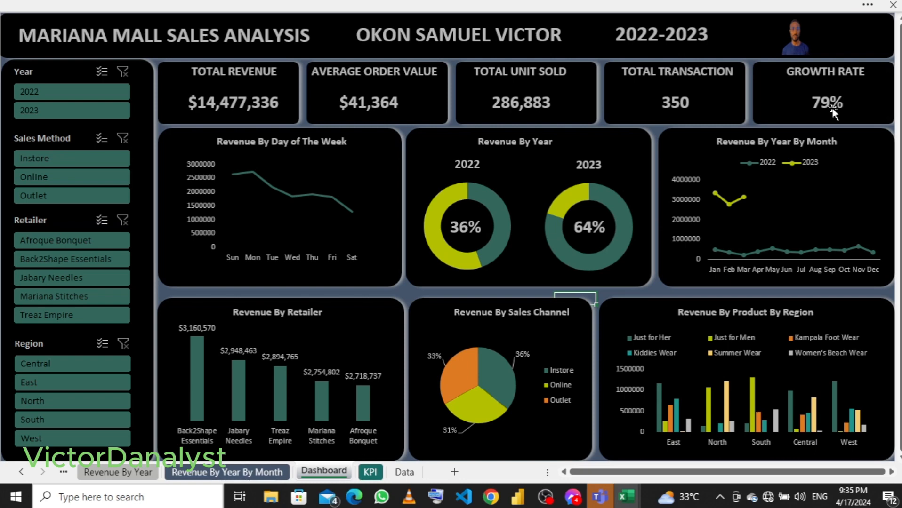
mouse_move(729, 257)
mouse_move(716, 194)
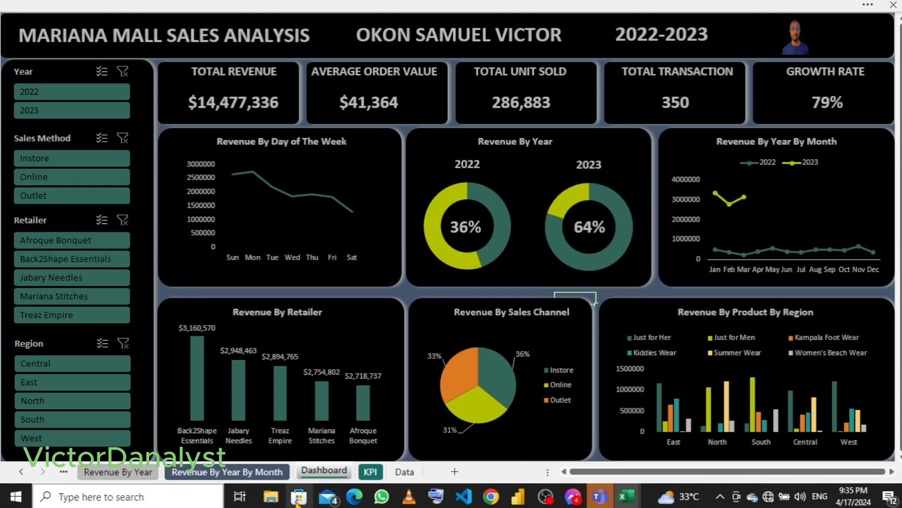
- Open the Mariana Problem Statement document from the class material folder in Word, disabling the problematic add-in, and read through its objectives
mouse_move(270, 497)
left_click(269, 394)
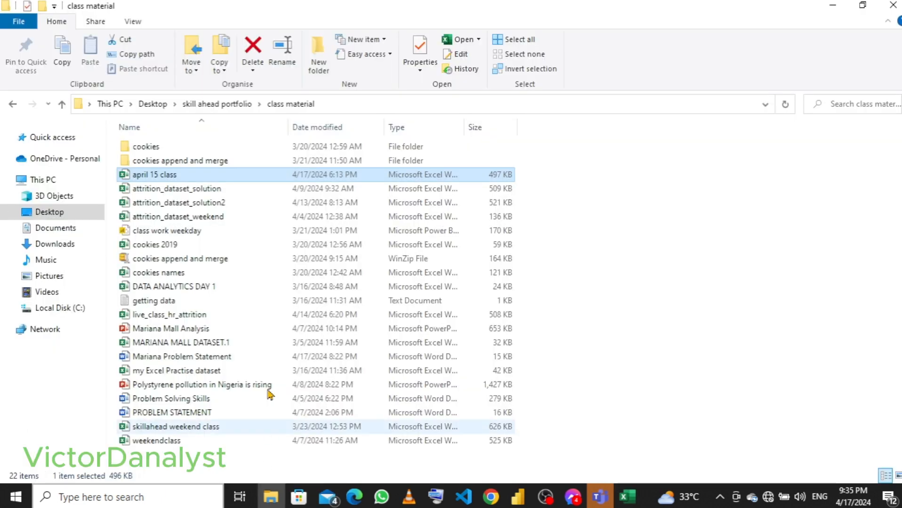
left_click(196, 358)
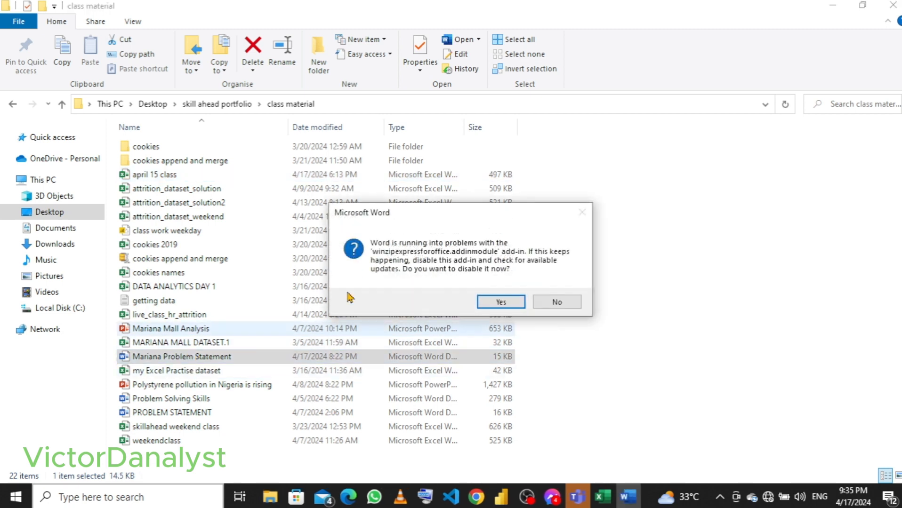
left_click(492, 302)
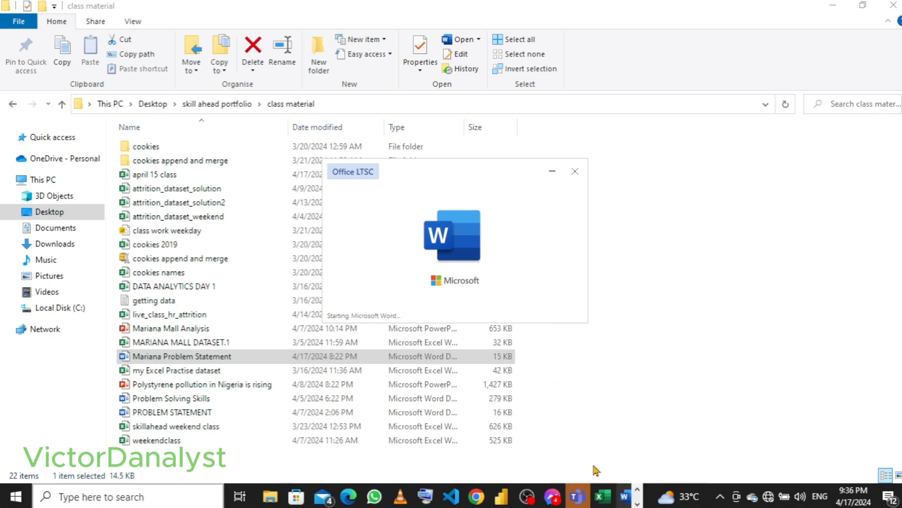
mouse_move(628, 496)
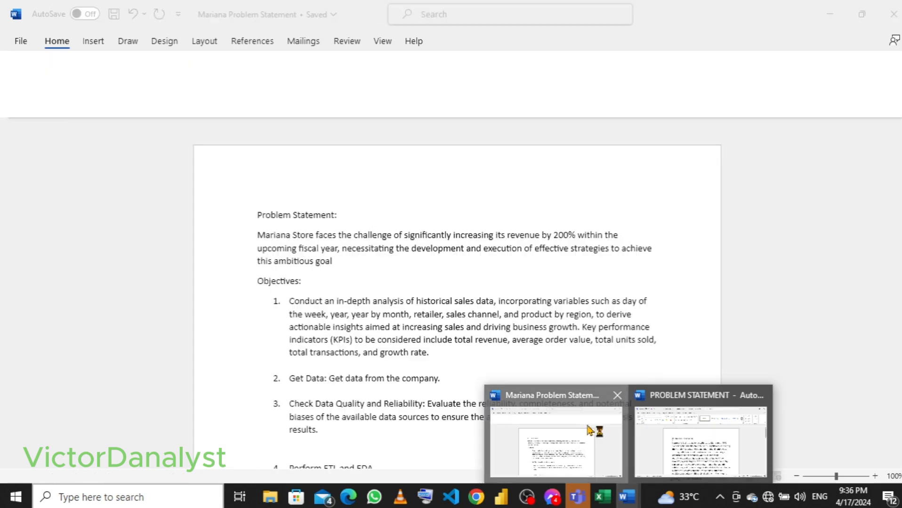
left_click(595, 429)
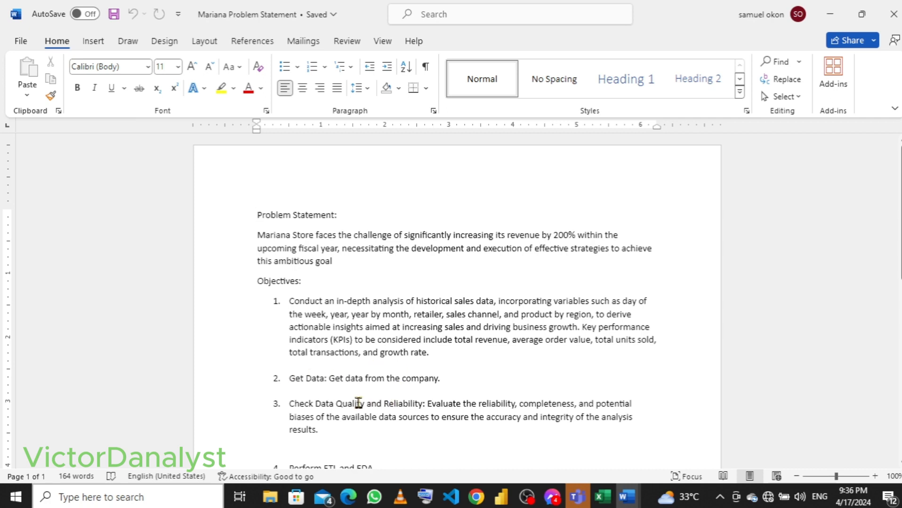
scroll(396, 403, "down", 2)
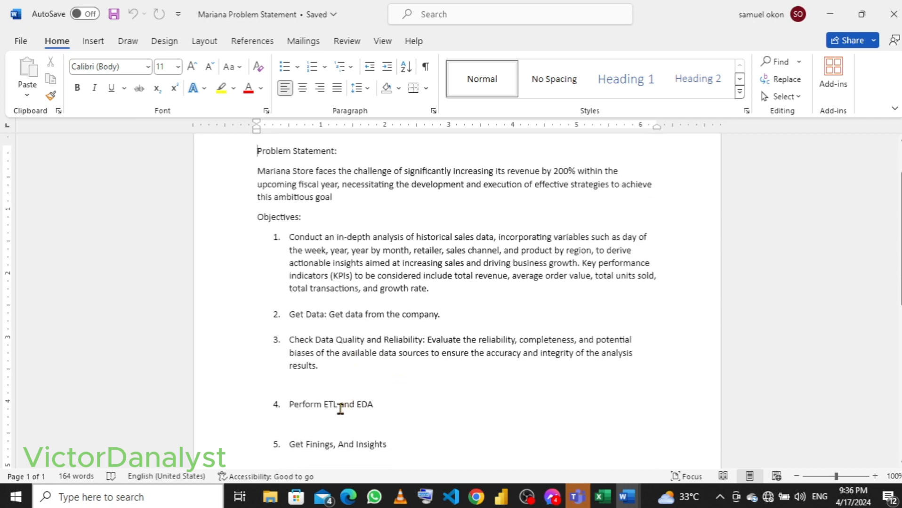
scroll(382, 403, "down", 1)
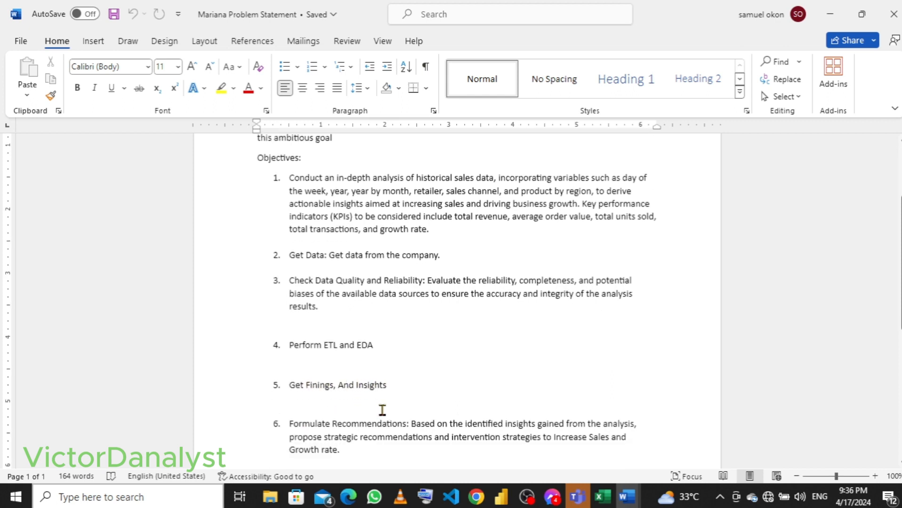
scroll(381, 411, "down", 1)
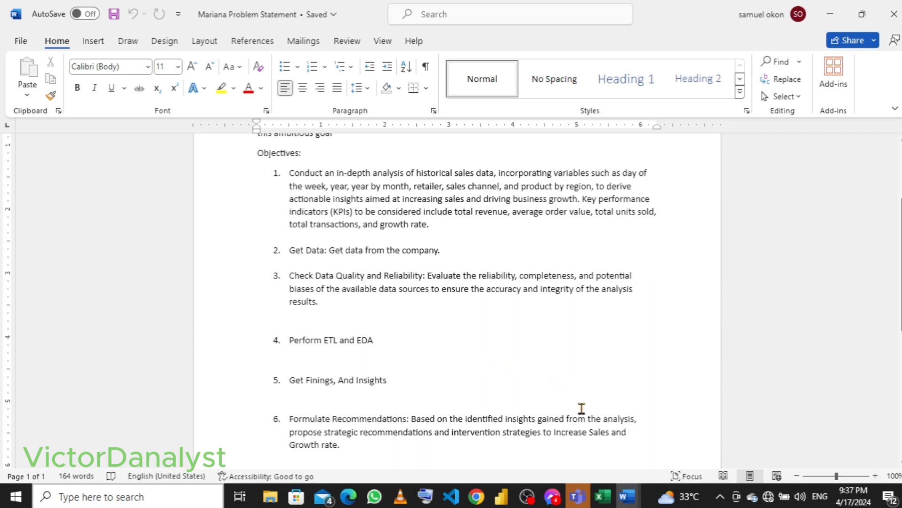
- Switch to the blank Book1 workbook in Excel and start a data import from an Excel workbook
mouse_move(601, 496)
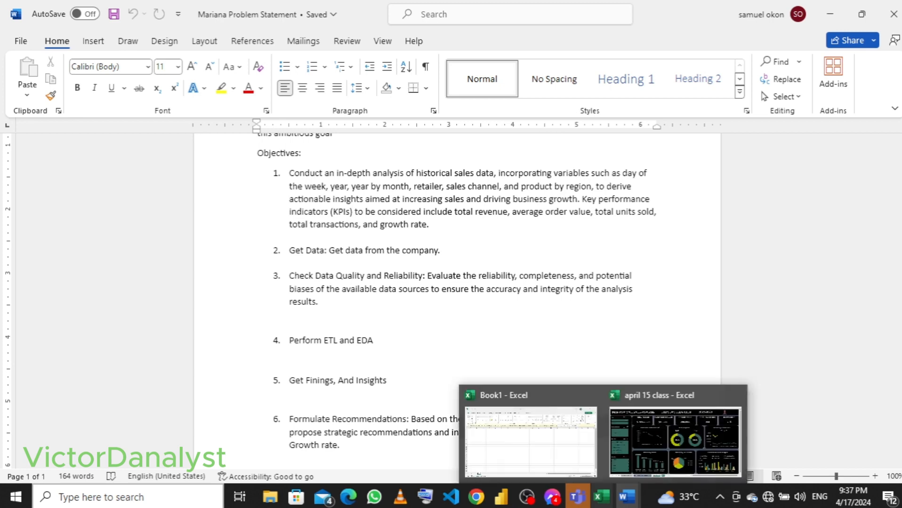
left_click(572, 439)
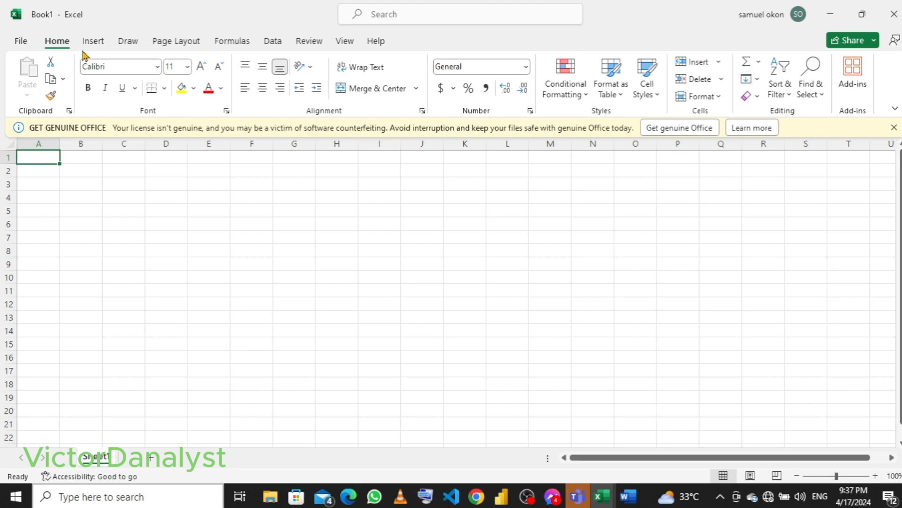
left_click(273, 43)
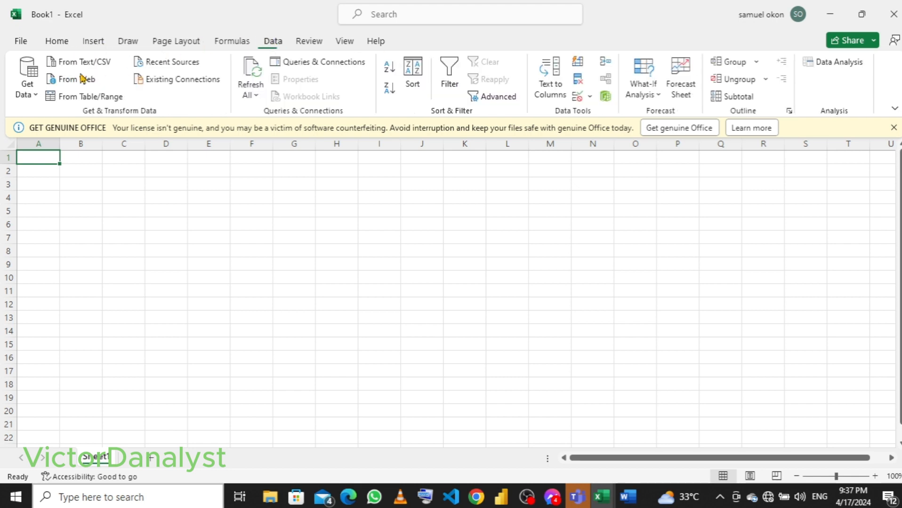
left_click(32, 97)
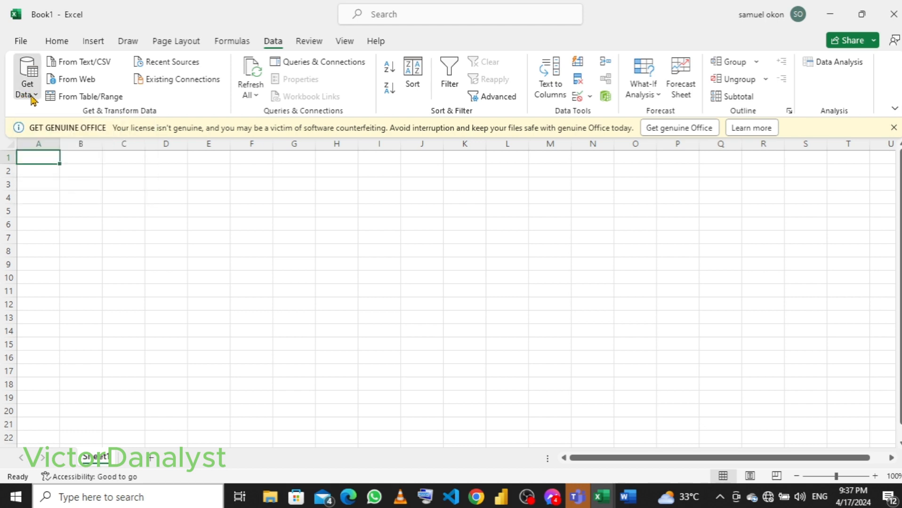
mouse_move(65, 116)
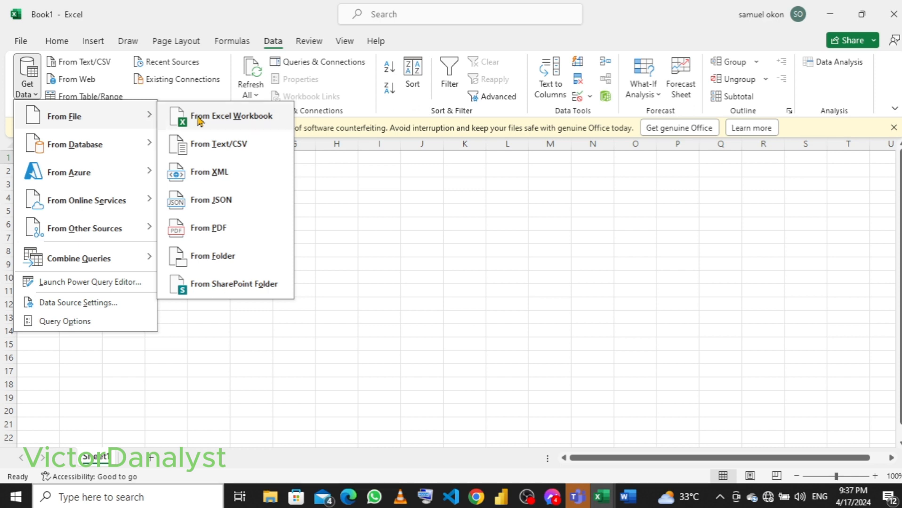
left_click(251, 118)
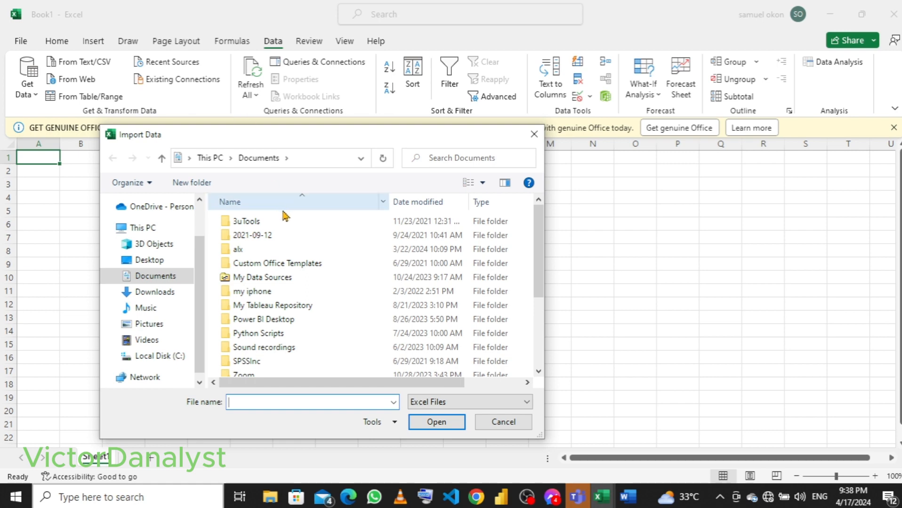
- Browse to the class material folder inside skill ahead portfolio on the Desktop for the file to import
scroll(285, 215, "down", 3)
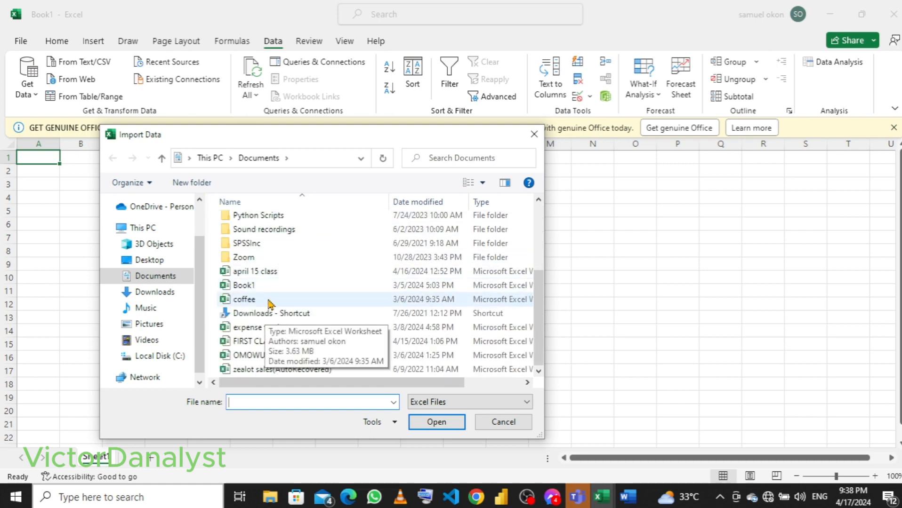
left_click(150, 262)
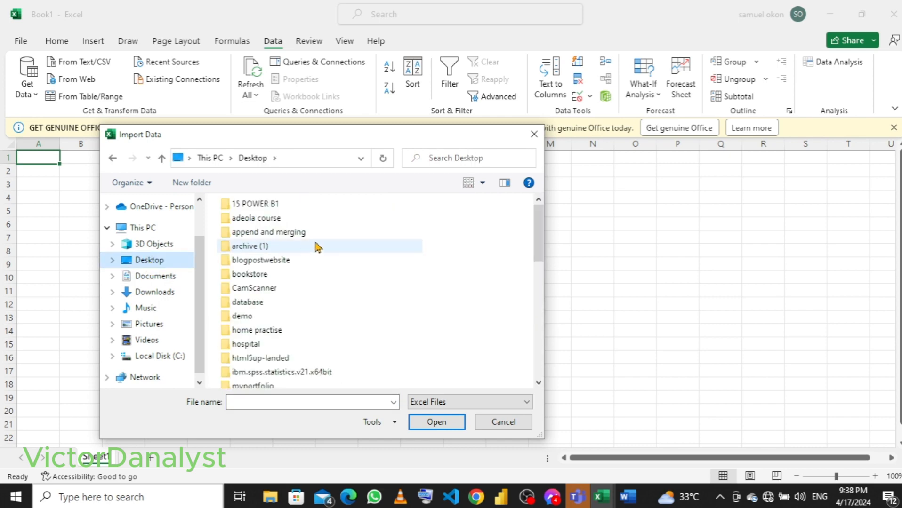
scroll(320, 244, "down", 2)
scroll(320, 244, "up", 2)
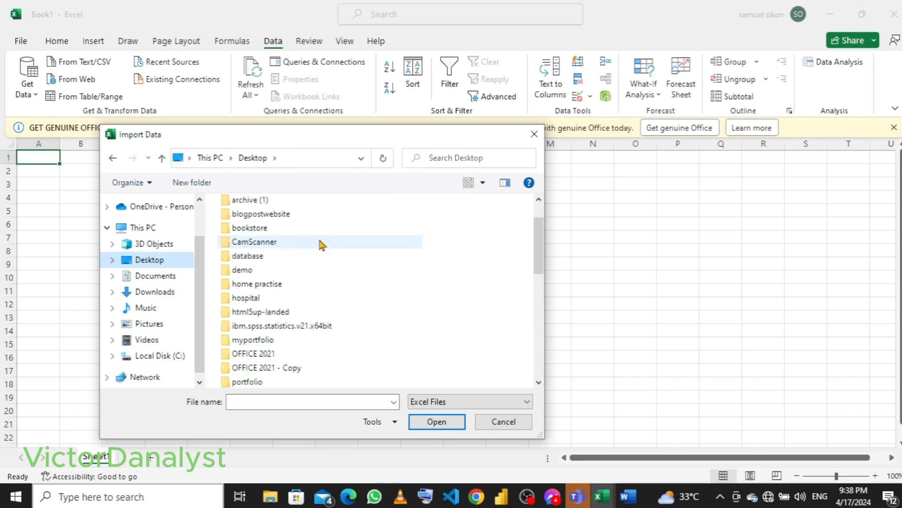
scroll(320, 244, "down", 3)
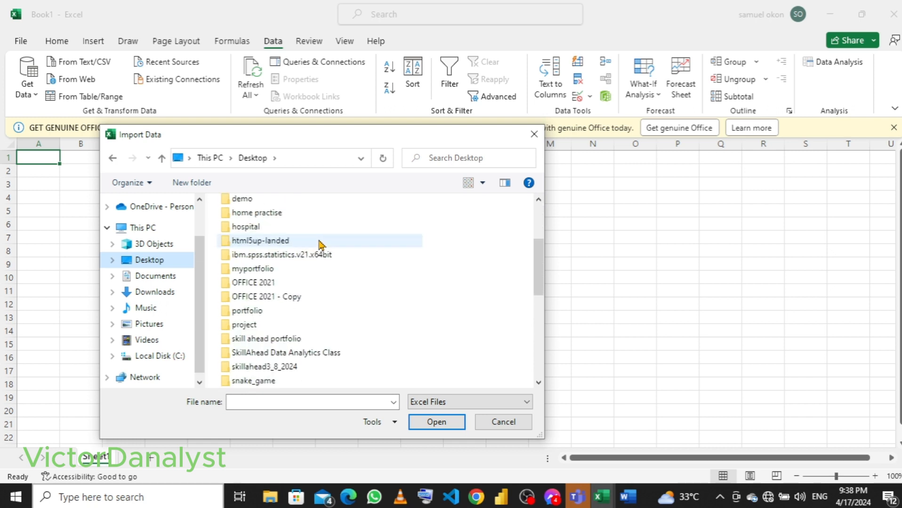
scroll(318, 242, "down", 3)
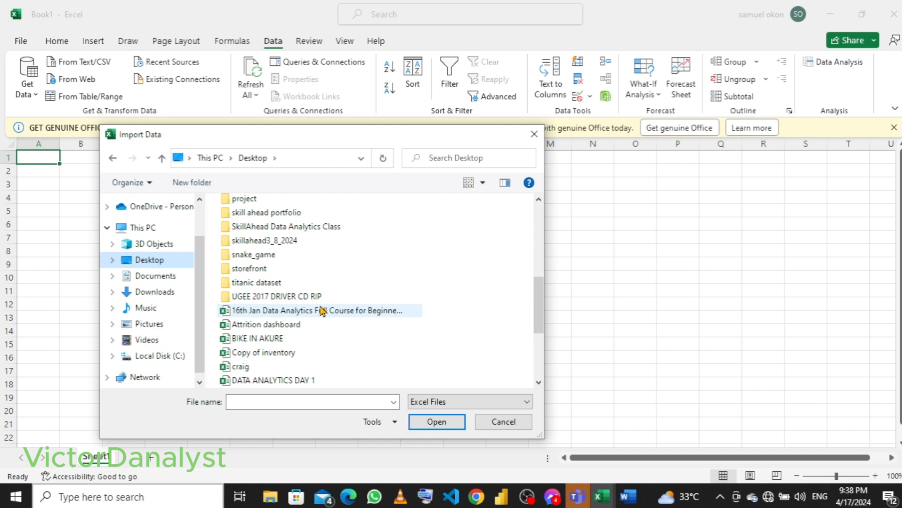
scroll(322, 311, "up", 6)
scroll(322, 311, "down", 2)
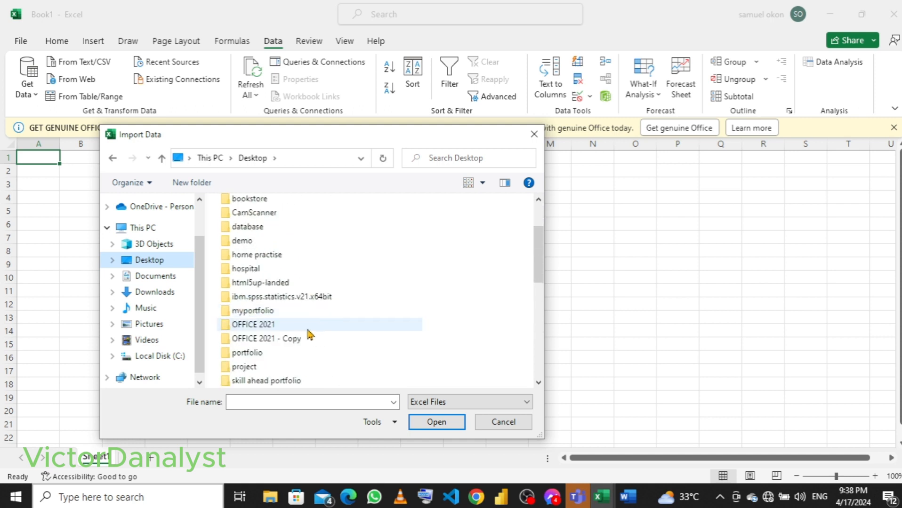
scroll(298, 308, "down", 1)
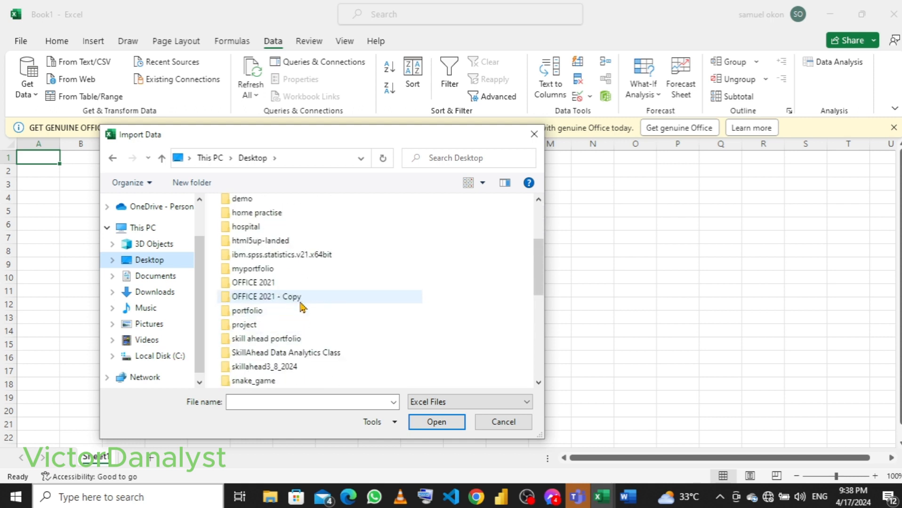
left_click(281, 344)
double_click(282, 344)
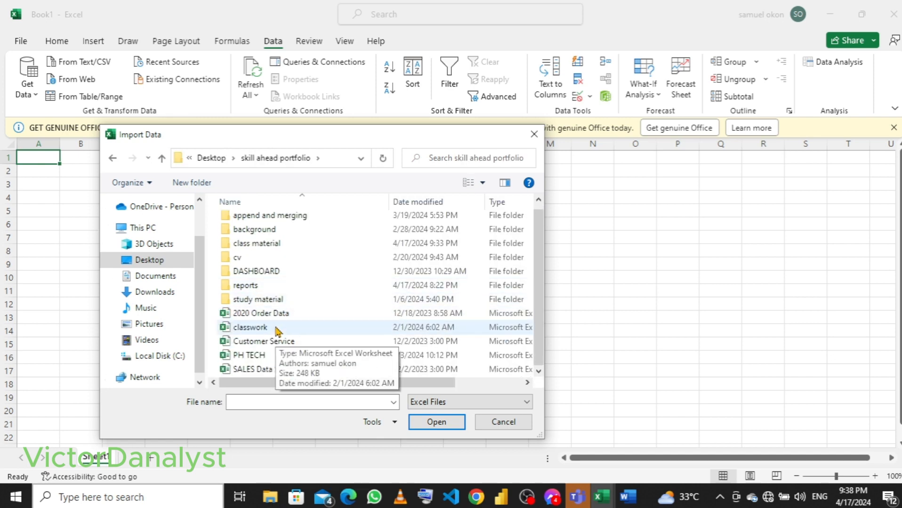
scroll(279, 346, "up", 1)
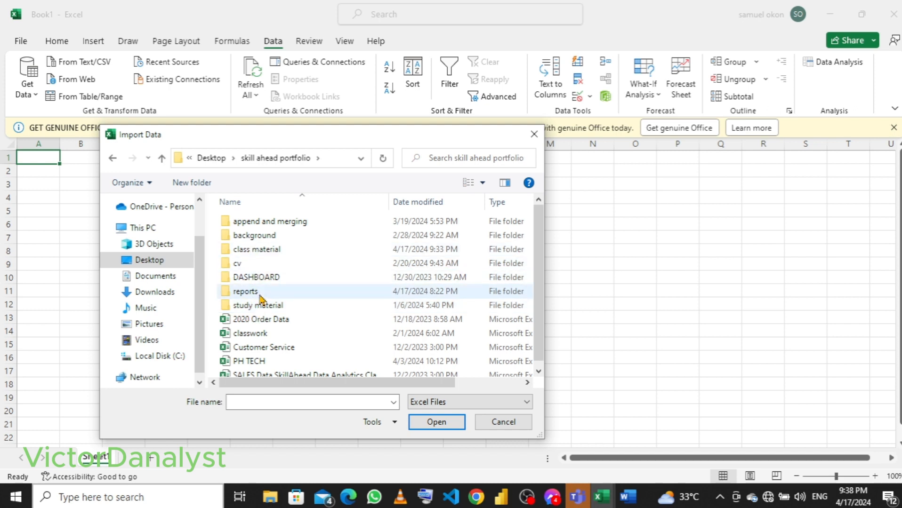
double_click(254, 250)
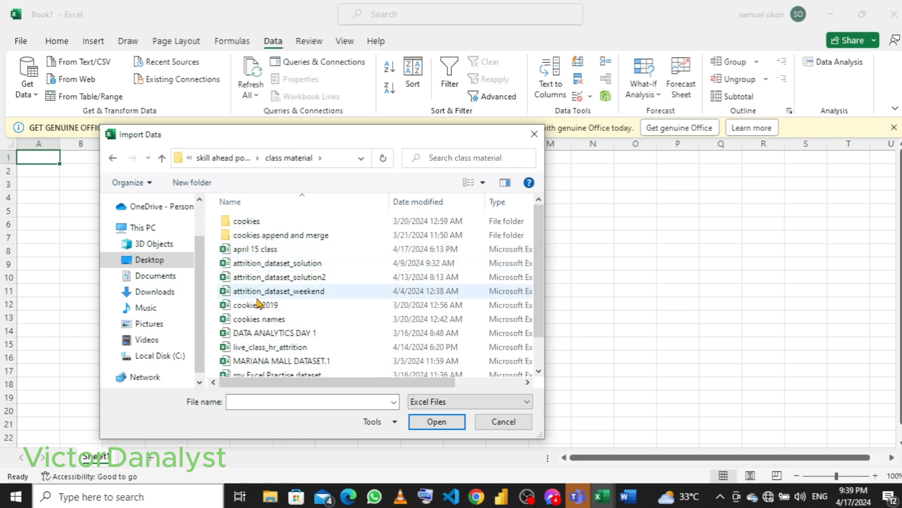
- Import the MARIANA MALL DATASET.1 workbook
scroll(254, 301, "down", 1)
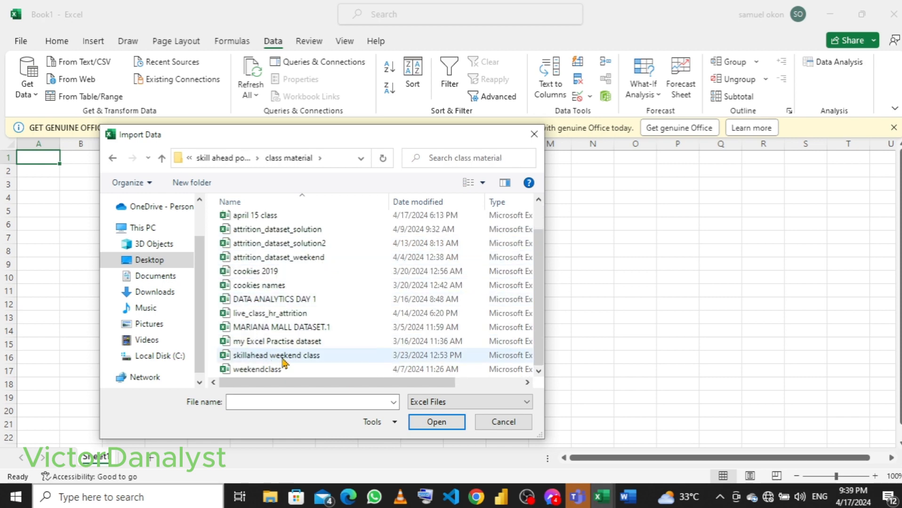
left_click(263, 328)
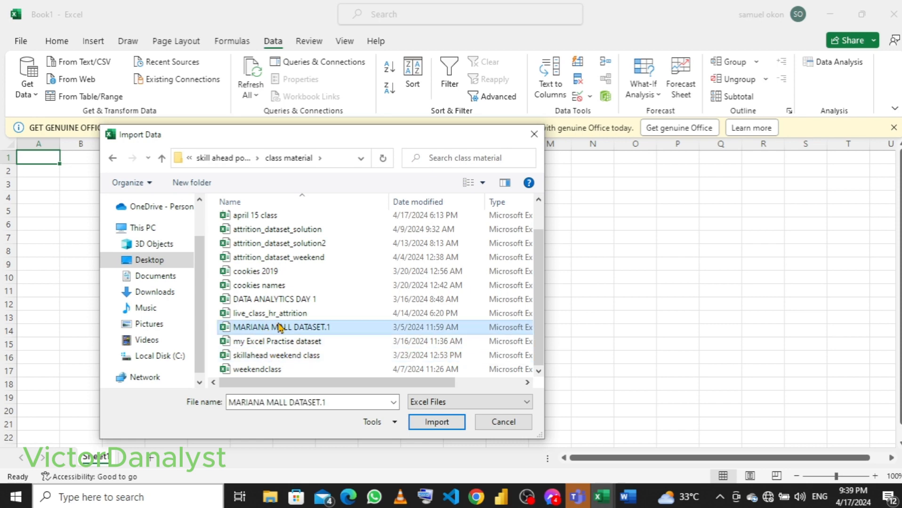
left_click(433, 422)
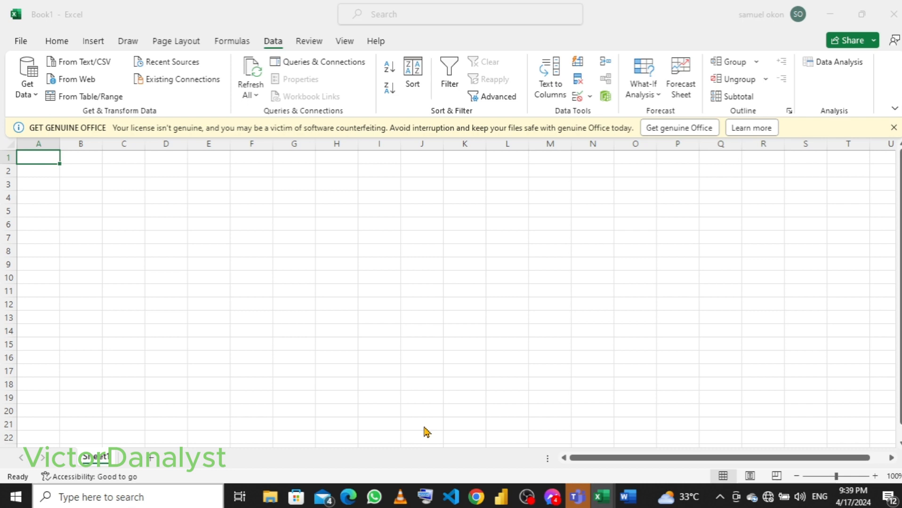
- Choose Sheet1 of the dataset, open it for transformation in the Power Query Editor, and maximize the editor
mouse_move(605, 506)
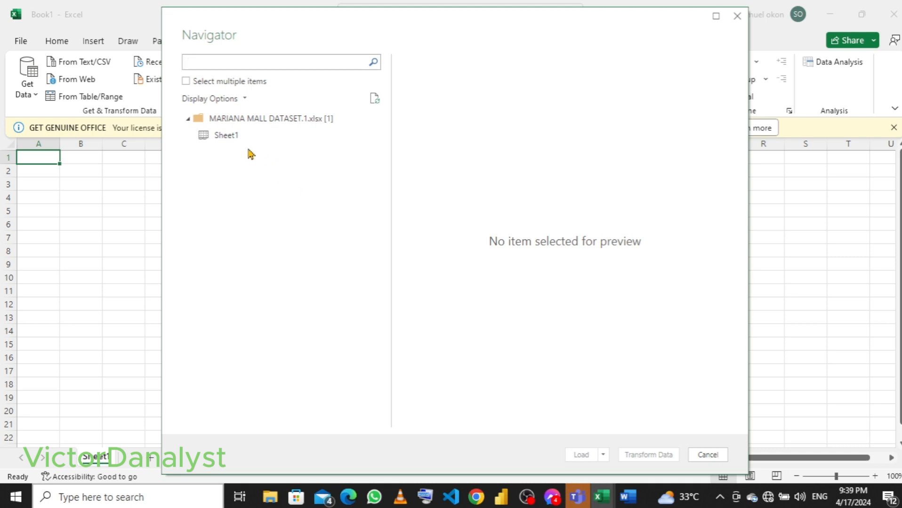
left_click(234, 145)
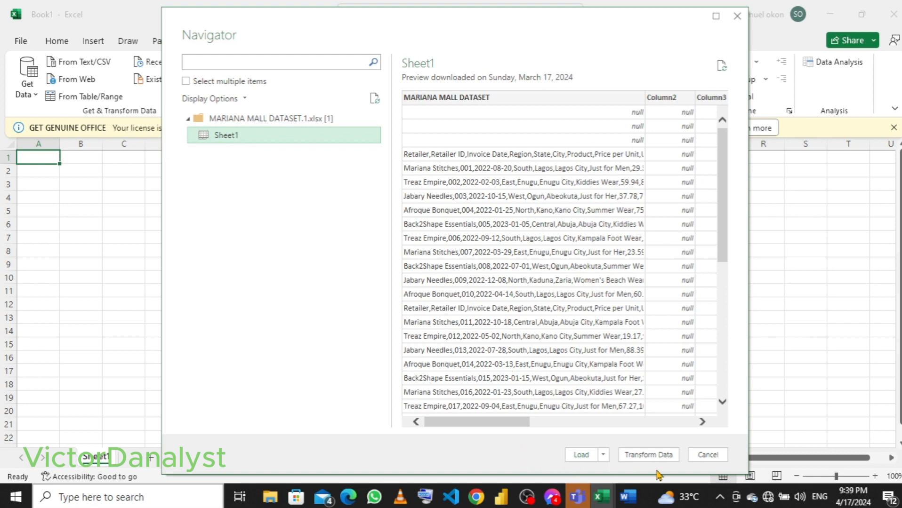
left_click(655, 457)
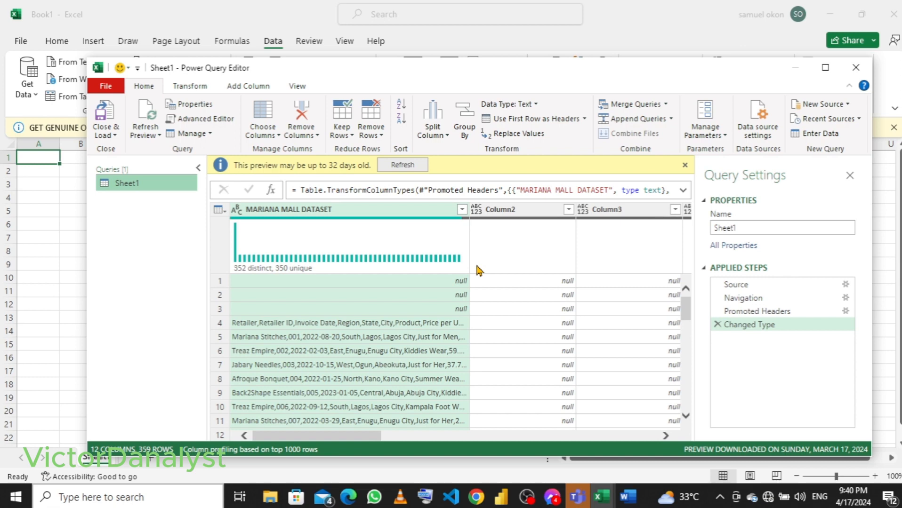
left_click(825, 68)
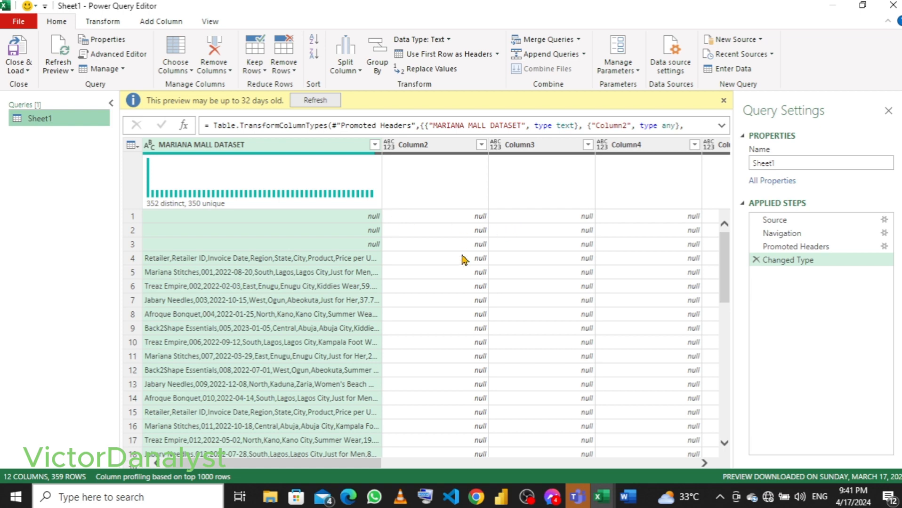
- Remove all columns from the query except MARIANA MALL DATASET
left_click_drag(345, 470, 312, 468)
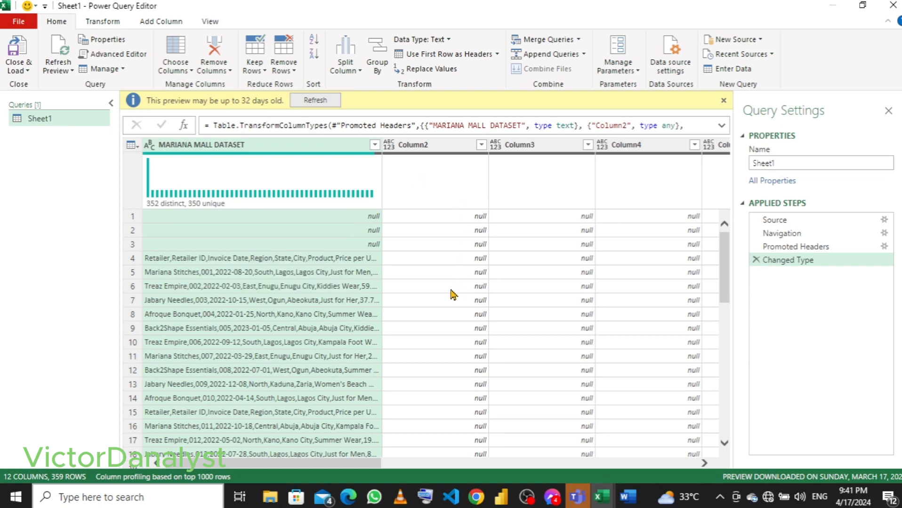
right_click(299, 147)
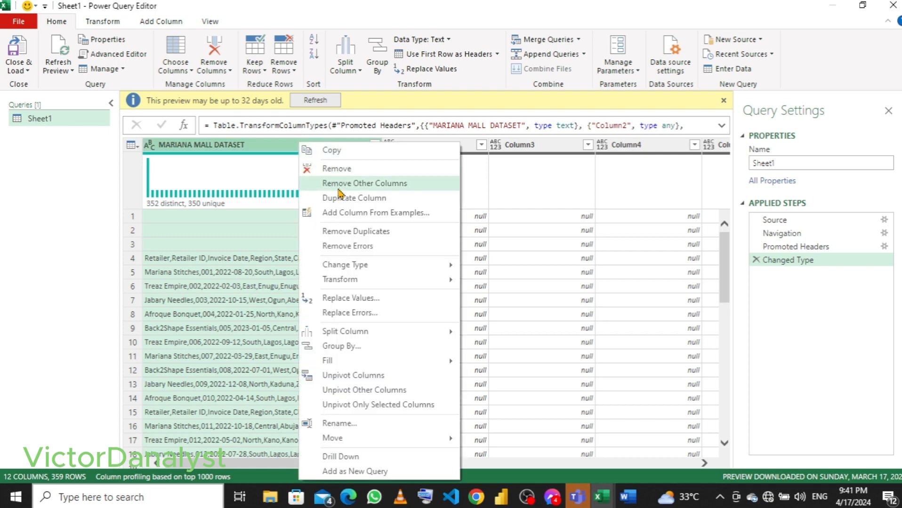
left_click(356, 187)
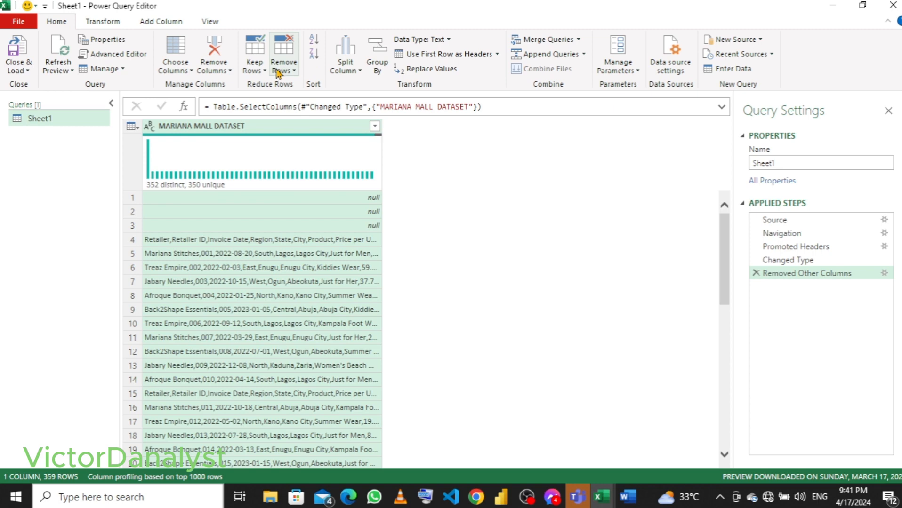
- Filter the null rows out of the MARIANA MALL DATASET column
left_click(375, 126)
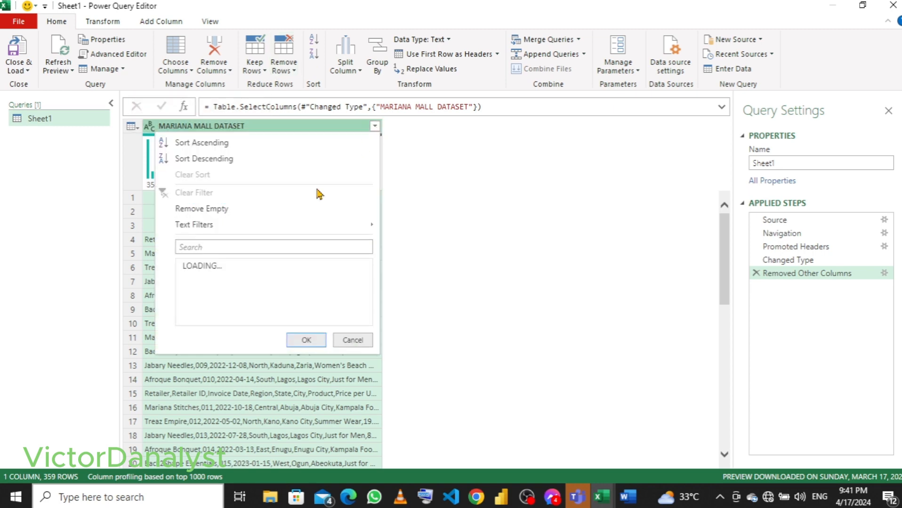
left_click(187, 280)
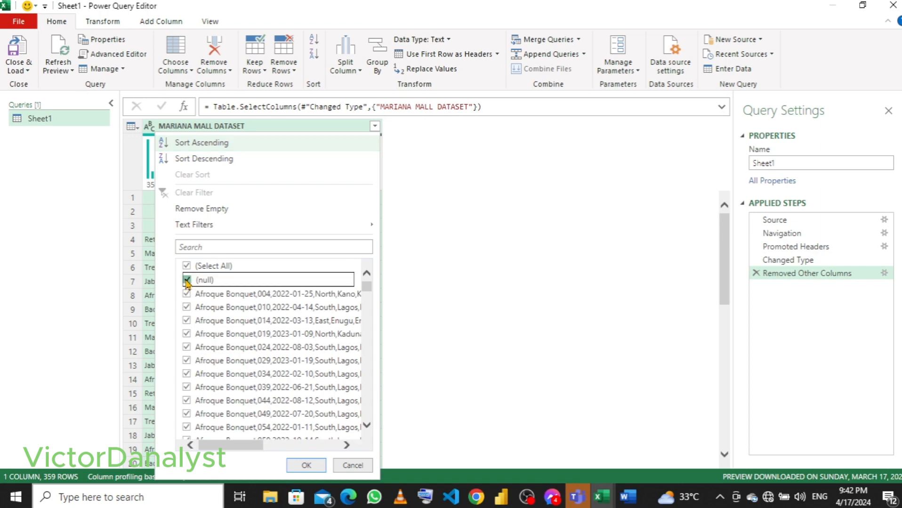
left_click(306, 465)
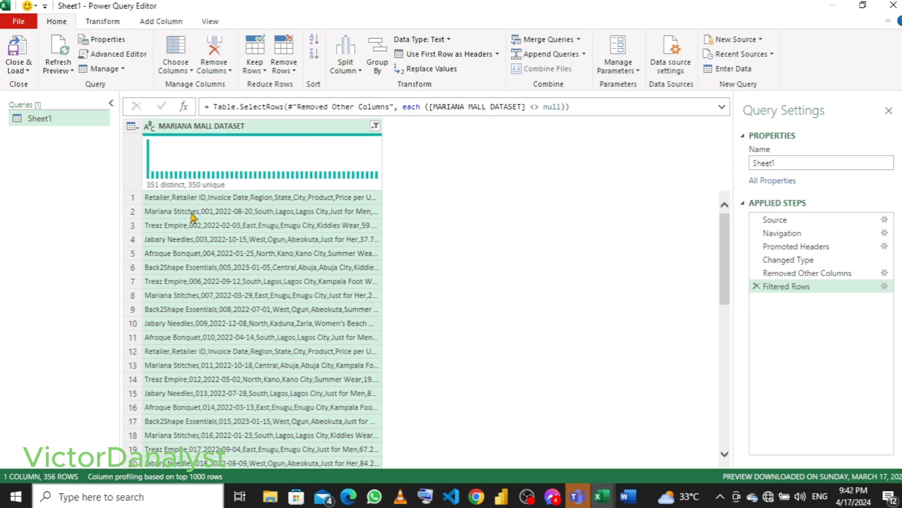
- Split the MARIANA MALL DATASET column by the Comma delimiter at each occurrence of the delimiter
right_click(265, 131)
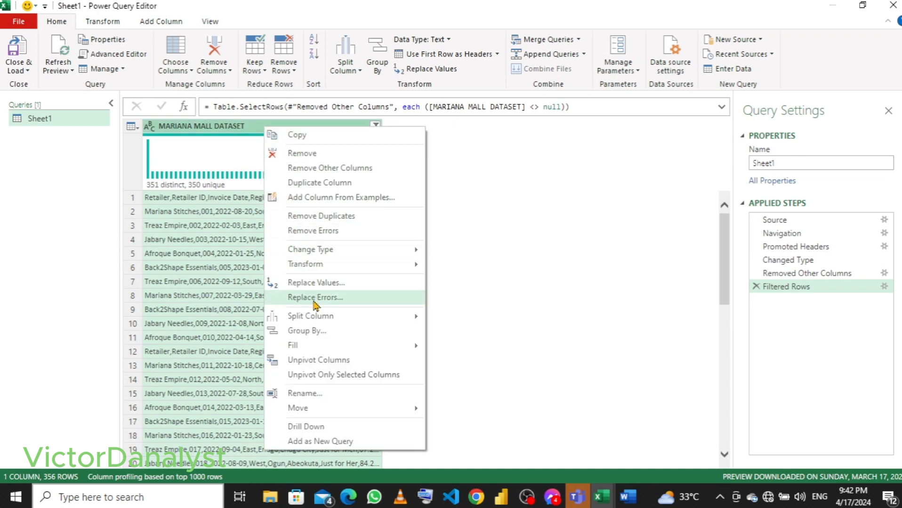
mouse_move(320, 323)
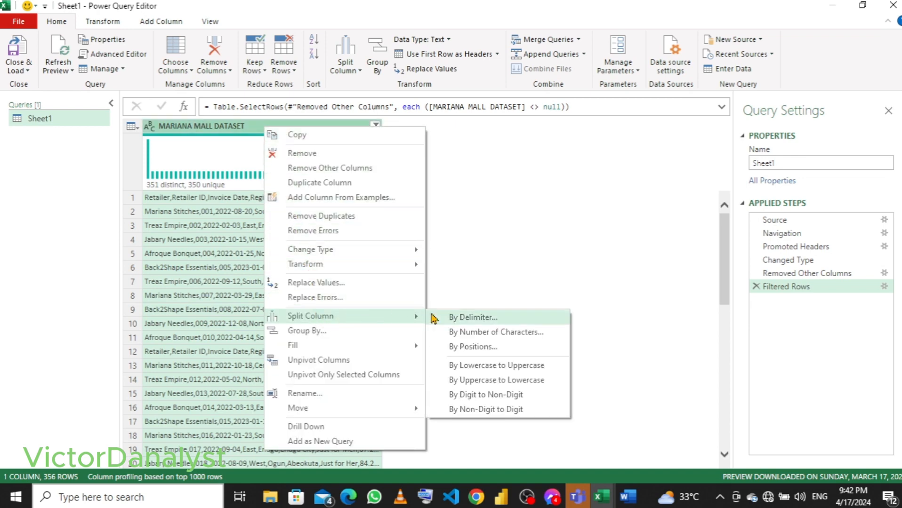
left_click(459, 322)
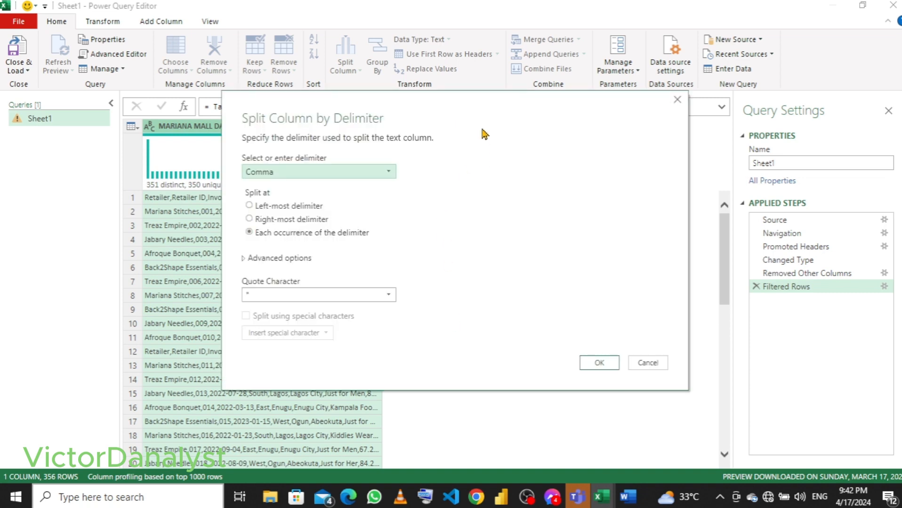
left_click_drag(483, 113, 613, 120)
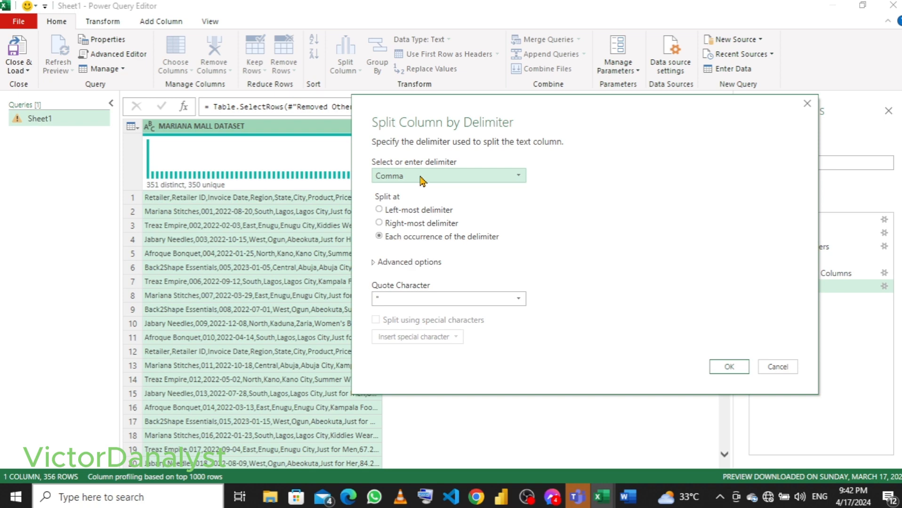
left_click(473, 176)
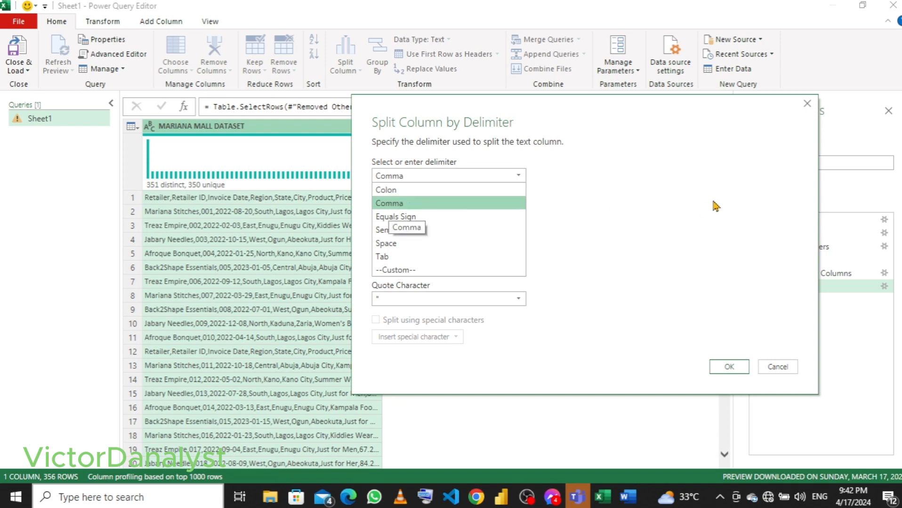
left_click(408, 206)
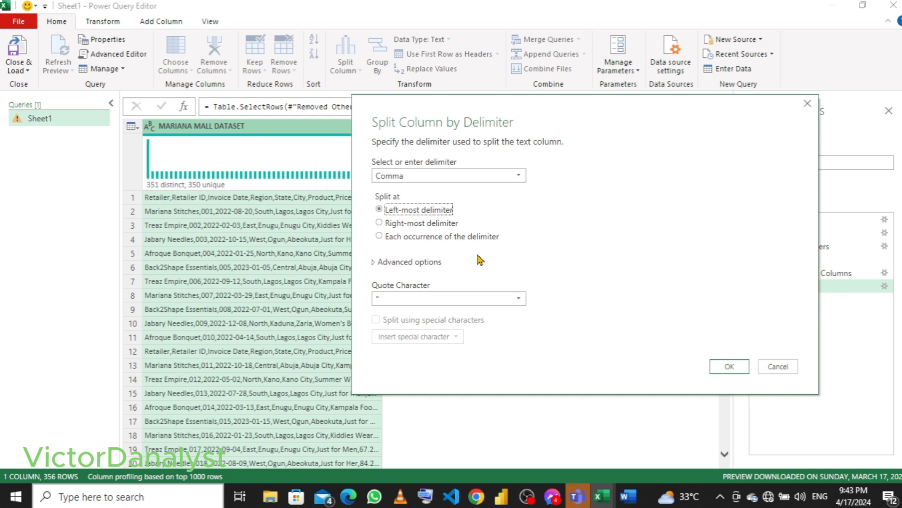
left_click(376, 236)
left_click(378, 237)
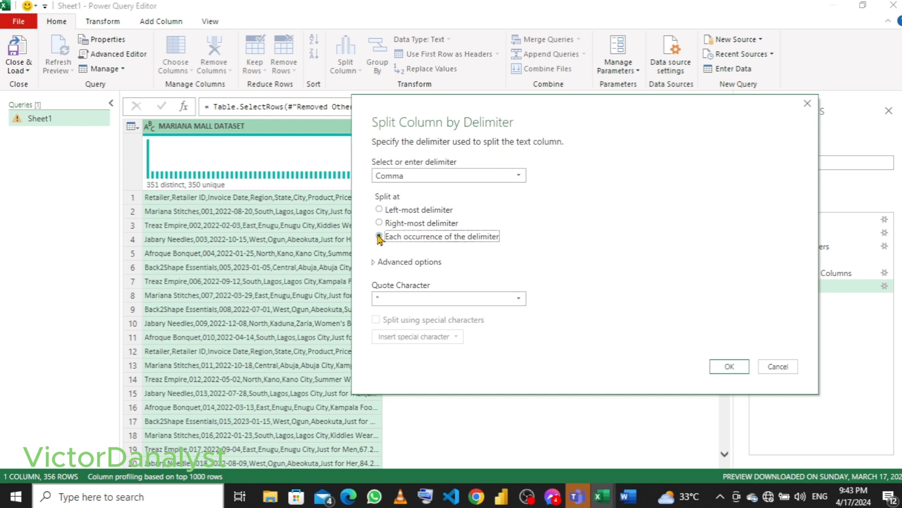
left_click(729, 368)
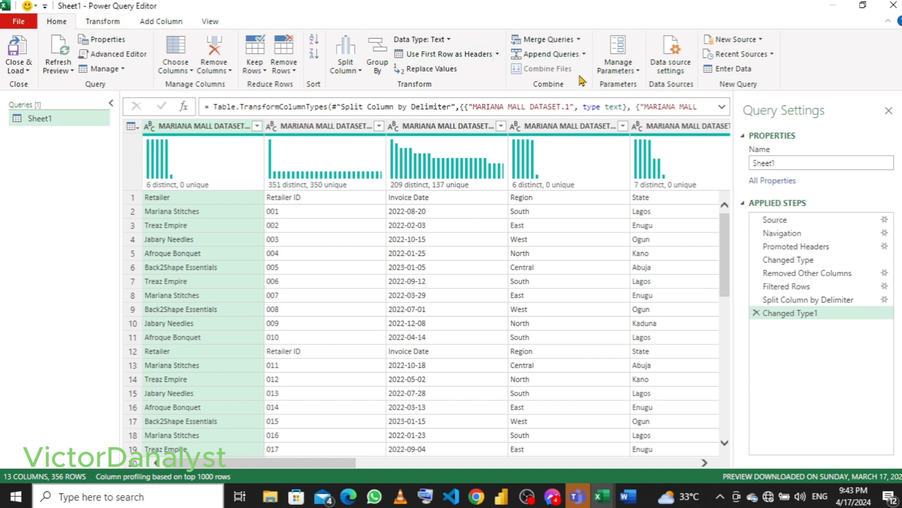
- Use the first row as headers and filter the repeated header rows with the value Retailer out of the Retailer column
left_click(497, 55)
left_click(444, 71)
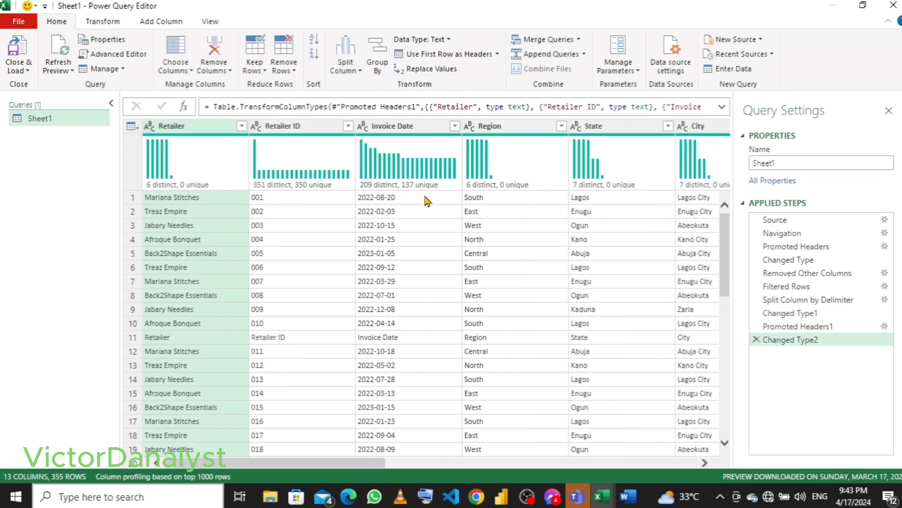
mouse_move(412, 151)
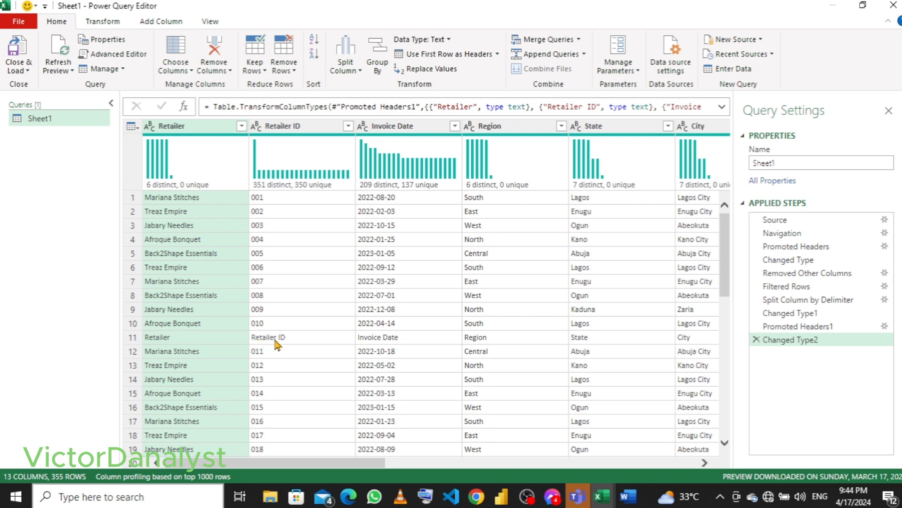
left_click(241, 126)
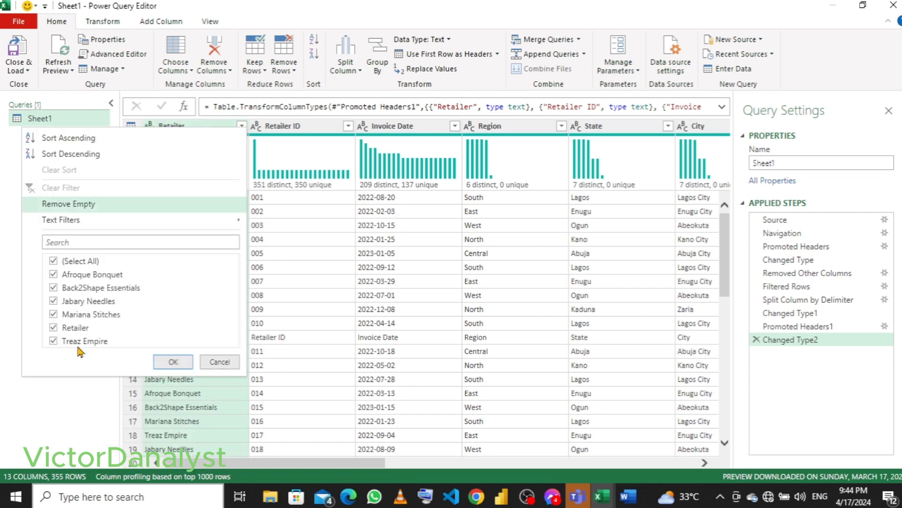
left_click(54, 328)
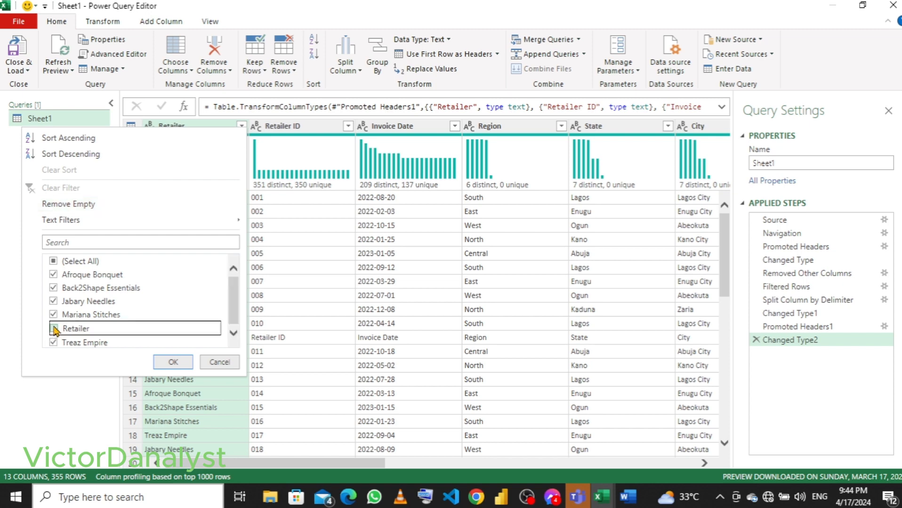
left_click(182, 366)
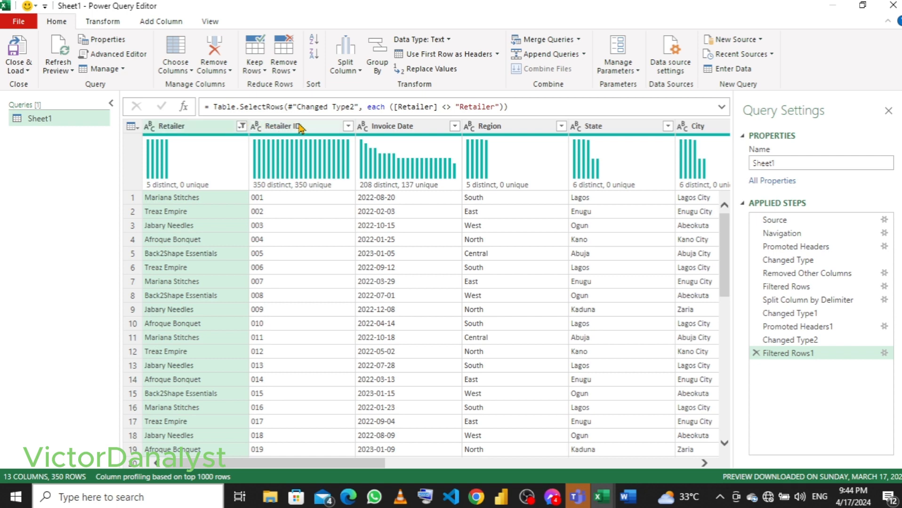
- Move the Retailer ID column in front of the Retailer column and rename it Index ID
left_click_drag(300, 128, 186, 130)
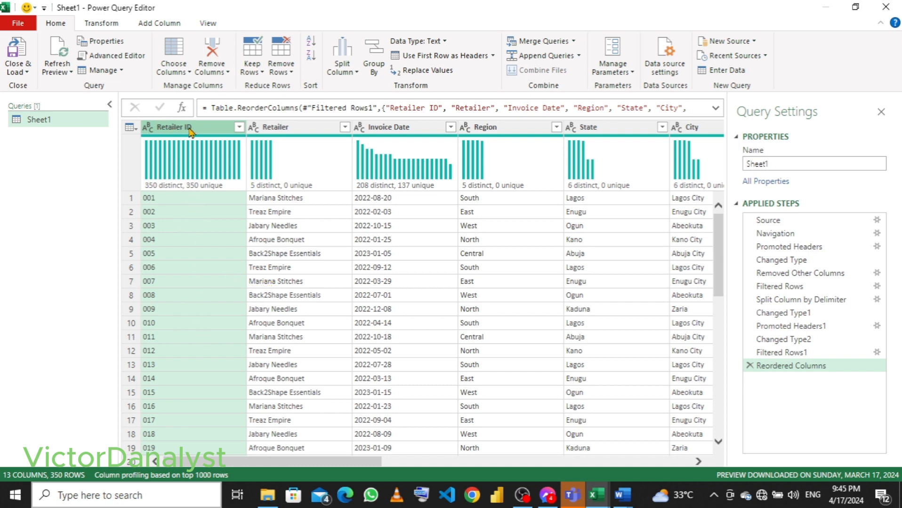
double_click(172, 127)
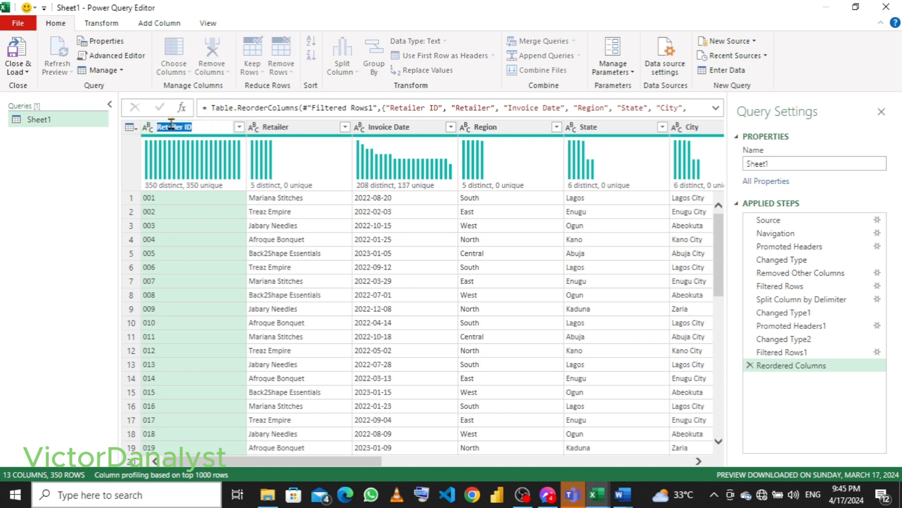
key("BackSpace")
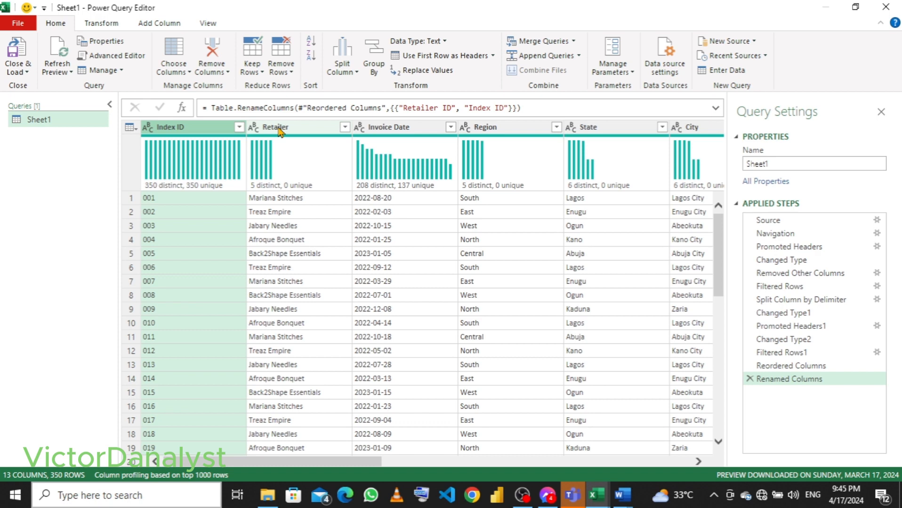
- Trim the text in the Retailer column and change the Invoice Date column's data type to Date
right_click(309, 128)
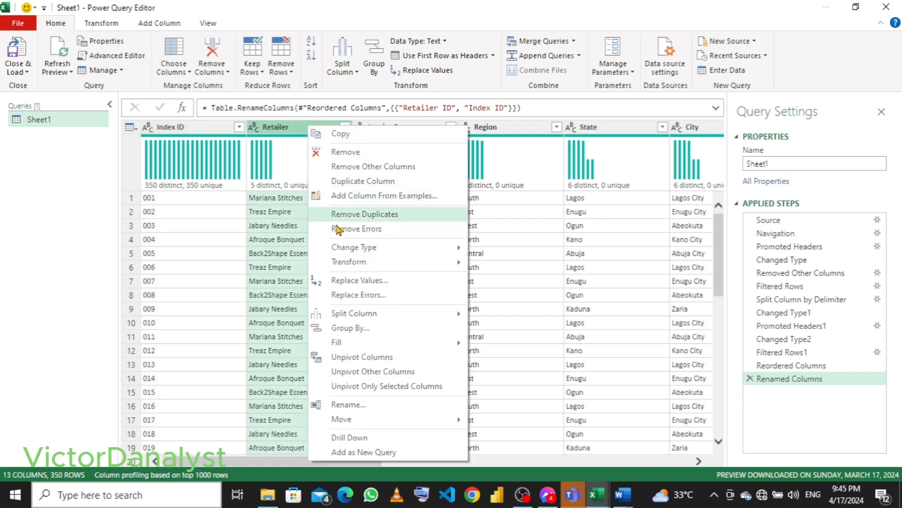
mouse_move(350, 269)
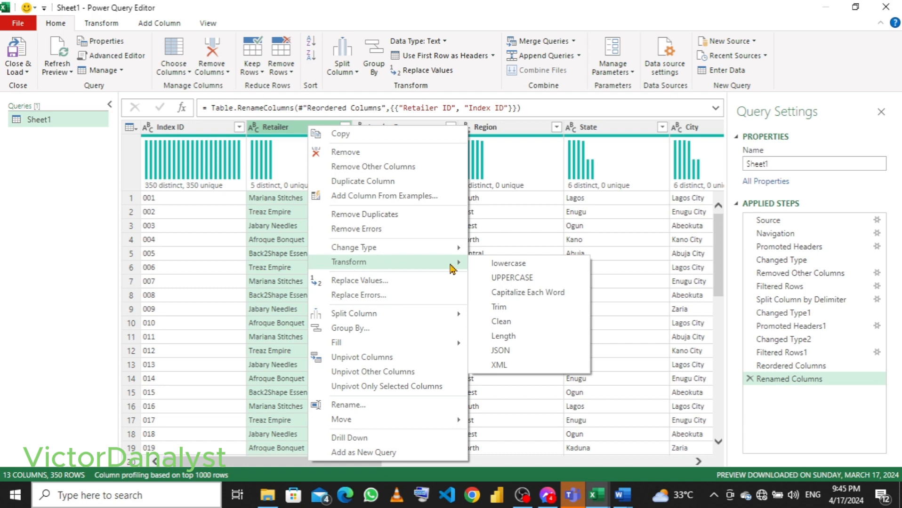
left_click(498, 308)
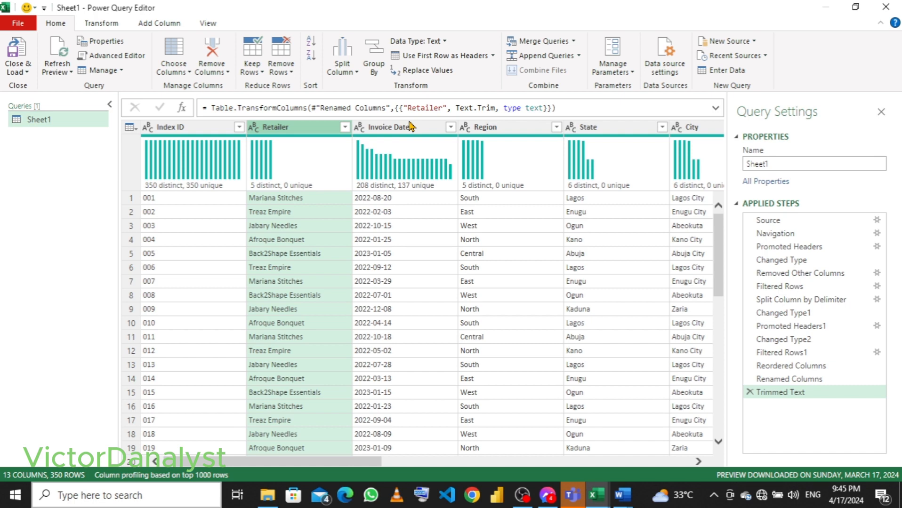
left_click(360, 129)
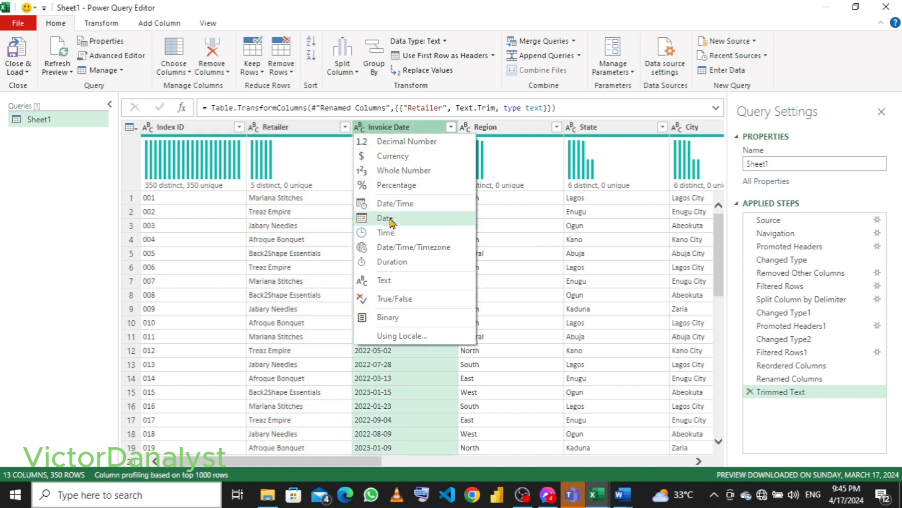
left_click(390, 221)
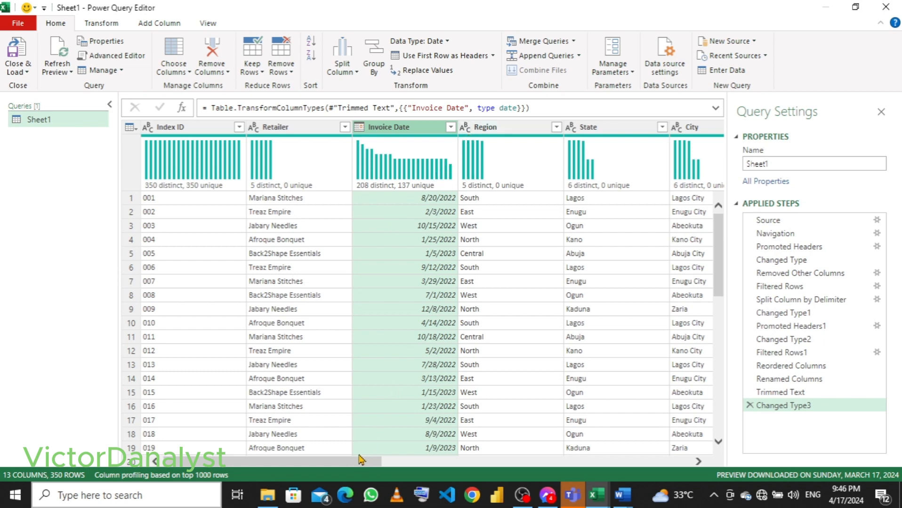
- Apply the Trim transformation to the text in the Region and State columns
left_click_drag(354, 468, 436, 464)
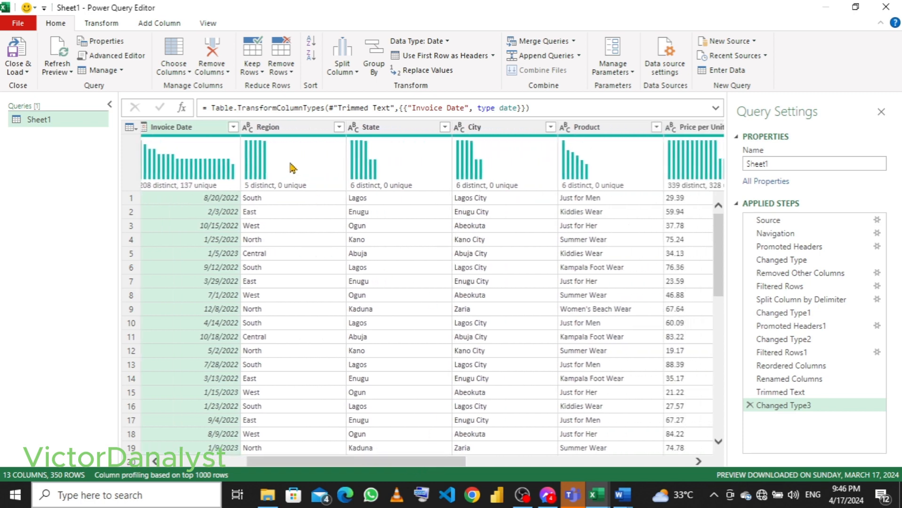
right_click(272, 131)
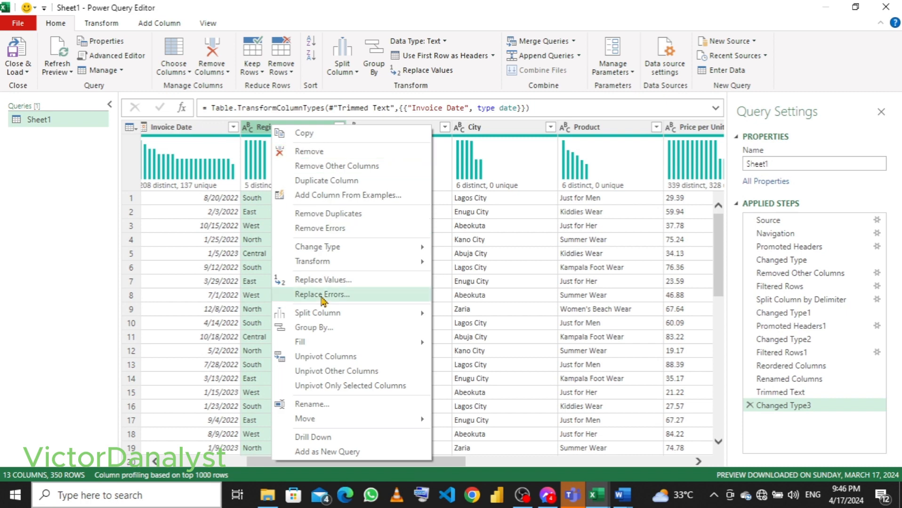
mouse_move(356, 262)
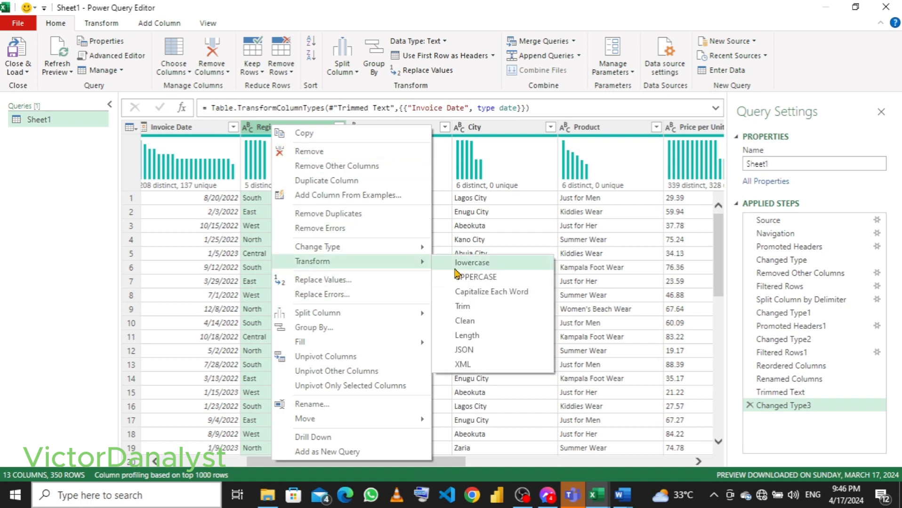
left_click(470, 306)
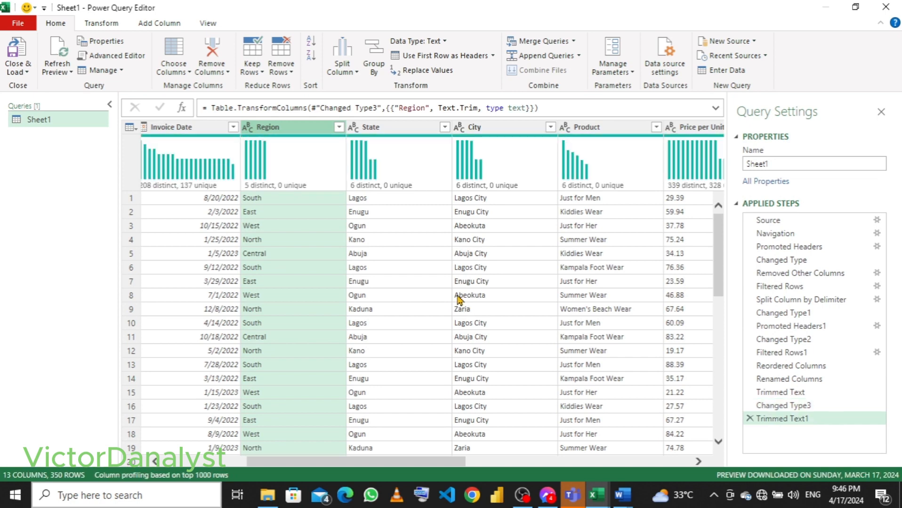
left_click(371, 127)
right_click(376, 128)
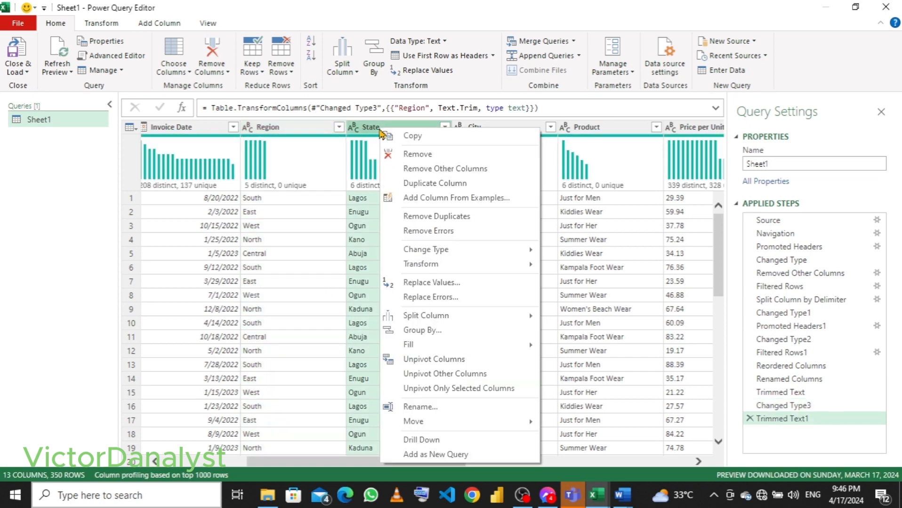
mouse_move(473, 264)
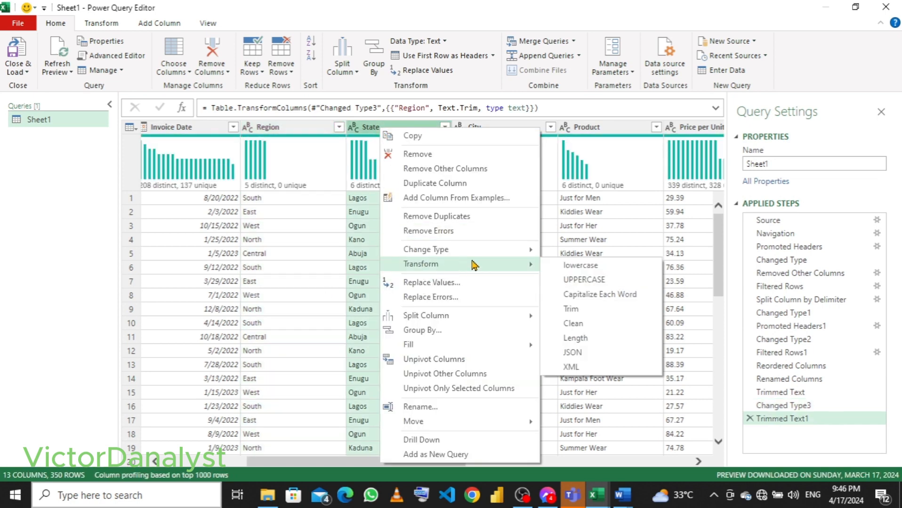
left_click(595, 310)
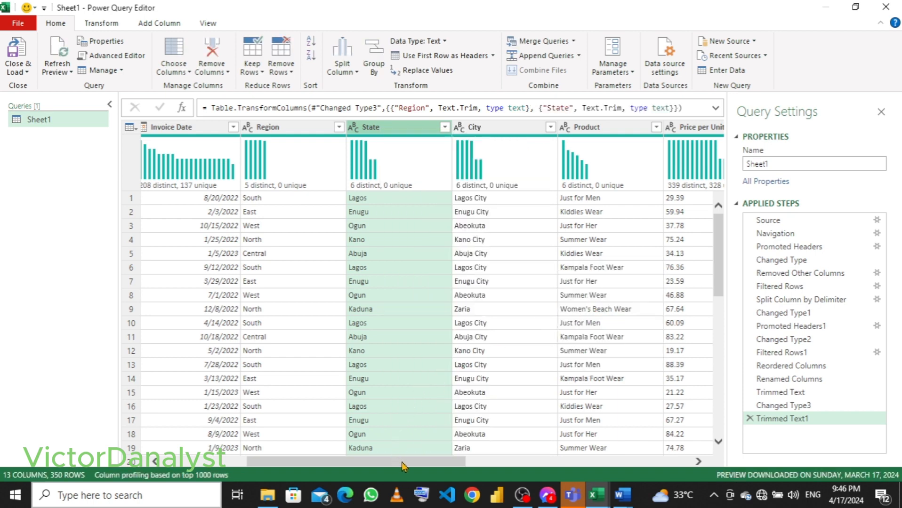
- Apply the Trim transformation to the text in the City column
scroll(404, 465, "right", 3)
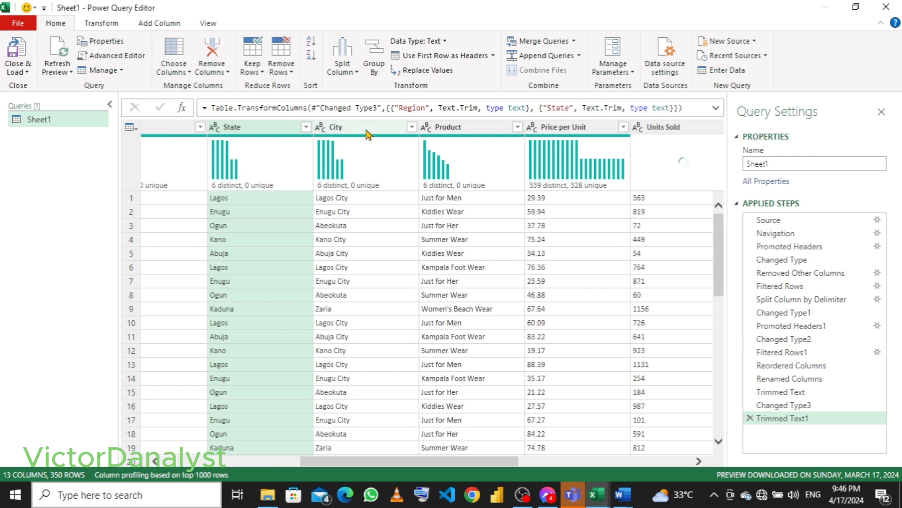
right_click(367, 130)
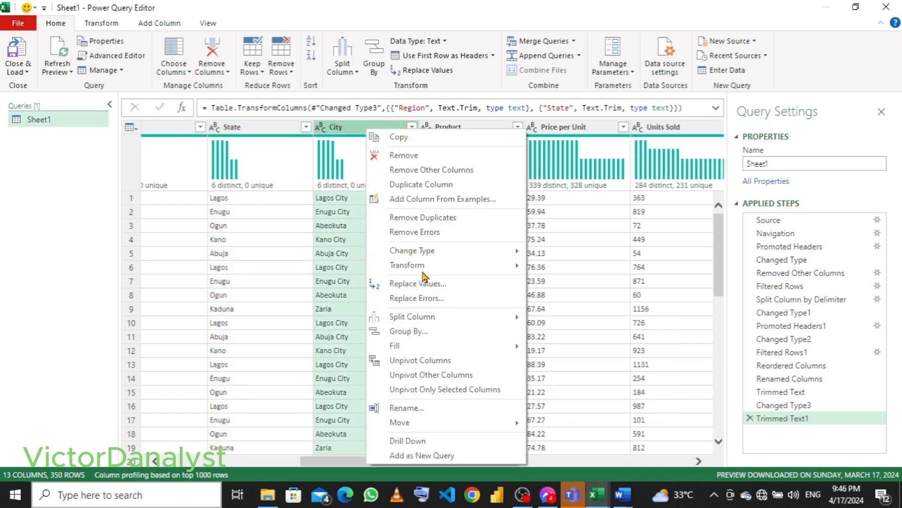
mouse_move(435, 267)
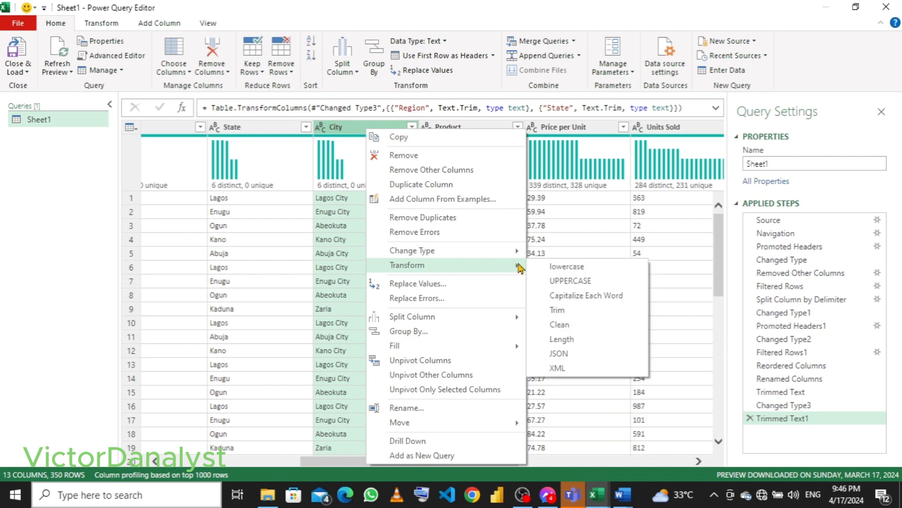
left_click(558, 310)
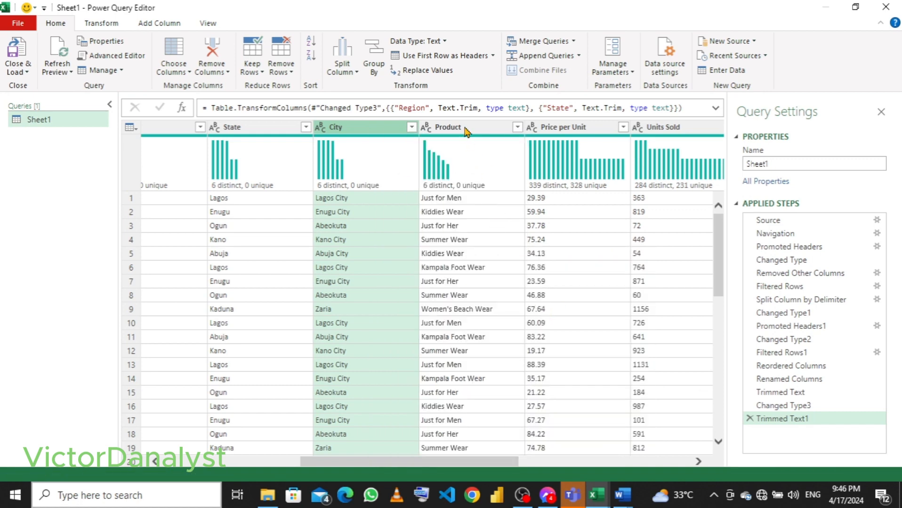
- Apply the Trim transformation to the text in the Product column
left_click(447, 127)
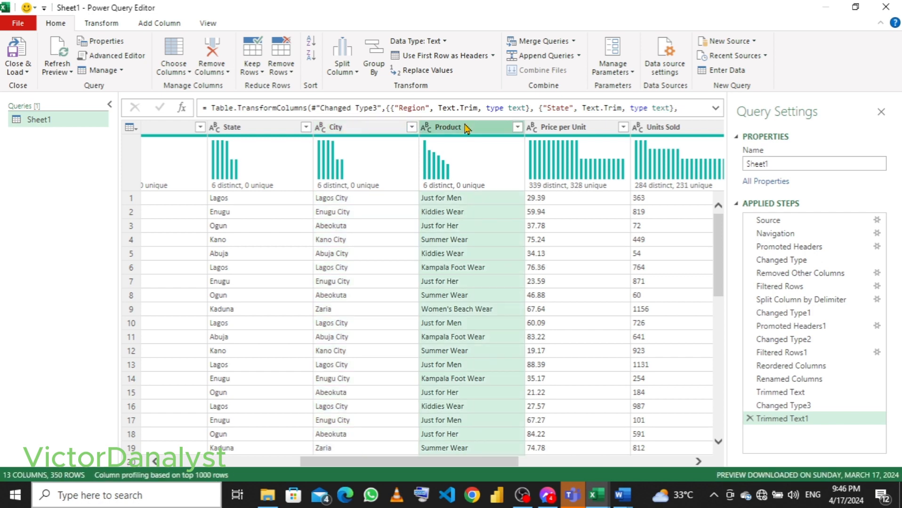
right_click(466, 128)
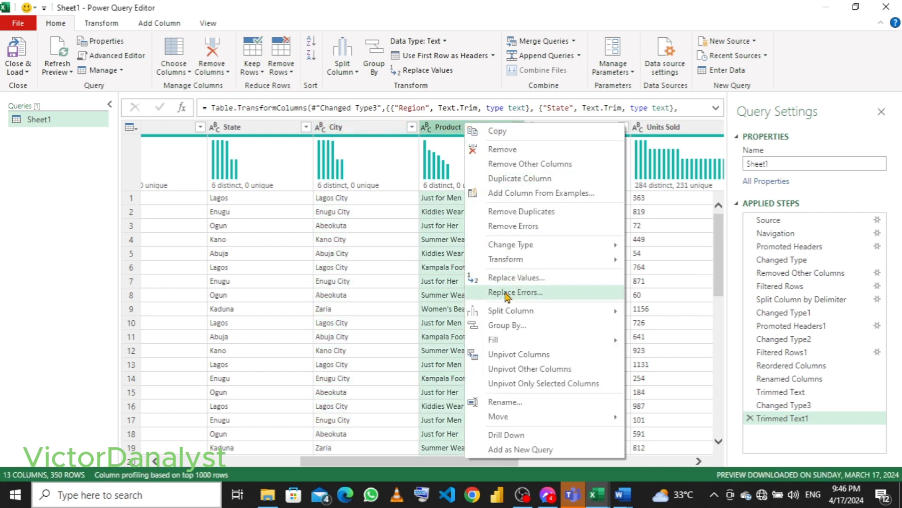
mouse_move(508, 260)
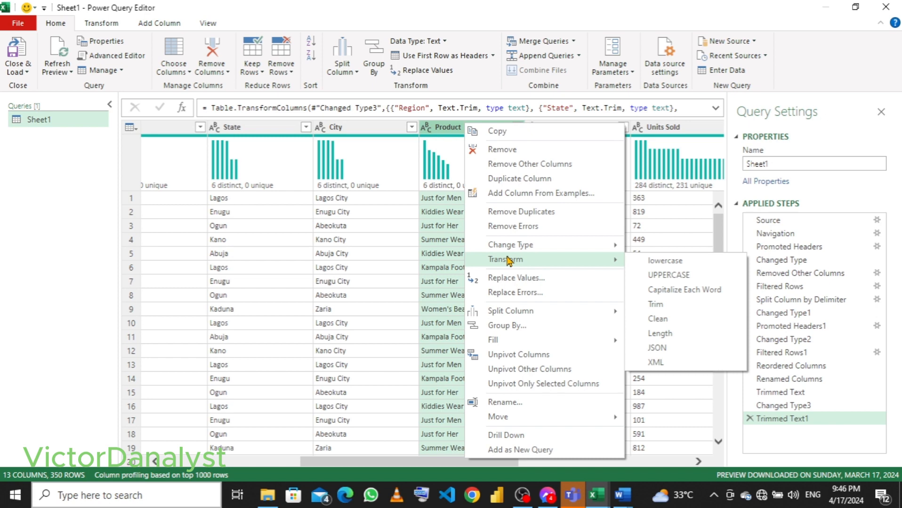
left_click(654, 307)
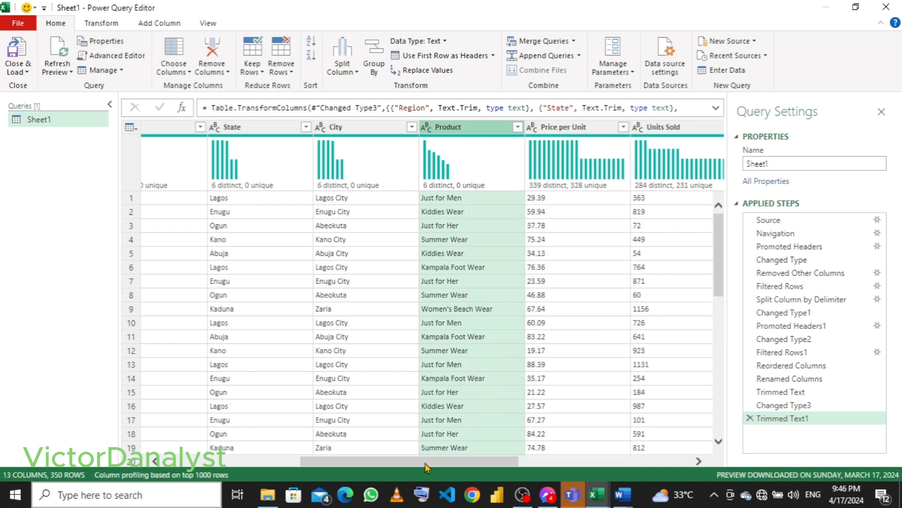
- Change the Price per Unit column's data type to Whole Number
left_click_drag(459, 461, 520, 461)
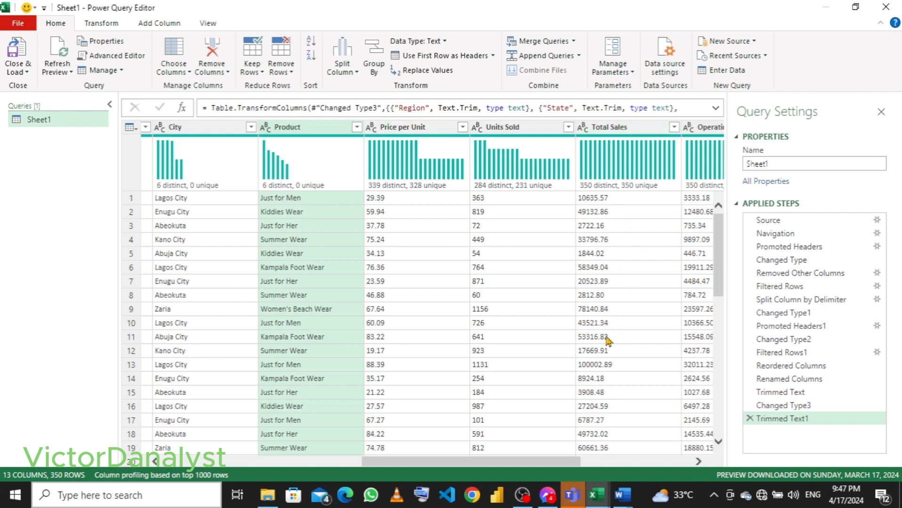
left_click_drag(524, 464, 566, 464)
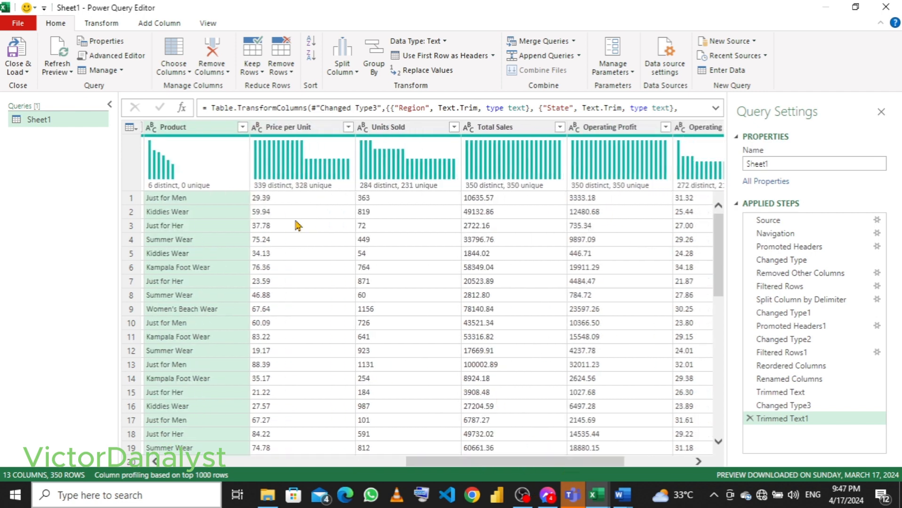
left_click(301, 126)
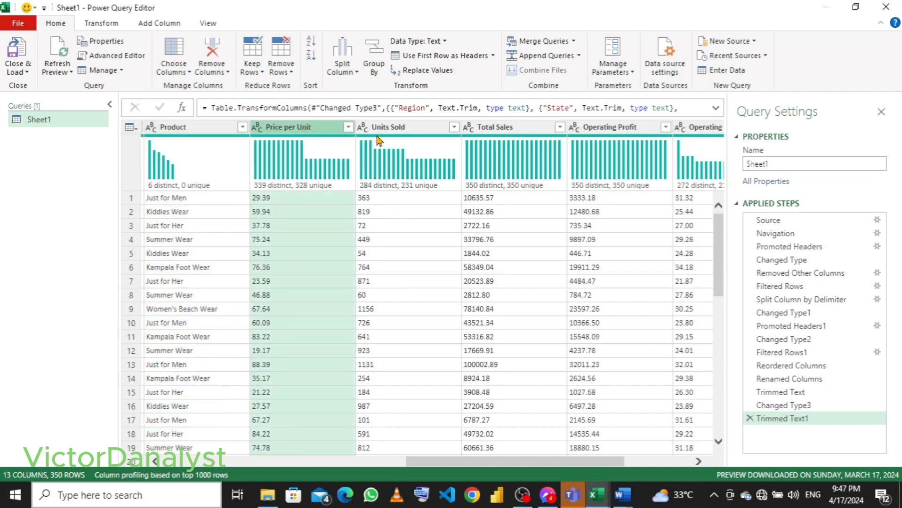
left_click(414, 128, "ctrl")
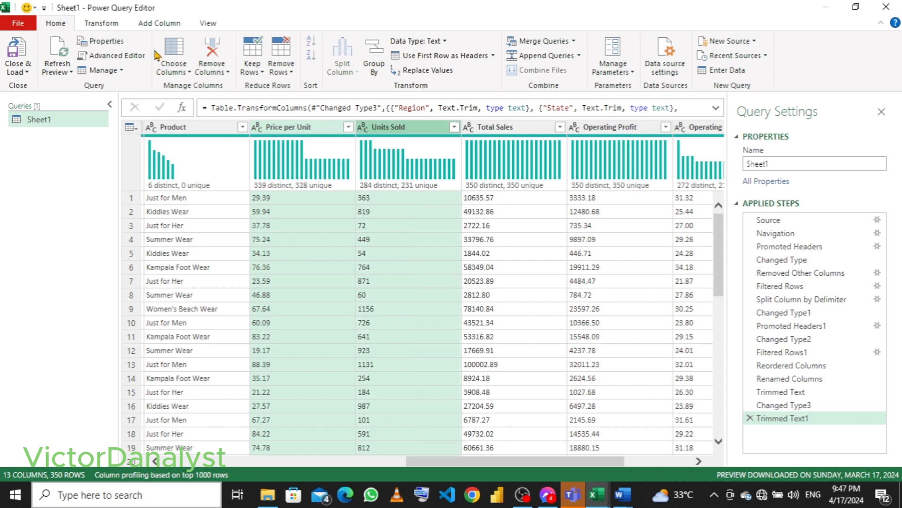
left_click(158, 23)
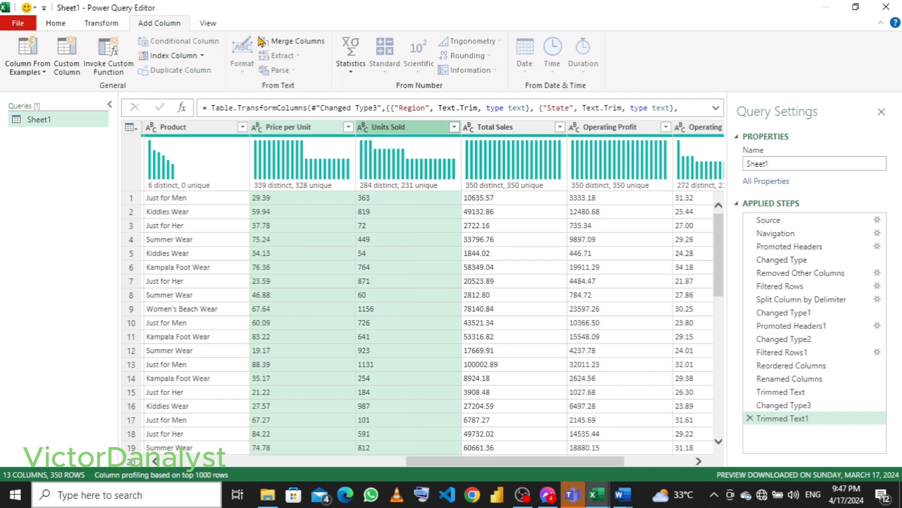
left_click(257, 128)
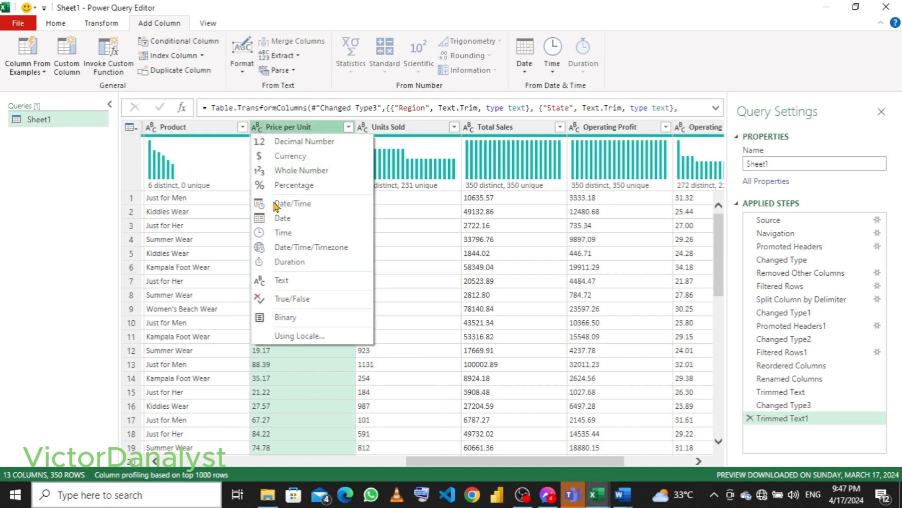
left_click(295, 176)
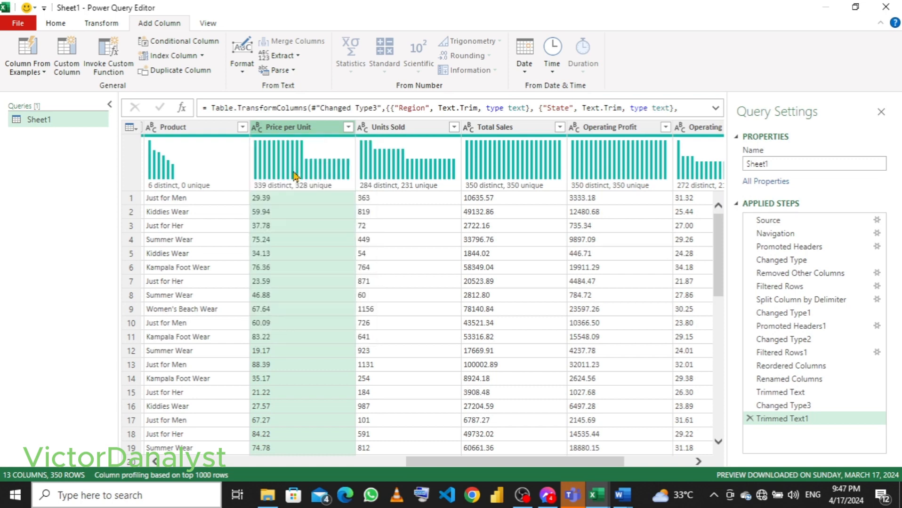
- Set the Price per Unit column's data type to Currency, replacing the current conversion, and the Units Sold column's type to Whole Number
left_click(257, 128)
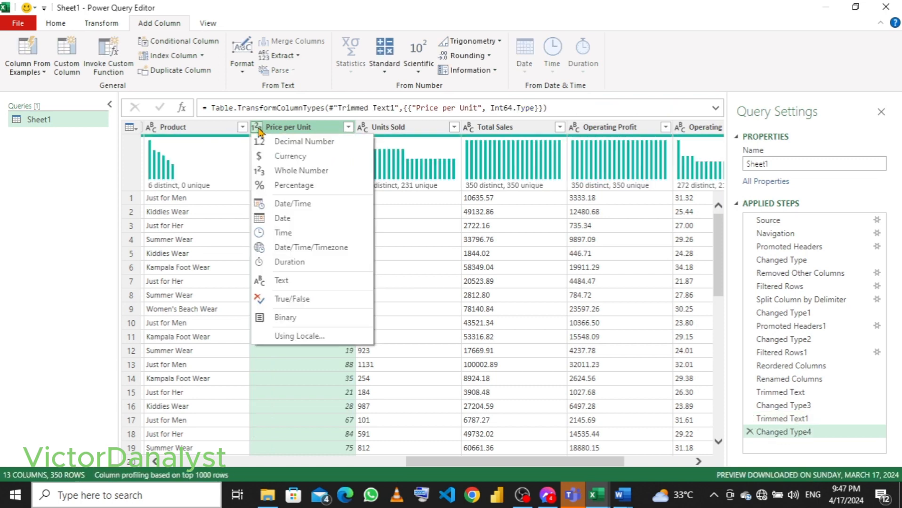
left_click(276, 157)
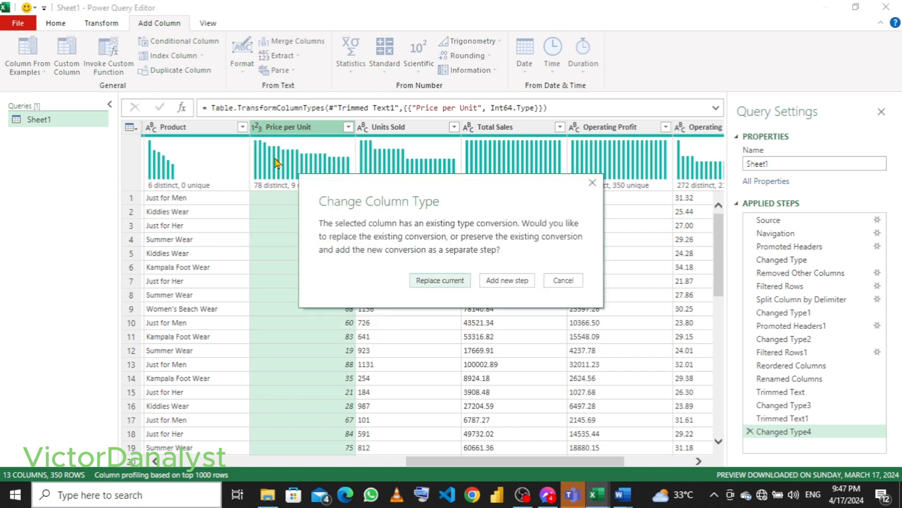
left_click(425, 284)
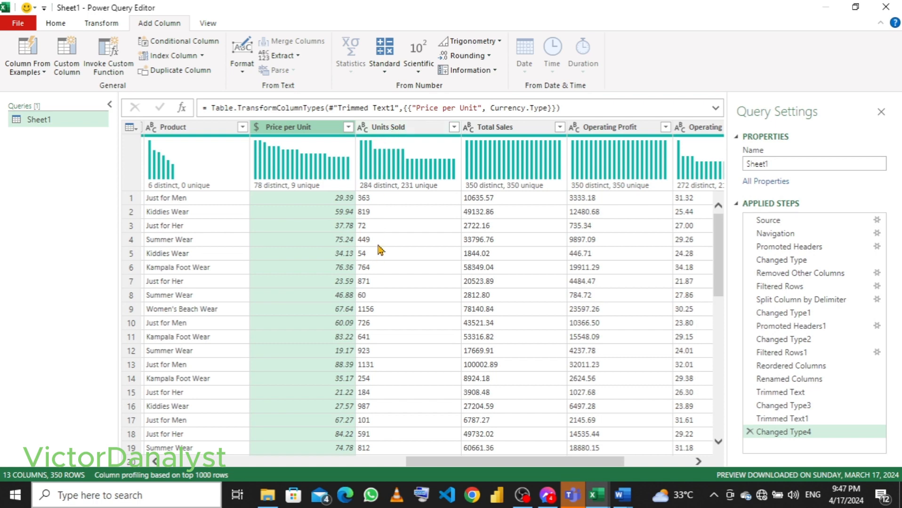
left_click(361, 128)
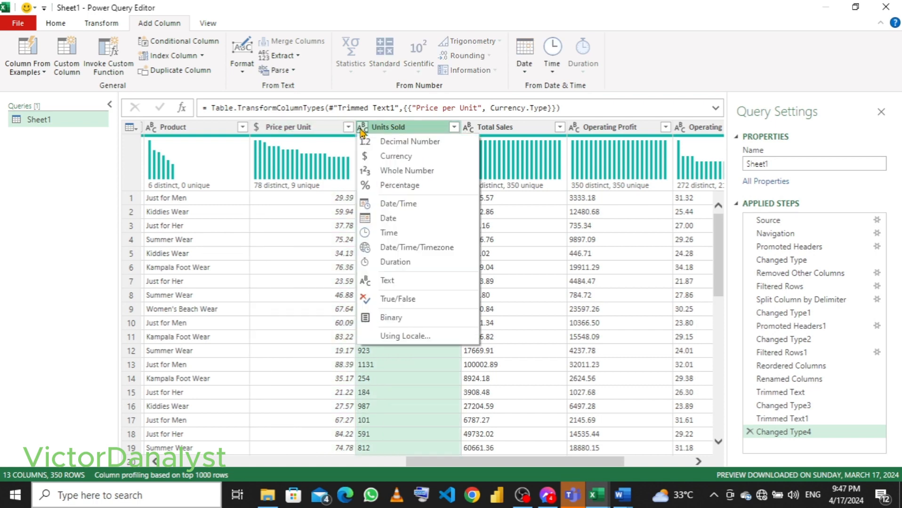
left_click(385, 171)
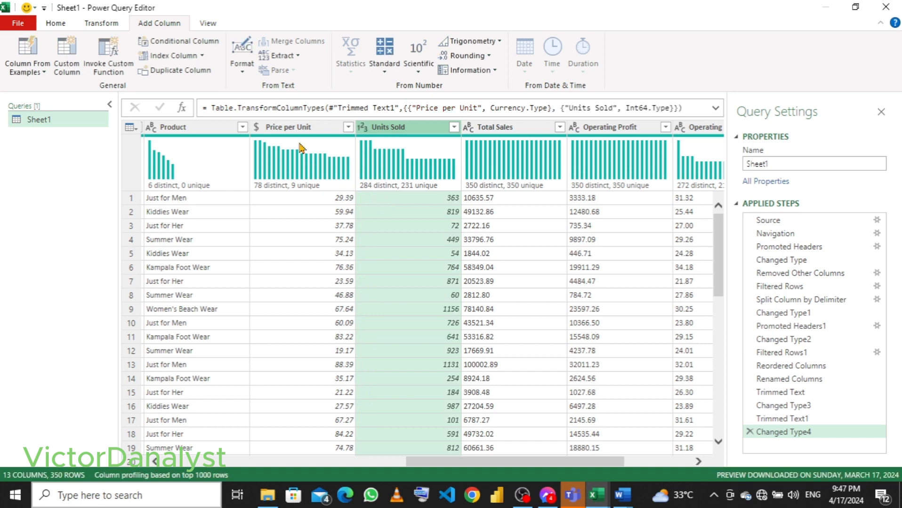
- Add a new column that multiplies Price per Unit by Units Sold
left_click(289, 130)
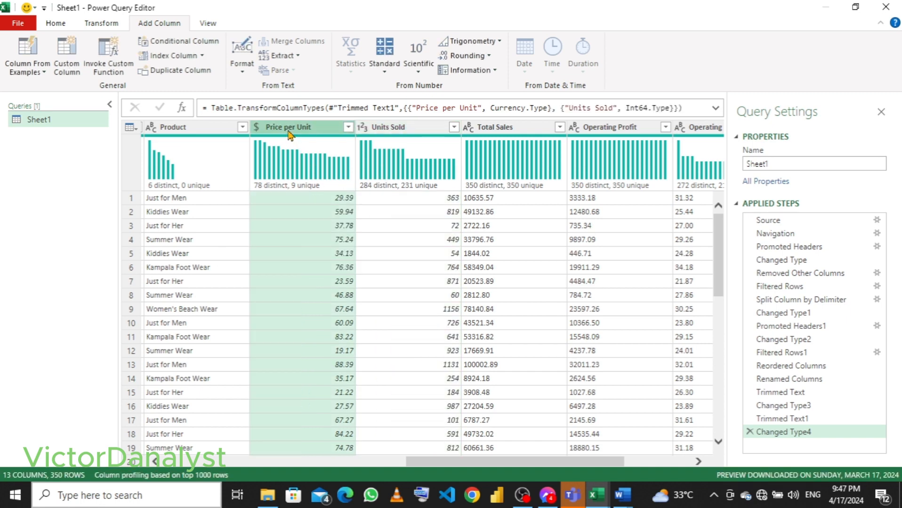
left_click(393, 132, "ctrl")
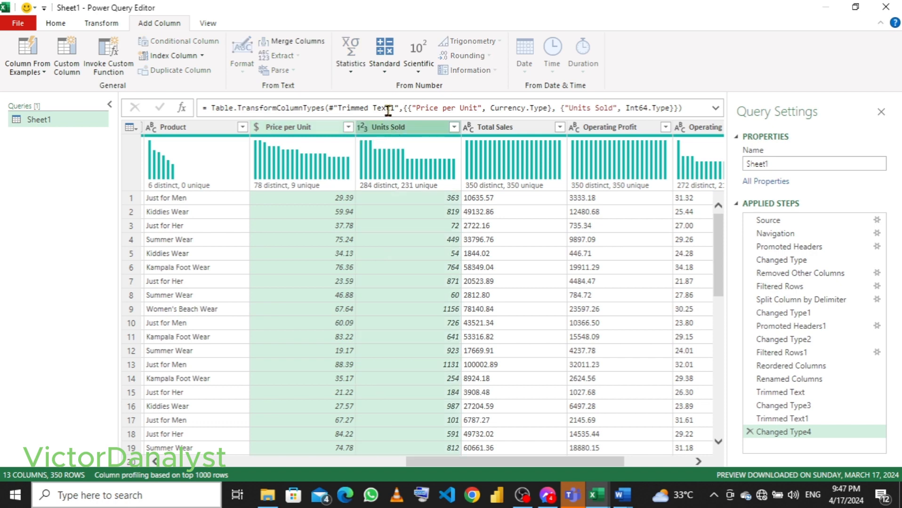
left_click(385, 71)
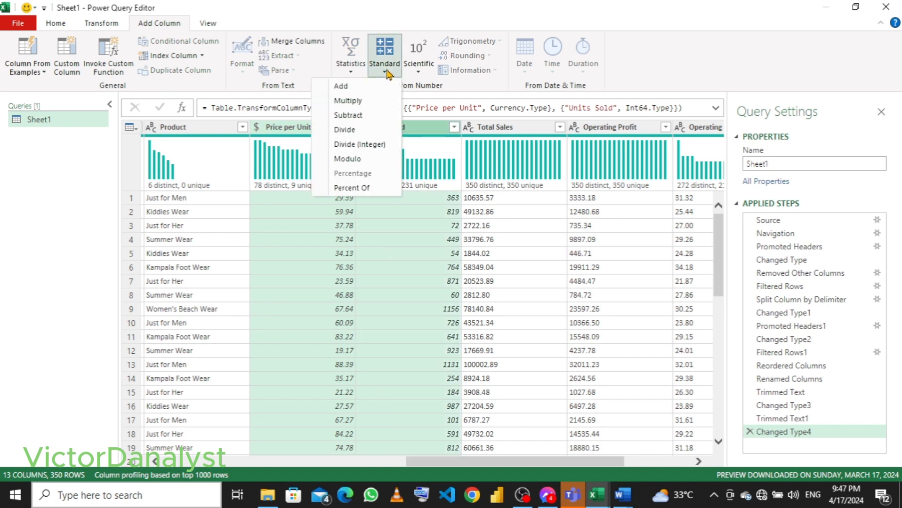
left_click(360, 105)
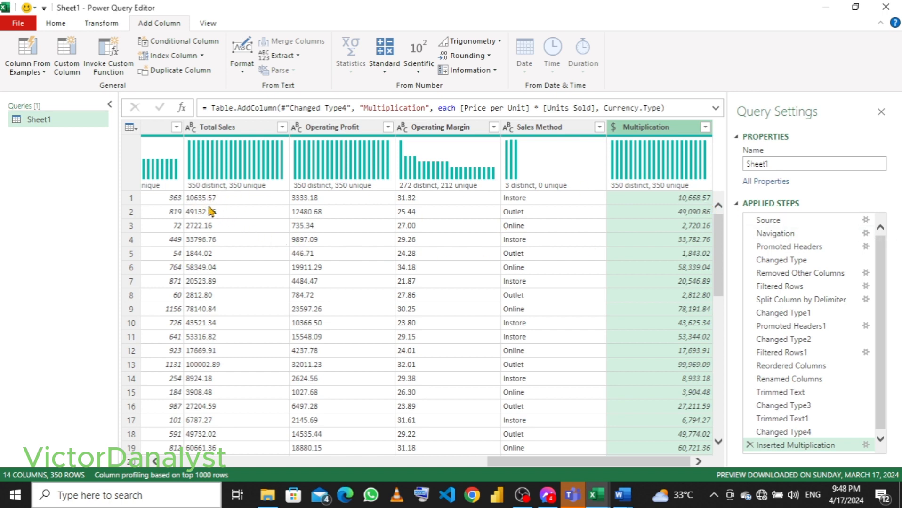
- Remove the Total Sales, Operating Profit and Operating Margin columns from the query
left_click(250, 132)
right_click(249, 132)
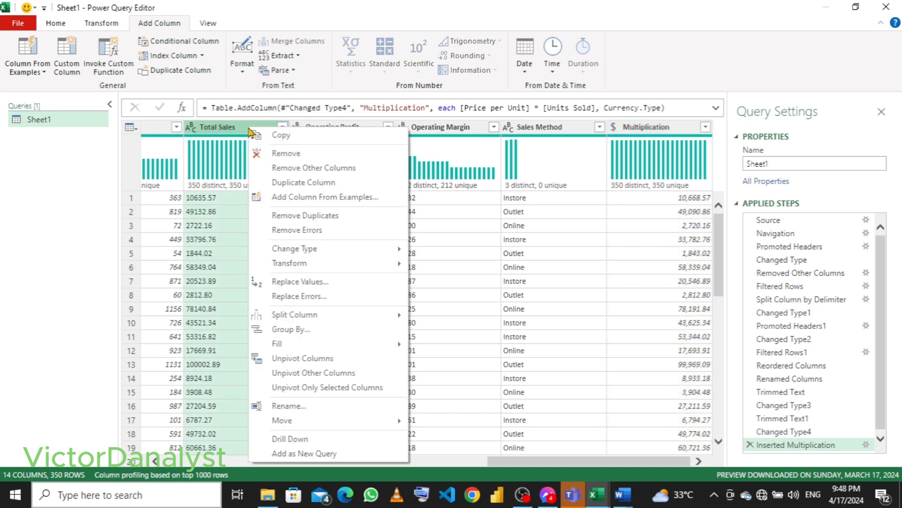
left_click(274, 156)
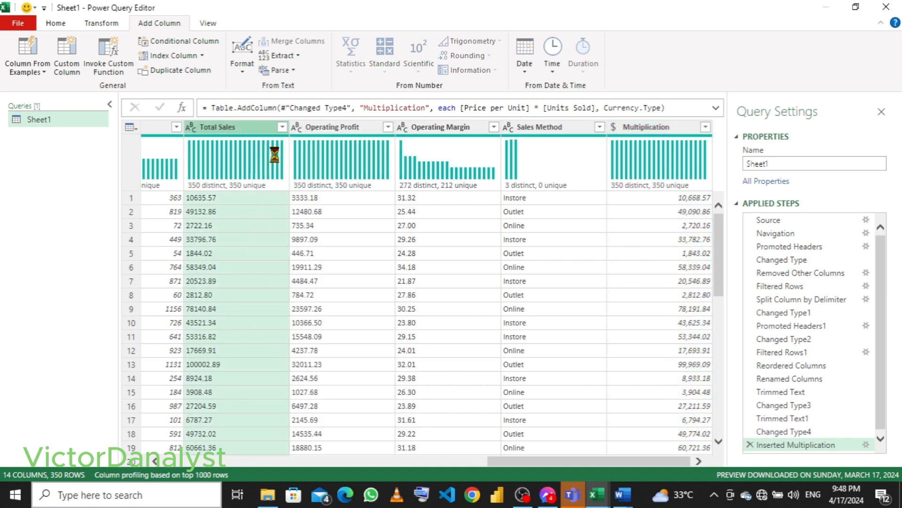
right_click(345, 132)
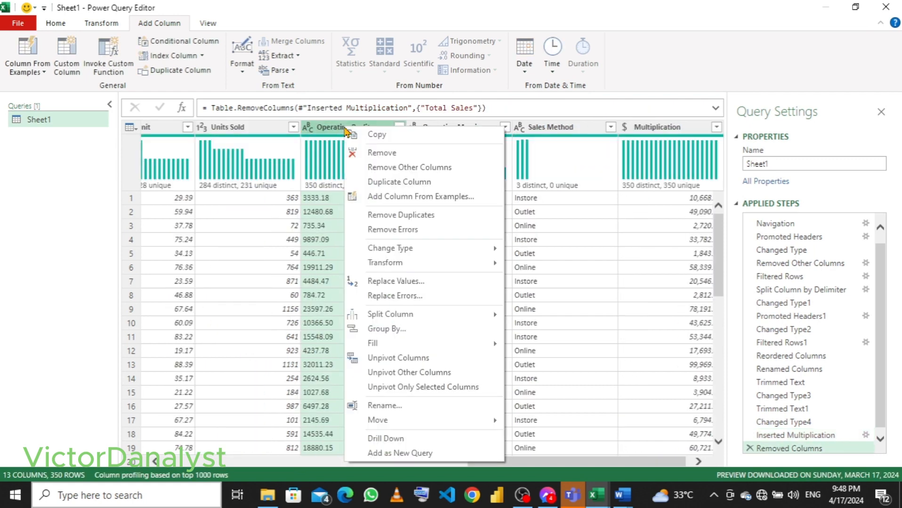
left_click(366, 152)
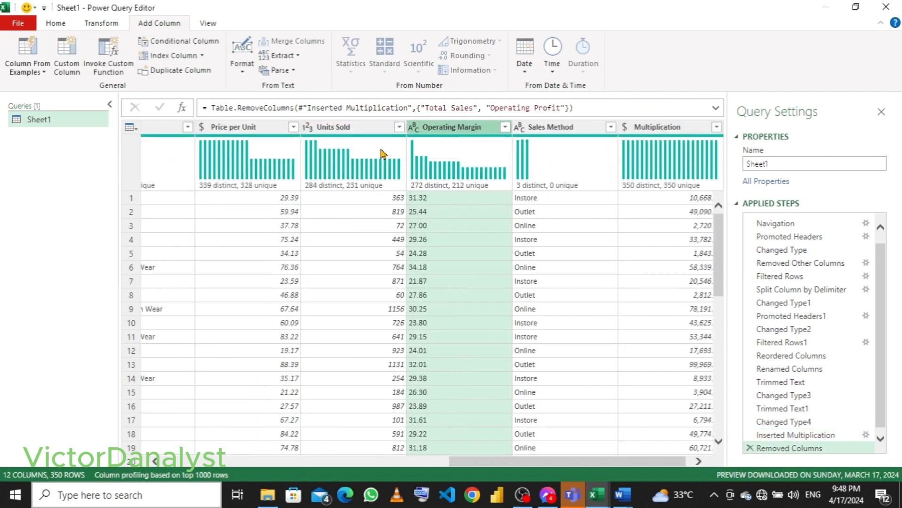
right_click(460, 129)
left_click(486, 157)
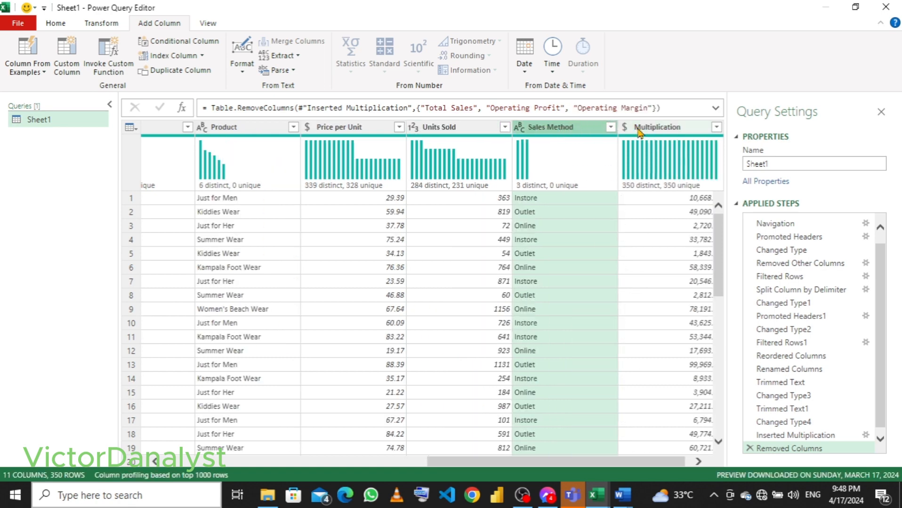
- Rename the Multiplication column as Revenue
double_click(653, 128)
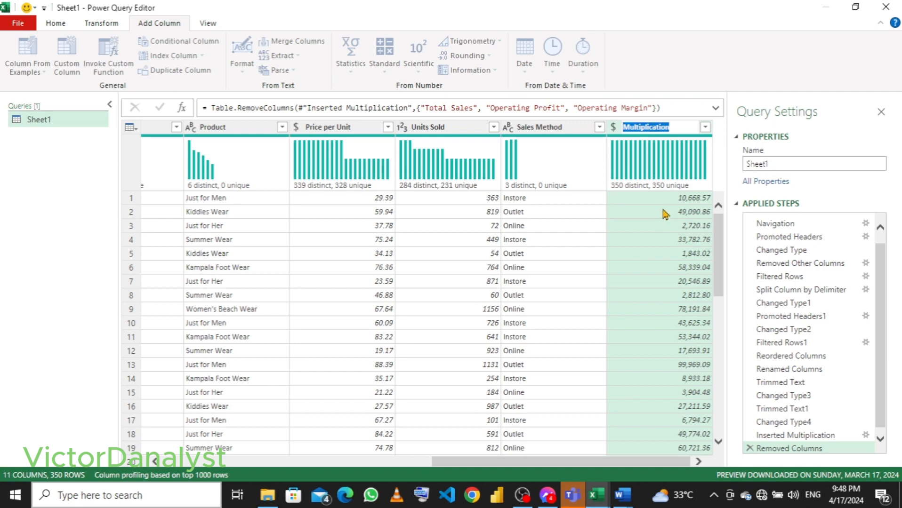
type("S")
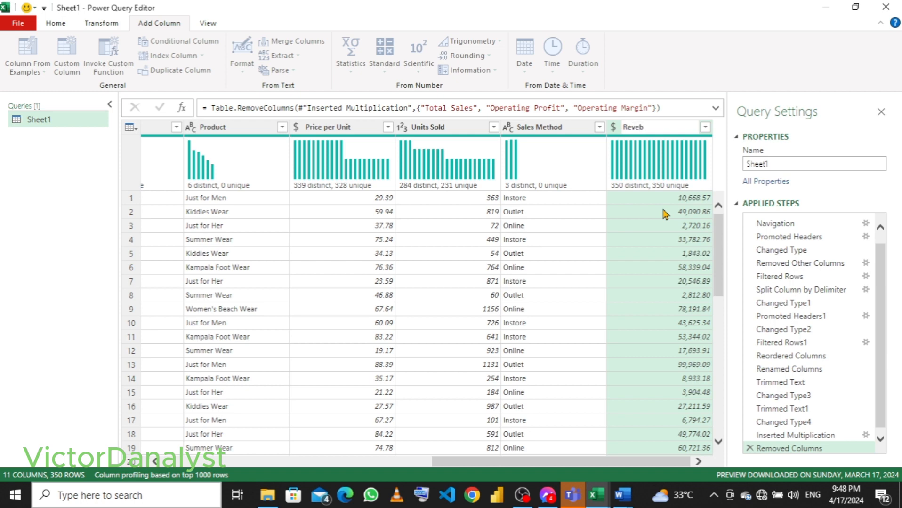
type("nue")
key("Return")
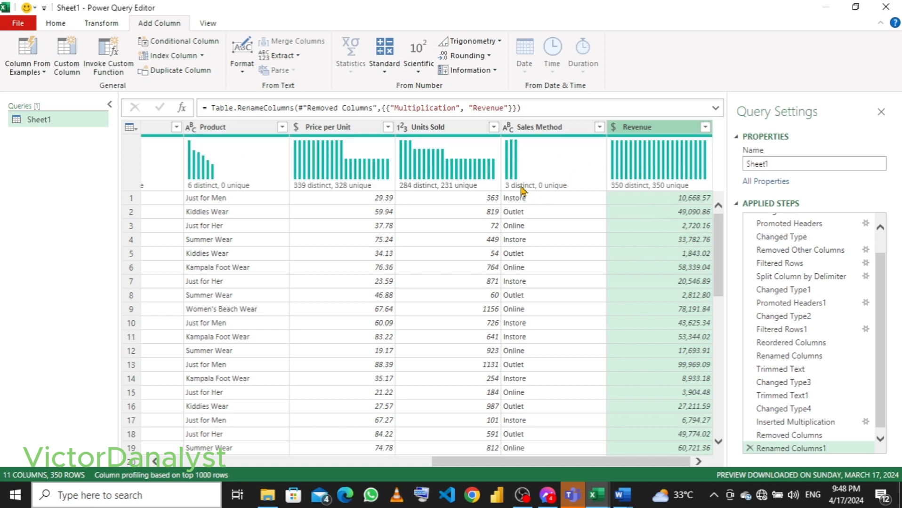
- Apply the Trim transformation to the text in the Sales Method column
left_click(529, 130)
right_click(526, 126)
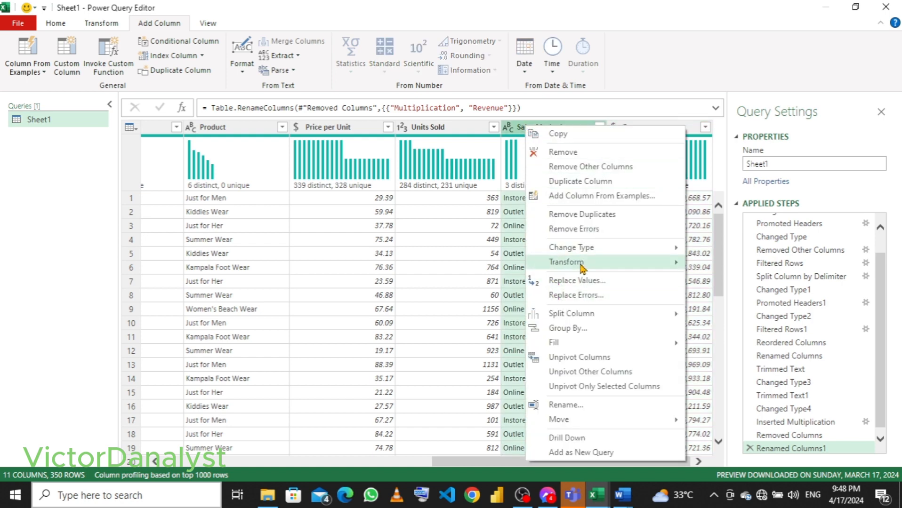
mouse_move(581, 262)
left_click(724, 307)
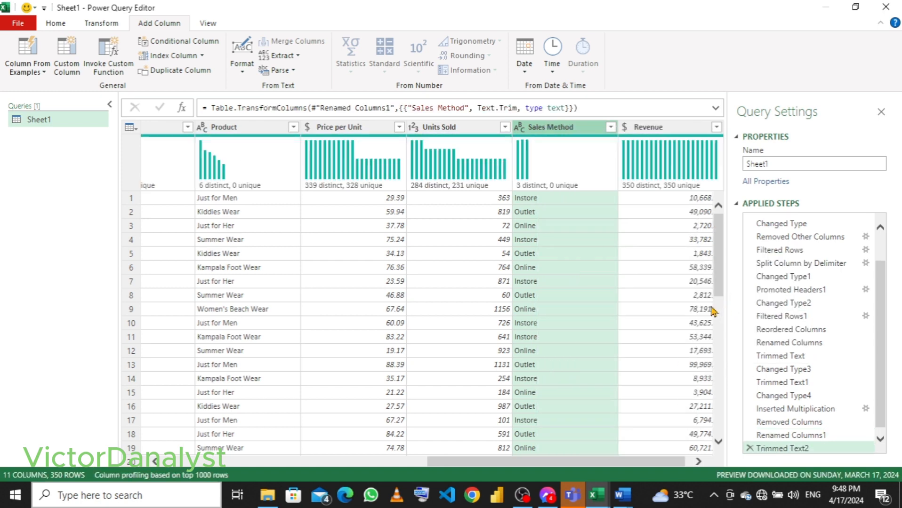
- Turn on the column quality display in the data preview to check the columns for errors and empty values, starting from Index ID
left_click_drag(483, 463, 201, 461)
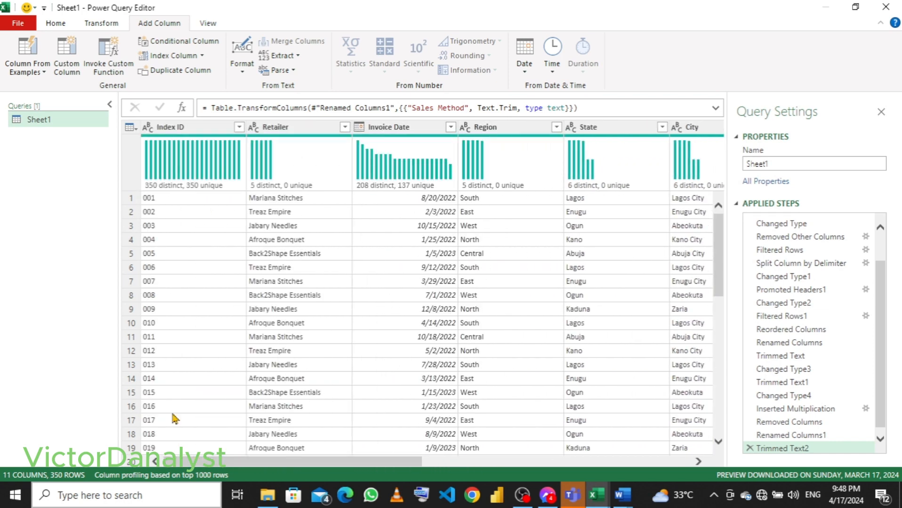
left_click(240, 127)
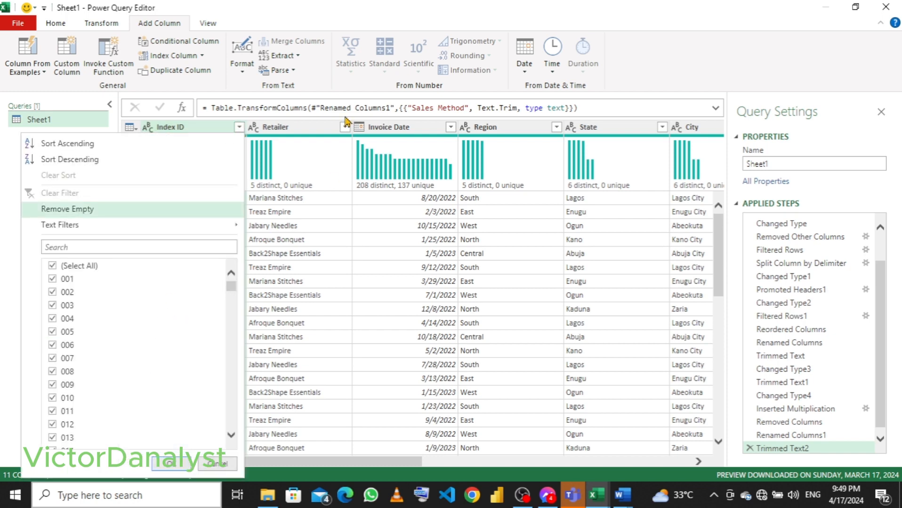
left_click(208, 25)
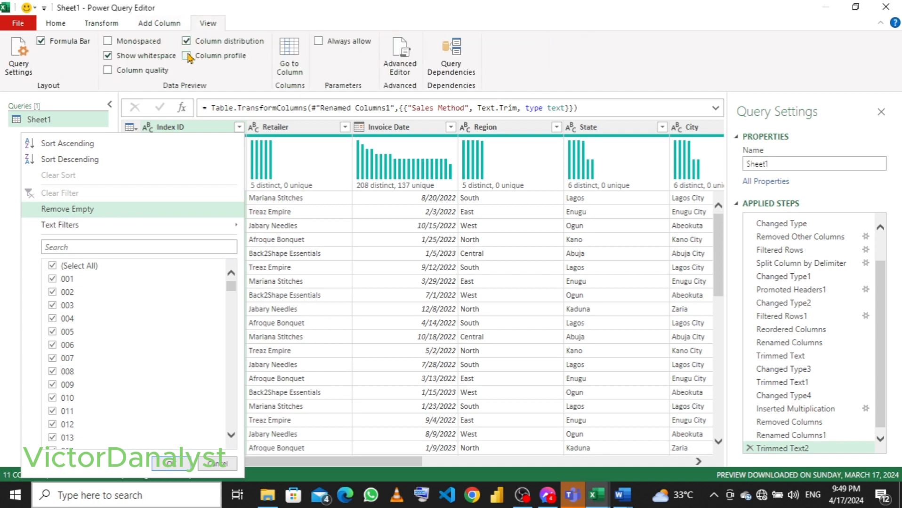
left_click(108, 70)
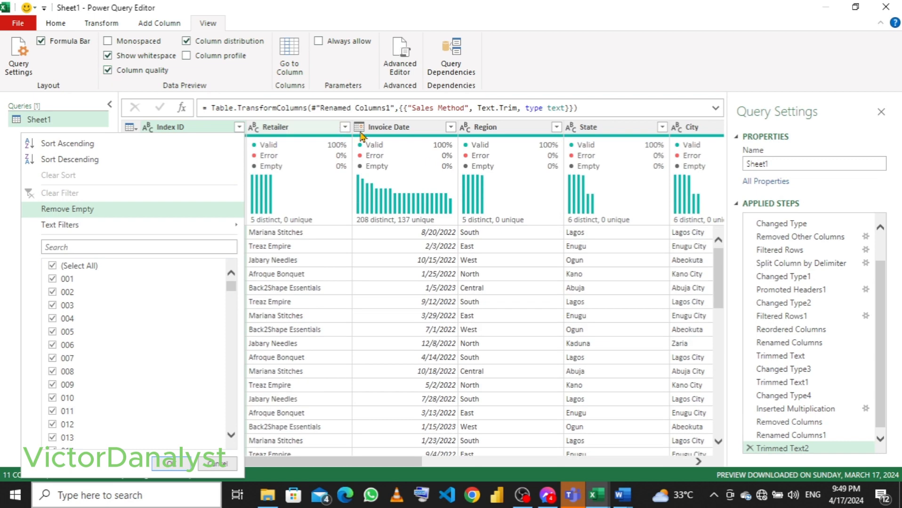
left_click(281, 467)
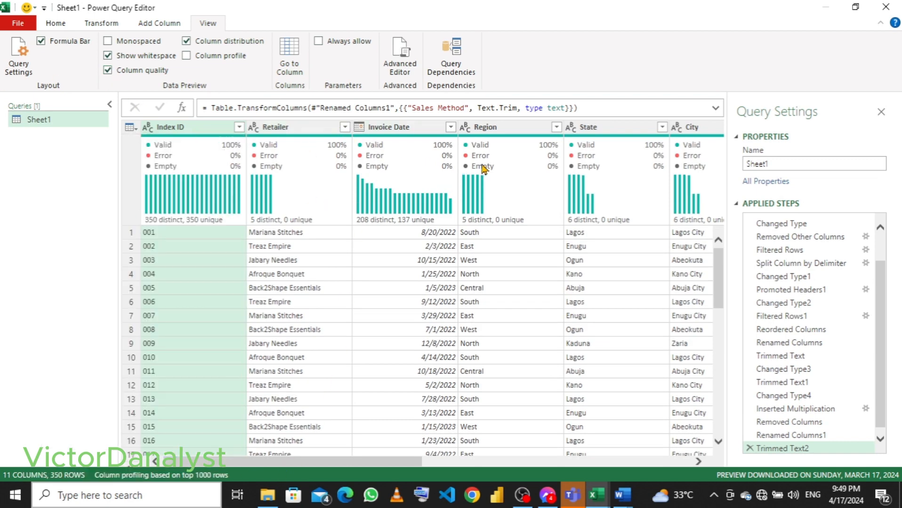
- Check the remaining columns' quality, then close Power Query and load the cleaned query into the workbook
left_click_drag(319, 465, 597, 476)
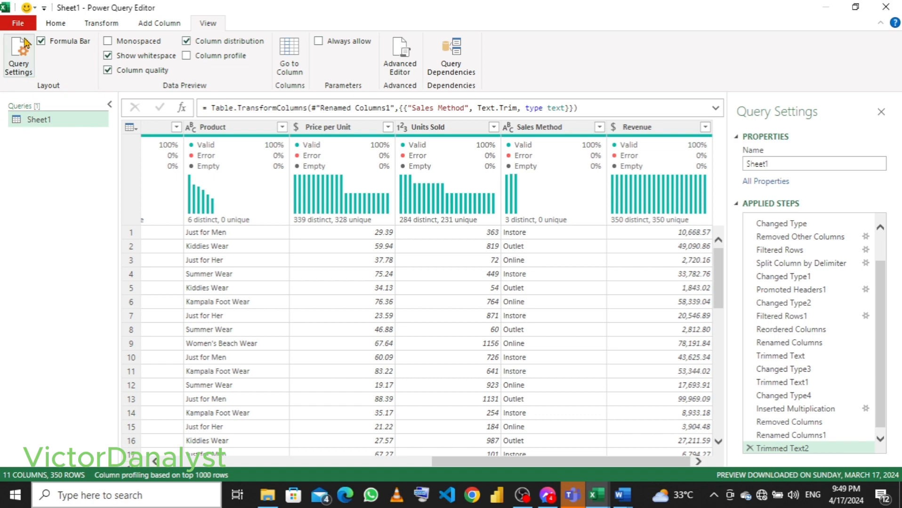
left_click(52, 29)
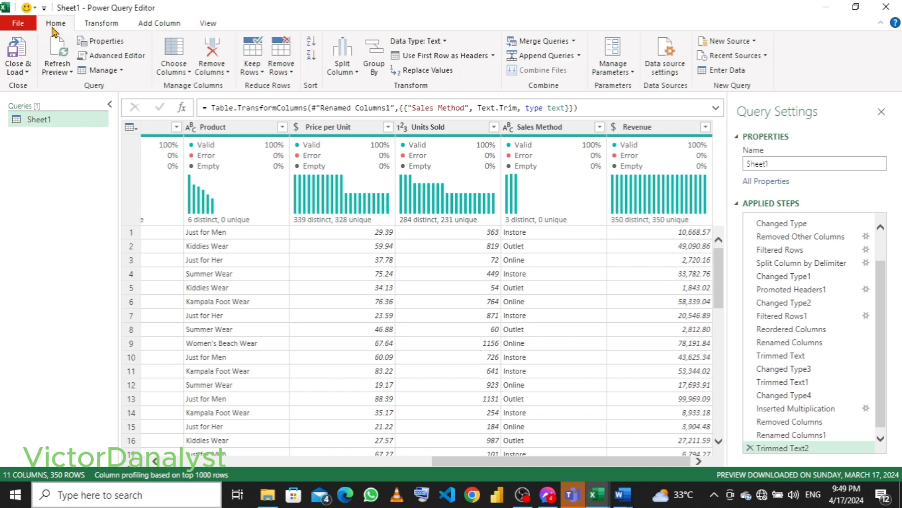
left_click(26, 73)
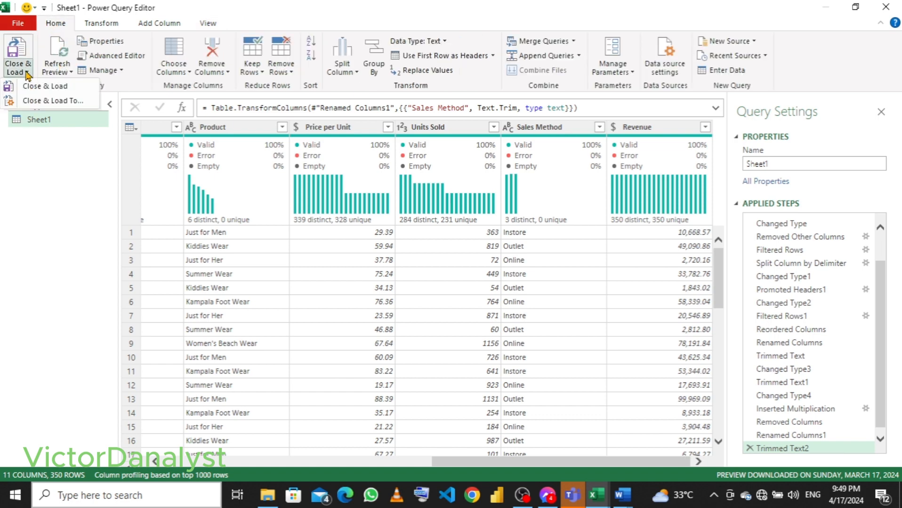
left_click(37, 88)
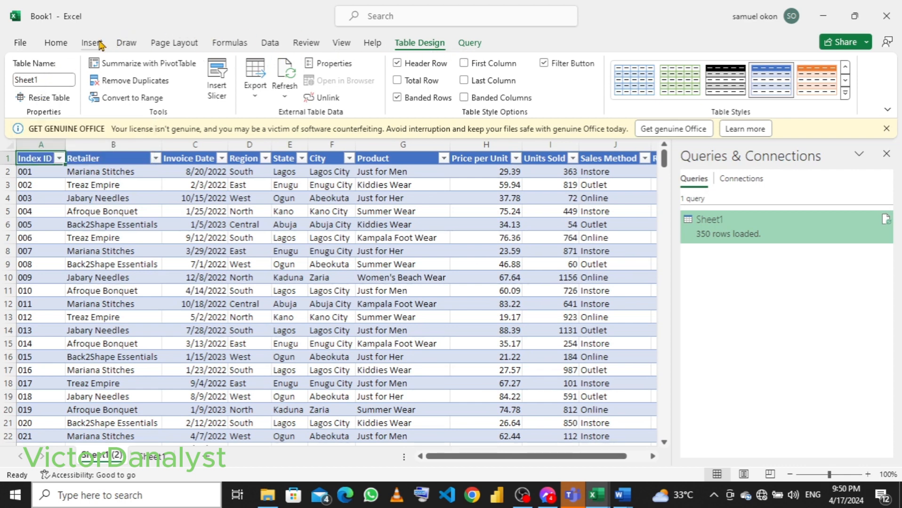
- Enable the Microsoft Power Pivot for Excel COM add-in in the Excel options
left_click(19, 43)
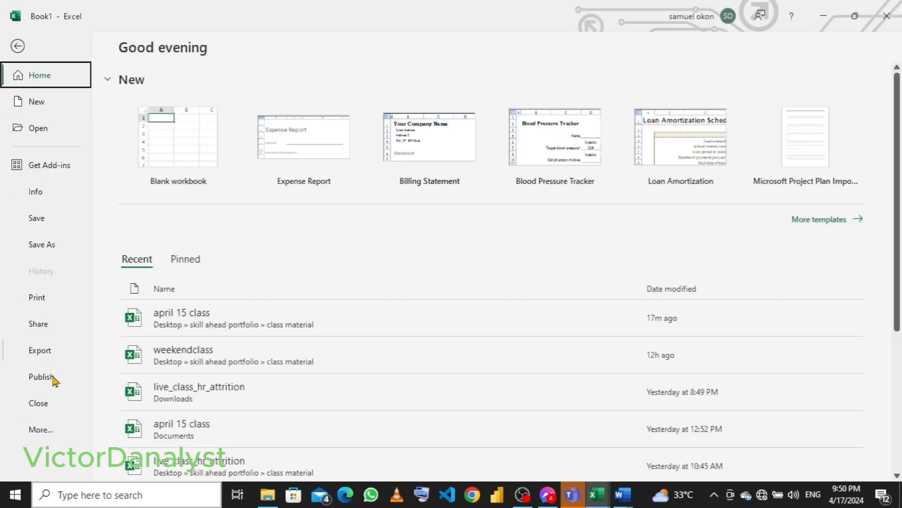
left_click(49, 430)
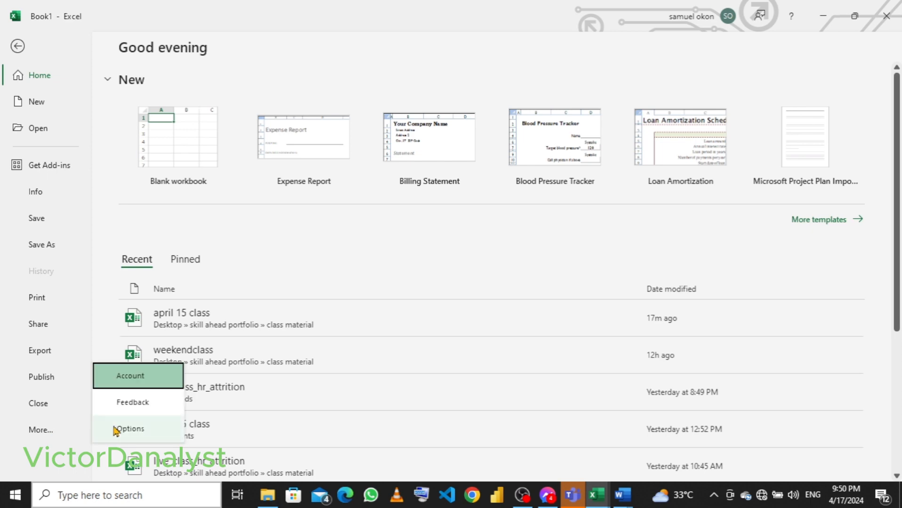
left_click(138, 433)
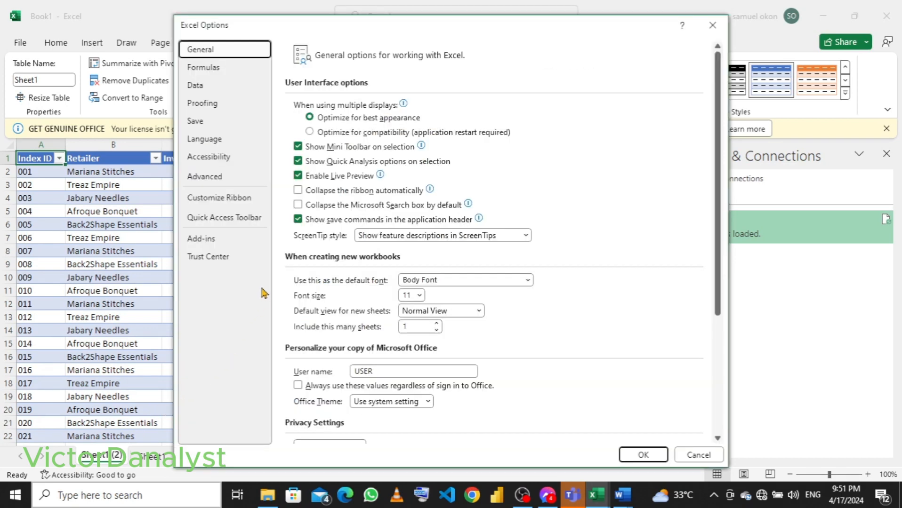
left_click(214, 244)
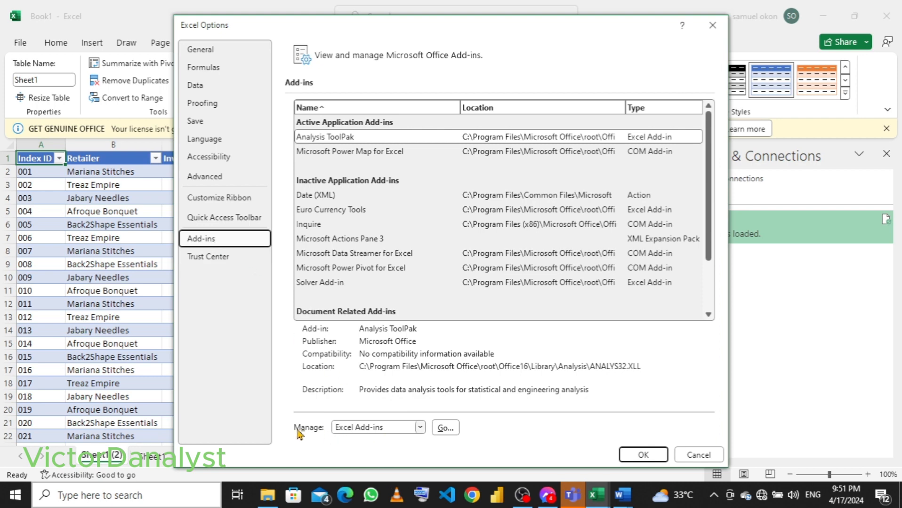
left_click(421, 428)
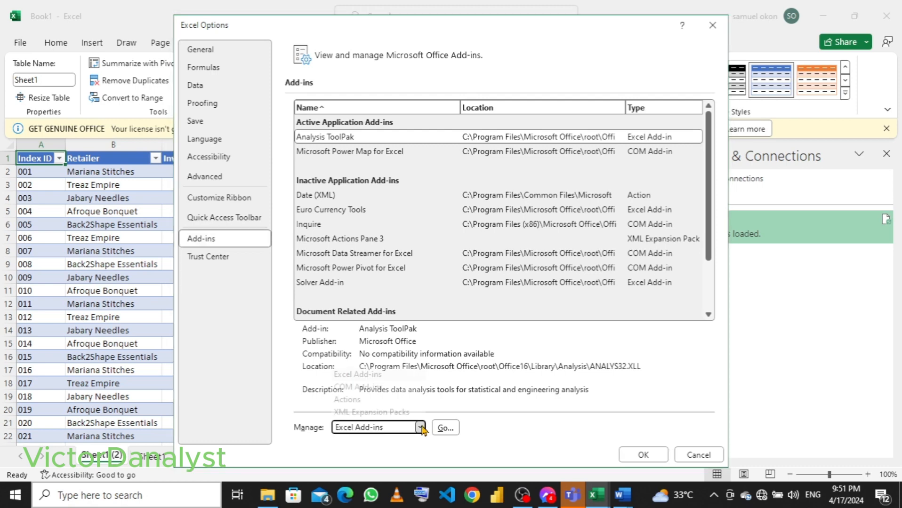
left_click(364, 376)
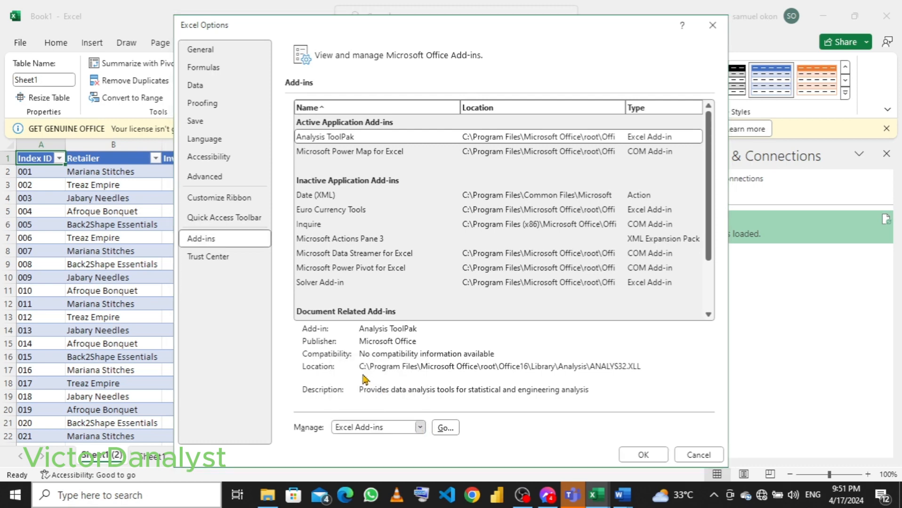
left_click(440, 427)
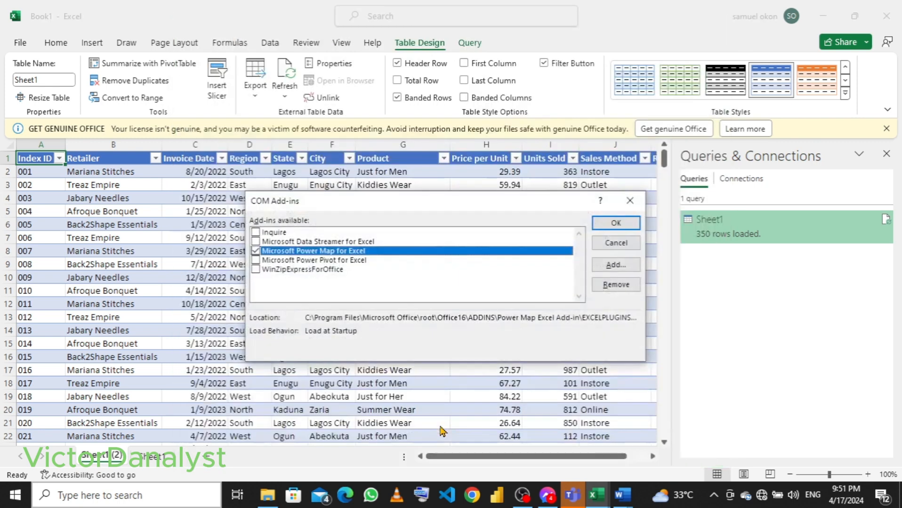
left_click(256, 260)
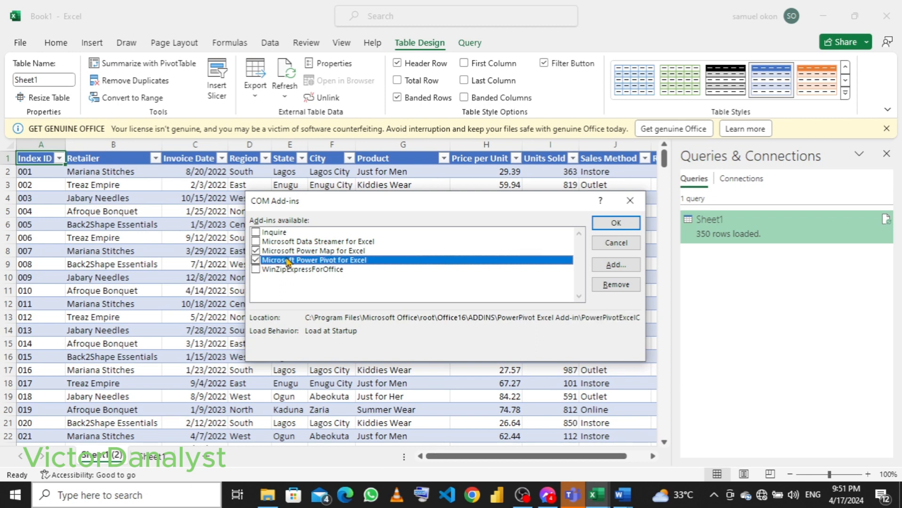
left_click(603, 222)
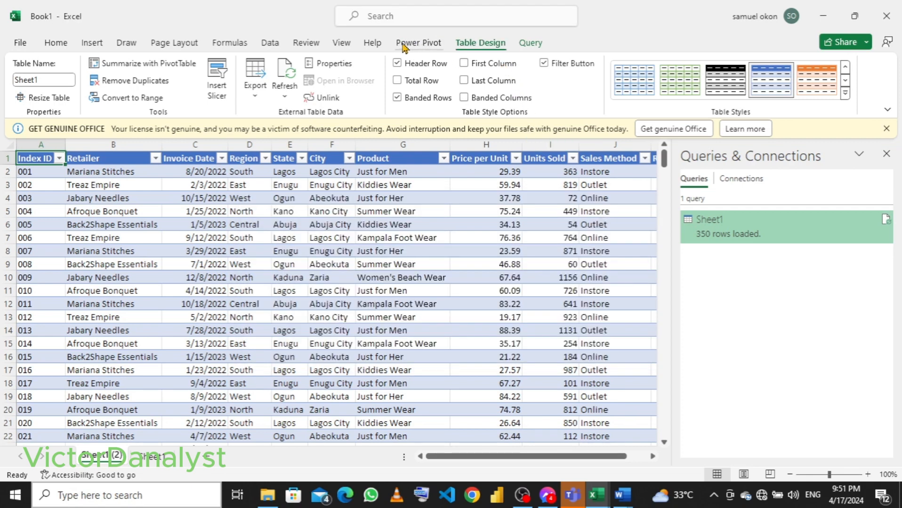
- Add the loaded Sheet1 sales table to the Power Pivot data model
left_click(429, 46)
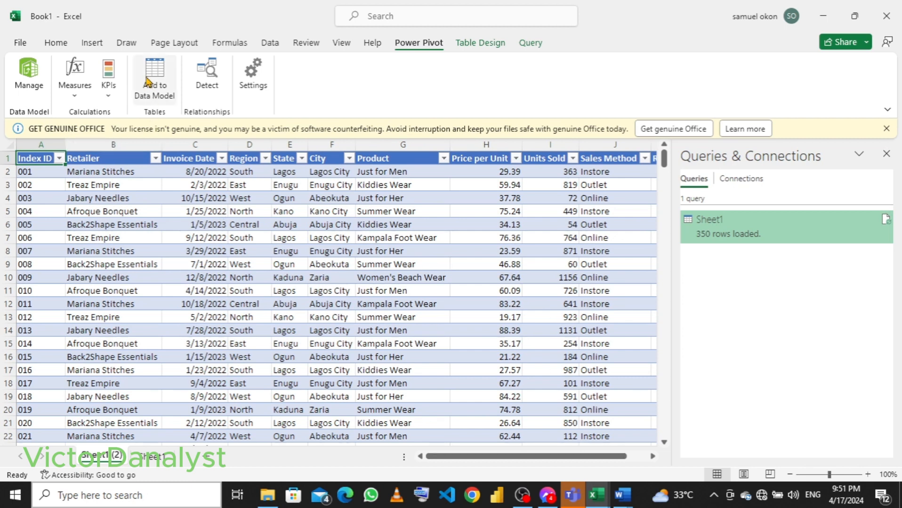
left_click(246, 273)
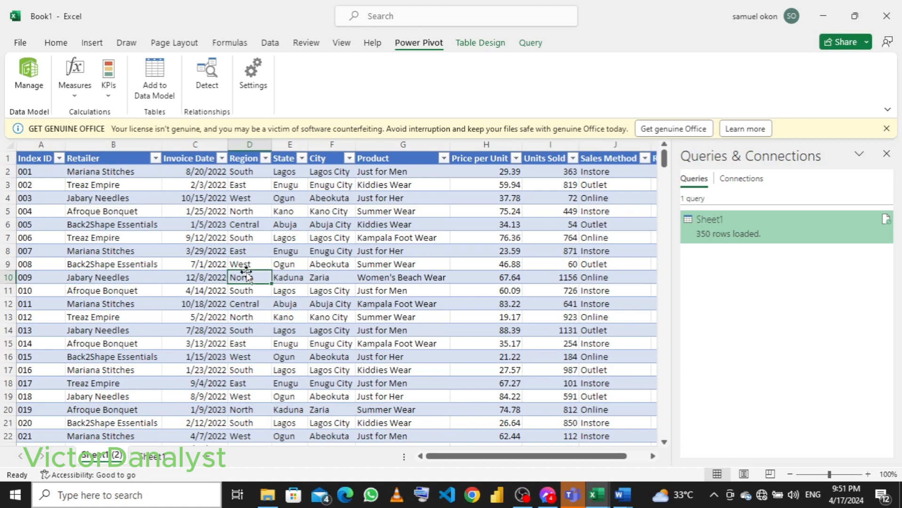
left_click(160, 80)
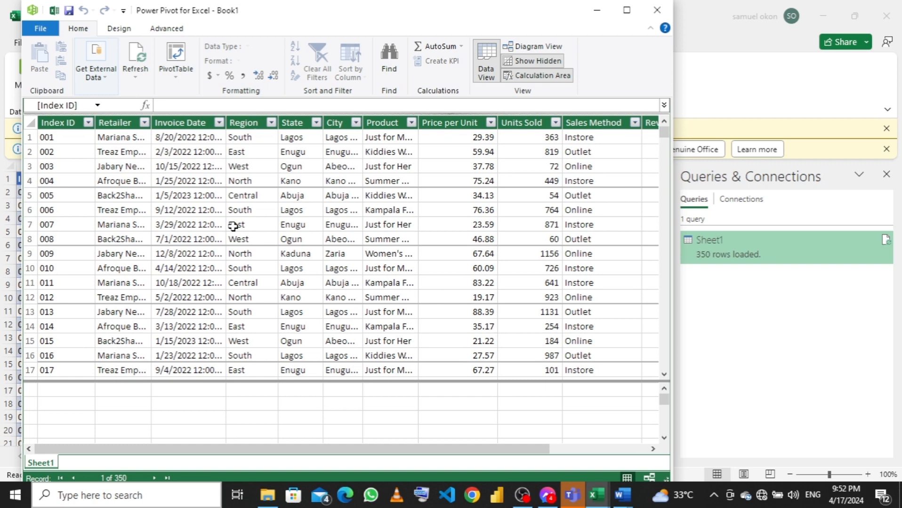
- Create a new date table in the Power Pivot data model
left_click(118, 27)
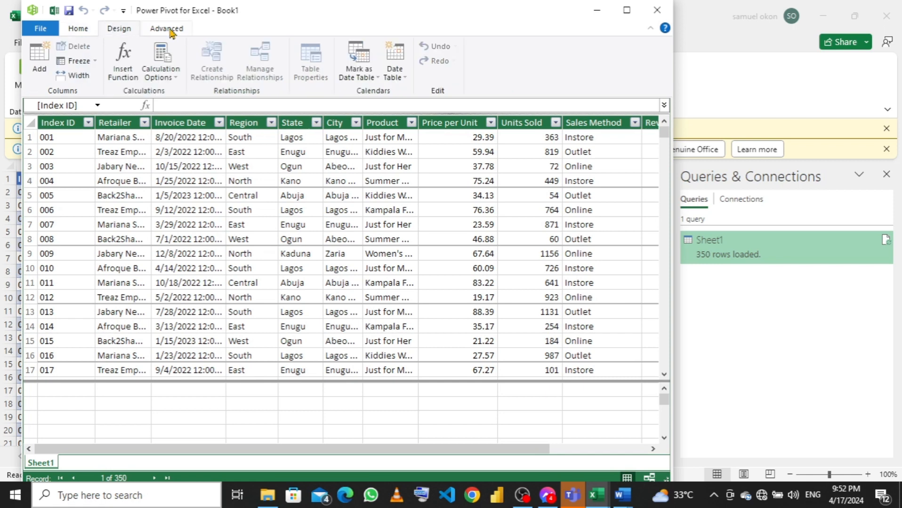
left_click(403, 78)
left_click(352, 93)
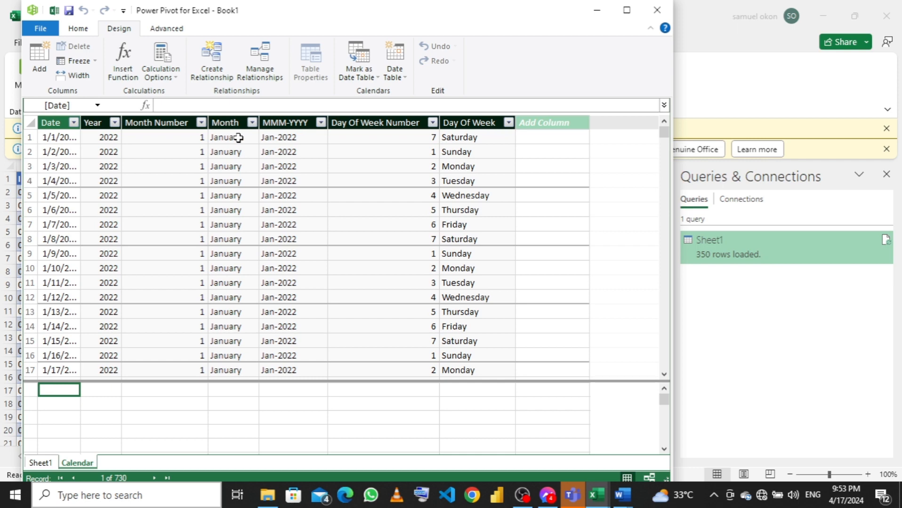
- Change the Calendar table's Month column formula to =FORMAT([Date],"MMM") for abbreviated month names
left_click(238, 137)
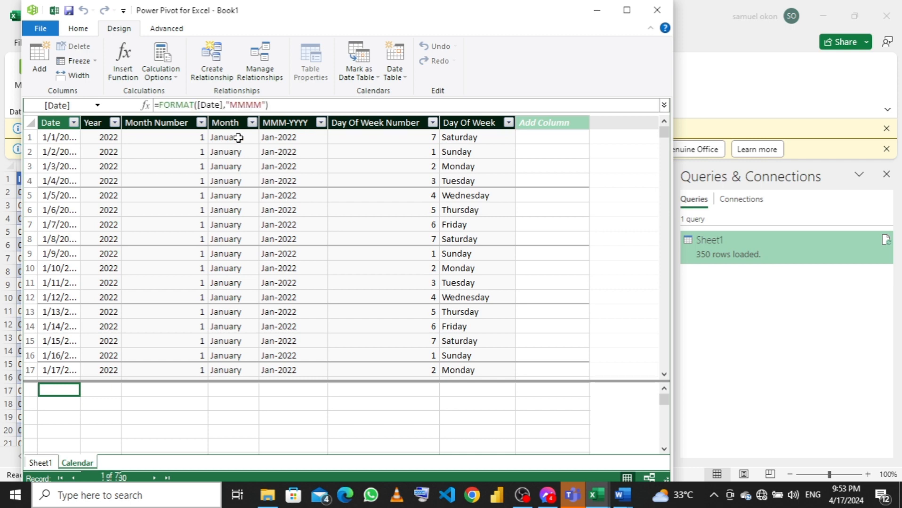
left_click(261, 104)
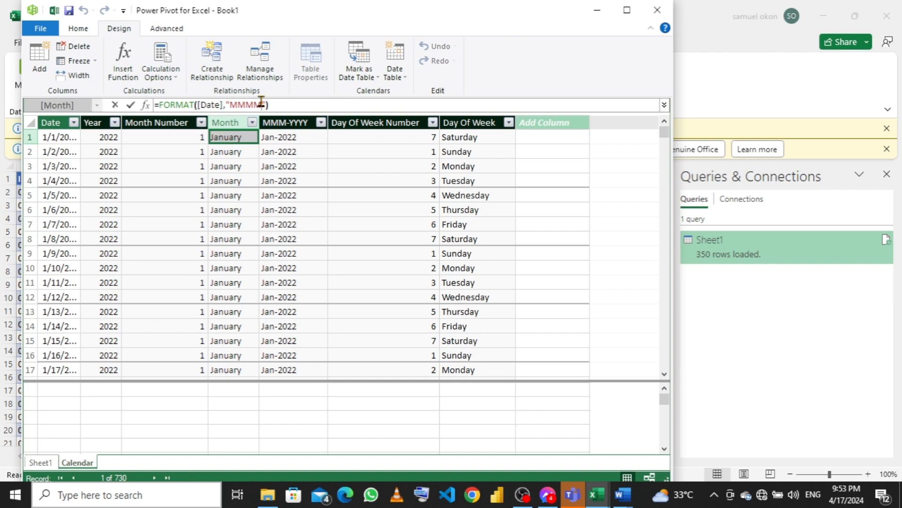
key("BackSpace")
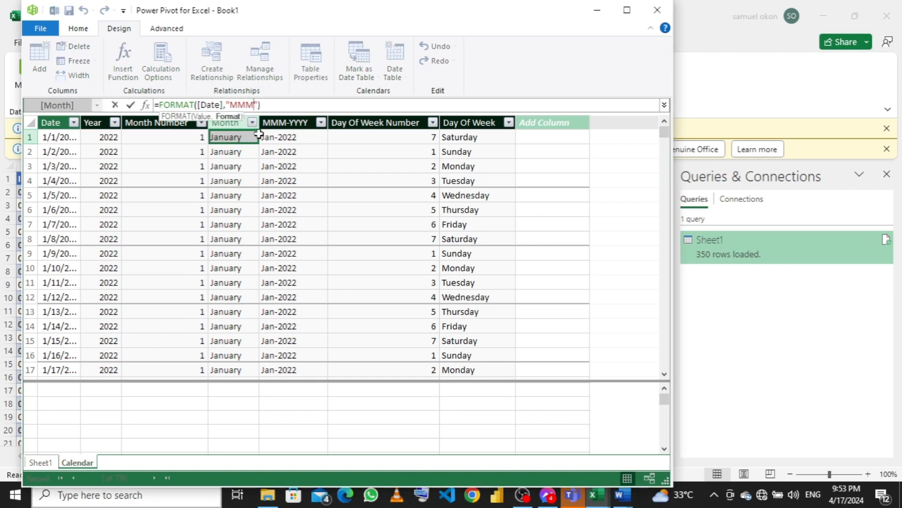
key("Return")
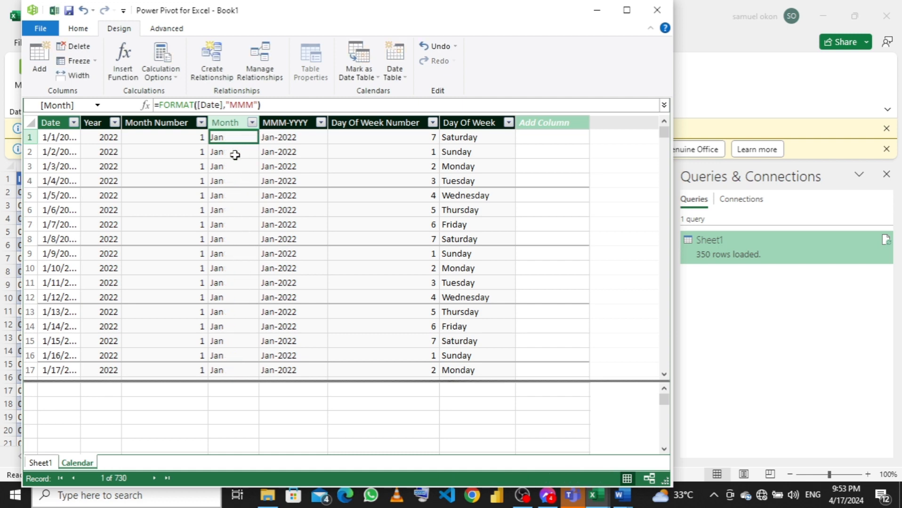
- Change the Calendar table's Day Of Week column formula to =FORMAT([Date],"DDD") for abbreviated day names
left_click(459, 137)
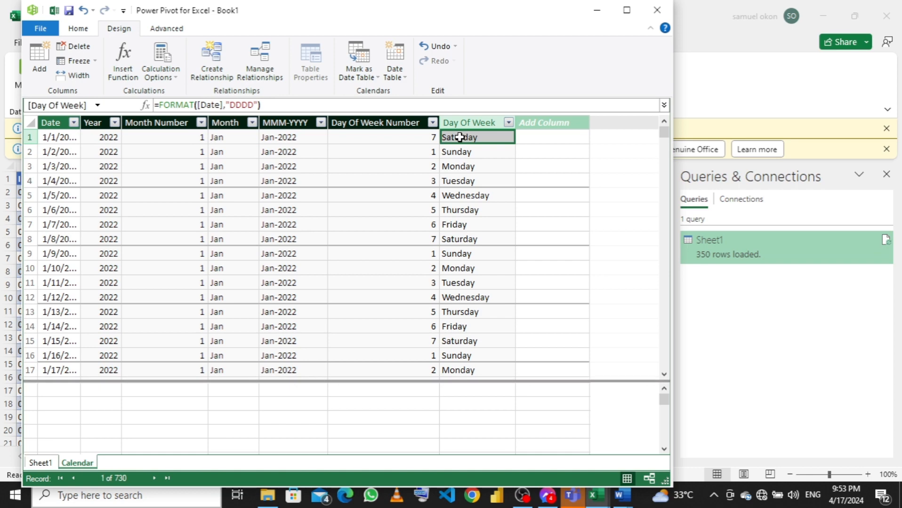
left_click(252, 104)
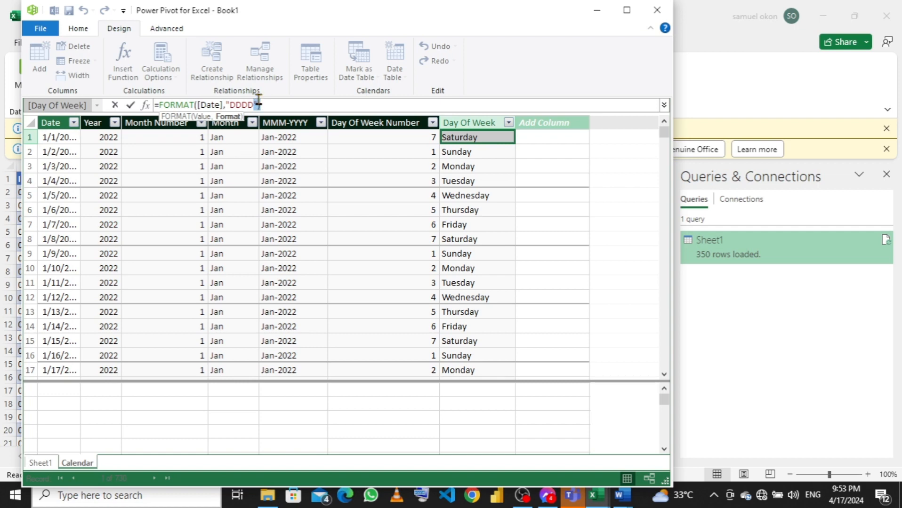
left_click(249, 104)
double_click(249, 104)
key("BackSpace")
key("ctrl+z")
double_click(250, 104)
double_click(249, 104)
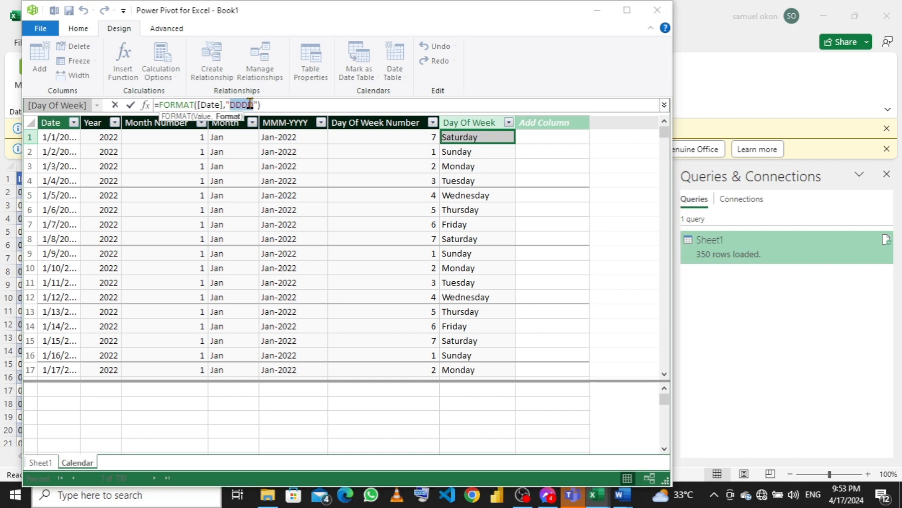
left_click(249, 104)
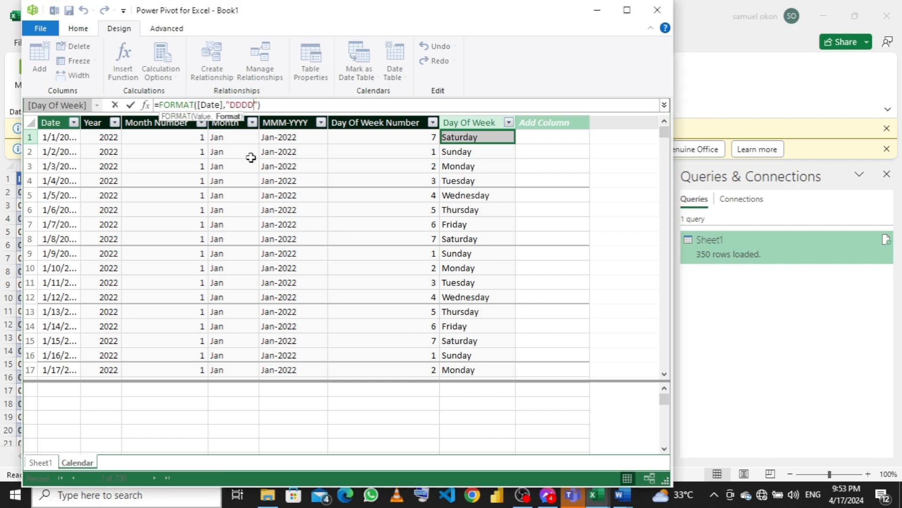
key("BackSpace")
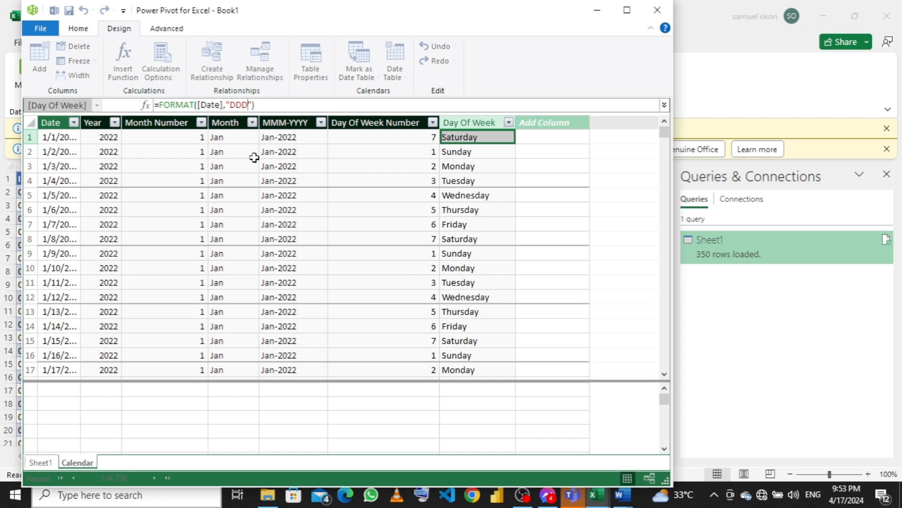
key("Return")
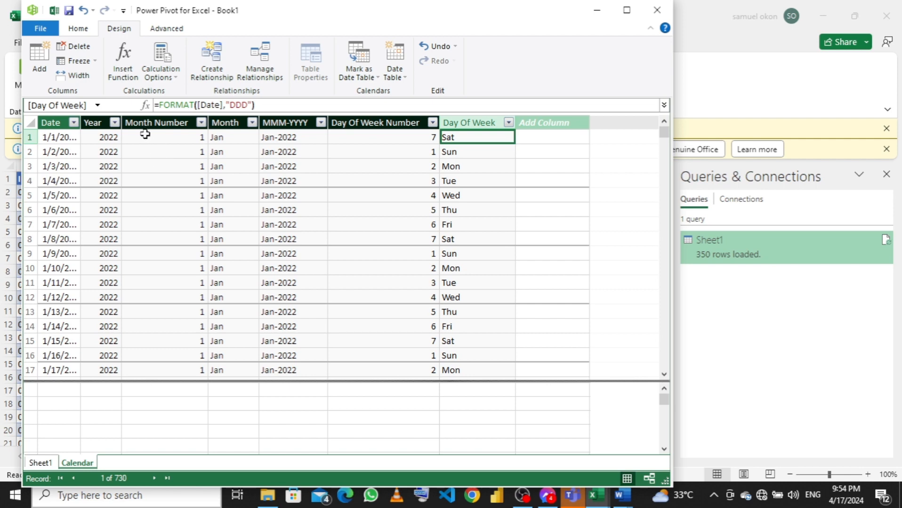
- Show the data model as a diagram and enlarge the Calendar and Sheet1 table boxes to reveal more fields
left_click(80, 31)
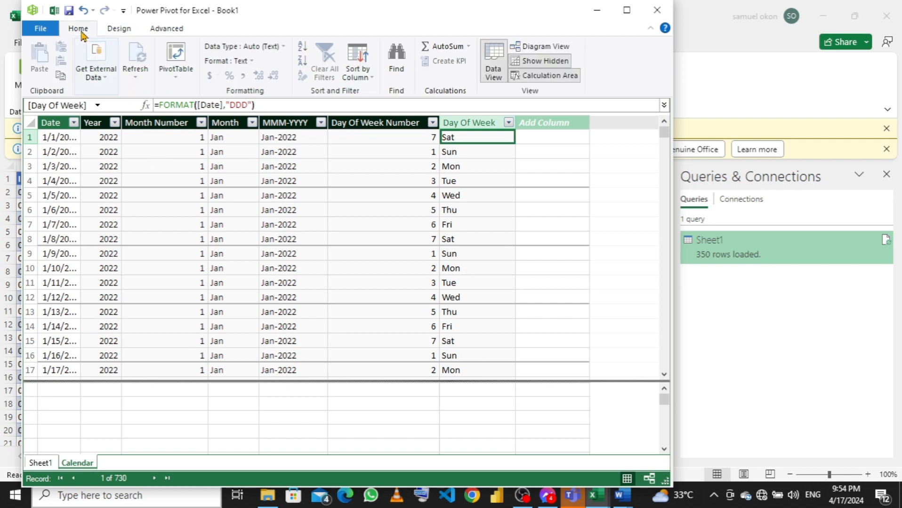
left_click(544, 51)
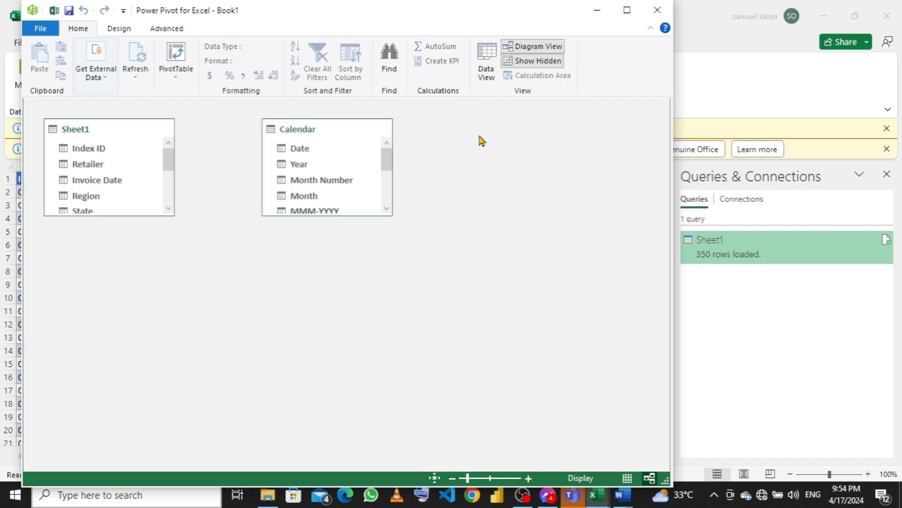
left_click_drag(318, 214, 302, 291)
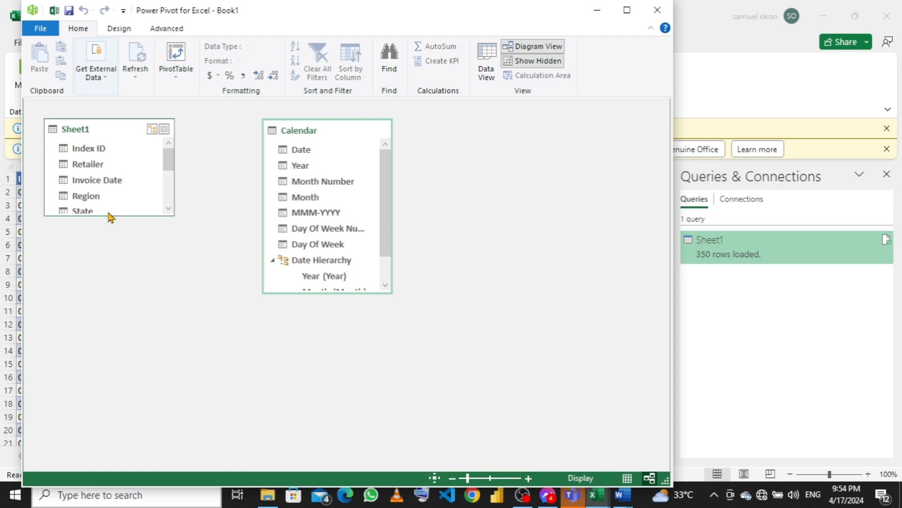
left_click_drag(96, 216, 93, 305)
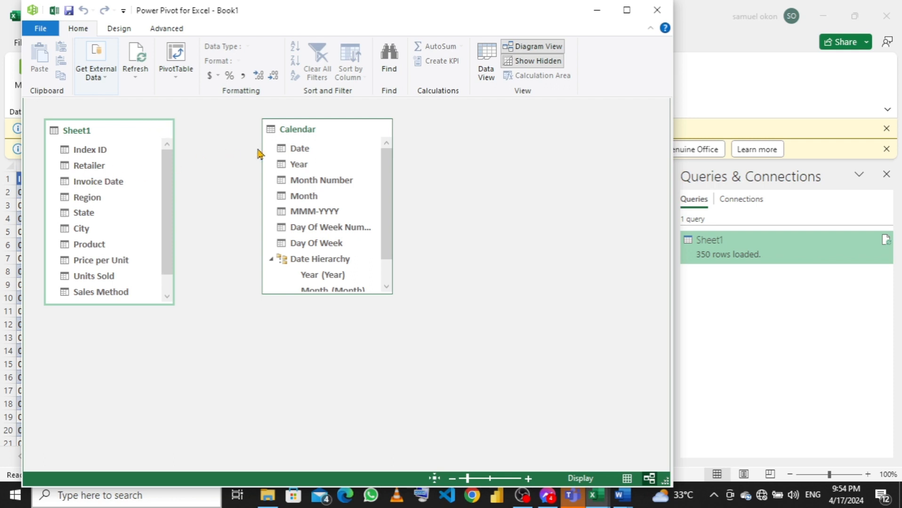
- Delete the Date Hierarchy of the Calendar table from the model
left_click(306, 264)
right_click(307, 266)
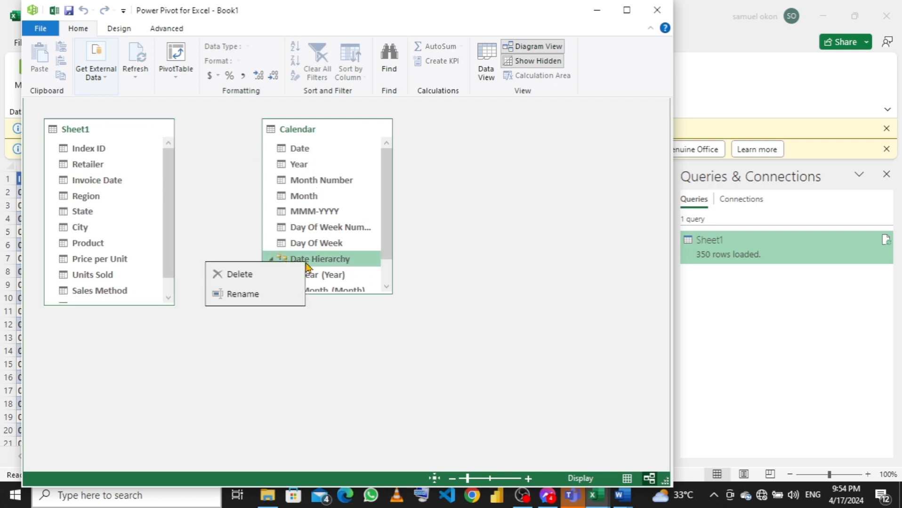
left_click(267, 275)
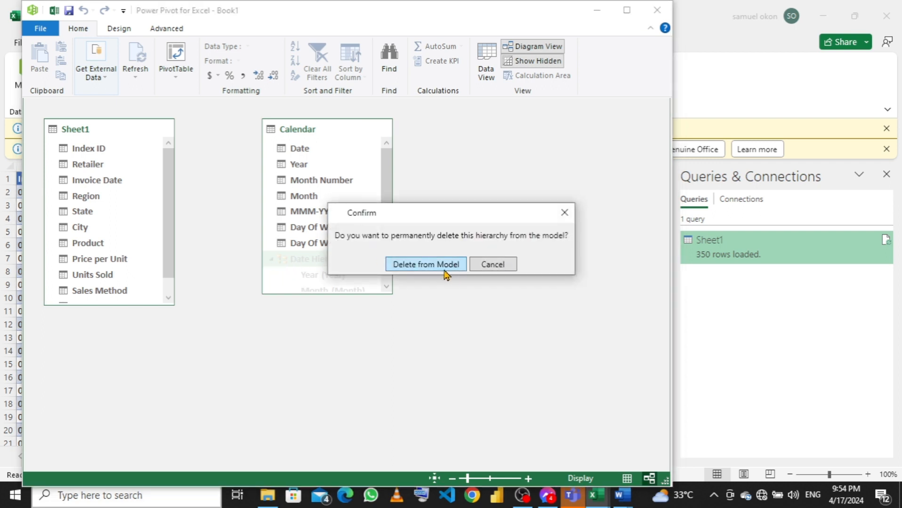
left_click(428, 264)
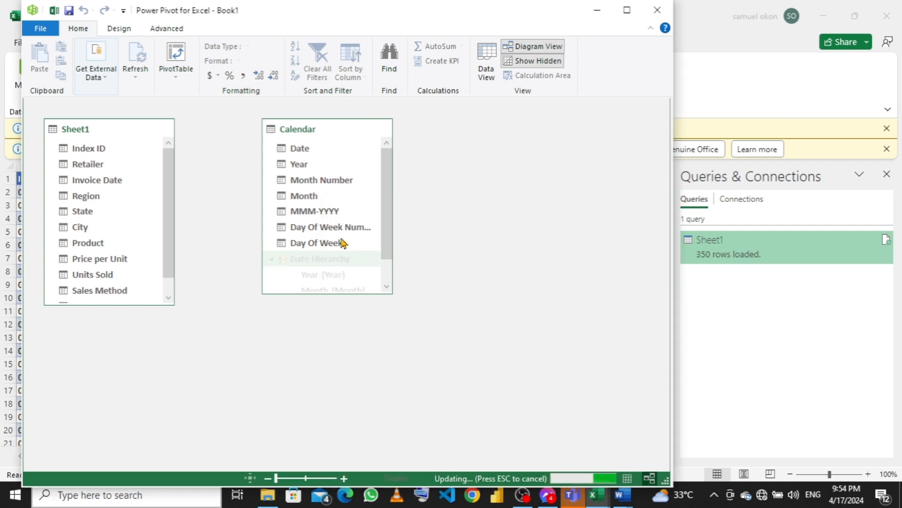
- Delete the MMM-YYYY field of the Calendar table from the data model
left_click(307, 213)
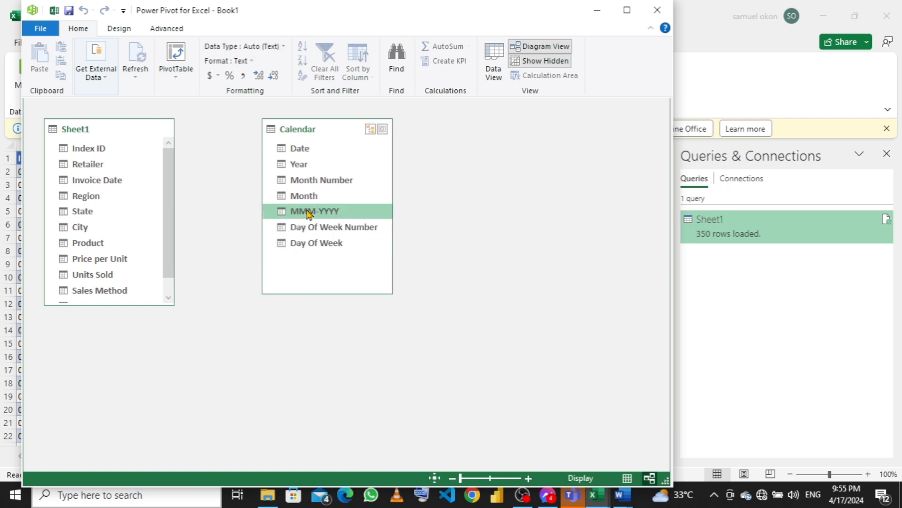
right_click(307, 212)
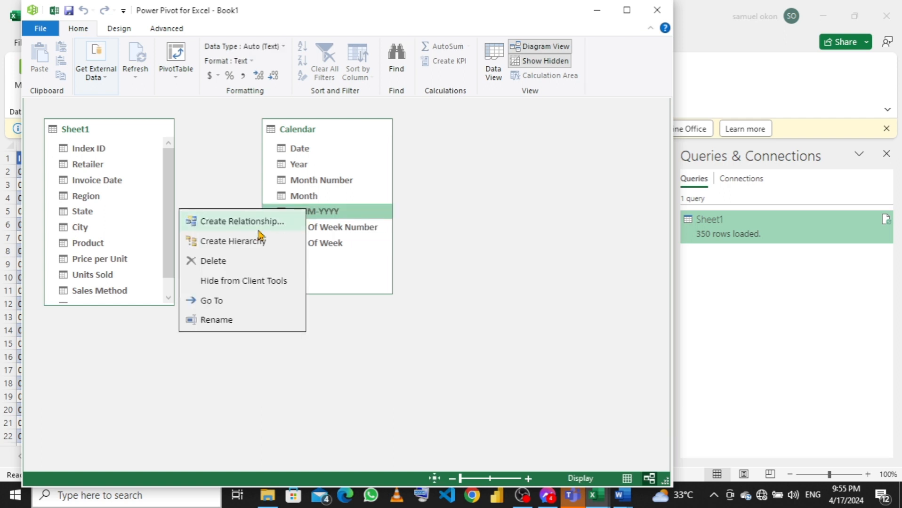
left_click(218, 267)
left_click(425, 265)
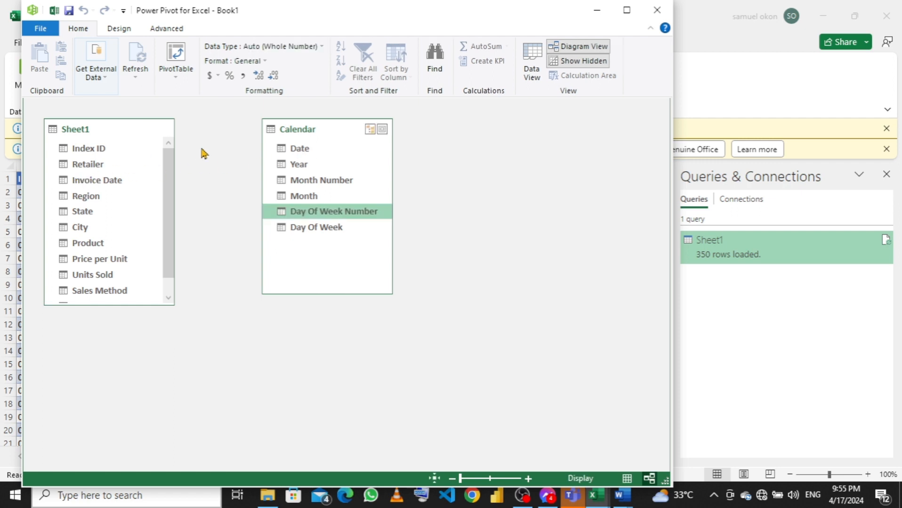
- Create a relationship between the Calendar table's Date and Sheet1's Invoice Date, and close the Power Pivot window
left_click(304, 152)
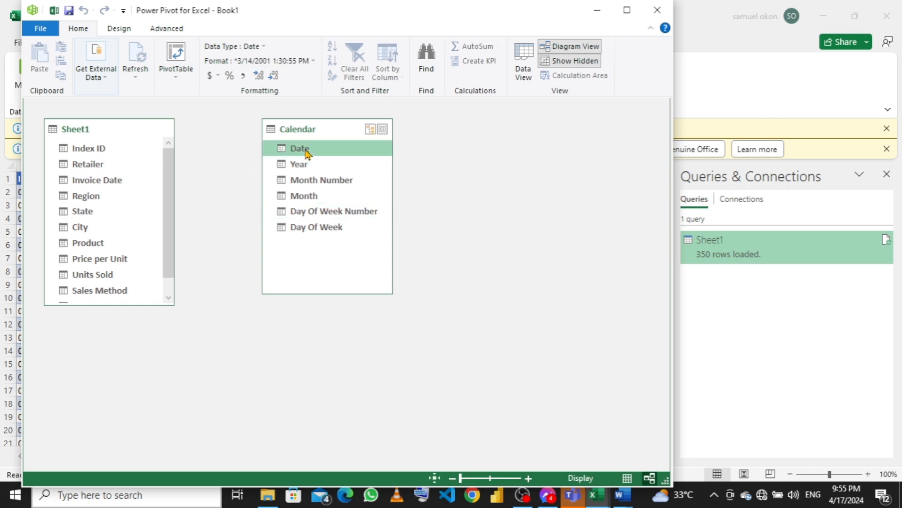
left_click_drag(260, 137, 76, 184)
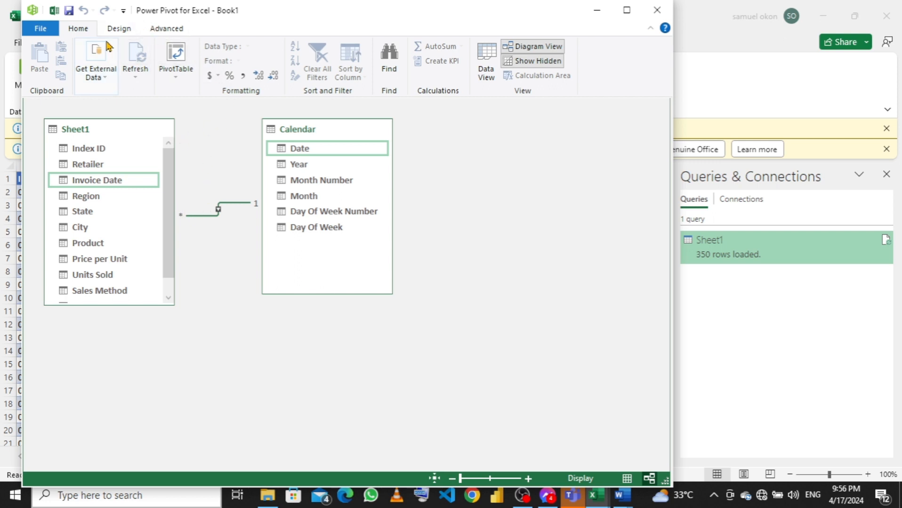
left_click(117, 29)
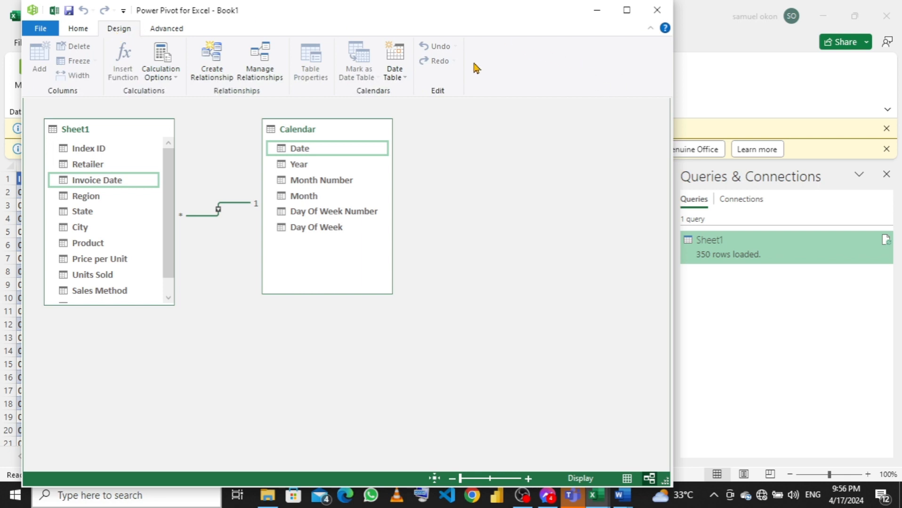
left_click(658, 11)
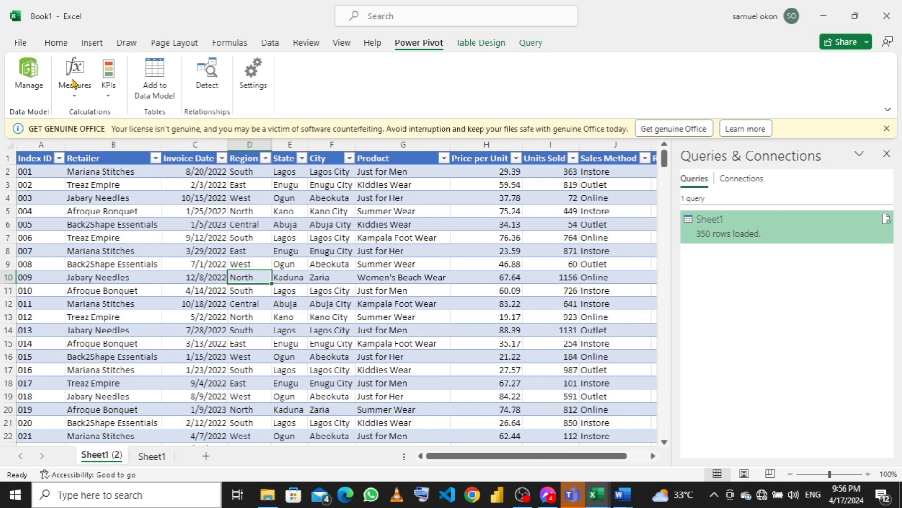
- Insert a PivotTable from the Sheet1 table on a new worksheet, adding the data to the Data Model
left_click(93, 41)
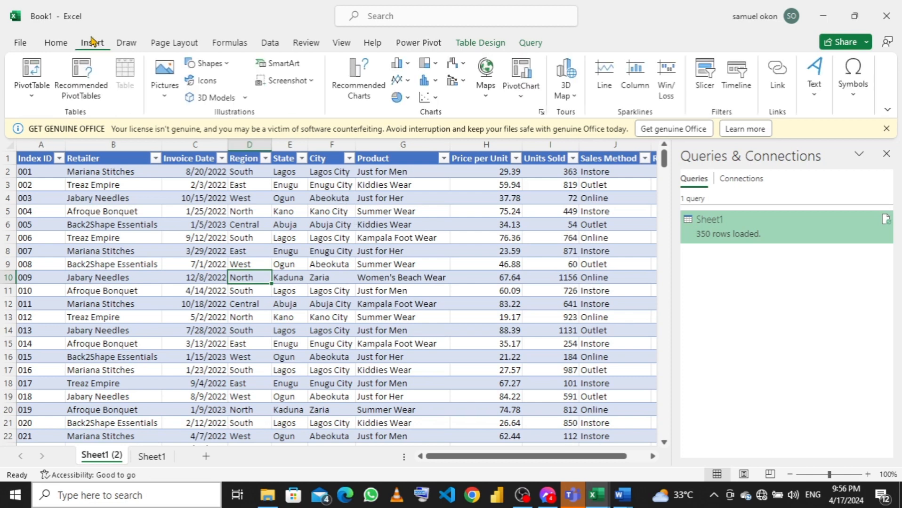
left_click(33, 95)
left_click(68, 115)
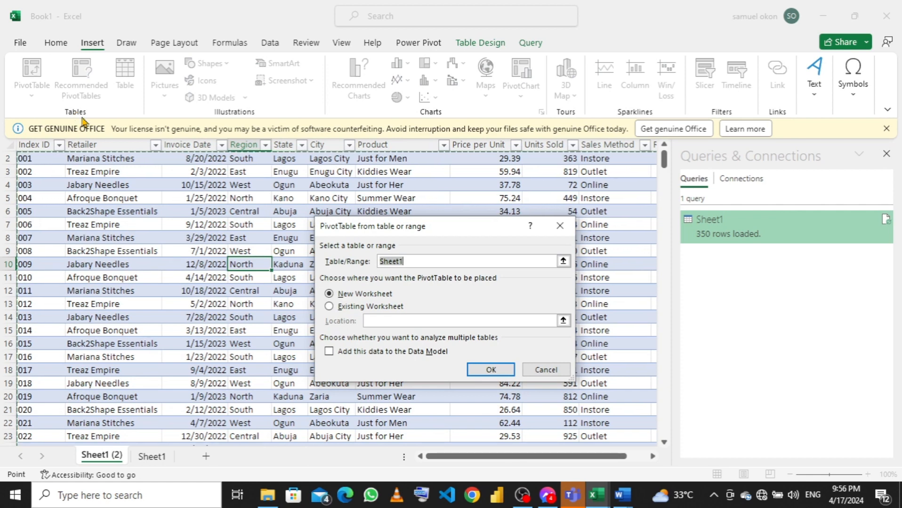
left_click(329, 351)
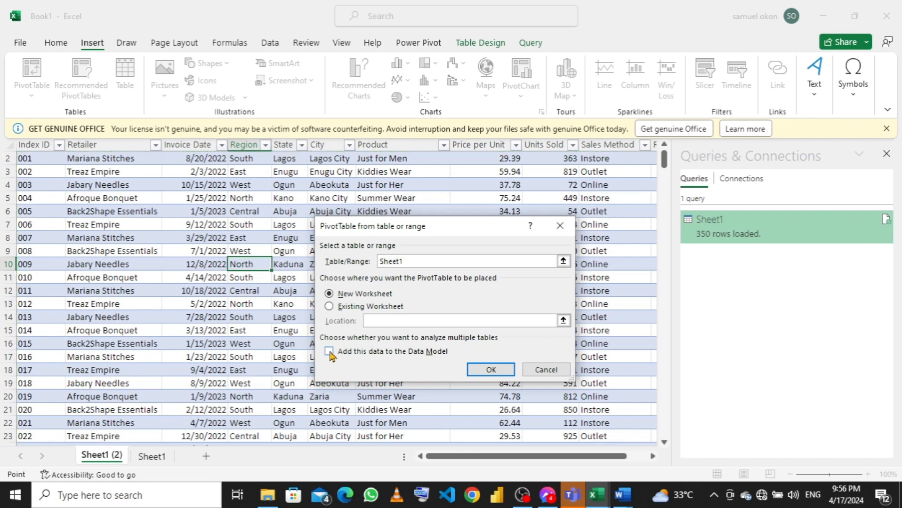
left_click(491, 371)
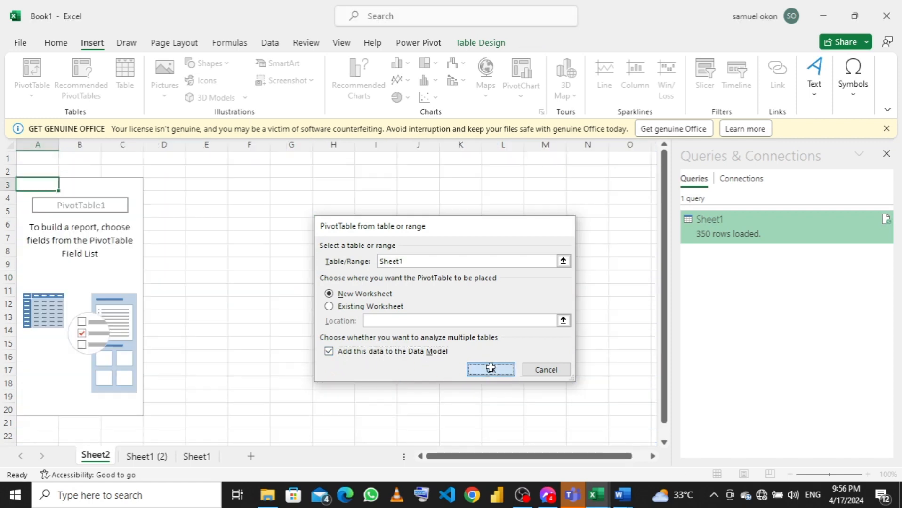
- Rename the Sheet1 (2) worksheet as Data and colour its sheet tab dark gold
left_click(149, 458)
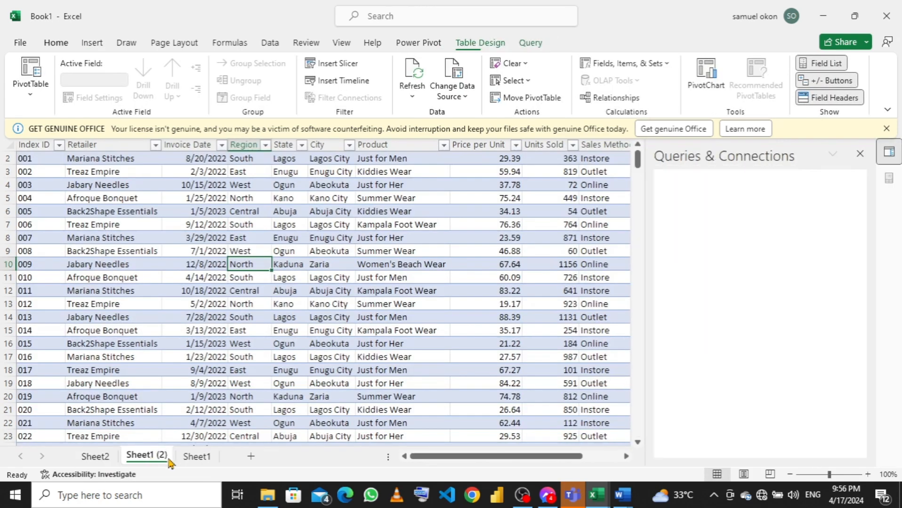
double_click(161, 455)
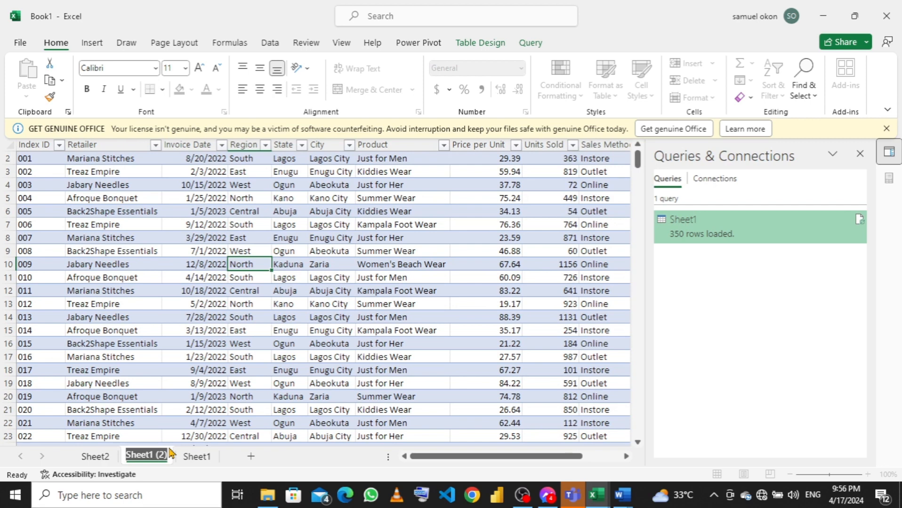
type("Data")
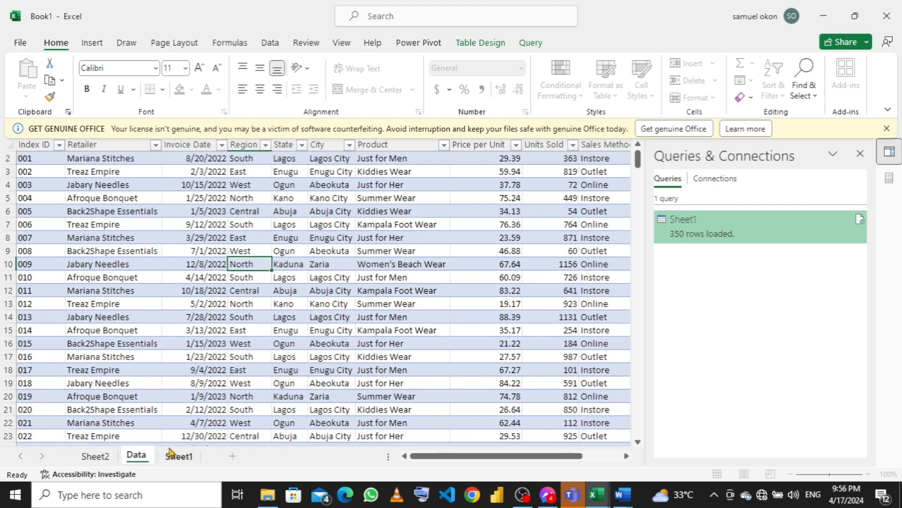
key("Return")
right_click(142, 464)
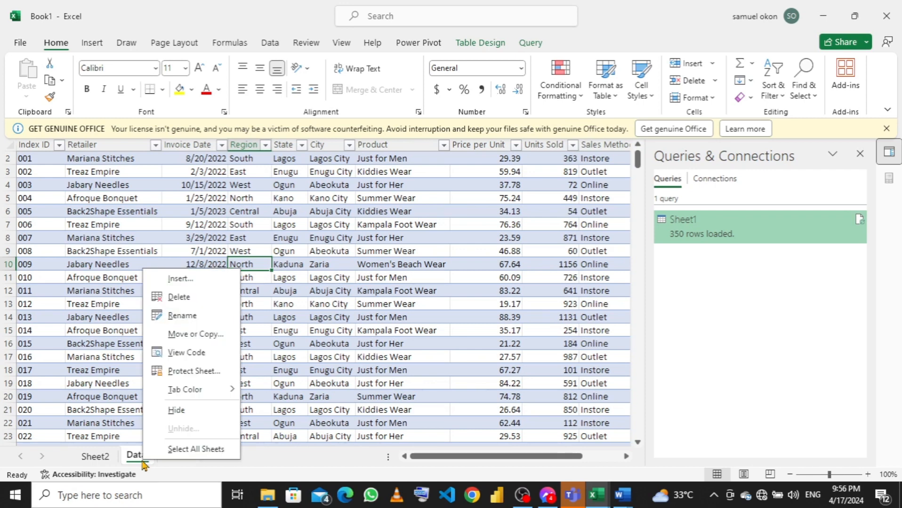
mouse_move(172, 394)
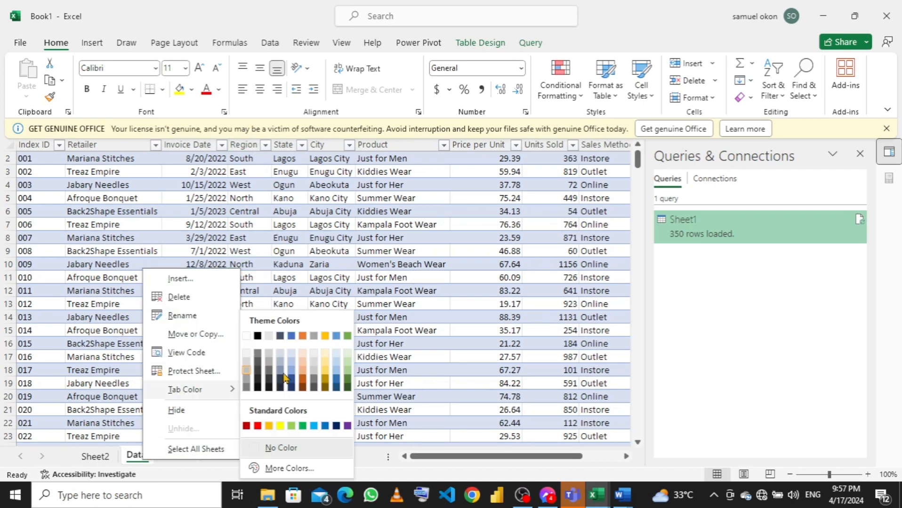
left_click(328, 383)
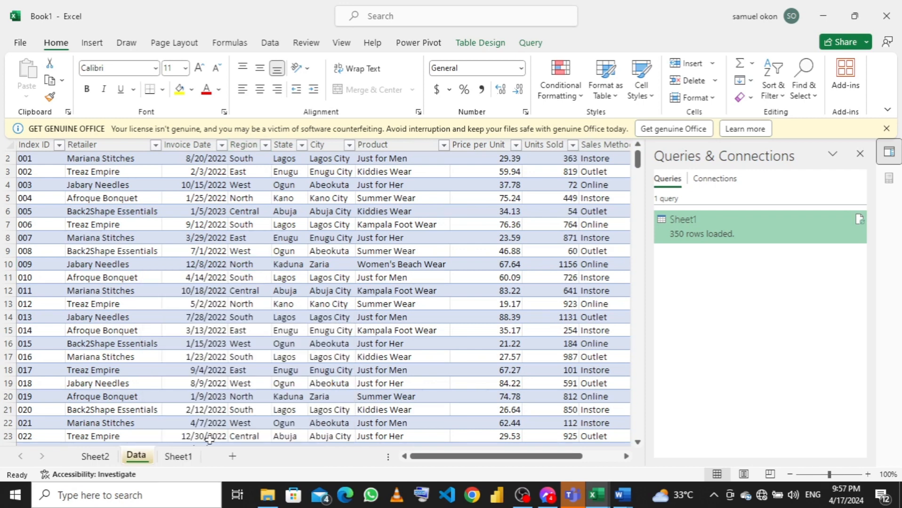
- Rename the PivotTable's worksheet, Sheet2, as "Revenue By Day of The Week"
left_click(96, 457)
double_click(96, 456)
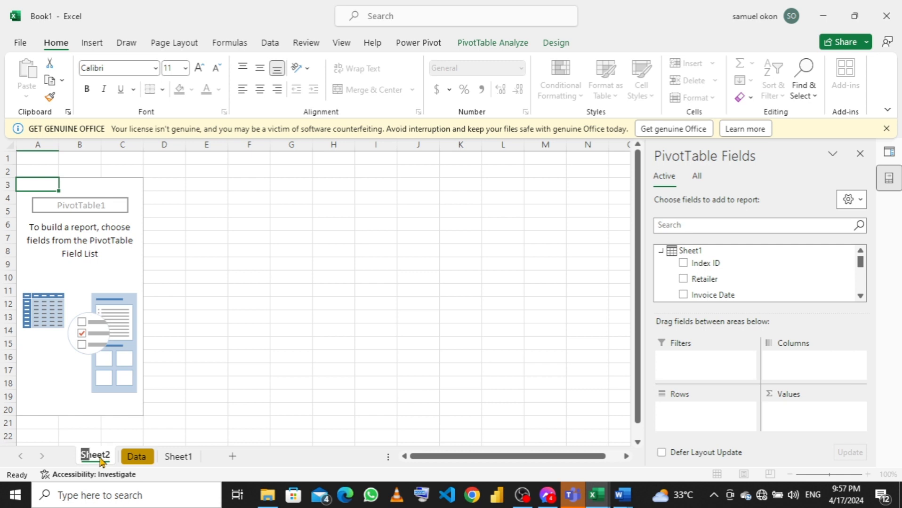
type("Revenuw")
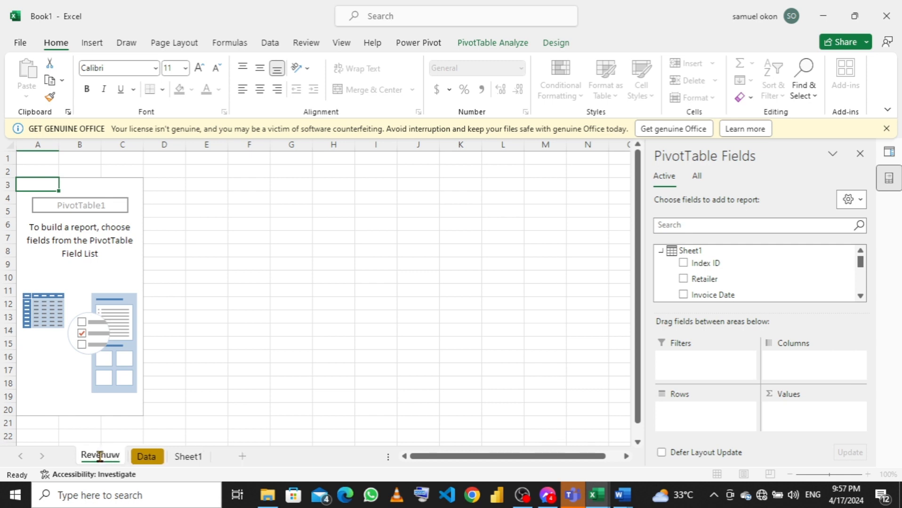
key("BackSpace")
type("e")
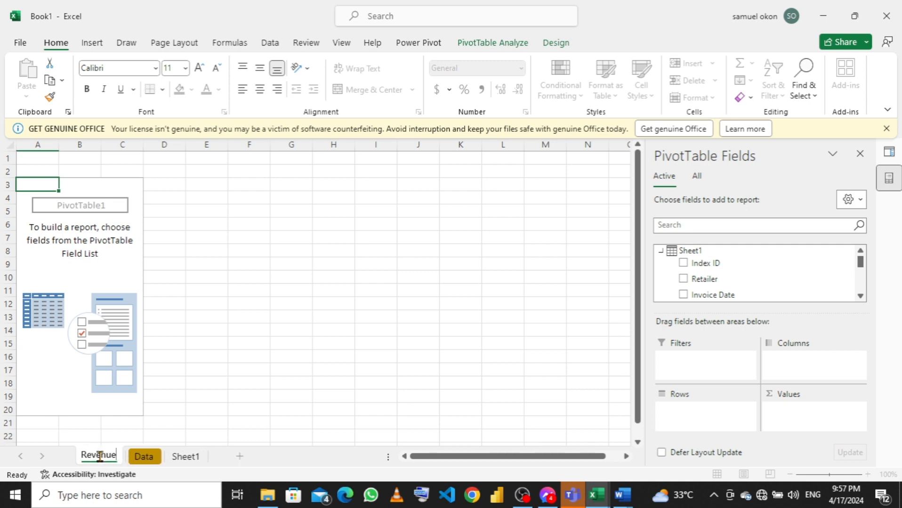
type(" b")
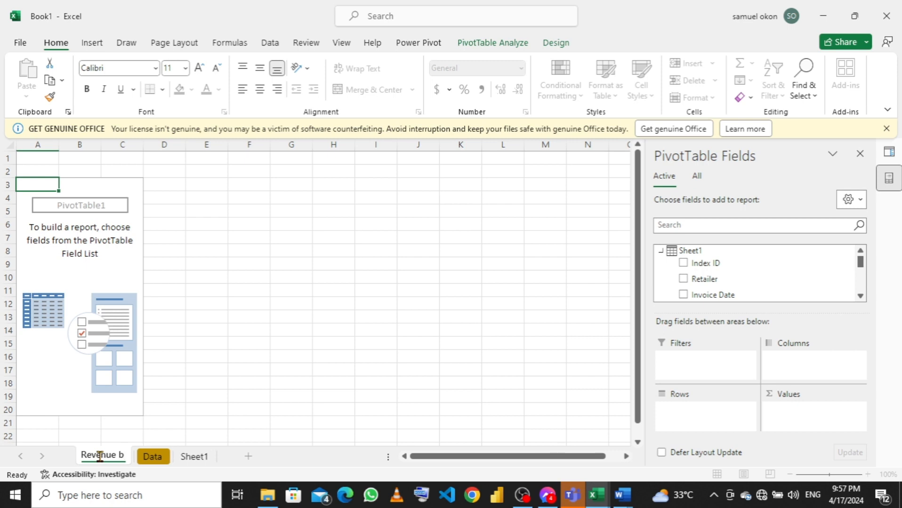
key("BackSpace")
type("By")
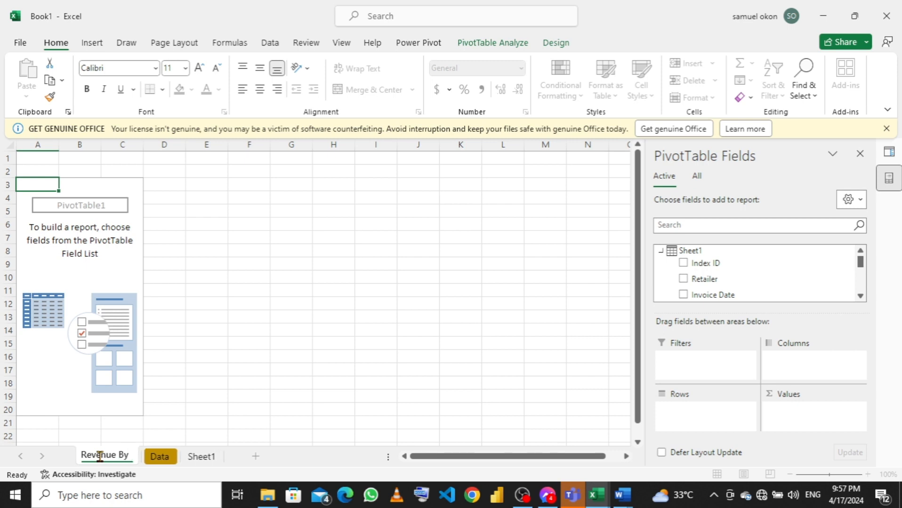
type(" Dat")
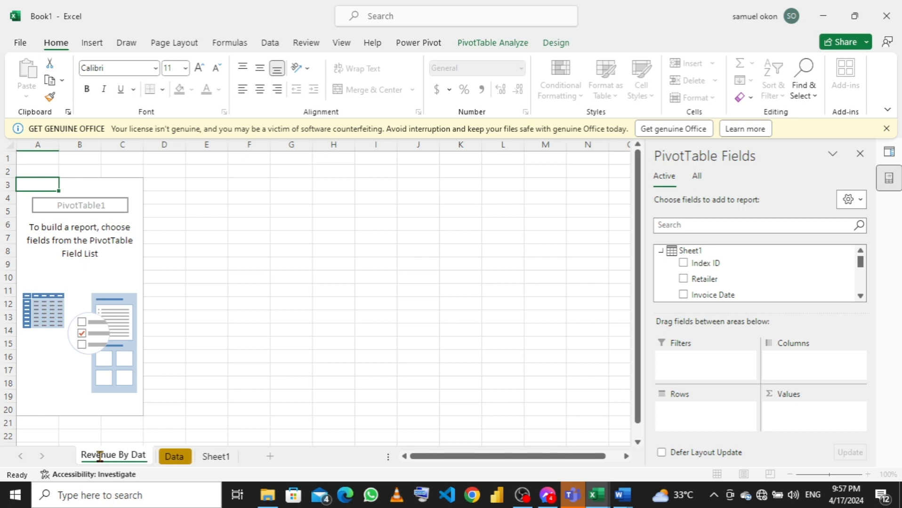
key("BackSpace")
type("y")
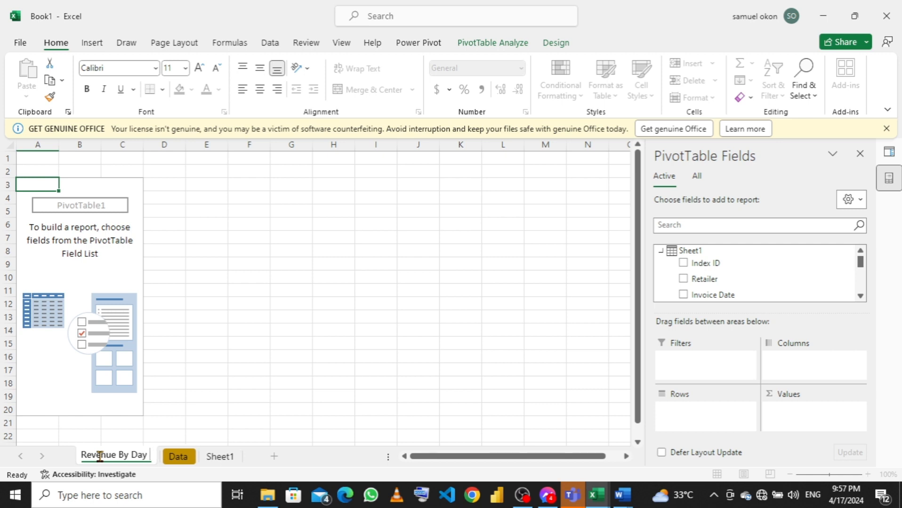
type(" of T")
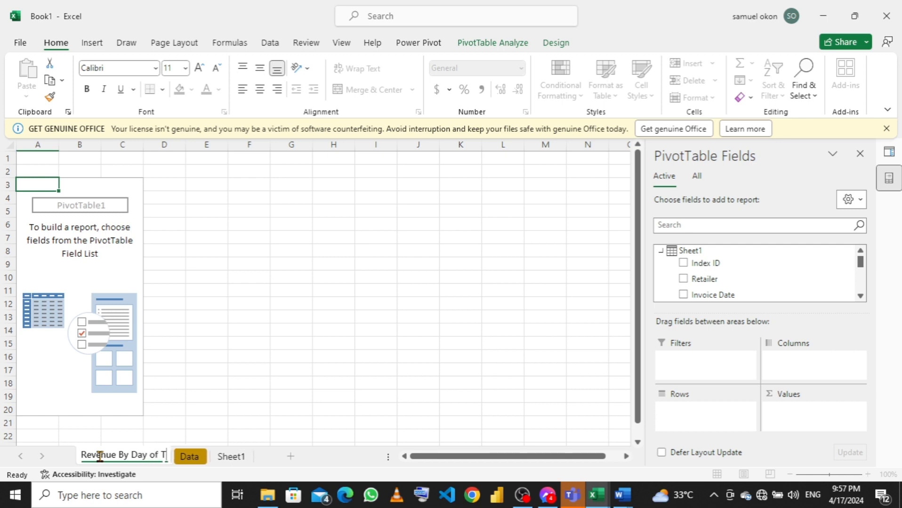
type("he")
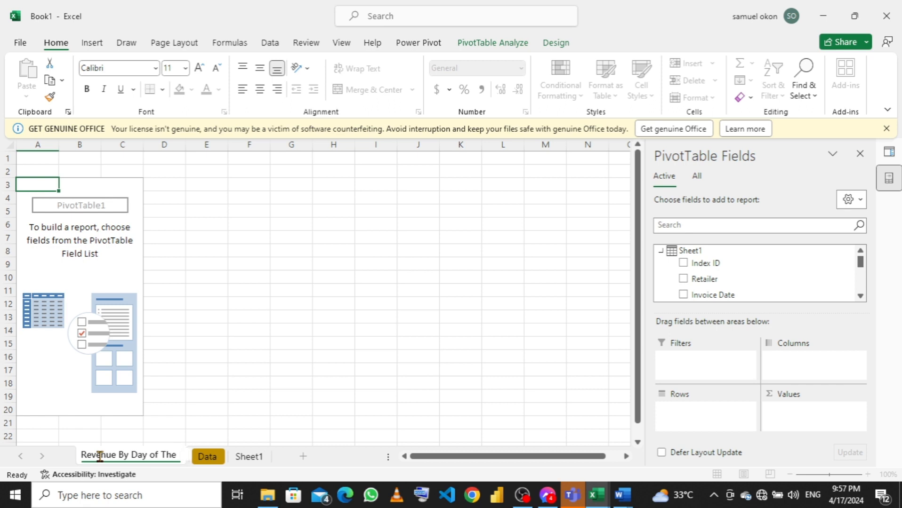
type(" Week")
key("Return")
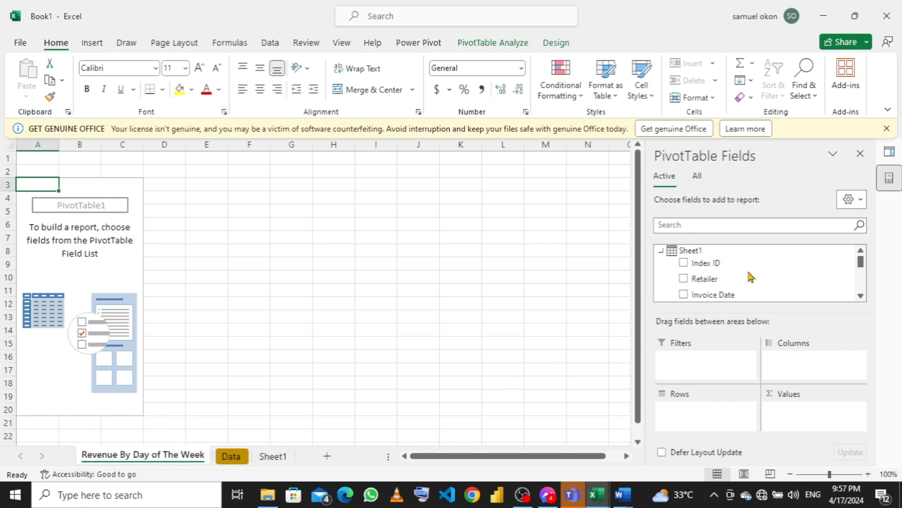
- Add Sheet1's Revenue field to the PivotTable's values as a sum
scroll(750, 275, "down", 3)
scroll(750, 271, "up", 5)
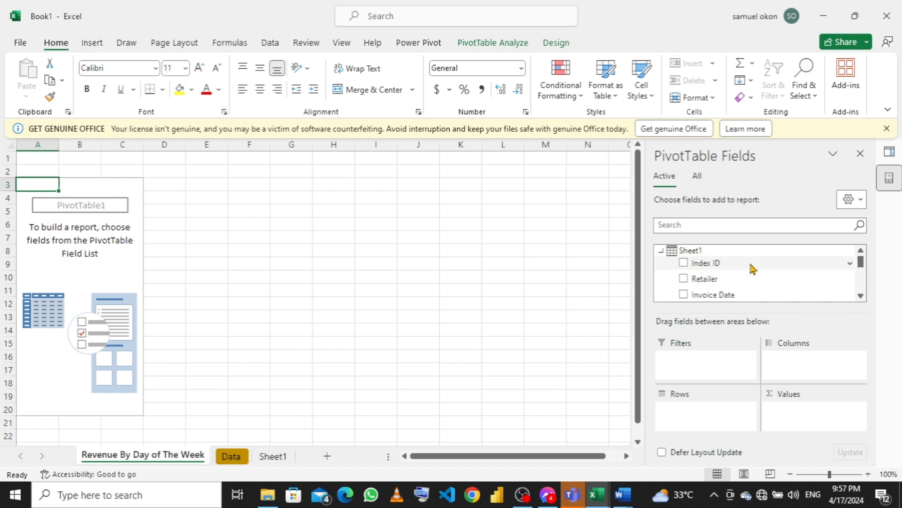
scroll(752, 269, "down", 5)
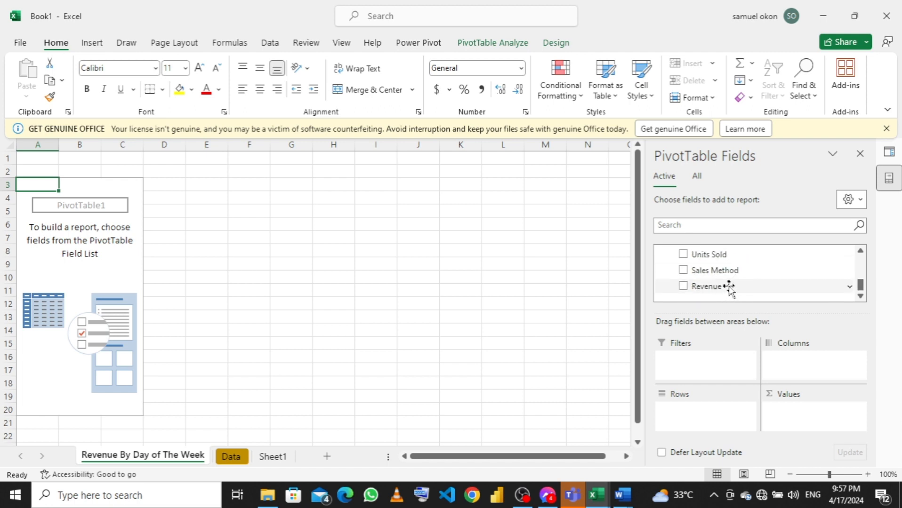
left_click_drag(724, 286, 785, 419)
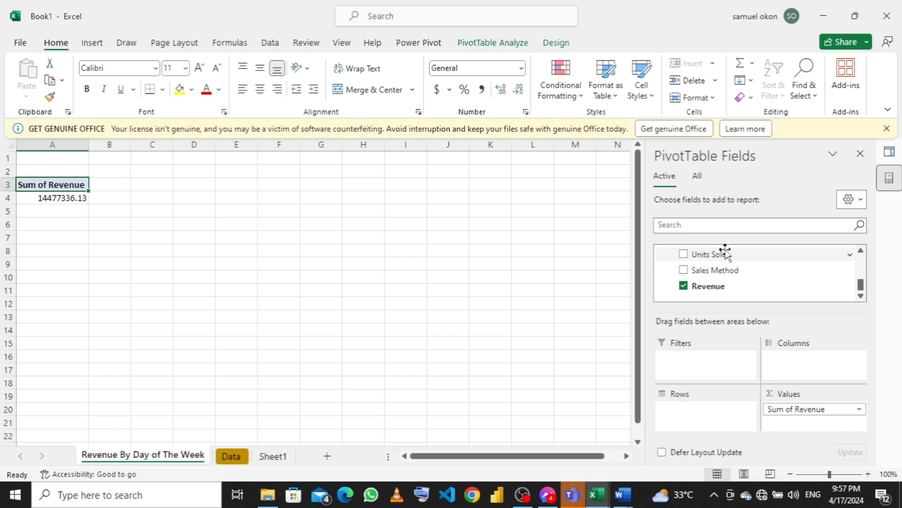
- Add the Calendar table's Day Of Week field to the PivotTable's rows
left_click(696, 178)
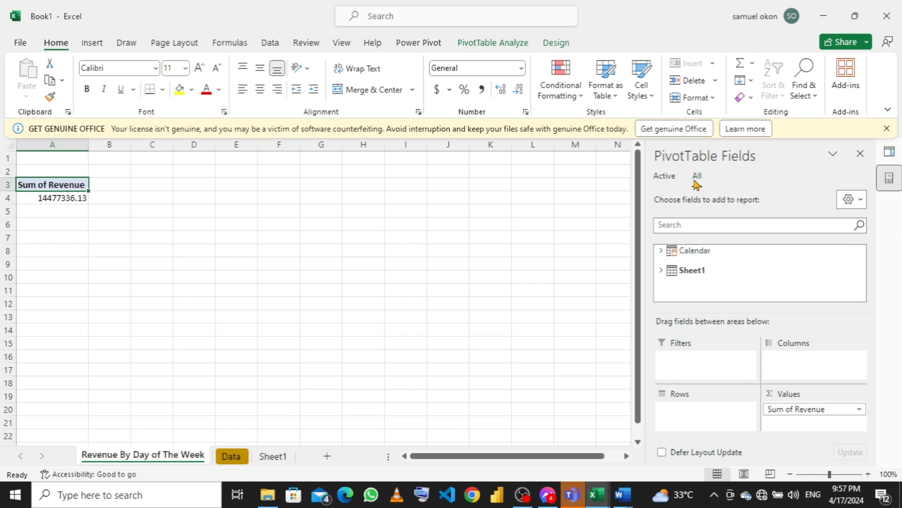
left_click(661, 252)
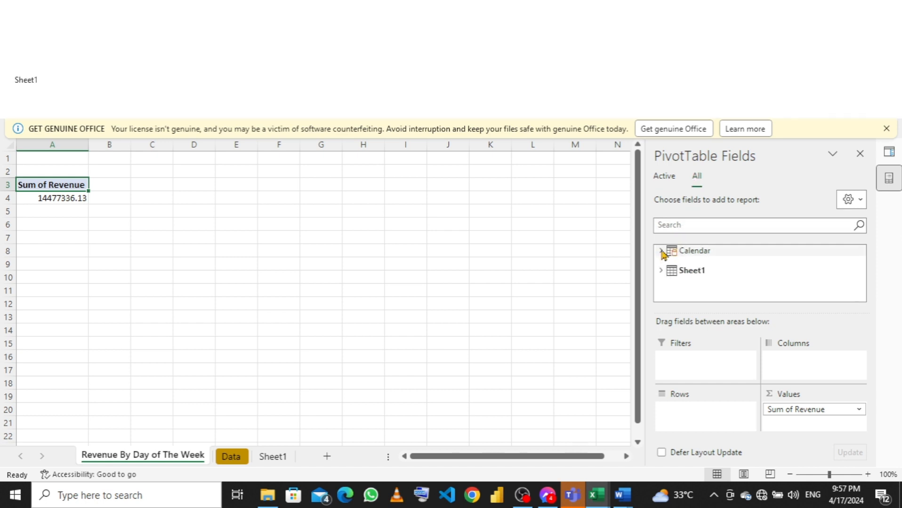
scroll(695, 264, "down", 5)
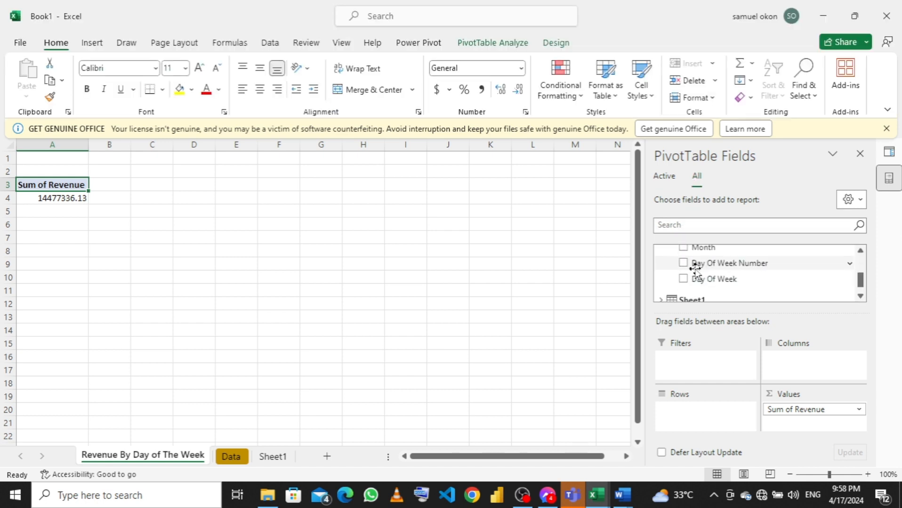
scroll(696, 269, "up", 1)
scroll(695, 270, "down", 2)
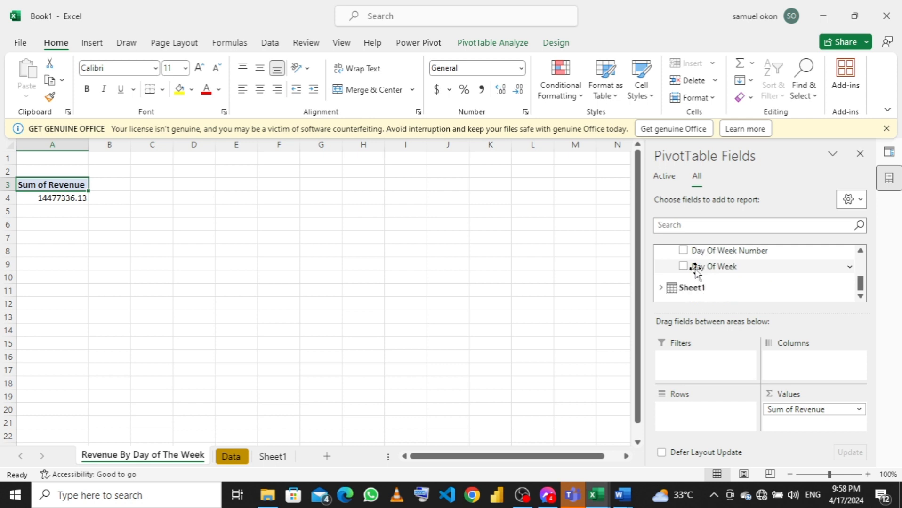
scroll(695, 269, "up", 4)
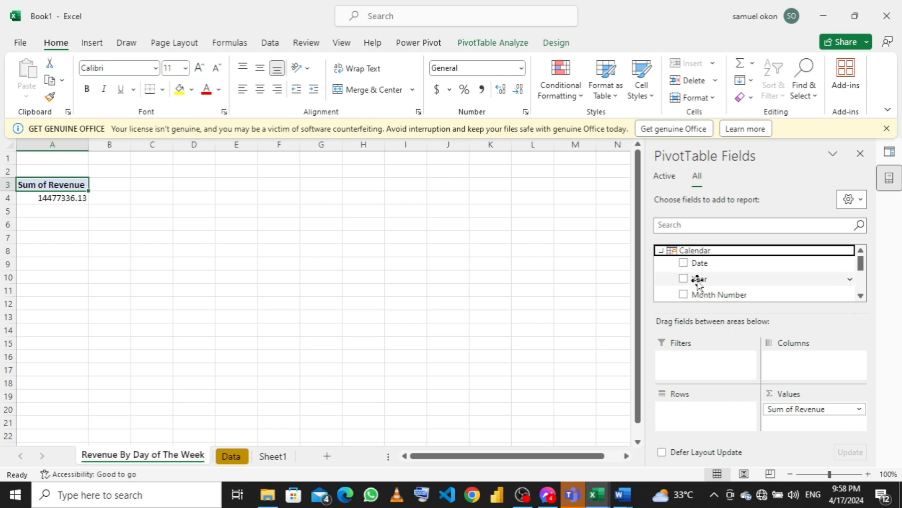
scroll(697, 282, "down", 4)
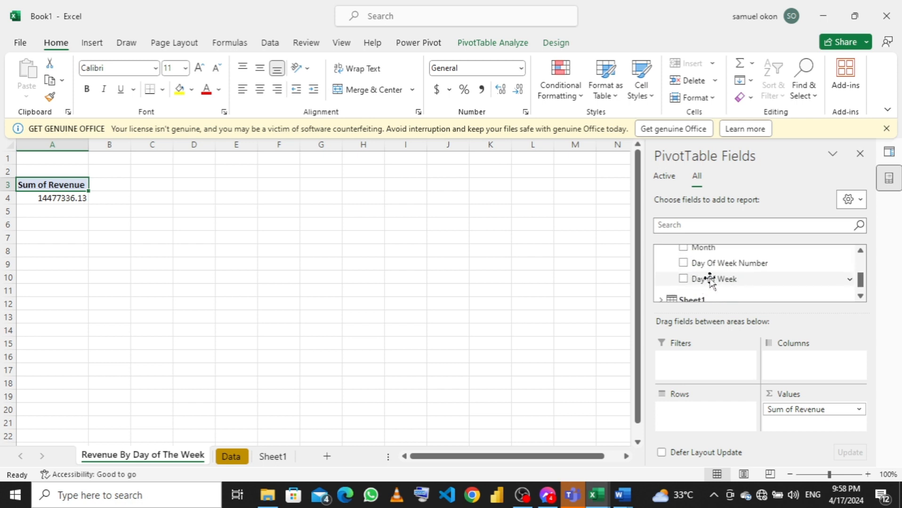
left_click_drag(713, 279, 713, 422)
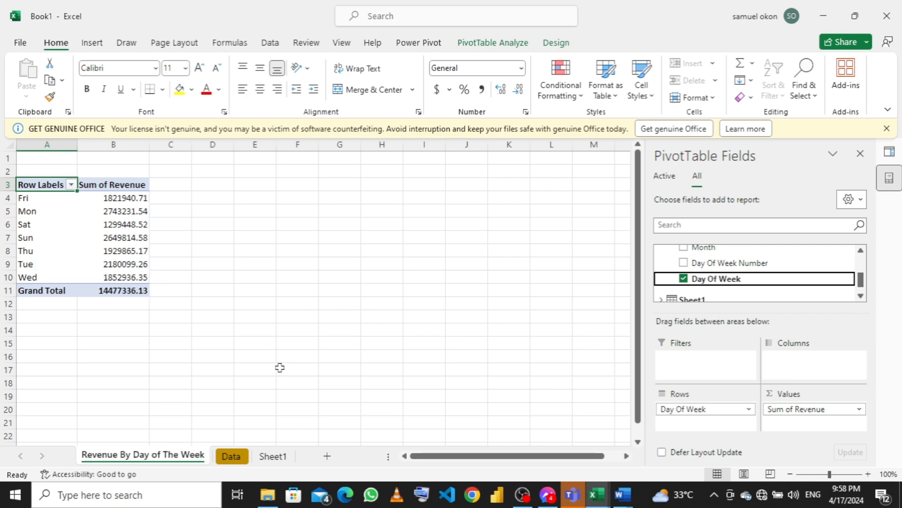
- Colour the "Revenue By Day of The Week" sheet tab dark blue
right_click(183, 457)
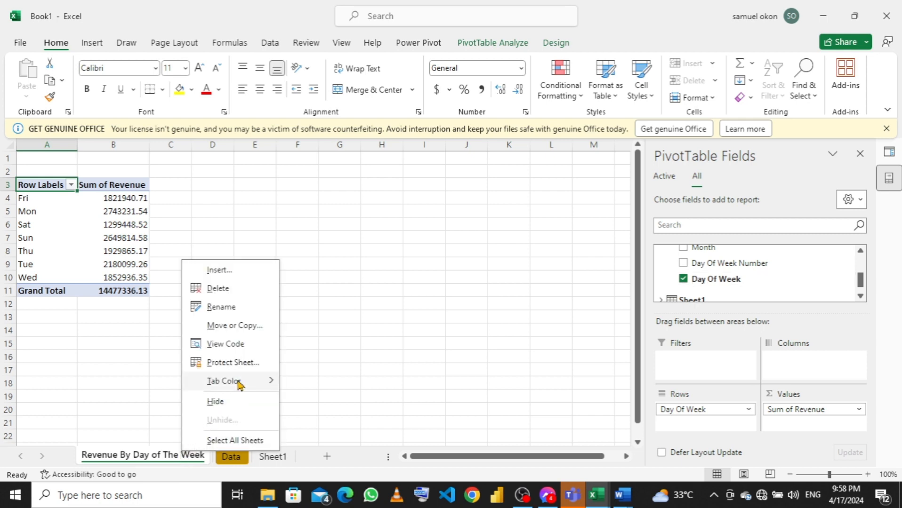
mouse_move(239, 384)
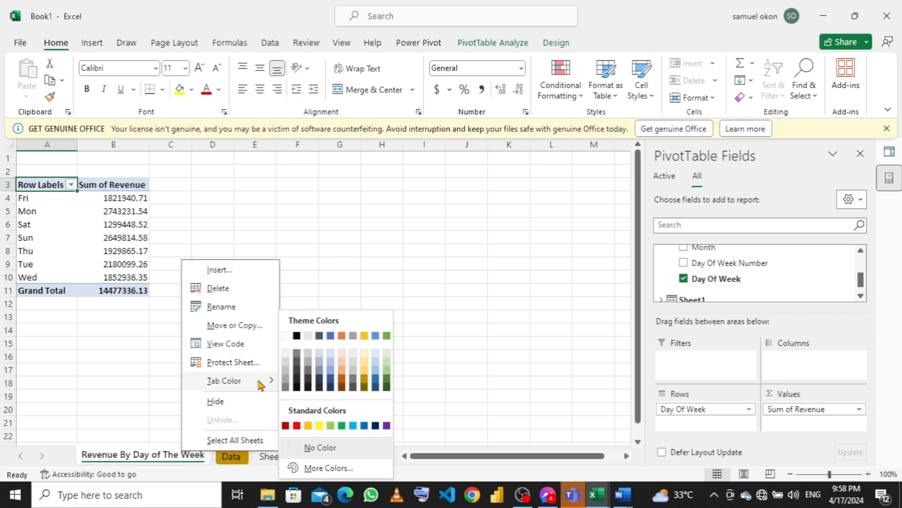
left_click(331, 381)
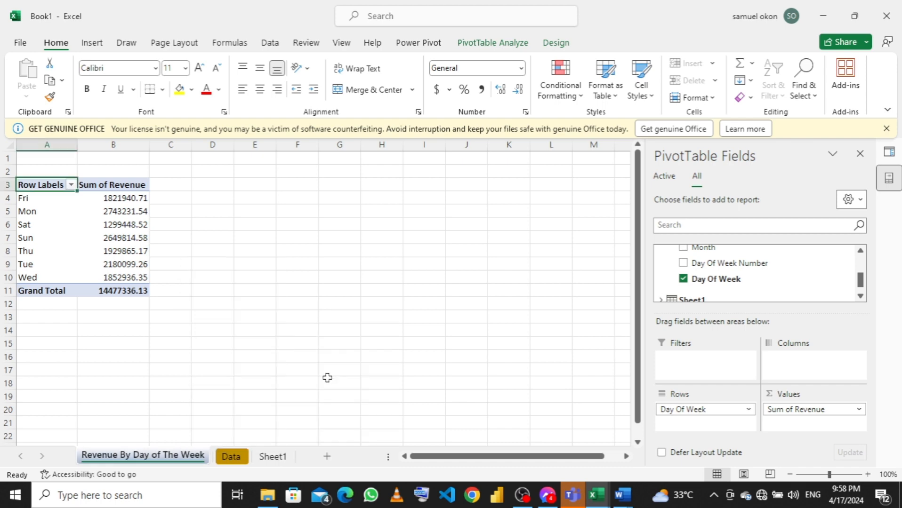
left_click(229, 456)
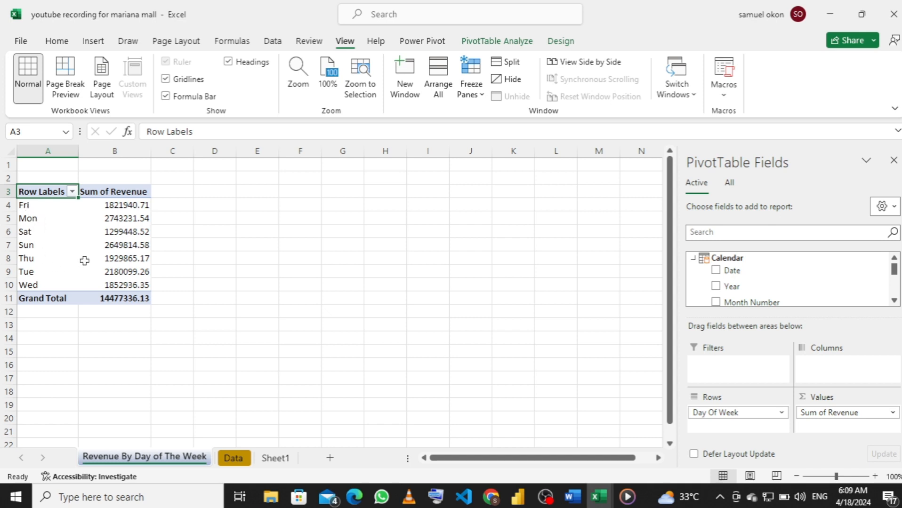
- In the Power Pivot data model, sort the Calendar table's Day Of Week column by the Day Of Week Number column
mouse_move(84, 260)
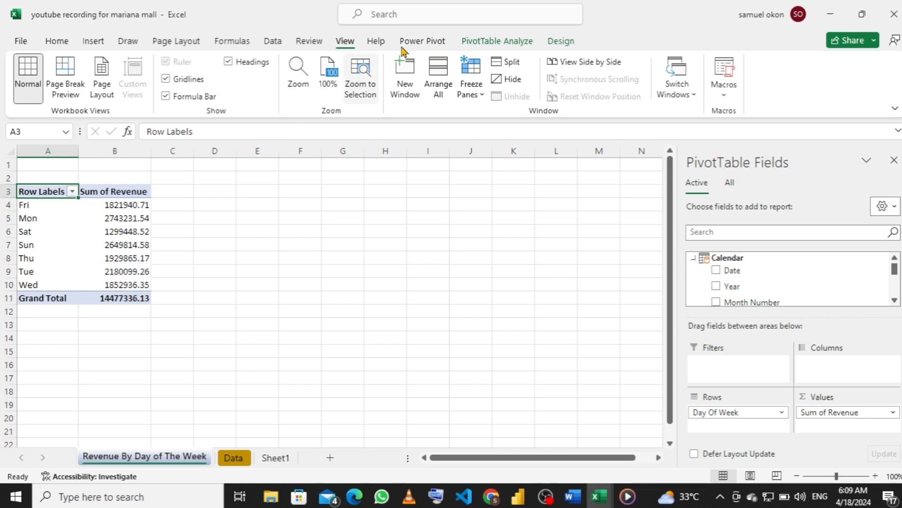
left_click(420, 44)
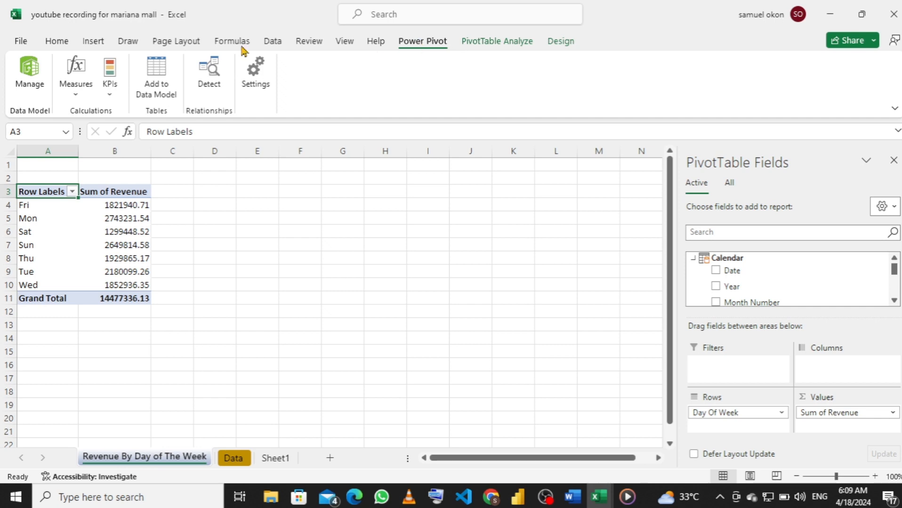
left_click(29, 85)
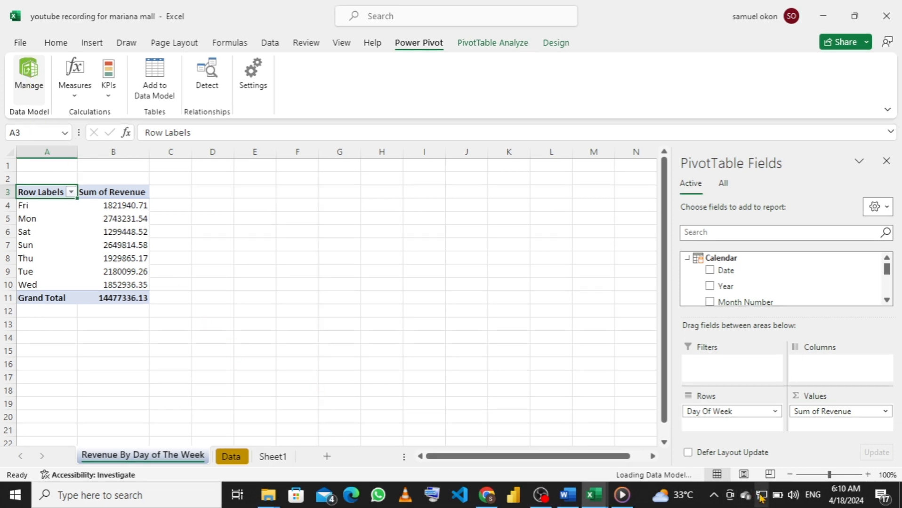
mouse_move(761, 497)
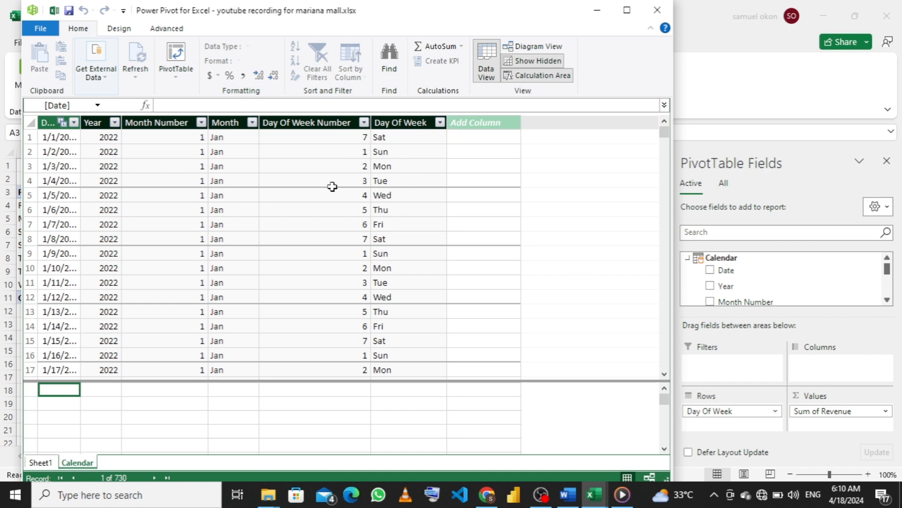
left_click(401, 119)
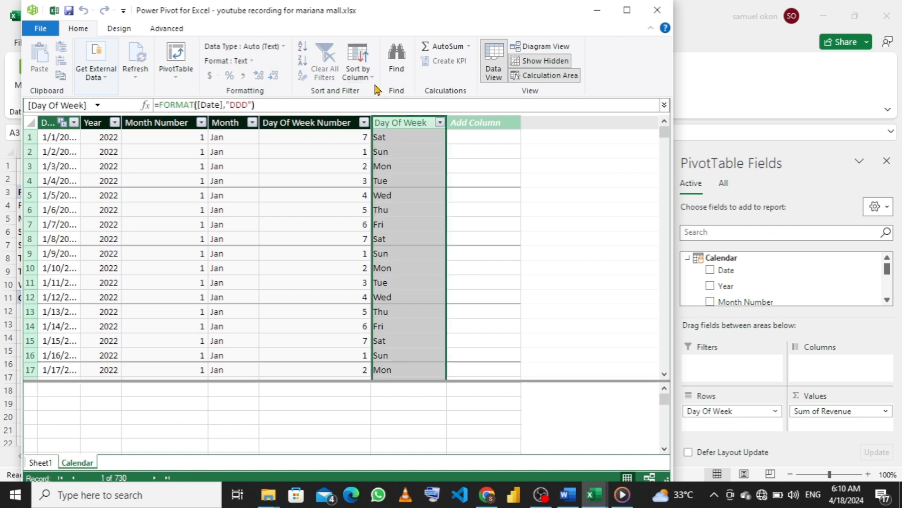
left_click(372, 79)
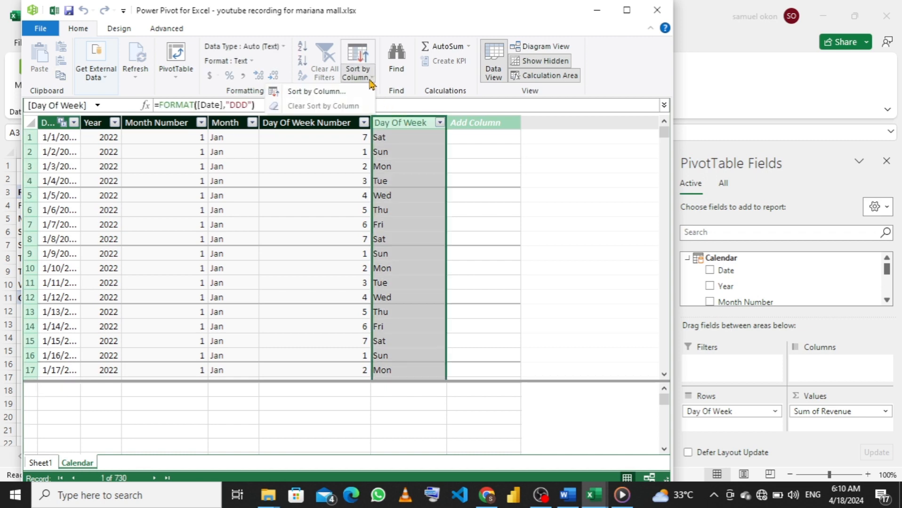
left_click(356, 92)
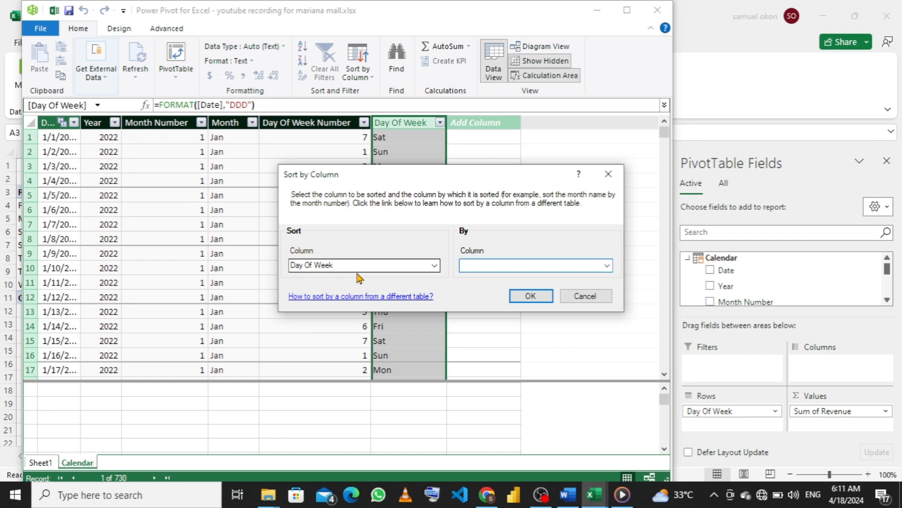
left_click(607, 266)
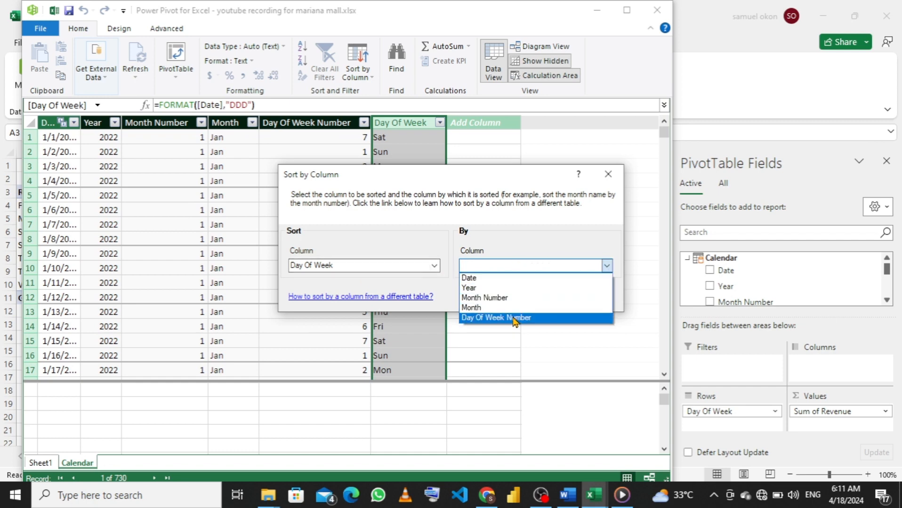
left_click(513, 318)
left_click(539, 299)
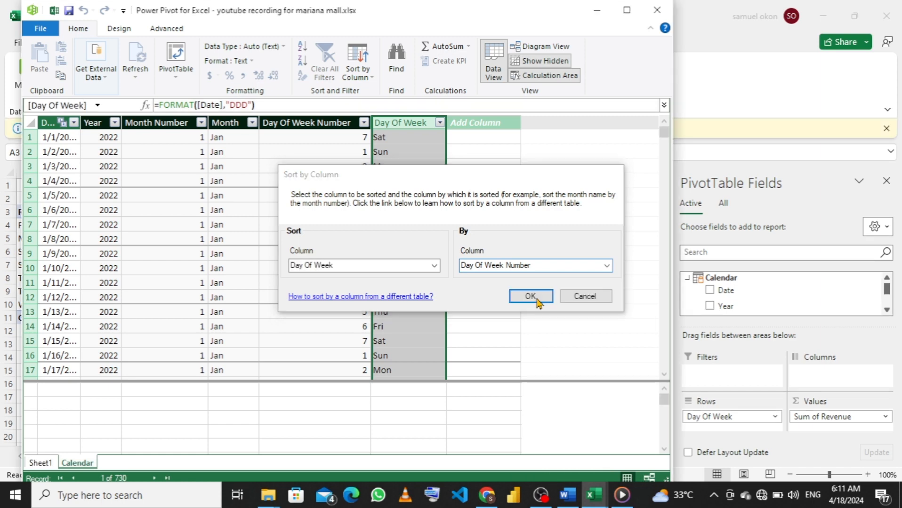
- Sort the Calendar table's Day Of Week Number column in ascending order and close the Power Pivot window
left_click(328, 117)
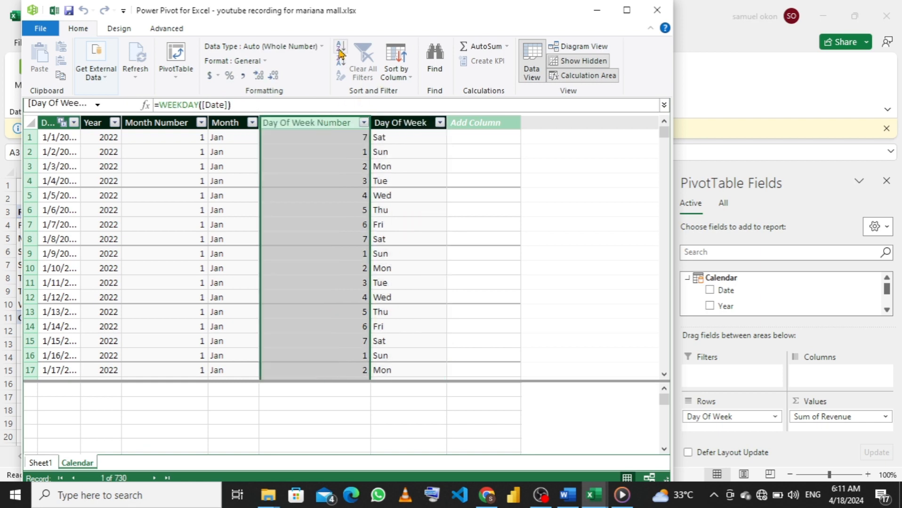
left_click(341, 54)
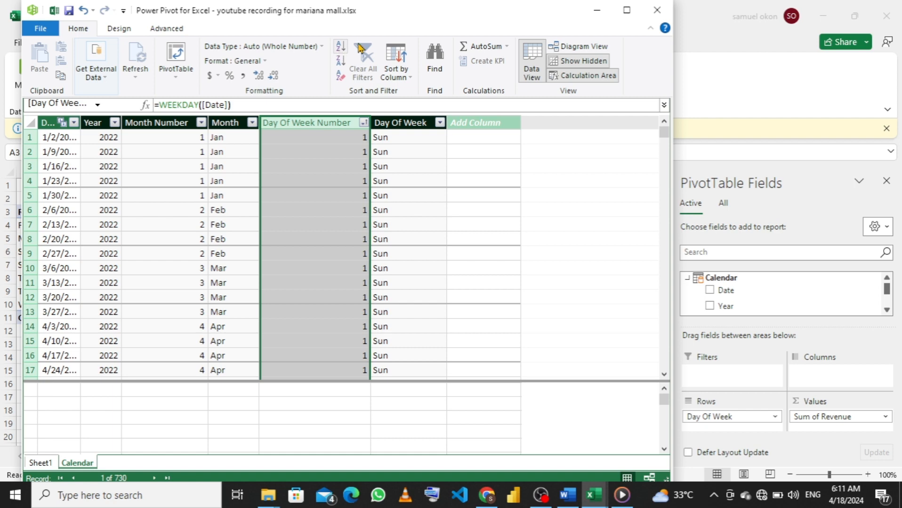
left_click(657, 12)
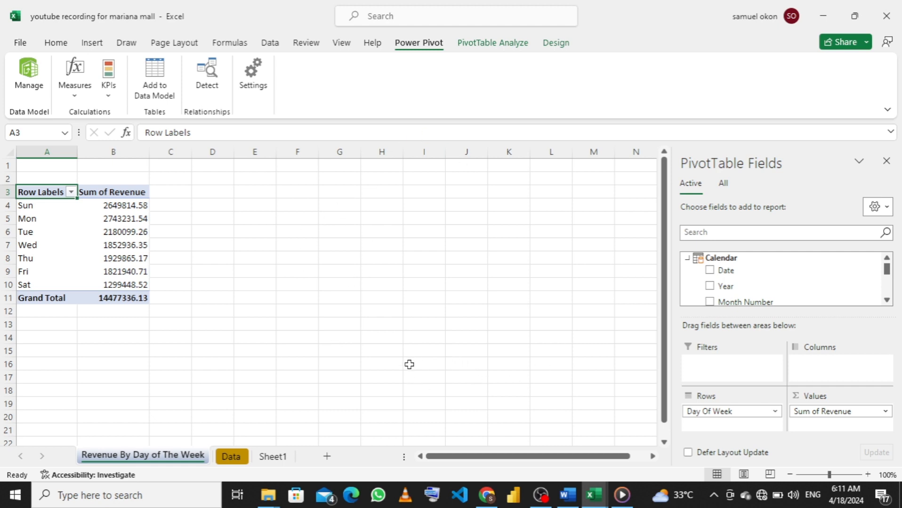
- Delete the empty Sheet1 worksheet
left_click(274, 457)
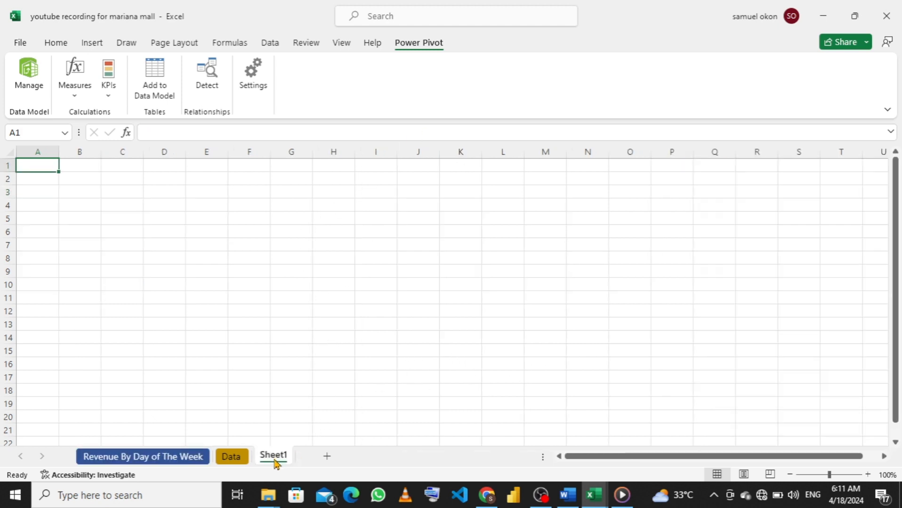
right_click(275, 461)
left_click(319, 297)
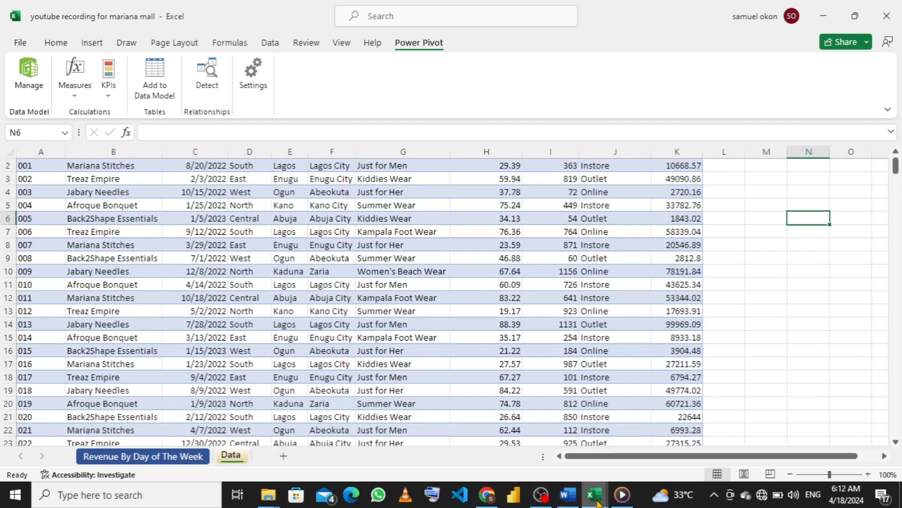
- Preview the finished dashboard in the "april 15 class" workbook and return to the "youtube recording for mariana mall" workbook
mouse_move(599, 499)
mouse_move(519, 454)
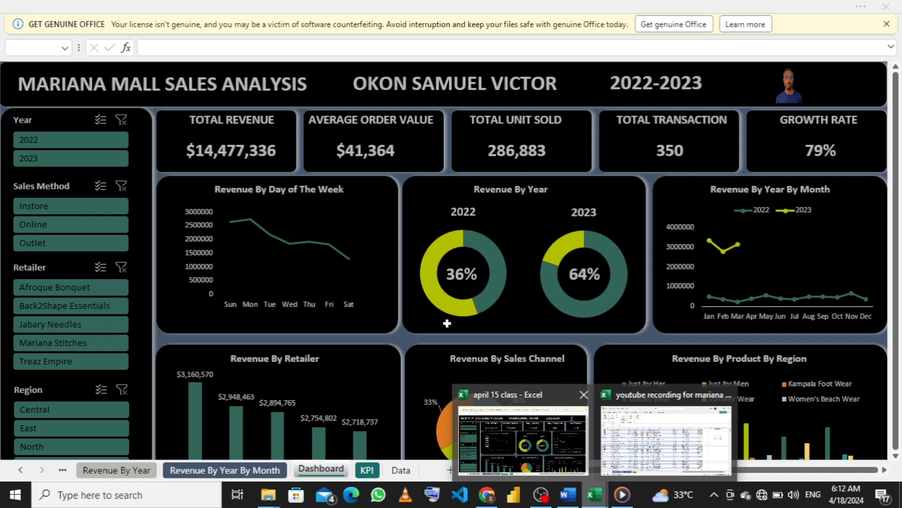
left_click(666, 440)
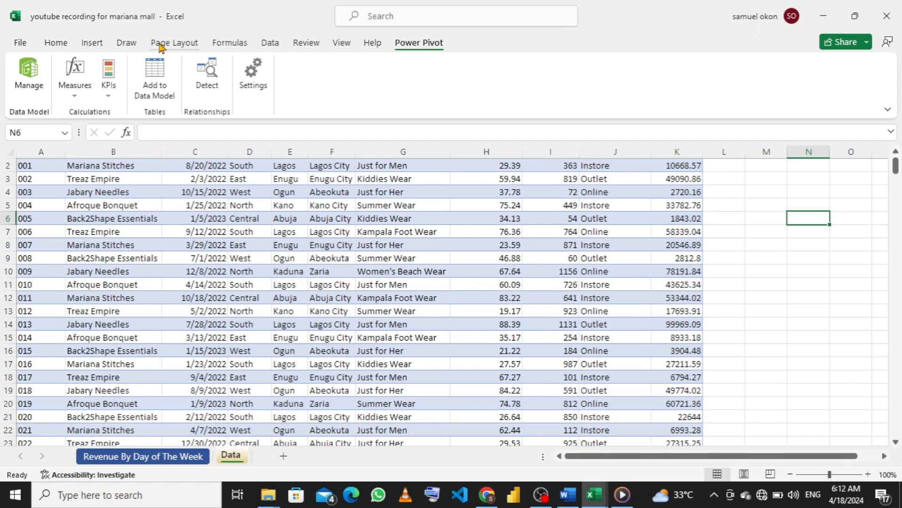
- Insert another PivotTable from the Data worksheet's Sheet1 table on a new worksheet, adding the data to the Data Model
left_click(88, 43)
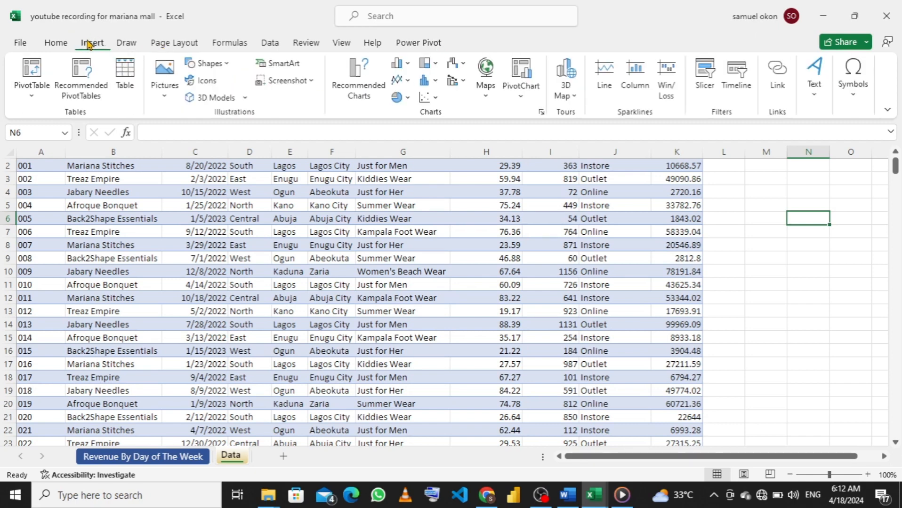
left_click(295, 248)
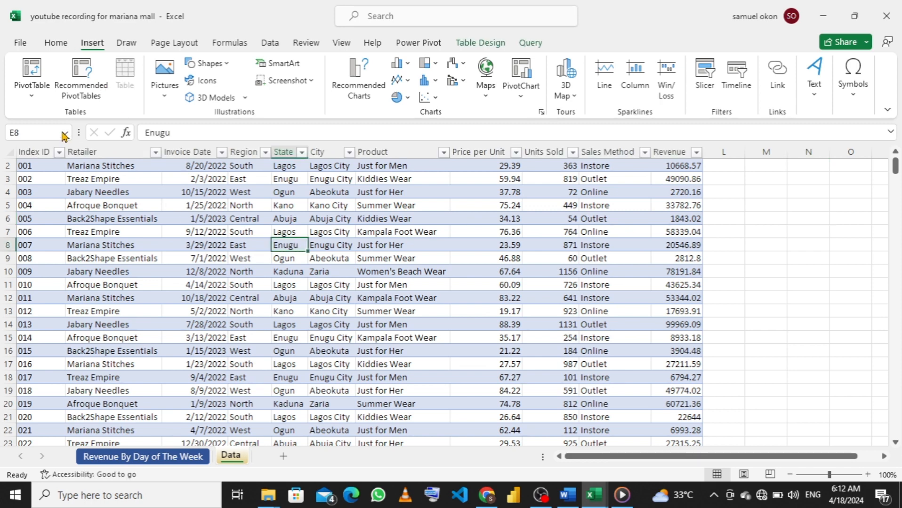
left_click(32, 92)
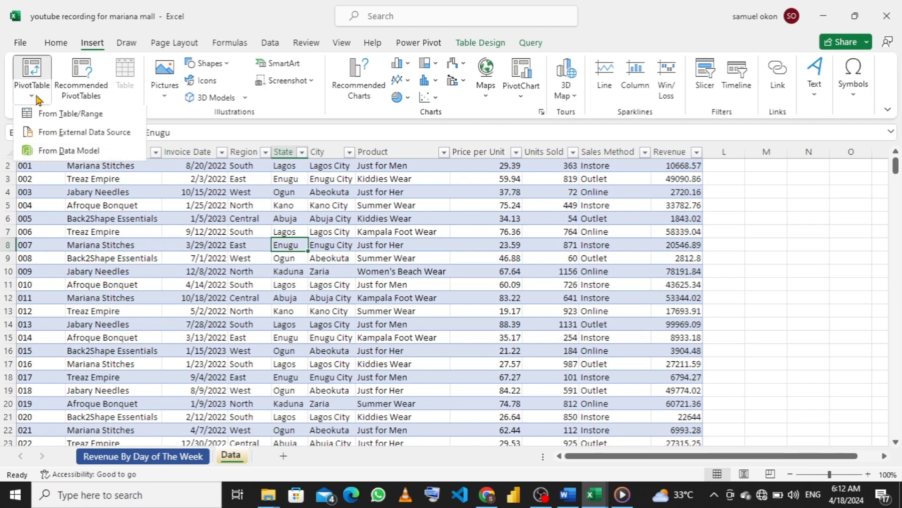
left_click(68, 117)
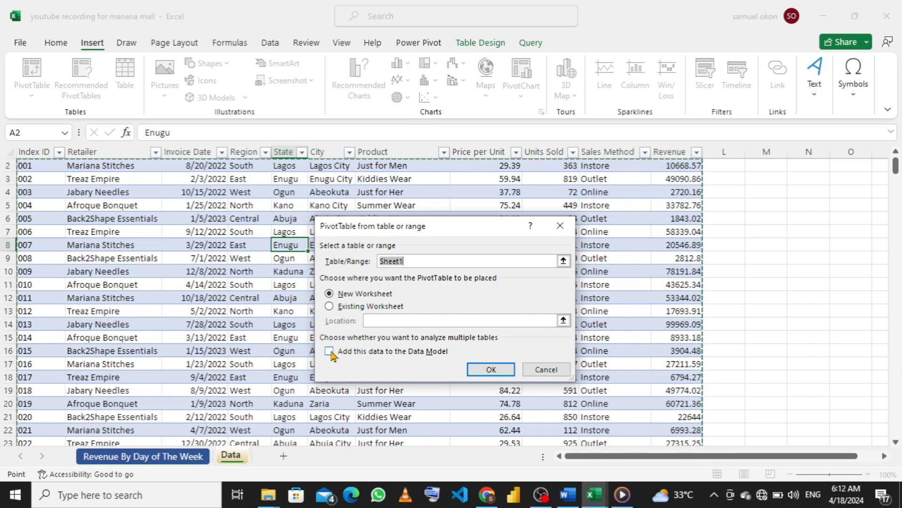
left_click(330, 352)
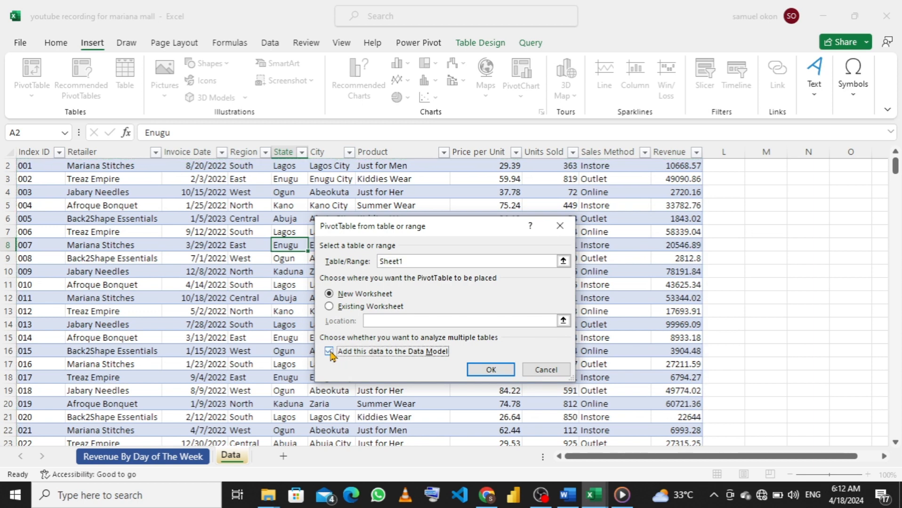
left_click(484, 371)
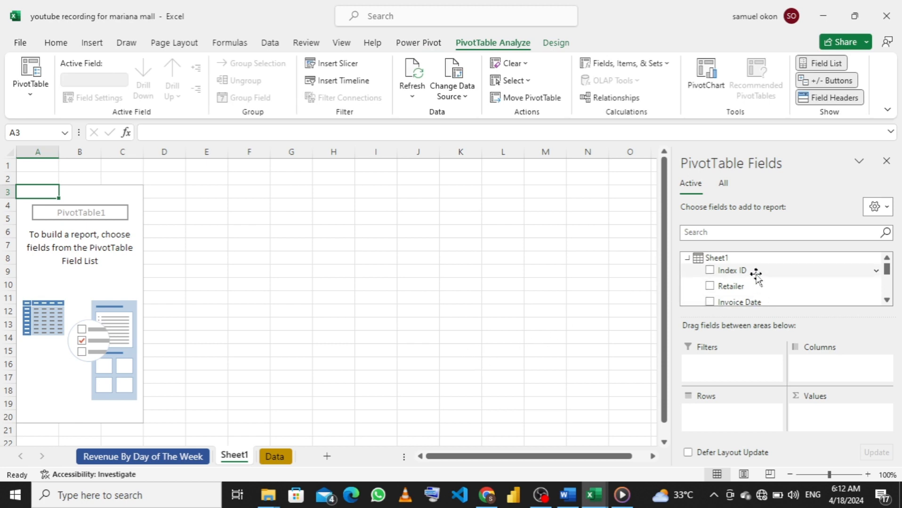
- Add Retailer to the new PivotTable's rows and Revenue to its values as a sum
left_click_drag(748, 284, 737, 418)
scroll(753, 295, "down", 3)
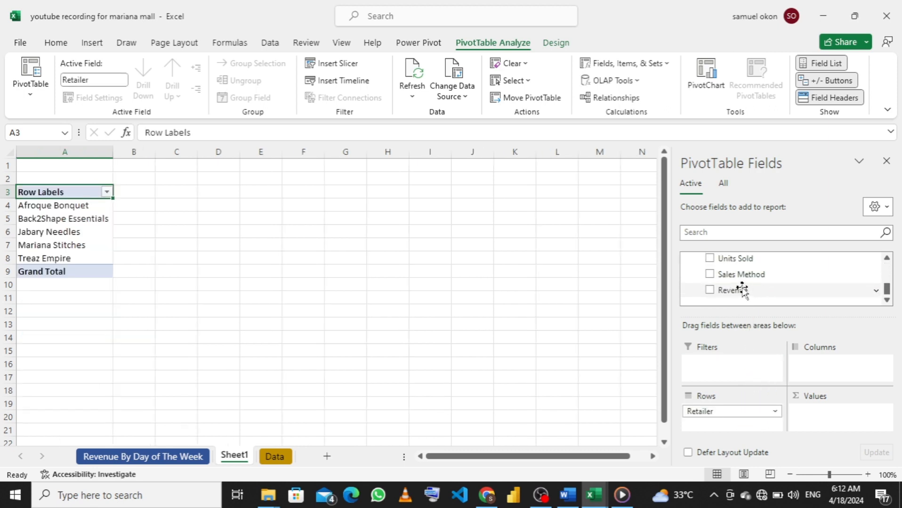
left_click_drag(742, 290, 820, 420)
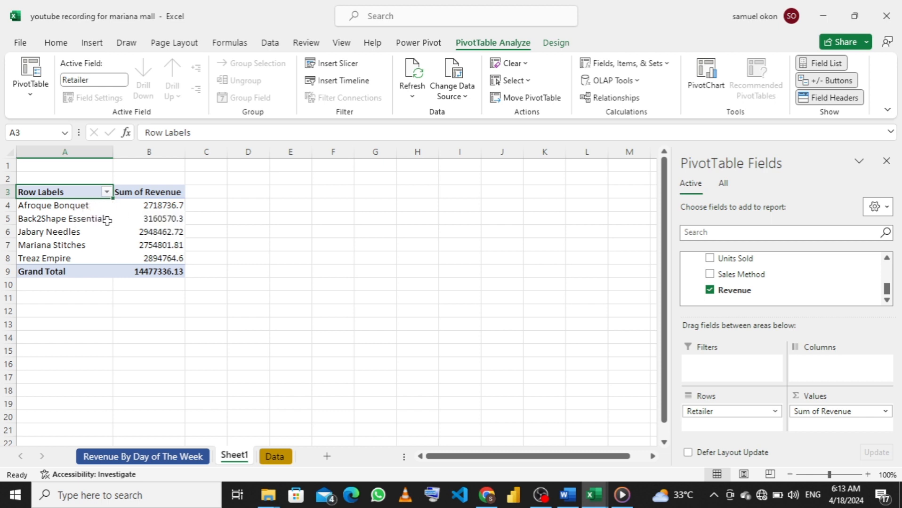
- Sort the retailer PivotTable by Sum of Revenue from largest to smallest
left_click(158, 206)
right_click(159, 206)
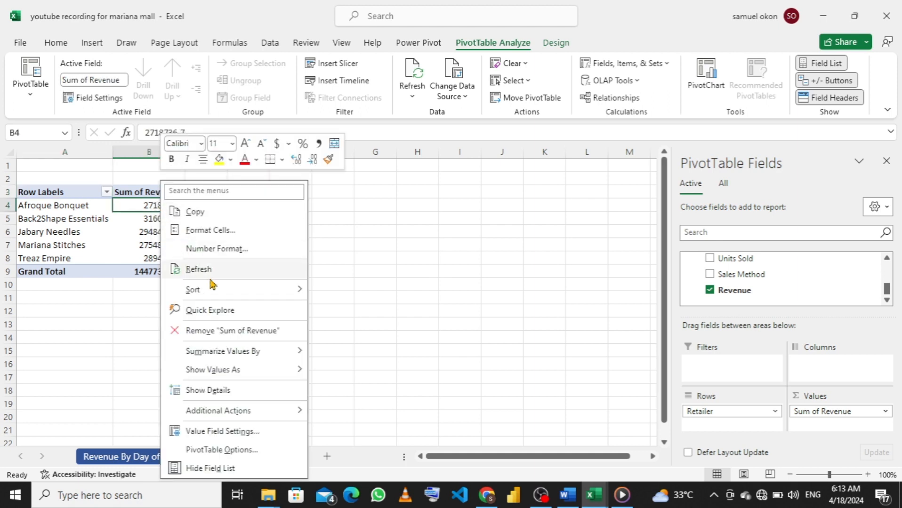
mouse_move(235, 291)
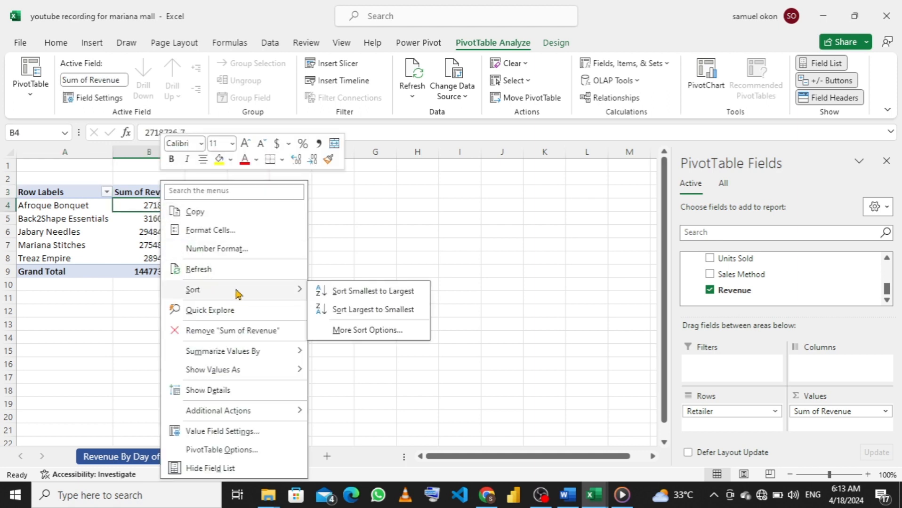
left_click(365, 311)
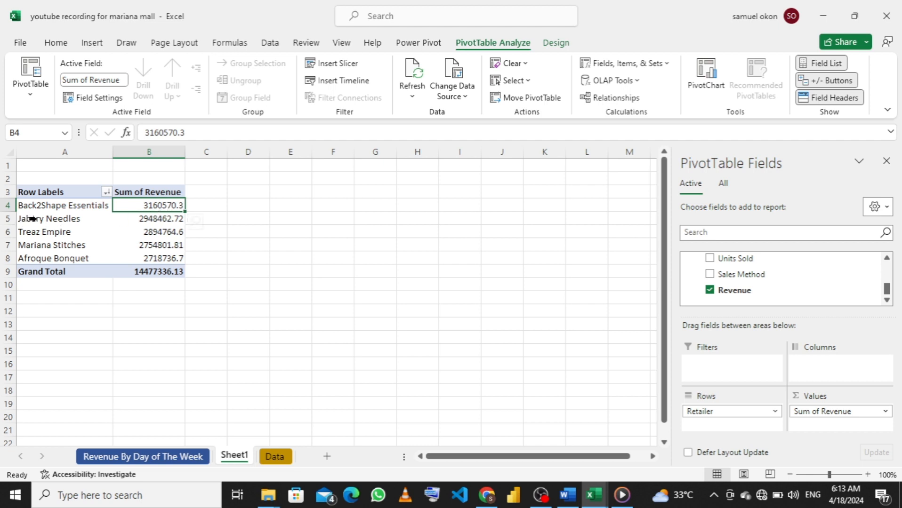
- Rename the retailer PivotTable's worksheet as Revenue By Retailers
double_click(235, 456)
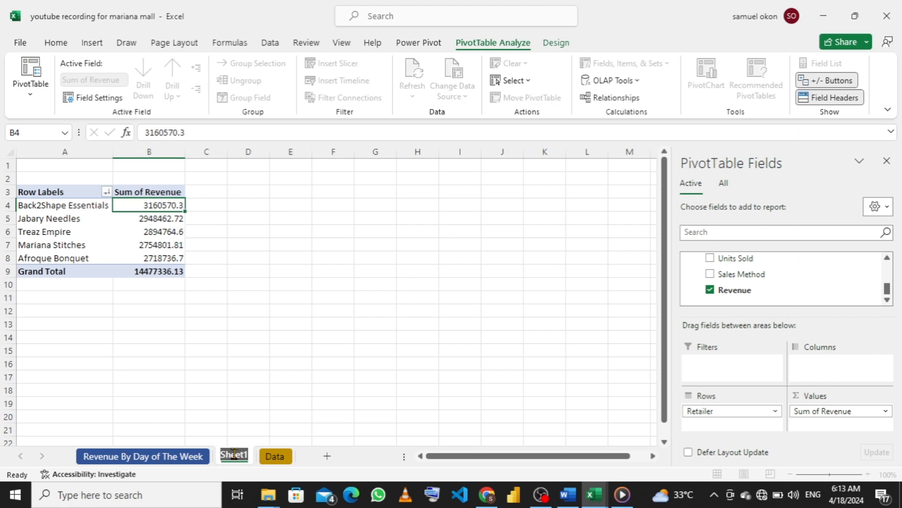
type("Re")
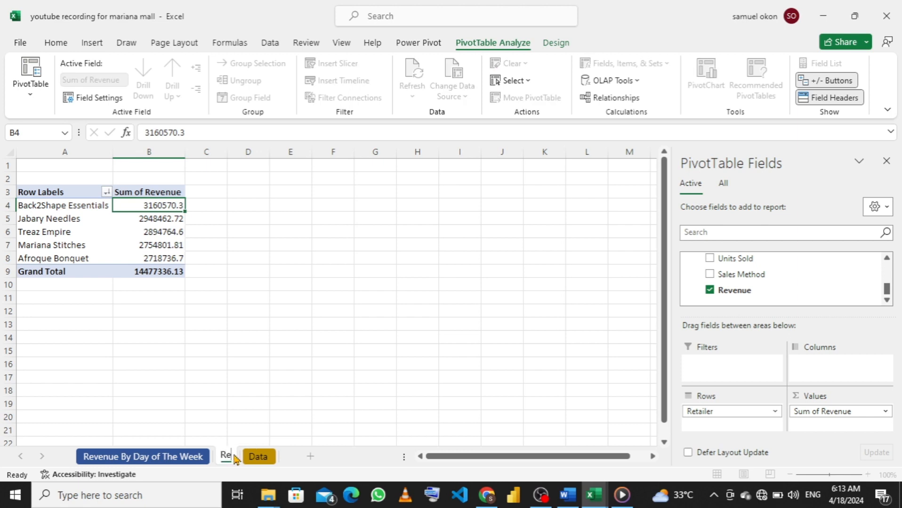
type("venue")
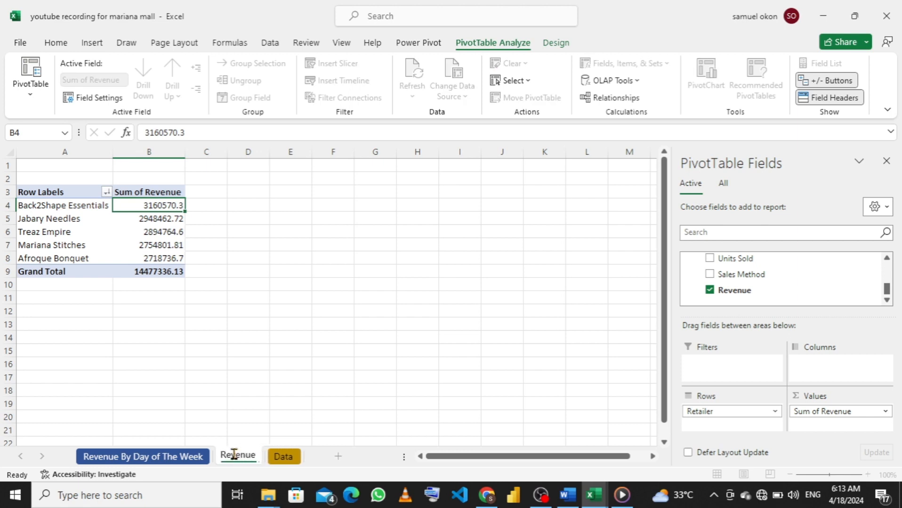
type(" By ")
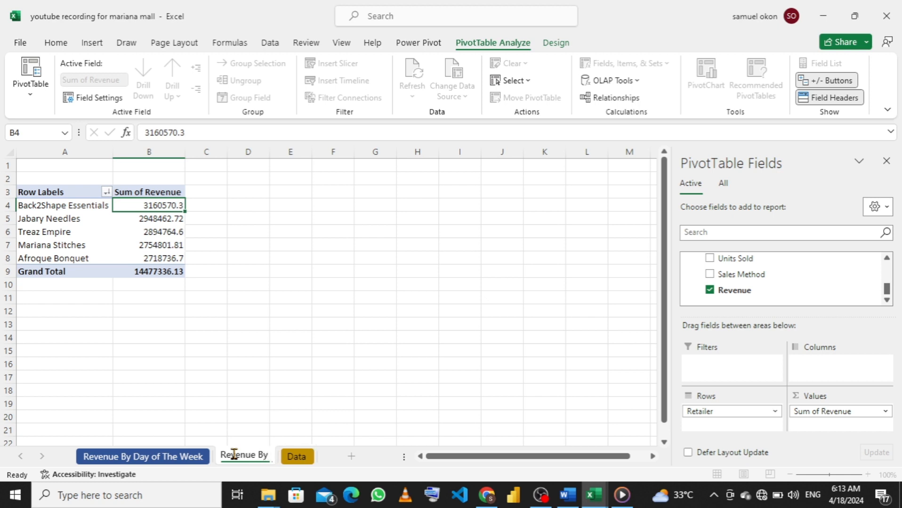
type("Re")
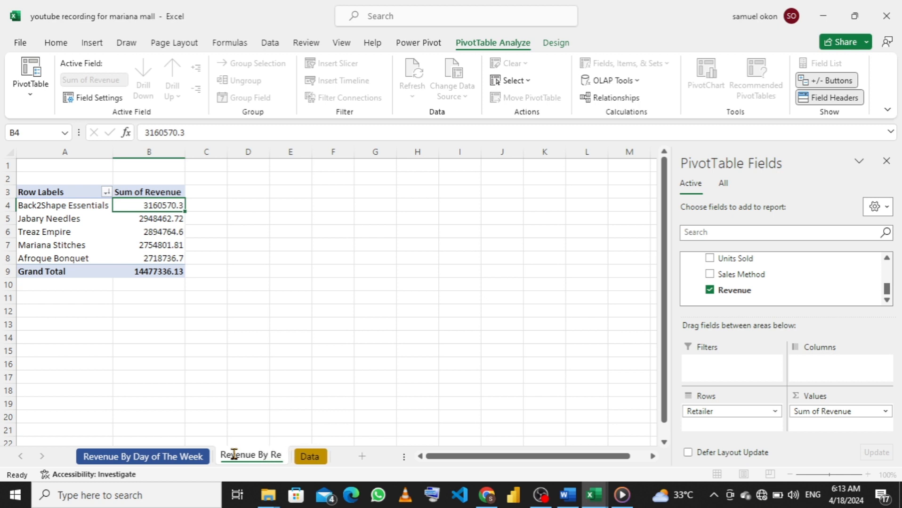
type("tailer")
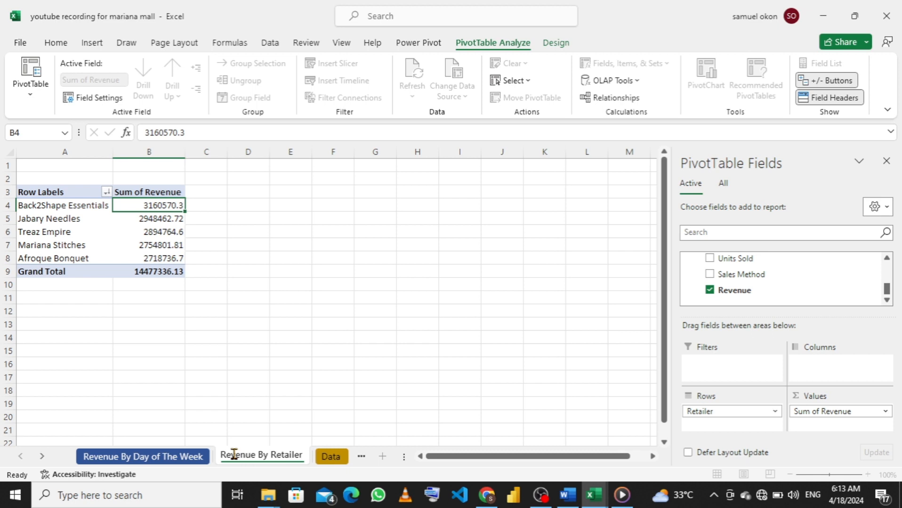
type("s")
key("Return")
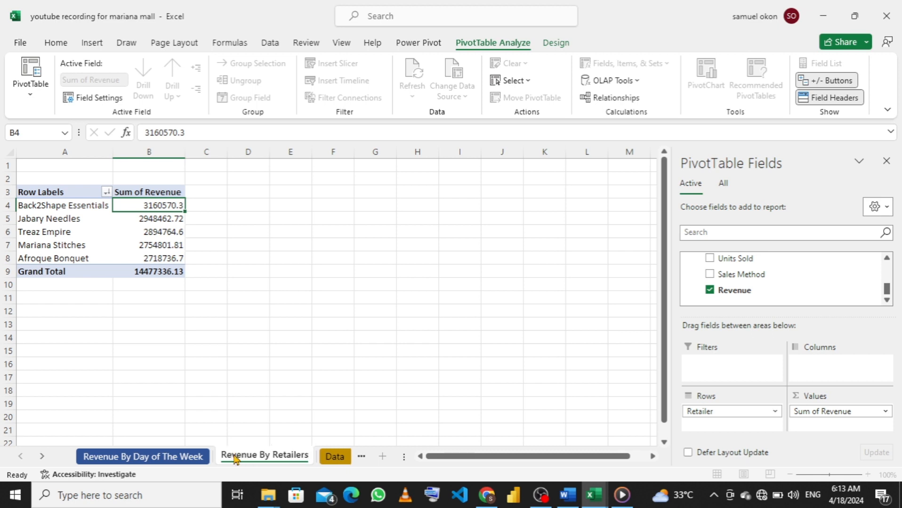
- Color the Revenue By Retailers sheet tab with a darker blue theme shade
right_click(264, 461)
mouse_move(301, 389)
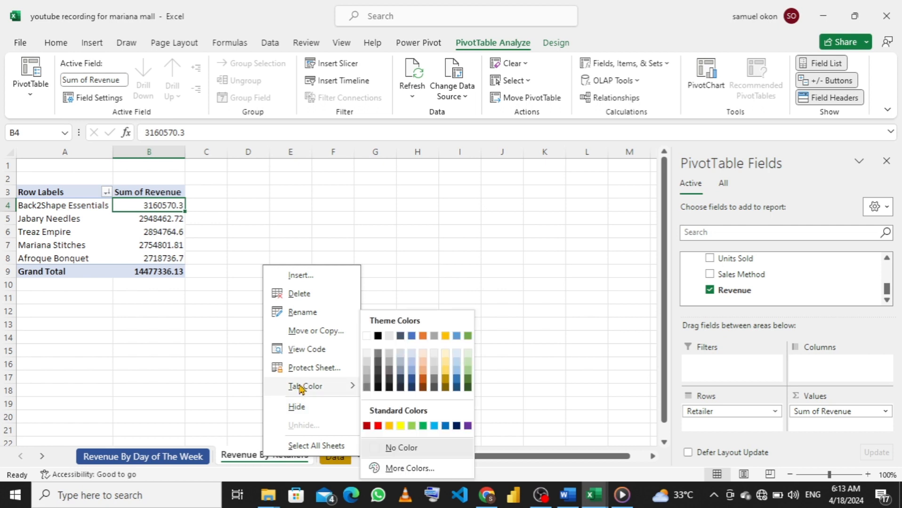
left_click(456, 378)
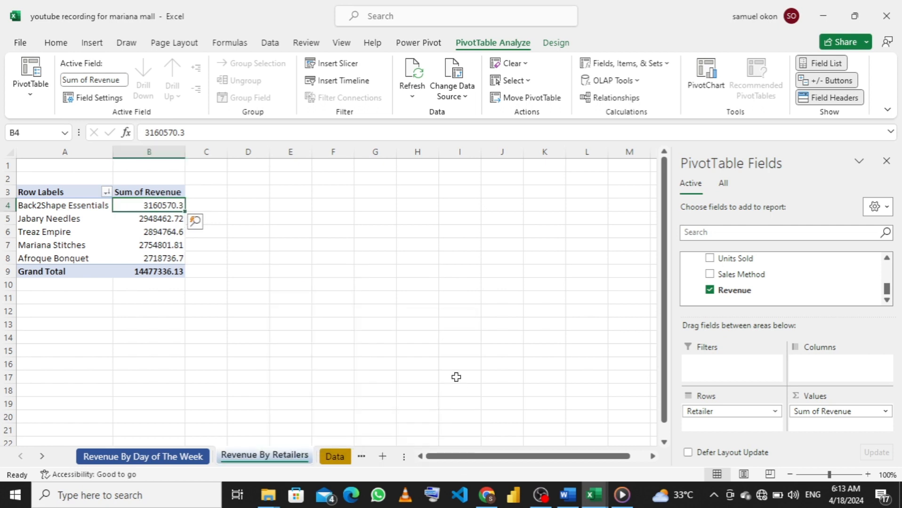
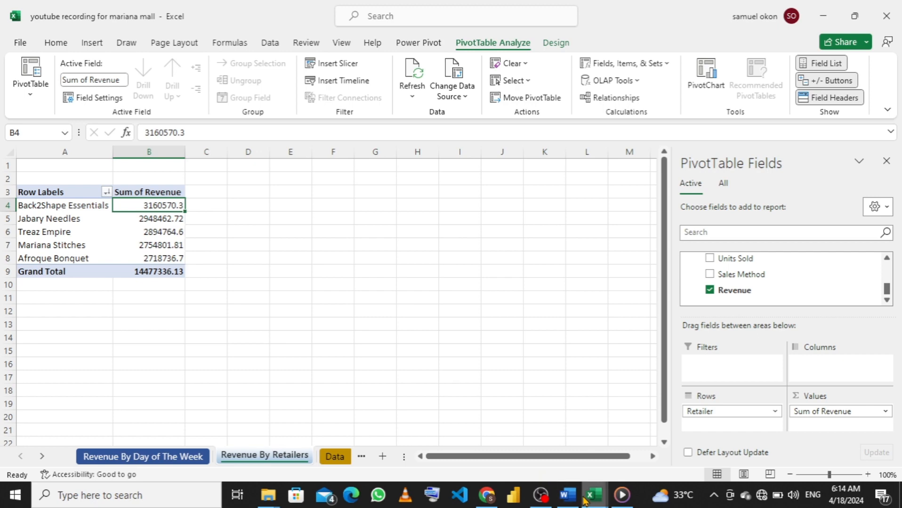
- Insert a PivotTable from the Data worksheet's Sheet1 table on a new worksheet, with the data added to the Data Model
mouse_move(584, 500)
mouse_move(547, 441)
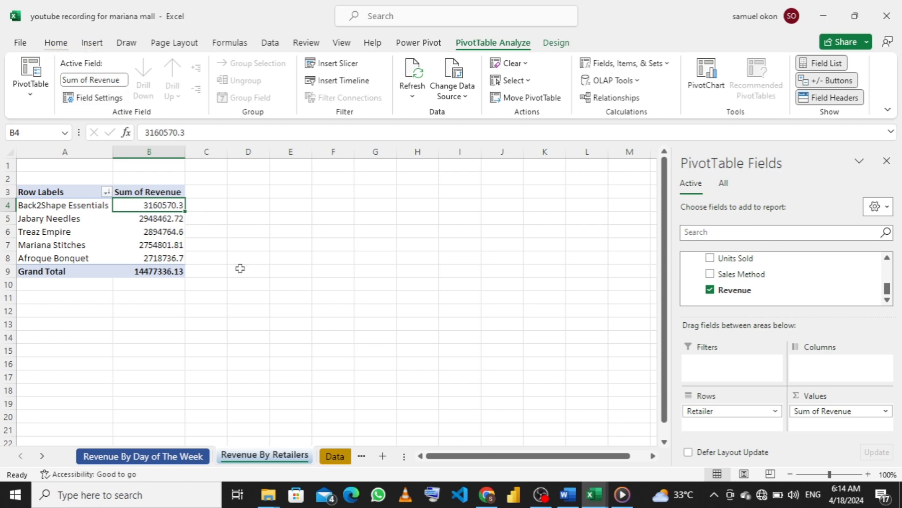
left_click(340, 459)
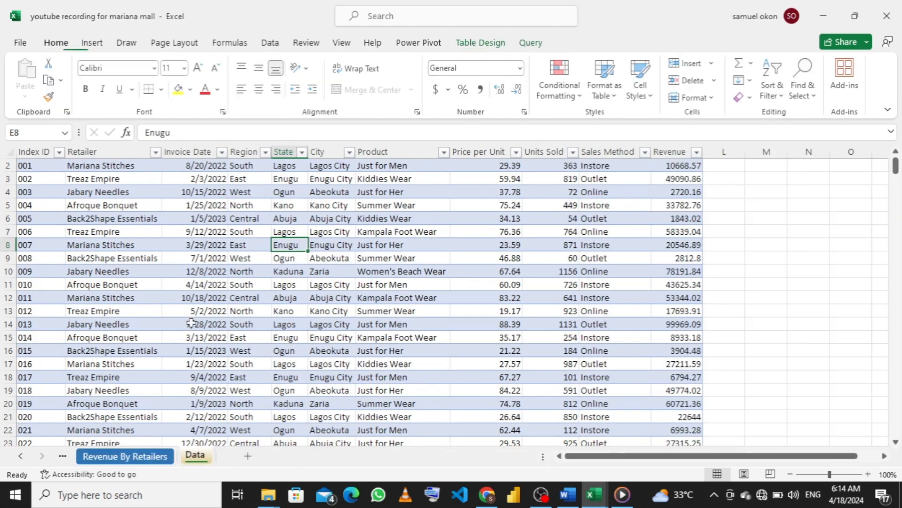
left_click(92, 43)
left_click(32, 92)
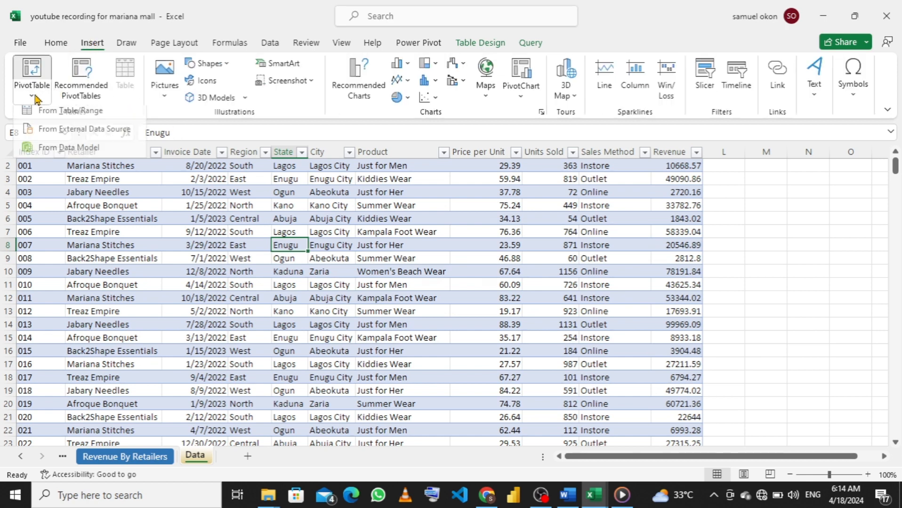
left_click(48, 116)
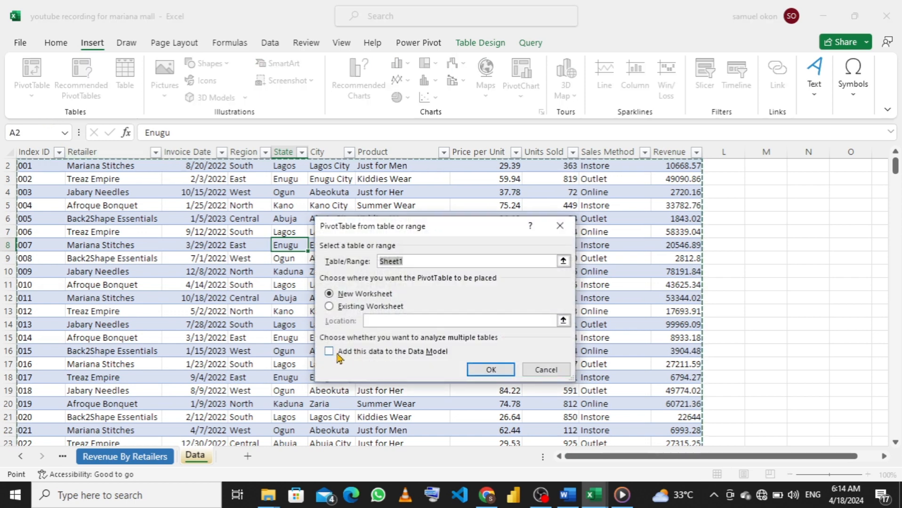
left_click(330, 354)
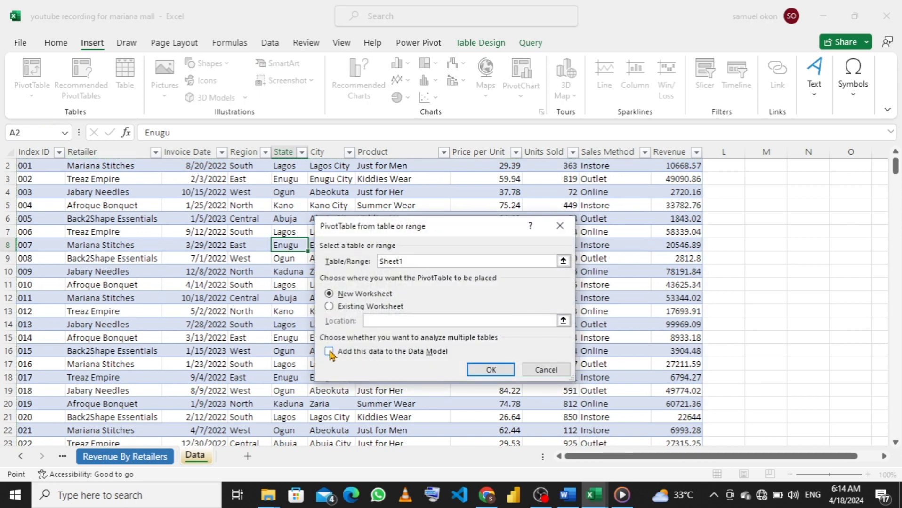
left_click(329, 352)
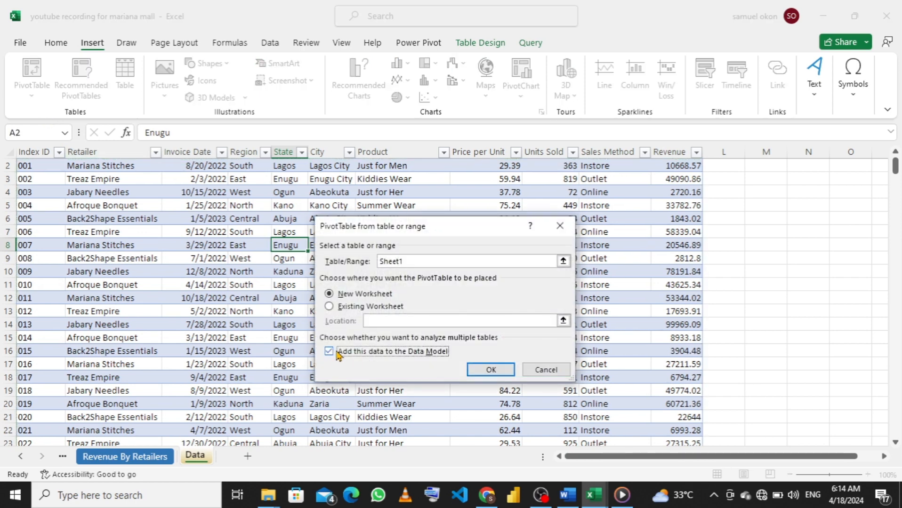
left_click(490, 370)
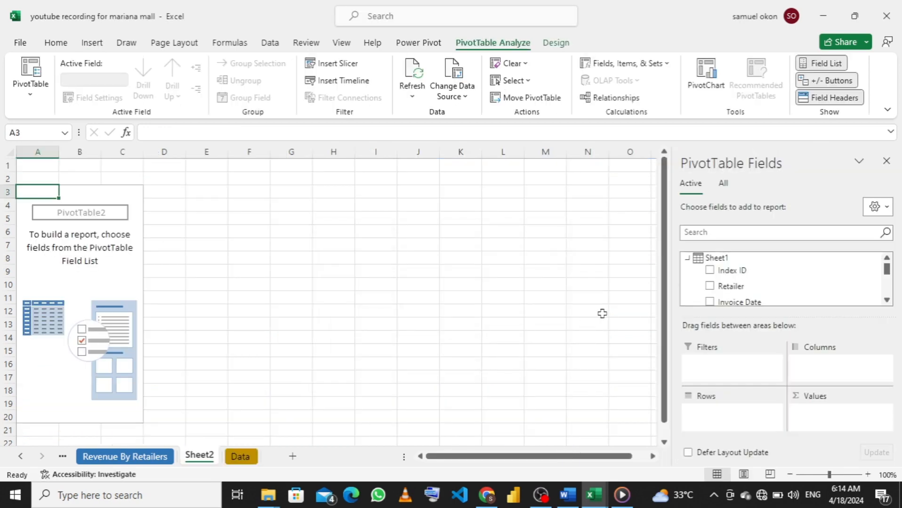
- Add Sales Method to the empty PivotTable's rows and Revenue to its values as a sum
scroll(748, 275, "down", 3)
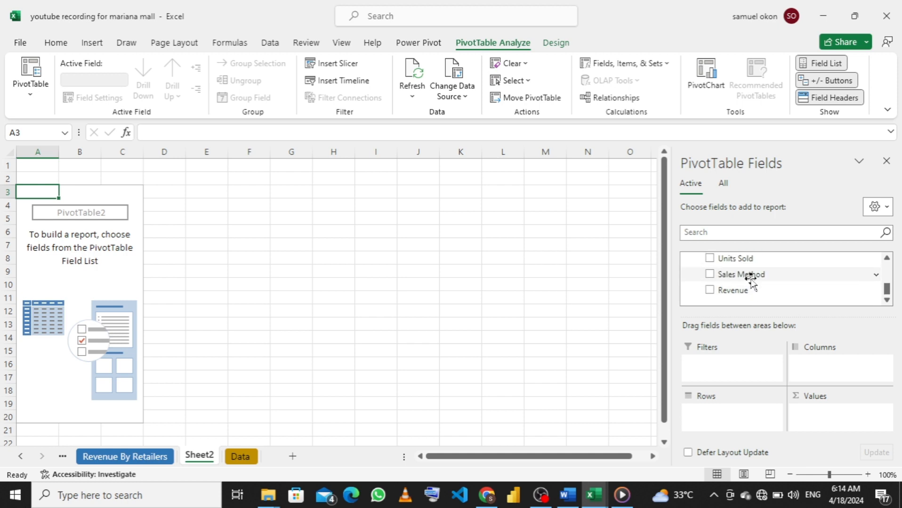
left_click_drag(748, 274, 739, 417)
left_click_drag(738, 292, 828, 420)
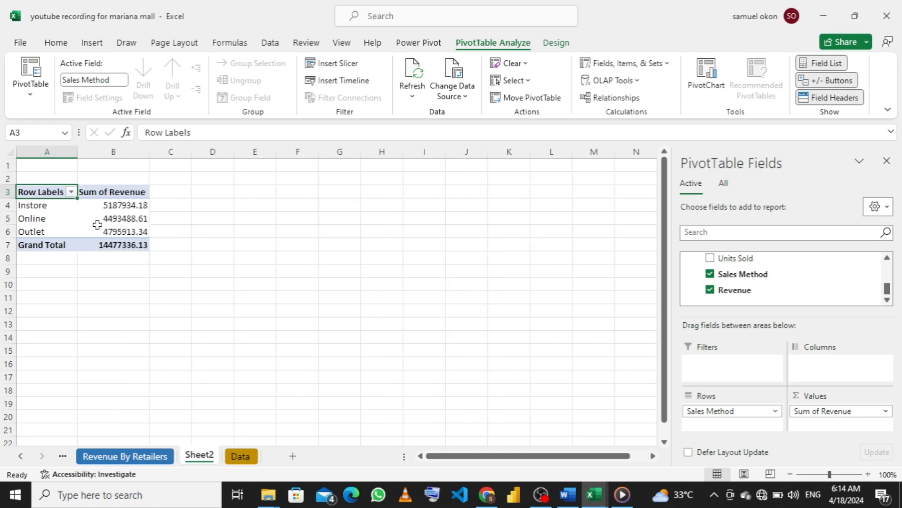
- Sort the sales method PivotTable by Sum of Revenue from largest to smallest
left_click(113, 206)
right_click(114, 205)
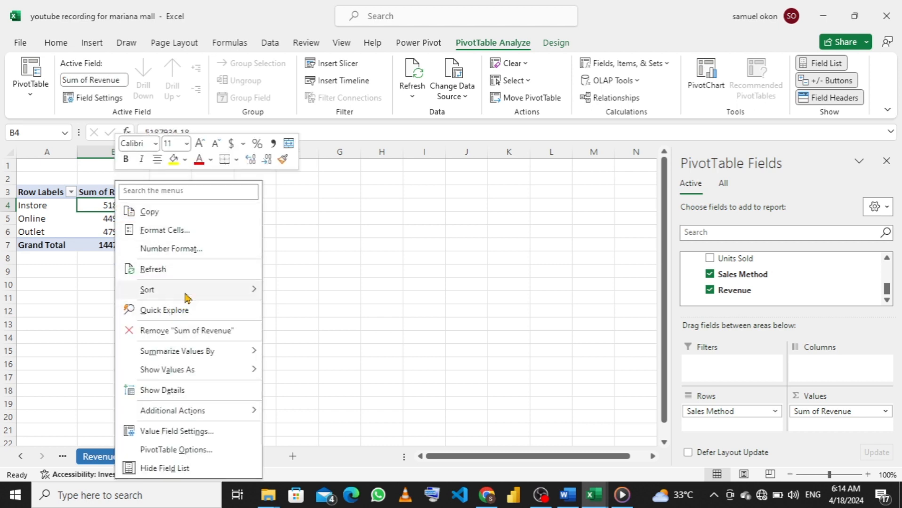
mouse_move(188, 292)
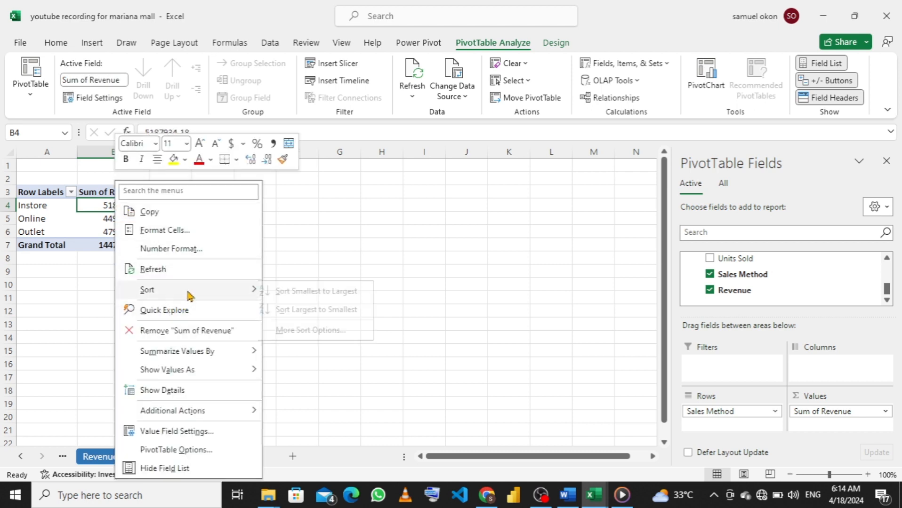
left_click(319, 310)
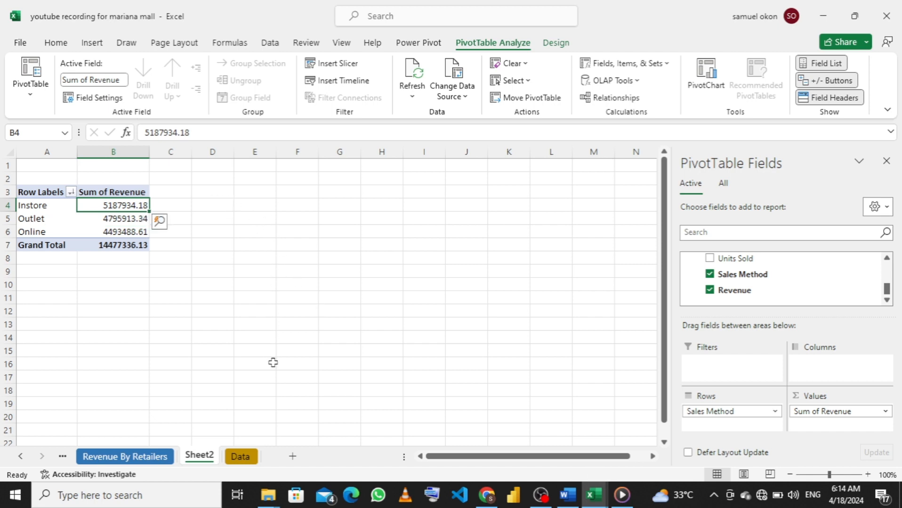
- Rename the sales method PivotTable's worksheet as Revenue By Sales Channel
double_click(201, 455)
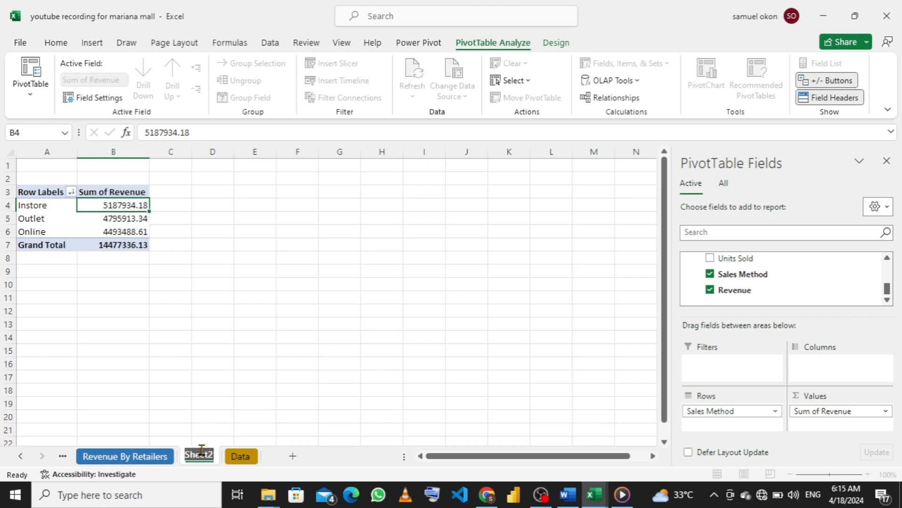
type("Re")
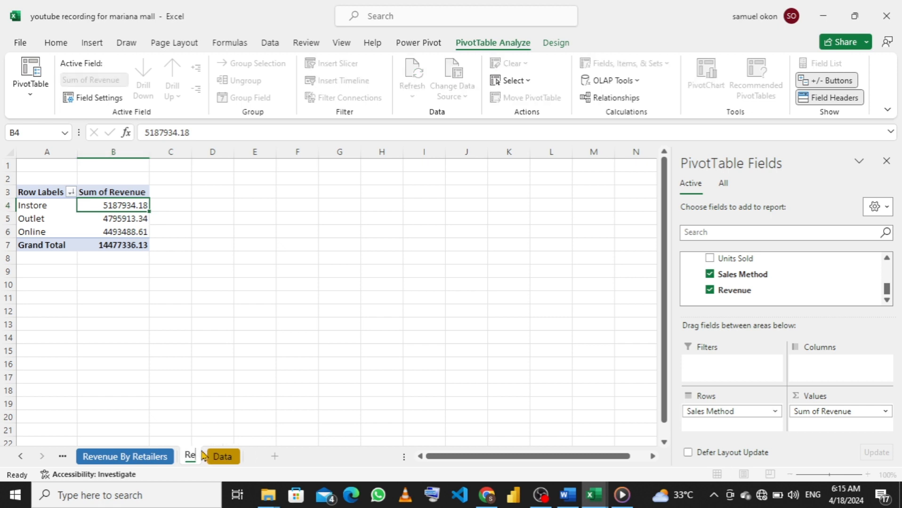
type("venue")
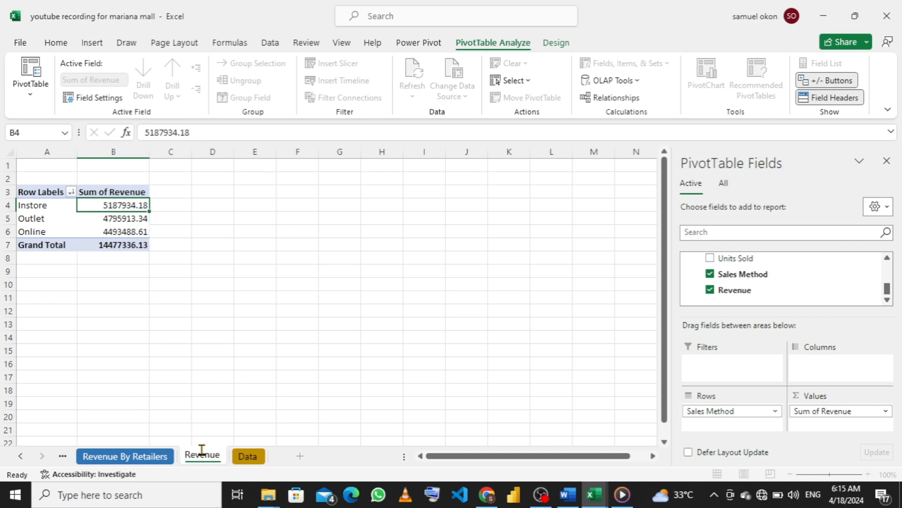
type(" By")
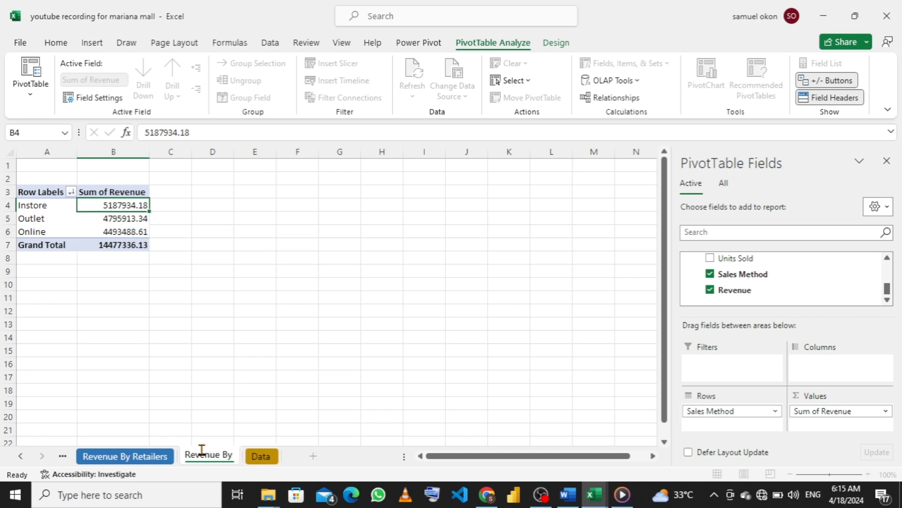
type(" Sa")
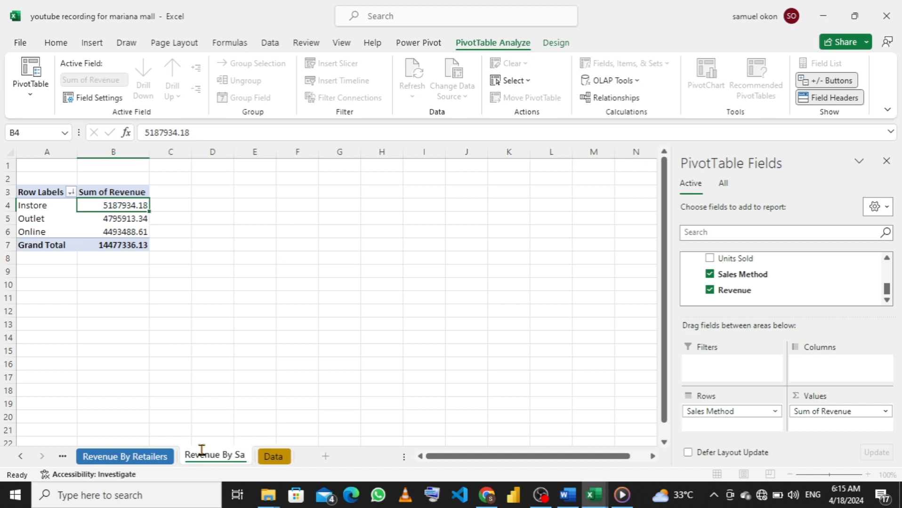
type("les C")
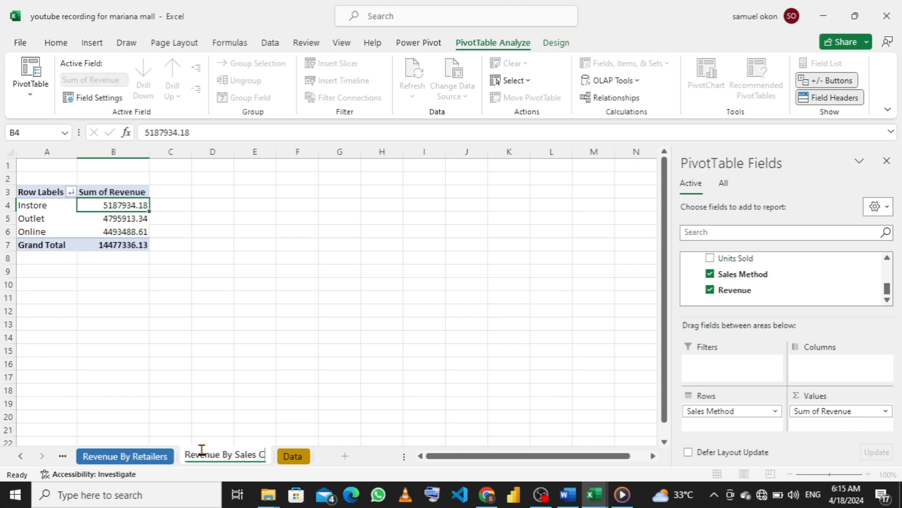
type("hannel")
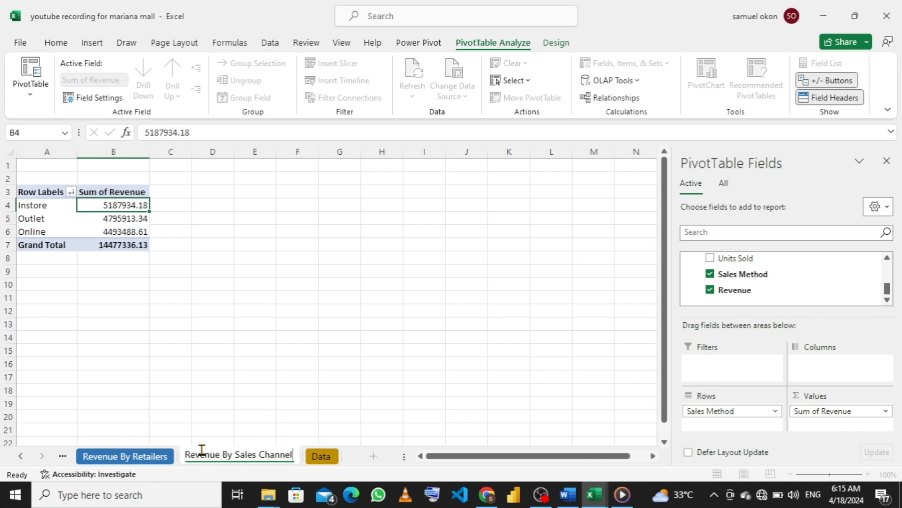
key("Return")
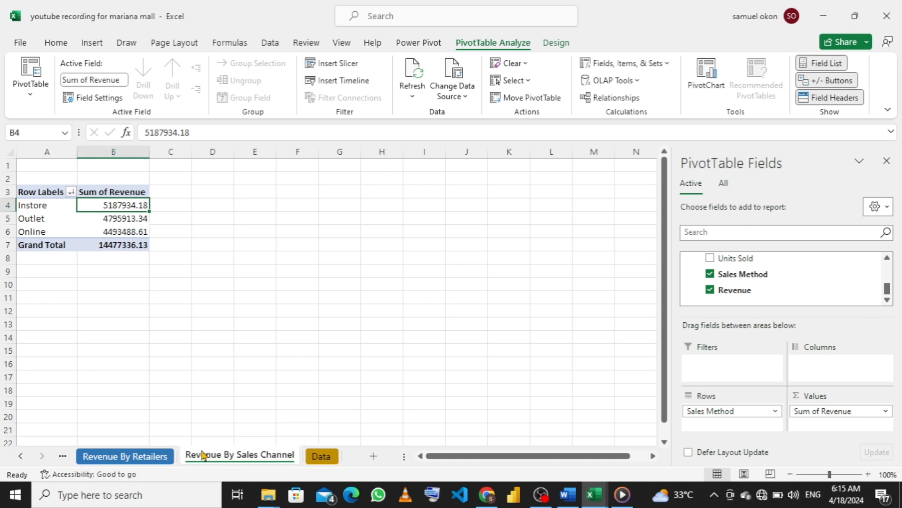
- Color the Revenue By Sales Channel sheet tab orange
right_click(234, 459)
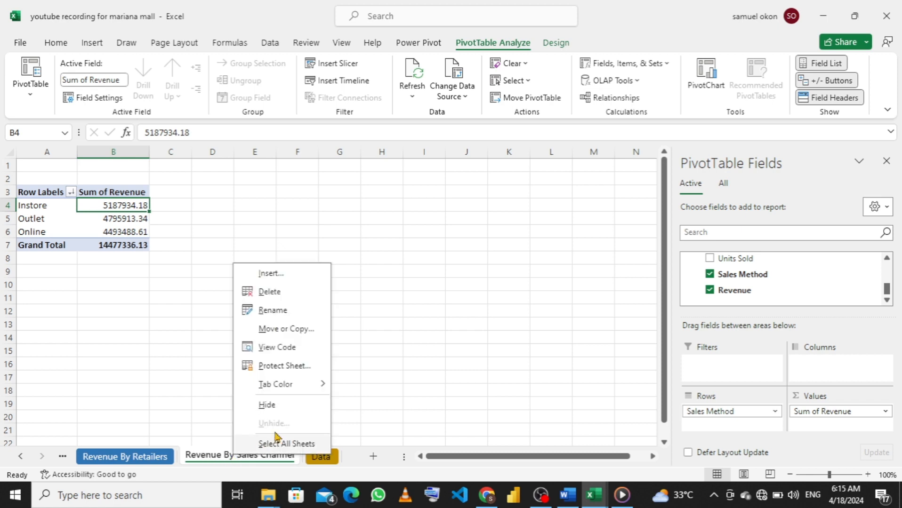
mouse_move(290, 390)
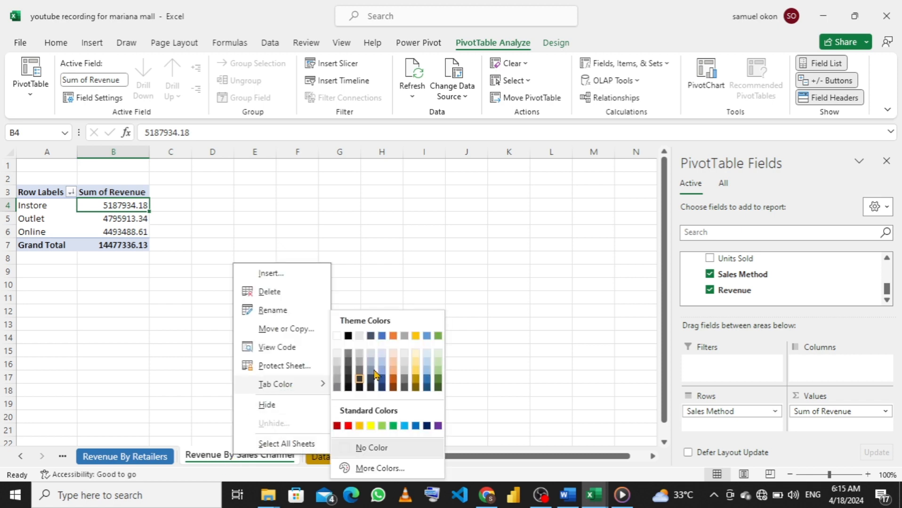
left_click(393, 337)
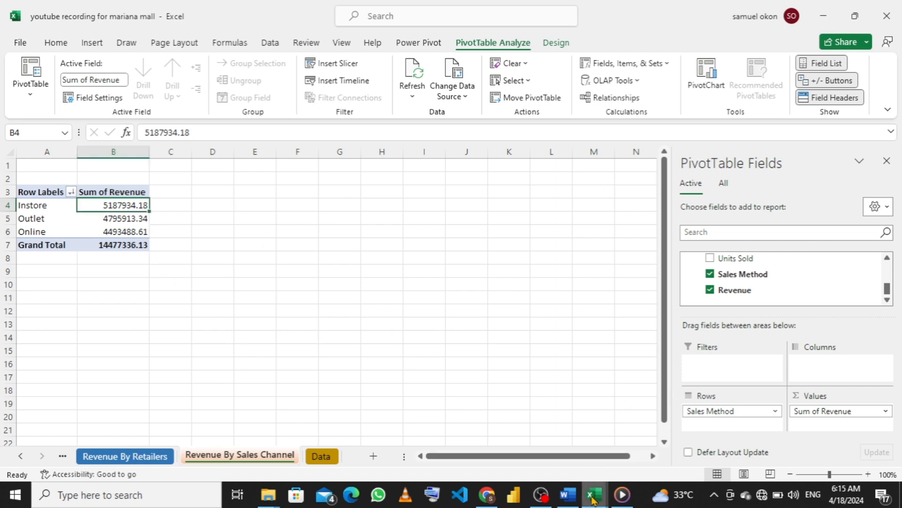
- Switch to the april 15 class workbook to examine the finished dashboard's sales channel chart, and return to the Mariana Mall recording workbook
mouse_move(592, 498)
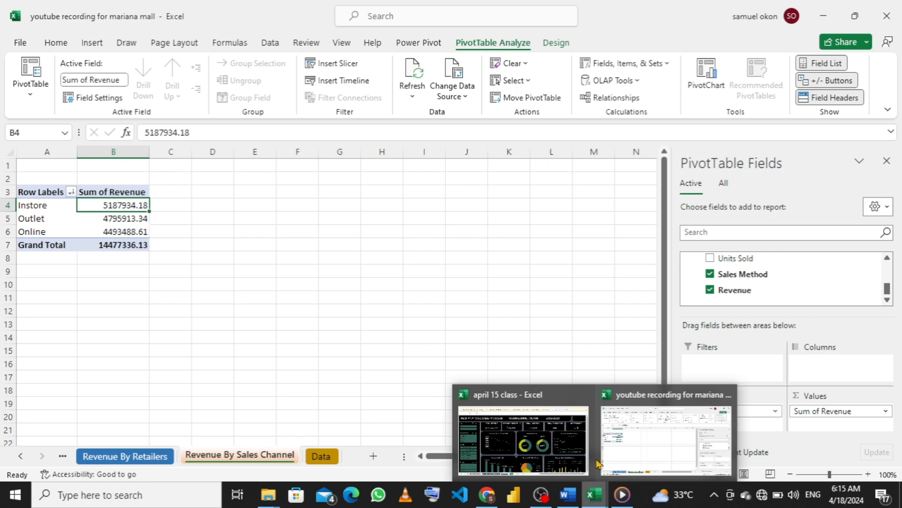
left_click(561, 395)
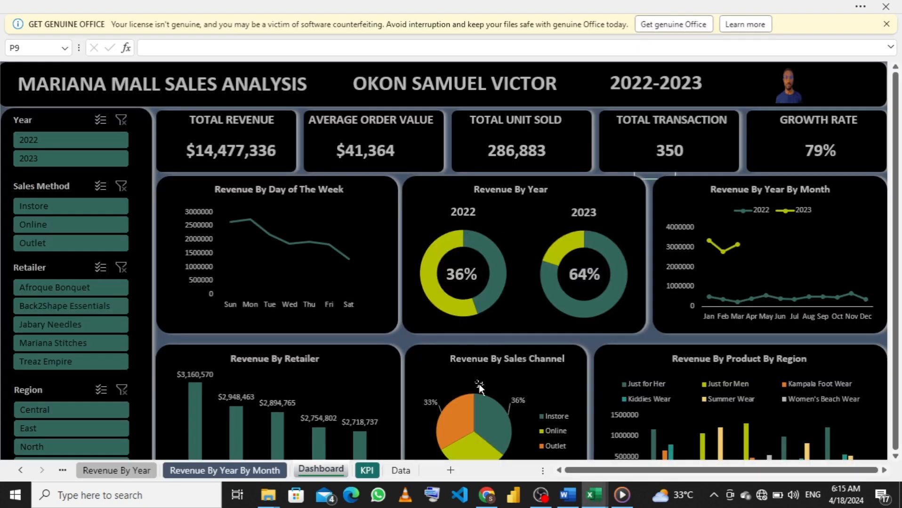
scroll(507, 394, "down", 1)
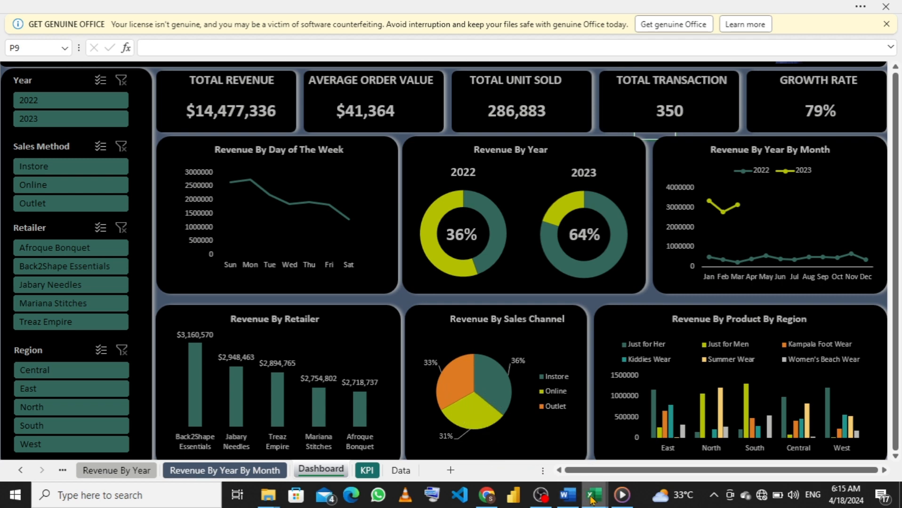
mouse_move(592, 500)
left_click(651, 428)
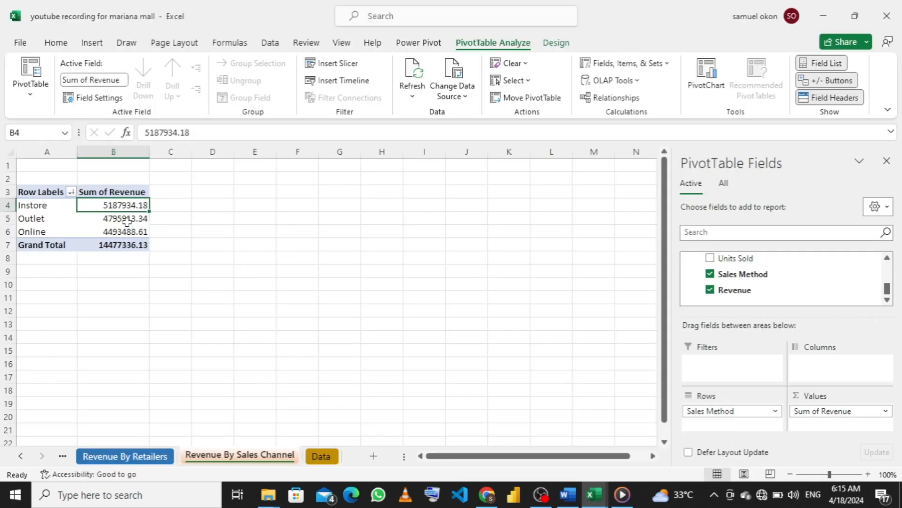
- Show the sales method PivotTable's revenue values as % of Column Total
mouse_move(132, 217)
right_click(132, 210)
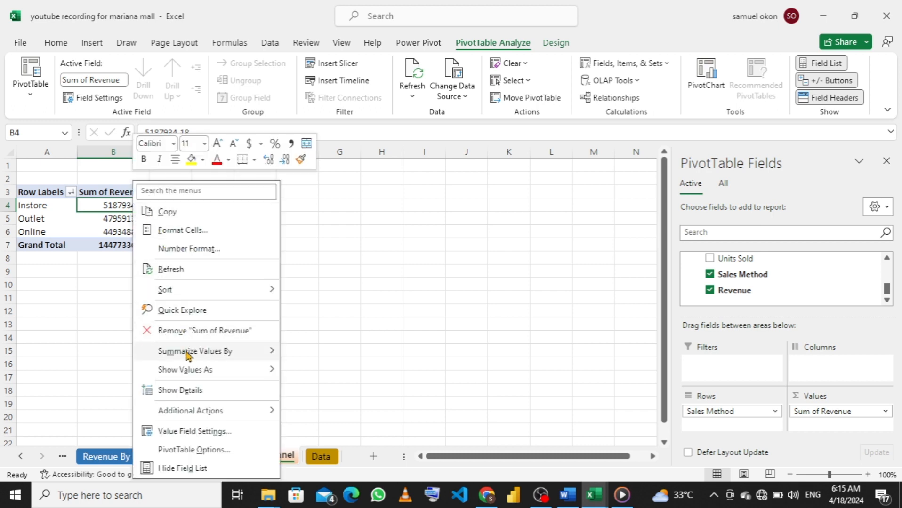
mouse_move(230, 372)
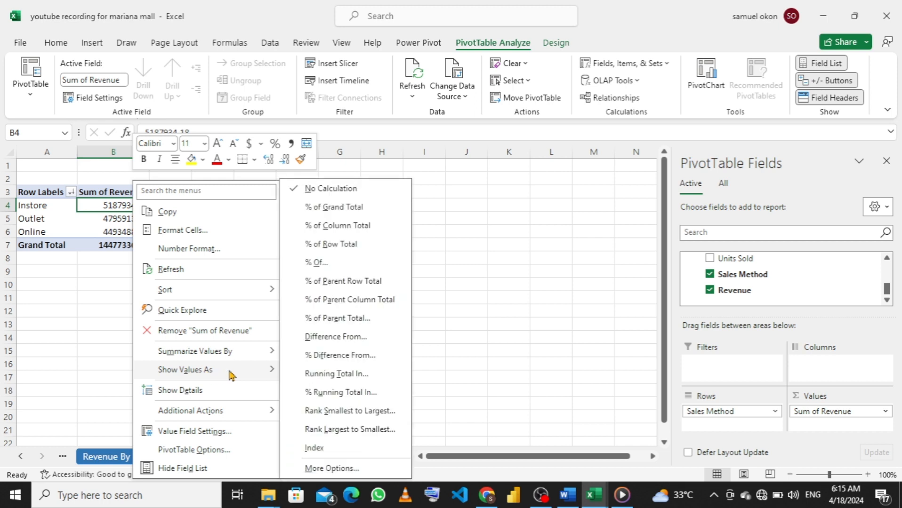
left_click(329, 228)
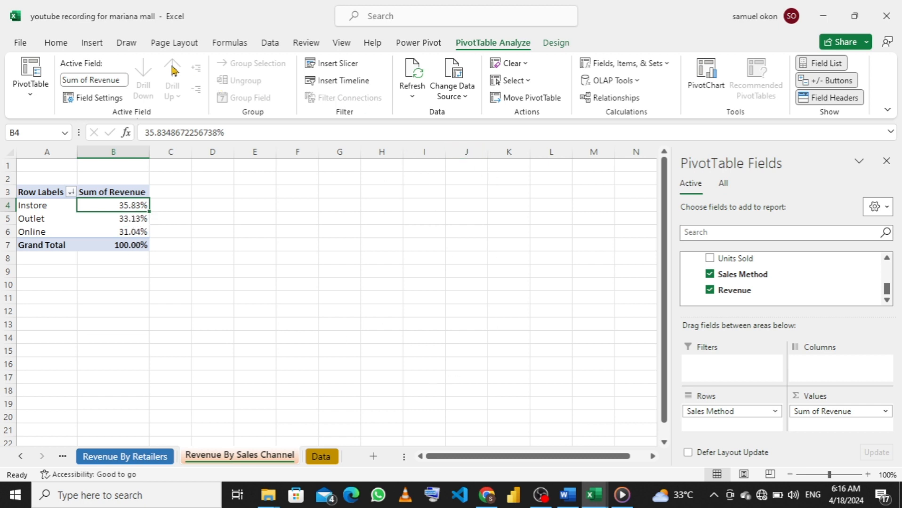
- Insert a Sales Method slicer for the sales channel PivotTable
left_click(92, 47)
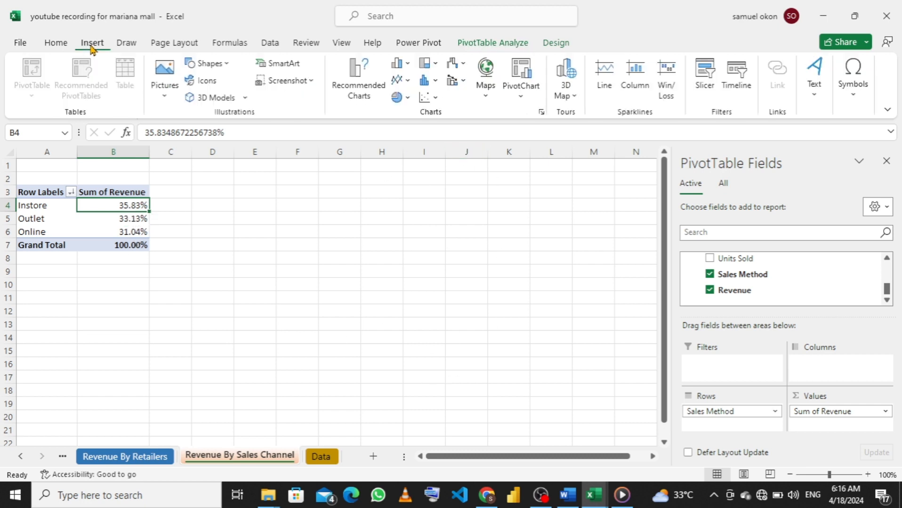
left_click(706, 86)
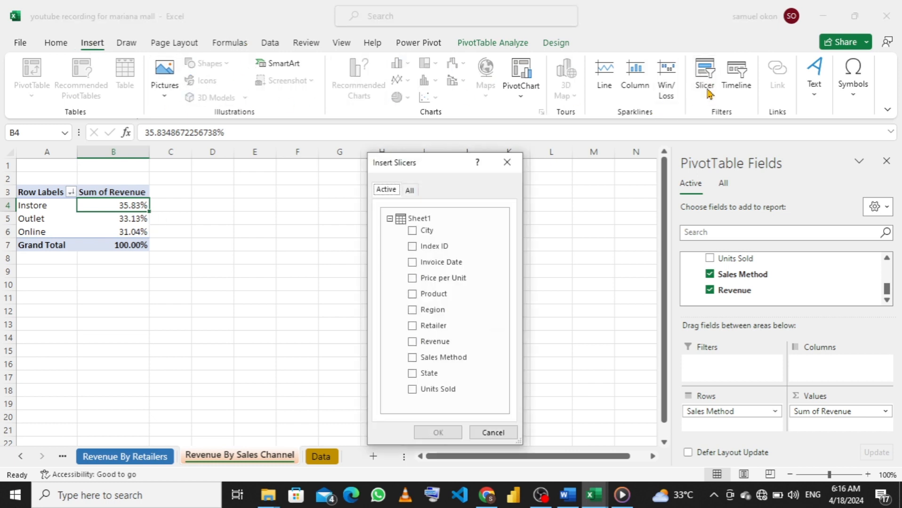
left_click(412, 358)
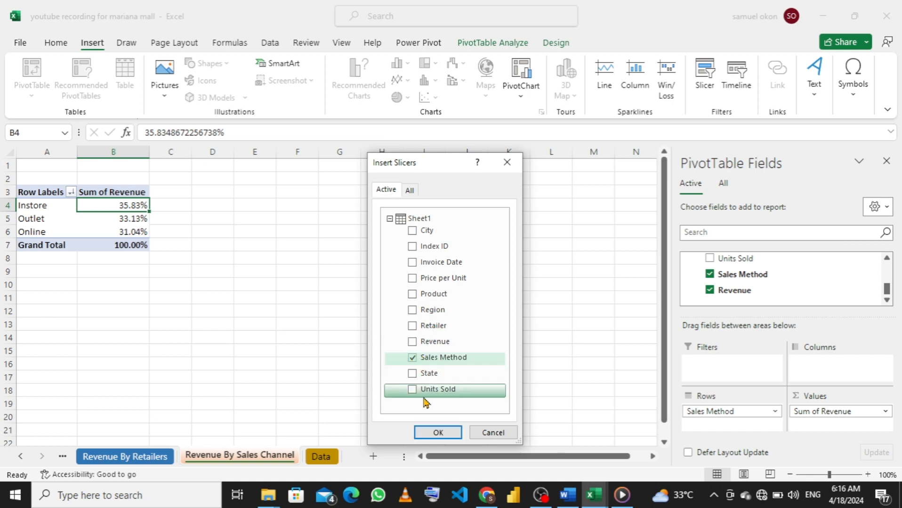
left_click(431, 431)
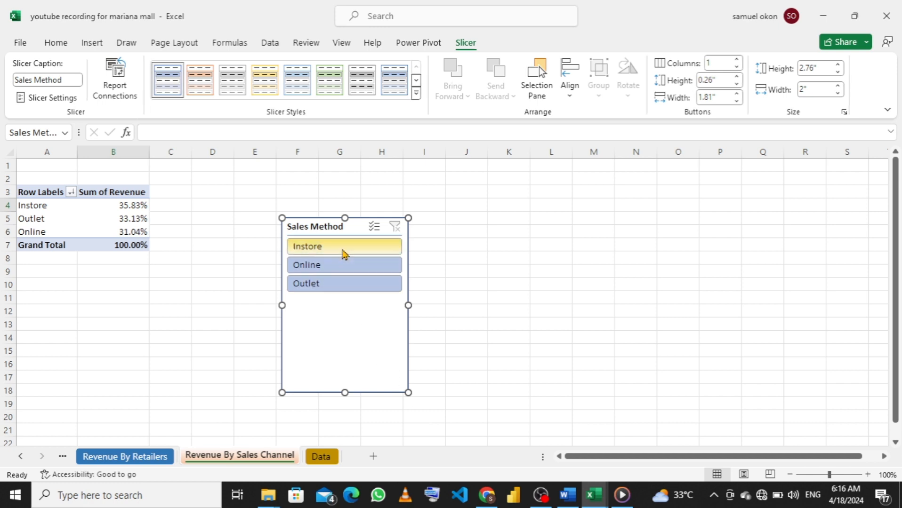
- Test the Sales Method slicer by filtering to Instore, Online and Outlet in turn, and clear its filter
left_click(344, 253)
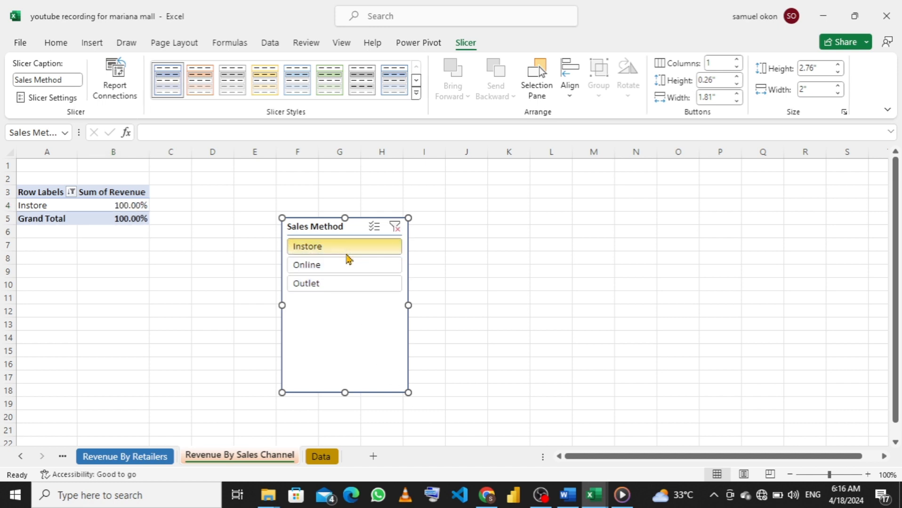
left_click(347, 271)
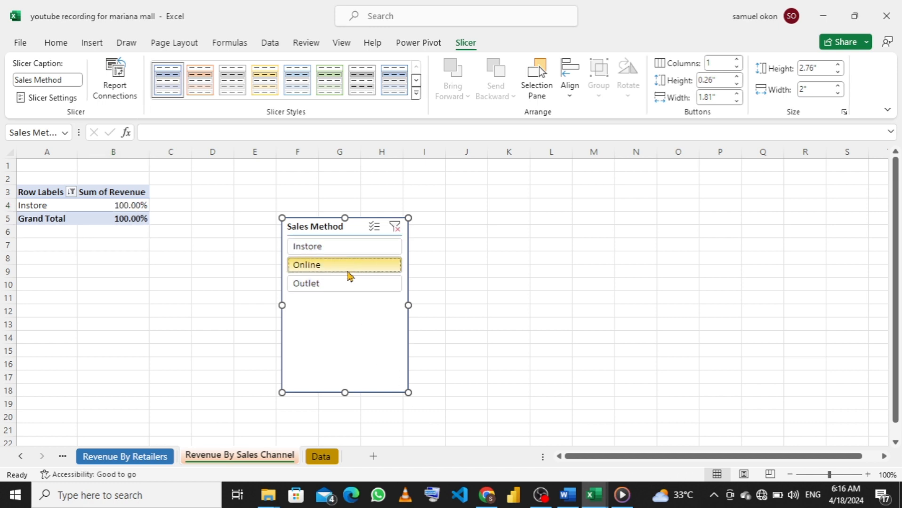
left_click(347, 285)
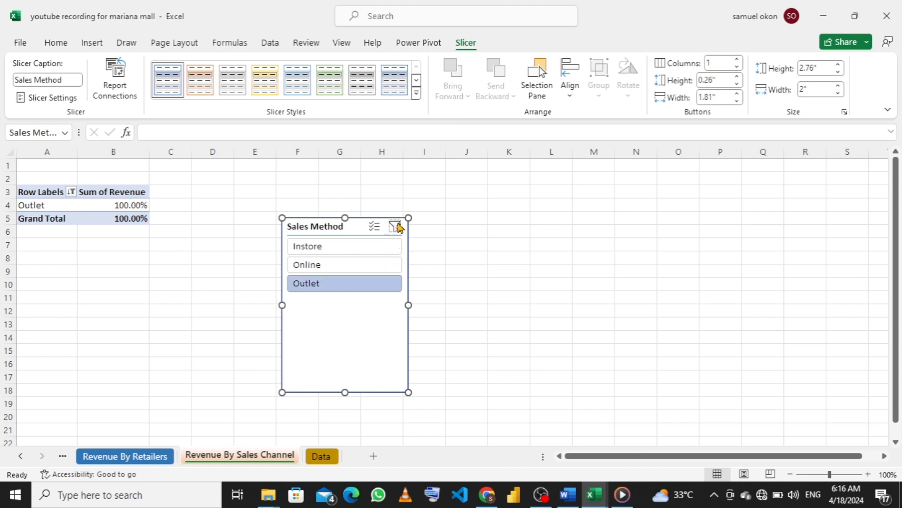
left_click(398, 228)
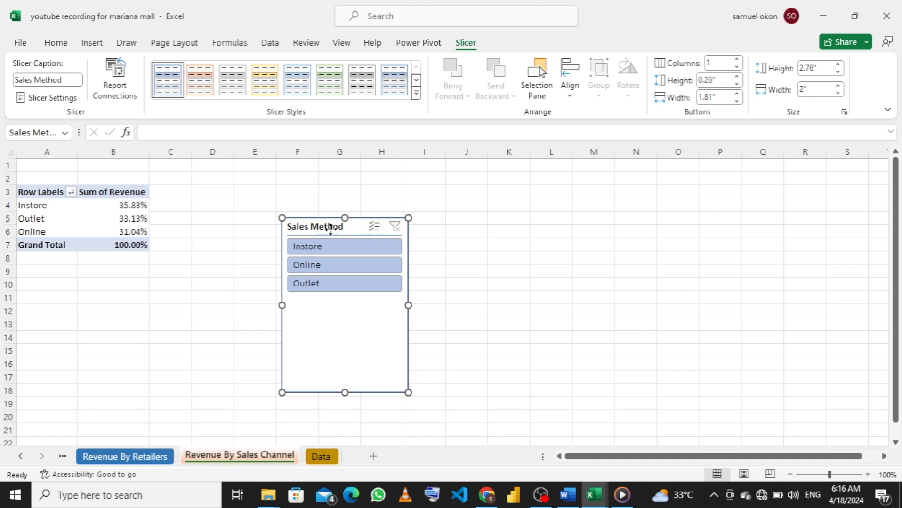
- Move the Sales Method slicer farther from the PivotTable, over columns J to L
left_click_drag(328, 228, 489, 219)
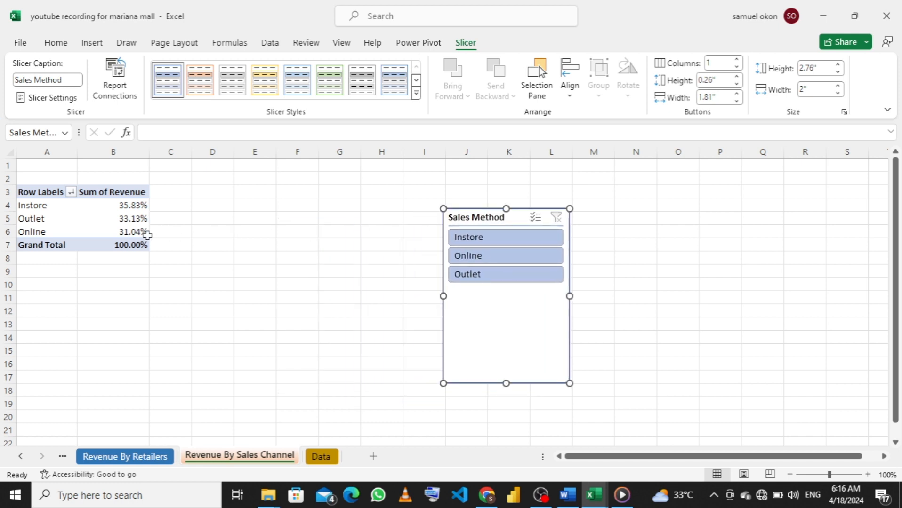
- Return the sales method PivotTable's revenue values to No Calculation
left_click(120, 207)
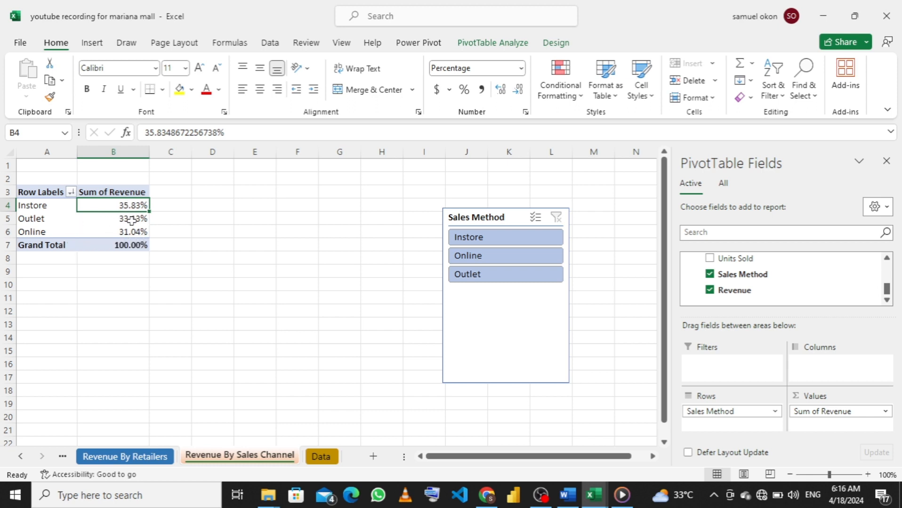
mouse_move(132, 203)
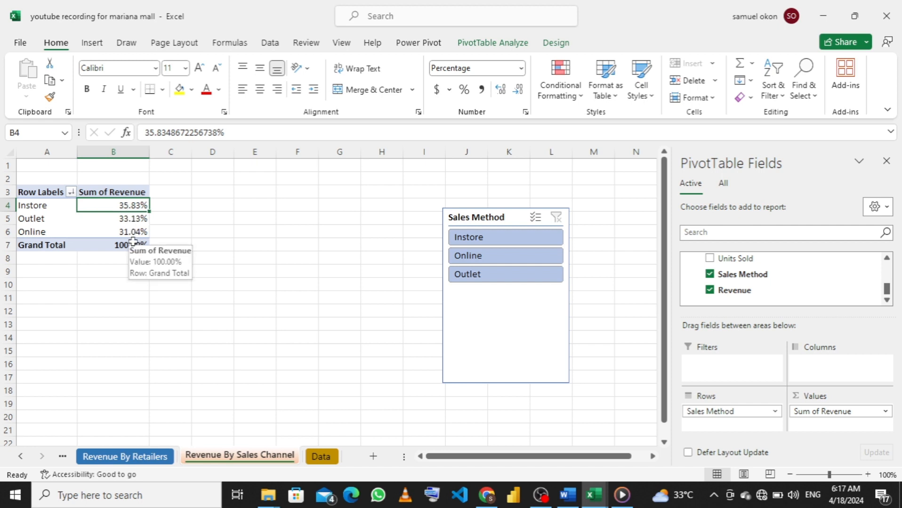
right_click(128, 209)
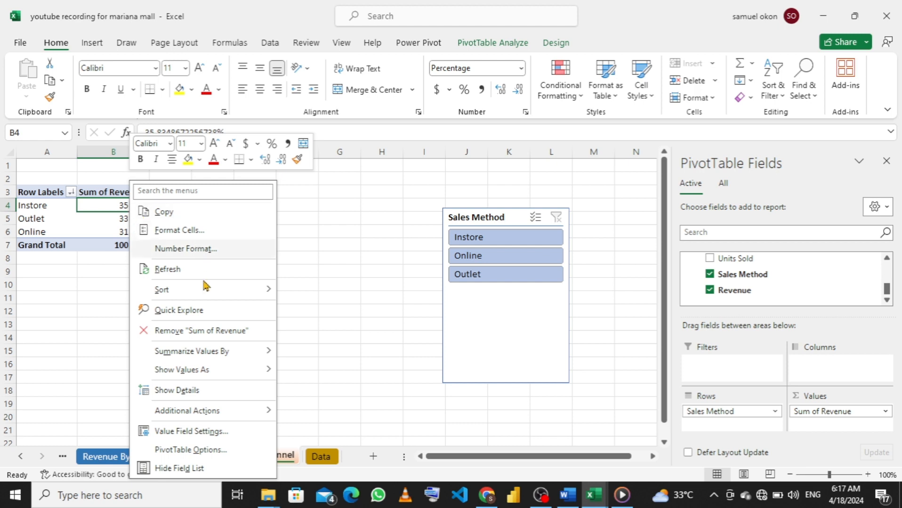
mouse_move(199, 372)
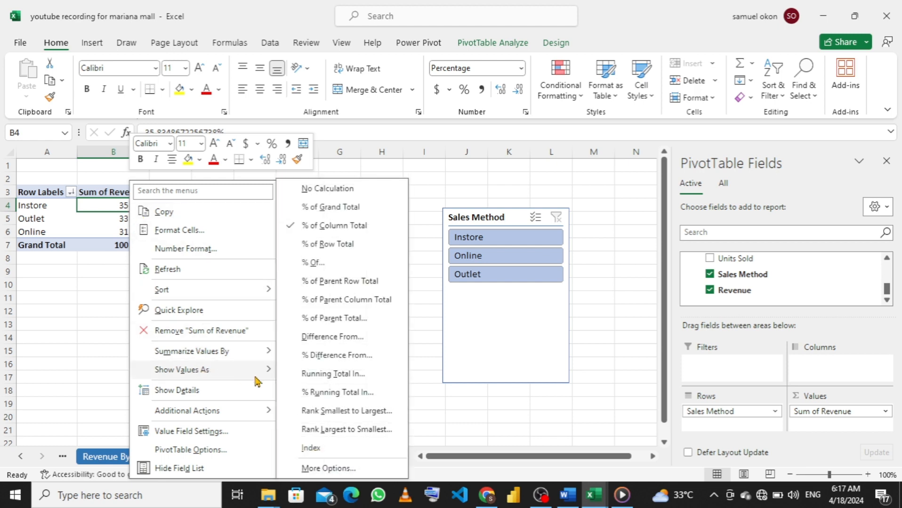
left_click(341, 190)
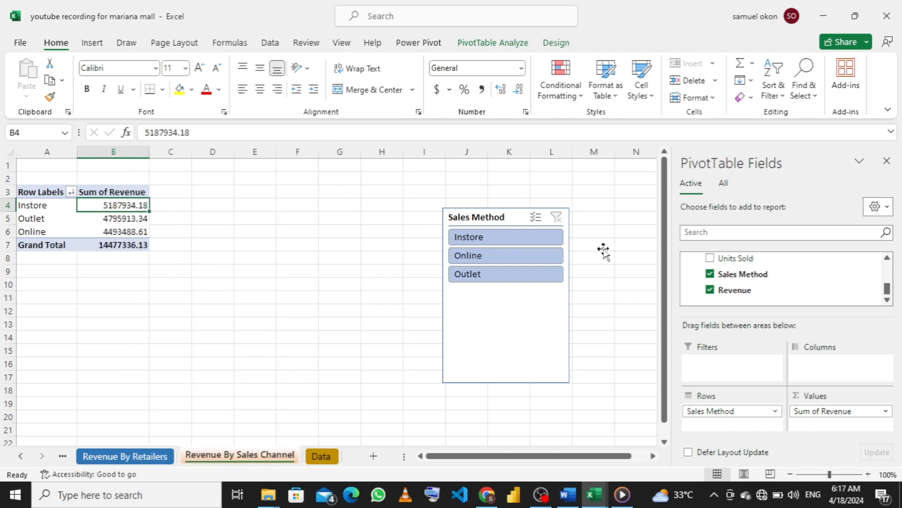
- Add a measure to the Sheet1 table in the data model and name it "remove filter from salemethod"
scroll(746, 280, "up", 5)
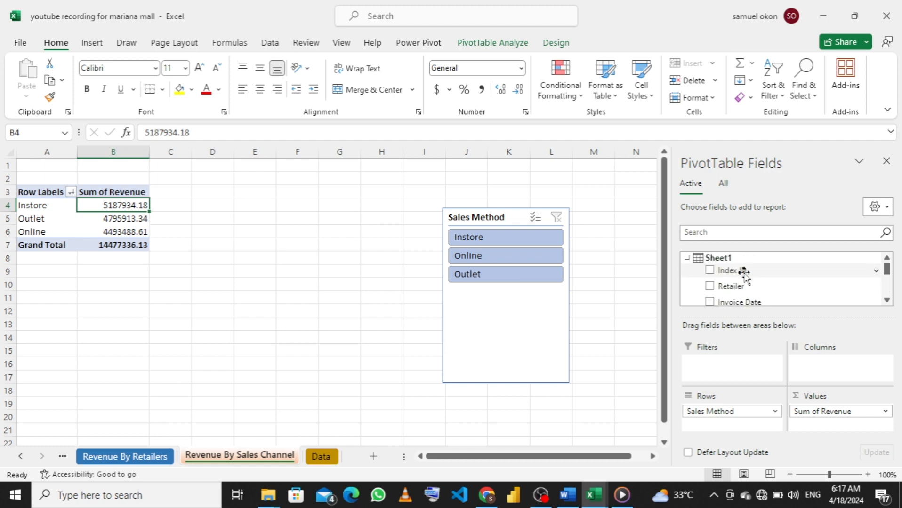
right_click(688, 260)
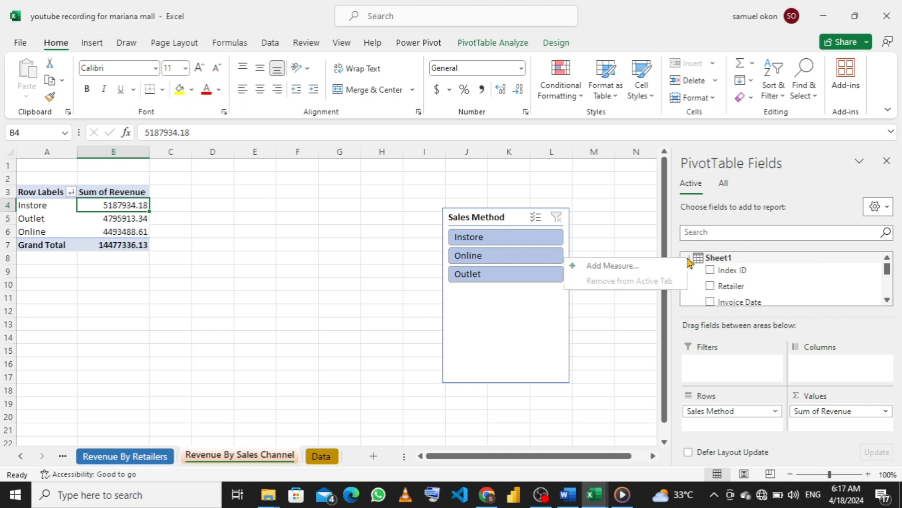
left_click(668, 266)
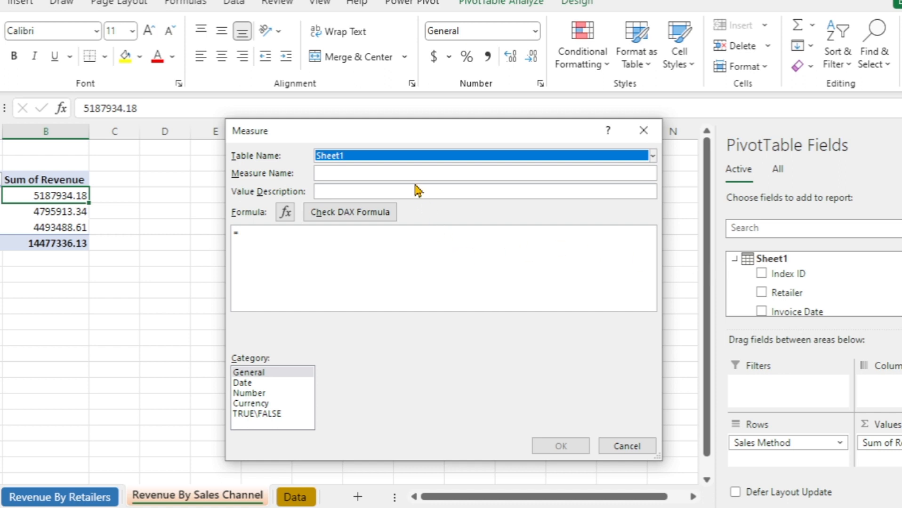
left_click(414, 175)
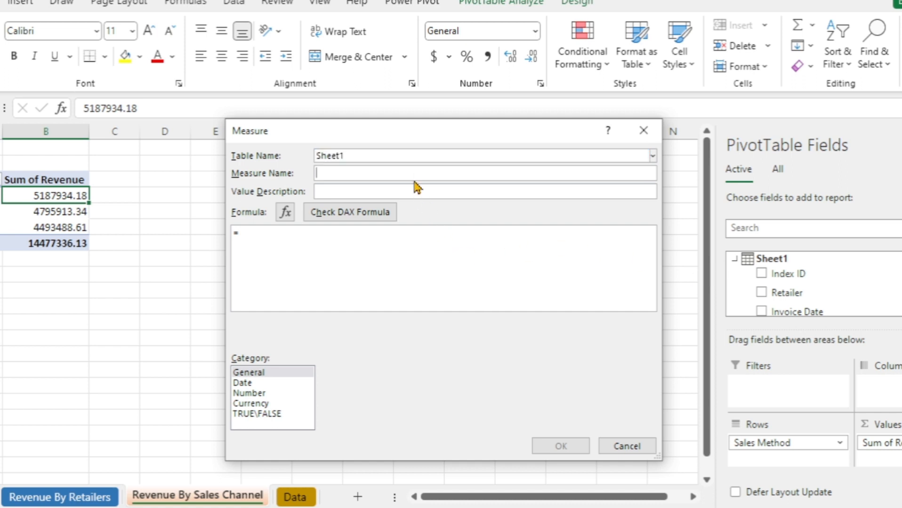
type("remove filter from salemethod")
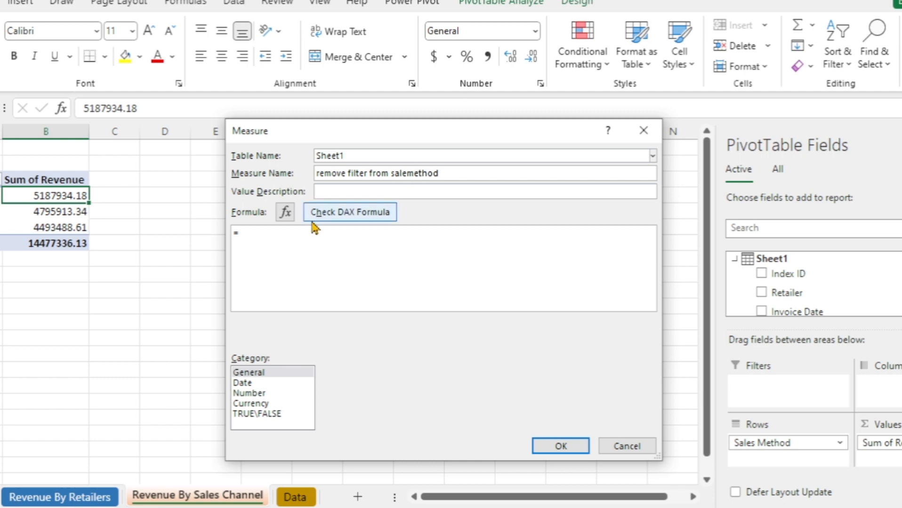
- Start the measure's DAX formula with CALCULATE, using [Sum of Revenue] as its expression
left_click(303, 243)
type("c")
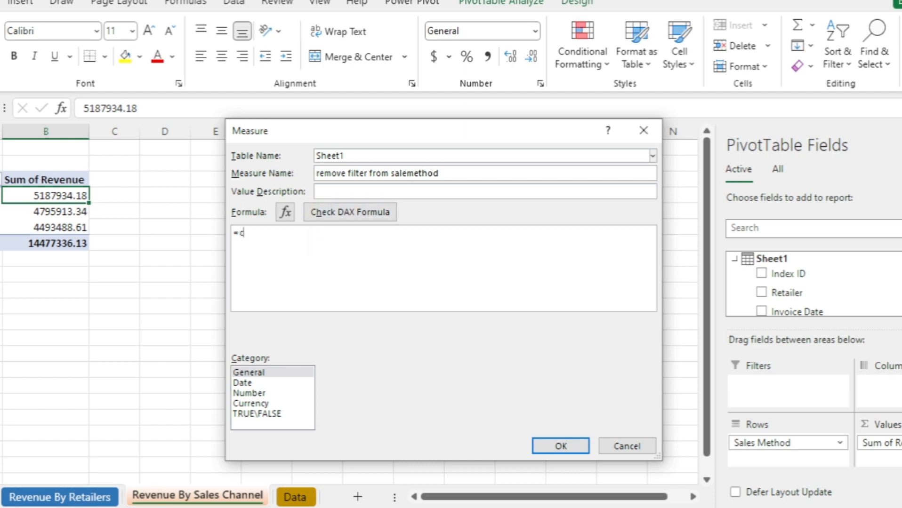
type("a")
double_click(308, 248)
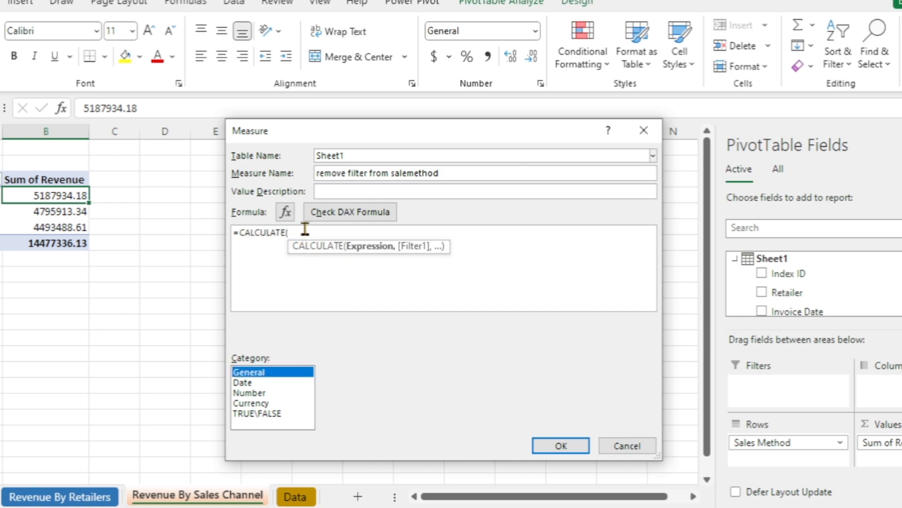
left_click(305, 229)
type("sum")
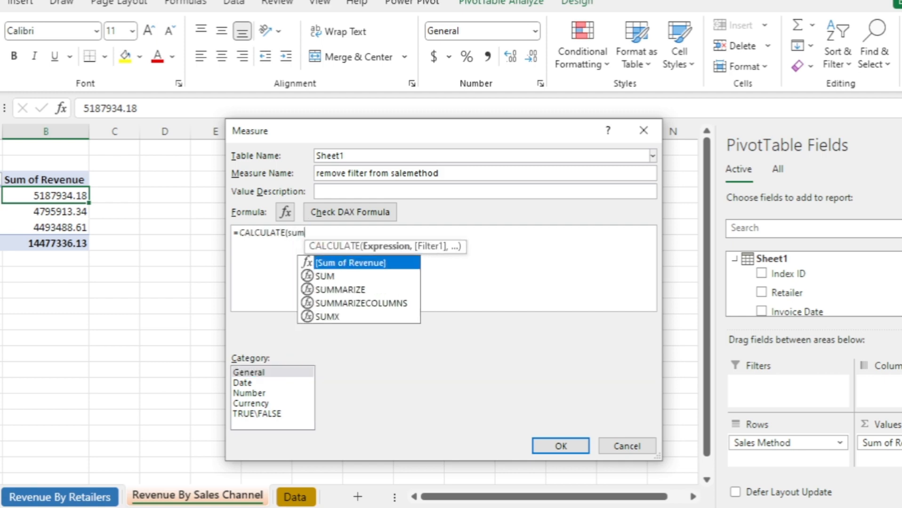
key("Tab")
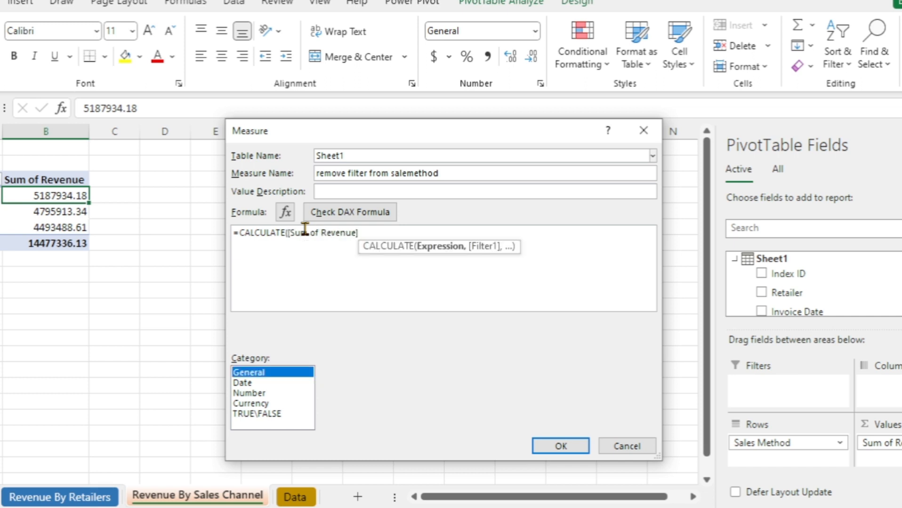
left_click(371, 235)
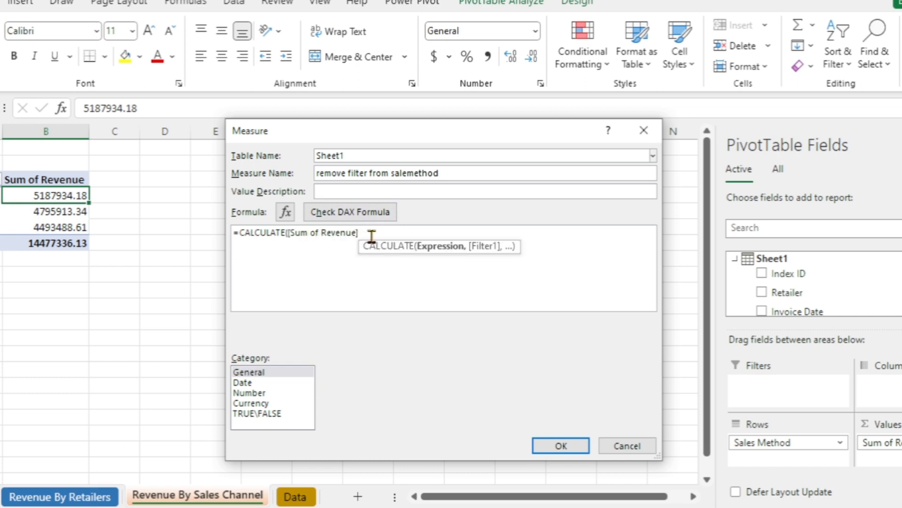
- Complete the CALCULATE formula with the filter argument ALL(Sheet1[Sales Method]) and its closing parentheses
type(",ALL(")
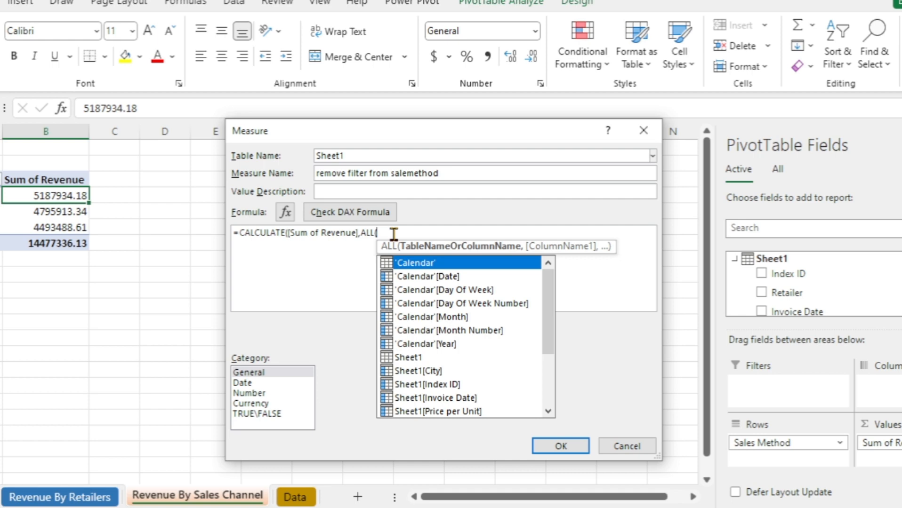
key("Down")
key("Down")
key("Down")
key("Down")
key("Down")
key("Down")
key("Down")
key("Down")
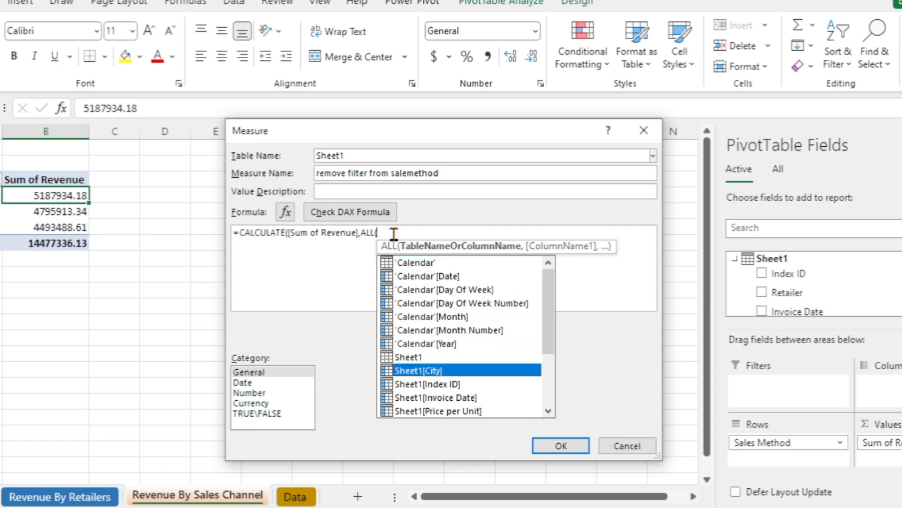
key("Down")
key("Down")
key("Down")
key("Down")
key("Down")
key("Down")
key("Down")
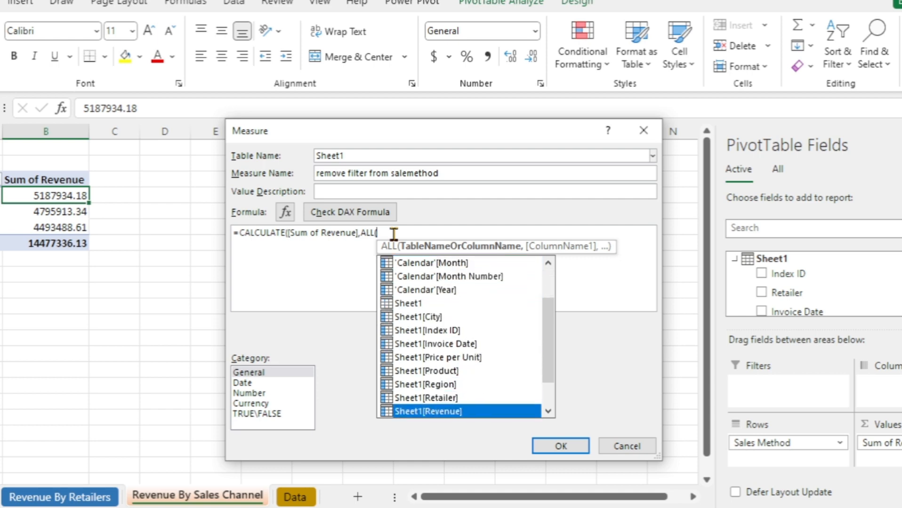
key("Down")
key("Down")
key("Down")
key("Up")
key("Up")
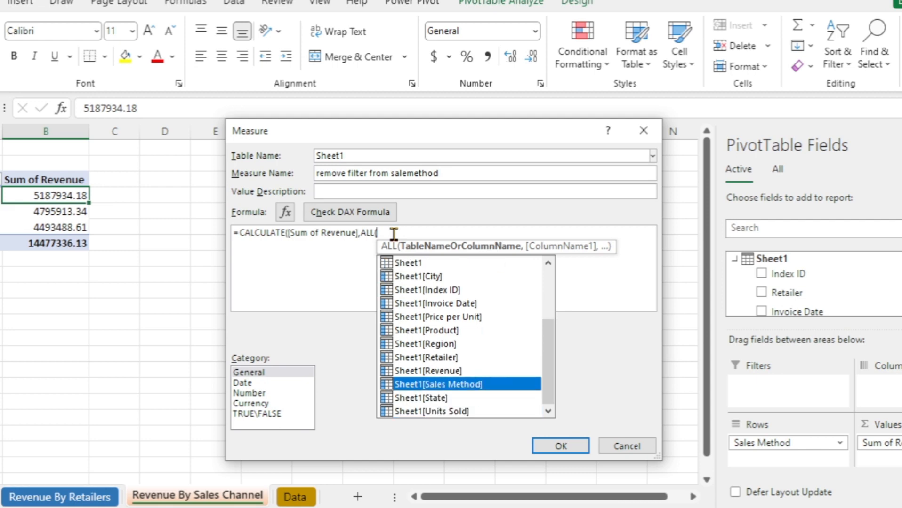
key("Tab")
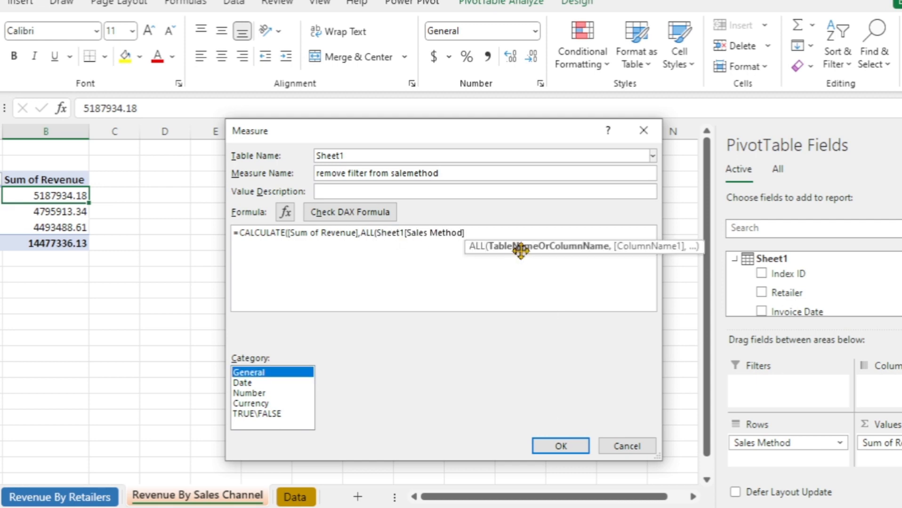
left_click(489, 231)
type(")")
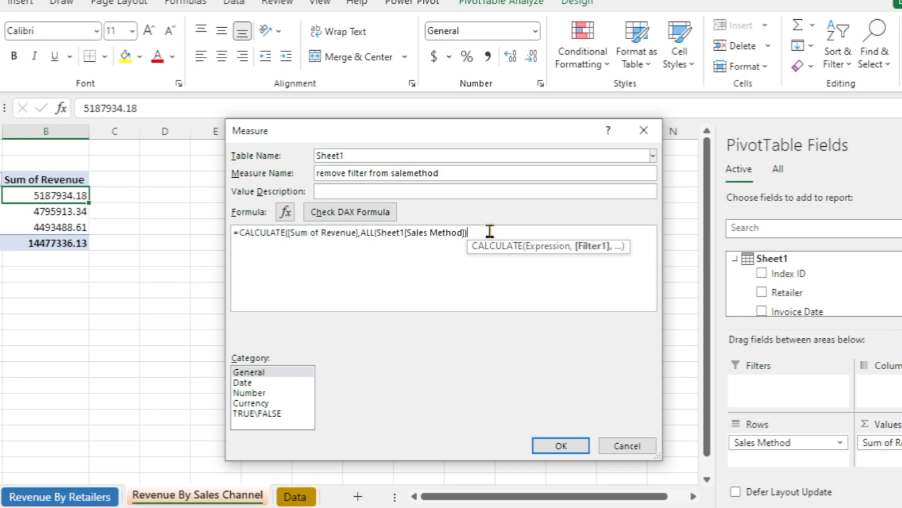
type(")")
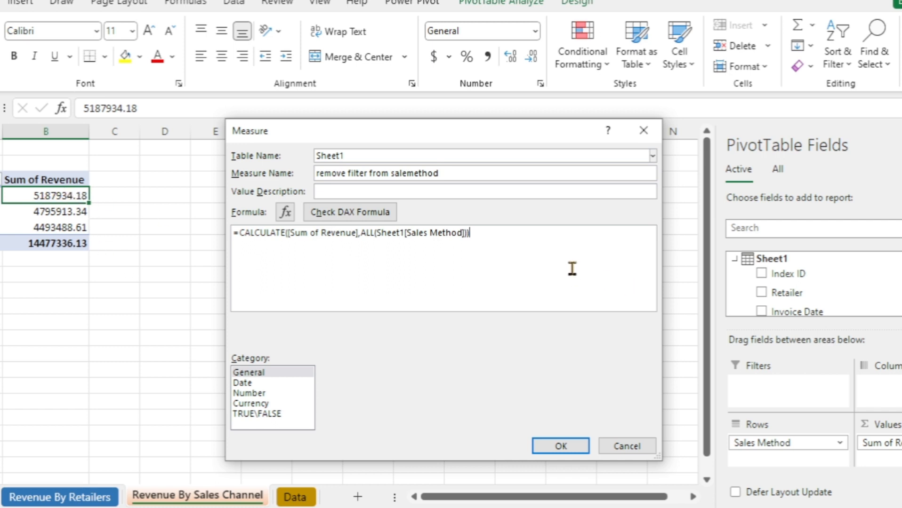
- Format the "remove filter from salemethod" measure as a Decimal Number with 0 decimal places and save it
left_click(249, 393)
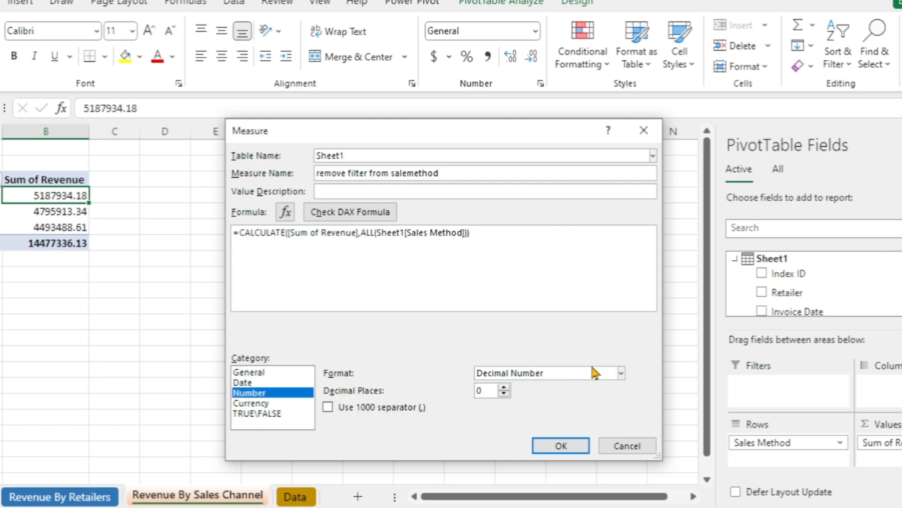
left_click(621, 373)
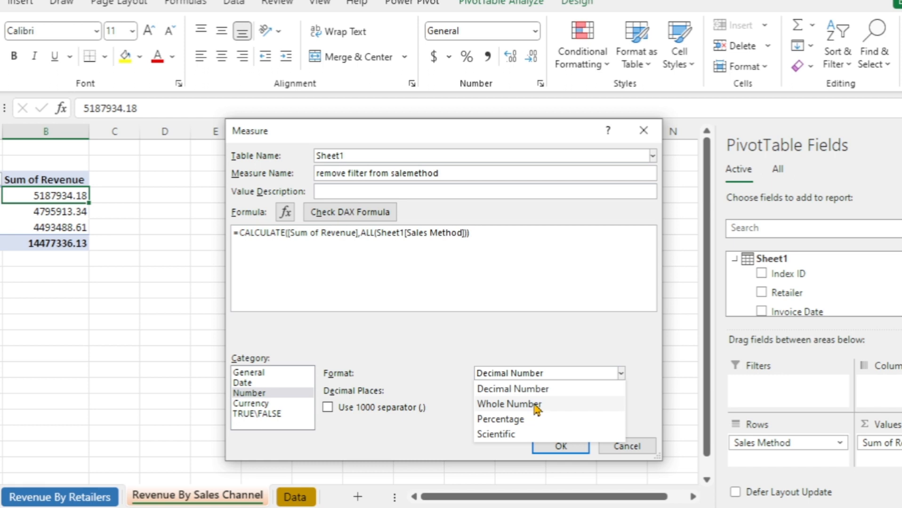
left_click(583, 337)
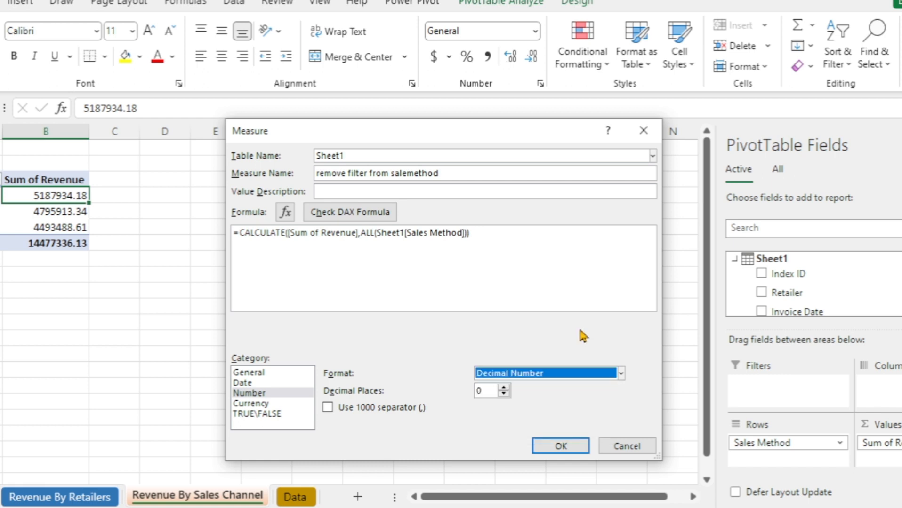
left_click(577, 446)
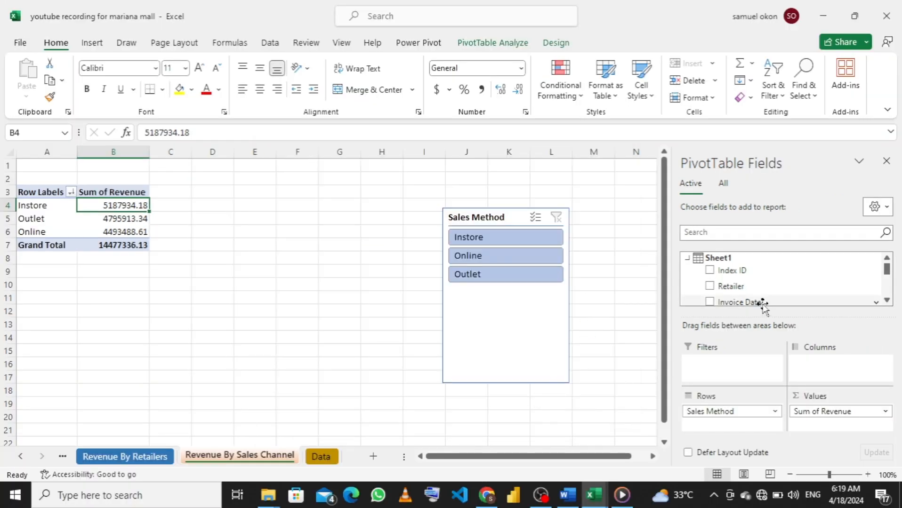
- Add another measure to the Sheet1 table and name it "percentage of sales method"
right_click(690, 261)
left_click(663, 269)
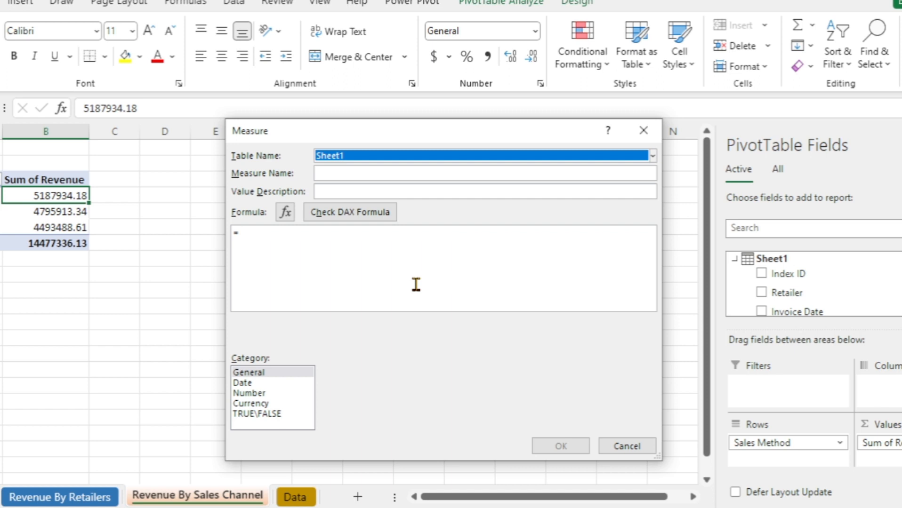
left_click(377, 247)
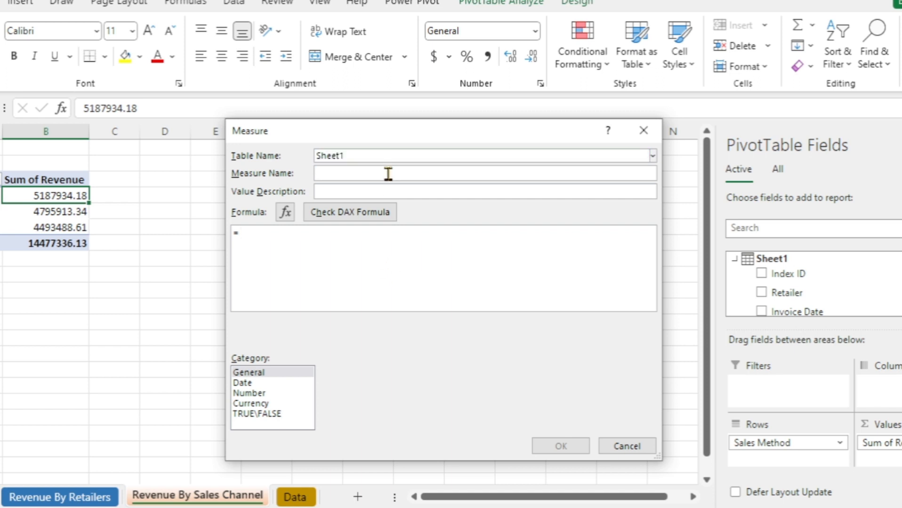
type("percentage of sales method")
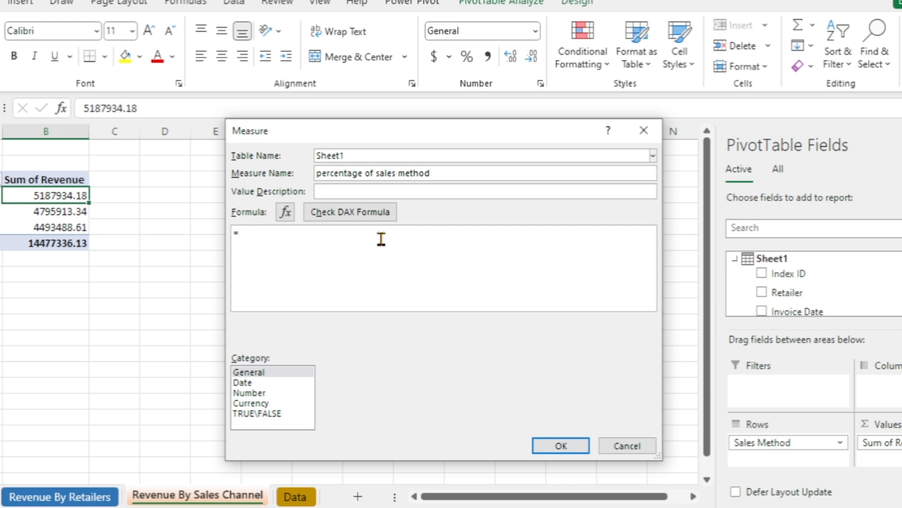
- Enter the measure's DAX formula as =[Sum of Revenue]/[remove filter from salemethod]
type("sum")
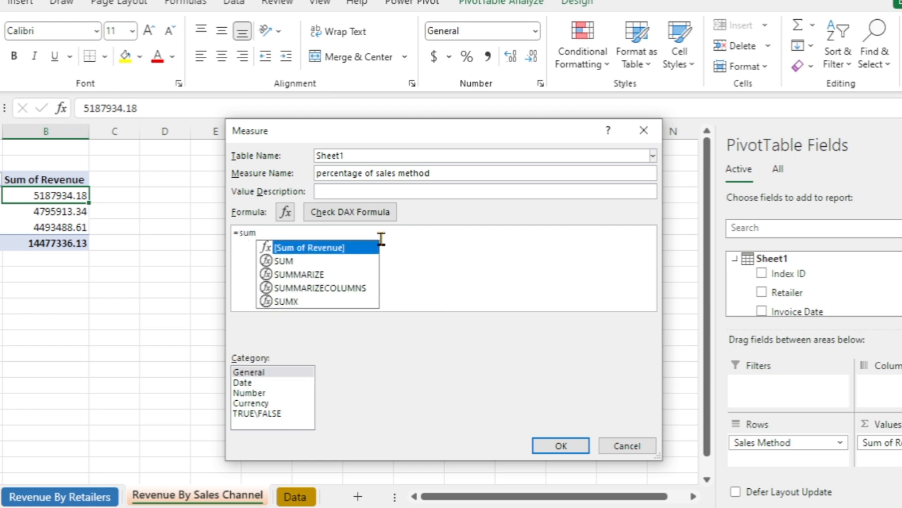
key("Tab")
key("Tab")
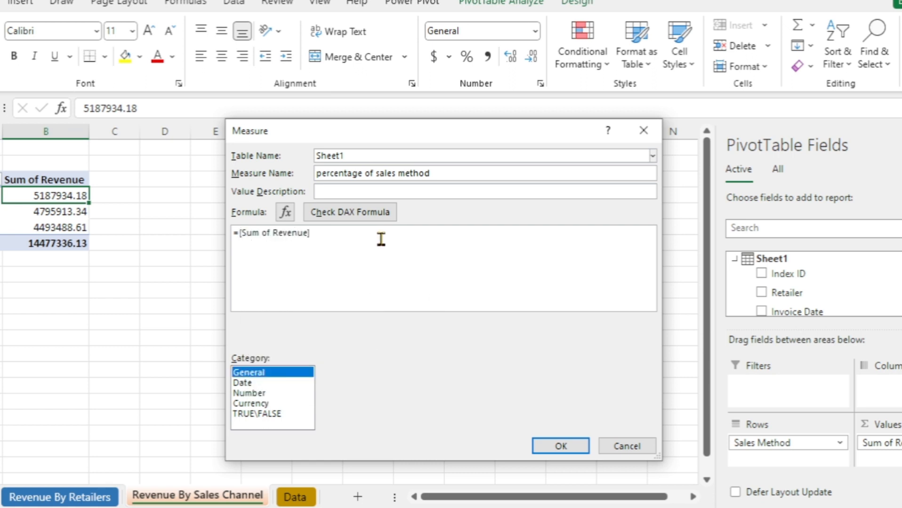
left_click(396, 235)
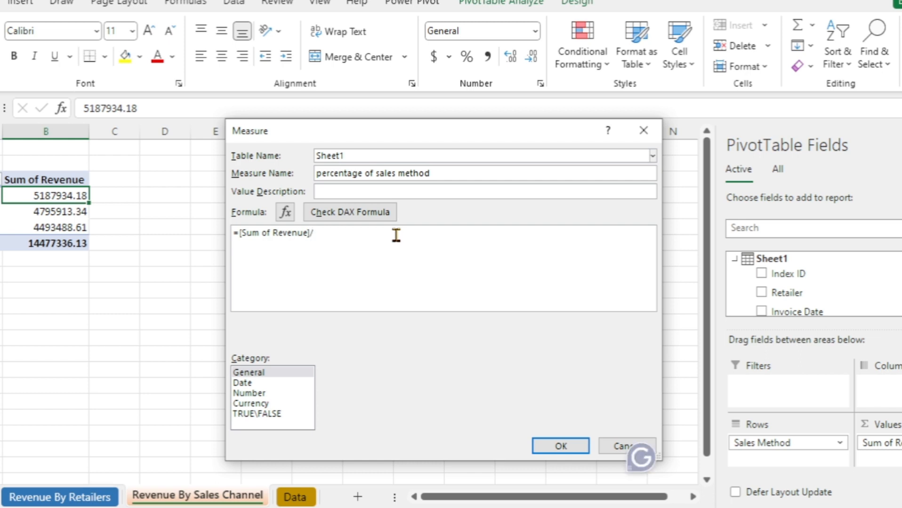
type("/r")
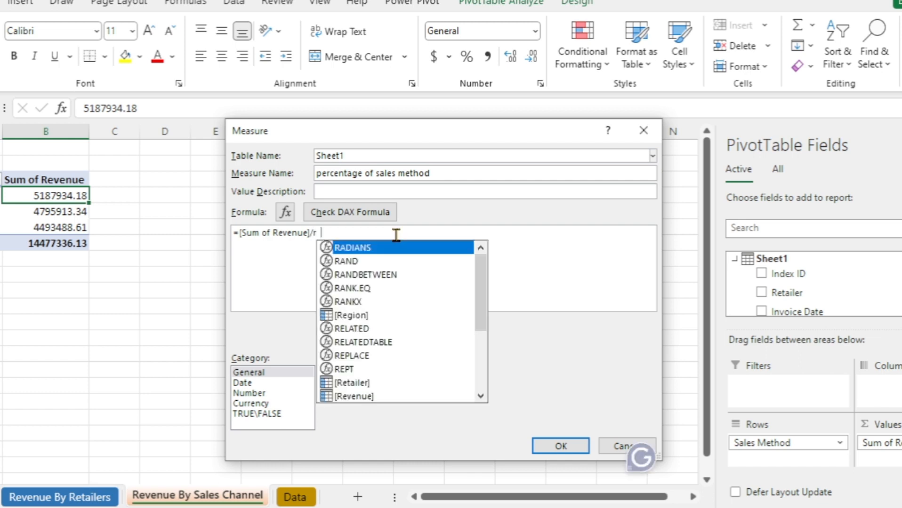
type("em")
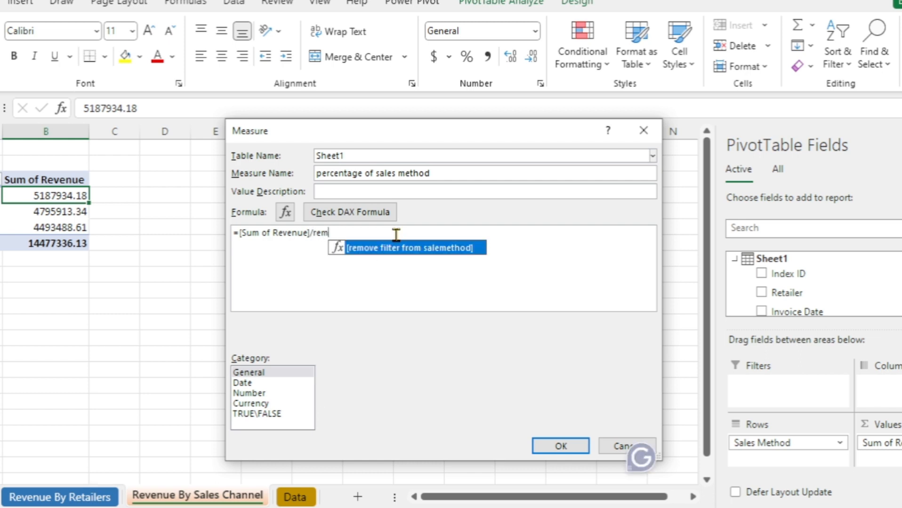
key("Tab")
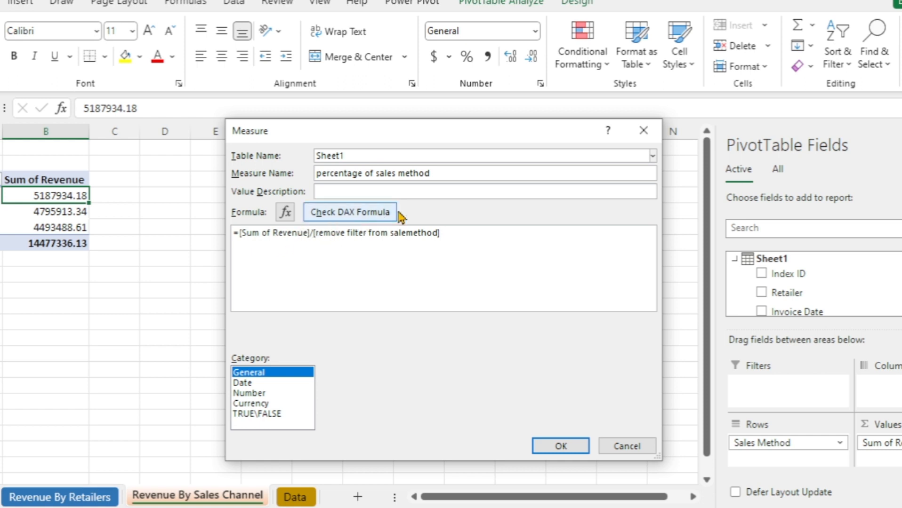
- Format the "percentage of sales method" measure as a Percentage number with 0 decimal places and save it
left_click(244, 393)
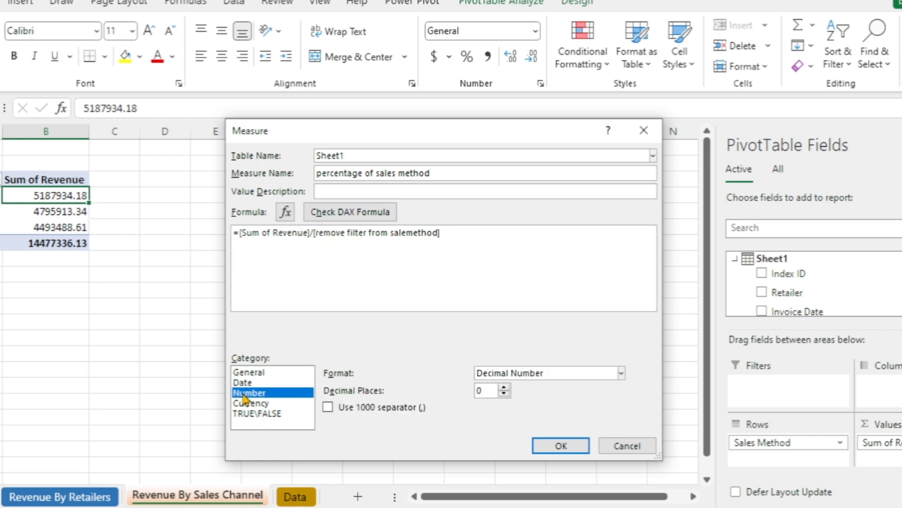
left_click(620, 374)
left_click(513, 419)
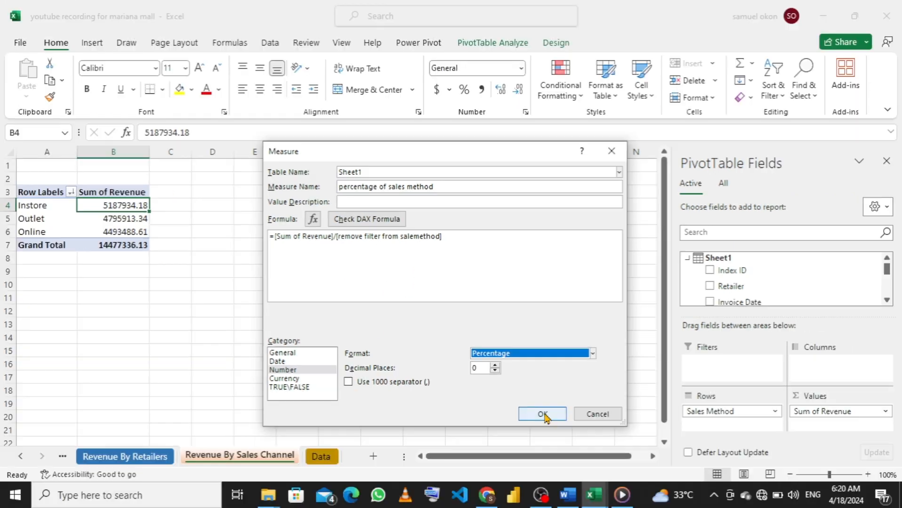
left_click(561, 446)
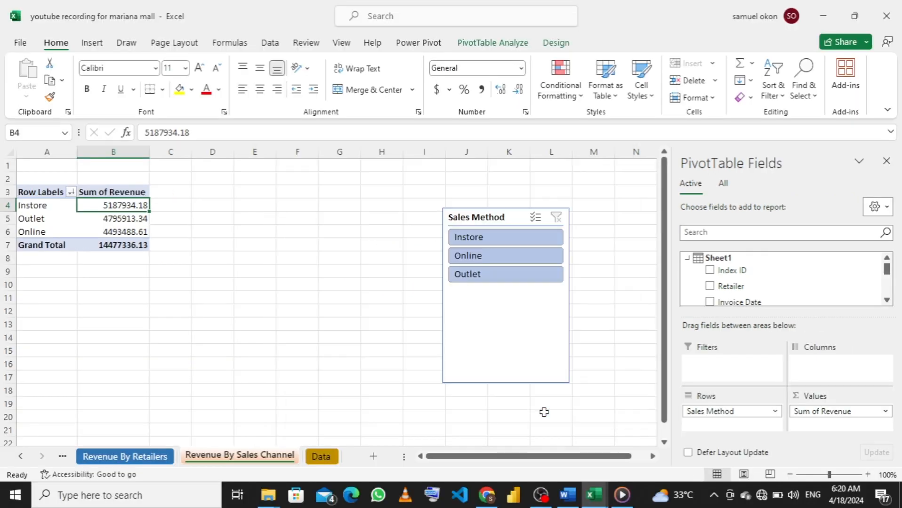
- Add the "percentage of sales method" measure to the PivotTable's values, below Sum of Revenue
scroll(743, 289, "down", 5)
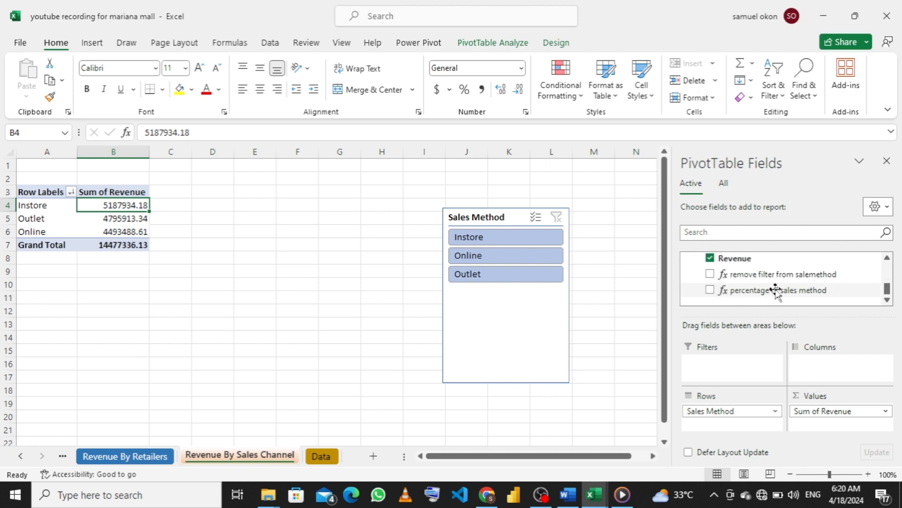
left_click_drag(775, 291, 832, 427)
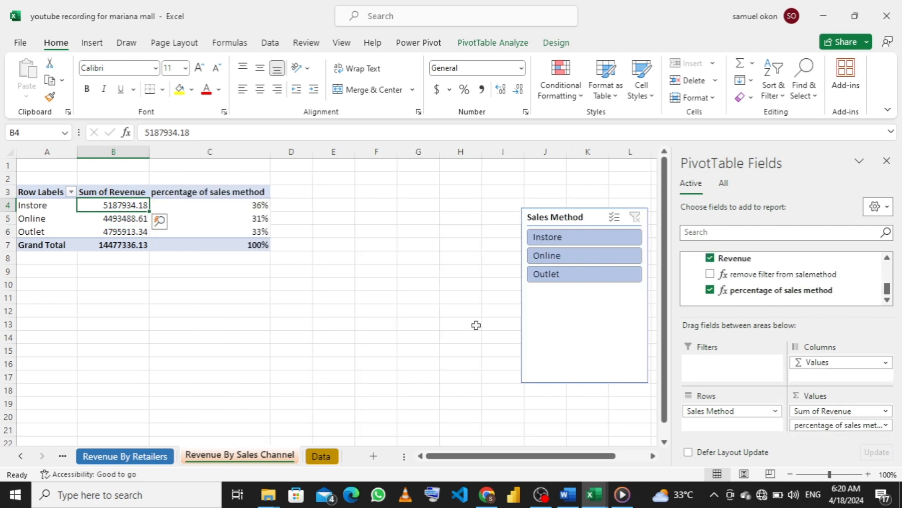
- Check the percentage measure by filtering the Sales Method slicer to Instore, Online and Outlet in turn, and clear the filter
left_click(559, 240)
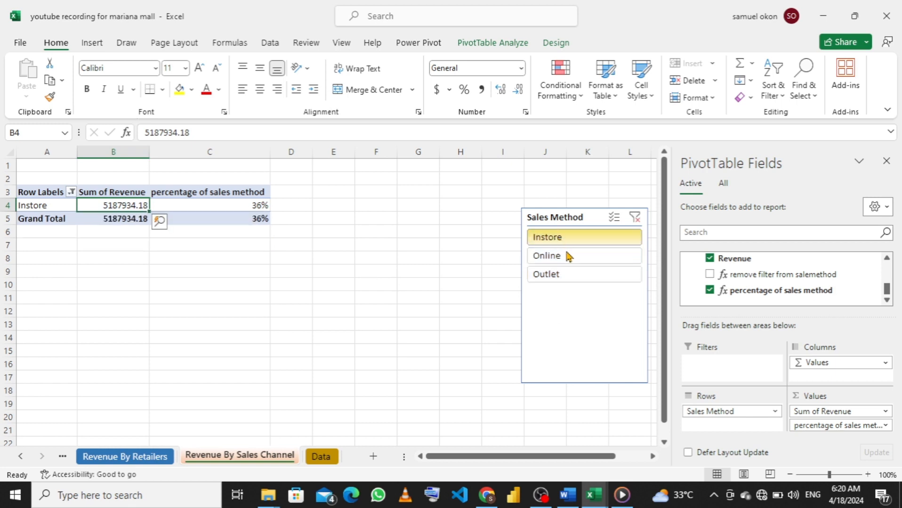
left_click(568, 255)
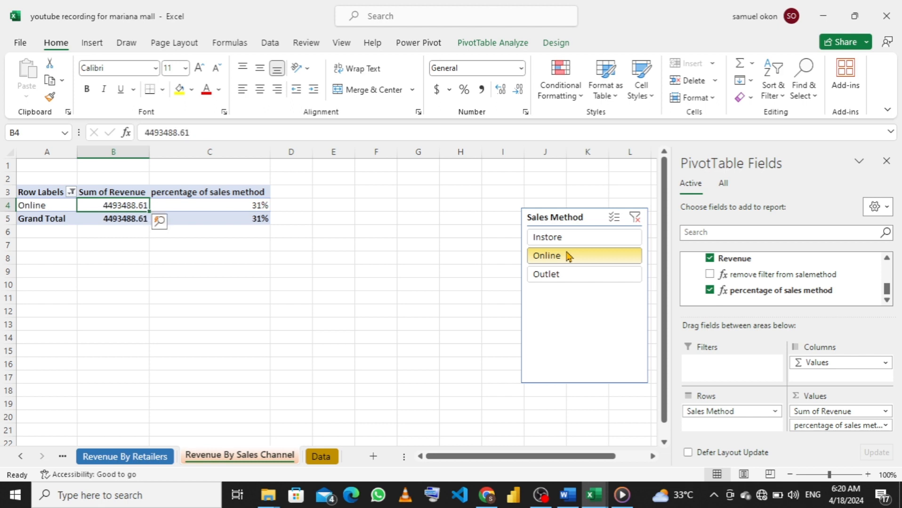
left_click(570, 275)
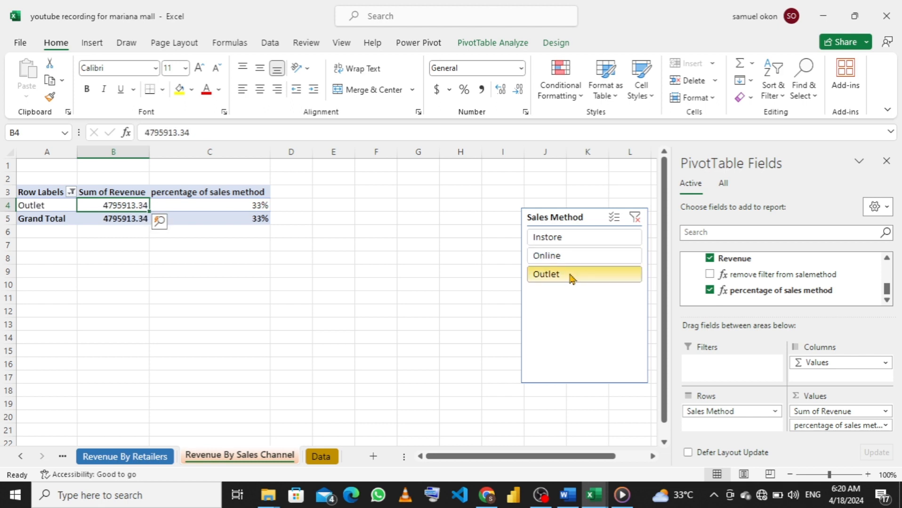
left_click(636, 219)
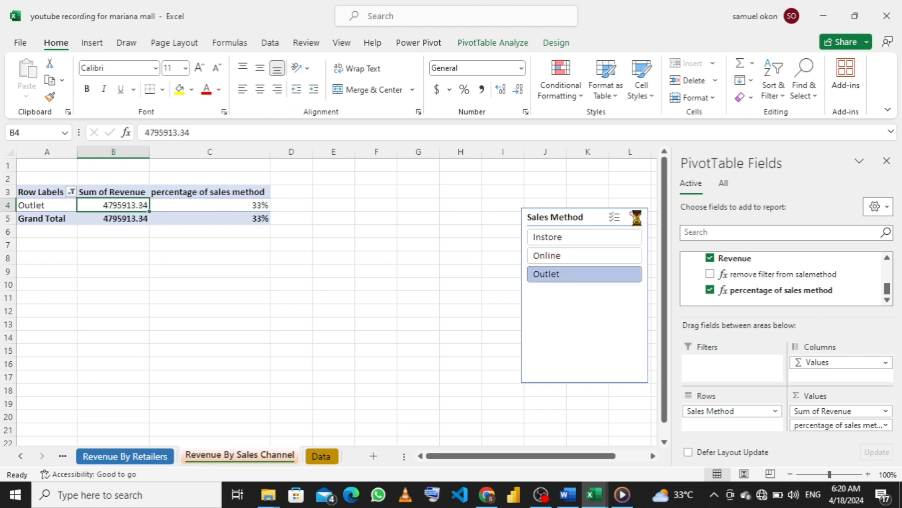
- Show the PivotTable's Sum of Revenue values as % of Column Total
right_click(117, 205)
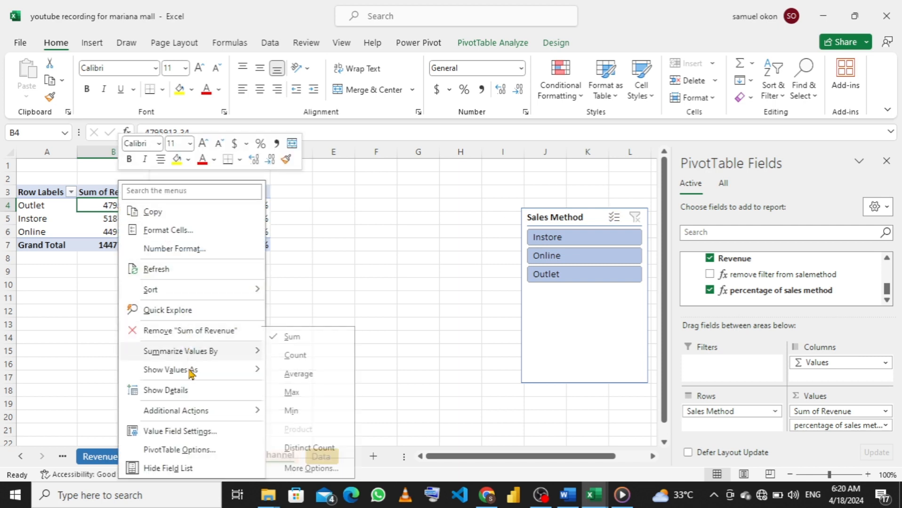
mouse_move(200, 370)
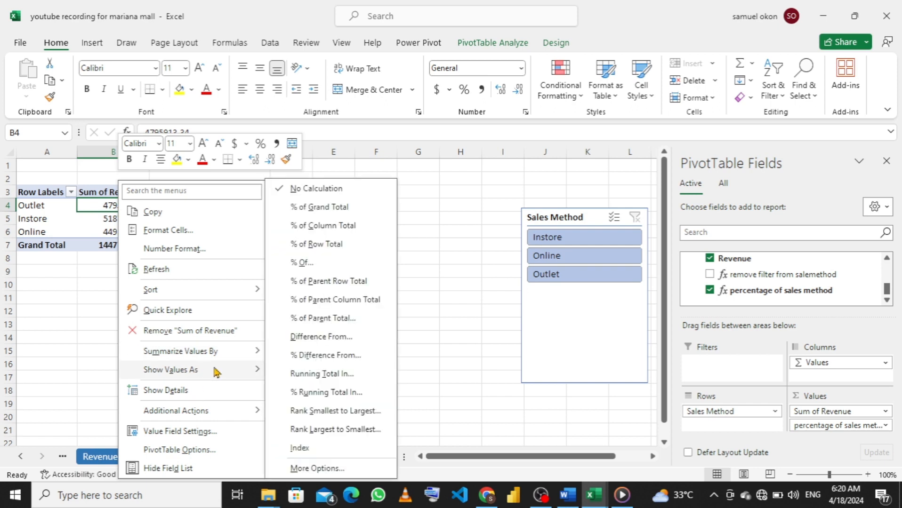
left_click(337, 227)
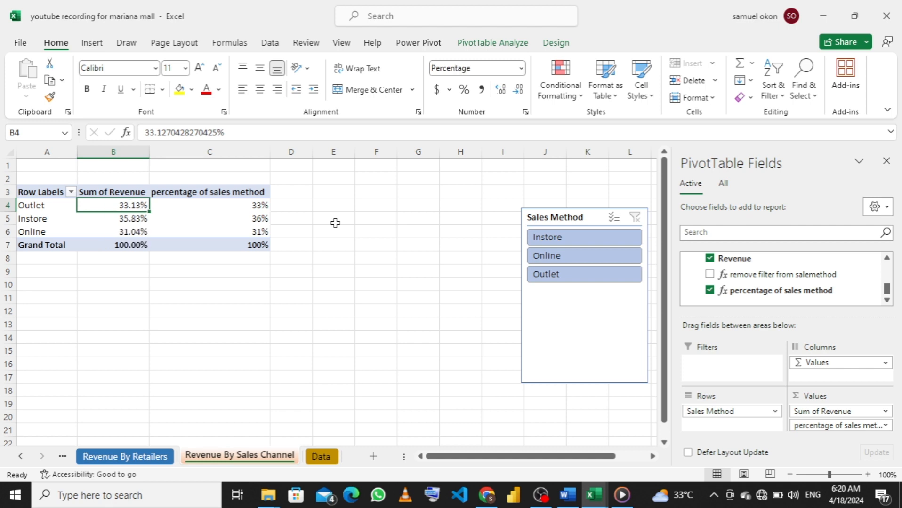
- Compare both percentage columns by filtering the Sales Method slicer to Instore, Online and Outlet in turn, and clear the filter
left_click(578, 243)
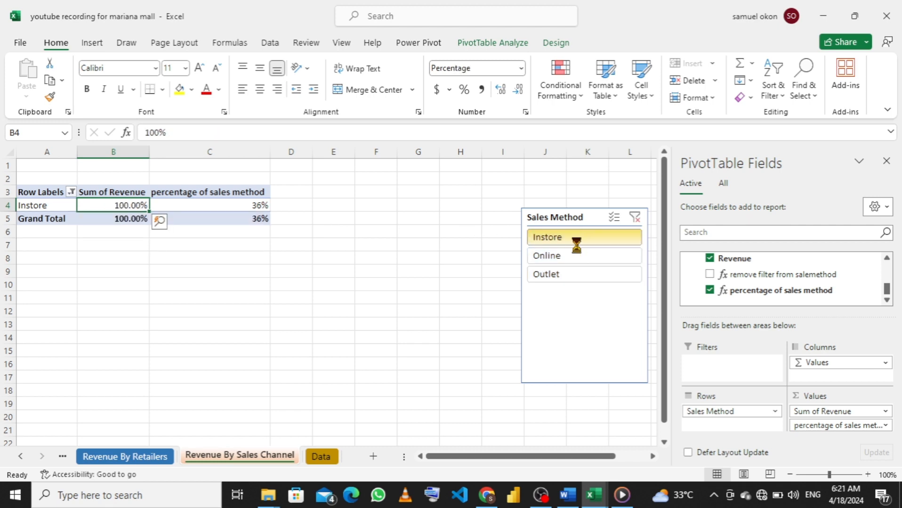
left_click(579, 260)
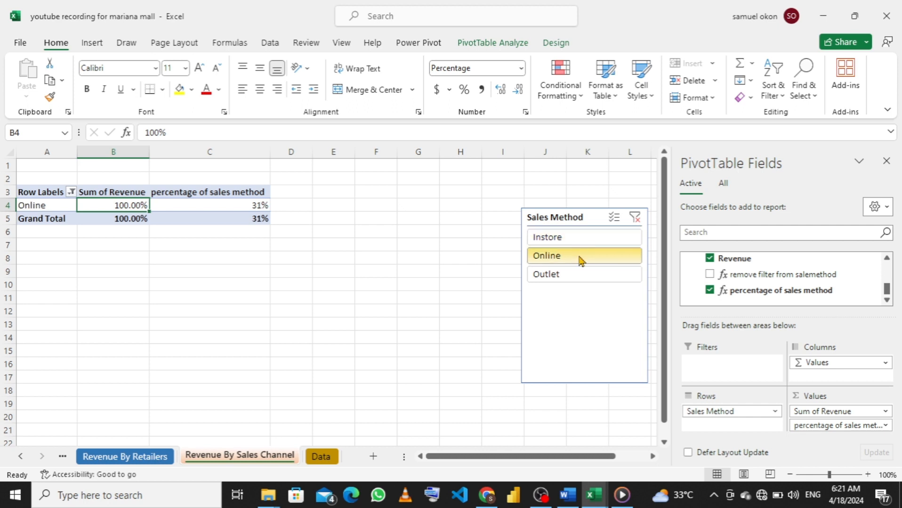
left_click(581, 278)
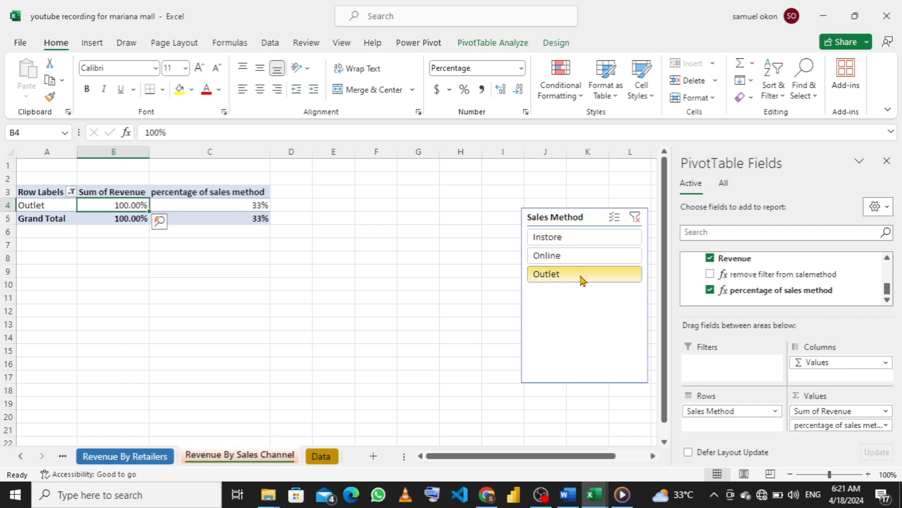
left_click(635, 218)
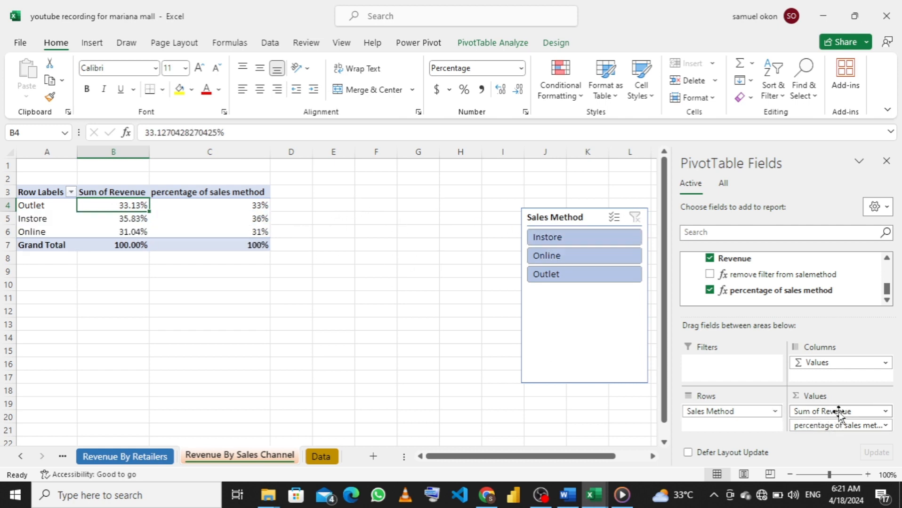
- Remove Sum of Revenue from the PivotTable and sort the sales methods by percentage from largest to smallest
left_click_drag(840, 412, 383, 319)
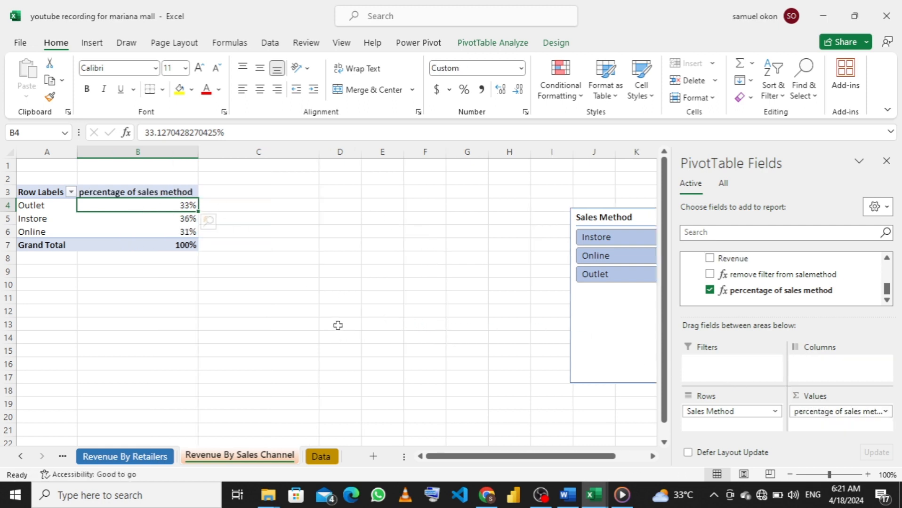
right_click(166, 204)
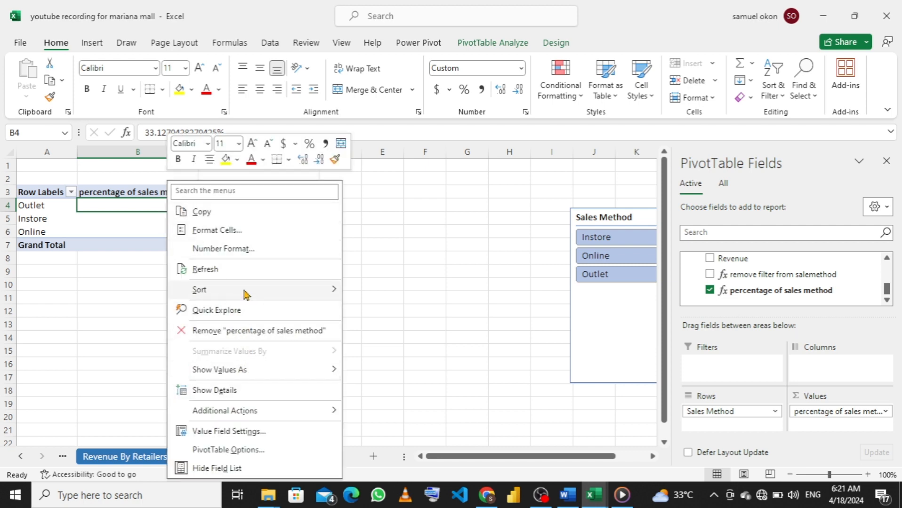
mouse_move(245, 295)
left_click(401, 309)
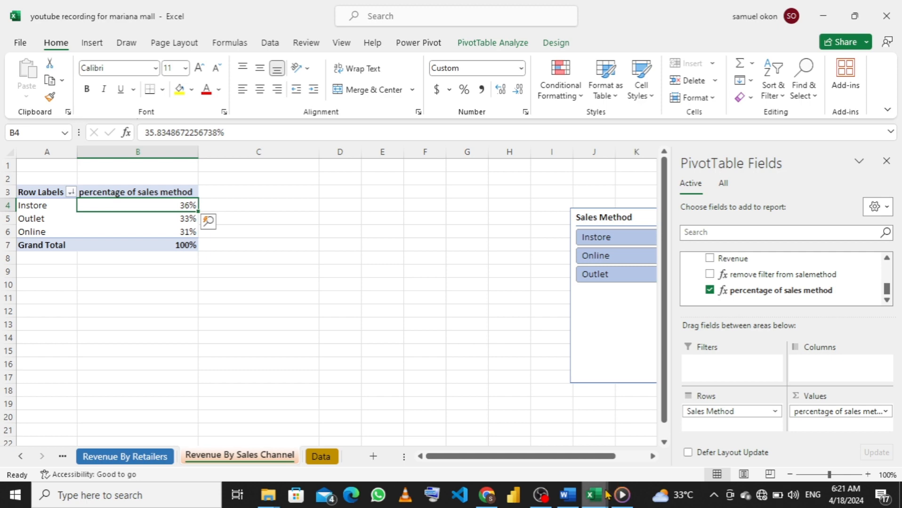
- Review the reference dashboard in the "april 15 class" workbook and return to the Mariana Mall workbook
mouse_move(601, 495)
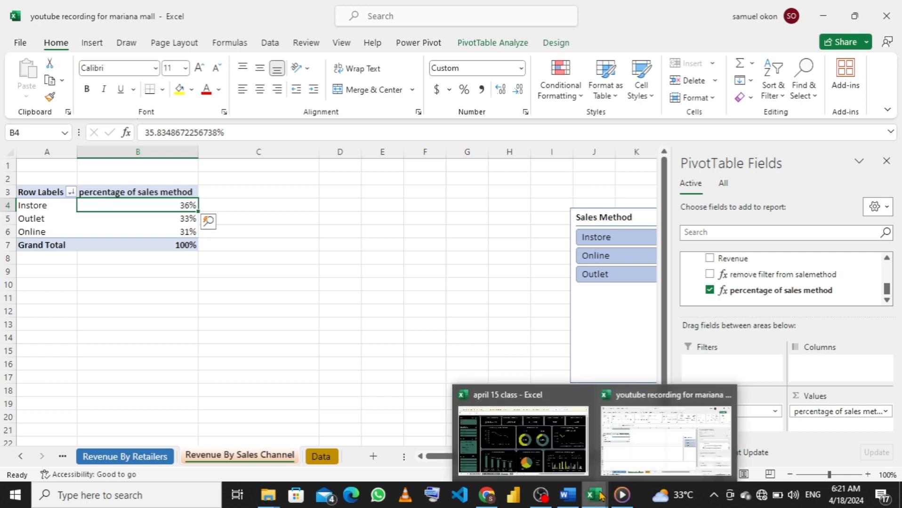
left_click(565, 449)
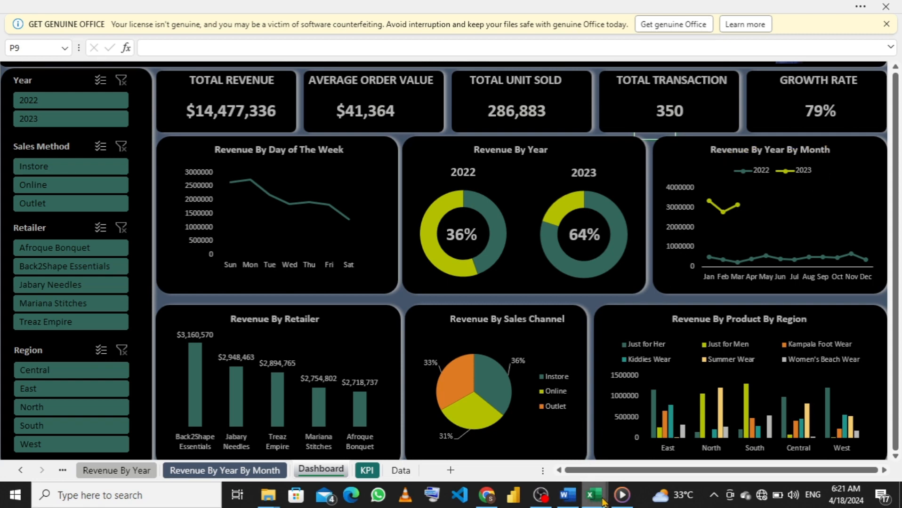
mouse_move(603, 501)
left_click(621, 436)
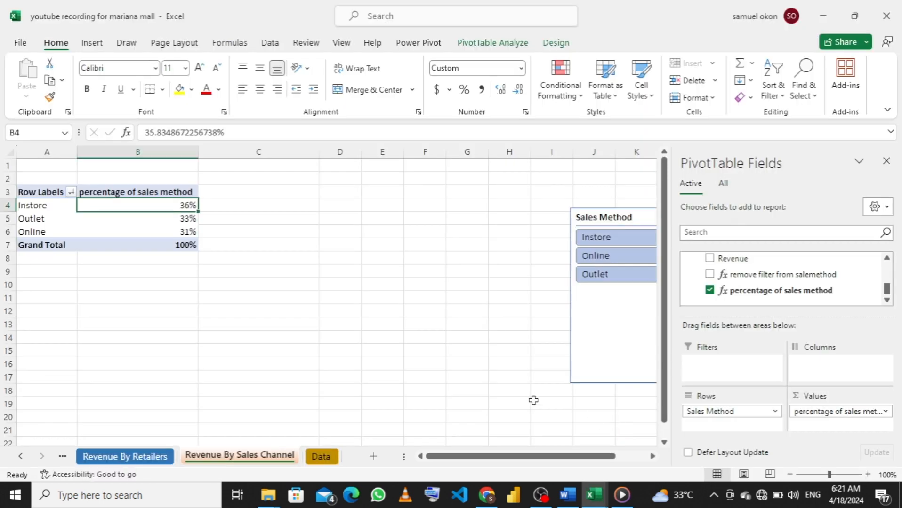
- Insert a PivotTable from the Data sheet's table on a new worksheet, adding the data to the Data Model
left_click(316, 457)
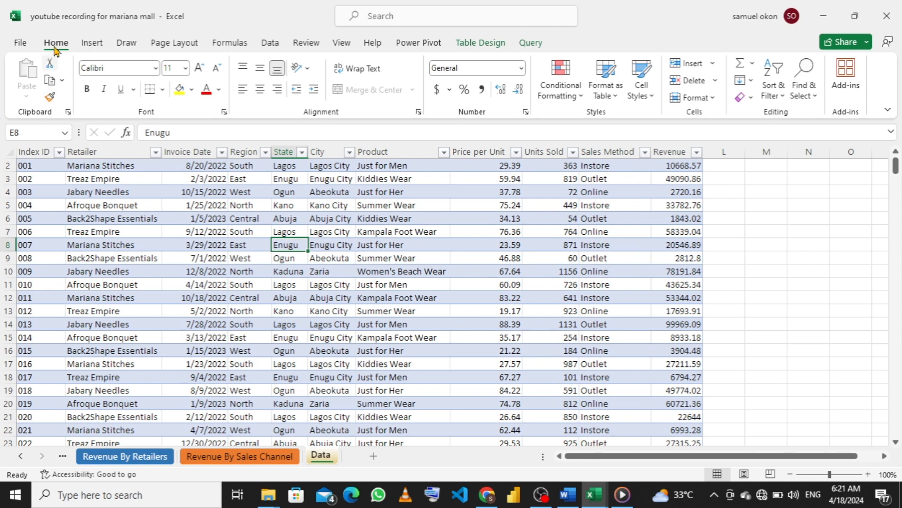
left_click(92, 43)
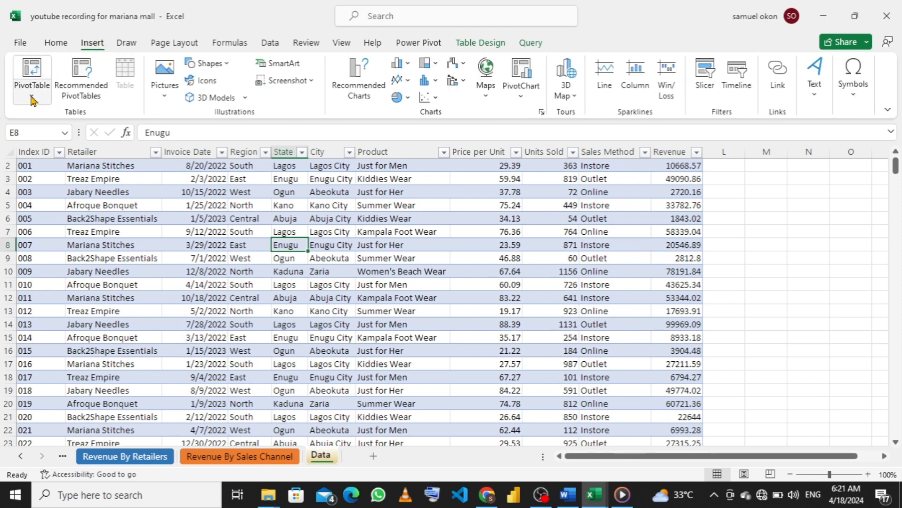
left_click(32, 89)
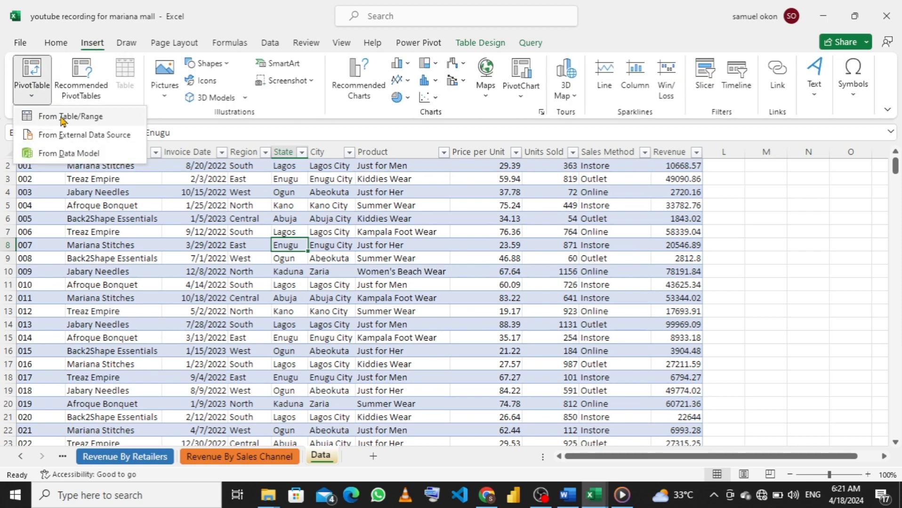
left_click(62, 117)
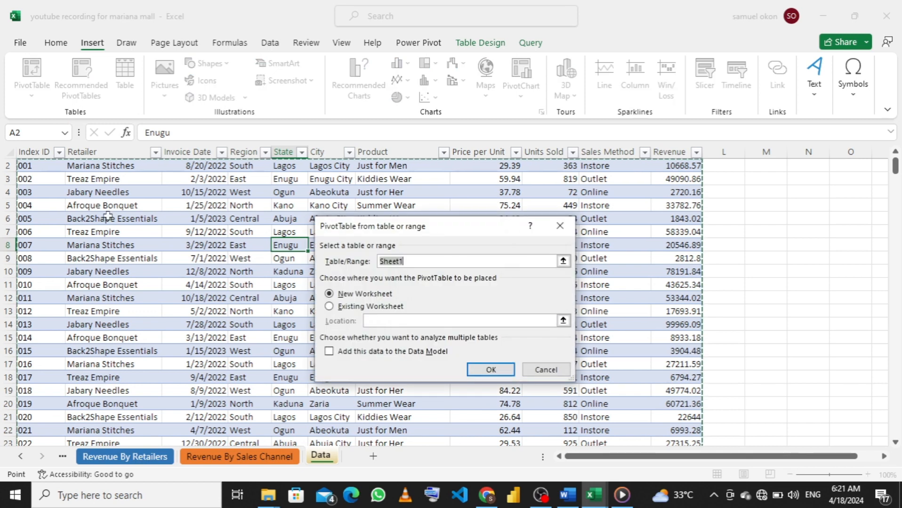
left_click(330, 353)
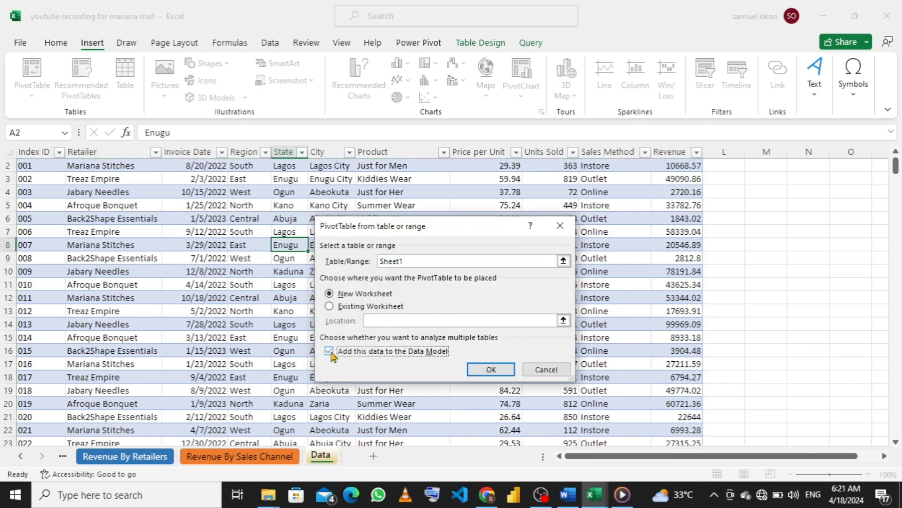
left_click(480, 374)
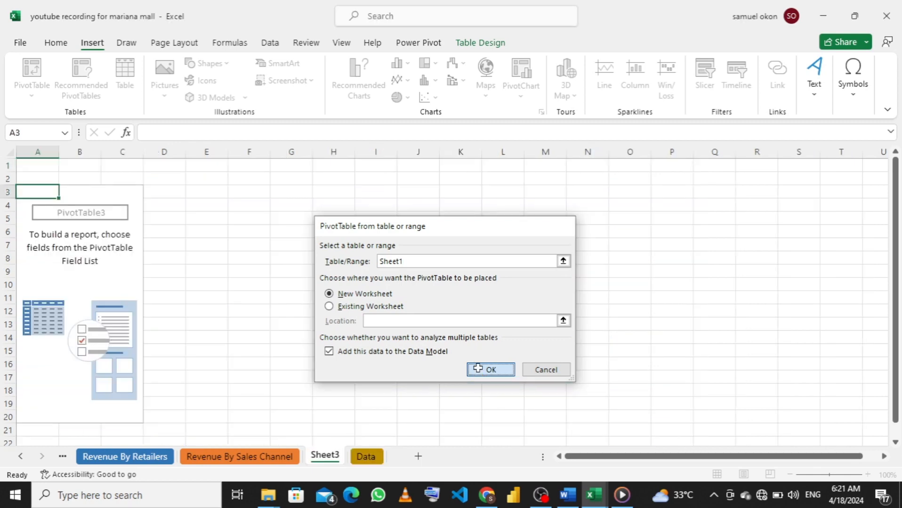
- Rename the new PivotTable worksheet as "Revenue By Year By Month"
double_click(325, 456)
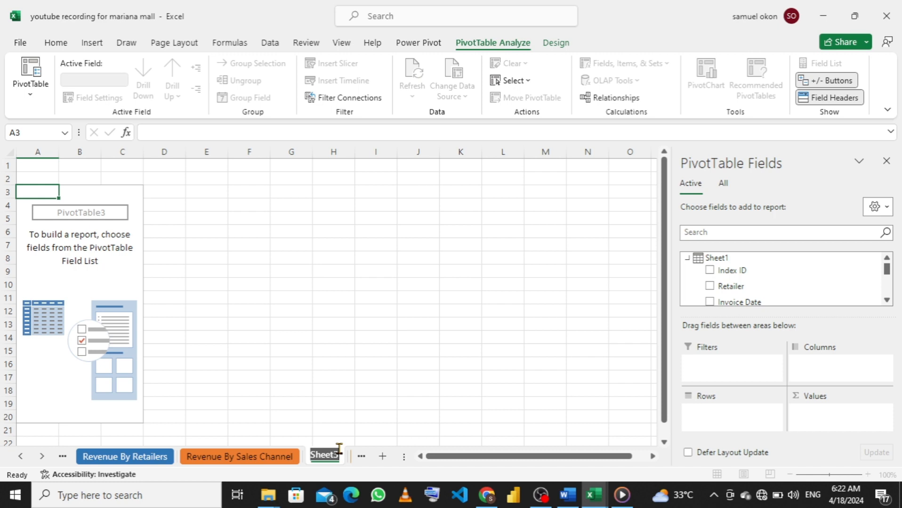
type("Rev")
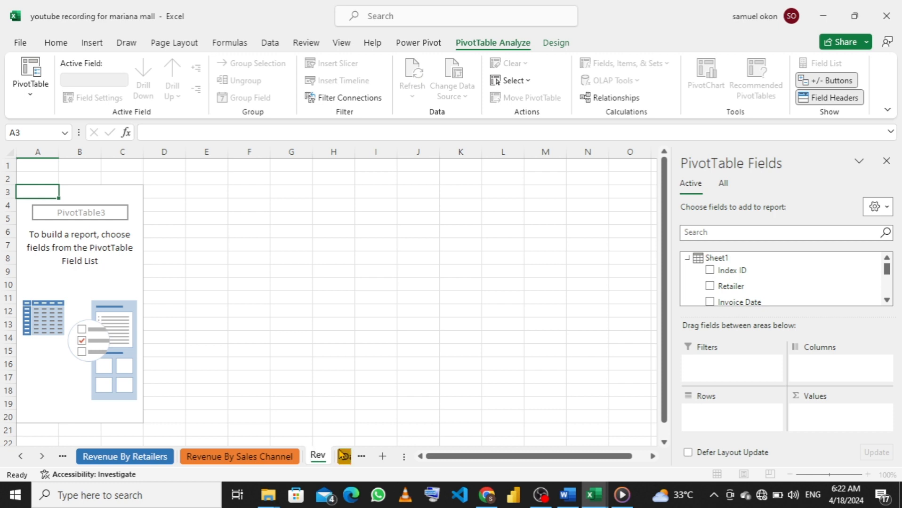
type("enue")
key("Return")
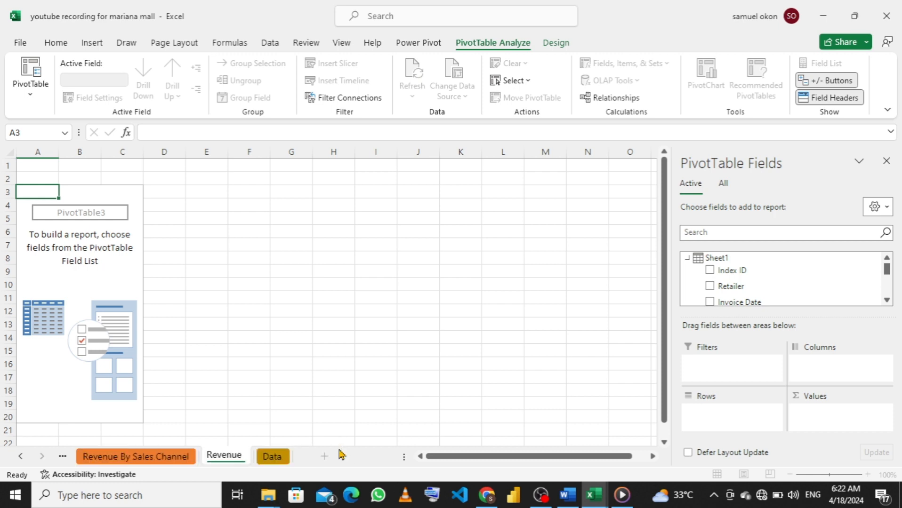
type("By")
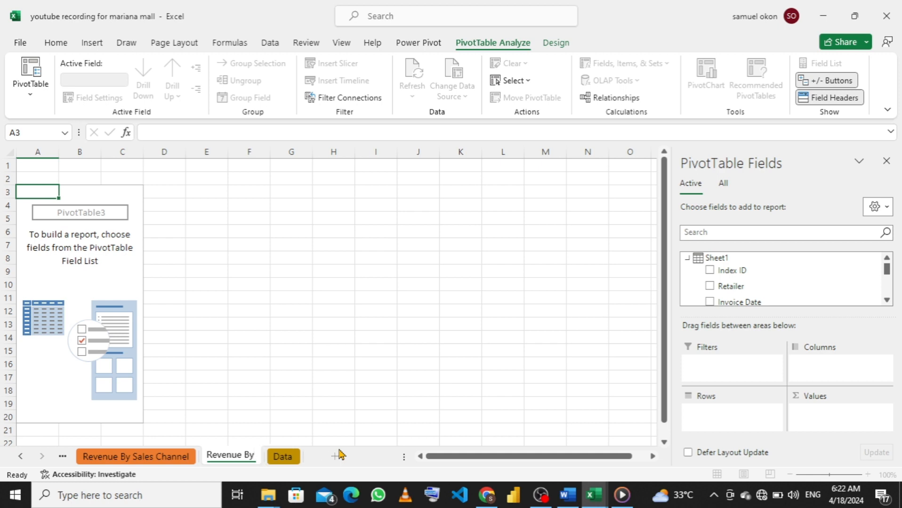
type(" Y")
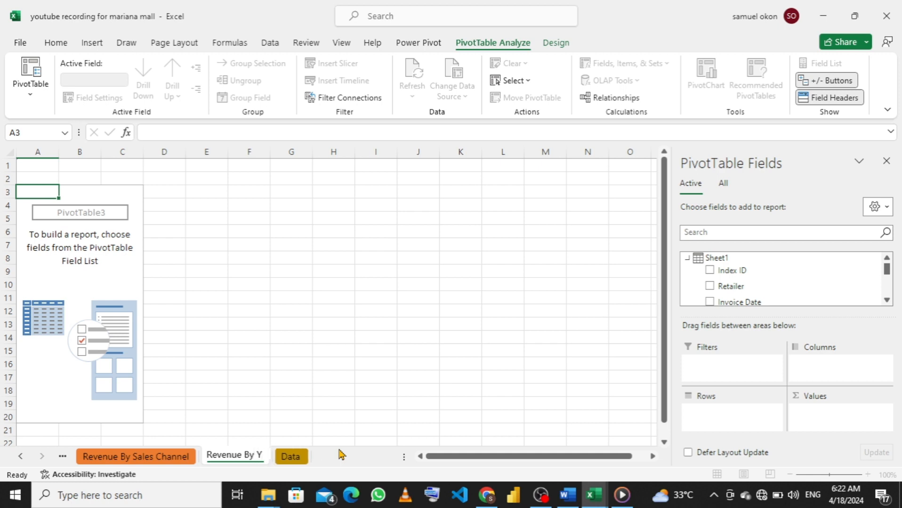
type("ear B")
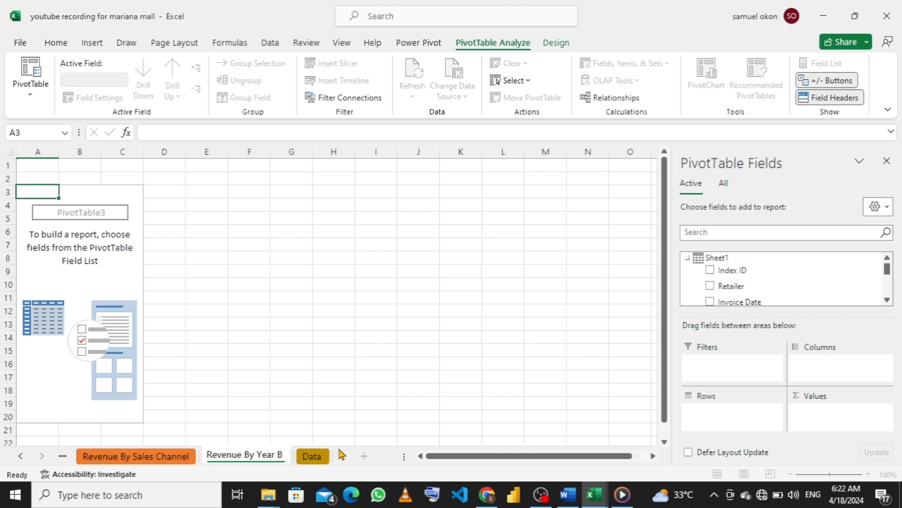
type("y")
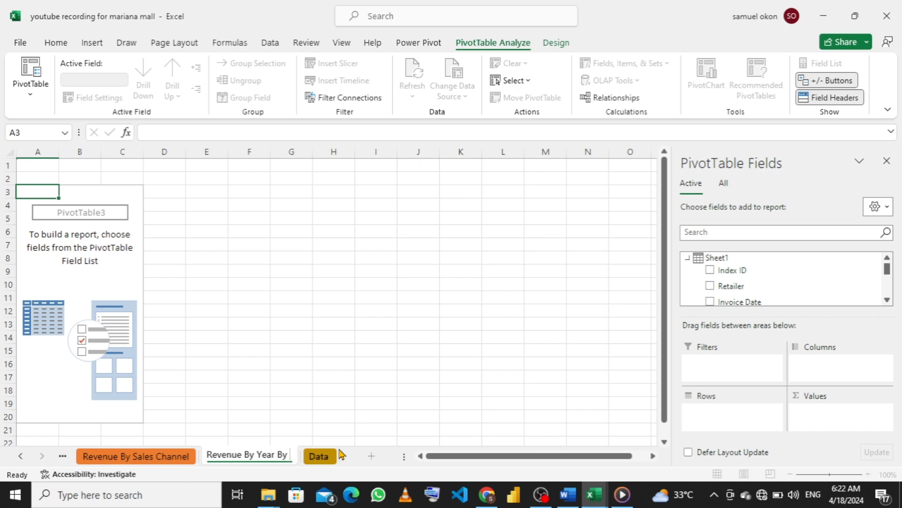
type(" Mothn")
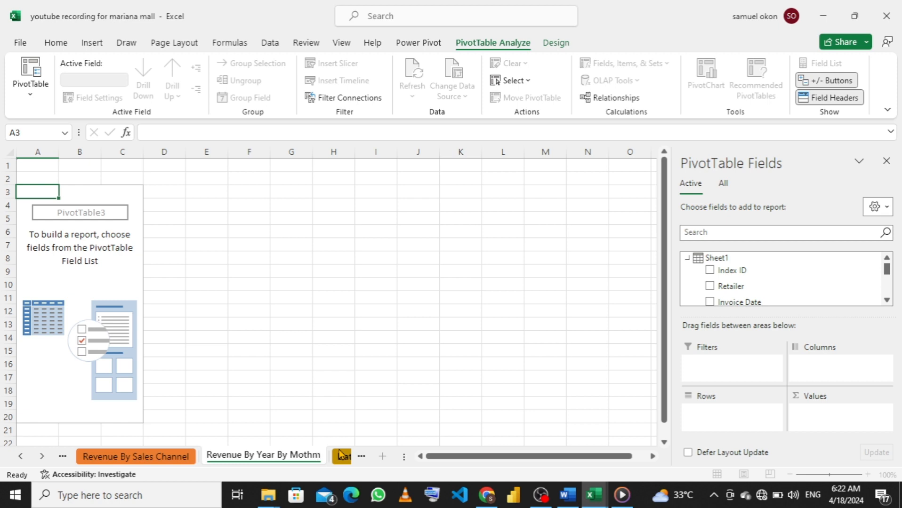
key("BackSpace")
key("BackSpace")
key("BackSpace")
type("n")
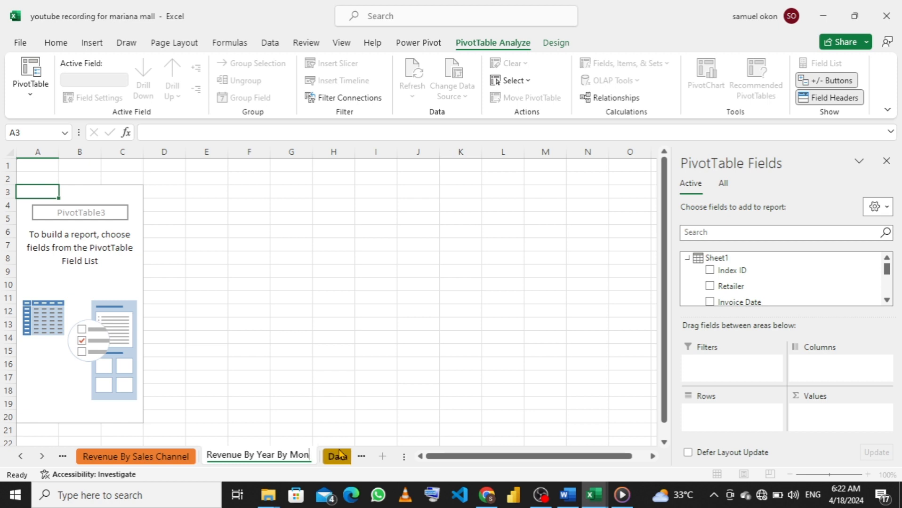
type("th")
key("Return")
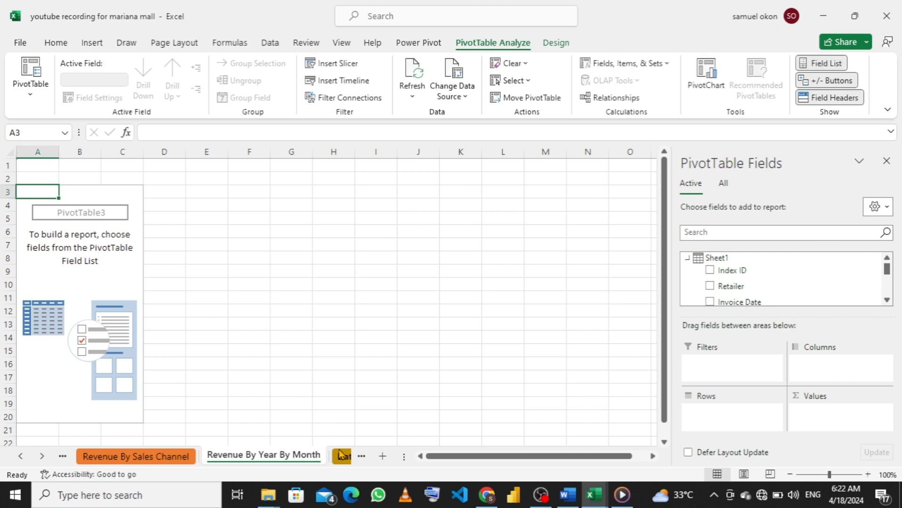
- Colour the "Revenue By Year By Month" sheet tab with a darker gold theme colour
right_click(281, 460)
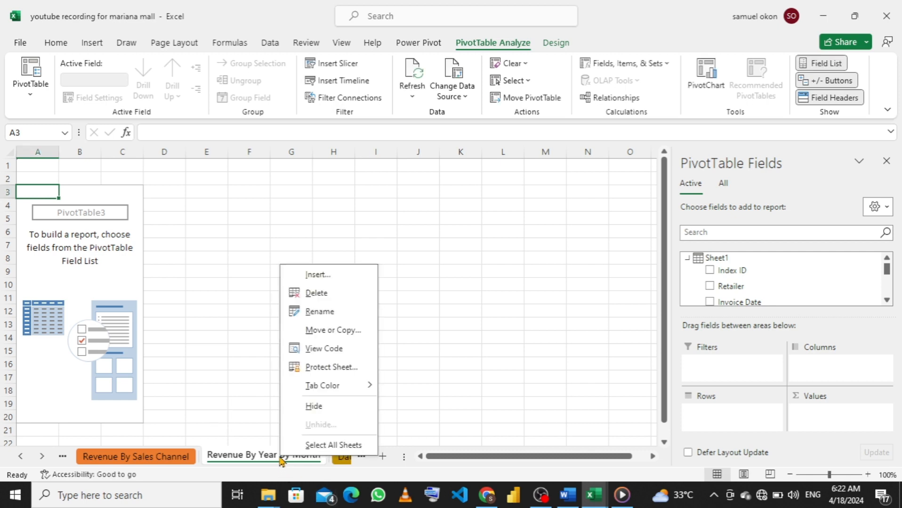
mouse_move(318, 389)
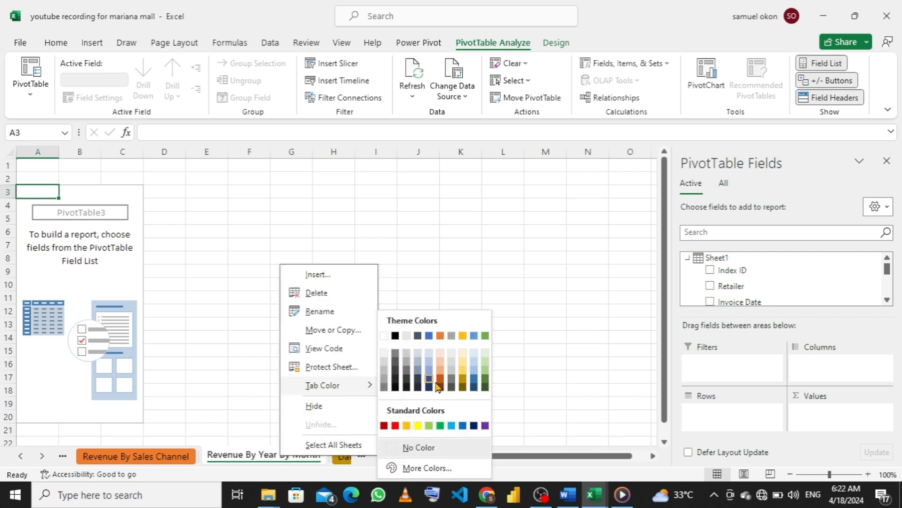
left_click(463, 380)
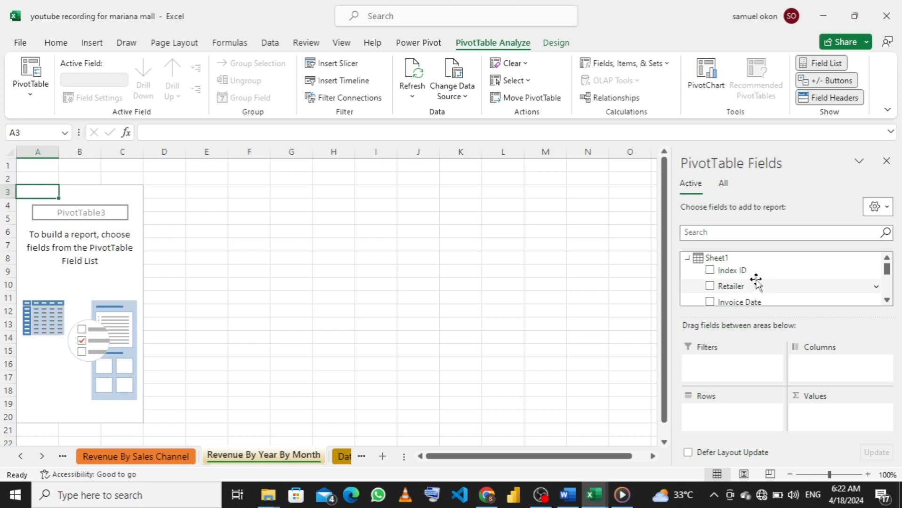
- Add the Revenue field to the new PivotTable's values as a sum
scroll(753, 281, "down", 3)
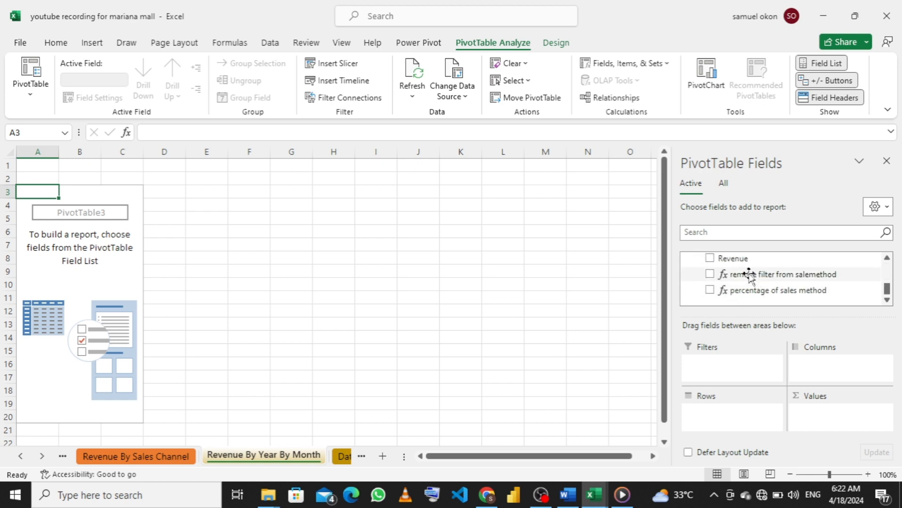
scroll(754, 279, "up", 1)
scroll(754, 279, "down", 1)
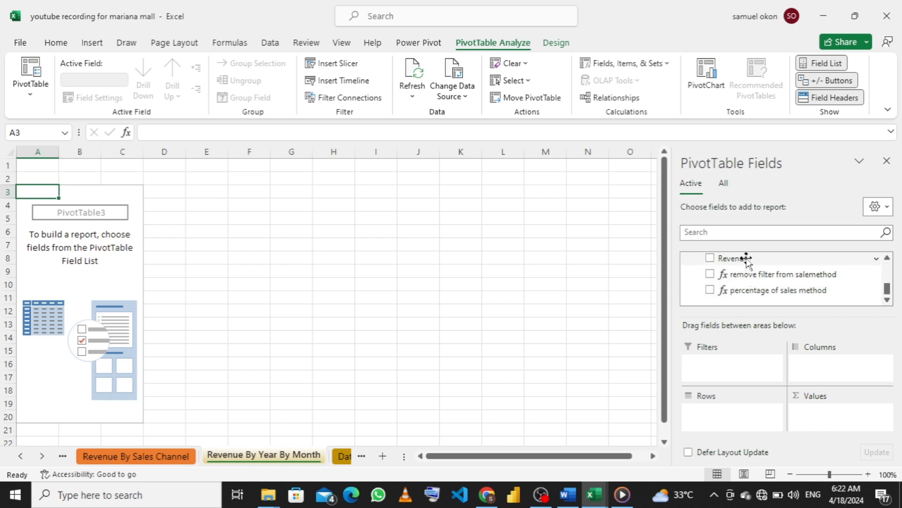
left_click_drag(745, 258, 820, 426)
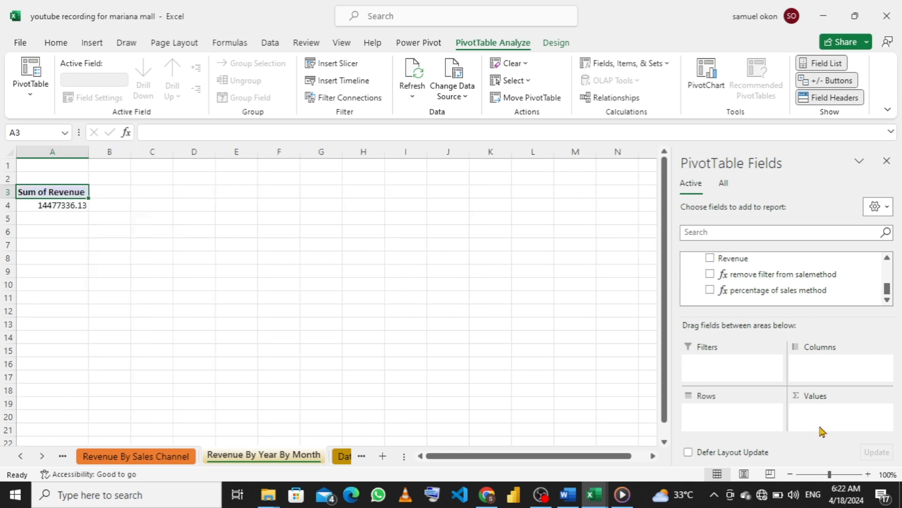
- Add the Calendar table's Year field to the PivotTable's rows and its Month field to the columns
scroll(760, 268, "up", 5)
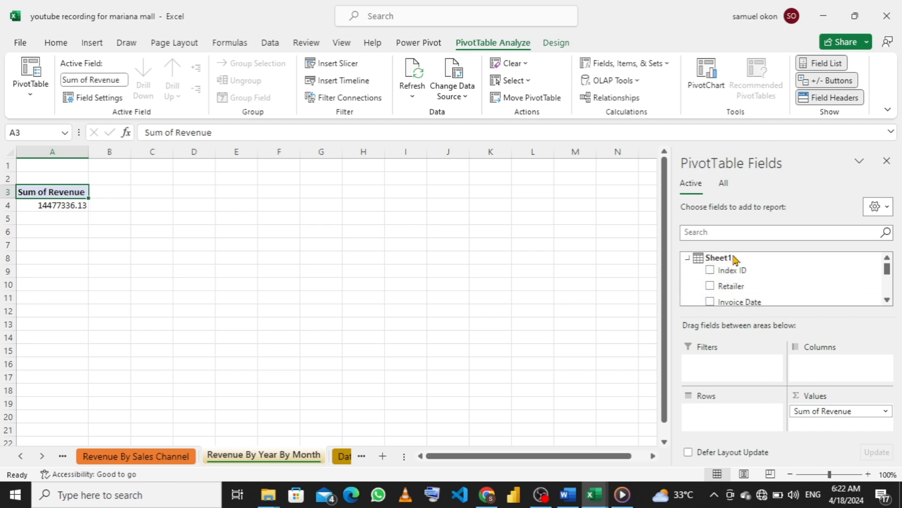
left_click(721, 185)
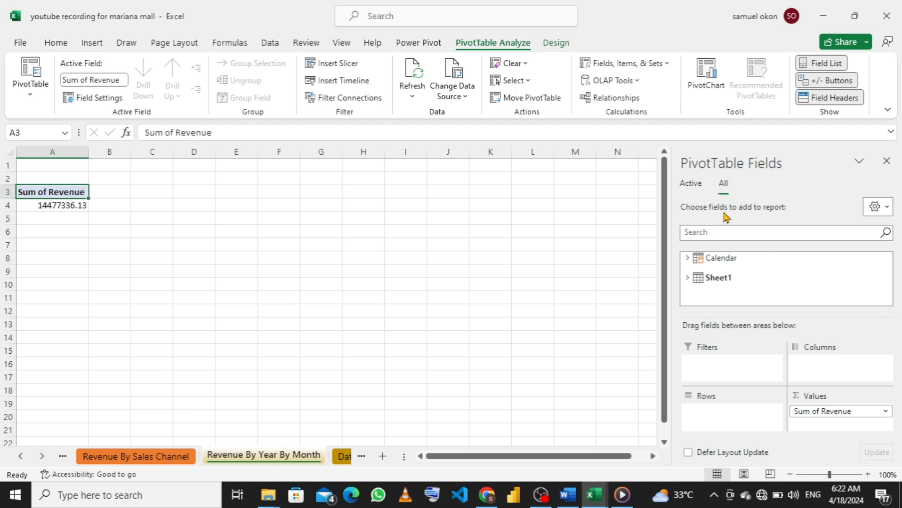
left_click(687, 258)
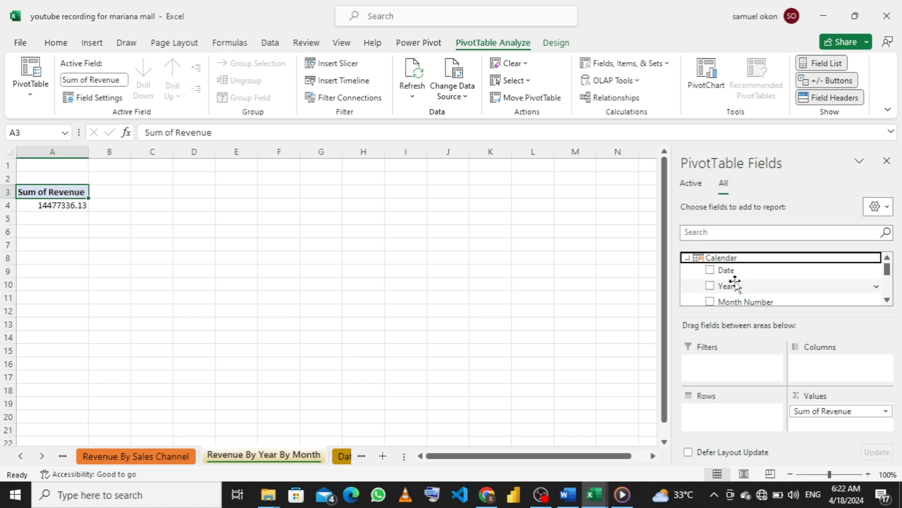
left_click_drag(734, 285, 729, 421)
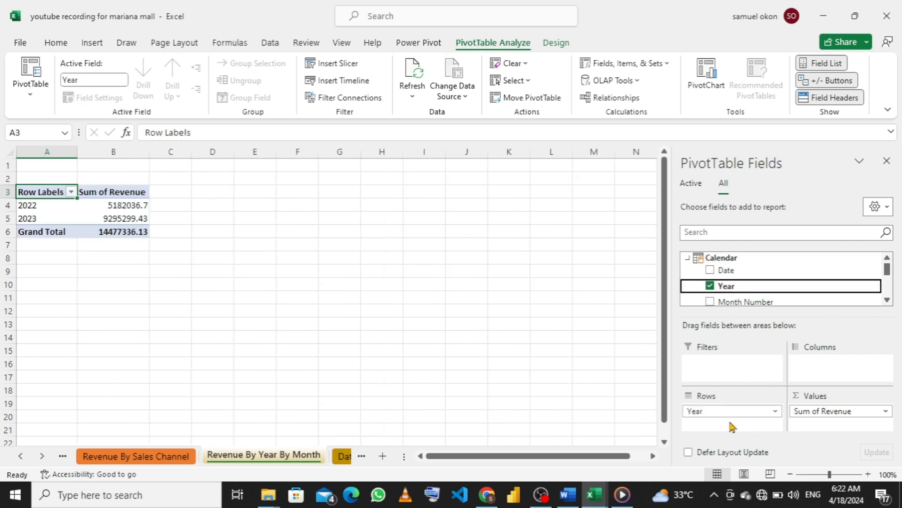
scroll(740, 269, "down", 1)
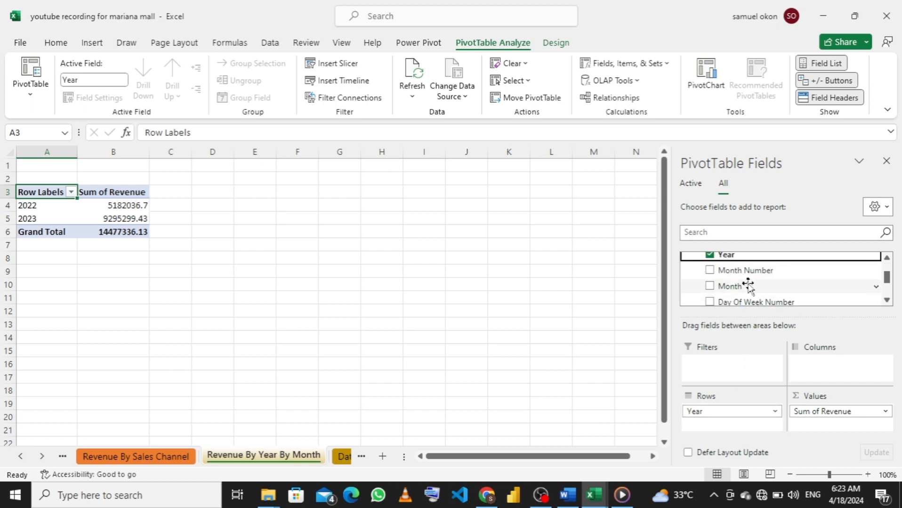
left_click(751, 287)
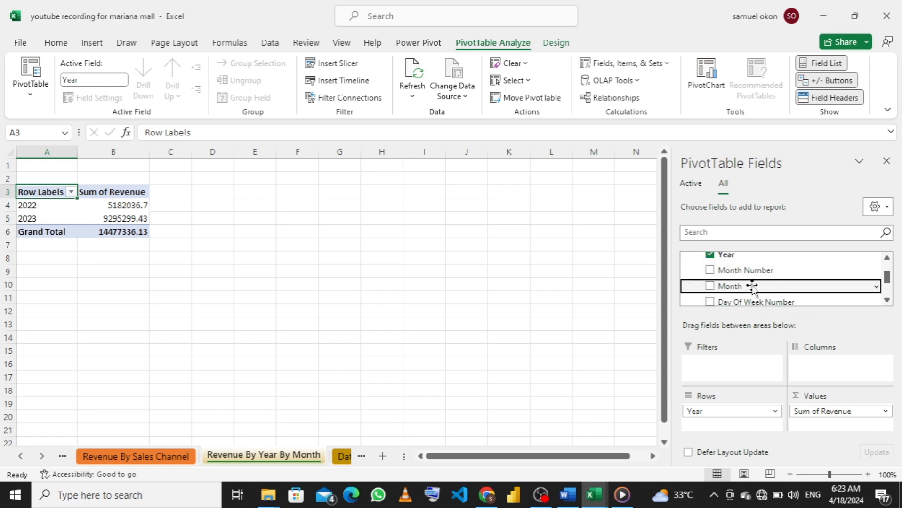
left_click_drag(751, 287, 831, 367)
- Rearrange the PivotTable so Month is in the rows and Year is in the columns
left_click_drag(727, 412, 738, 366)
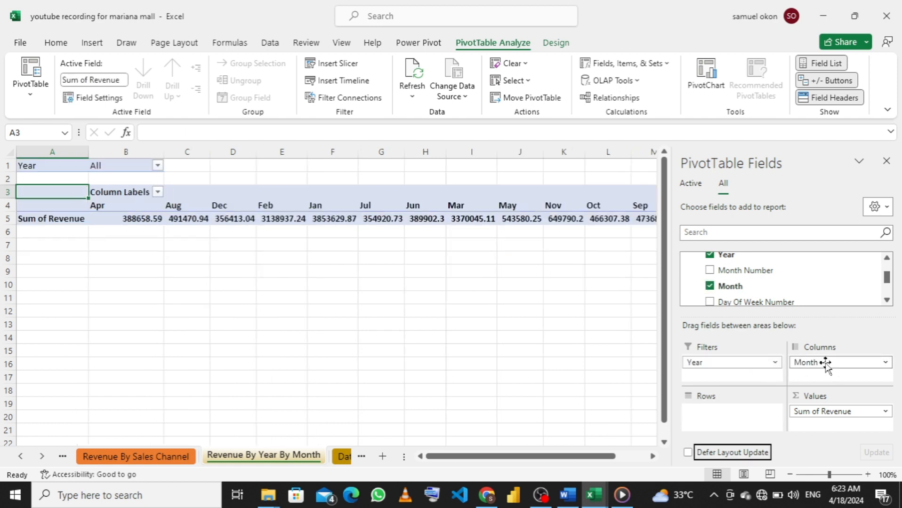
left_click_drag(824, 365, 729, 417)
left_click_drag(716, 362, 827, 372)
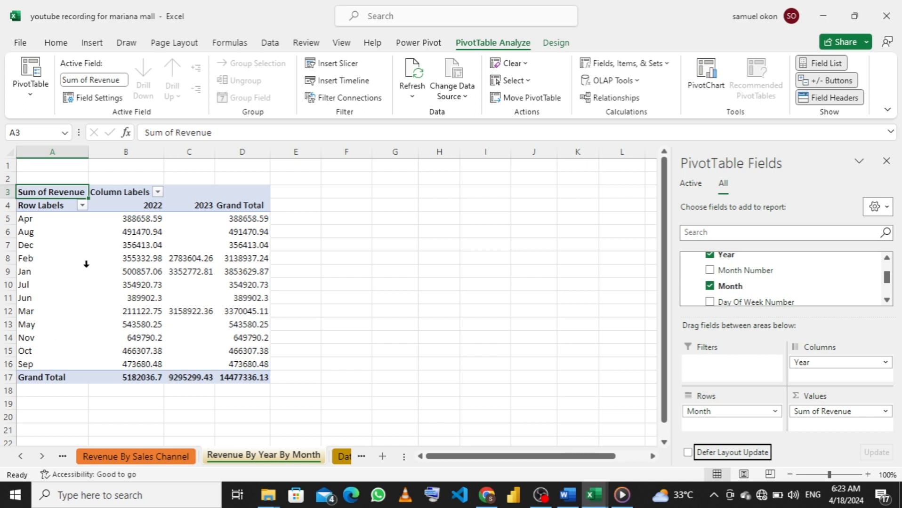
- In the Power Pivot Calendar table, set the Month column to sort by Month Number, order it ascending, and return to the workbook
left_click(419, 46)
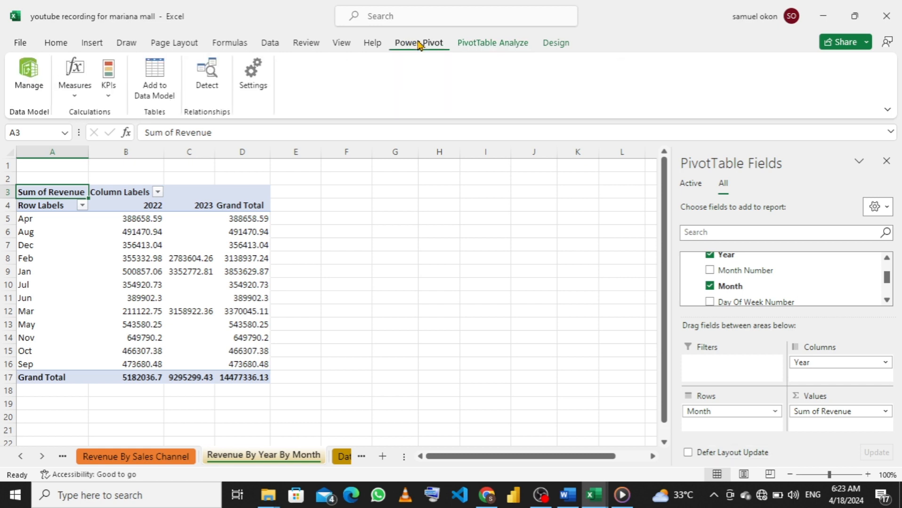
left_click(25, 78)
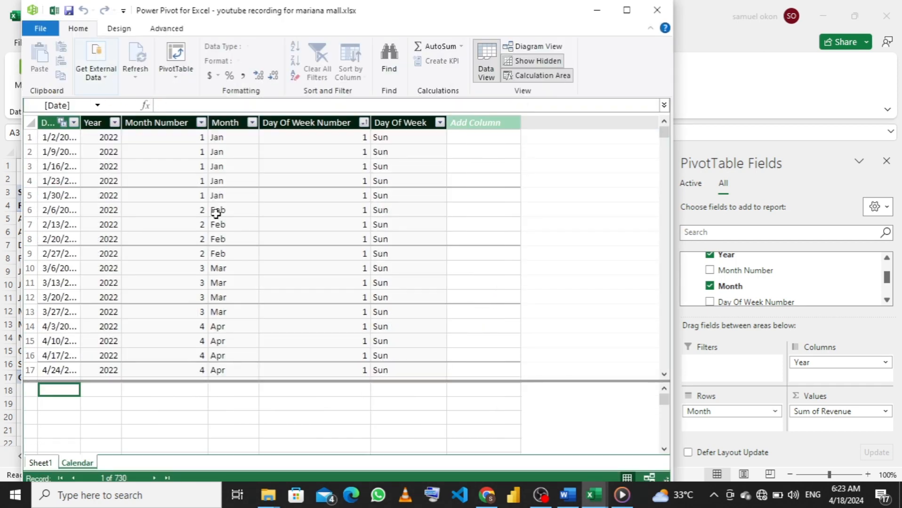
left_click(226, 122)
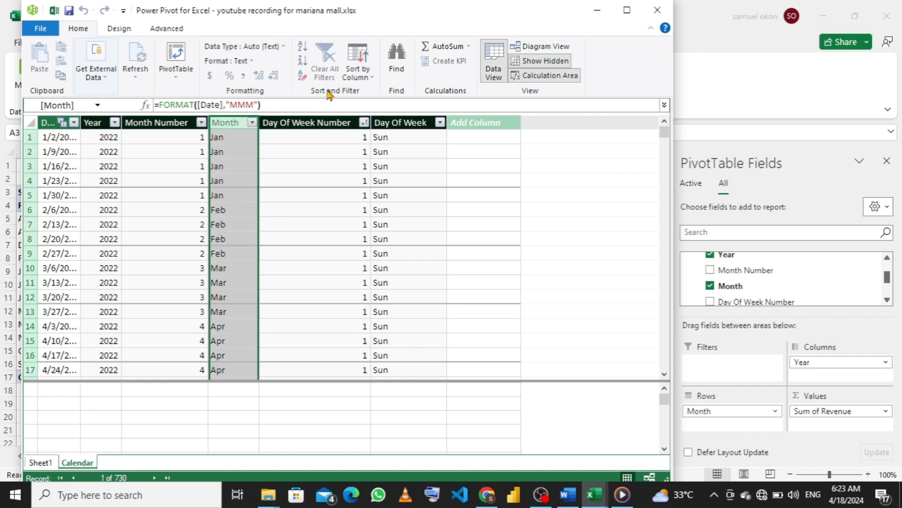
left_click(364, 84)
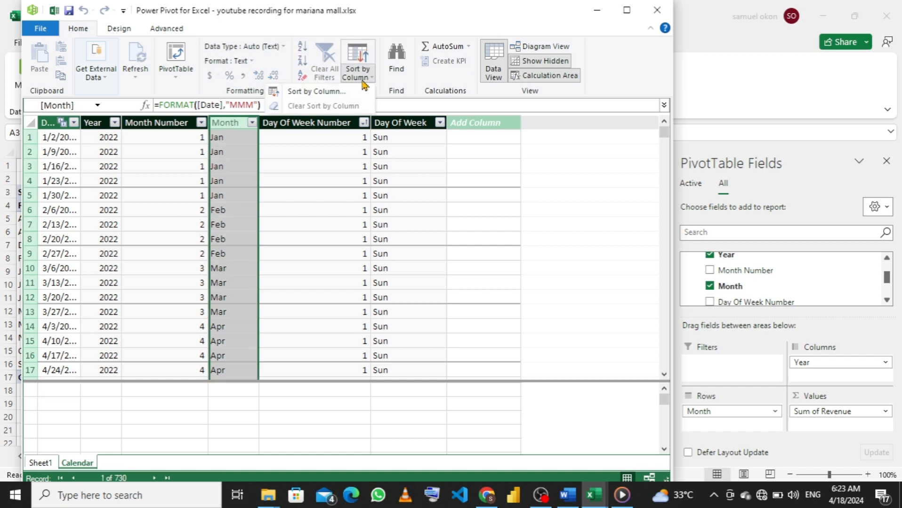
left_click(336, 94)
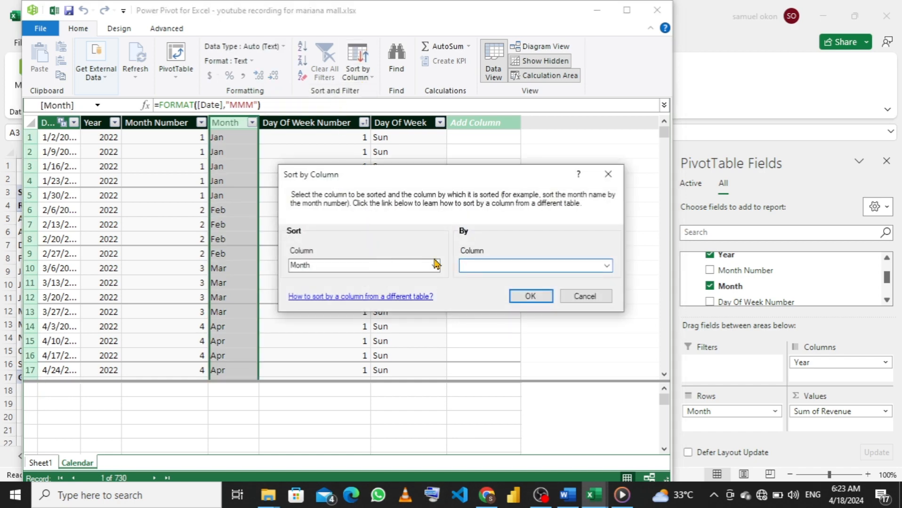
left_click(606, 265)
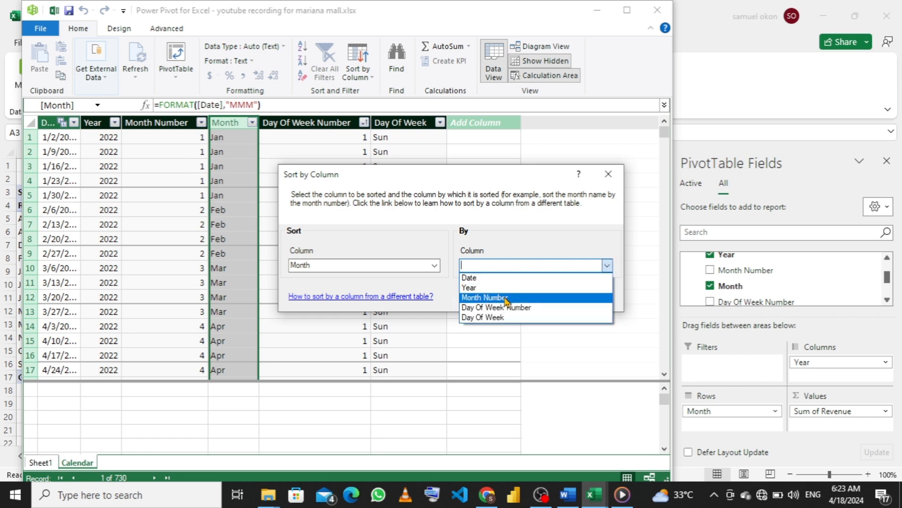
left_click(505, 299)
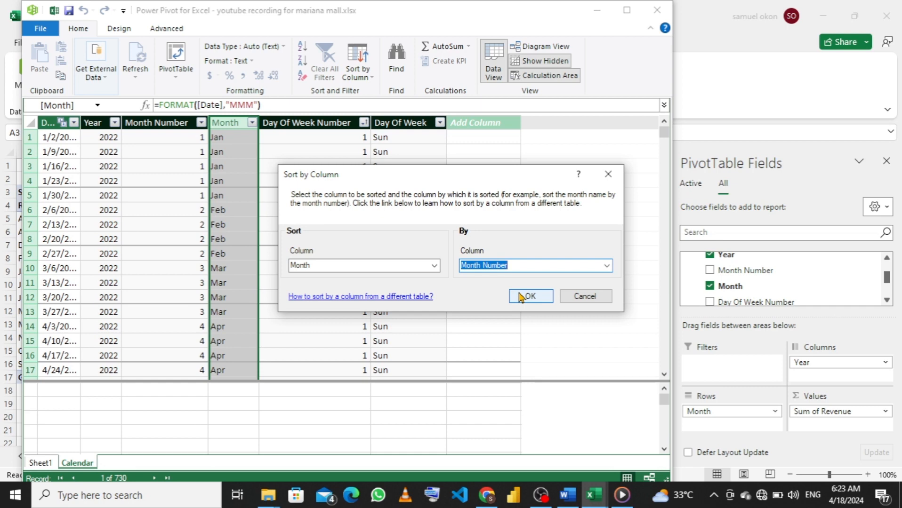
left_click(519, 296)
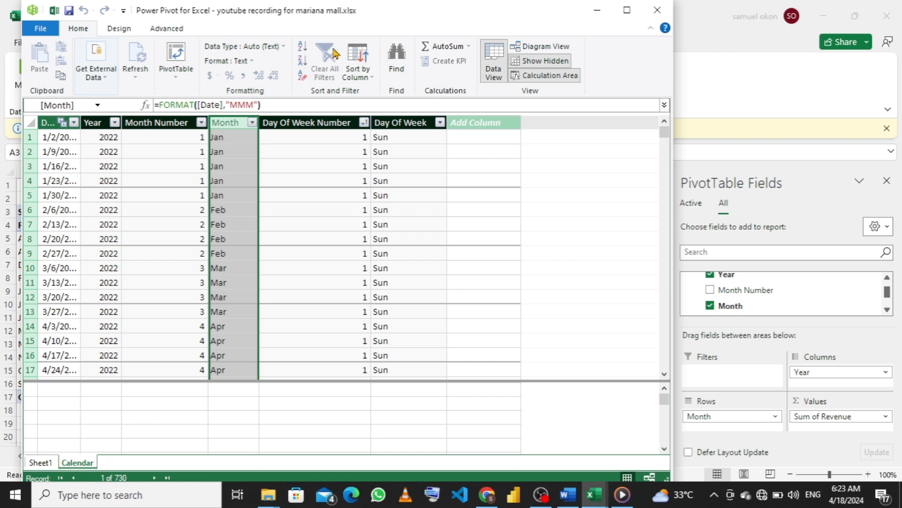
left_click(303, 47)
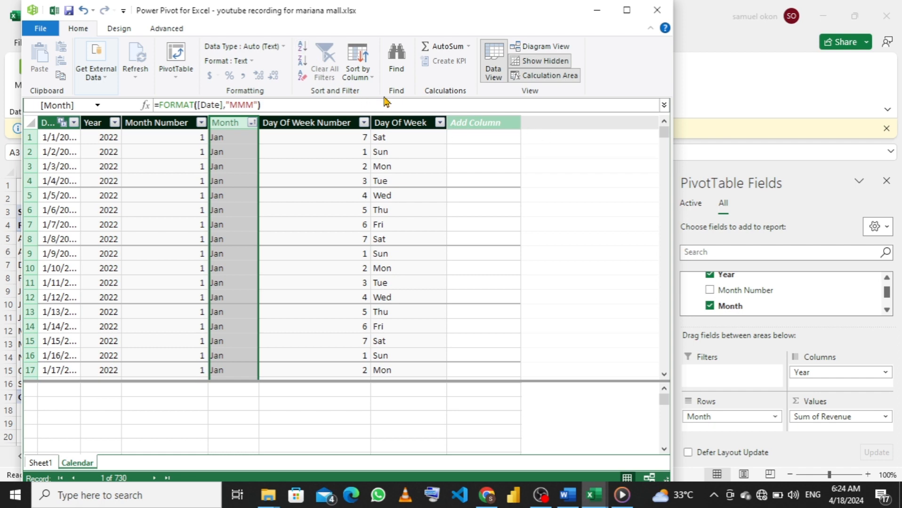
left_click(659, 11)
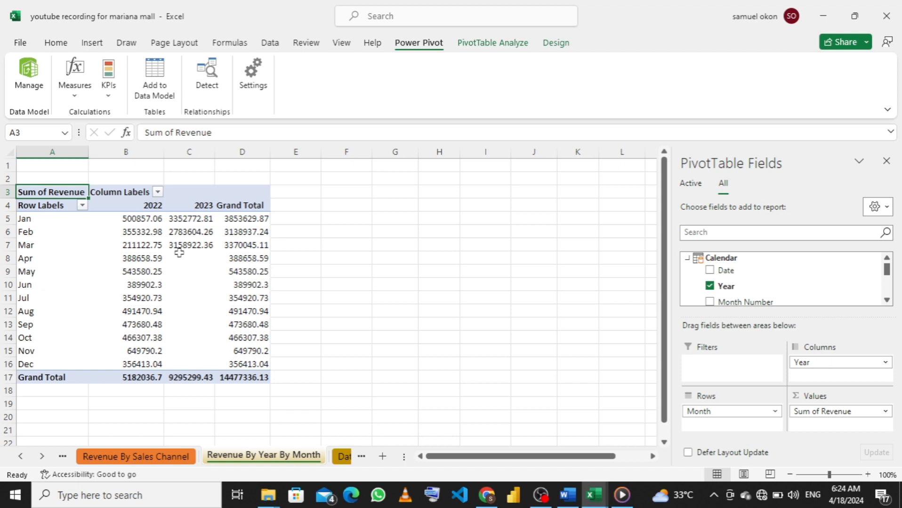
- Insert another PivotTable from the Data sheet's table on a new worksheet, adding the data to the Data Model
mouse_move(192, 222)
left_click(341, 459)
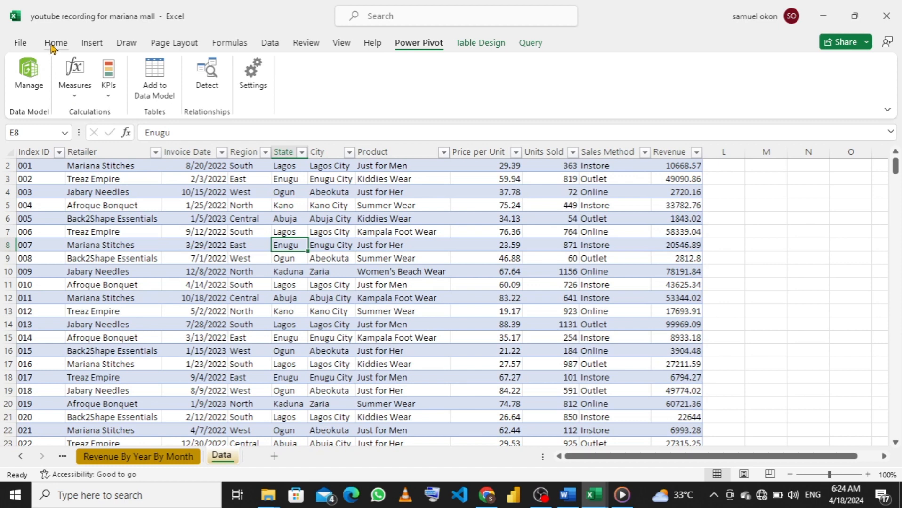
left_click(95, 44)
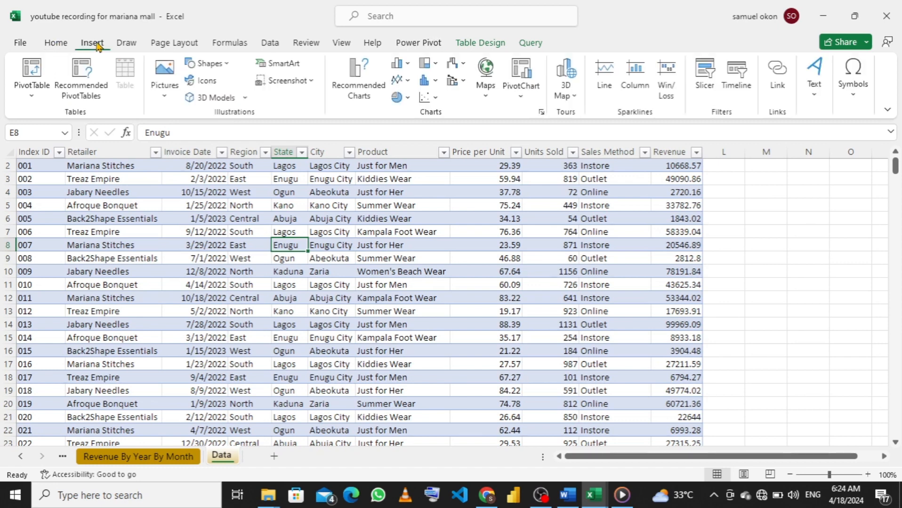
left_click(39, 101)
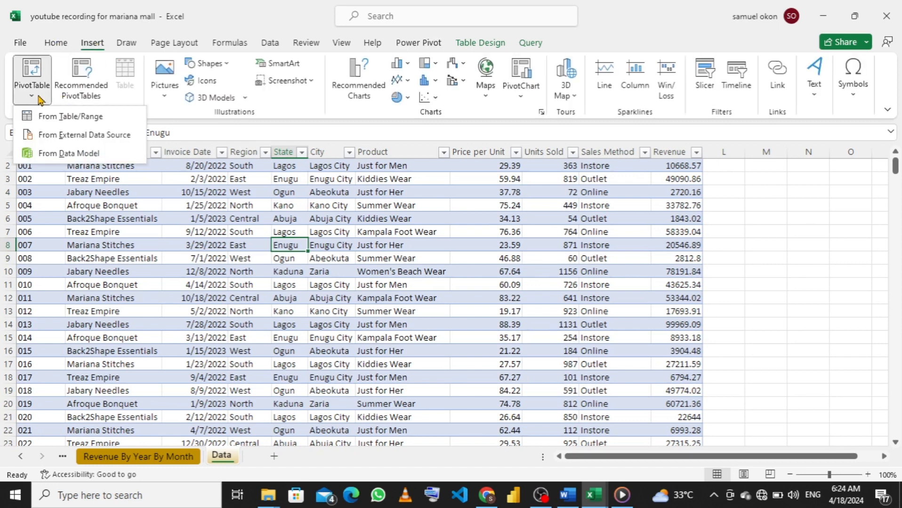
left_click(60, 116)
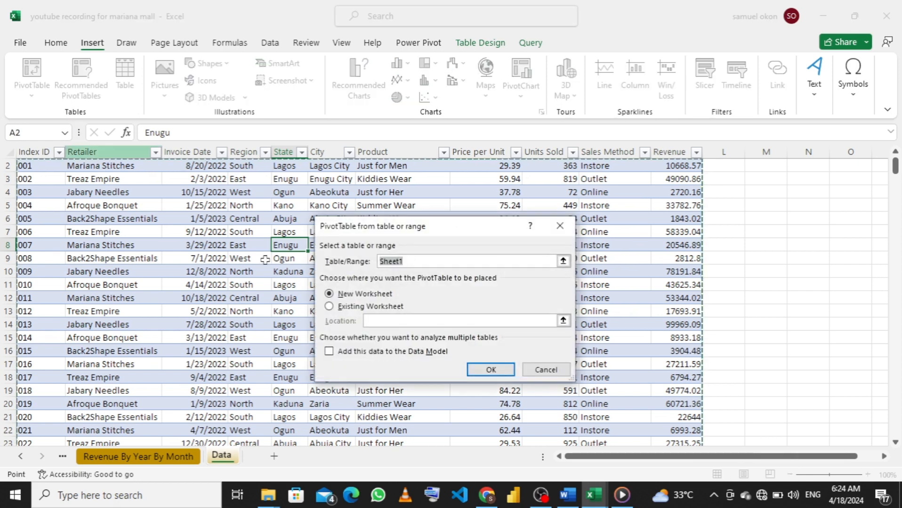
left_click(327, 353)
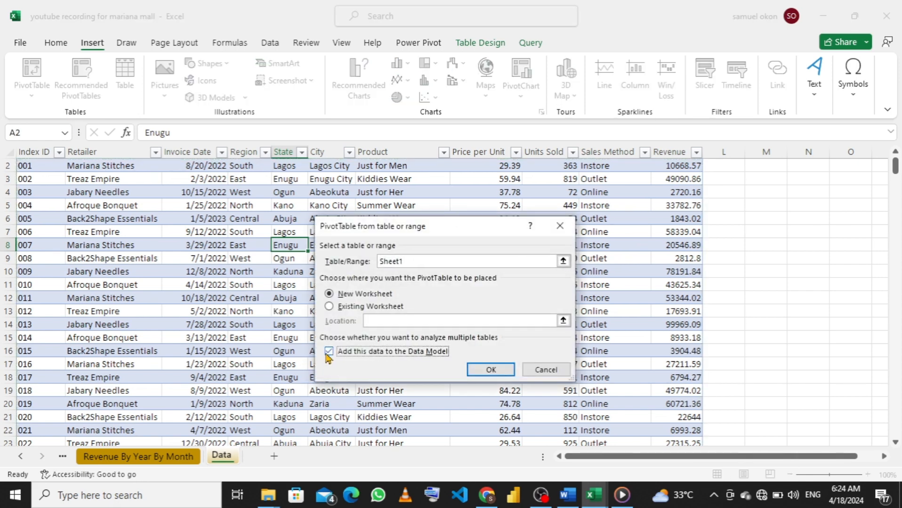
left_click(484, 370)
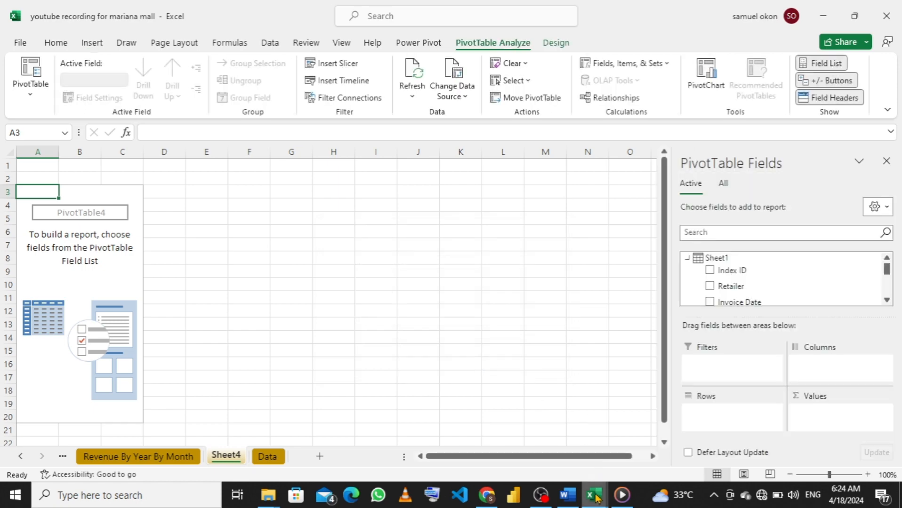
- Rename the new PivotTable worksheet as "Revenue By Year"
mouse_move(595, 498)
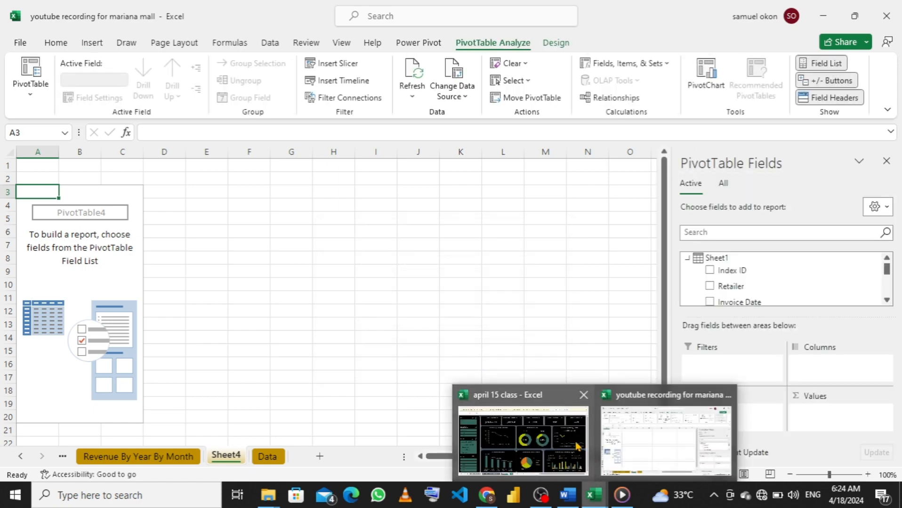
mouse_move(577, 447)
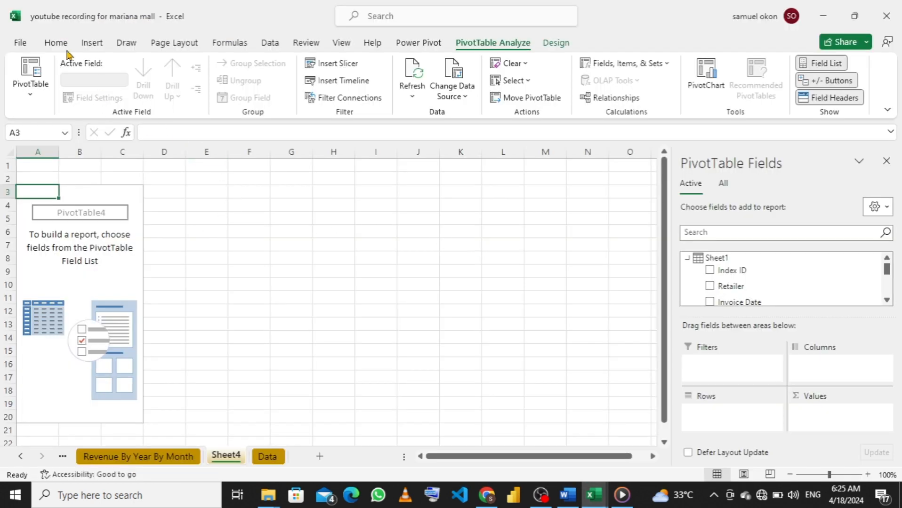
double_click(226, 455)
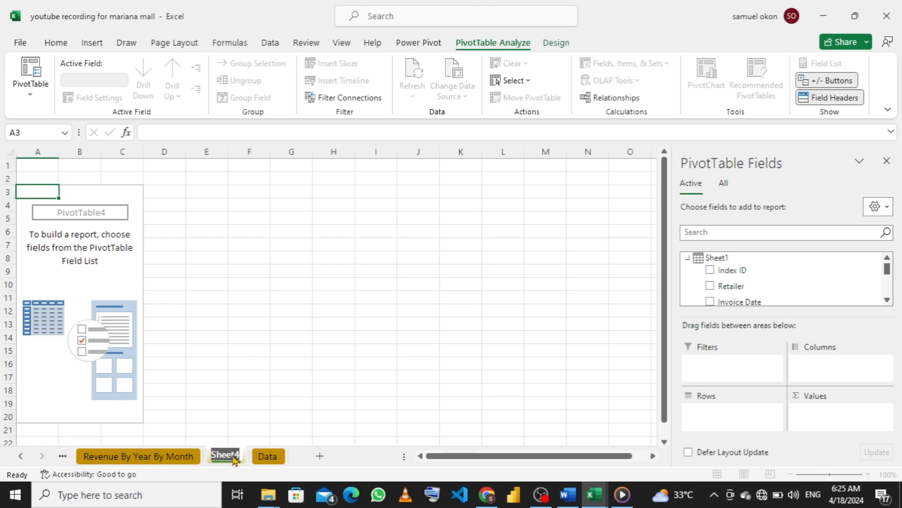
type("RE")
key("BackSpace")
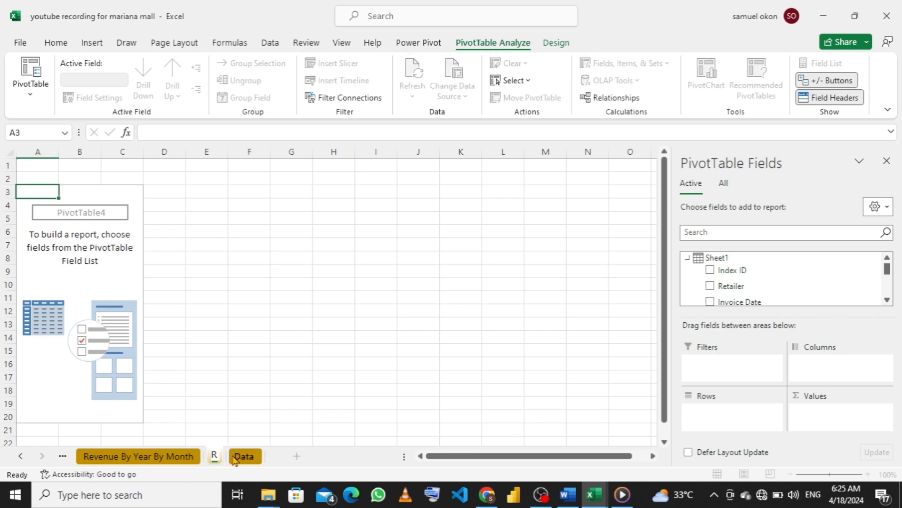
type("eve")
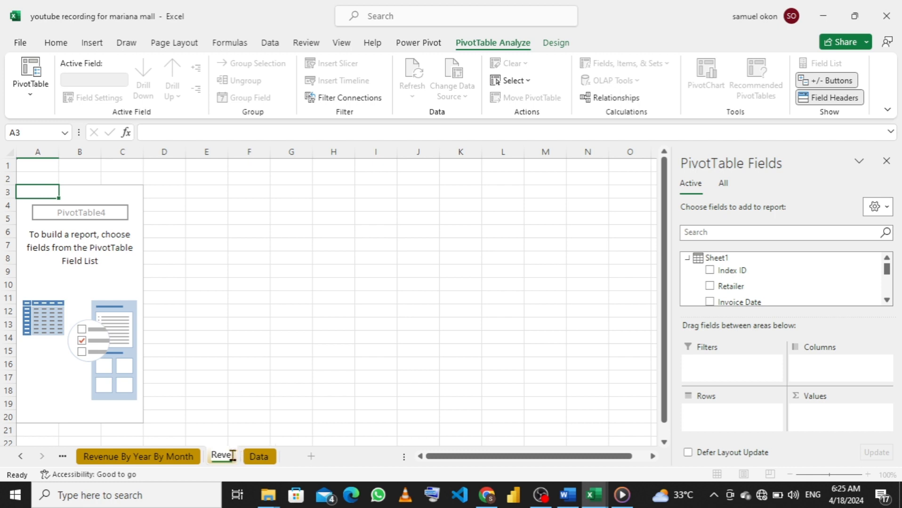
type("nue")
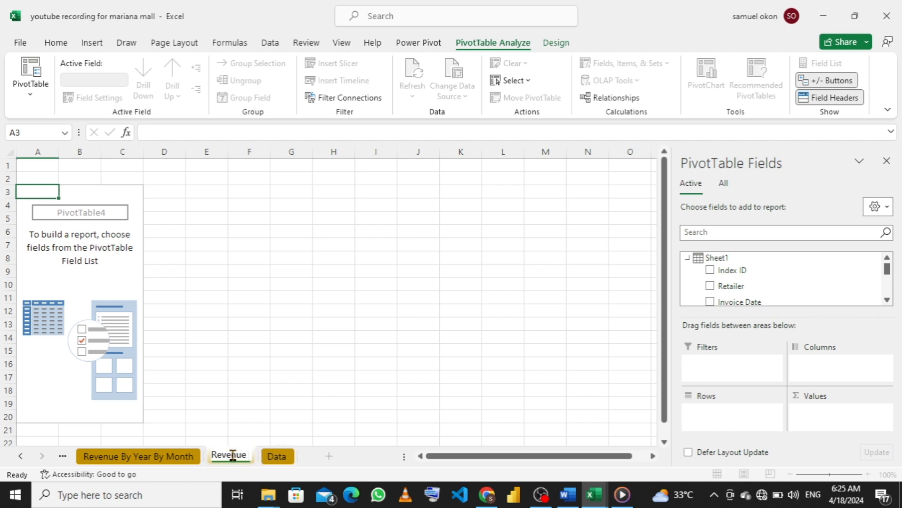
type(" By Year")
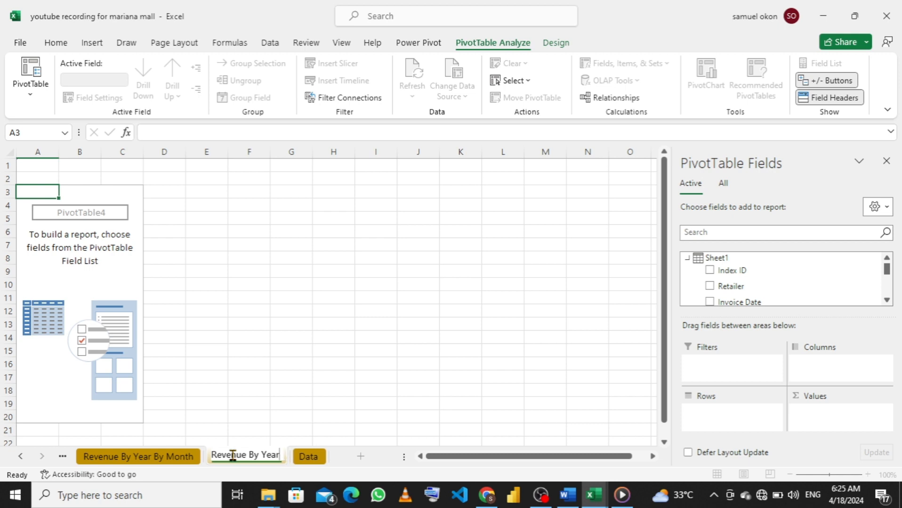
key("Return")
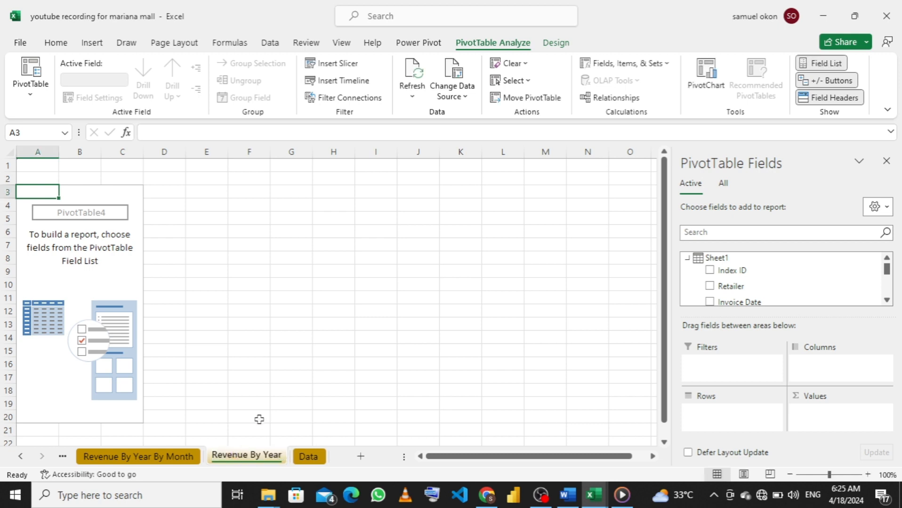
- Locate the Revenue field in the field list of the Revenue By Year PivotTable
scroll(767, 288, "down", 5)
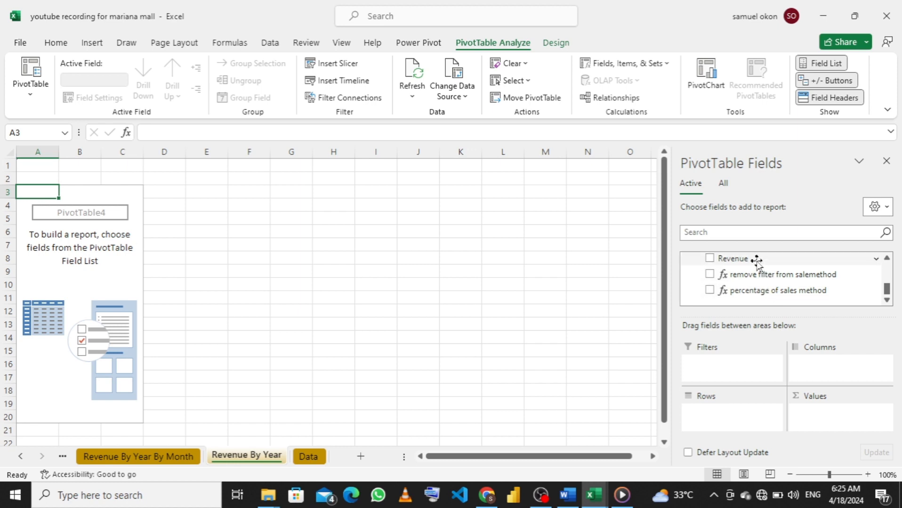
- Build the Revenue By Year PivotTable with Revenue summed as values and the Calendar table's Year field as rows
left_click_drag(757, 261, 817, 414)
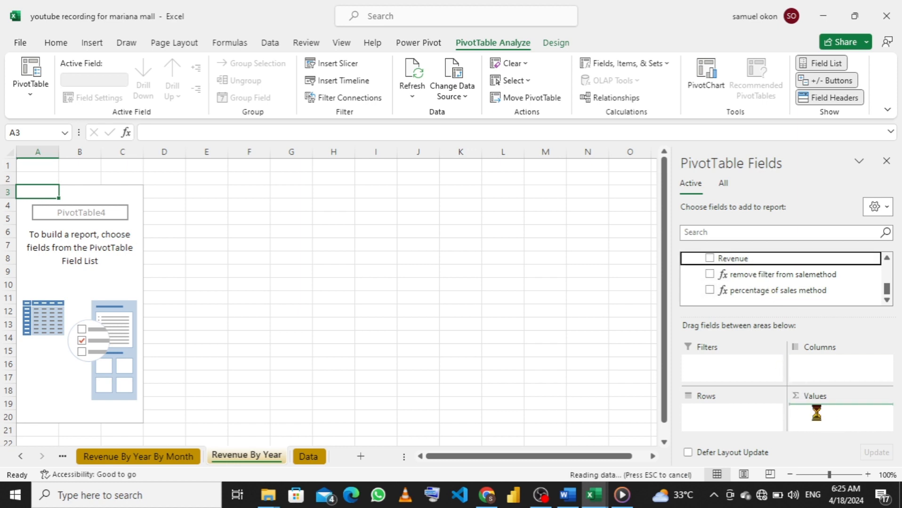
scroll(726, 287, "up", 4)
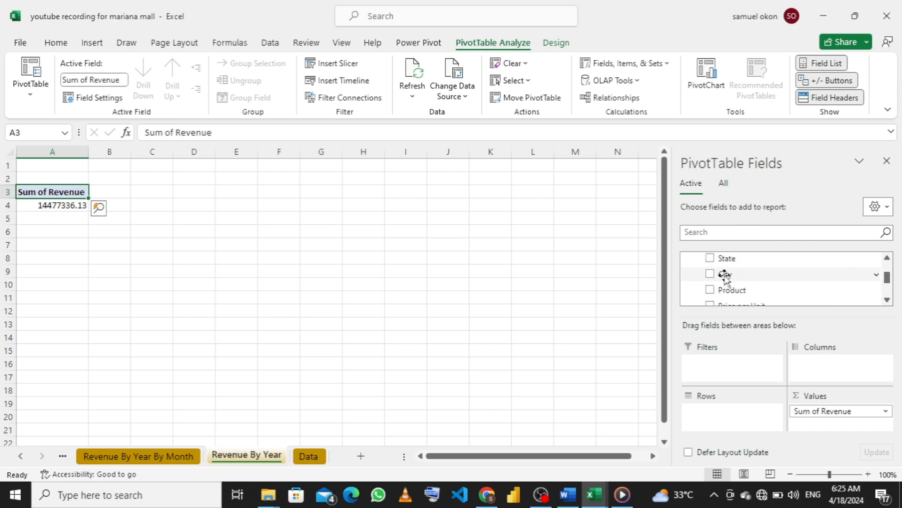
left_click(722, 188)
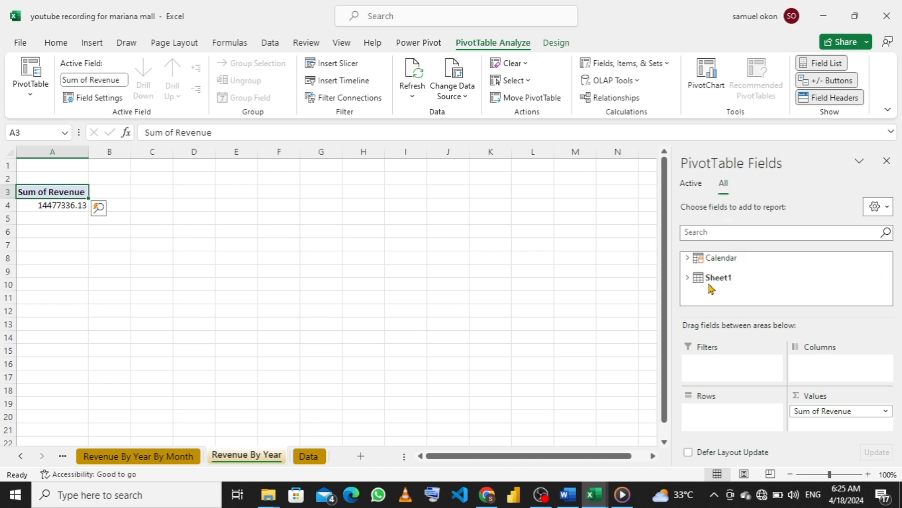
left_click(687, 258)
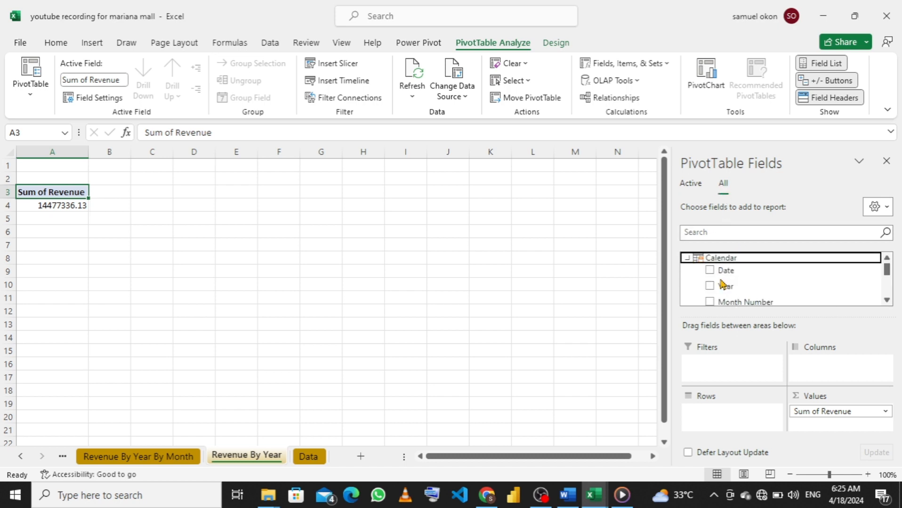
left_click_drag(725, 286, 730, 424)
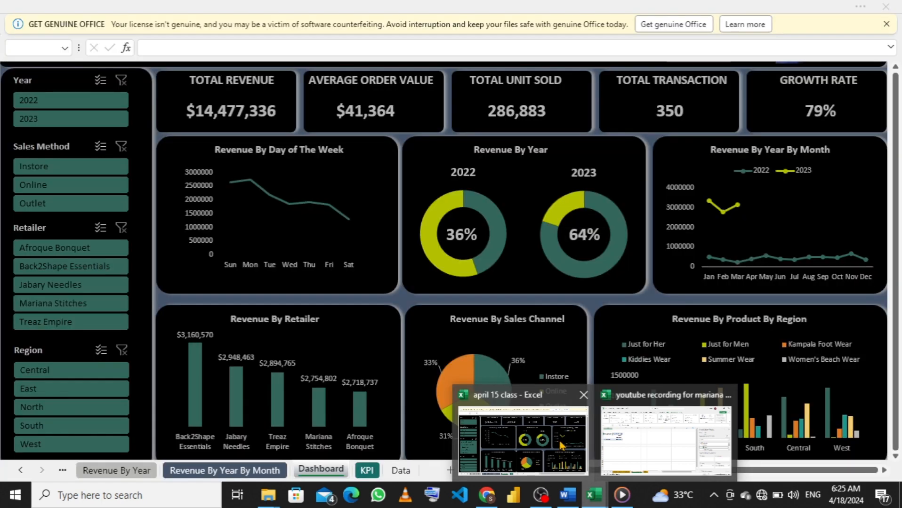
- Insert a PivotTable from the Data sheet's Sheet1 table on a new worksheet, adding the data to the Data Model
left_click(522, 407)
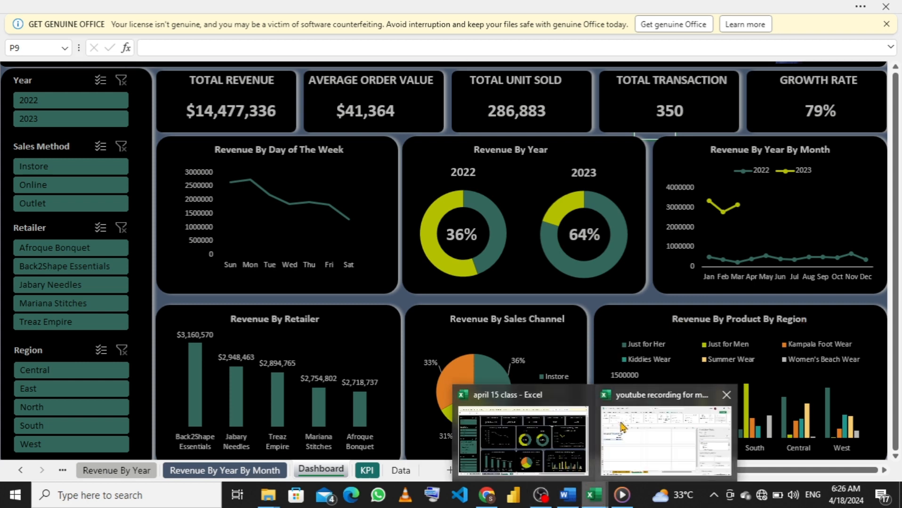
left_click(621, 427)
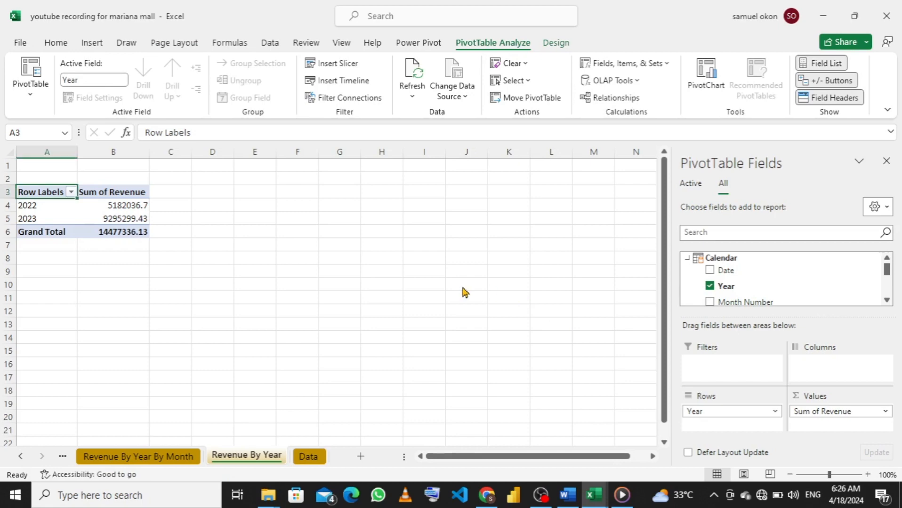
left_click(307, 457)
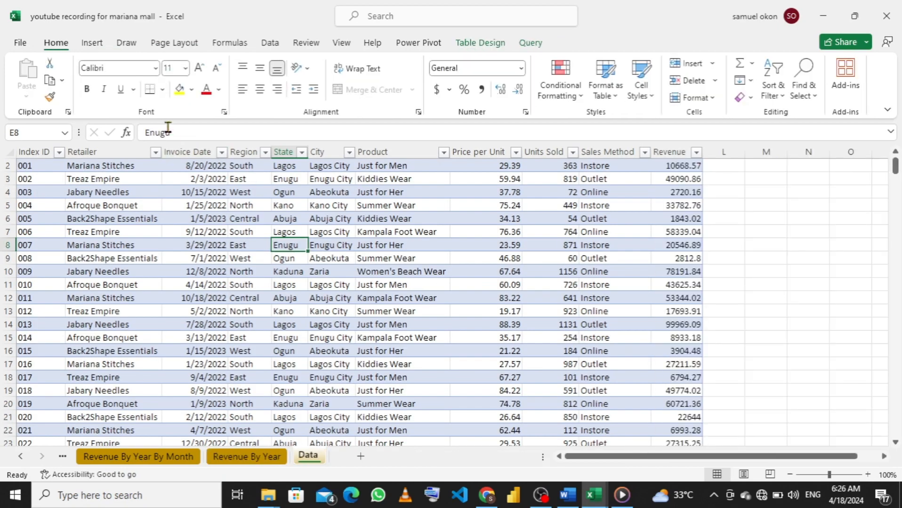
left_click(91, 44)
left_click(32, 98)
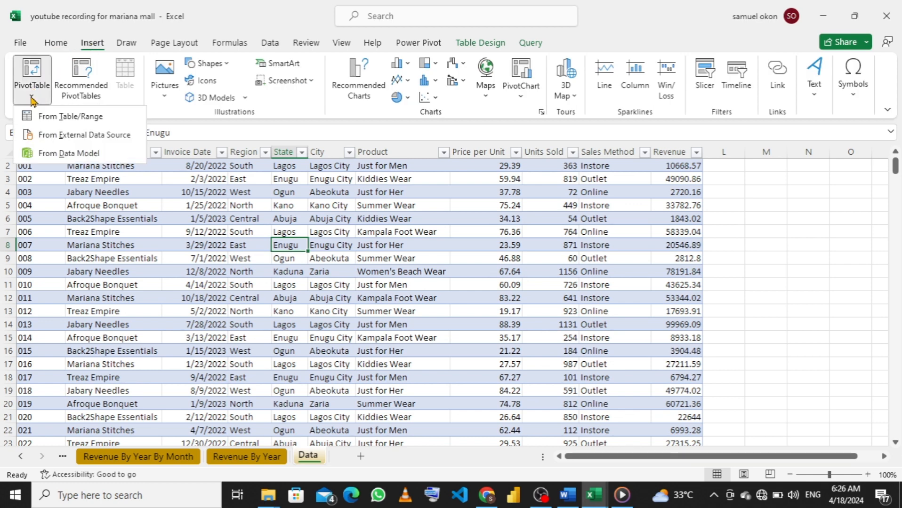
left_click(62, 121)
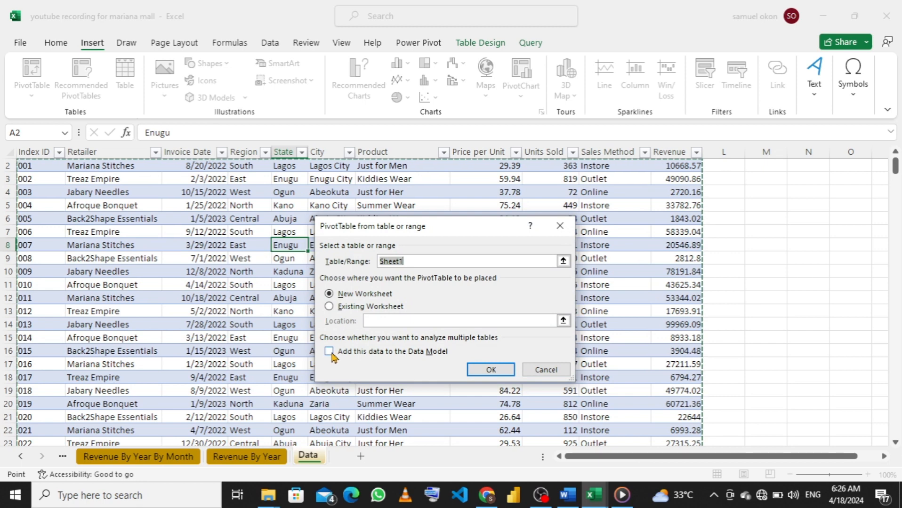
left_click(329, 352)
left_click(495, 372)
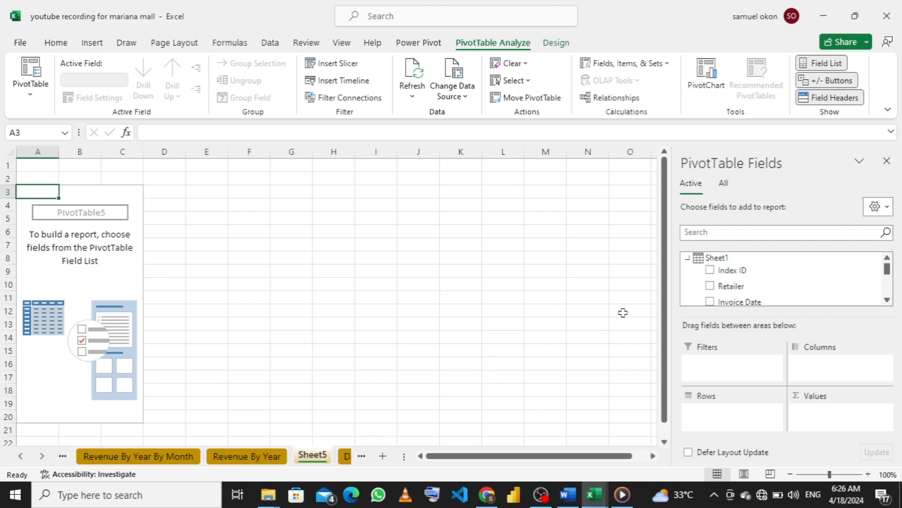
- Summarize Revenue as the new PivotTable's values and place Region in its rows
scroll(730, 278, "down", 5)
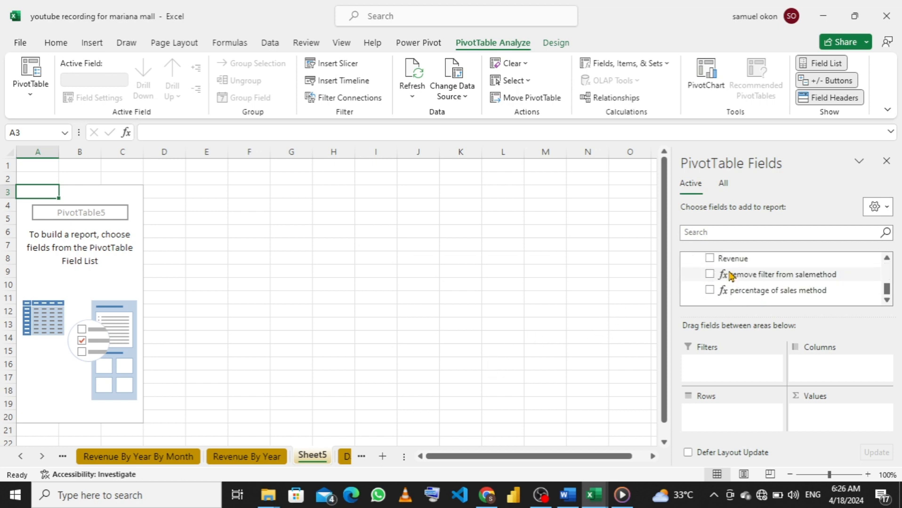
left_click_drag(738, 260, 826, 414)
scroll(771, 279, "up", 5)
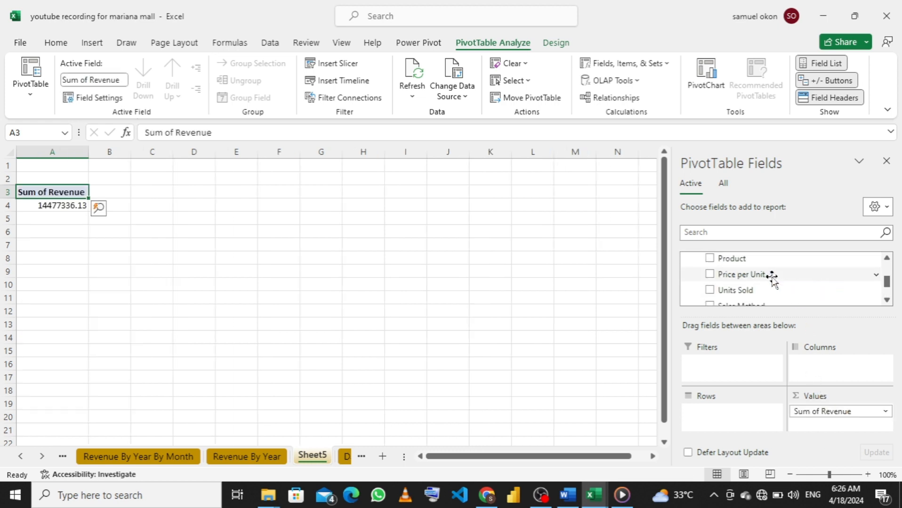
scroll(771, 278, "up", 1)
scroll(771, 277, "down", 2)
scroll(770, 278, "up", 3)
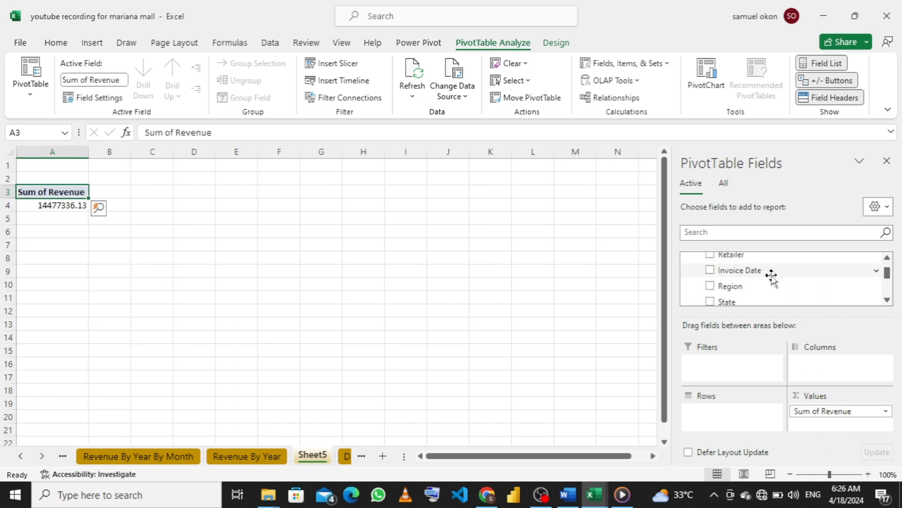
scroll(770, 278, "down", 2)
left_click_drag(747, 287, 724, 420)
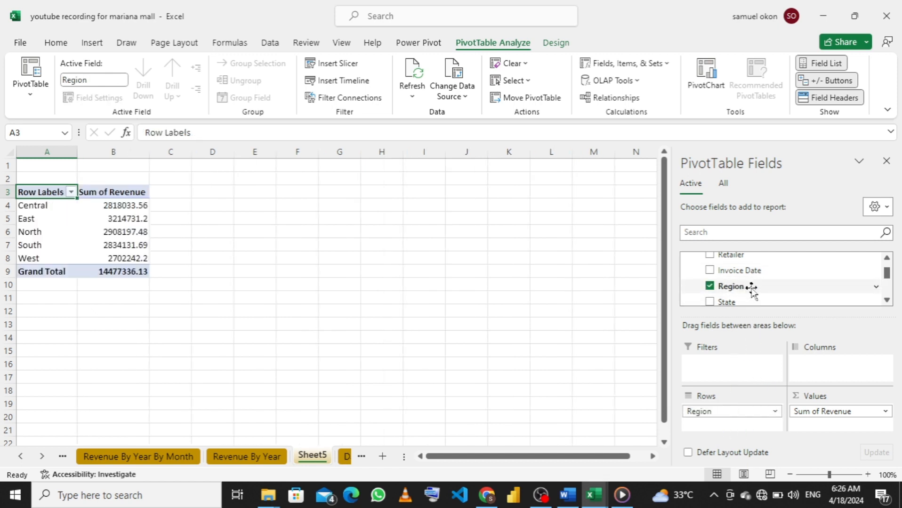
- Place the Product field in the PivotTable's columns to split each region's revenue by product
scroll(751, 288, "down", 1)
left_click_drag(743, 272, 588, 345)
scroll(750, 285, "up", 1)
scroll(749, 285, "down", 2)
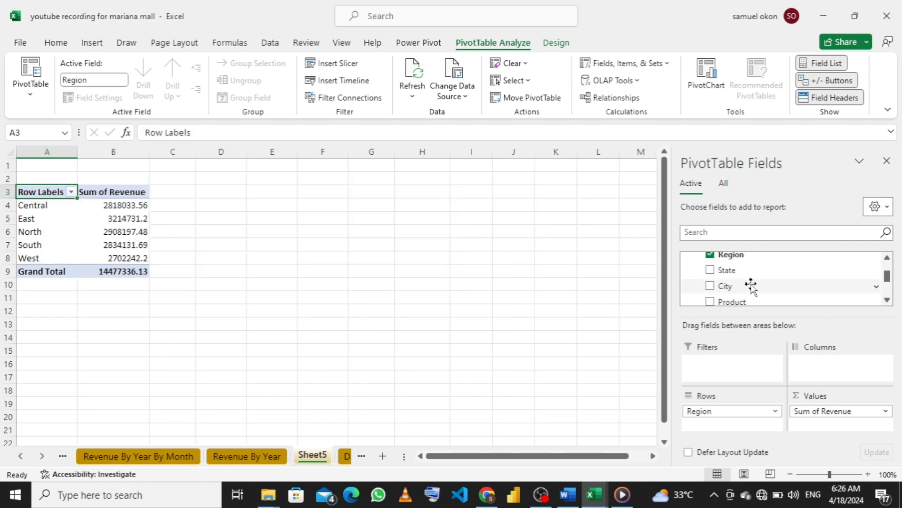
left_click_drag(748, 271, 830, 382)
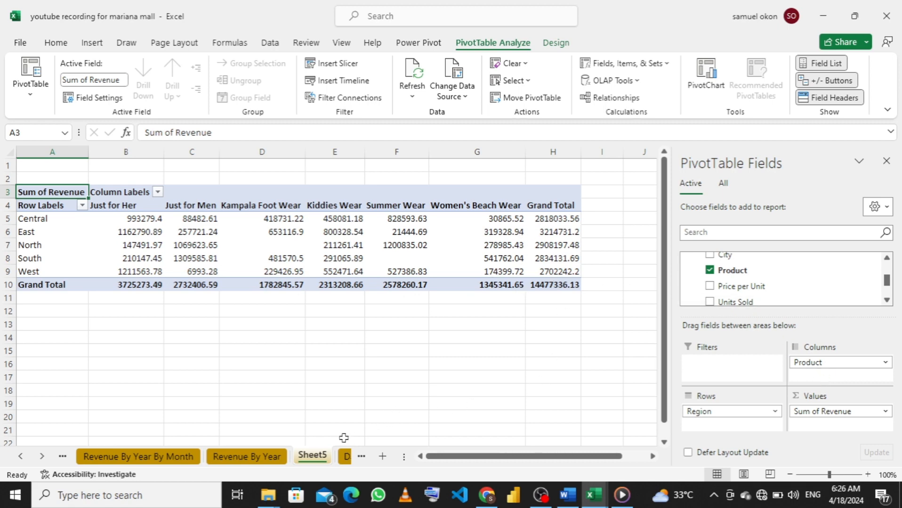
- Rename the new PivotTable's sheet as Revenue By Product By Region
double_click(299, 455)
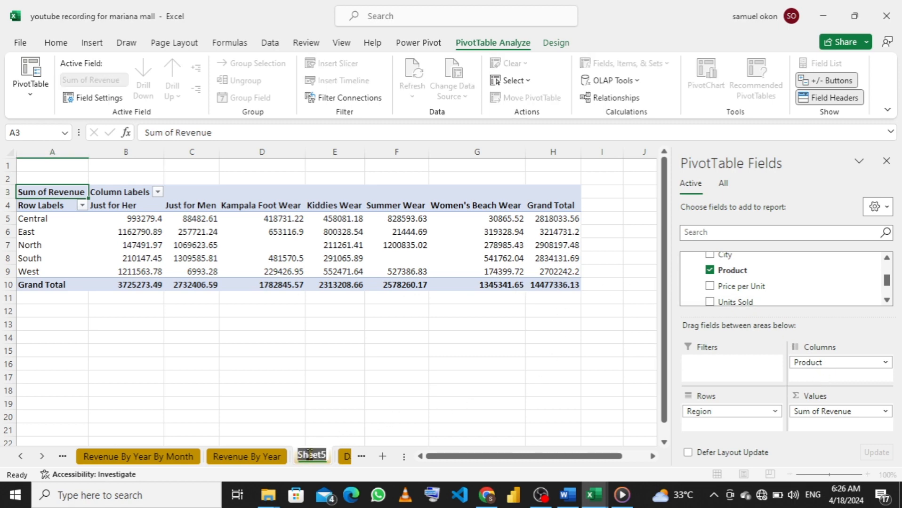
type("Re")
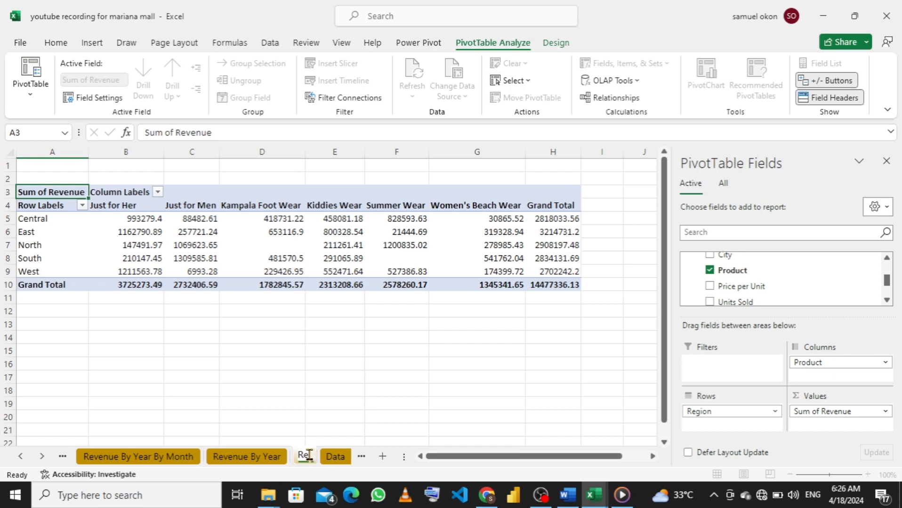
type("venue")
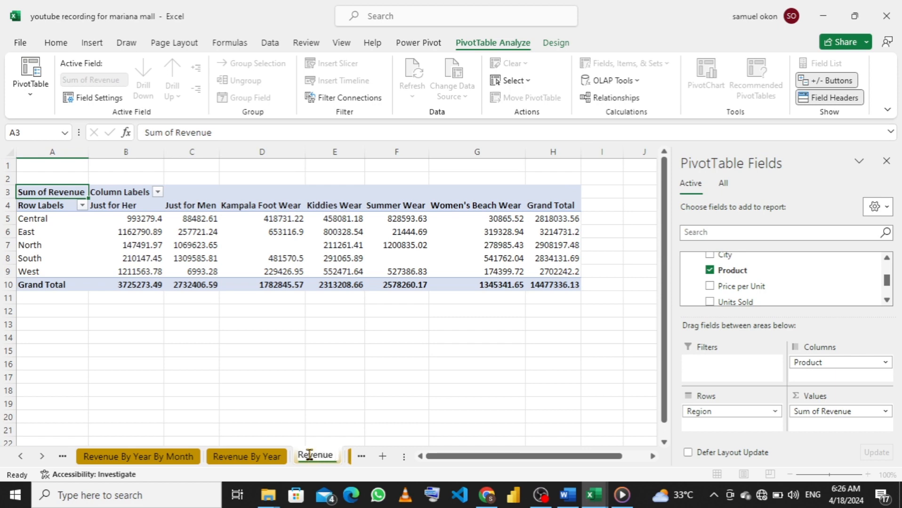
type(" By")
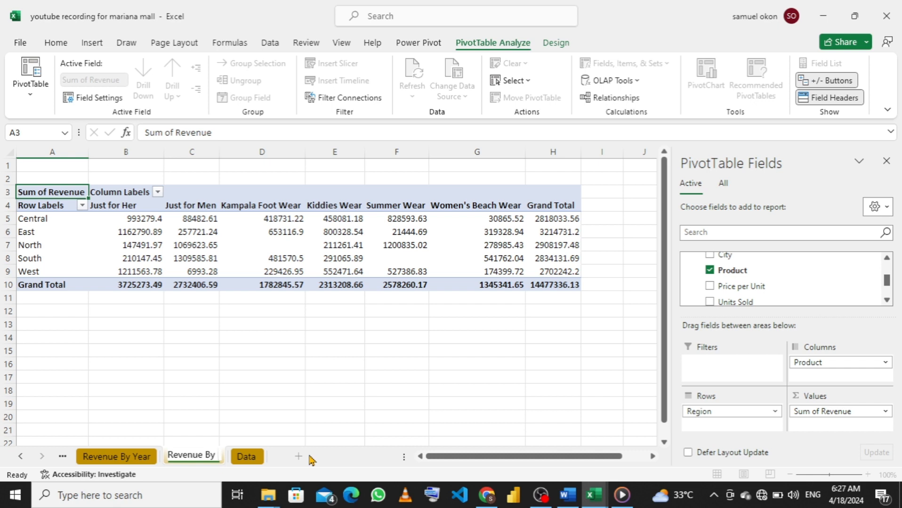
type(" Pr")
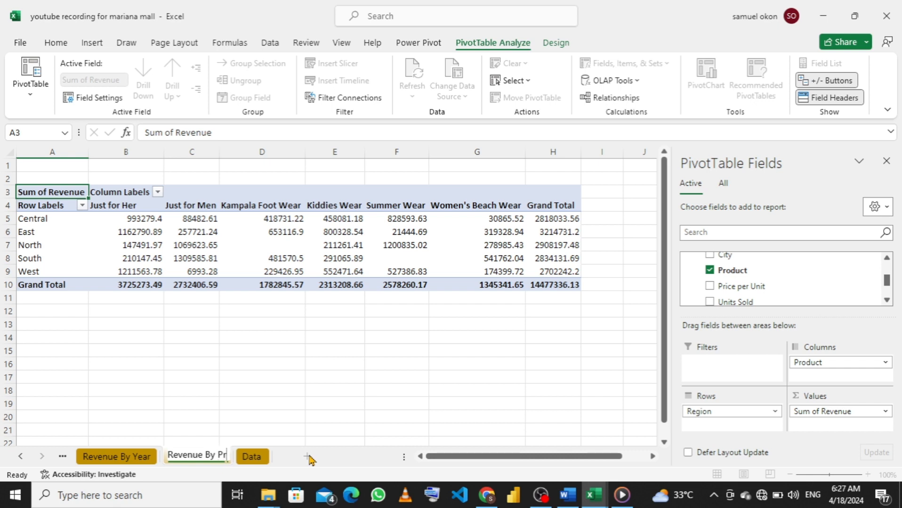
type("odu")
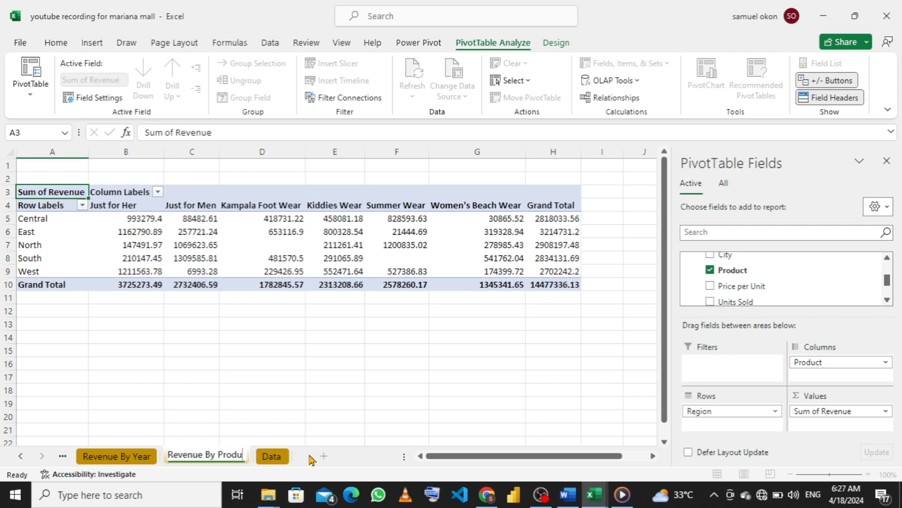
type("ct")
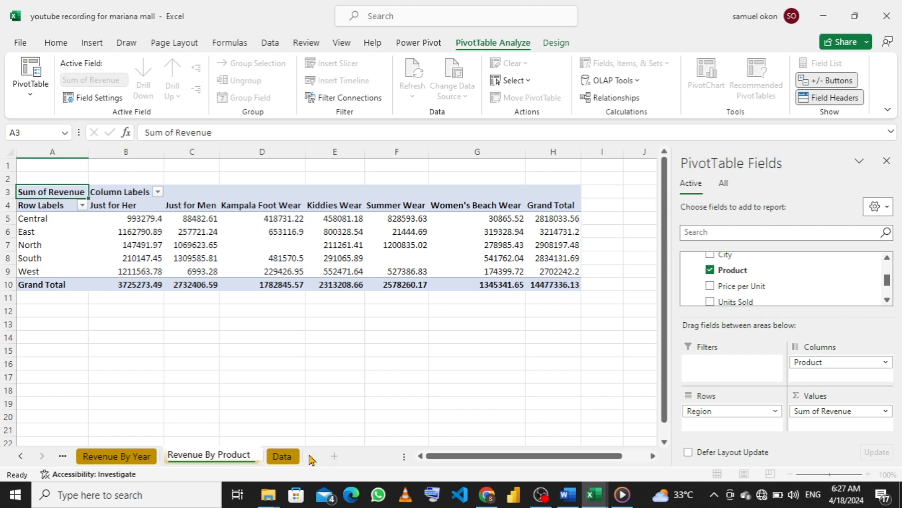
type(" By")
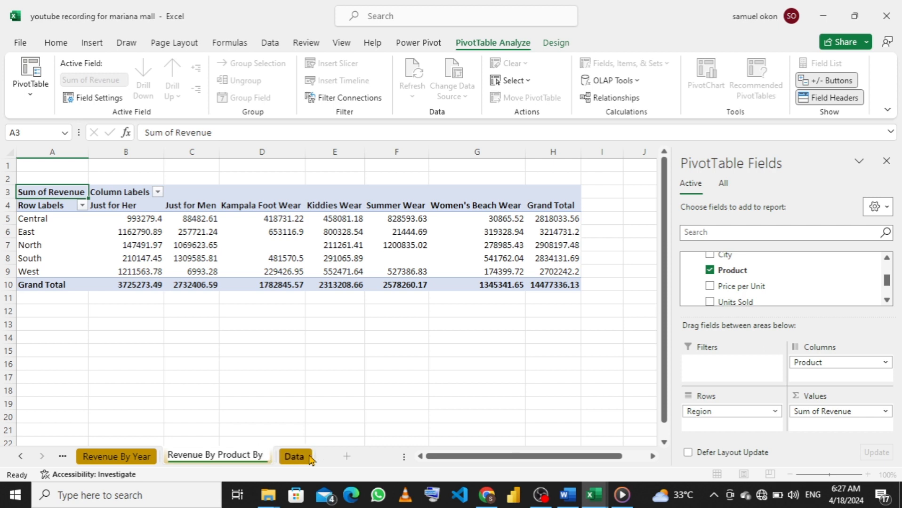
type(" Region")
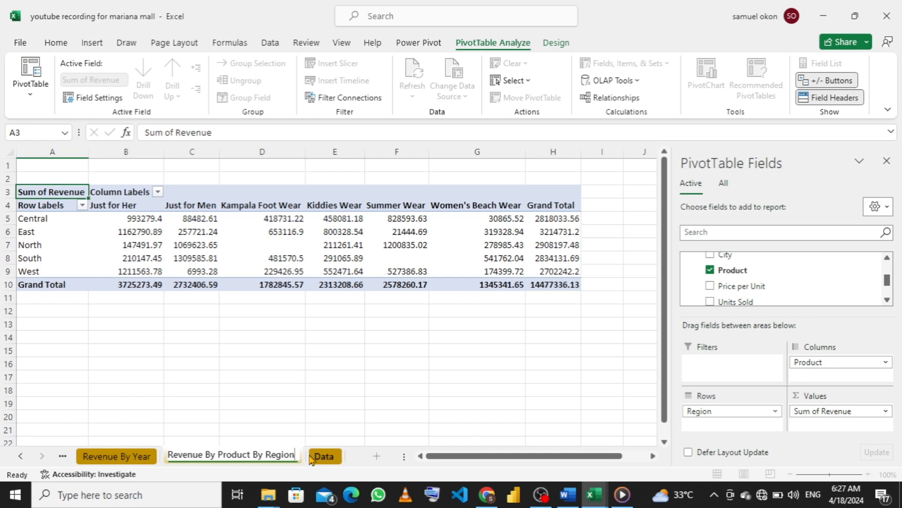
key("Return")
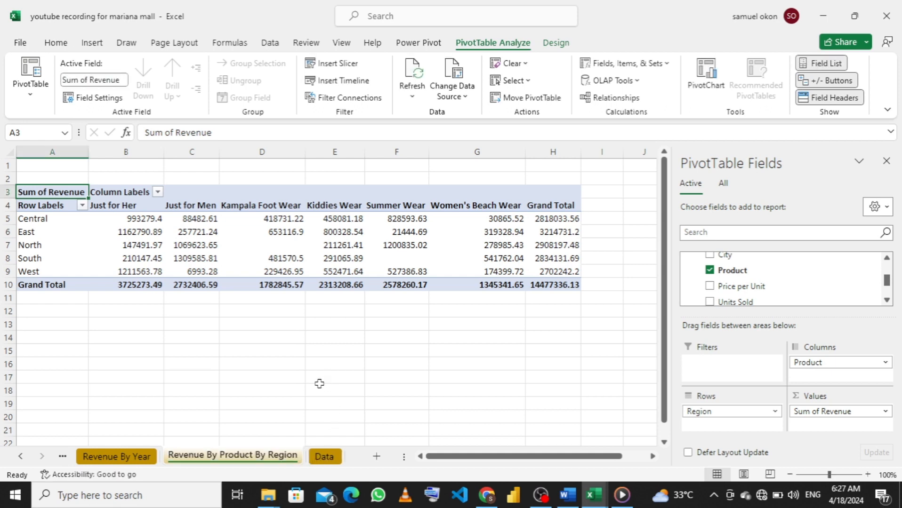
- Color the Revenue By Product By Region sheet tab with a light blue theme color
right_click(271, 460)
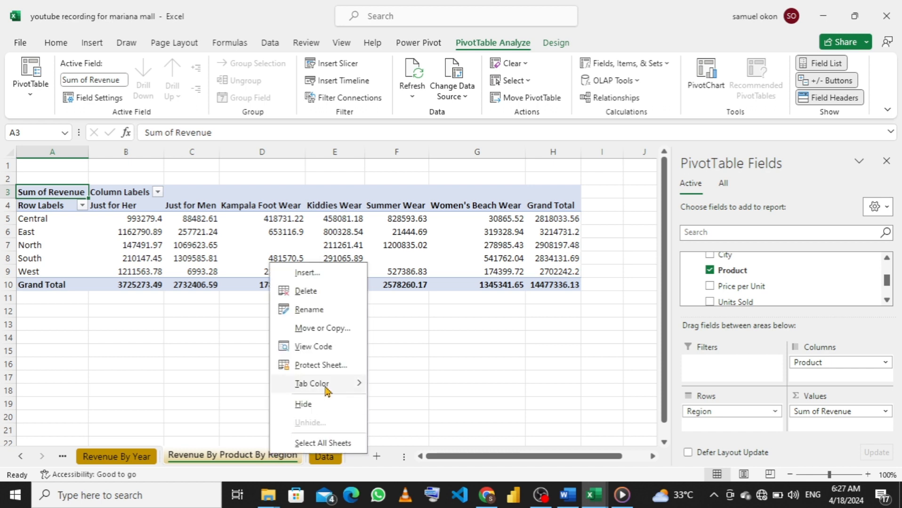
mouse_move(325, 389)
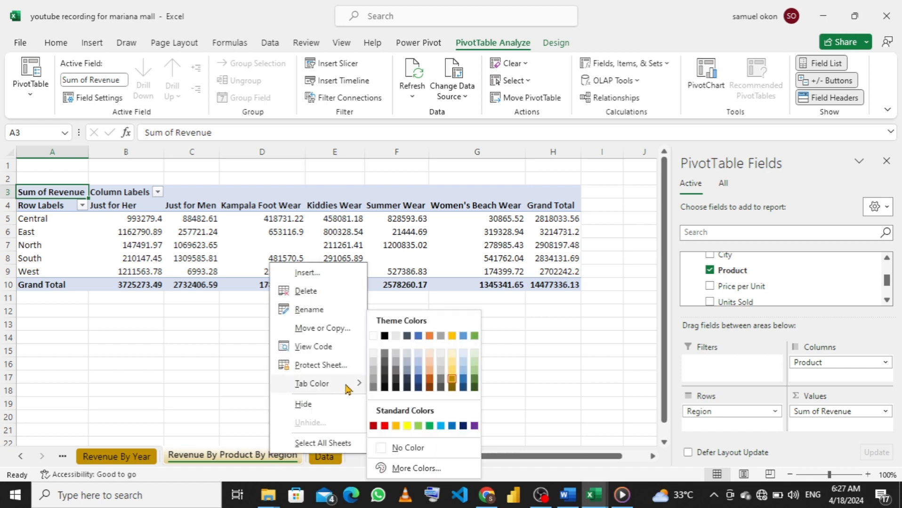
left_click(418, 375)
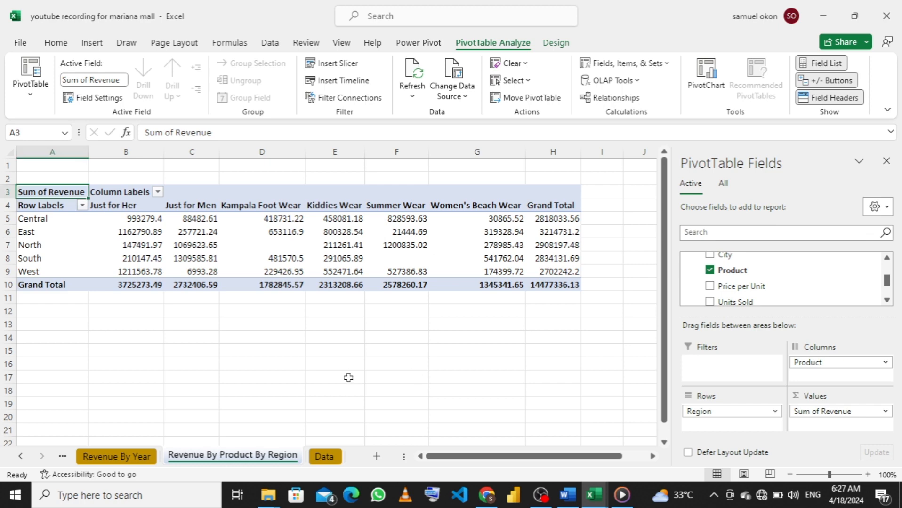
- Create a PivotTable from the Data sheet's table on a new worksheet, adding the data to the Data Model
left_click(323, 456)
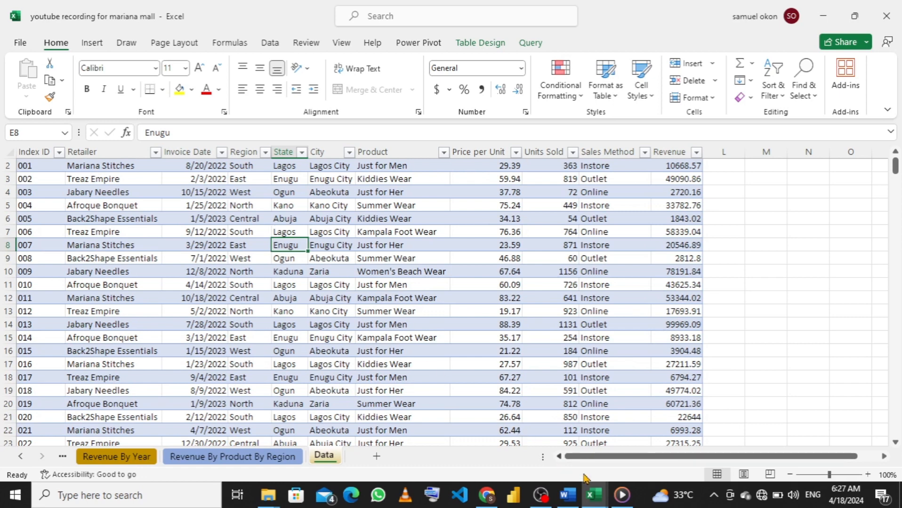
mouse_move(595, 496)
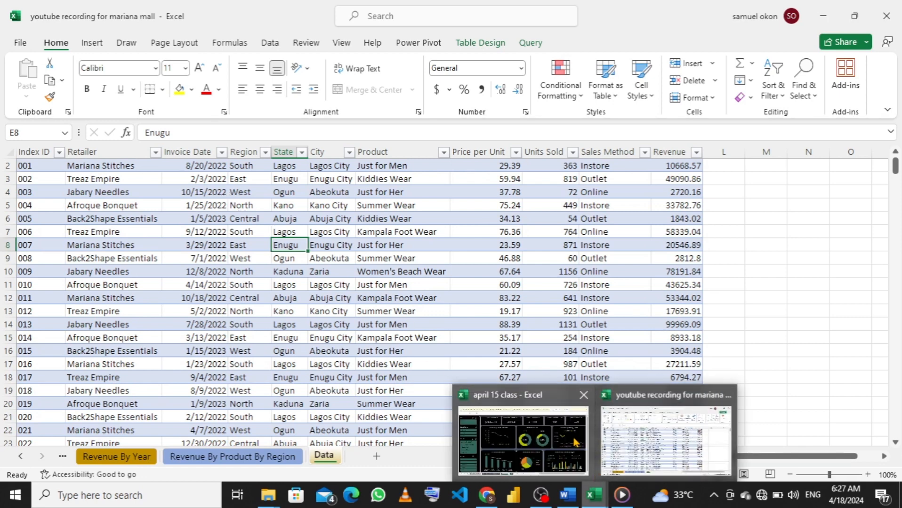
mouse_move(575, 442)
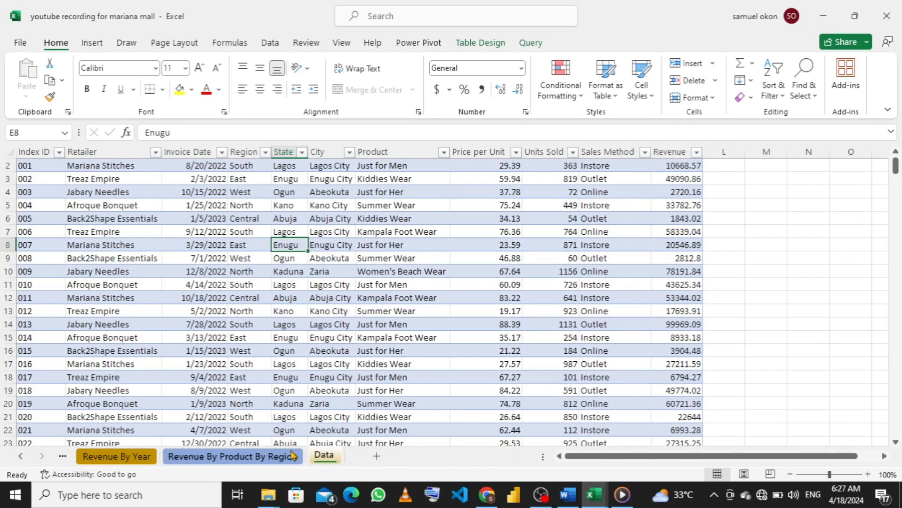
left_click(86, 45)
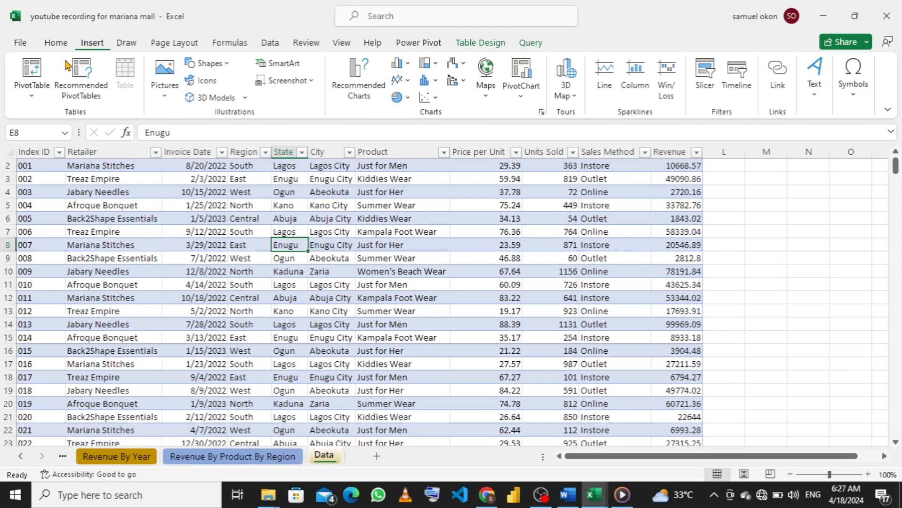
left_click(32, 91)
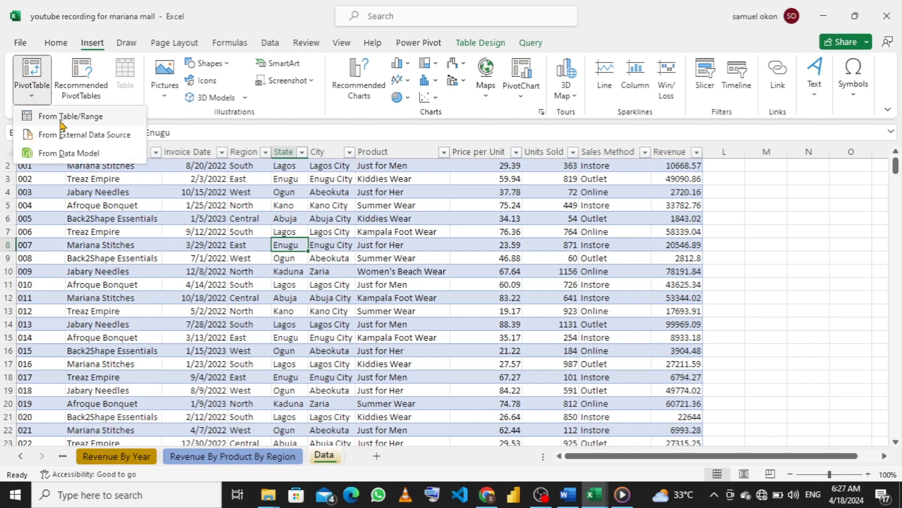
left_click(71, 116)
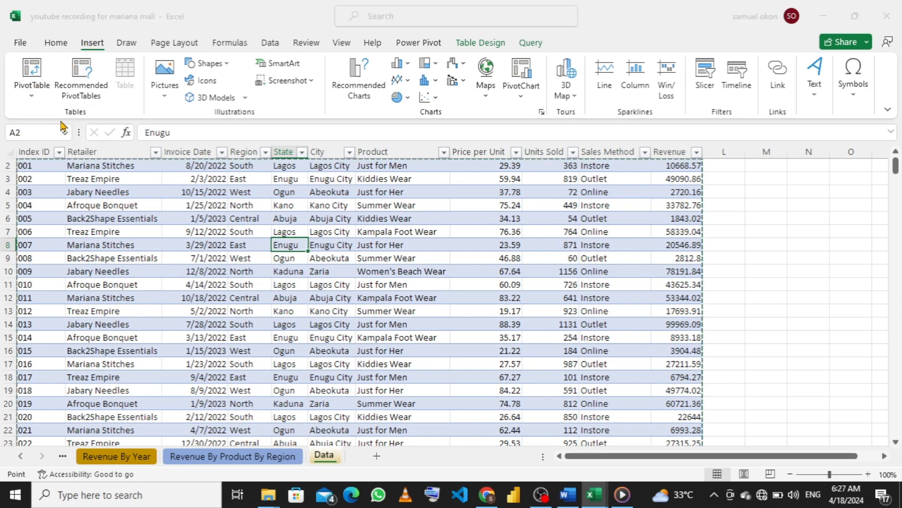
left_click(330, 354)
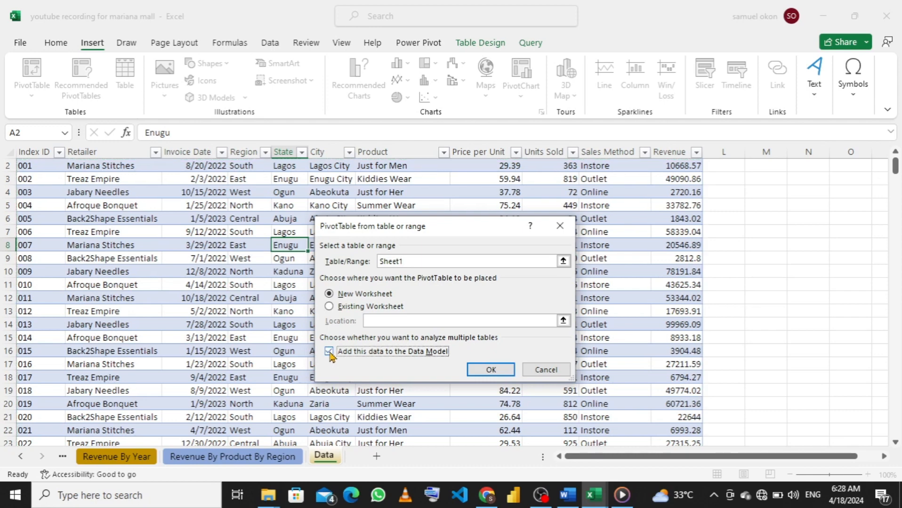
left_click(489, 369)
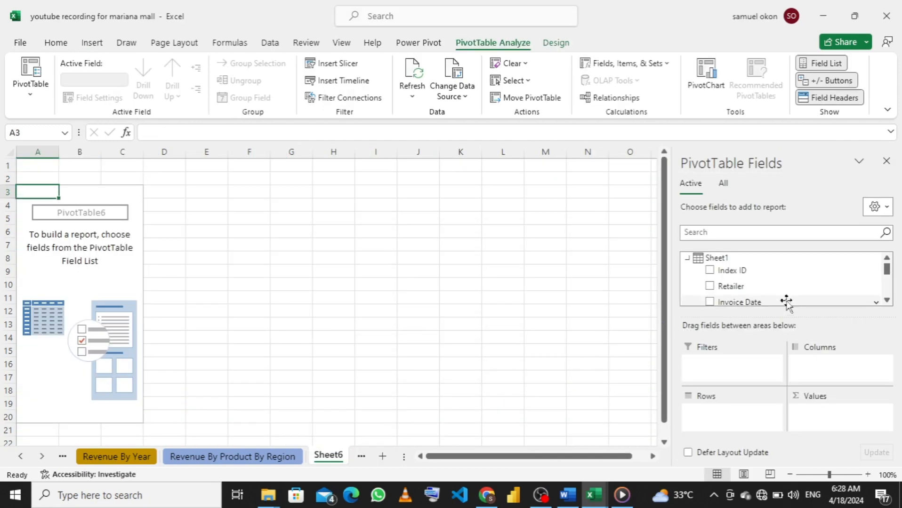
- Summarize Revenue by sum in the new PivotTable's values
scroll(746, 281, "down", 5)
scroll(744, 282, "up", 4)
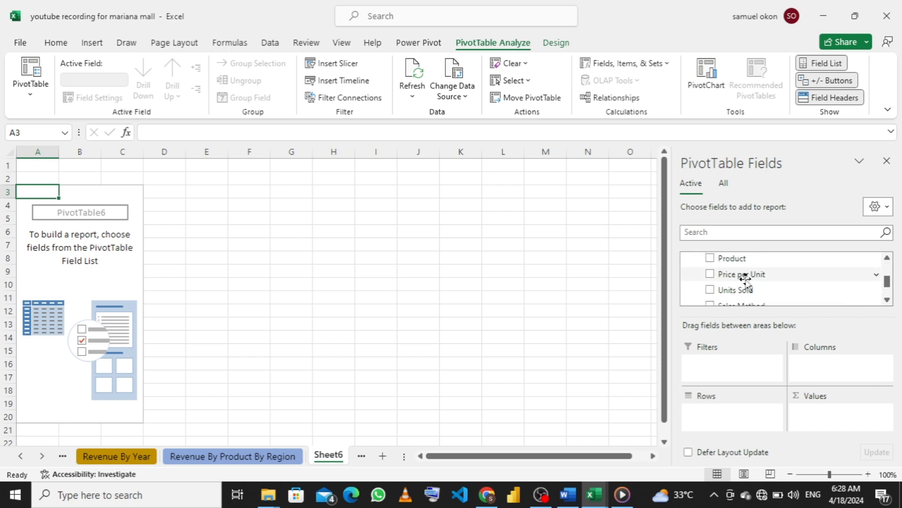
scroll(743, 283, "down", 4)
left_click_drag(741, 260, 821, 412)
- Add the Revenue field to the PivotTable's values a second time
scroll(763, 287, "up", 5)
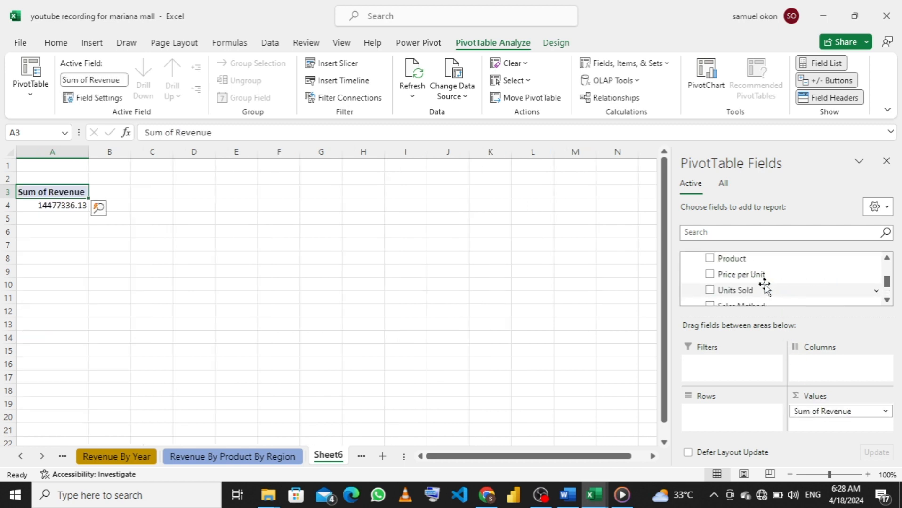
scroll(764, 285, "up", 3)
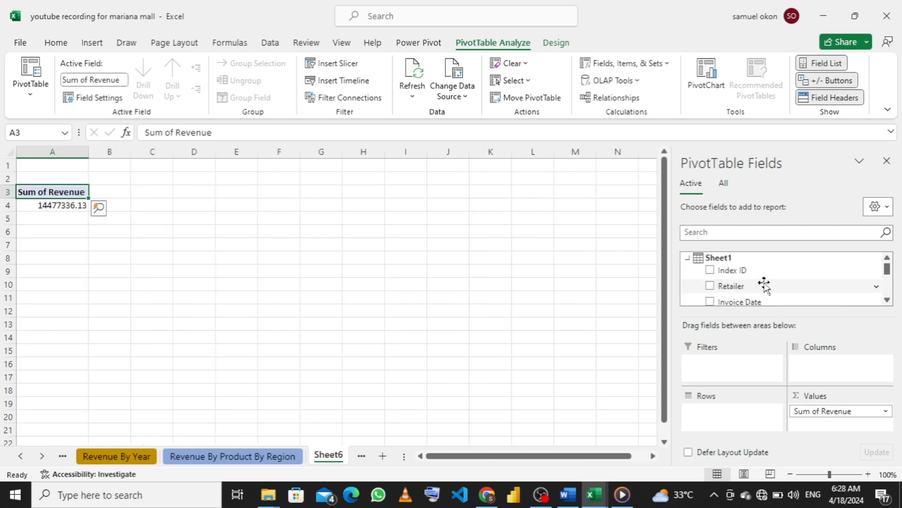
scroll(763, 285, "down", 8)
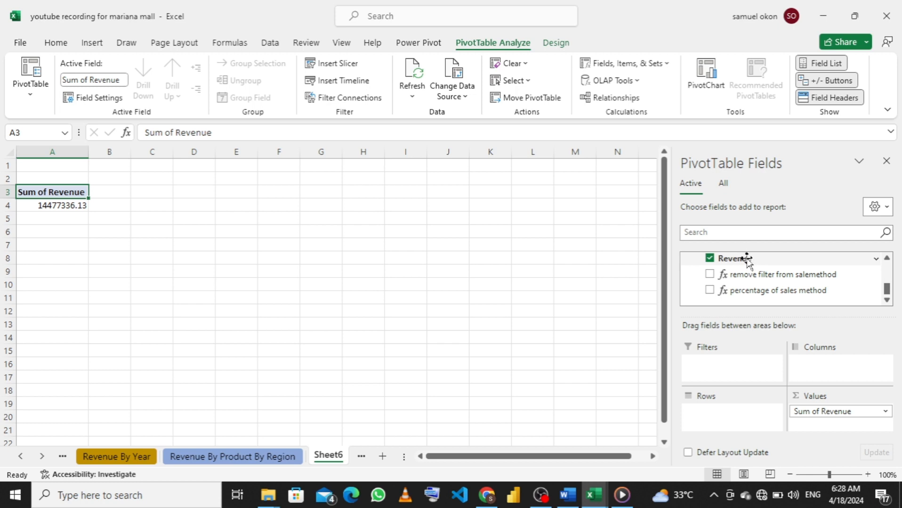
left_click_drag(748, 261, 831, 432)
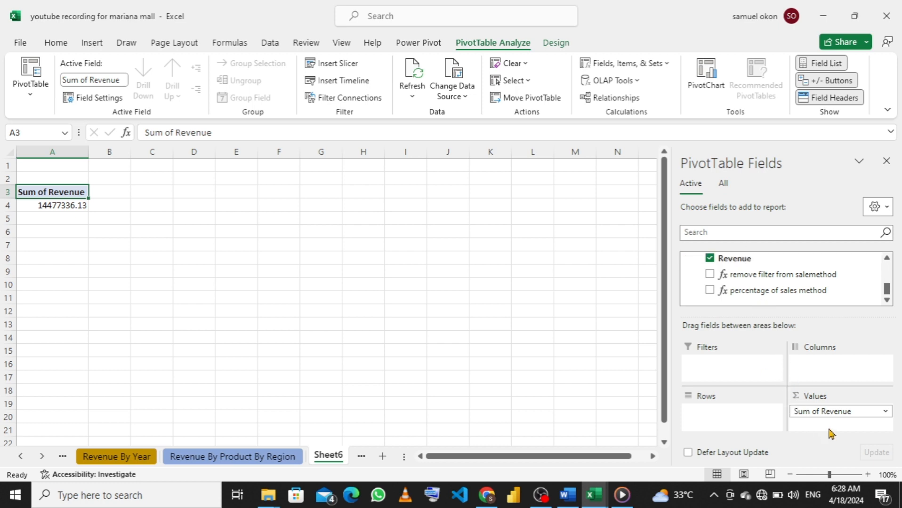
left_click_drag(744, 259, 824, 421)
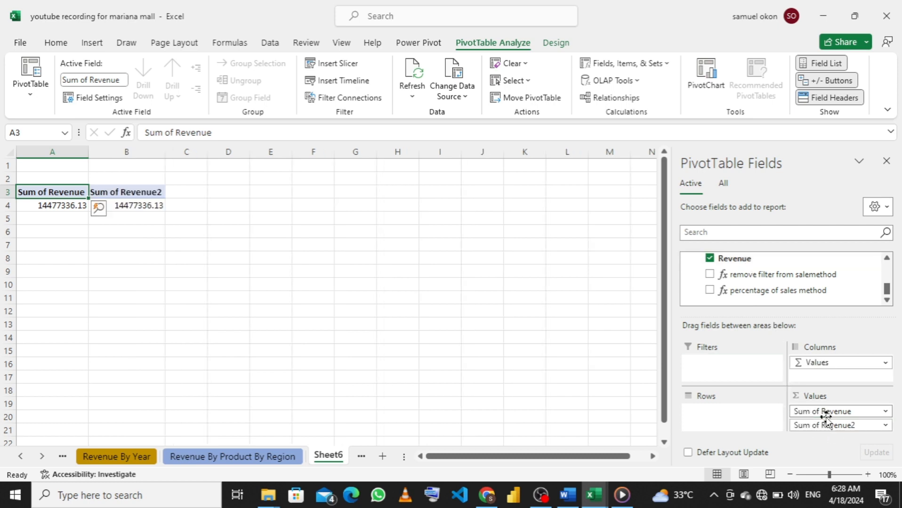
- Summarize the second Revenue value by Average and remove the surplus Sum of Revenue2 from the values
left_click(884, 425)
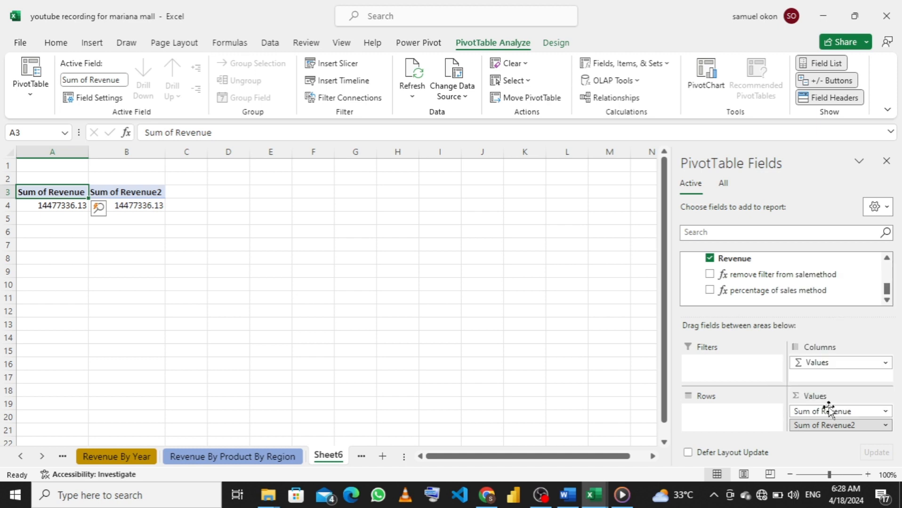
left_click(828, 410)
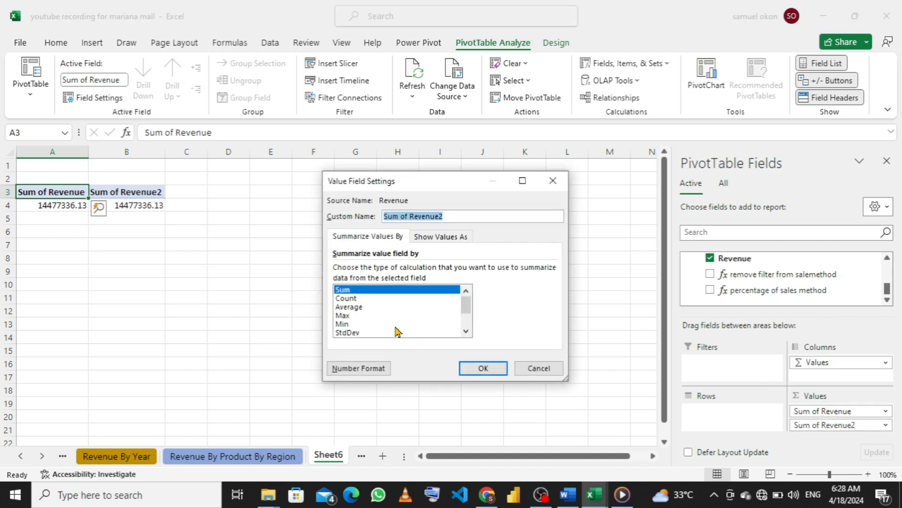
left_click(354, 308)
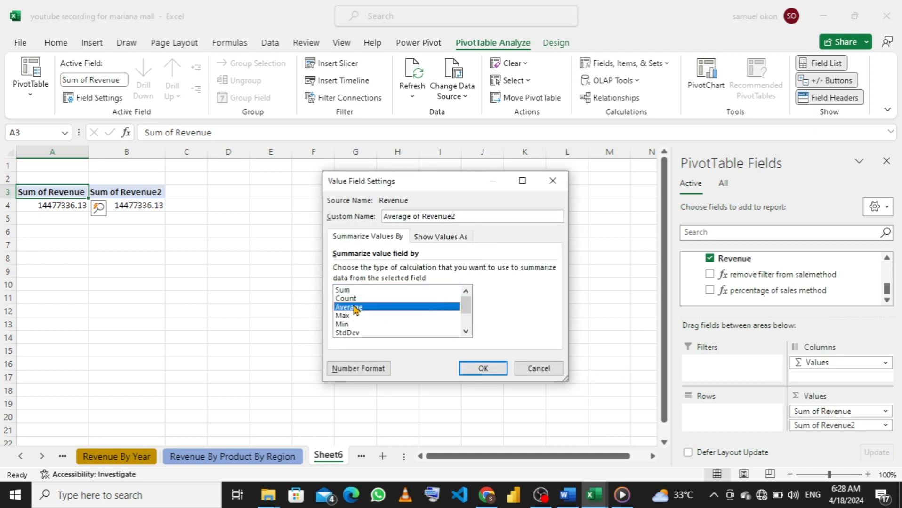
left_click(483, 368)
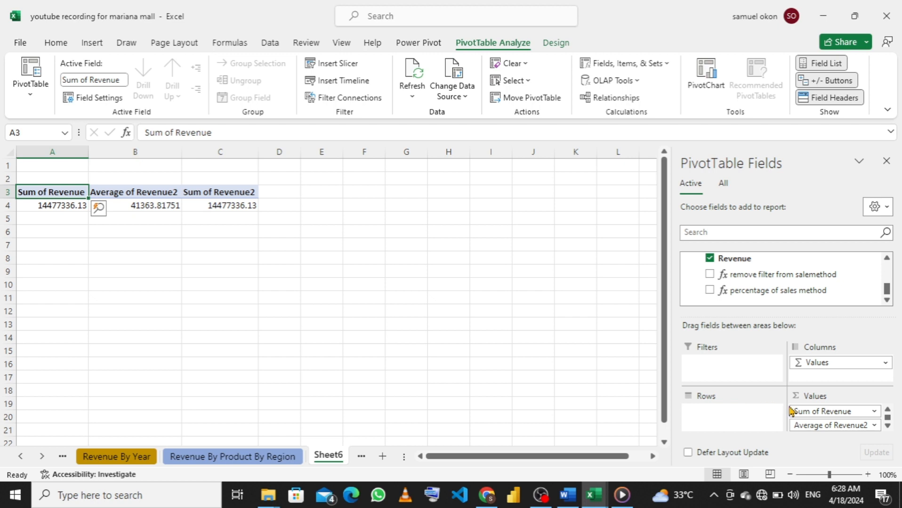
left_click_drag(791, 411, 572, 375)
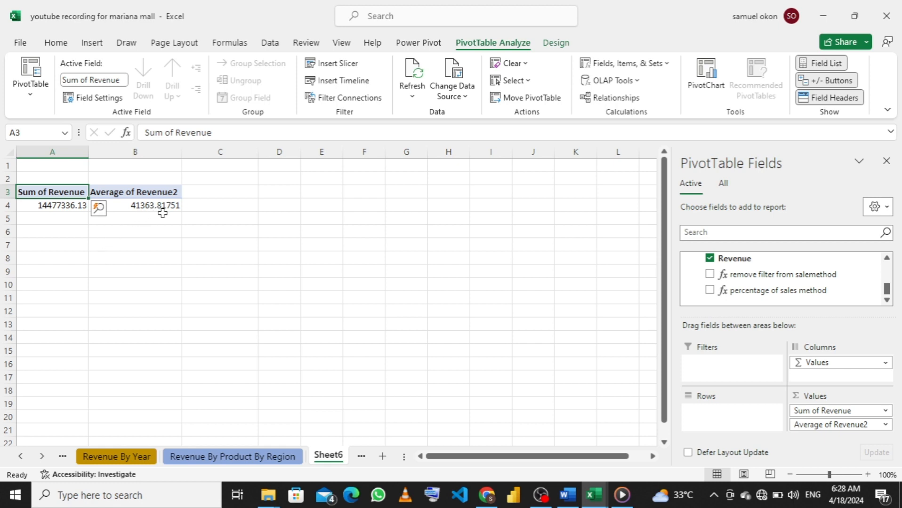
- Add the sum of Units Sold to the PivotTable's values
scroll(785, 281, "up", 1)
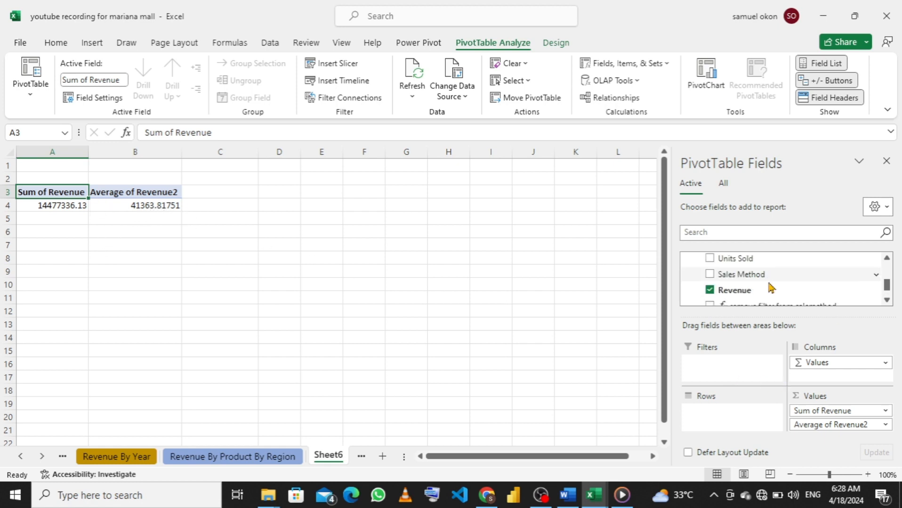
scroll(772, 288, "up", 1)
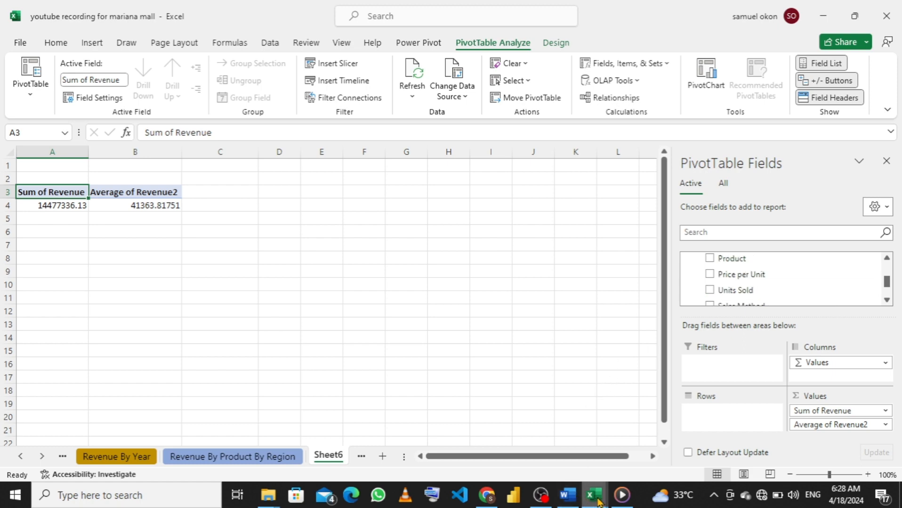
mouse_move(597, 499)
mouse_move(552, 422)
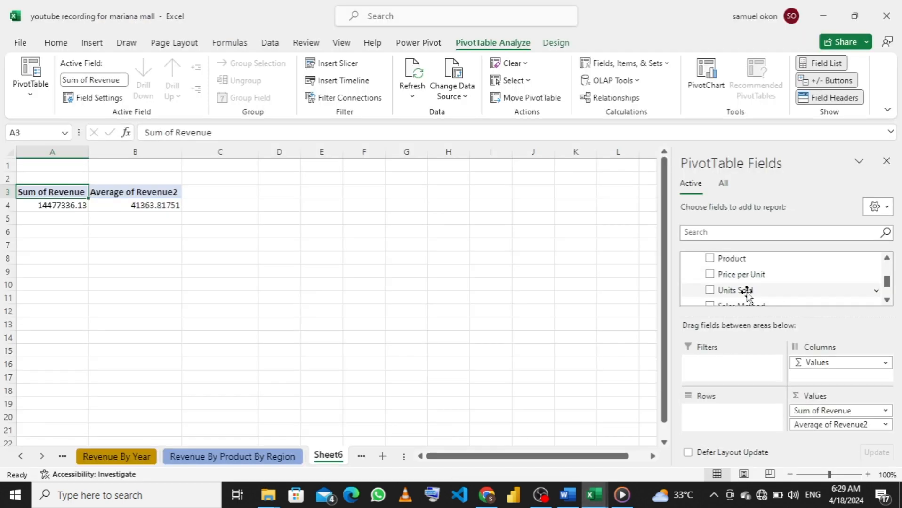
left_click_drag(746, 292, 826, 427)
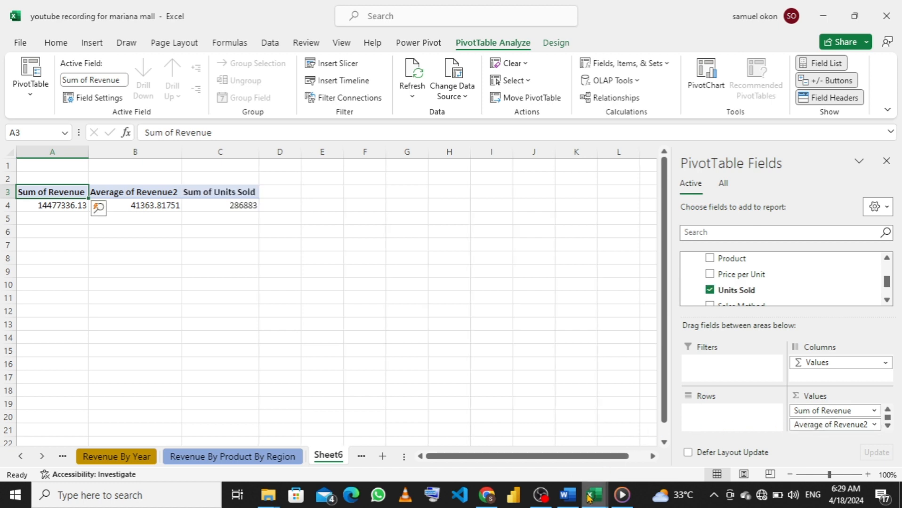
- Add the count of Index ID to the PivotTable's values
mouse_move(579, 458)
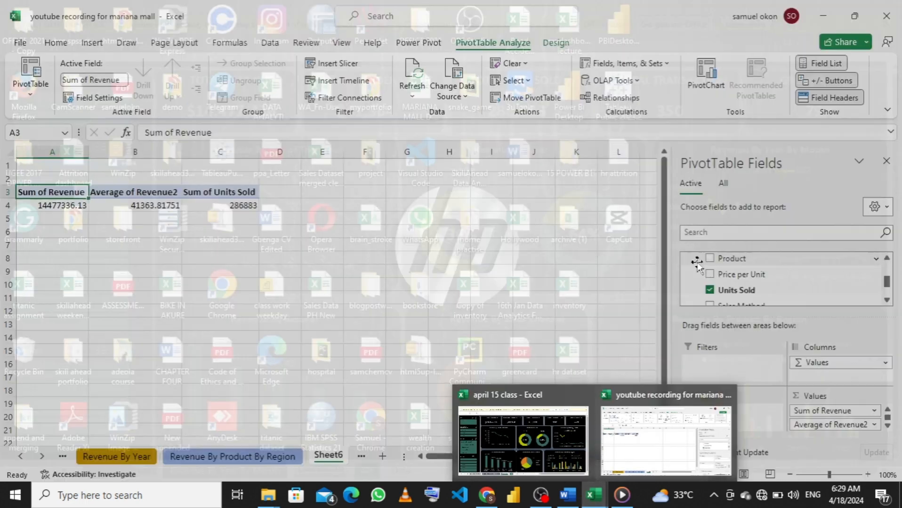
scroll(751, 275, "up", 3)
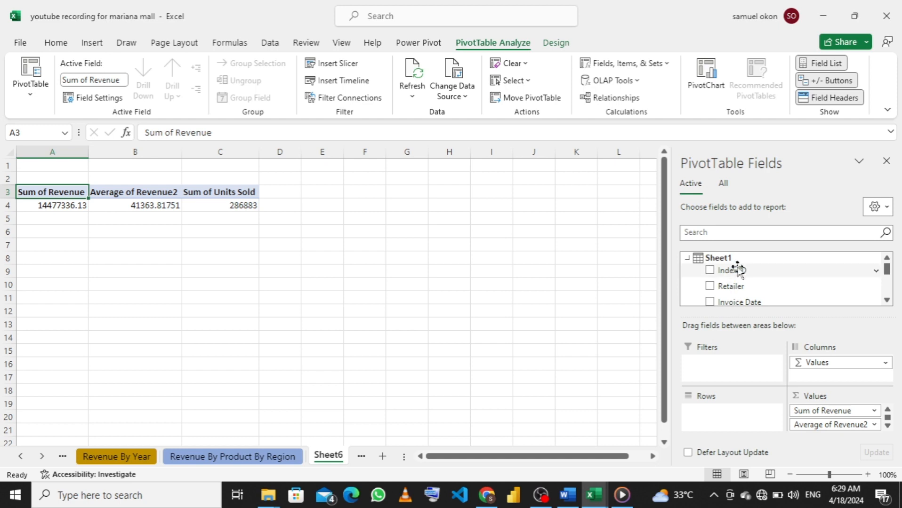
left_click_drag(743, 271, 833, 427)
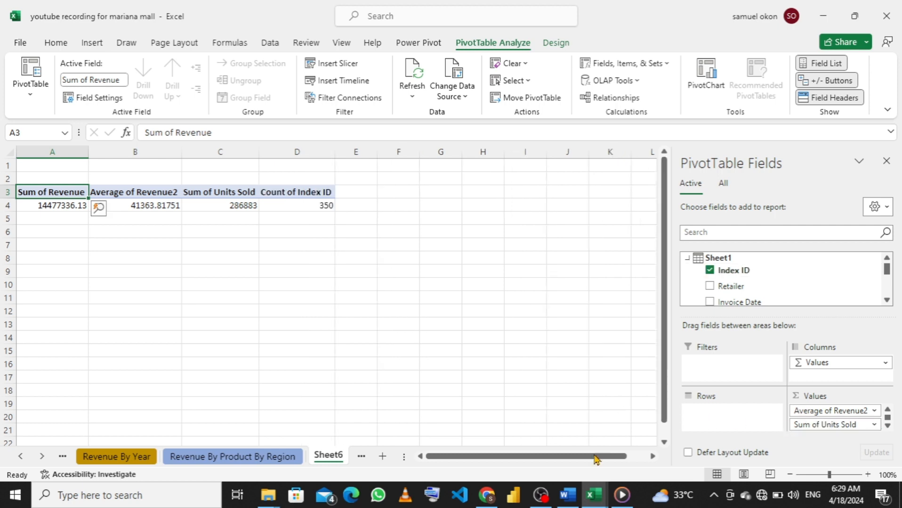
mouse_move(592, 502)
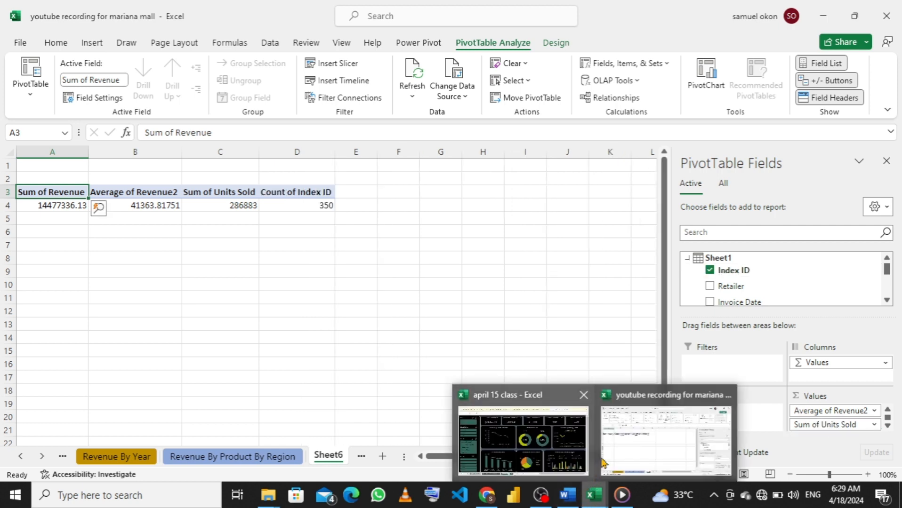
mouse_move(566, 445)
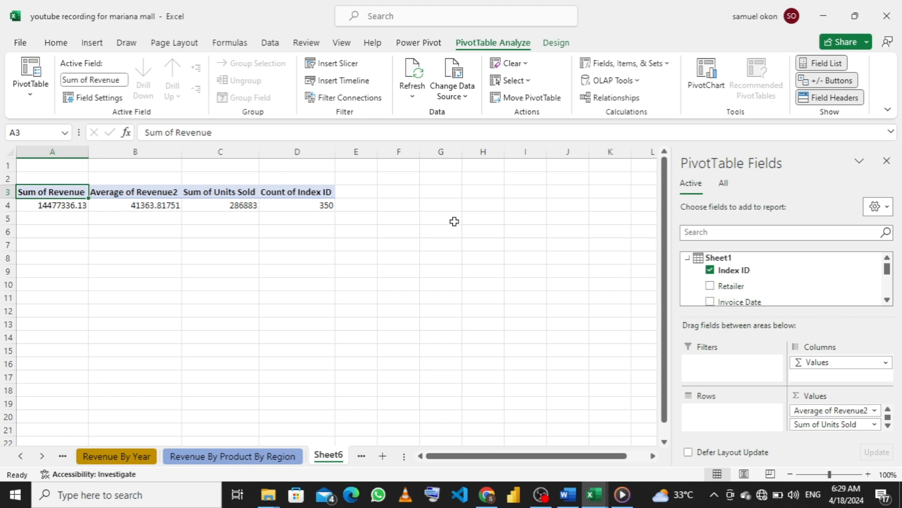
left_click(723, 184)
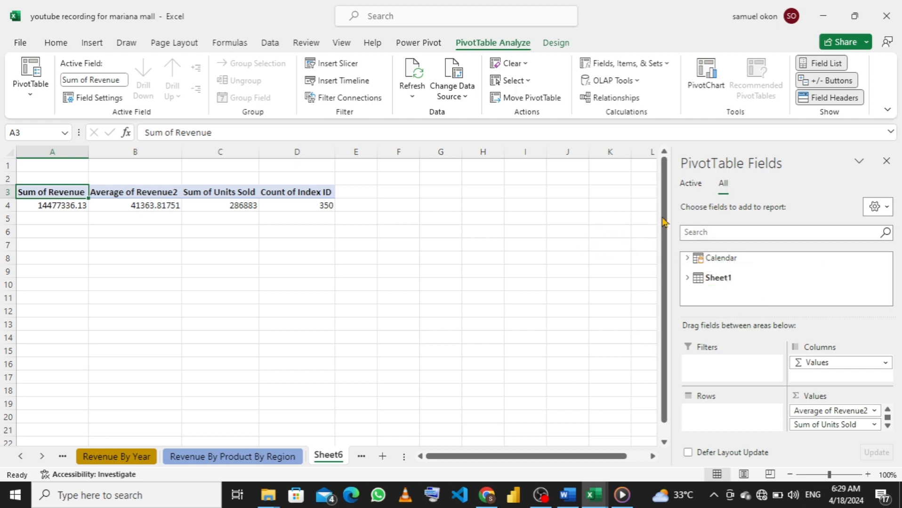
left_click(688, 186)
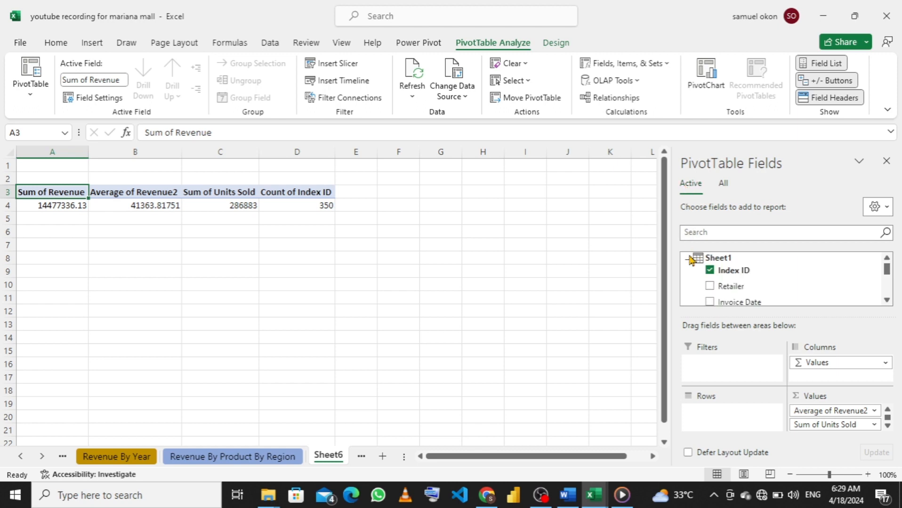
scroll(718, 273, "down", 5)
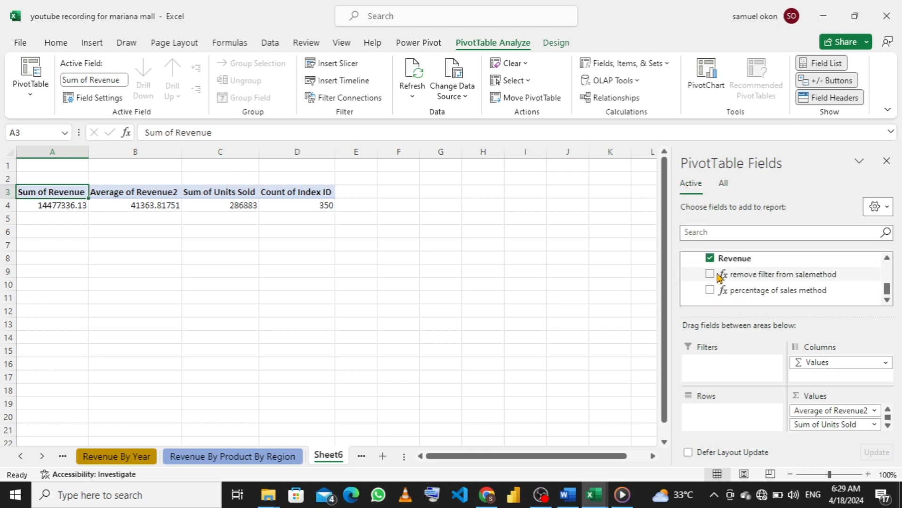
scroll(713, 274, "up", 5)
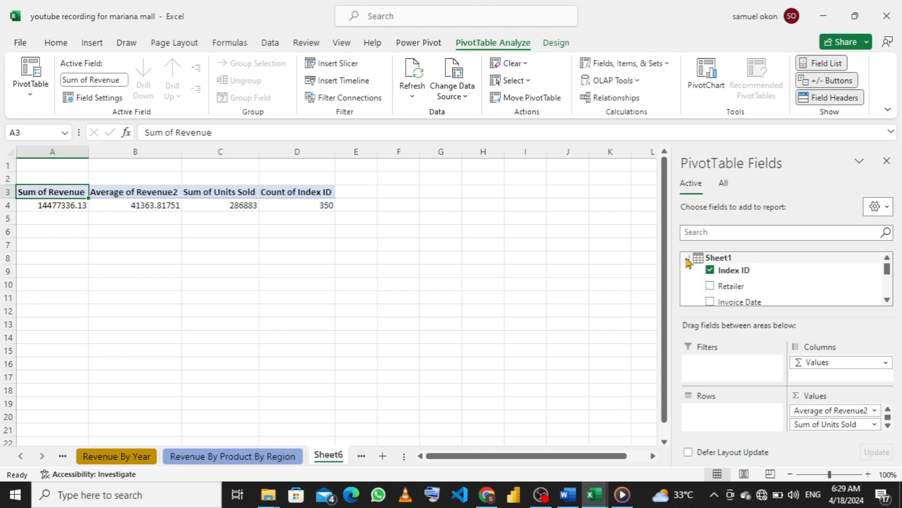
- Start a new measure in the Sheet1 table and name it Cy Revenue
right_click(685, 262)
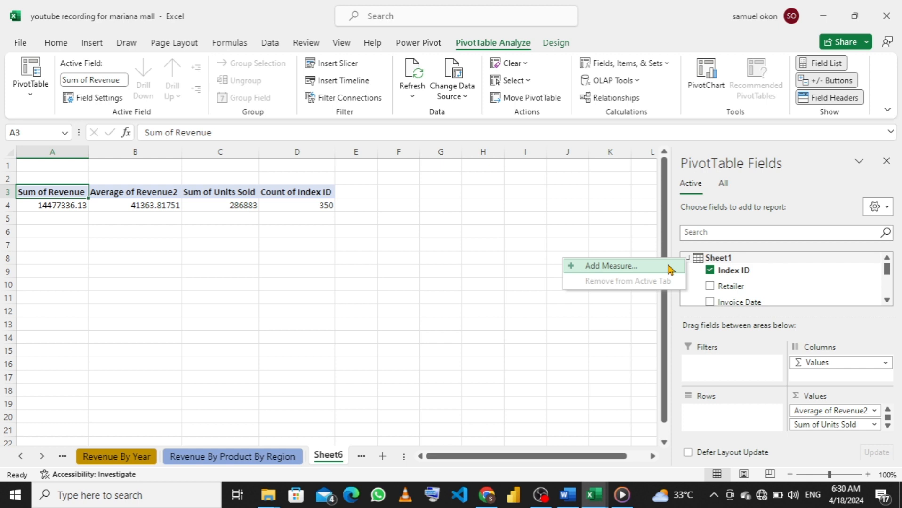
left_click(658, 267)
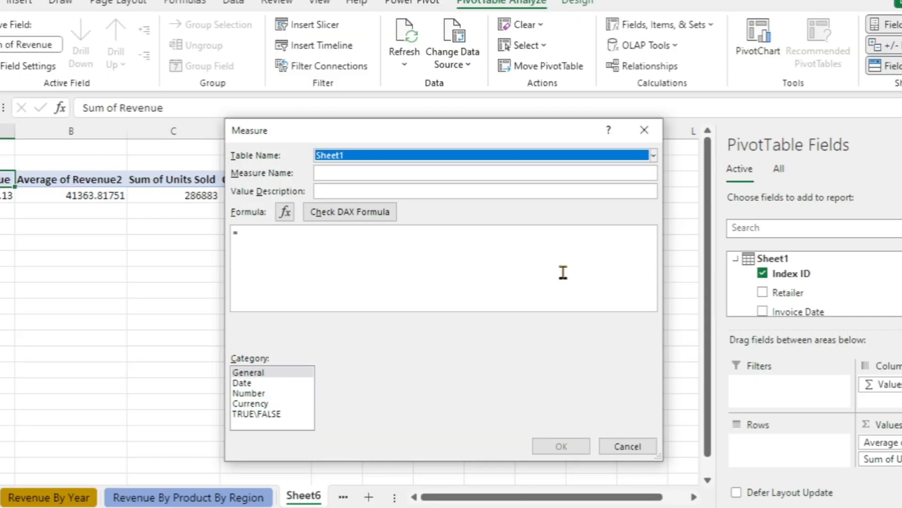
left_click(563, 272)
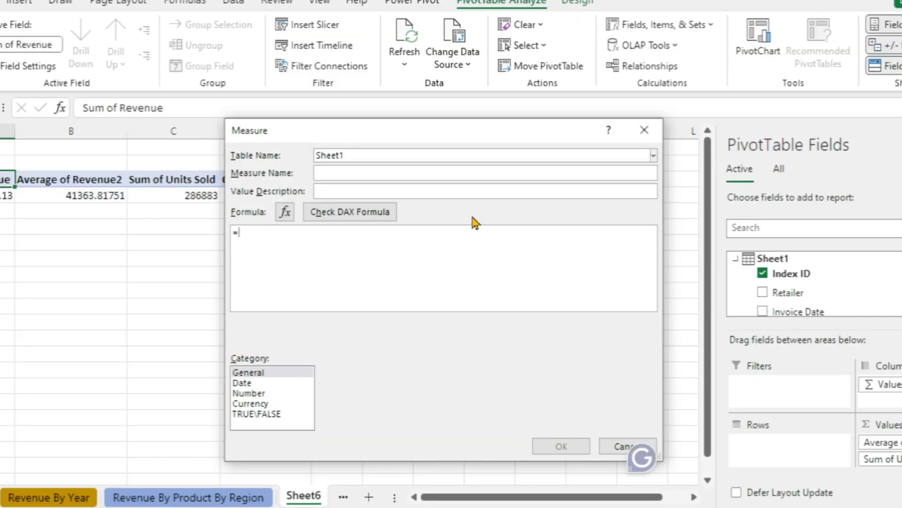
left_click(447, 172)
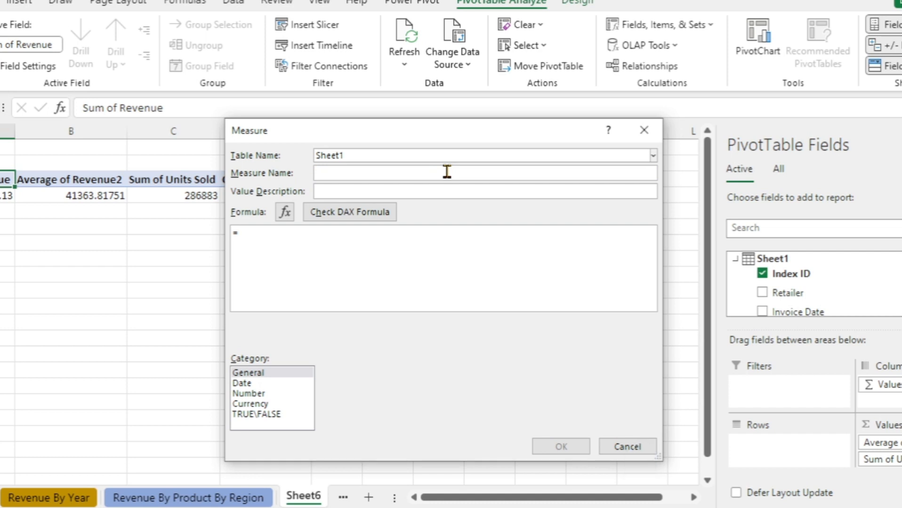
type("Cy ")
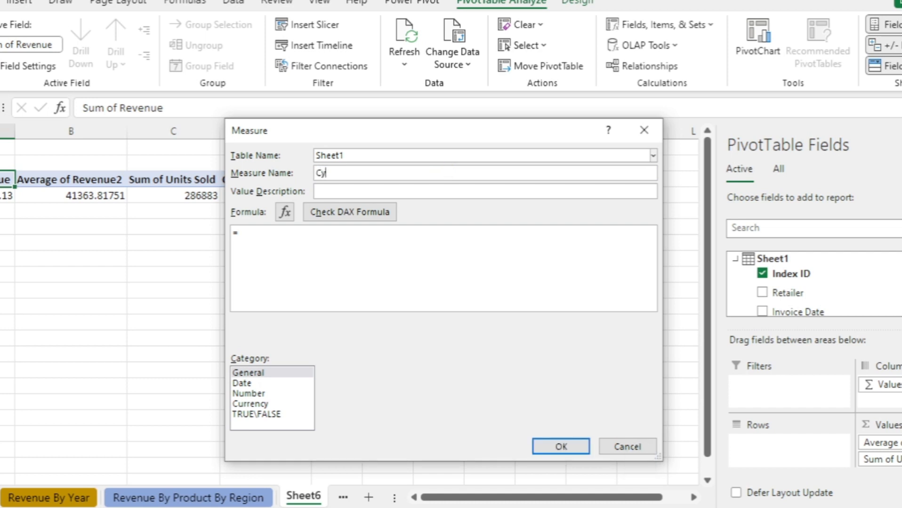
type("Revenue")
left_click(306, 248)
type("CA")
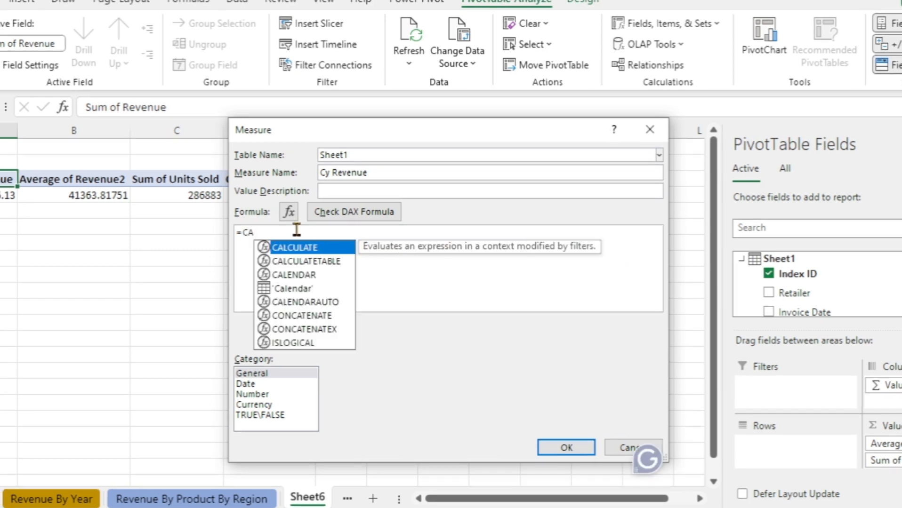
key("BackSpace")
key("BackSpace")
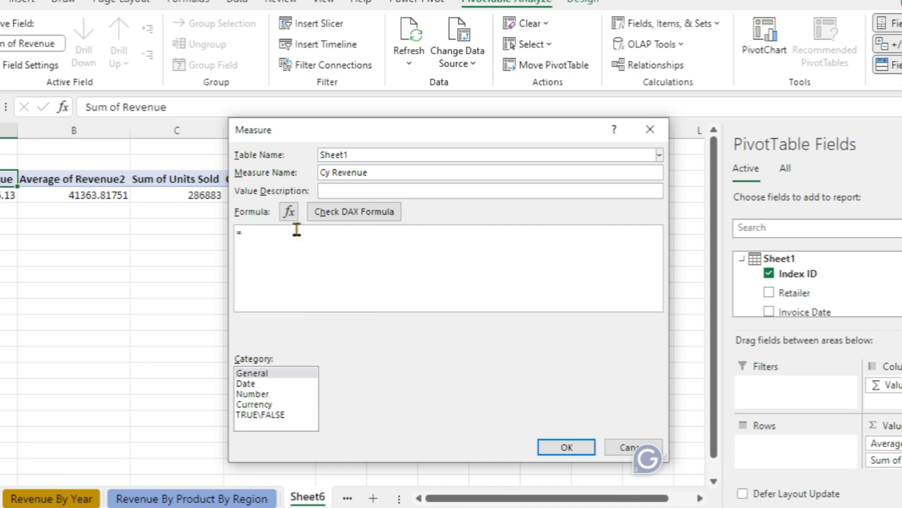
- Begin the Cy Revenue formula with the TOTALYTD function, using [Sum of Revenue] as its expression
type("tot")
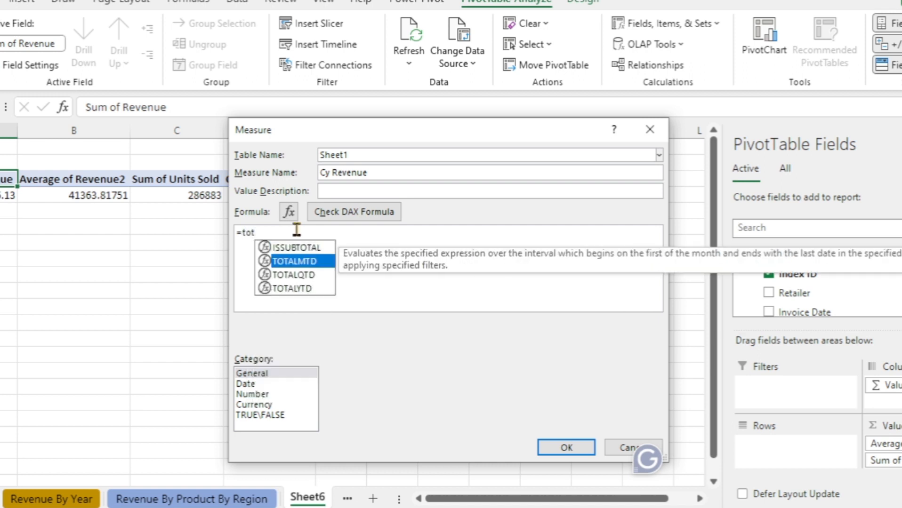
key("Down")
key("Down")
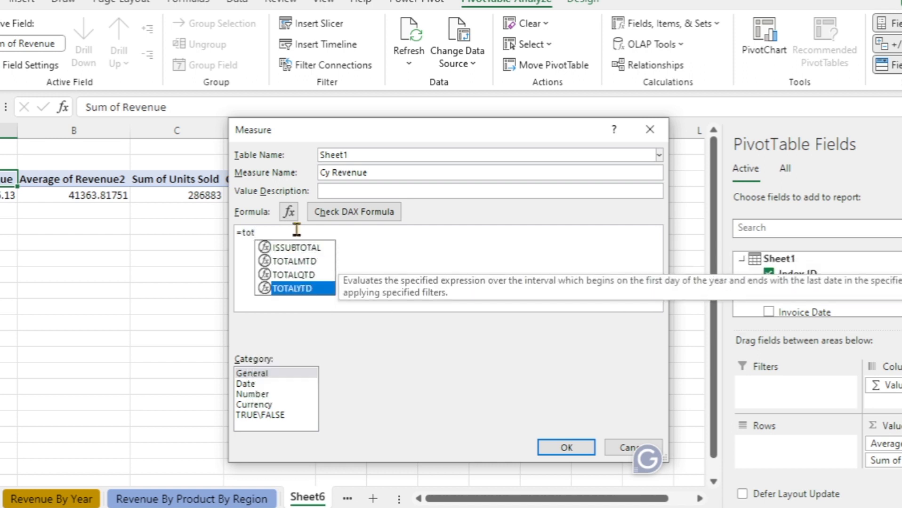
key("Tab")
left_click(296, 231)
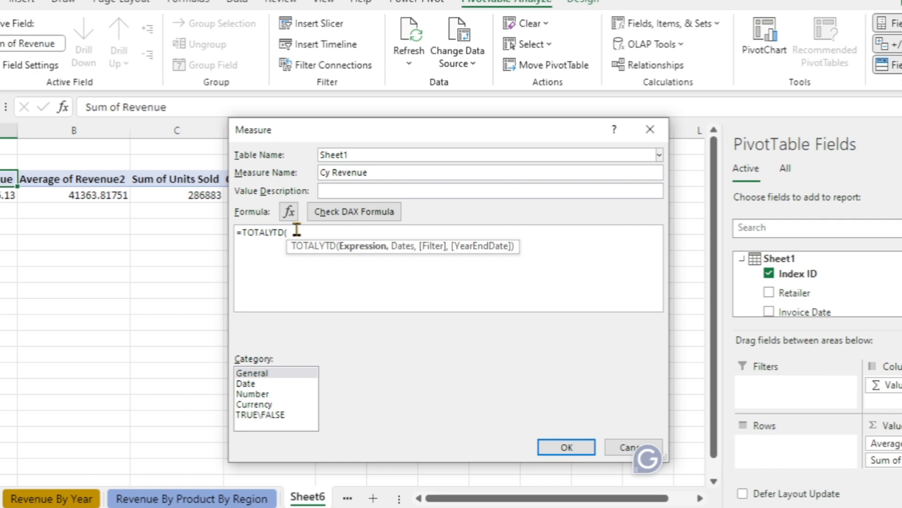
type("sum")
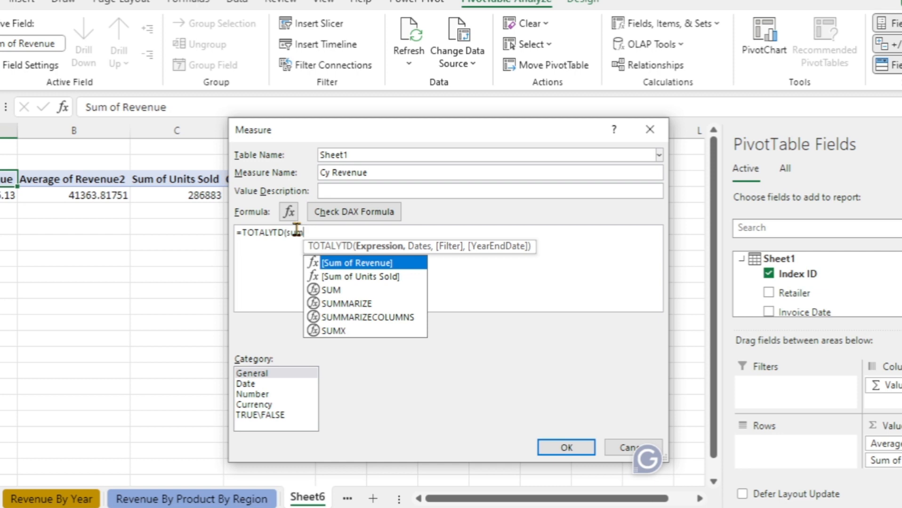
key("Tab")
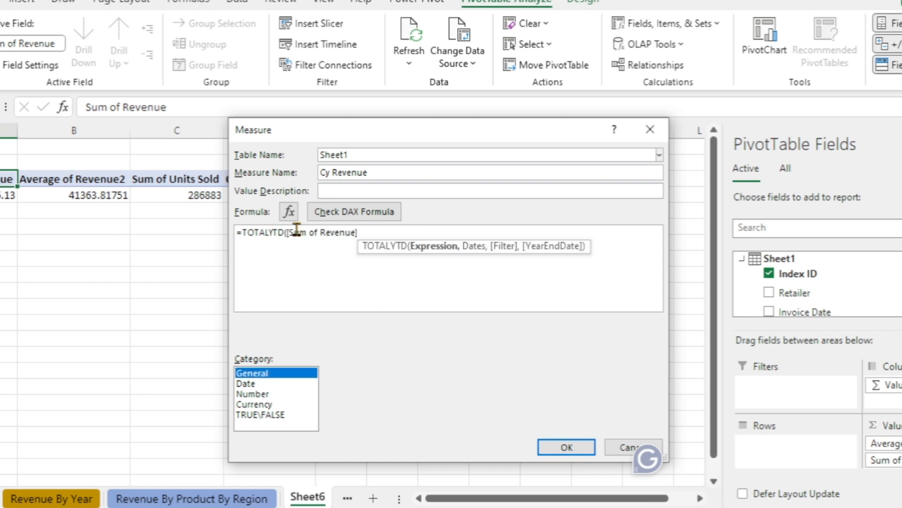
- Add the Date column of the Calendar table as the dates argument of the TOTALYTD formula
left_click(371, 232)
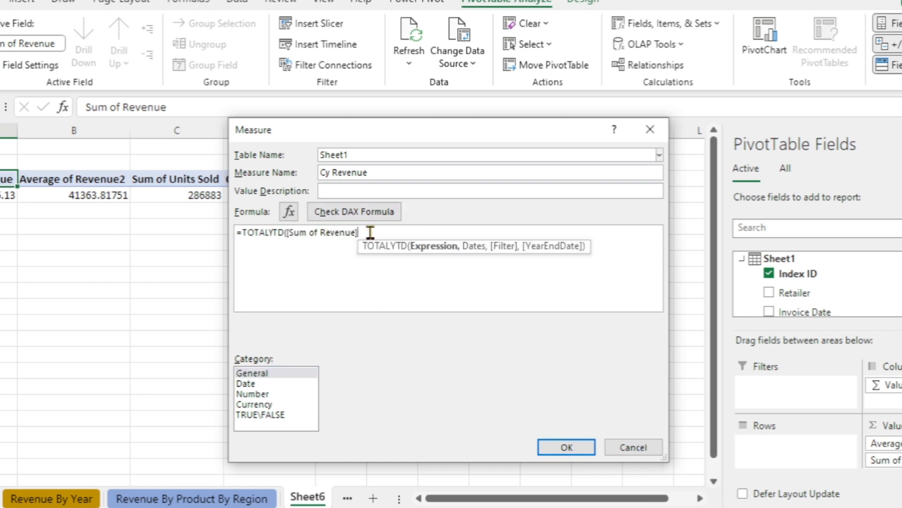
type(",")
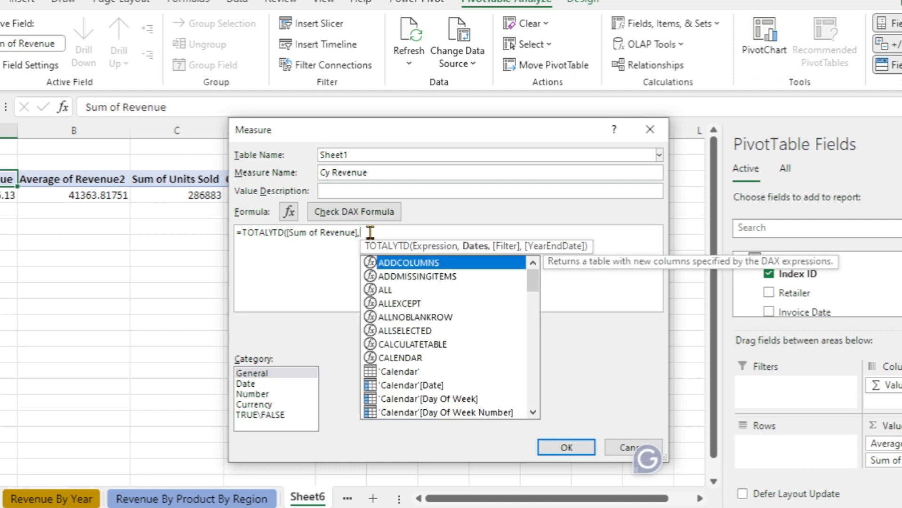
type("ca")
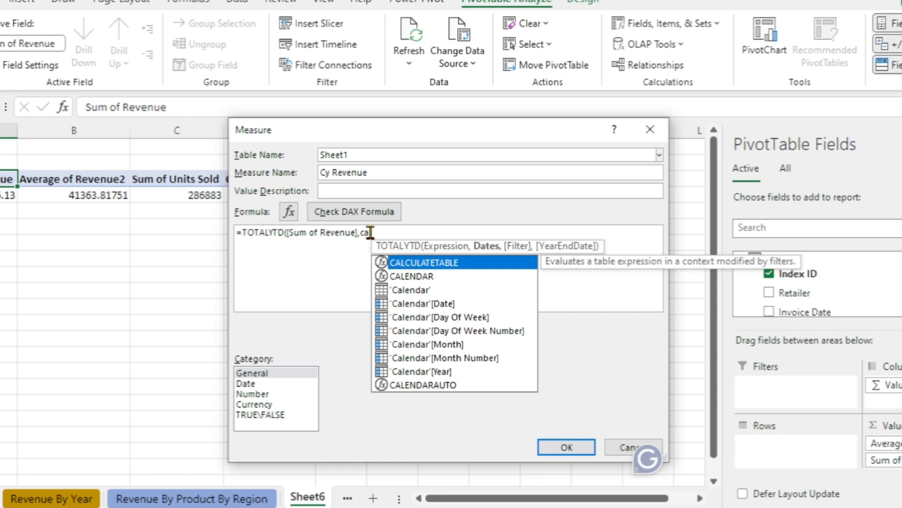
key("Down")
key("Down")
key("Down")
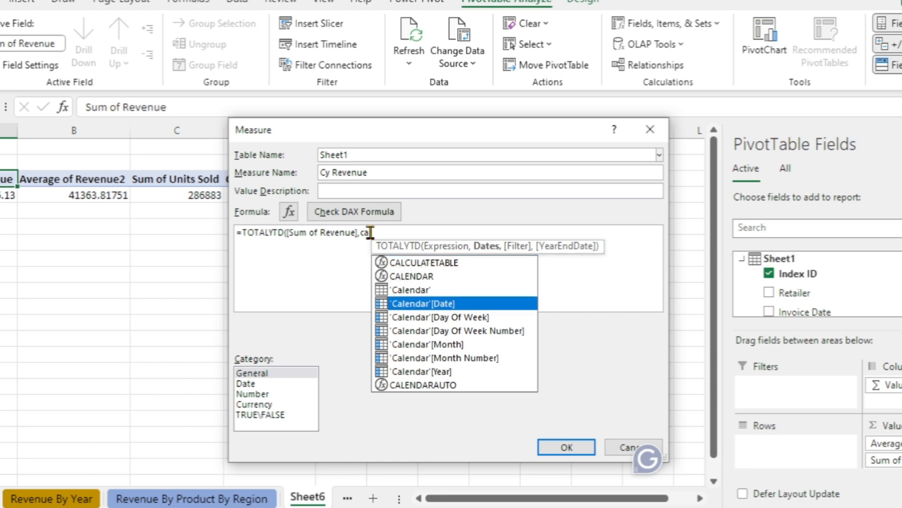
key("Tab")
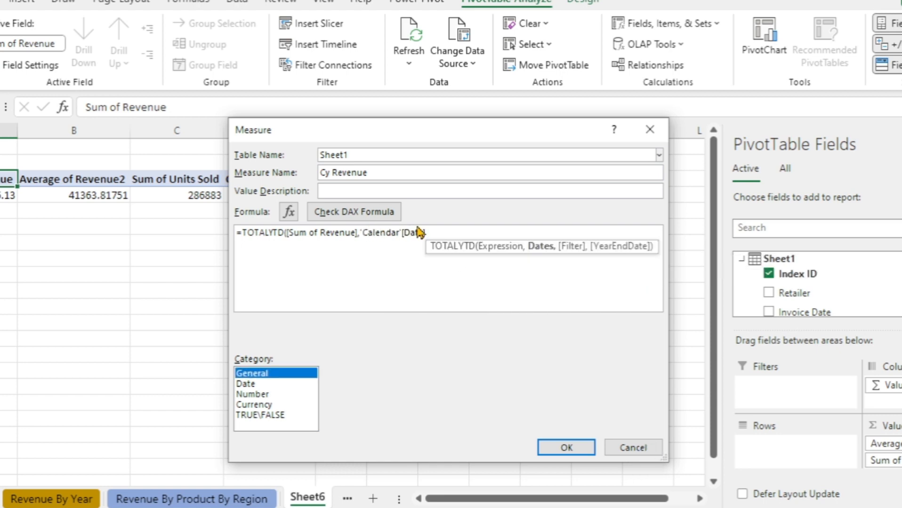
- Close the TOTALYTD formula's parenthesis, then check the DAX formula and save the Cy Revenue measure
left_click(447, 229)
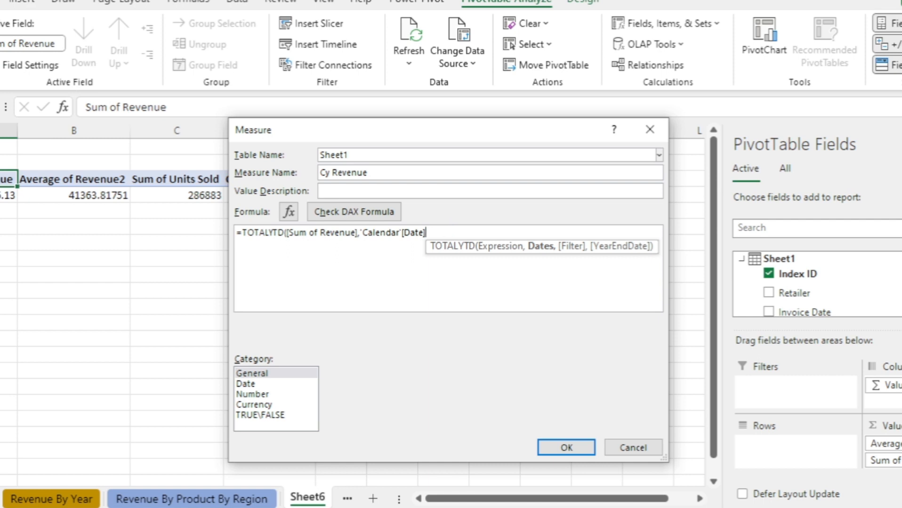
type(")")
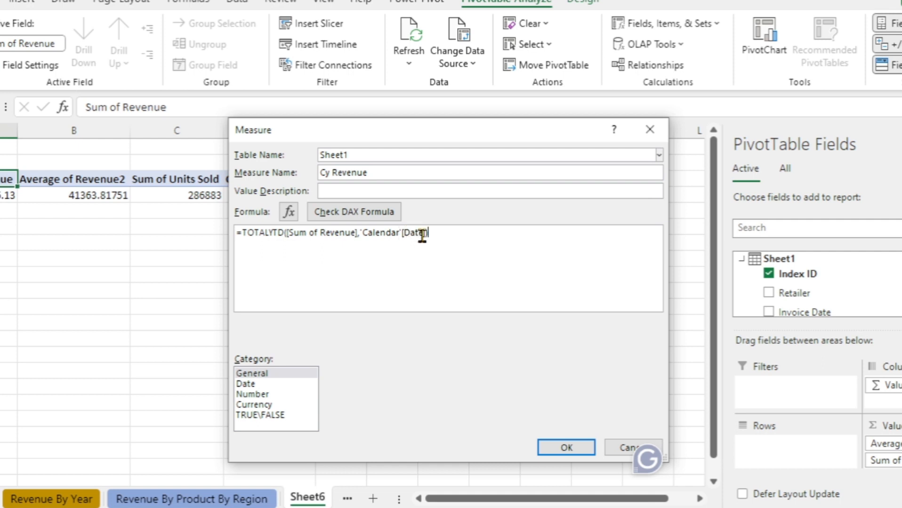
left_click(348, 213)
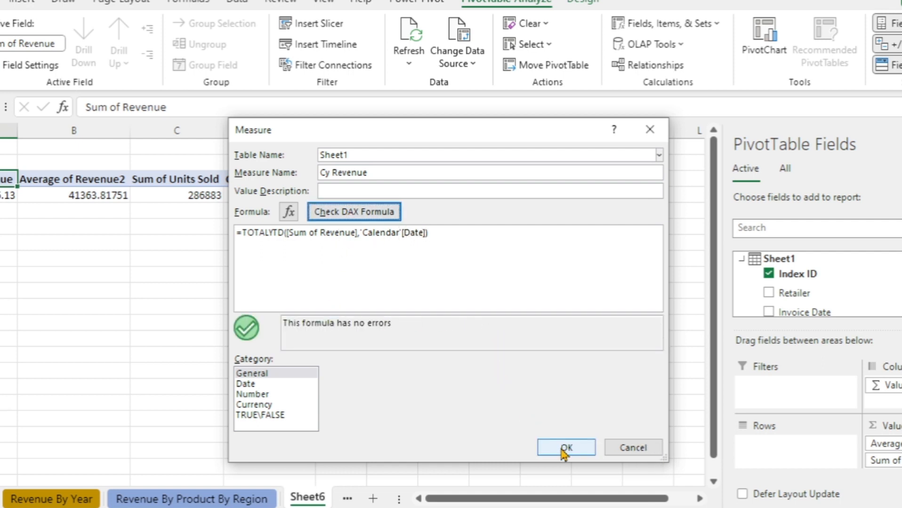
left_click(564, 448)
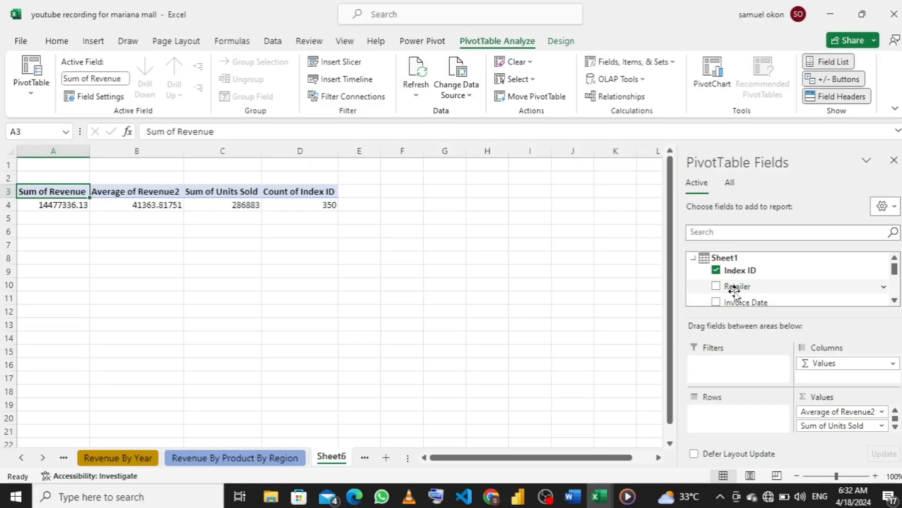
- Start a new measure in the Sheet1 table and begin its formula with the CALCULATE function, using [Sum of Revenue] as the expression
scroll(736, 290, "down", 8)
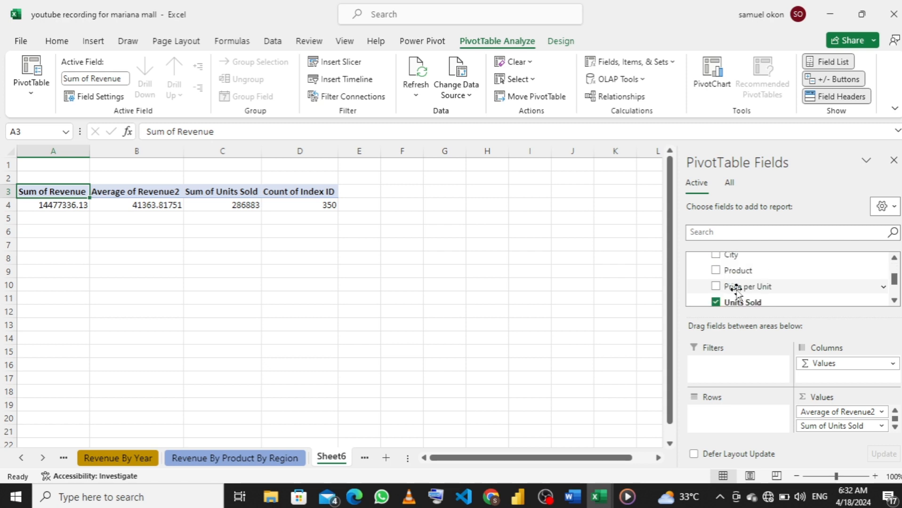
scroll(759, 290, "up", 8)
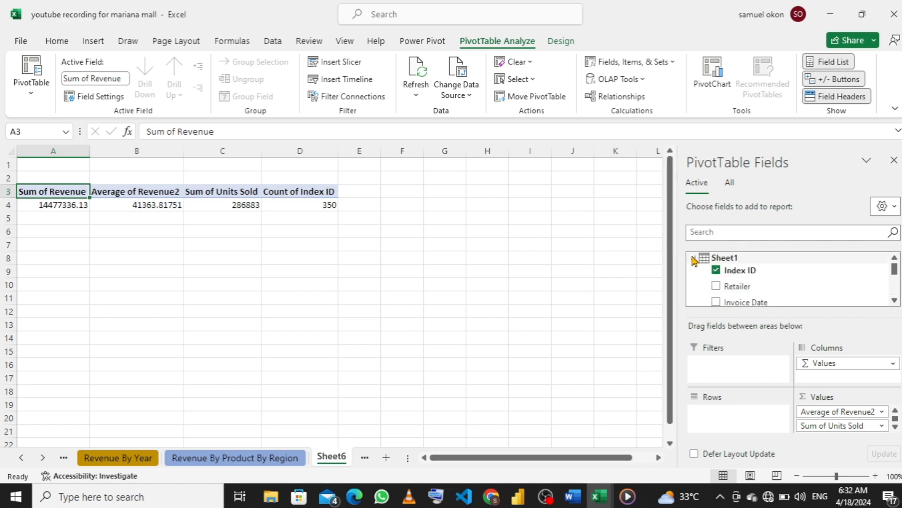
right_click(692, 260)
left_click(663, 265)
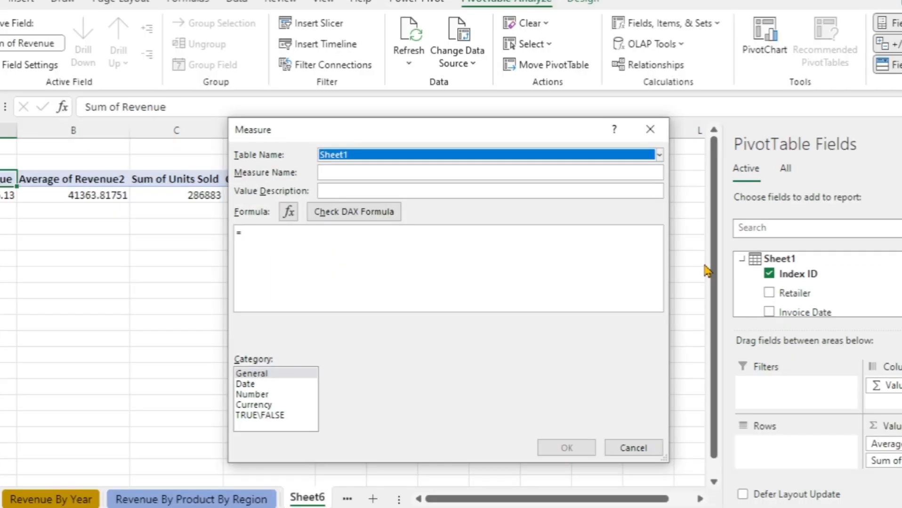
left_click(470, 245)
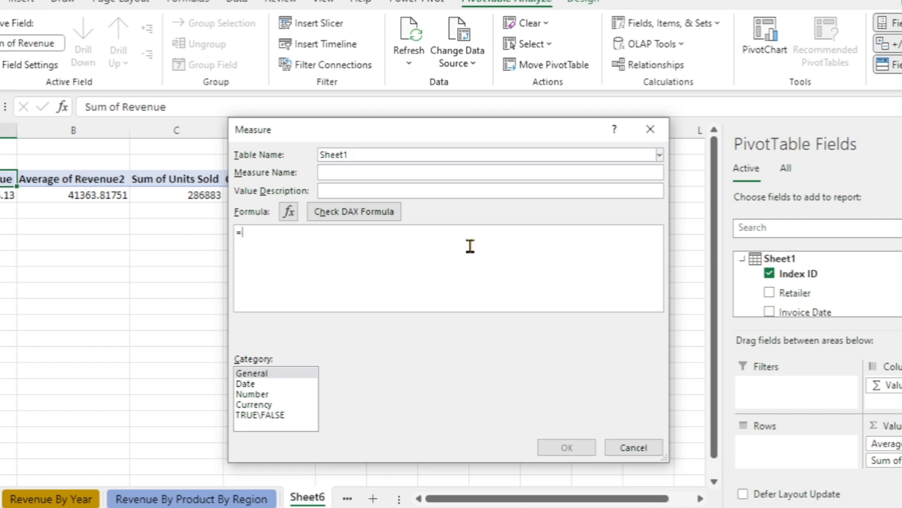
type("cal")
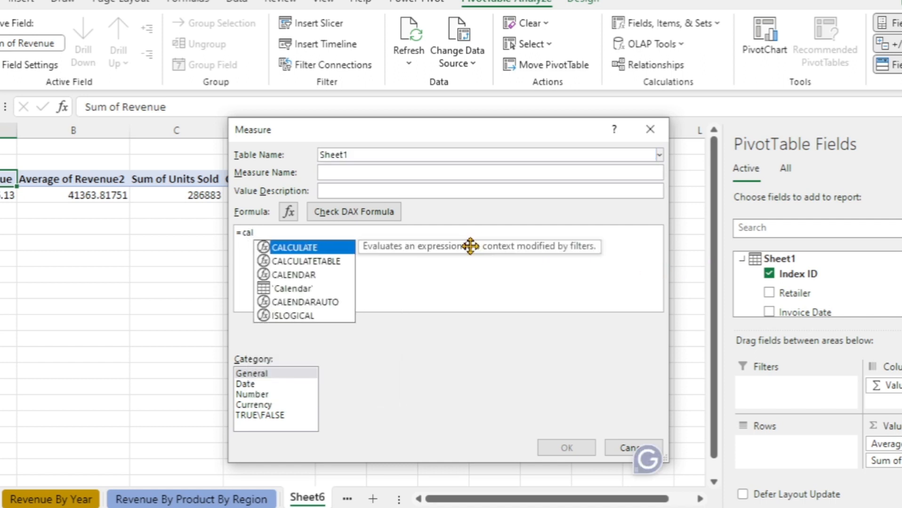
key("Tab")
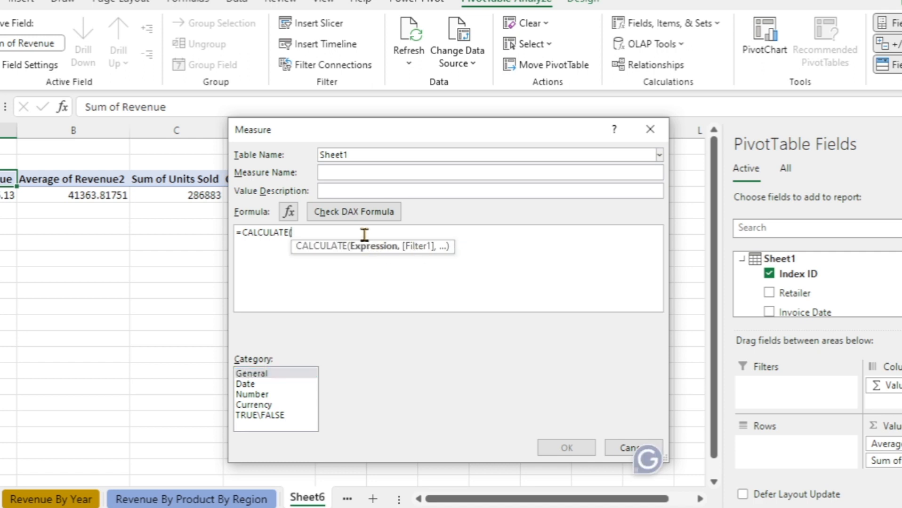
type("sum")
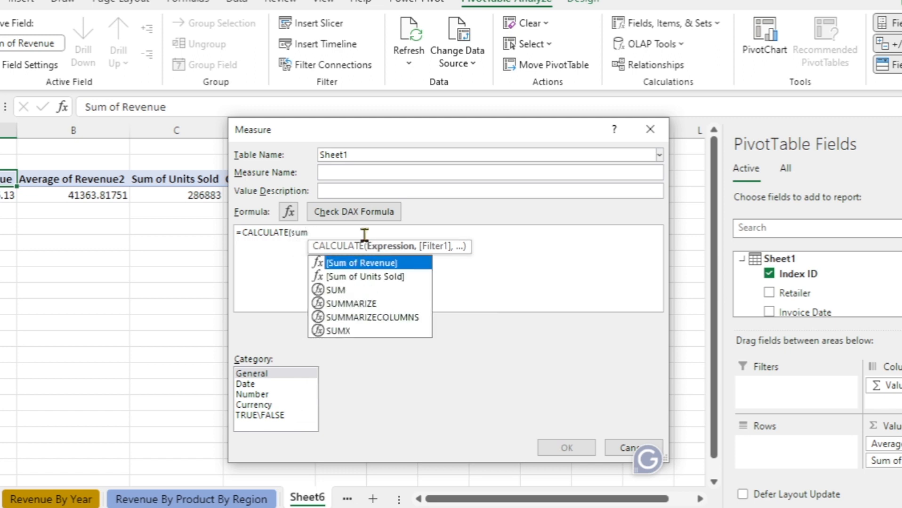
key("Tab")
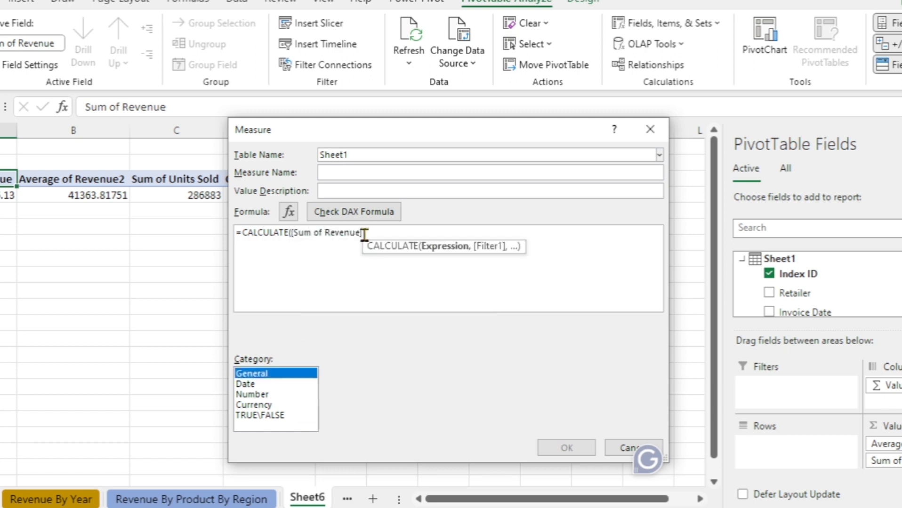
left_click(373, 232)
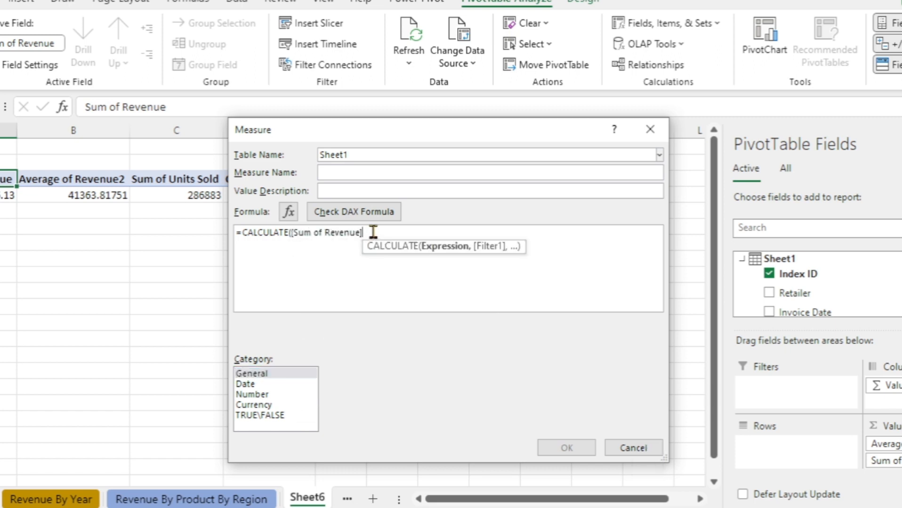
- Add the SAMEPERIODLASTYEAR function as the filter argument of the CALCULATE formula
type(",")
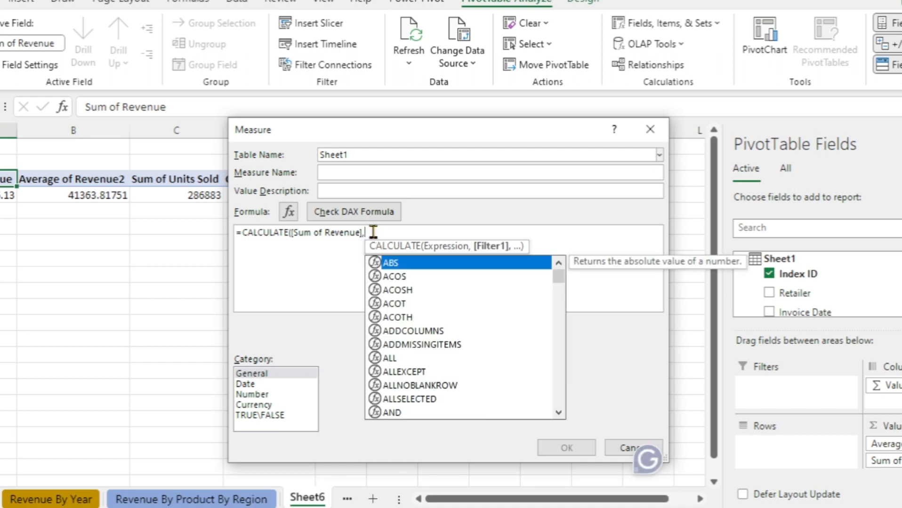
type("sam")
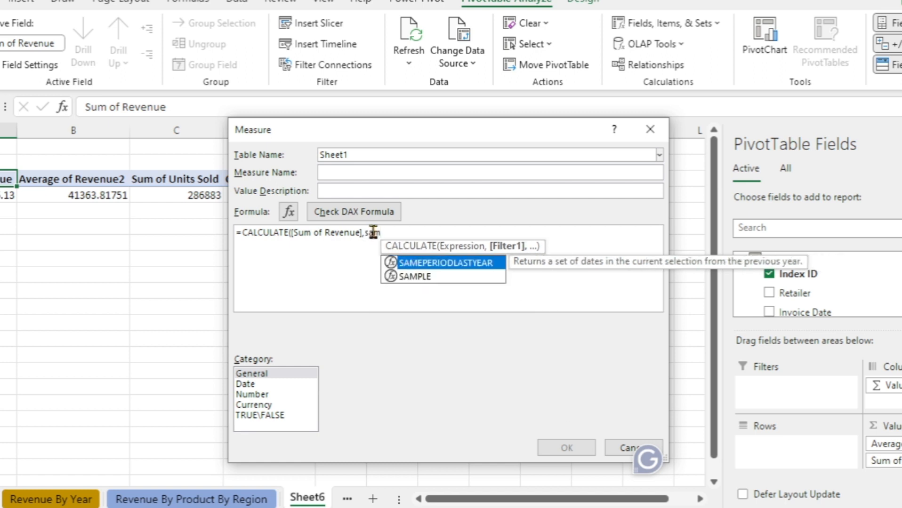
key("Tab")
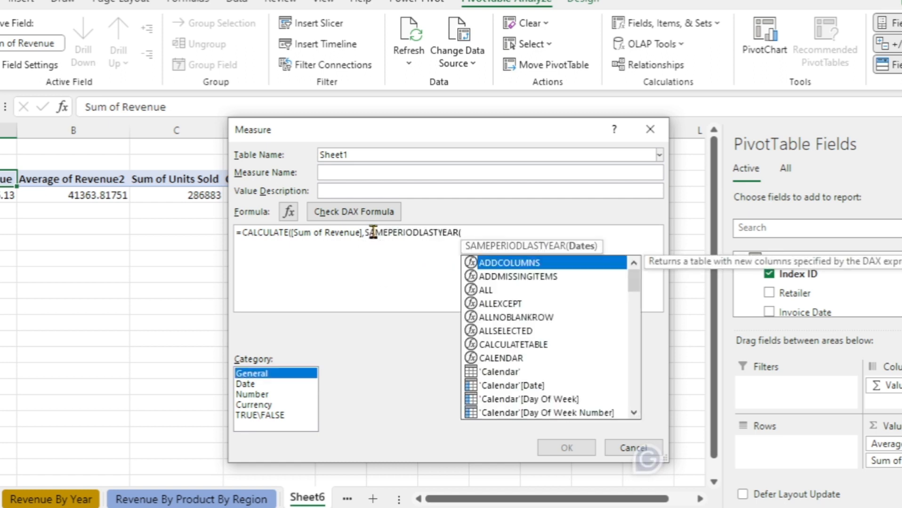
left_click(476, 234)
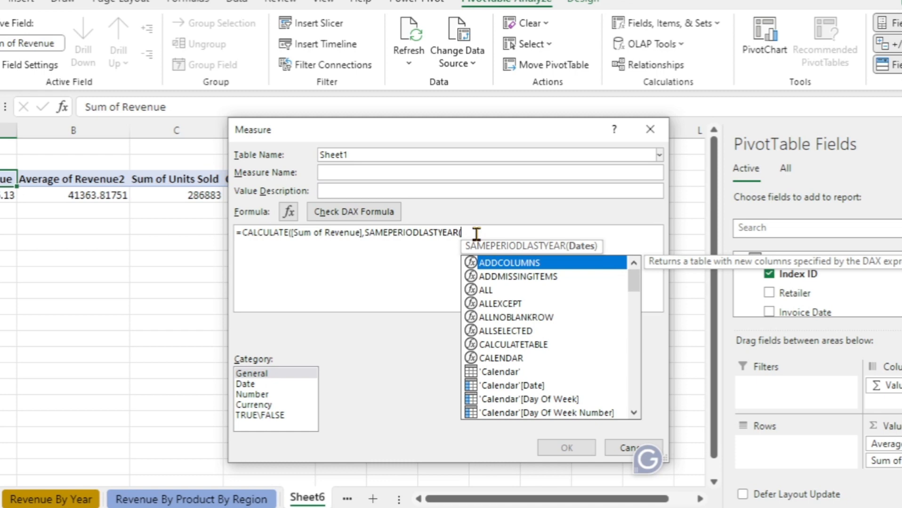
- Use the Date column of the Calendar table as the SAMEPERIODLASTYEAR dates argument and close both parentheses
type("cal")
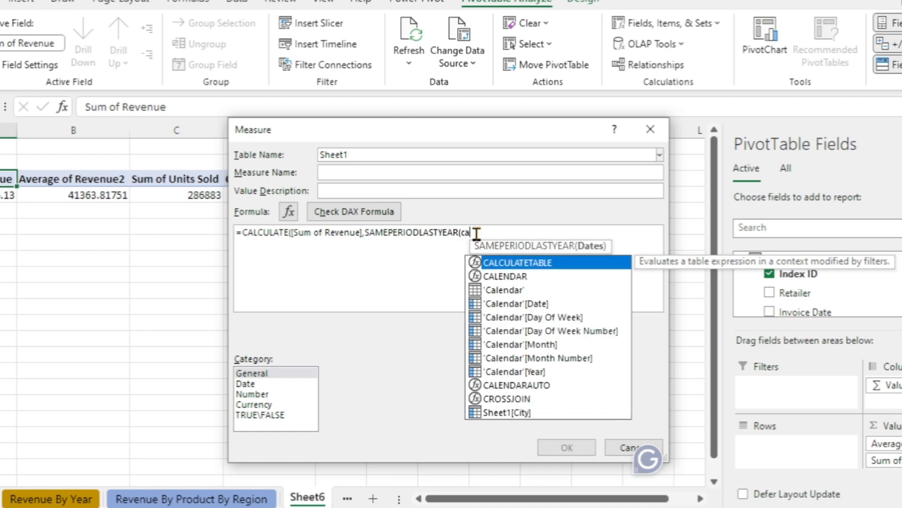
key("Down")
key("Down")
key("Down")
key("Down")
key("Down")
key("Down")
key("Down")
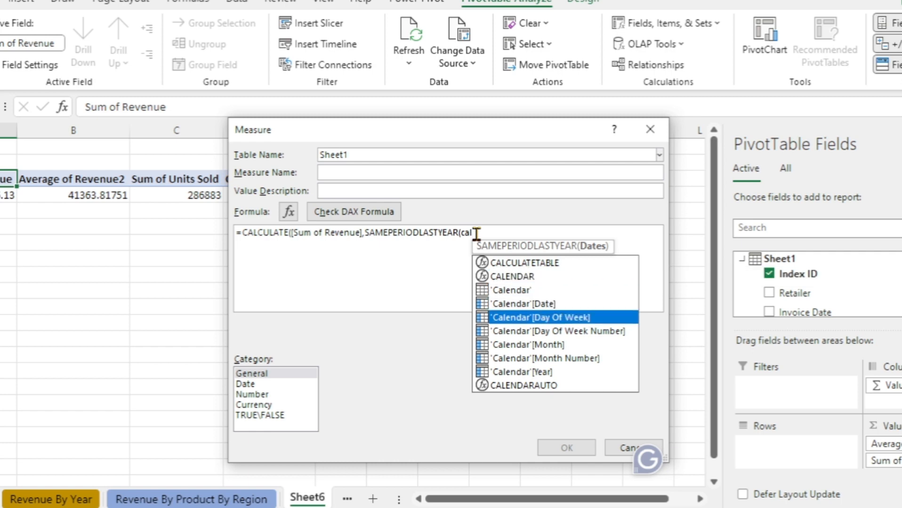
key("Down")
key("Up")
key("Up")
key("Up")
key("Up")
key("Up")
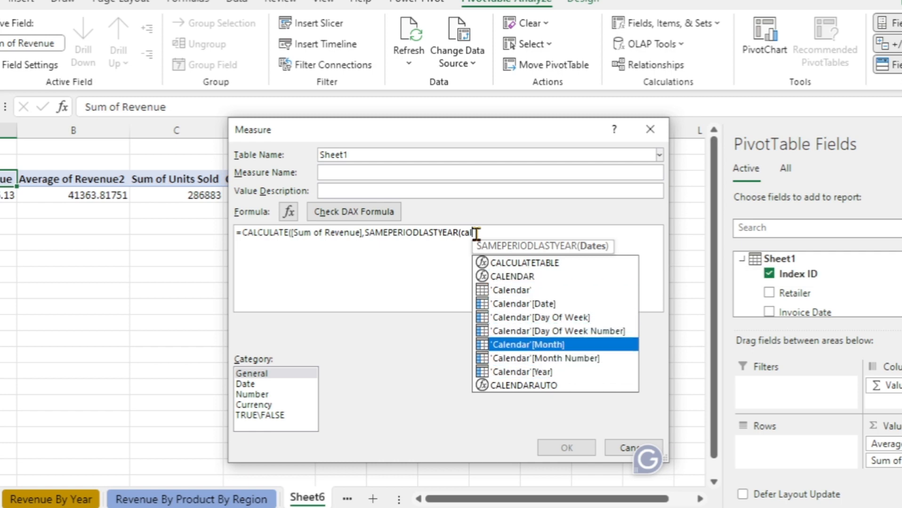
key("Tab")
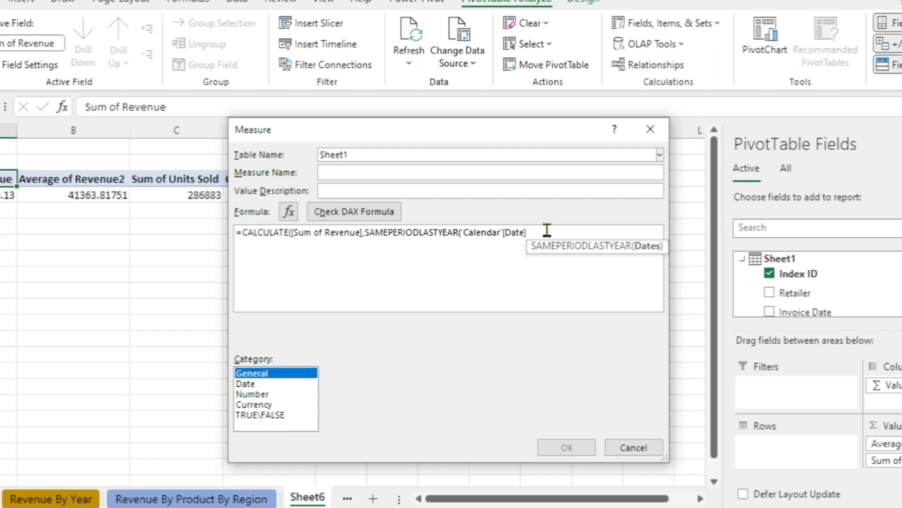
type("))")
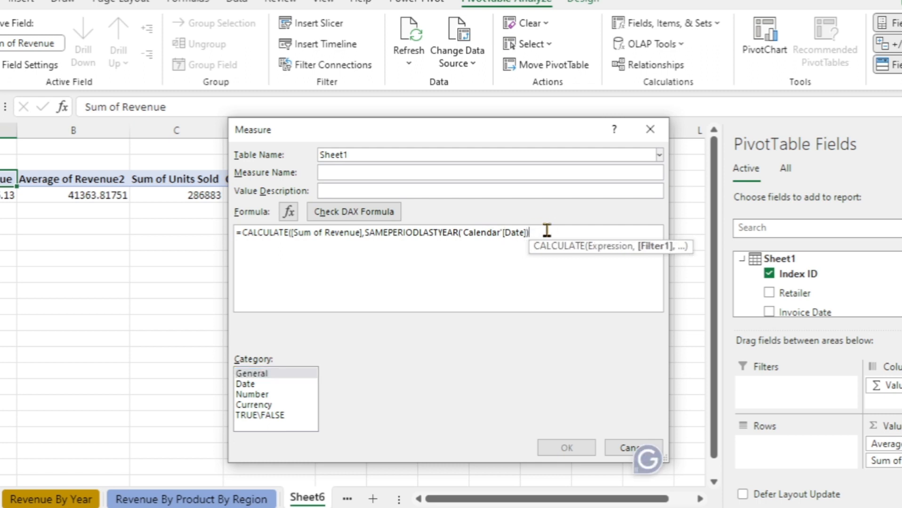
type(")")
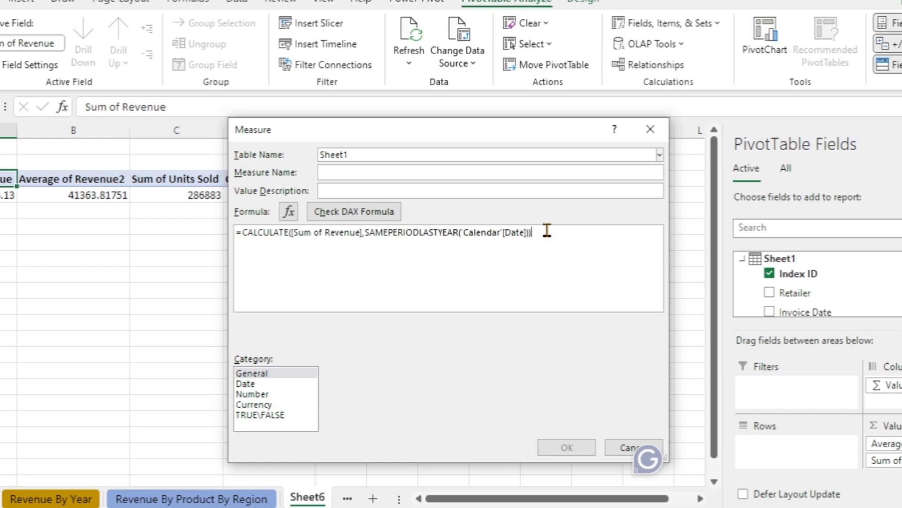
- Set the measure's category to Number with the Whole Number format
left_click(259, 396)
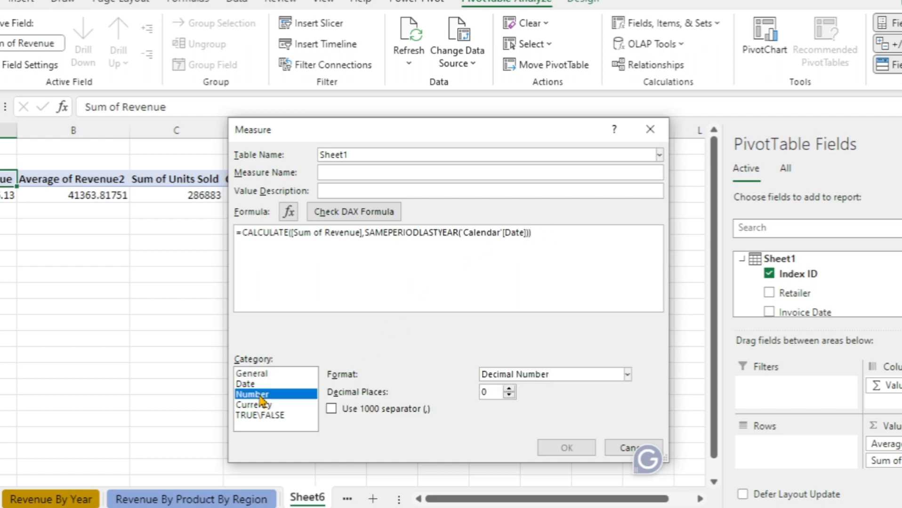
left_click(613, 374)
left_click(535, 406)
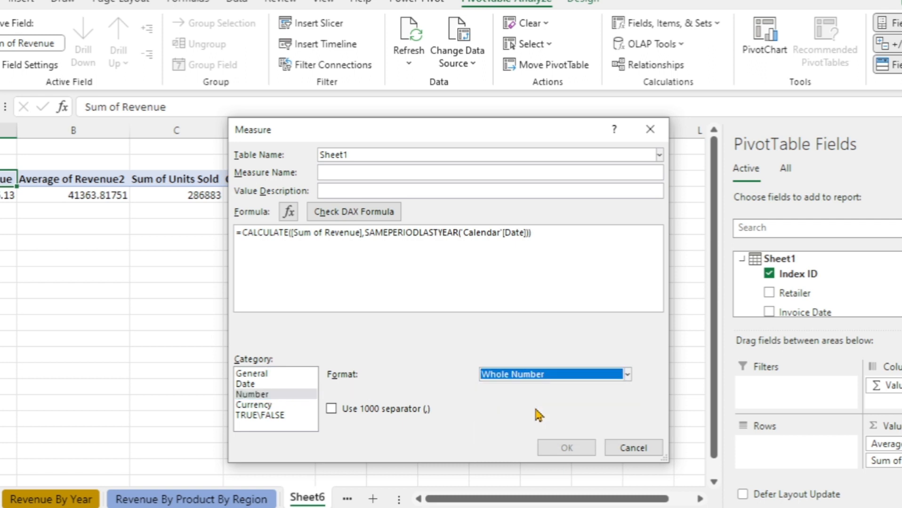
- Name the measure Py Revenue and save it
left_click(374, 175)
type("Py Revenue")
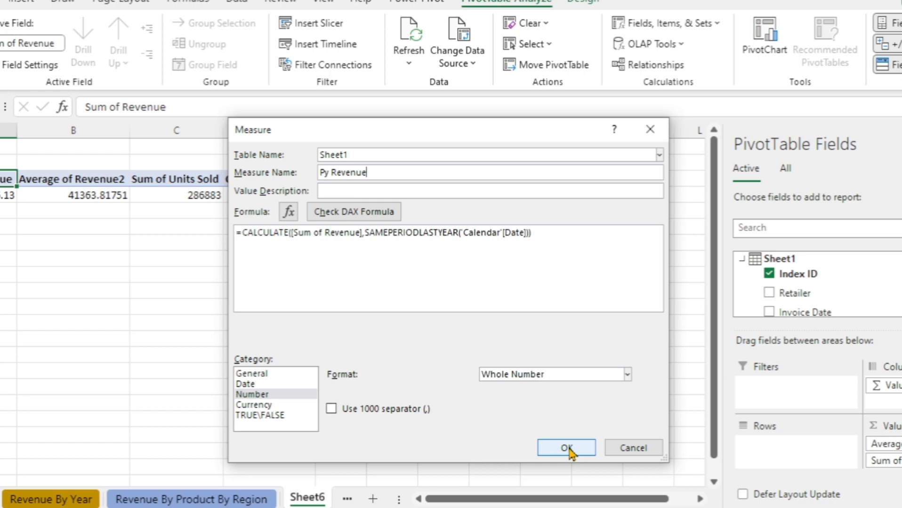
left_click(567, 448)
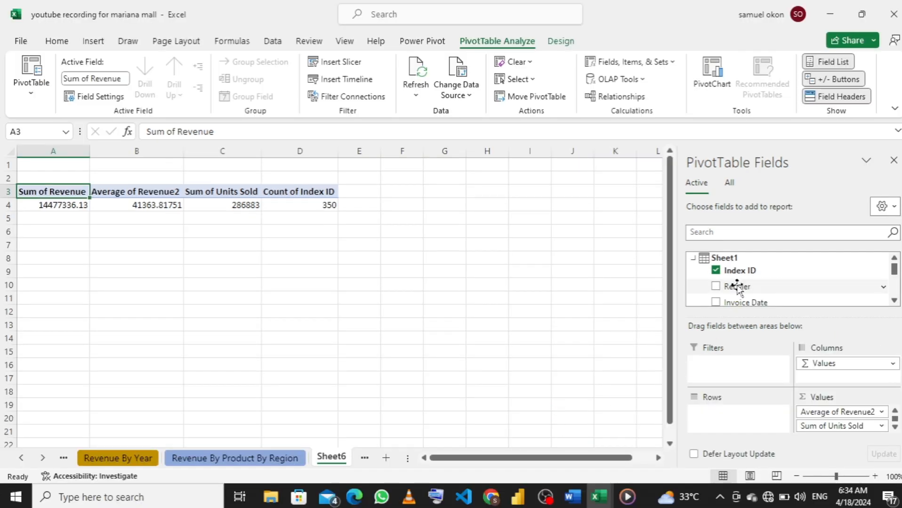
- Start another measure in the Sheet1 table and enter ([Cy Revenue]-[Py Revenue]) as the first part of its formula
scroll(737, 287, "down", 2)
scroll(738, 287, "up", 2)
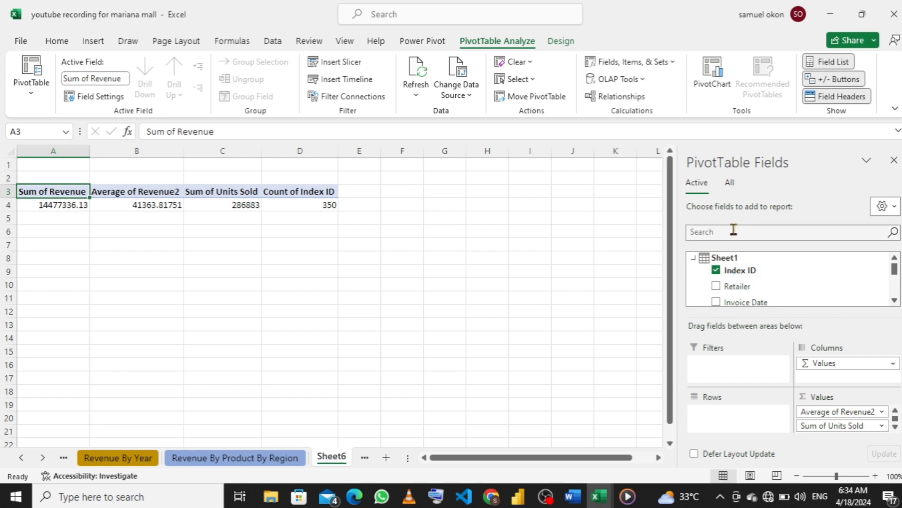
right_click(693, 261)
left_click(663, 263)
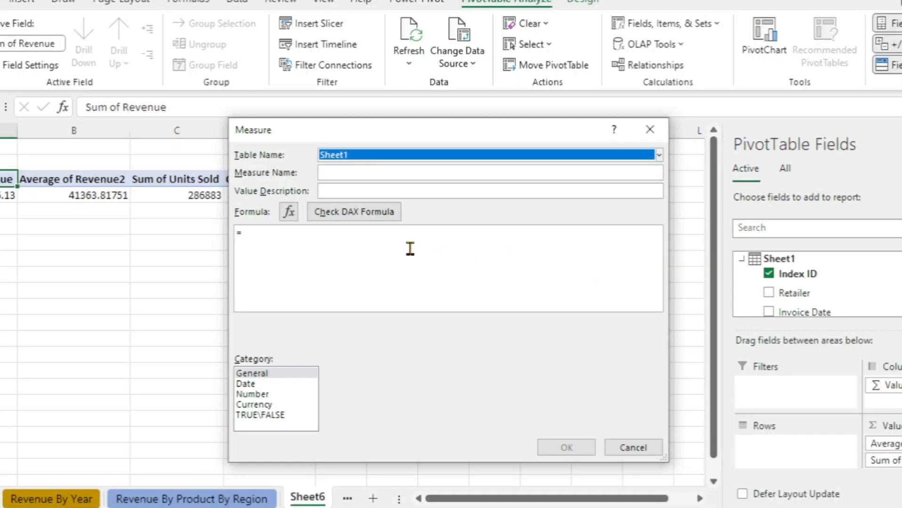
left_click(412, 248)
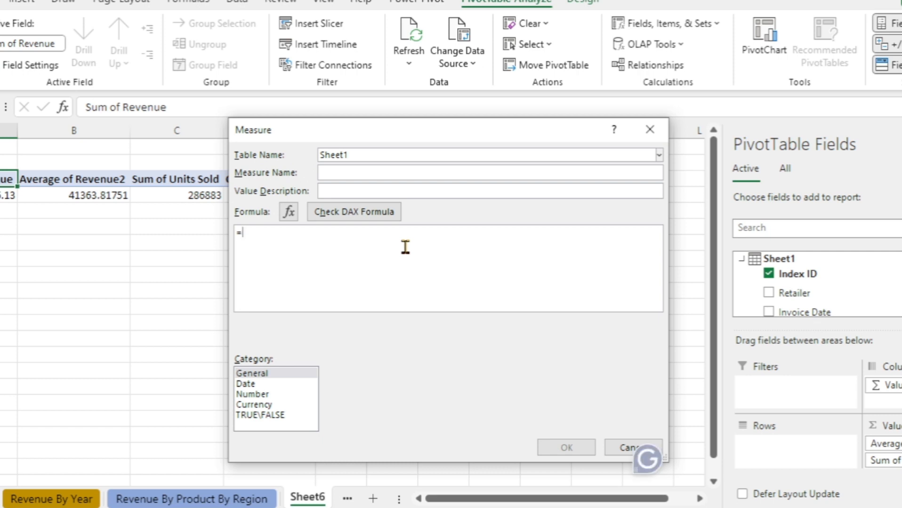
type("(cy")
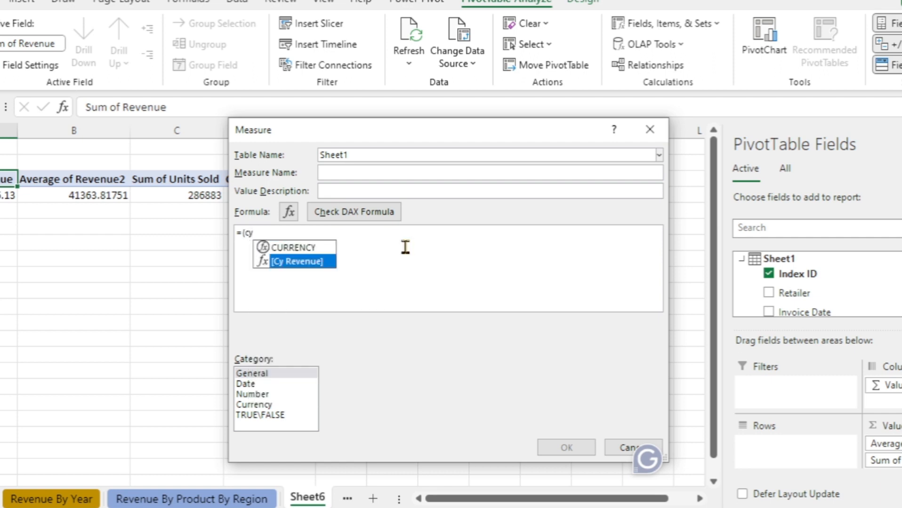
key("Tab")
left_click(372, 248)
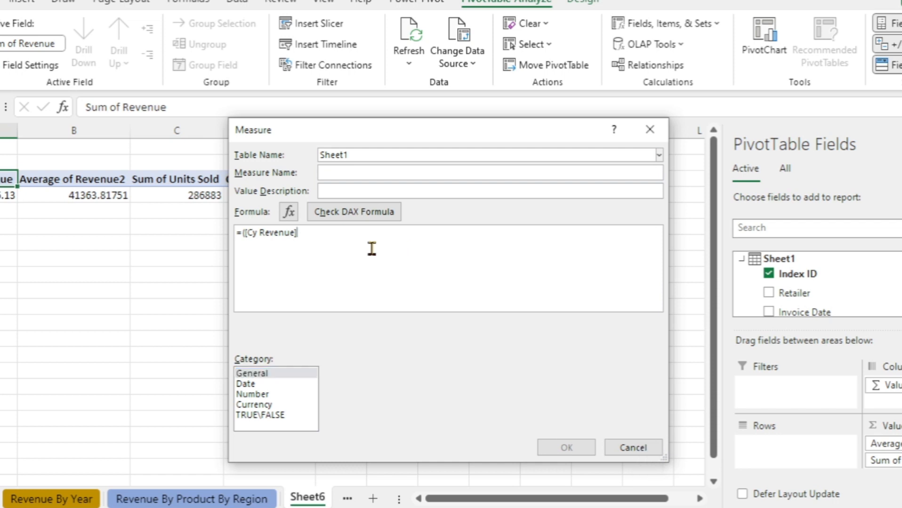
type("-")
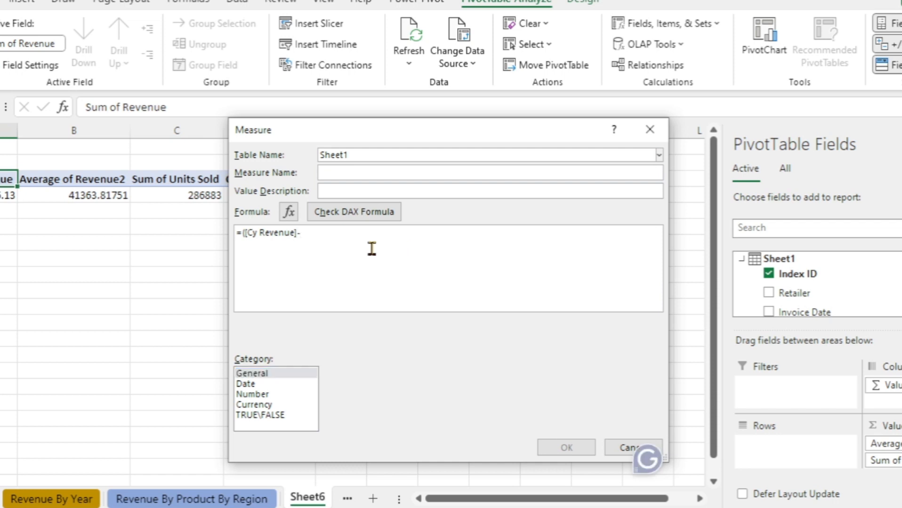
type("py")
key("Tab")
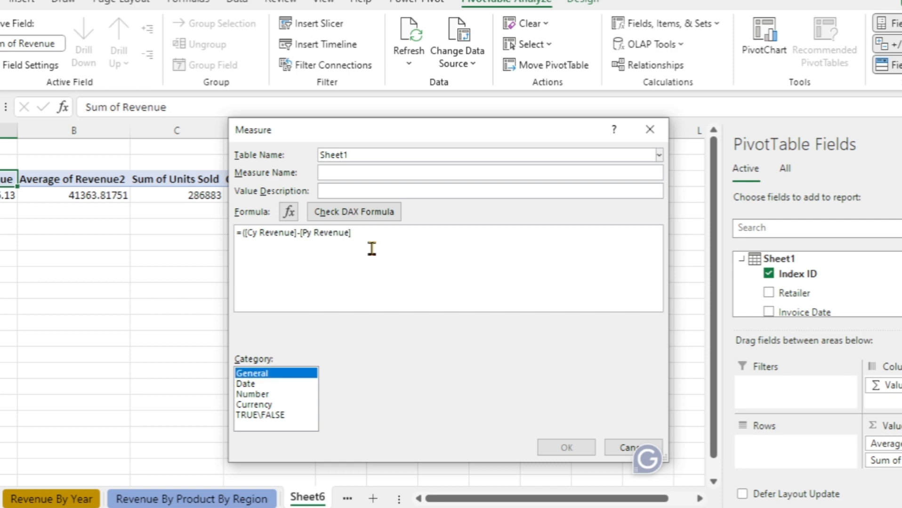
left_click(396, 246)
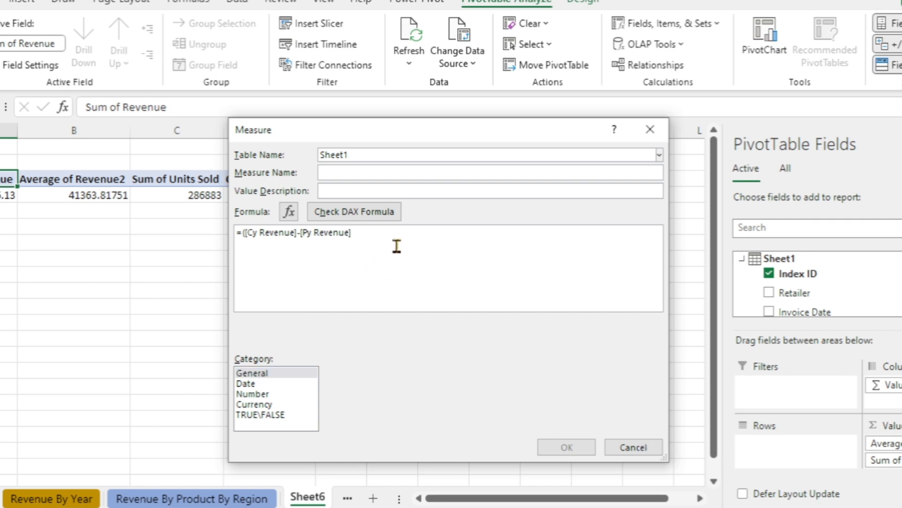
type(")")
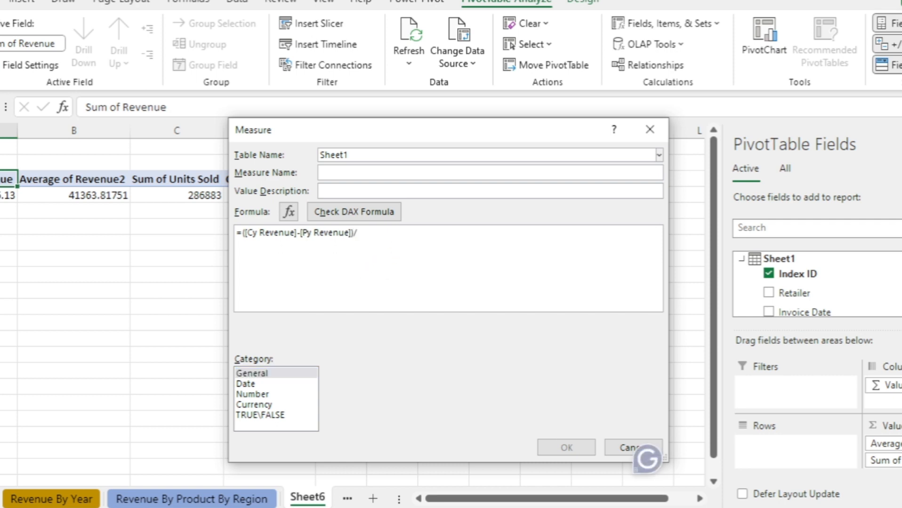
- Divide the revenue difference in the formula by [Py Revenue]
type("/cy")
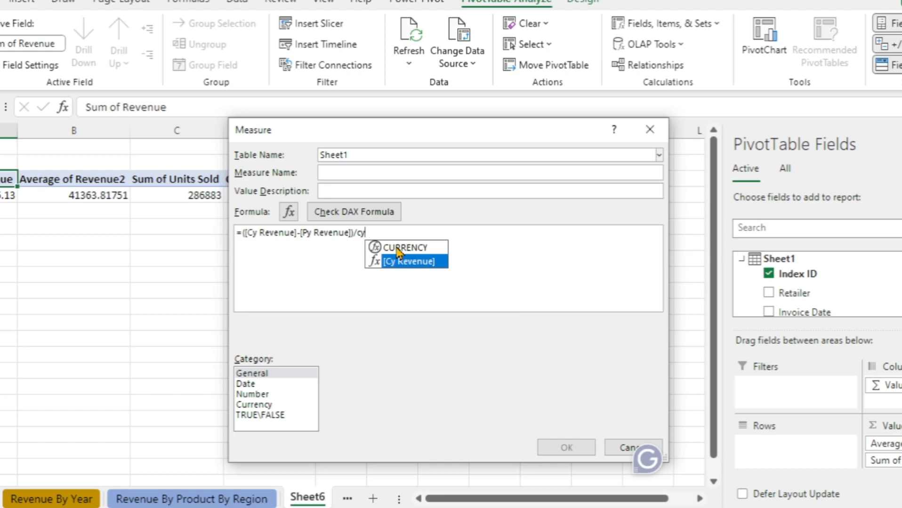
key("BackSpace")
key("BackSpace")
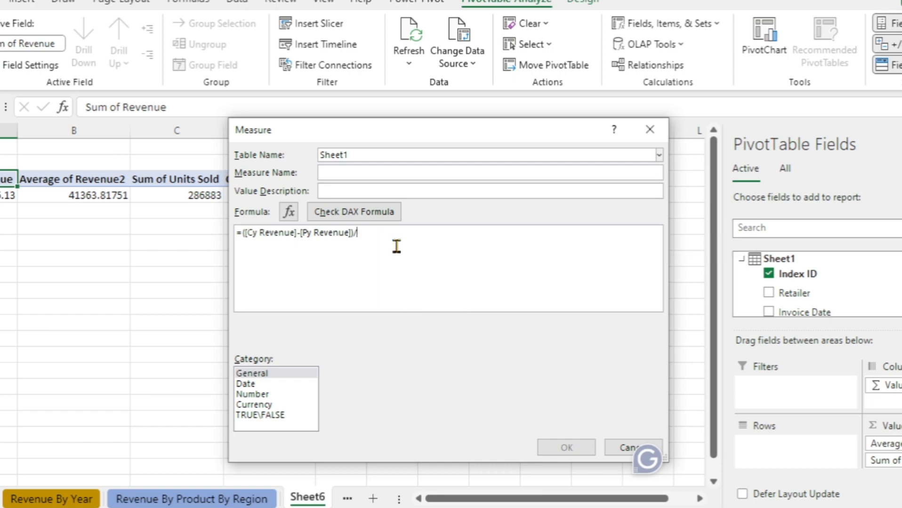
type("py")
double_click(410, 248)
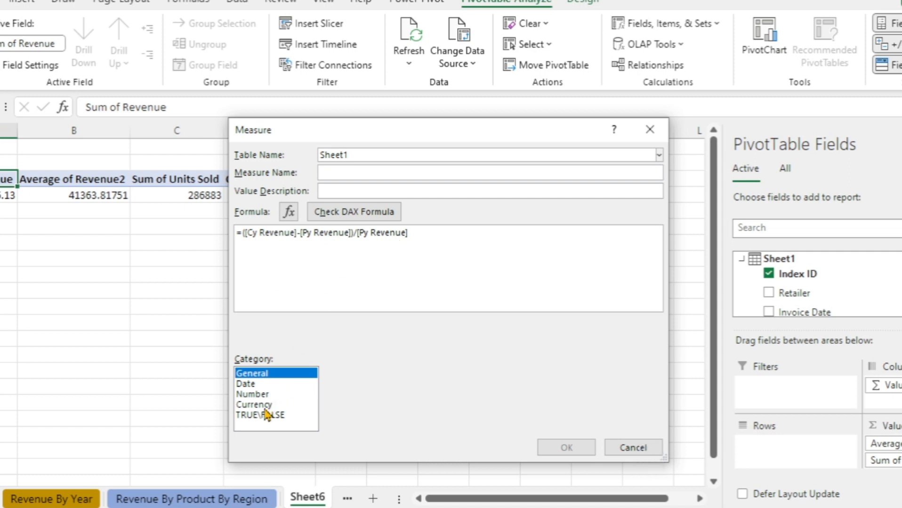
- Set the growth measure's category to Number with the Percentage format
left_click(258, 395)
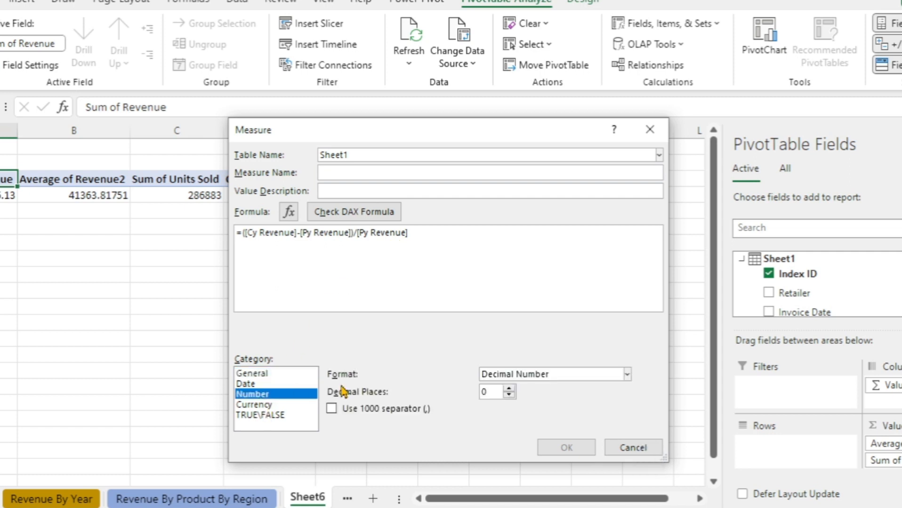
left_click(628, 375)
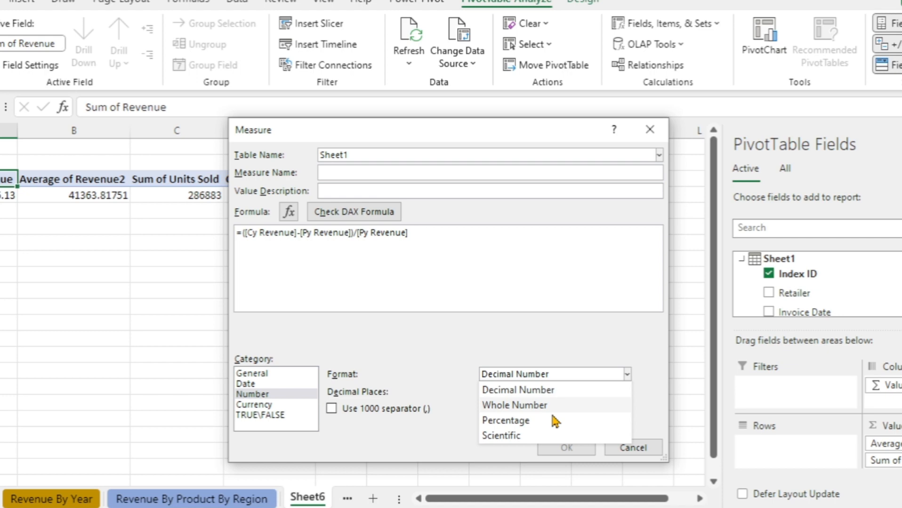
left_click(513, 425)
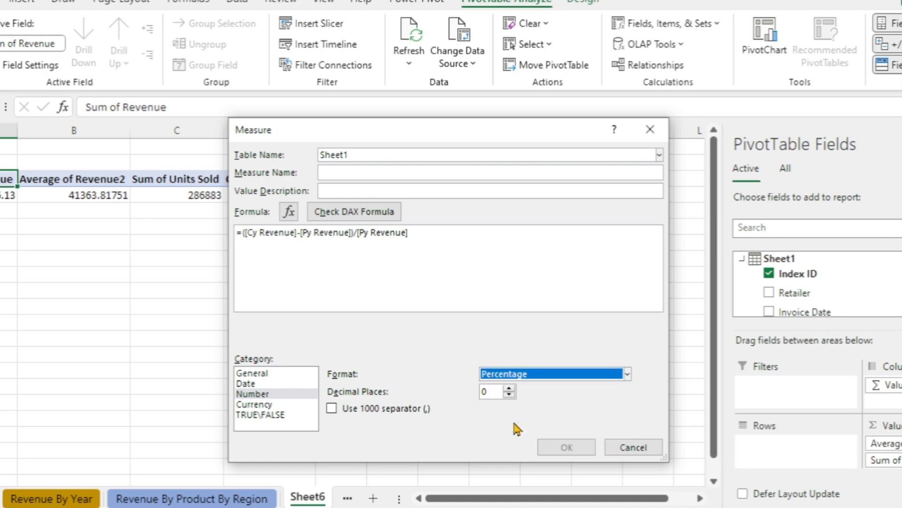
- Save the measure under the name YoY Growth and add it to the values of the KPI totals PivotTable
left_click(376, 172)
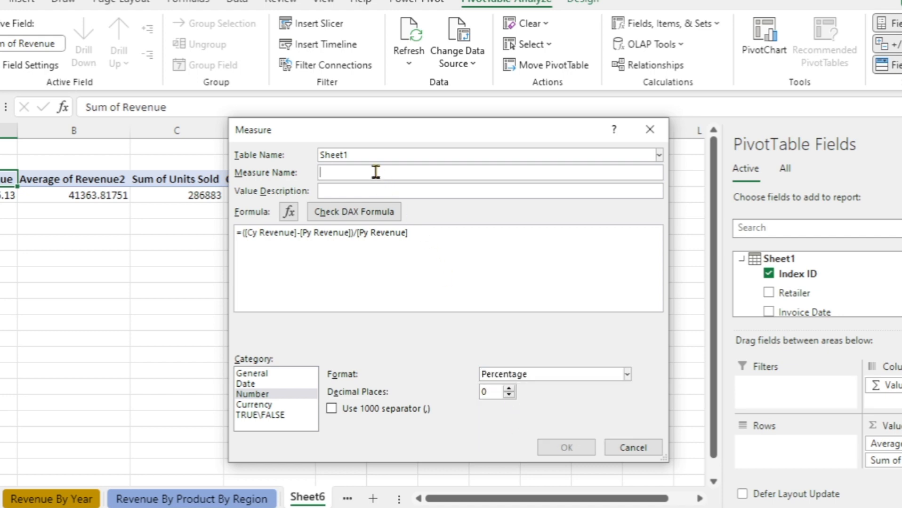
type("YoY")
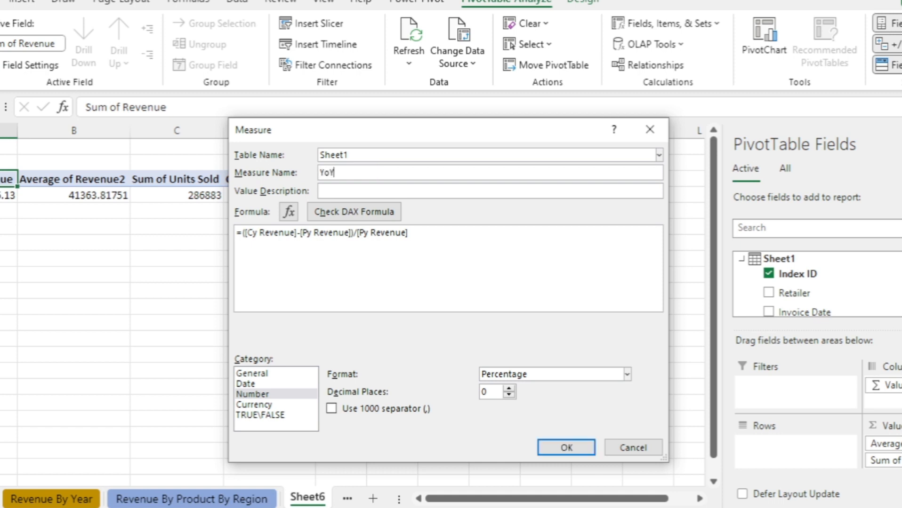
type(" Growth")
left_click(556, 448)
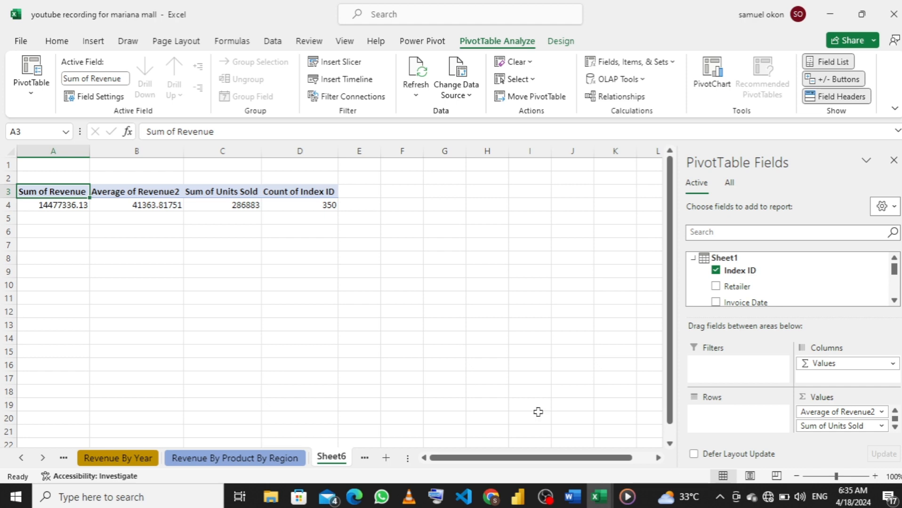
scroll(749, 287, "down", 10)
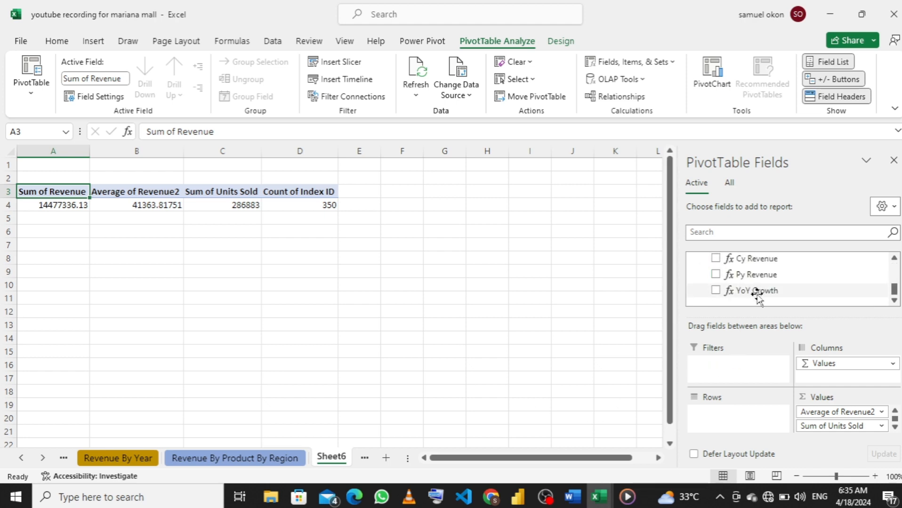
left_click_drag(766, 290, 833, 435)
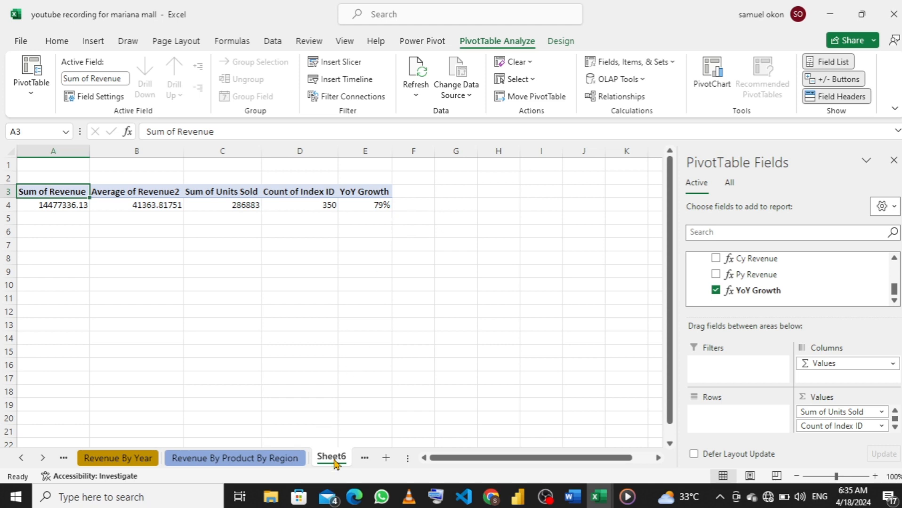
left_click(386, 457)
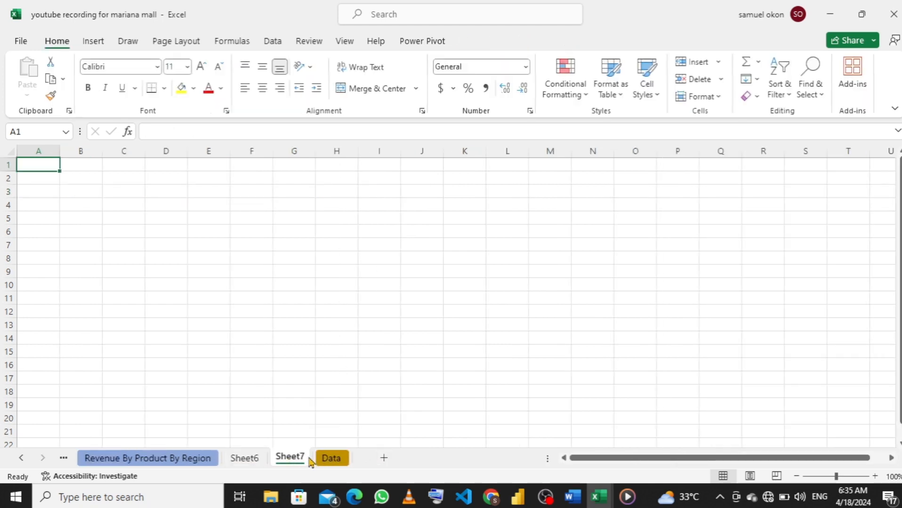
left_click(242, 459)
left_click(280, 458)
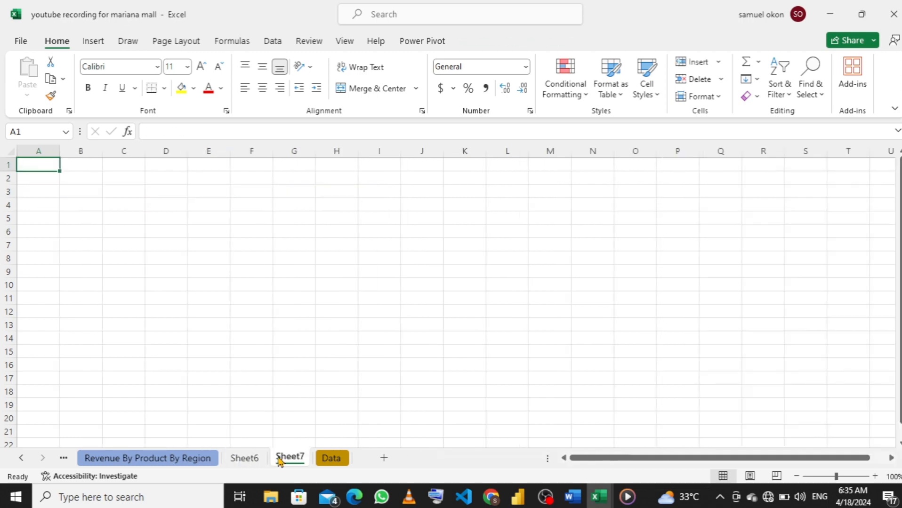
right_click(279, 458)
left_click(308, 293)
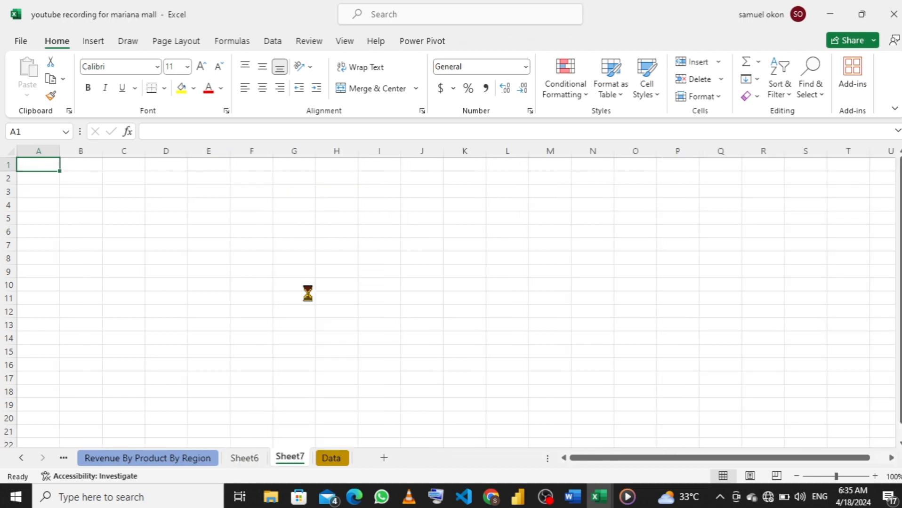
- Rename the Sheet6 worksheet, which holds the KPI totals PivotTable, as KPI
left_click(250, 460)
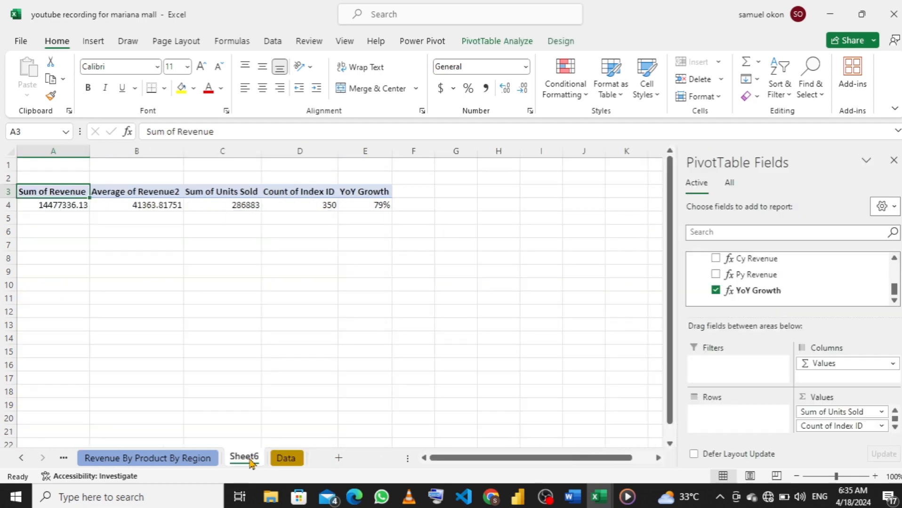
double_click(249, 459)
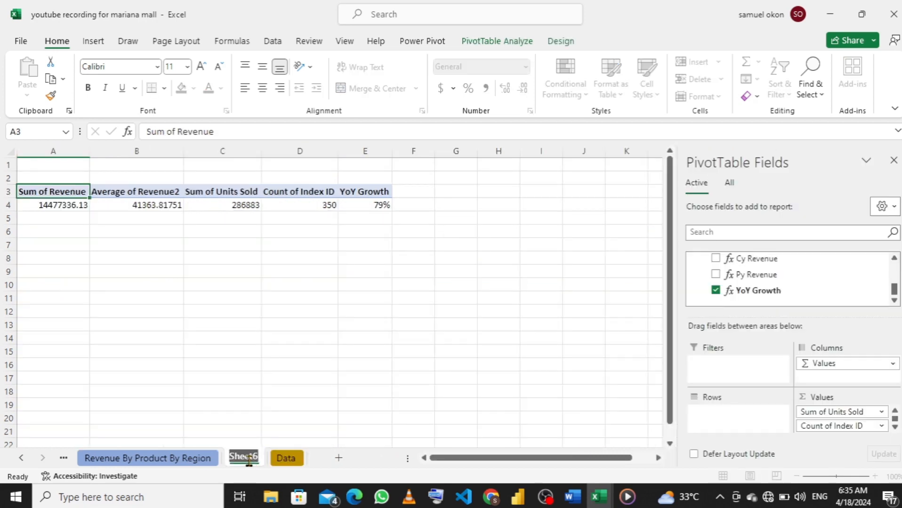
type("K")
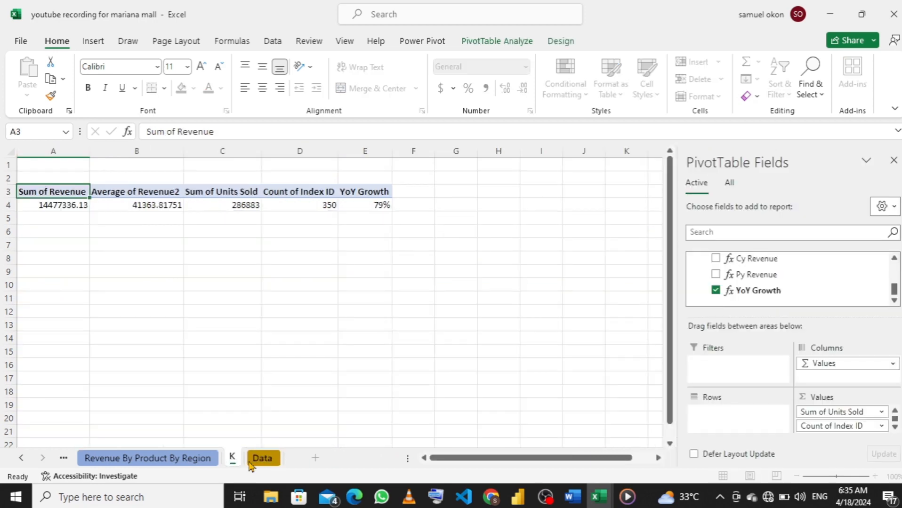
type("PI")
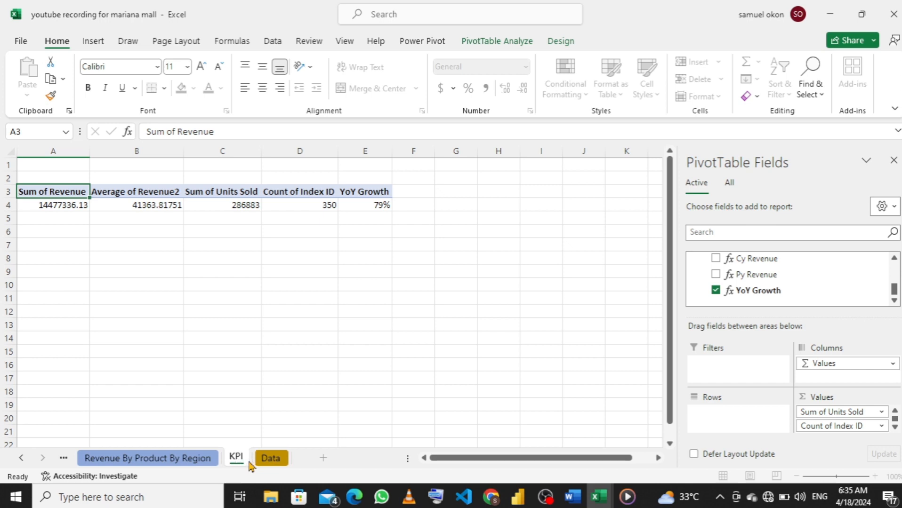
key("Return")
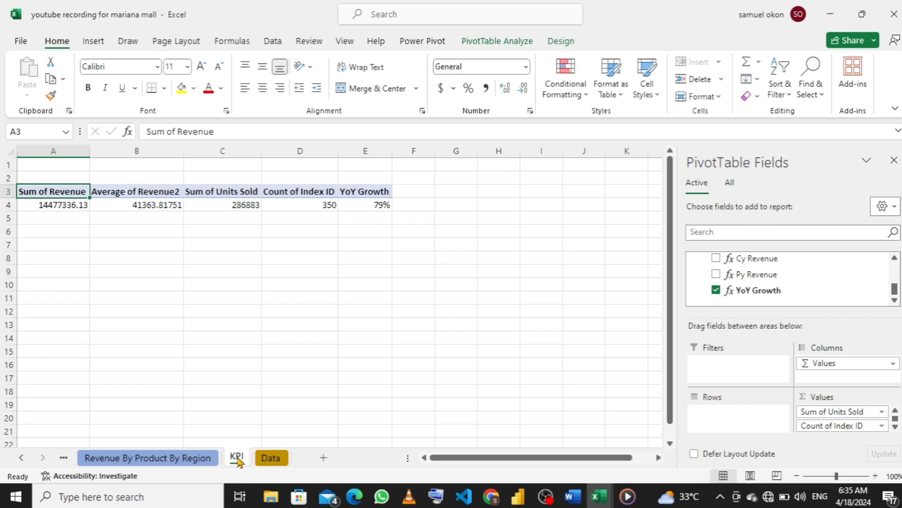
- Give the KPI sheet tab a light green theme color
right_click(238, 459)
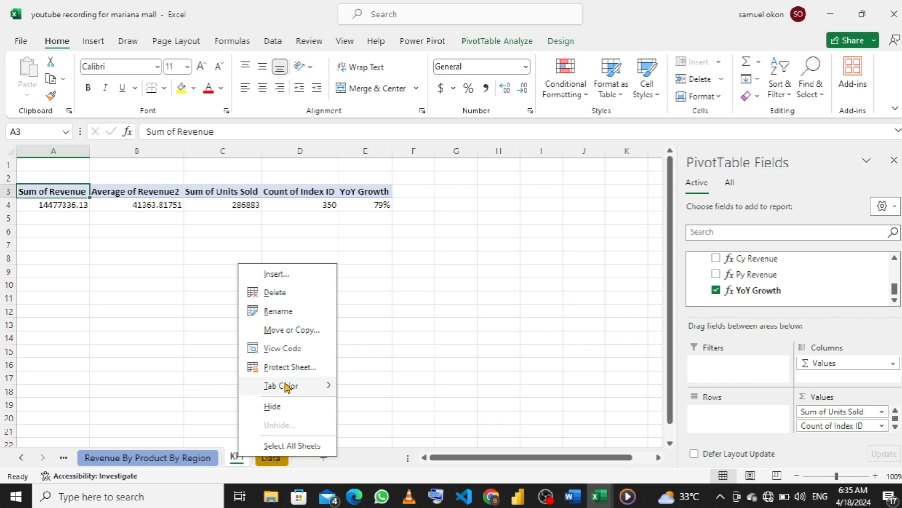
mouse_move(286, 387)
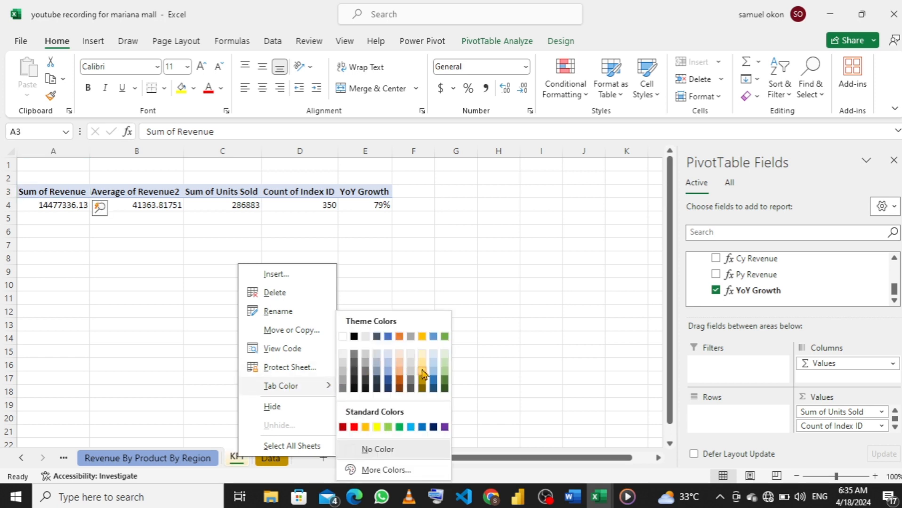
left_click(446, 376)
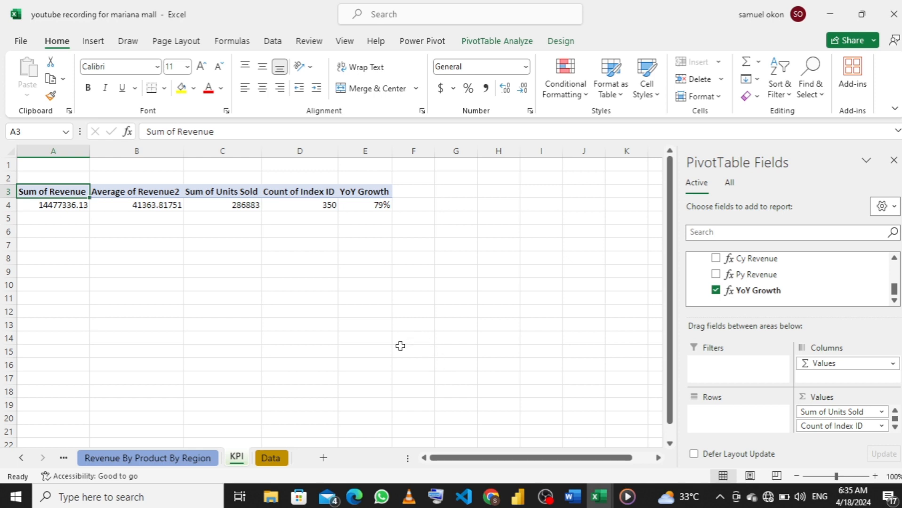
- Go back through the worksheets to the Revenue By Year sheet
left_click(174, 458)
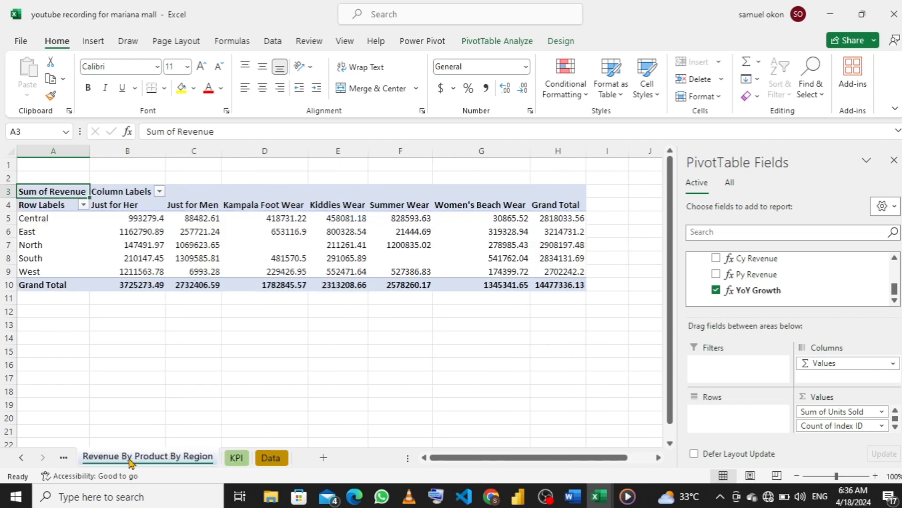
left_click(64, 459)
left_click(77, 460)
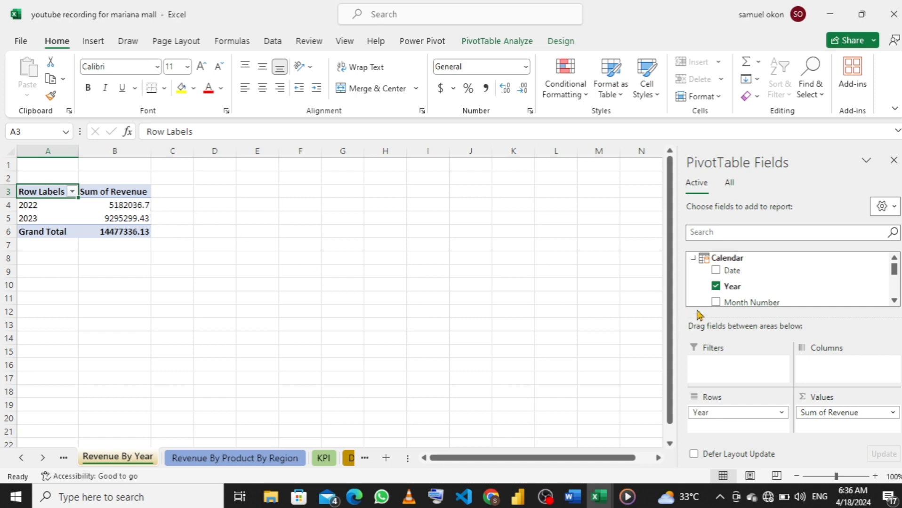
scroll(772, 288, "down", 5)
scroll(772, 288, "up", 5)
scroll(755, 288, "down", 10)
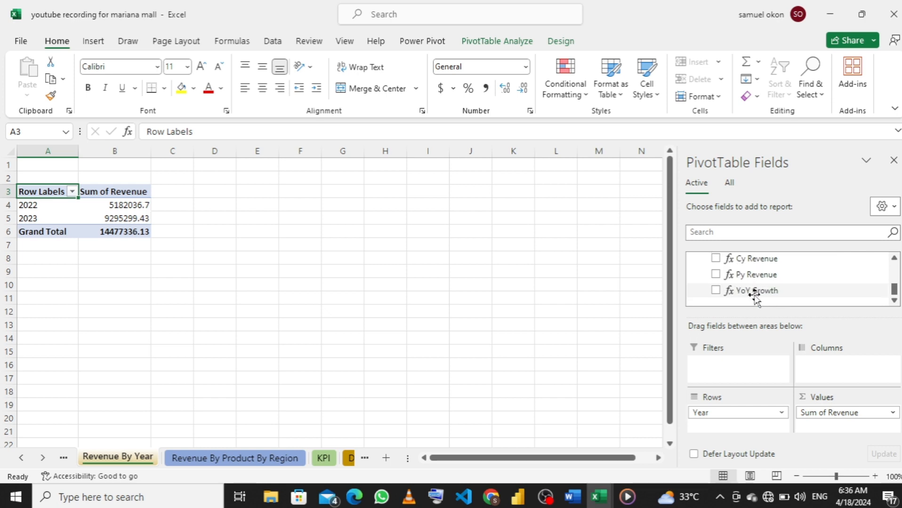
scroll(755, 291, "up", 3)
scroll(754, 292, "down", 2)
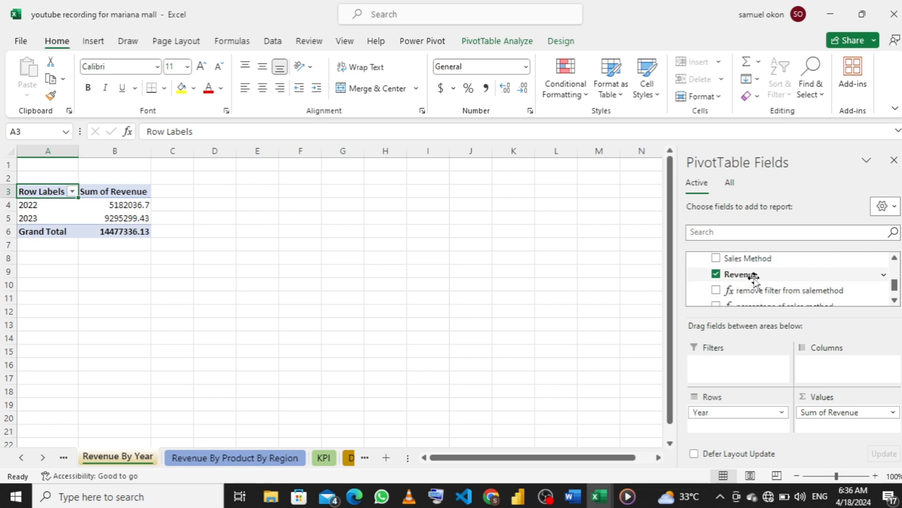
left_click_drag(750, 276, 829, 428)
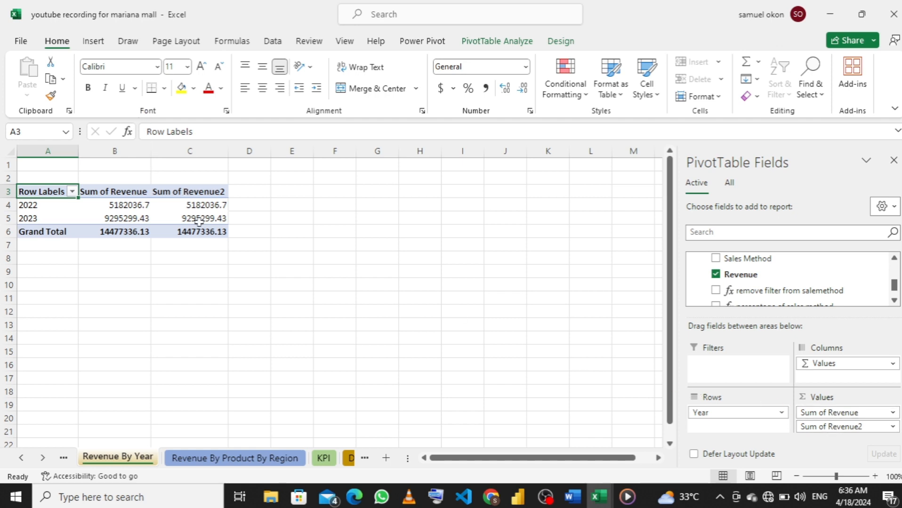
mouse_move(207, 207)
scroll(777, 276, "down", 3)
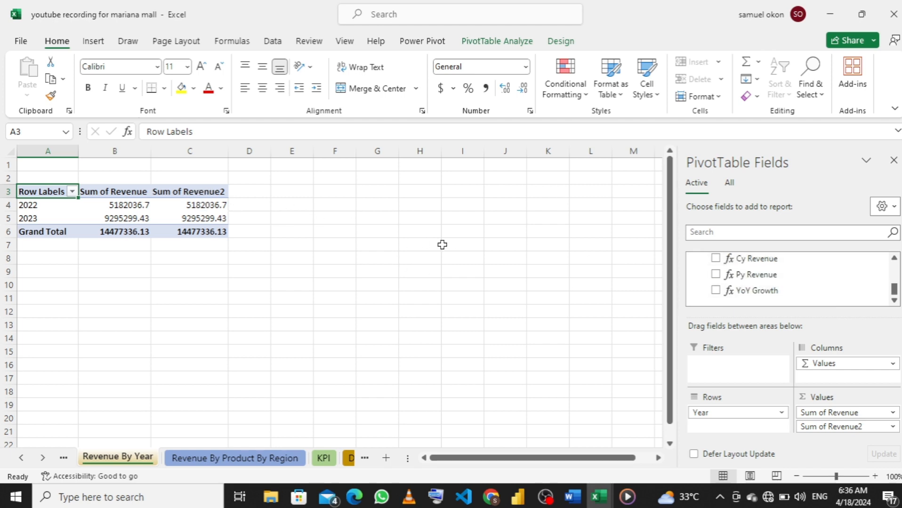
left_click_drag(847, 440, 499, 335)
- Start a new measure in the Sheet1 table and name it Remove Filter From Year
scroll(777, 268, "up", 8)
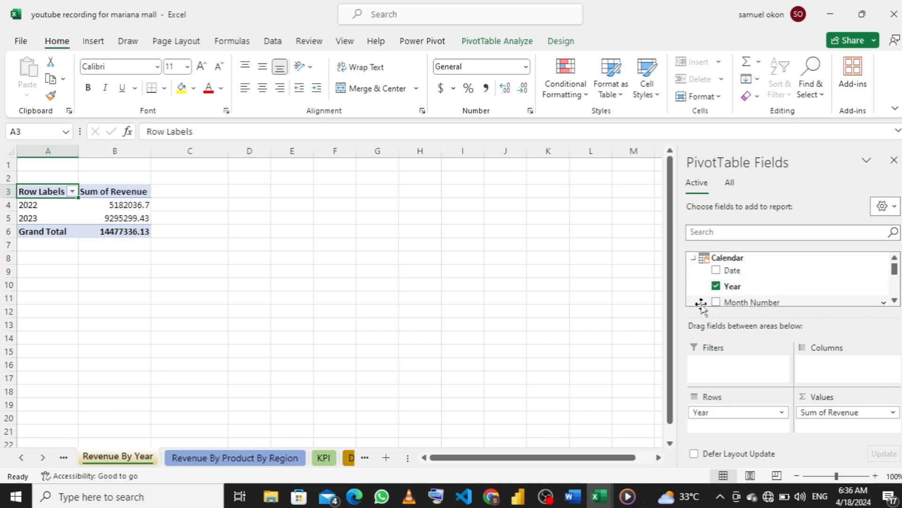
scroll(800, 292, "down", 3)
scroll(704, 256, "up", 2)
scroll(704, 256, "down", 1)
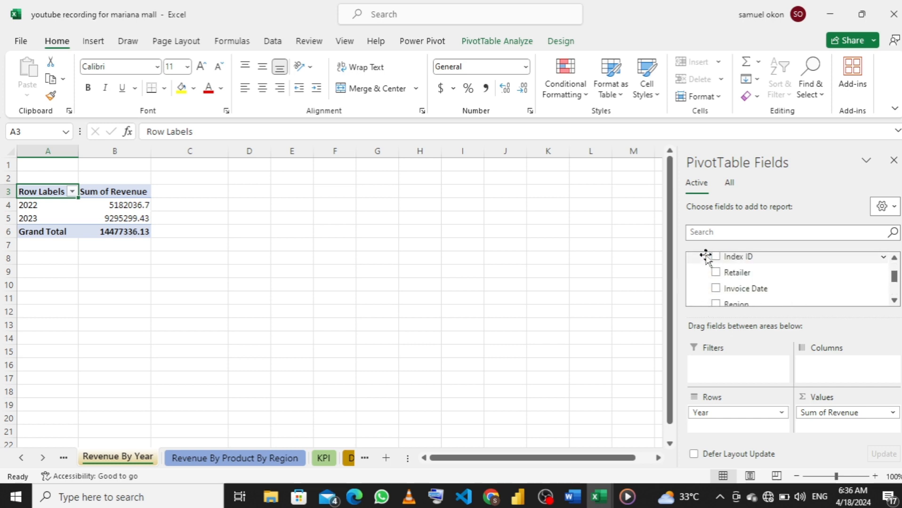
scroll(705, 256, "up", 1)
right_click(698, 282)
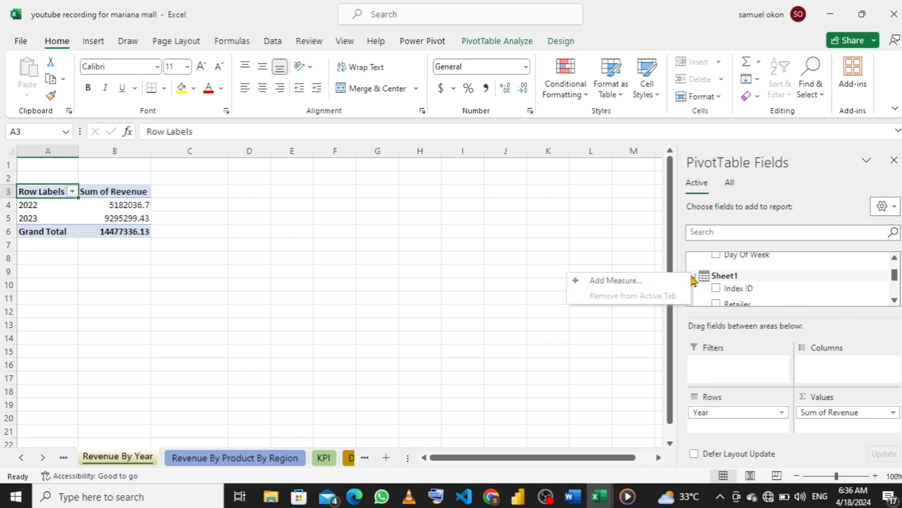
left_click(654, 283)
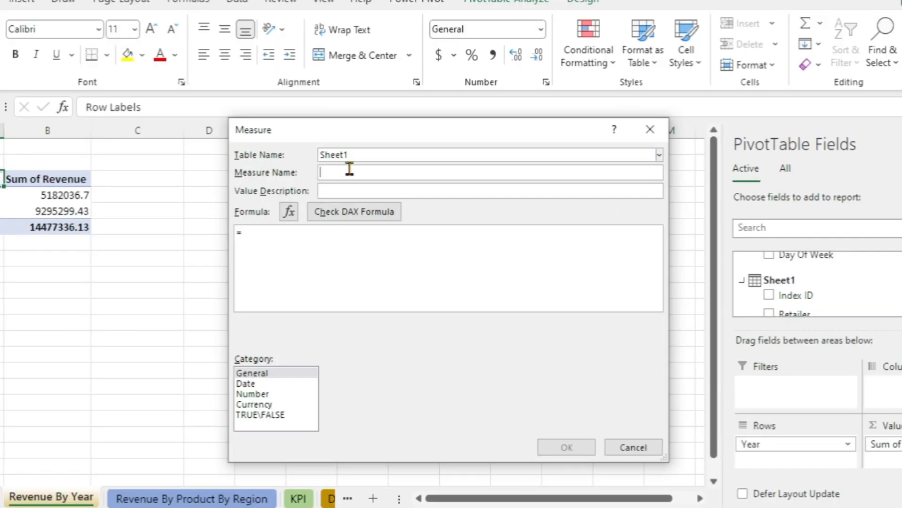
left_click(349, 170)
type("Remove F")
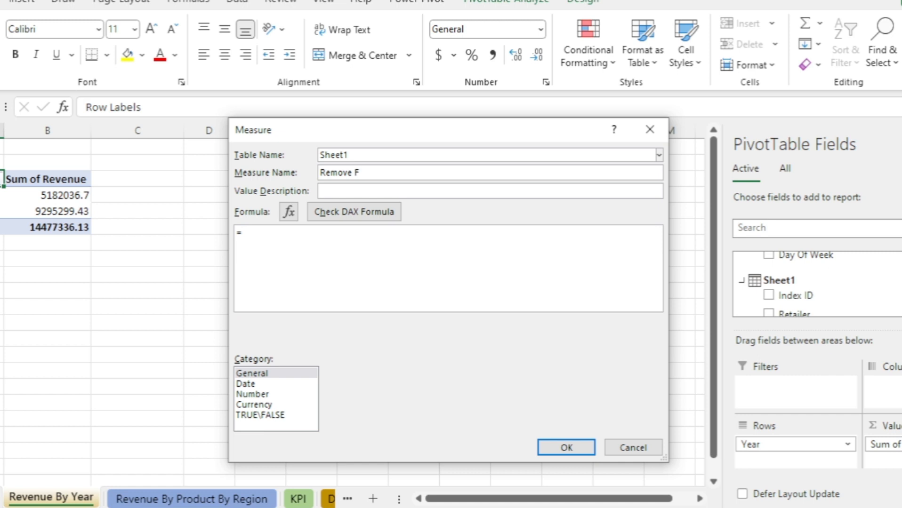
type("ilter From Year")
- Begin the Remove Filter From Year measure's formula with CALCULATE, using [Sum of Revenue] as the expression
left_click(311, 254)
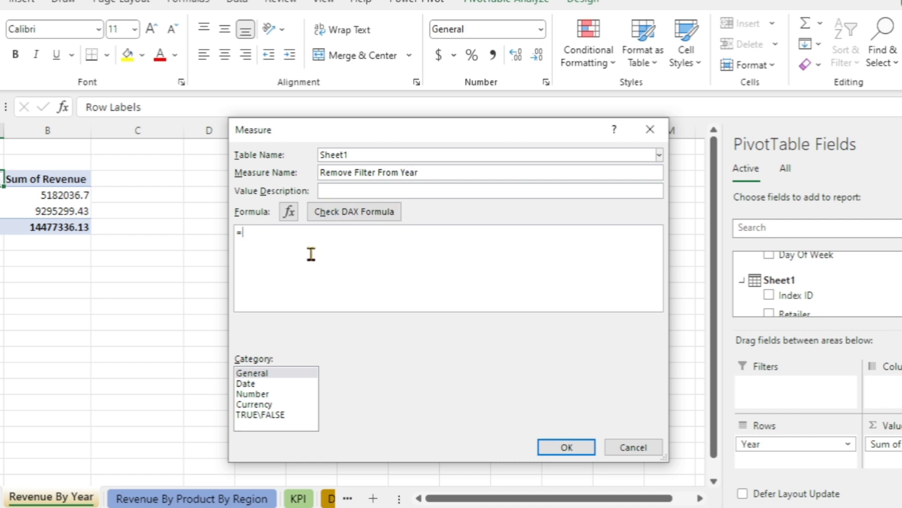
type("cal")
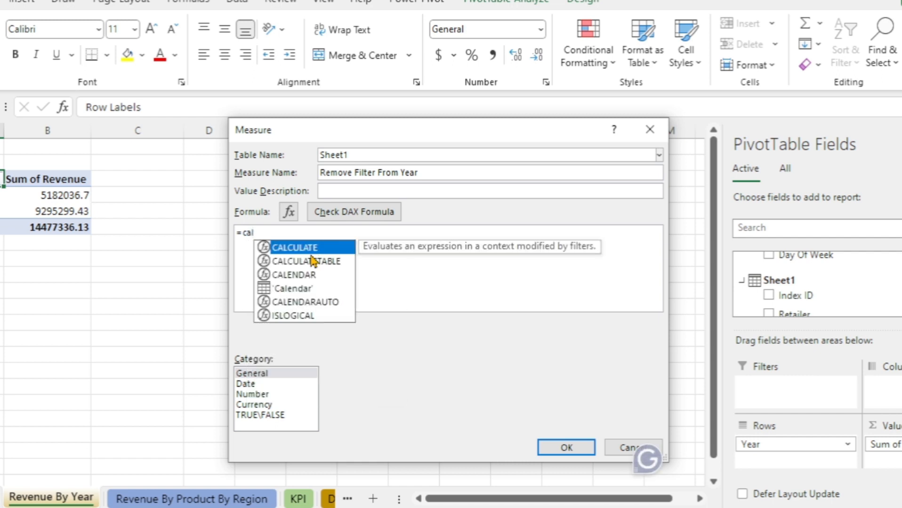
key("Tab")
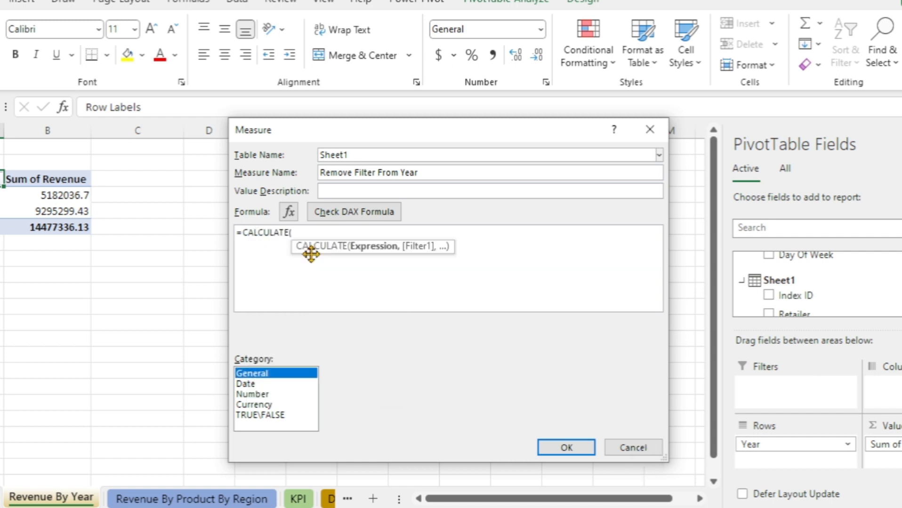
left_click(326, 233)
type("sum")
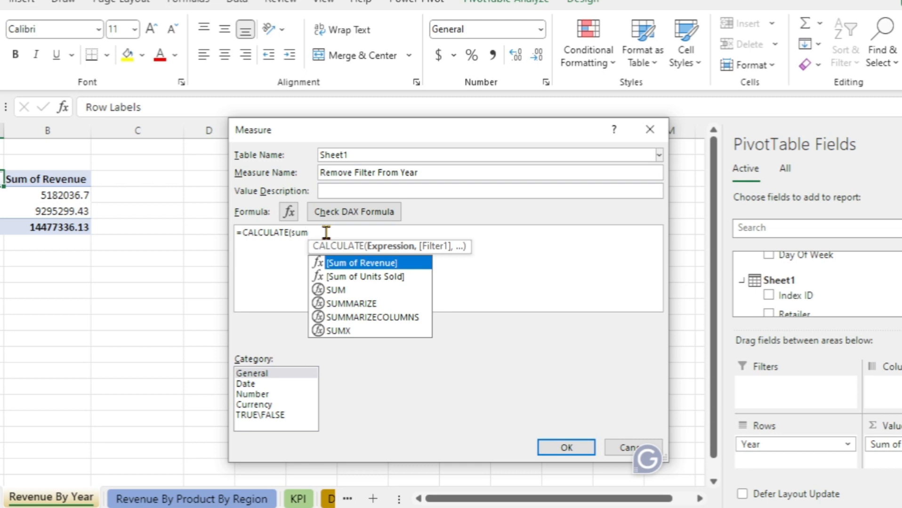
key("Tab")
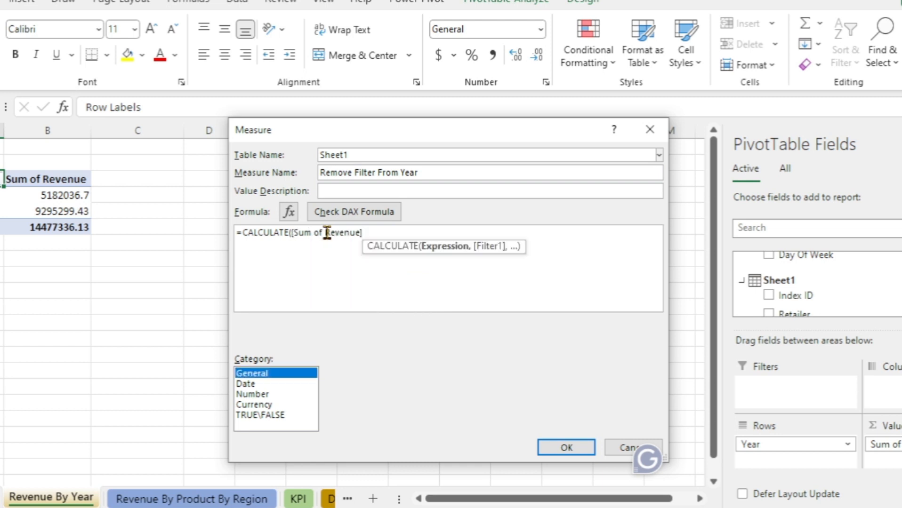
left_click(380, 232)
type(",")
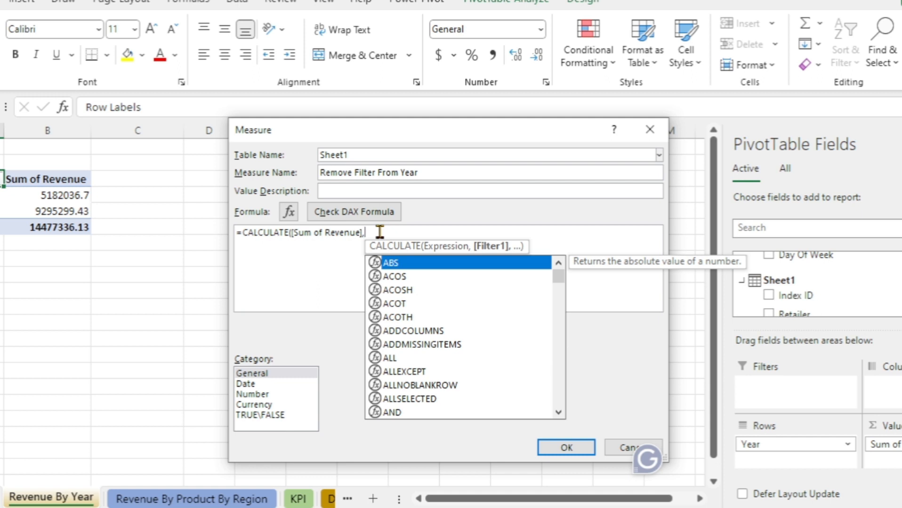
- Complete the CALCULATE formula with ALL('Calendar'[Year]) as the filter argument and close both functions
type("all")
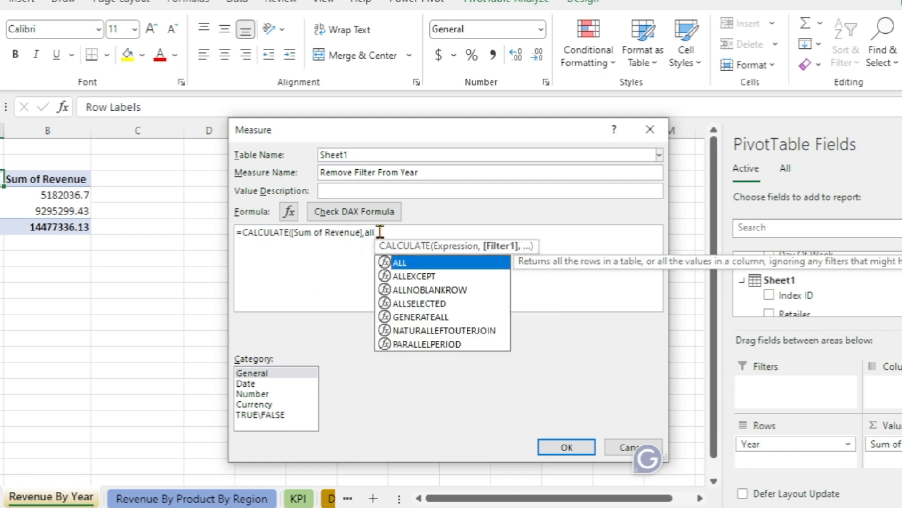
key("Tab")
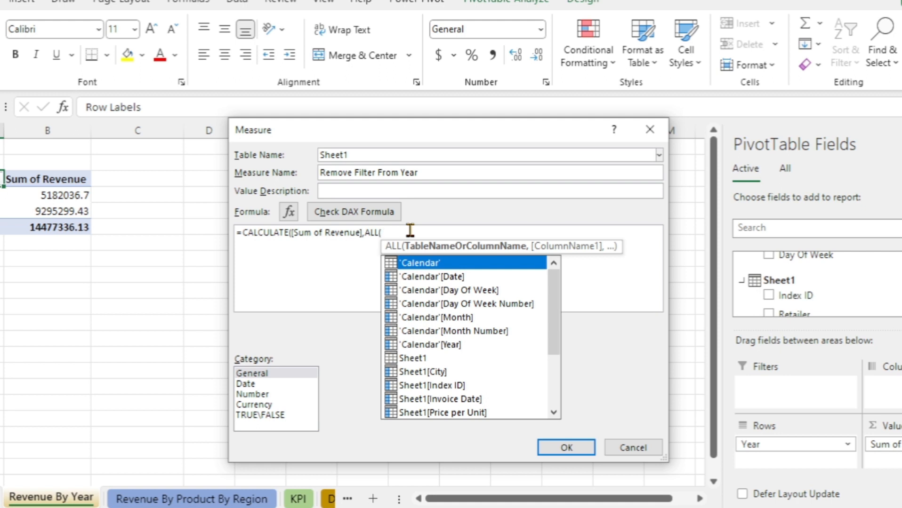
key("Down")
key("Down")
key("Down")
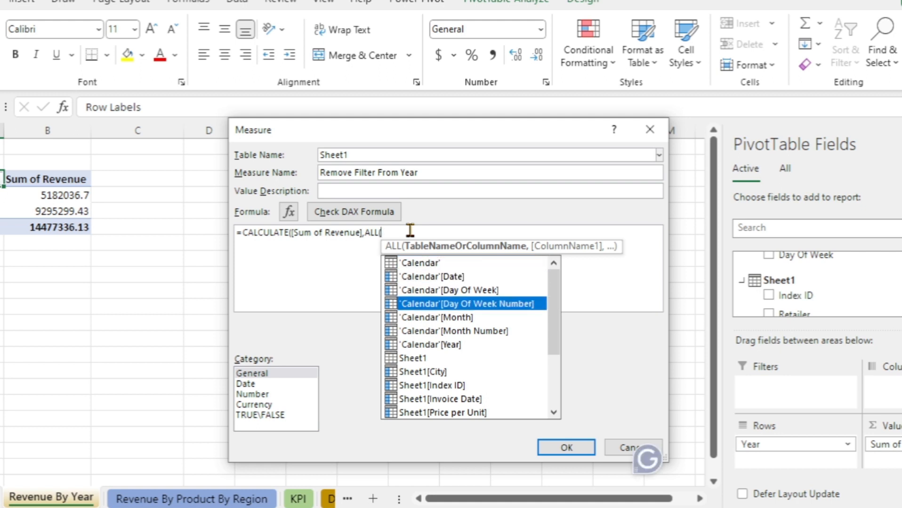
key("Down")
key("Down")
key("Down")
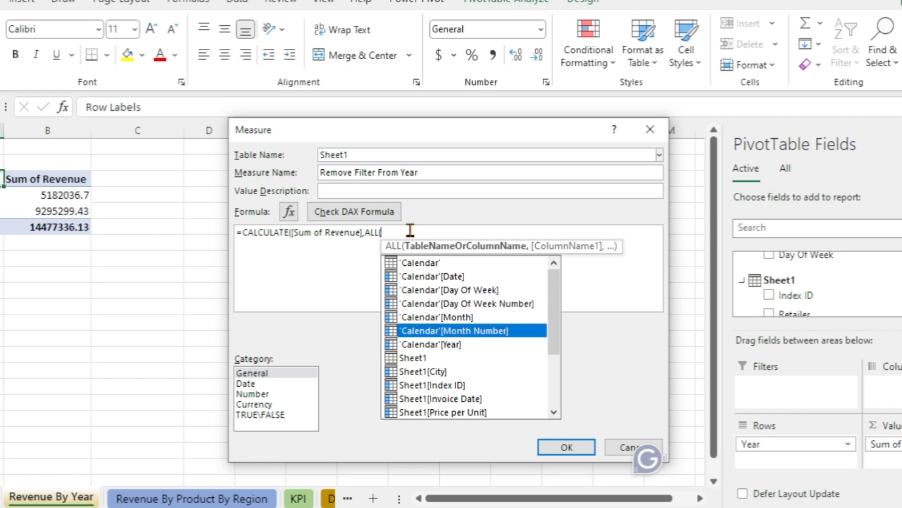
key("Tab")
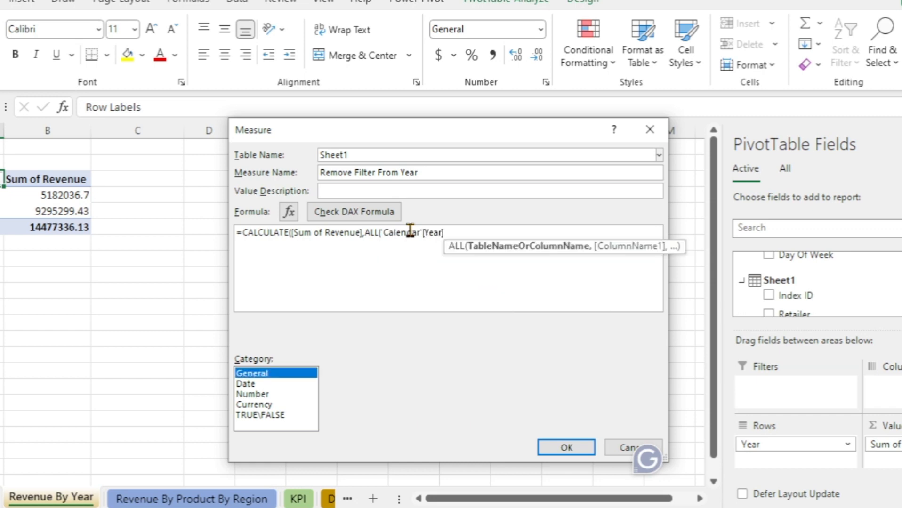
left_click(463, 230)
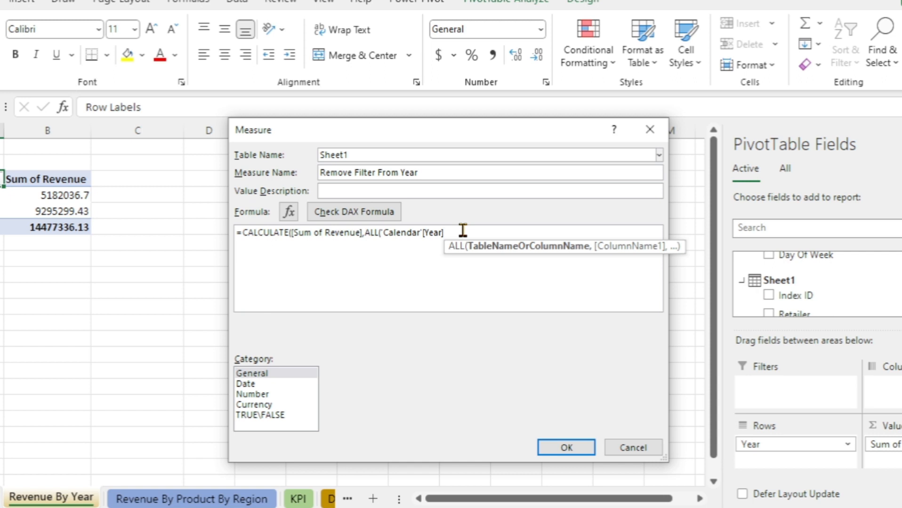
type("))")
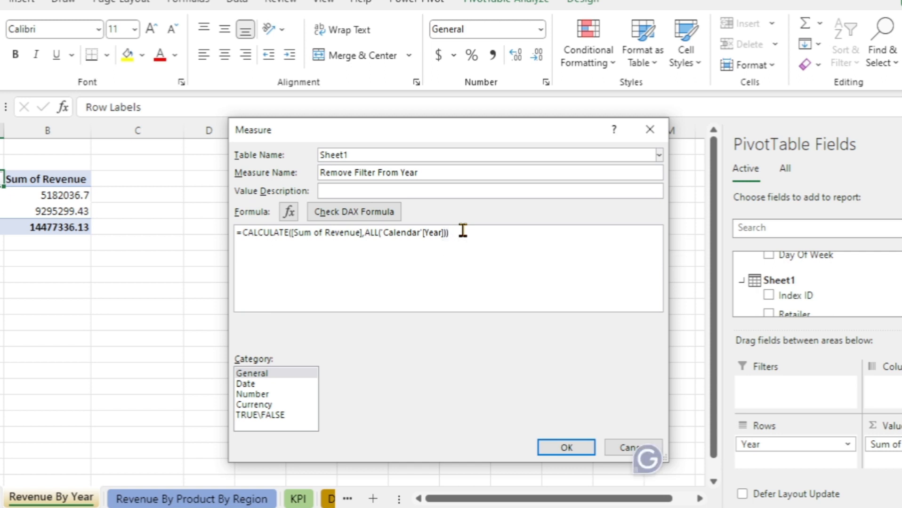
- Check the DAX formula for errors, set the measure's category to Number and save the measure
left_click(371, 214)
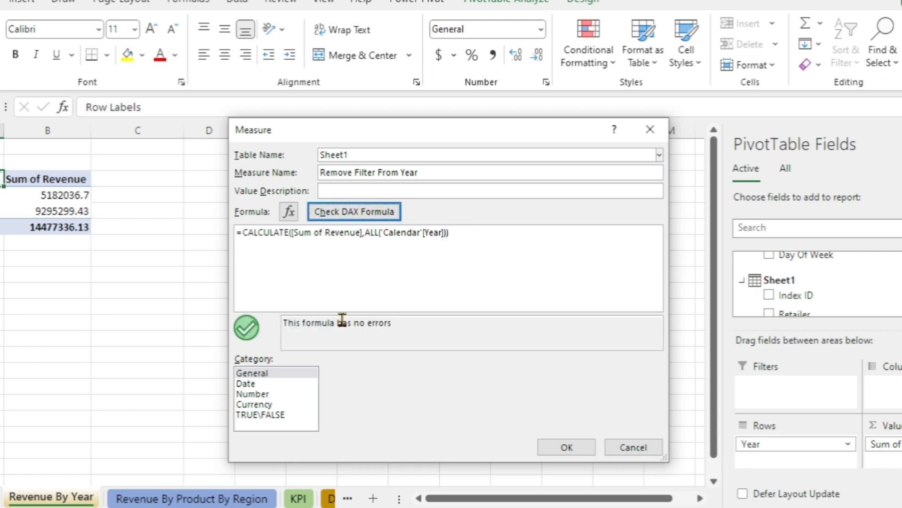
left_click(253, 396)
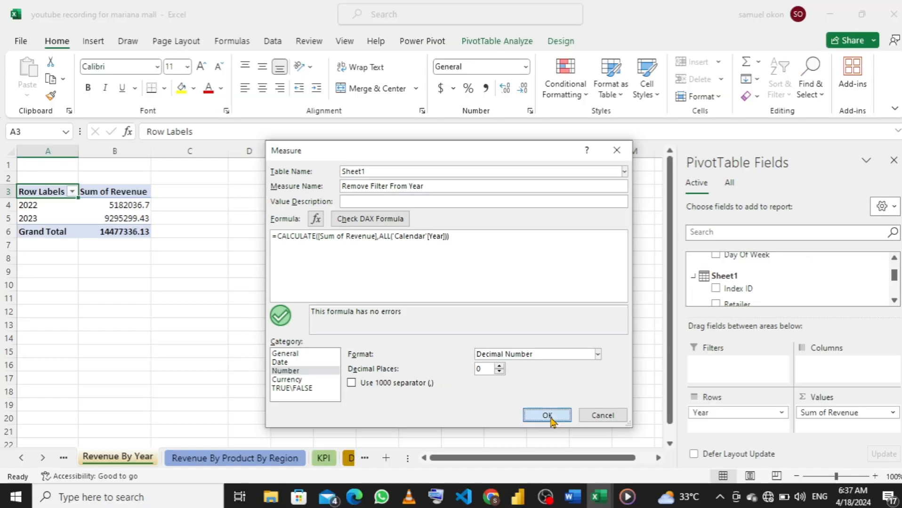
left_click(568, 449)
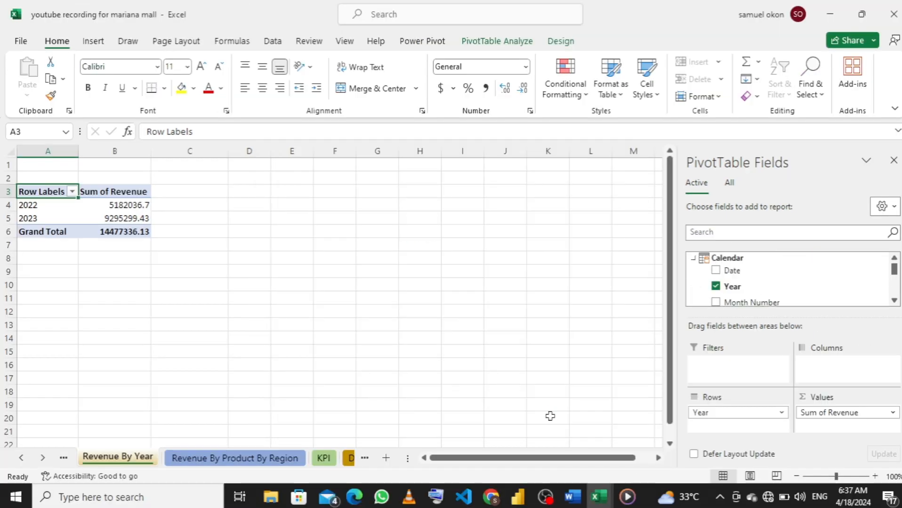
- Start another measure in the Sheet1 table and begin its formula with [Sum of Revenue]
scroll(755, 287, "down", 10)
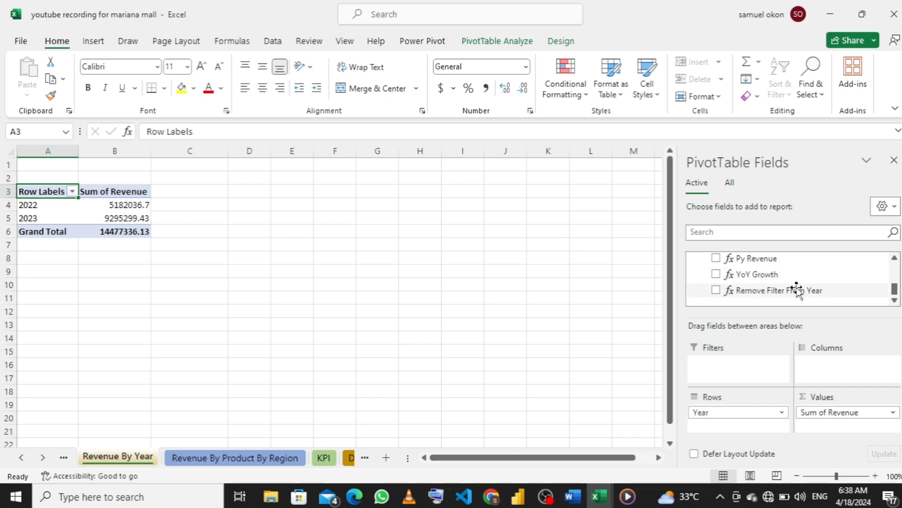
scroll(795, 290, "up", 3)
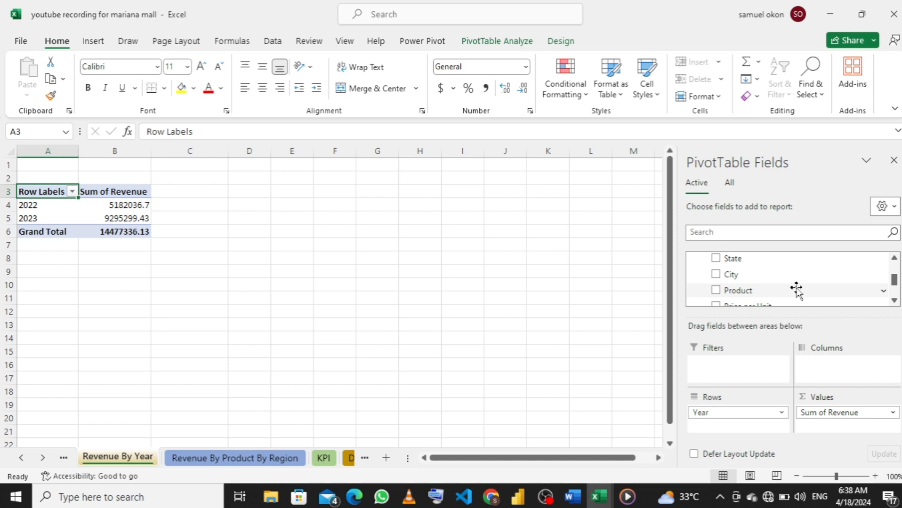
scroll(796, 290, "up", 4)
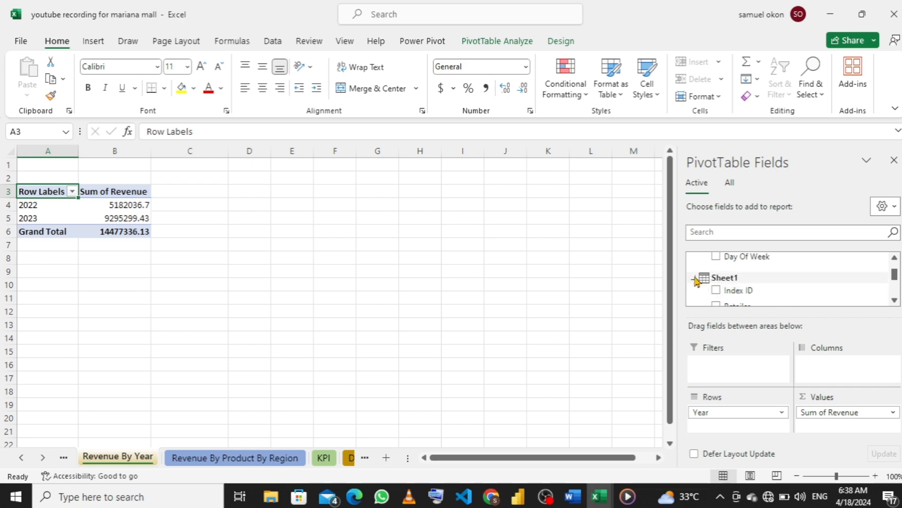
right_click(695, 278)
left_click(665, 284)
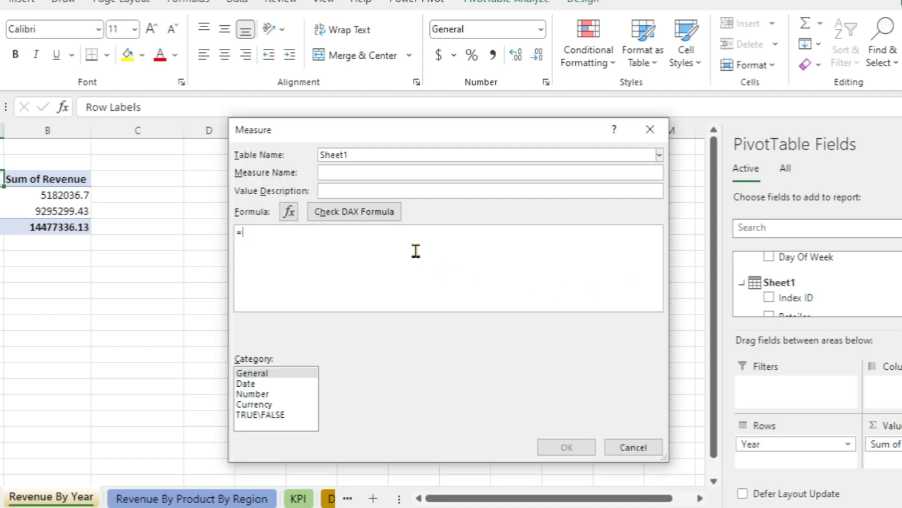
left_click(415, 251)
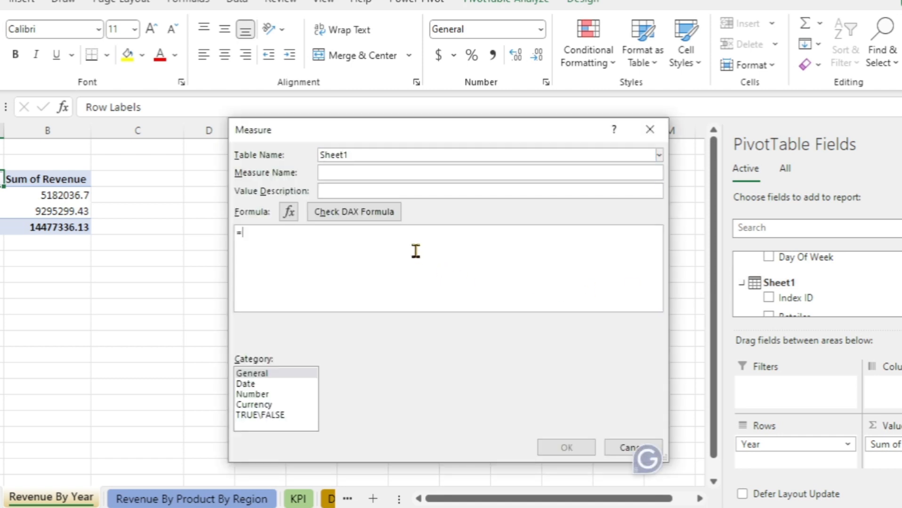
type("sum")
key("Tab")
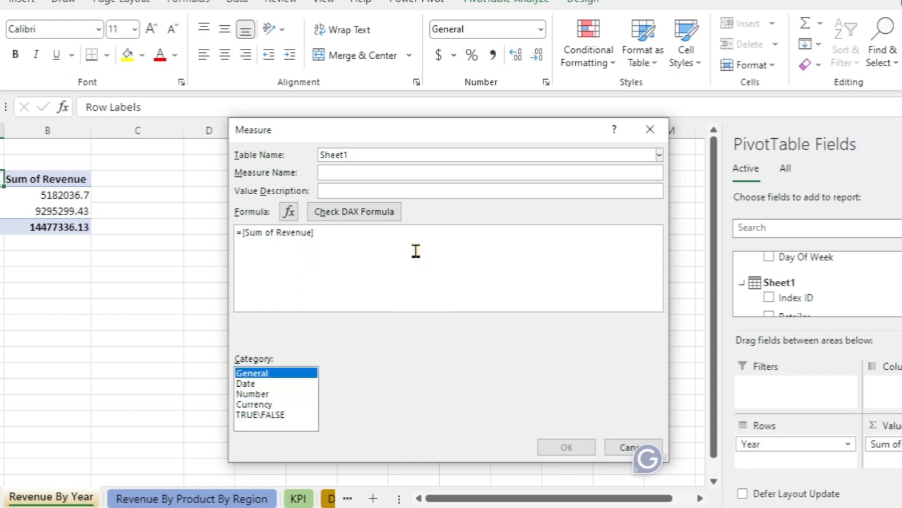
- Divide [Sum of Revenue] by the [Remove Filter From Year] measure in the formula
left_click(416, 251)
type("/")
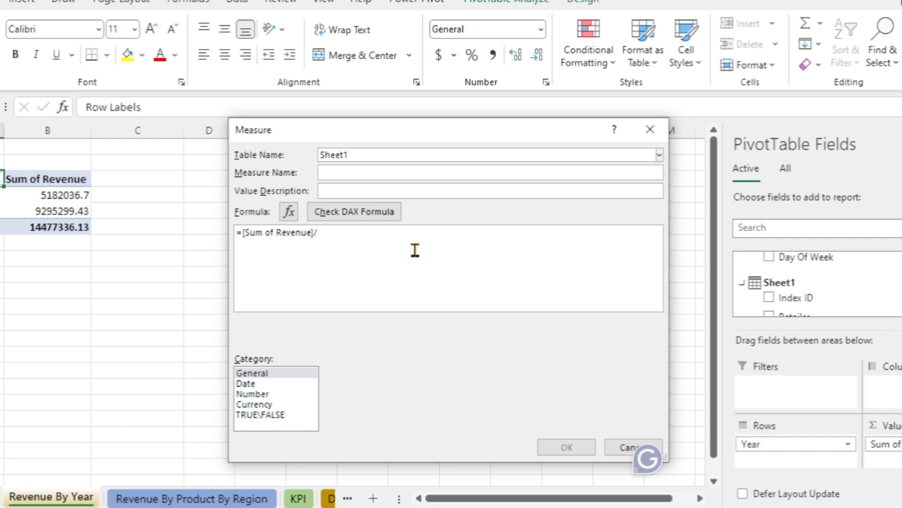
type("re")
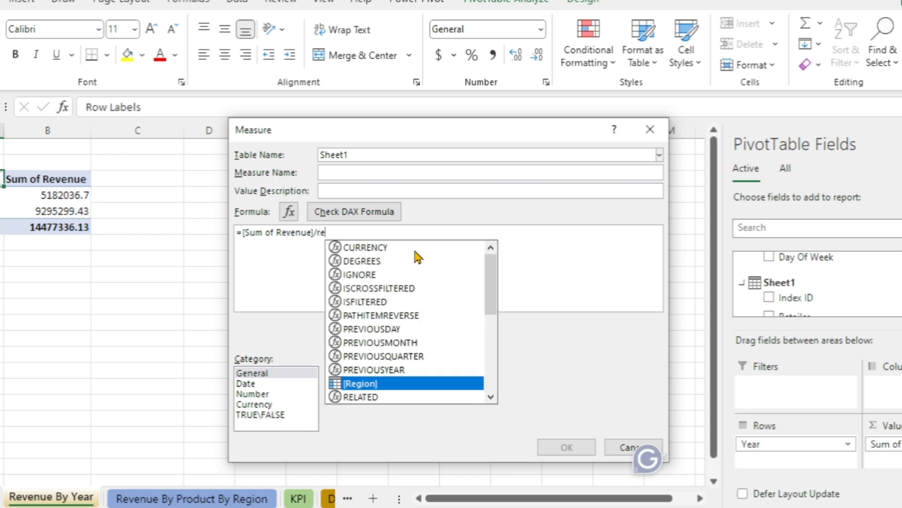
type("m")
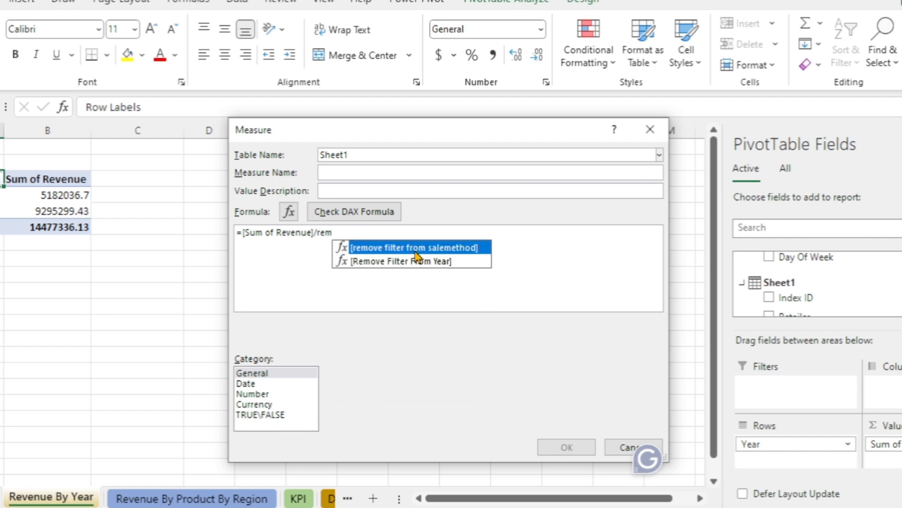
key("Down")
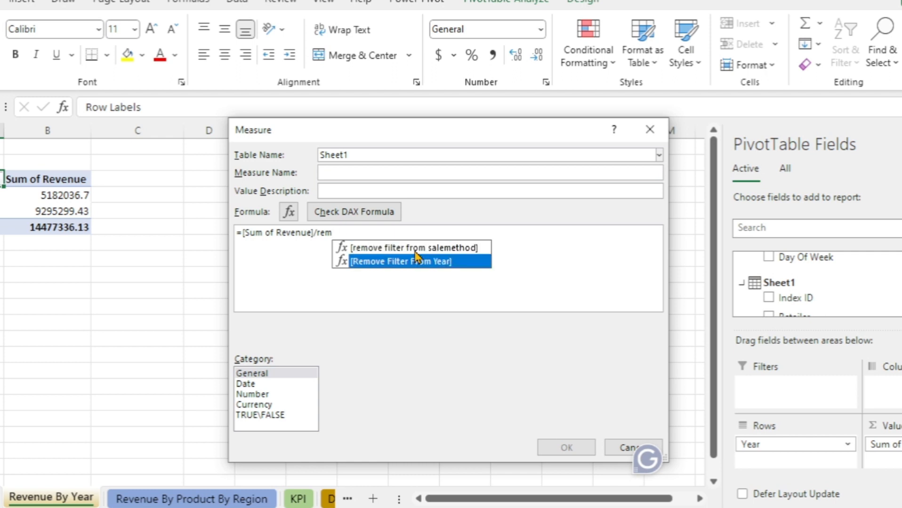
key("Tab")
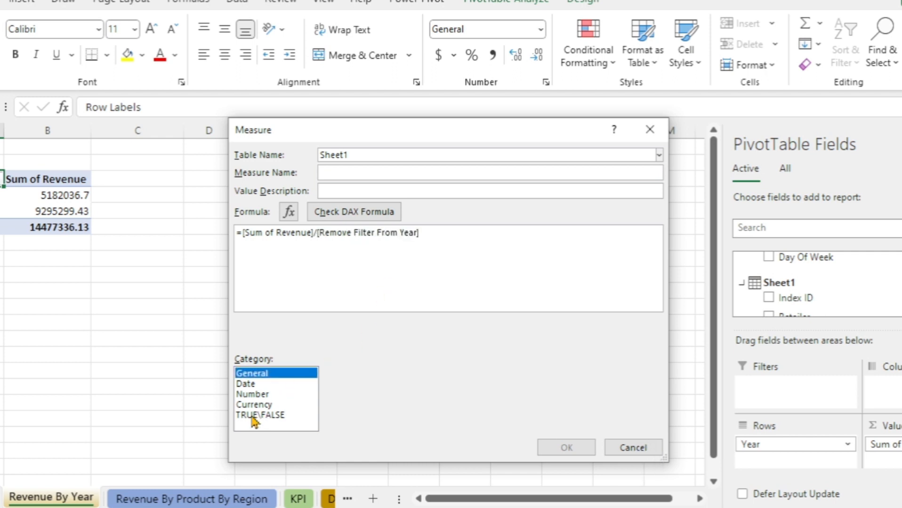
- Set the new measure's category to Number with the Percentage format
left_click(255, 395)
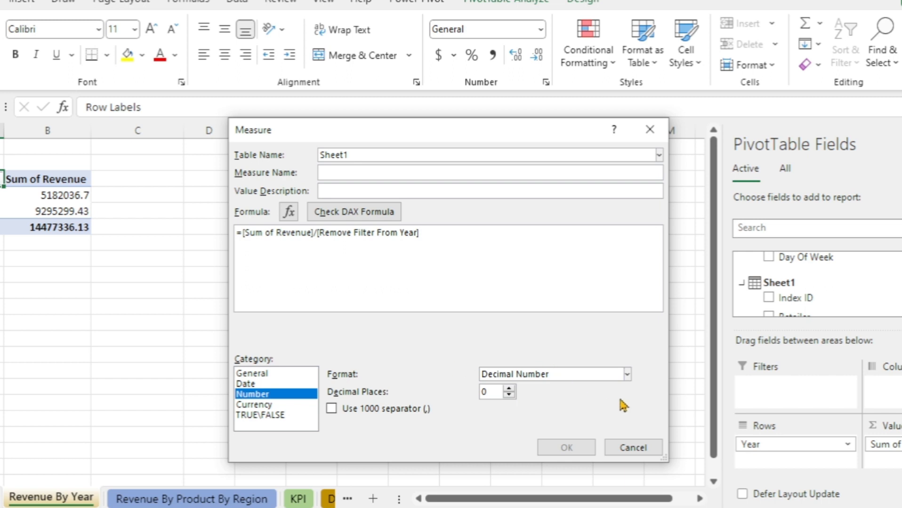
left_click(629, 375)
left_click(629, 375)
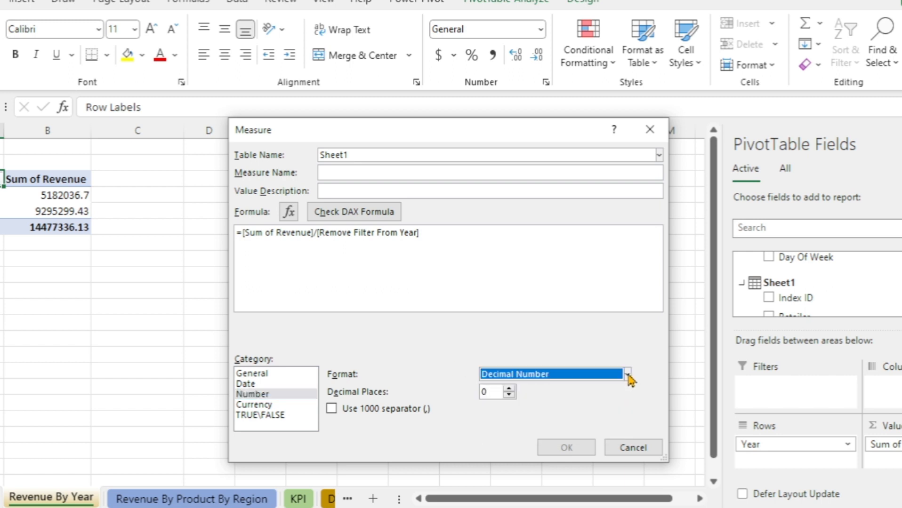
left_click(628, 375)
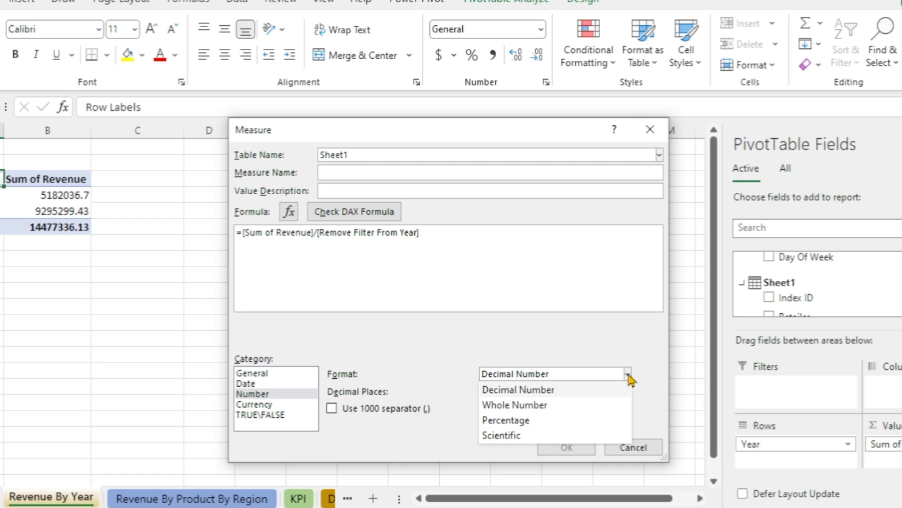
left_click(536, 420)
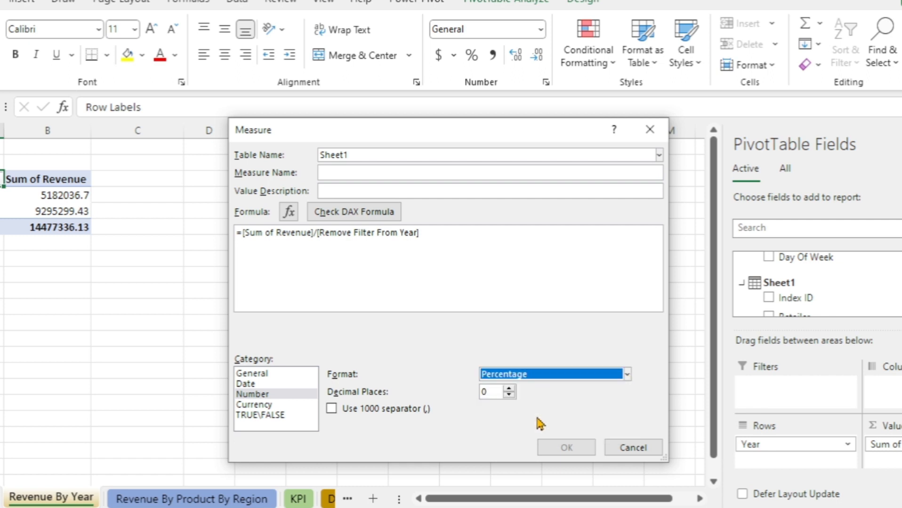
- Name the measure "percentage of year revenue" and save it
left_click(368, 172)
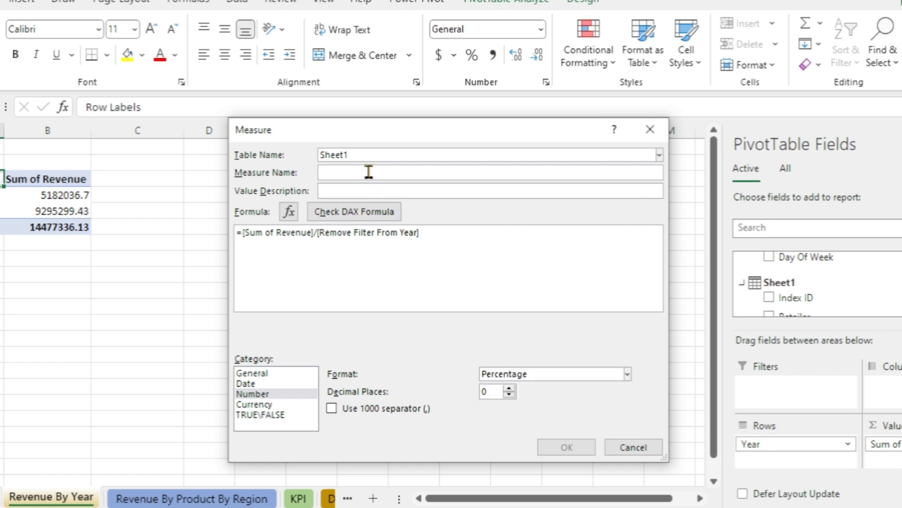
type("per")
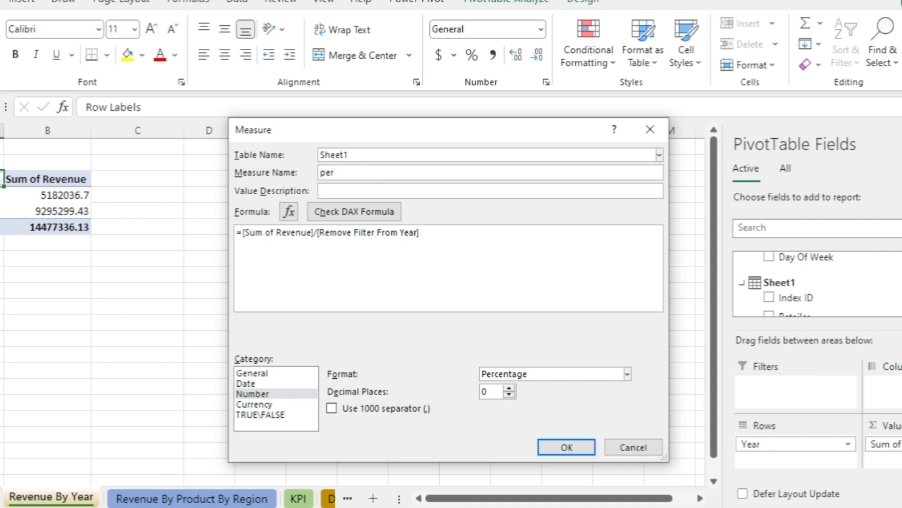
type("centage of year revenue")
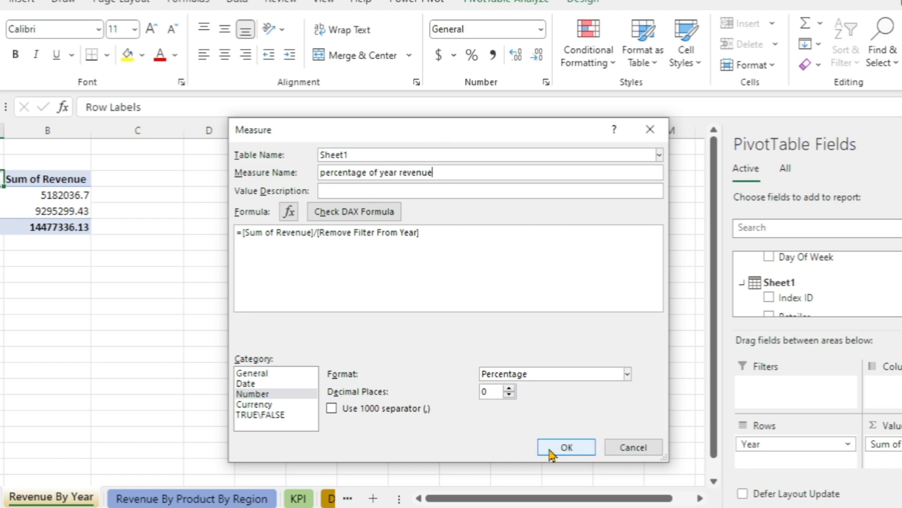
left_click(566, 449)
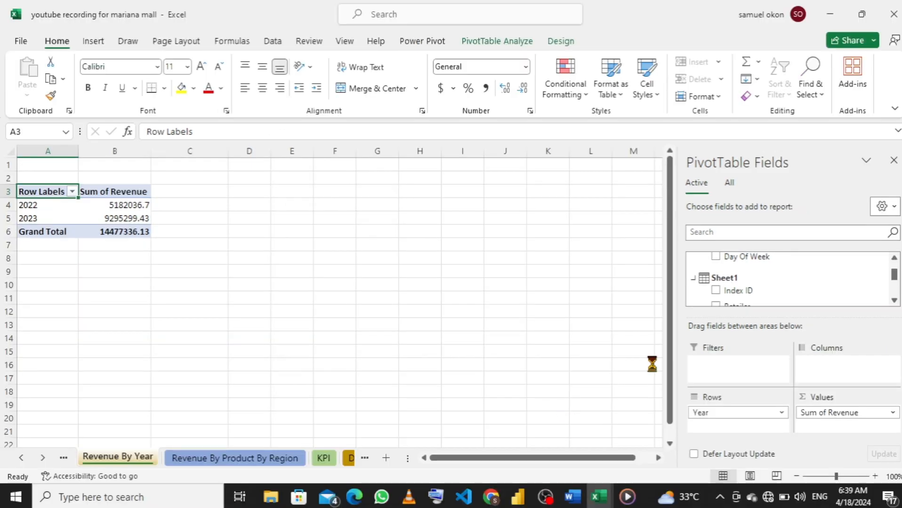
- Add the "percentage of year revenue" measure to the values of the Revenue By Year PivotTable
scroll(771, 286, "down", 10)
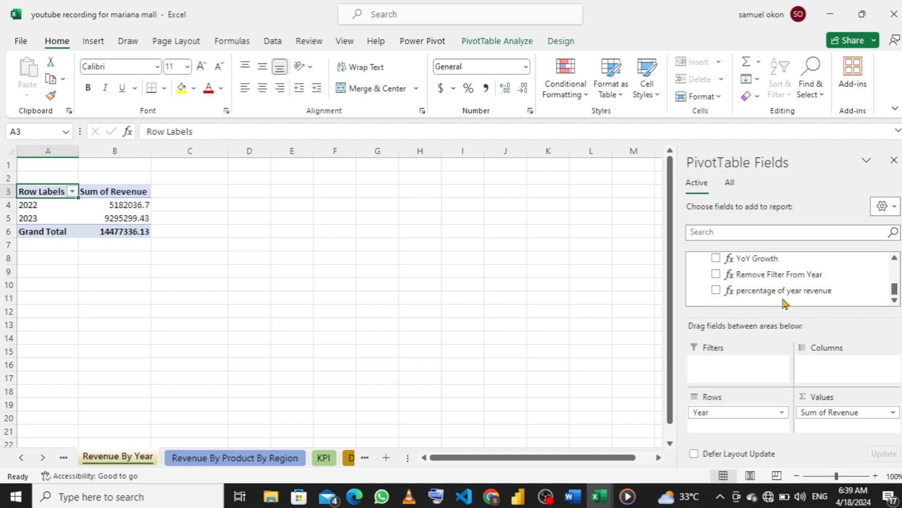
left_click_drag(777, 292, 831, 427)
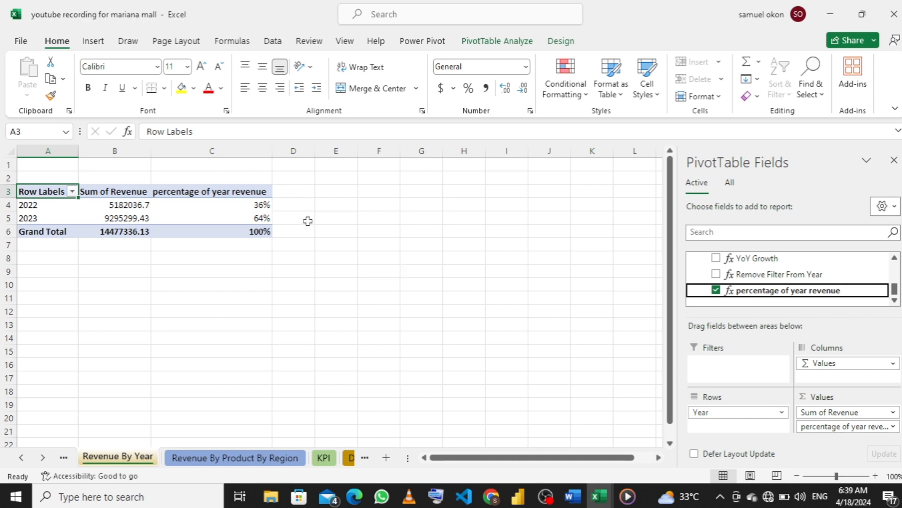
- Review the PivotTables on the existing sheets, from Revenue By Product By Region and KPI back to Revenue By Retailers
left_click(267, 462)
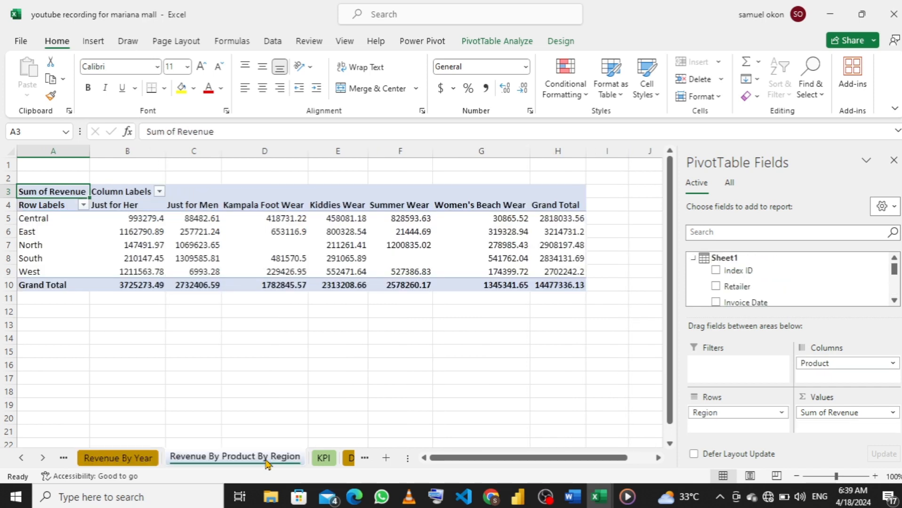
left_click(323, 459)
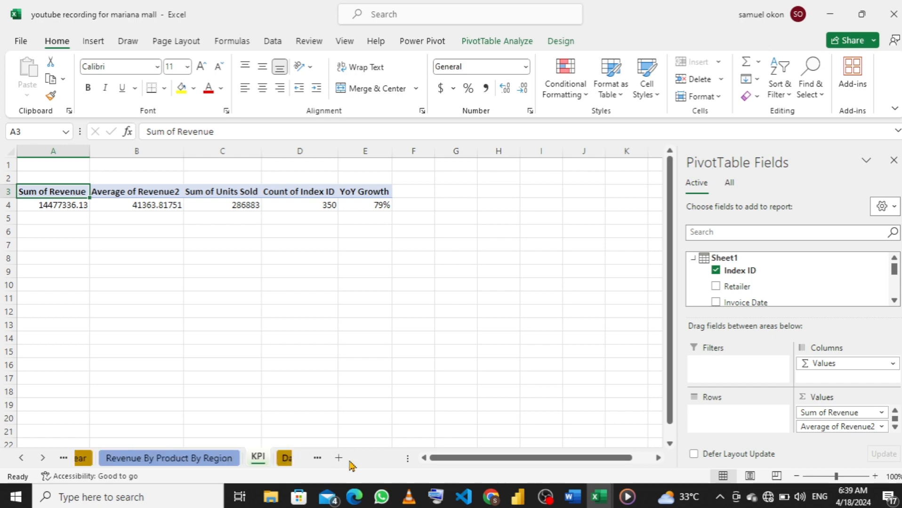
left_click(277, 460)
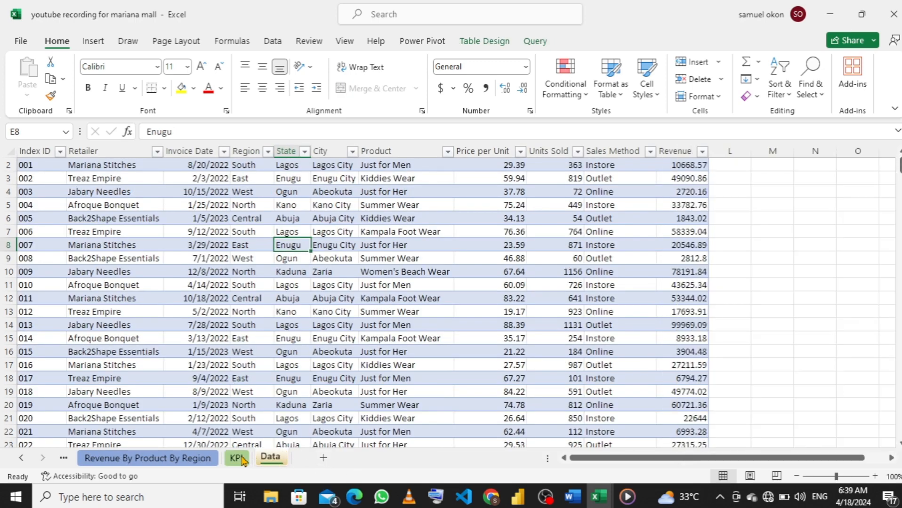
left_click(237, 459)
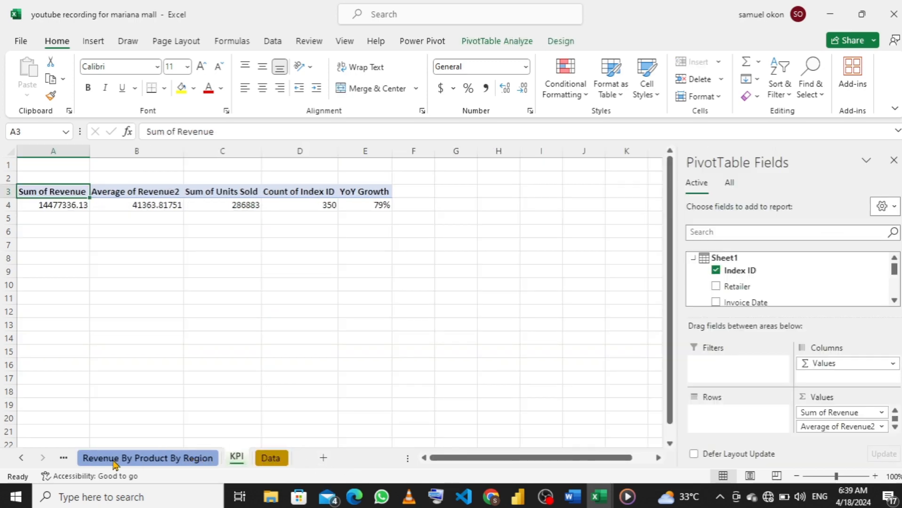
left_click(186, 459)
left_click(62, 459)
left_click(63, 459)
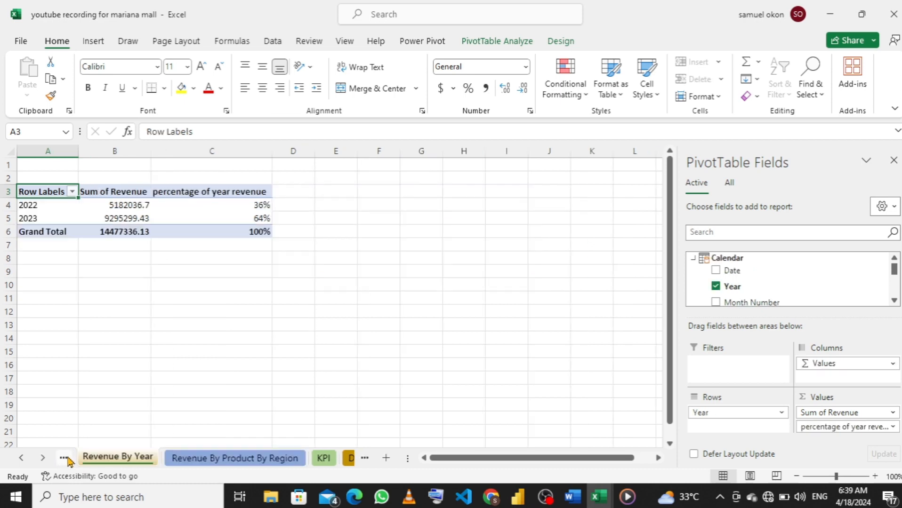
left_click(63, 459)
left_click(65, 459)
left_click(65, 459)
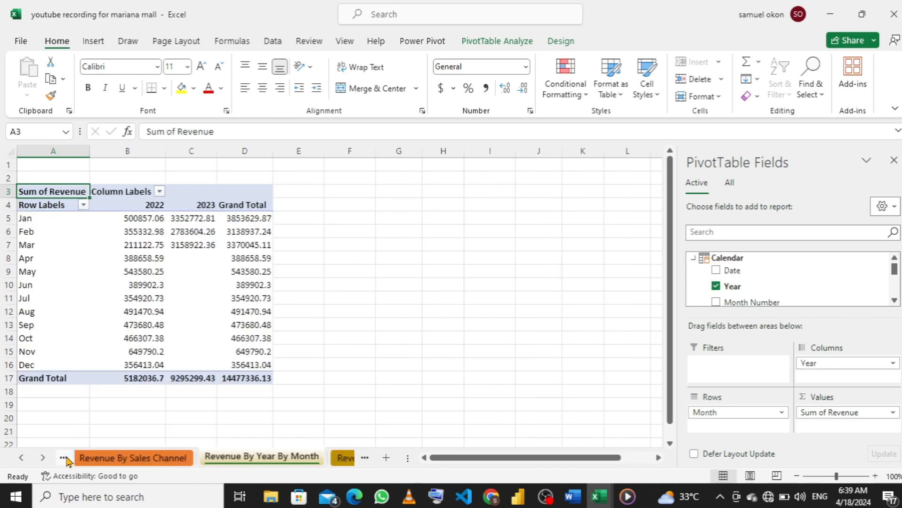
left_click(65, 459)
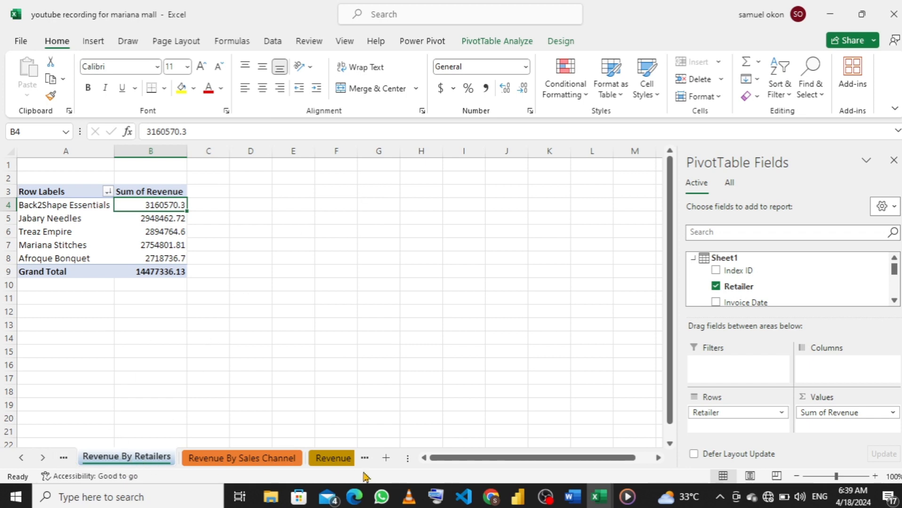
mouse_move(599, 499)
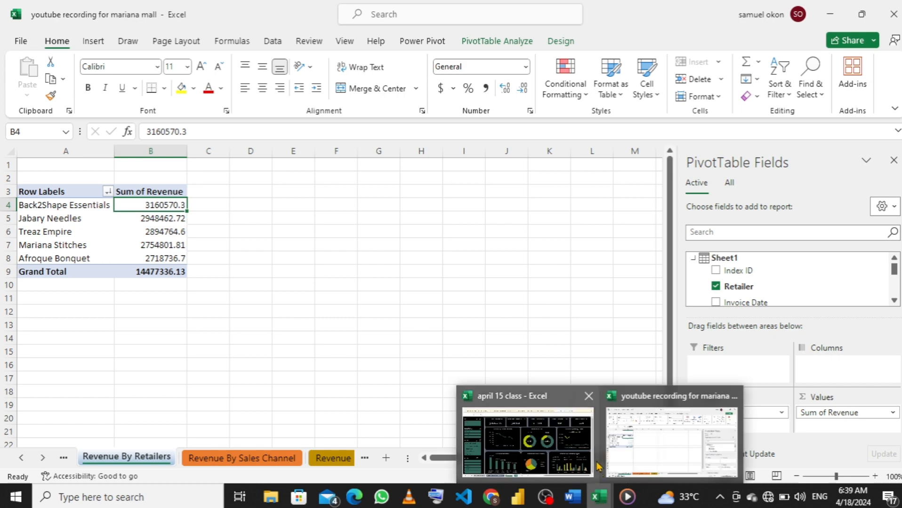
left_click(578, 457)
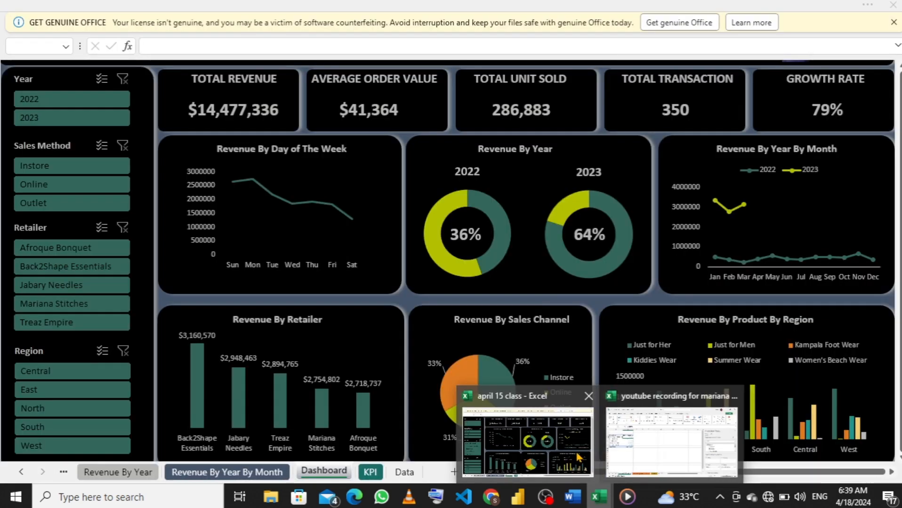
left_click(574, 451)
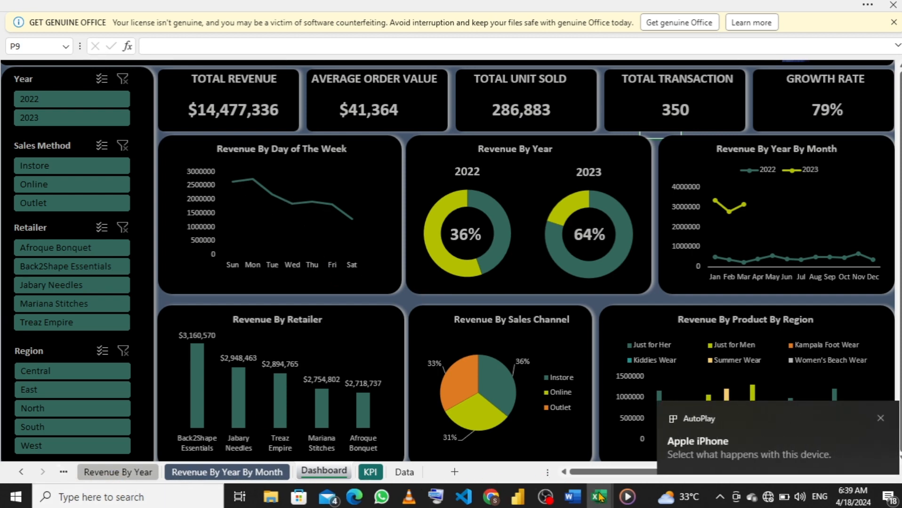
mouse_move(600, 498)
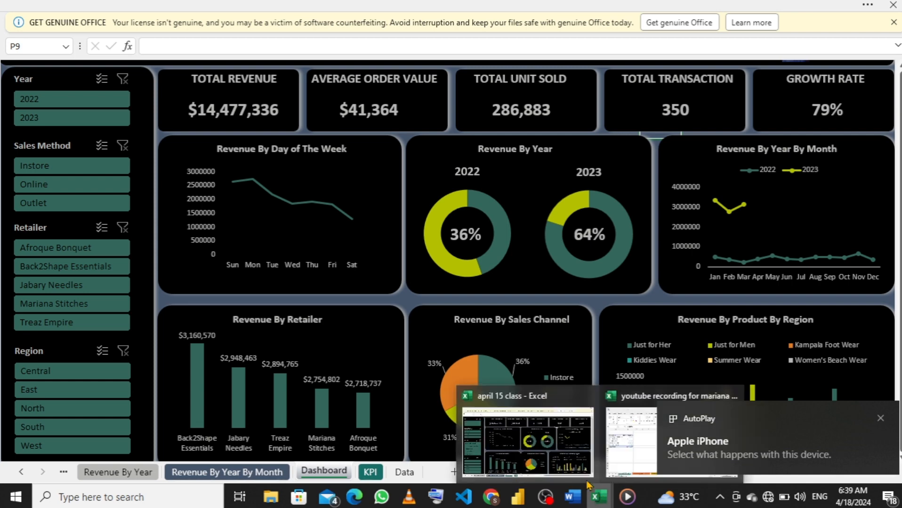
left_click(622, 429)
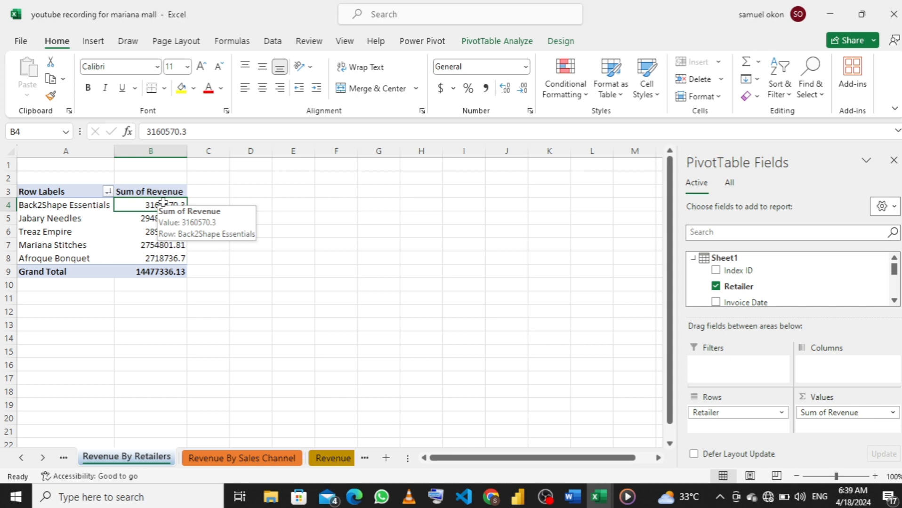
- Insert a Clustered Column PivotChart from the Revenue By Retailers PivotTable and place it beside the table
left_click(496, 42)
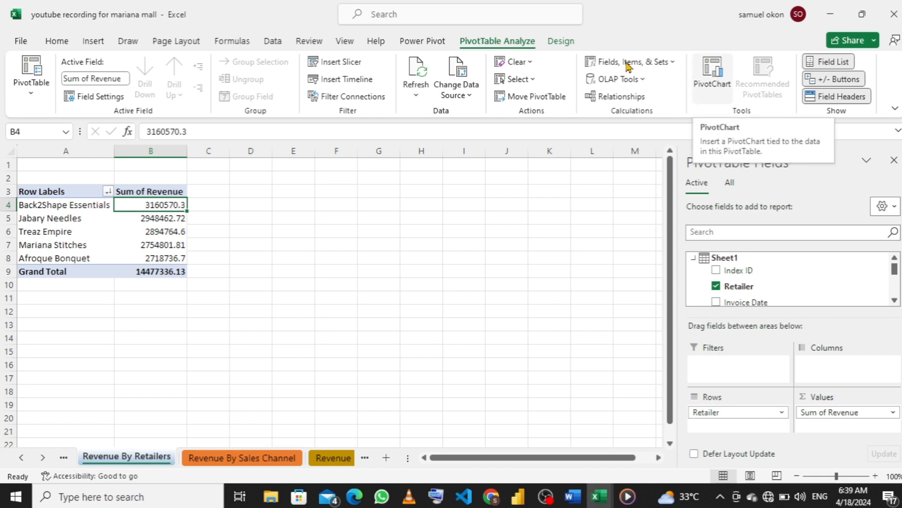
left_click(151, 218)
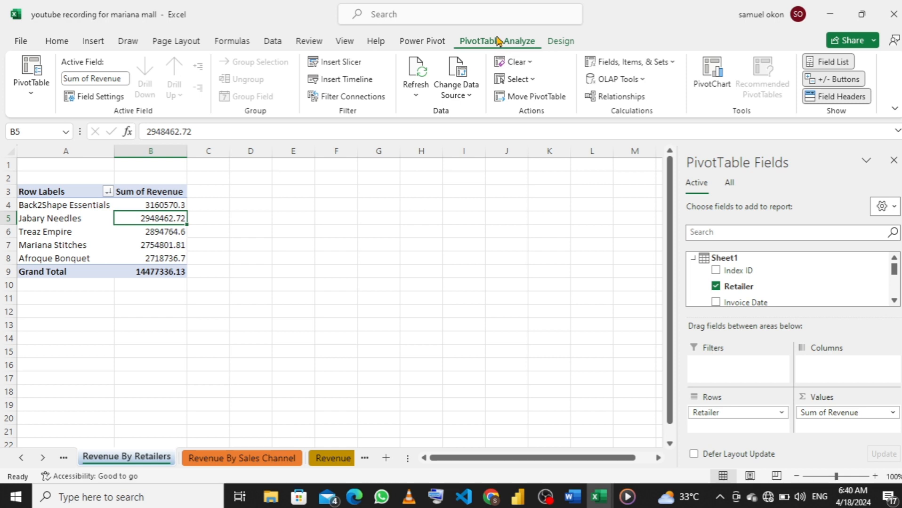
left_click(838, 63)
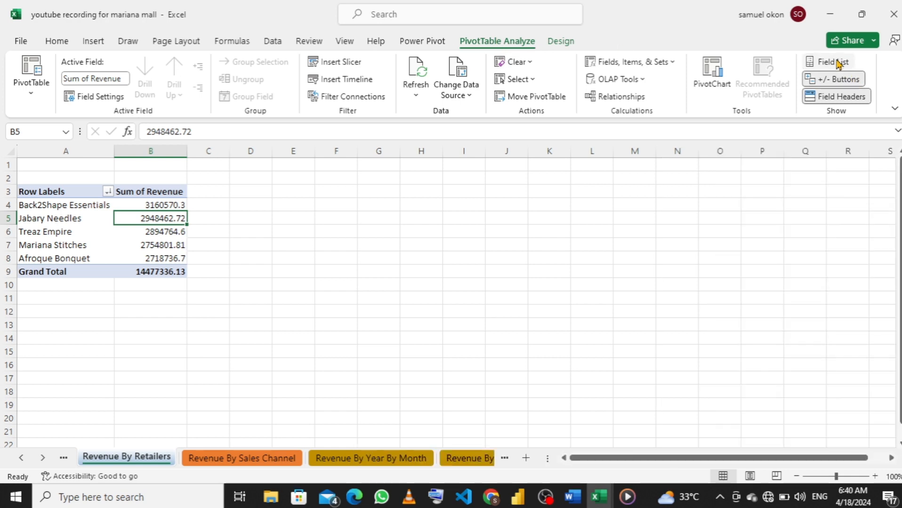
left_click(824, 60)
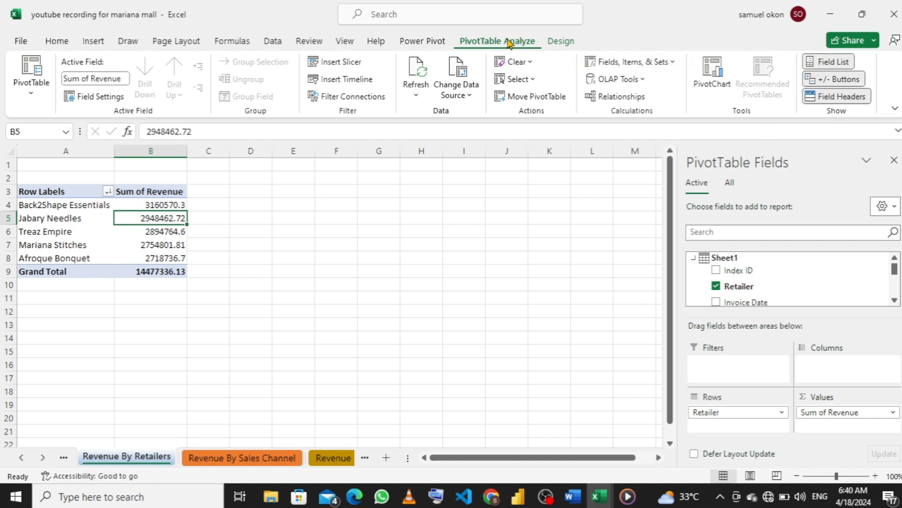
left_click(711, 70)
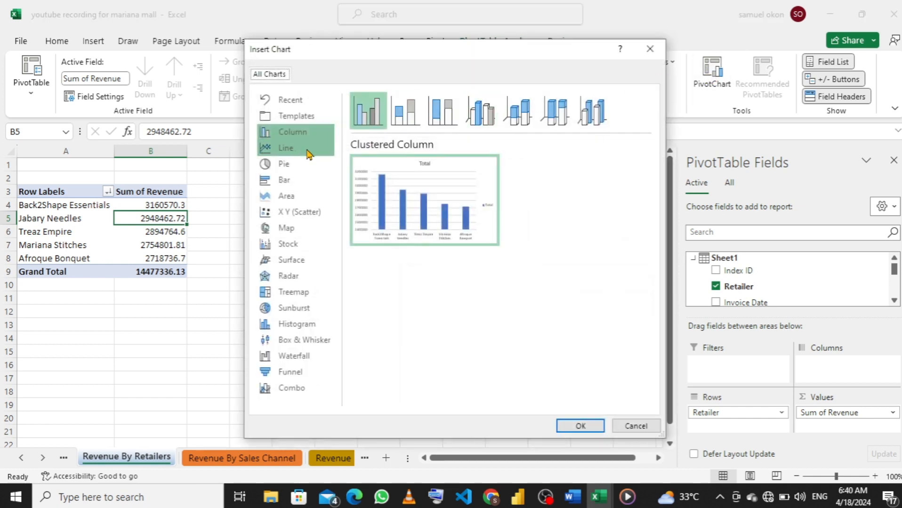
left_click(308, 150)
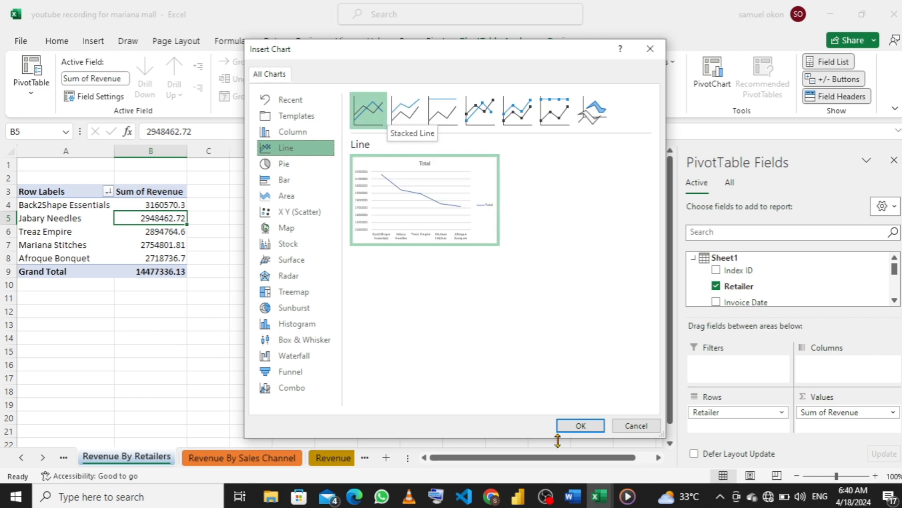
left_click(291, 134)
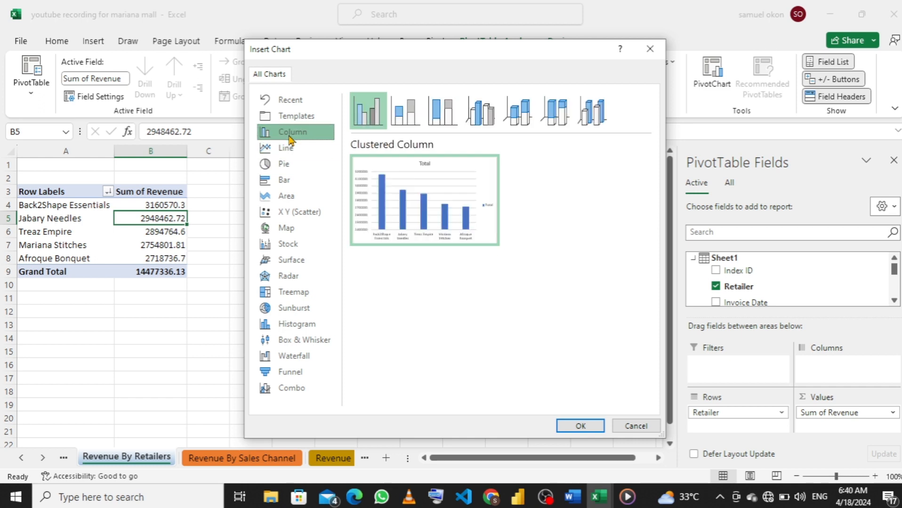
left_click(581, 427)
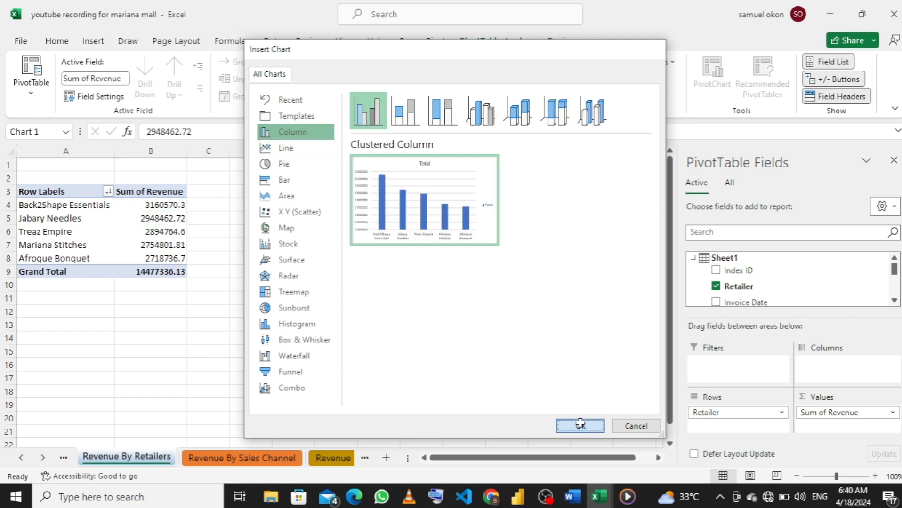
left_click_drag(442, 224, 525, 212)
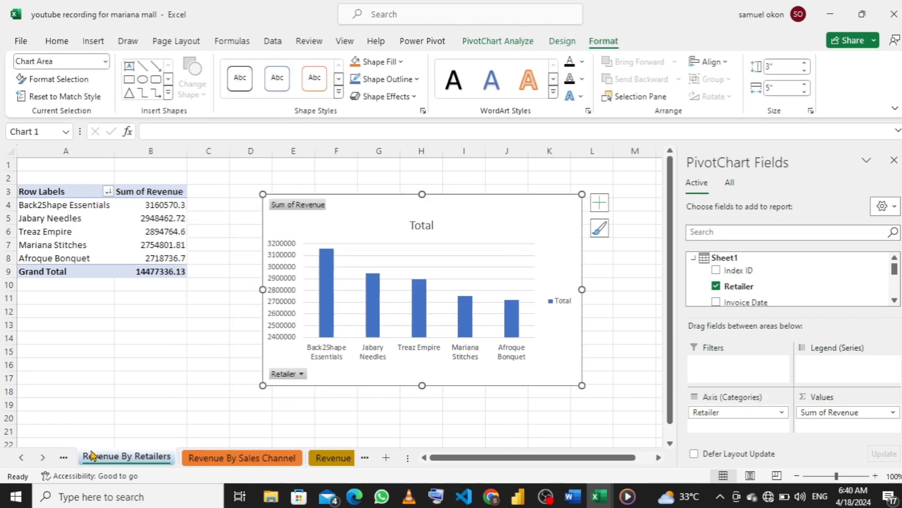
- Insert a Line PivotChart from the PivotTable on the Revenue By Day of The Week sheet and move it slightly higher beside the table
left_click(64, 458)
left_click(112, 459)
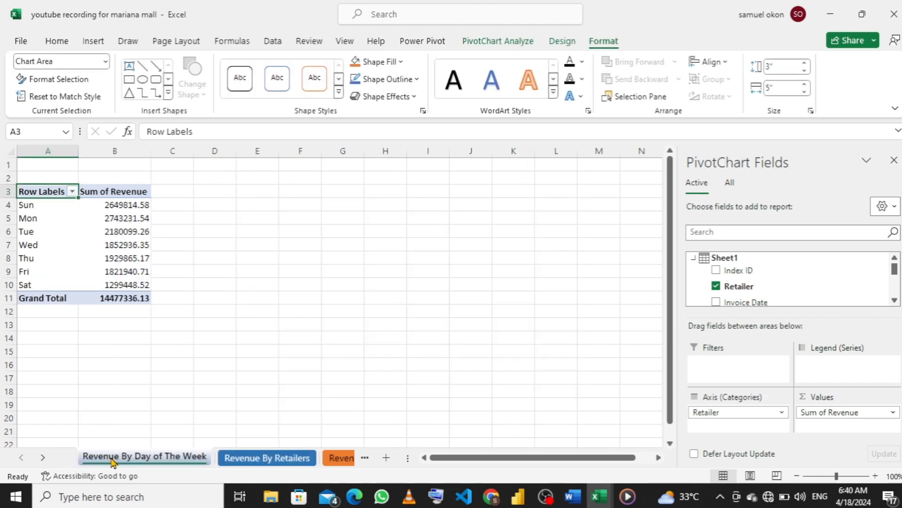
left_click(130, 216)
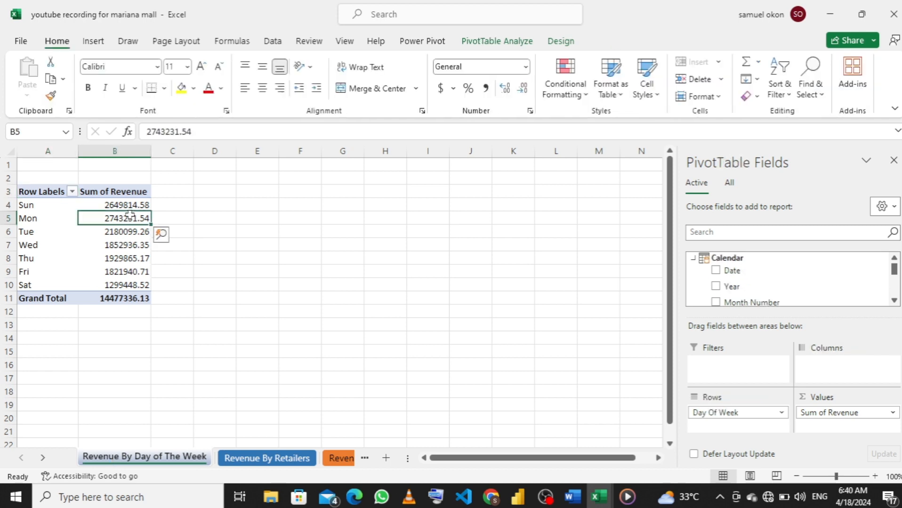
left_click(473, 41)
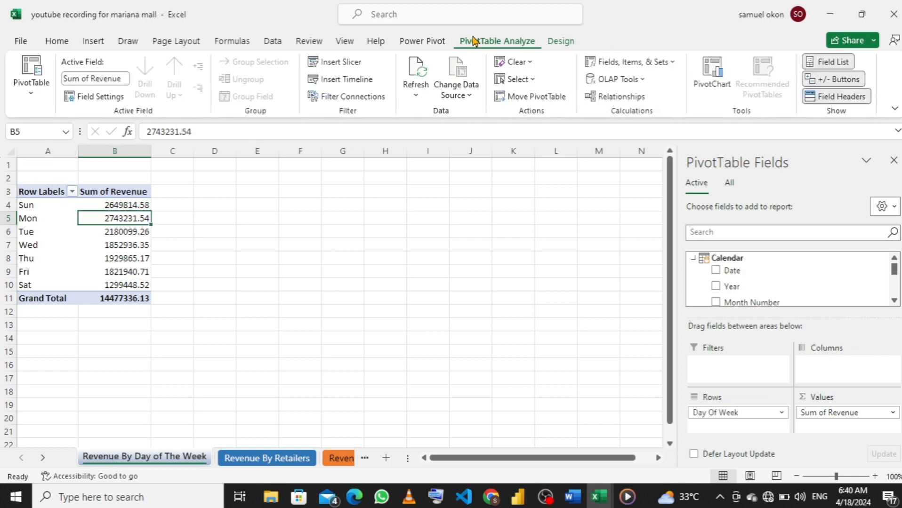
left_click(712, 74)
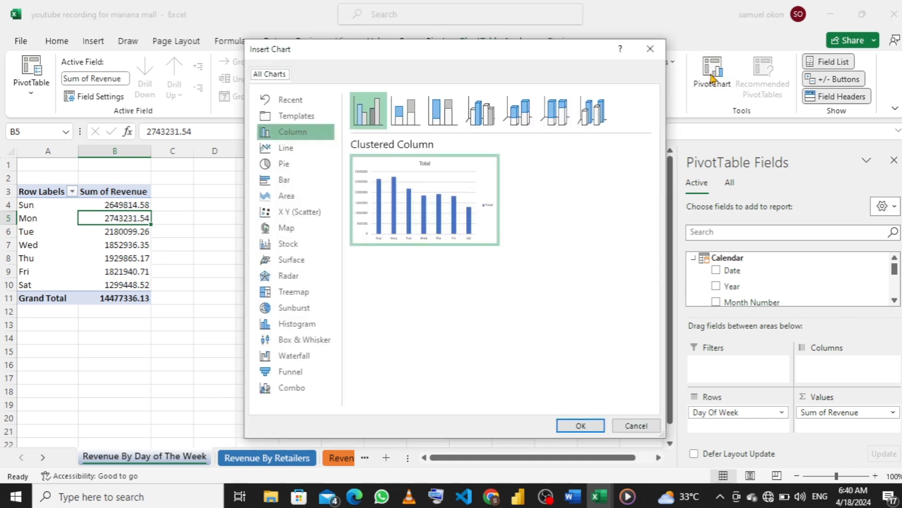
left_click(296, 149)
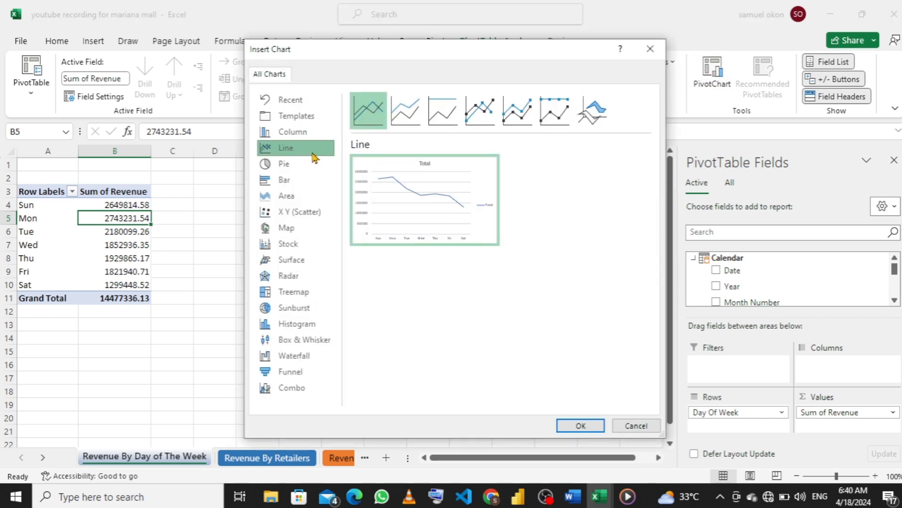
left_click(575, 423)
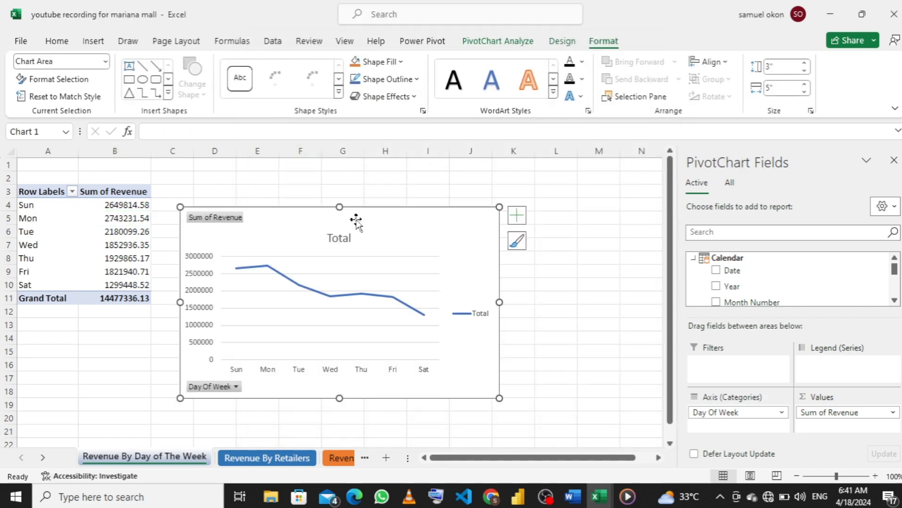
left_click_drag(412, 223, 432, 194)
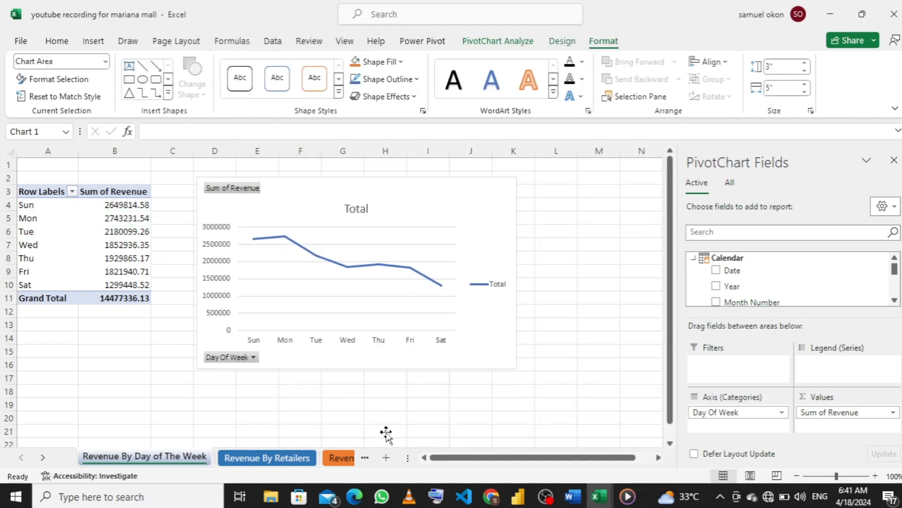
- Insert a Pie PivotChart from the PivotTable on the Revenue By Sales Channel sheet and place it beside the table
left_click(243, 459)
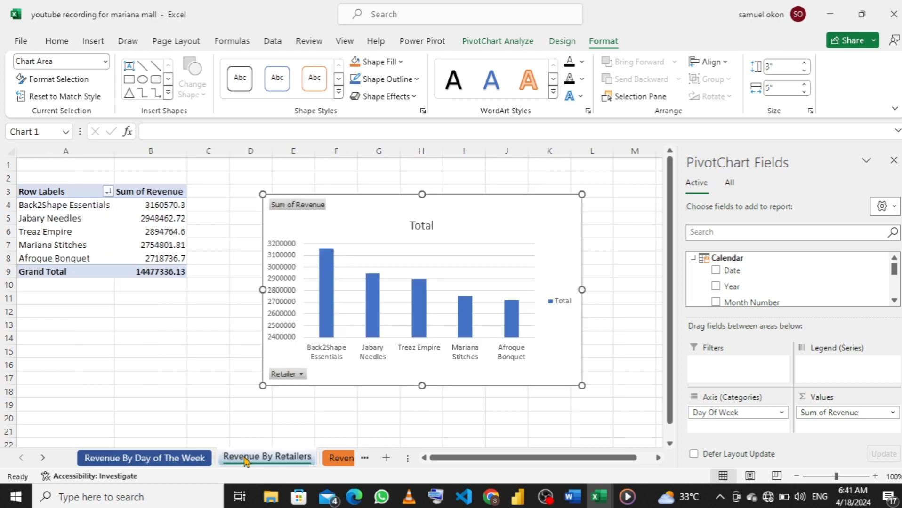
left_click(336, 458)
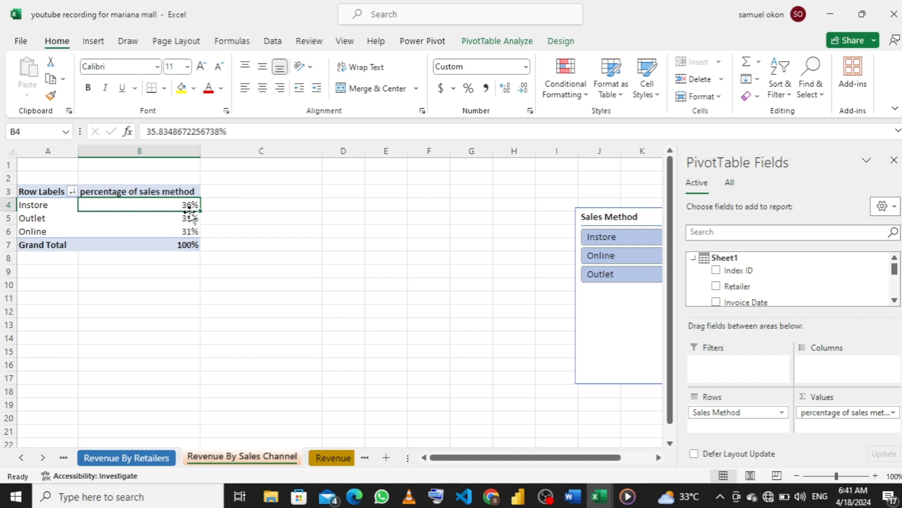
left_click(480, 41)
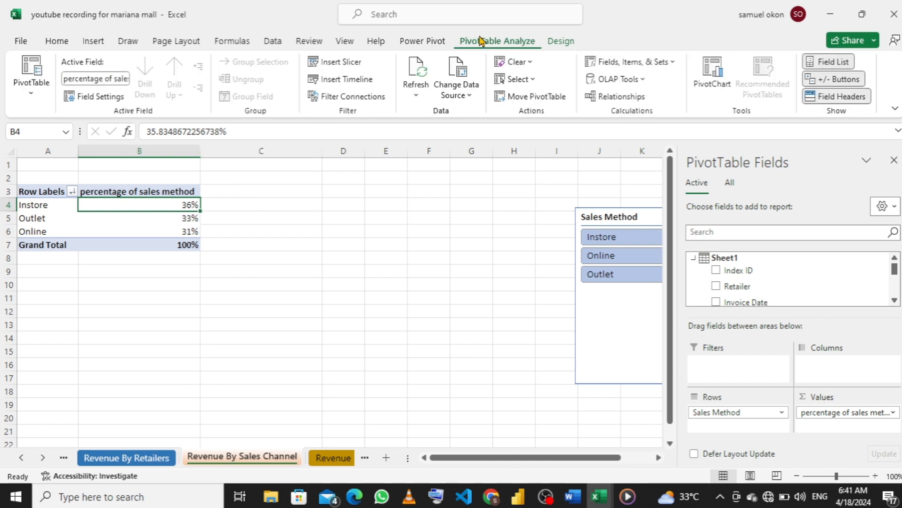
left_click(706, 74)
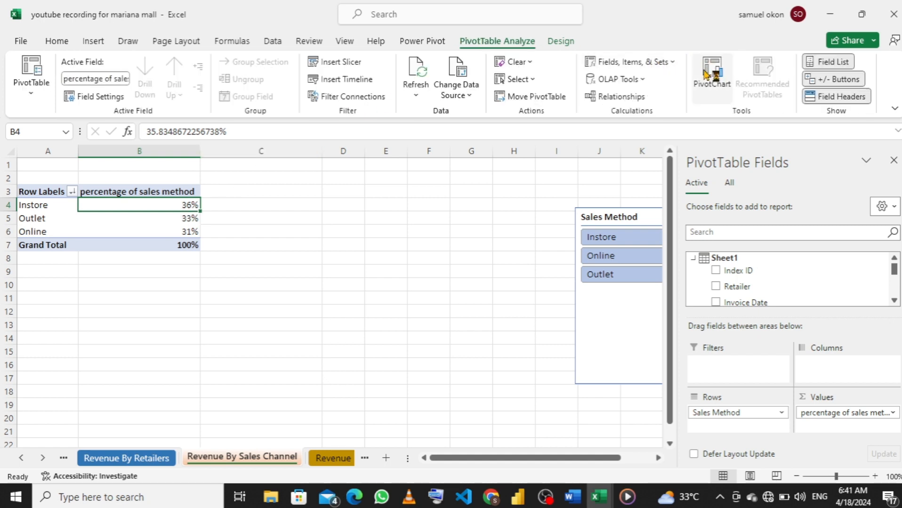
left_click(283, 173)
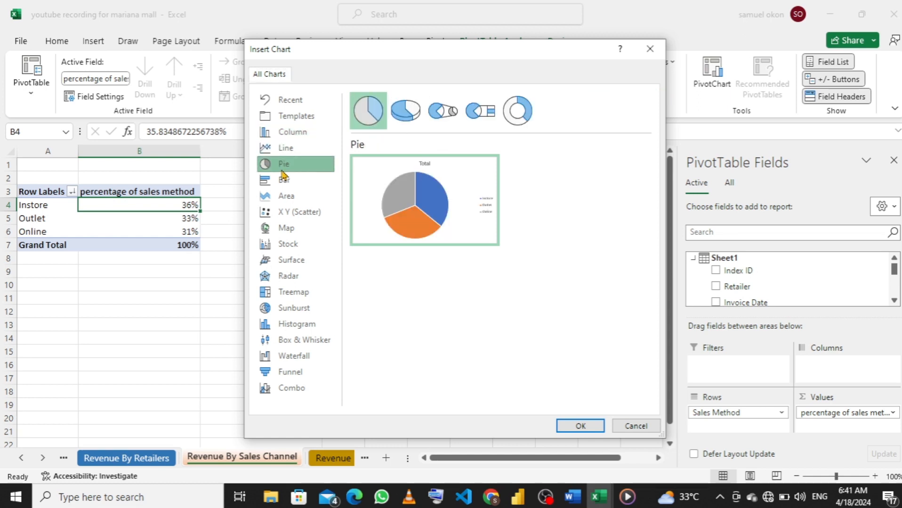
left_click(576, 426)
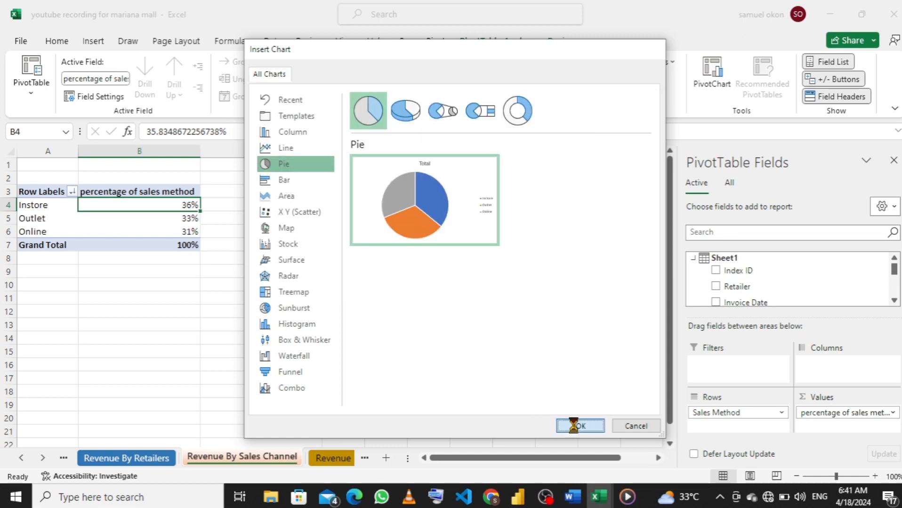
left_click_drag(423, 227, 479, 206)
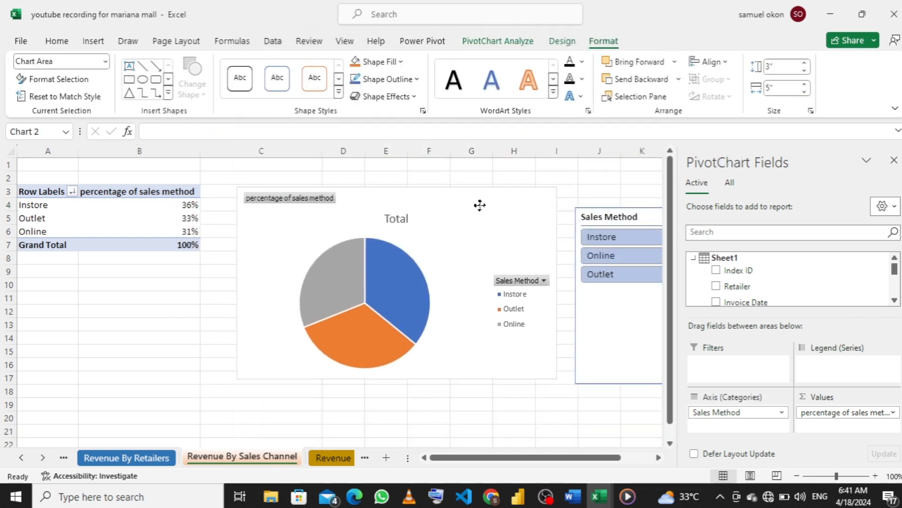
- Add data labels to the sales channel pie chart and move the chart closer to the PivotTable
left_click(573, 198)
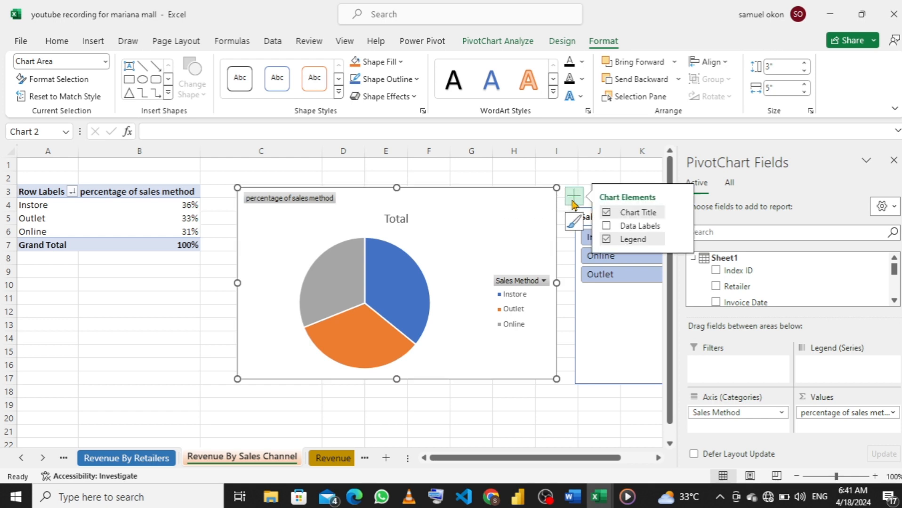
left_click(607, 226)
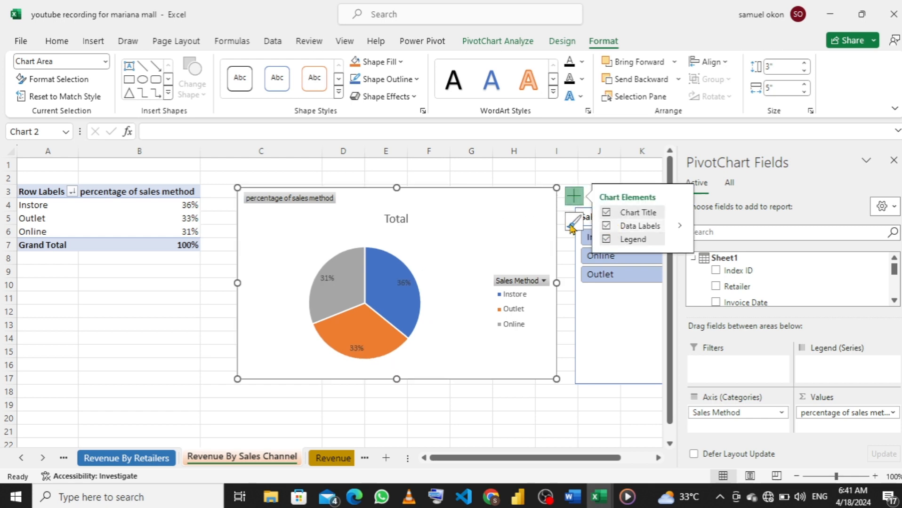
left_click_drag(515, 191, 485, 191)
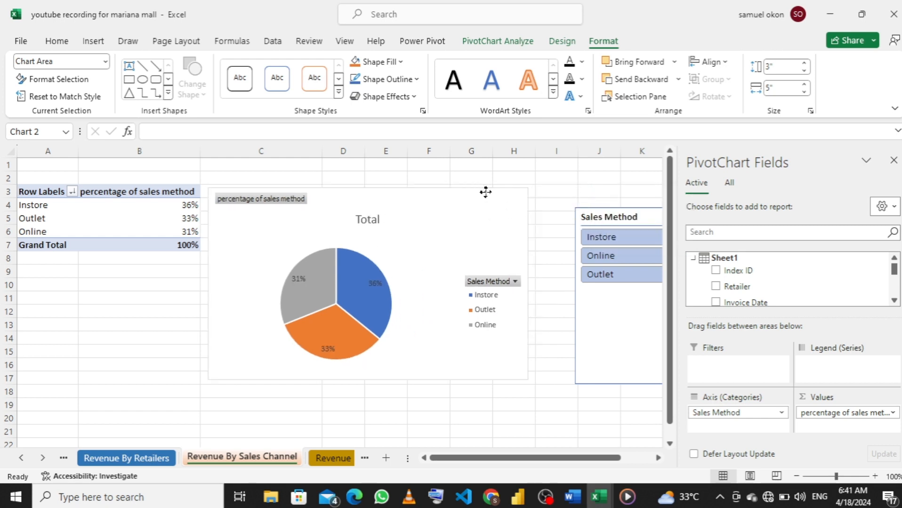
- Move the Instore, Online and Outlet data labels from inside the pie slices to just outside them
left_click(373, 285)
left_click(374, 288)
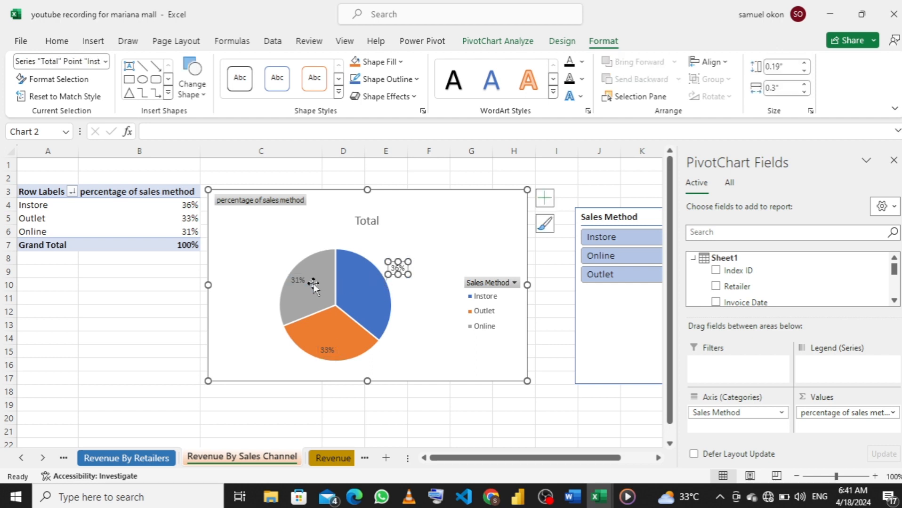
left_click(297, 281)
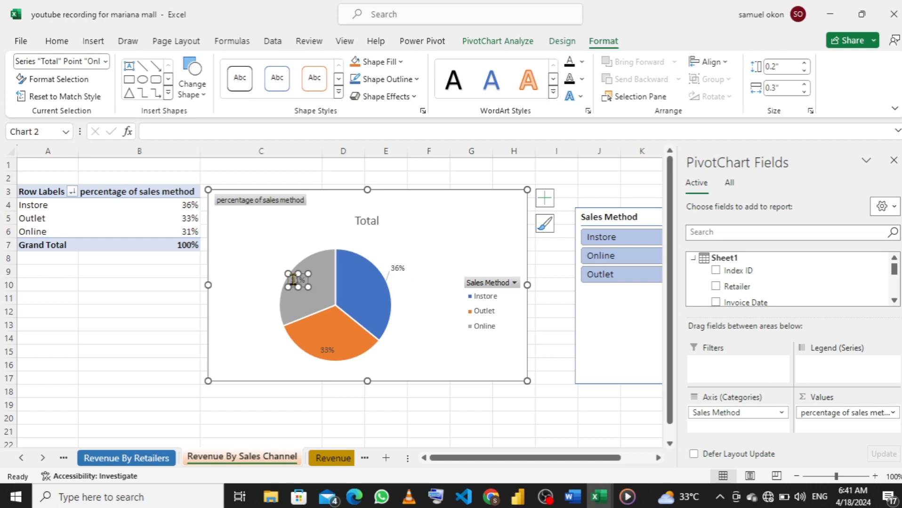
mouse_move(288, 279)
left_mouse_down()
mouse_move(274, 262)
mouse_move(300, 317)
left_mouse_up()
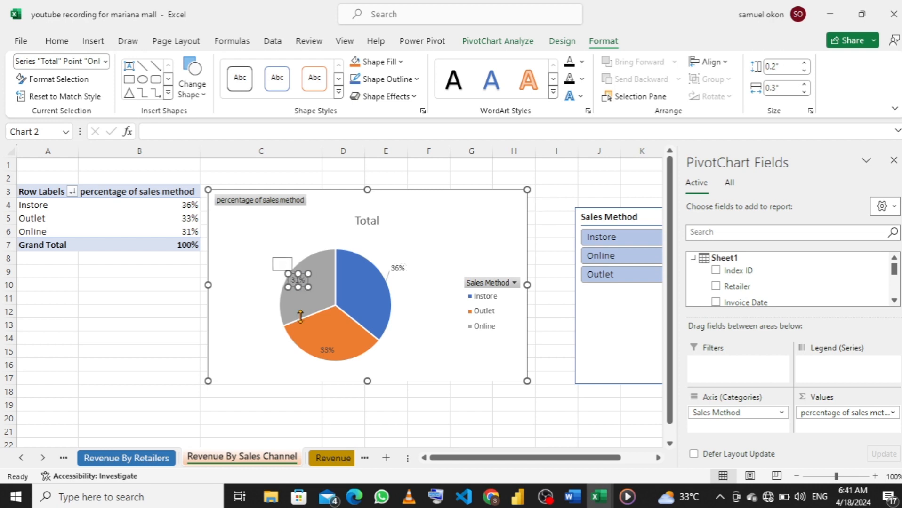
left_click(326, 349)
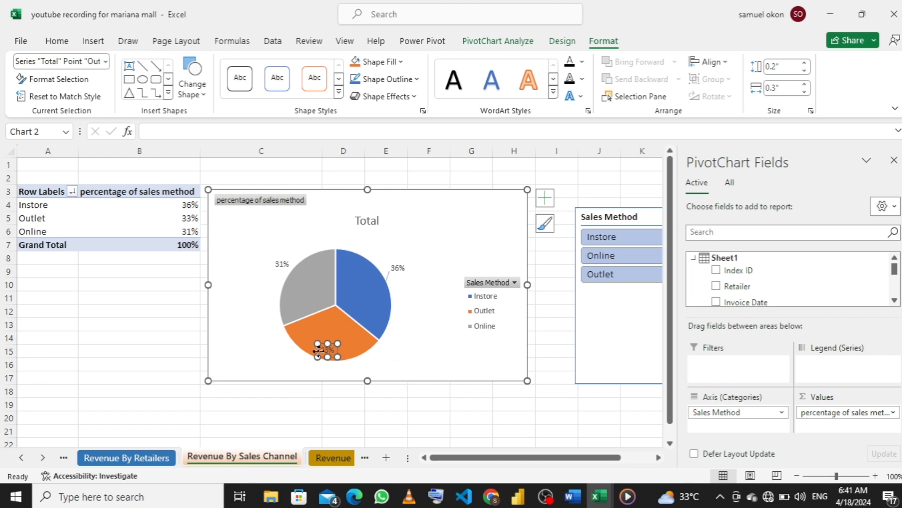
left_click_drag(323, 349, 296, 359)
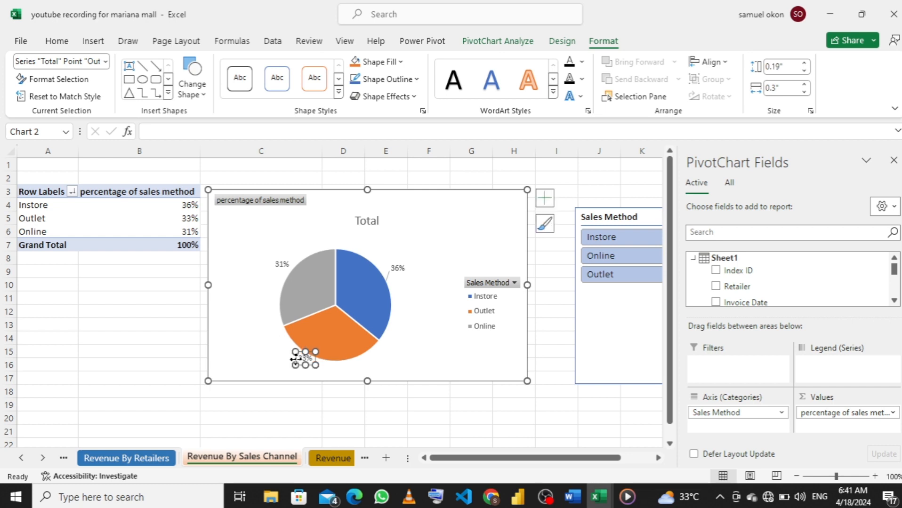
- Insert a Line with Markers PivotChart from the PivotTable on the Revenue By Year By Month sheet and place it beside the table
left_click(321, 456)
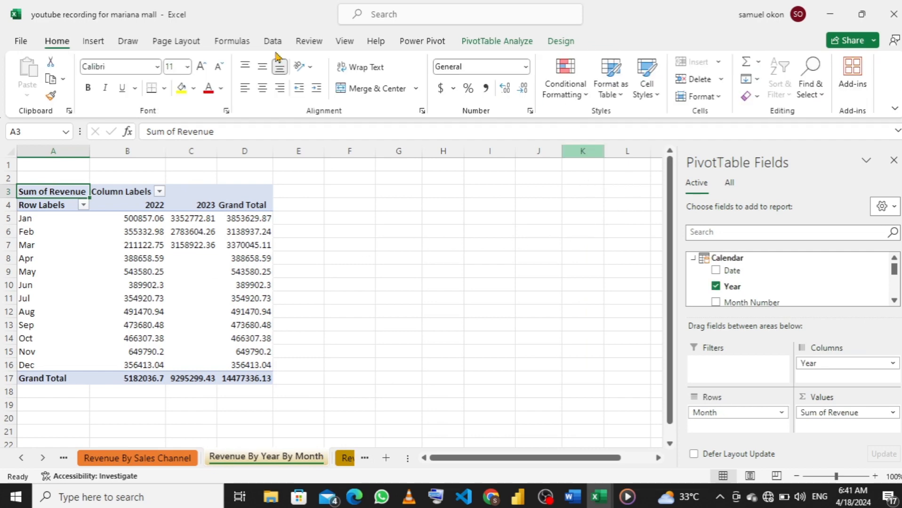
left_click(526, 43)
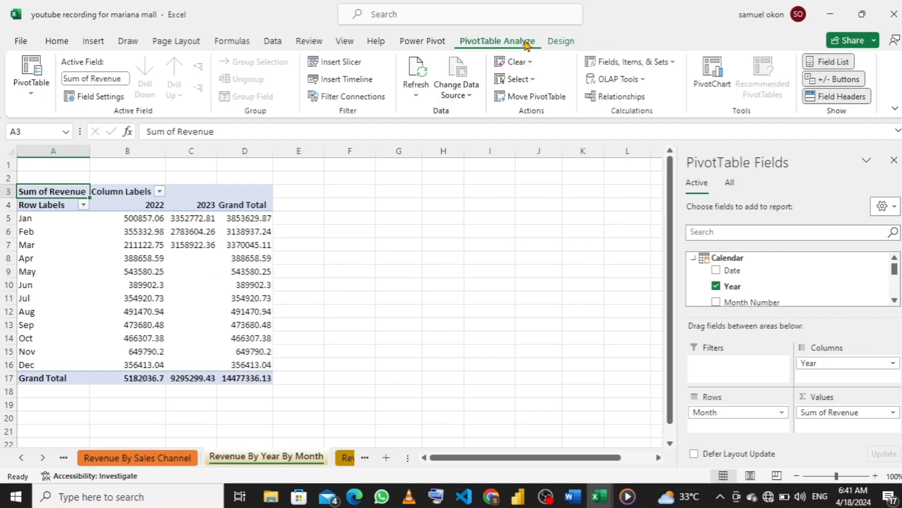
left_click(709, 71)
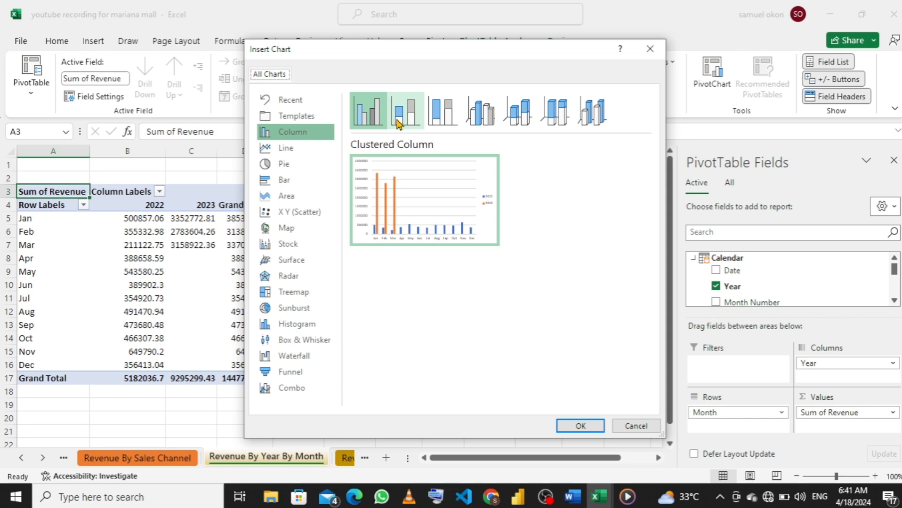
left_click(284, 149)
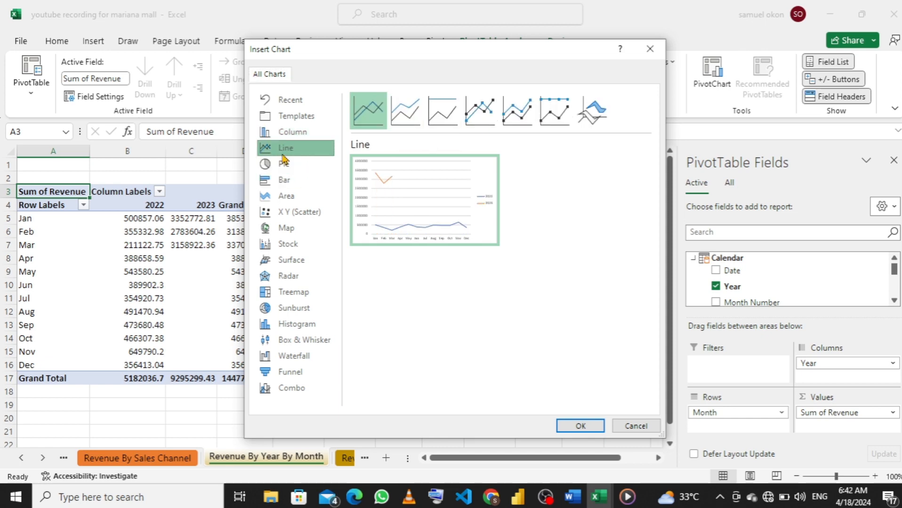
left_click(521, 112)
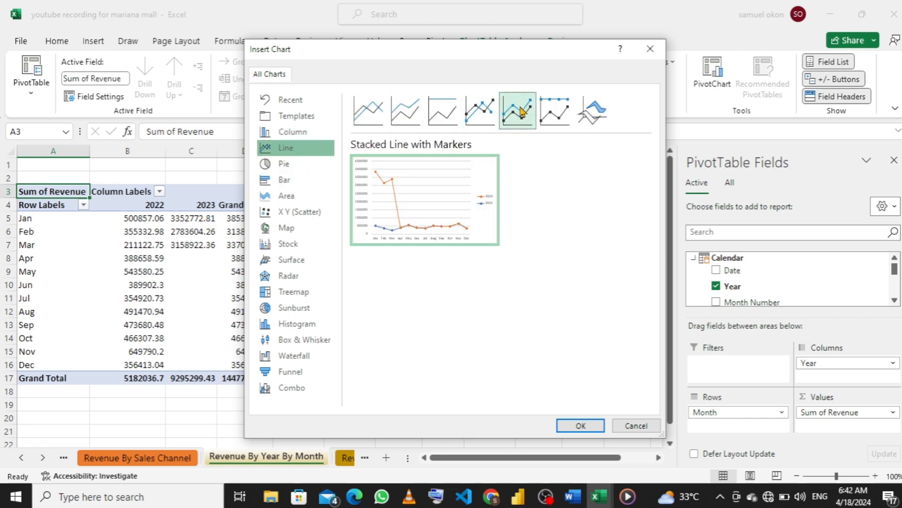
left_click(490, 112)
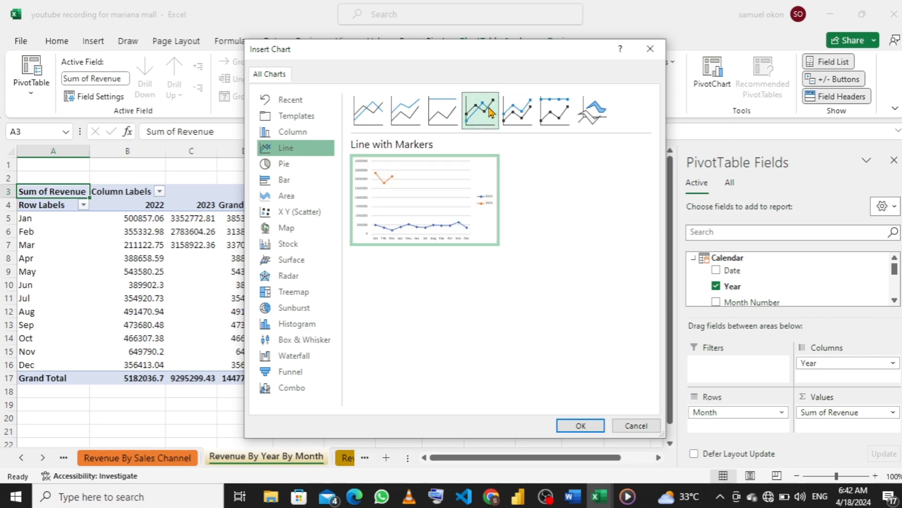
left_click(578, 425)
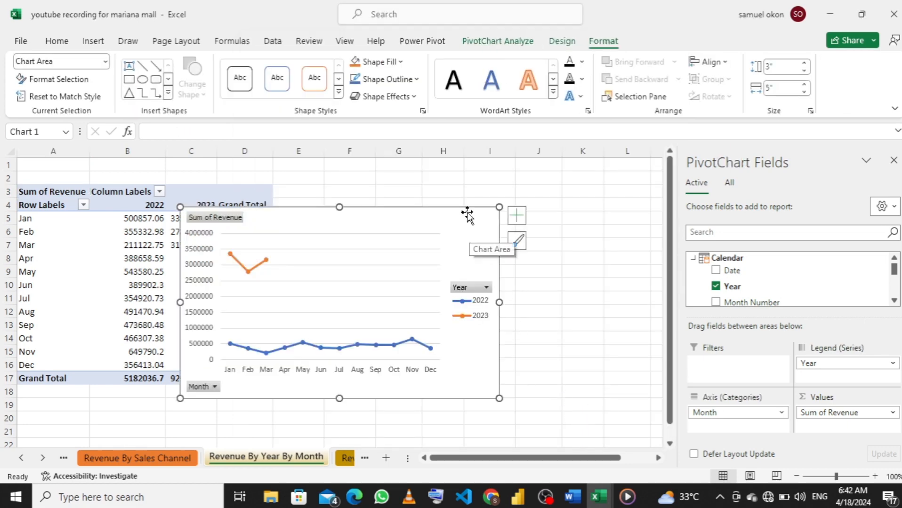
left_click_drag(467, 214, 593, 189)
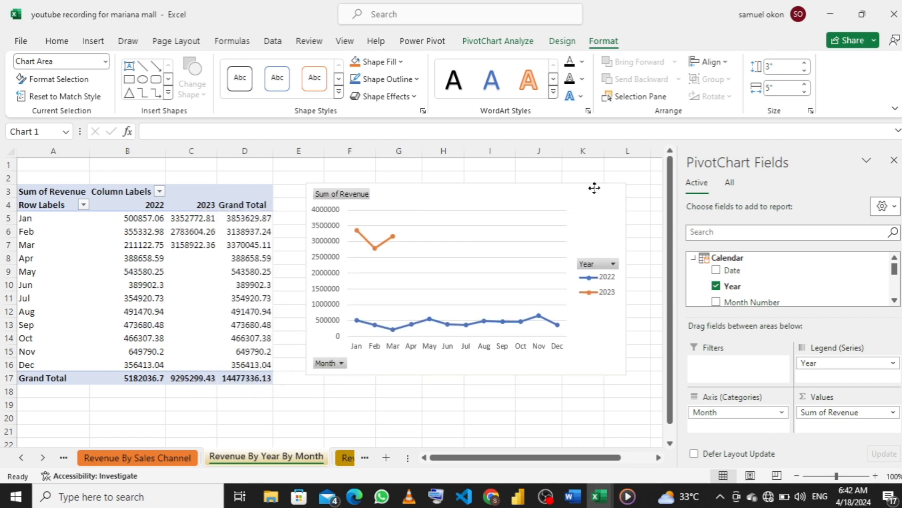
- Open the Revenue By Year sheet and compare it with the Revenue By Year charts on the "april 15 class" workbook's dashboard
left_click(343, 460)
left_click(271, 458)
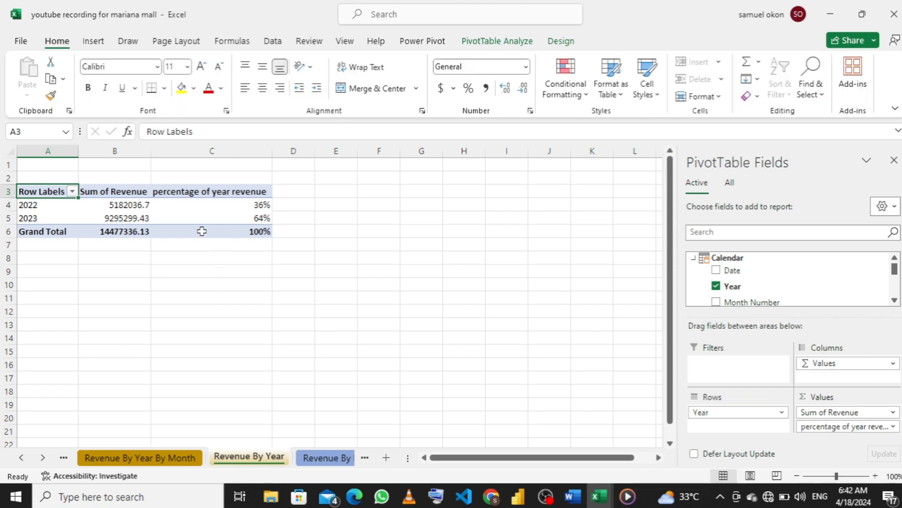
left_click(382, 203)
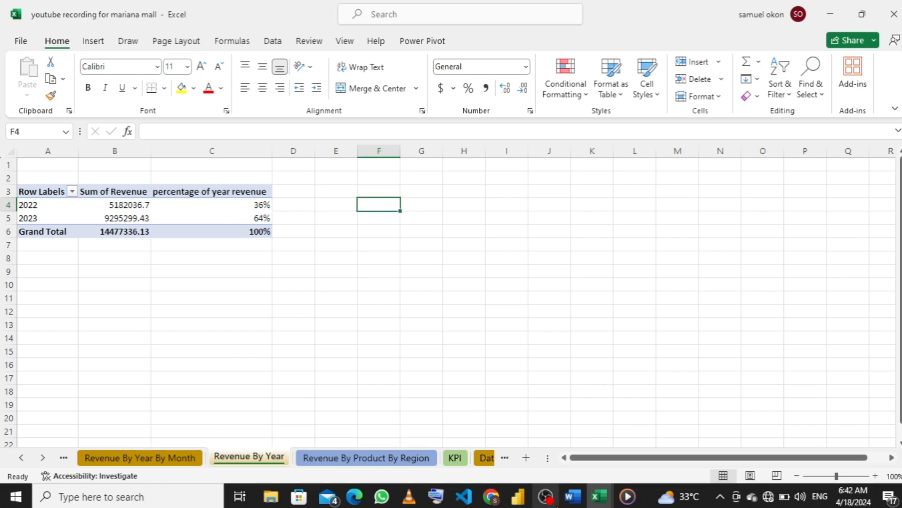
mouse_move(602, 502)
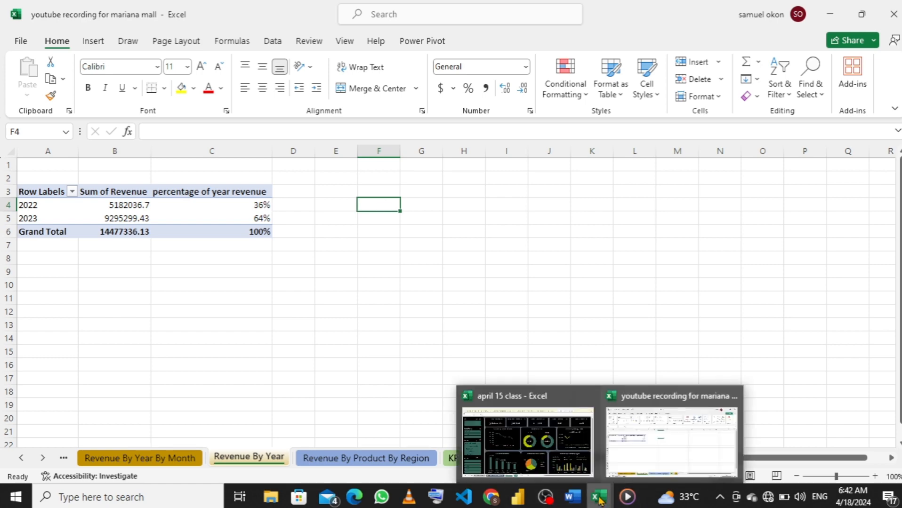
left_click(582, 428)
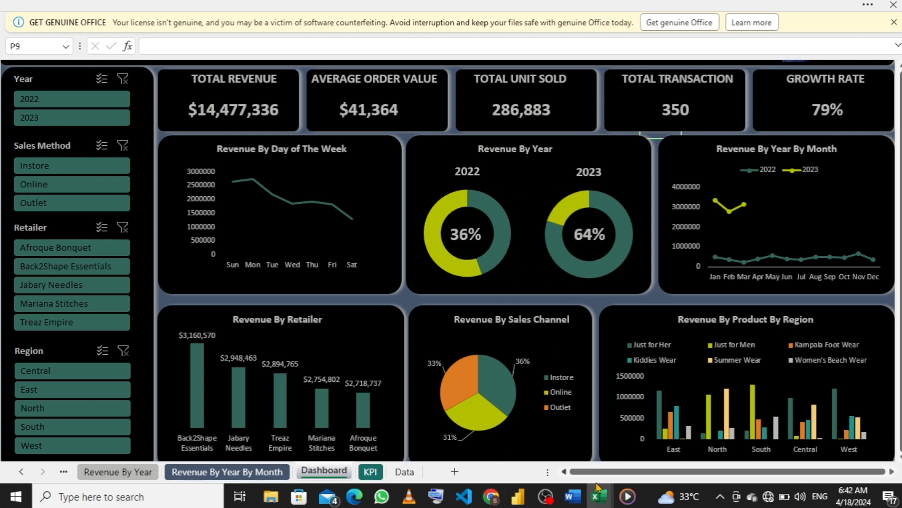
mouse_move(600, 499)
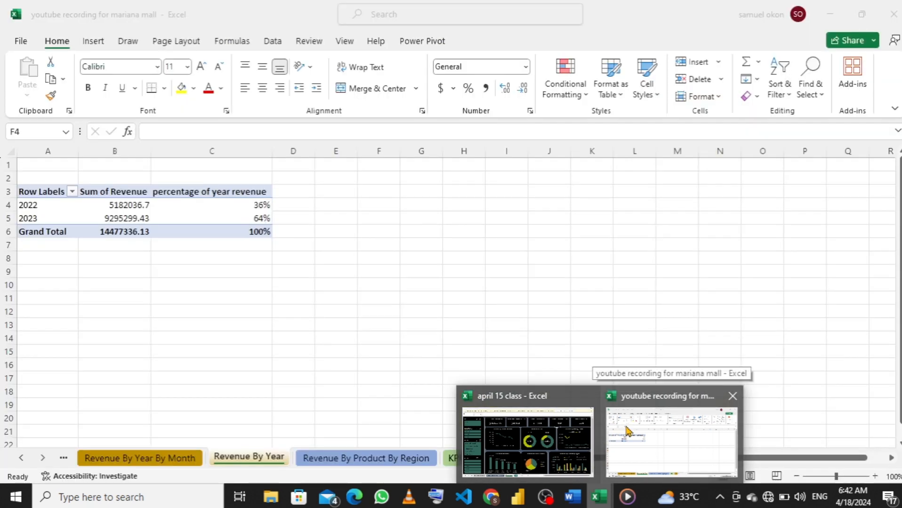
left_click(627, 430)
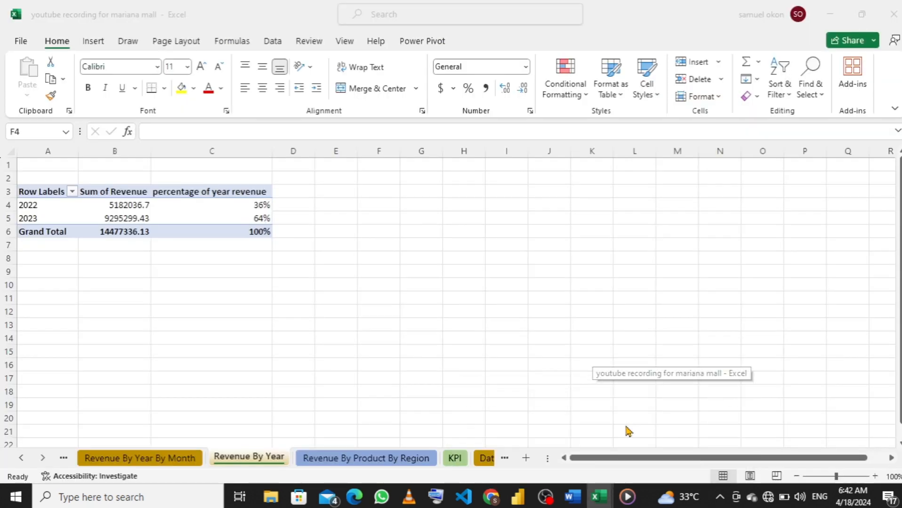
- Reference the 2022 Sum of Revenue in cell F4 of the Revenue By Year sheet with the formula =B4
double_click(377, 207)
type("=b")
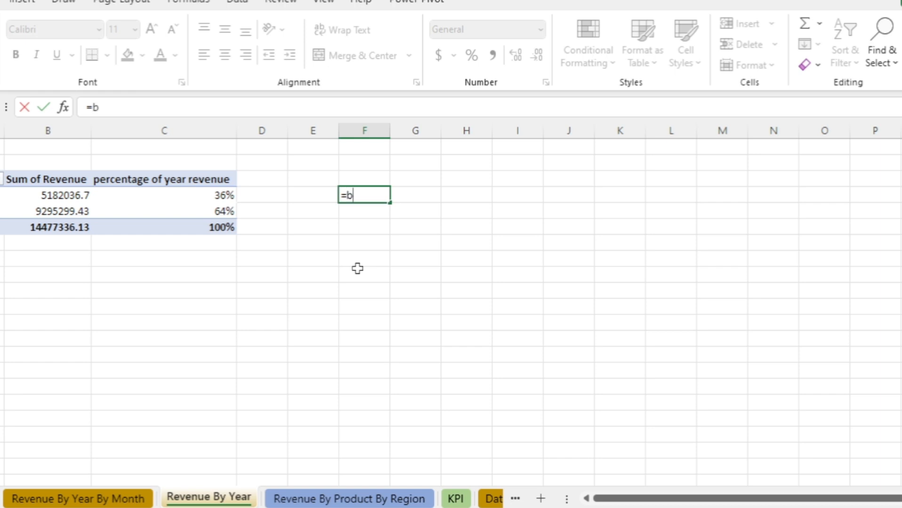
type("4")
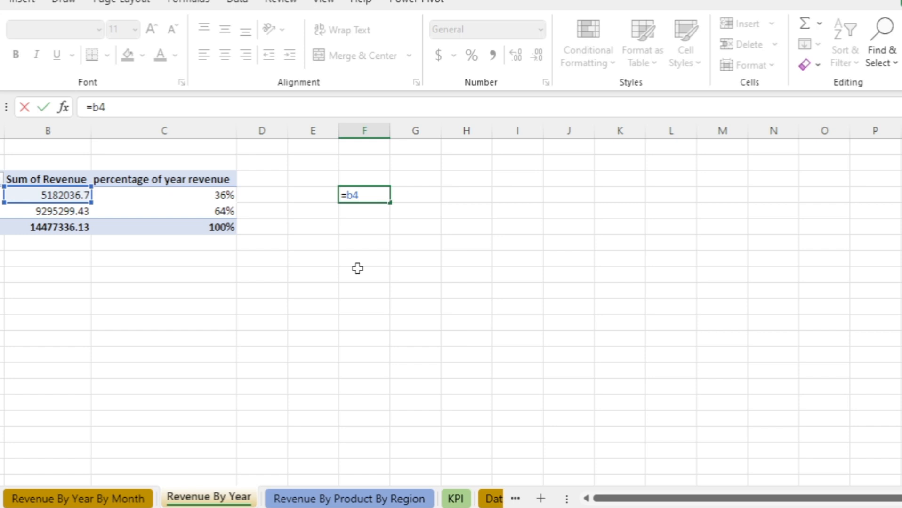
key("Return")
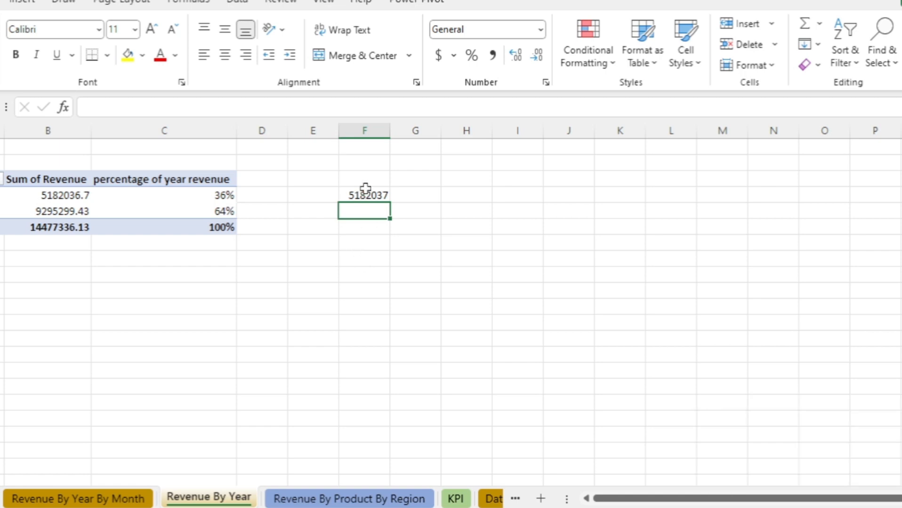
- Replace the formula in F4 with an IFERROR around the GETPIVOTDATA reference to the 2022 Sum of Revenue, returning 0 on error
left_click(366, 199)
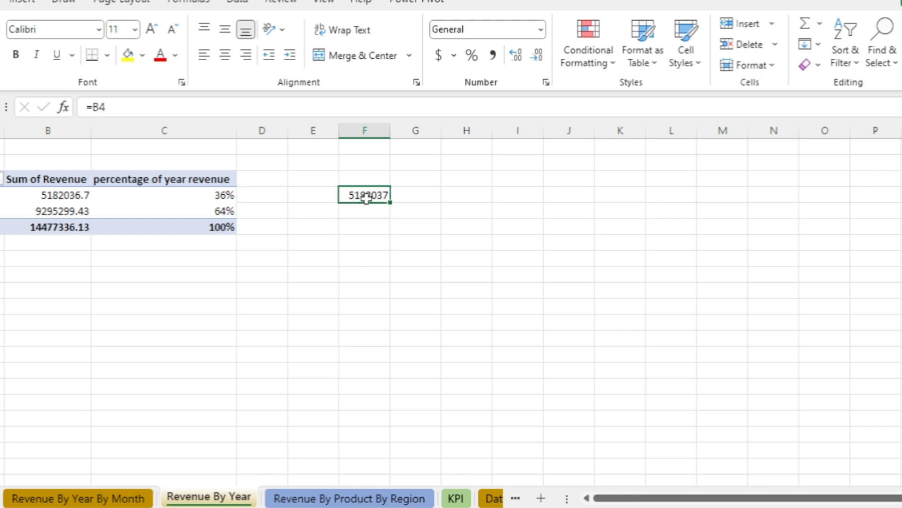
double_click(367, 197)
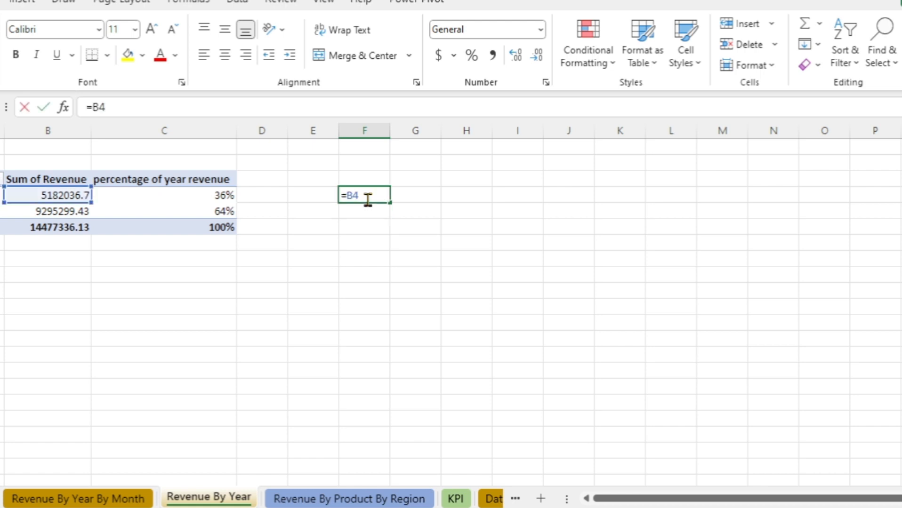
key("BackSpace")
key("BackSpace")
key("BackSpace")
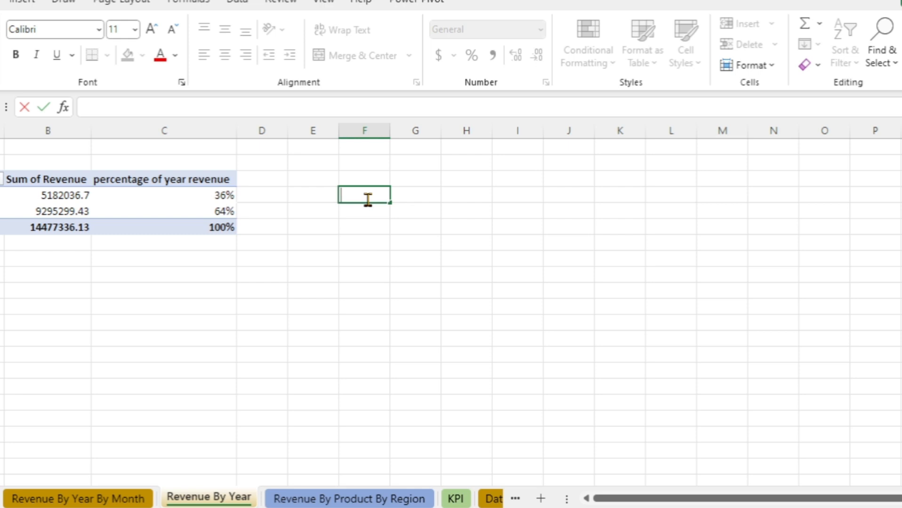
type("=")
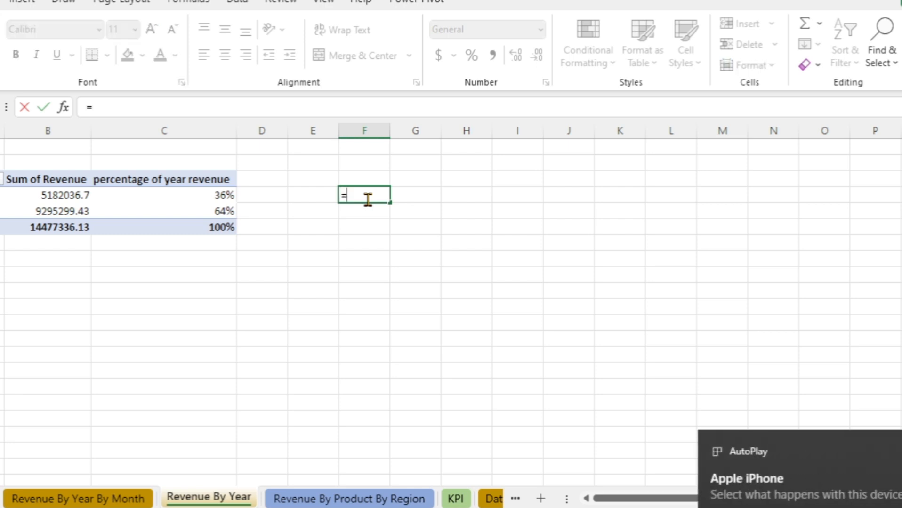
type("if")
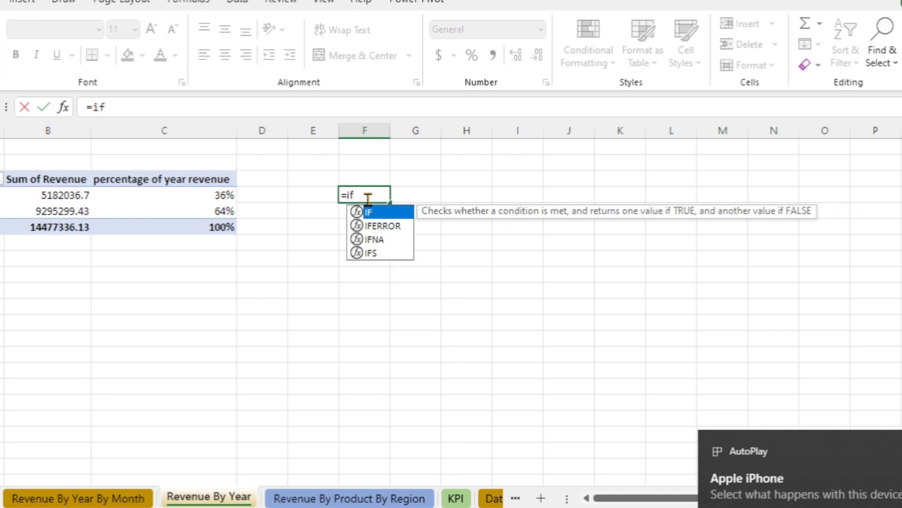
key("Down")
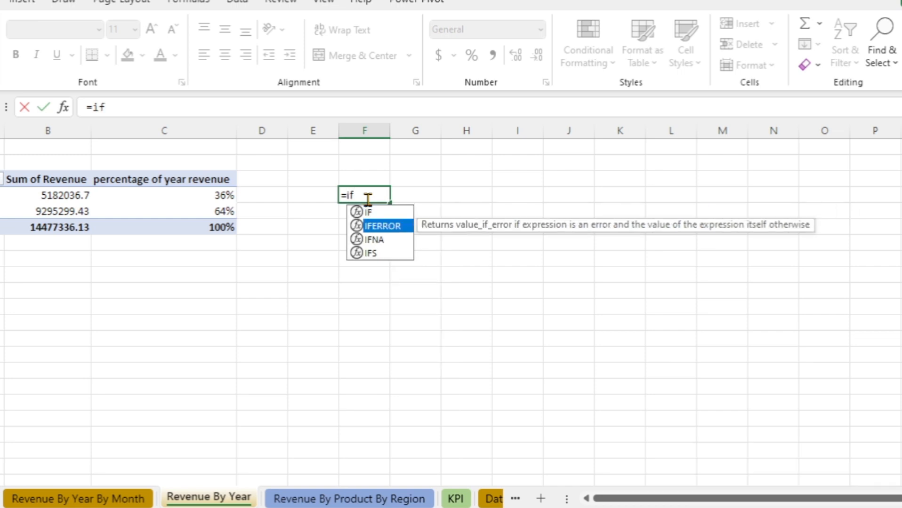
key("Tab")
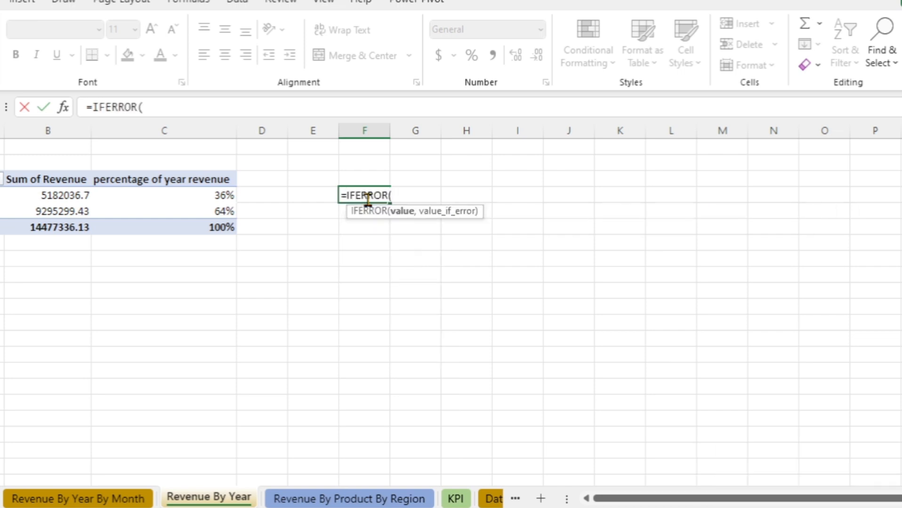
left_click(60, 197)
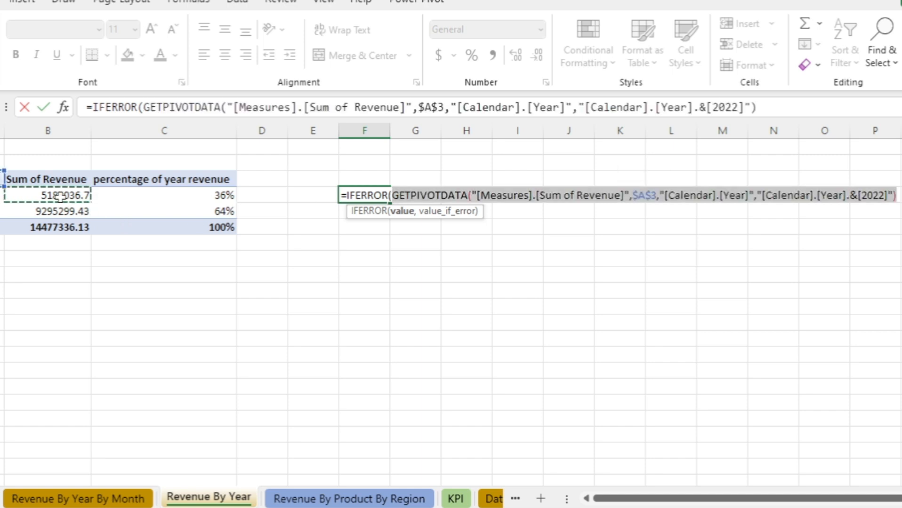
type(",")
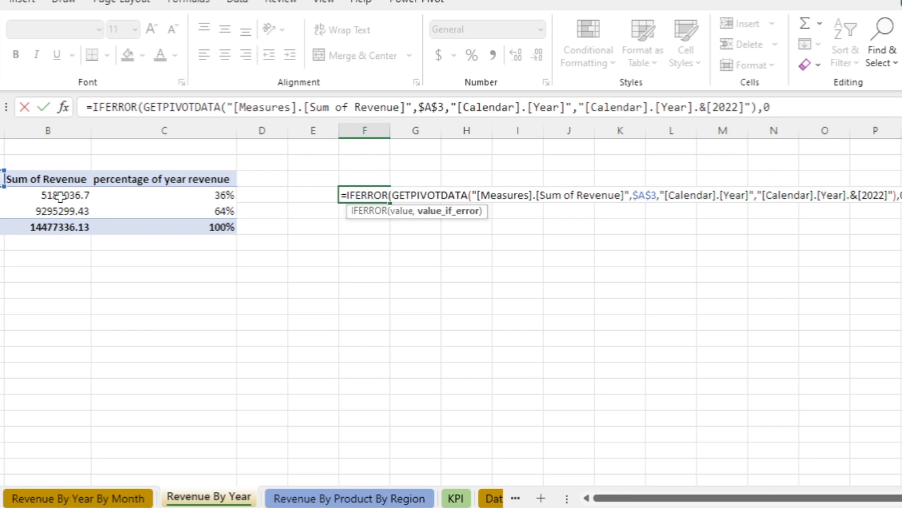
type("0)")
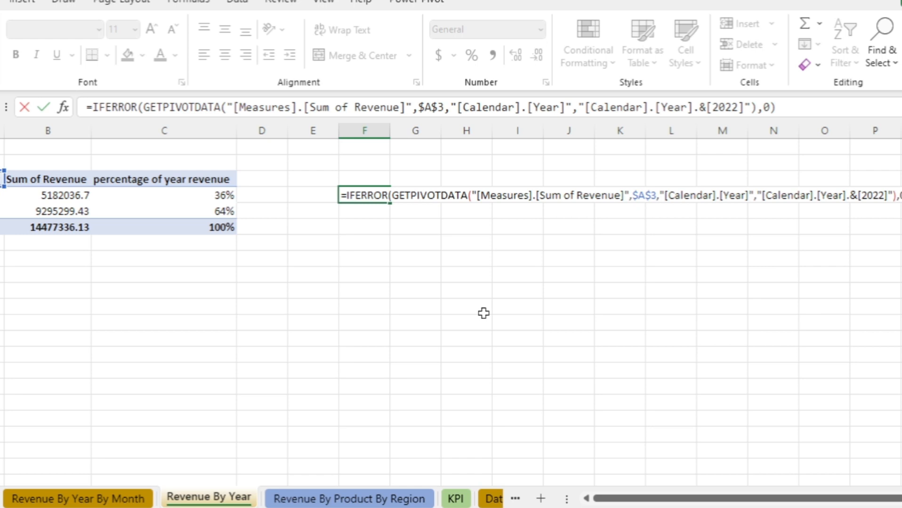
key("Return")
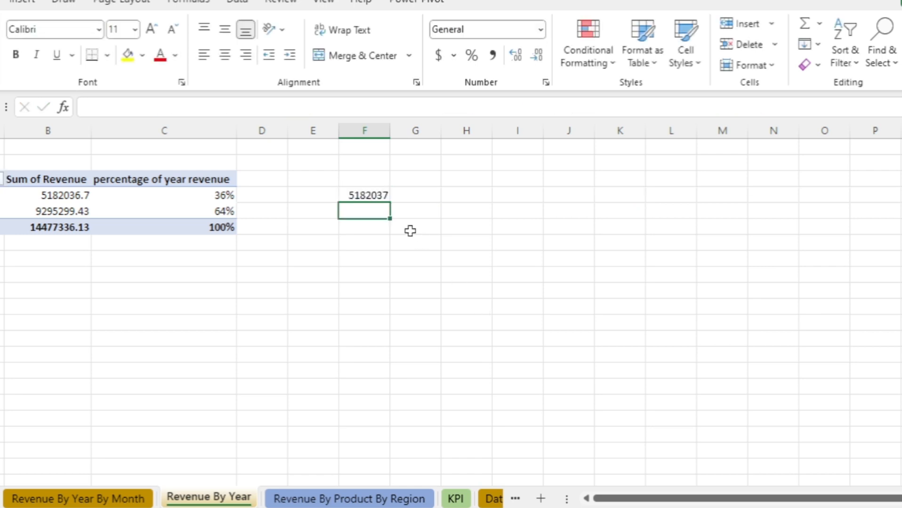
- Enter an IFERROR formula in F5 around the GETPIVOTDATA reference to the 2023 Sum of Revenue, with 0 as the error value
type("=")
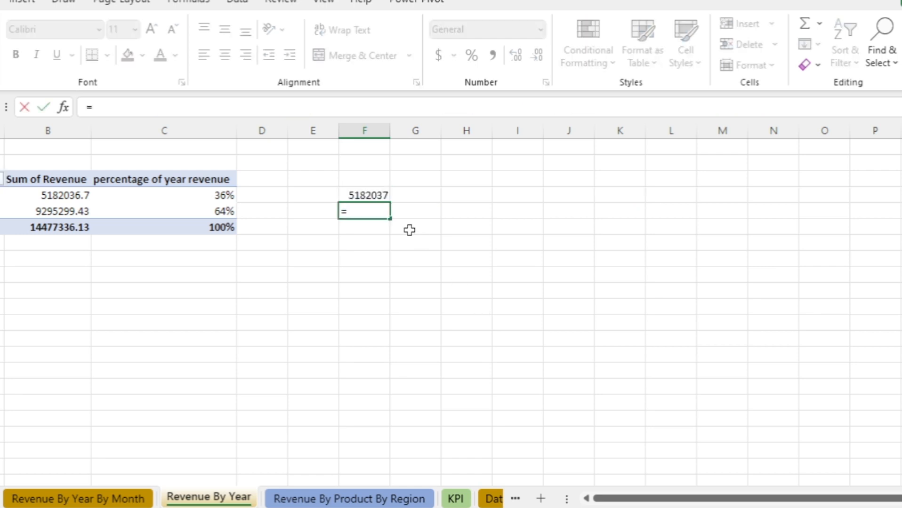
type("if")
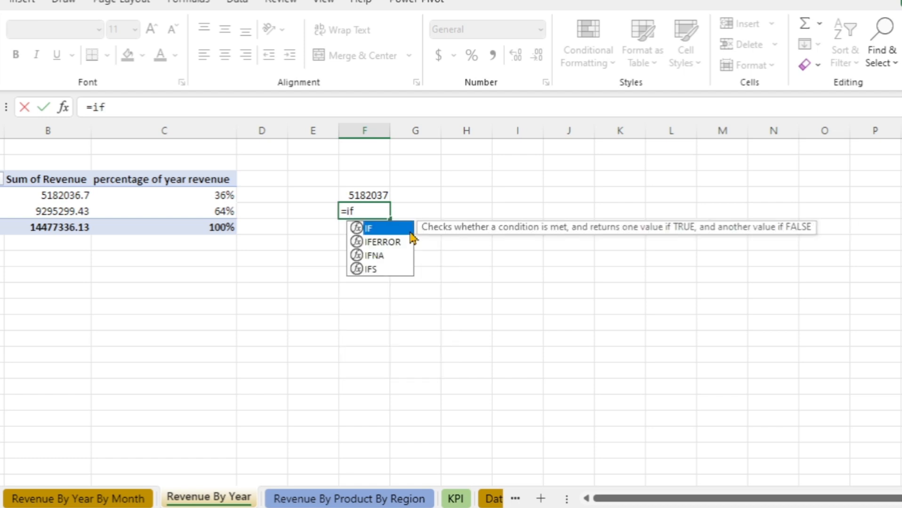
key("Down")
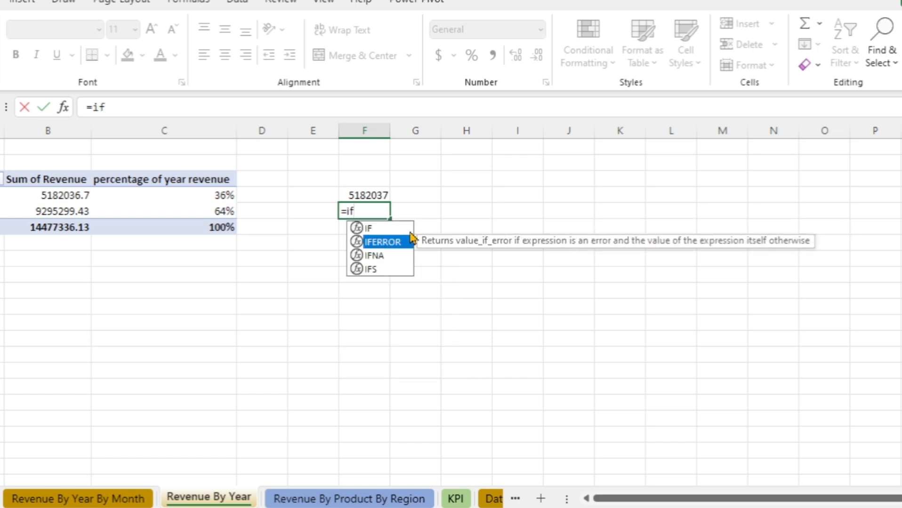
key("Tab")
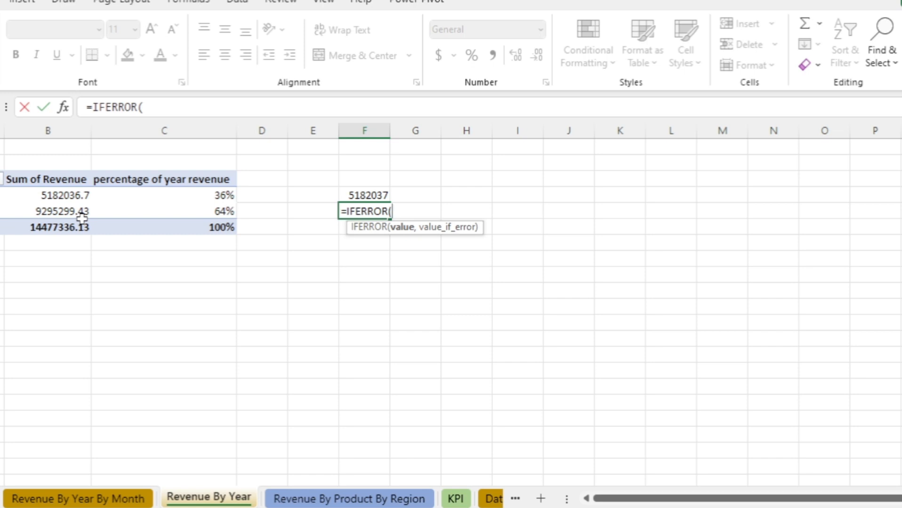
left_click(69, 212)
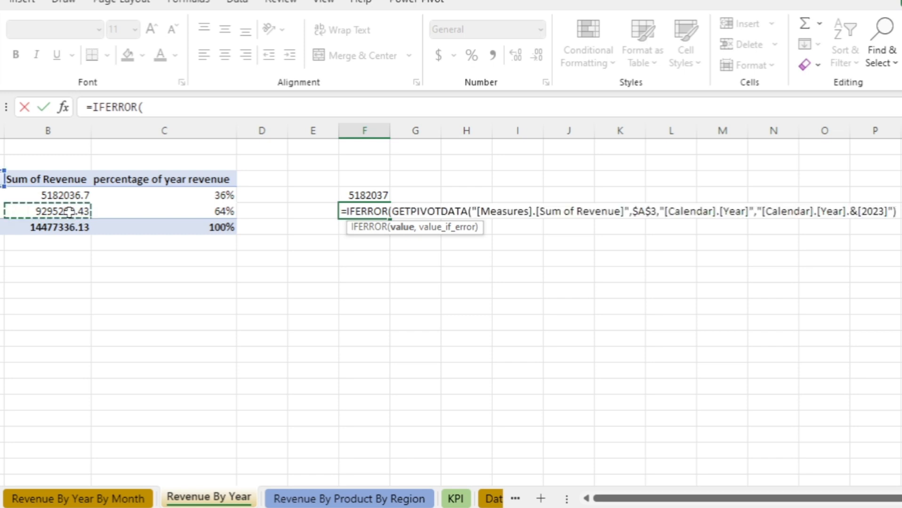
type(",")
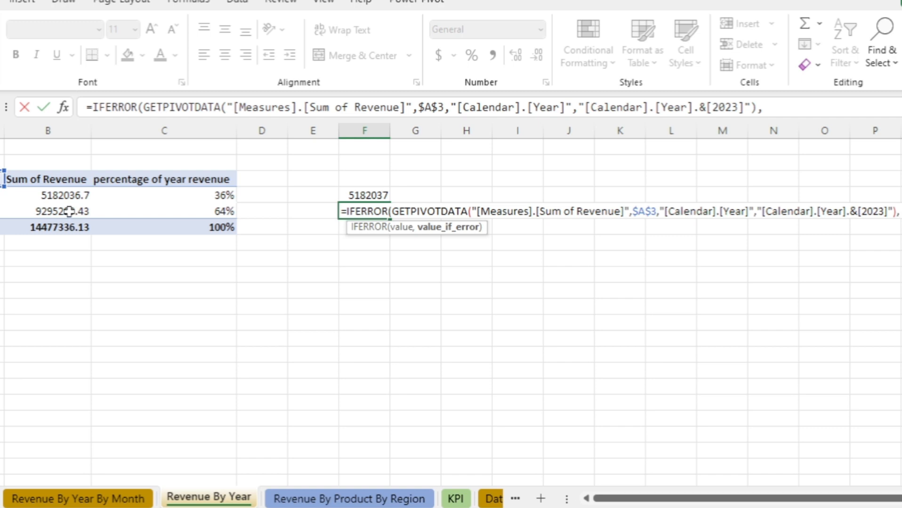
type("0)")
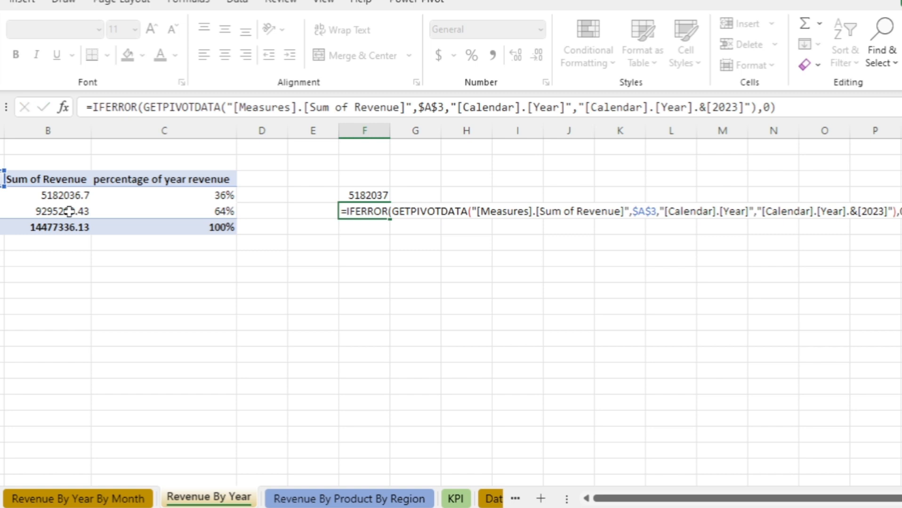
key("Return")
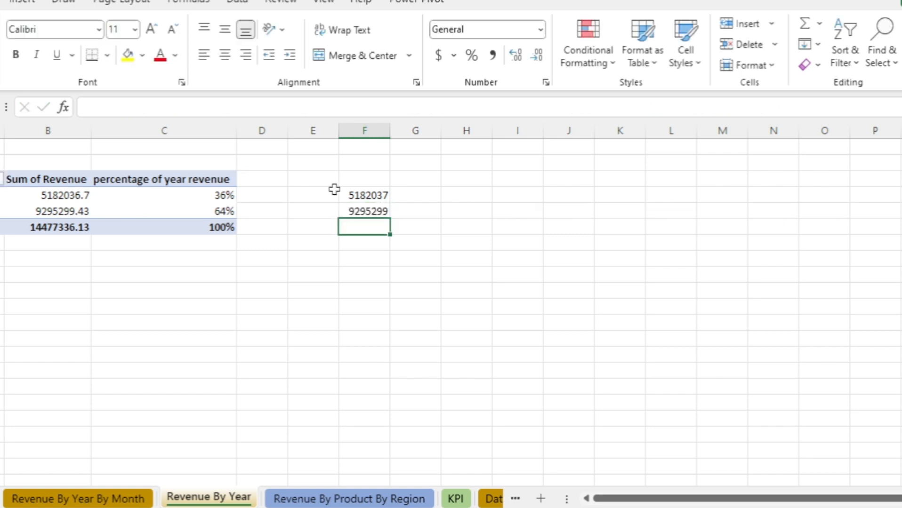
- Calculate 1.25 times the larger yearly revenue in cell G3 with the formula =MAX(F4:F5)*1.25
left_click(427, 181)
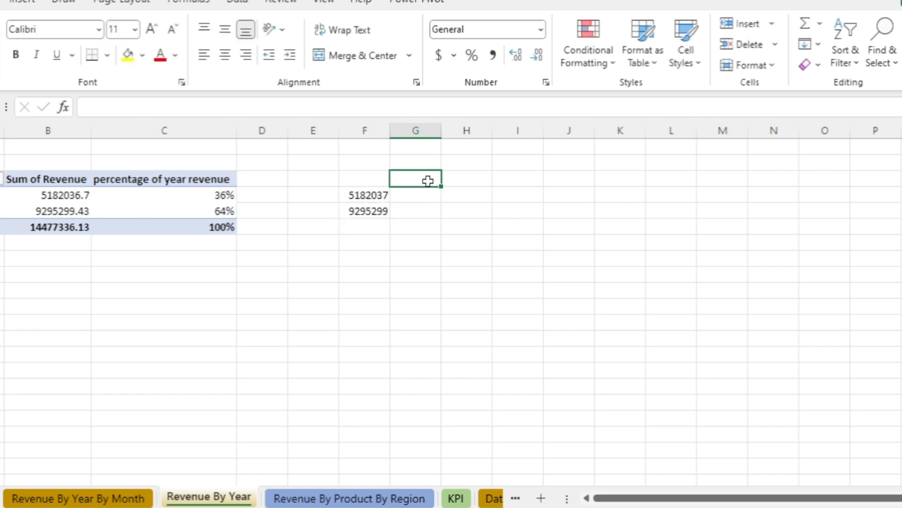
double_click(428, 181)
type("=")
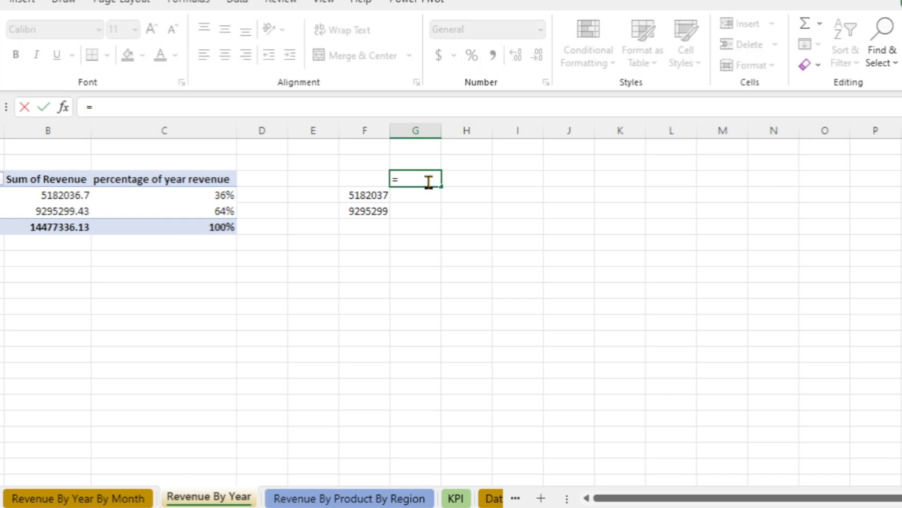
type("ma")
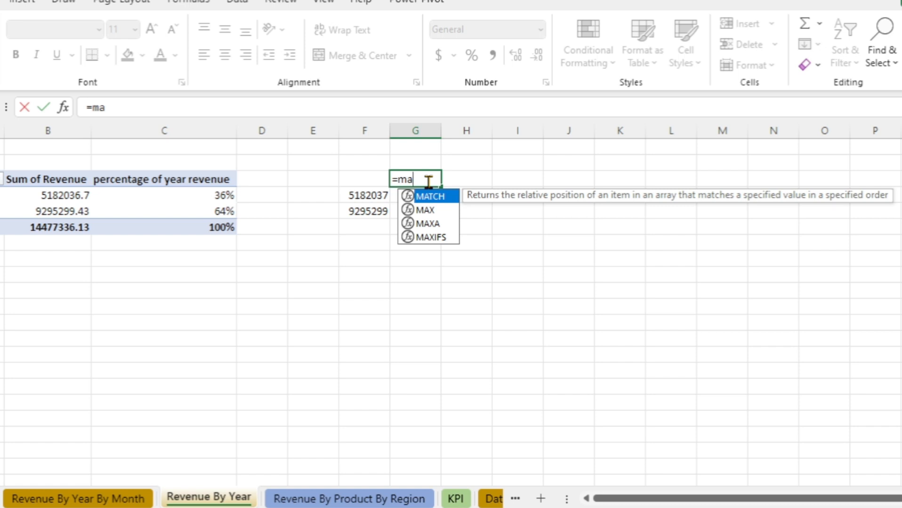
key("Down")
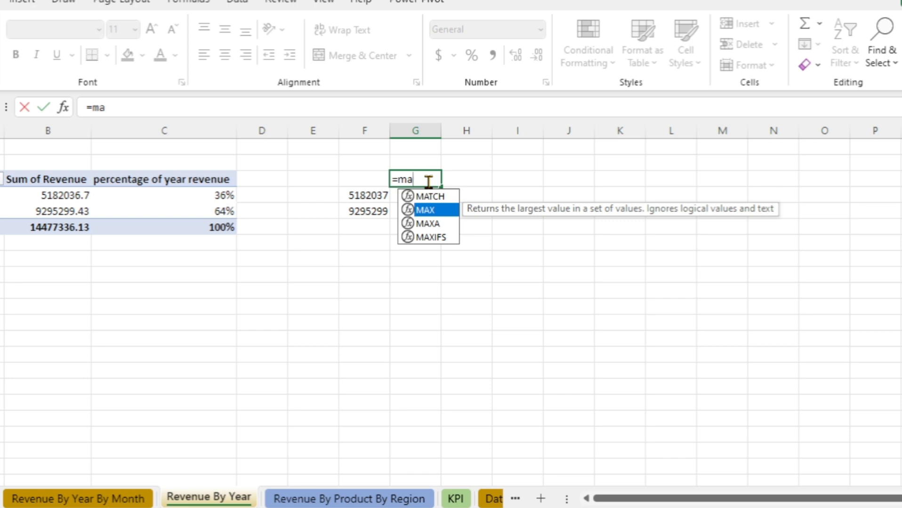
key("Tab")
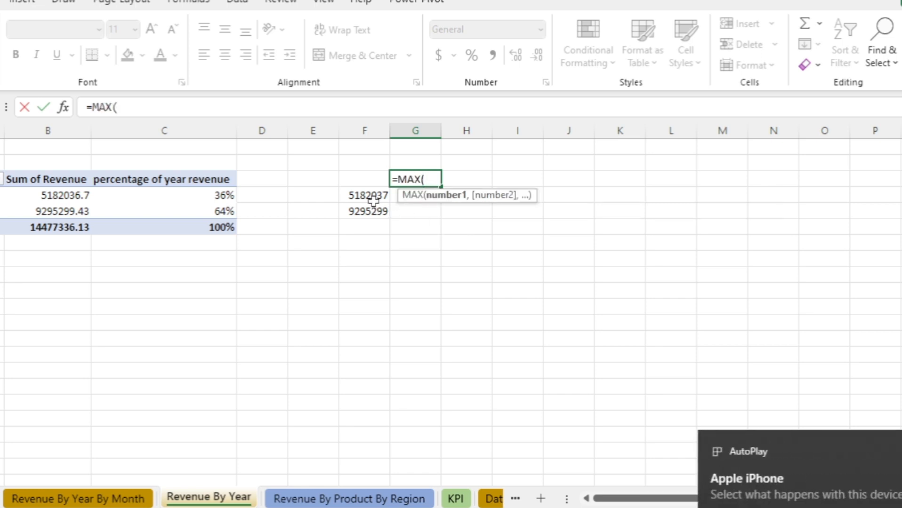
left_click_drag(366, 195, 365, 217)
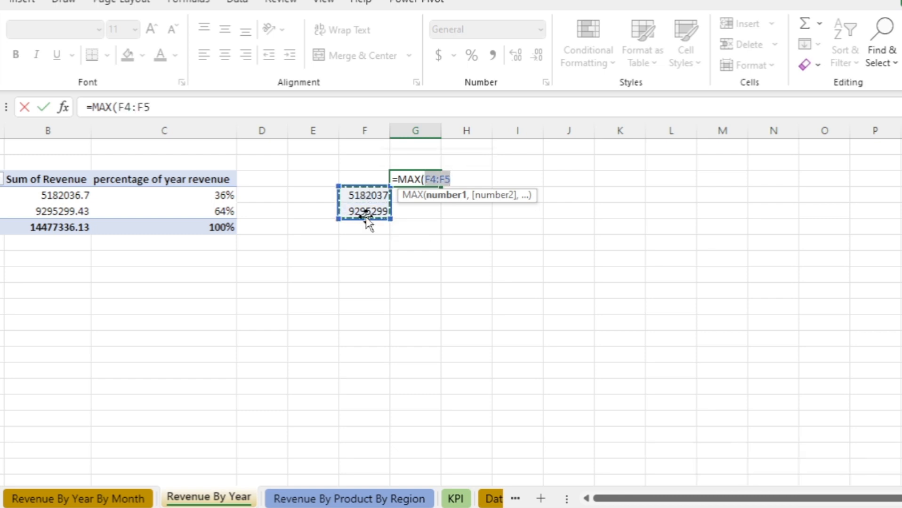
type("(")
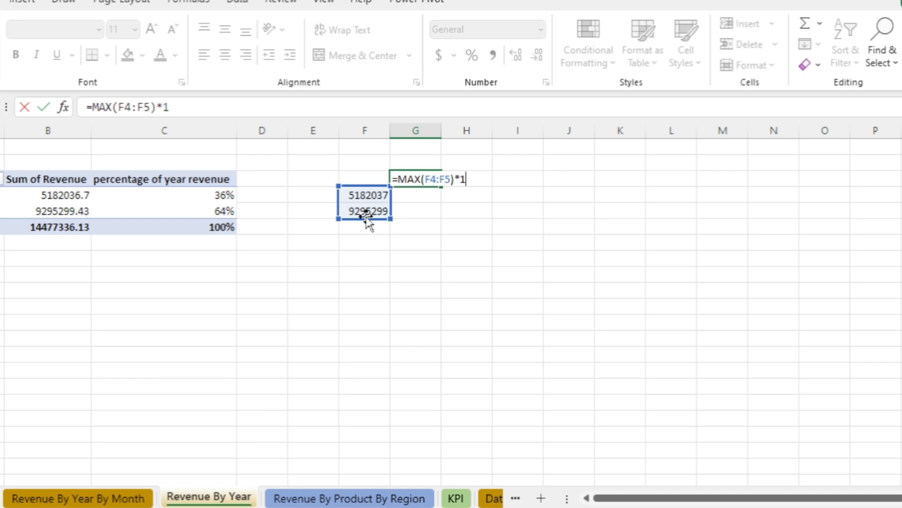
type("*1.25")
key("Return")
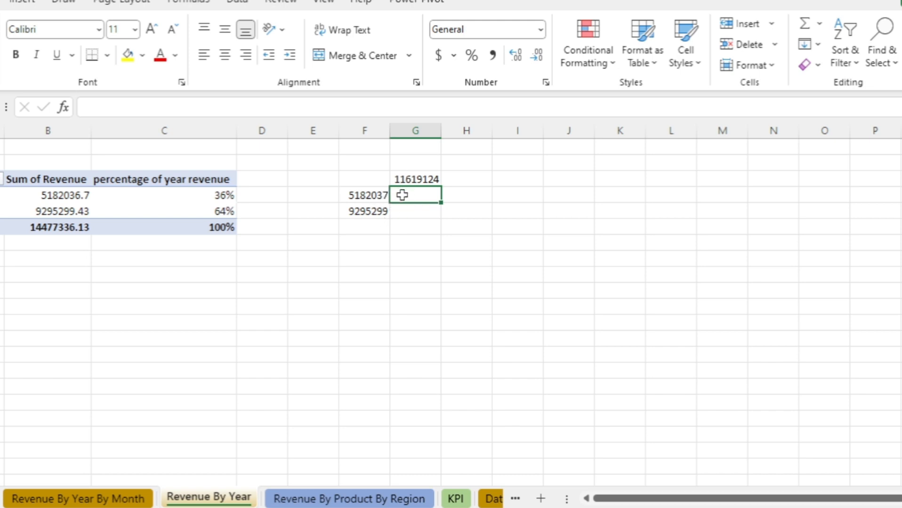
- Calculate the remainder for 2022 in cell G4 with the formula =G$3-F4, and fill it down to G5
left_click(425, 179)
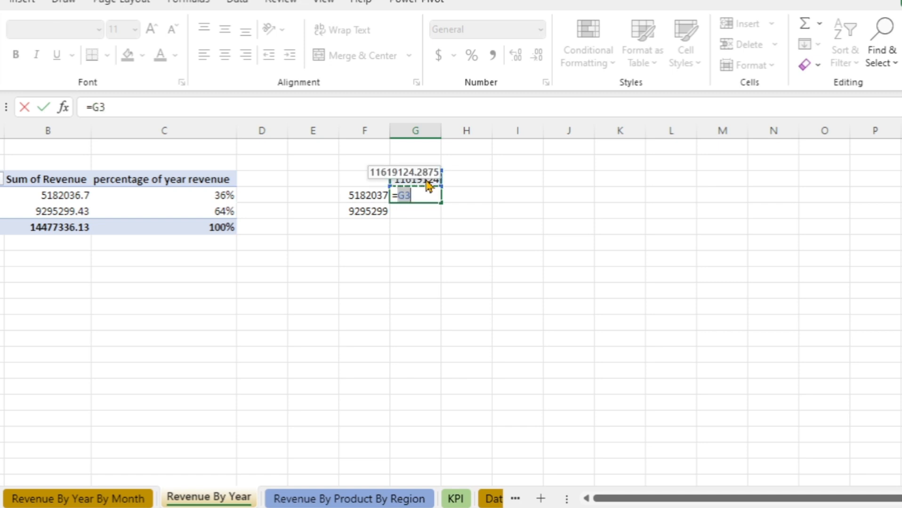
key("F4")
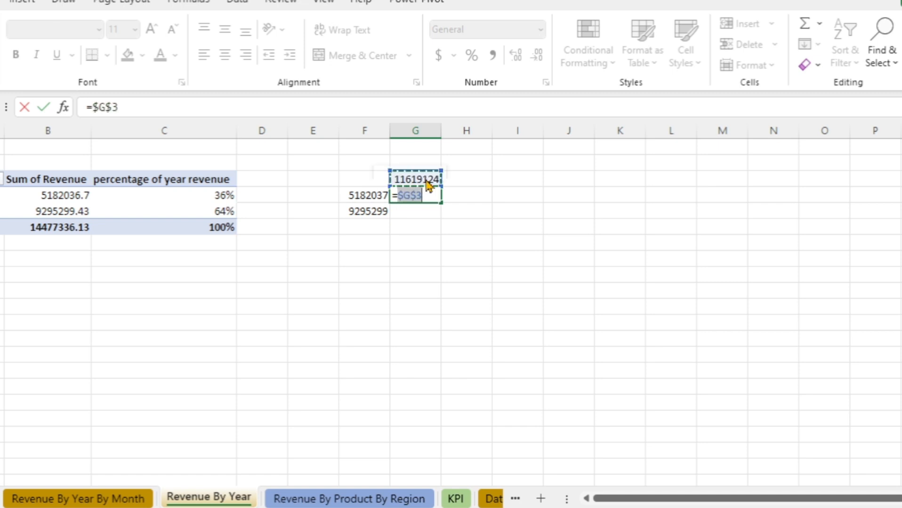
key("F4")
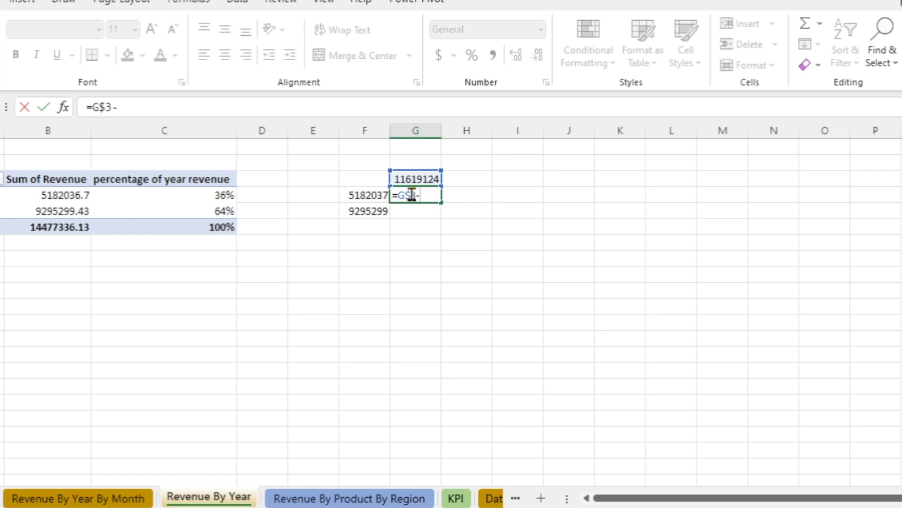
left_click(369, 198)
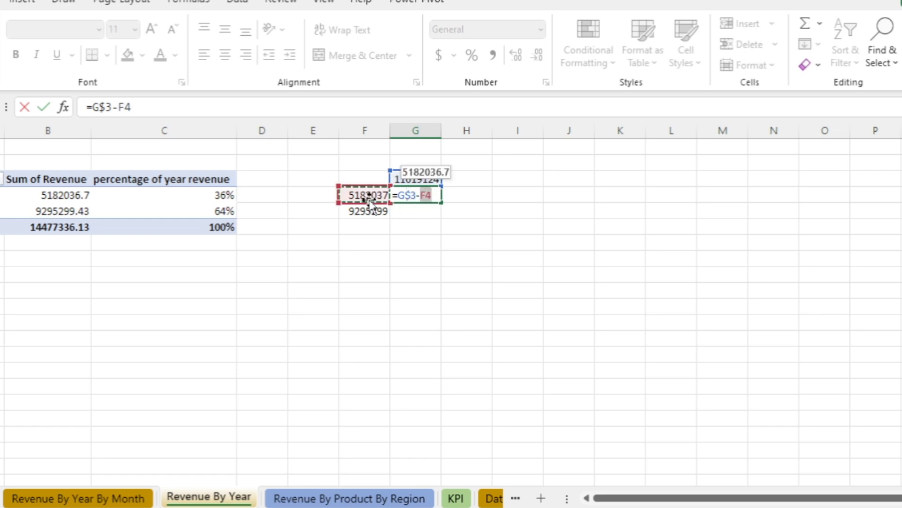
key("Return")
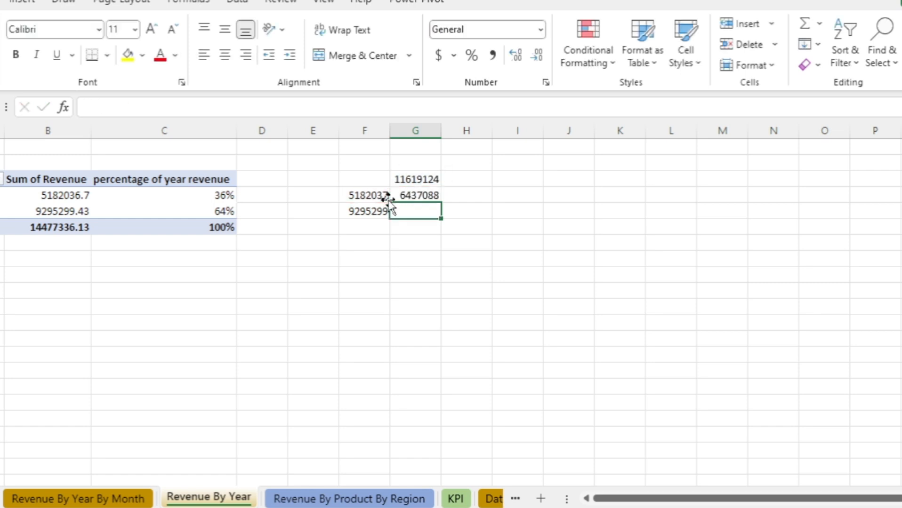
left_click(423, 194)
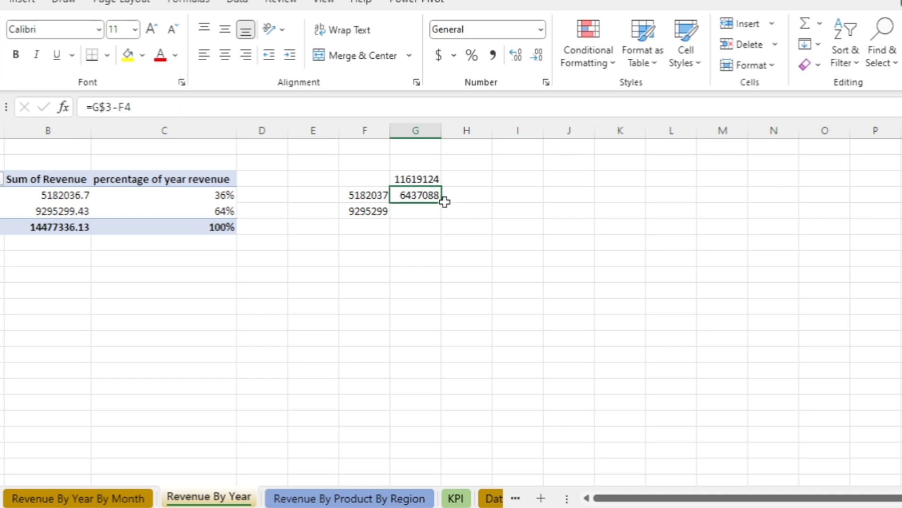
key("Right")
left_click(432, 197)
left_click_drag(441, 202, 444, 219)
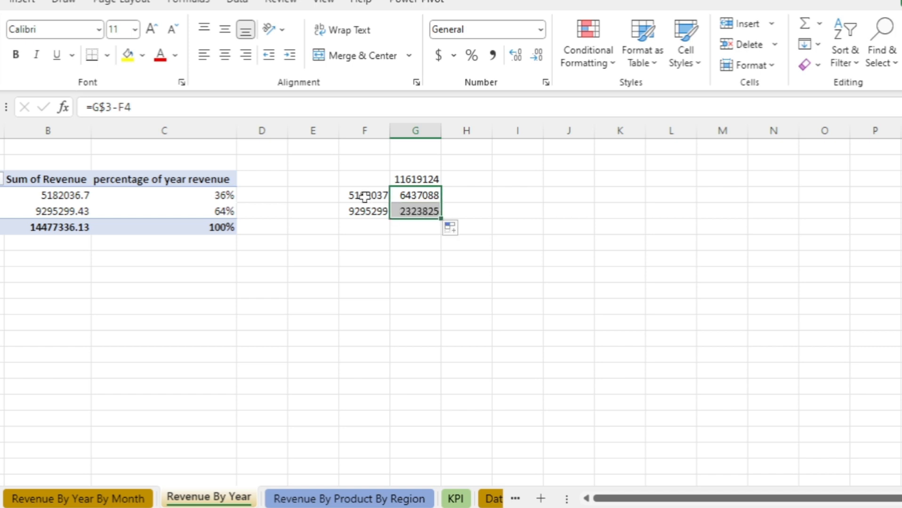
- Insert a doughnut chart from the 2022 helper cells F4:G4 and place it clear of the helper values
left_click_drag(363, 196, 413, 195)
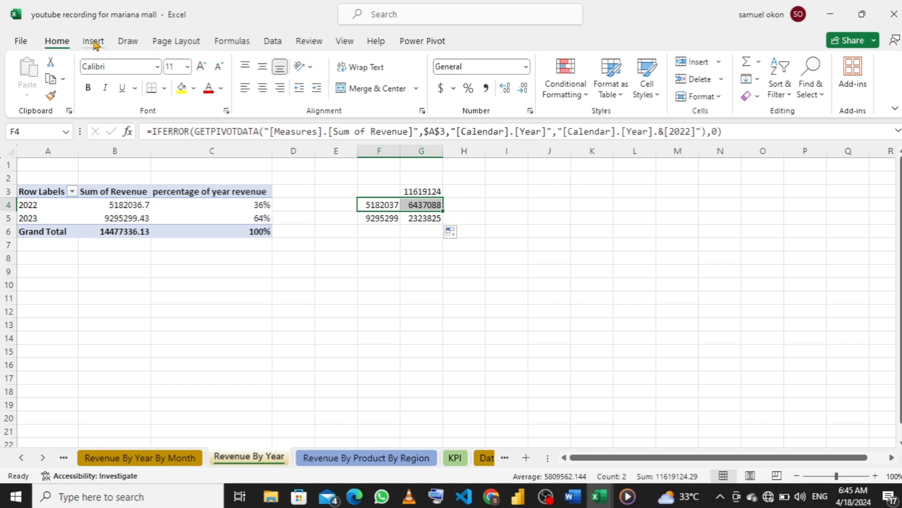
left_click(94, 41)
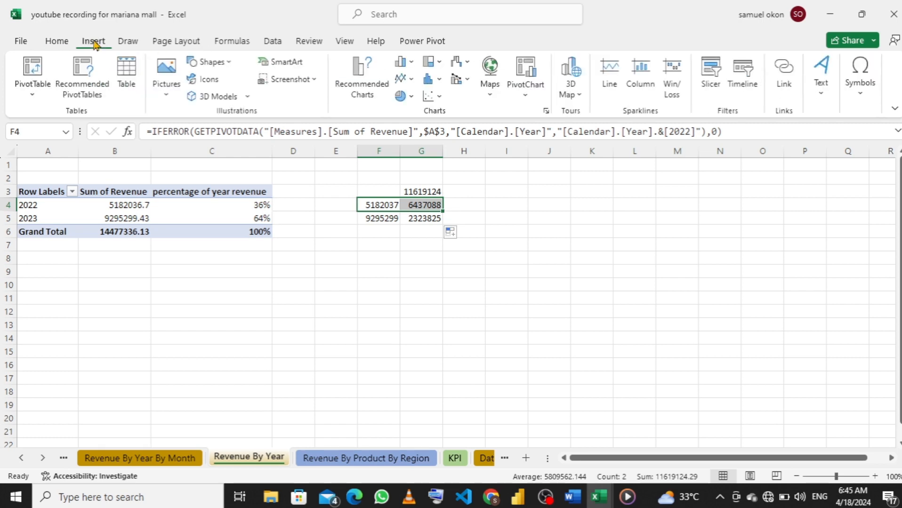
left_click(413, 97)
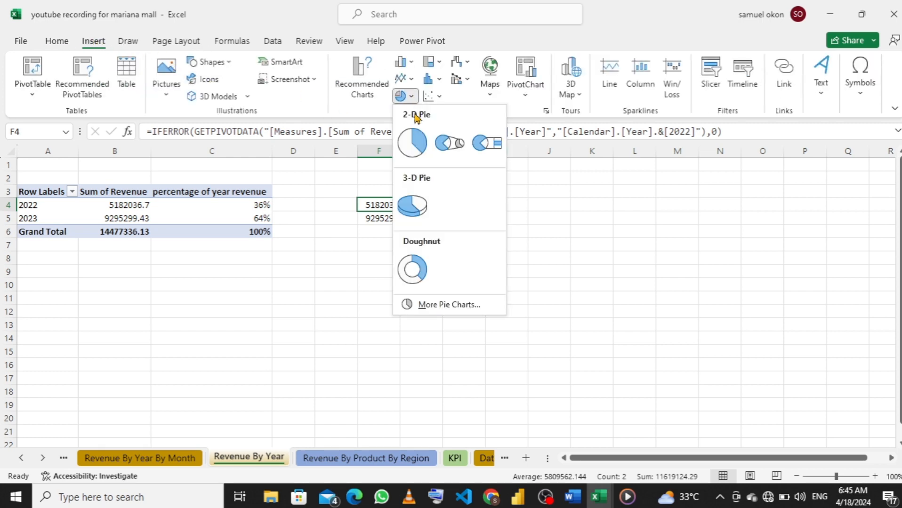
left_click(414, 272)
left_click_drag(511, 236, 708, 245)
- Replace the doughnut chart's title with 2022 and move the chart farther away from the helper cells
left_click(656, 236)
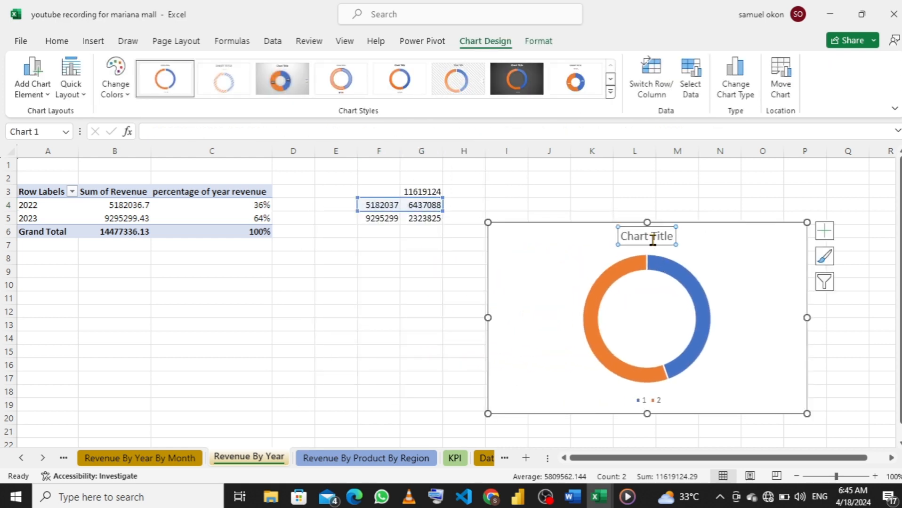
left_click(657, 236)
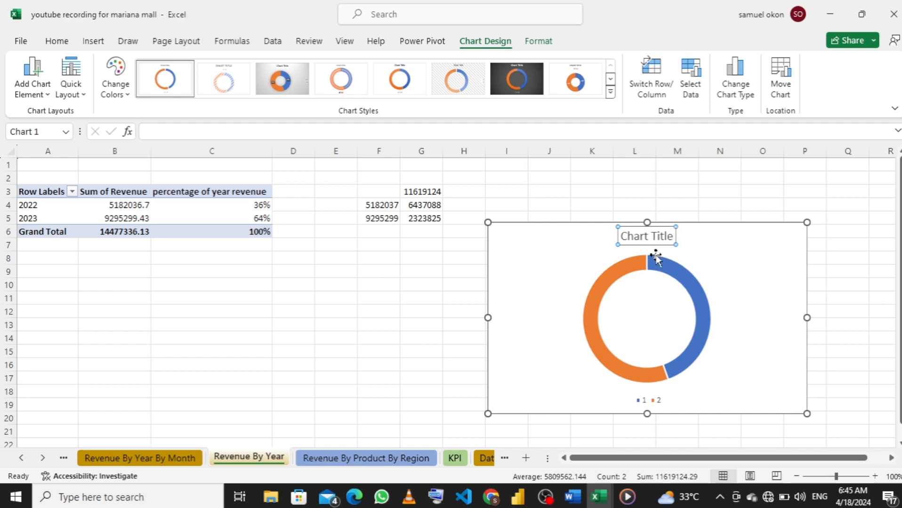
key("BackSpace")
key("BackSpace")
key("BackSpace")
key("BackSpace")
key("BackSpace")
key("BackSpace")
key("BackSpace")
key("BackSpace")
key("BackSpace")
key("BackSpace")
key("BackSpace")
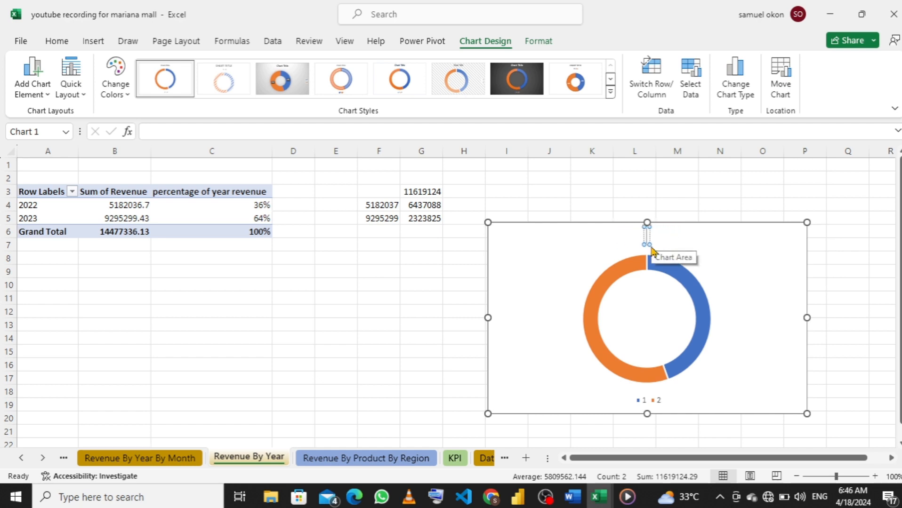
type("2022")
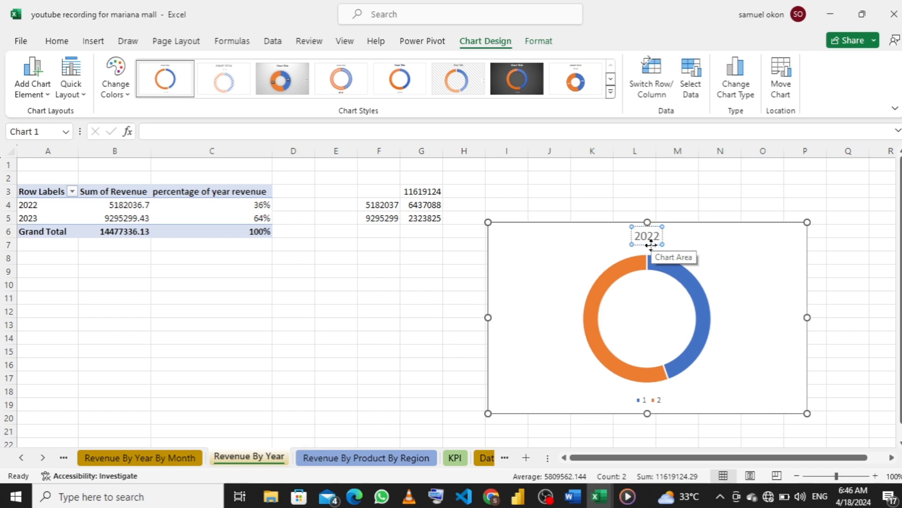
left_click(706, 243)
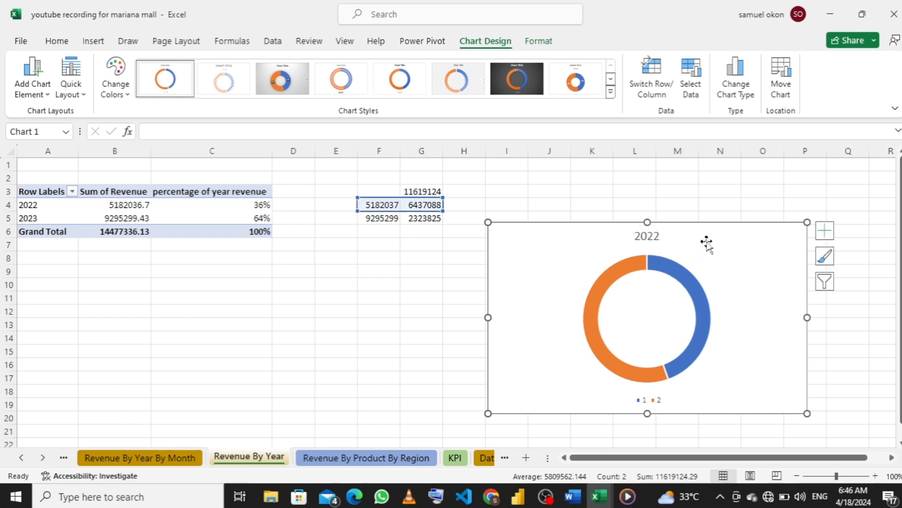
left_click_drag(706, 243, 754, 243)
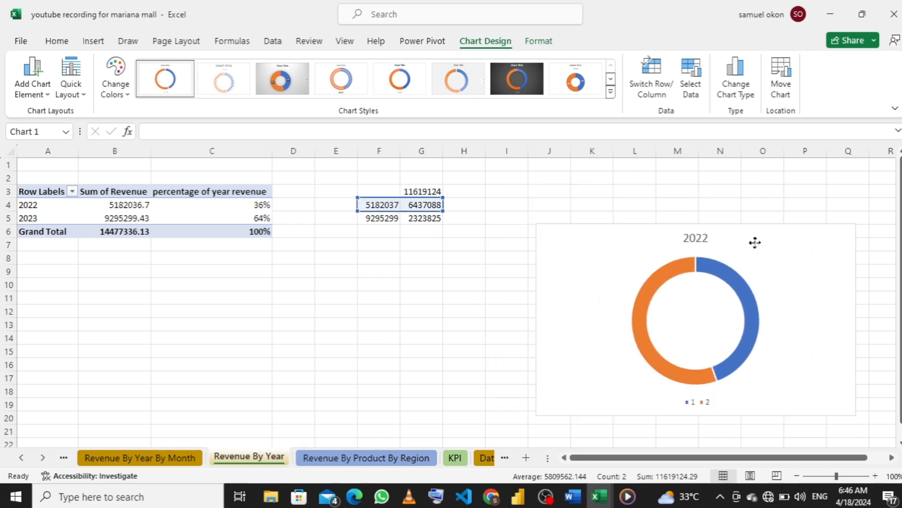
- Insert a second doughnut chart from the 2023 helper cells F5:G5 and place it below the PivotTable
left_click(376, 219)
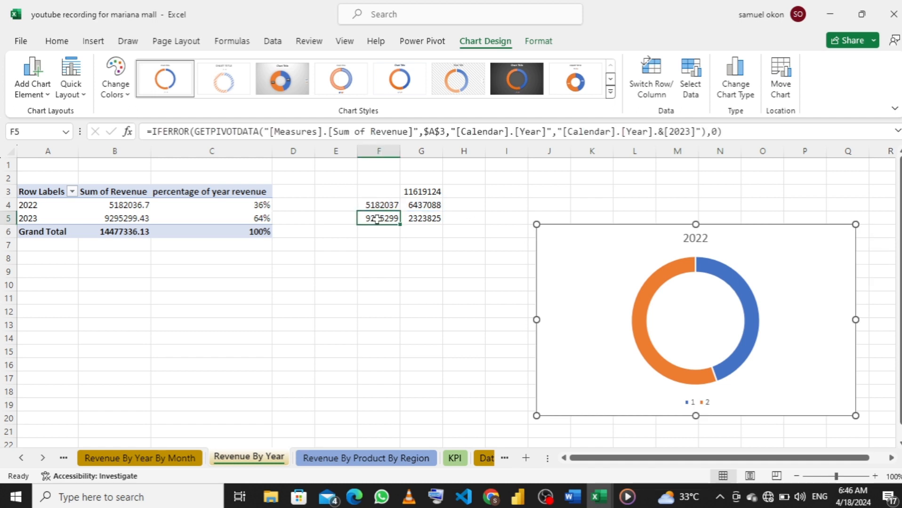
left_click_drag(376, 219, 414, 220)
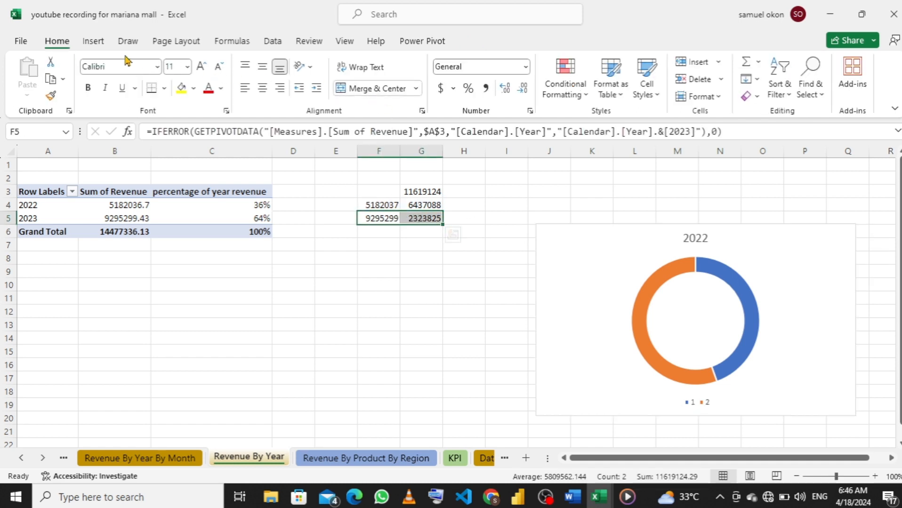
left_click(94, 42)
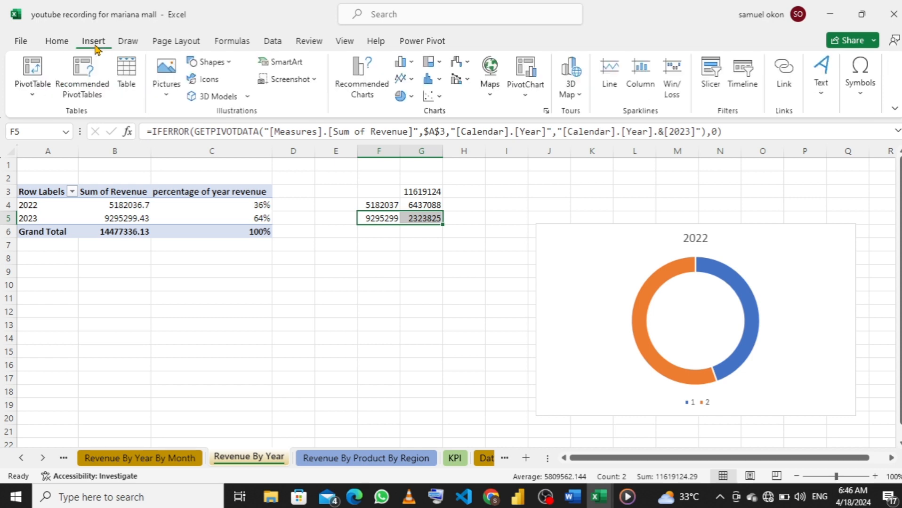
left_click(403, 95)
left_click(417, 270)
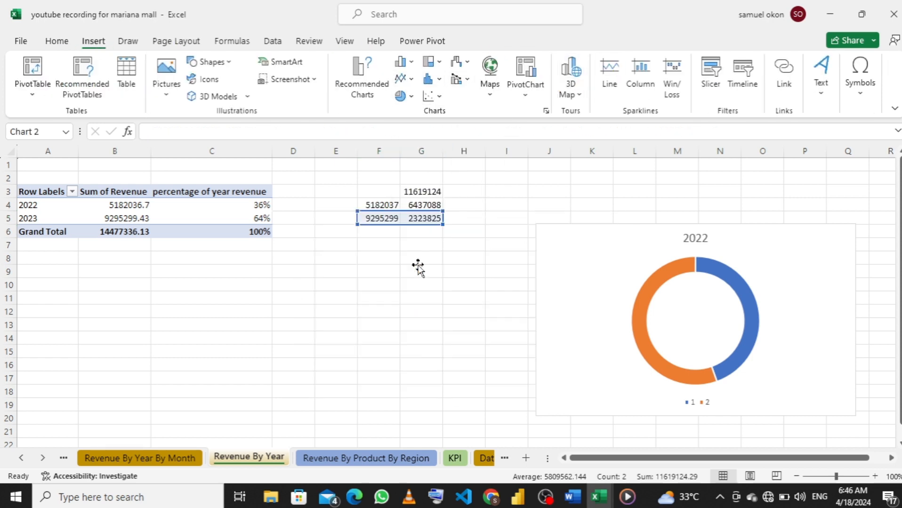
left_click_drag(560, 245, 413, 282)
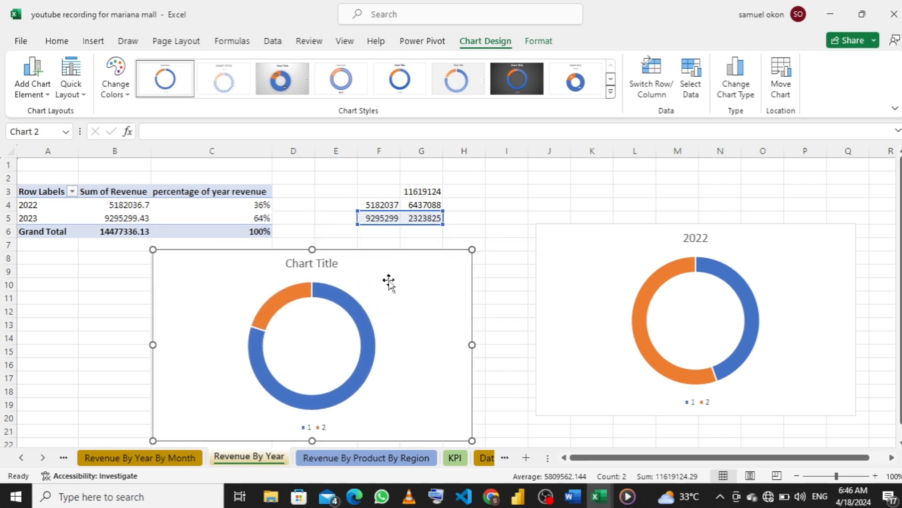
- Replace the second doughnut chart's title with 2023 and move the 2022 chart closer beside it
left_click(317, 263)
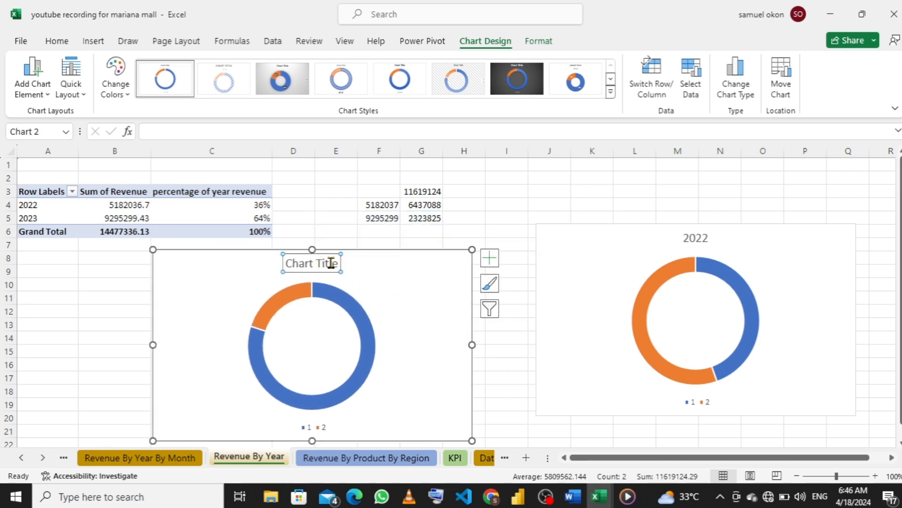
double_click(339, 262)
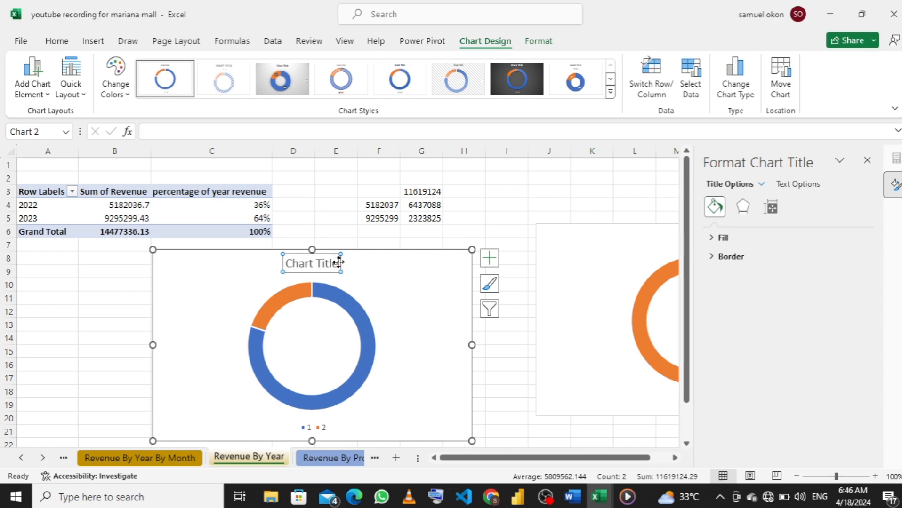
left_click(332, 263)
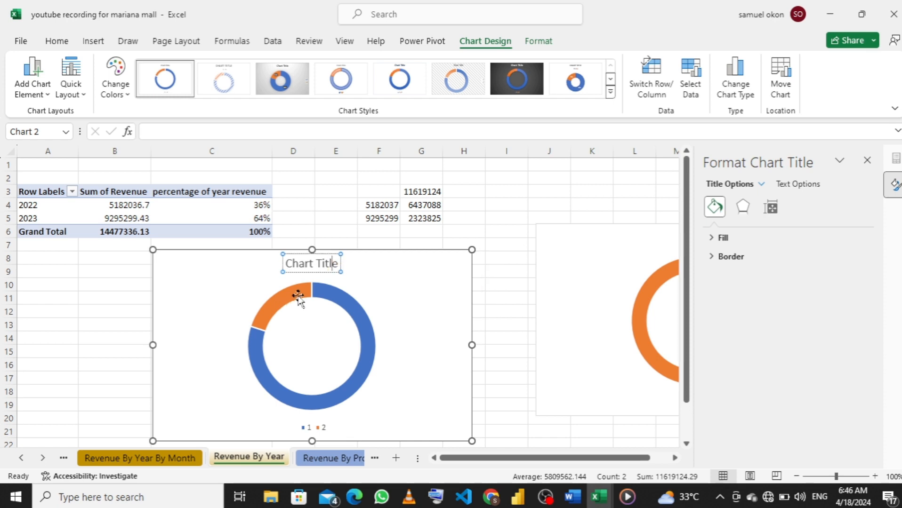
mouse_move(298, 297)
key("BackSpace")
key("BackSpace")
key("BackSpace")
key("BackSpace")
key("BackSpace")
key("BackSpace")
key("BackSpace")
key("BackSpace")
key("BackSpace")
key("BackSpace")
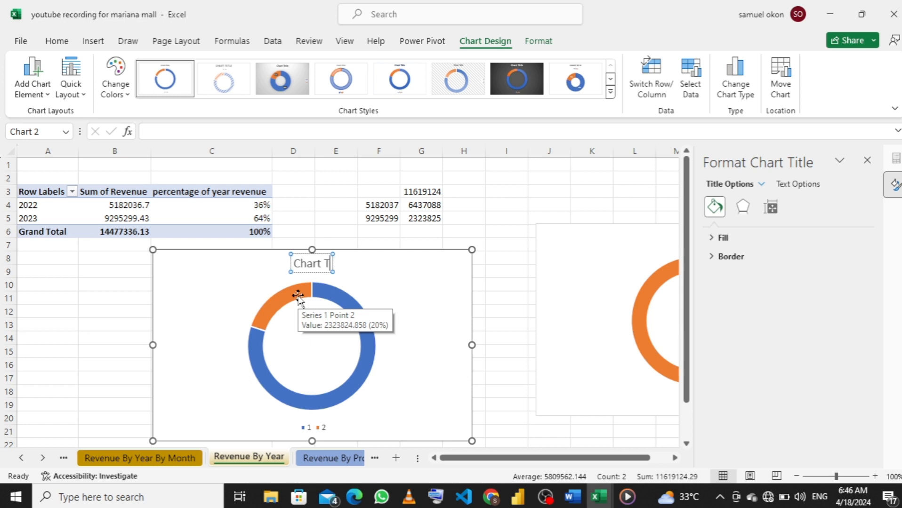
key("BackSpace")
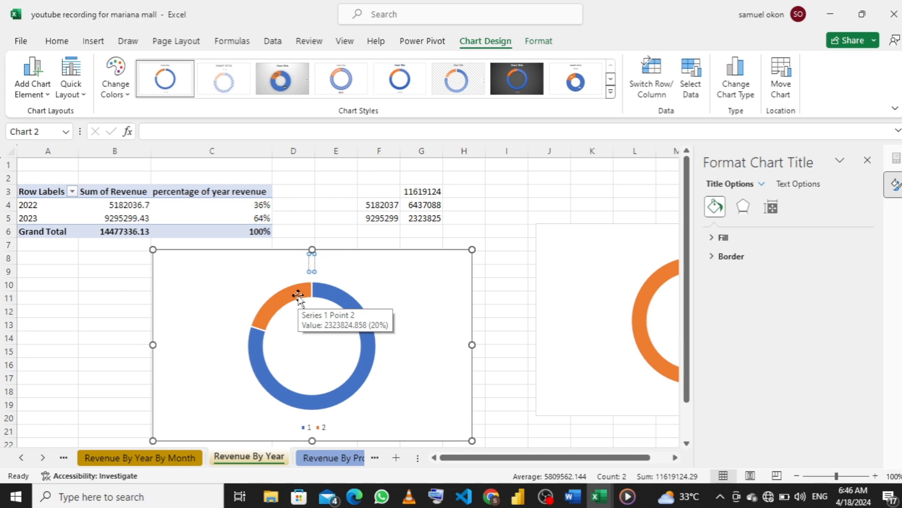
type("2023")
left_click(427, 281)
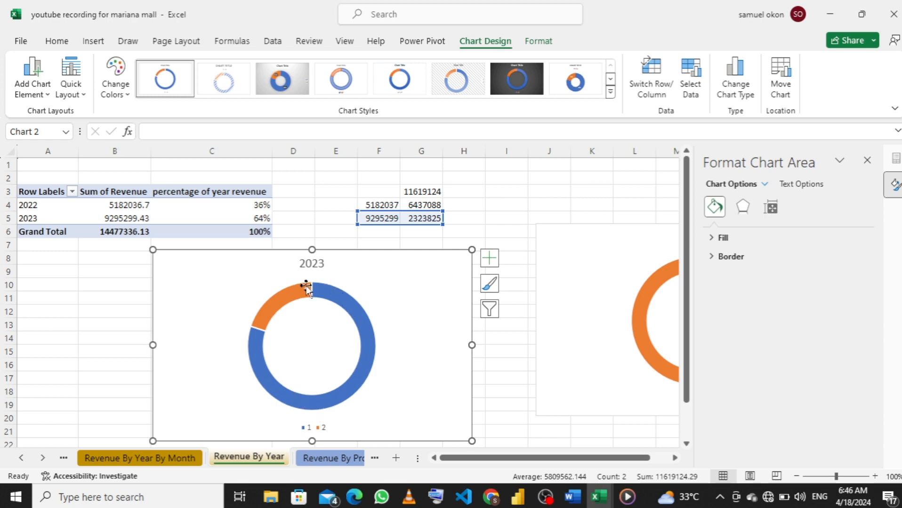
left_click(585, 238)
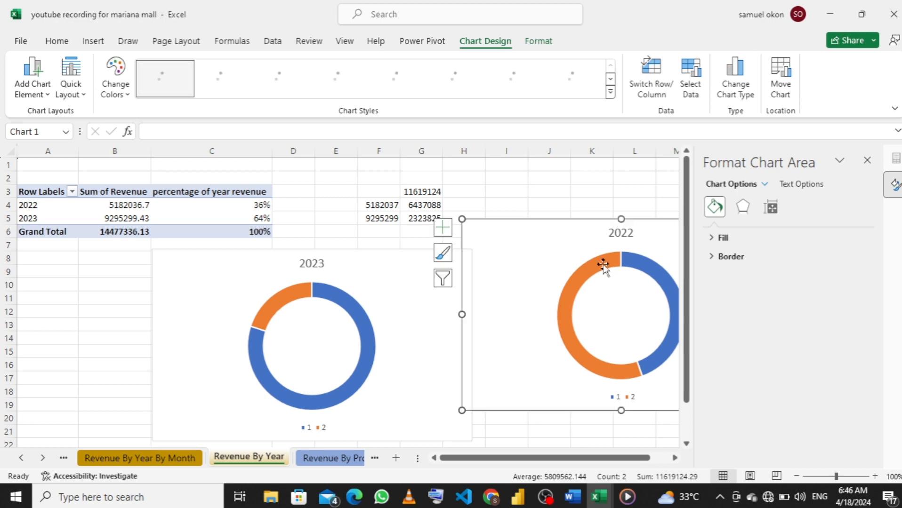
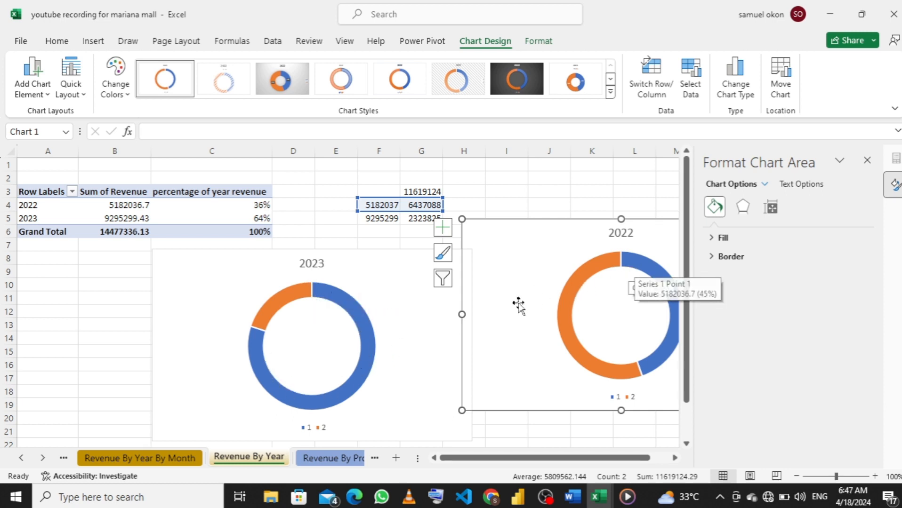
- Insert a clustered column PivotChart from the PivotTable on the Revenue By Product By Region sheet and reposition it lower over the table
left_click(324, 459)
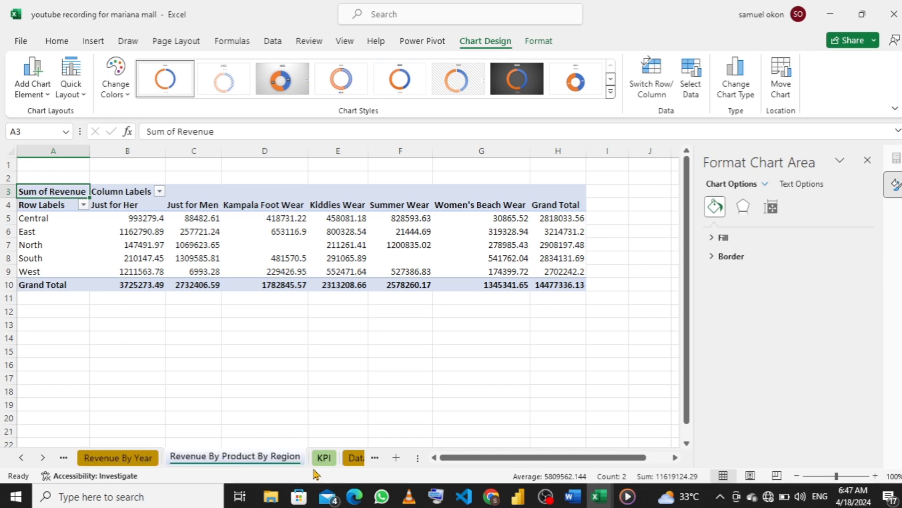
left_click(292, 232)
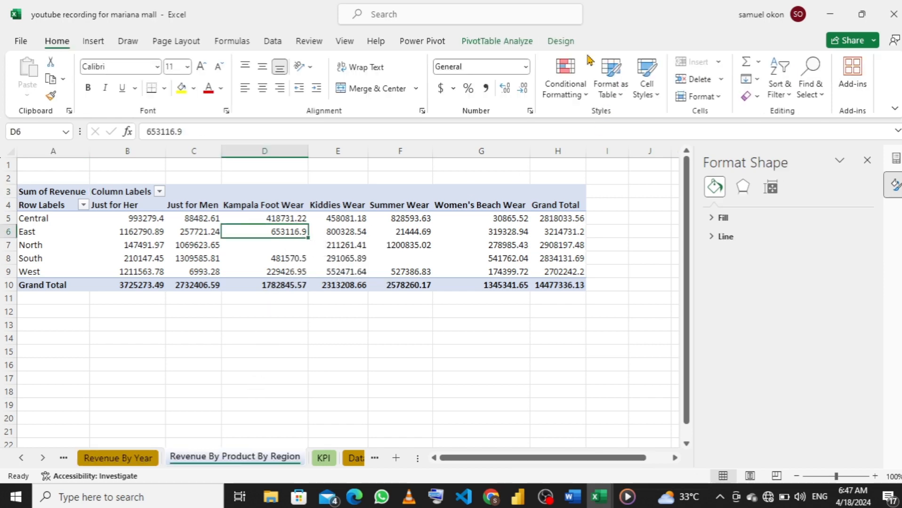
left_click(508, 42)
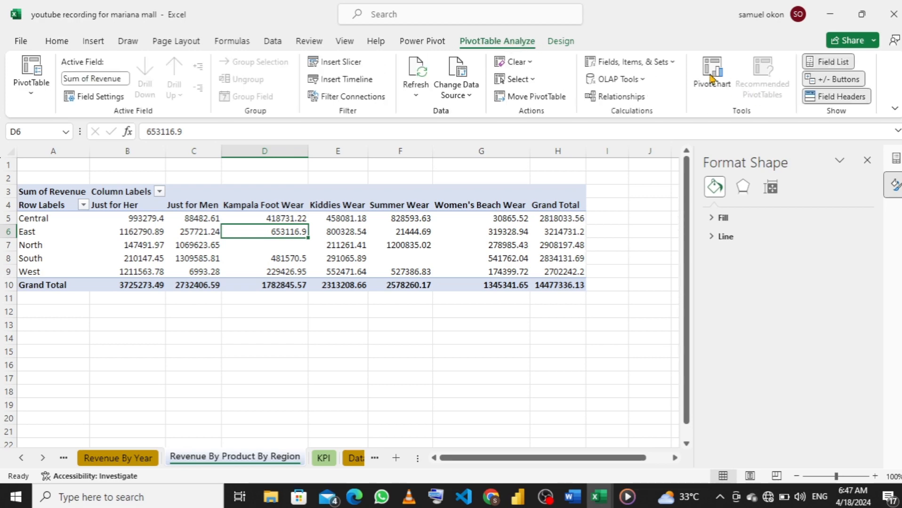
left_click(709, 73)
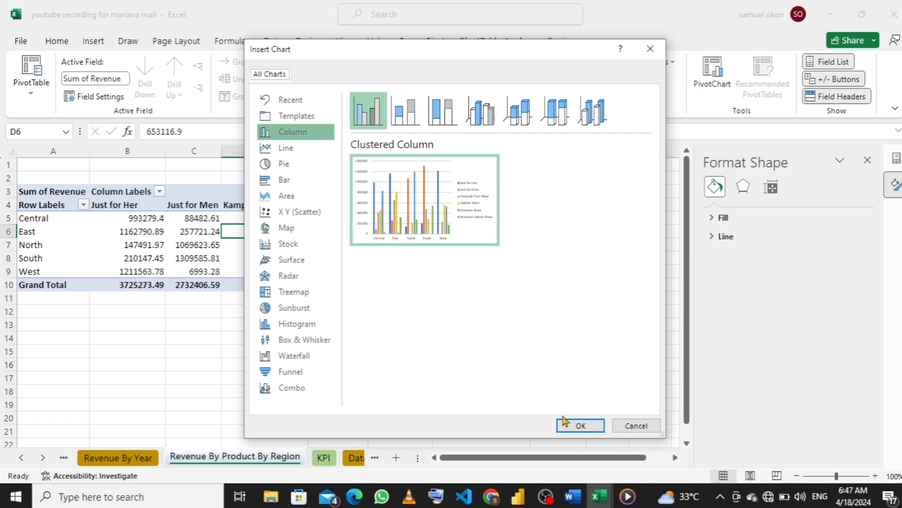
left_click(571, 431)
left_click(569, 426)
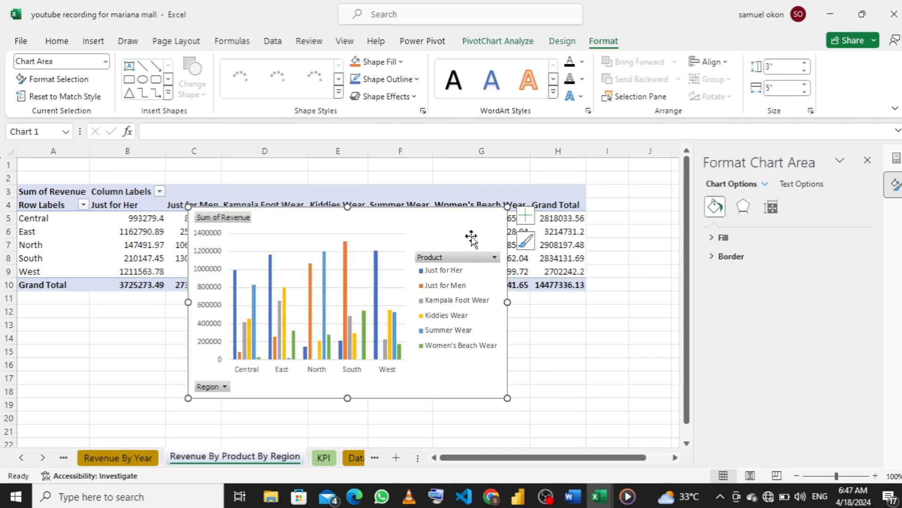
left_click_drag(468, 221, 615, 233)
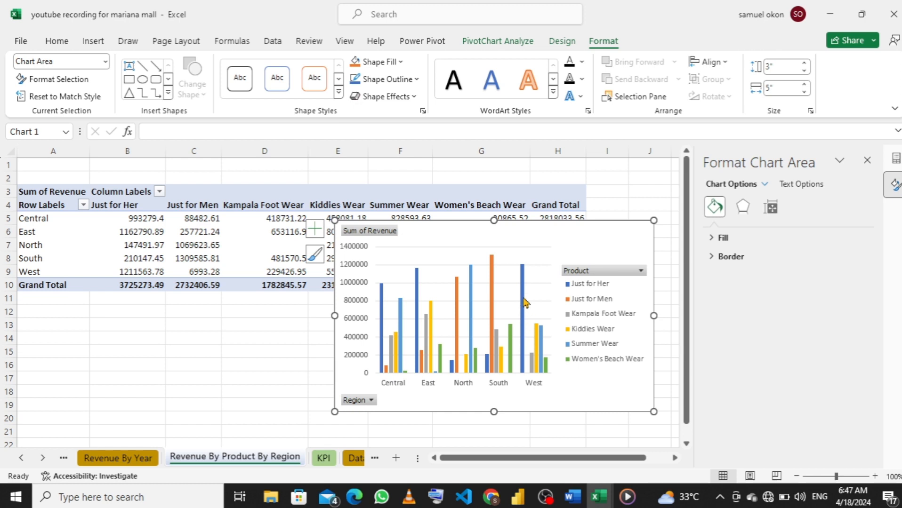
mouse_move(525, 289)
mouse_move(492, 292)
left_click_drag(593, 227, 506, 226)
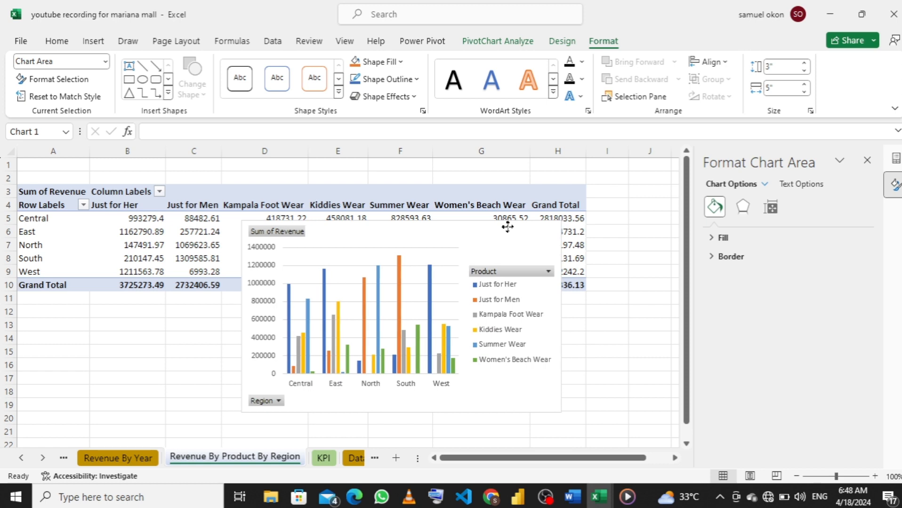
- On the KPI sheet, enter an IFERROR formula in A7 that returns the PivotTable's Sum of Revenue from A4, with 0 on error
left_click(324, 458)
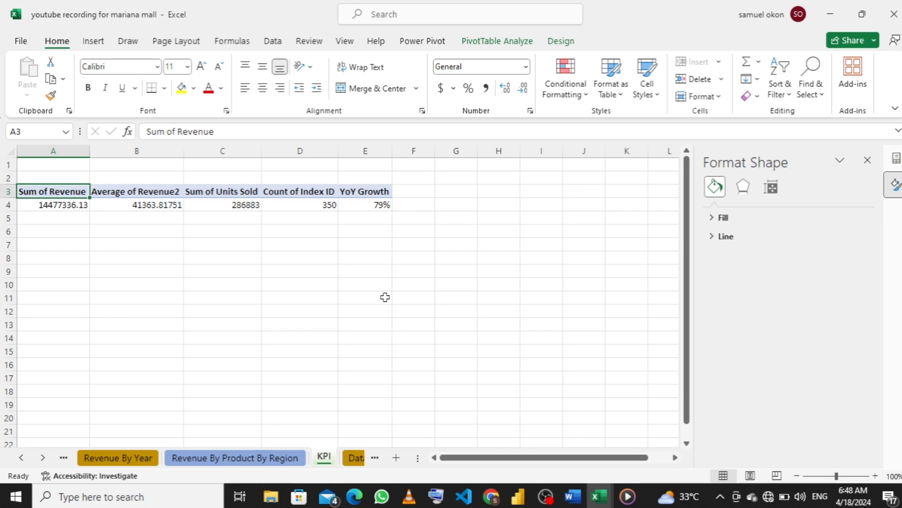
left_click(61, 246)
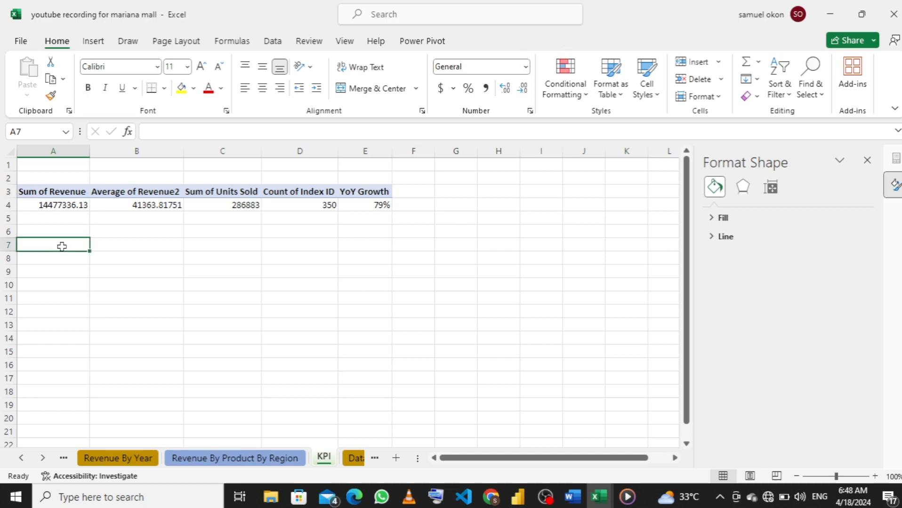
type("=")
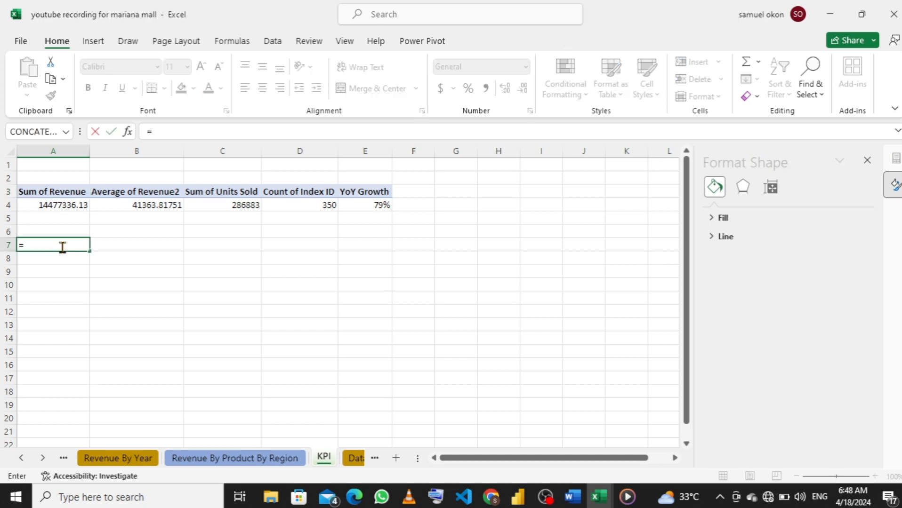
type("if")
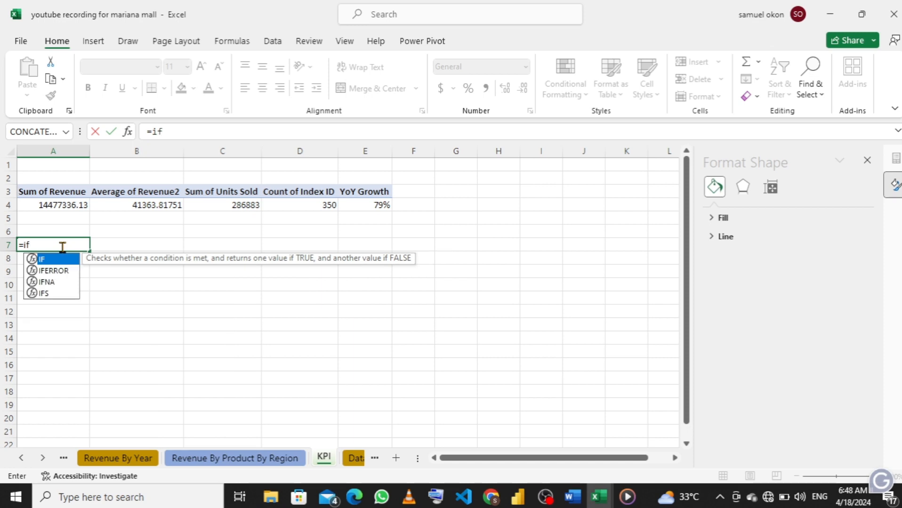
key("Down")
key("Tab")
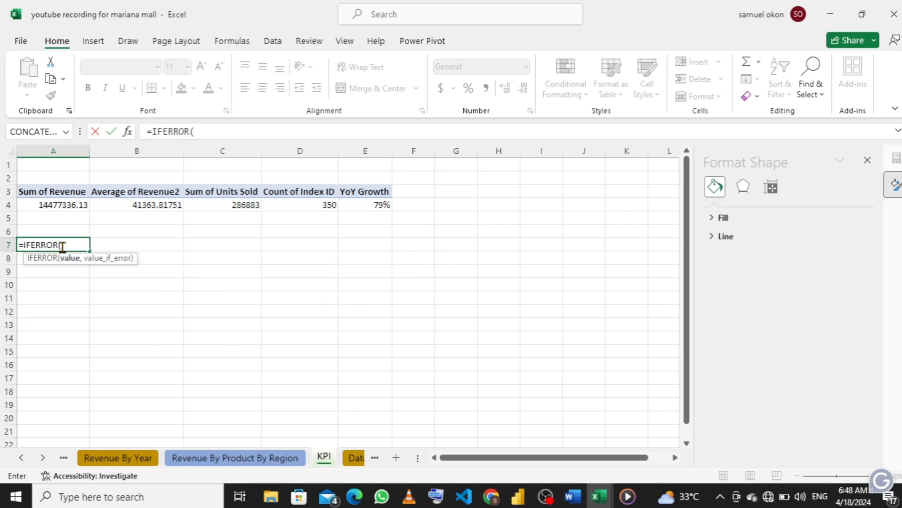
left_click(77, 206)
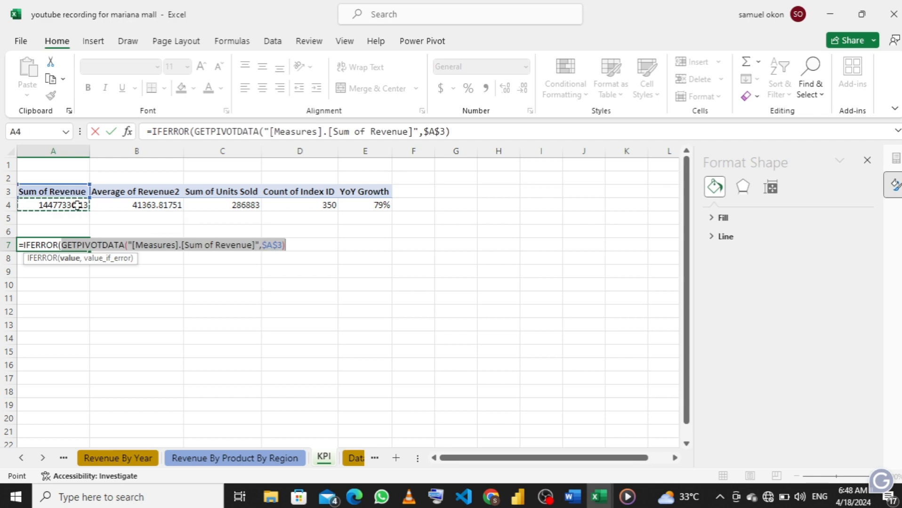
type(",")
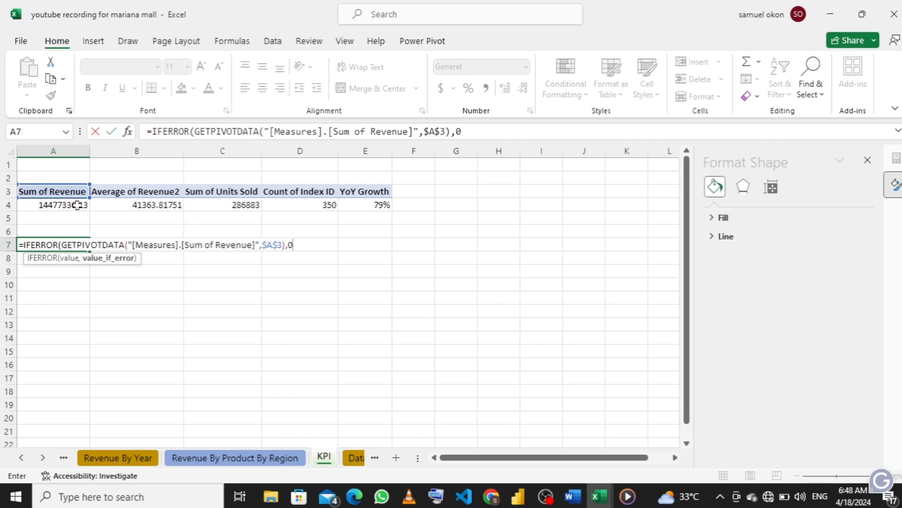
type("0)")
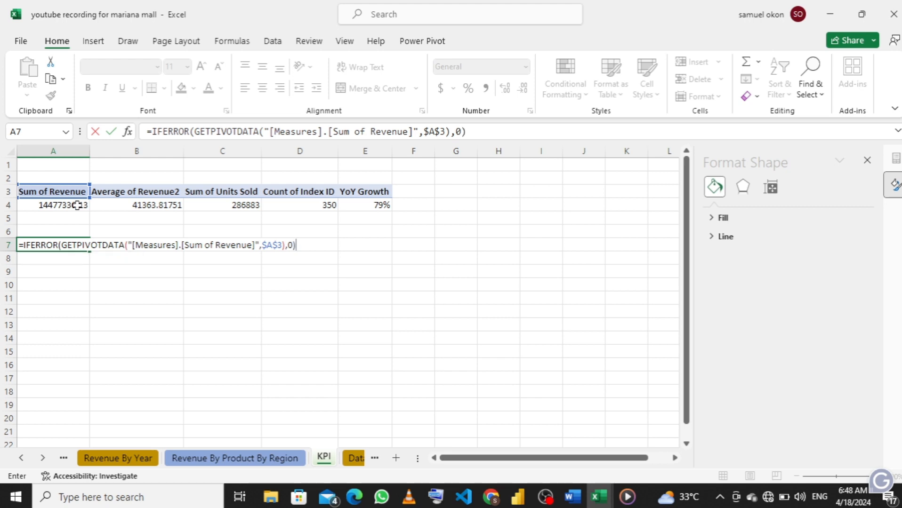
key("Return")
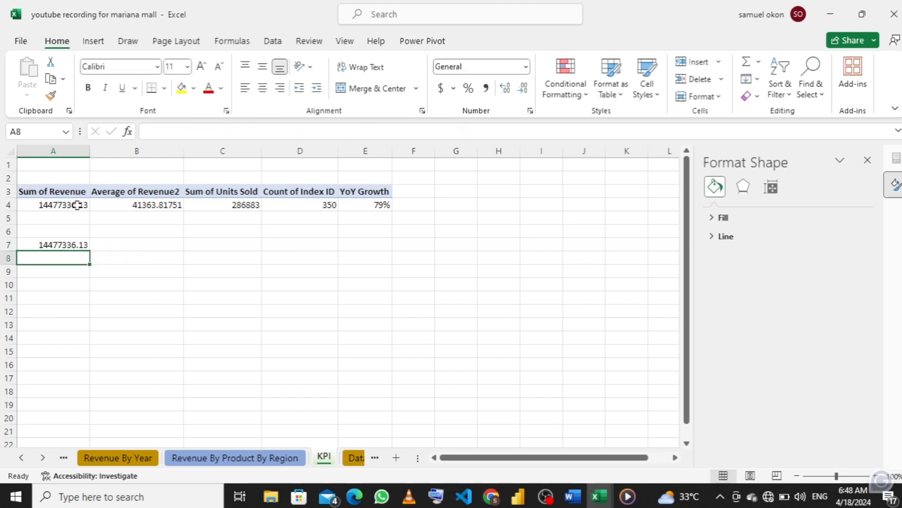
- Enter an IFERROR formula in B7 that returns the PivotTable's Average of Revenue from B4, with 0 as the fallback
left_click(132, 245)
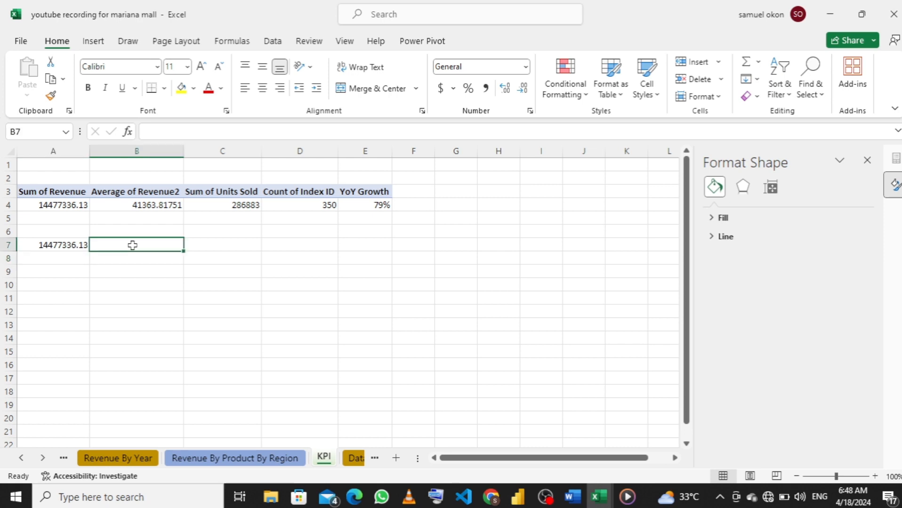
type("=if")
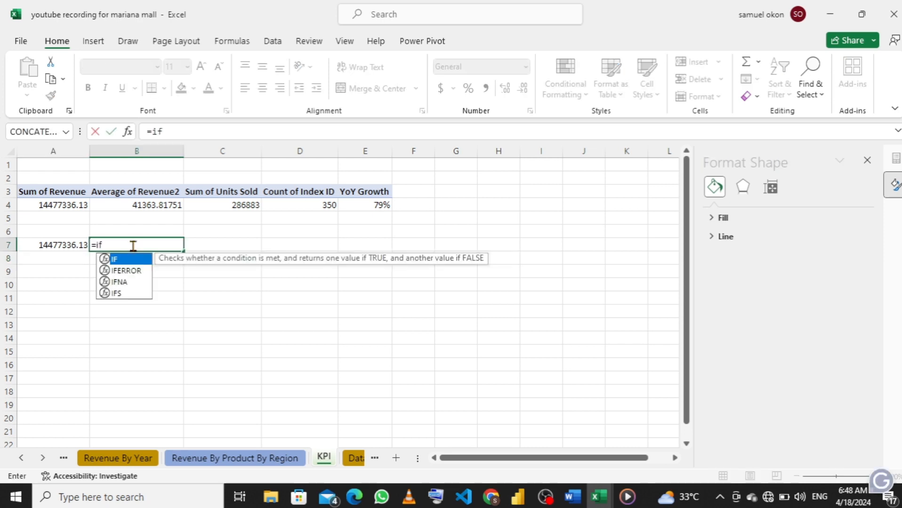
key("Down")
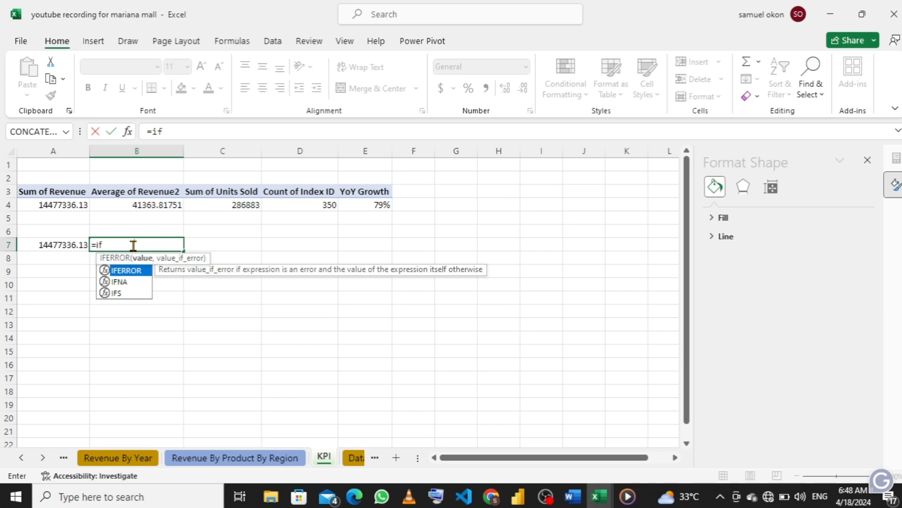
key("Tab")
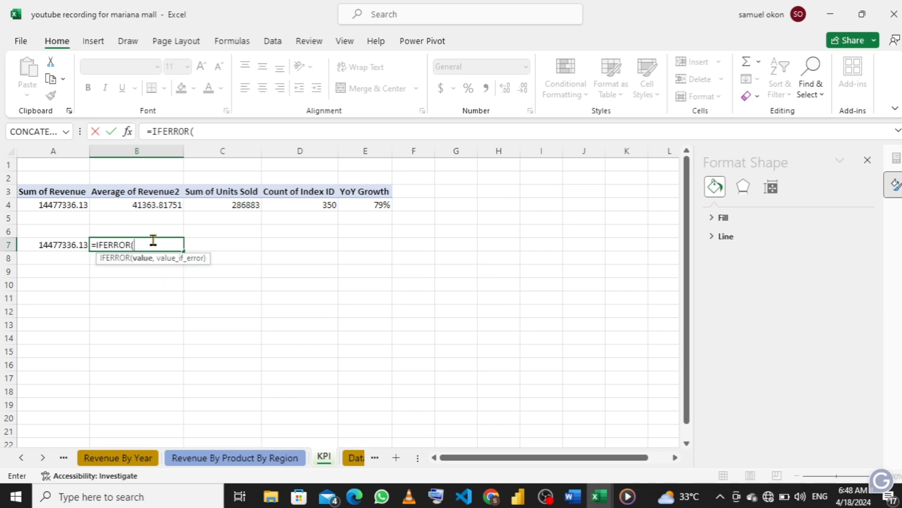
left_click(158, 204)
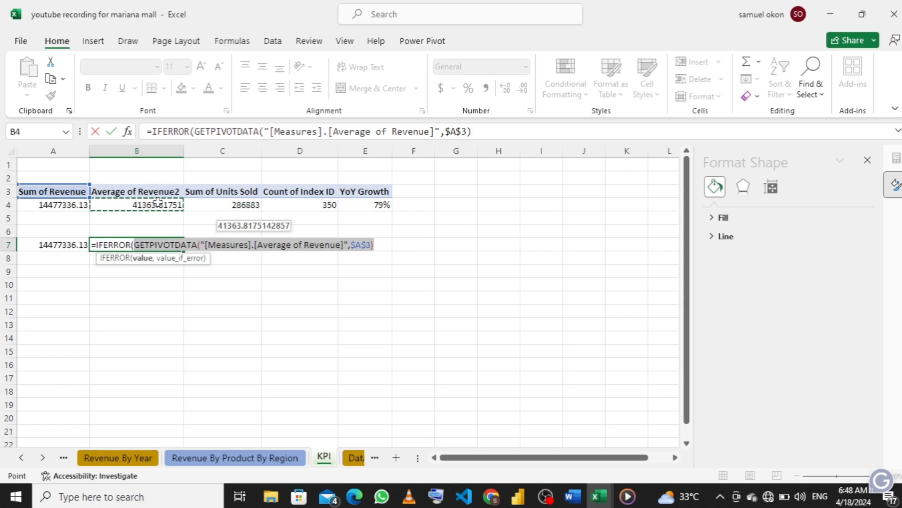
type(",")
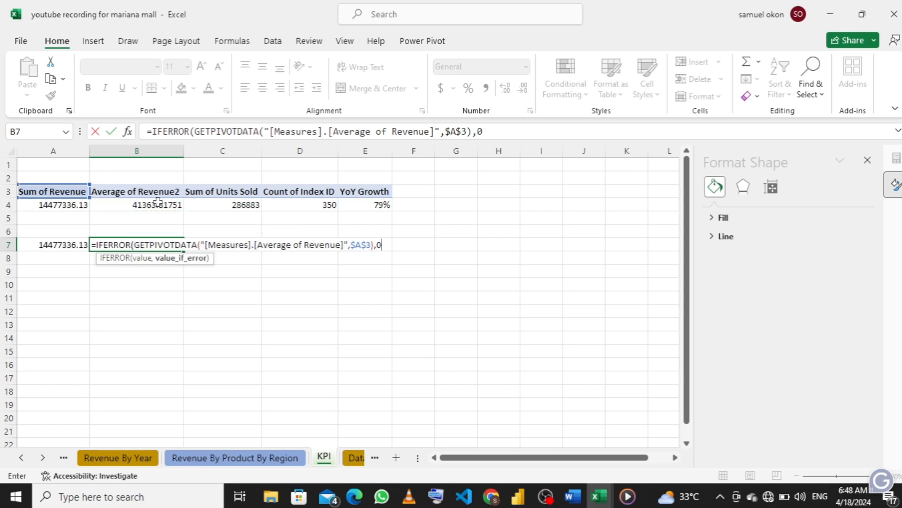
type("0)")
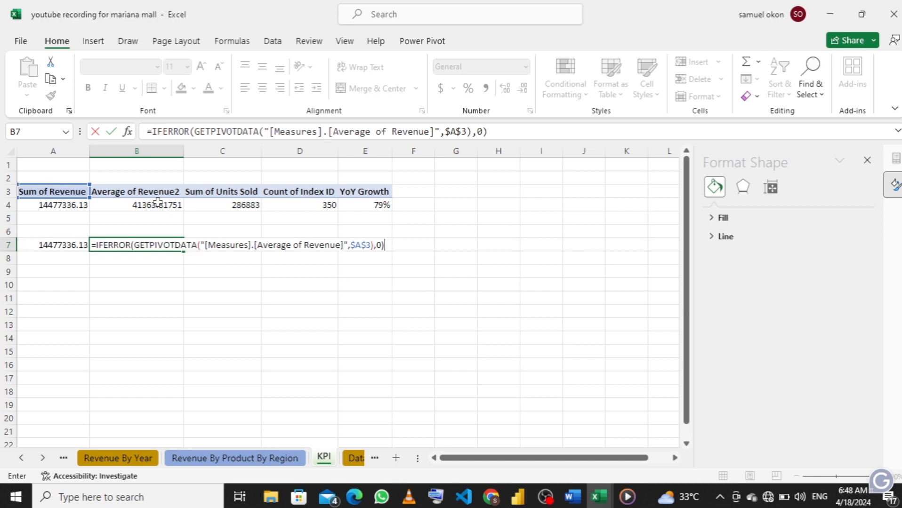
key("Return")
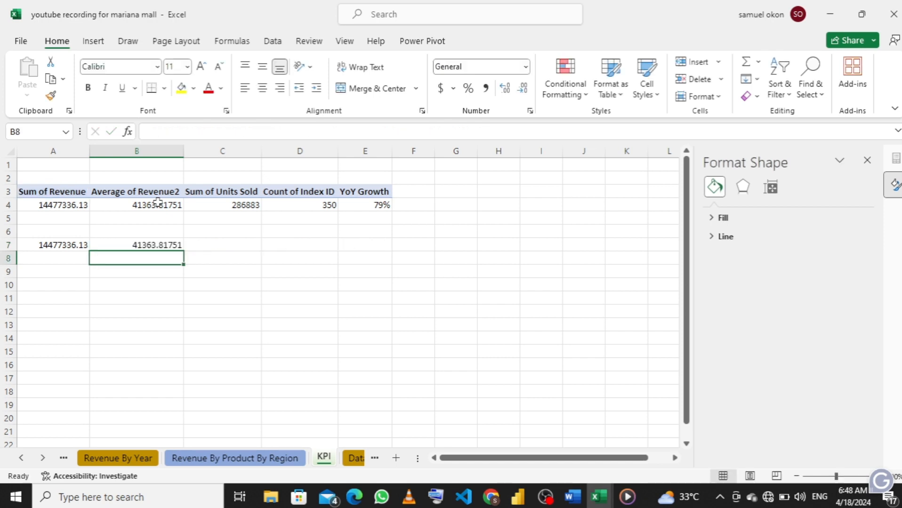
- Enter an IFERROR formula in C7 that returns the PivotTable's Sum of Units Sold from C4, with 0 as the fallback
left_click(230, 240)
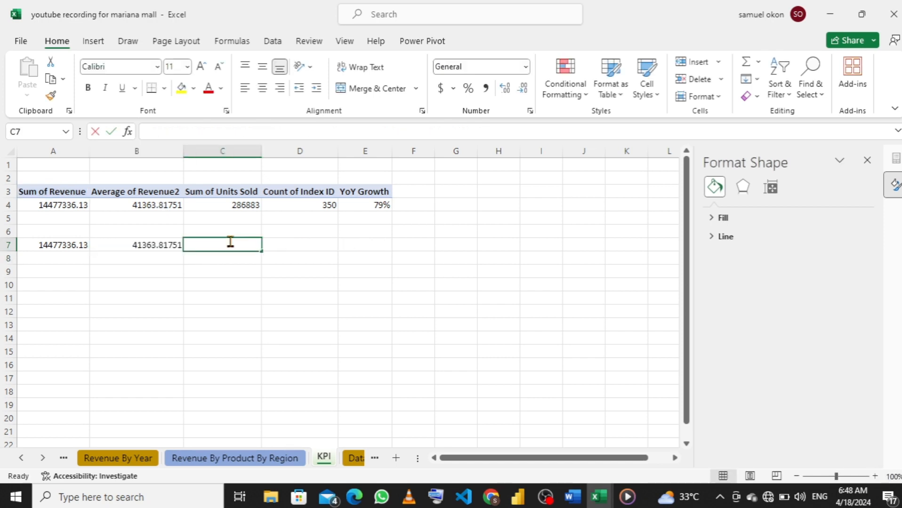
type("=if")
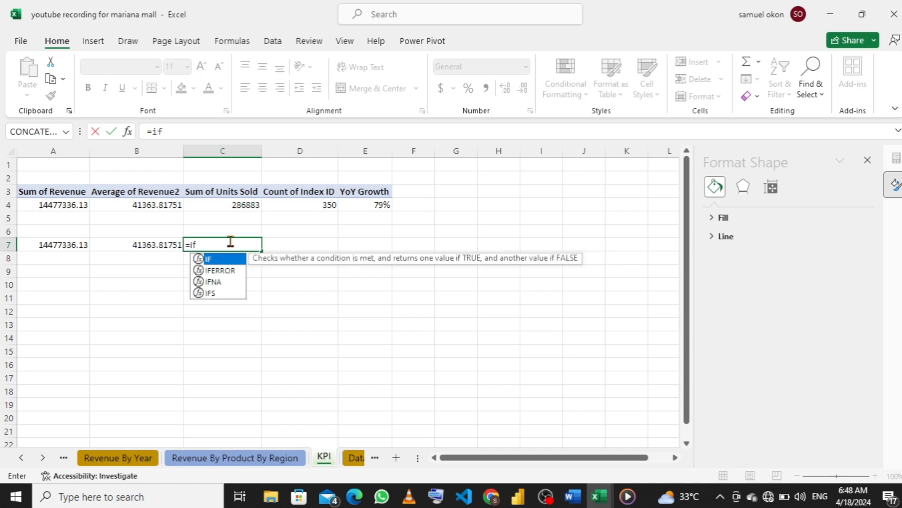
key("Down")
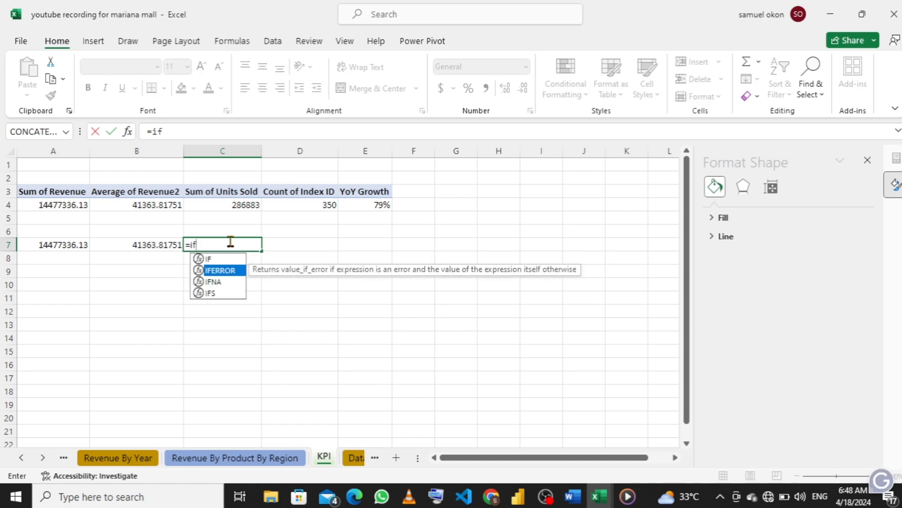
key("Tab")
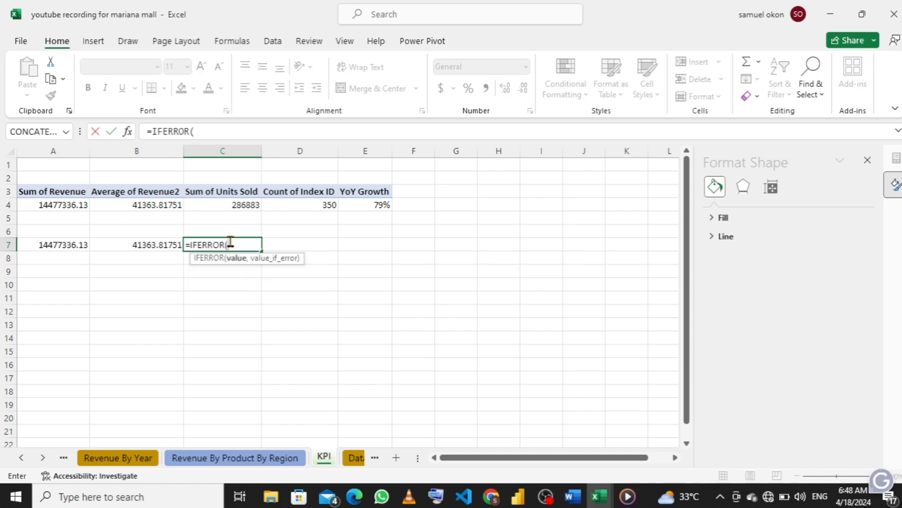
left_click(240, 206)
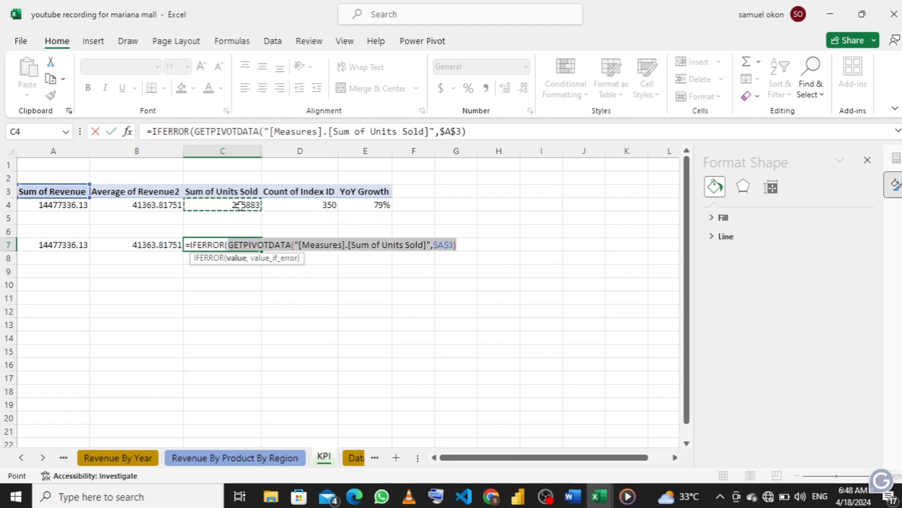
type(",")
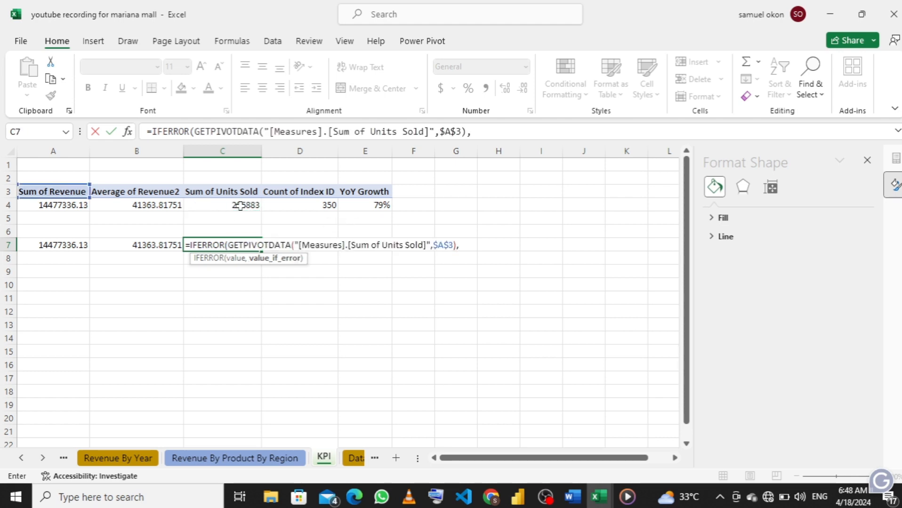
type("0)")
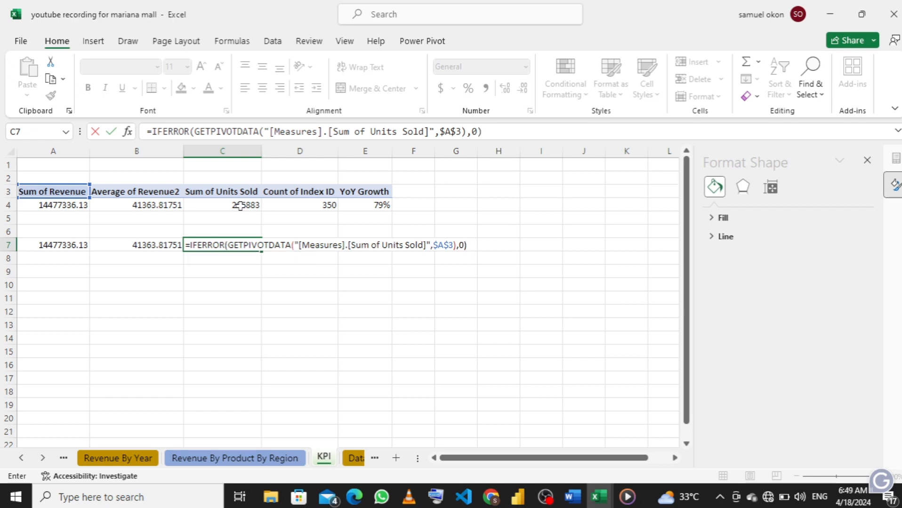
key("Return")
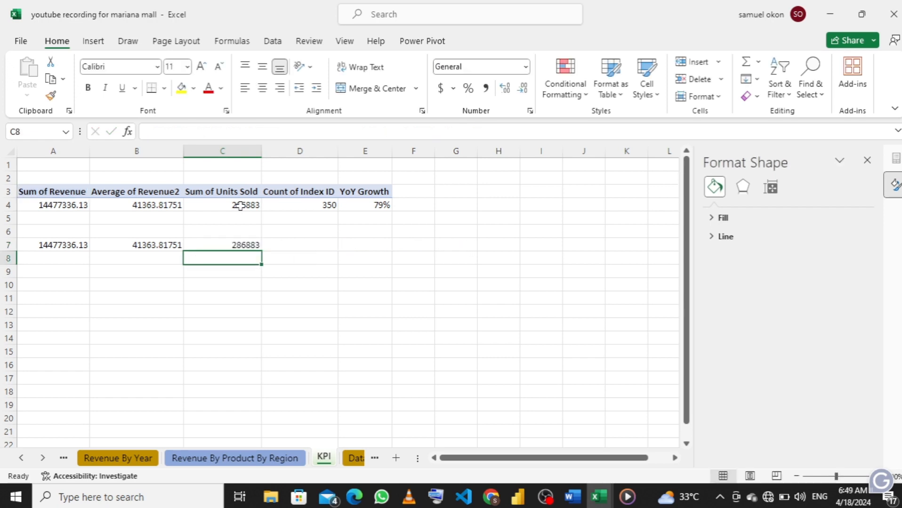
- Enter an IFERROR formula in D7 that returns the PivotTable's Count of Index ID from D4, with 0 as the fallback
left_click(290, 248)
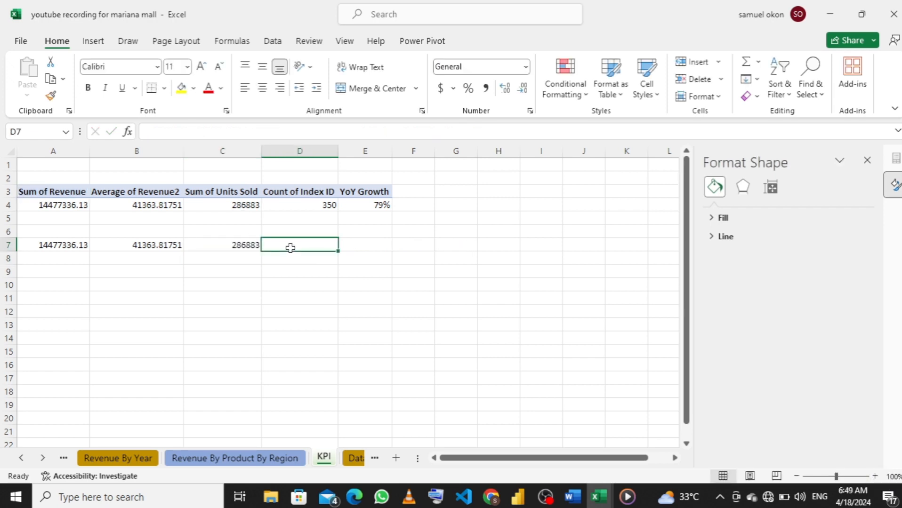
type("=i")
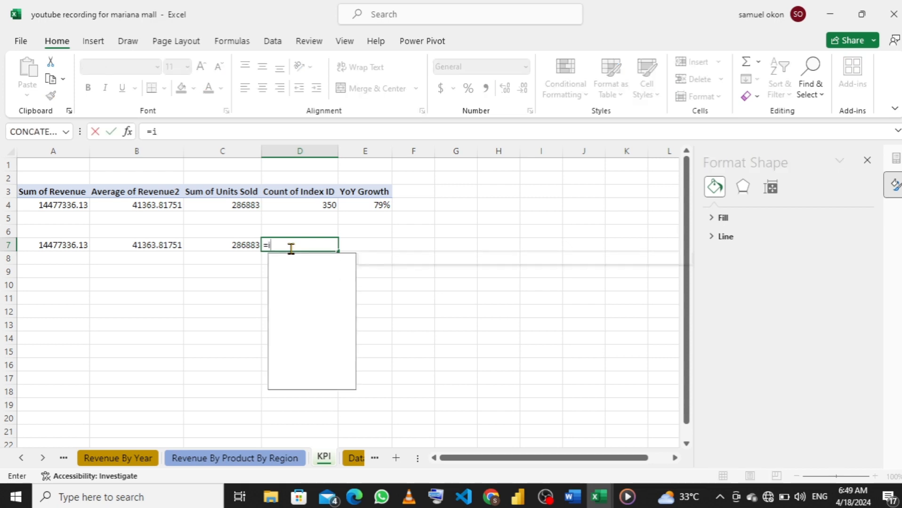
type("fe")
key("Tab")
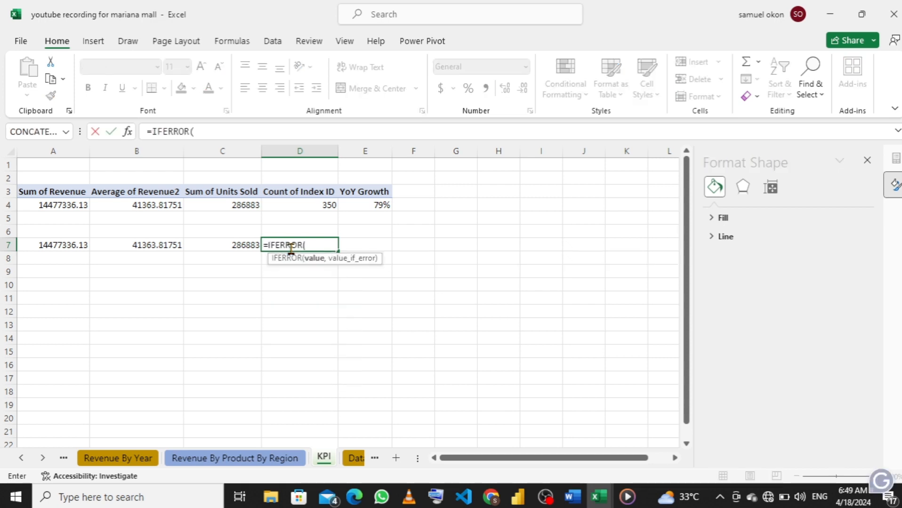
left_click(314, 205)
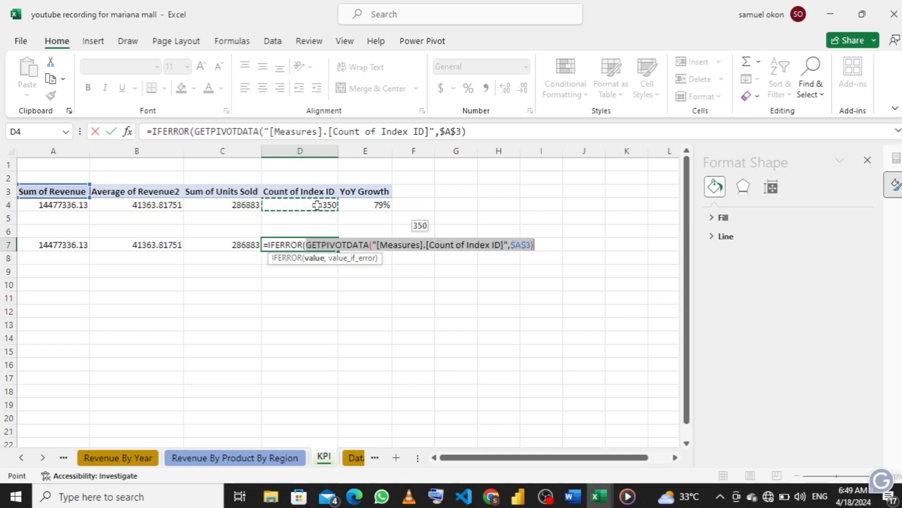
type(",")
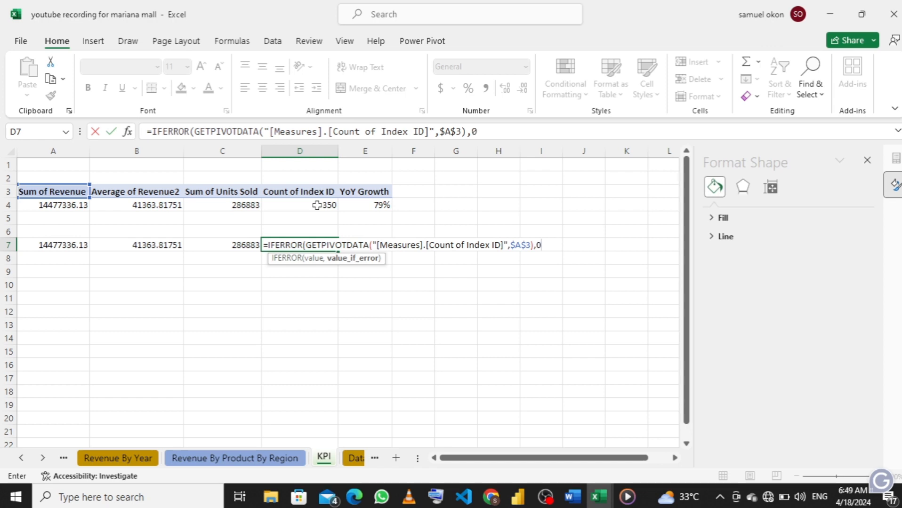
type("0)")
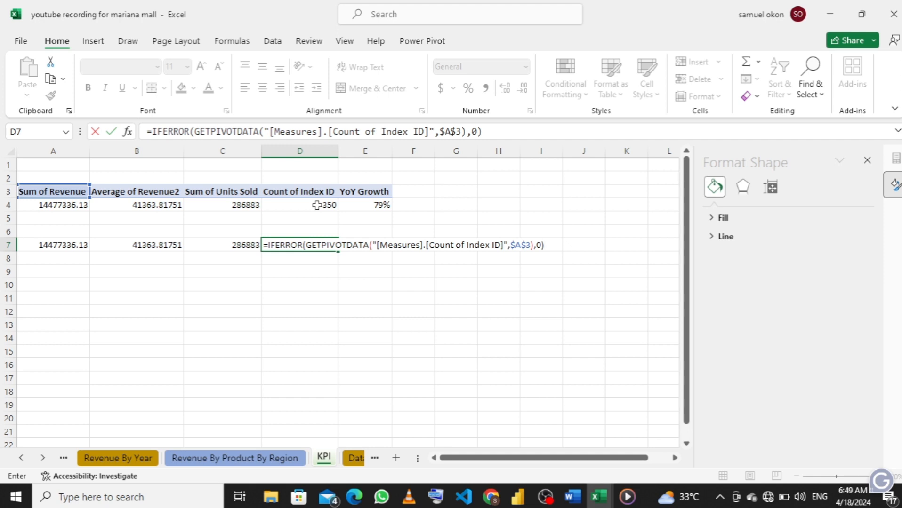
key("Return")
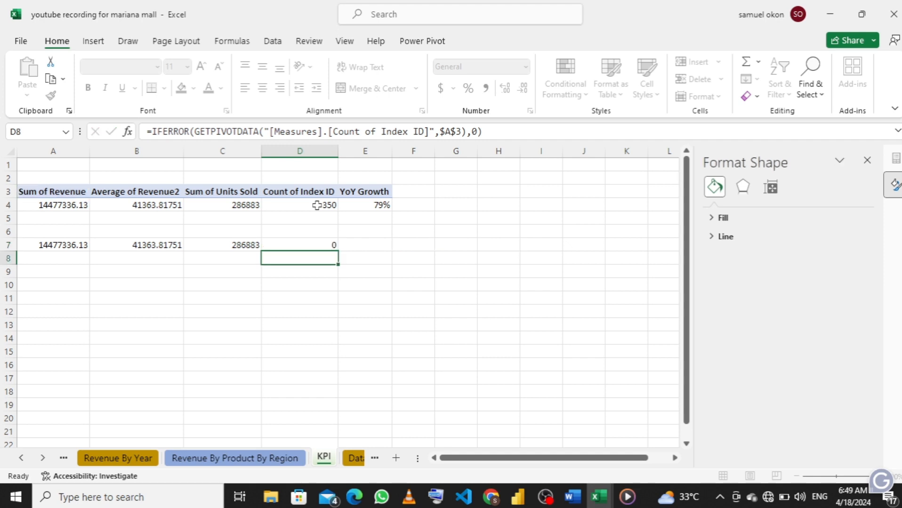
- Enter an IFERROR formula in E7 that returns the PivotTable's YoY Growth from E4, with 0 as the fallback
left_click(355, 244)
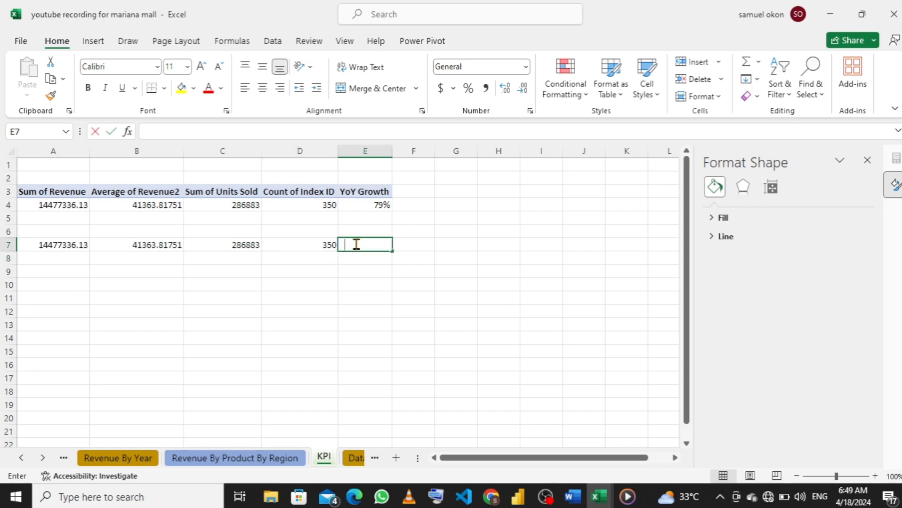
type("=ifer")
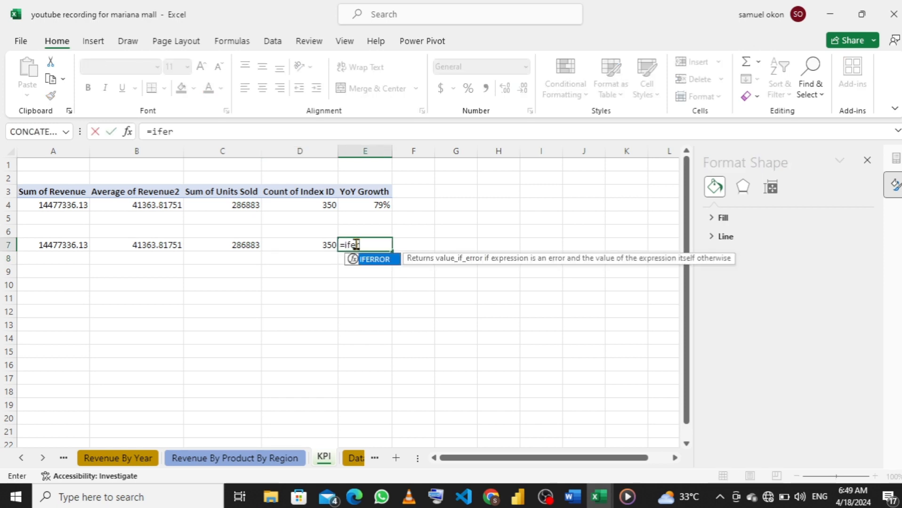
key("Tab")
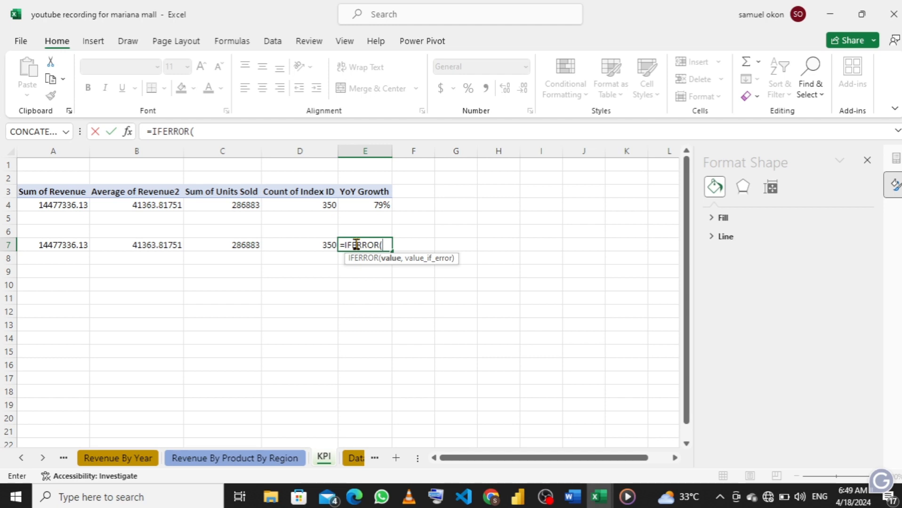
left_click(371, 207)
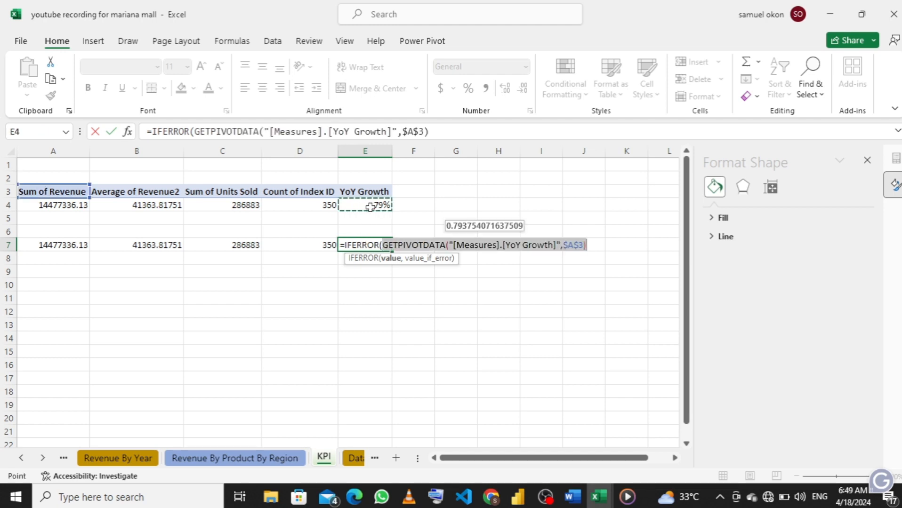
type(",")
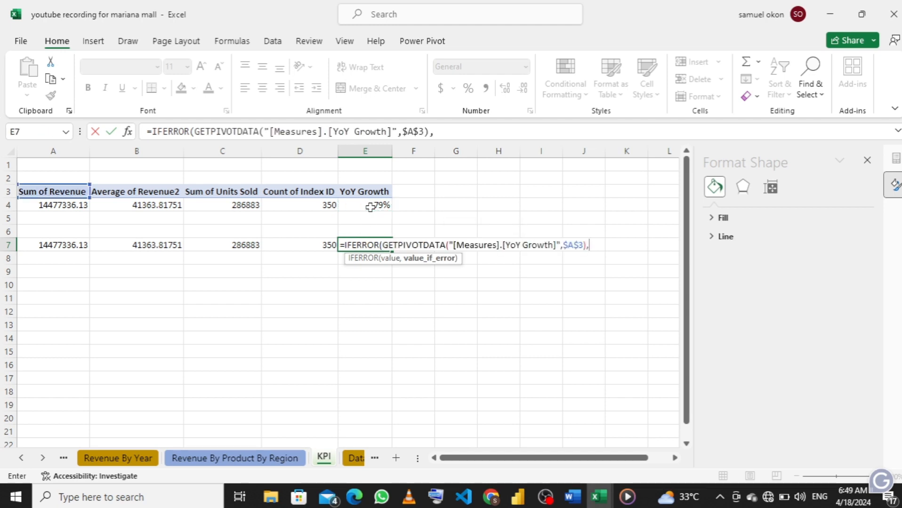
type("0)")
key("Return")
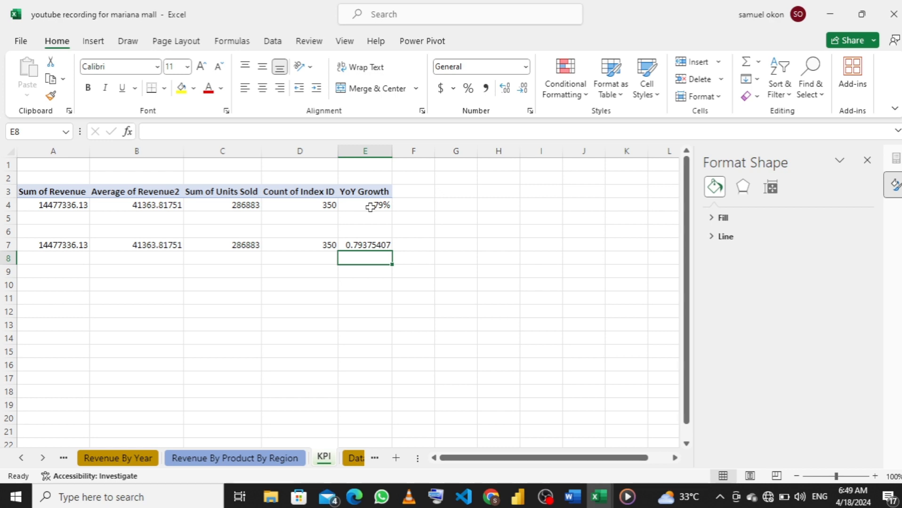
- Format the revenue total in A7 as Currency with the $ symbol and 0 decimal places
left_click(50, 245)
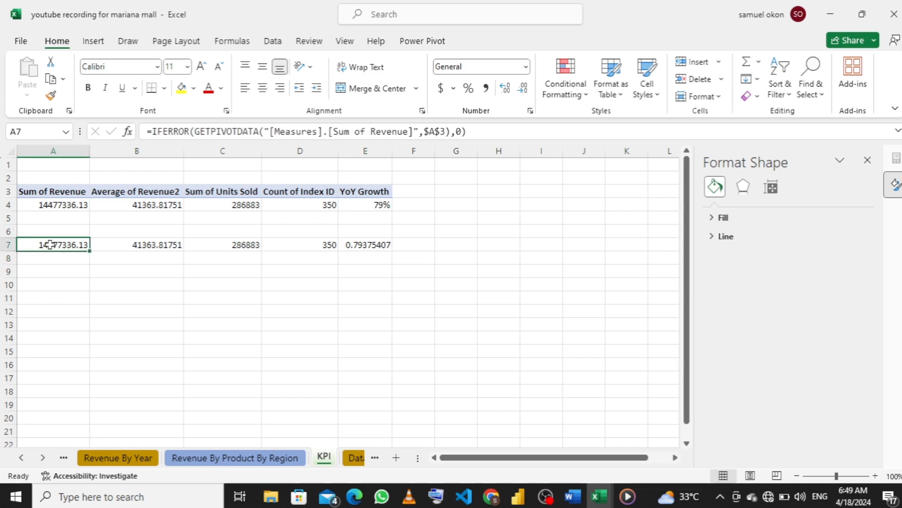
right_click(49, 244)
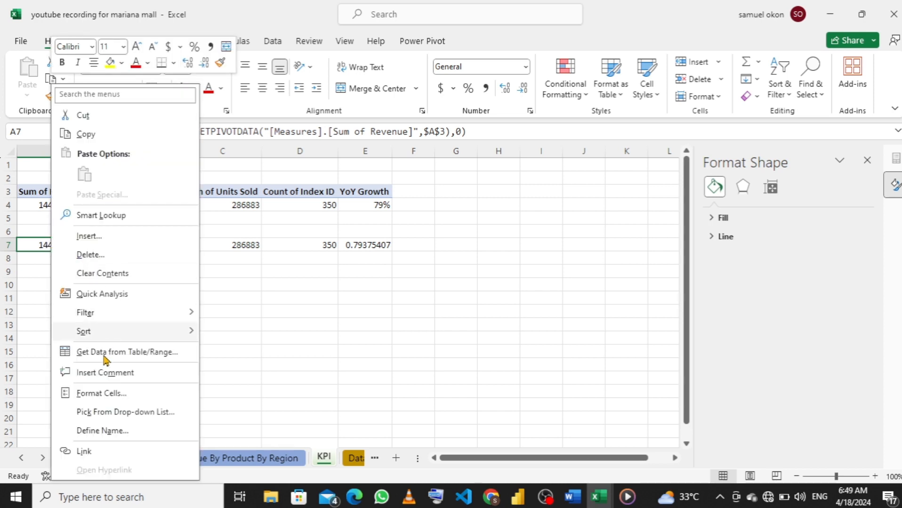
left_click(107, 393)
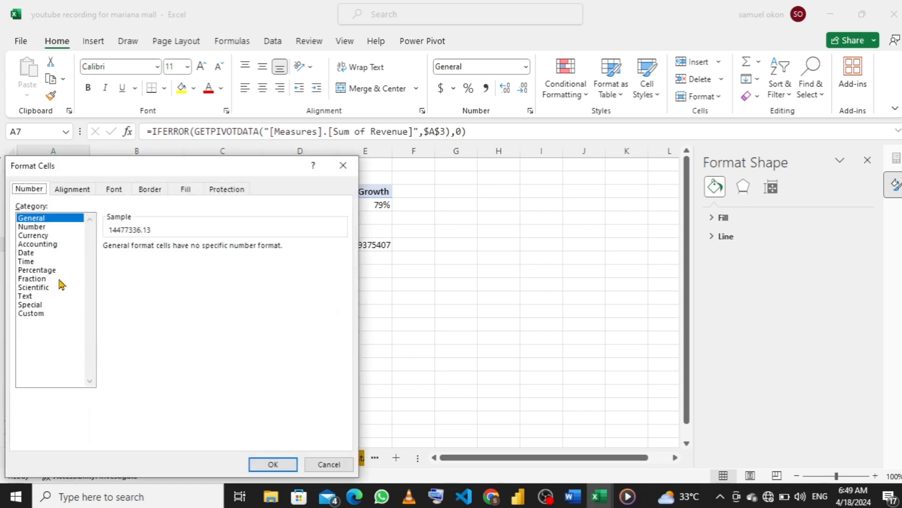
left_click(44, 237)
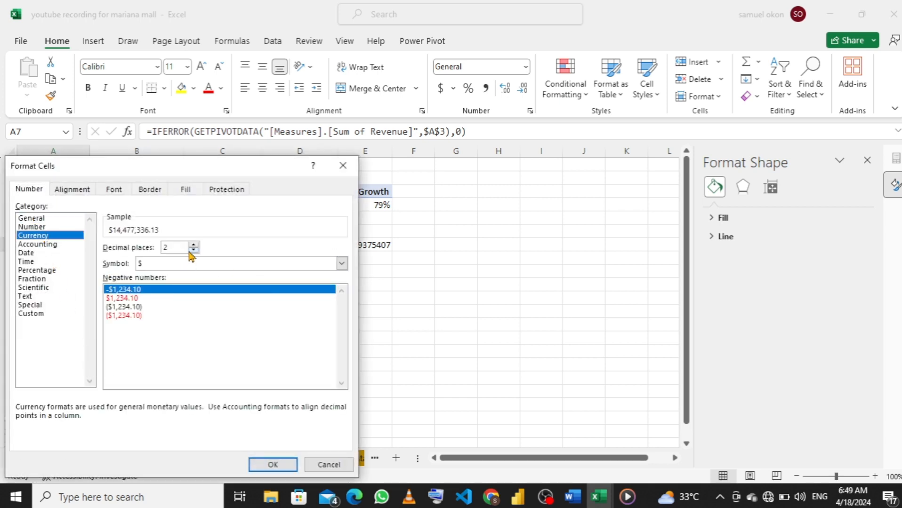
left_click(193, 250)
left_click(193, 251)
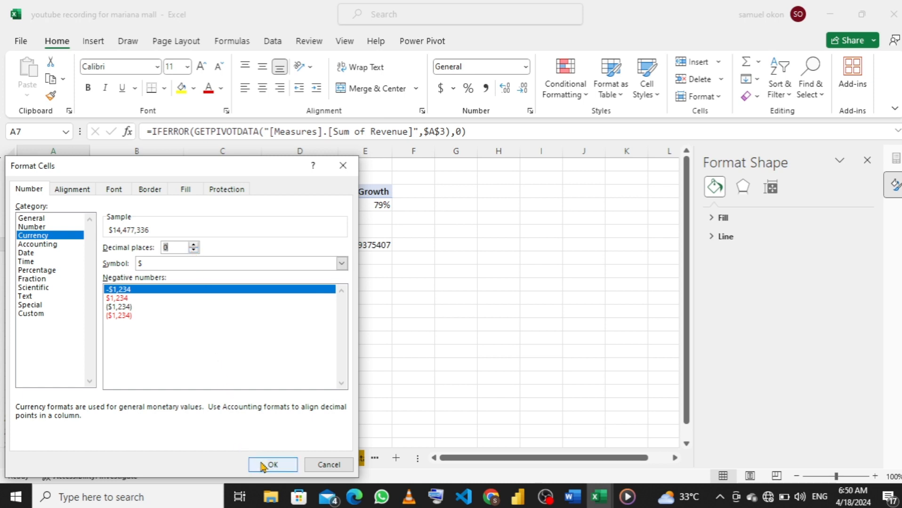
left_click(262, 466)
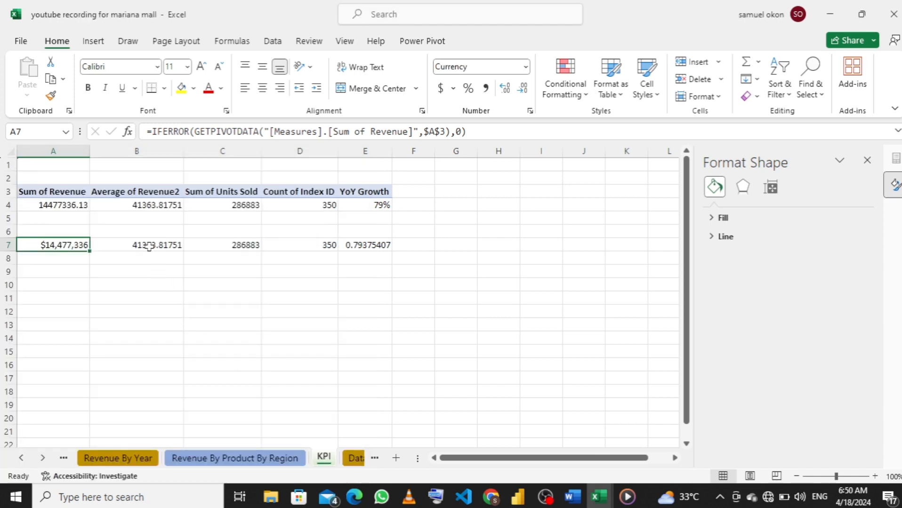
- Format the average revenue in B7 as Currency with the $ symbol and 0 decimal places
left_click(149, 247)
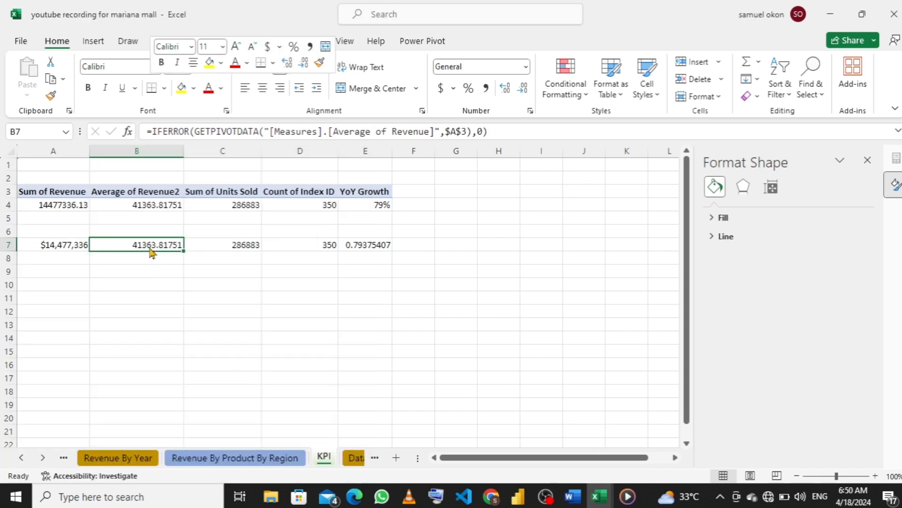
right_click(150, 248)
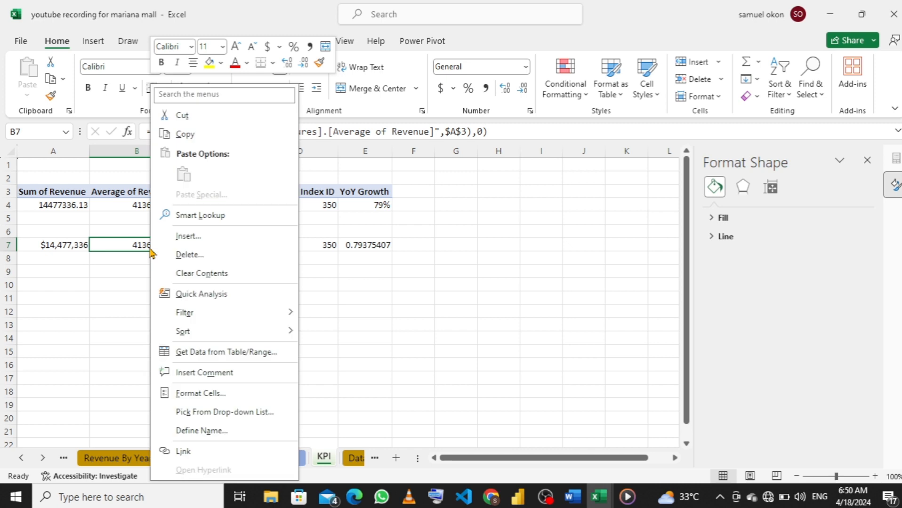
left_click(208, 398)
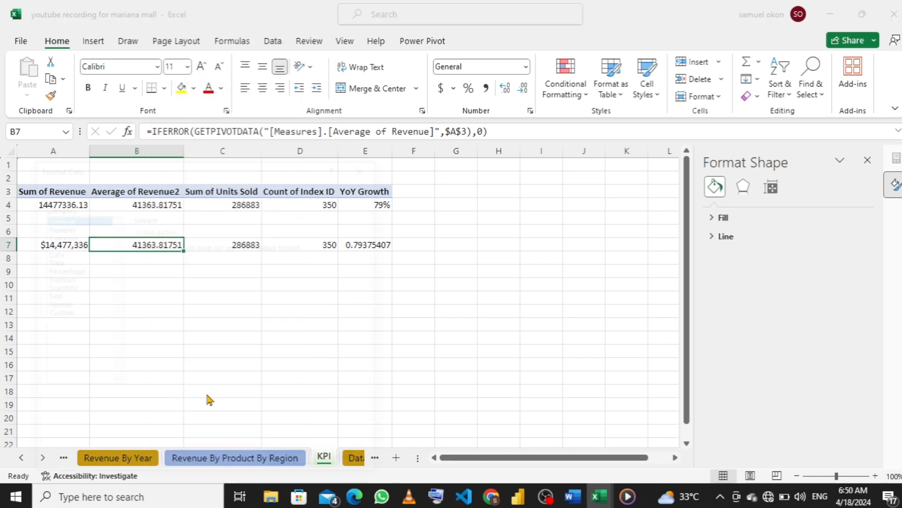
left_click(65, 236)
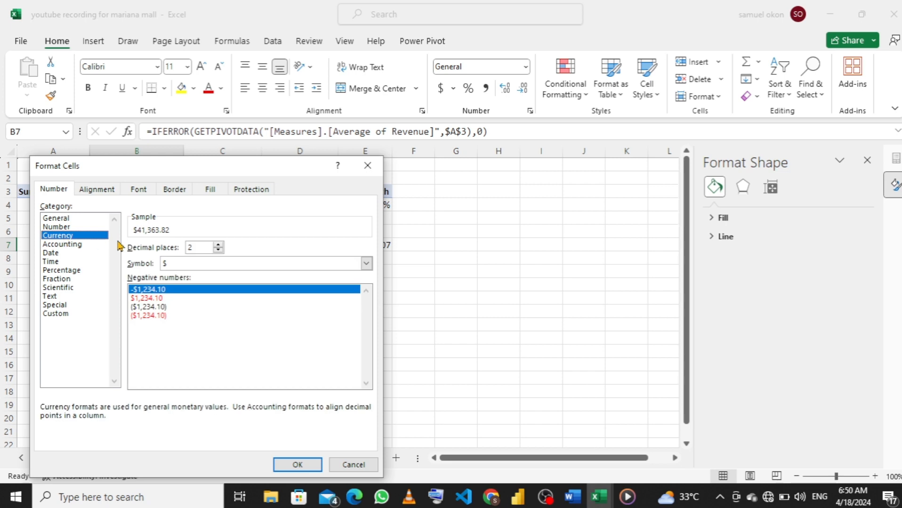
left_click(218, 251)
left_click(218, 251)
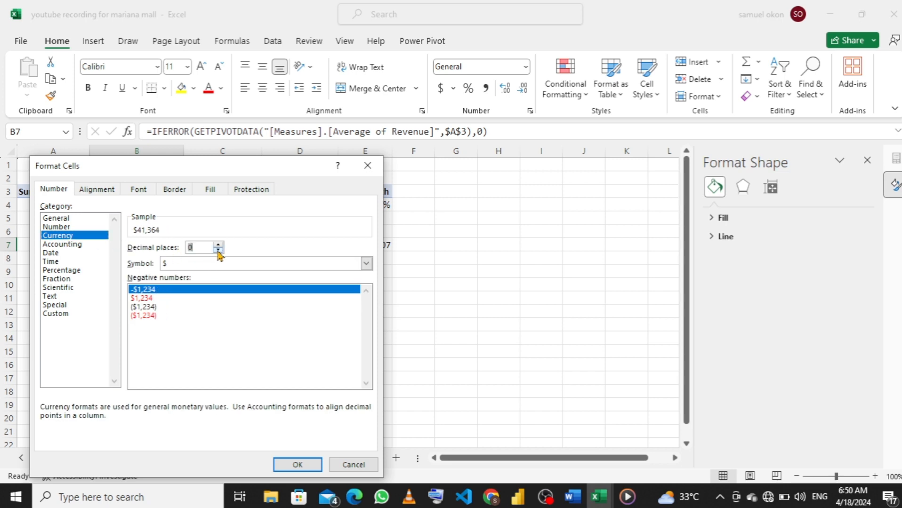
left_click(291, 465)
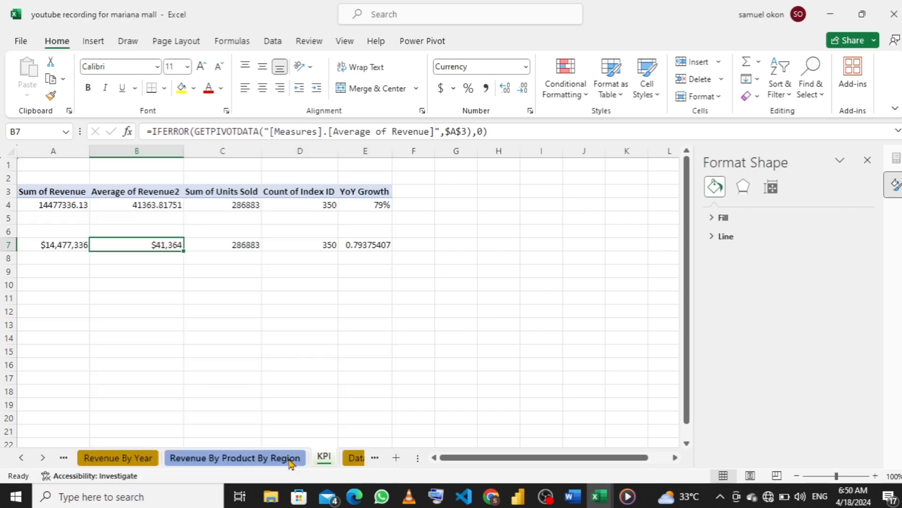
- Format the units sold value in C7 as Number with 0 decimal places and the 1000 separator
left_click(231, 247)
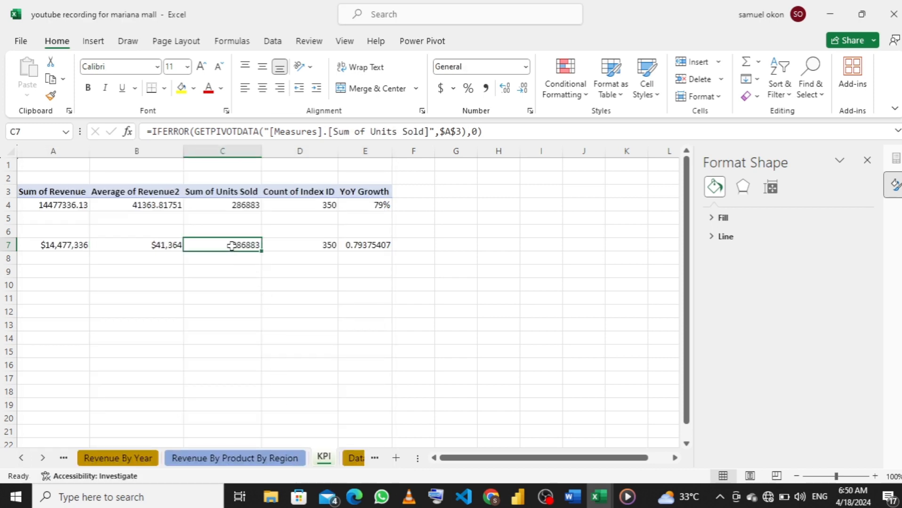
right_click(232, 249)
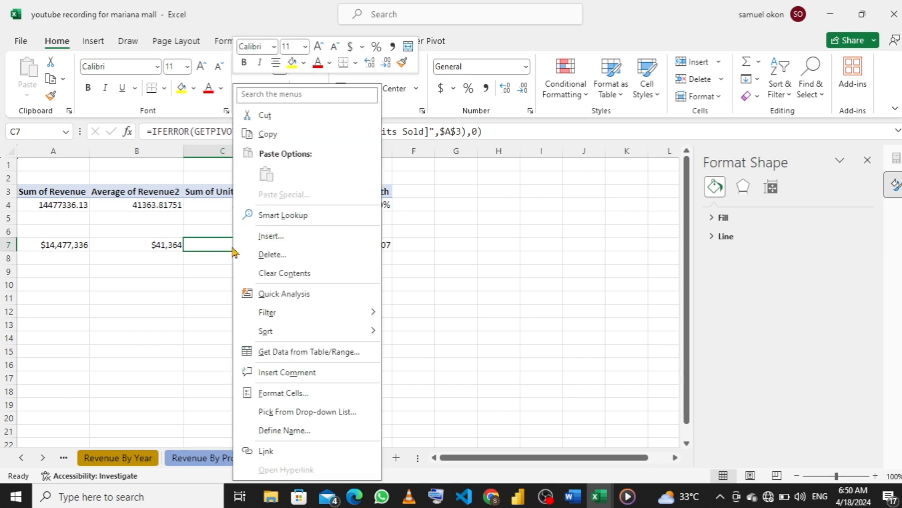
left_click(290, 393)
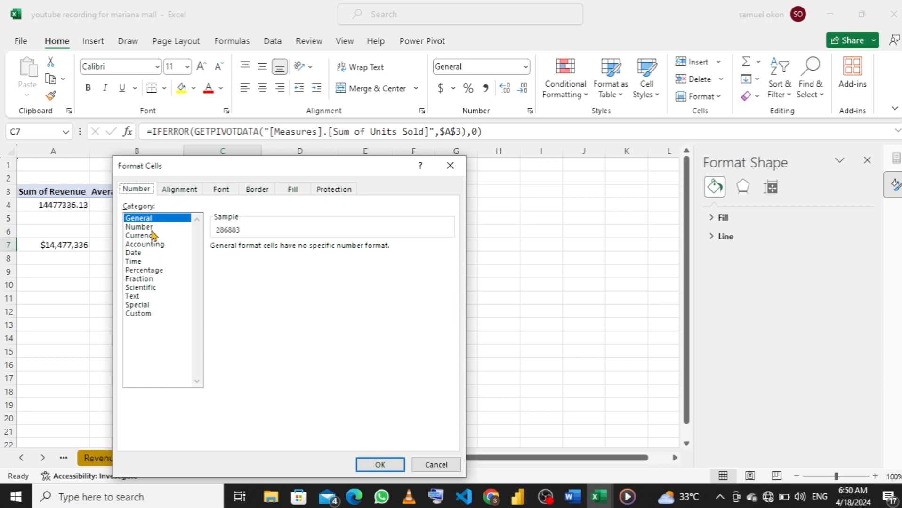
left_click(152, 227)
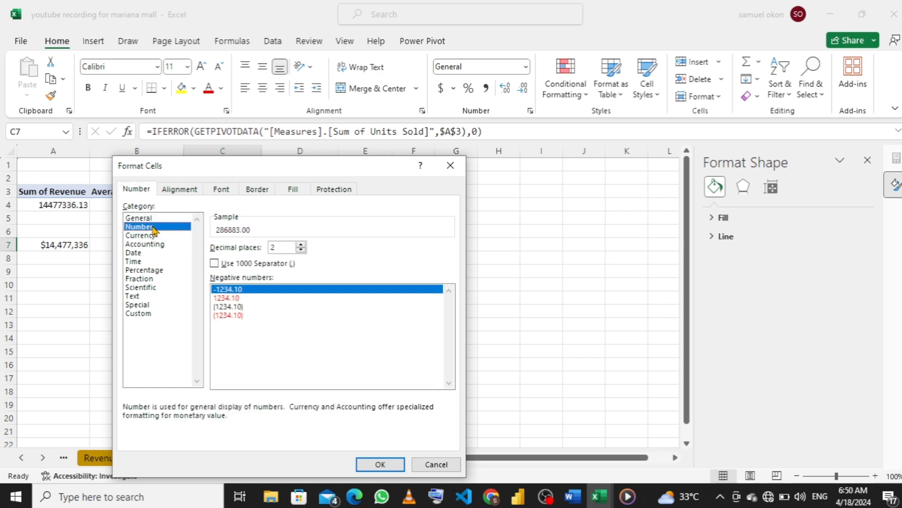
left_click(300, 250)
left_click(300, 250)
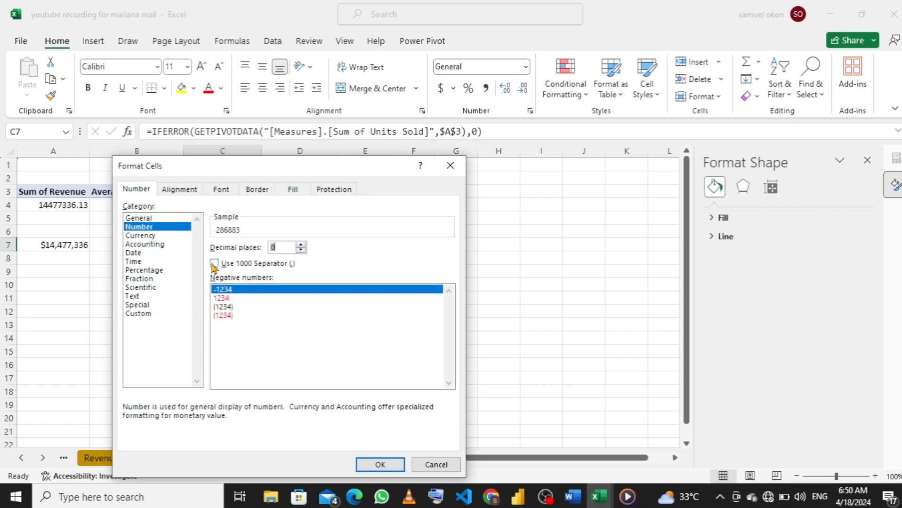
left_click(214, 264)
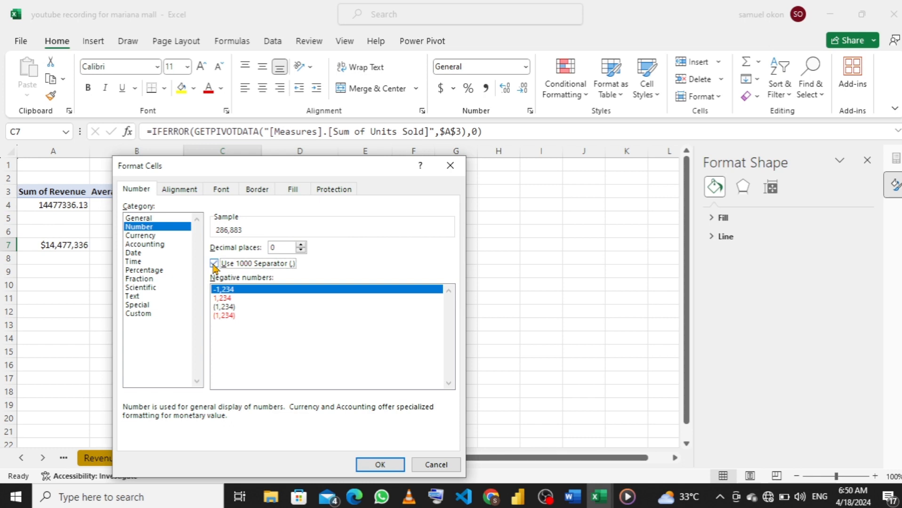
left_click(380, 466)
left_click(380, 465)
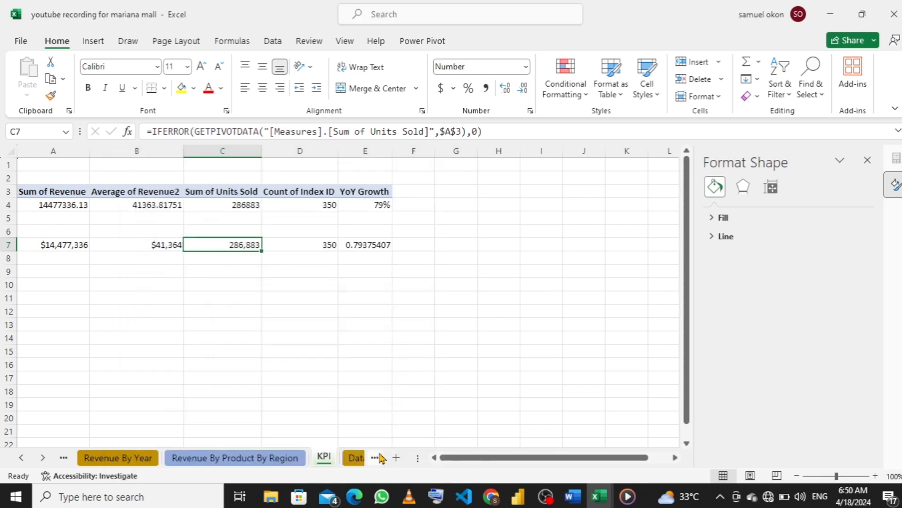
- Open the cell number format settings for the YoY Growth value in E7
left_click(363, 245)
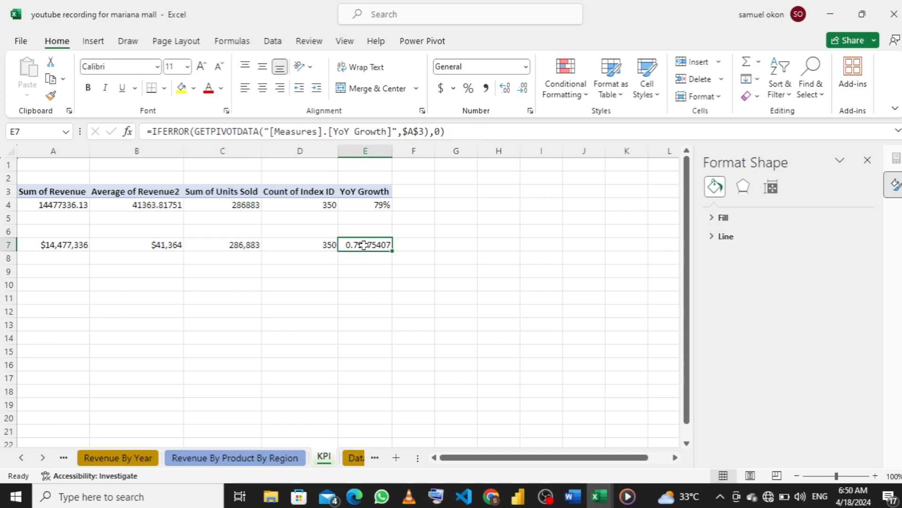
right_click(363, 245)
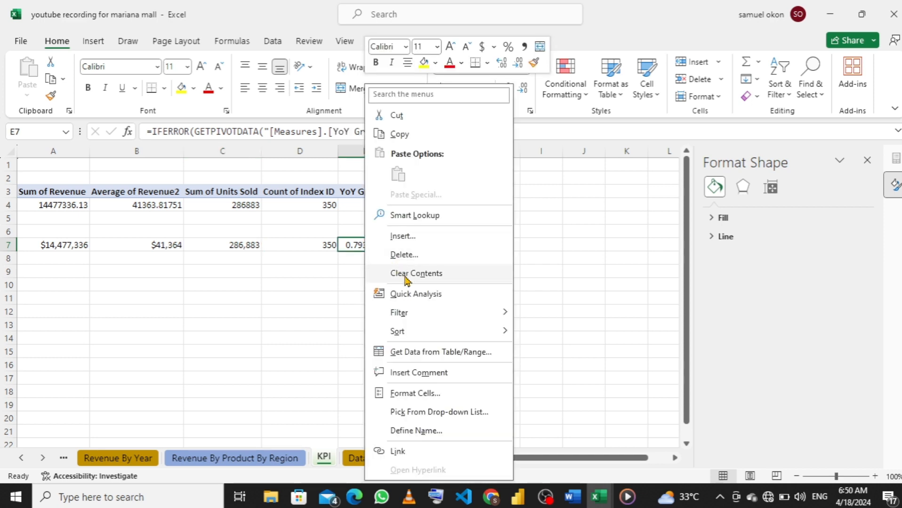
left_click(411, 391)
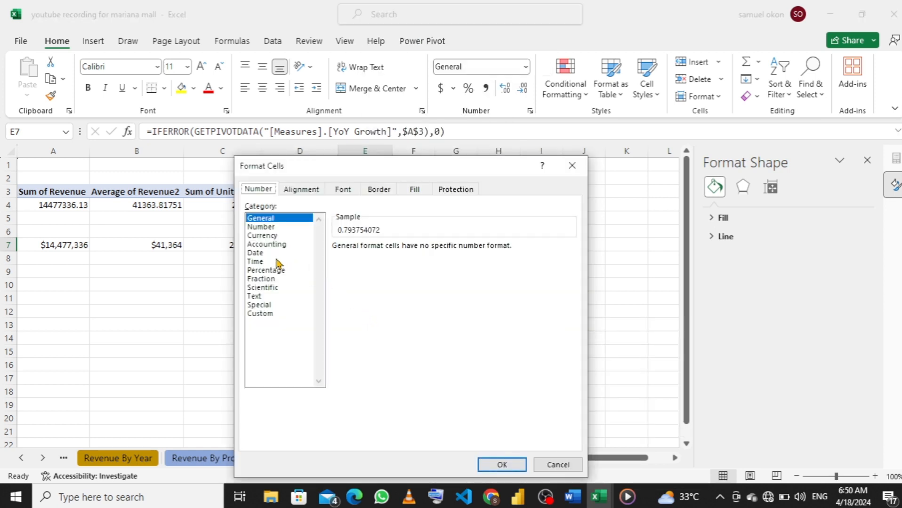
- Format the YoY Growth value in cell E7 as a percentage with 0 decimal places
left_click(271, 271)
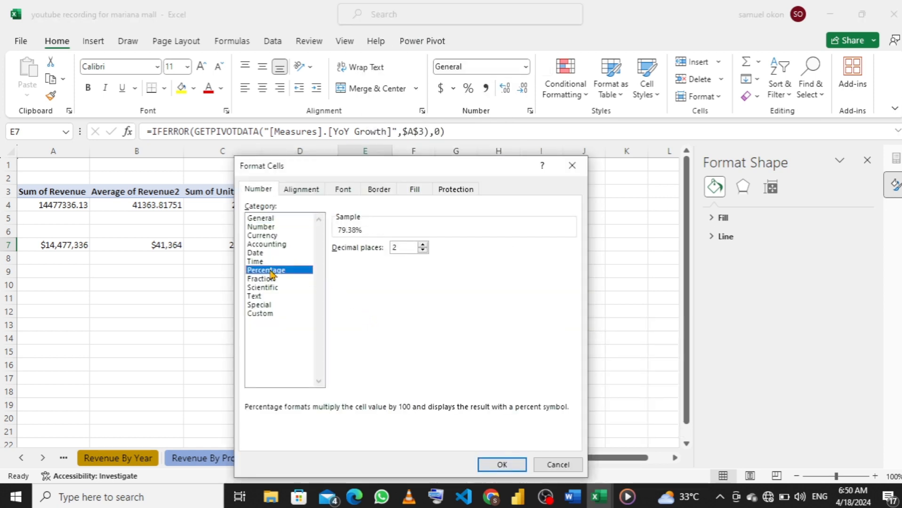
left_click(423, 245)
left_click(422, 250)
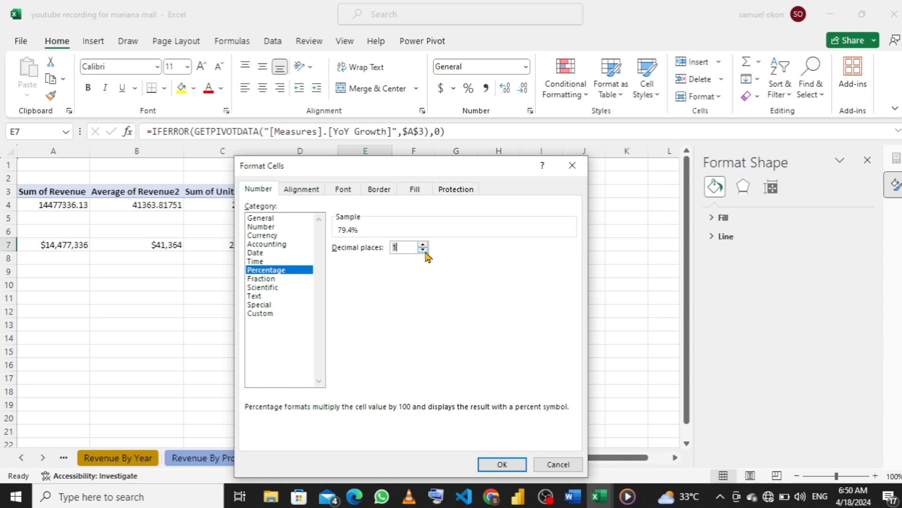
left_click(499, 465)
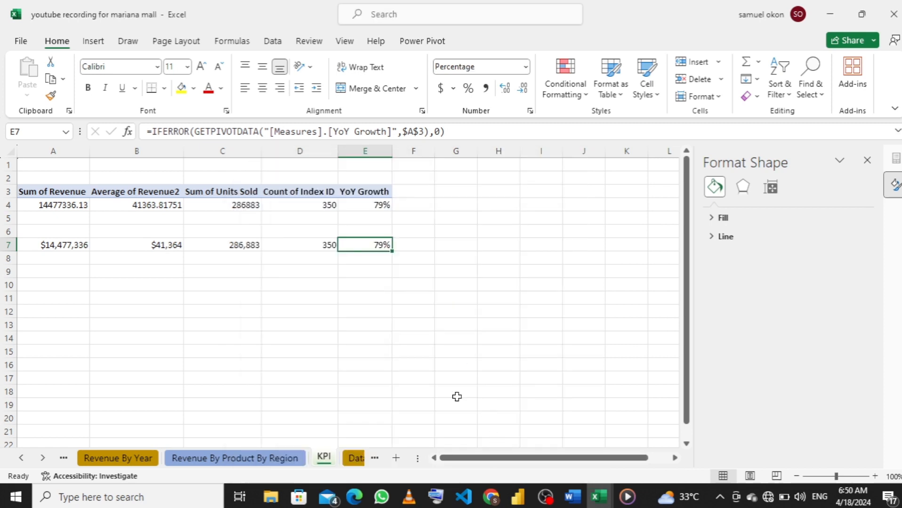
- Review the pivot tables and charts on the revenue sheets, from Revenue By Product By Region back to Revenue By Day of The Week, and the Data sheet
left_click(272, 459)
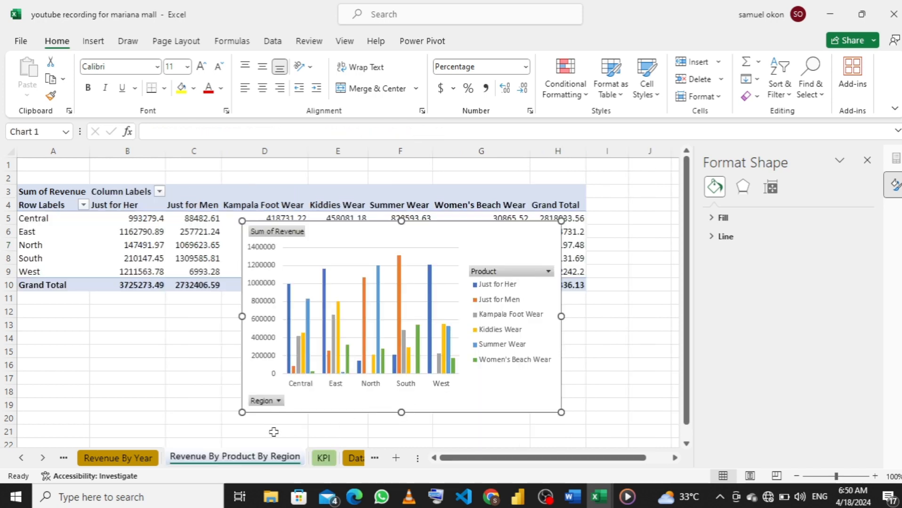
left_click(139, 458)
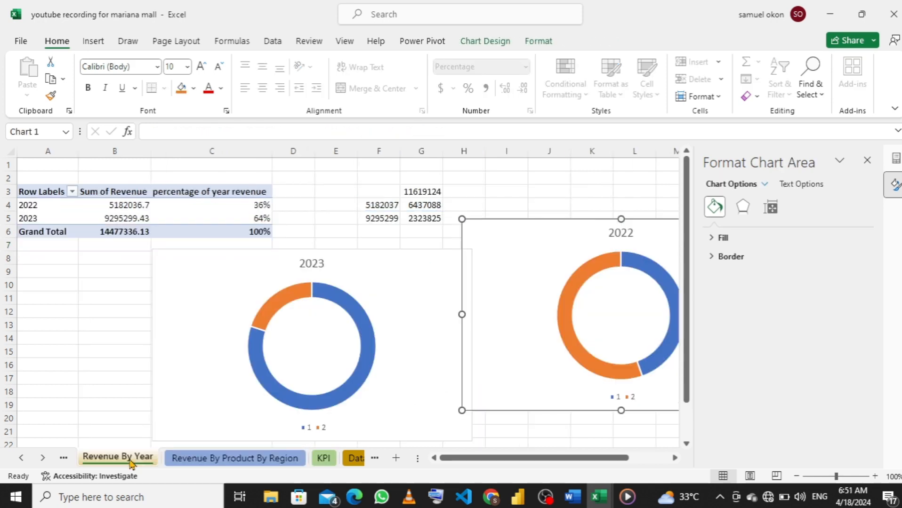
left_click(64, 458)
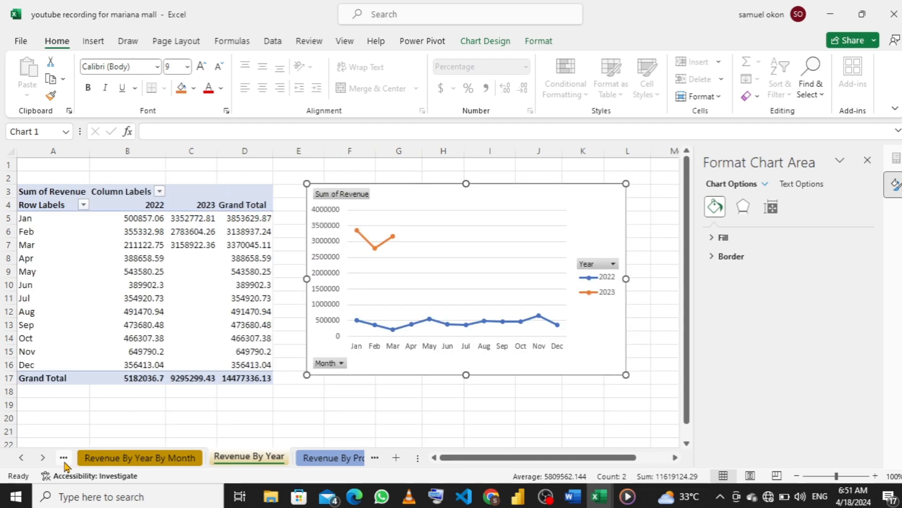
left_click(64, 458)
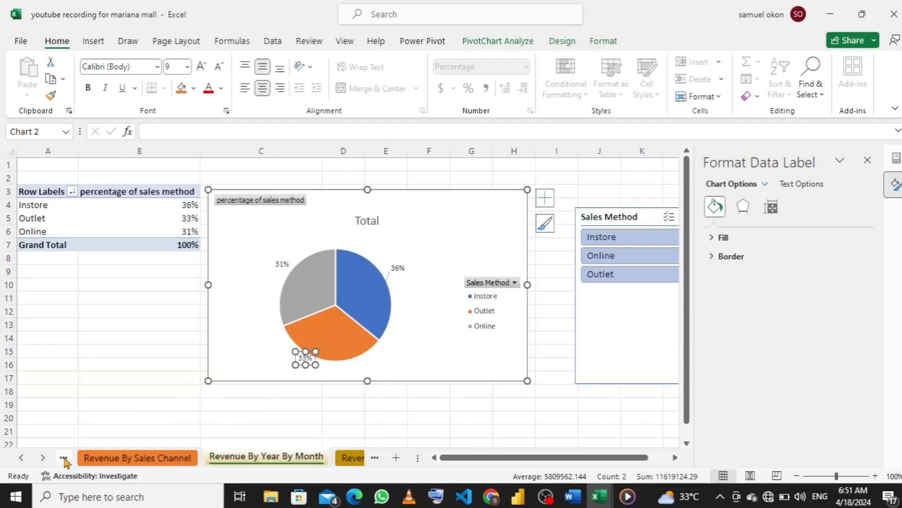
left_click(64, 458)
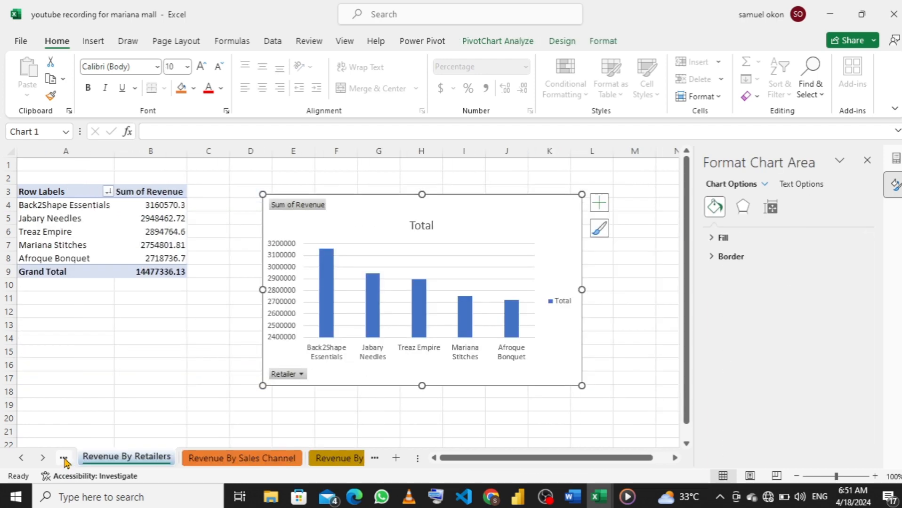
left_click(64, 458)
left_click(64, 458)
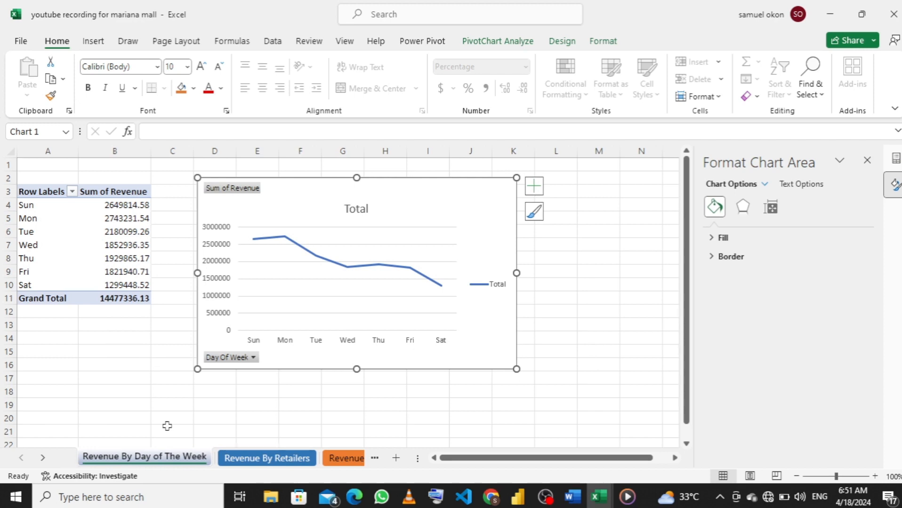
left_click(337, 458)
left_click(358, 458)
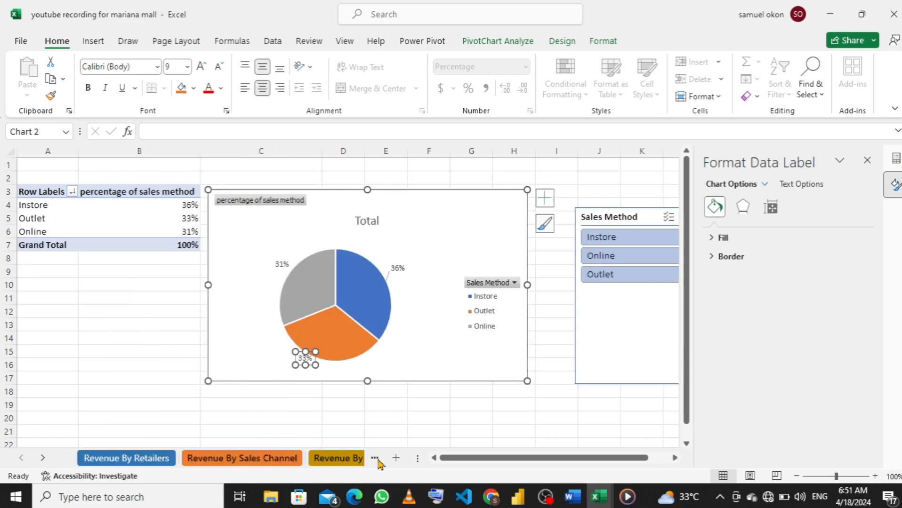
left_click(375, 459)
left_click(376, 459)
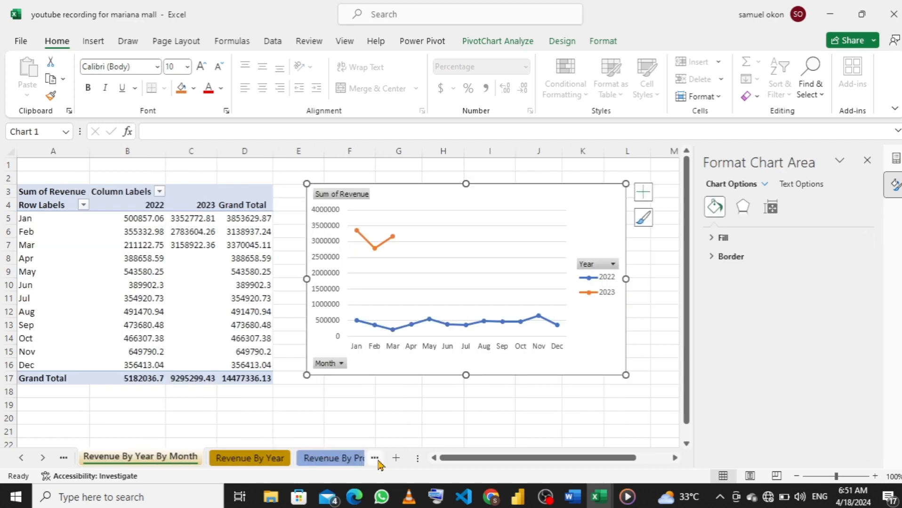
left_click(375, 459)
left_click(375, 459)
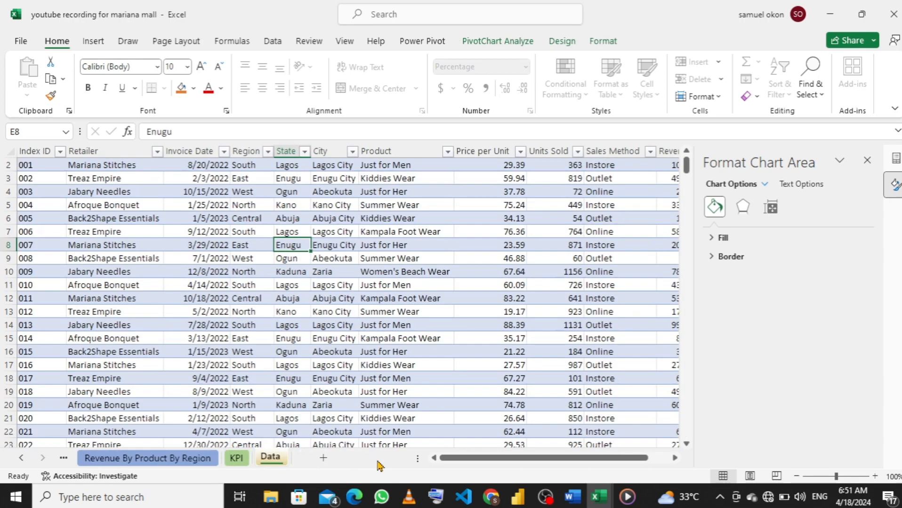
- Insert a blank worksheet directly before the KPI sheet
left_click(236, 458)
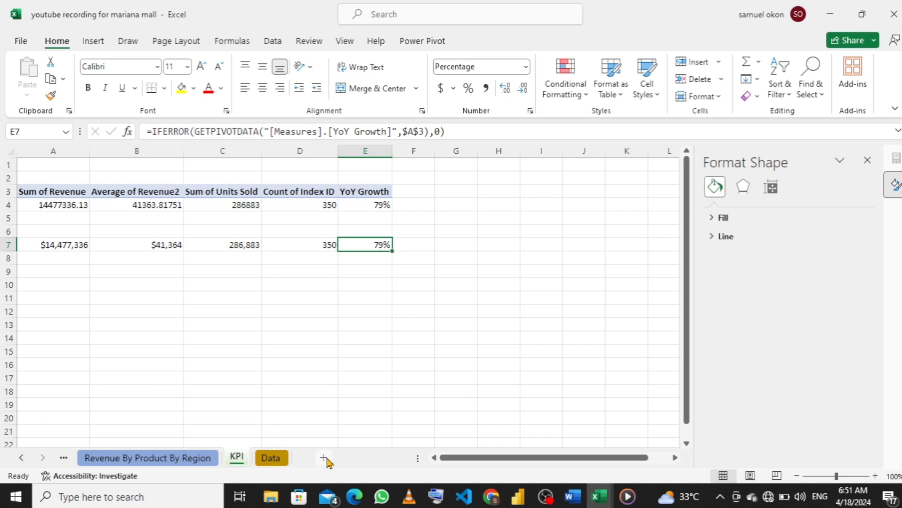
right_click(236, 459)
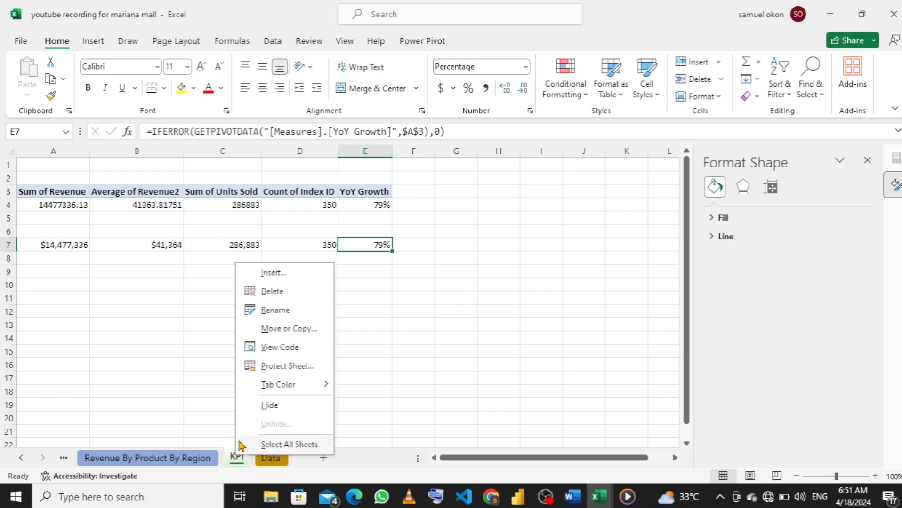
left_click(275, 275)
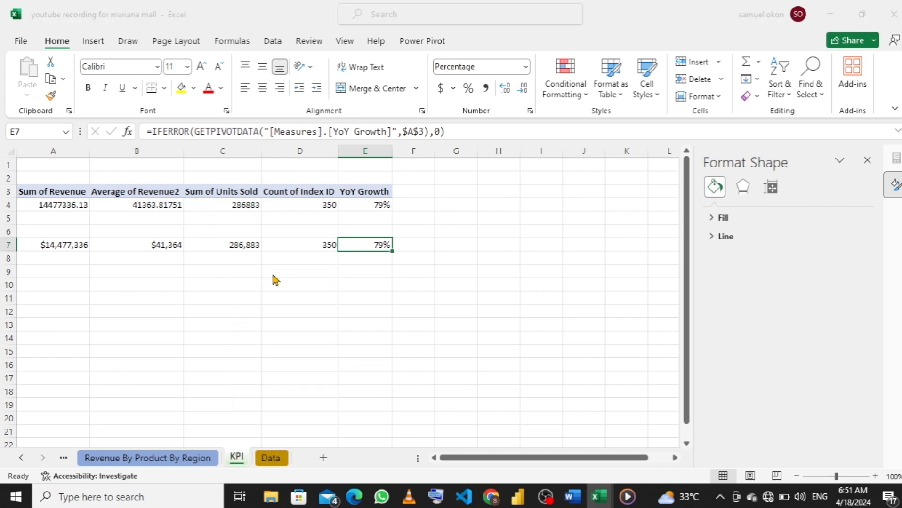
left_click(360, 377)
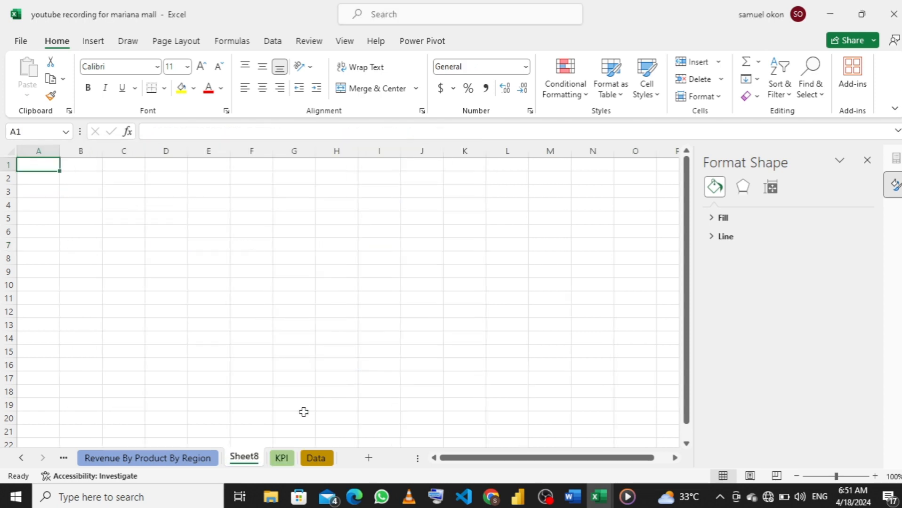
- Rename the new worksheet as Dashboard and give its tab a light blue-gray theme color
double_click(248, 457)
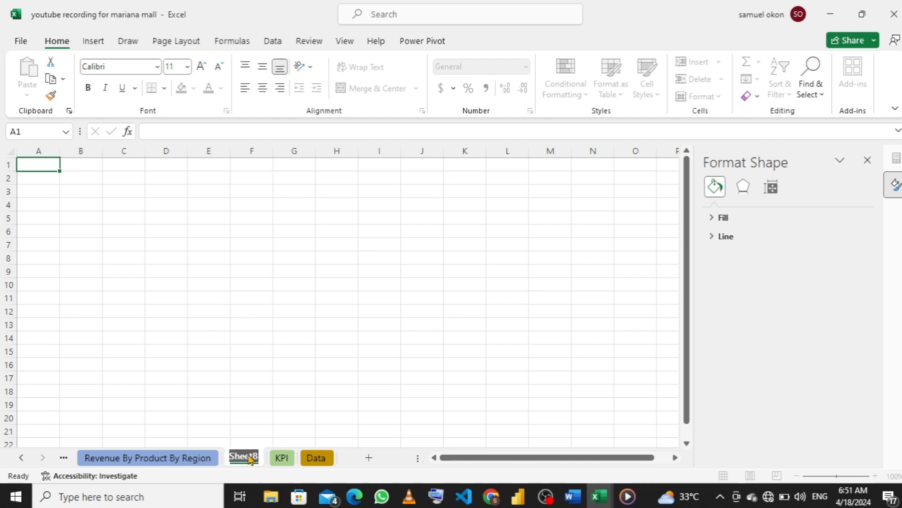
type("Das")
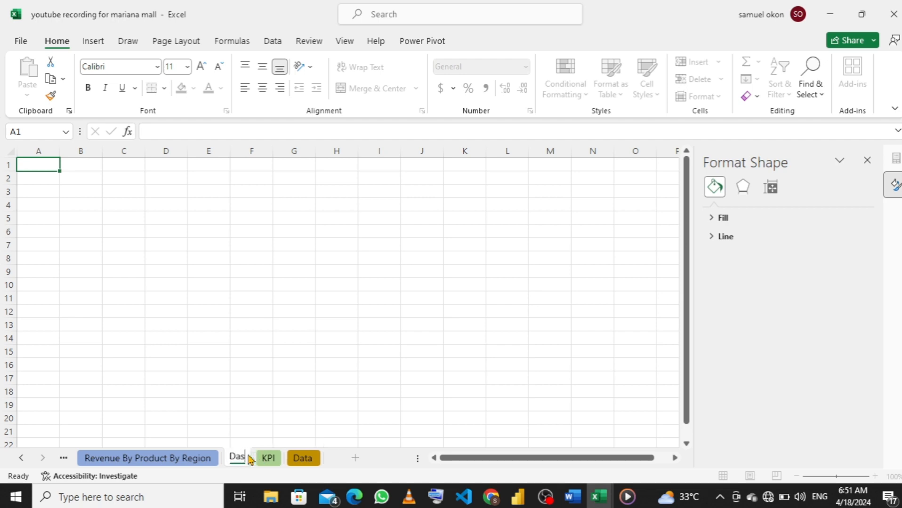
type("hboard")
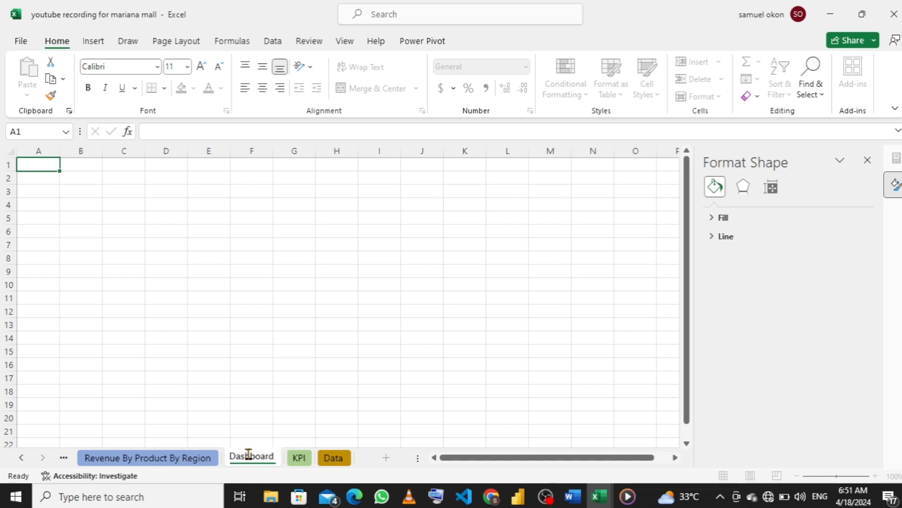
key("Return")
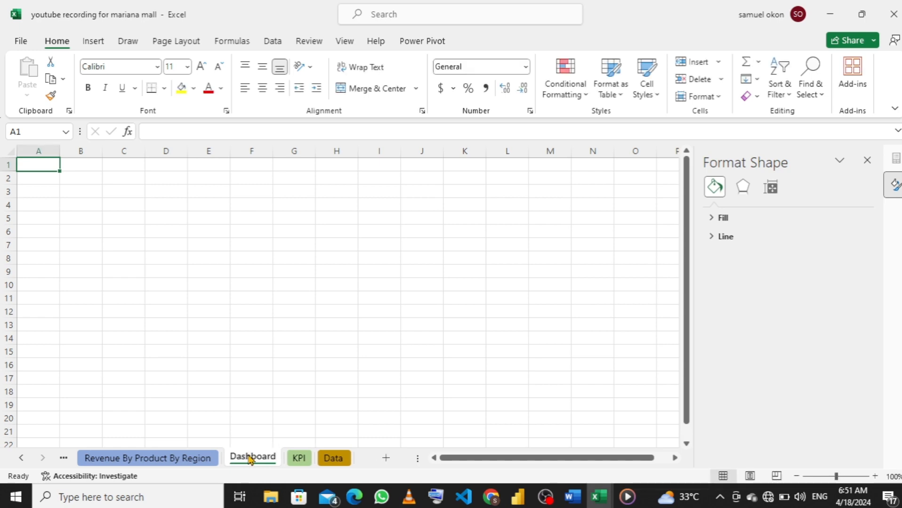
right_click(250, 459)
mouse_move(306, 384)
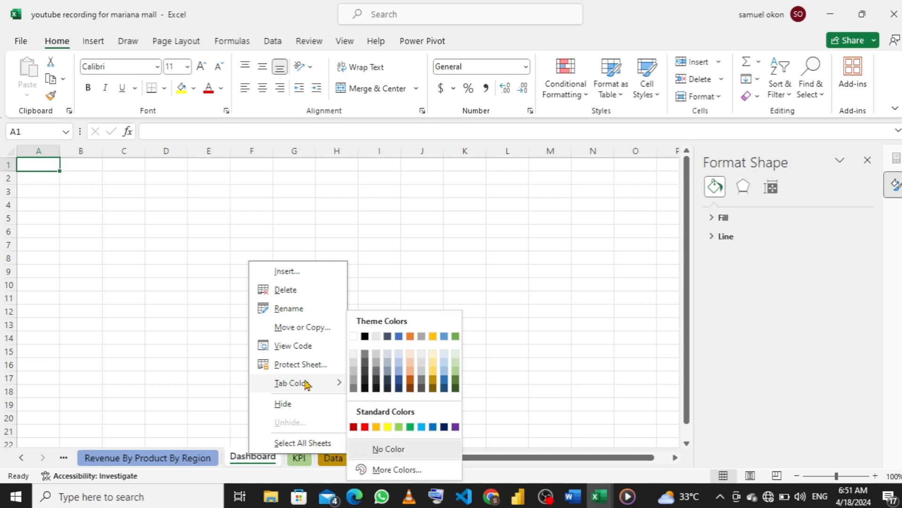
left_click(386, 368)
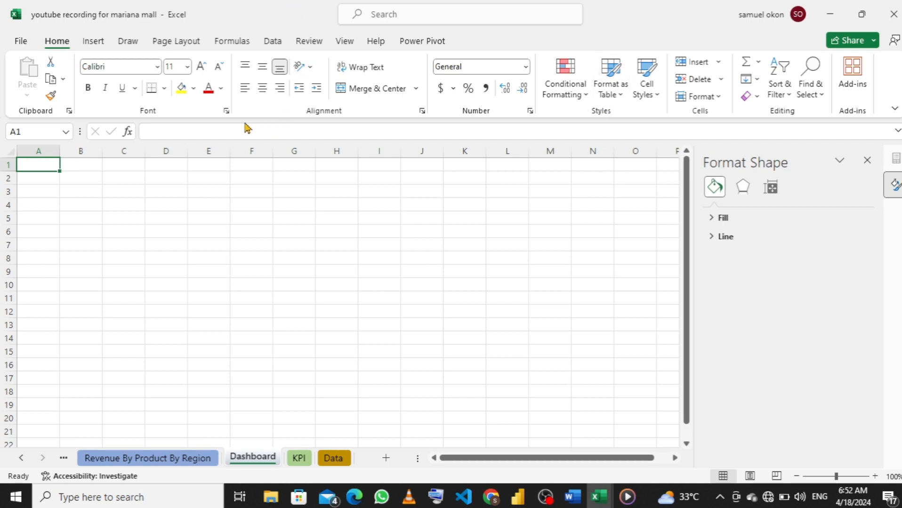
- Show the Dashboard sheet in full-screen mode with the formula bar and the Format Shape pane hidden
left_click(896, 111)
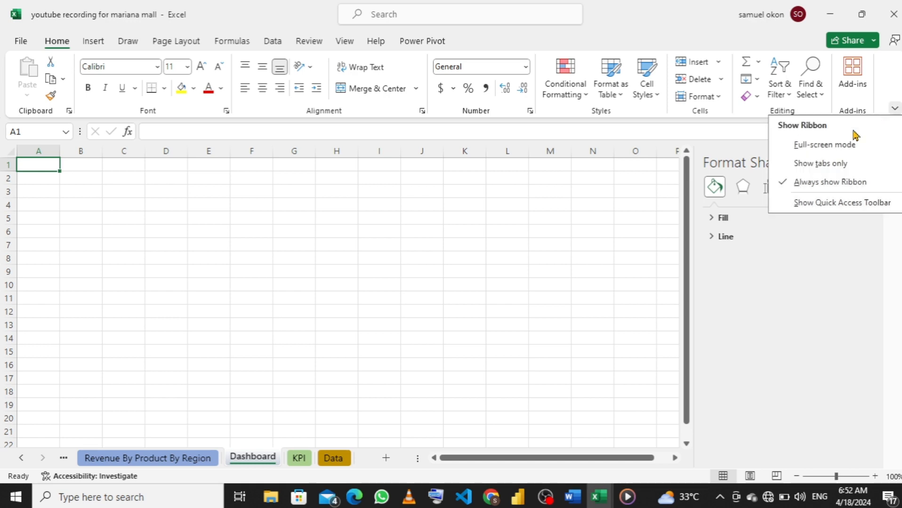
left_click(831, 145)
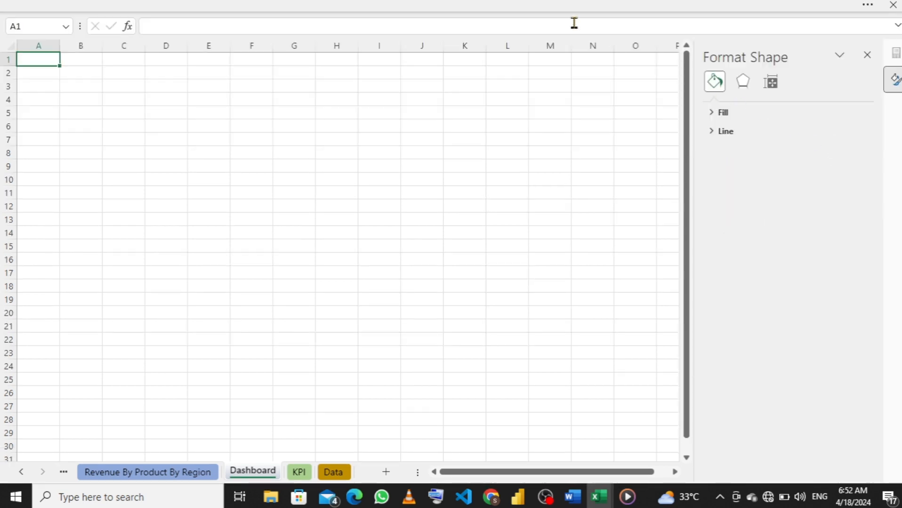
left_click(443, 4)
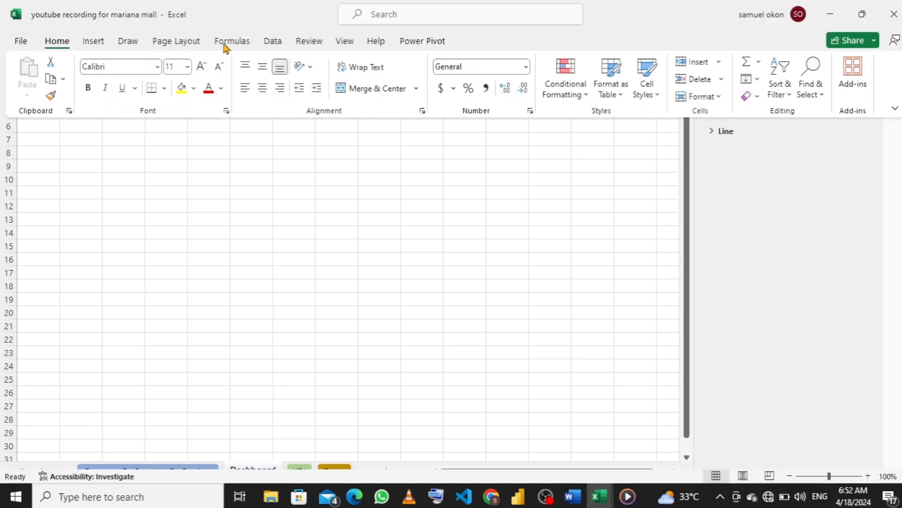
left_click(345, 43)
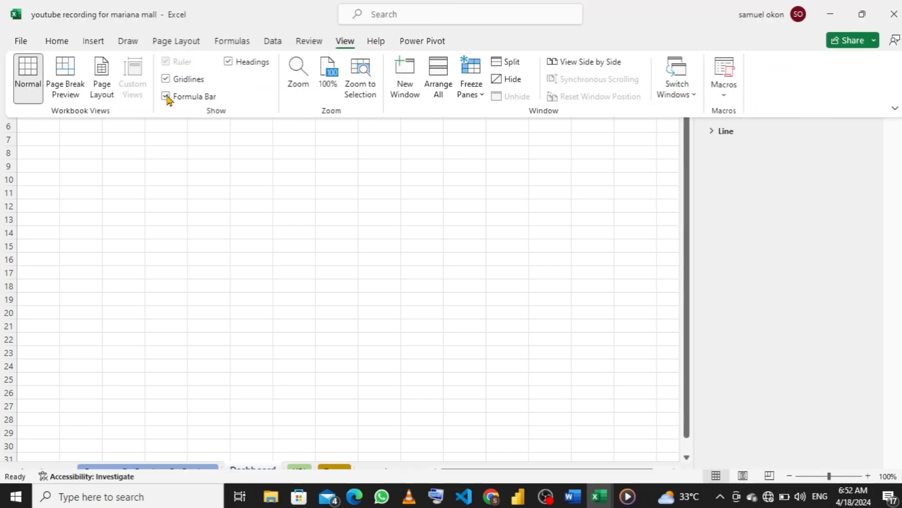
left_click(166, 97)
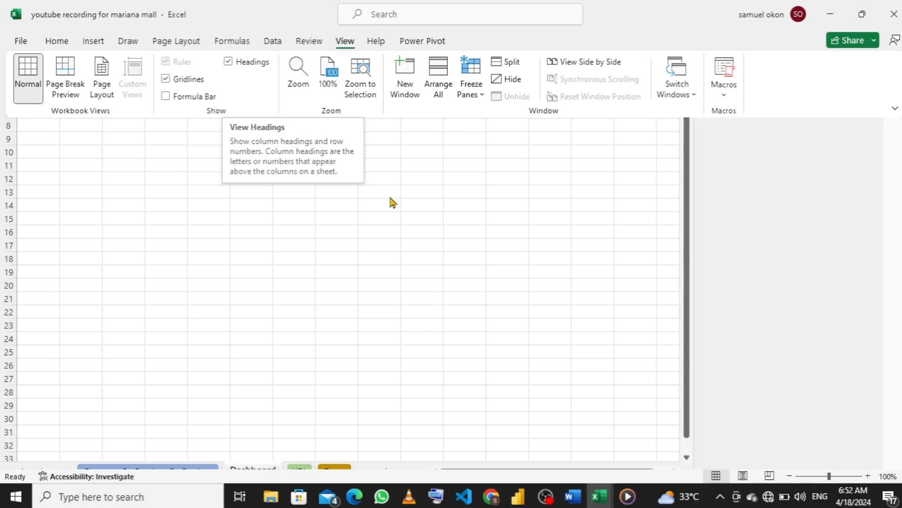
left_click(441, 220)
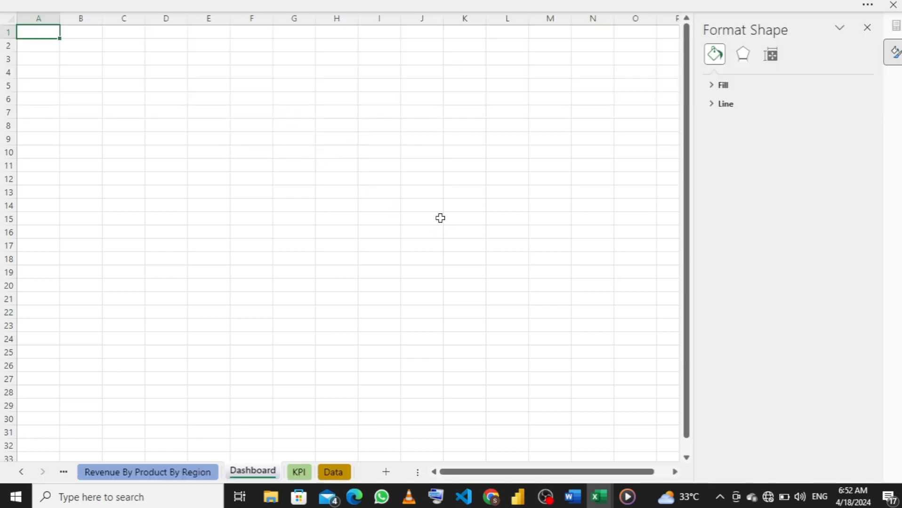
left_click(867, 27)
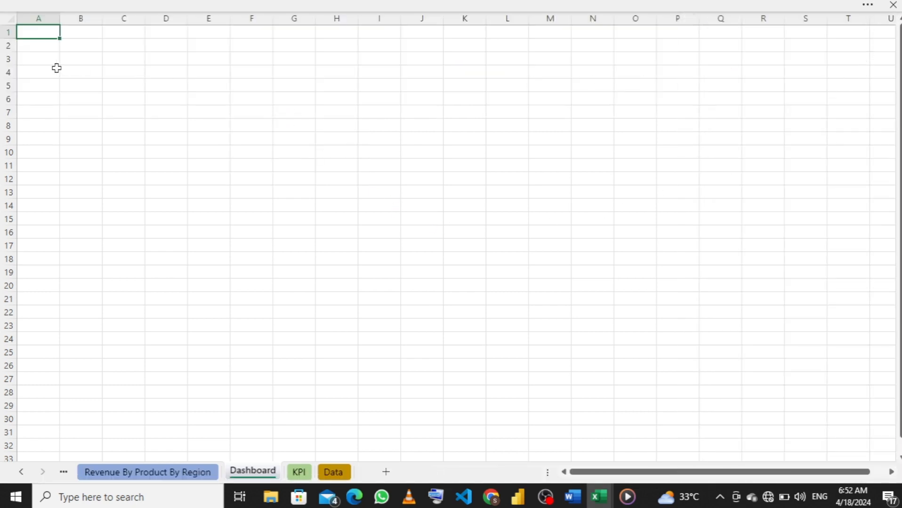
- Hide all columns of the Dashboard sheet from column V through the last column, XFD
left_click(33, 21)
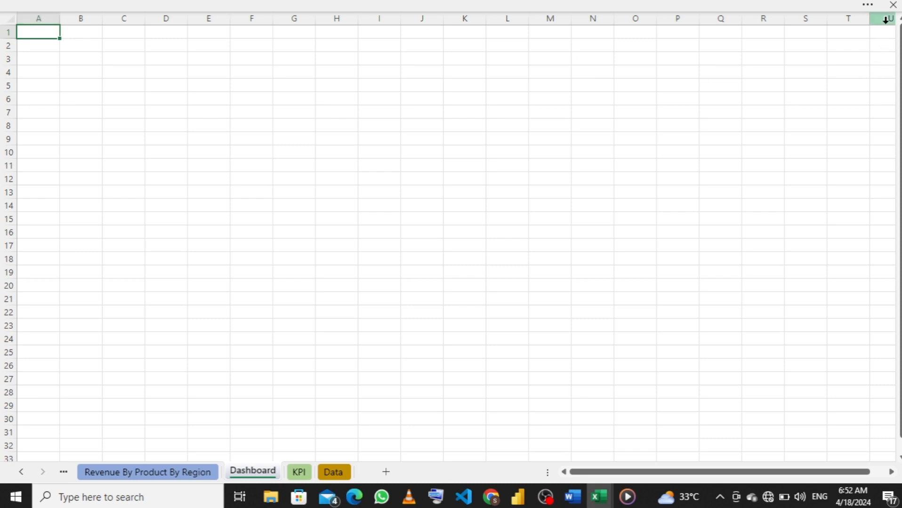
left_click(893, 472)
left_click(893, 472)
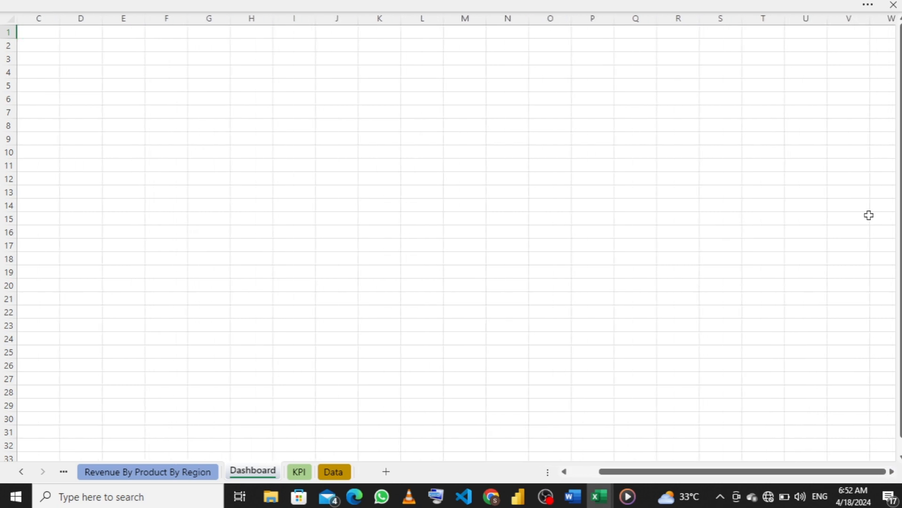
left_click(843, 16)
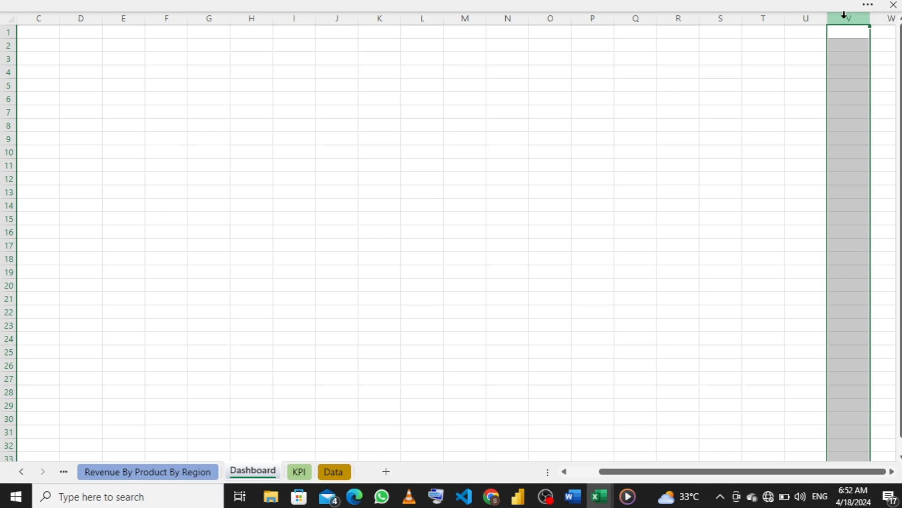
key("ctrl+shift+Right")
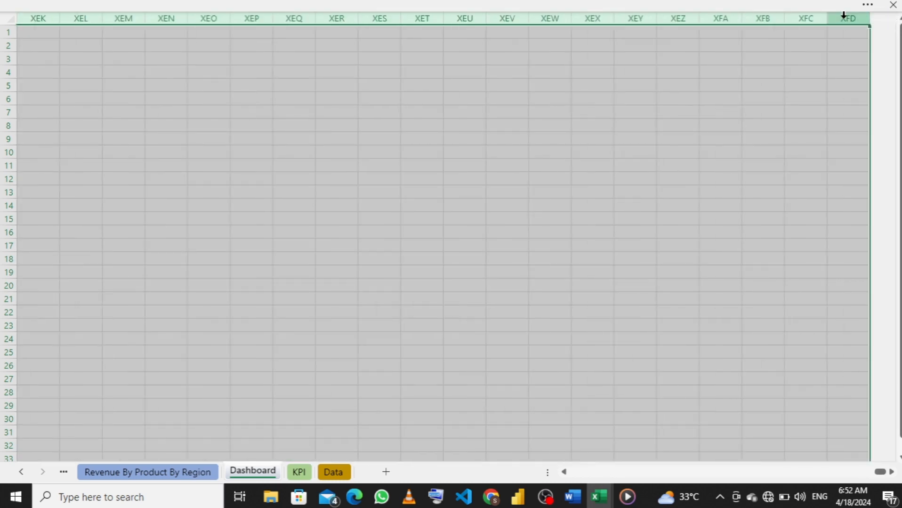
right_click(406, 212)
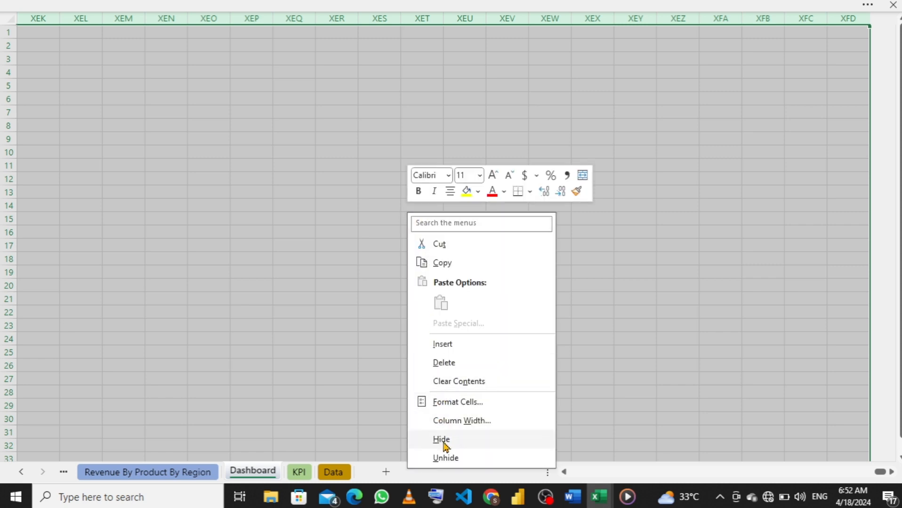
left_click(442, 439)
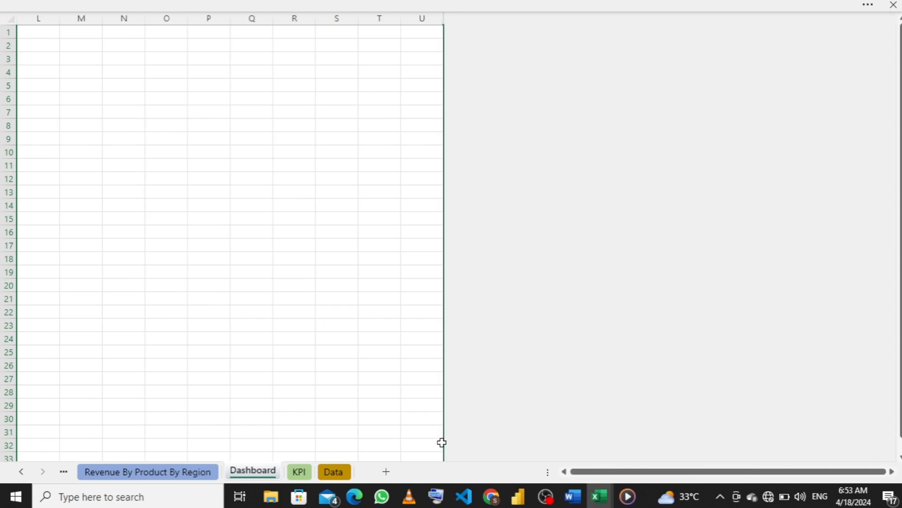
- Hide all rows of the Dashboard sheet from row 35 through the last row, 1048576
left_click(563, 472)
left_click(563, 473)
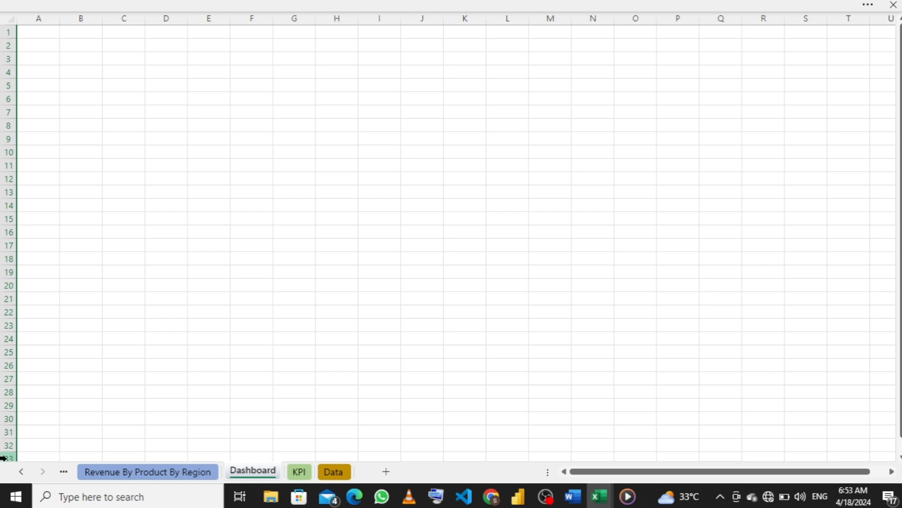
left_click(27, 17)
scroll(3, 440, "down", 1)
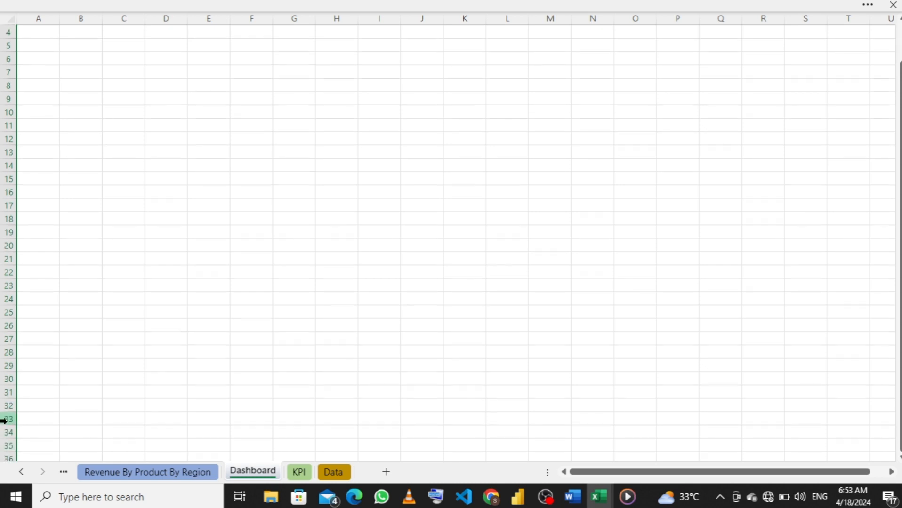
left_click(3, 445)
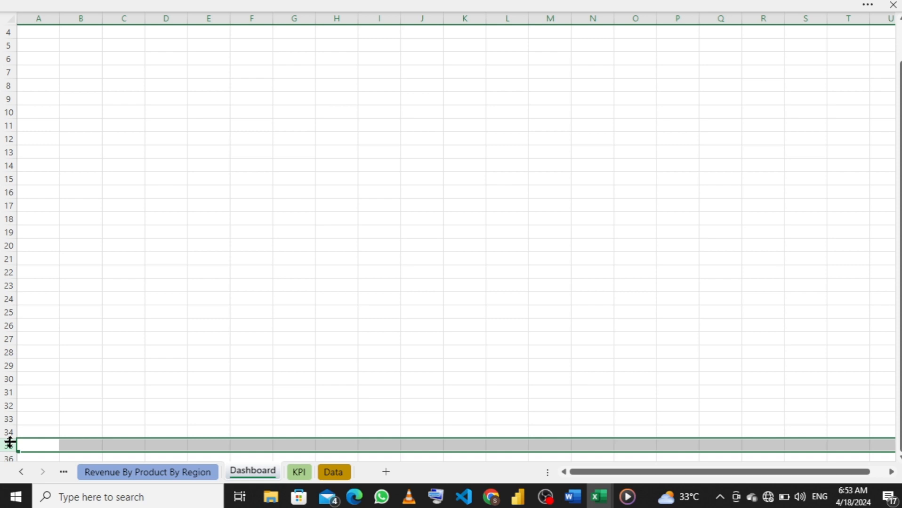
key("ctrl+shift+Down")
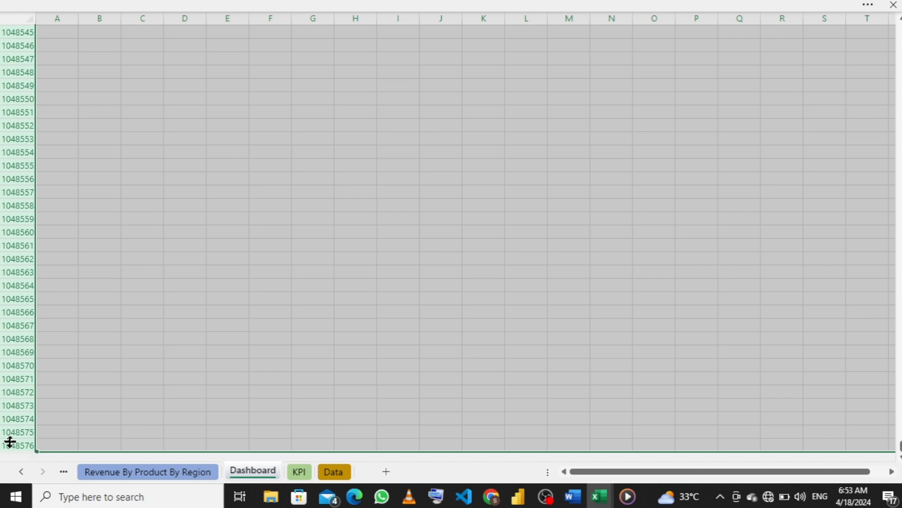
right_click(263, 249)
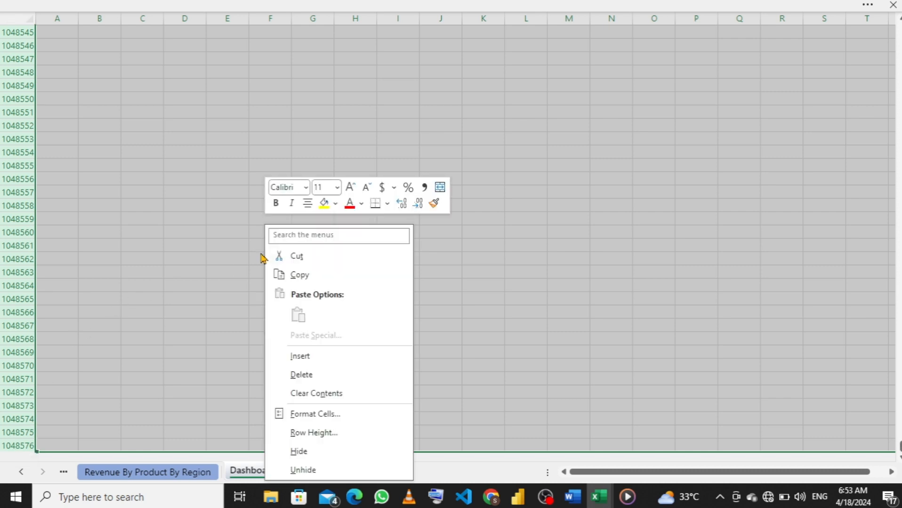
left_click(310, 453)
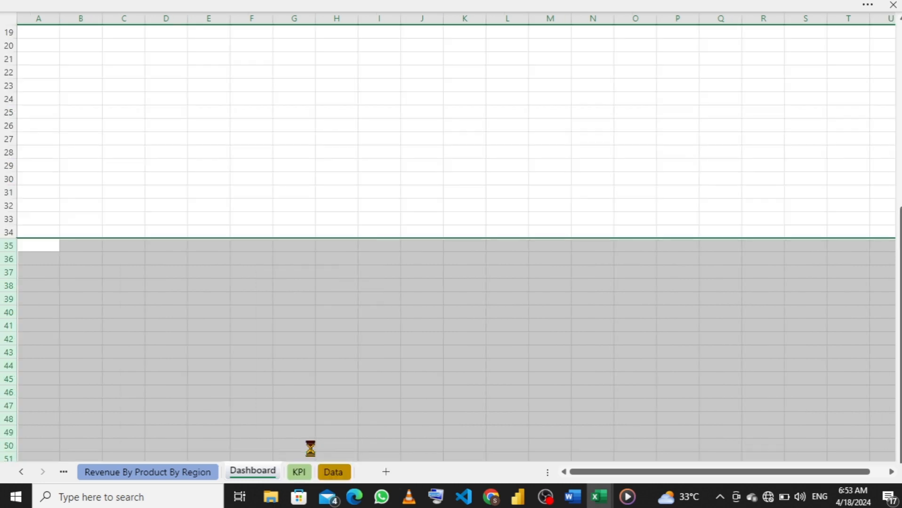
scroll(353, 168, "up", 6)
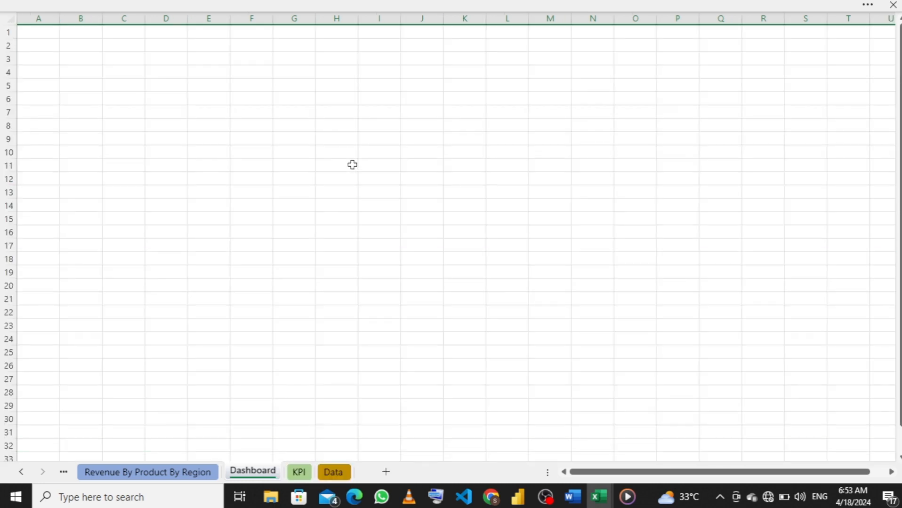
- Turn off the headings and gridlines on the Dashboard sheet and return it to the full-screen view
left_click(231, 4)
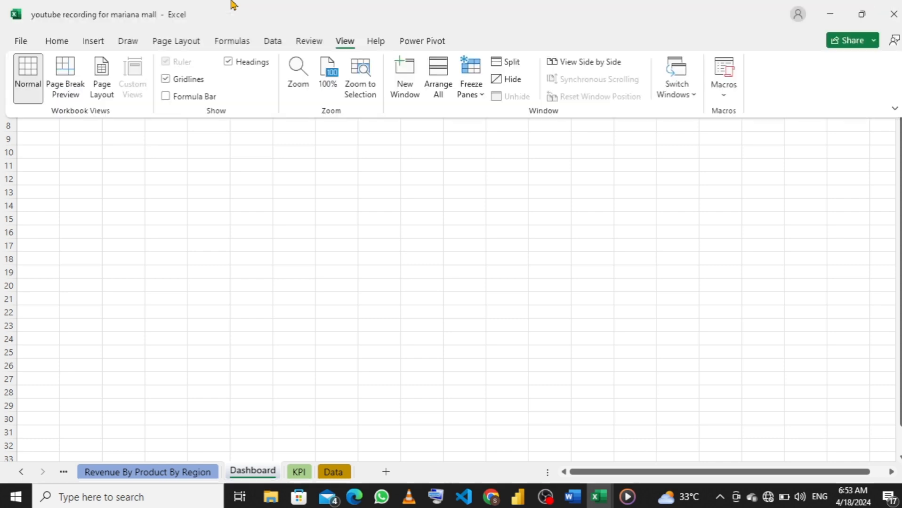
left_click(228, 62)
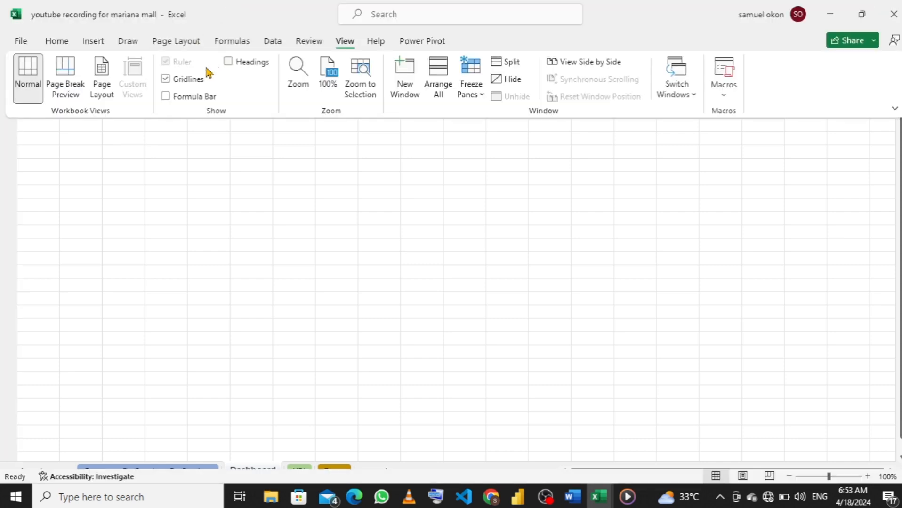
left_click(166, 80)
key("ctrl+shift+F1")
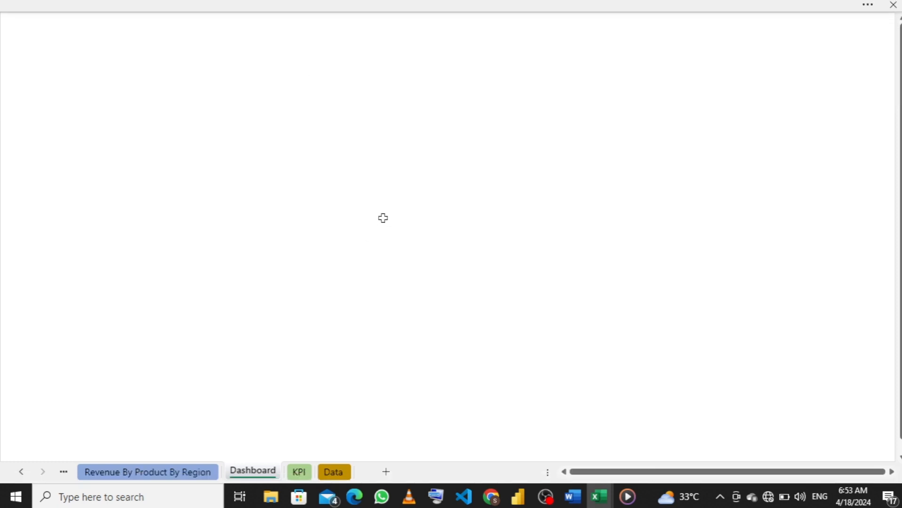
left_click(411, 210)
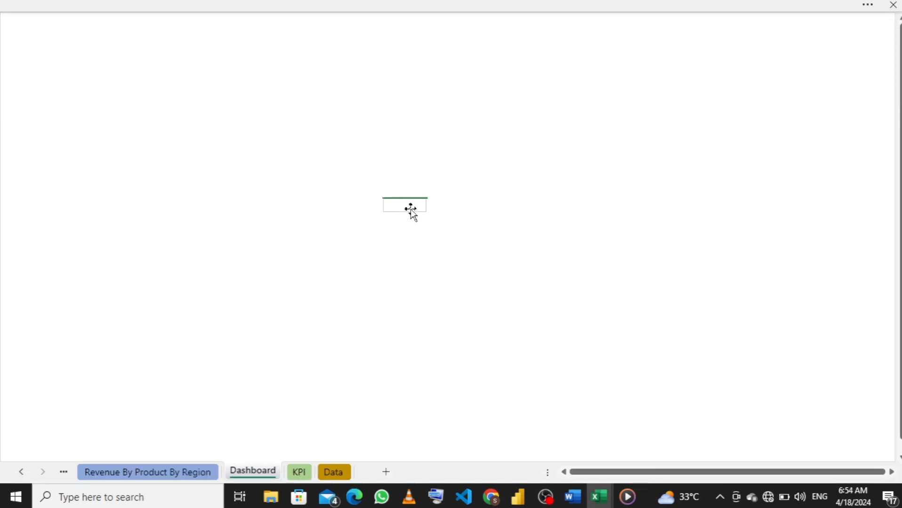
left_click(478, 188)
right_click(478, 188)
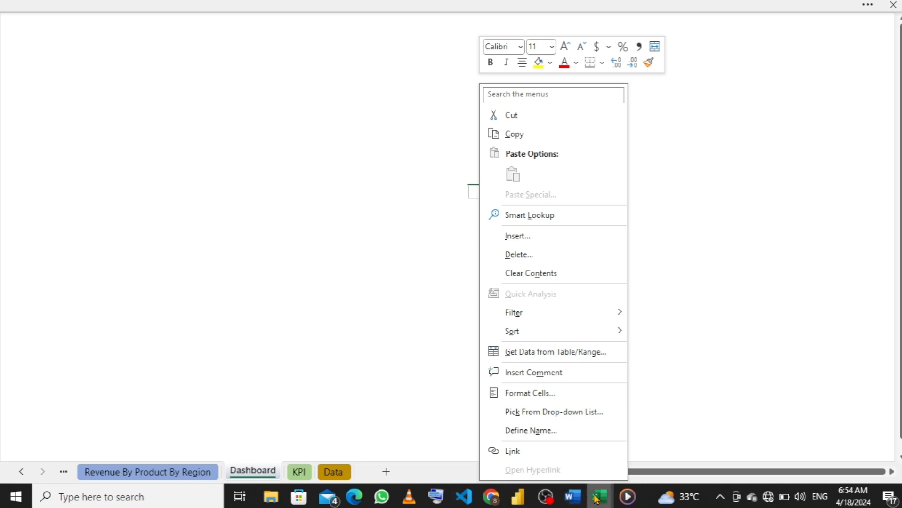
mouse_move(595, 497)
left_click(539, 395)
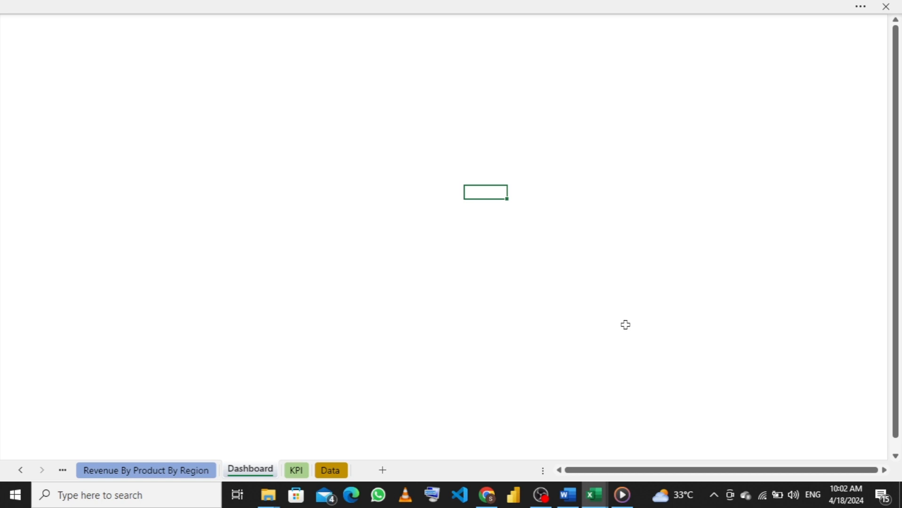
- Switch to Chrome, examine the Fresh & Energetic and Surf & Turf palettes on Canva's color combinations page, and return to the Mariana mall workbook in Excel
left_click(487, 495)
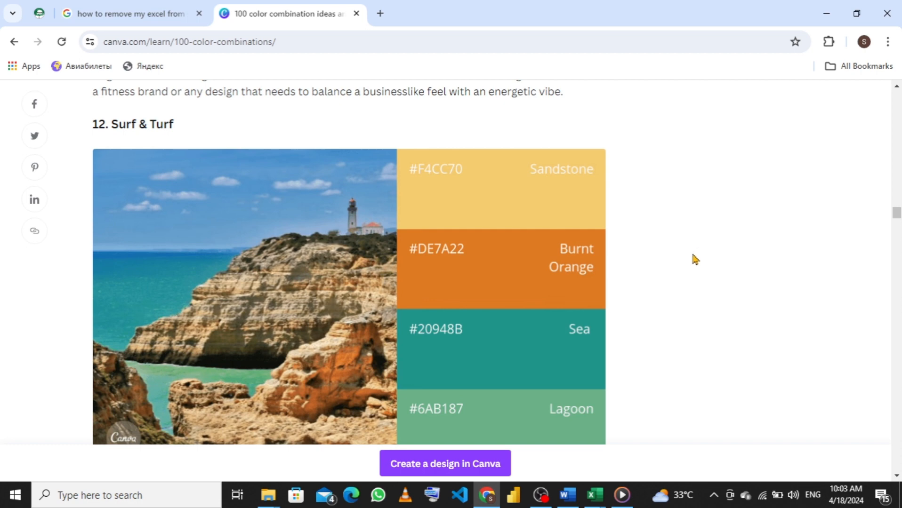
scroll(696, 252, "up", 3)
scroll(695, 249, "up", 4)
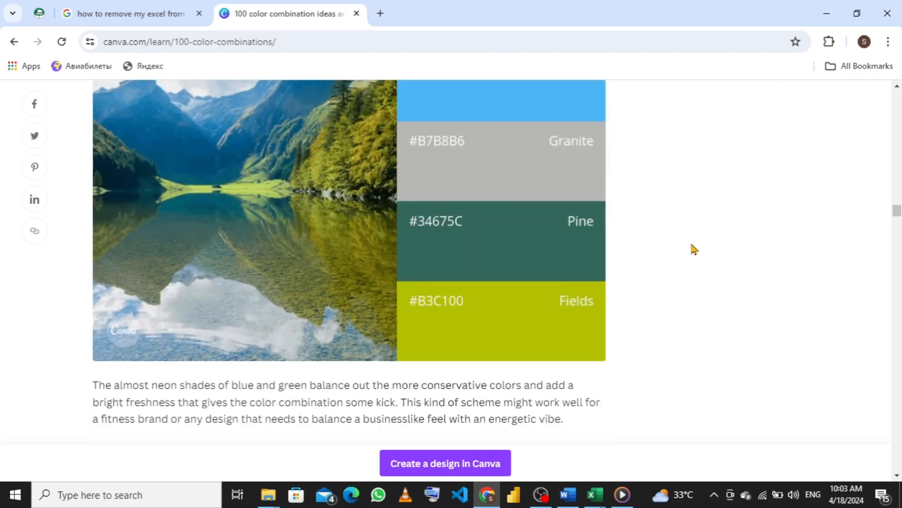
scroll(694, 252, "up", 1)
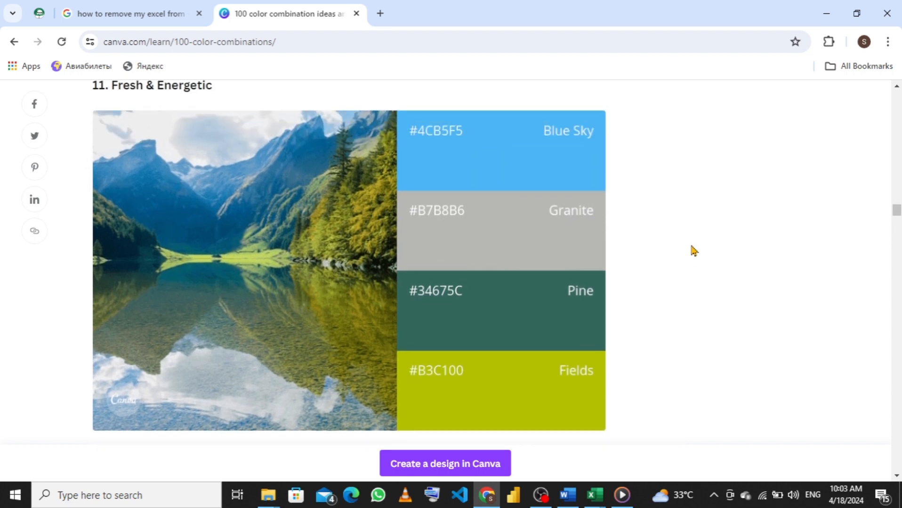
scroll(694, 251, "up", 1)
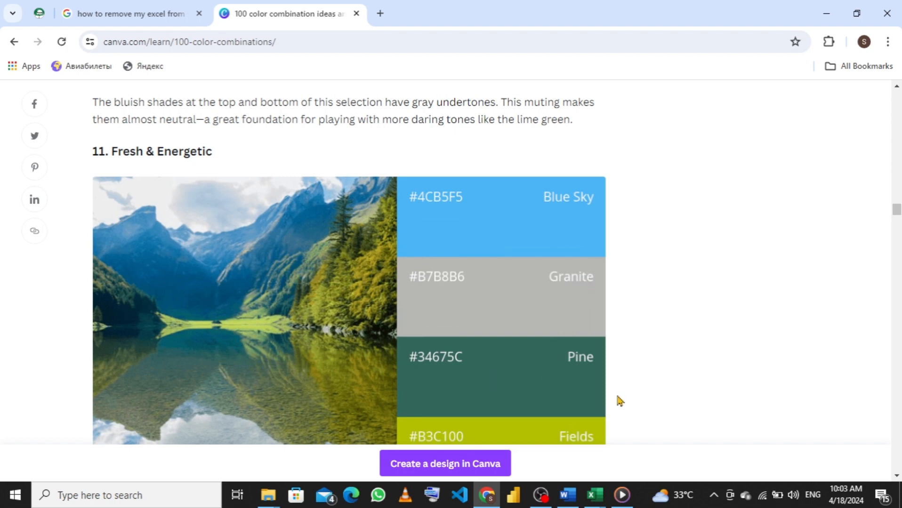
scroll(612, 394, "down", 1)
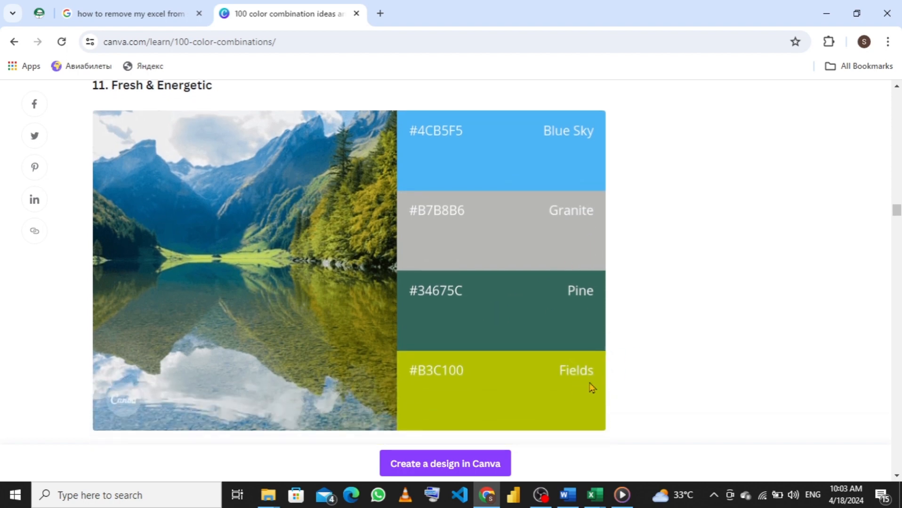
scroll(588, 389, "down", 3)
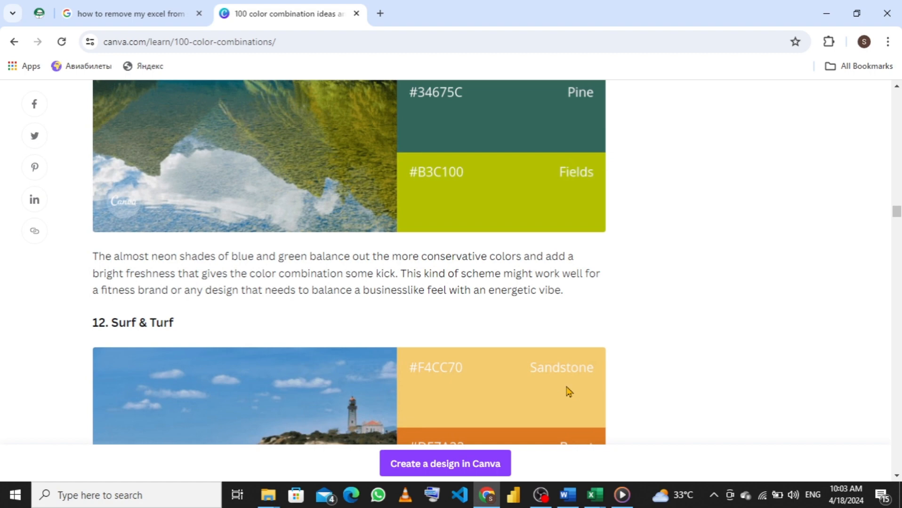
scroll(568, 391, "down", 1)
scroll(552, 394, "down", 1)
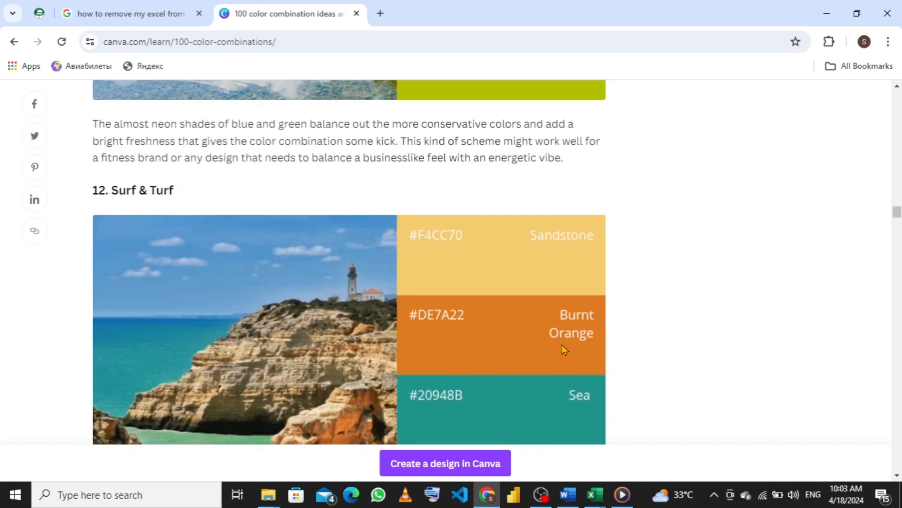
scroll(563, 348, "down", 2)
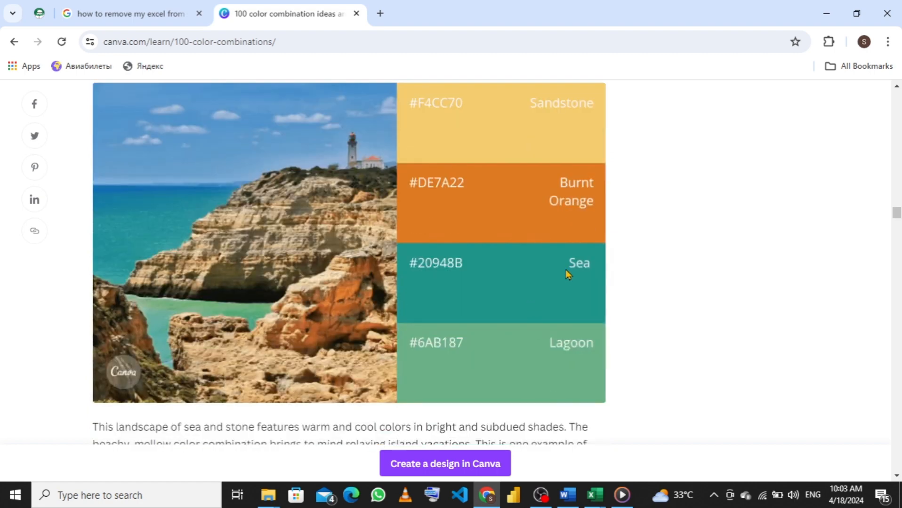
scroll(566, 273, "up", 6)
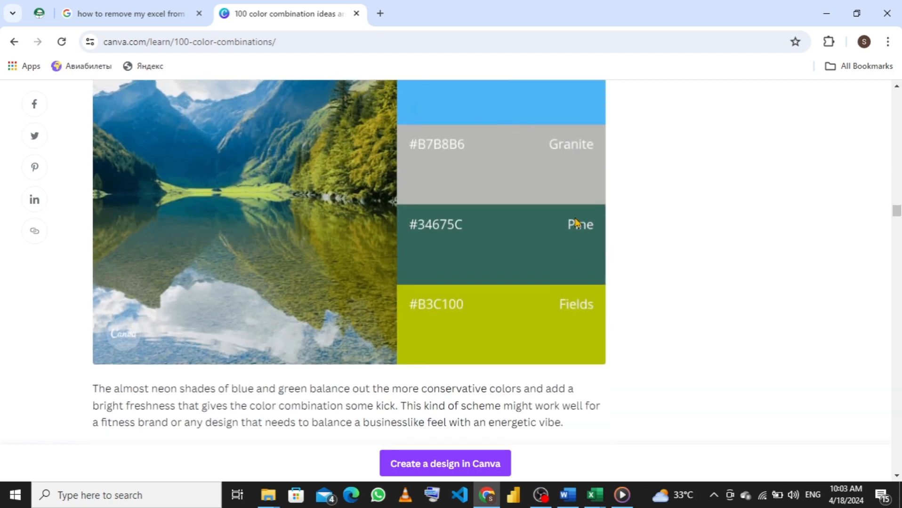
scroll(541, 240, "down", 1)
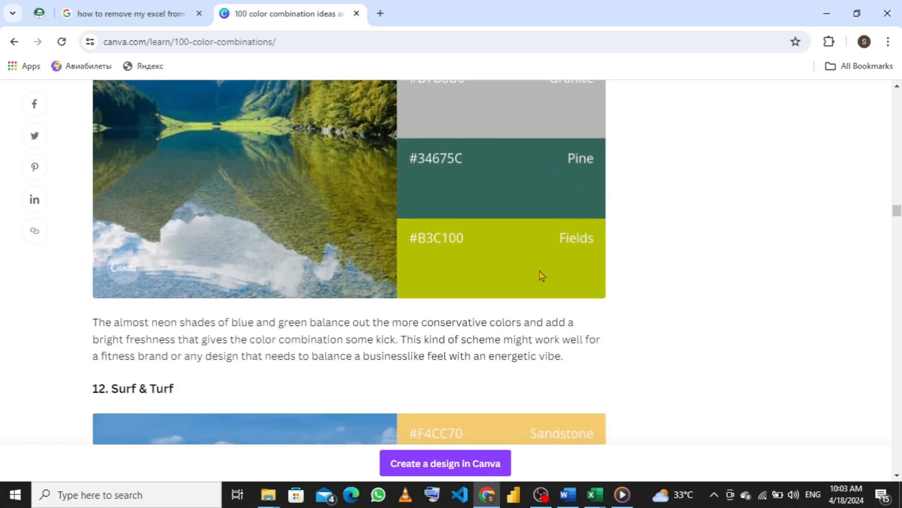
scroll(541, 277, "down", 3)
scroll(497, 329, "down", 2)
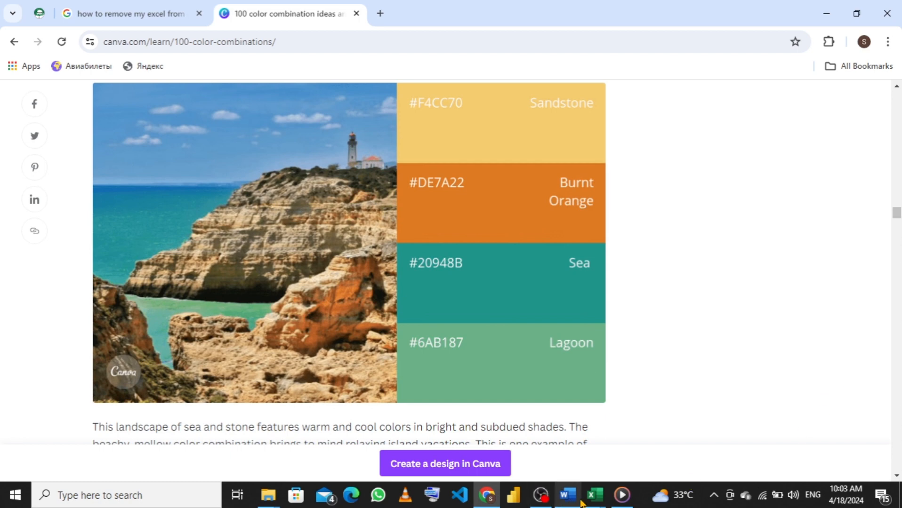
mouse_move(596, 496)
left_click(643, 434)
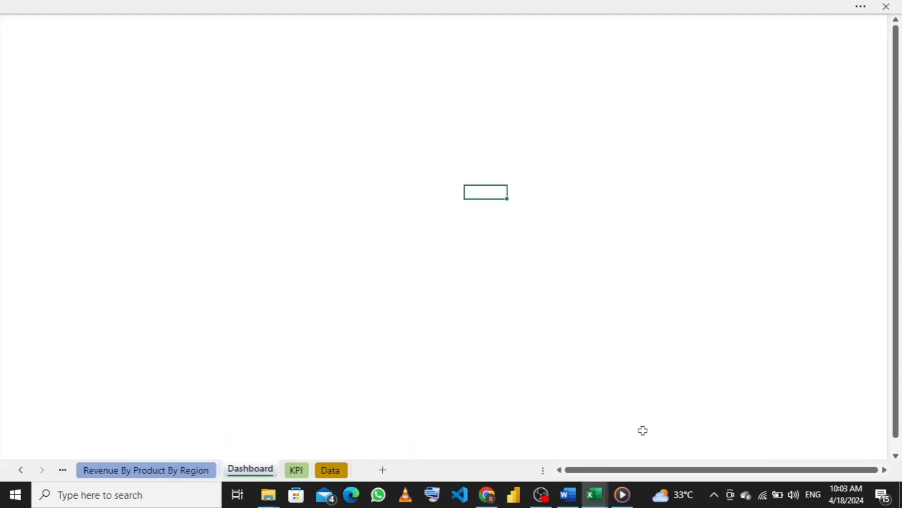
left_click(270, 6)
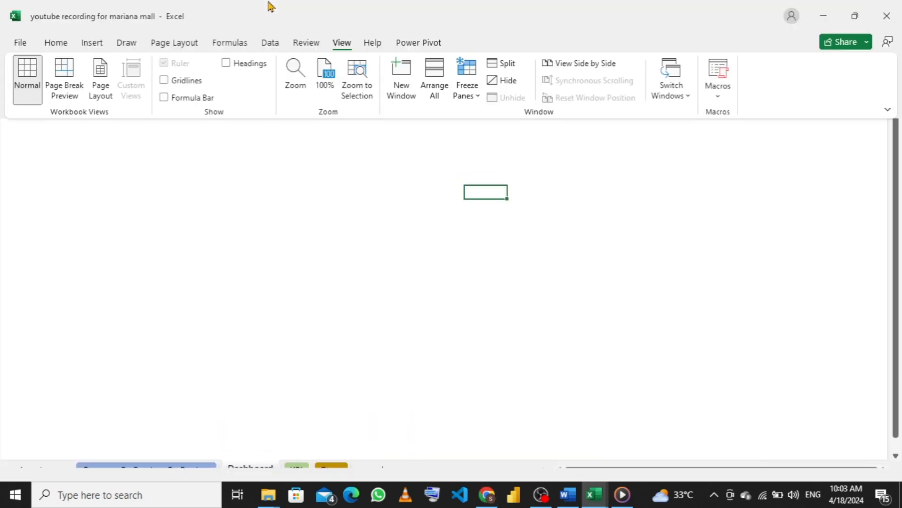
left_click(170, 45)
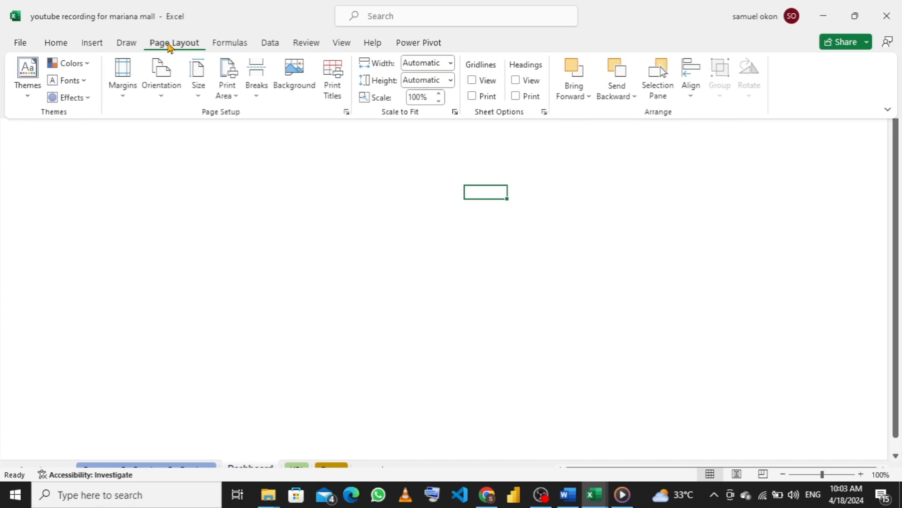
left_click(88, 66)
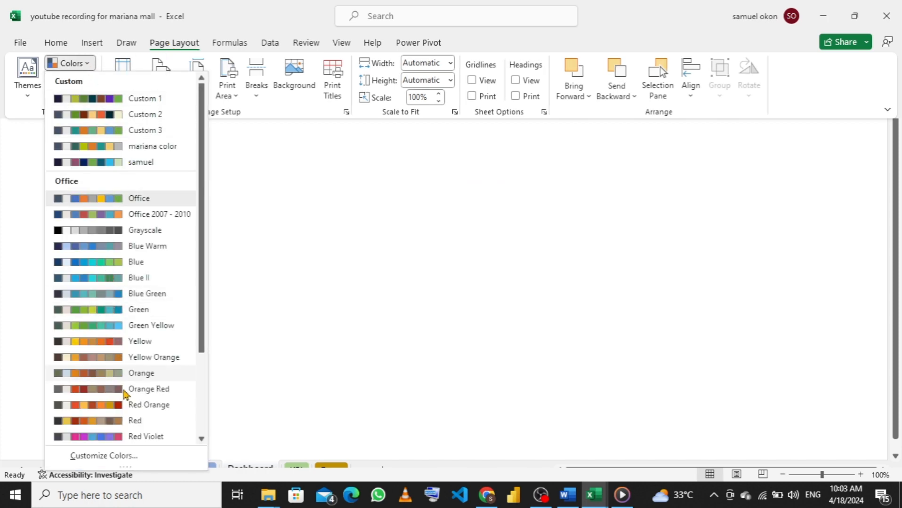
left_click(113, 455)
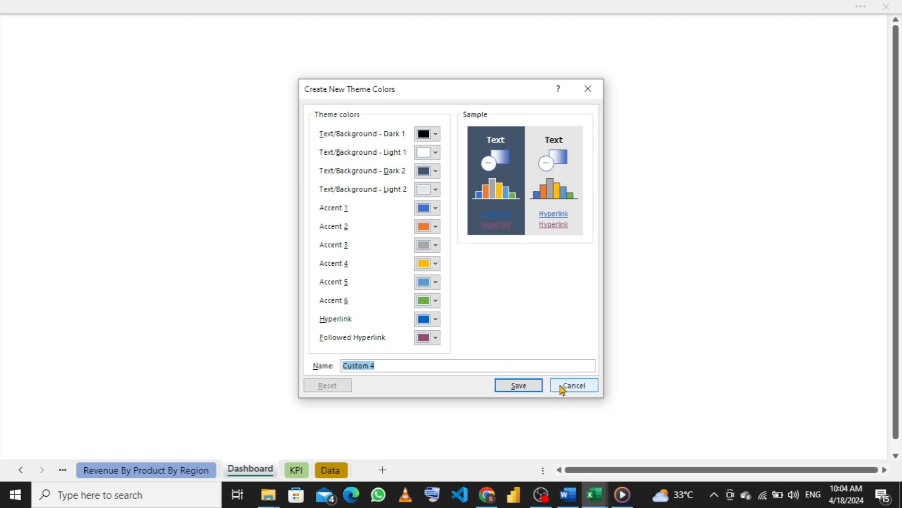
left_click(562, 387)
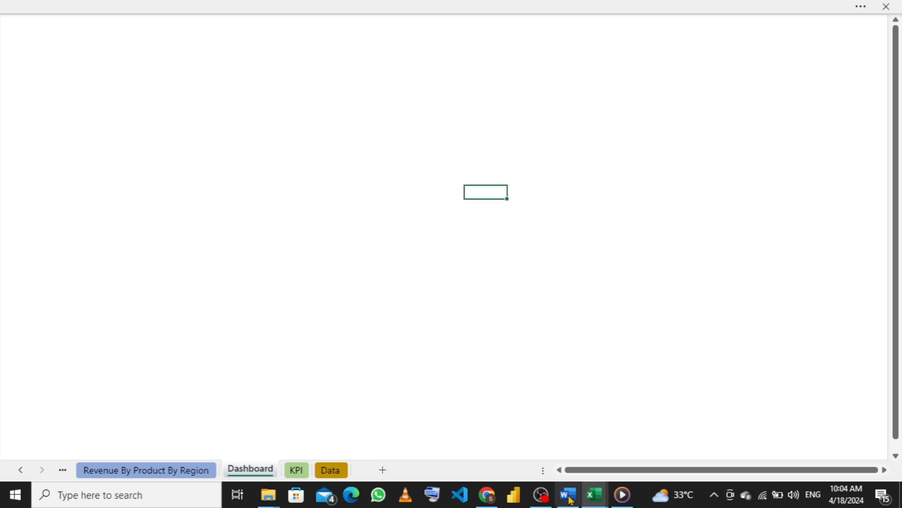
- Examine the color scheme of the finished dashboard in the april 15 class workbook, and return to the blank Dashboard sheet
mouse_move(592, 497)
left_click(560, 447)
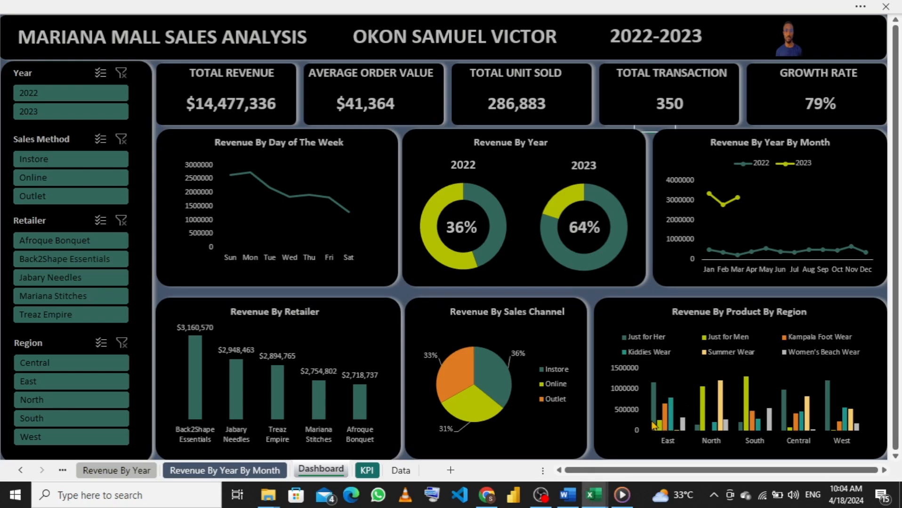
mouse_move(661, 429)
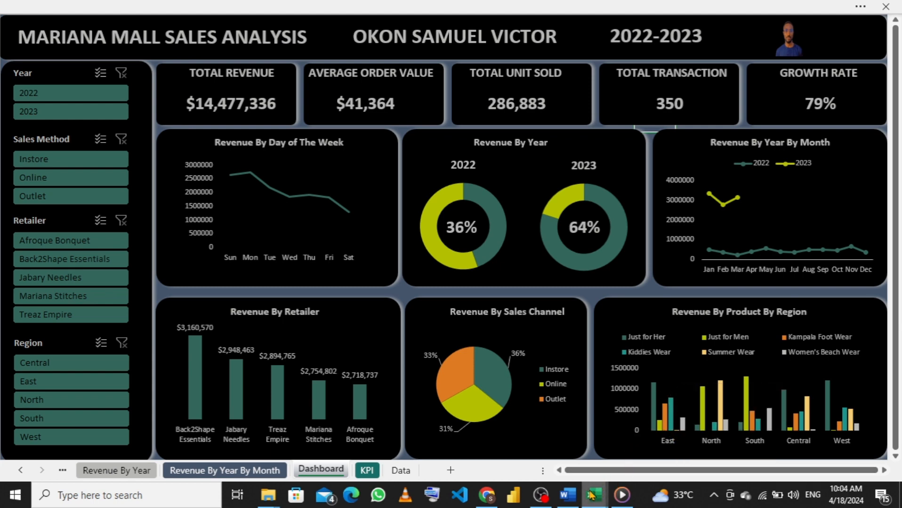
mouse_move(592, 494)
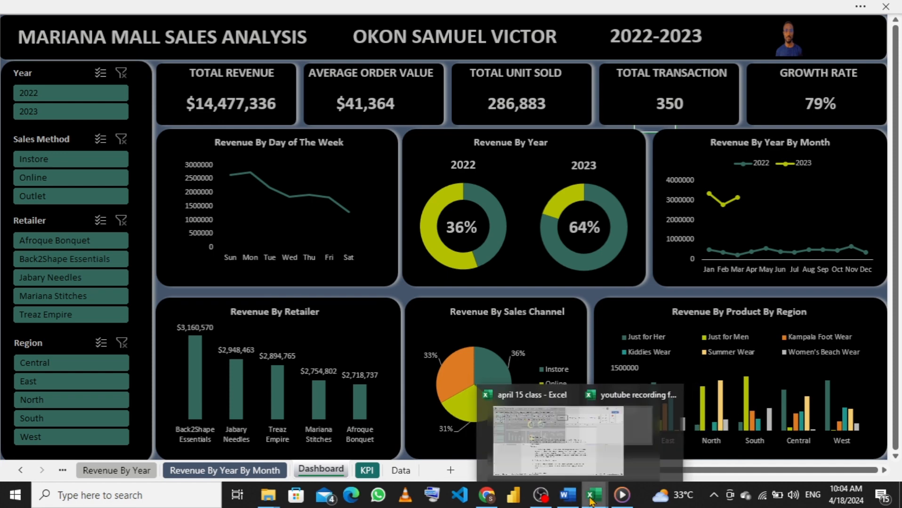
left_click(620, 430)
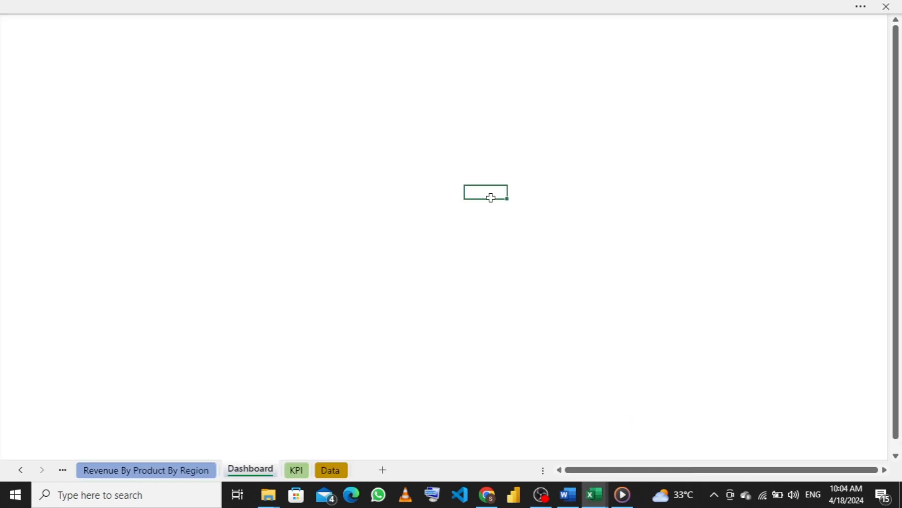
- Start a new custom theme color set for the workbook and open the Accent 1 color choices
left_click(195, 6)
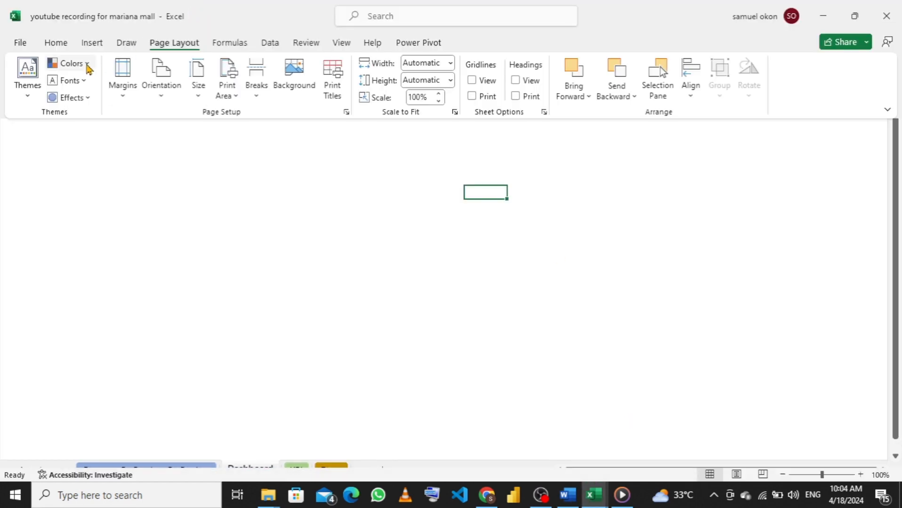
left_click(87, 65)
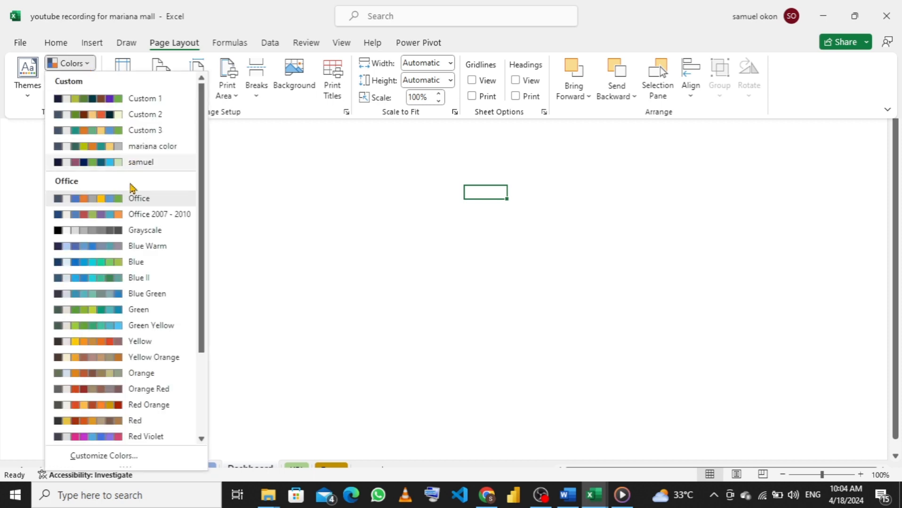
left_click(107, 454)
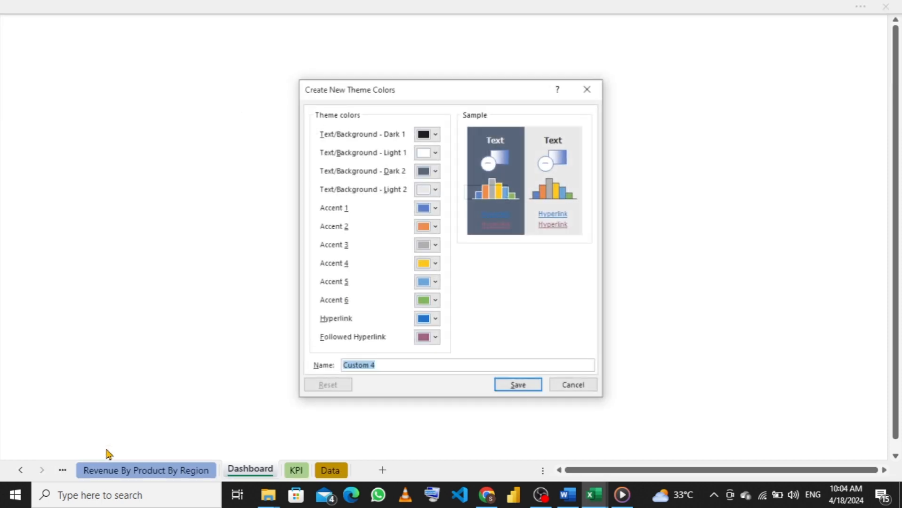
left_click(436, 208)
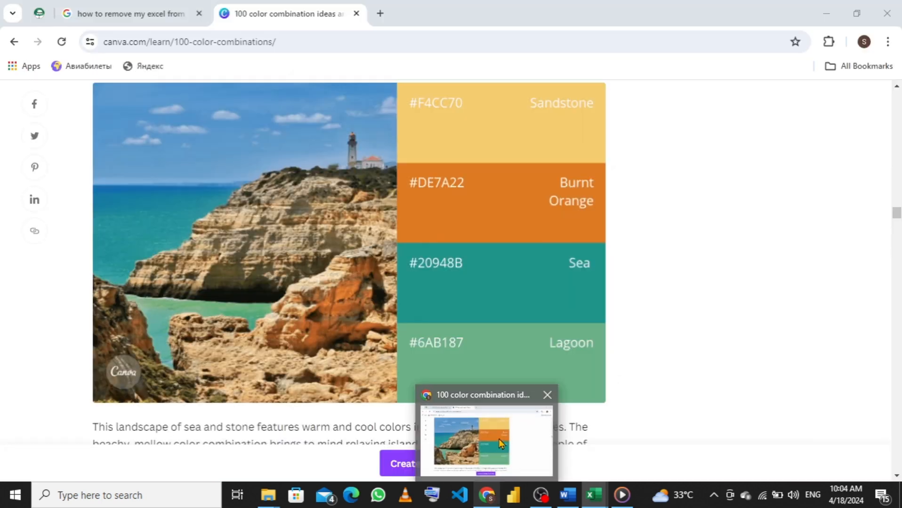
- Switch to Chrome, look up the Pine color code in Canva's Fresh & Energetic palette, and return to the Mariana mall workbook in Excel
left_click(498, 439)
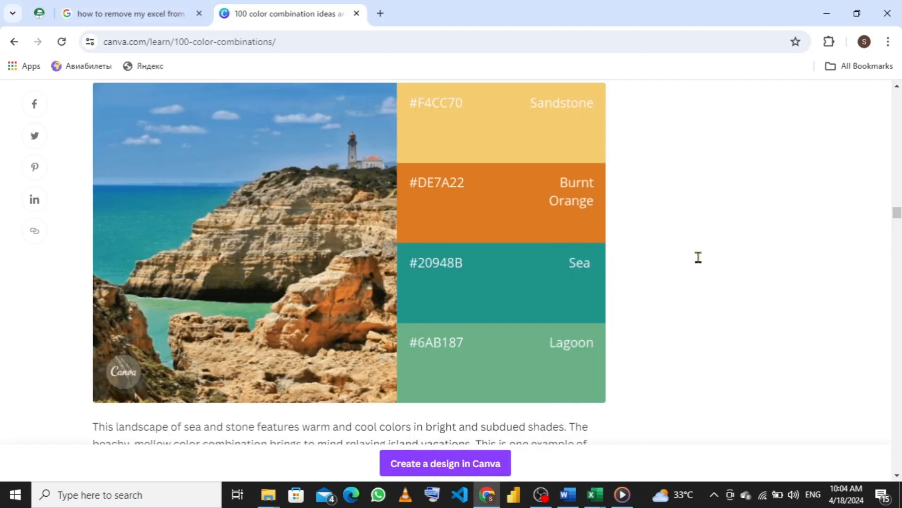
scroll(698, 257, "up", 5)
scroll(709, 272, "up", 1)
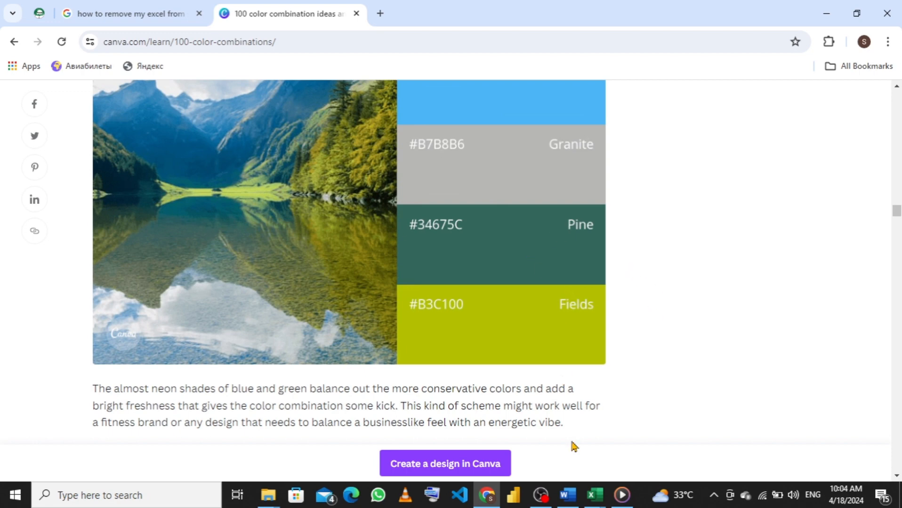
mouse_move(594, 494)
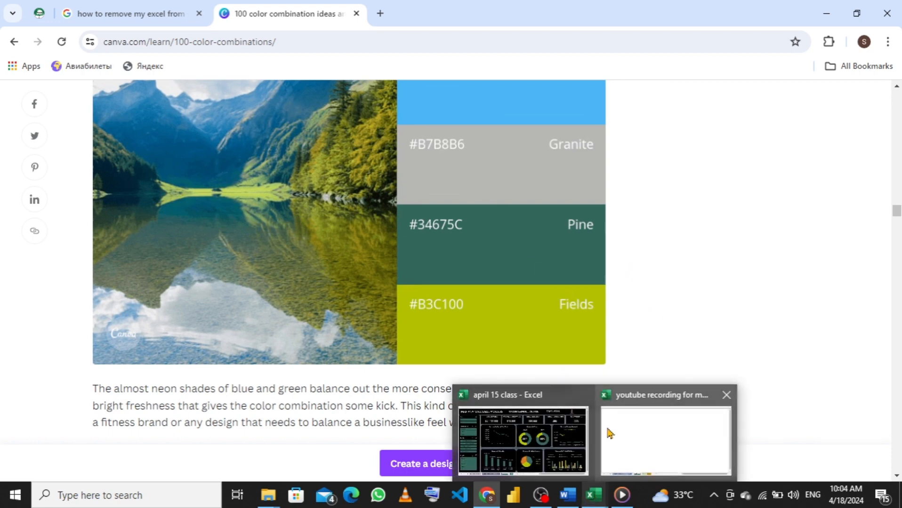
mouse_move(555, 441)
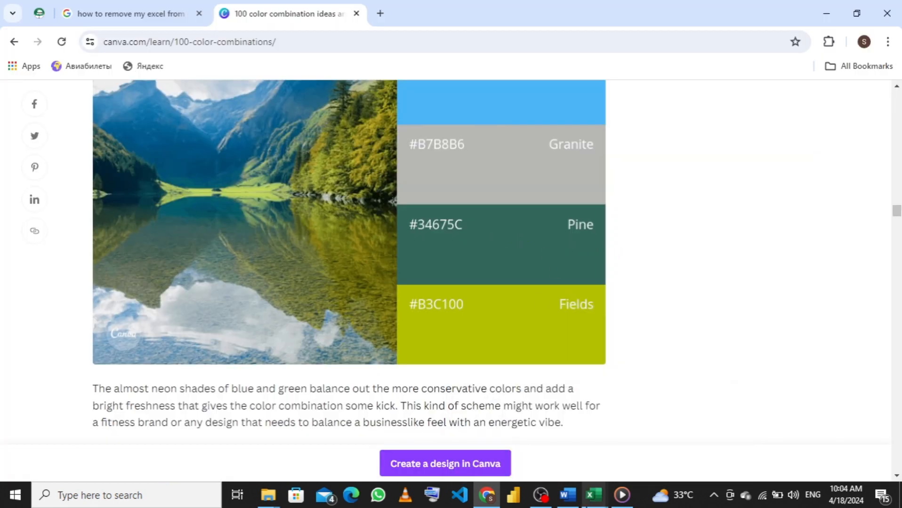
left_click(610, 442)
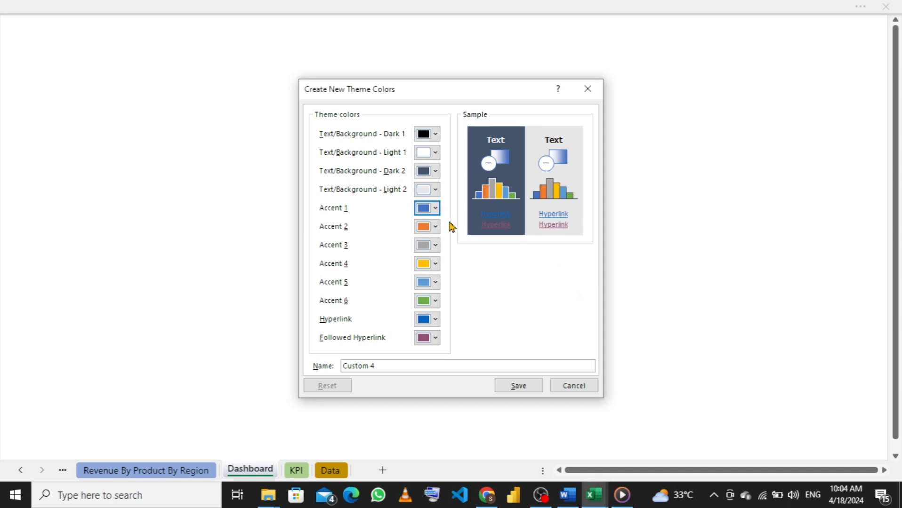
- Set the Accent 1 theme color to the Pine hex code #34675C
left_click(436, 208)
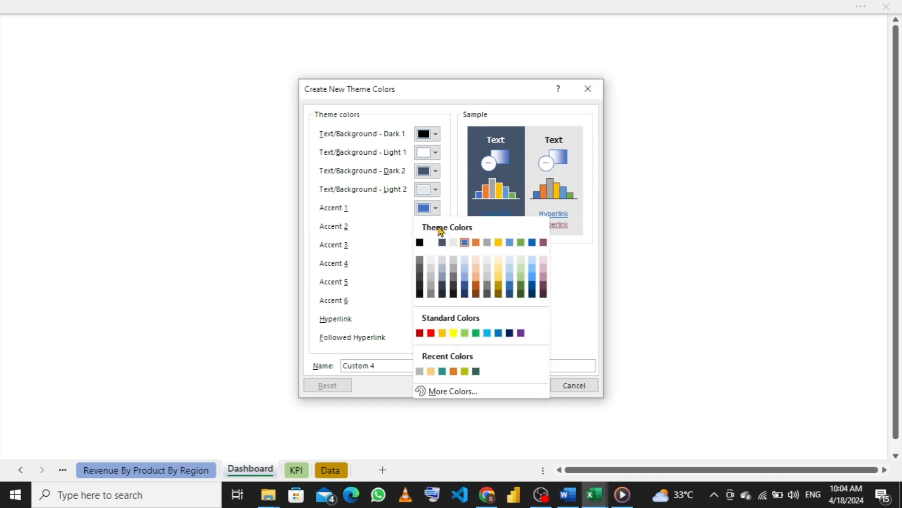
left_click(445, 392)
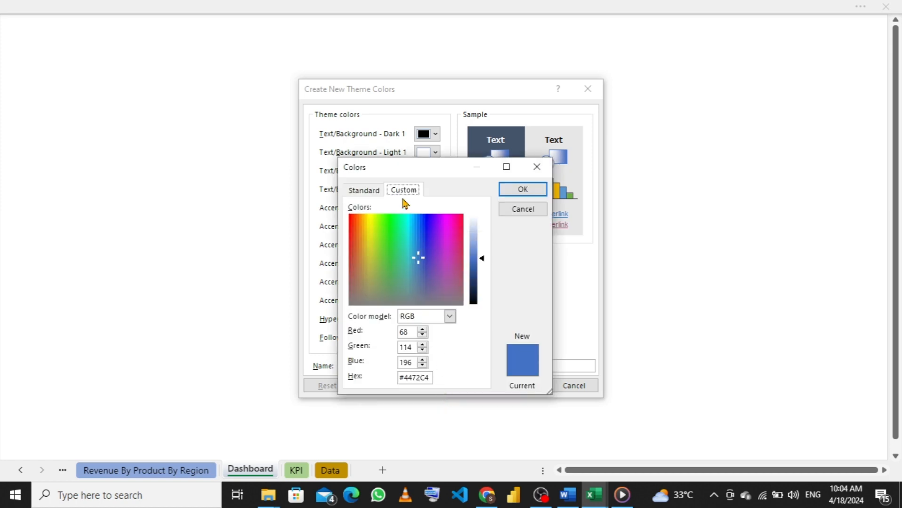
left_click(424, 378)
left_click(517, 194)
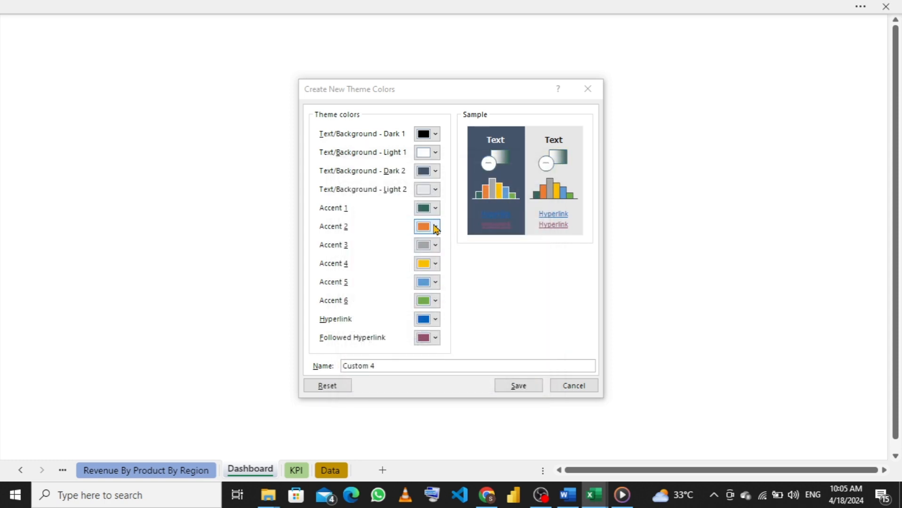
- Check the Fields color code in Canva's palette in Chrome, and return to the new theme colors in Excel
left_click(436, 227)
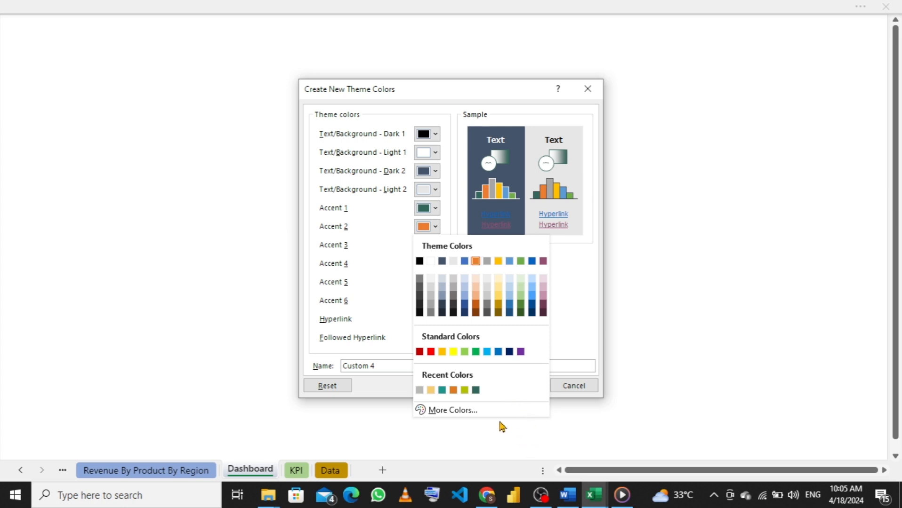
mouse_move(594, 494)
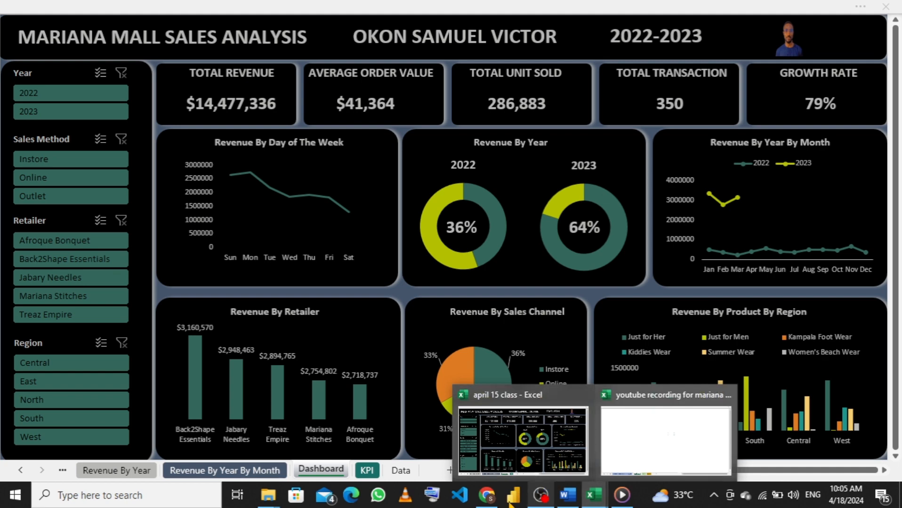
mouse_move(486, 495)
left_click(479, 444)
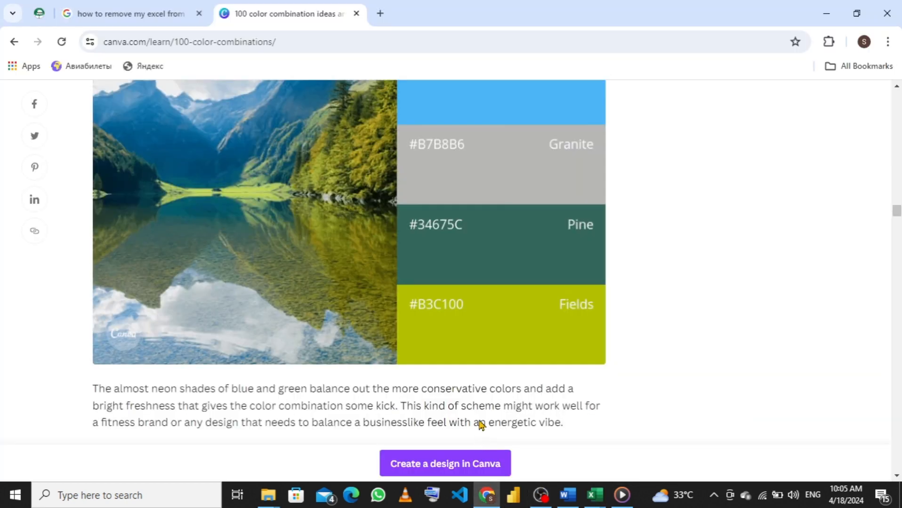
left_click(592, 492)
- Set the Accent 2 theme color to the Fields hex code #B3C100
left_click(436, 227)
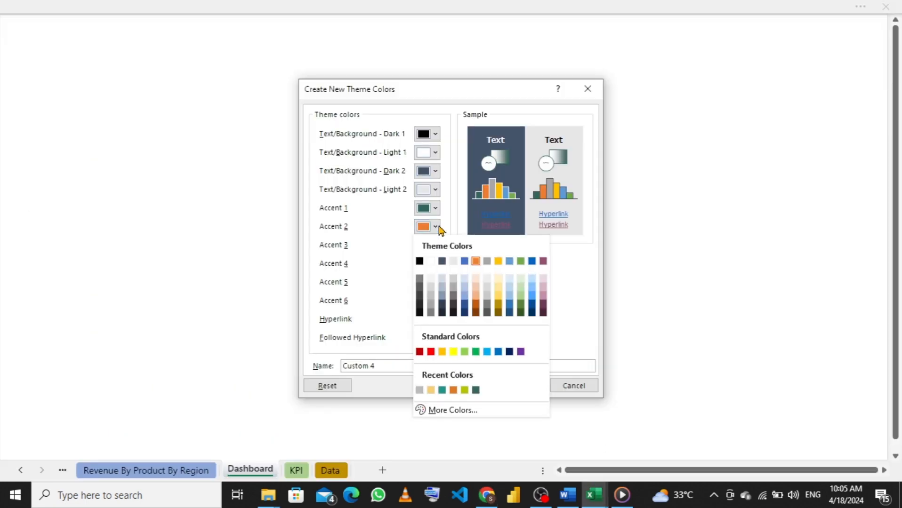
left_click(449, 413)
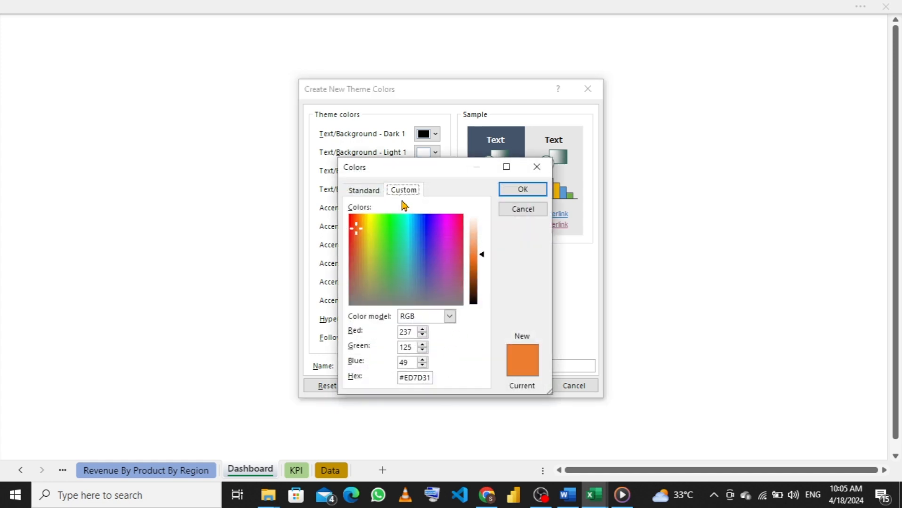
left_click(428, 378)
key("BackSpace")
key("BackSpace")
key("BackSpace")
key("BackSpace")
key("BackSpace")
key("BackSpace")
type("0")
left_click(531, 192)
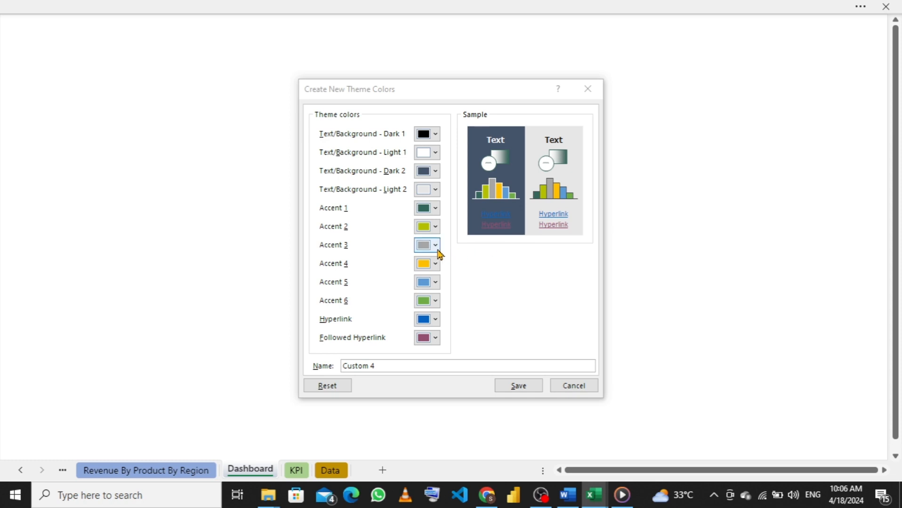
- Open the custom color definition for Accent 3, look up Burnt Orange in Canva's Surf & Turf palette in Chrome, and return to Excel
left_click(435, 245)
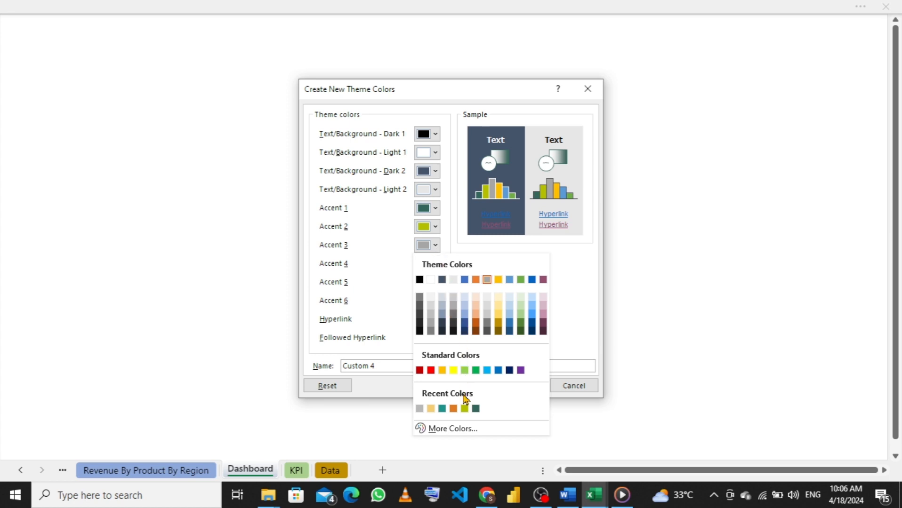
left_click(466, 429)
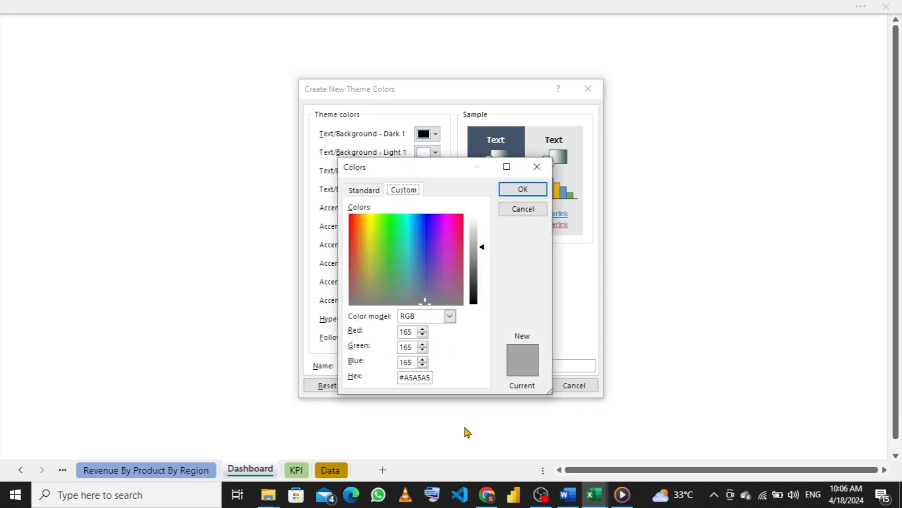
left_click(428, 378)
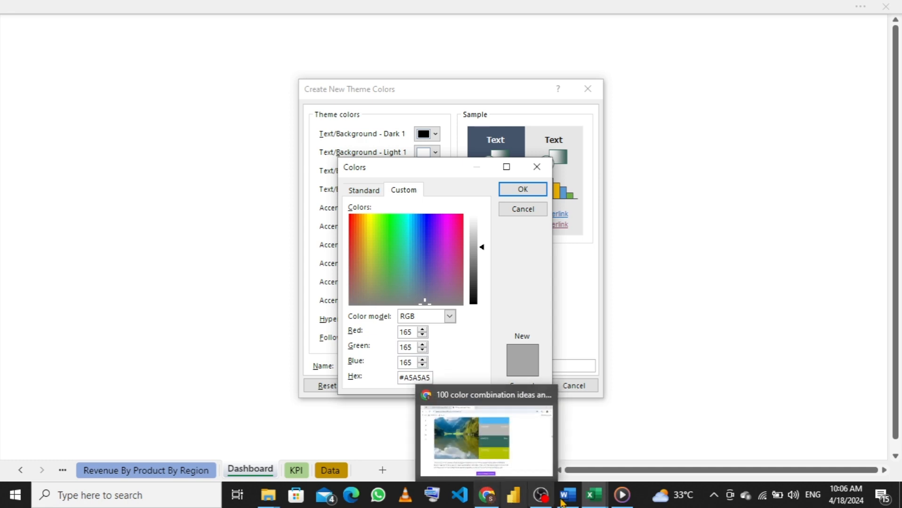
mouse_move(589, 504)
mouse_move(572, 461)
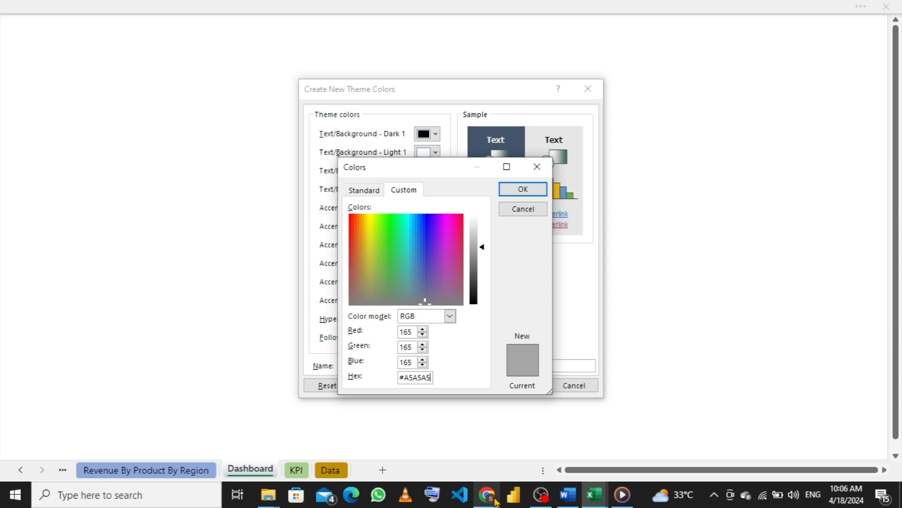
mouse_move(490, 502)
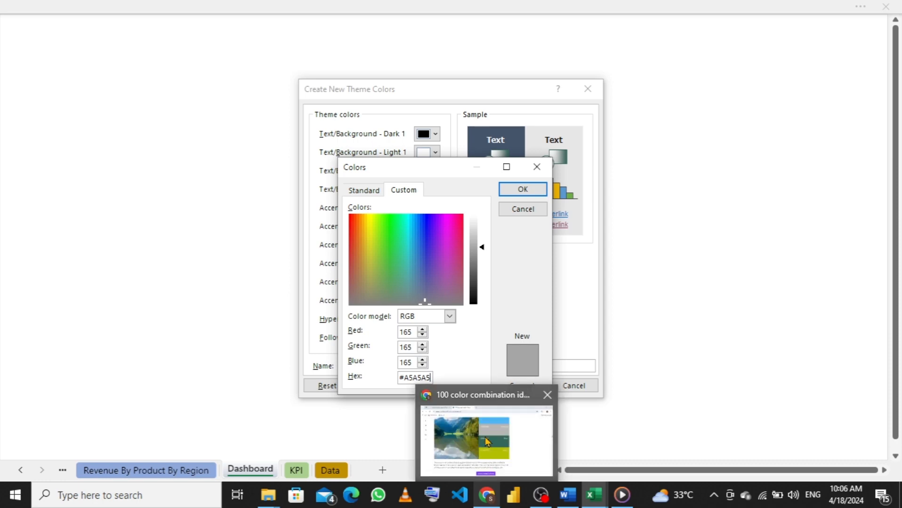
left_click(494, 404)
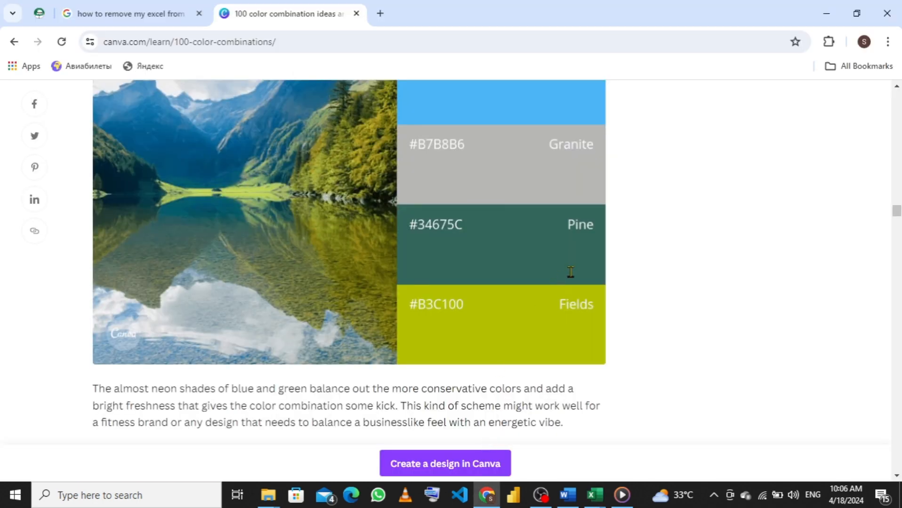
scroll(612, 278, "up", 1)
scroll(666, 301, "down", 2)
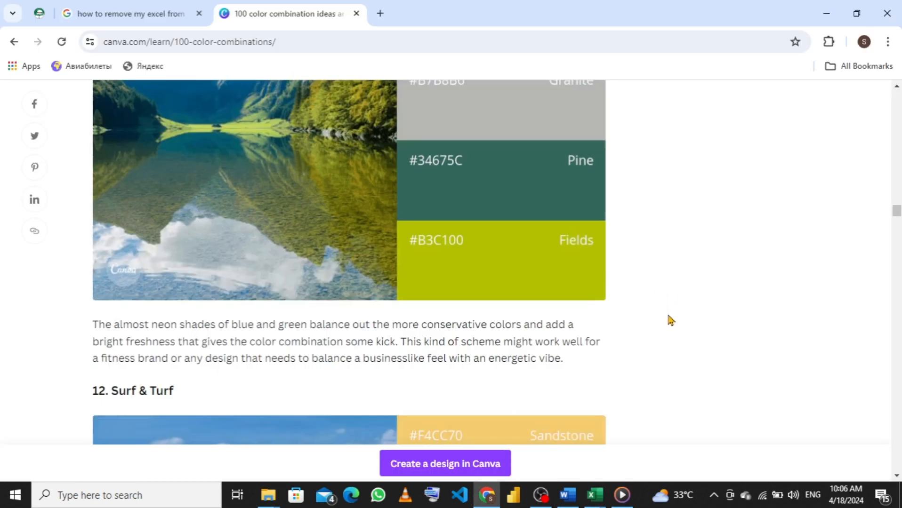
scroll(672, 322, "down", 4)
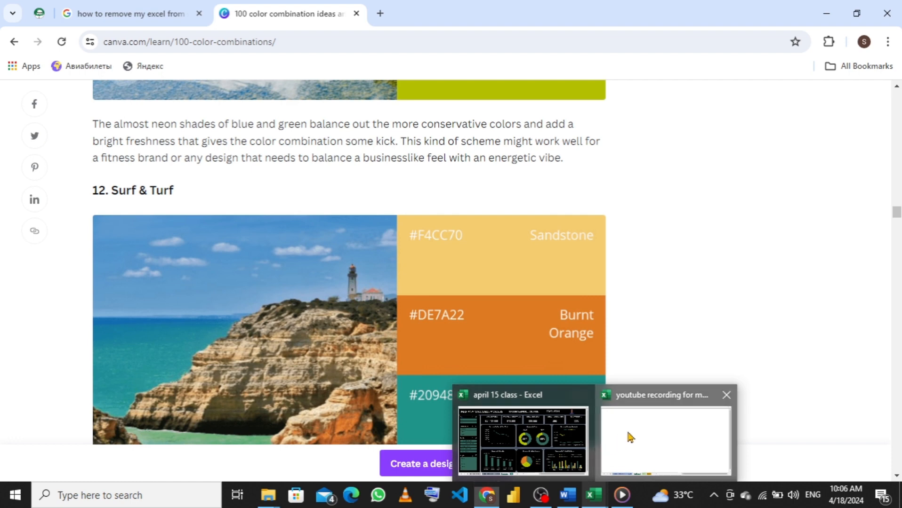
left_click(631, 437)
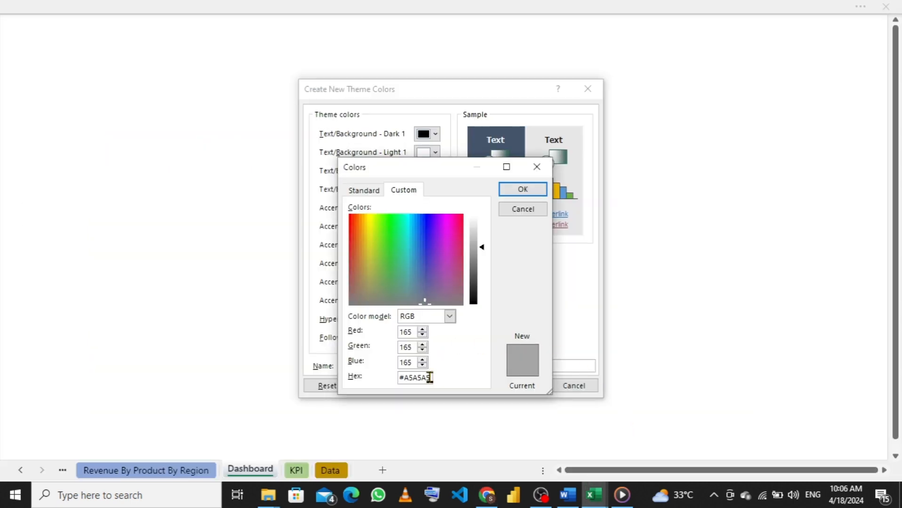
- Set the Accent 3 theme color to the Burnt Orange hex code #DE7A22
left_click(429, 377)
key("BackSpace")
key("BackSpace")
key("BackSpace")
key("BackSpace")
key("BackSpace")
key("BackSpace")
type("de7a22")
left_click(530, 194)
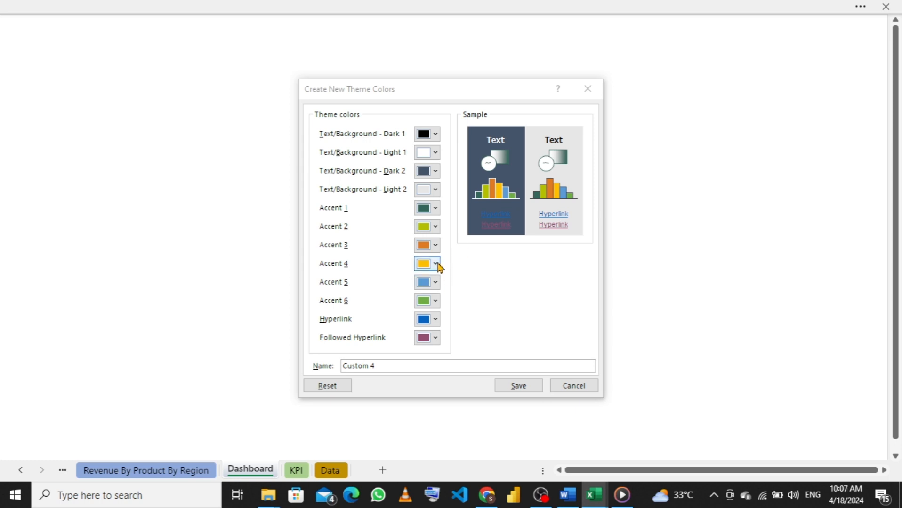
- Set the Accent 4 theme color to the Sea hex code #20948B
left_click(437, 264)
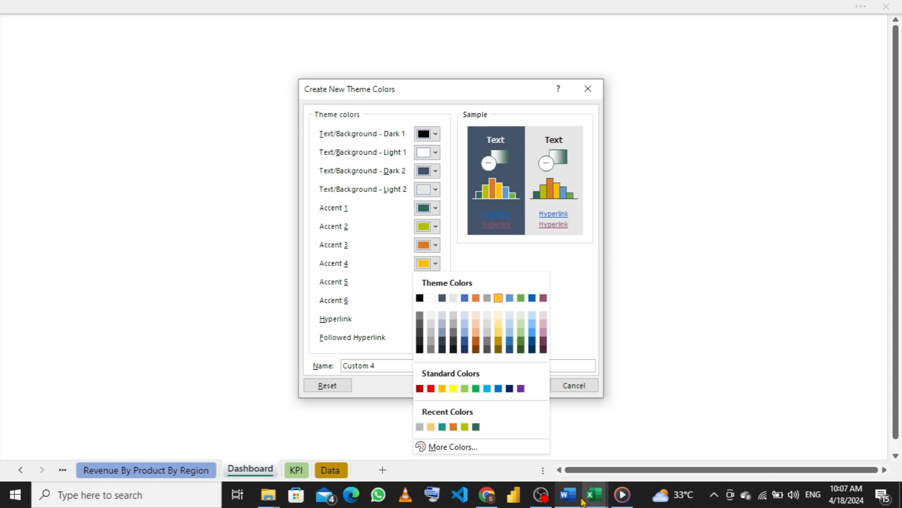
mouse_move(594, 496)
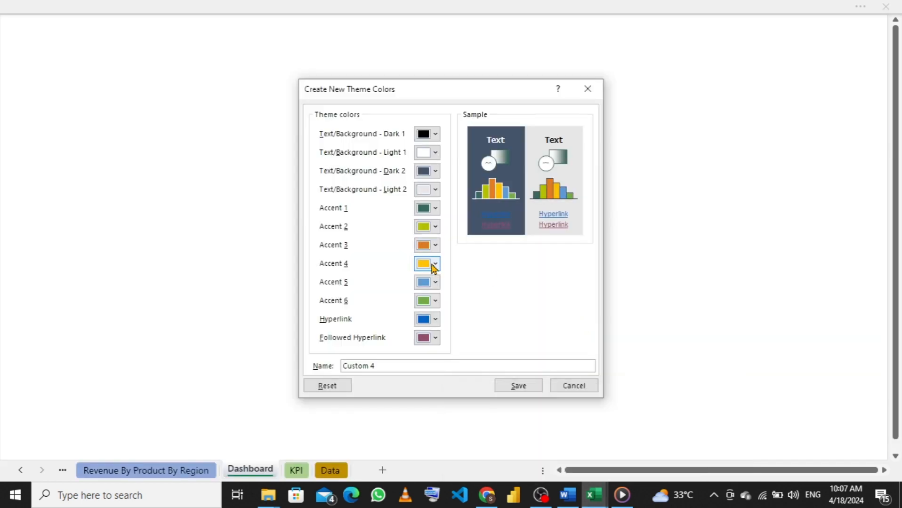
left_click(434, 265)
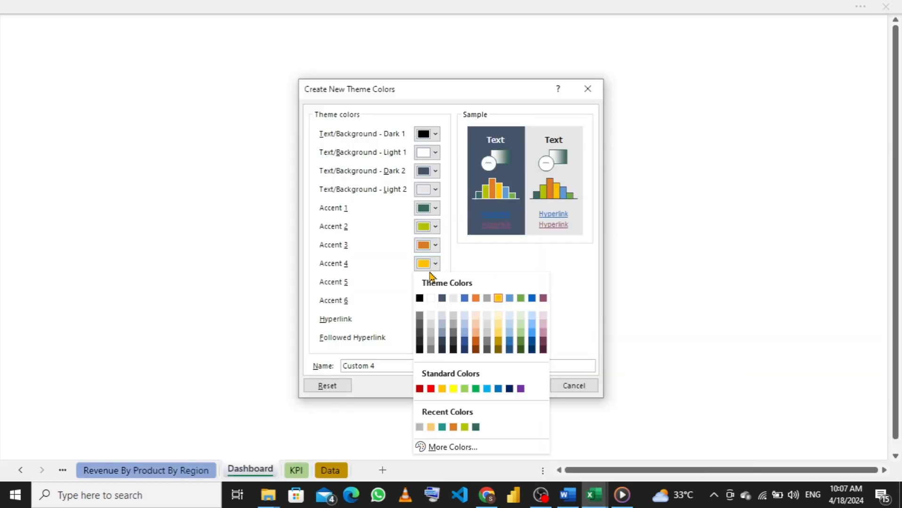
left_click(443, 448)
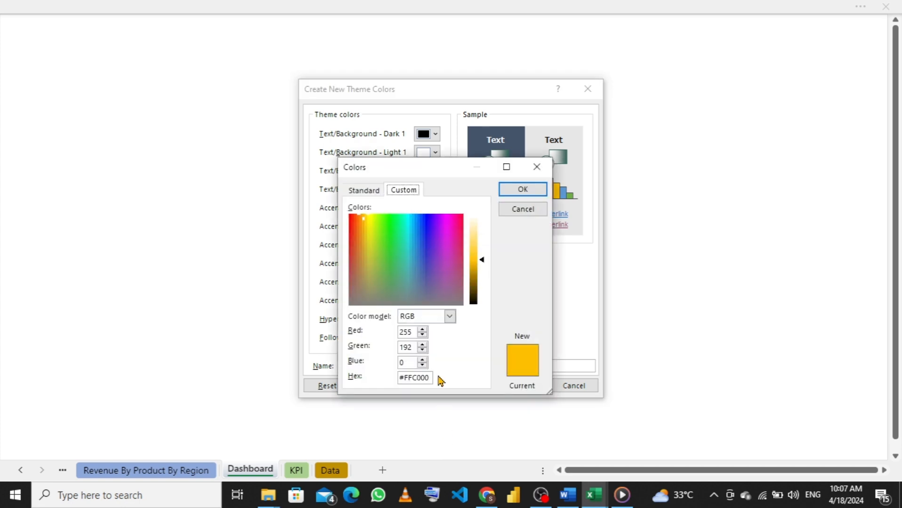
left_click(429, 378)
key("BackSpace")
key("BackSpace")
key("BackSpace")
key("BackSpace")
key("BackSpace")
key("BackSpace")
type("2")
type("0948b")
left_click(522, 189)
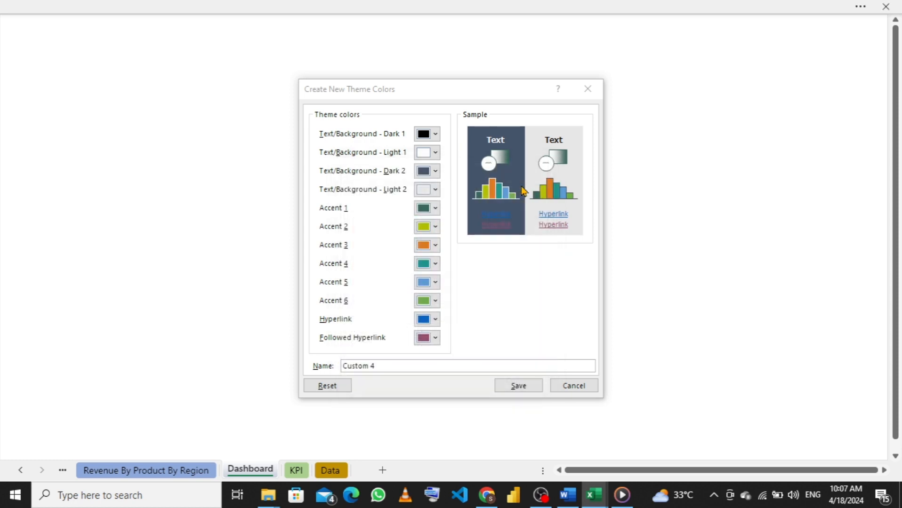
- Set the Accent 5 theme color to the hex code #F4CC70
left_click(436, 283)
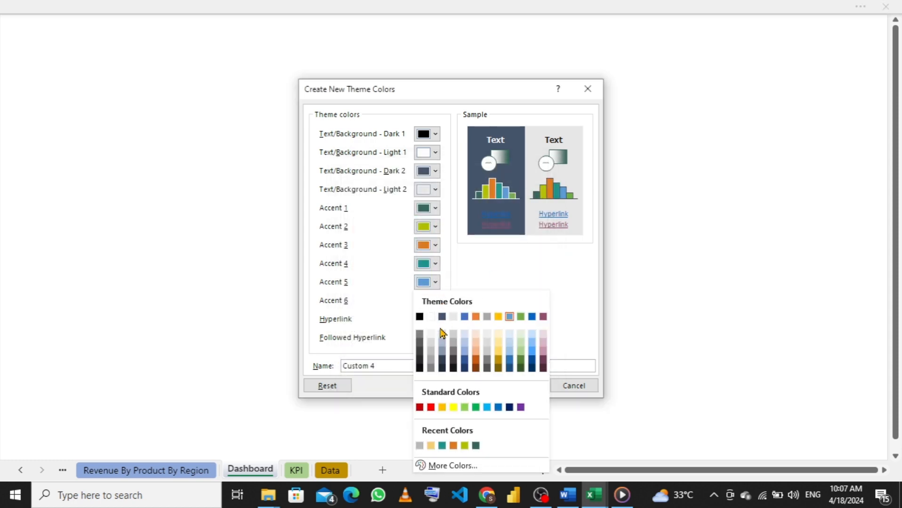
left_click(455, 465)
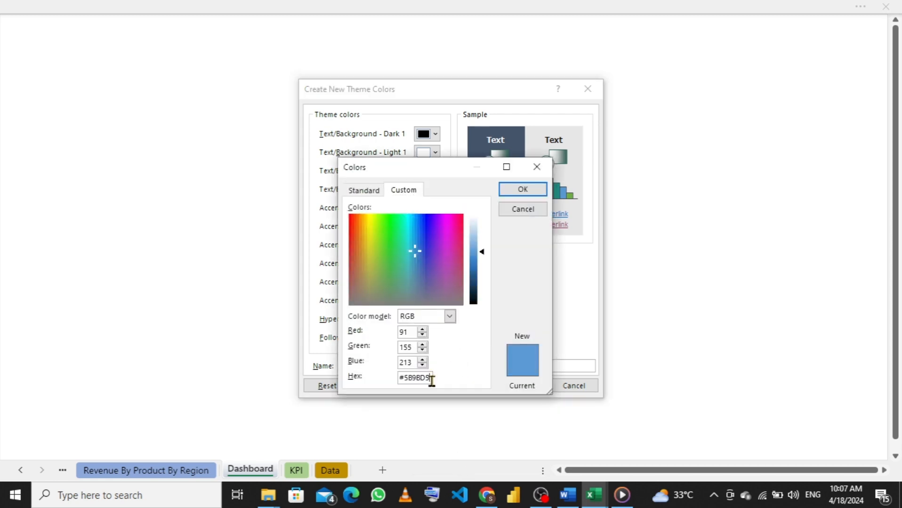
key("BackSpace")
key("BackSpace")
key("BackSpace")
key("BackSpace")
key("BackSpace")
key("BackSpace")
type("f4cc70")
left_click(523, 191)
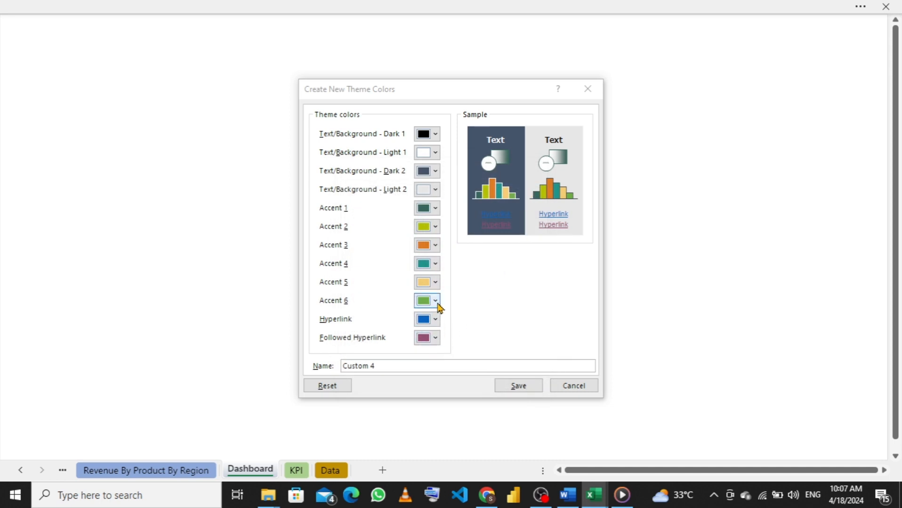
- Set the Accent 6 theme color to the hex code #B7B8B6
left_click(435, 301)
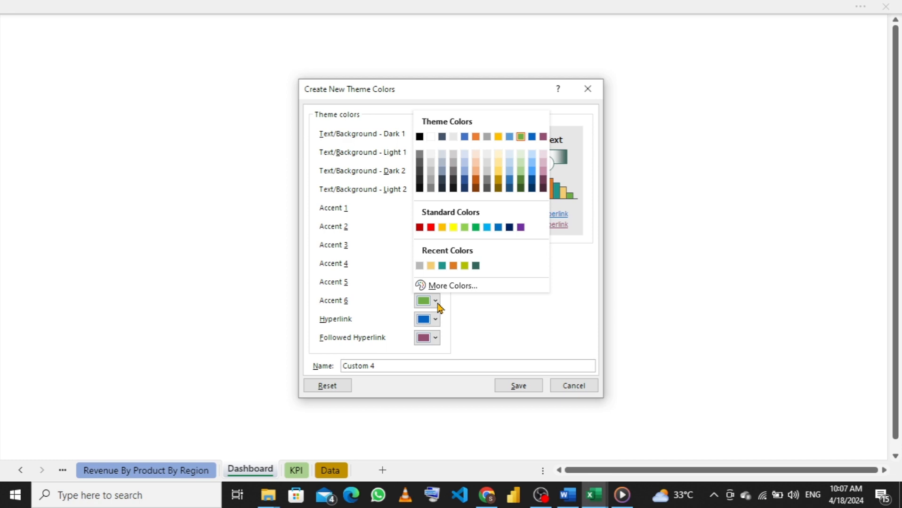
left_click(451, 287)
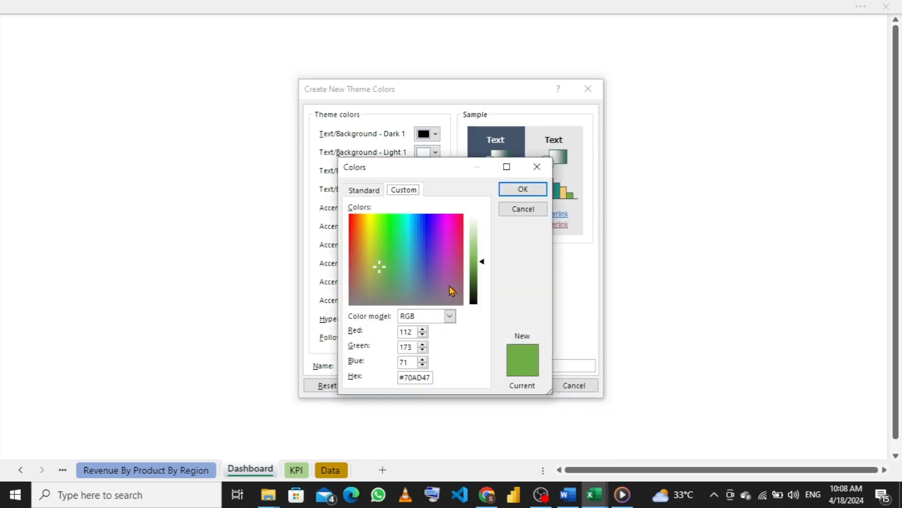
left_click(431, 377)
key("BackSpace")
key("BackSpace")
key("BackSpace")
key("BackSpace")
key("BackSpace")
key("BackSpace")
type("b7b8b6")
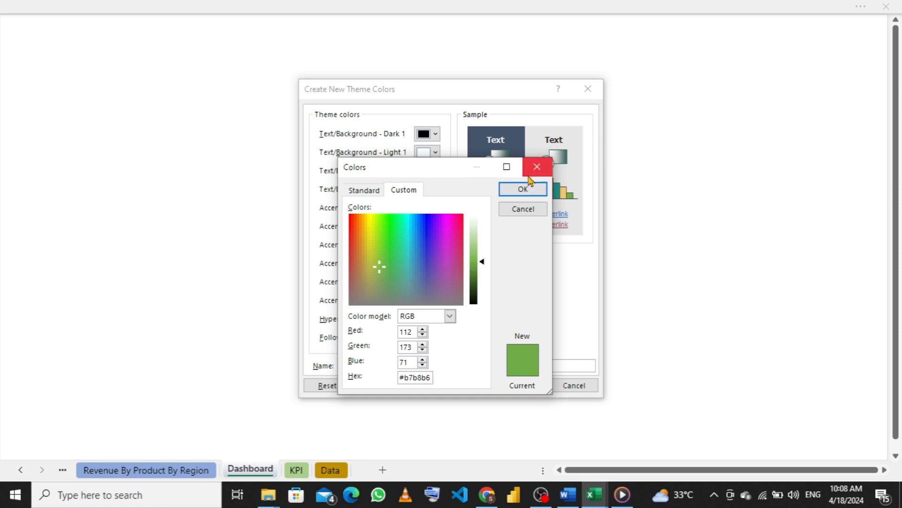
left_click(522, 190)
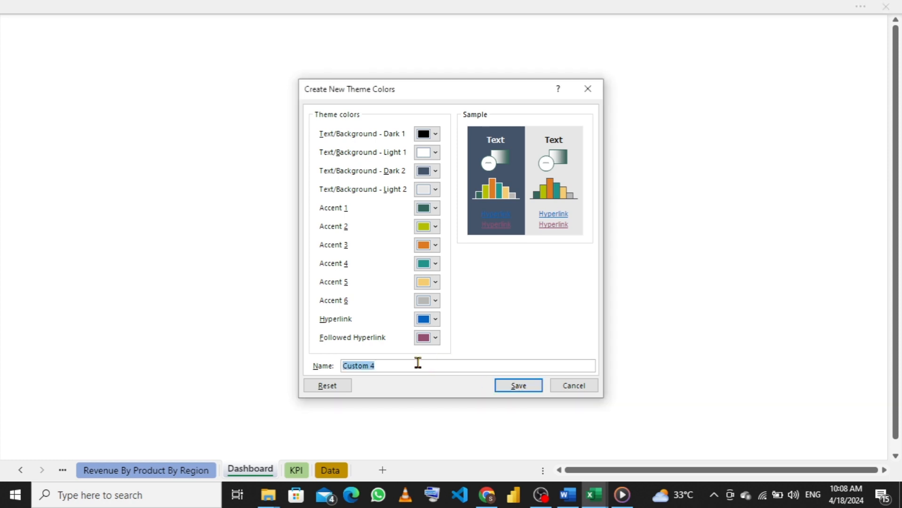
- Name the custom theme color set "Mariana color code" and save it
type("Mariana color c")
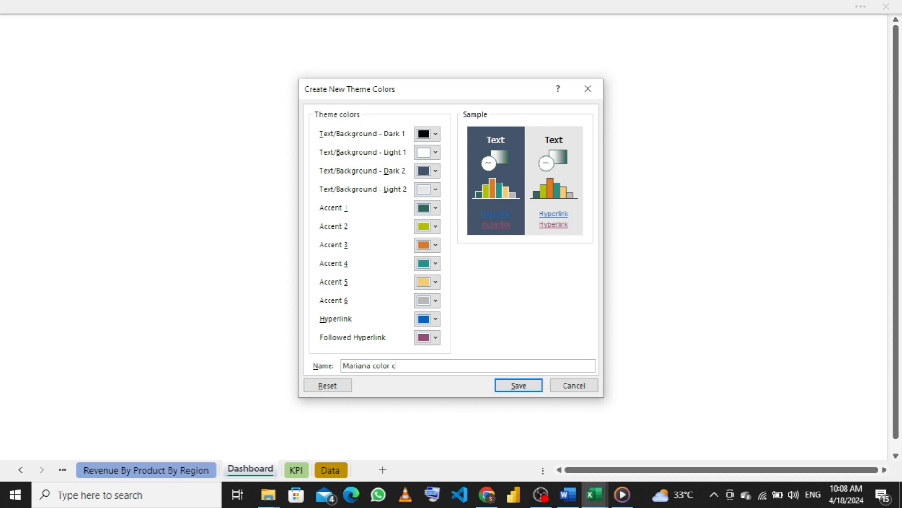
type("ode")
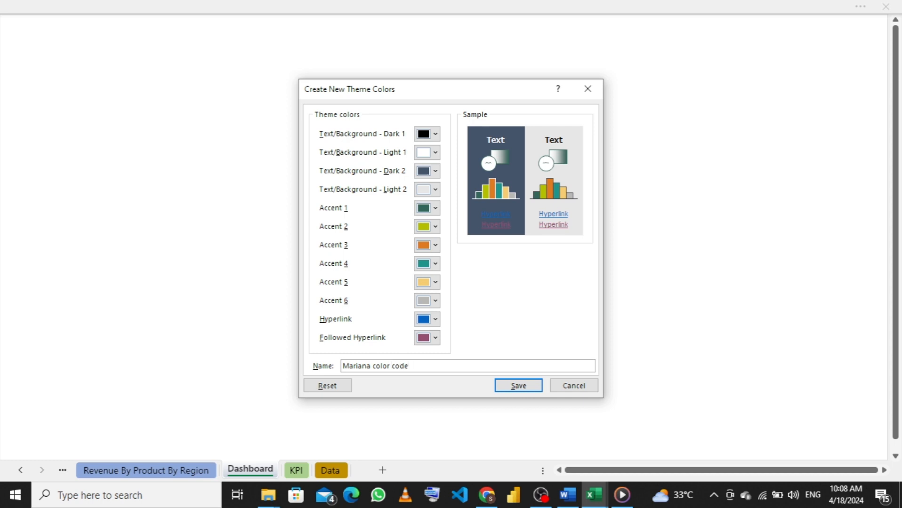
left_click(517, 386)
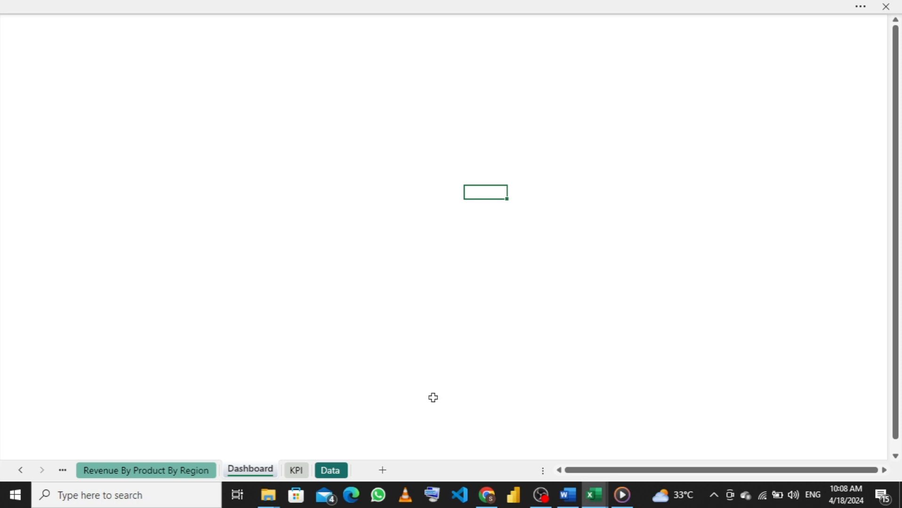
- Review how the new theme colors look on the revenue sheets' pivot tables and charts, and return to the Dashboard sheet
left_click(173, 471)
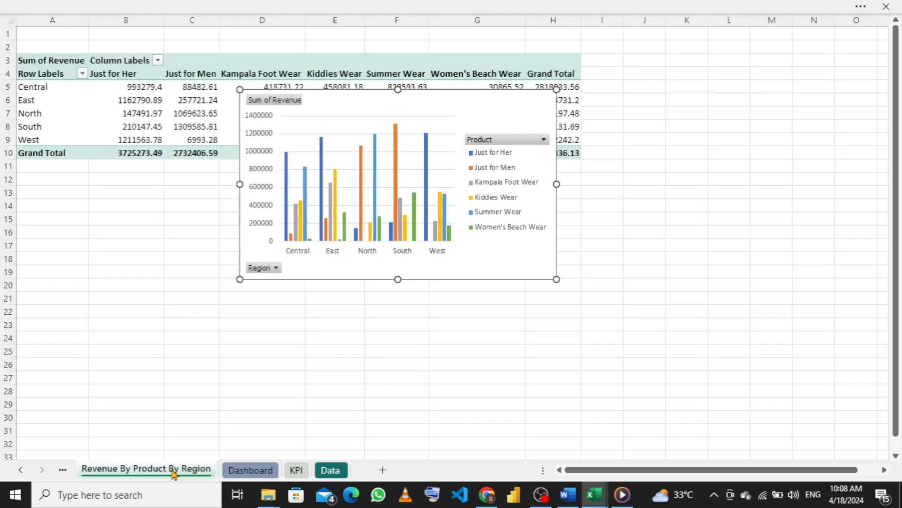
left_click(63, 472)
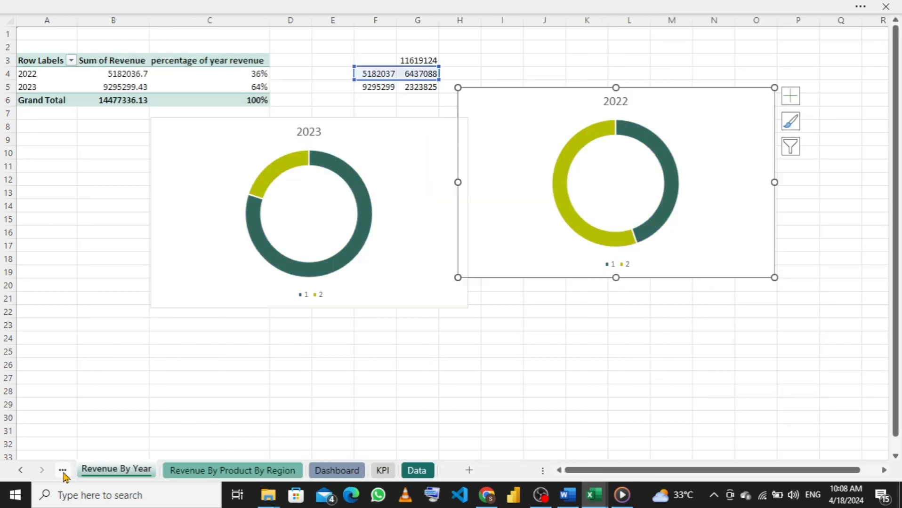
left_click(64, 472)
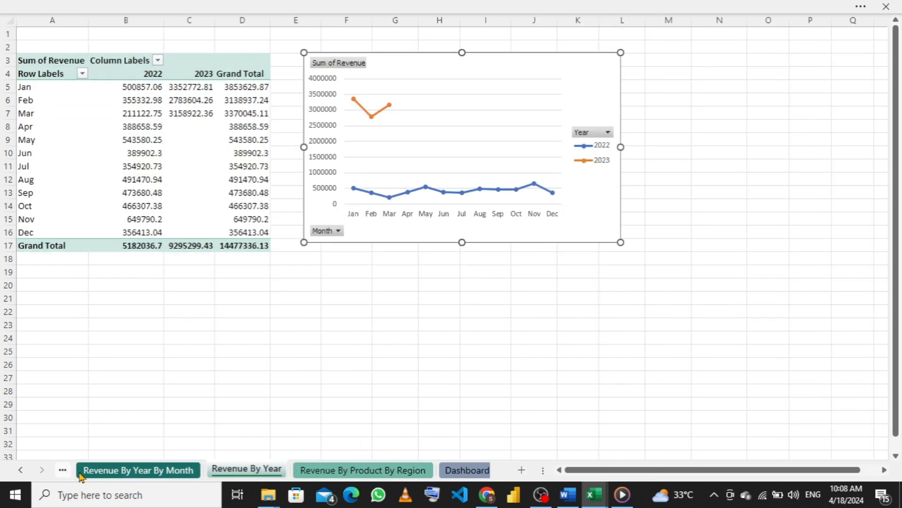
left_click(305, 470)
left_click(318, 471)
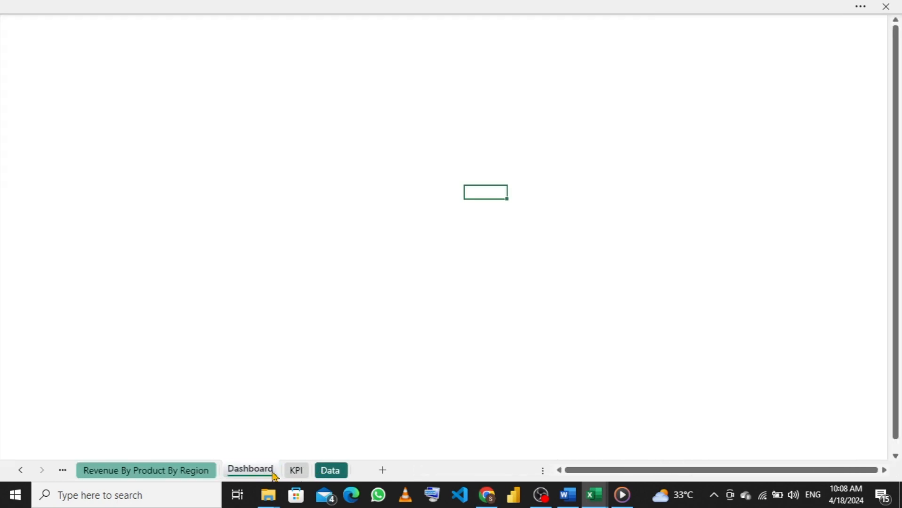
left_click(287, 201)
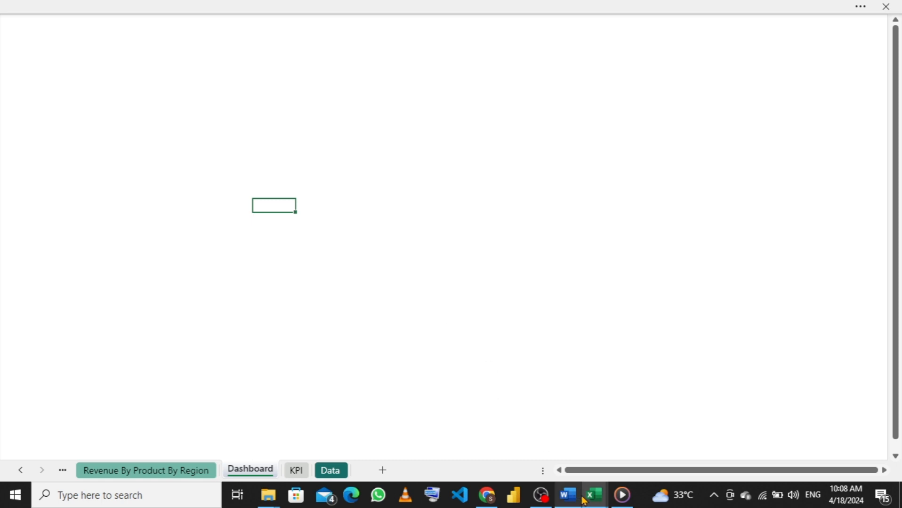
mouse_move(594, 494)
mouse_move(573, 448)
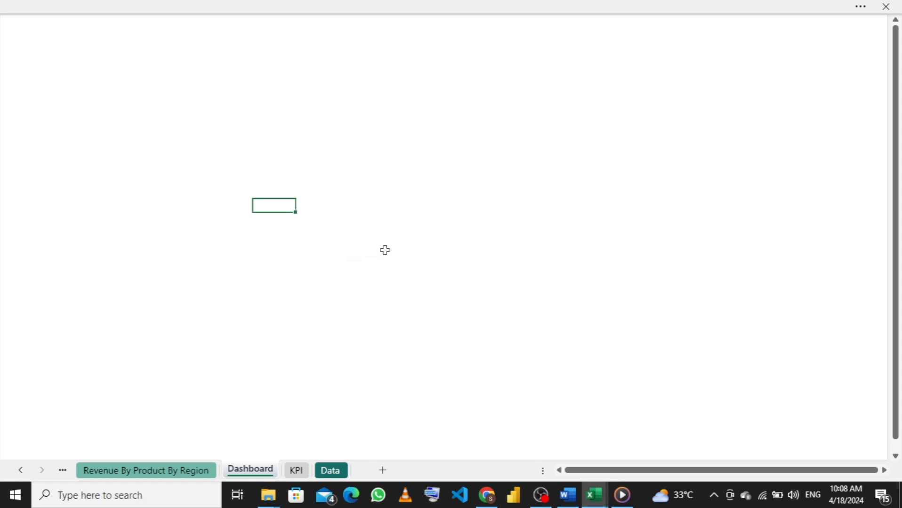
- Fill the entire Dashboard sheet with the theme color Blue-Gray, Text 2, Darker 50%
key("ctrl+a")
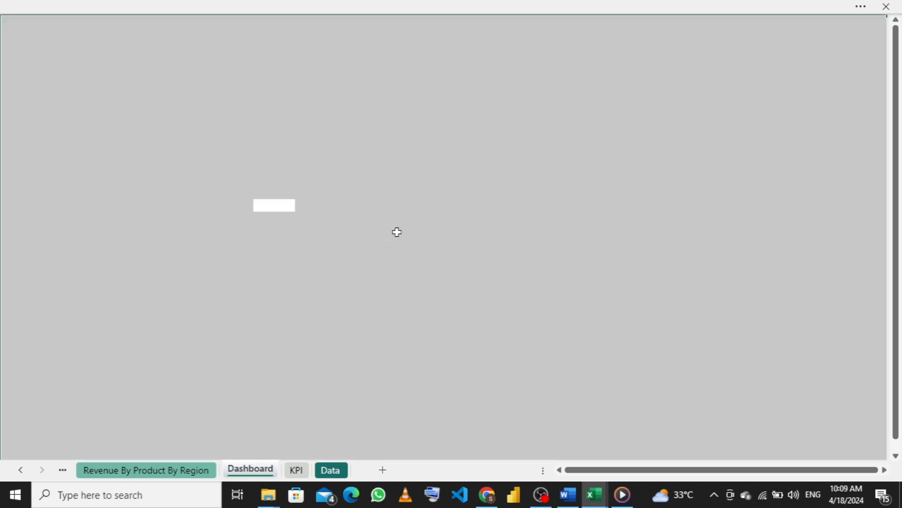
right_click(446, 208)
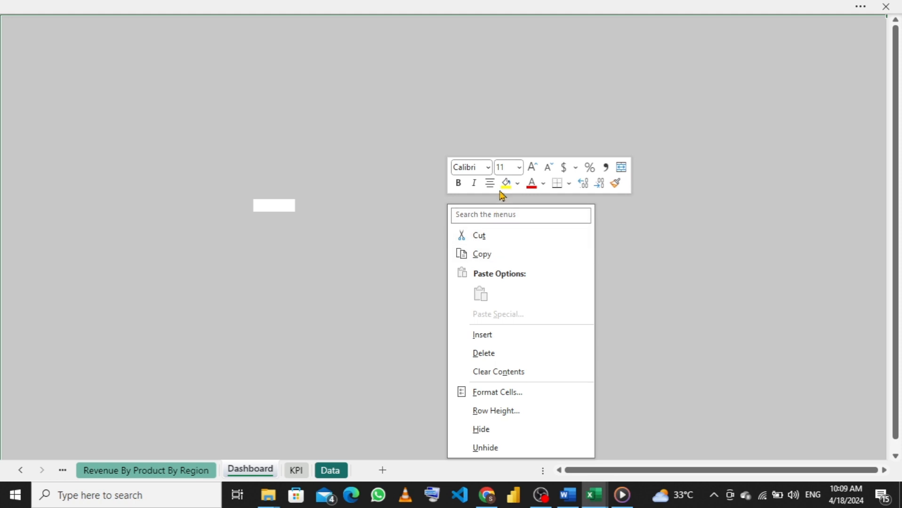
left_click(518, 184)
left_click(517, 185)
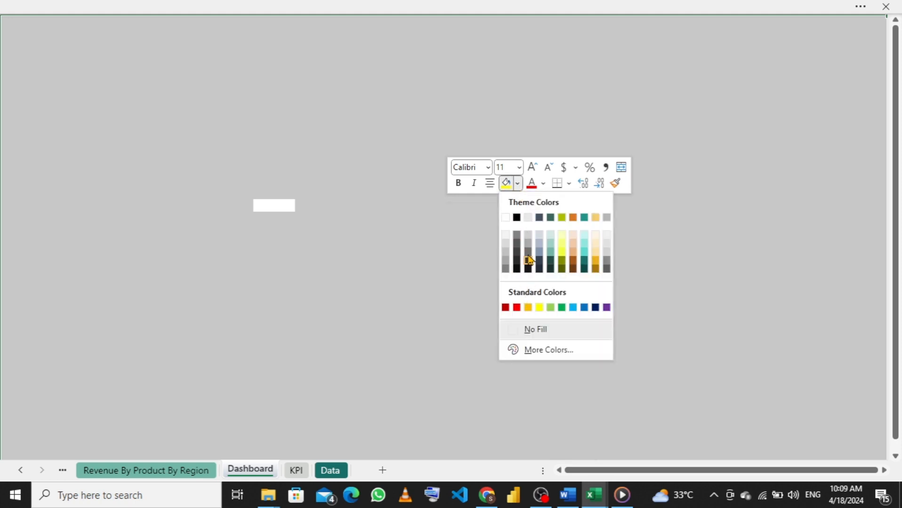
left_click(539, 218)
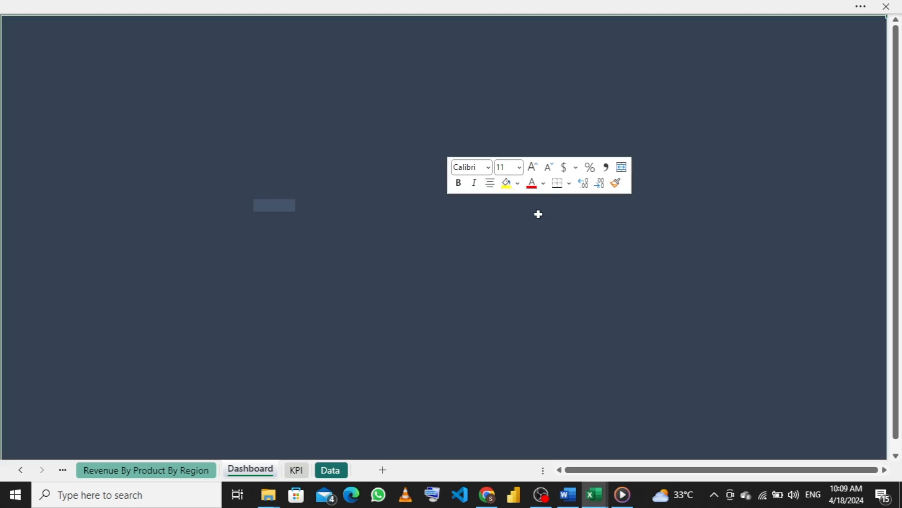
left_click(517, 183)
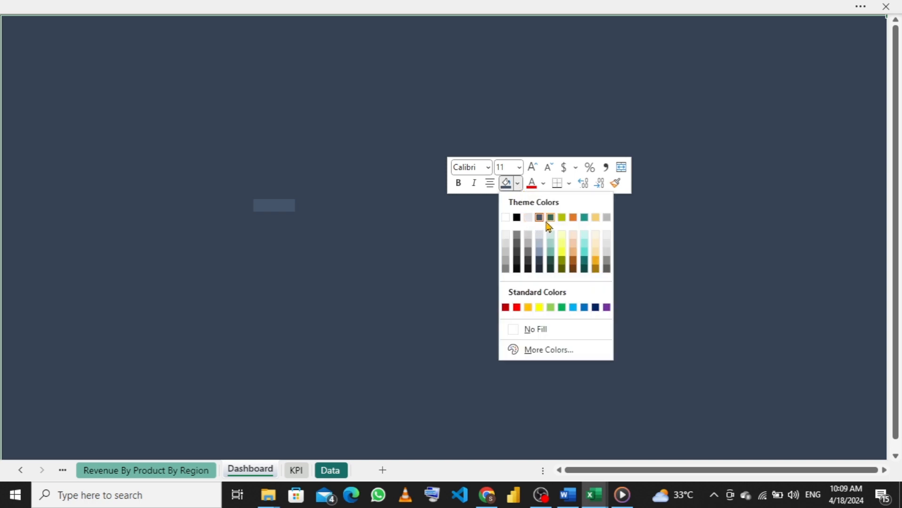
left_click(539, 269)
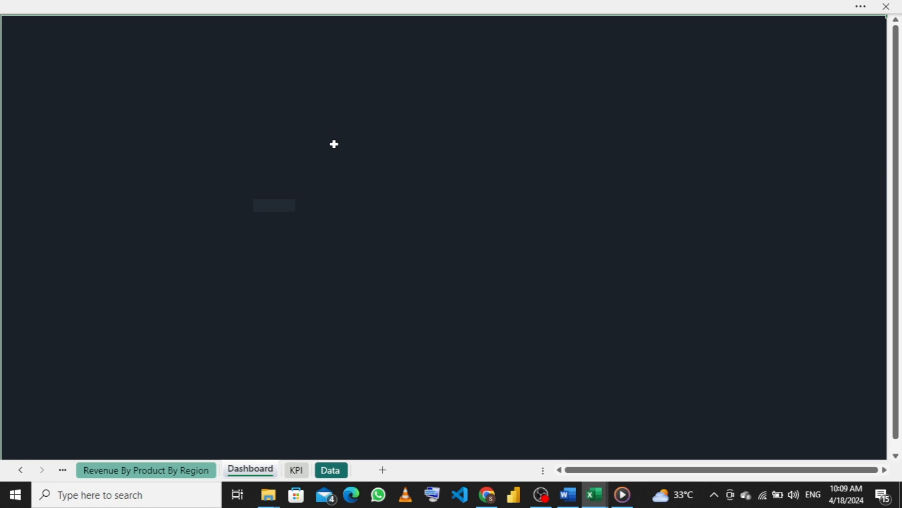
left_click(334, 145)
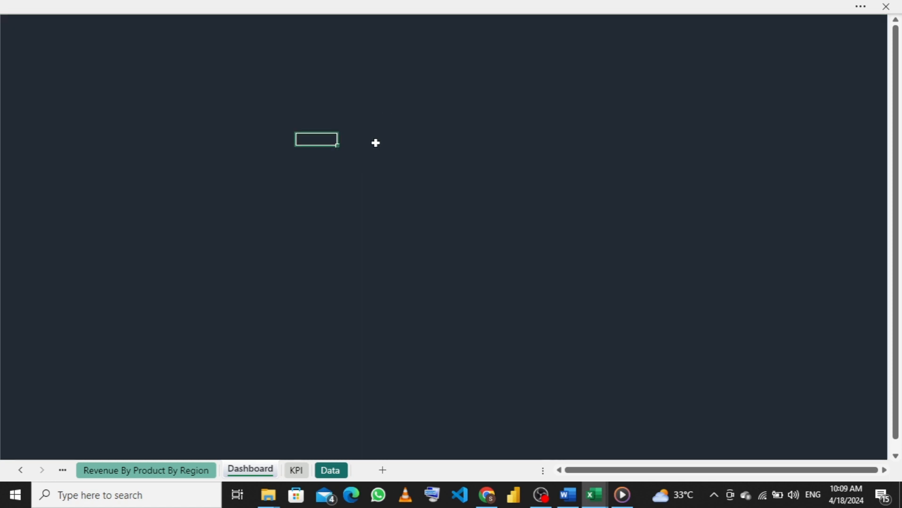
- Check which theme shade is used as the fill of a Dashboard cell, leaving the palette without choosing a color
left_click(408, 173)
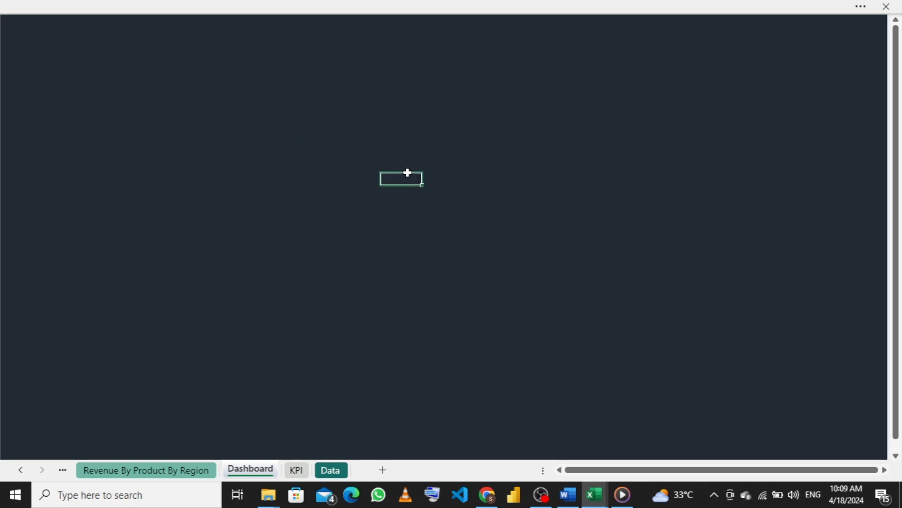
right_click(407, 173)
left_click(477, 65)
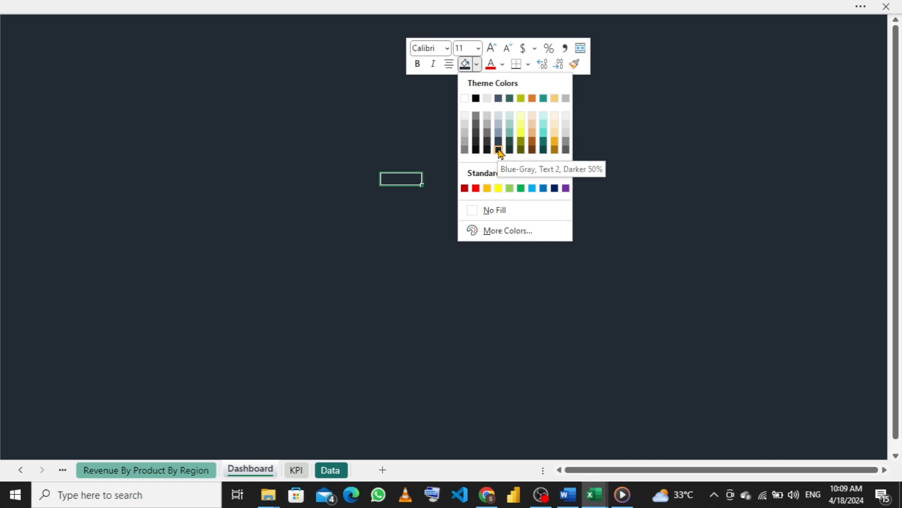
left_click(211, 133)
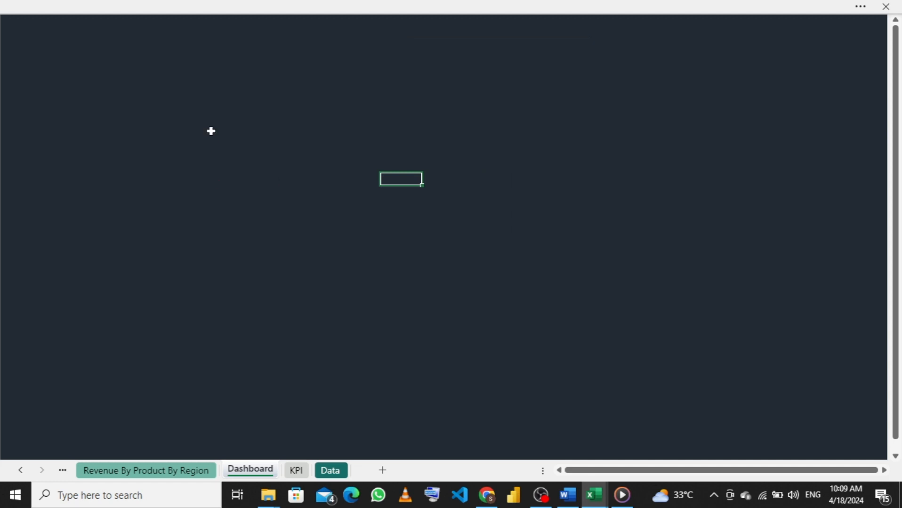
- Draw a thin rounded rectangle as a header banner across the full width of the Dashboard's upper edge
left_click(149, 6)
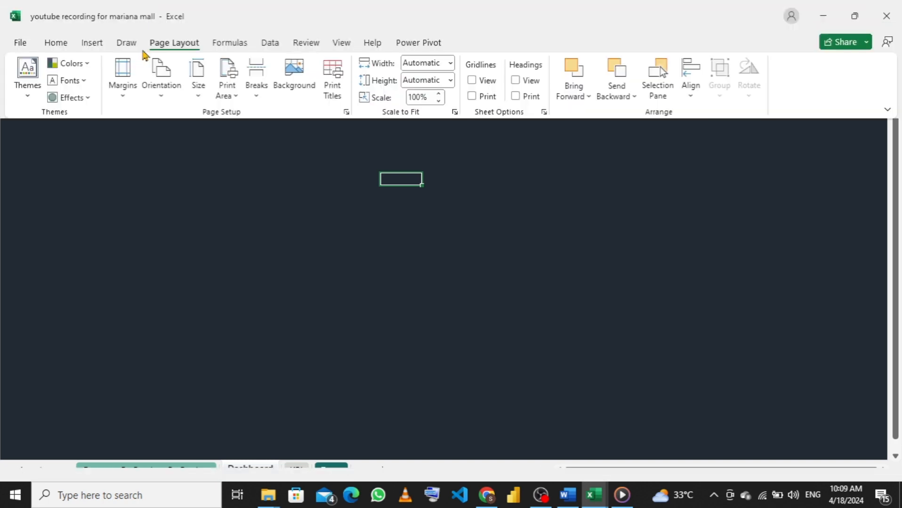
left_click(92, 45)
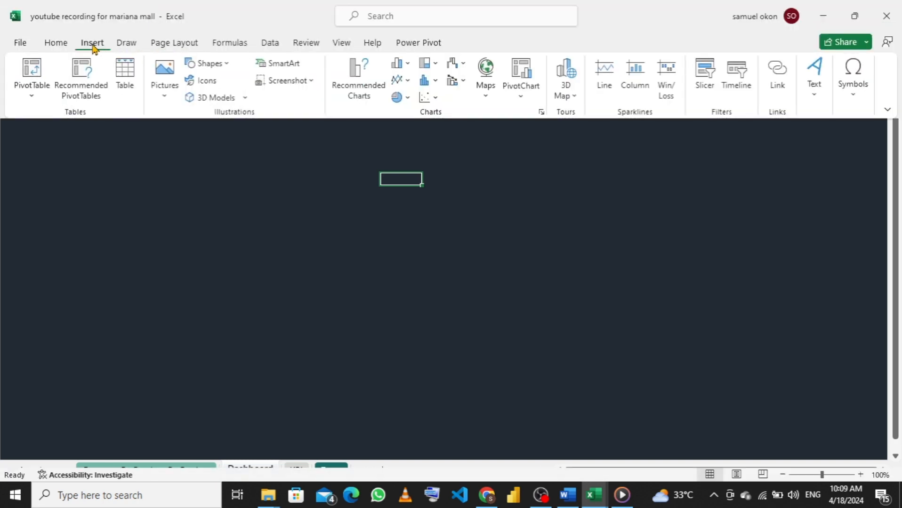
left_click(226, 65)
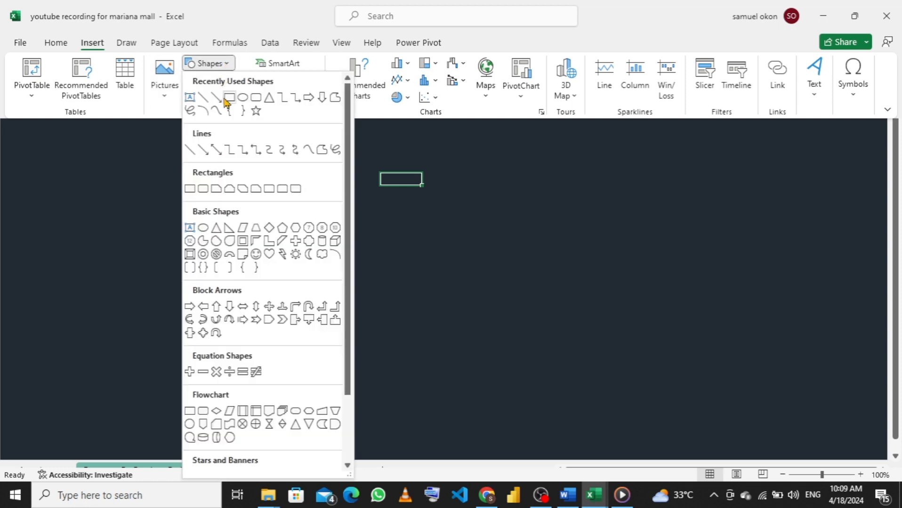
left_click(257, 99)
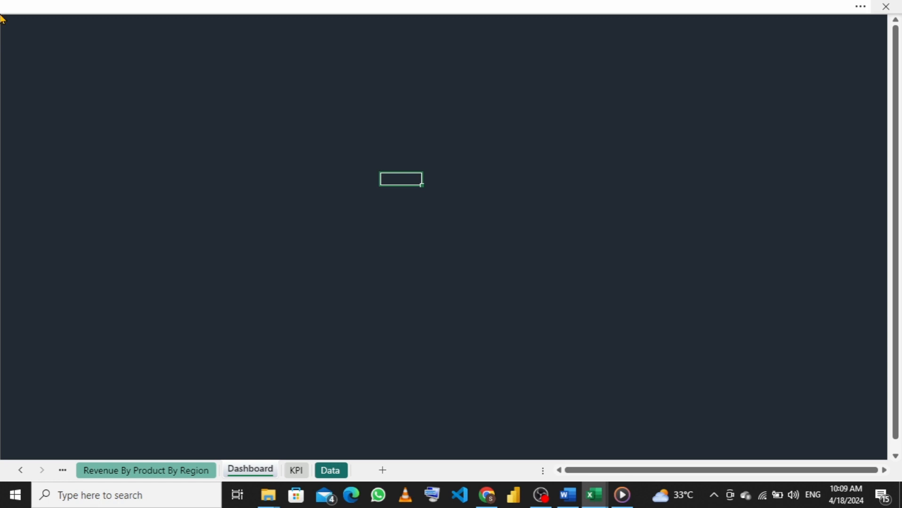
mouse_move(3, 16)
left_mouse_down()
mouse_move(16, 47)
mouse_move(52, 66)
mouse_move(501, 87)
mouse_move(692, 56)
mouse_move(806, 70)
mouse_move(896, 51)
left_mouse_up()
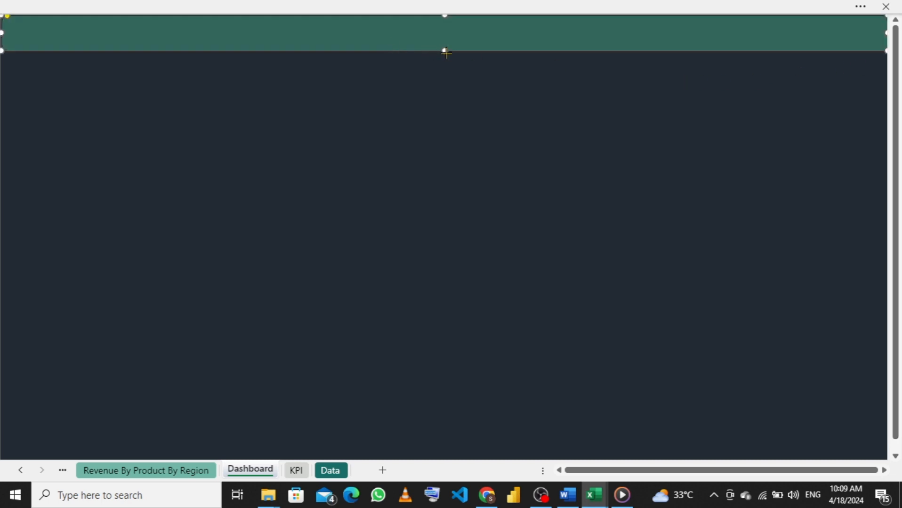
- Make the header banner slightly taller and stretch its upper edge to the very top of the sheet
left_click_drag(446, 53, 445, 63)
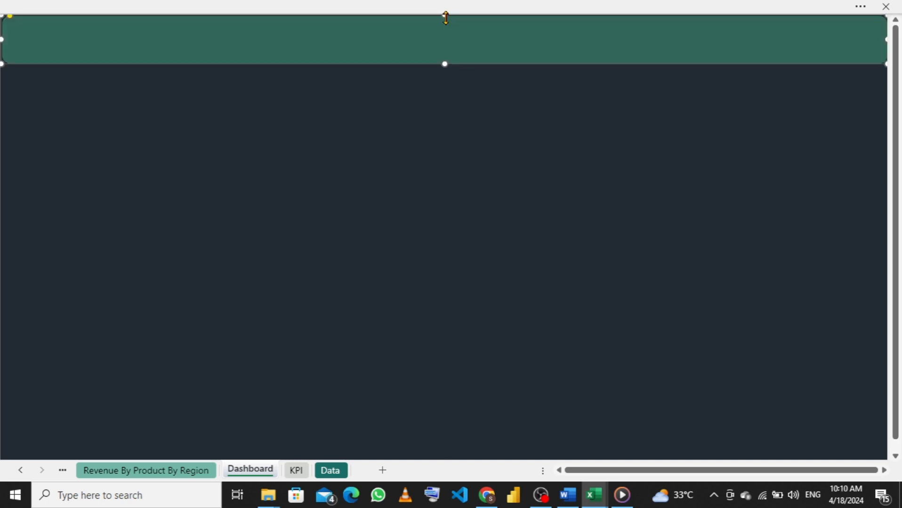
left_click_drag(446, 18, 445, 6)
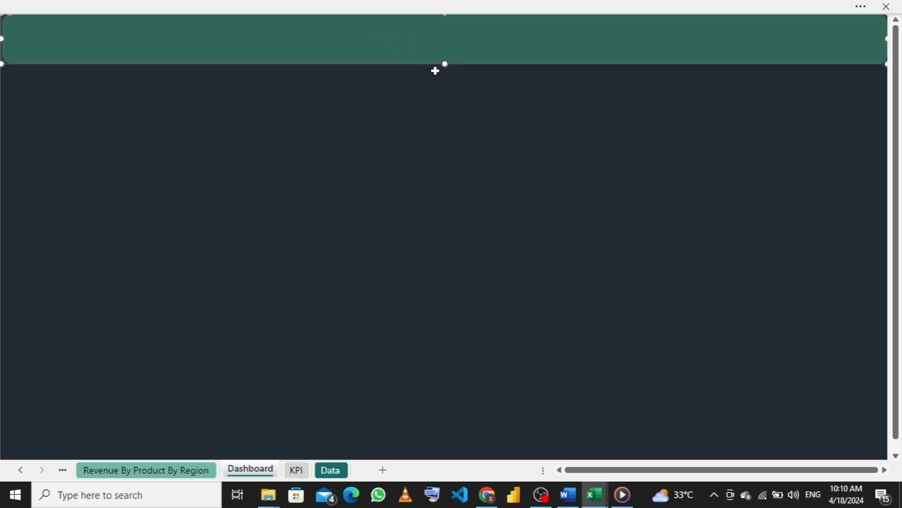
mouse_move(446, 62)
left_mouse_down()
mouse_move(441, 56)
mouse_move(444, 63)
left_mouse_up()
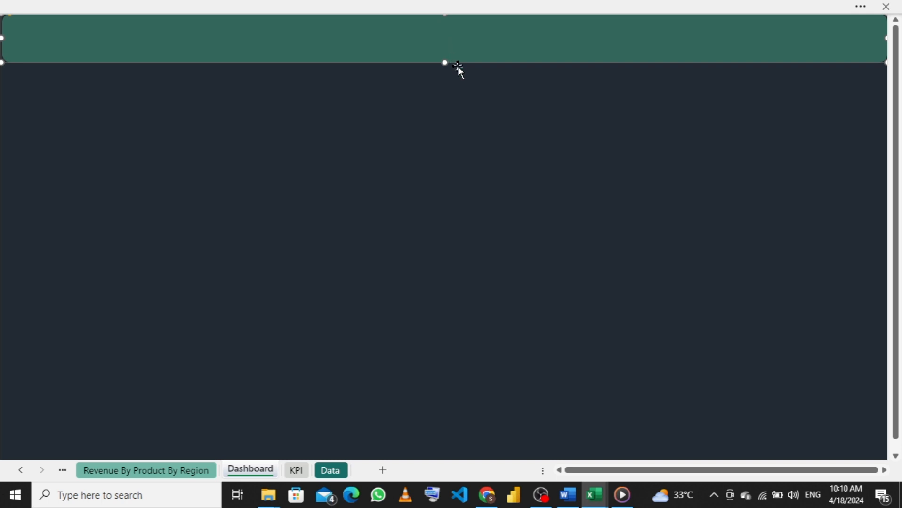
- Look at the 2022 and 2023 doughnut charts on the Revenue By Year sheet, then return to the Dashboard
left_click(199, 476)
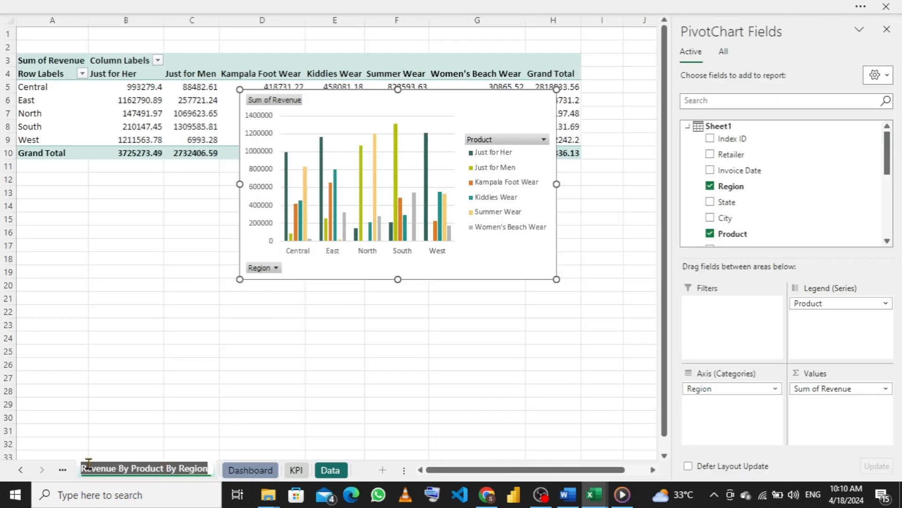
left_click(63, 470)
left_click(68, 472)
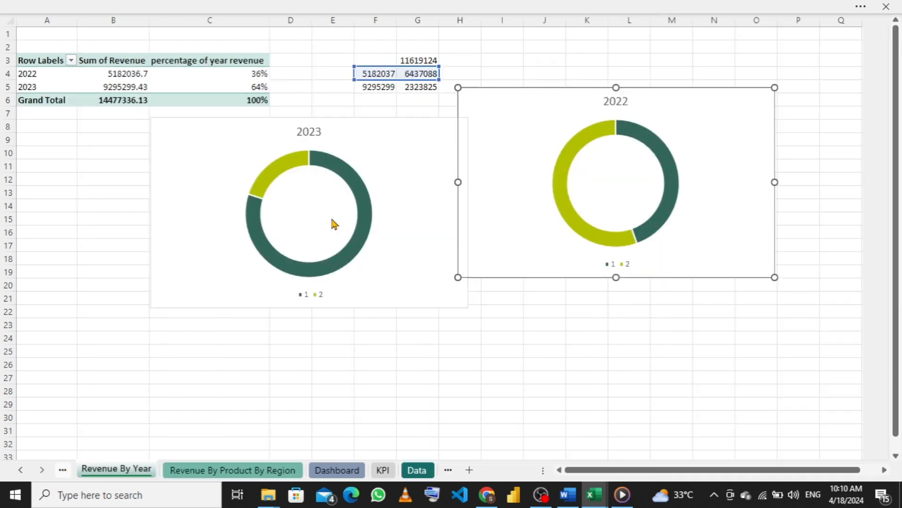
mouse_move(353, 250)
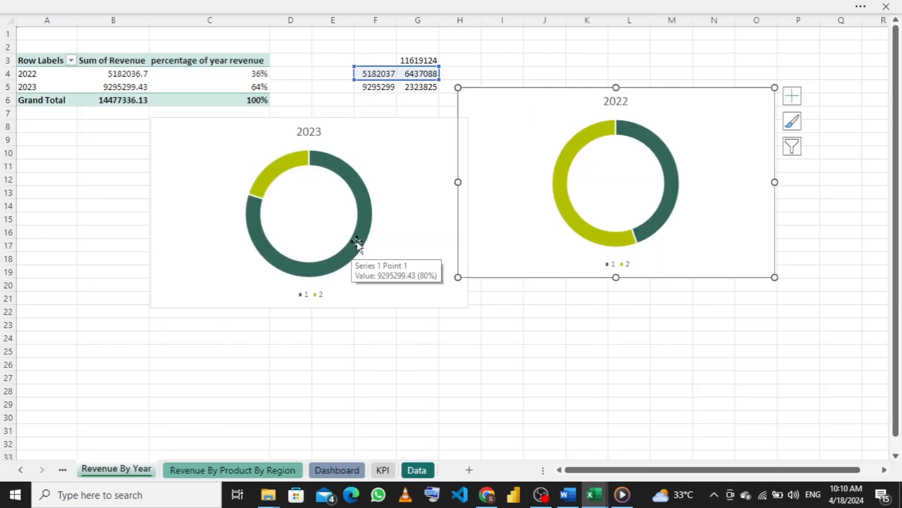
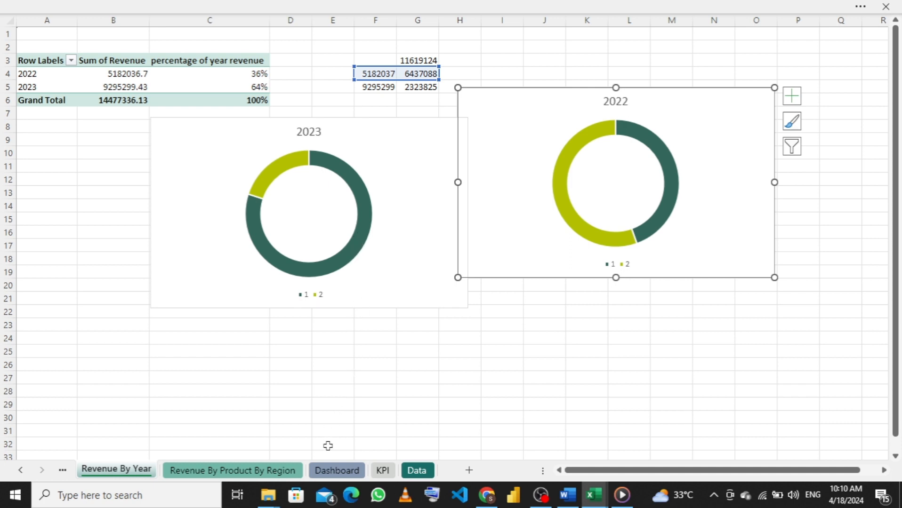
left_click(338, 470)
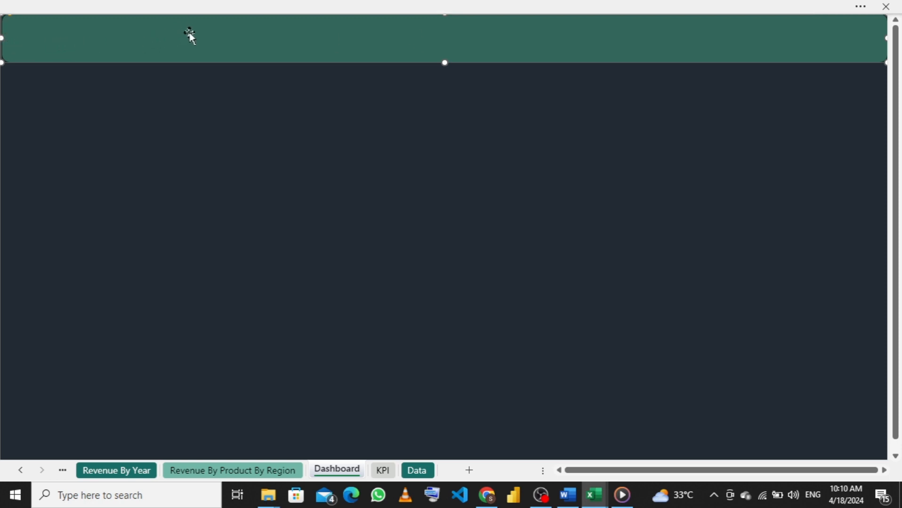
- Shift the header banner flush to the Dashboard's left edge and stretch its right end to fill the full width
left_click_drag(190, 43, 155, 42)
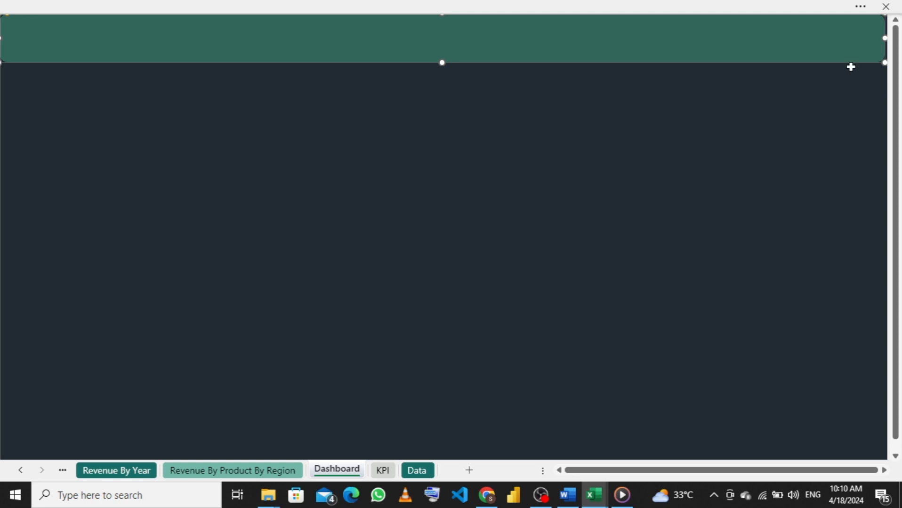
left_click_drag(884, 40, 894, 45)
- Copy the header banner and reshape the copy into a narrow sidebar running down the Dashboard's left side below the banner
left_click_drag(475, 42, 469, 147)
left_click_drag(17, 149, 737, 160)
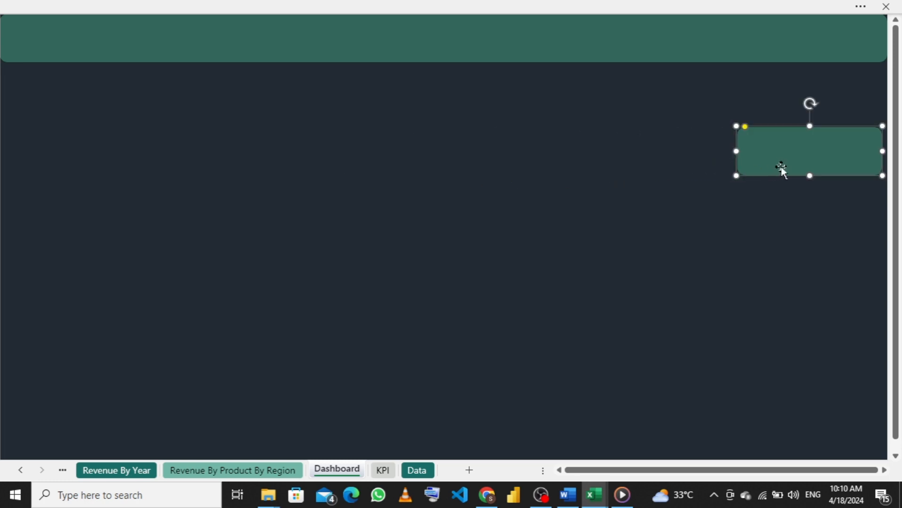
left_click_drag(814, 218, 840, 459)
left_click_drag(823, 258, 57, 196)
left_click_drag(73, 388, 66, 451)
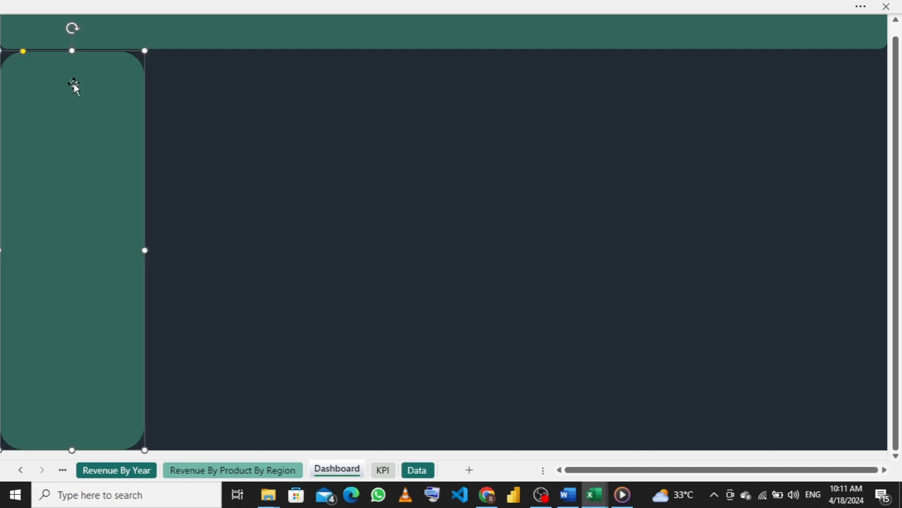
- Reduce the corner rounding of the sidebar and the header banner so both have nearly square corners
left_click_drag(23, 52, 6, 54)
scroll(367, 198, "up", 1)
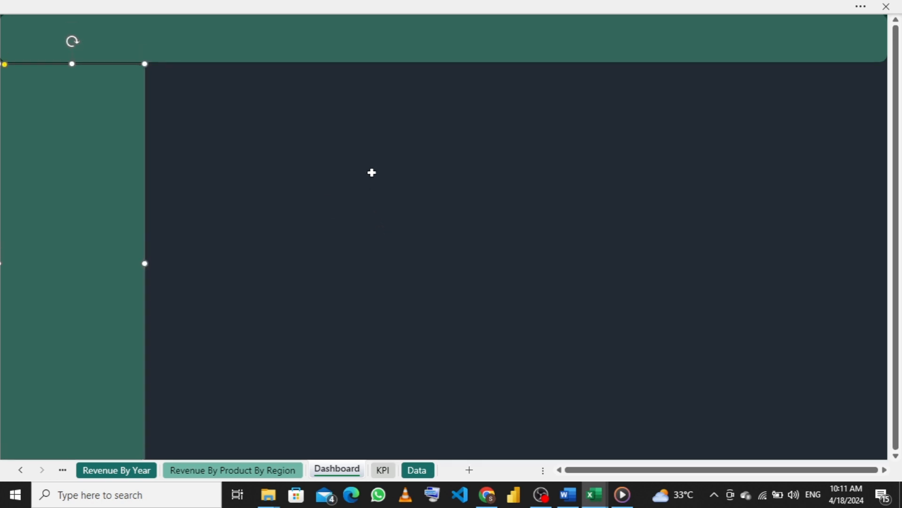
left_click(425, 46)
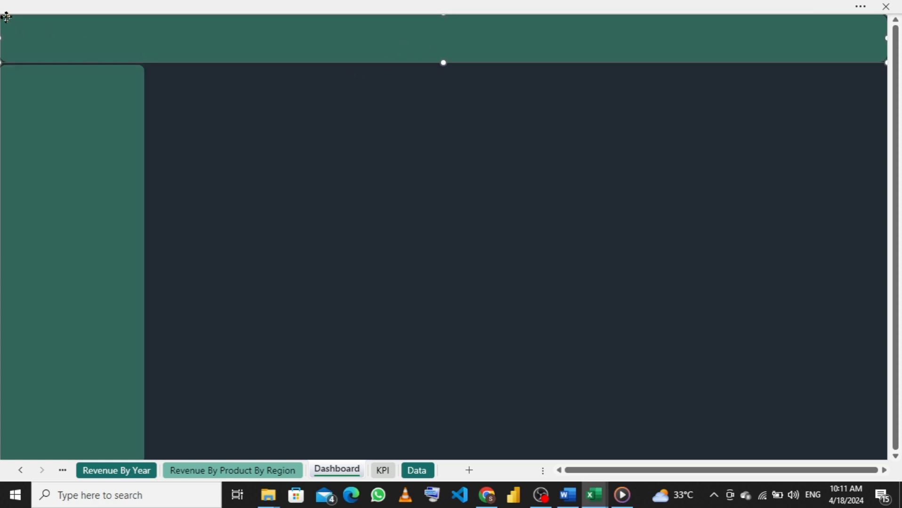
left_click_drag(7, 15, 3, 19)
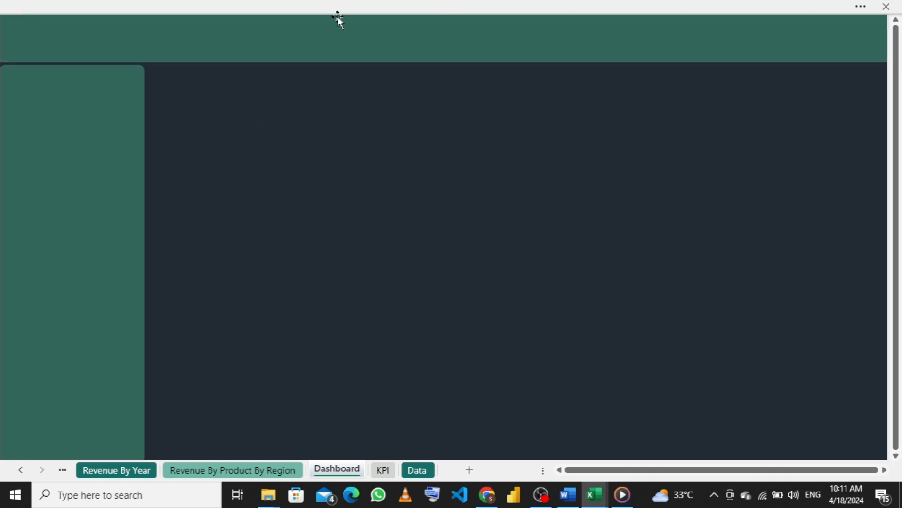
left_click(103, 136)
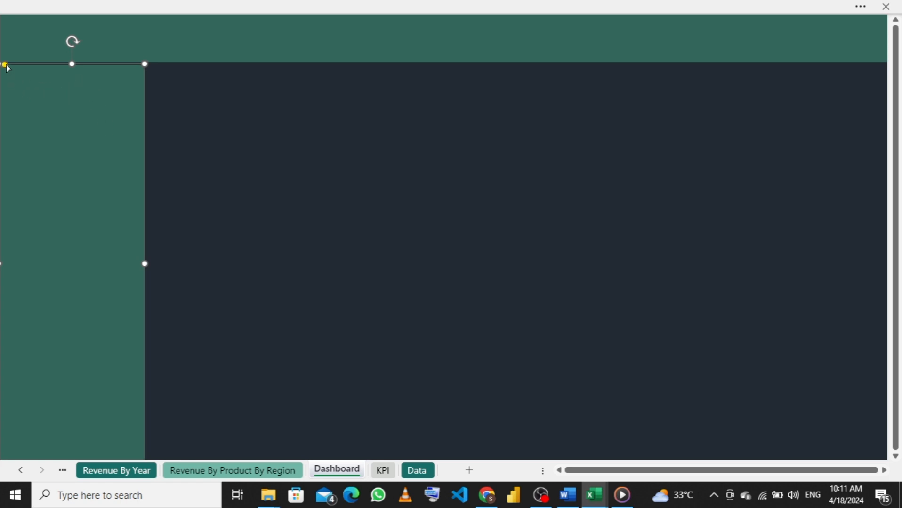
mouse_move(9, 64)
left_mouse_down()
mouse_move(32, 64)
mouse_move(10, 65)
left_mouse_up()
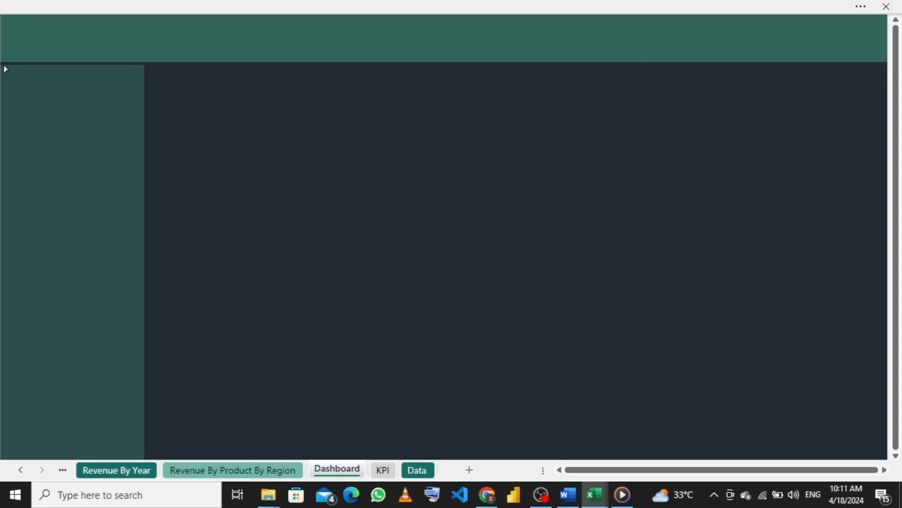
left_click_drag(5, 69, 3, 65)
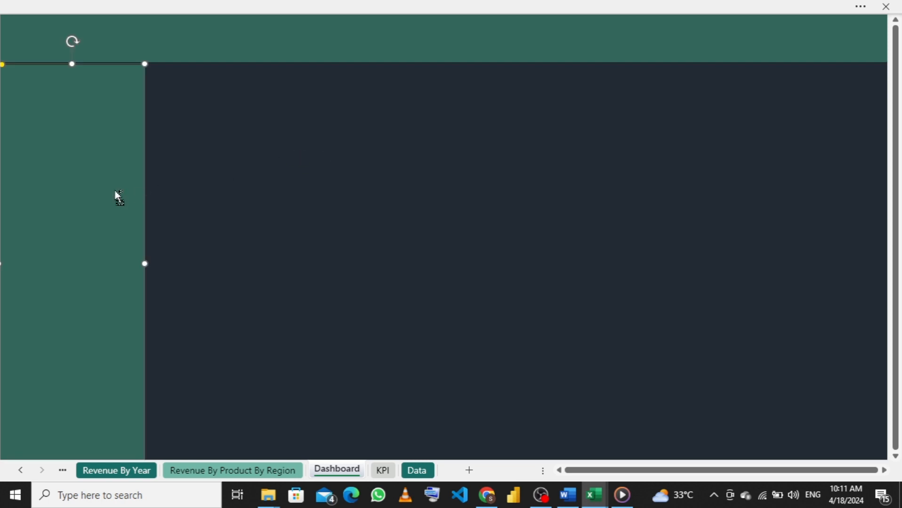
- Copy the sidebar and shrink the copy into a small card about 0.97 inches tall, placed beside the sidebar just below the banner
left_click_drag(115, 191, 245, 214)
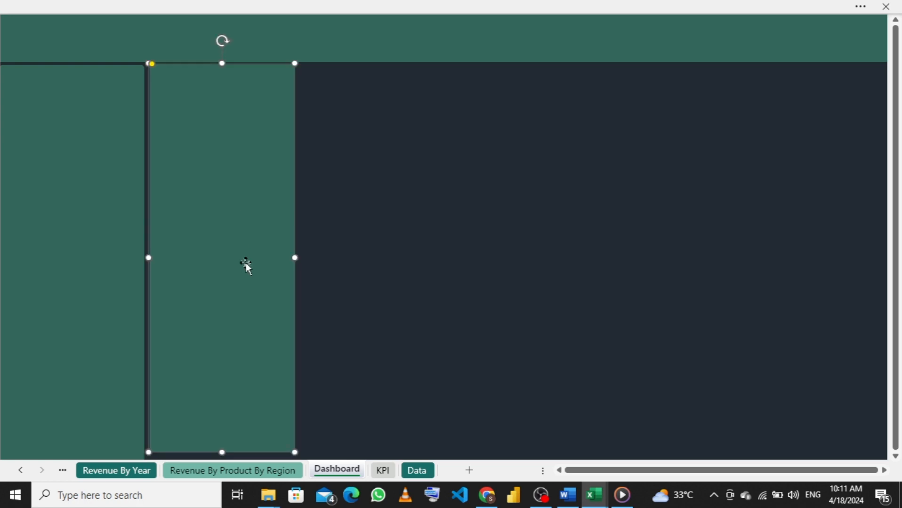
left_click_drag(220, 452, 226, 230)
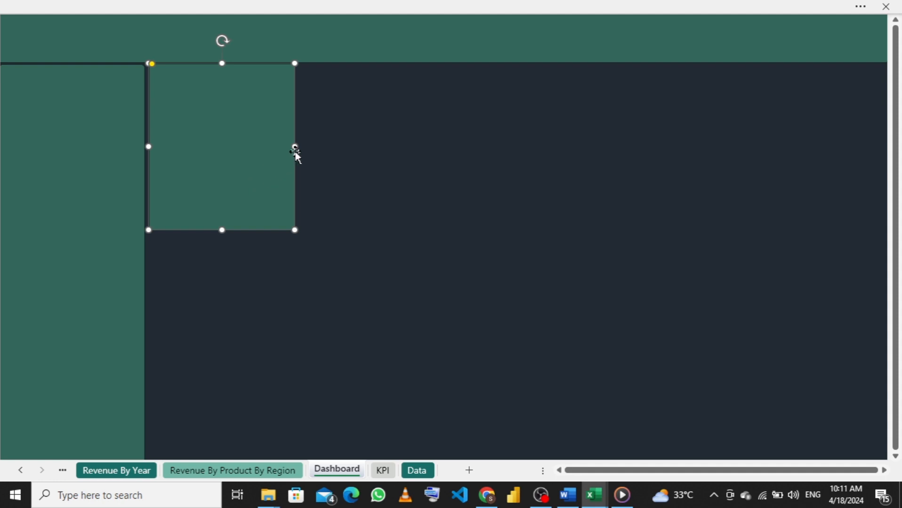
left_click_drag(295, 146, 388, 157)
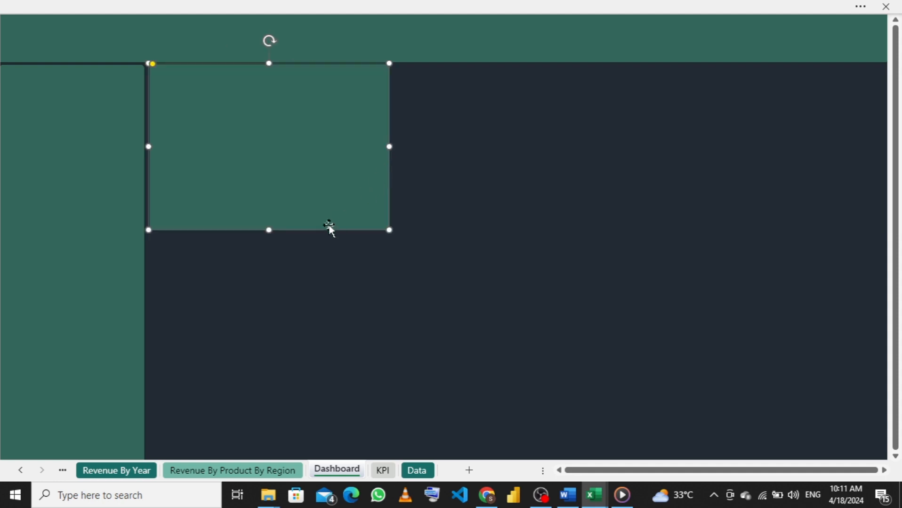
left_click_drag(269, 231, 262, 125)
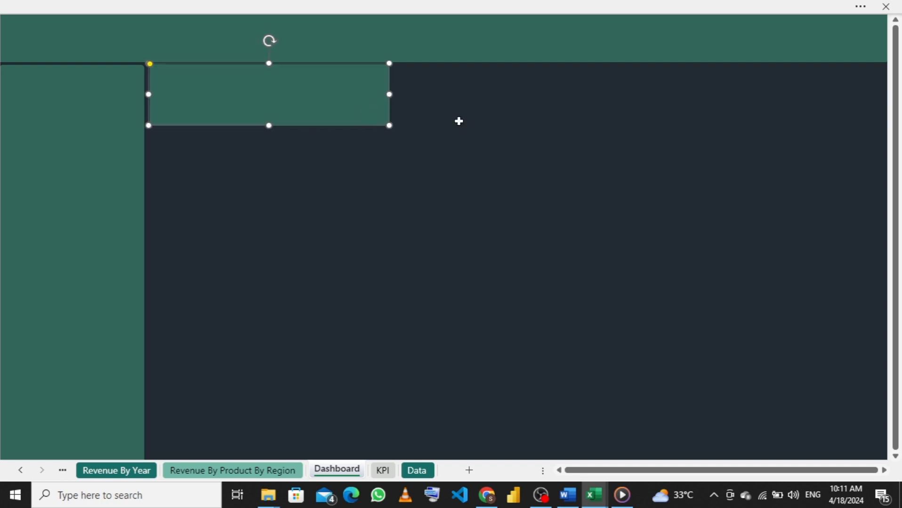
left_click_drag(389, 95, 299, 94)
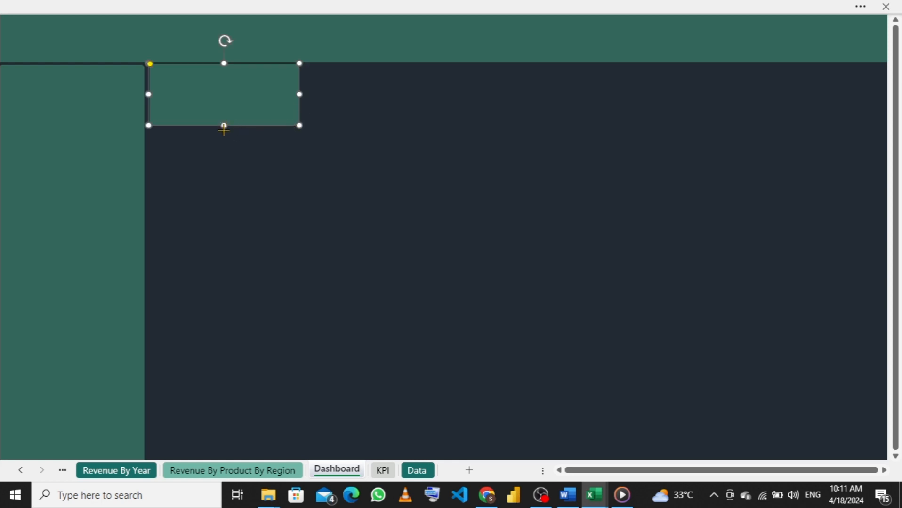
mouse_move(226, 93)
left_mouse_down()
mouse_move(226, 102)
mouse_move(224, 95)
left_mouse_up()
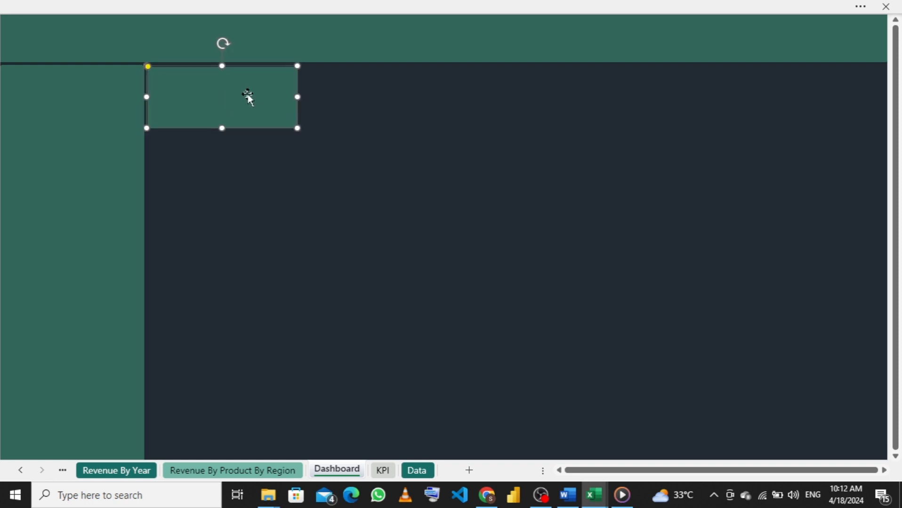
- Duplicate the small card four times to form a row of five cards below the header banner
key("ctrl+d")
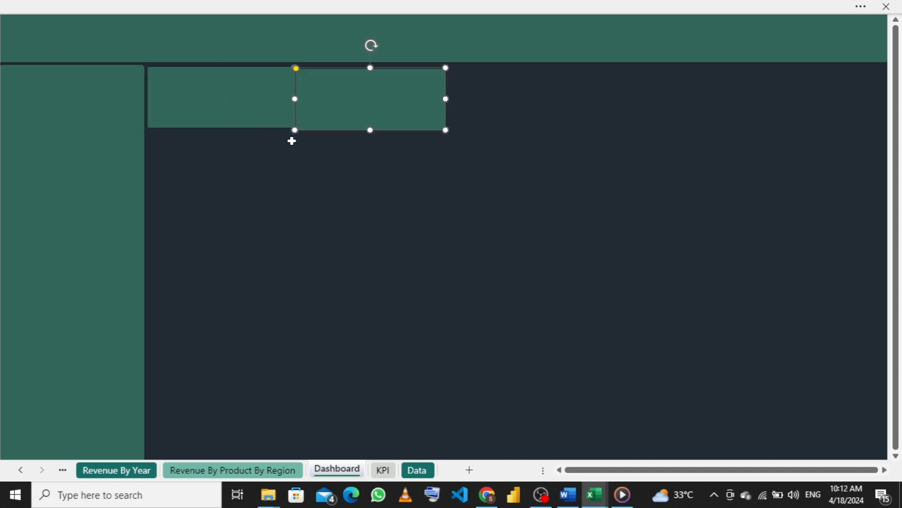
key("ctrl+d")
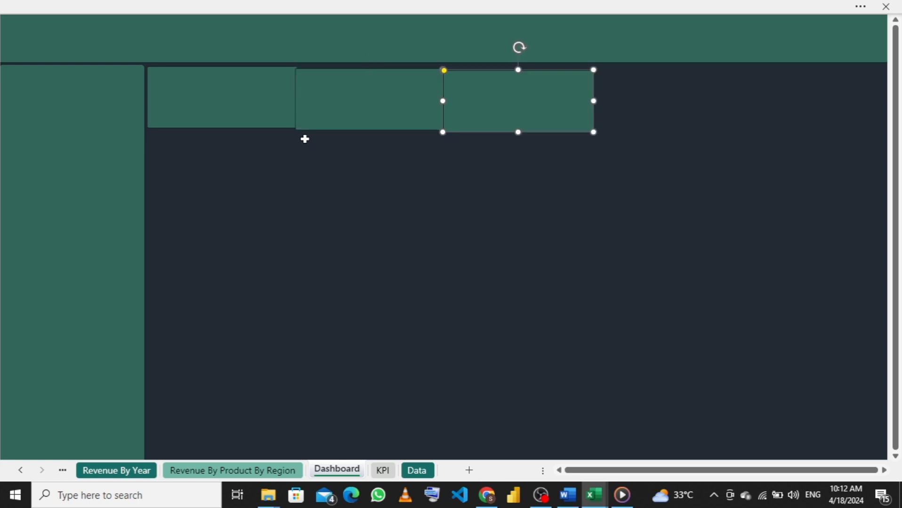
key("ctrl+d")
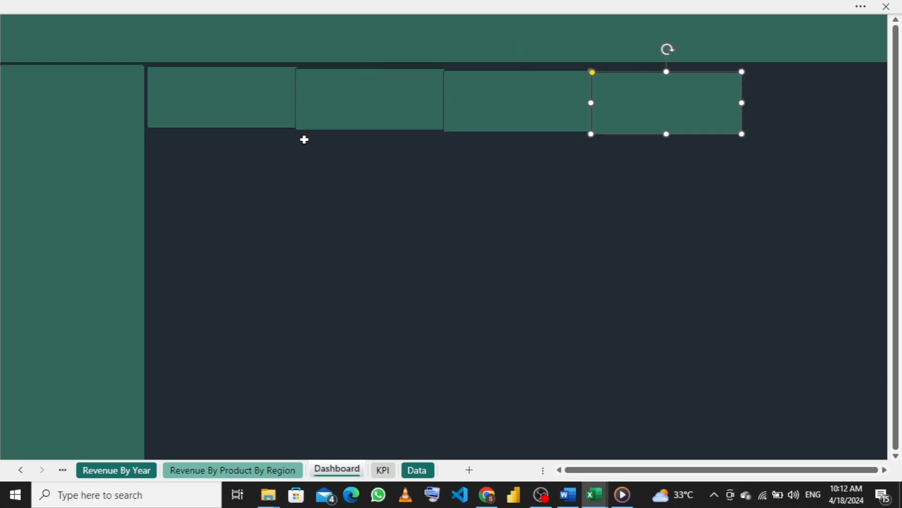
key("ctrl+d")
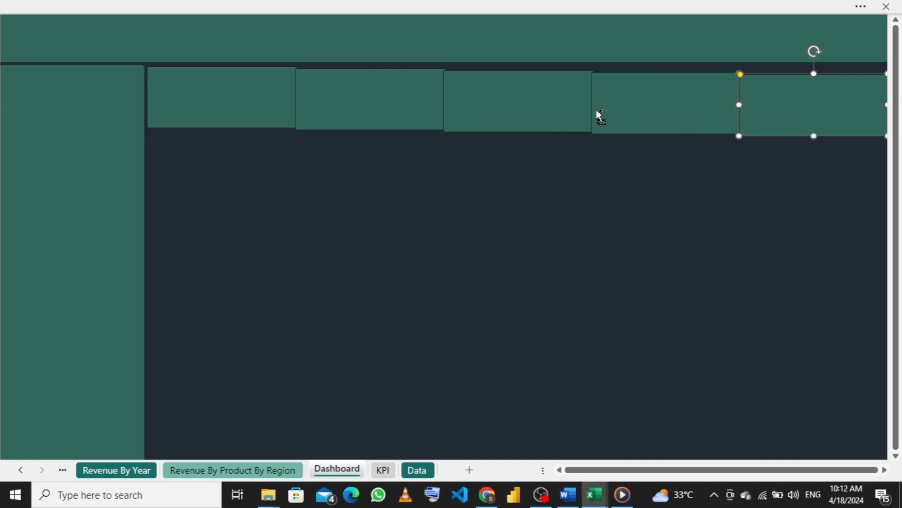
- Narrow all five cards together from their left edges to leave small gaps between them
left_click(650, 99, "shift")
left_click(573, 101, "shift")
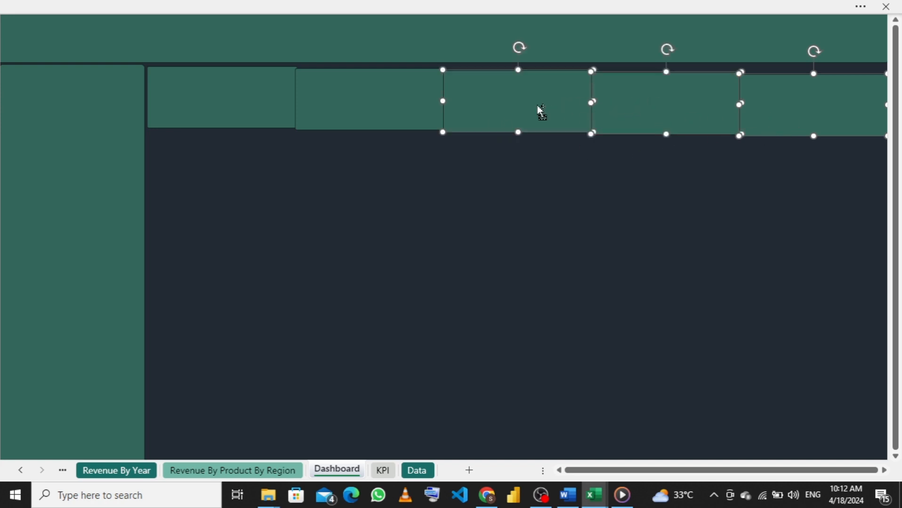
left_click(406, 103, "shift")
left_click(244, 100, "shift")
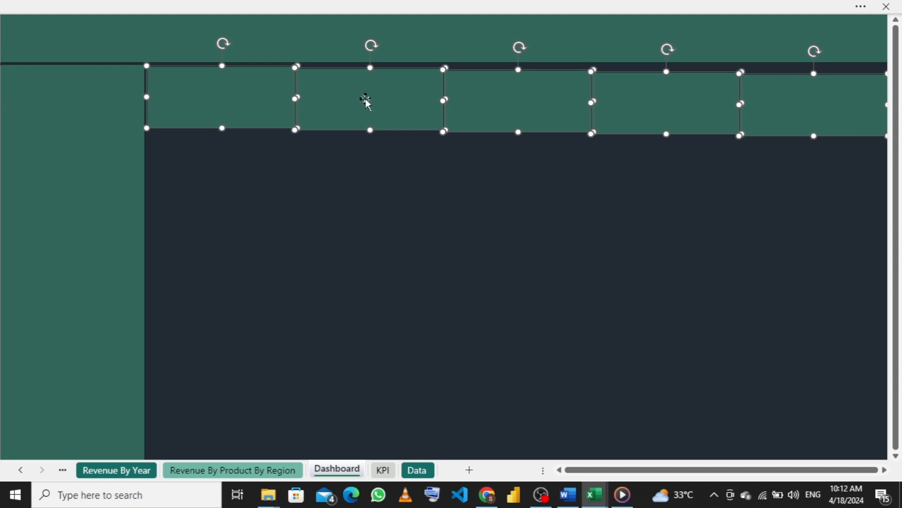
left_click_drag(439, 102, 451, 101)
left_click(379, 186)
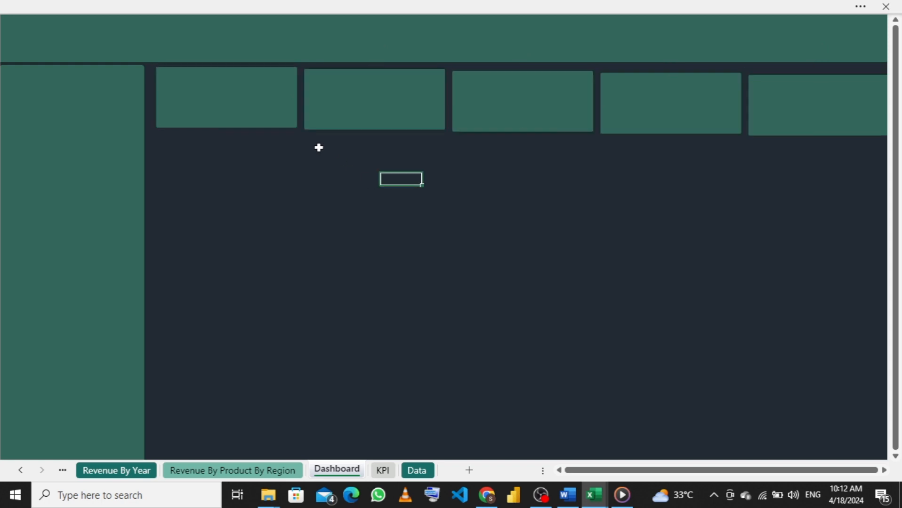
- Select all five cards in the row and align them by their top edges
left_click(263, 118)
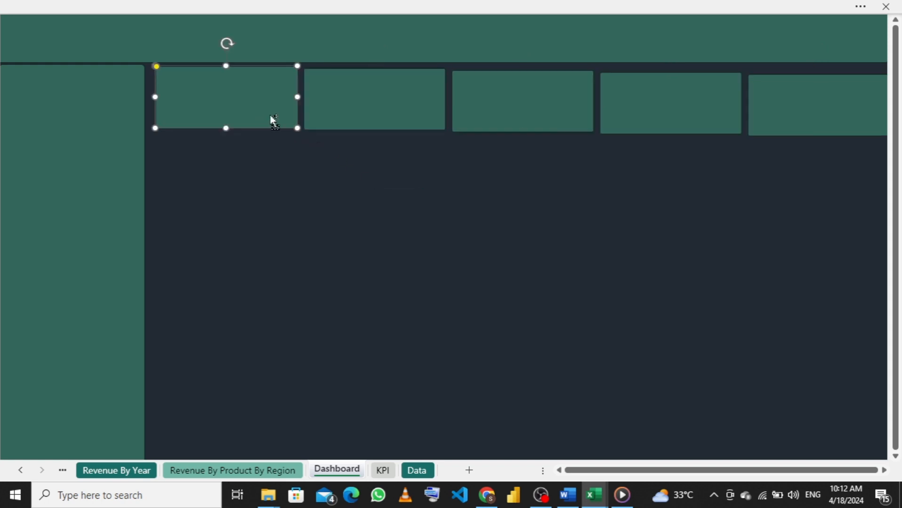
left_click(355, 91, "shift")
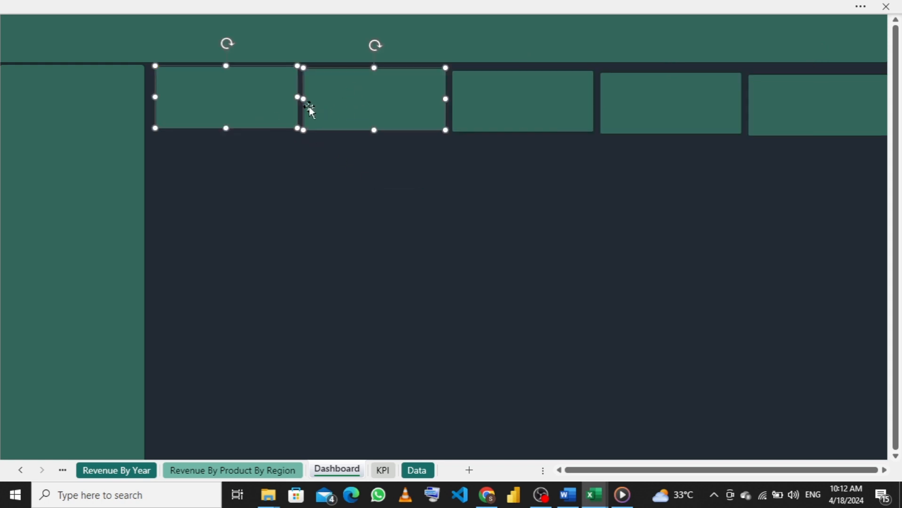
left_click(271, 110, "shift")
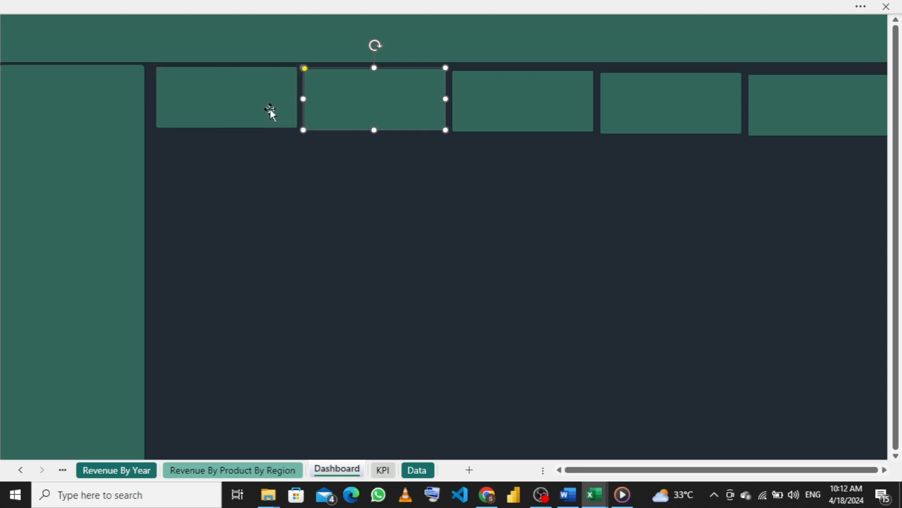
left_click(368, 103, "shift")
left_click(254, 103)
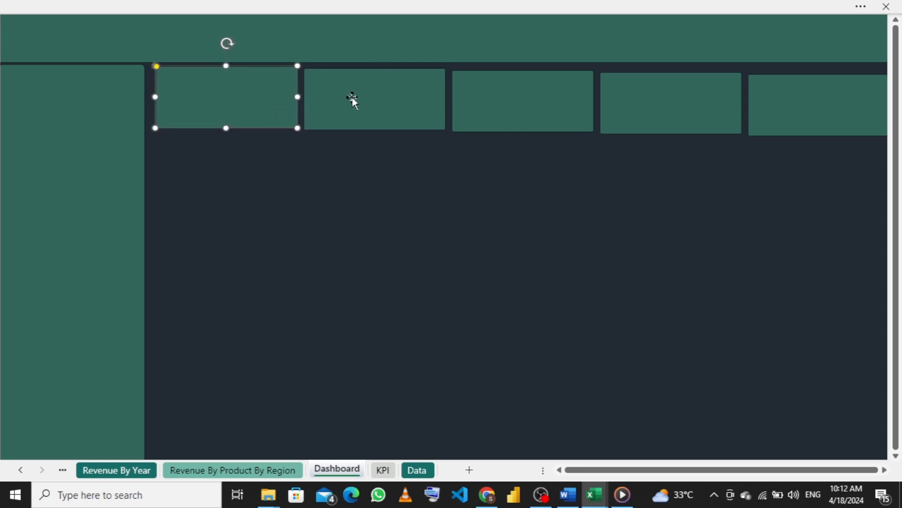
left_click(400, 96, "shift")
left_click(524, 115, "shift")
left_click(626, 110, "shift")
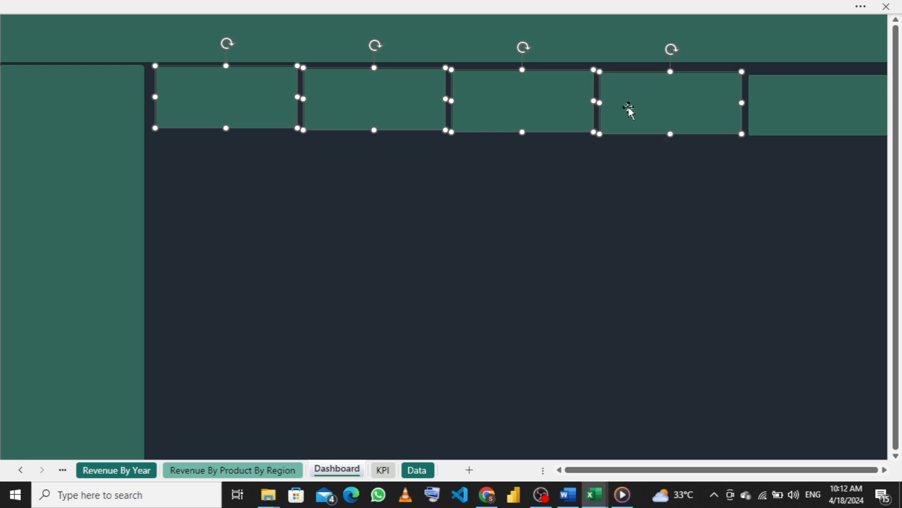
left_click(800, 117, "shift")
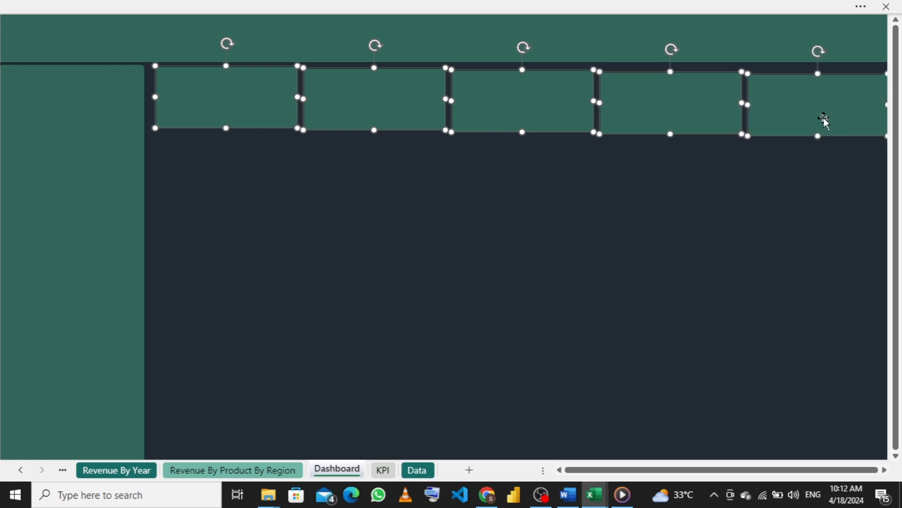
left_click(646, 6)
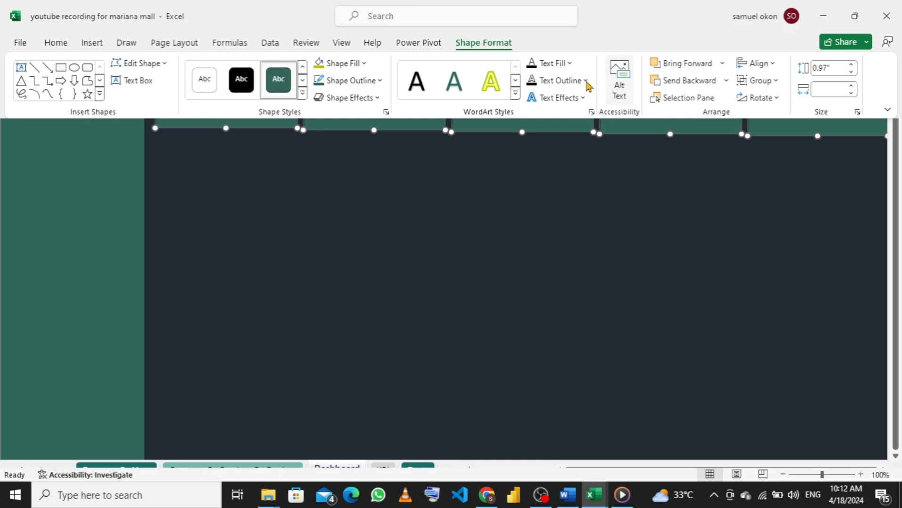
left_click(771, 66)
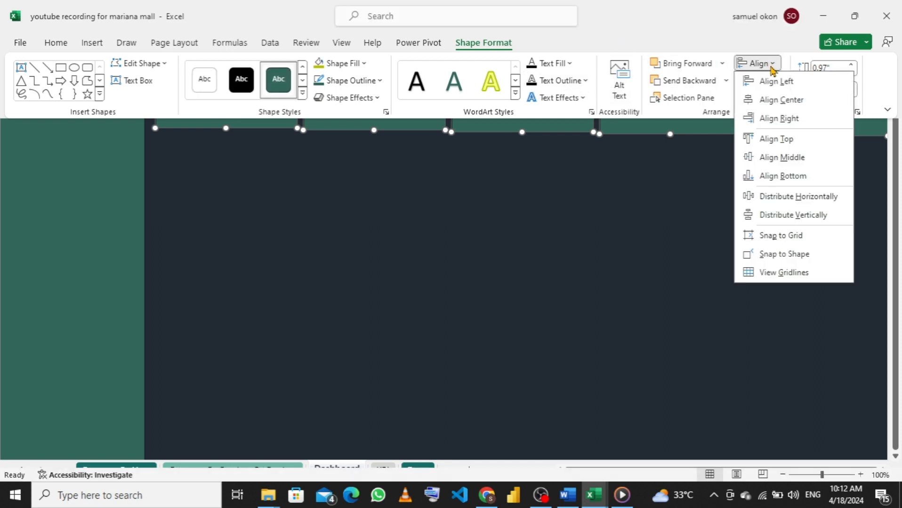
left_click(784, 140)
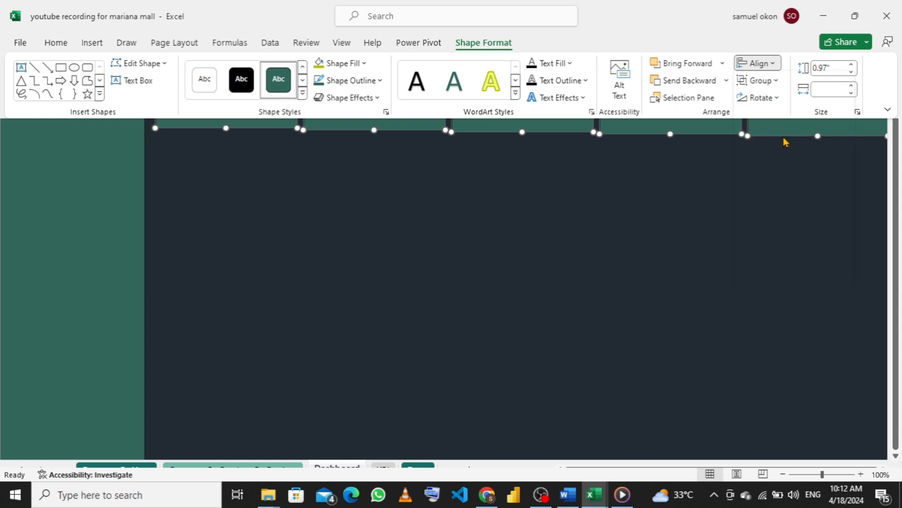
- Distribute the five cards evenly in the horizontal direction and shift the whole row slightly closer to the sidebar
left_click(774, 66)
left_click(785, 197)
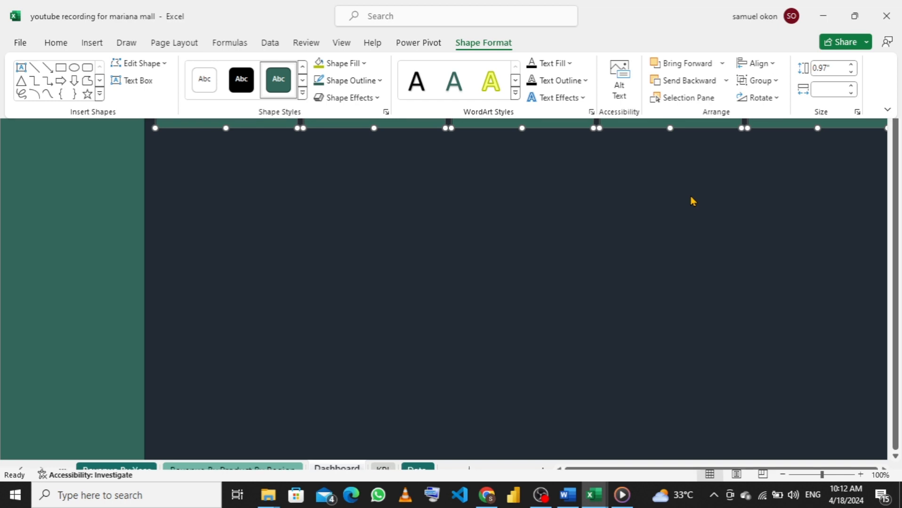
key("ctrl+shift+F1")
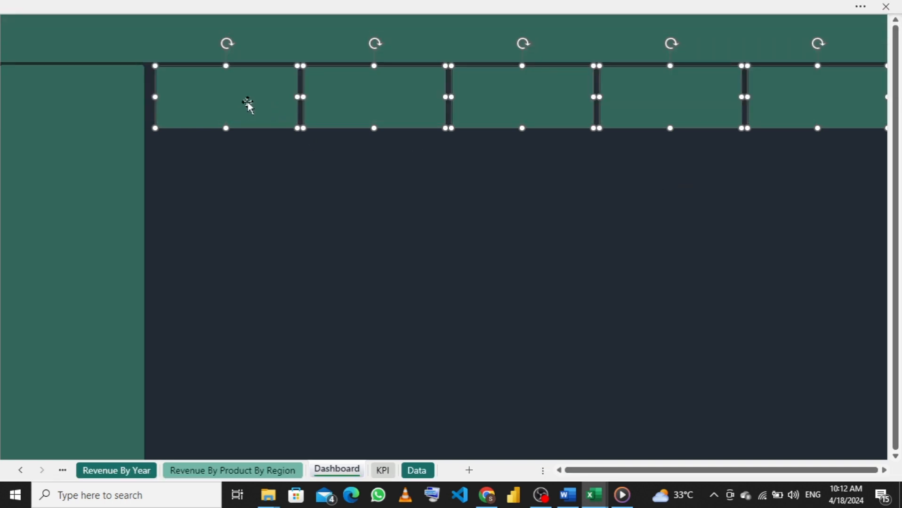
left_click_drag(246, 102, 242, 102)
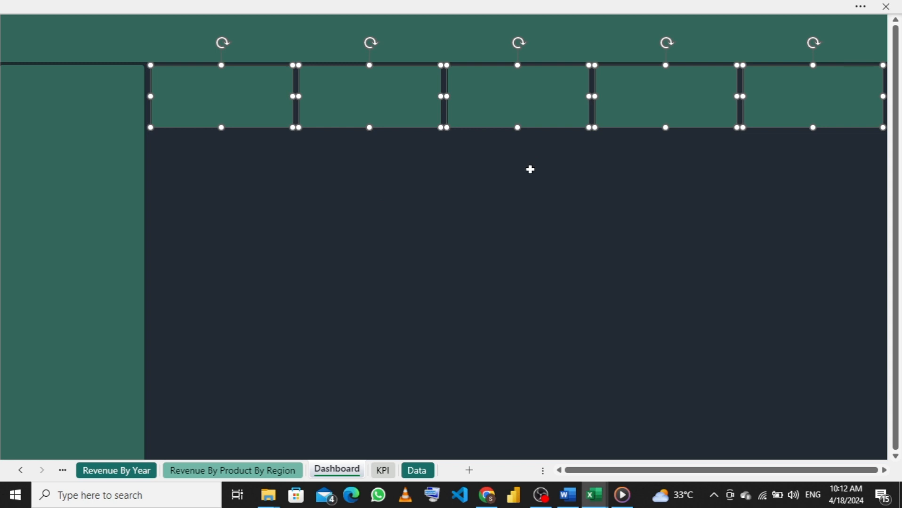
left_click(315, 206)
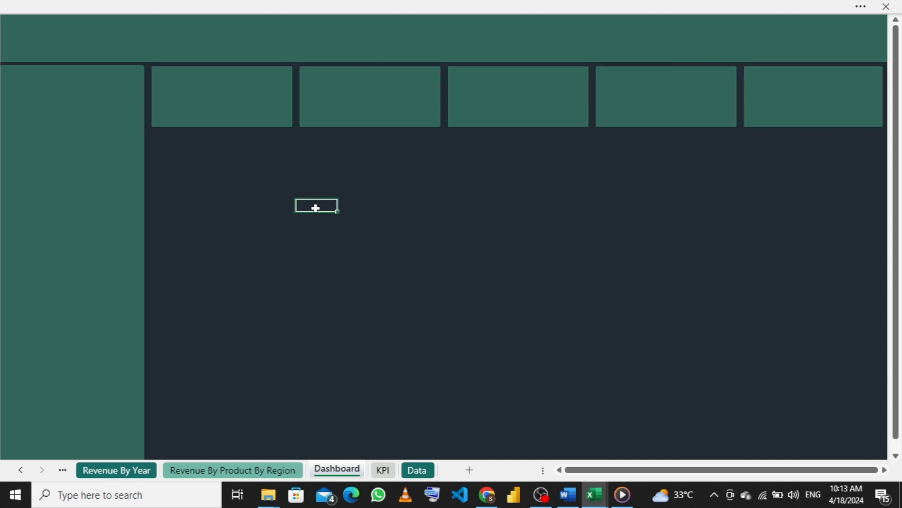
left_click(232, 111)
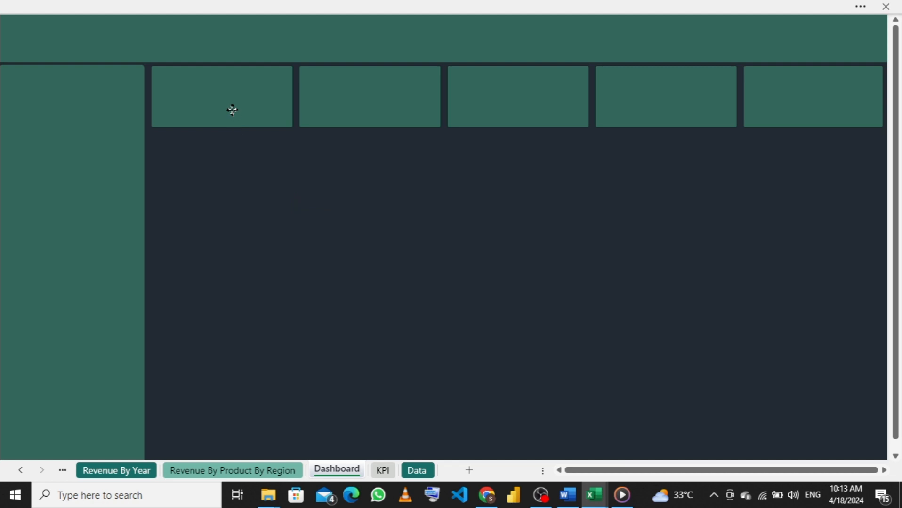
left_click(348, 90, "shift")
left_click(507, 92, "shift")
left_click(680, 95, "shift")
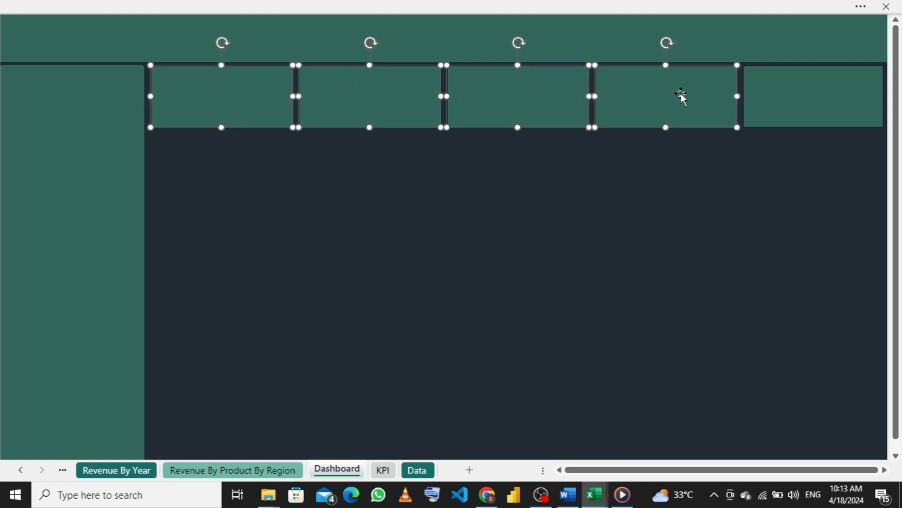
left_click(791, 106, "shift")
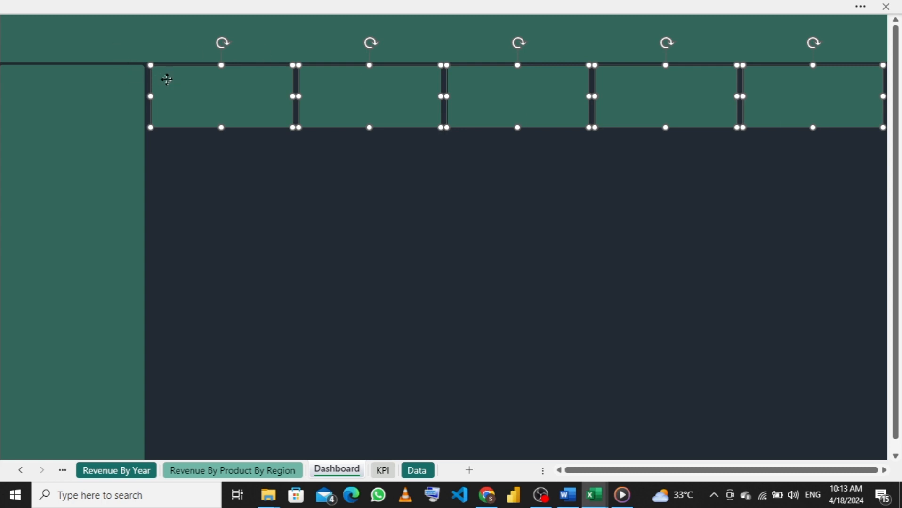
left_click(196, 187)
left_click(387, 211)
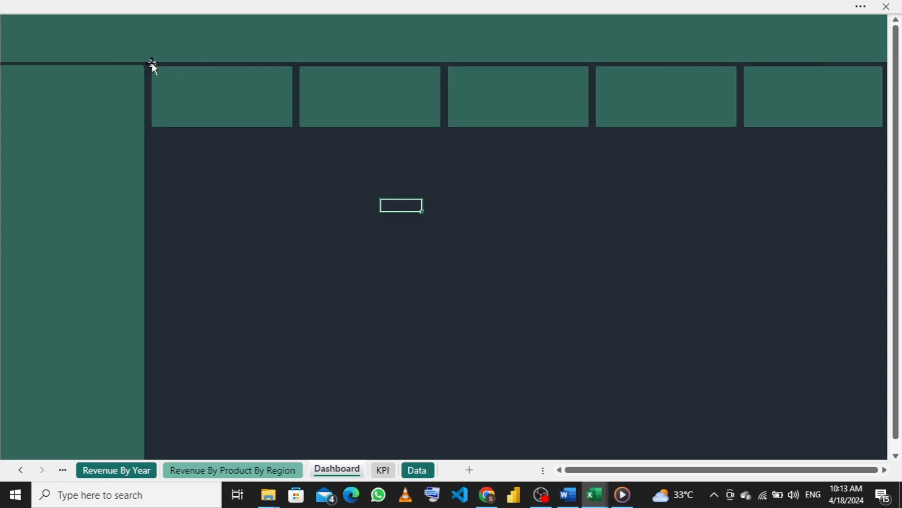
left_click_drag(166, 78, 168, 85)
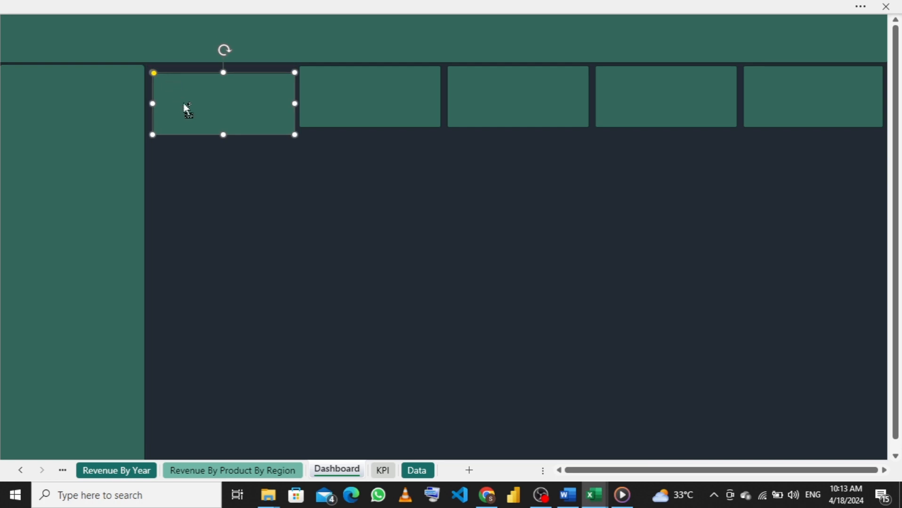
key("ctrl+z")
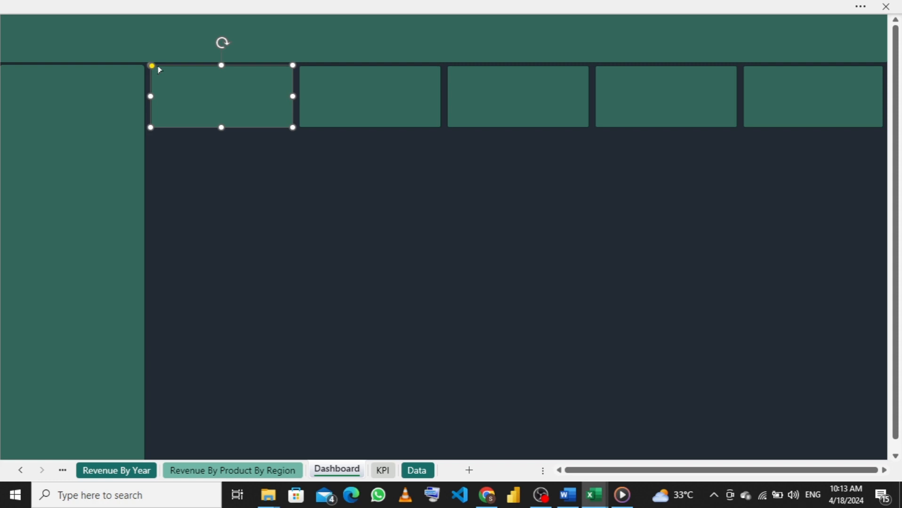
- Increase the corner rounding of each of the five cards so all have softly rounded corners
left_click_drag(155, 66, 158, 66)
left_click(359, 90)
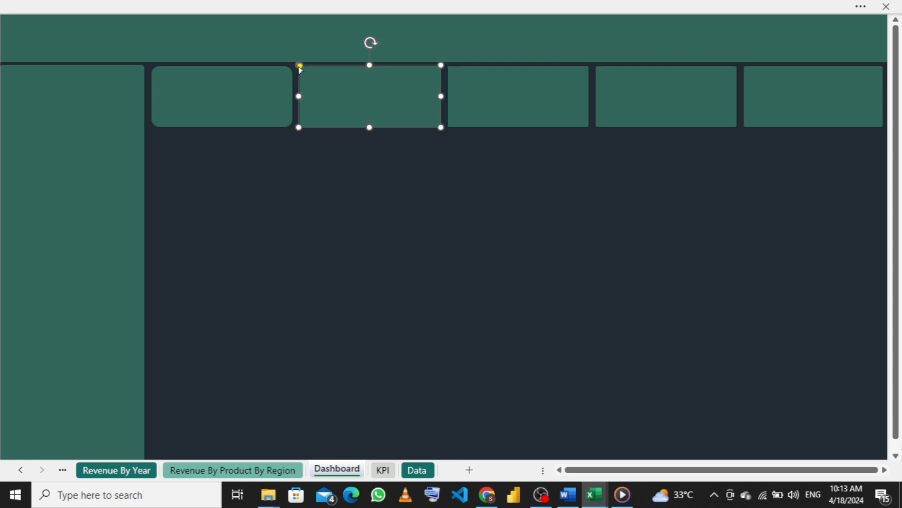
left_click_drag(299, 67, 308, 69)
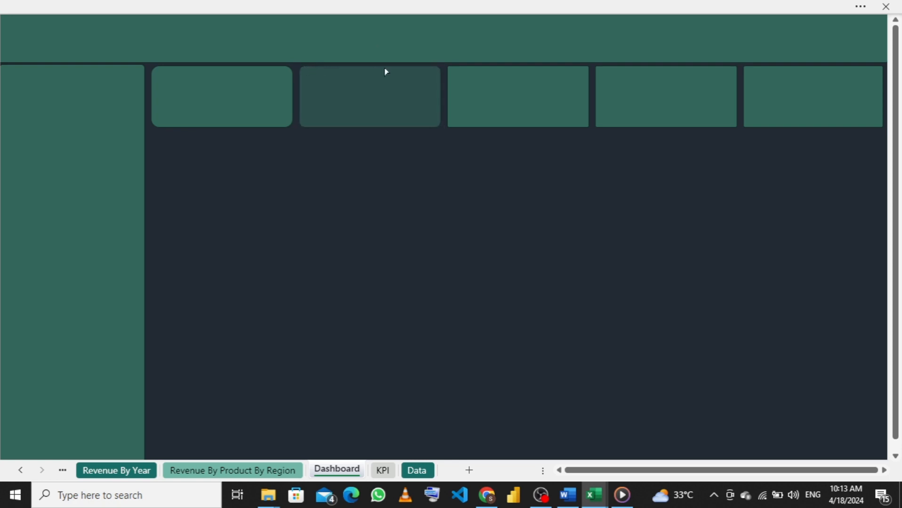
left_click_drag(385, 71, 385, 72)
left_click(473, 82)
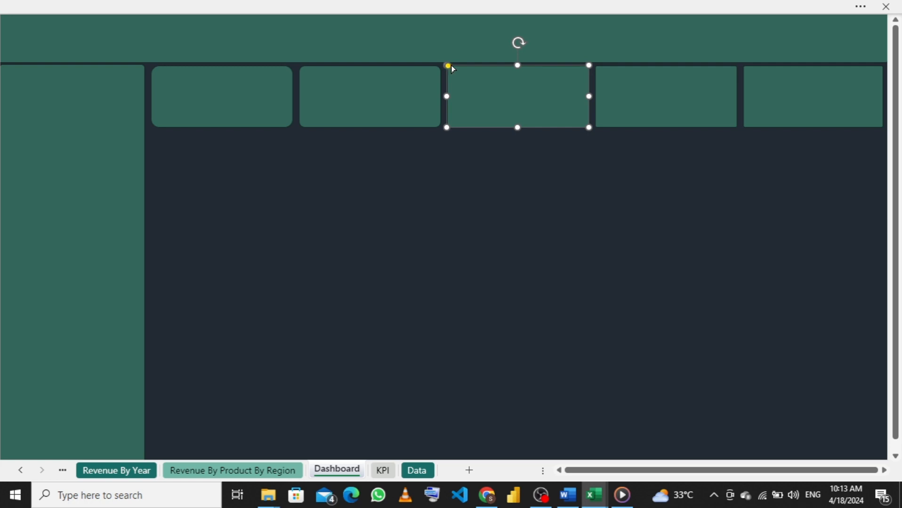
left_click_drag(450, 65, 640, 90)
left_click(631, 87)
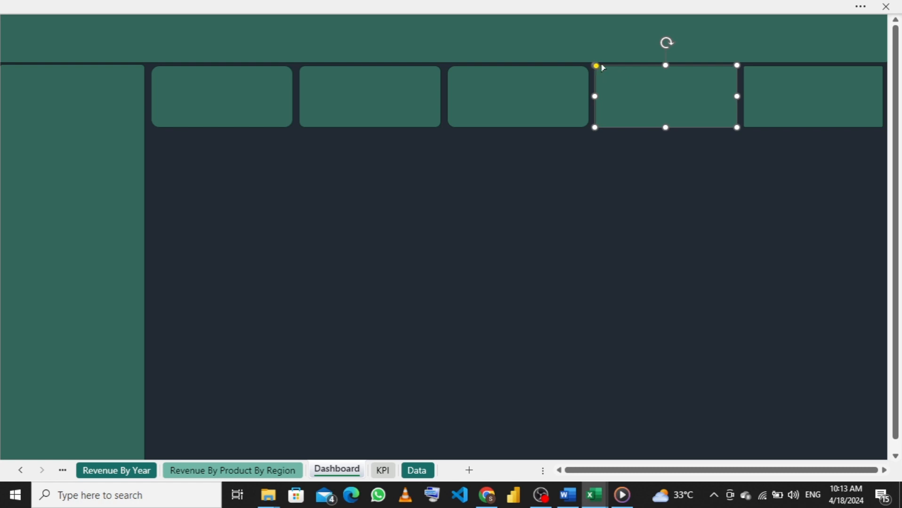
left_click_drag(602, 66, 602, 71)
left_click(800, 114)
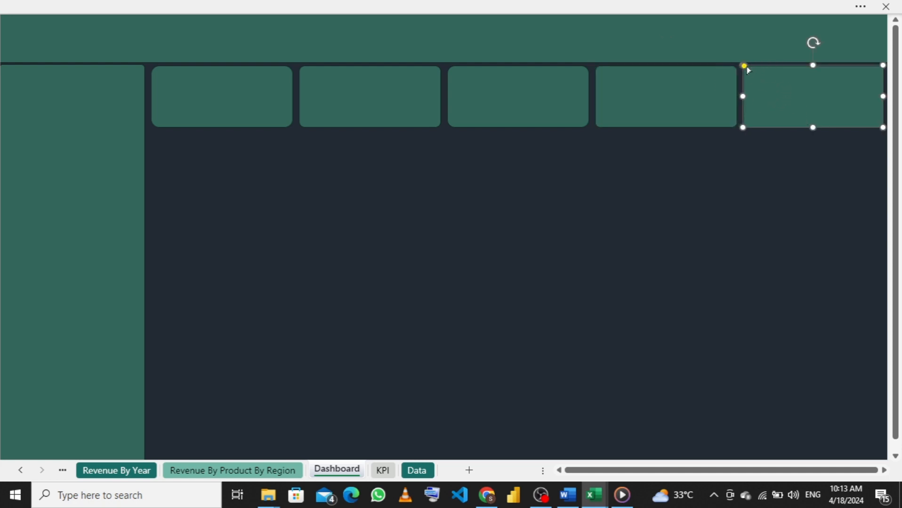
left_click_drag(748, 65, 753, 65)
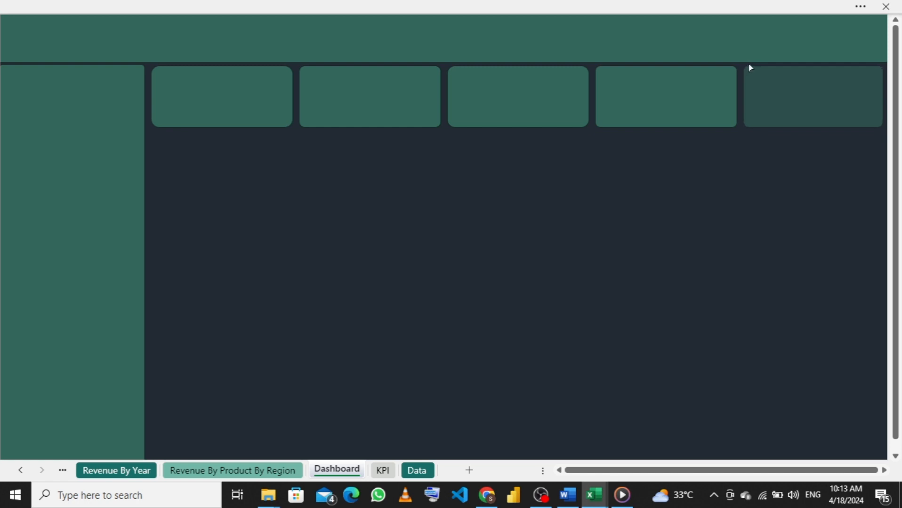
left_click_drag(748, 66, 748, 66)
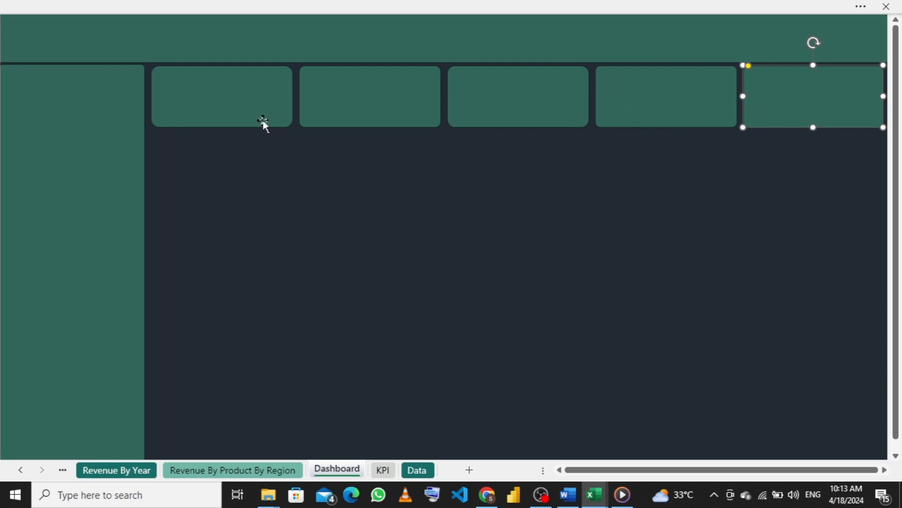
- Duplicate the first card below itself and enlarge the copy into a wide, tall panel with moderately rounded corners
left_click(243, 109)
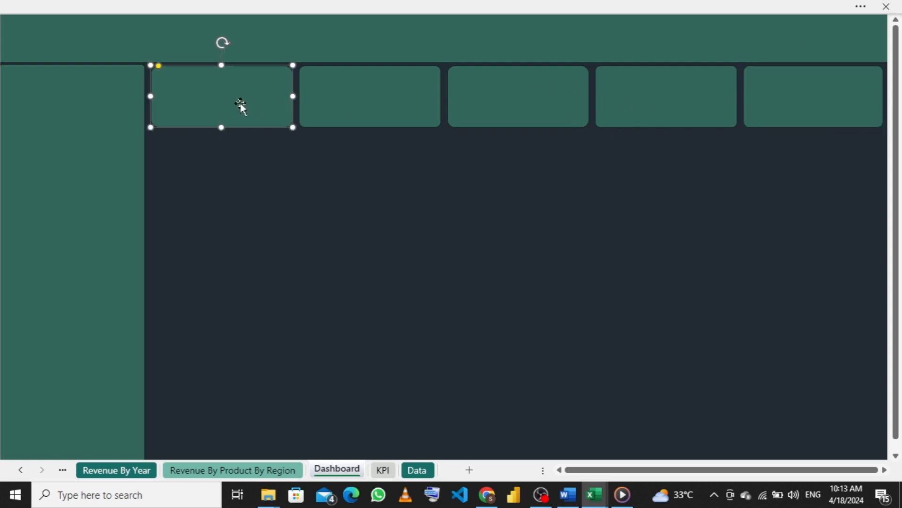
key("ctrl+d")
left_click_drag(241, 115, 231, 168)
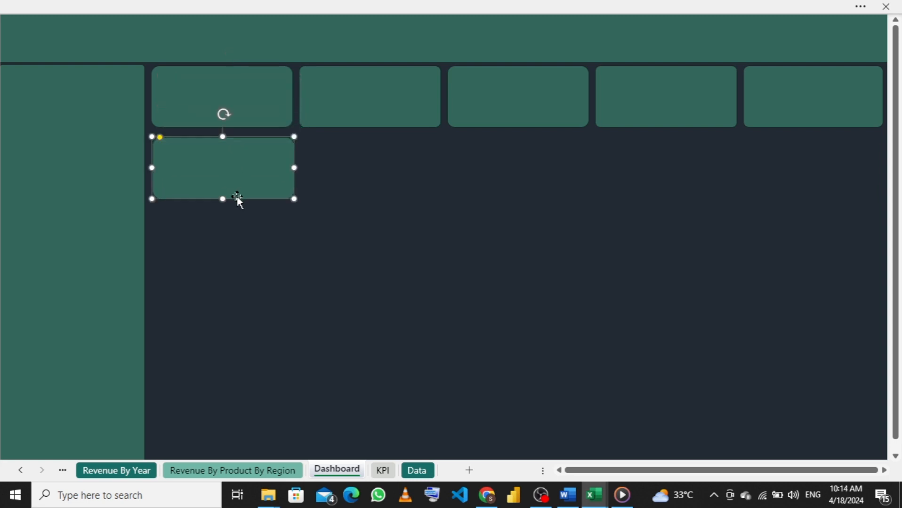
left_click_drag(222, 199, 221, 280)
left_click_drag(311, 210, 425, 217)
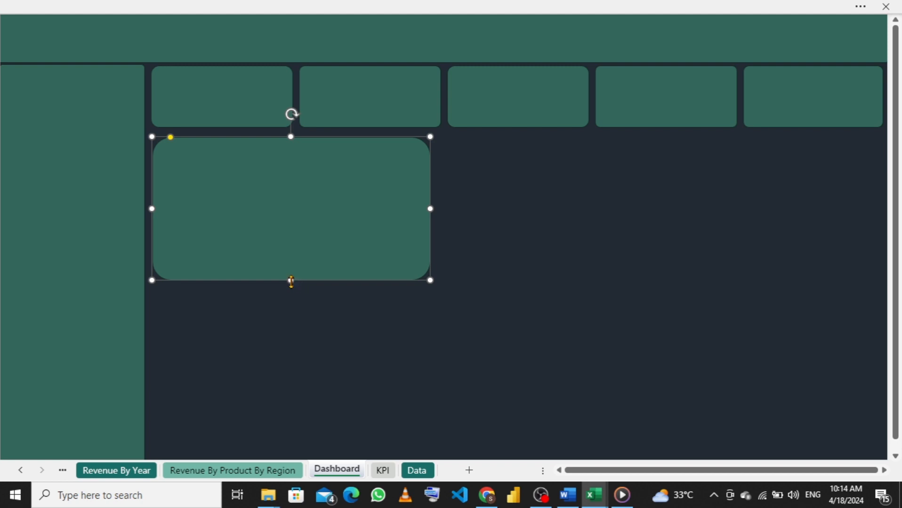
left_click_drag(290, 280, 291, 312)
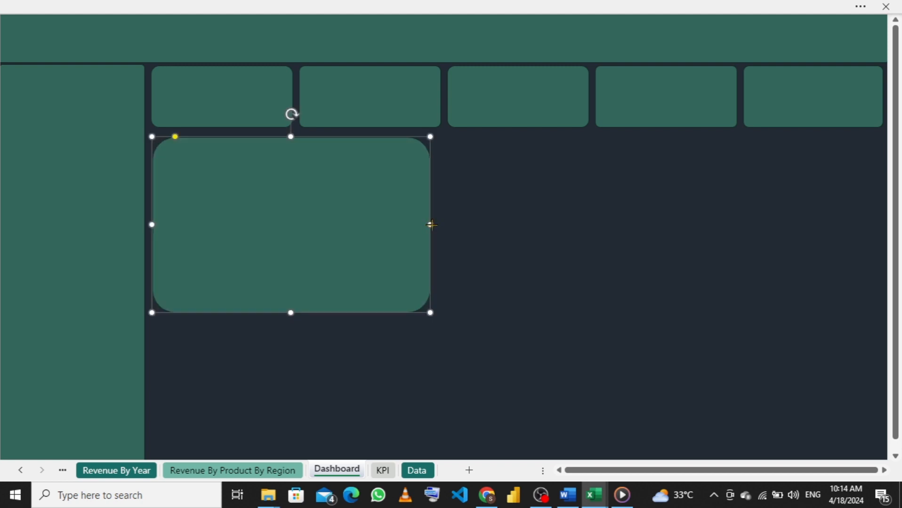
left_click_drag(432, 225, 411, 225)
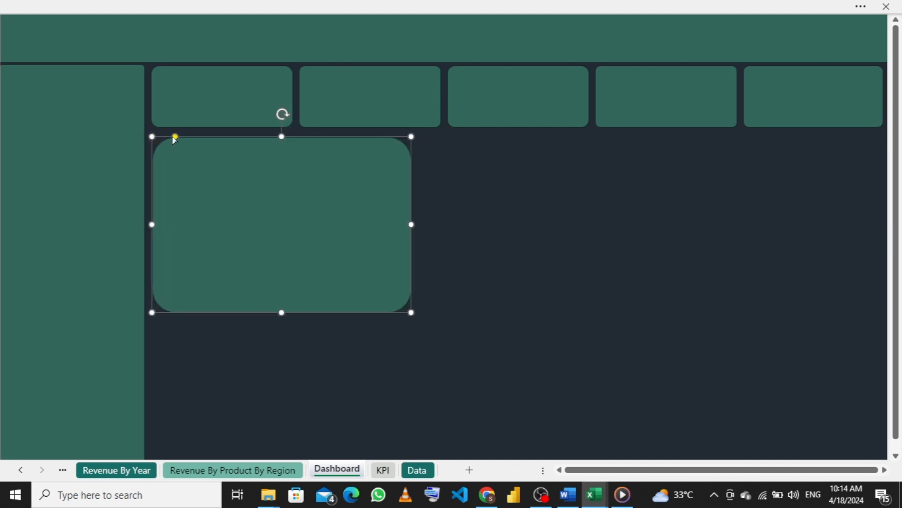
left_click_drag(174, 139, 166, 141)
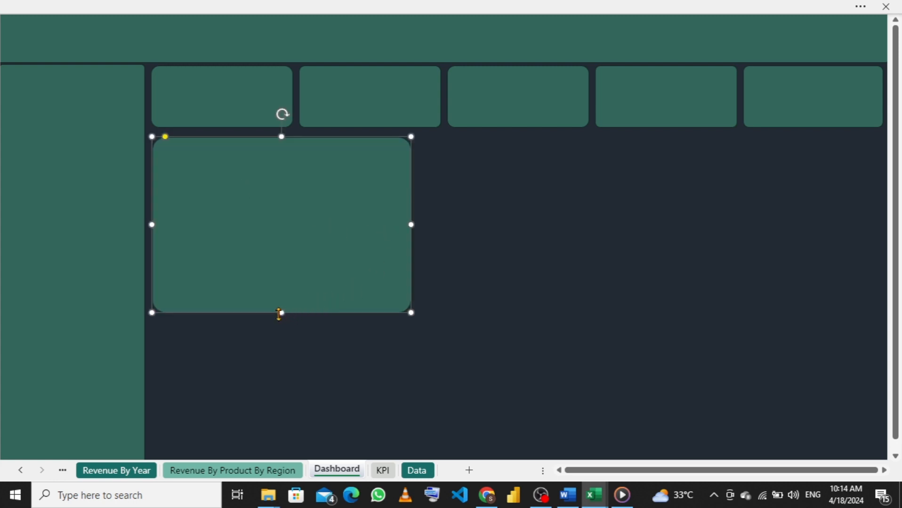
left_click_drag(279, 314, 282, 290)
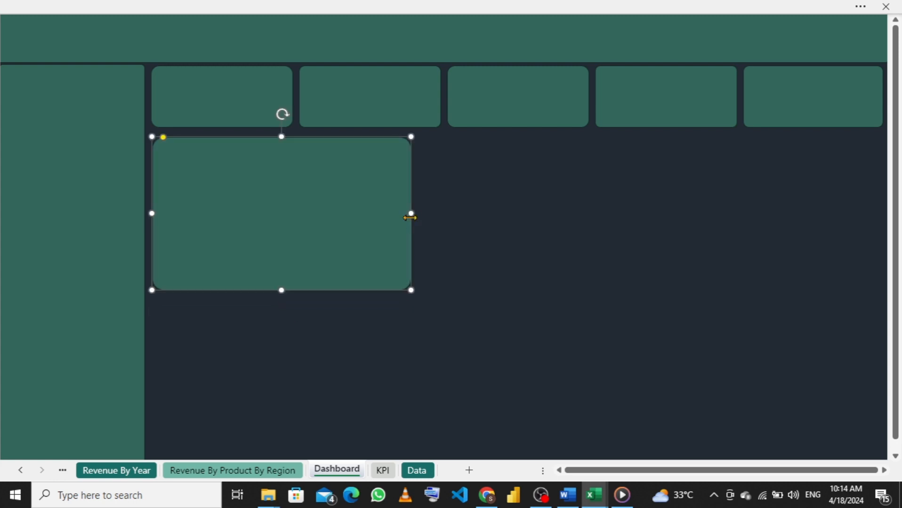
- Narrow the large panel slightly and duplicate it directly beneath itself, stretching both panels taller together
left_click_drag(401, 214, 332, 313)
left_click(318, 254, "shift")
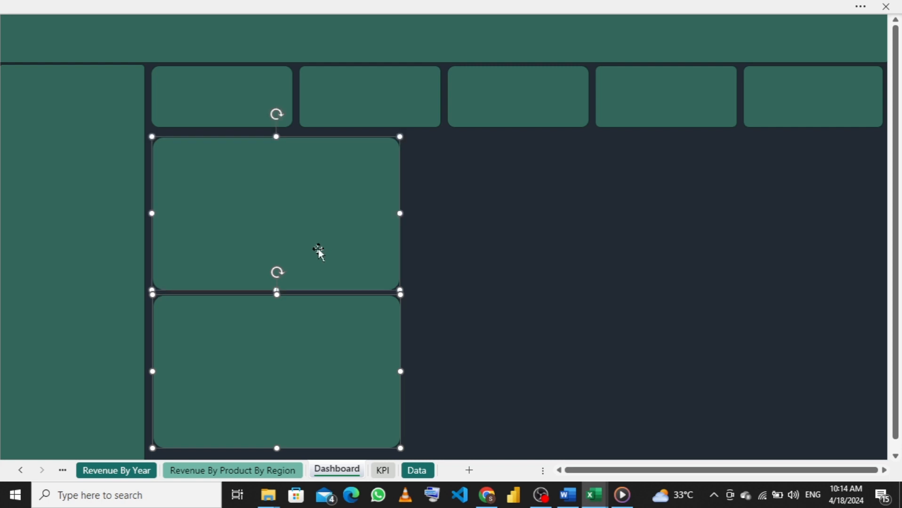
left_click(295, 348, "shift")
left_click(295, 348, "shift")
left_click_drag(278, 293, 277, 297)
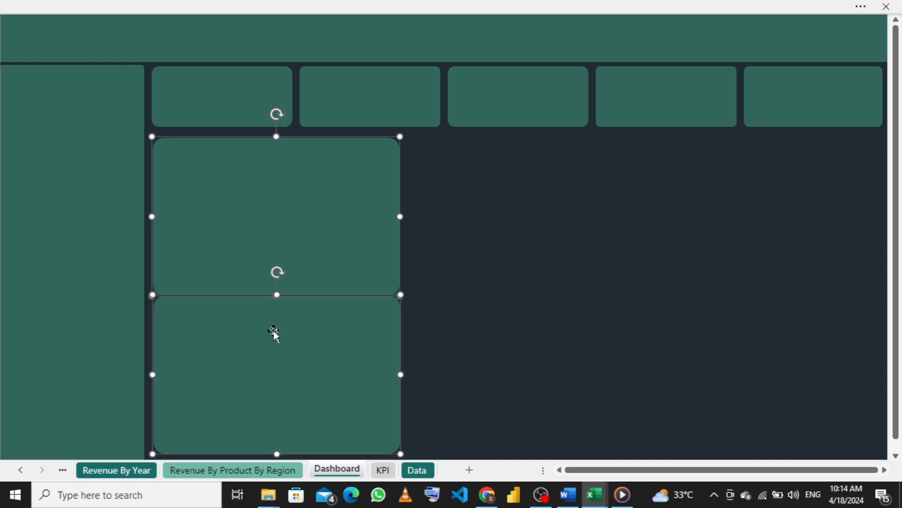
- Offset the lower large panel from the upper one by a thin gap and move both panels up close beneath the cards
left_click(280, 330, "ctrl")
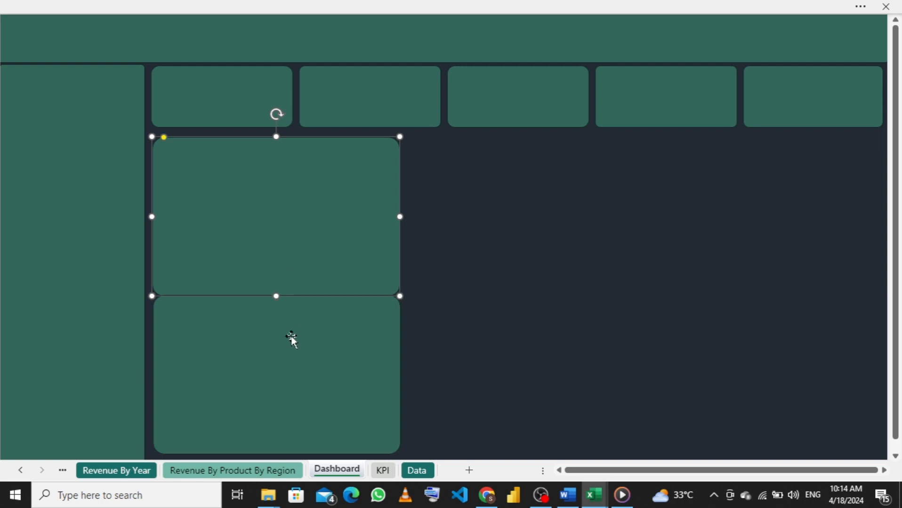
left_click(290, 339)
left_click_drag(290, 337, 292, 307)
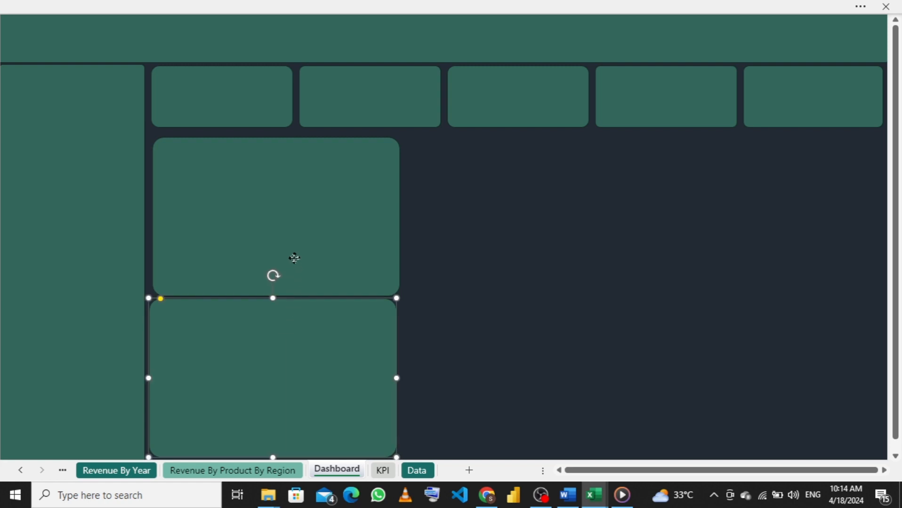
left_click(294, 259, "ctrl")
left_click_drag(294, 253, 290, 237)
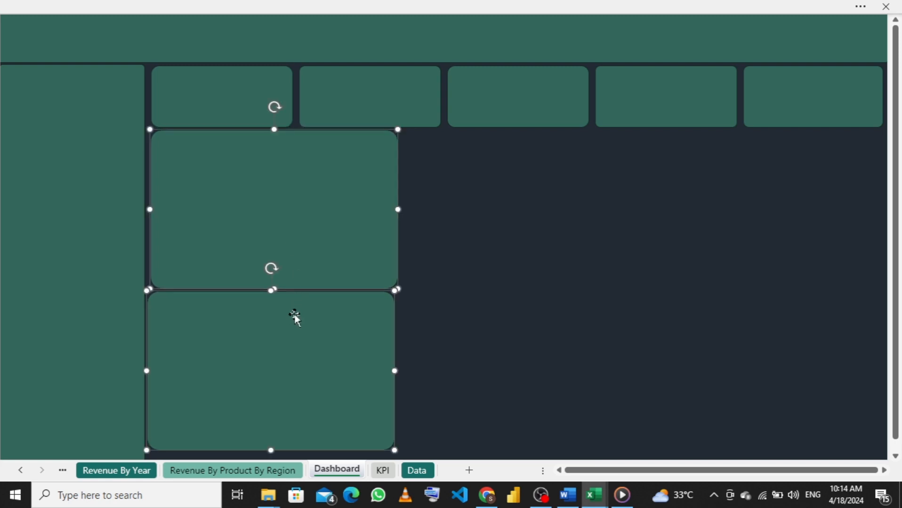
- Move the lower large panel down and line its sides up with the upper panel's
left_click(560, 323)
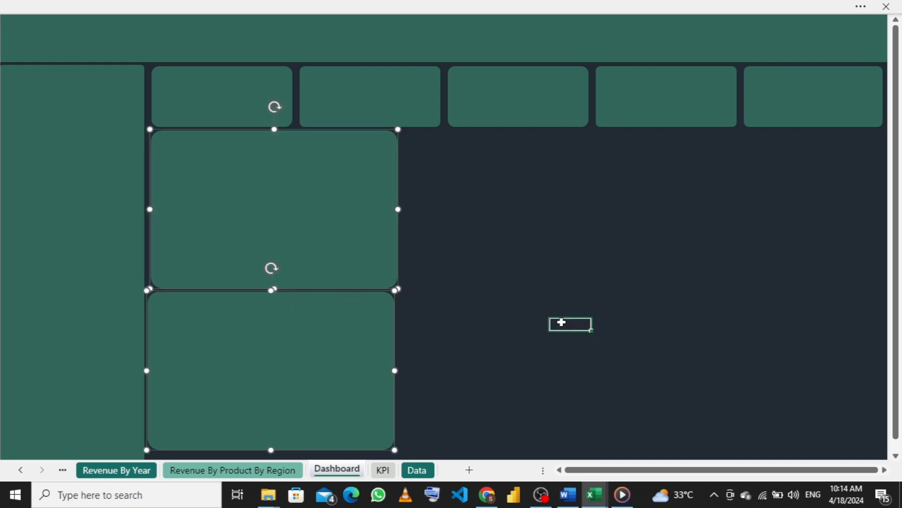
left_click(348, 260)
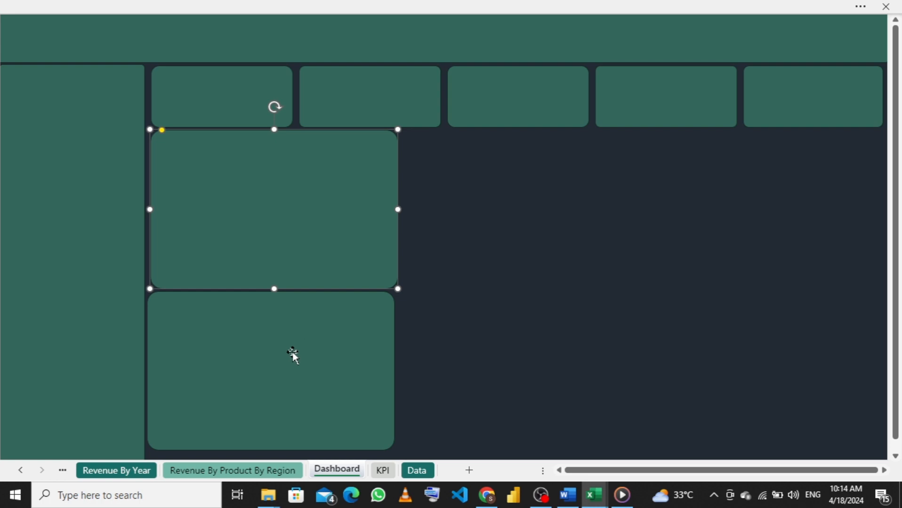
left_click(293, 355, "shift")
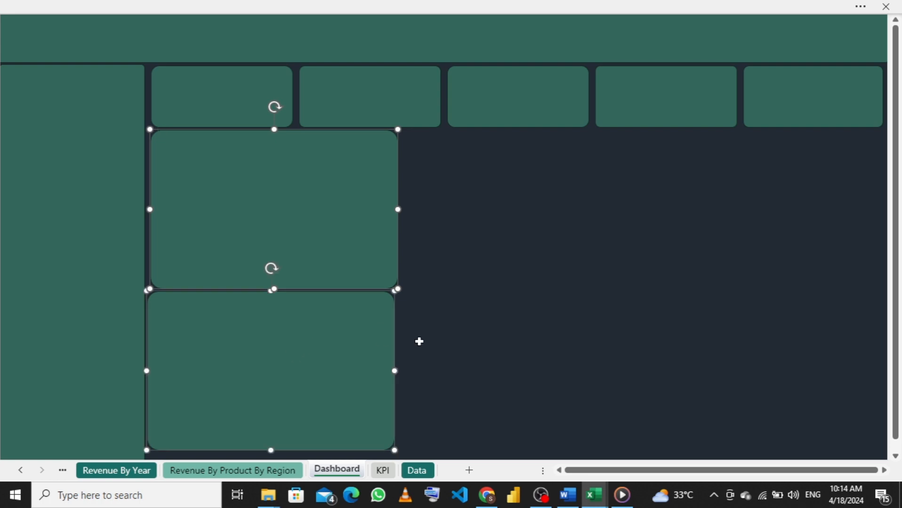
left_click(444, 351)
mouse_move(303, 356)
left_mouse_down()
mouse_move(304, 345)
mouse_move(303, 372)
left_mouse_up()
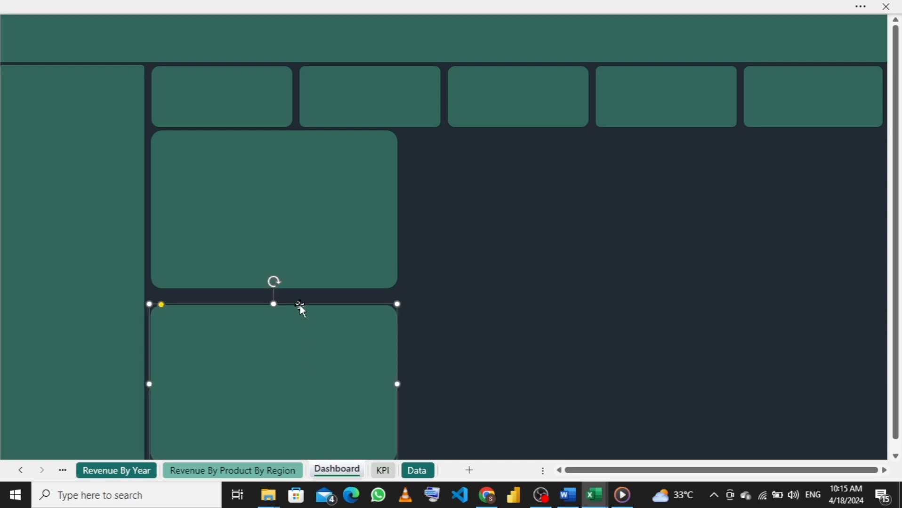
- Stretch both large panels taller together and reposition the upper one just beneath the cards
left_click(300, 275)
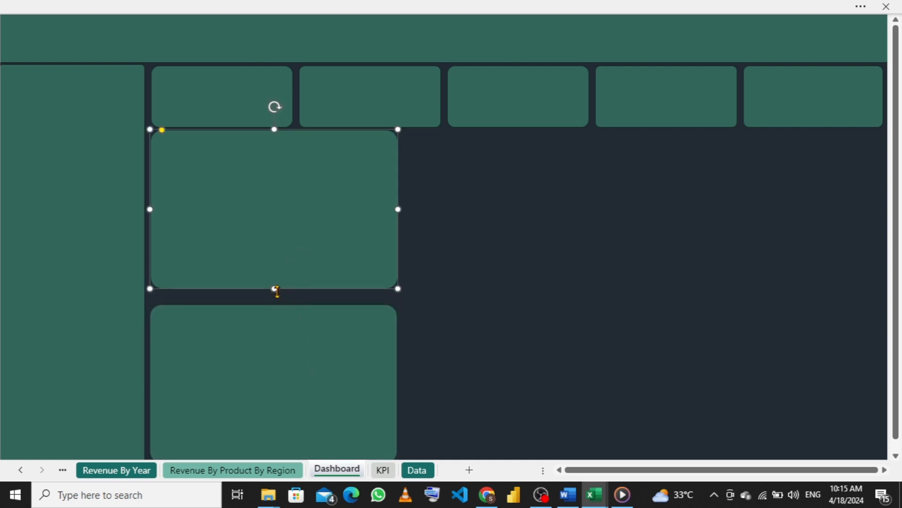
left_click(282, 389, "shift")
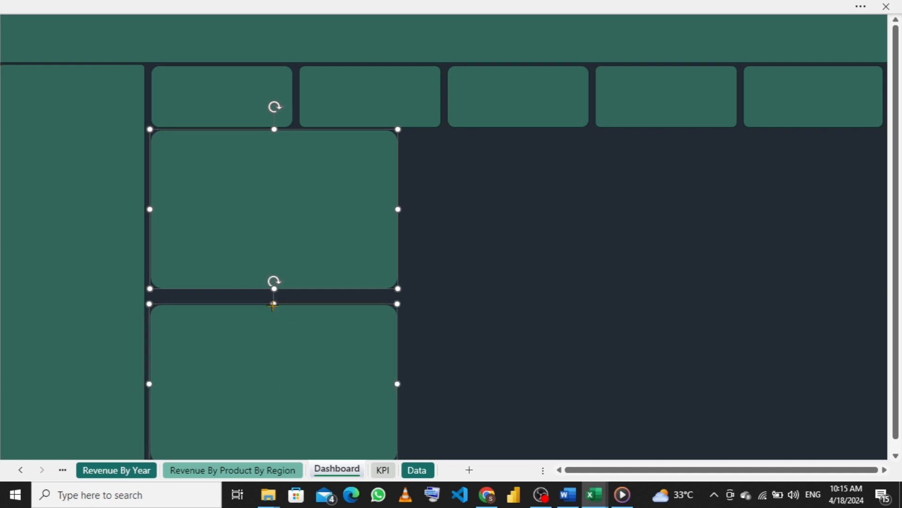
left_click_drag(274, 304, 275, 299)
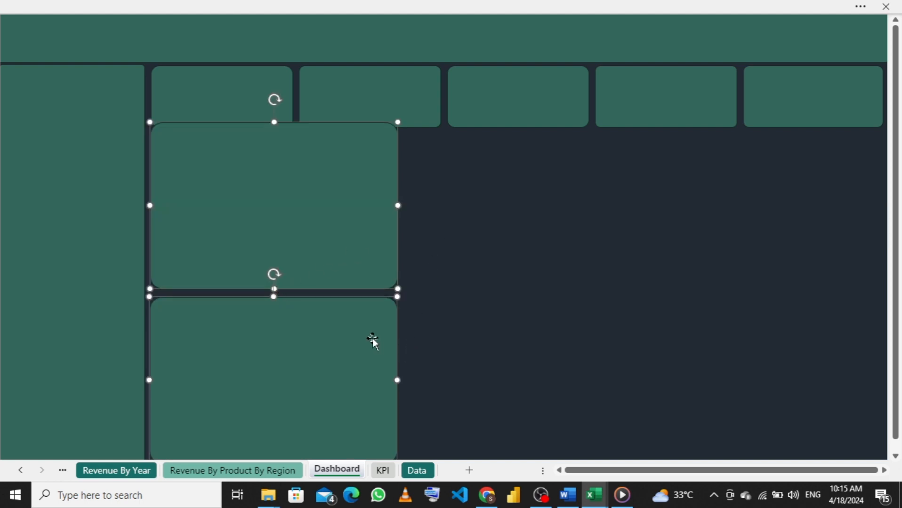
left_click(416, 311)
mouse_move(301, 212)
left_mouse_down()
mouse_move(296, 227)
mouse_move(296, 216)
left_mouse_up()
left_click(283, 337)
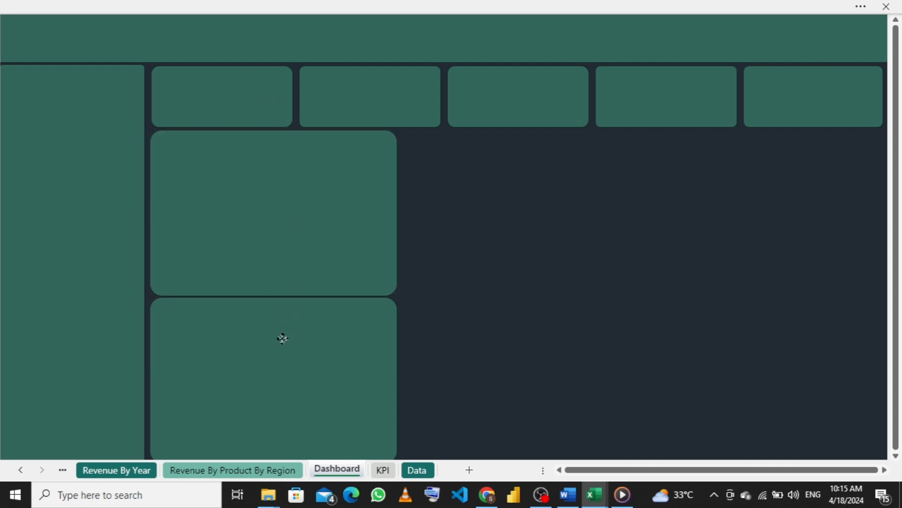
- Shorten both large panels slightly together to open a narrow gap between them
left_click(327, 252)
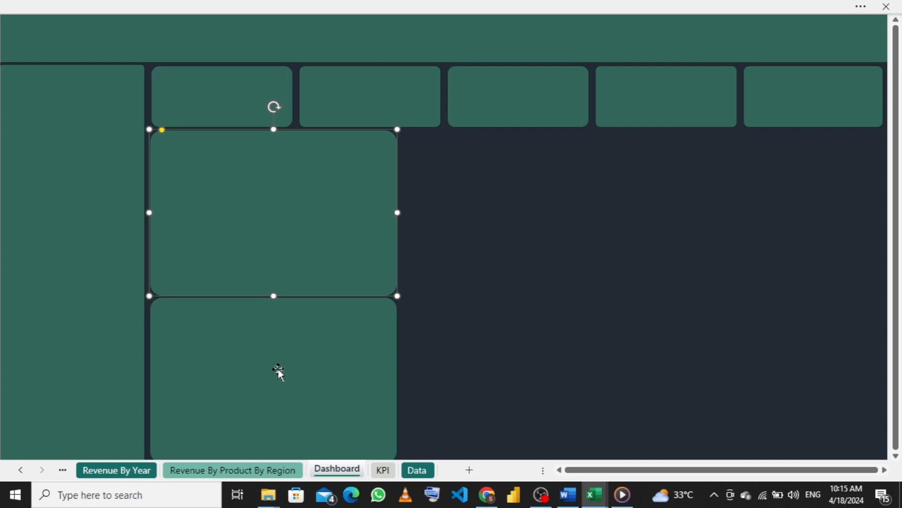
left_click(263, 379, "shift")
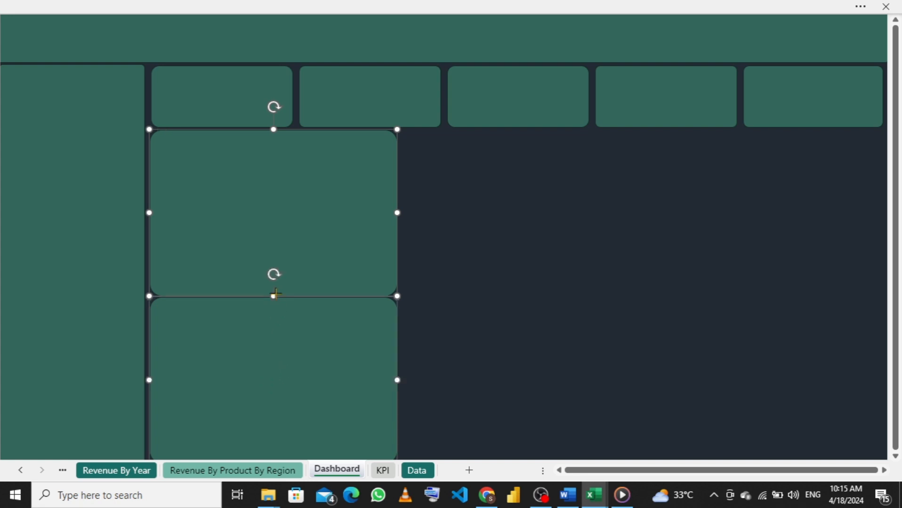
left_click_drag(274, 297, 273, 296)
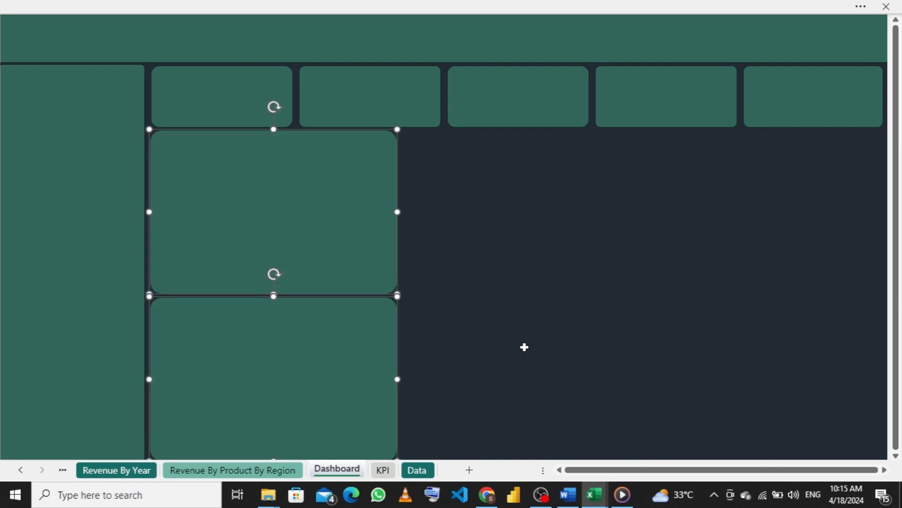
left_click(533, 336)
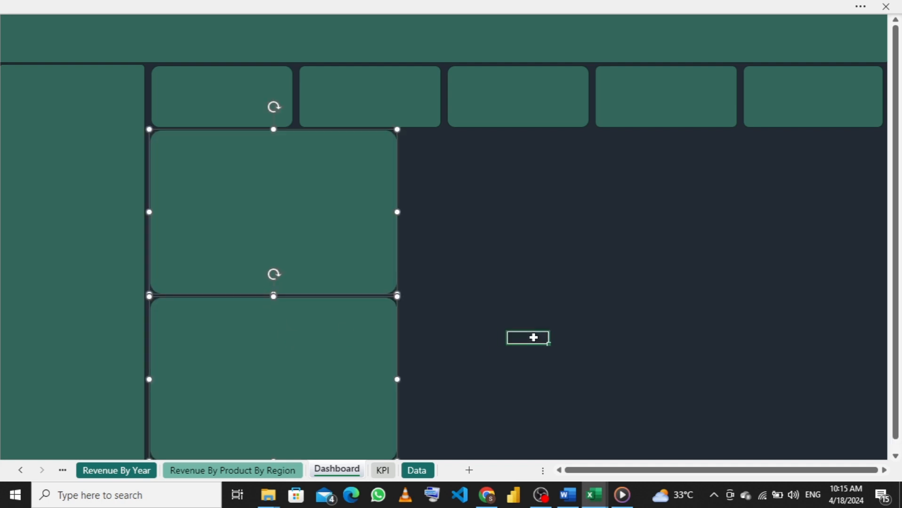
- Duplicate the upper large panel twice beside itself to form a row of three with narrow gaps
left_click(323, 212)
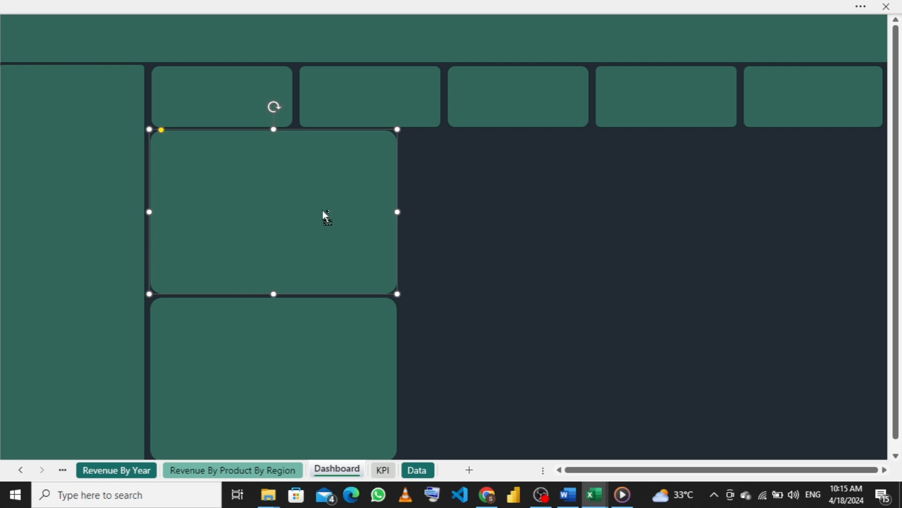
left_click_drag(322, 209, 568, 211)
left_click_drag(564, 208, 563, 209)
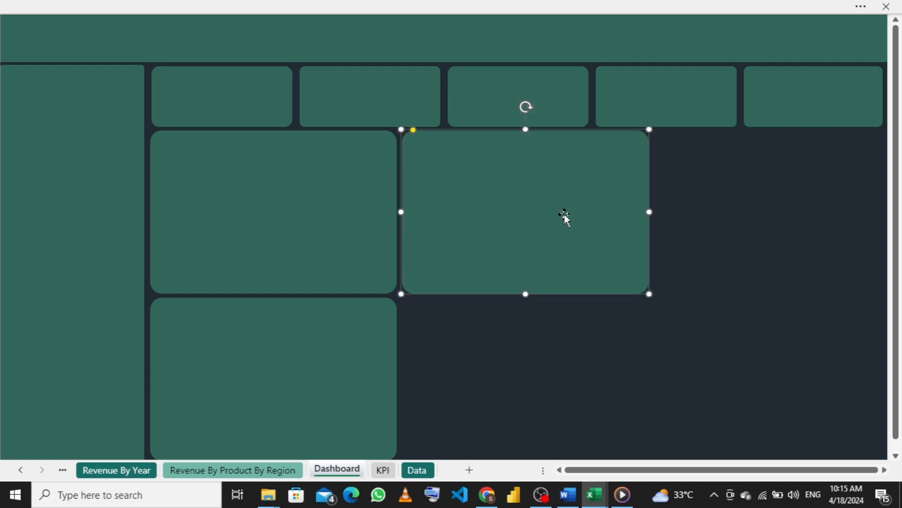
key("ctrl+d")
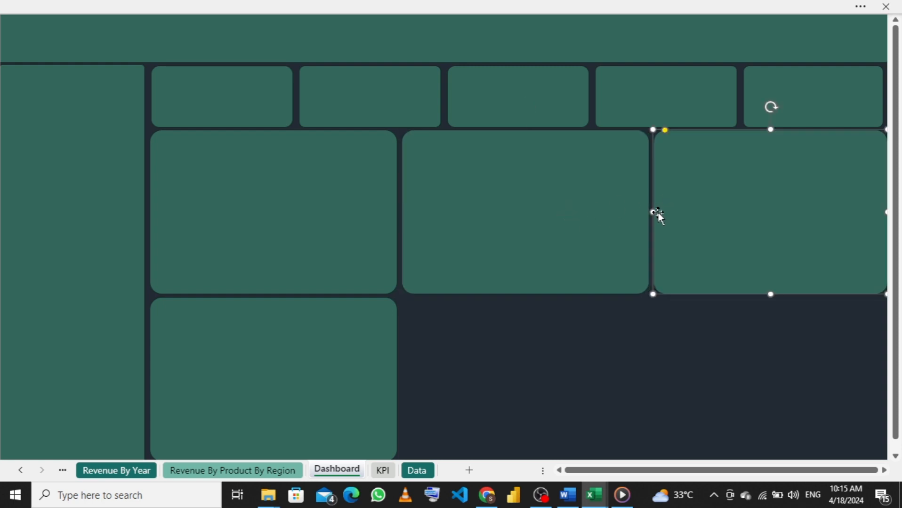
- Copy the lower large panel beside itself, stretch the copy to the row's height, and duplicate it again to complete a three-panel row
left_click(521, 224)
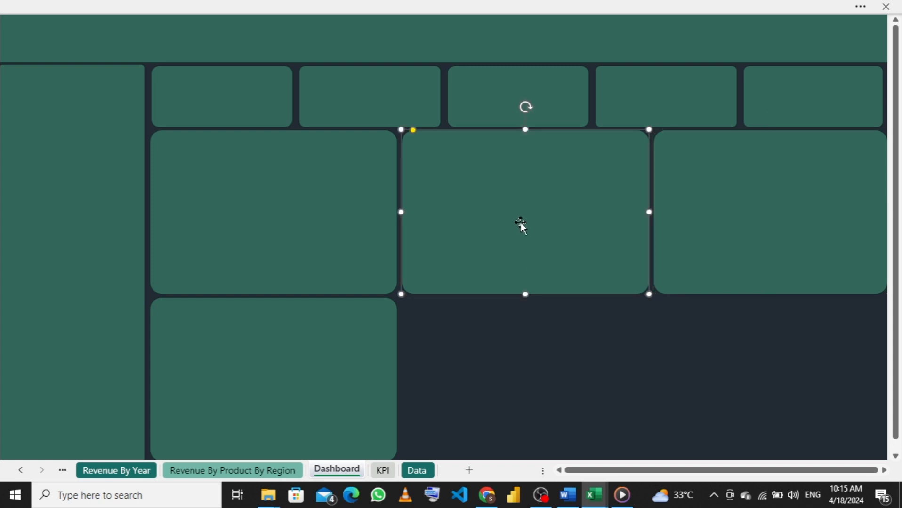
left_click(252, 412)
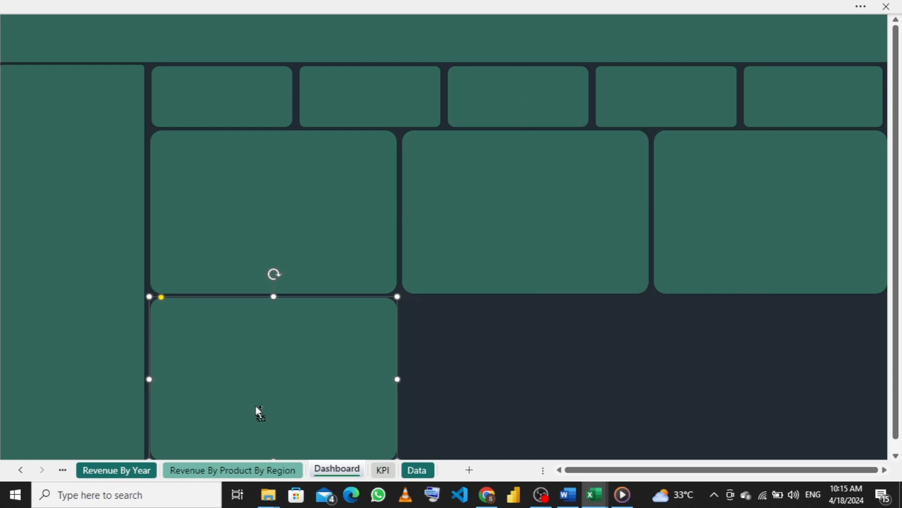
left_click_drag(256, 407, 500, 395)
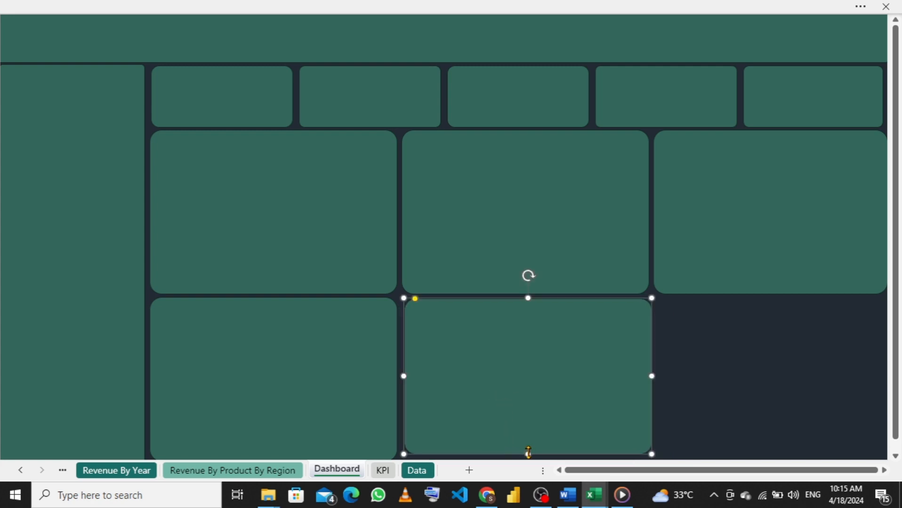
left_click_drag(528, 452, 524, 456)
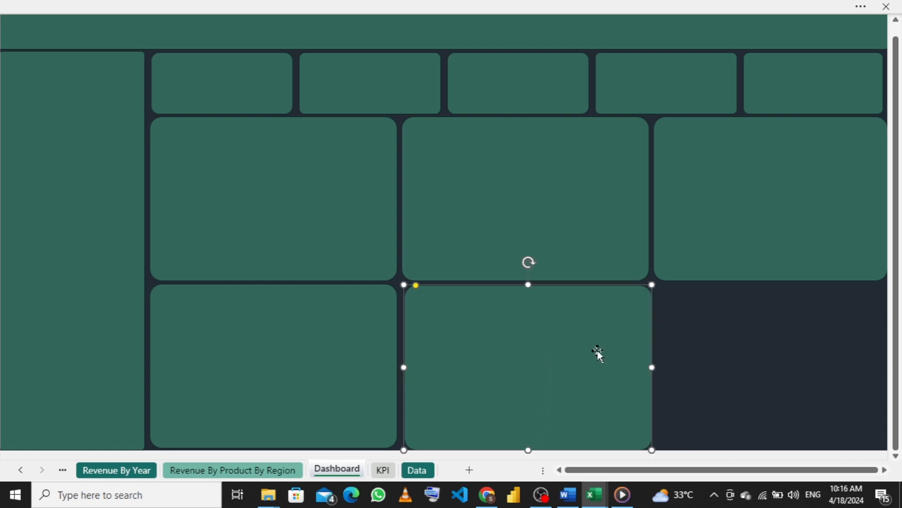
key("ctrl+d")
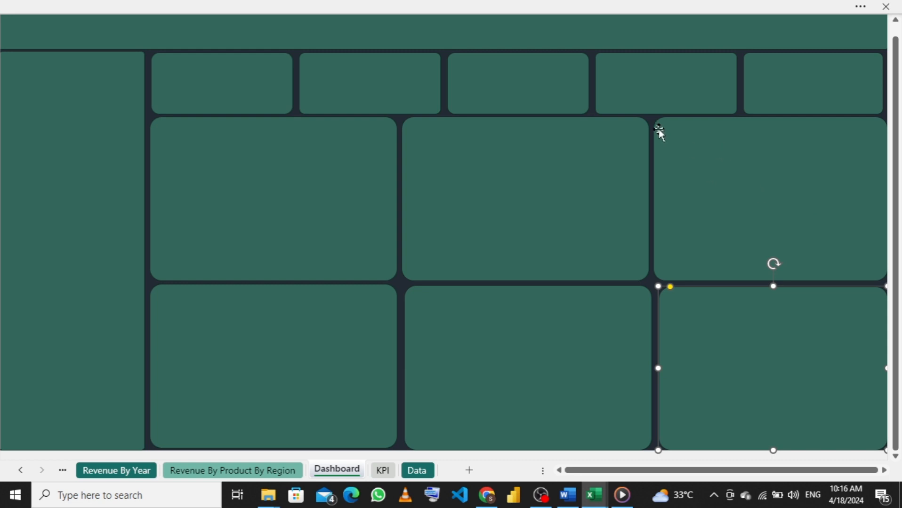
- Align the three upper large panels along their top edges and distribute them horizontally
scroll(659, 115, "up", 1)
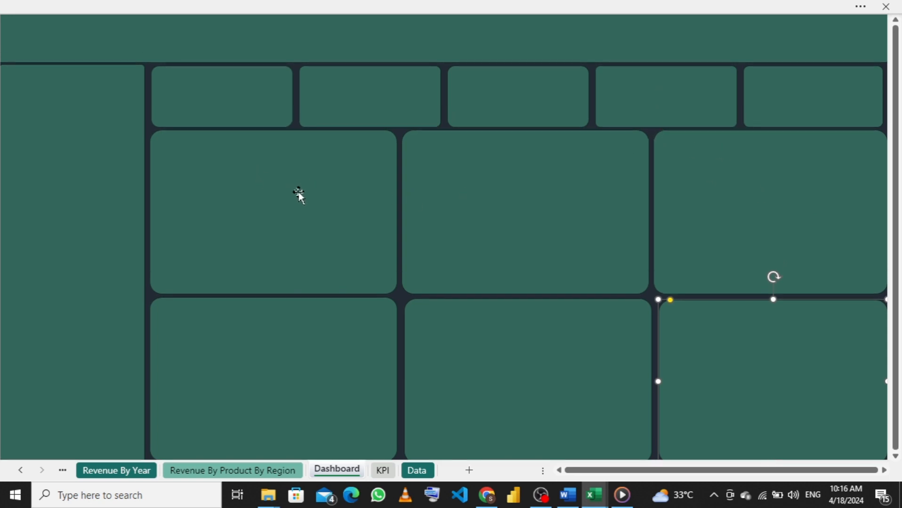
left_click(299, 192, "shift")
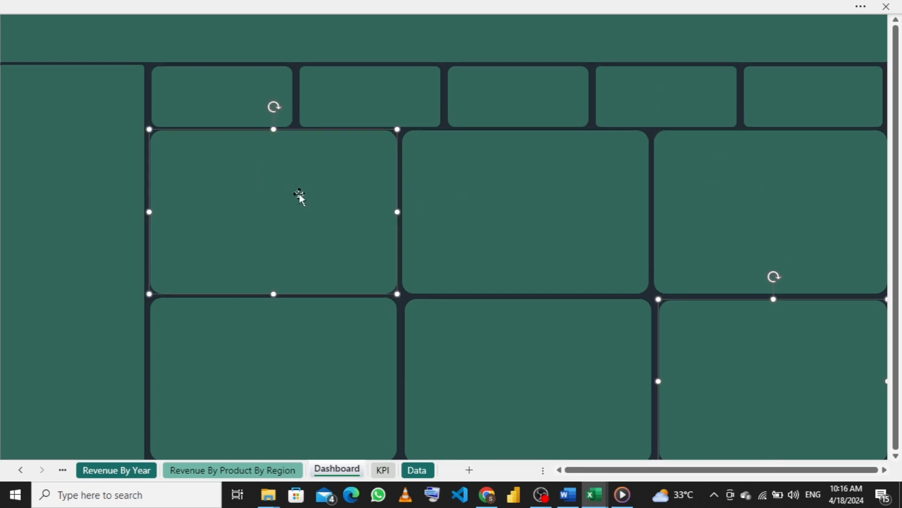
left_click(591, 238, "shift")
left_click(752, 188, "shift")
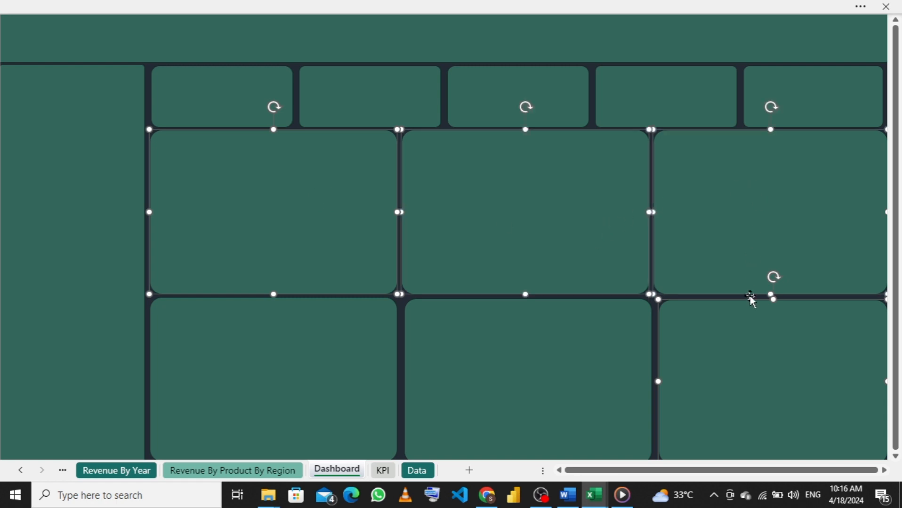
left_click(761, 354, "shift")
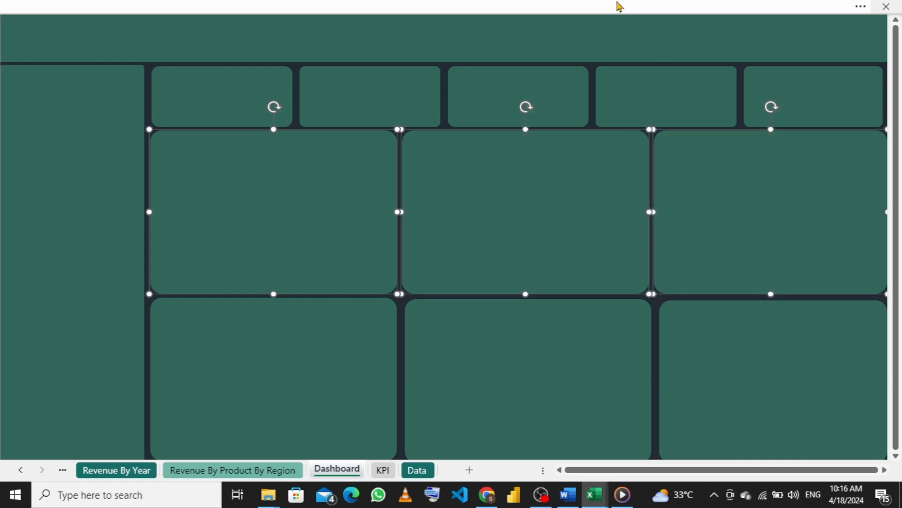
left_click(585, 6)
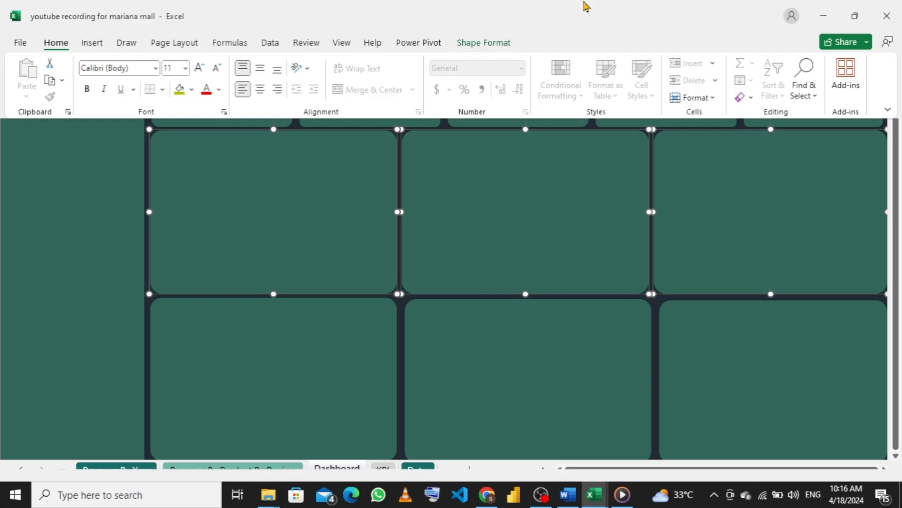
left_click(472, 43)
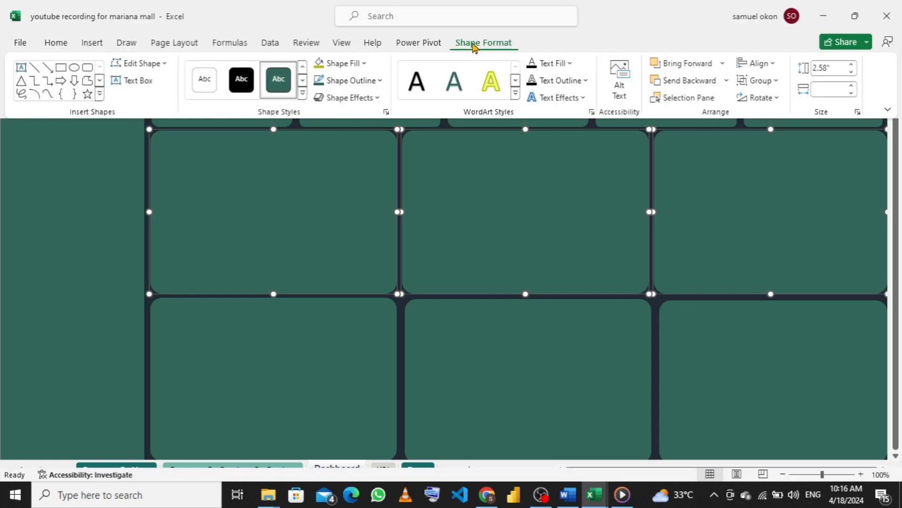
left_click(765, 64)
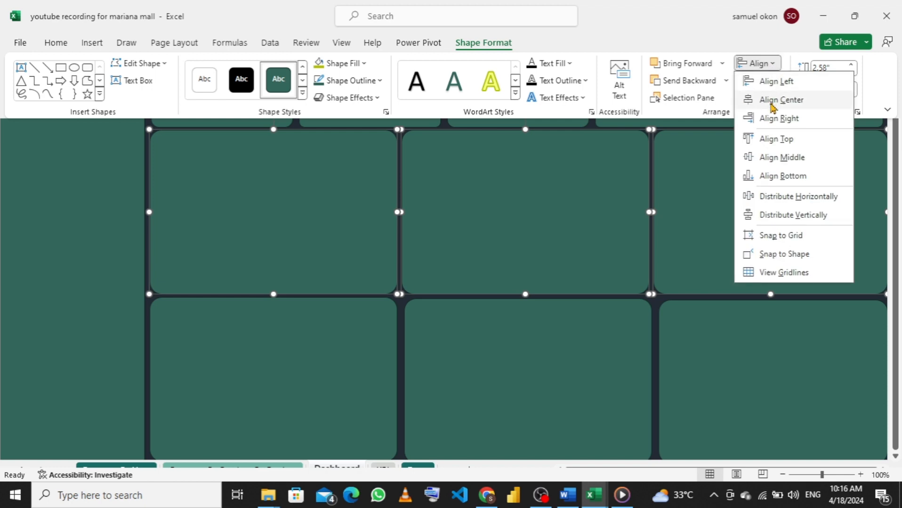
left_click(773, 141)
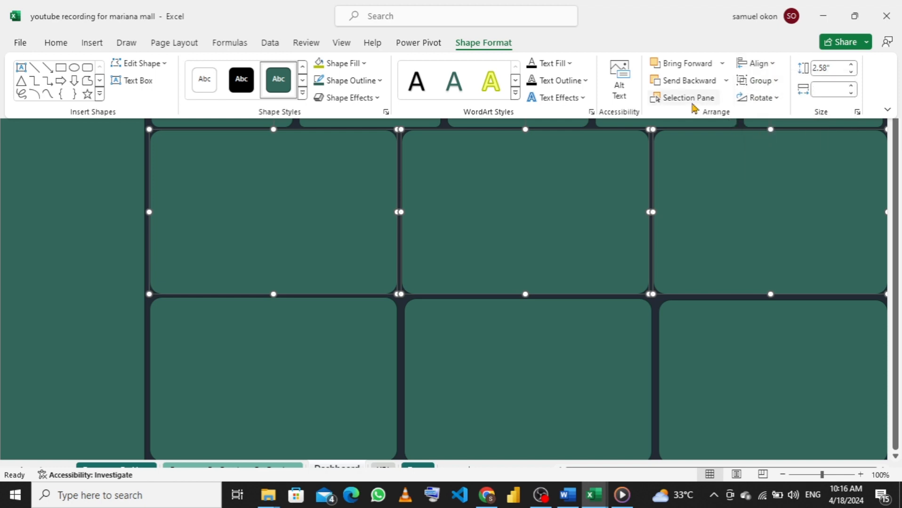
left_click(771, 65)
left_click(784, 197)
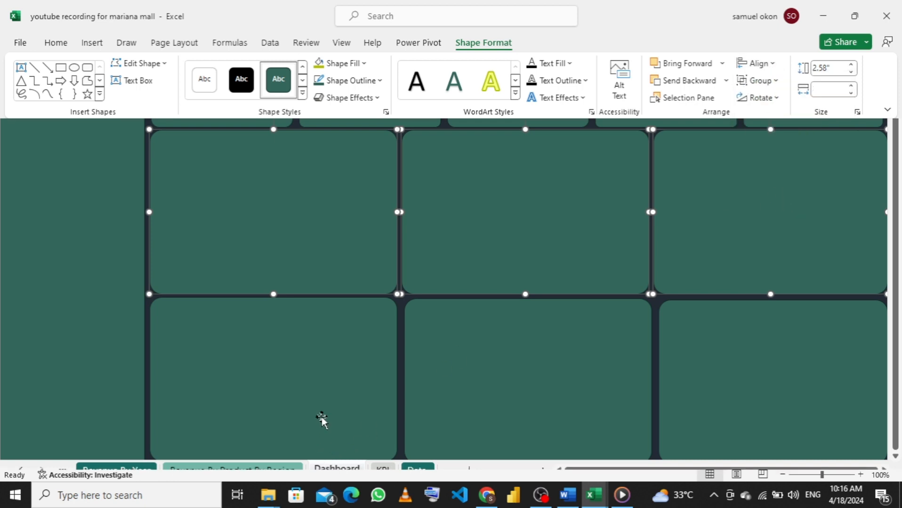
- Align the three lower large panels along their top edges and distribute them horizontally
key("ctrl+shift+F1")
left_click(321, 408)
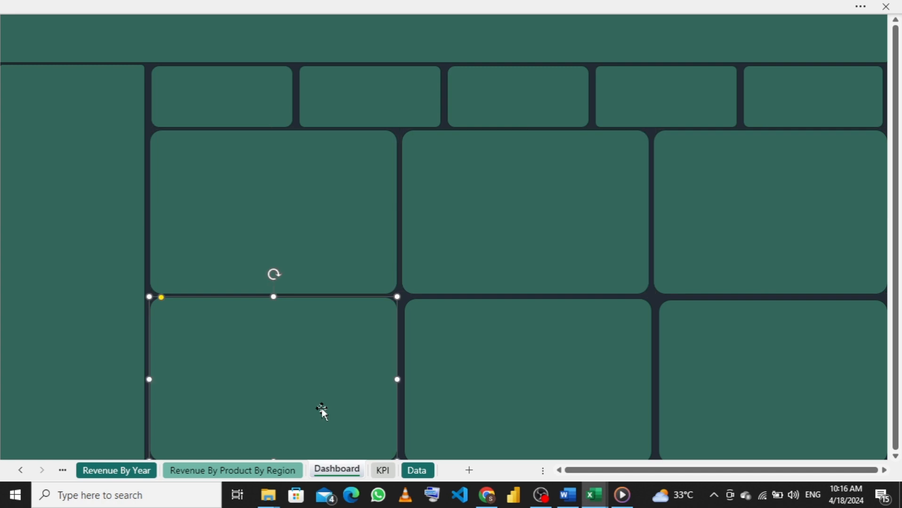
left_click(493, 394, "shift")
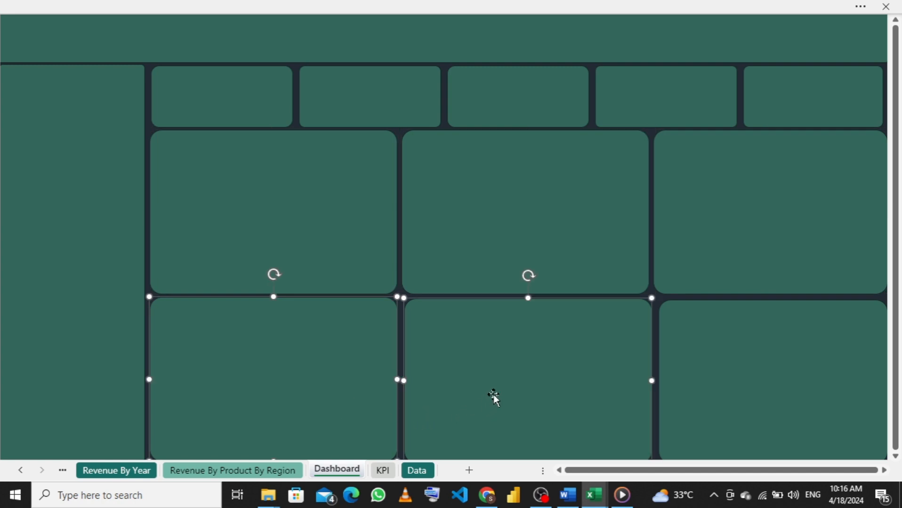
left_click(845, 398, "shift")
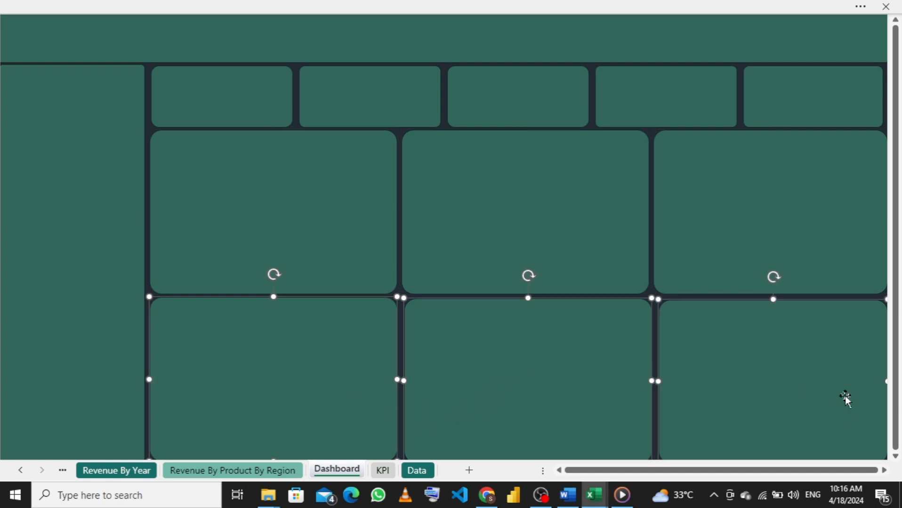
left_click(564, 7)
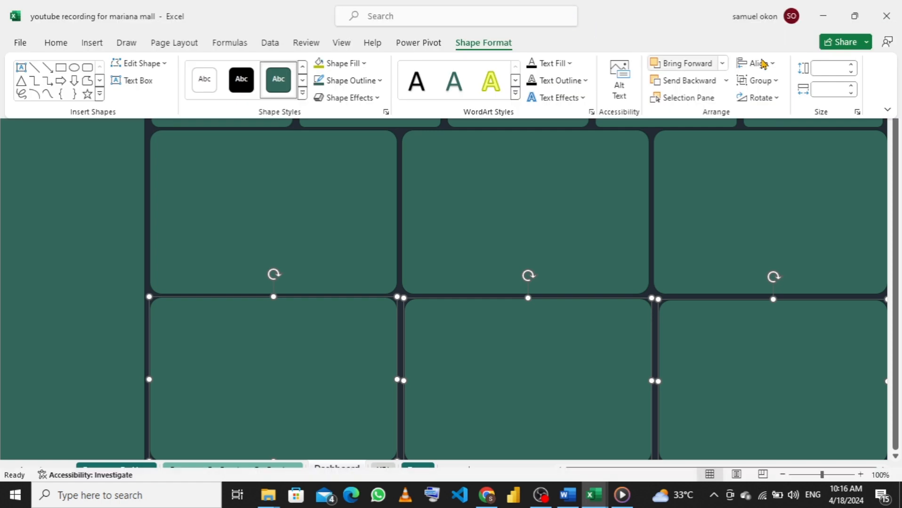
left_click(774, 69)
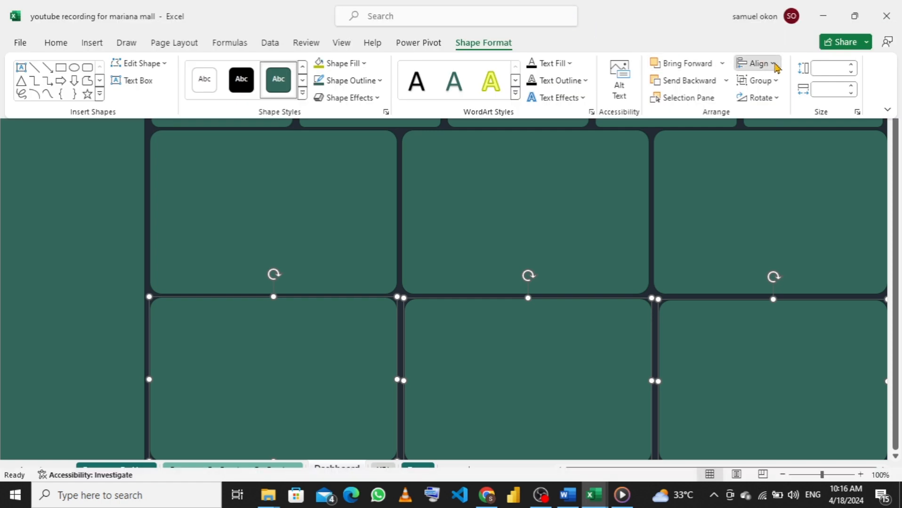
left_click(763, 137)
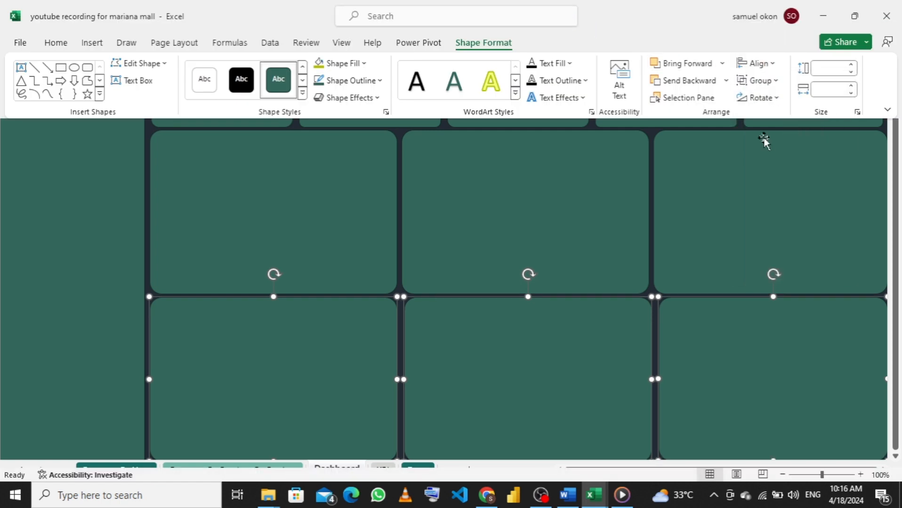
left_click(772, 65)
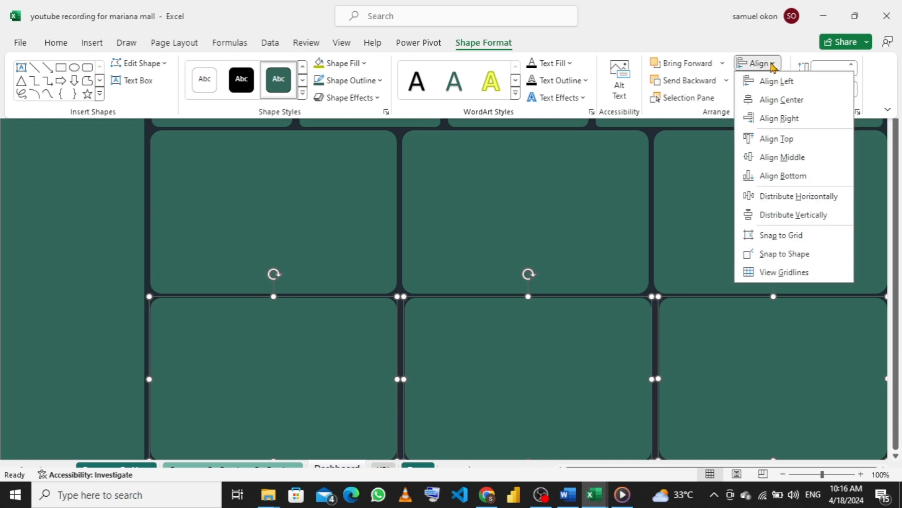
left_click(775, 198)
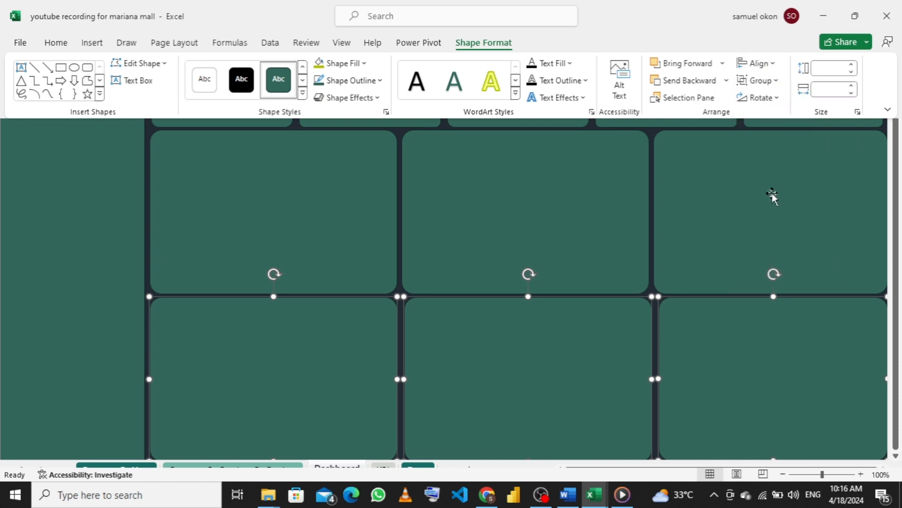
key("ctrl+shift+F1")
left_click(397, 137)
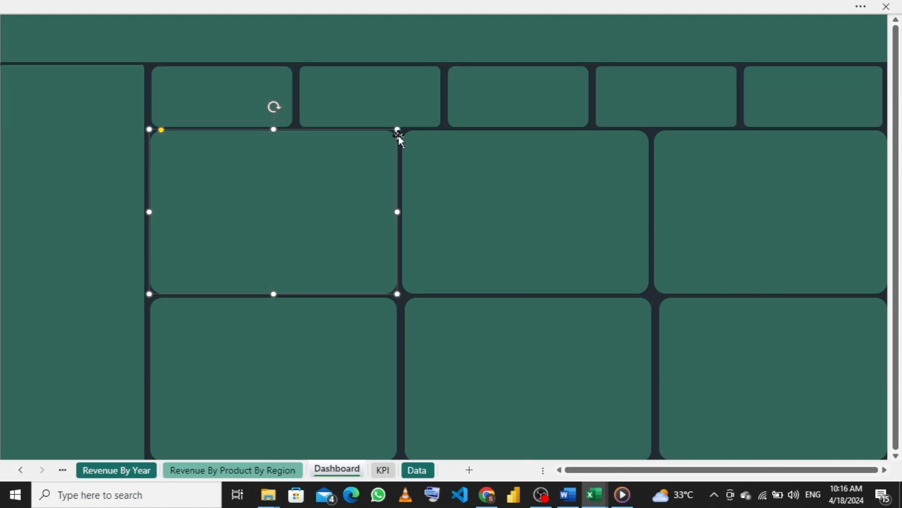
left_click(447, 68)
left_click(441, 78)
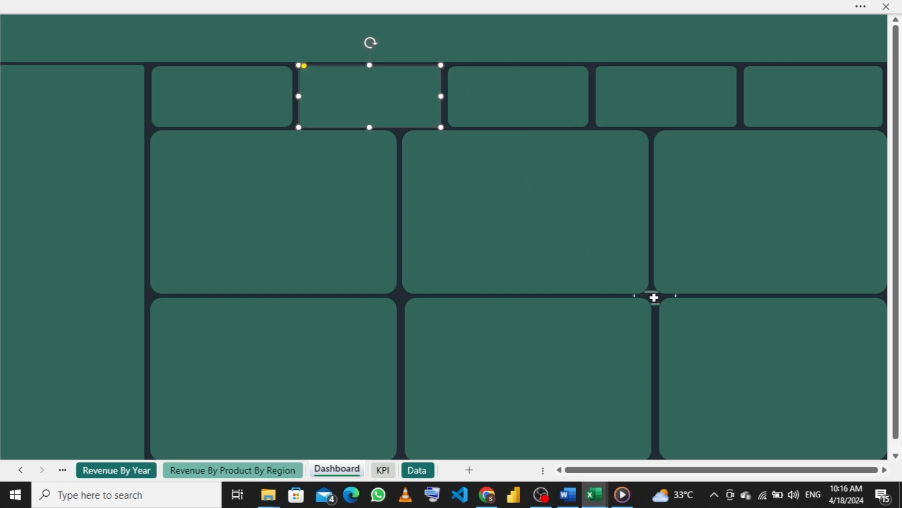
left_click(653, 298)
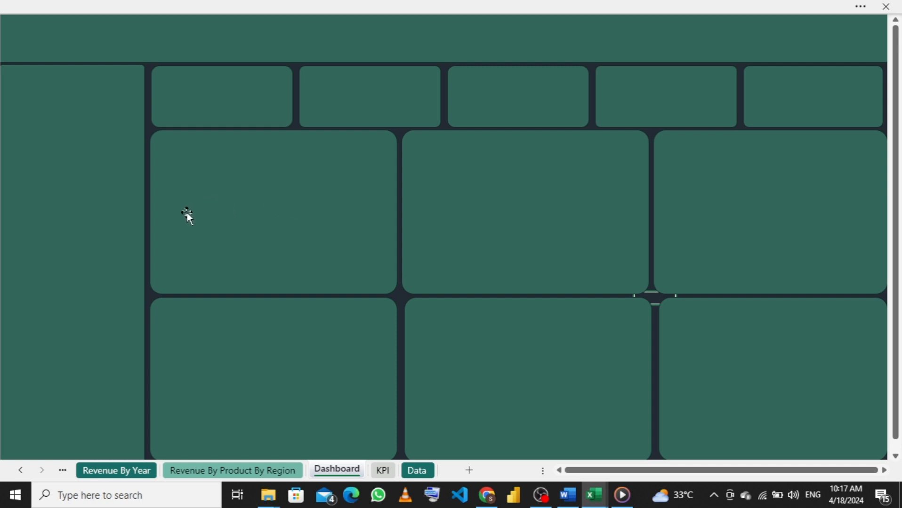
- Select the header banner, sidebar, five cards and six large panels together, fill them with black and remove their outlines
left_click(113, 41)
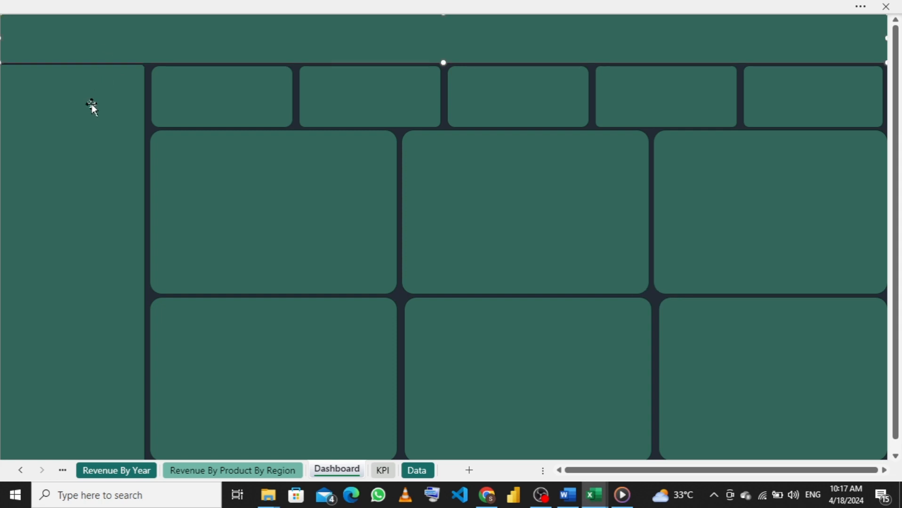
left_click(90, 112, "shift")
left_click(216, 76, "shift")
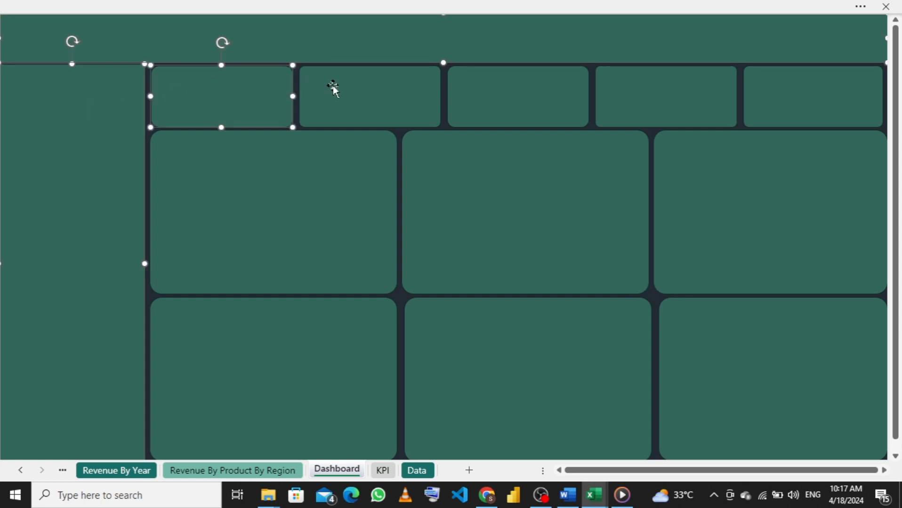
left_click(400, 87, "shift")
left_click(476, 88, "shift")
left_click(604, 89, "shift")
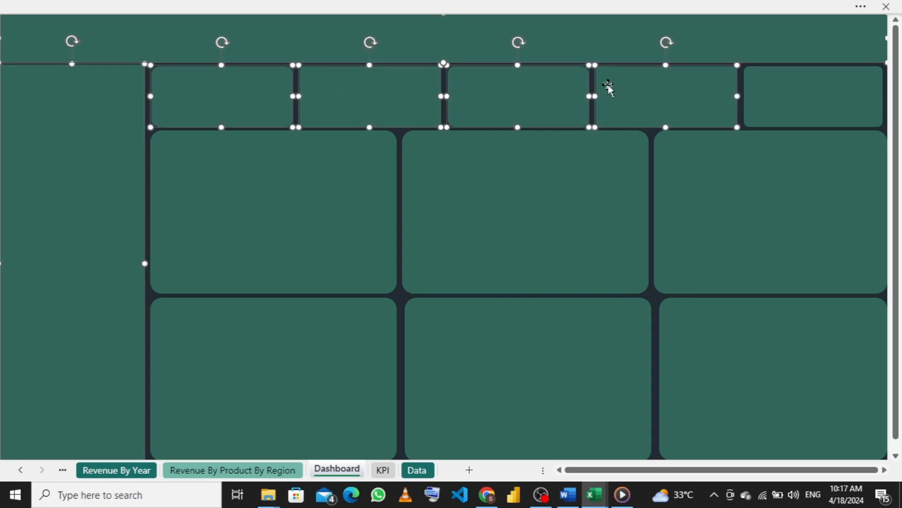
left_click(843, 108, "shift")
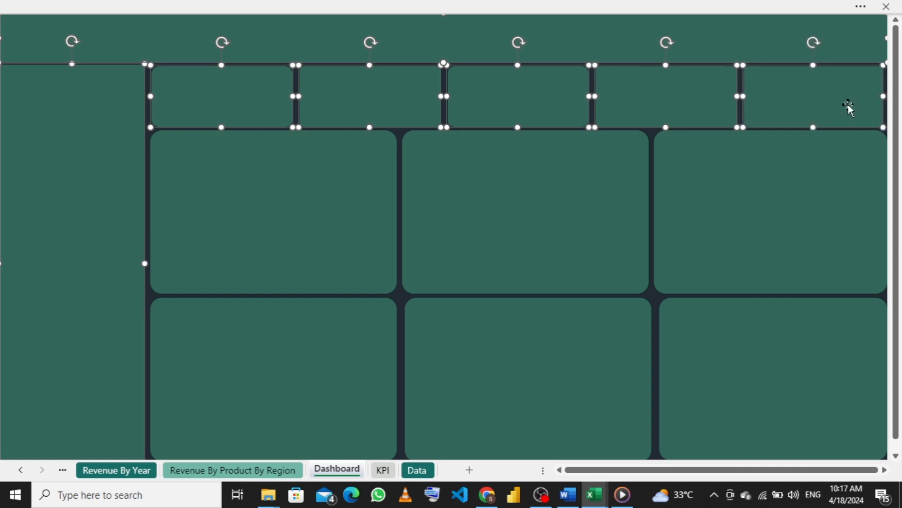
left_click(351, 249, "shift")
left_click(468, 229, "shift")
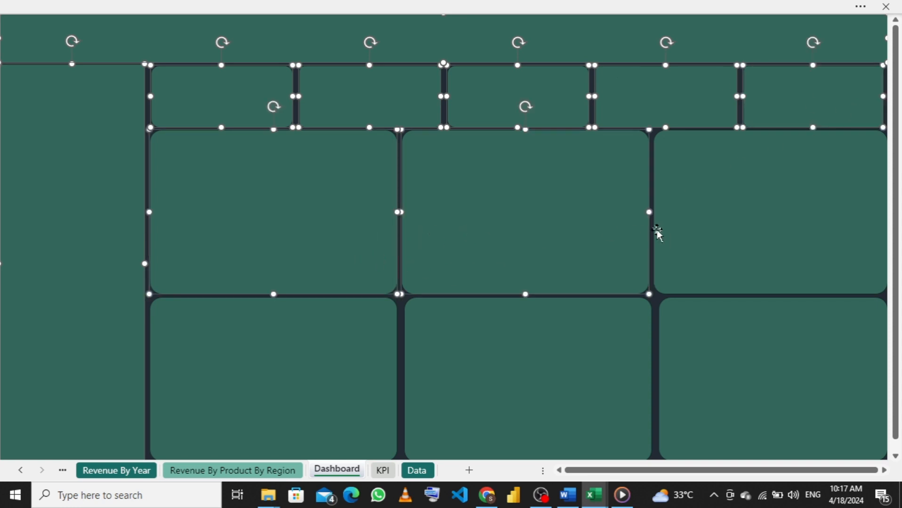
left_click(695, 217, "shift")
left_click(704, 353, "shift")
left_click(623, 379, "shift")
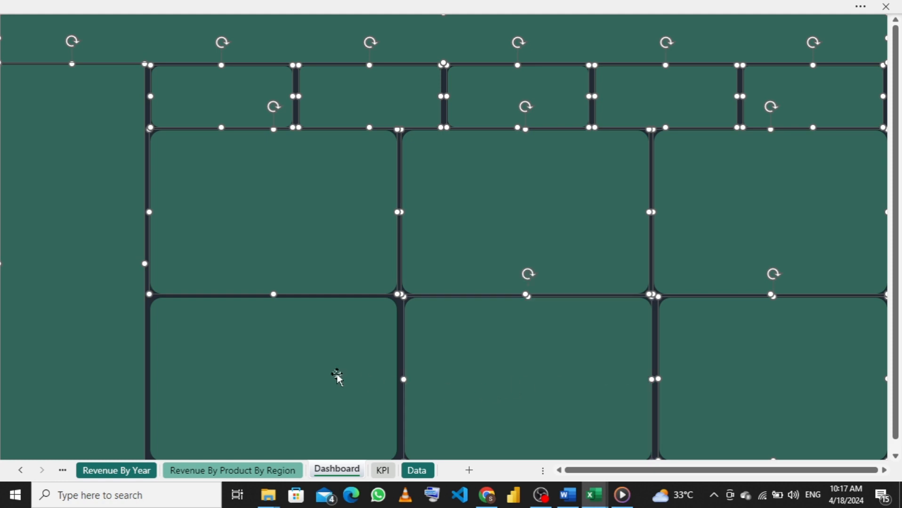
left_click(294, 368, "shift")
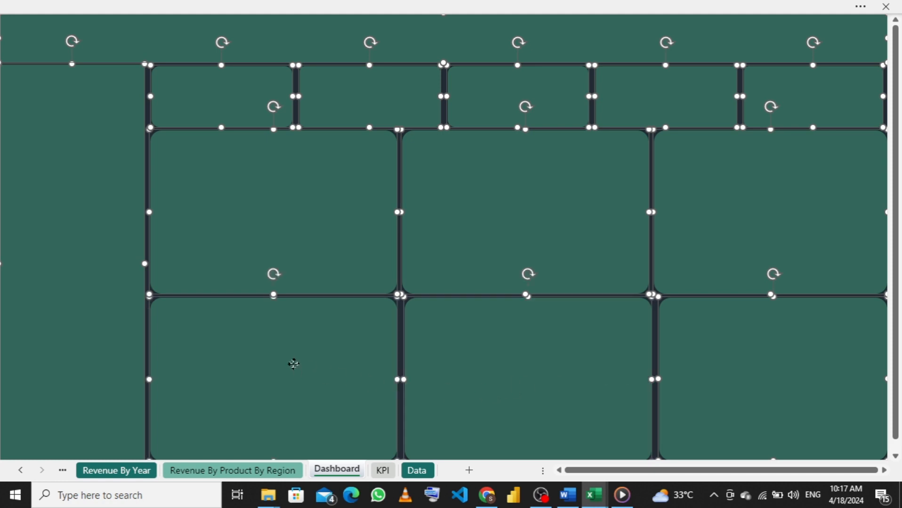
right_click(293, 363)
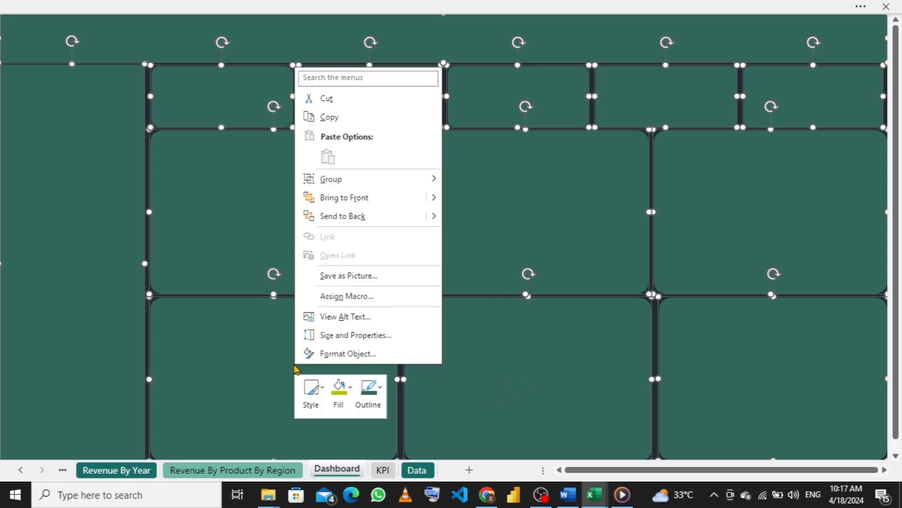
left_click(351, 392)
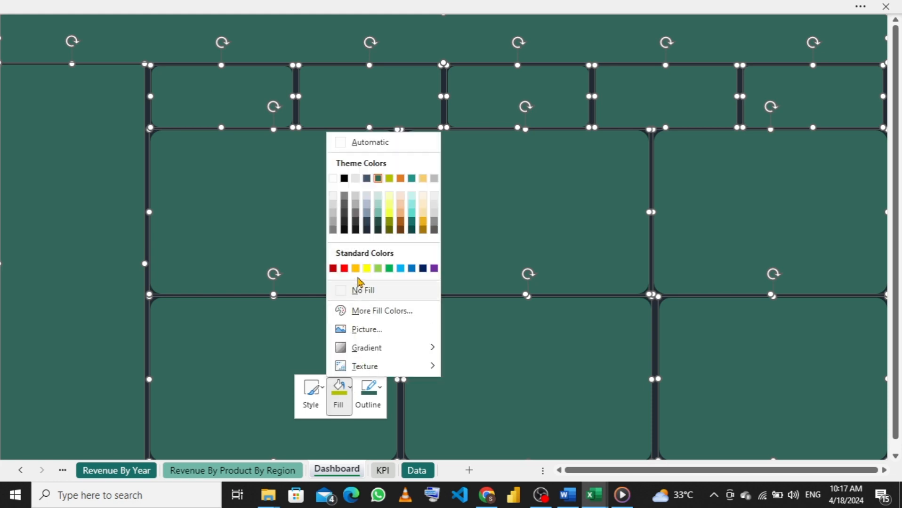
left_click(344, 178)
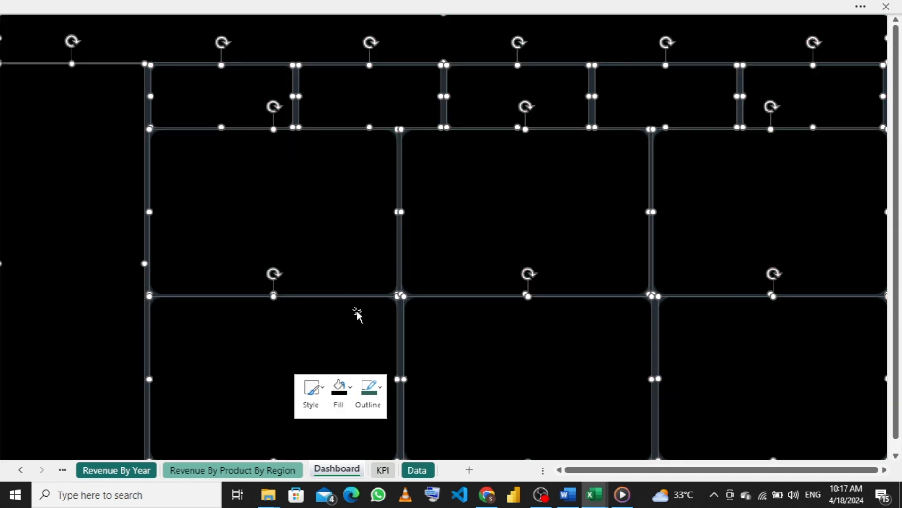
left_click(378, 402)
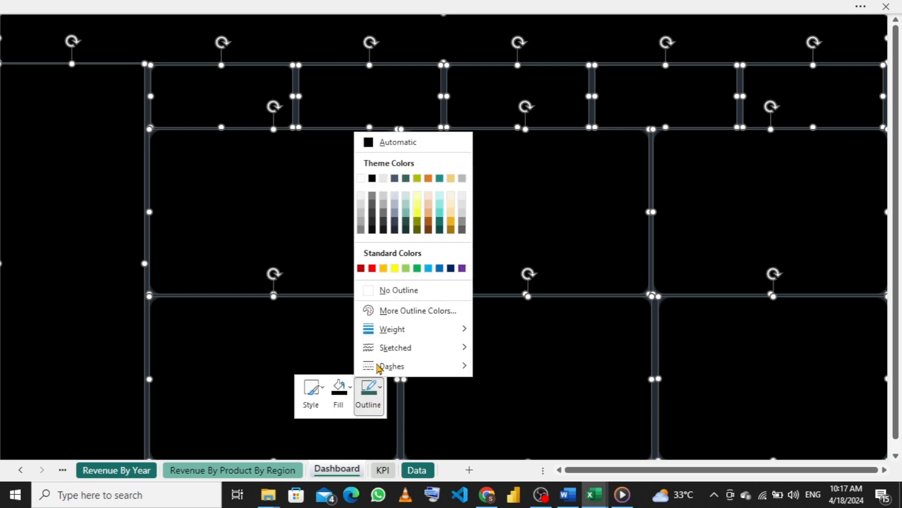
left_click(371, 291)
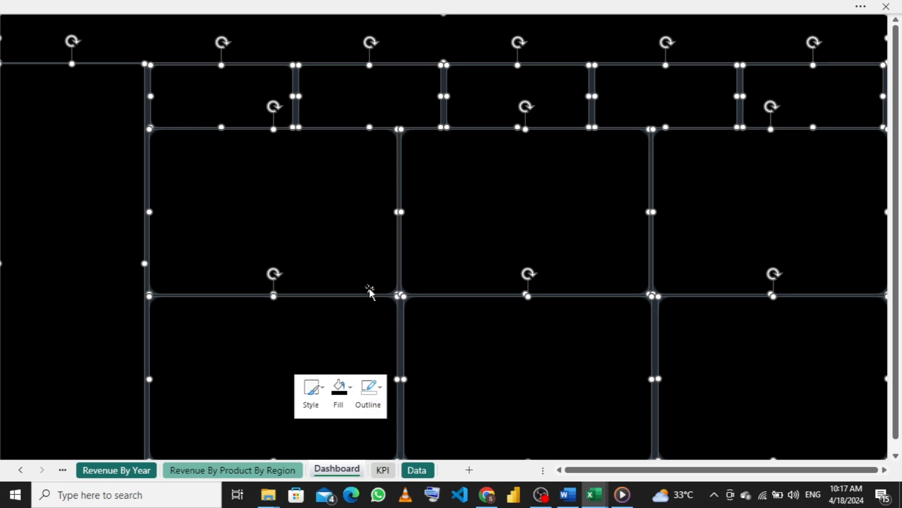
- Give all the selected dashboard shapes an outer shadow offset to the right, coloured light gray
right_click(352, 260)
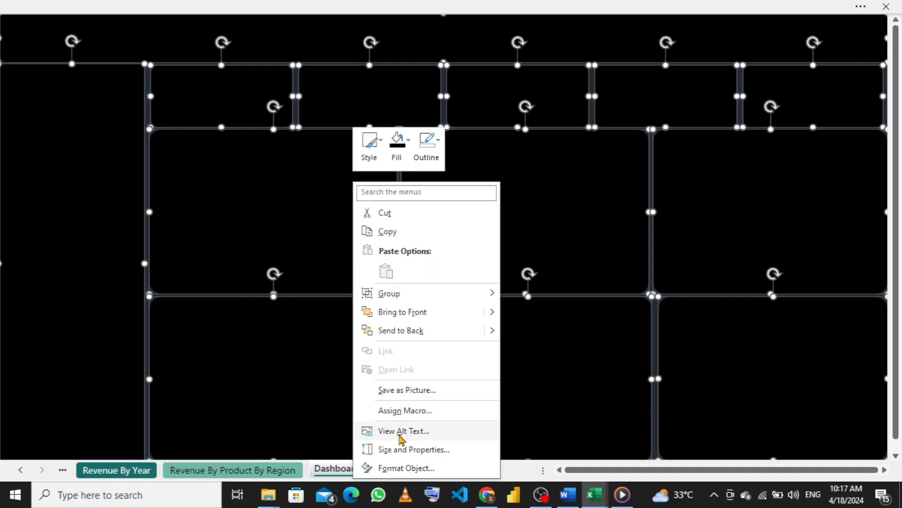
left_click(409, 472)
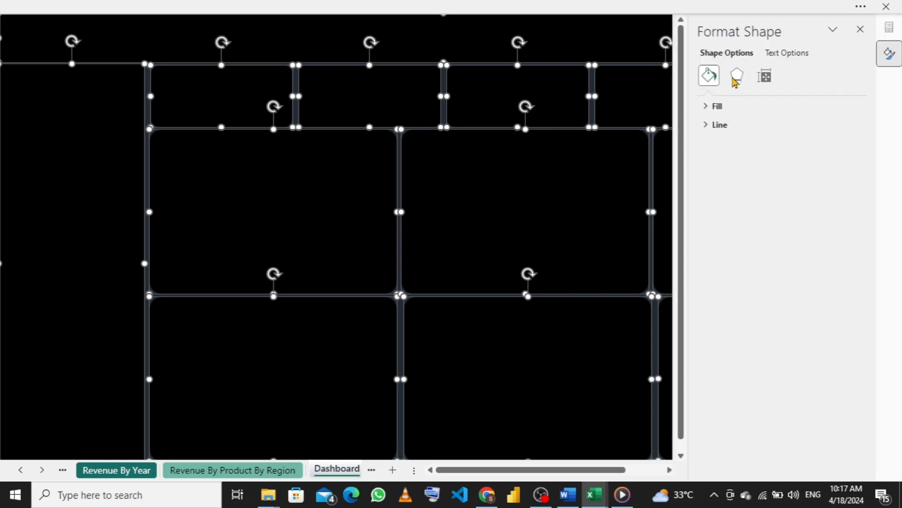
left_click(737, 77)
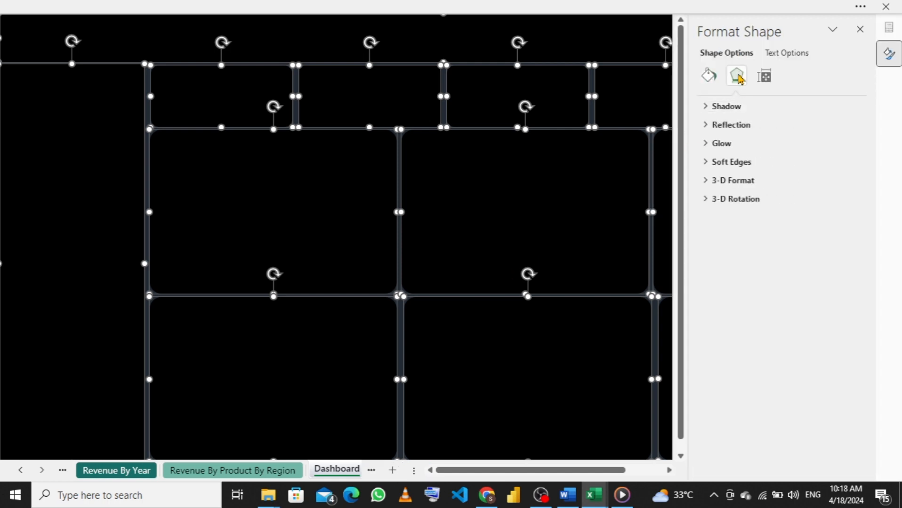
left_click(708, 108)
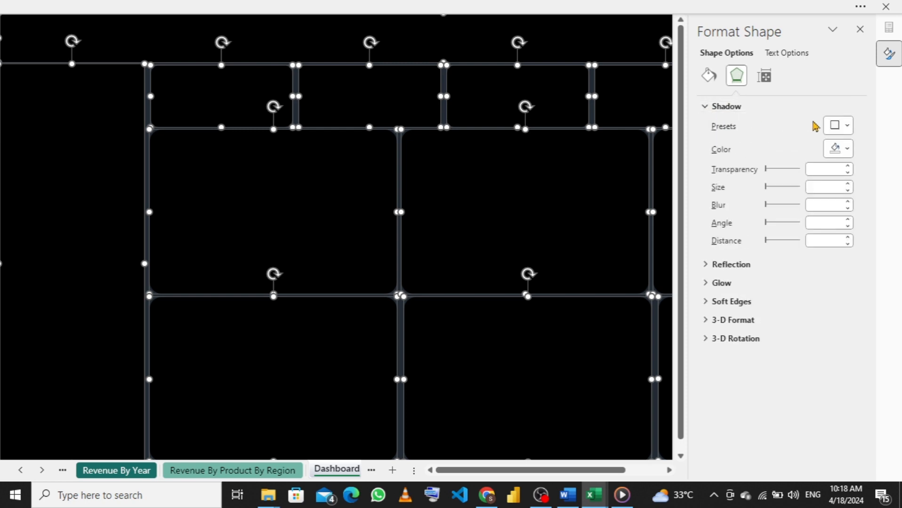
left_click(848, 129)
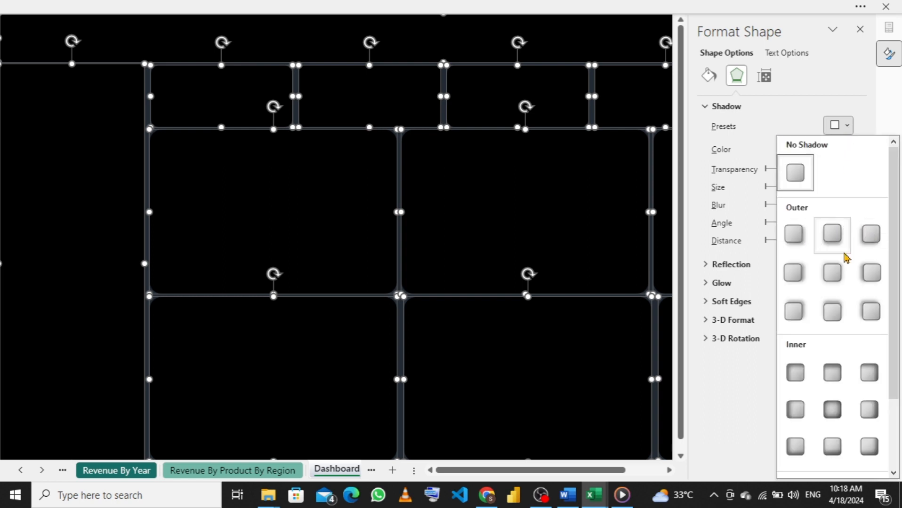
left_click(797, 277)
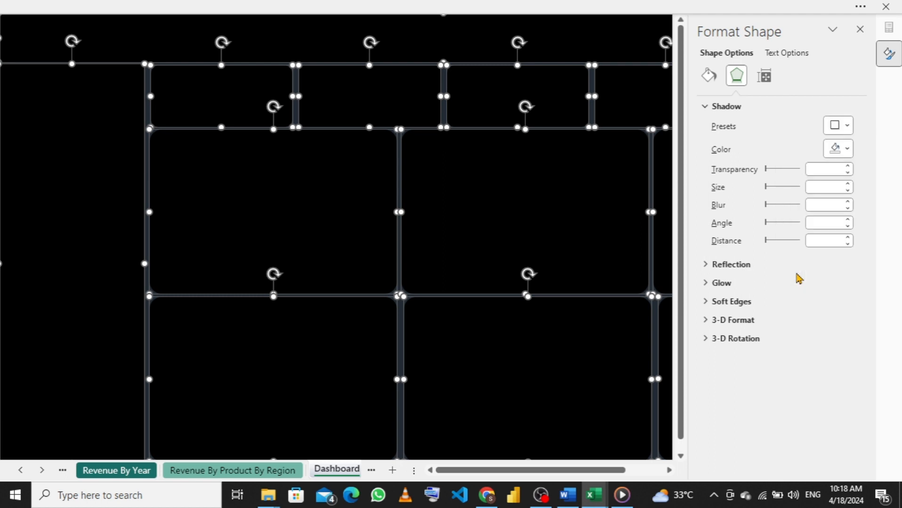
left_click(847, 150)
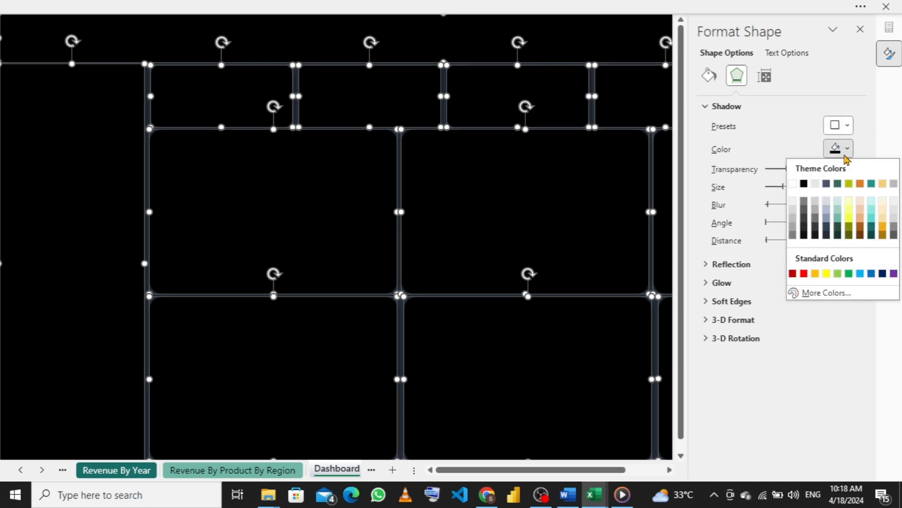
left_click(816, 205)
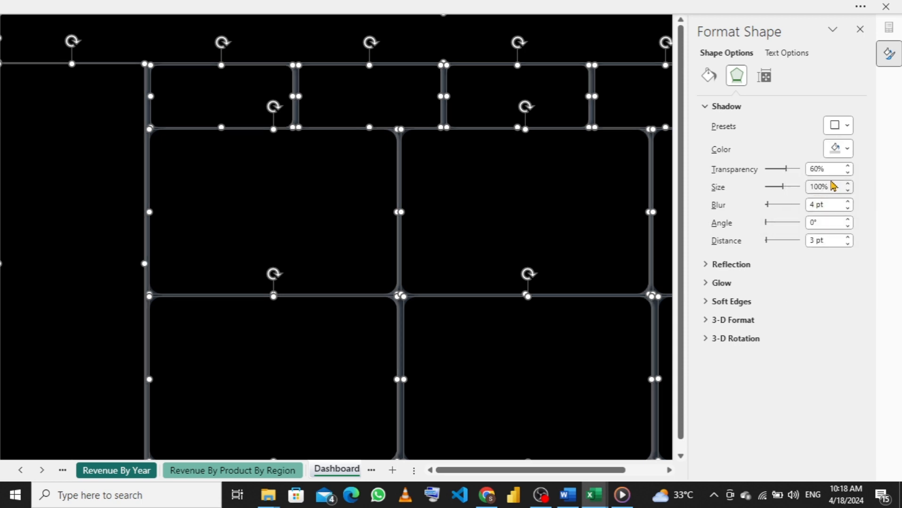
- Lower the shadow transparency of the selected shapes to 19% and close the shape formatting options
left_click_drag(785, 170, 783, 169)
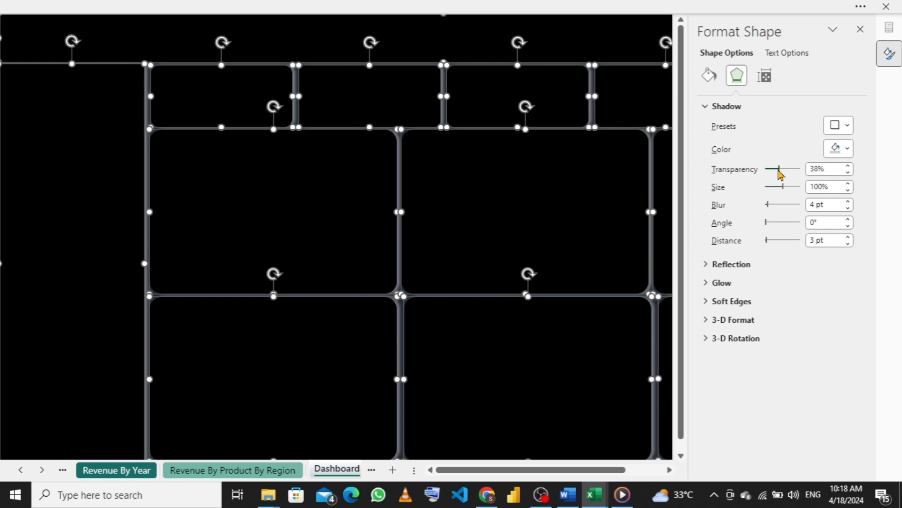
left_click_drag(776, 171, 773, 172)
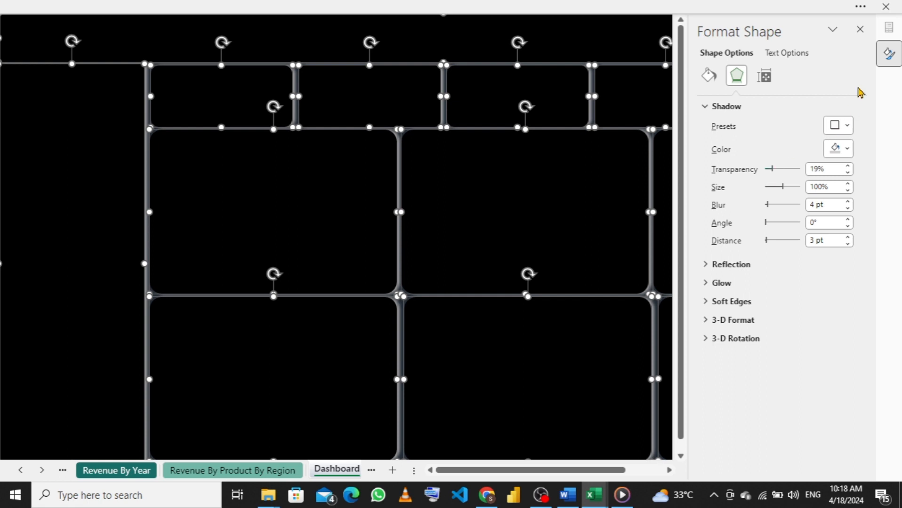
left_click(858, 29)
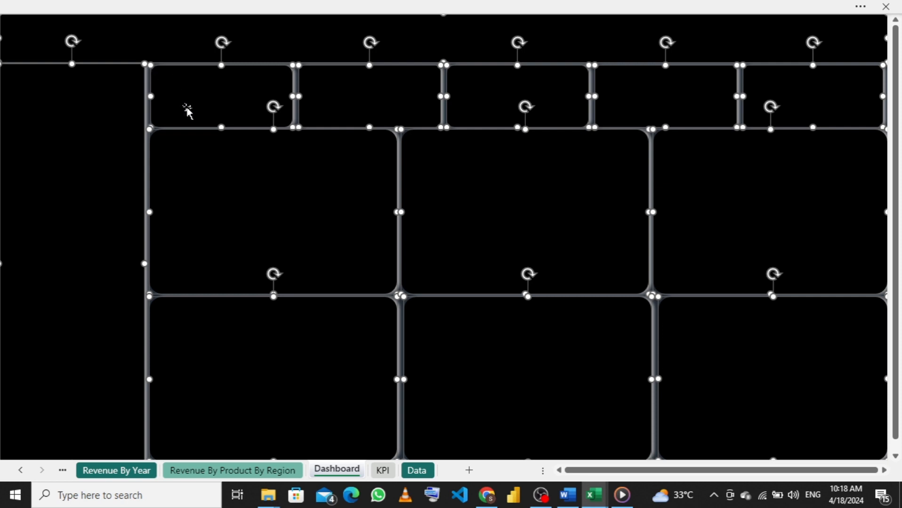
left_click(230, 166, "ctrl")
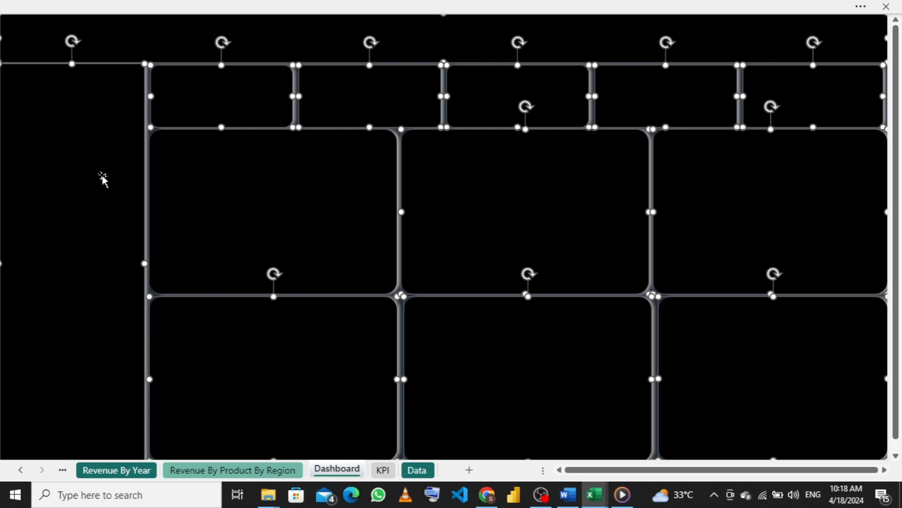
- Remove the sidebar, the five cards and the six large panels from the current shape selection
left_click(135, 130, "ctrl")
left_click(180, 85, "ctrl")
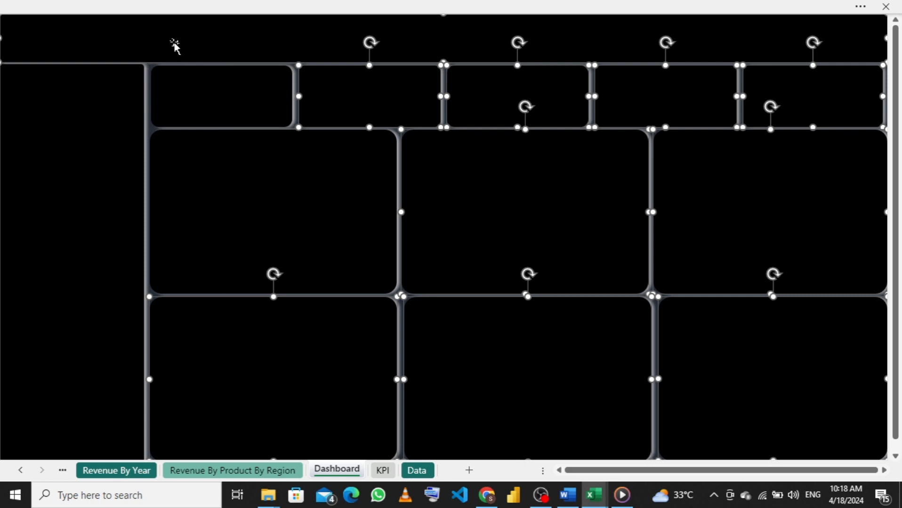
left_click(476, 95, "ctrl")
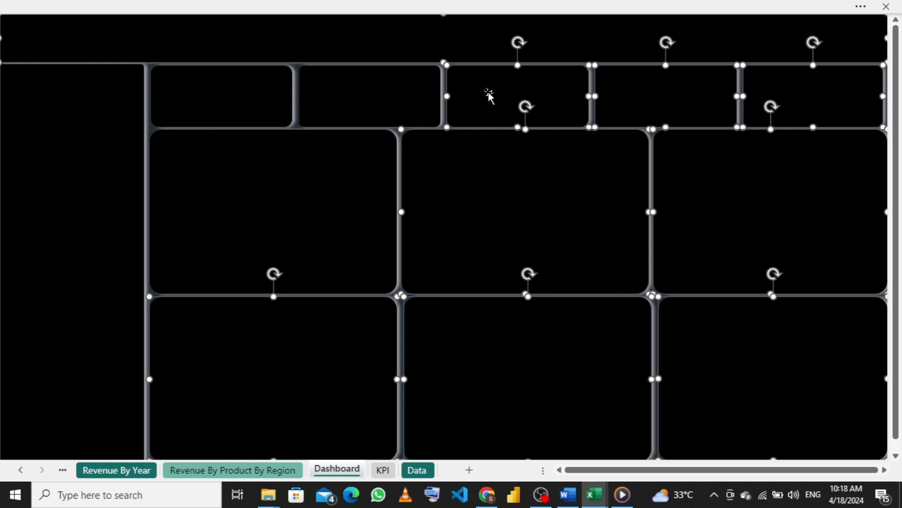
left_click(518, 94, "ctrl")
left_click(563, 94, "ctrl")
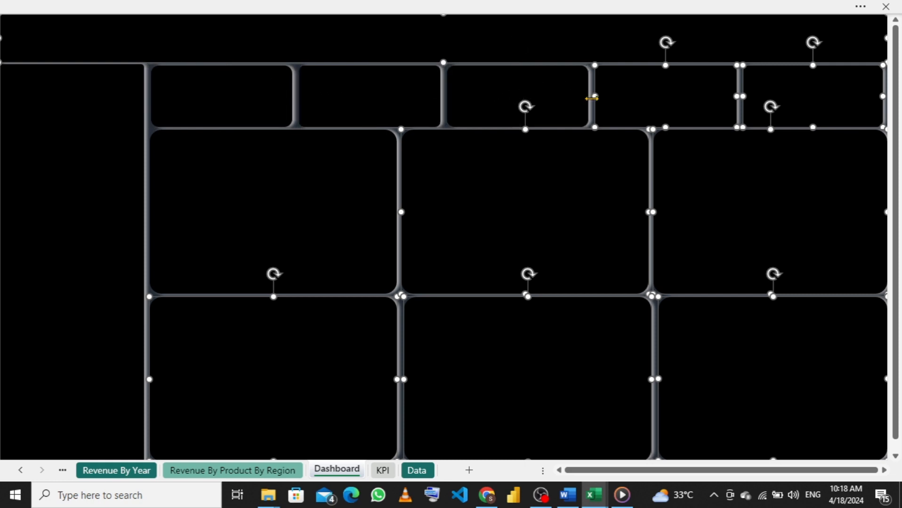
left_click(597, 99, "ctrl")
left_click(753, 104, "ctrl")
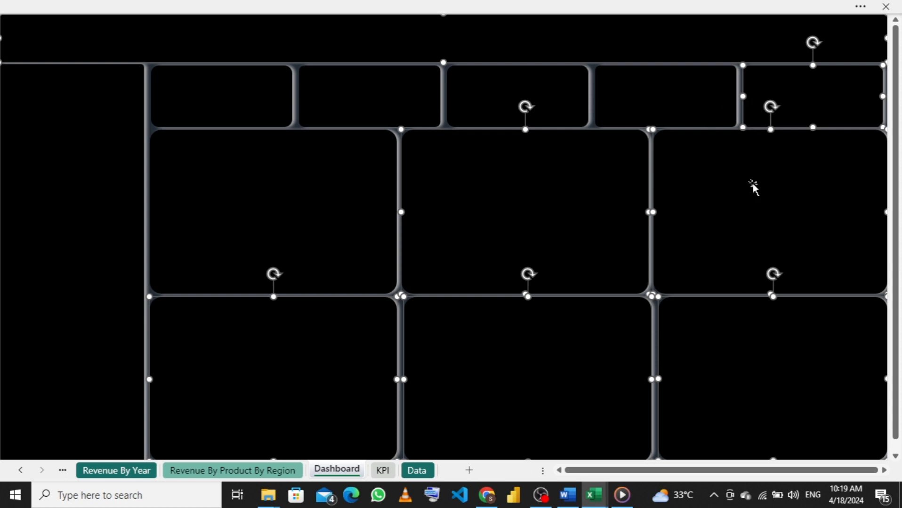
left_click(685, 266, "ctrl")
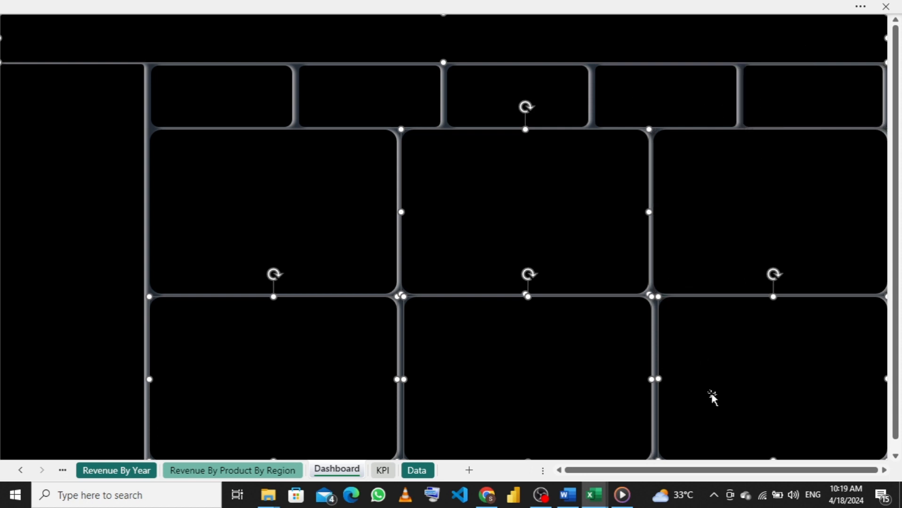
left_click(719, 372, "ctrl")
left_click(612, 352, "ctrl")
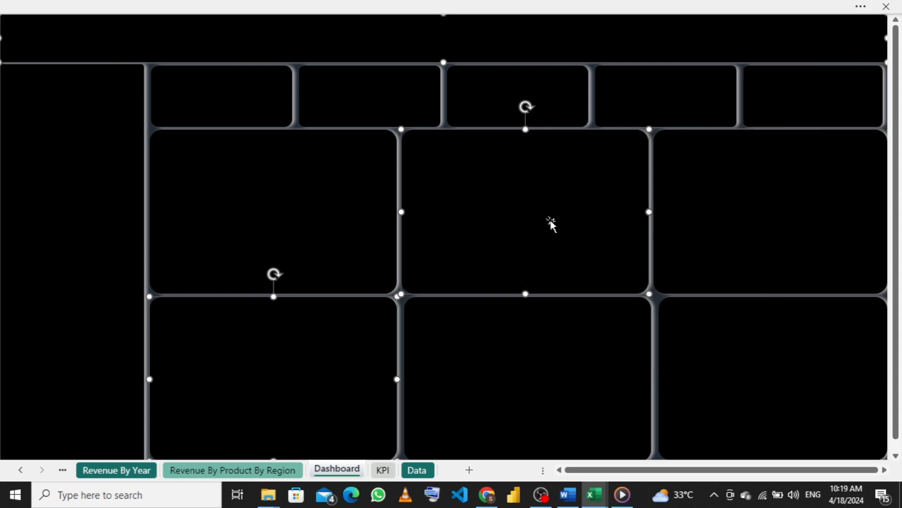
left_click(551, 223, "ctrl")
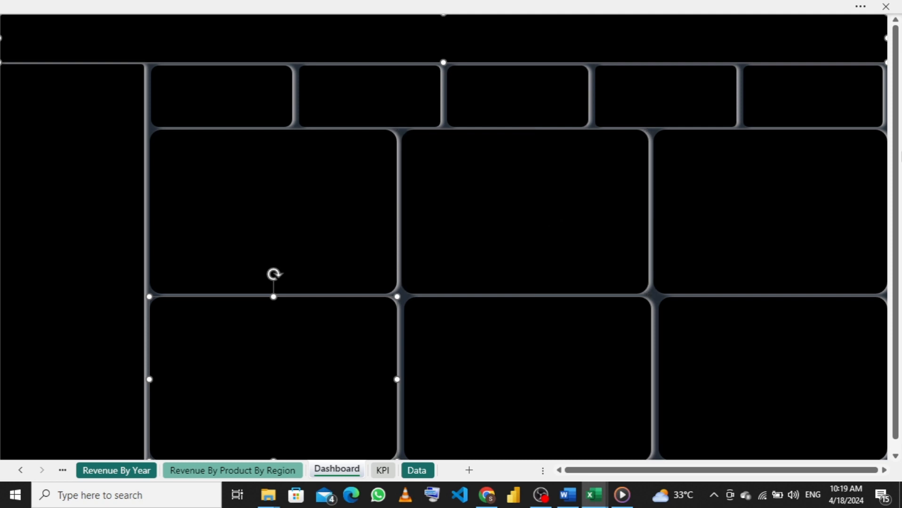
left_click(276, 332, "ctrl")
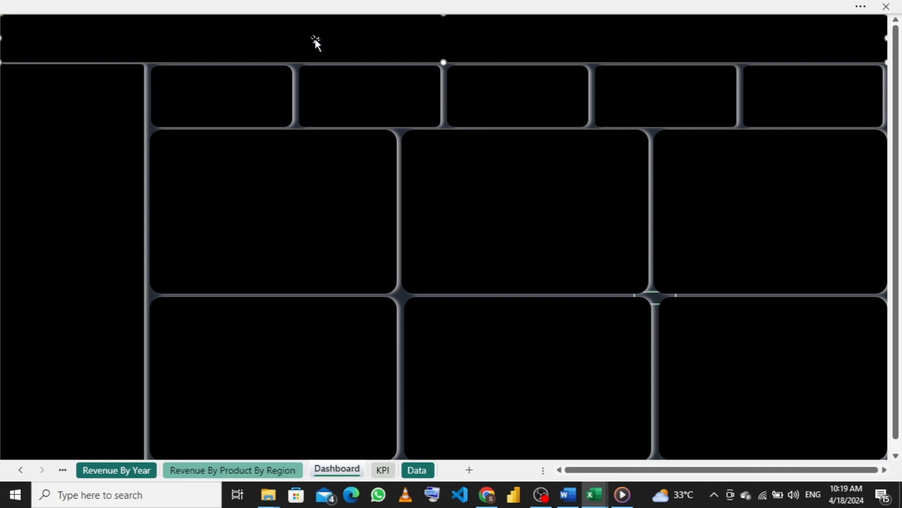
- Go to the Revenue By Day of The Week sheet and copy its line chart
left_click(119, 471)
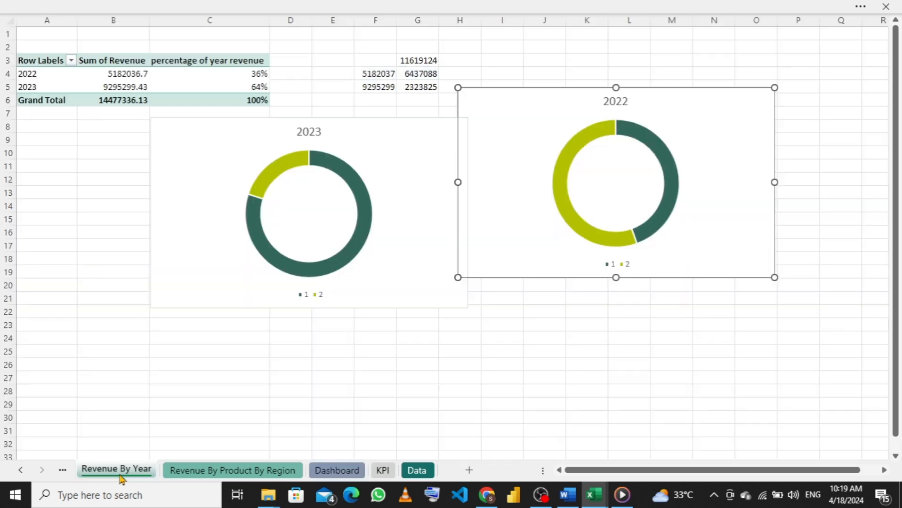
left_click(63, 472)
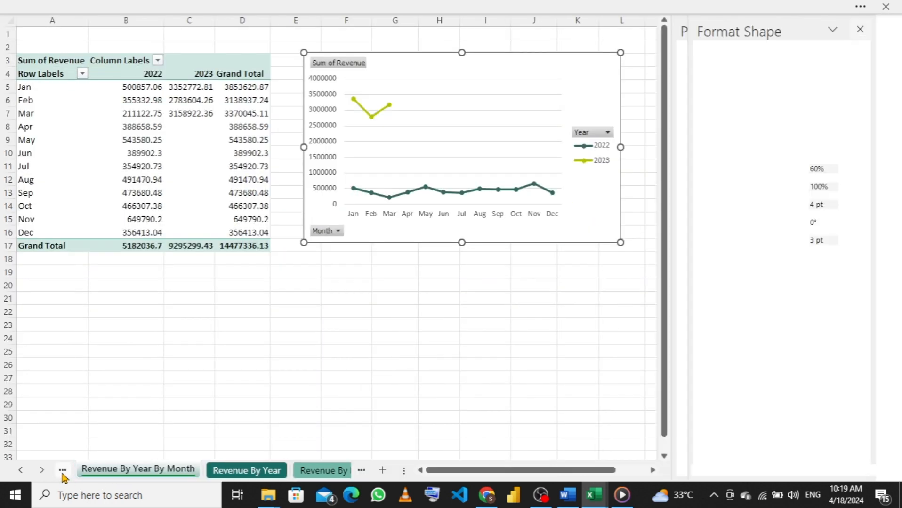
left_click(63, 472)
left_click(63, 472)
left_click(63, 472)
left_click(63, 472)
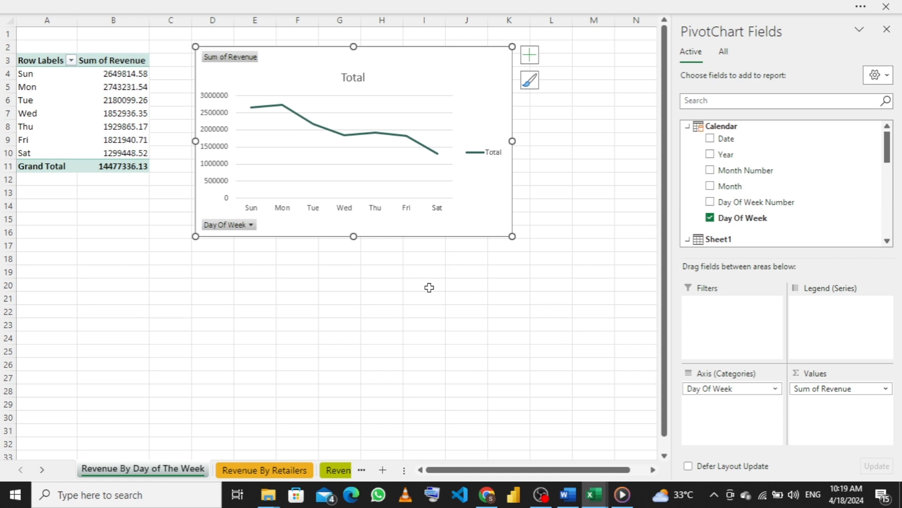
- Return to the Dashboard sheet and paste the day-of-week revenue chart at the first upper large panel
left_click(337, 471)
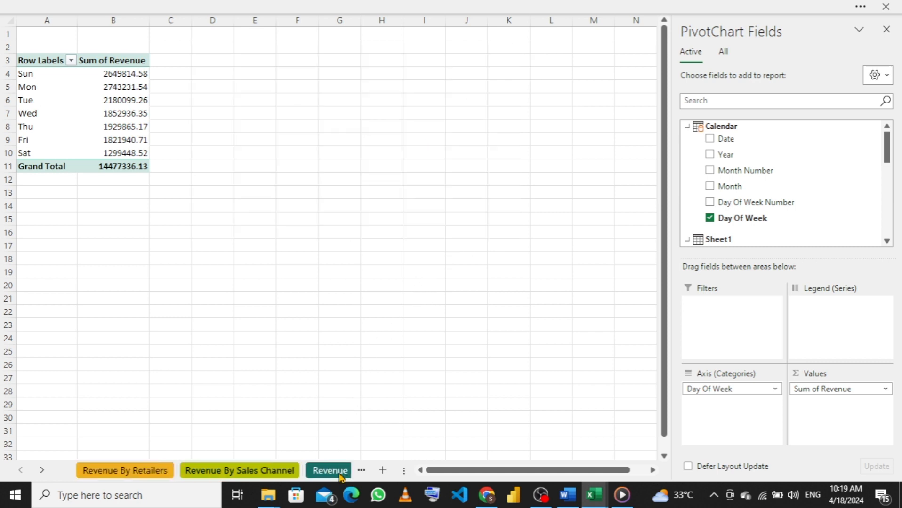
left_click(359, 470)
left_click(361, 471)
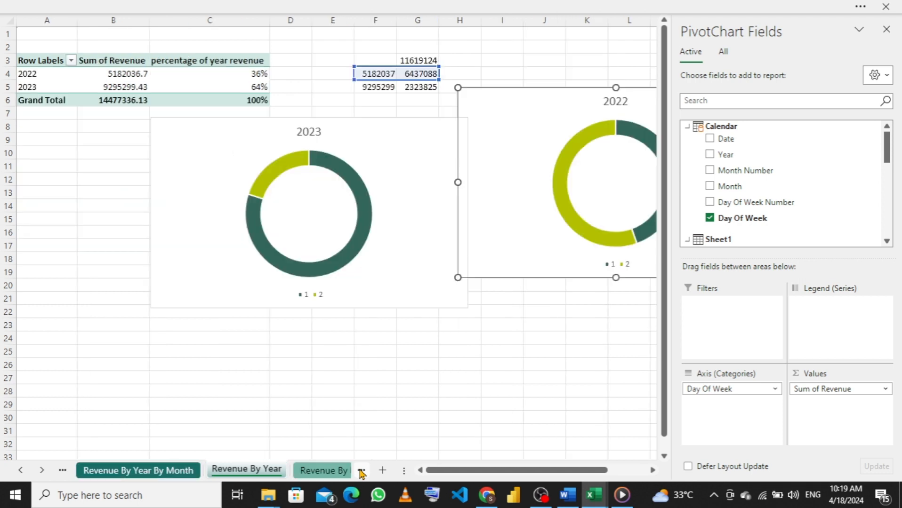
left_click(414, 471)
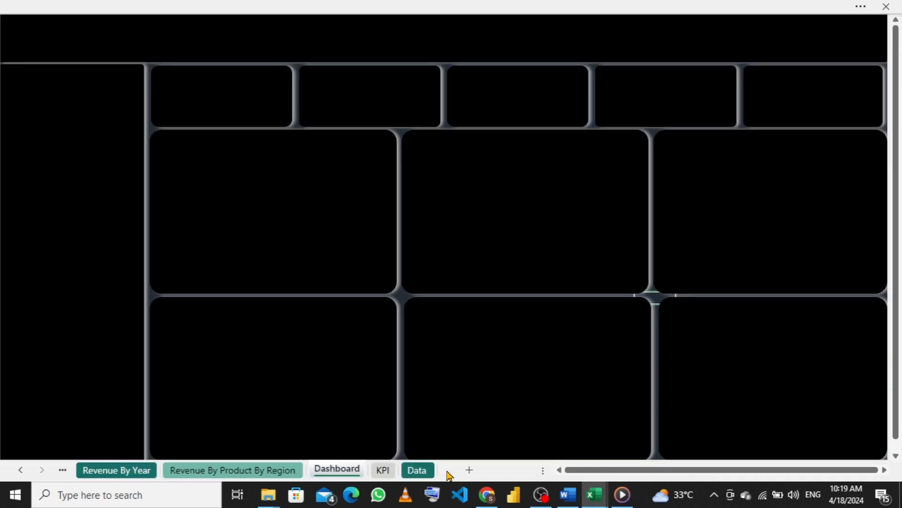
left_click(225, 212)
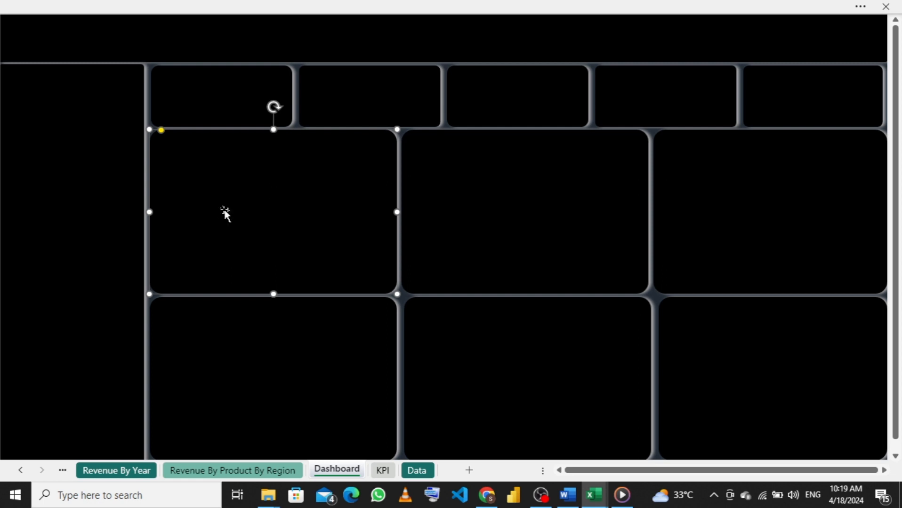
key("ctrl+v")
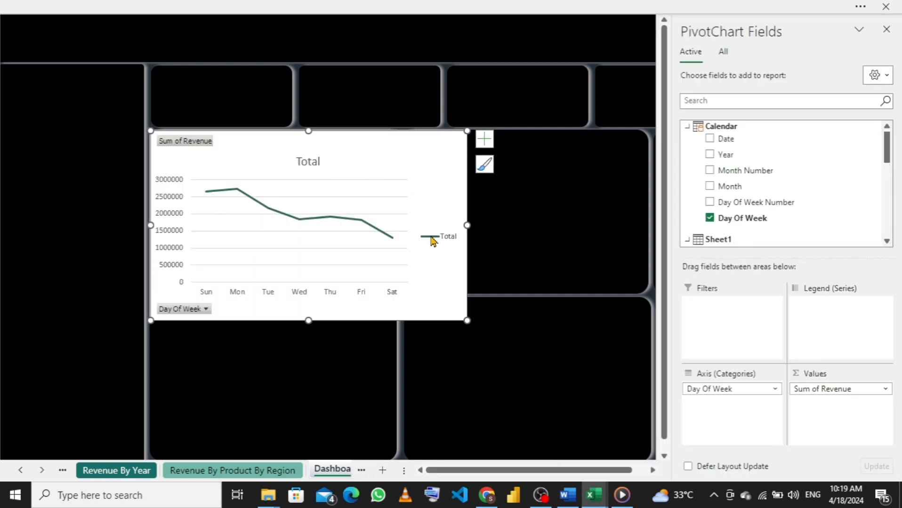
- Delete the legend and the horizontal gridlines from the pasted day-of-week line chart
left_click(433, 239)
key("Delete")
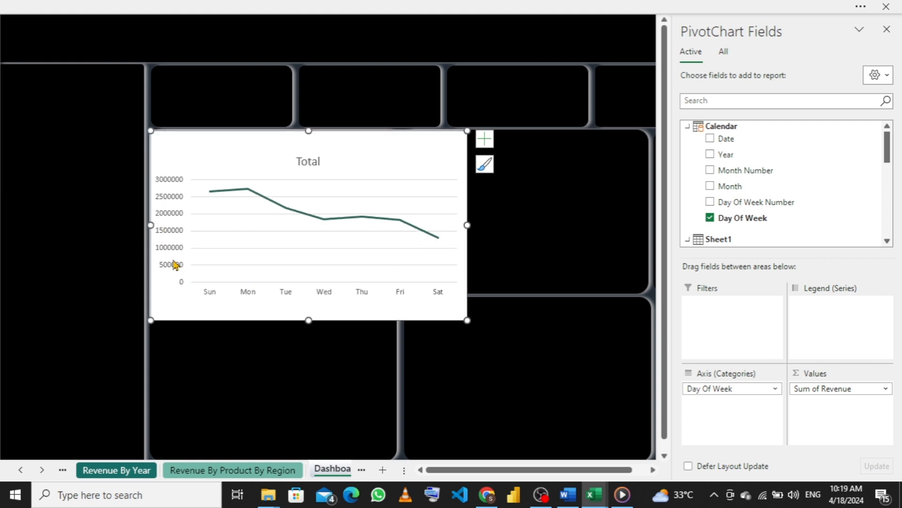
left_click(241, 232)
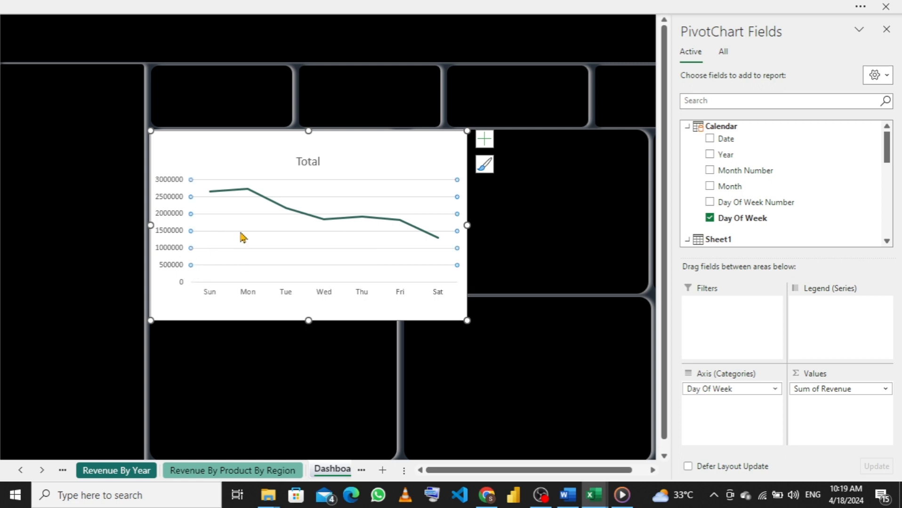
key("Delete")
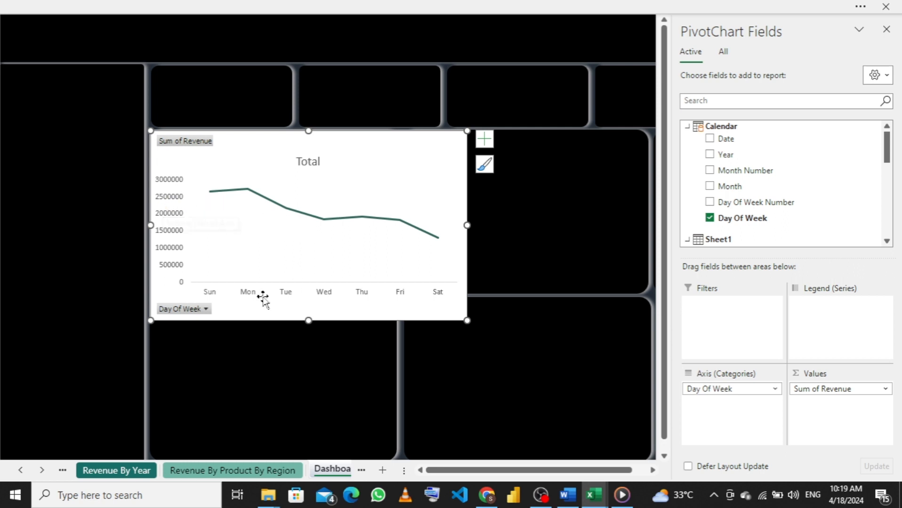
- Hide all field buttons on the day-of-week chart and delete its Total title
right_click(197, 313)
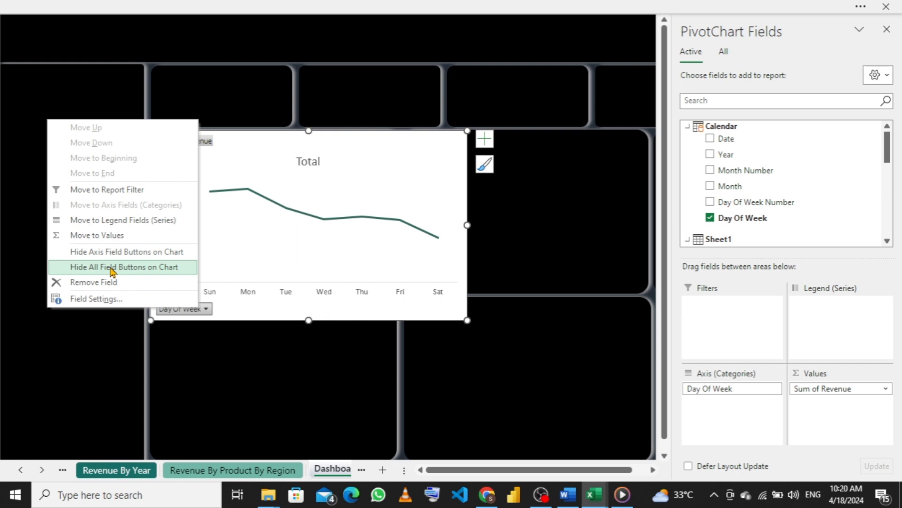
left_click(111, 266)
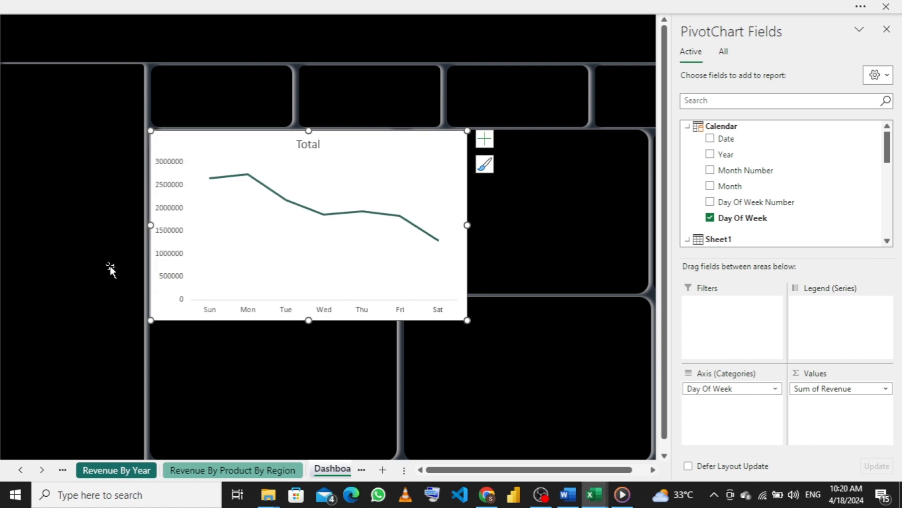
left_click(310, 143)
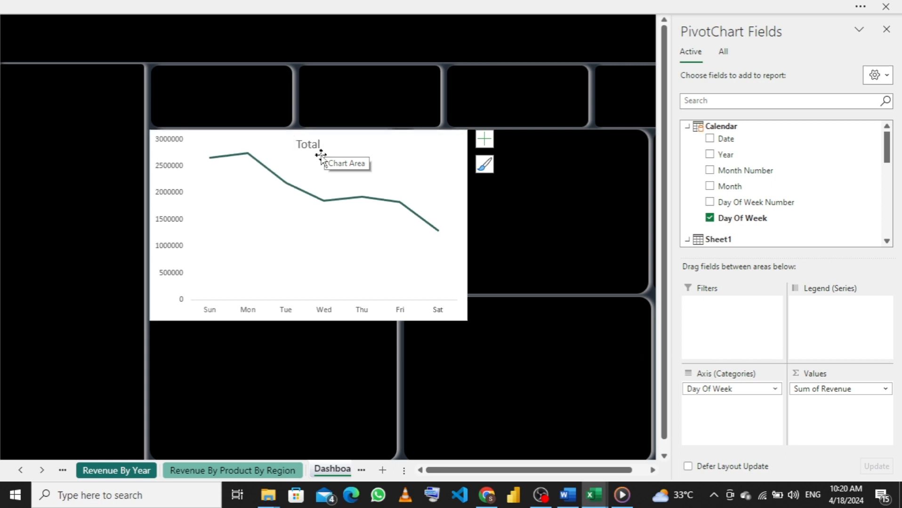
key("Delete")
- Reduce the day-of-week chart's height and width so it is small enough for the first upper large panel
left_click_drag(307, 130, 354, 168)
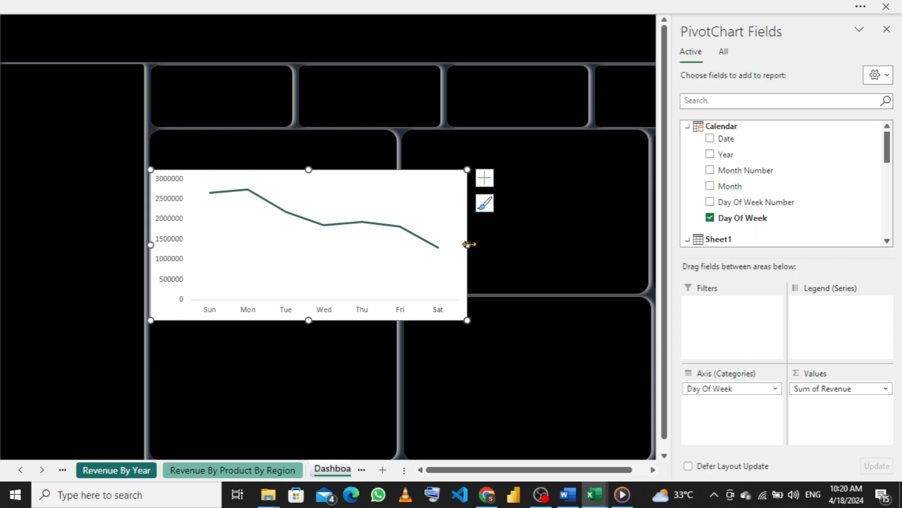
left_click_drag(465, 240, 436, 241)
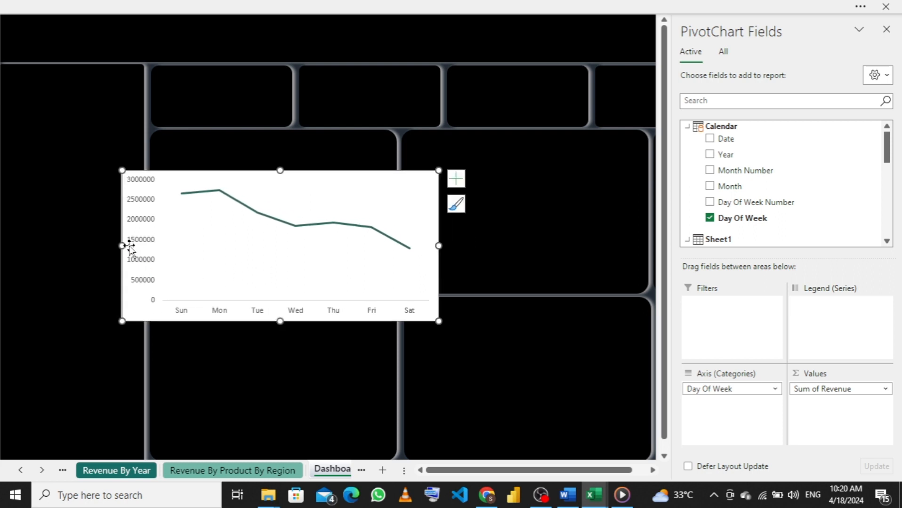
left_click(182, 230)
left_click_drag(182, 230, 209, 227)
left_click_drag(365, 182, 357, 178)
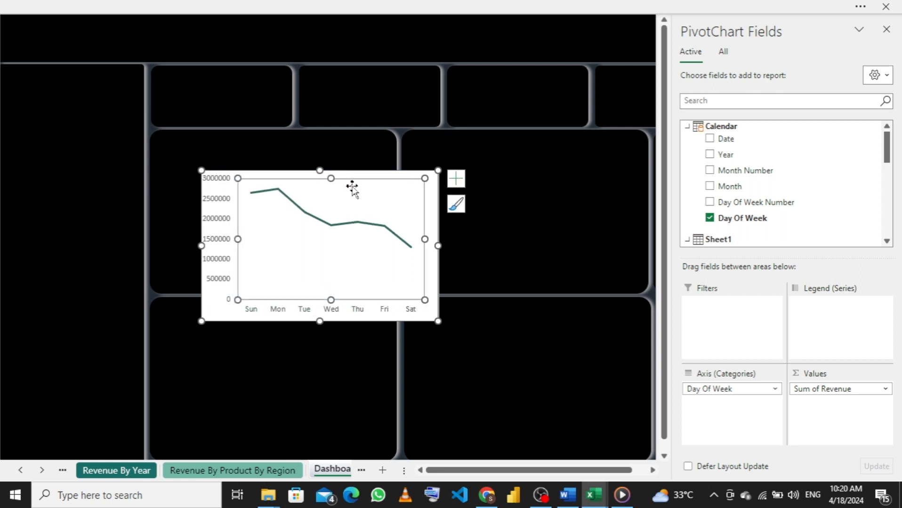
left_click_drag(362, 184, 366, 186)
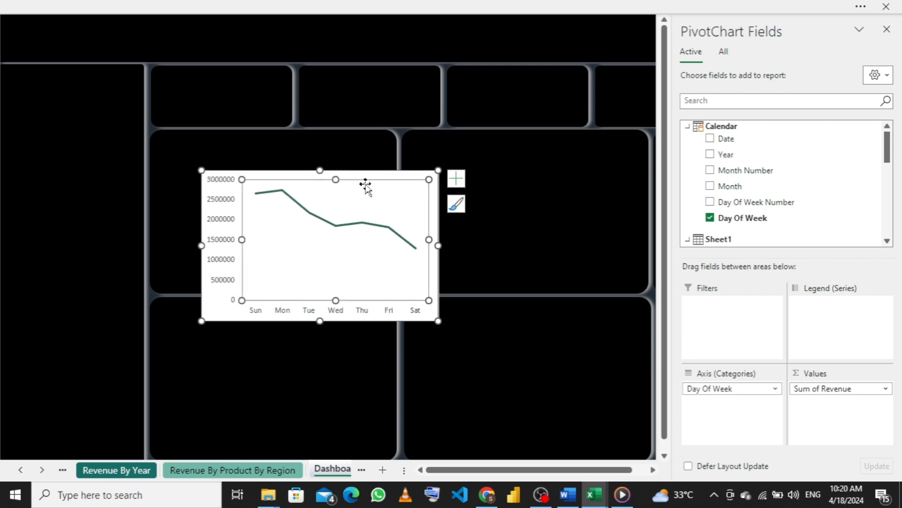
left_click(375, 176)
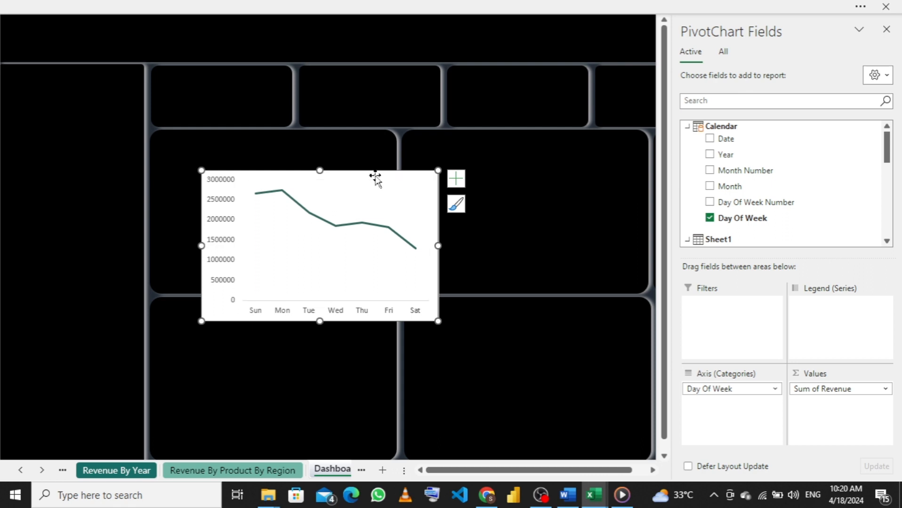
left_click(369, 207)
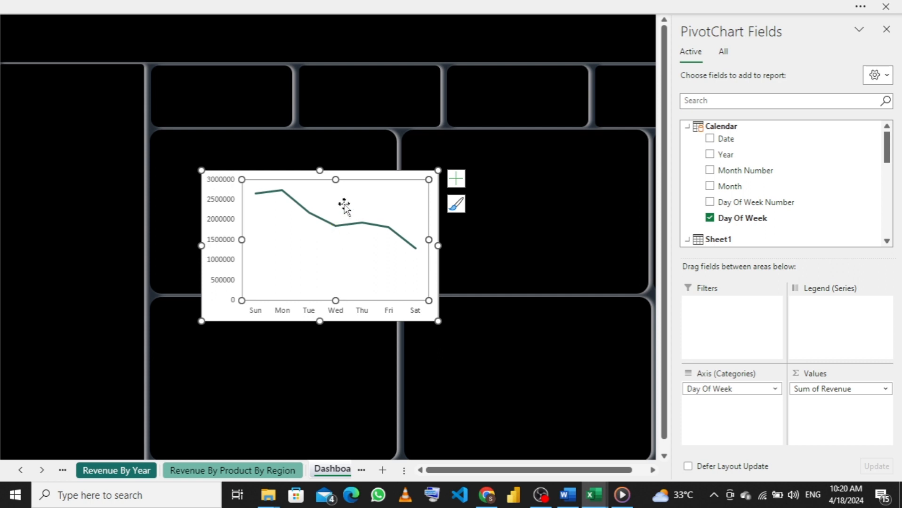
- Move the day-of-week chart inside the first upper large panel and narrow it slightly to fit the panel
left_click(352, 175)
mouse_move(352, 175)
left_mouse_down()
mouse_move(311, 140)
mouse_move(280, 147)
mouse_move(281, 155)
left_mouse_up()
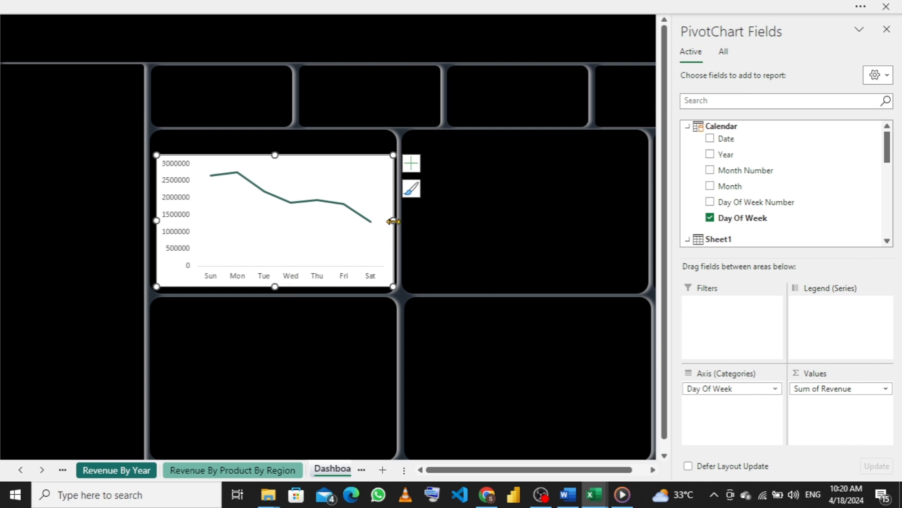
left_click_drag(393, 220, 384, 221)
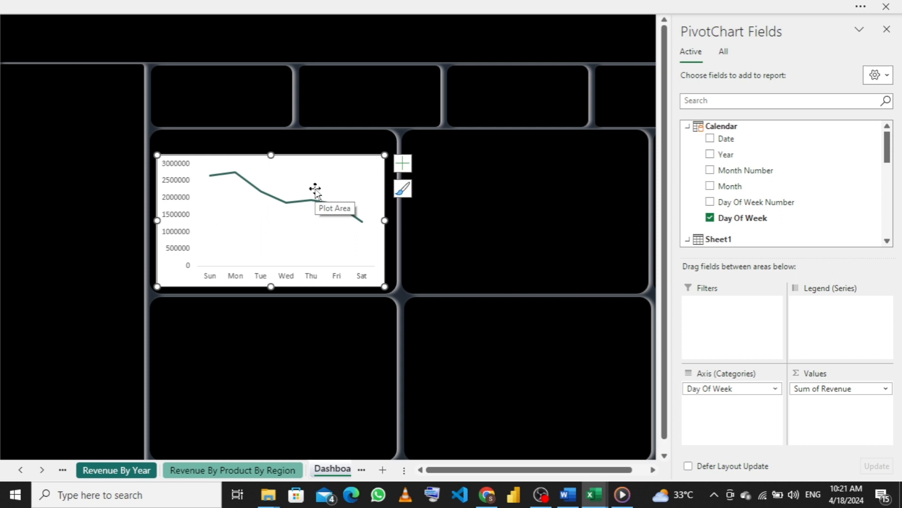
- Set the day-of-week chart's chart area to no fill and no outline
right_click(376, 160)
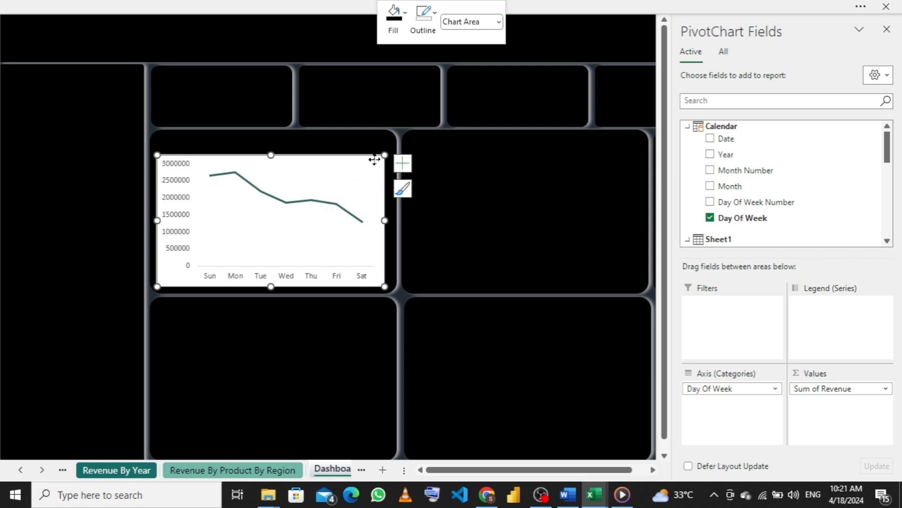
left_click(394, 33)
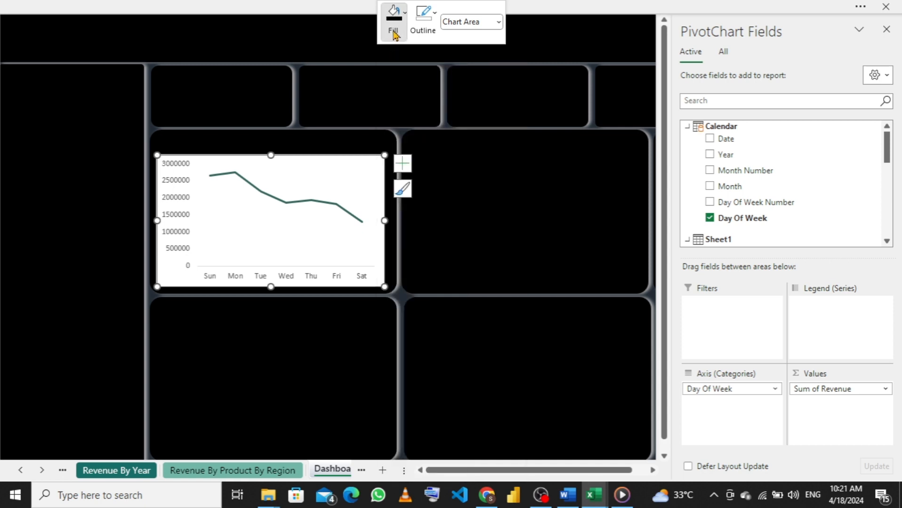
left_click(414, 200)
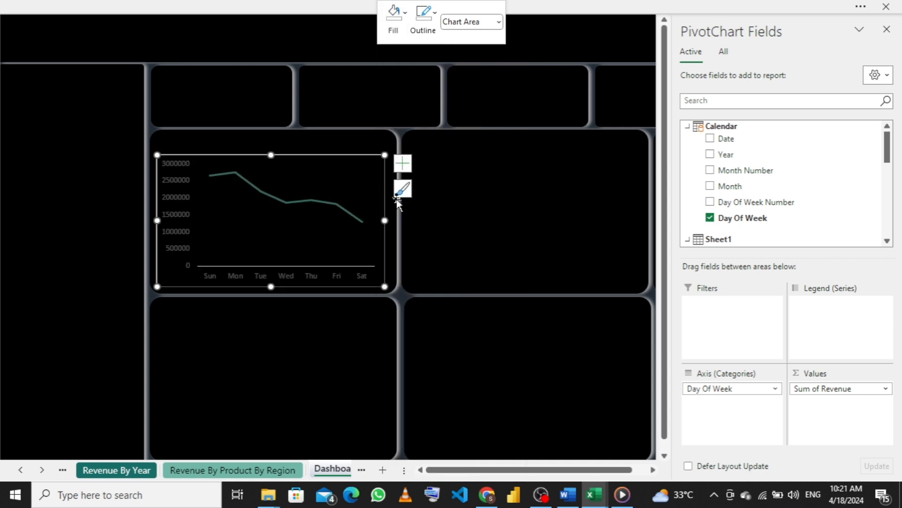
left_click(423, 25)
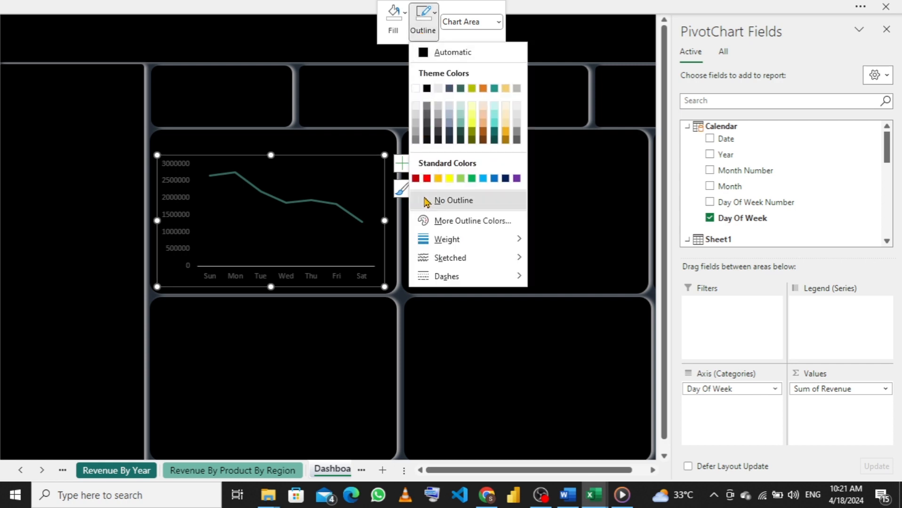
left_click(425, 200)
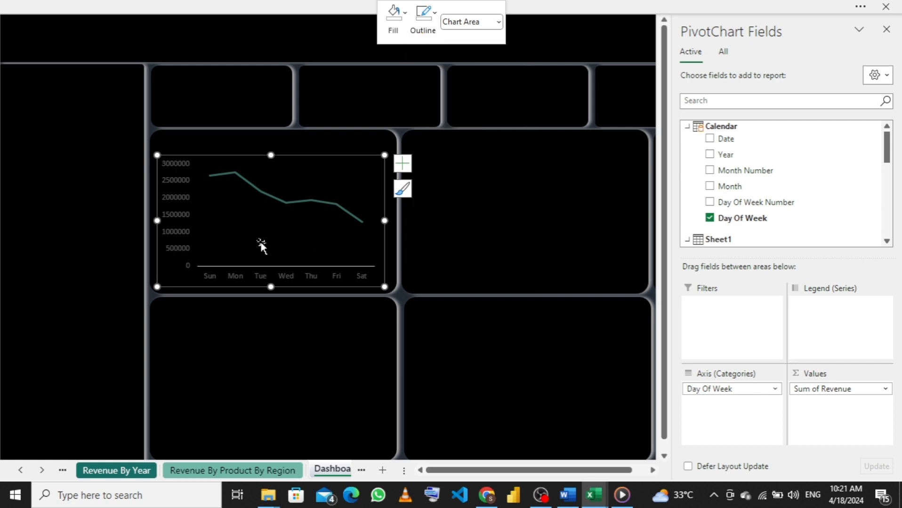
- Set the font color of the day-of-week chart's vertical value axis labels to the light gray theme color
left_click(184, 239)
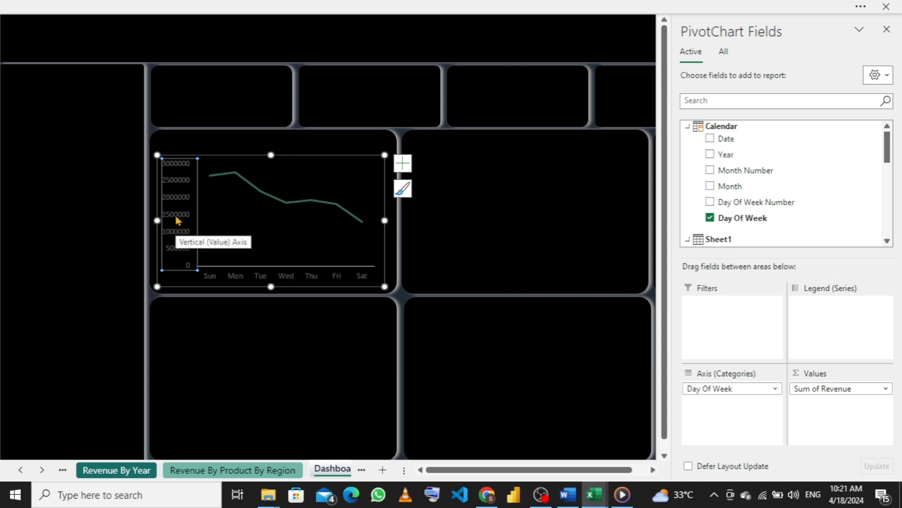
right_click(178, 220)
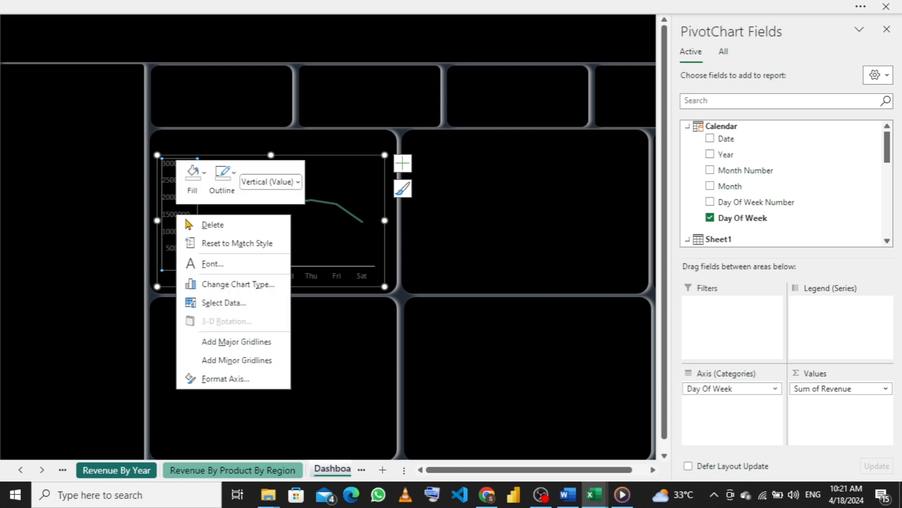
left_click(215, 266)
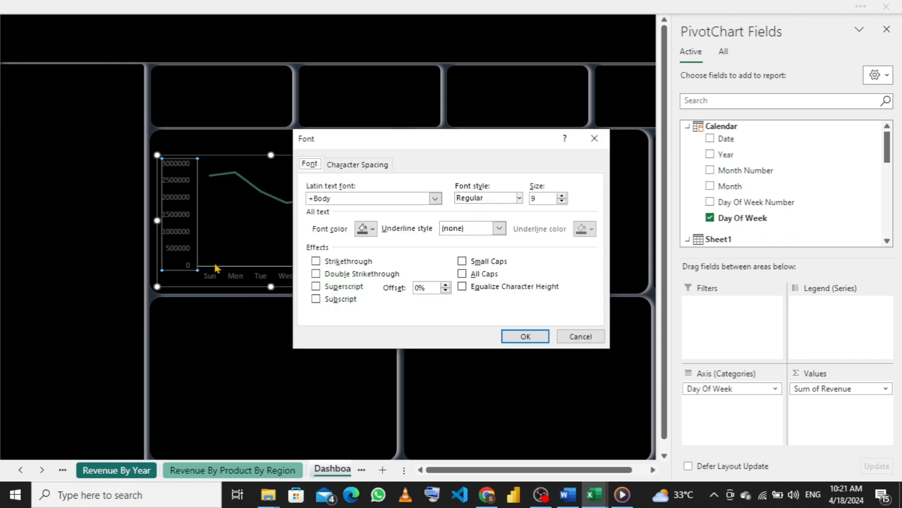
left_click(372, 230)
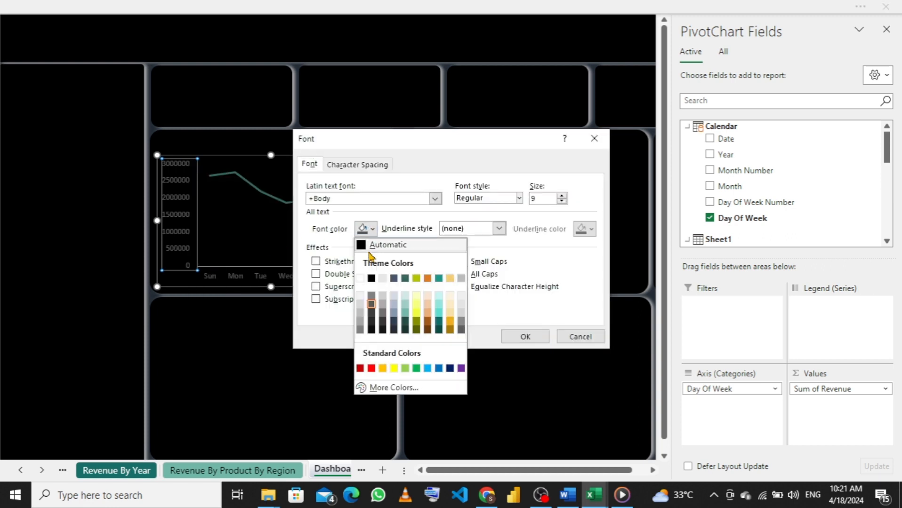
left_click(461, 279)
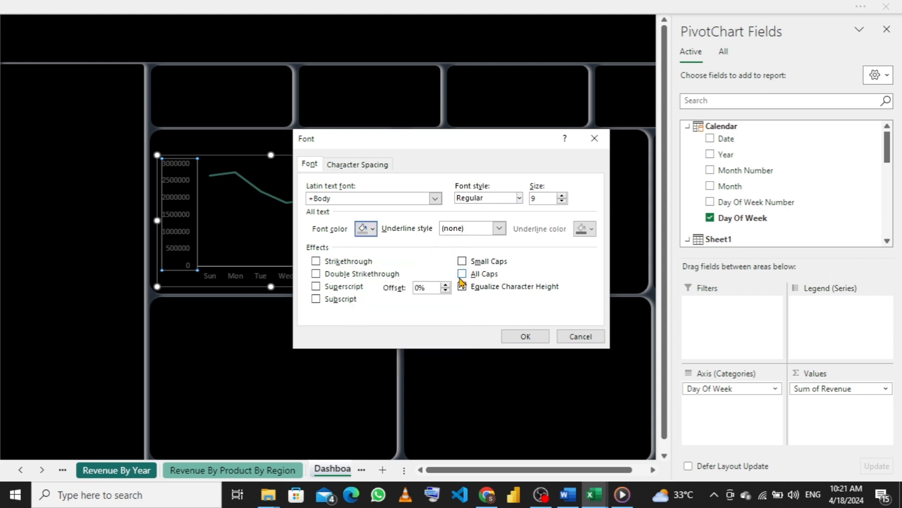
left_click(511, 337)
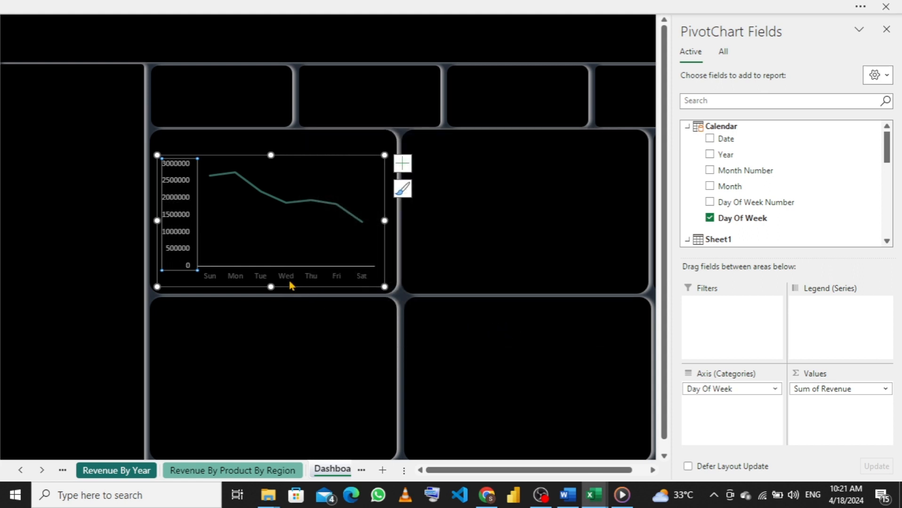
- Set the font color of the day-of-week chart's horizontal axis labels to the same light gray theme color
left_click(287, 278)
right_click(288, 279)
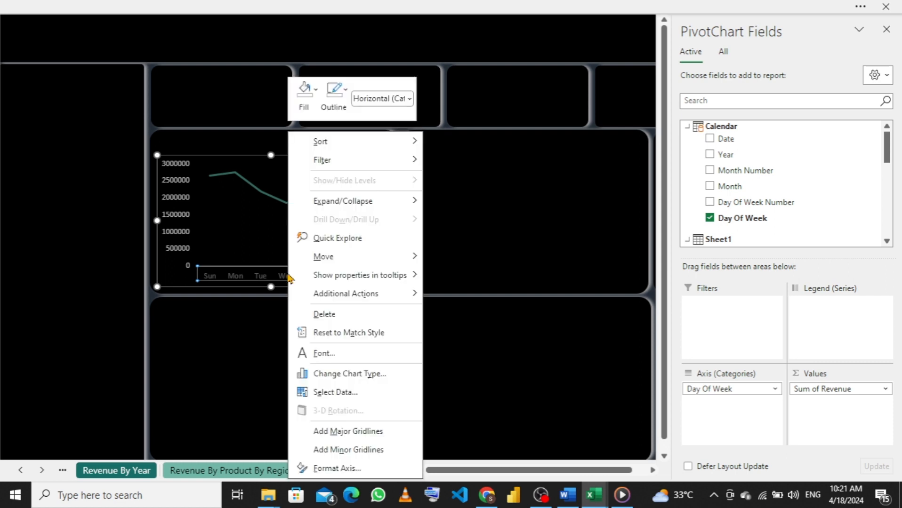
left_click(332, 353)
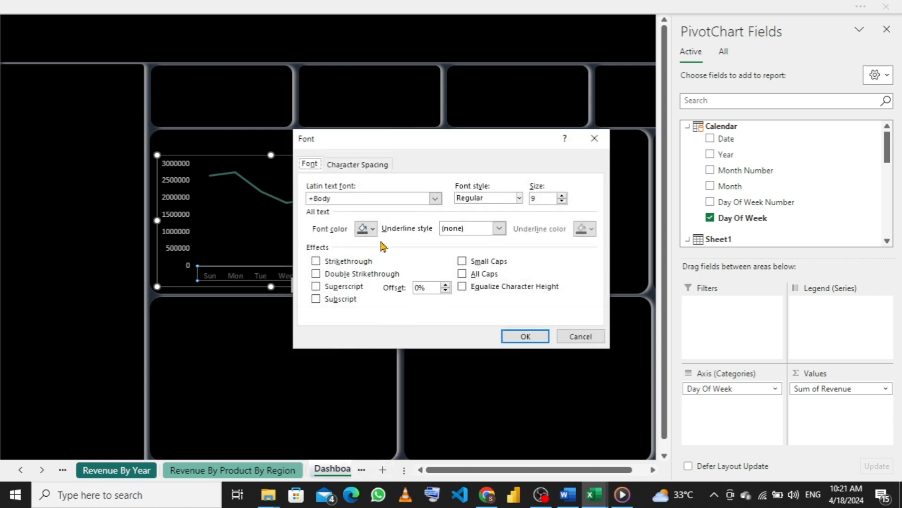
left_click(373, 229)
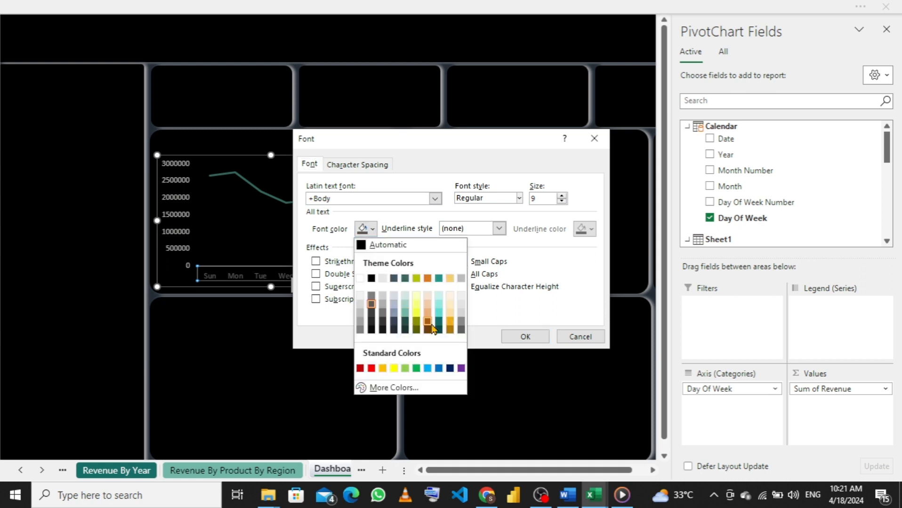
left_click(461, 279)
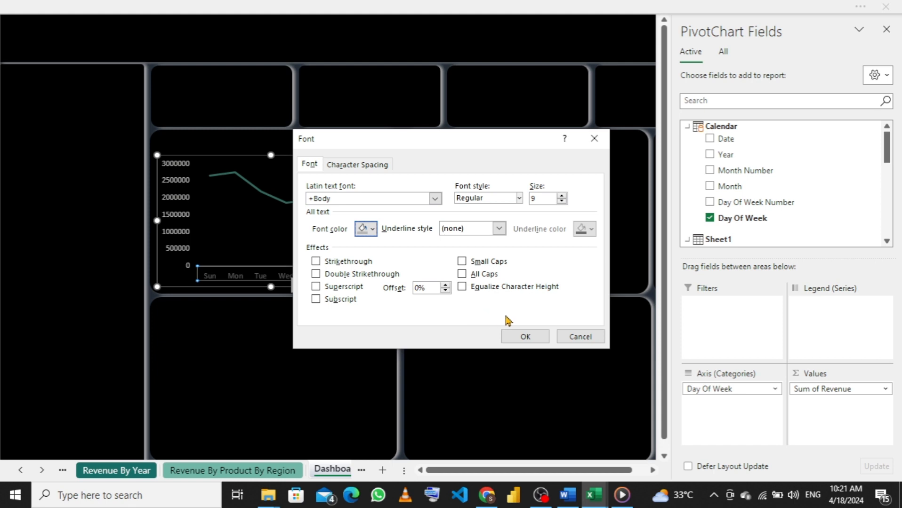
left_click(520, 337)
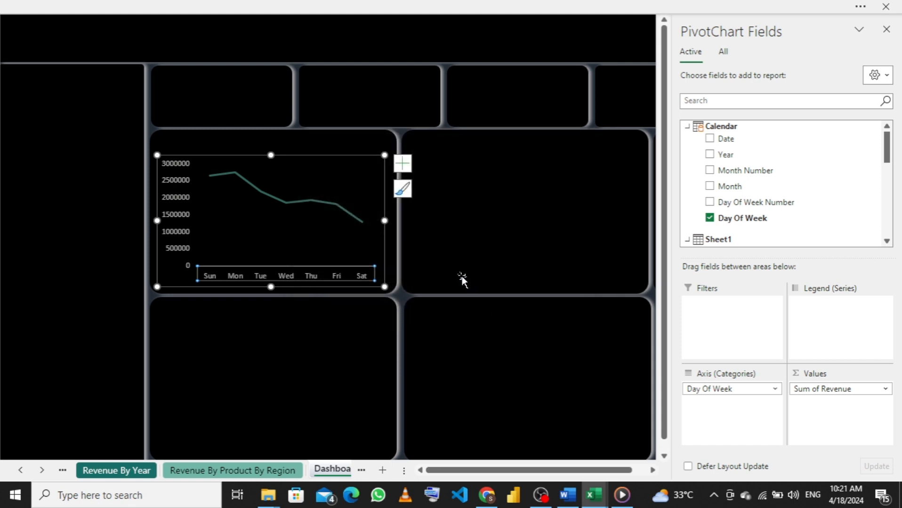
left_click_drag(271, 155, 269, 145)
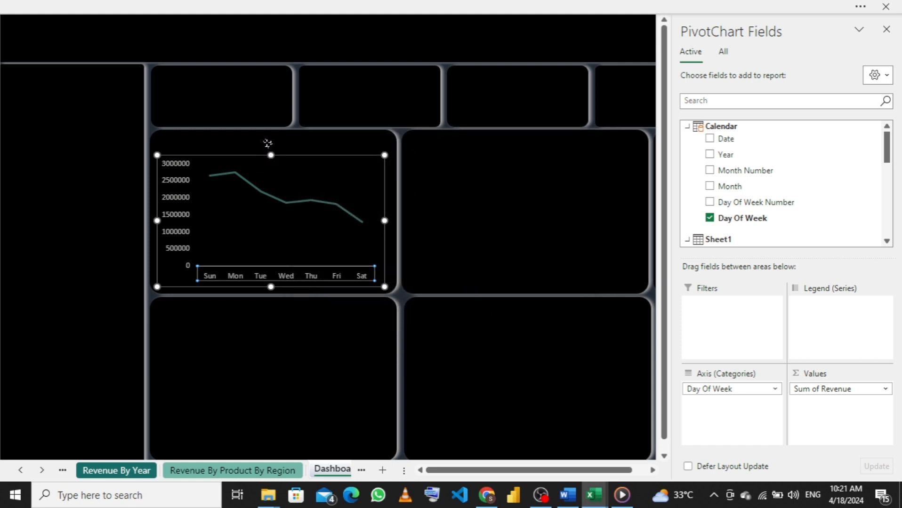
left_click(268, 143)
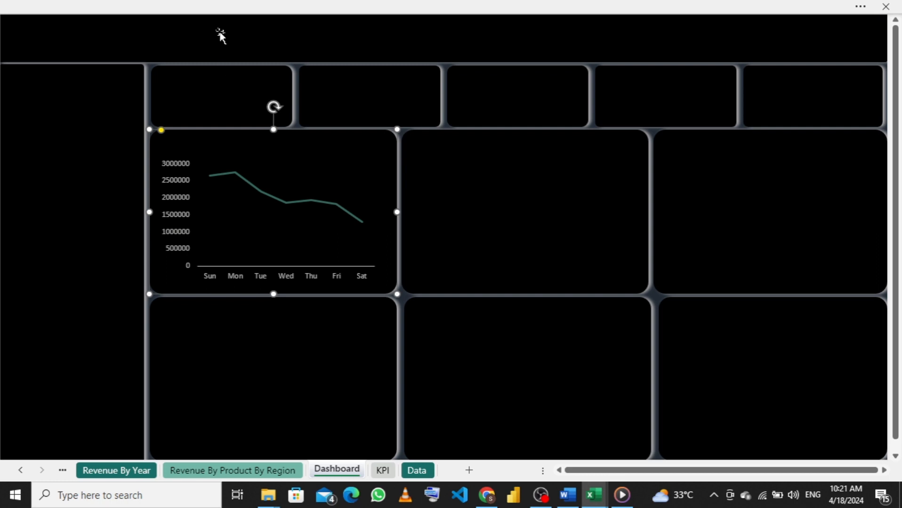
- Add a text box above the day-of-week chart in its panel, reading "Revenue By Day Of The Week"
left_click(222, 6)
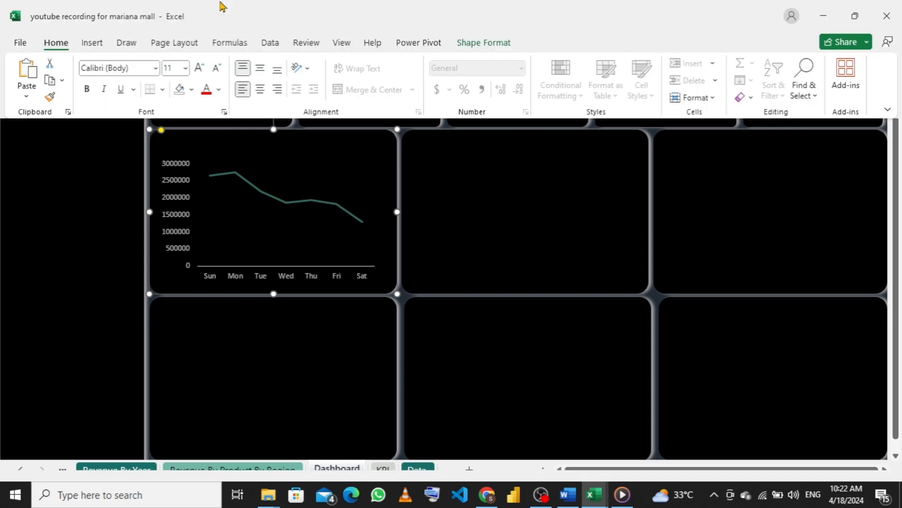
left_click(92, 45)
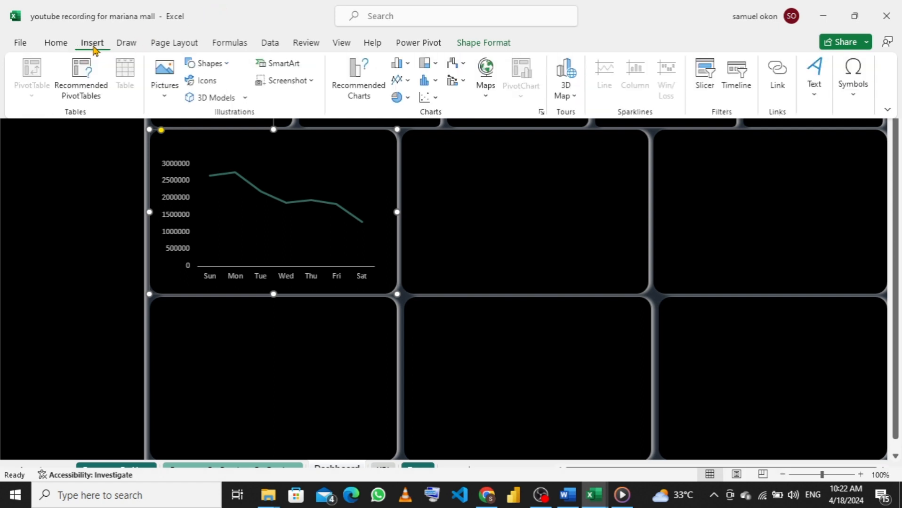
left_click(210, 63)
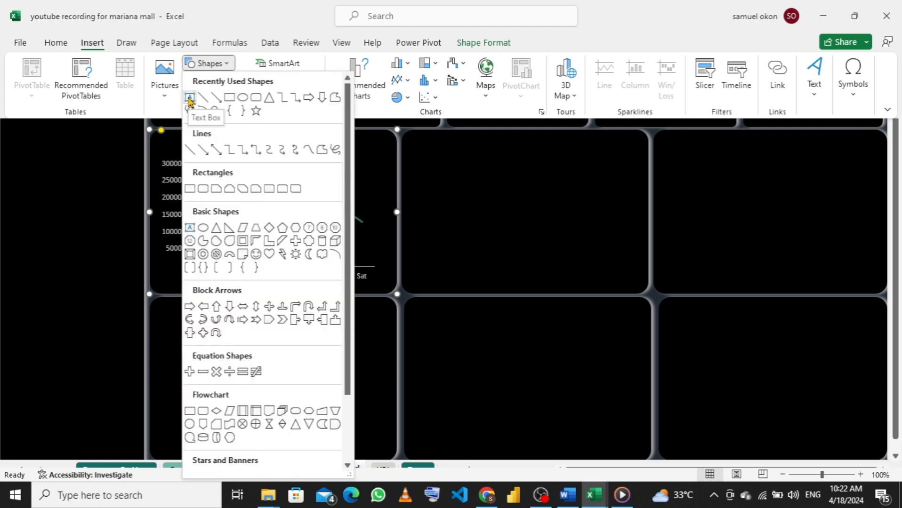
key("ctrl+shift+F1")
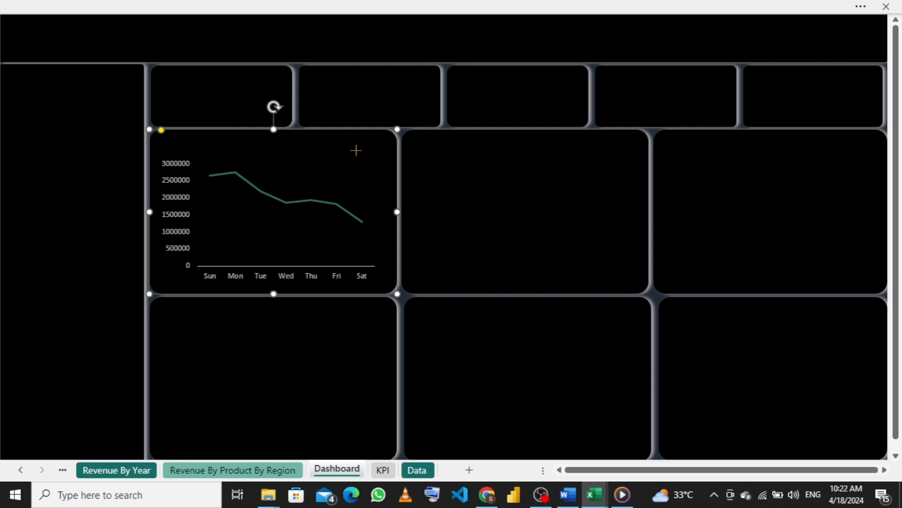
left_click_drag(366, 149, 182, 133)
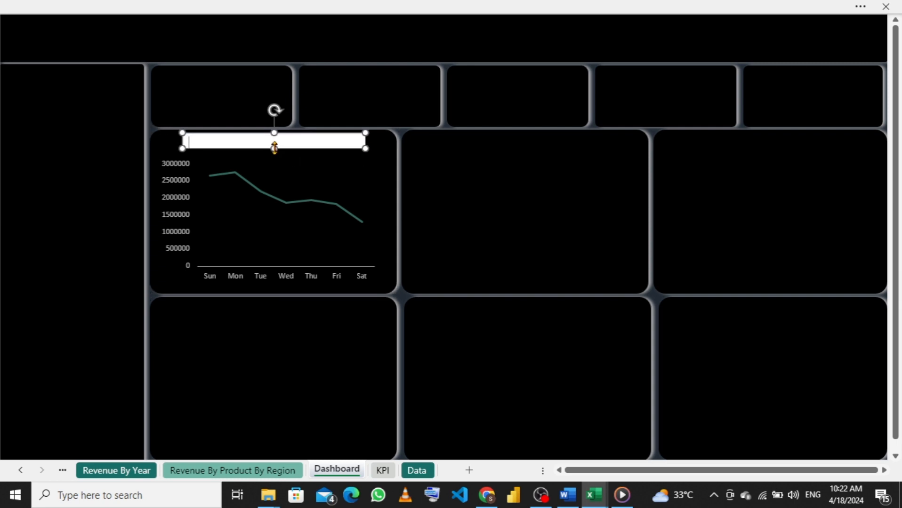
left_click_drag(274, 149, 279, 156)
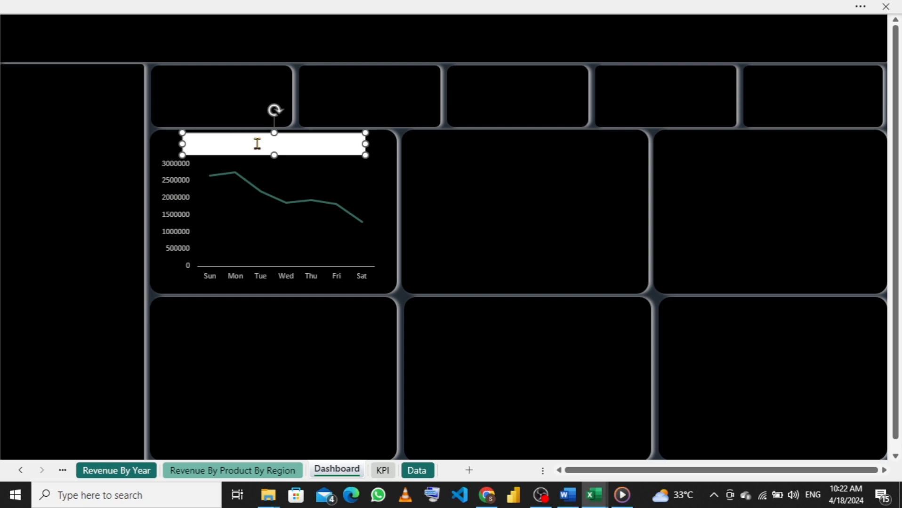
left_click(231, 145)
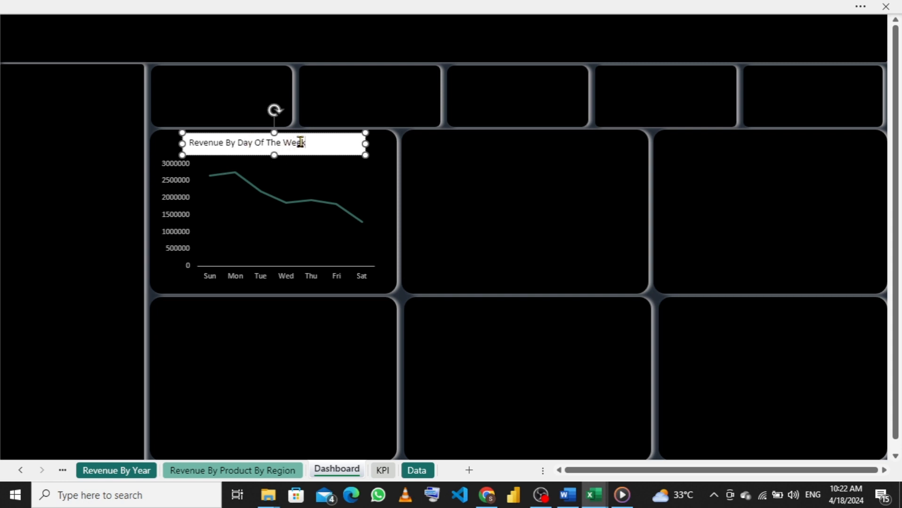
- Format the "Revenue By Day Of The Week" title text in the light gray theme color at size 12
left_click_drag(307, 143, 186, 147)
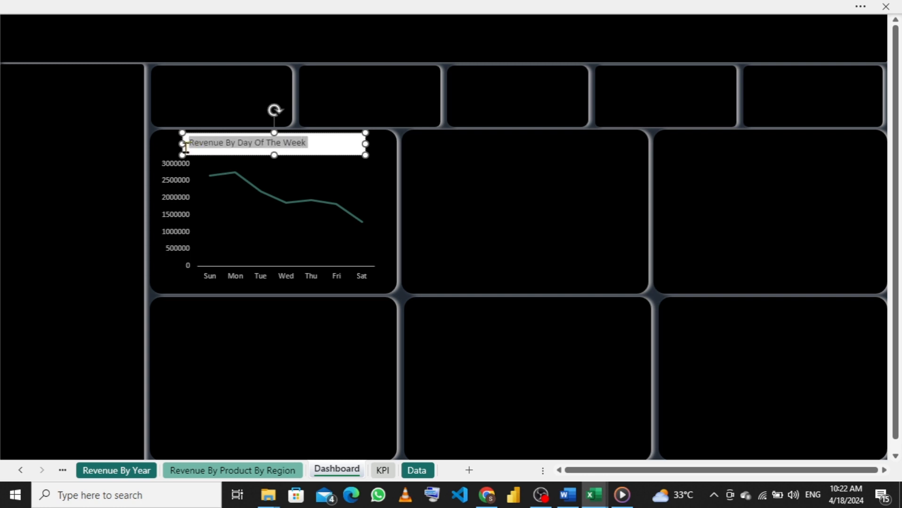
left_click(155, 5)
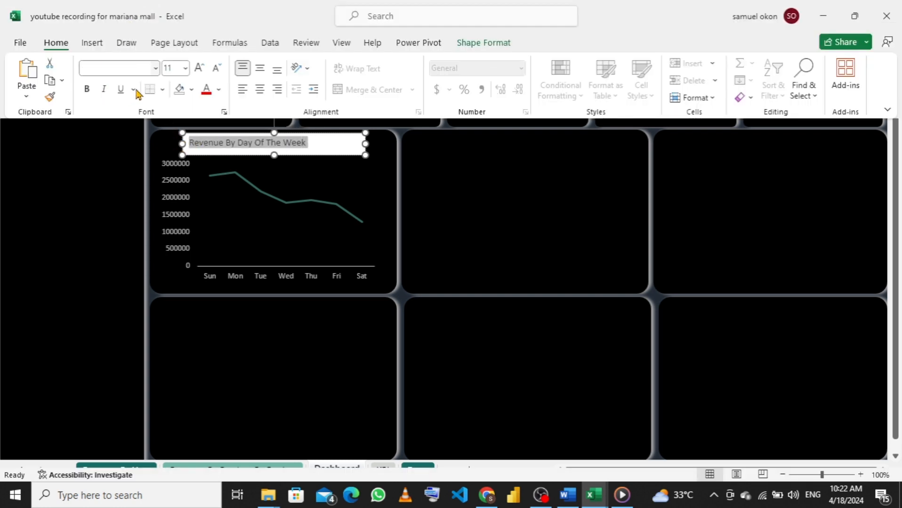
left_click(219, 92)
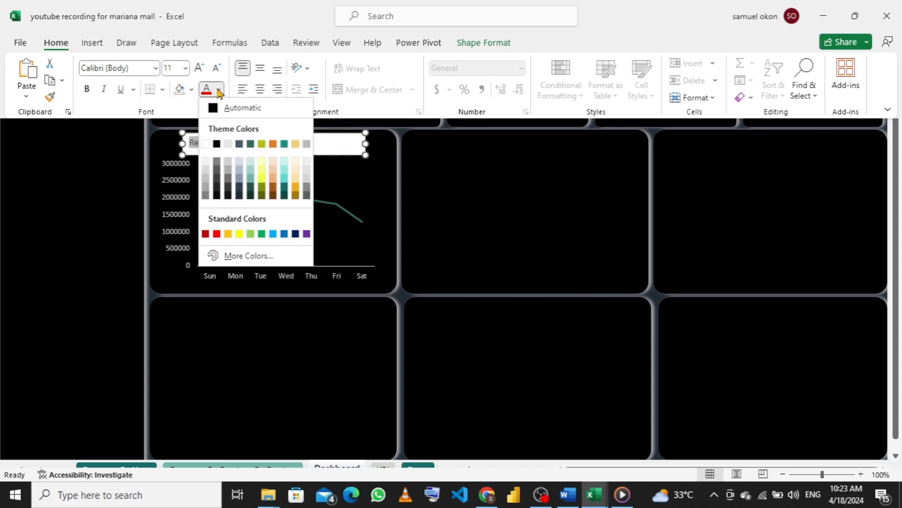
left_click(305, 144)
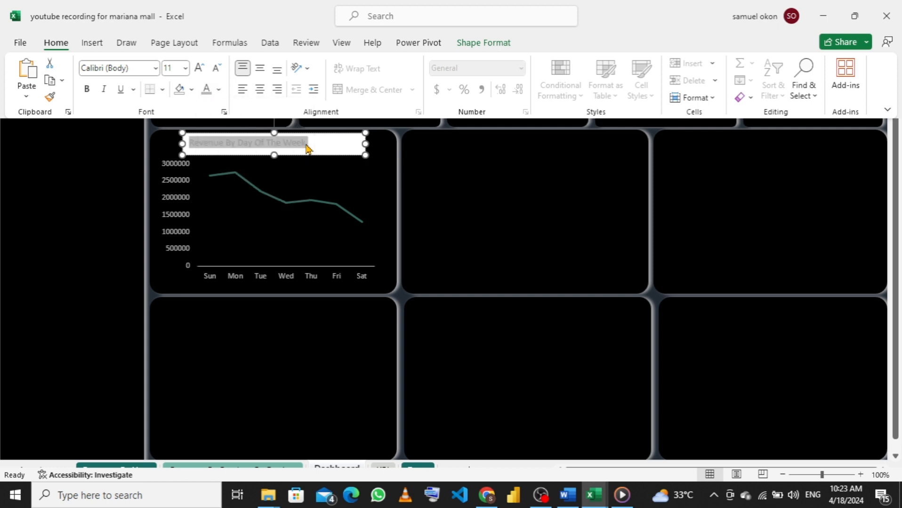
left_click(185, 68)
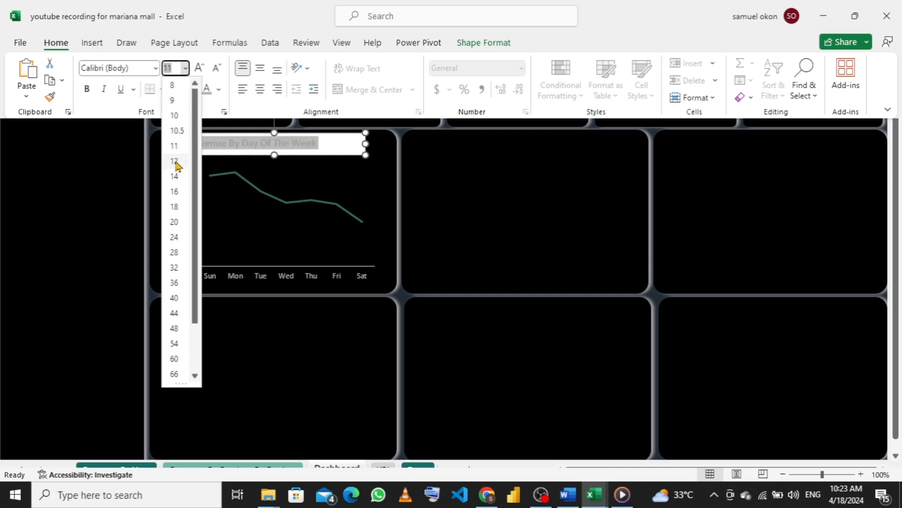
left_click(175, 161)
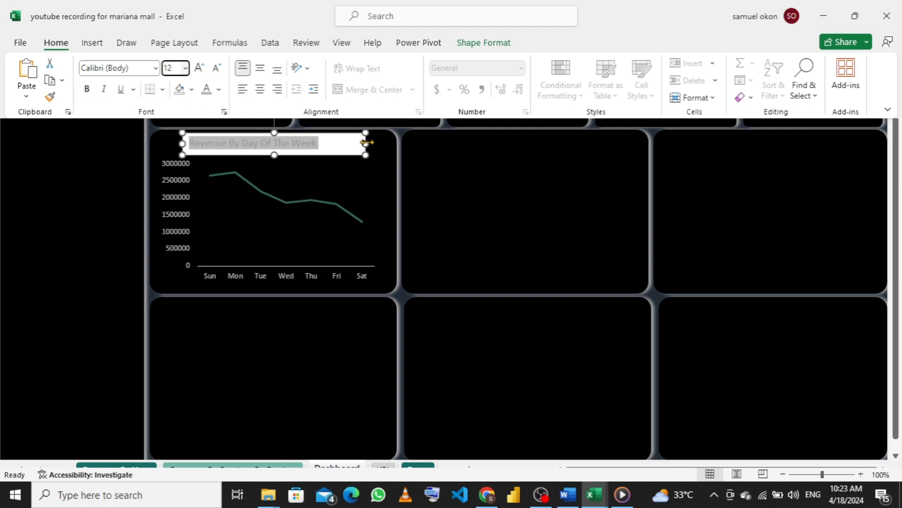
key("ctrl+shift+F1")
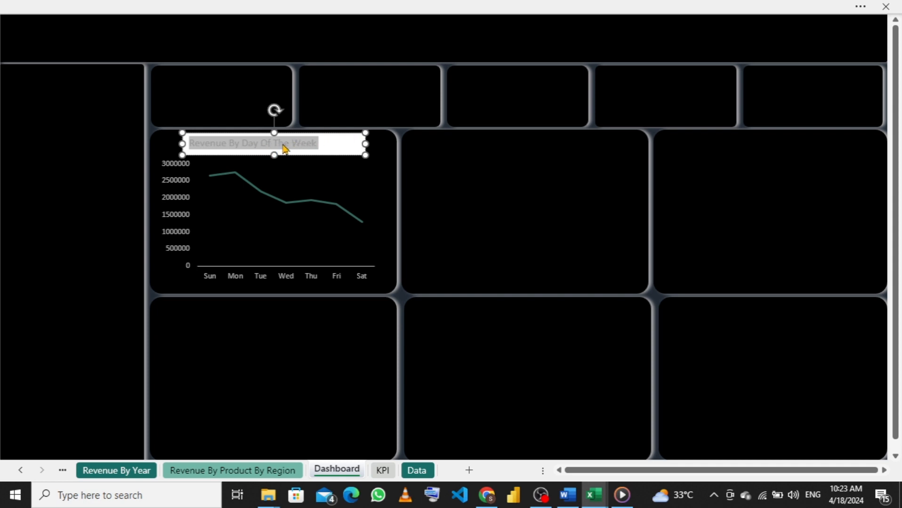
- Set the "Revenue By Day Of The Week" text box to no fill and no outline
left_click(366, 144)
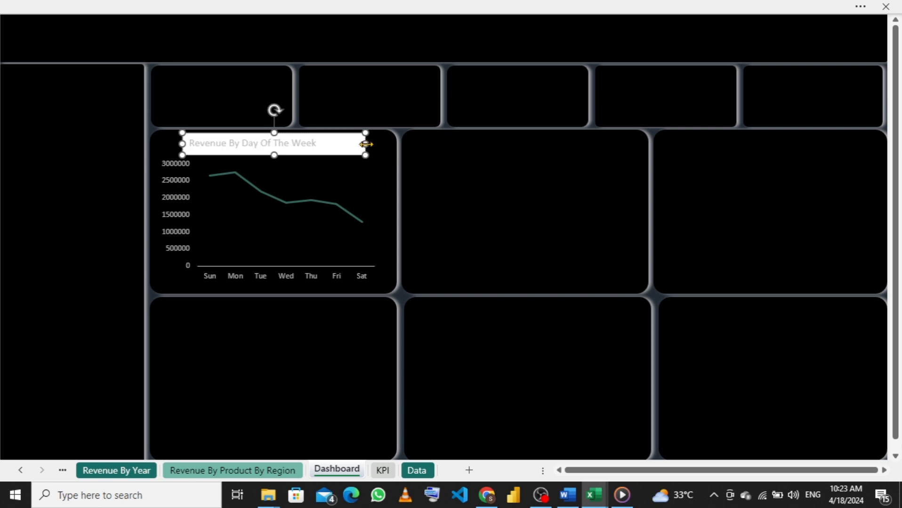
right_click(366, 144)
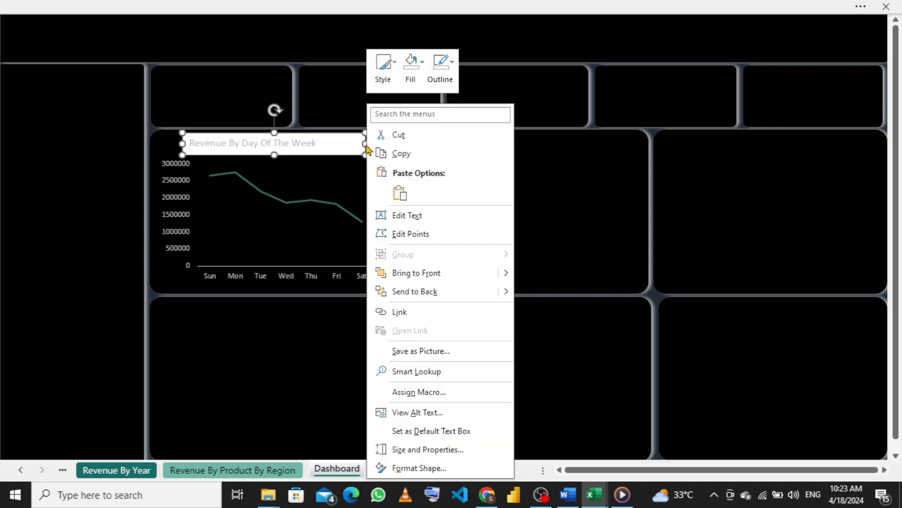
left_click(410, 83)
left_click(410, 83)
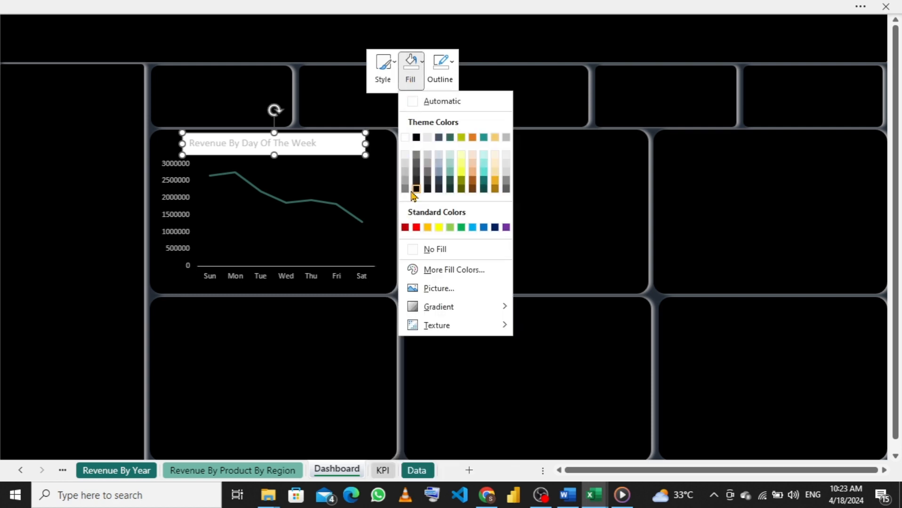
left_click(415, 251)
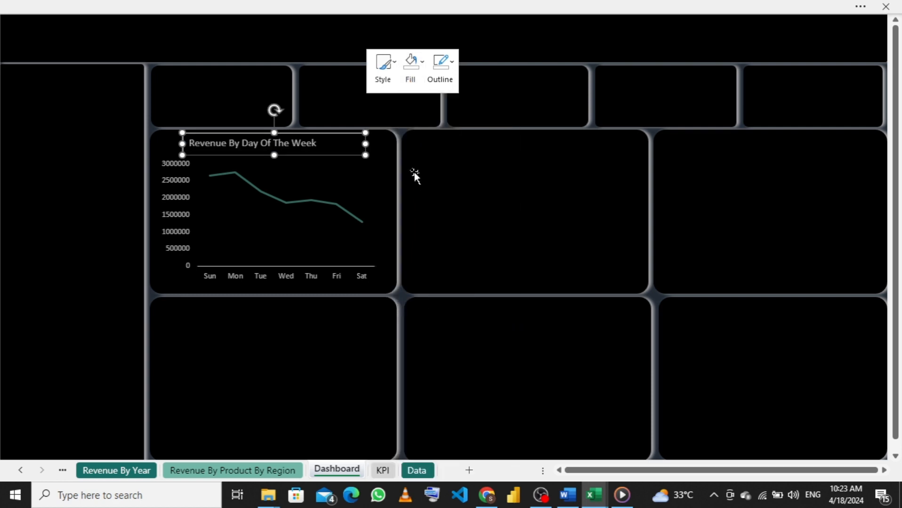
left_click(437, 79)
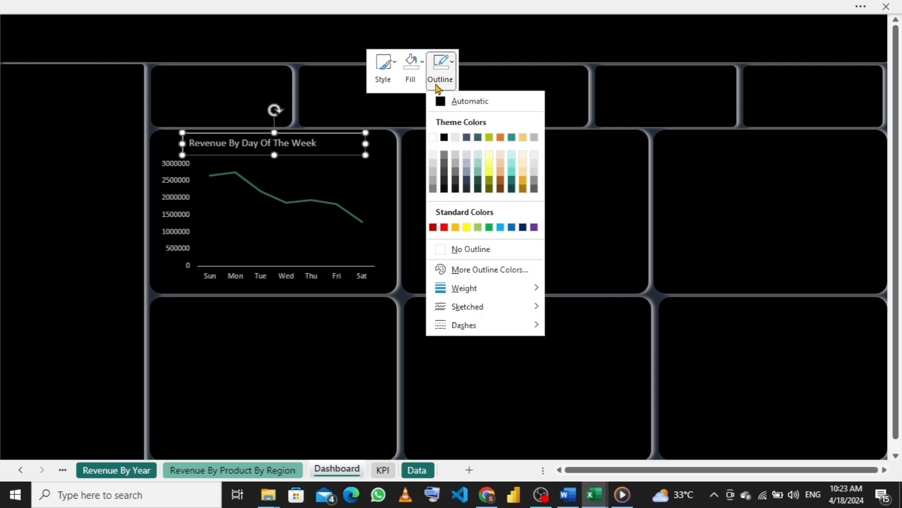
left_click(440, 249)
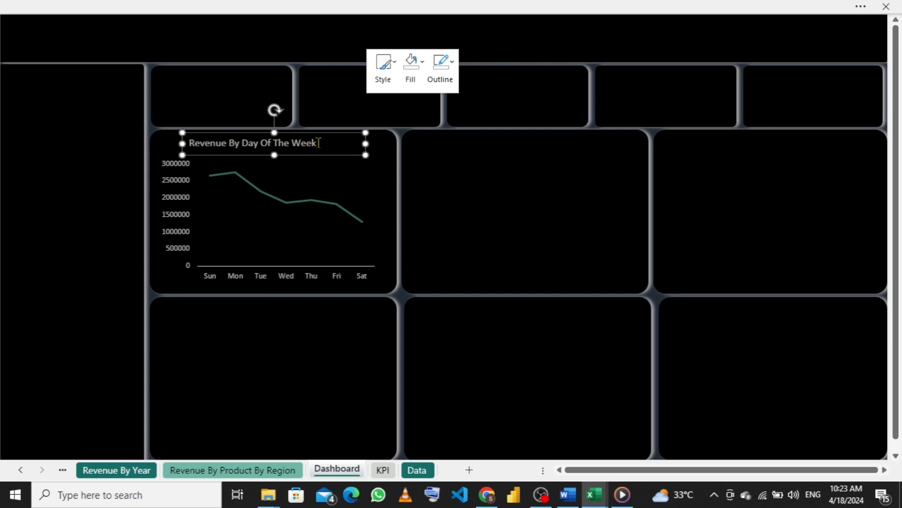
- Make the "Revenue By Day Of The Week" title text bold
left_click_drag(319, 142, 181, 143)
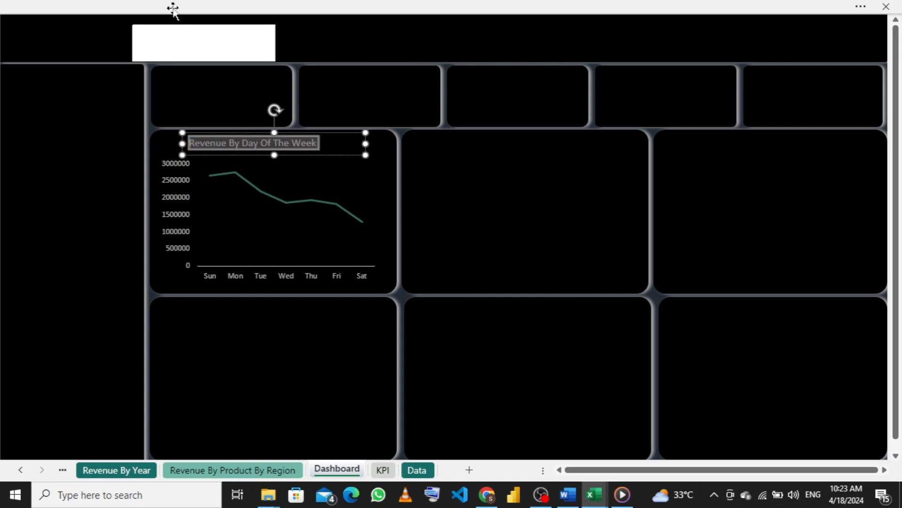
left_click(285, 6)
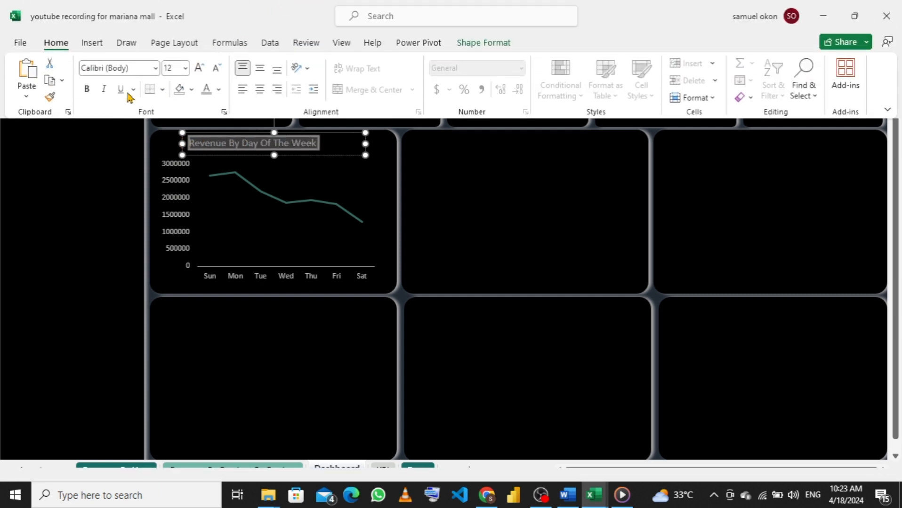
left_click(87, 89)
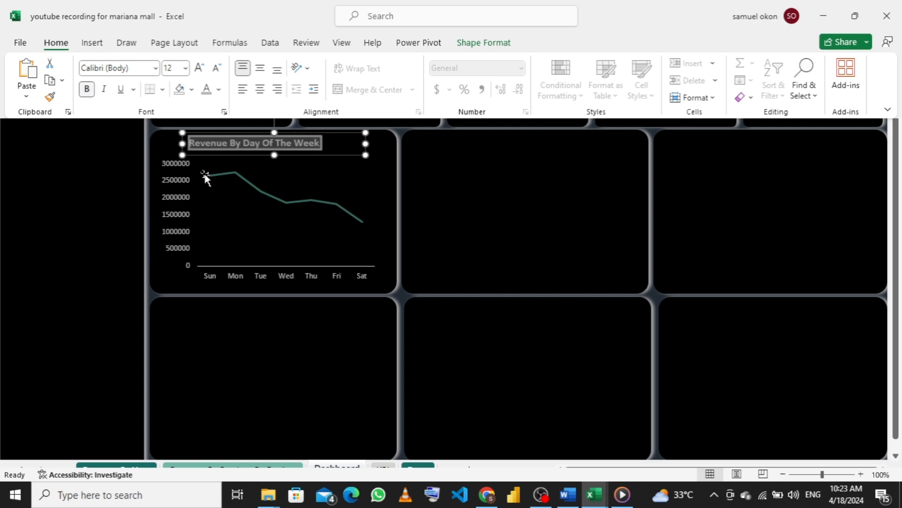
left_click(363, 145)
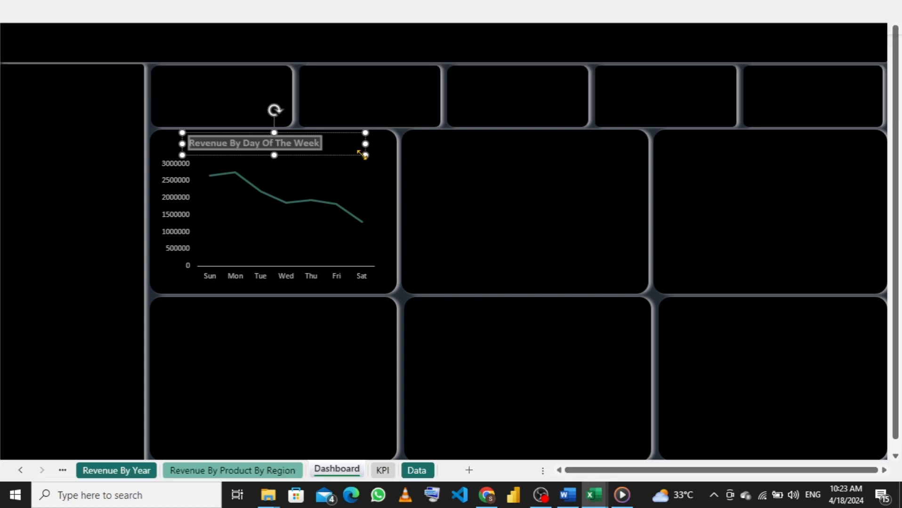
left_click(397, 153)
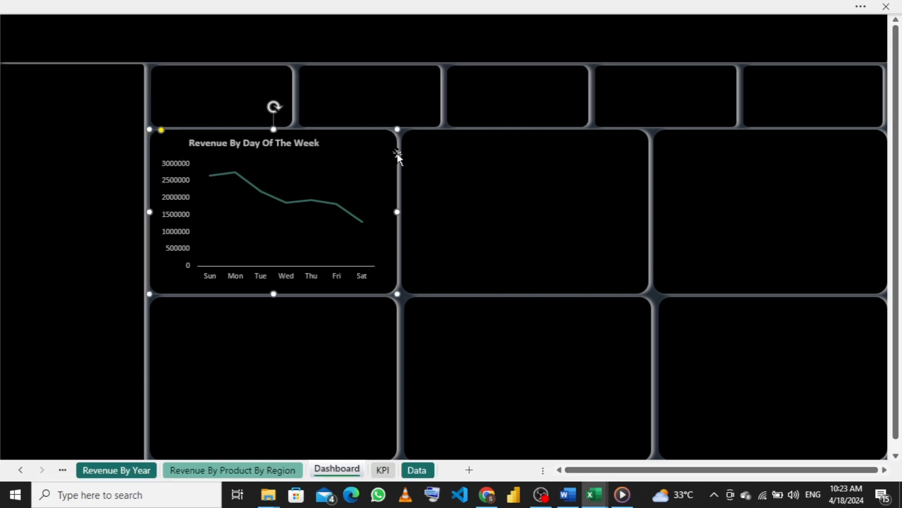
- Narrow the "Revenue By Day Of The Week" text box to fit its text and center it above the line chart
left_click(292, 143)
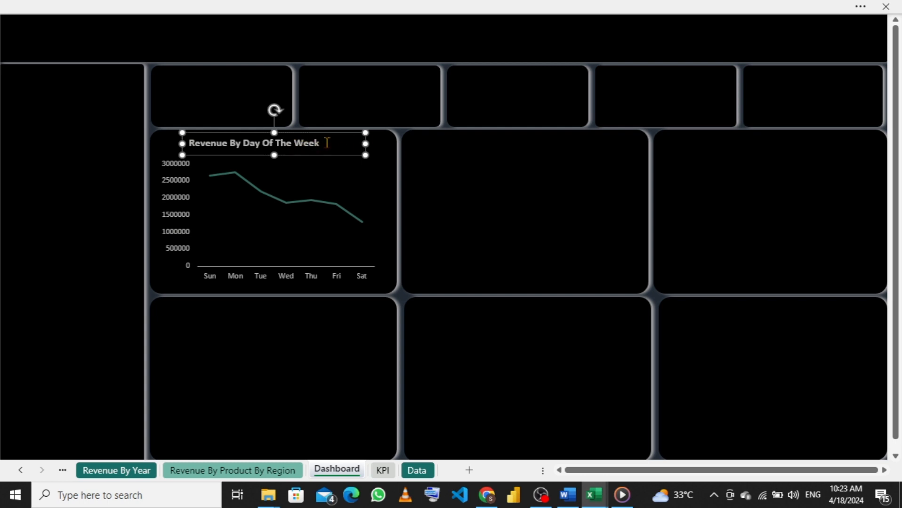
left_click_drag(355, 143, 322, 144)
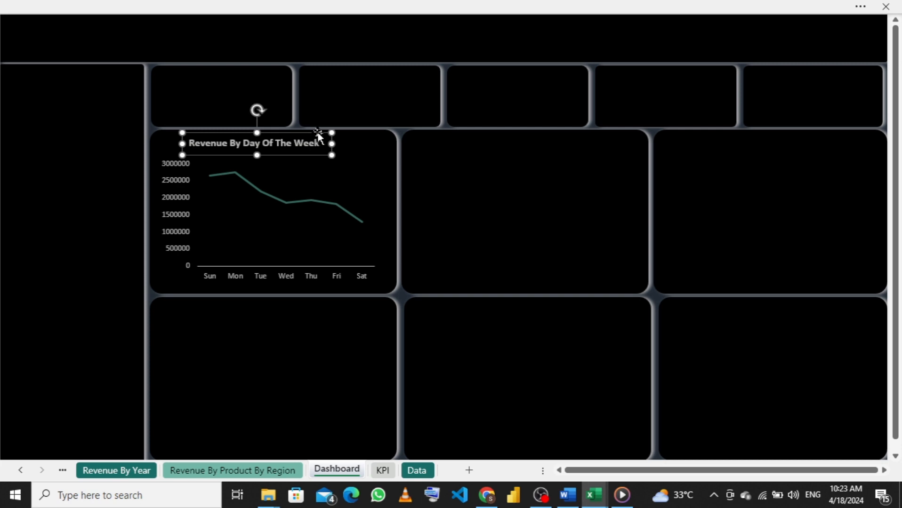
left_click(332, 135)
left_click_drag(335, 134, 336, 132)
left_click(334, 132)
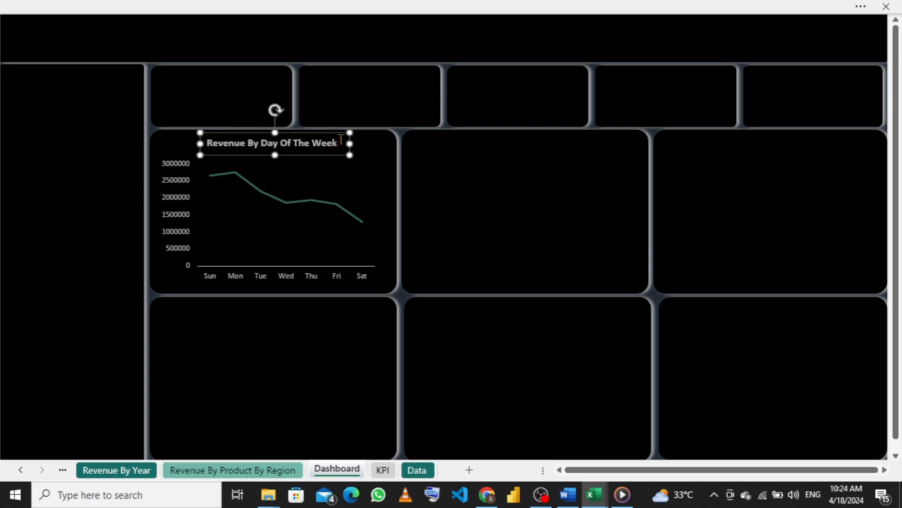
- Copy the retailer column chart from the Revenue By Retailers sheet into the Dashboard panel below the day-of-week chart
left_click(325, 327)
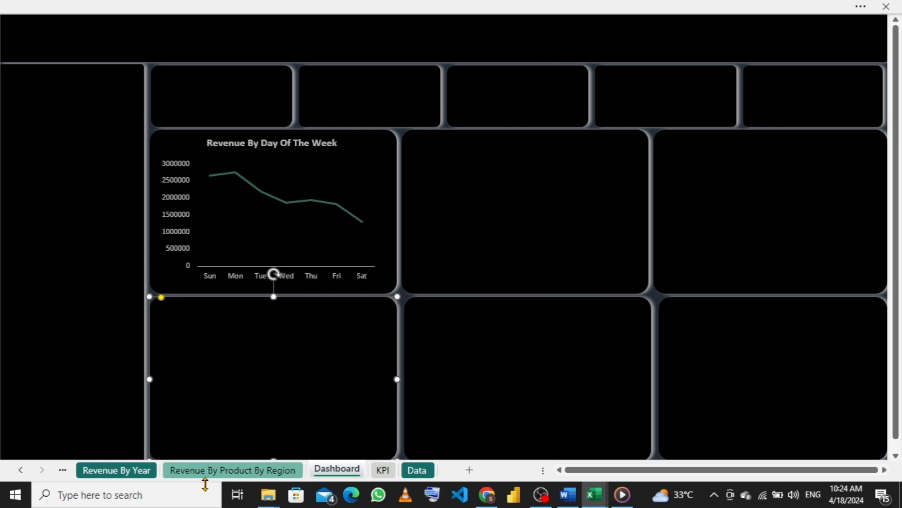
left_click(108, 471)
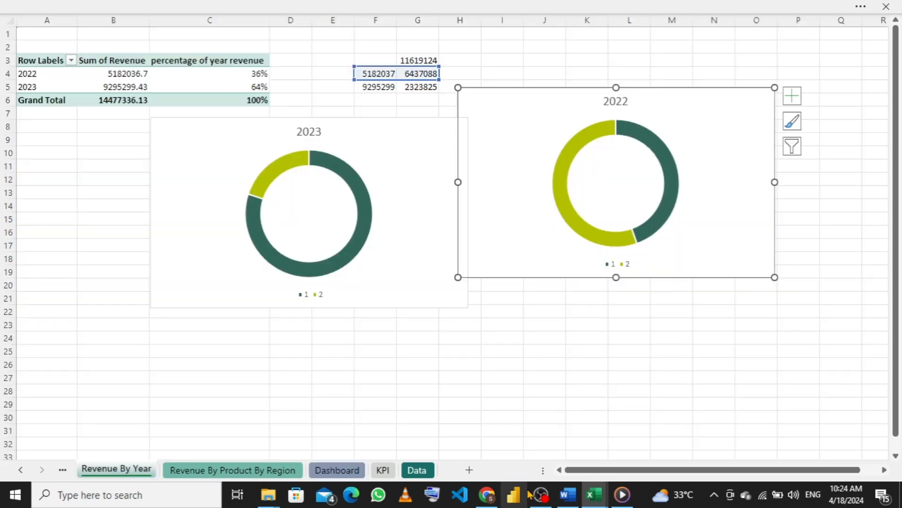
mouse_move(594, 495)
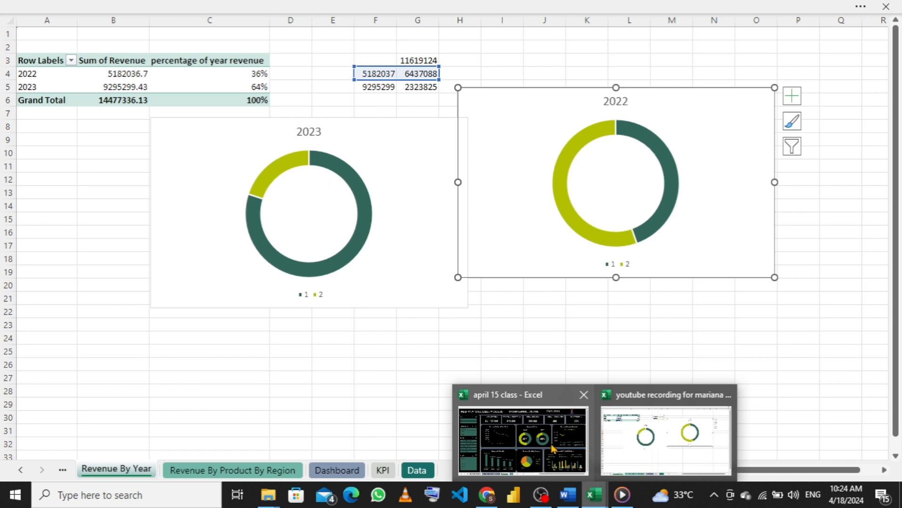
mouse_move(553, 448)
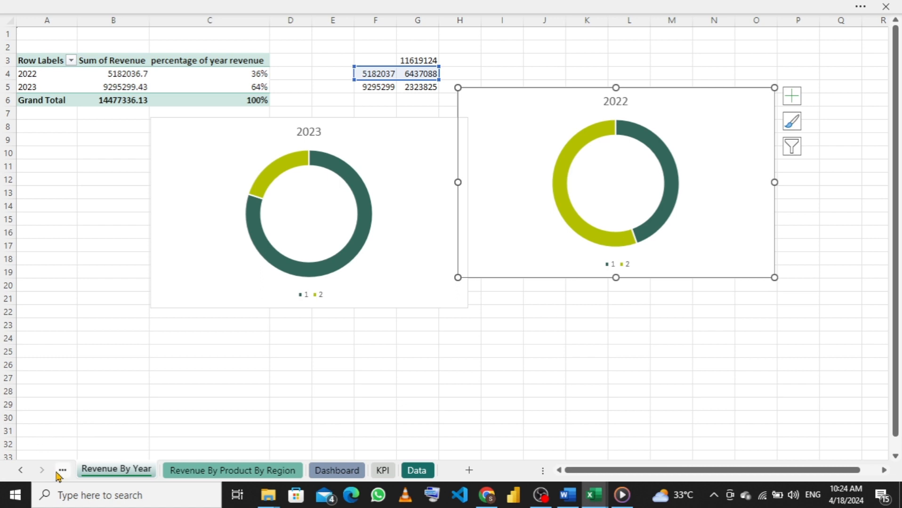
left_click(62, 471)
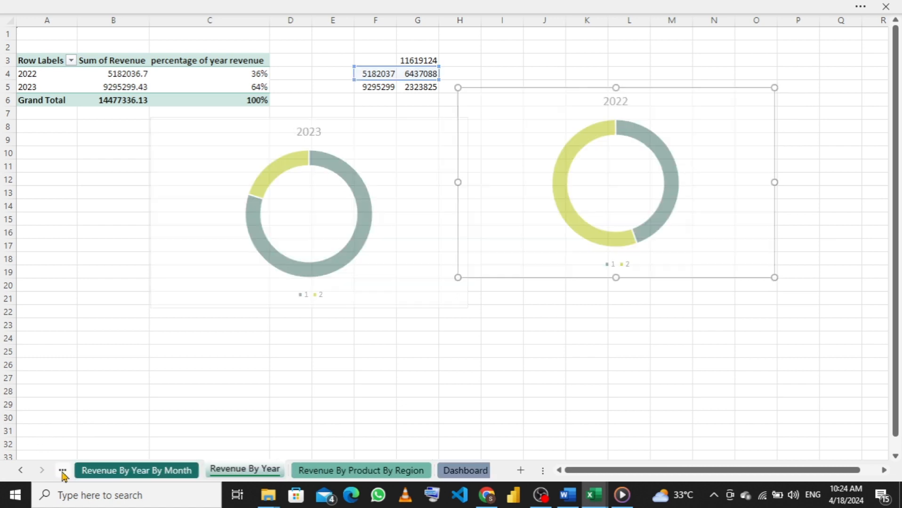
left_click(62, 471)
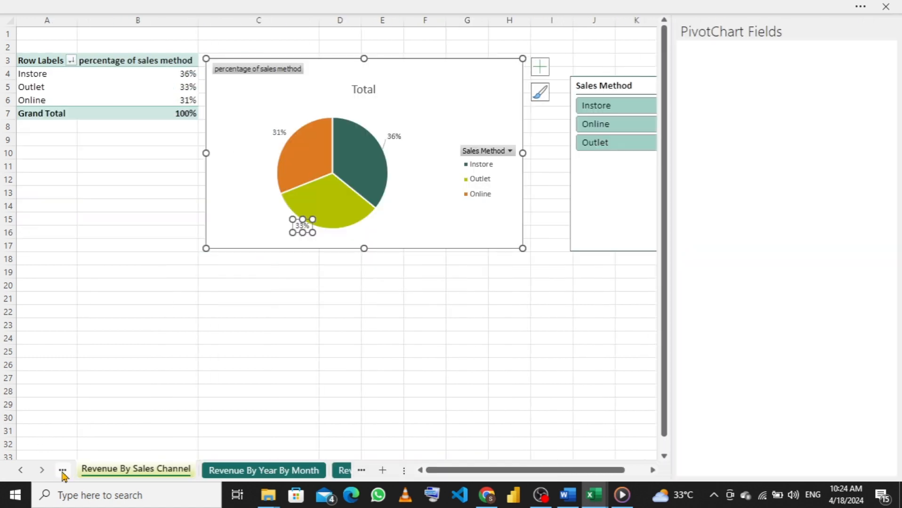
left_click(63, 472)
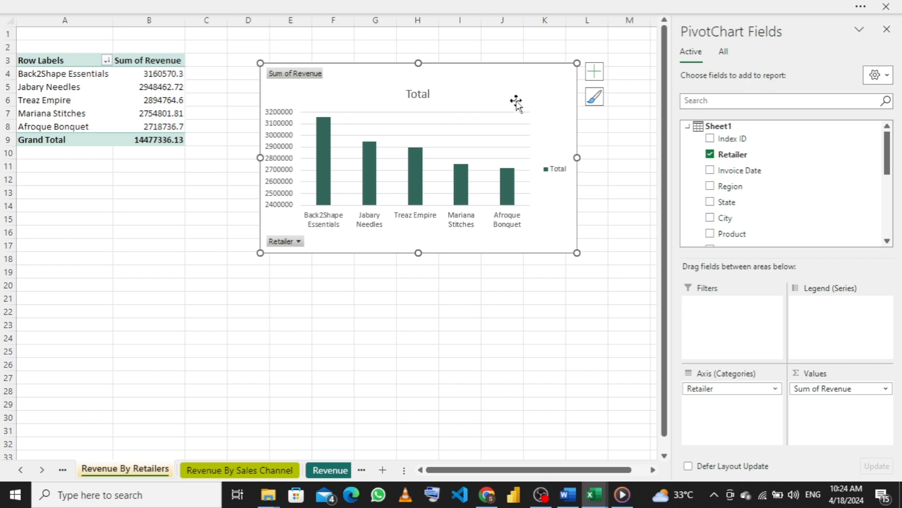
left_click(342, 472)
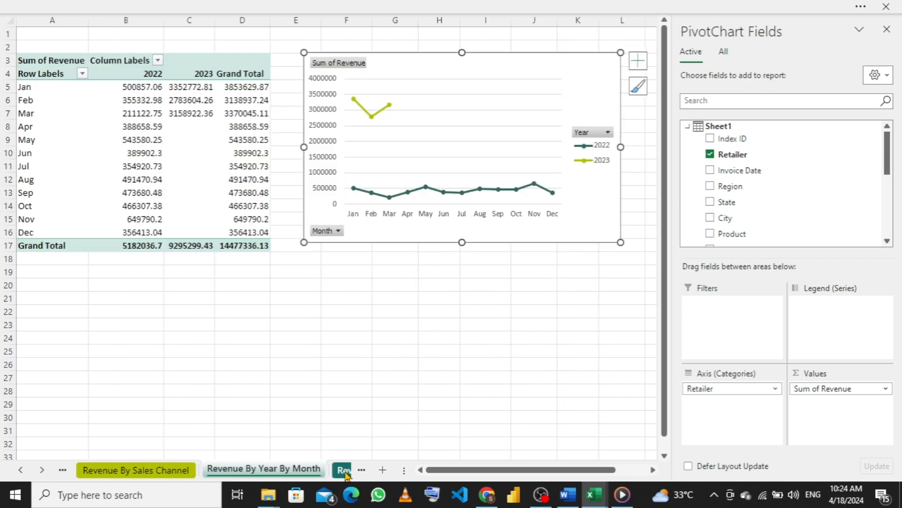
left_click(344, 472)
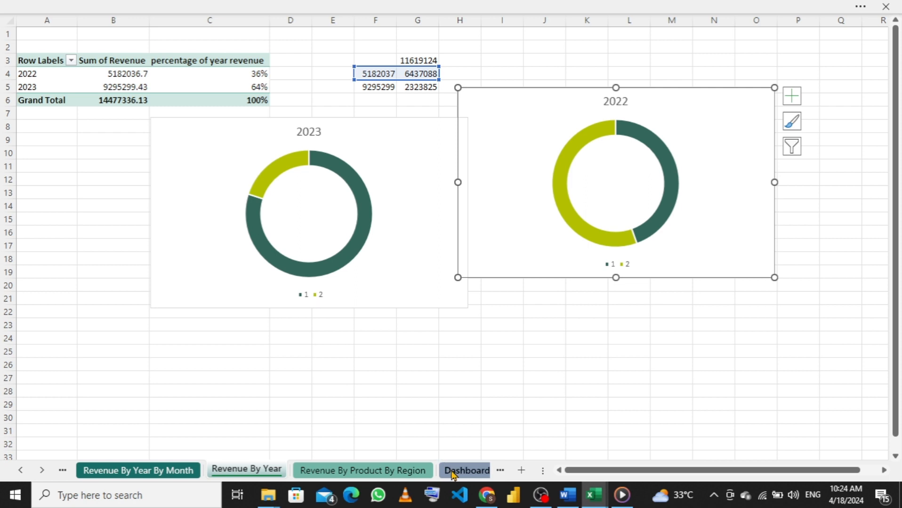
left_click(453, 475)
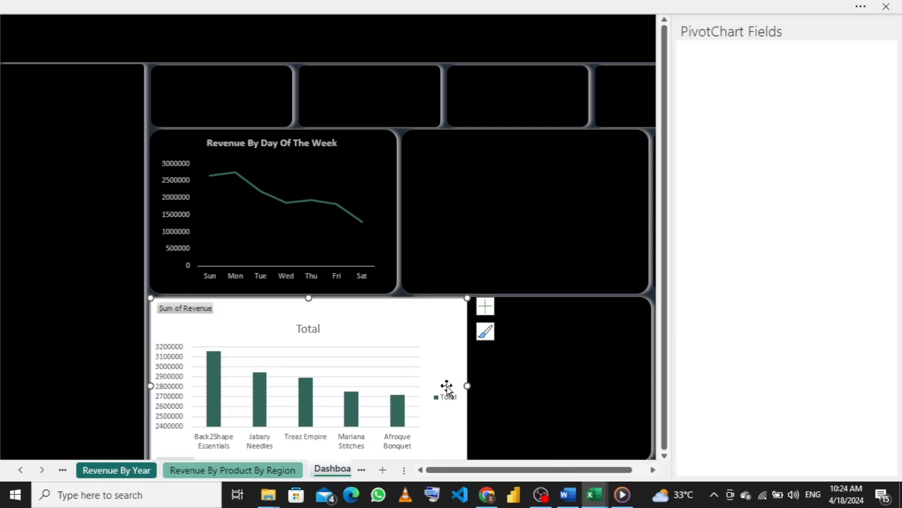
- Remove the legend and vertical axis from the retailer chart and add data labels to its columns
left_click(450, 400)
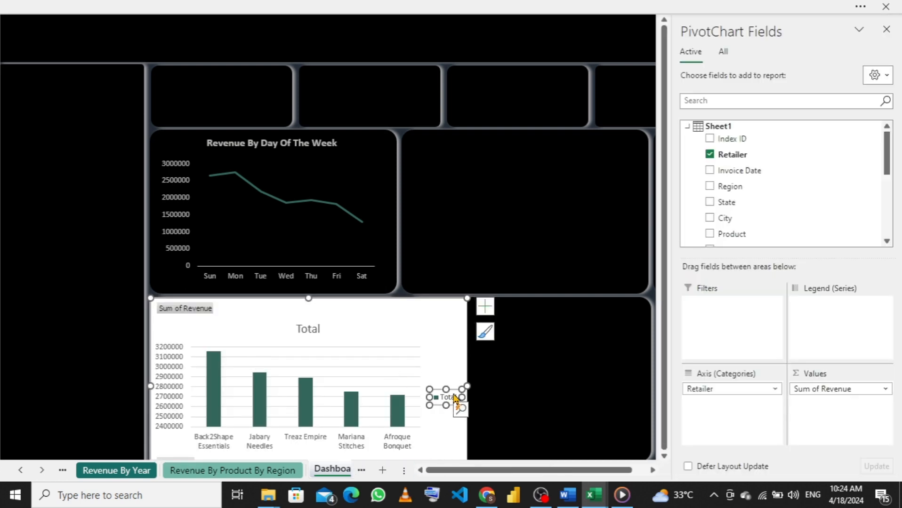
key("Delete")
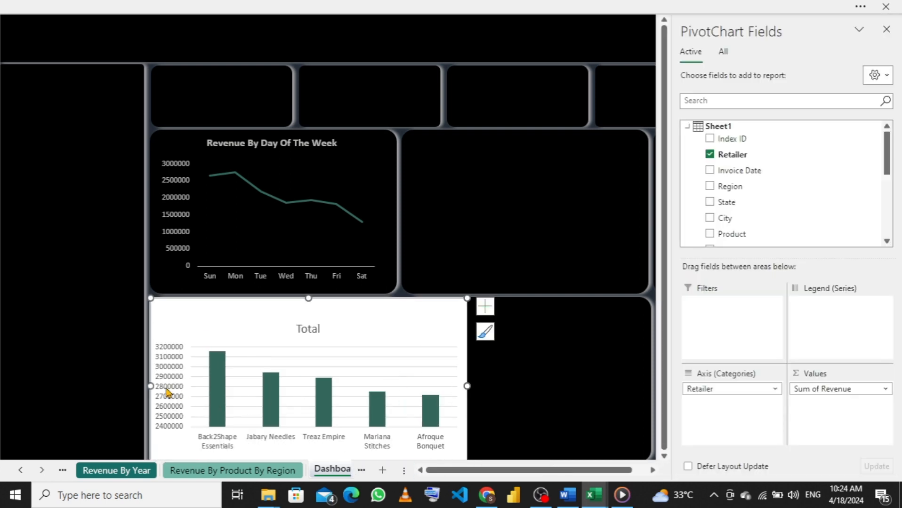
left_click(167, 392)
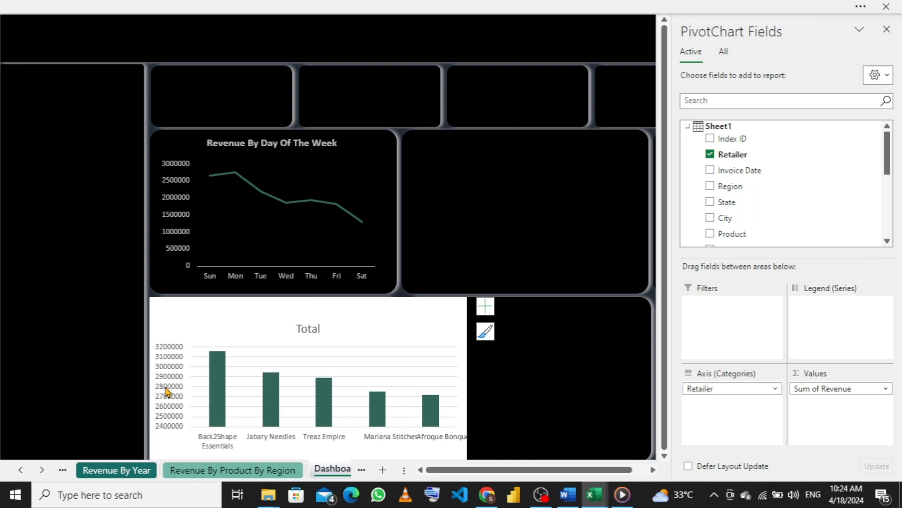
key("Delete")
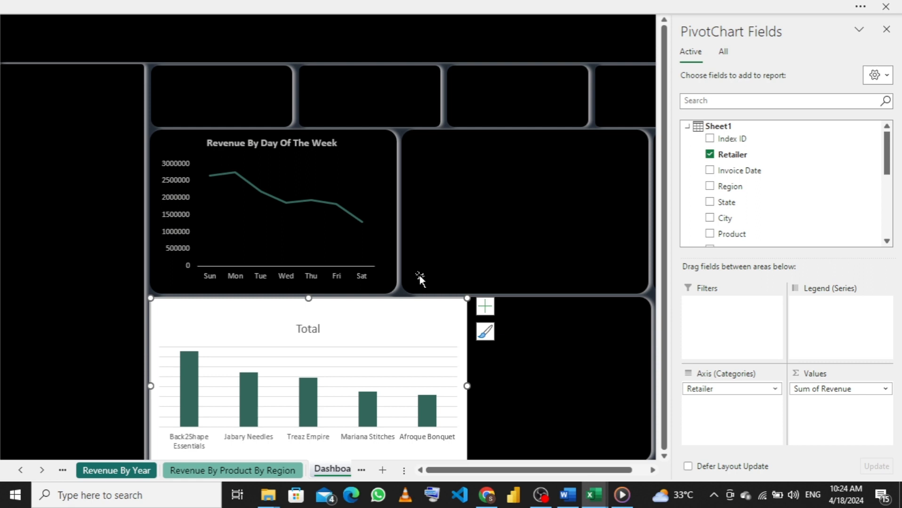
left_click(485, 306)
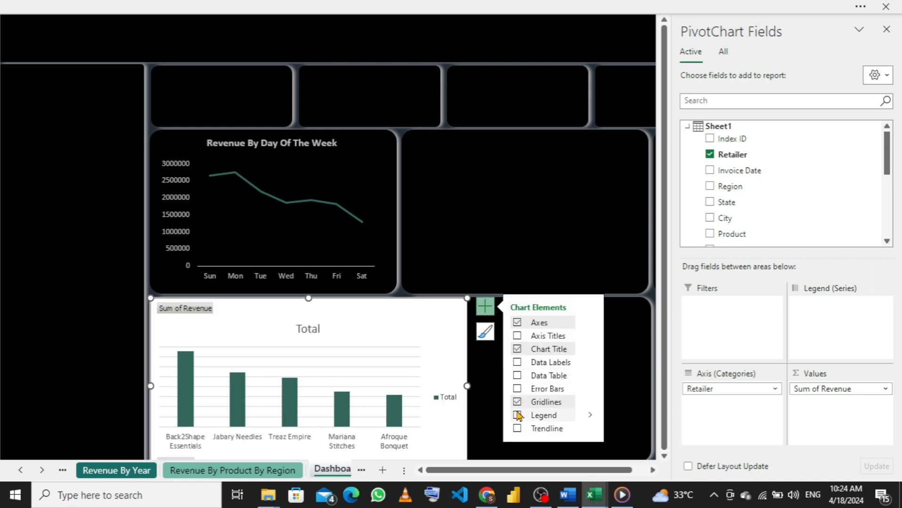
left_click(518, 363)
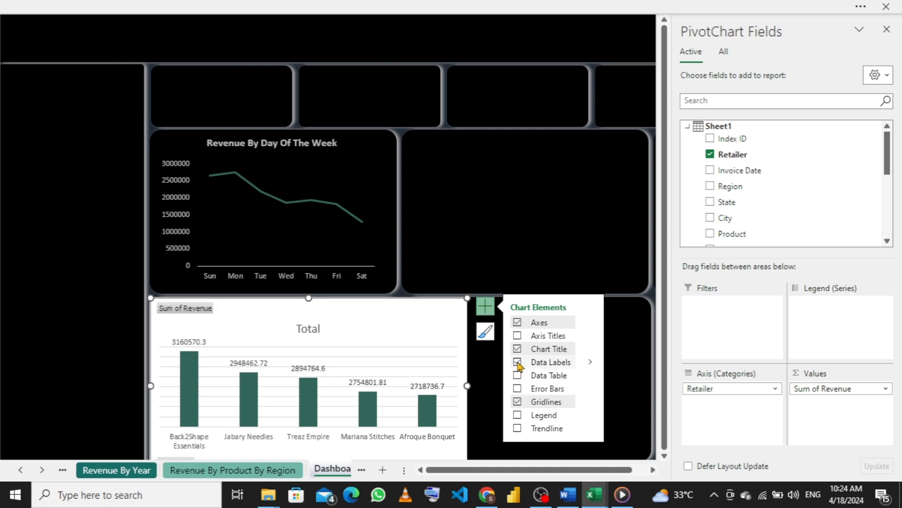
- Hide all field buttons on the retailer chart and delete its "Total" chart title
right_click(184, 311)
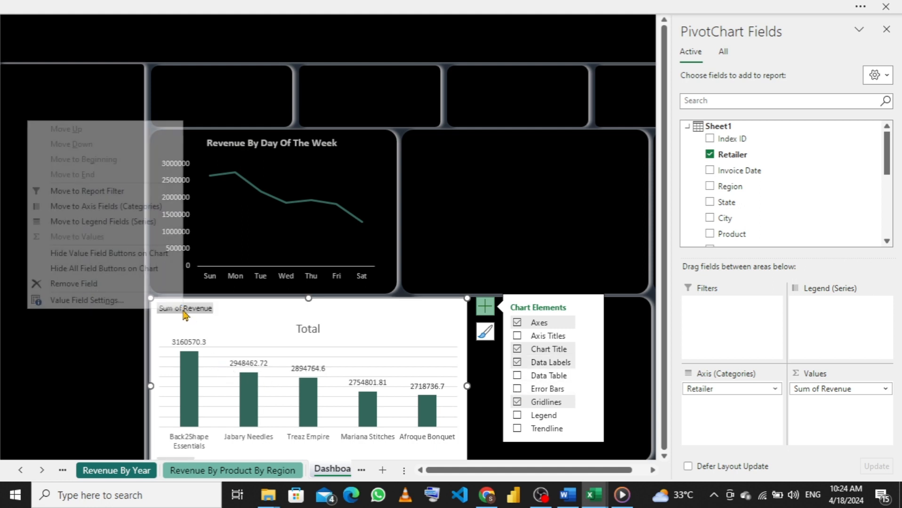
left_click(126, 275)
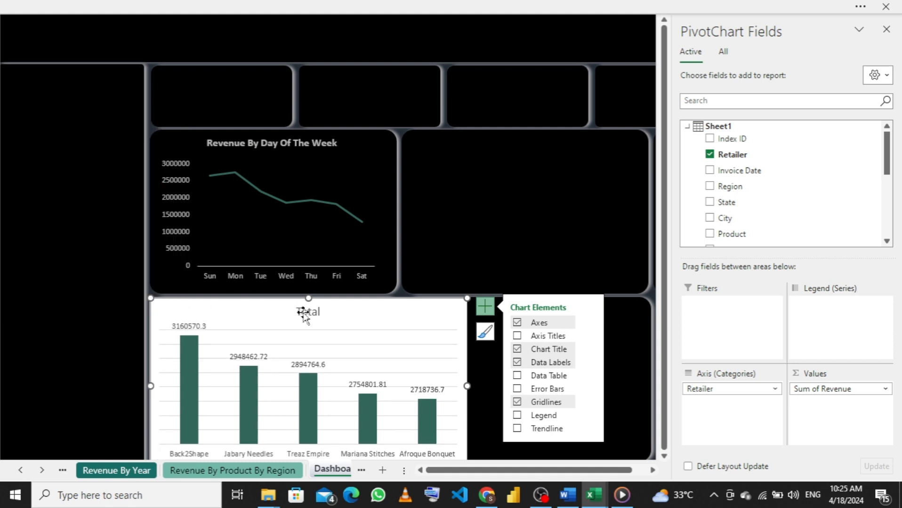
left_click(308, 313)
key("Delete")
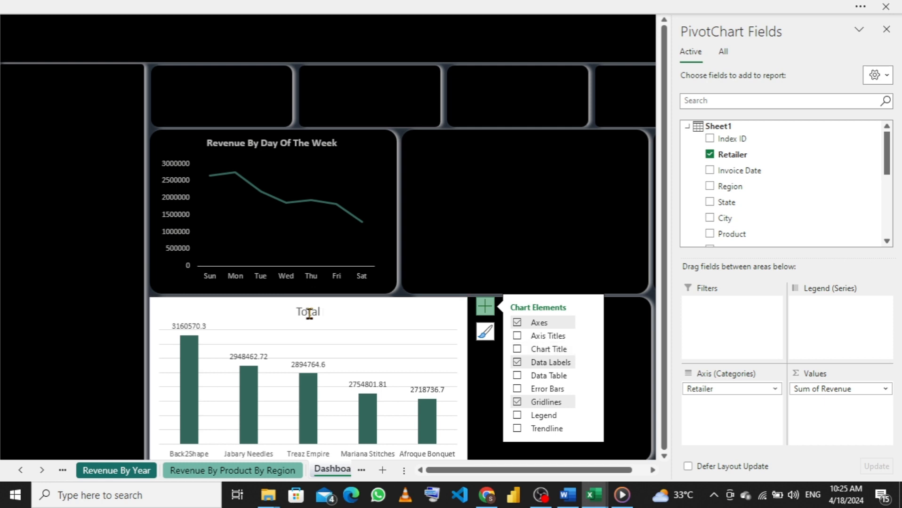
- Resize and reposition the retailer chart to fit inside its panel, leaving room above it for a title
left_click_drag(308, 302, 308, 340)
left_click_drag(370, 347, 373, 318)
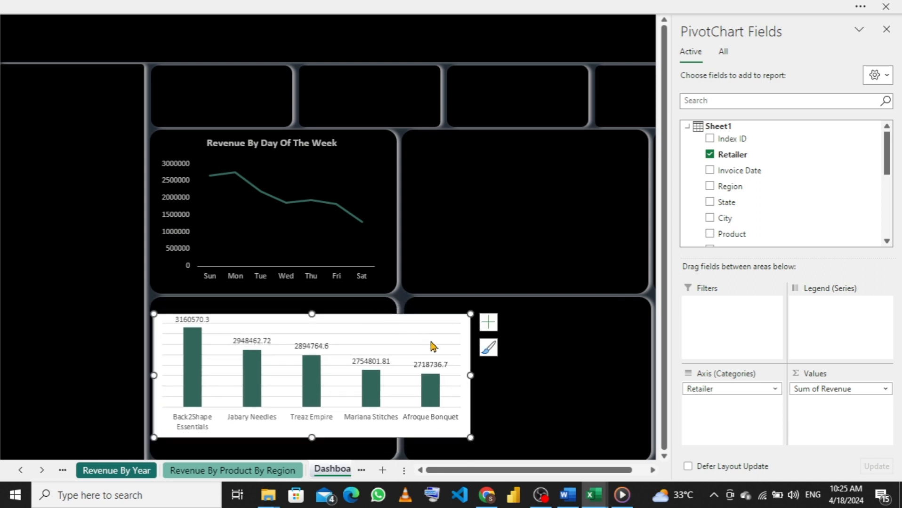
left_click_drag(470, 375, 382, 375)
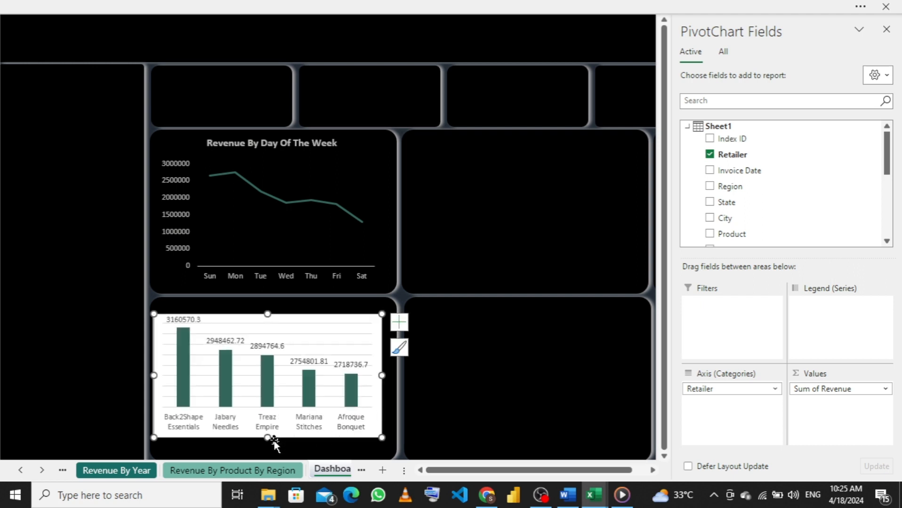
mouse_move(268, 438)
left_mouse_down()
mouse_move(269, 459)
mouse_move(268, 444)
left_mouse_up()
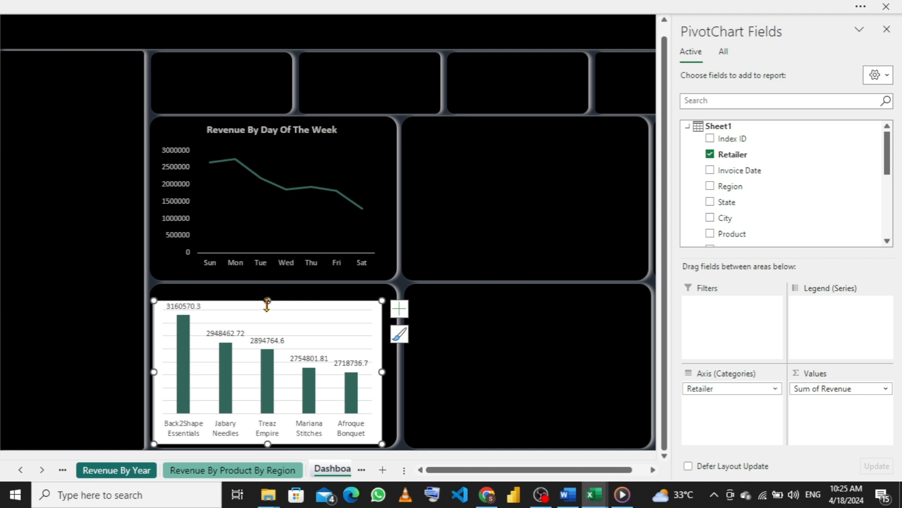
left_click_drag(268, 301, 266, 318)
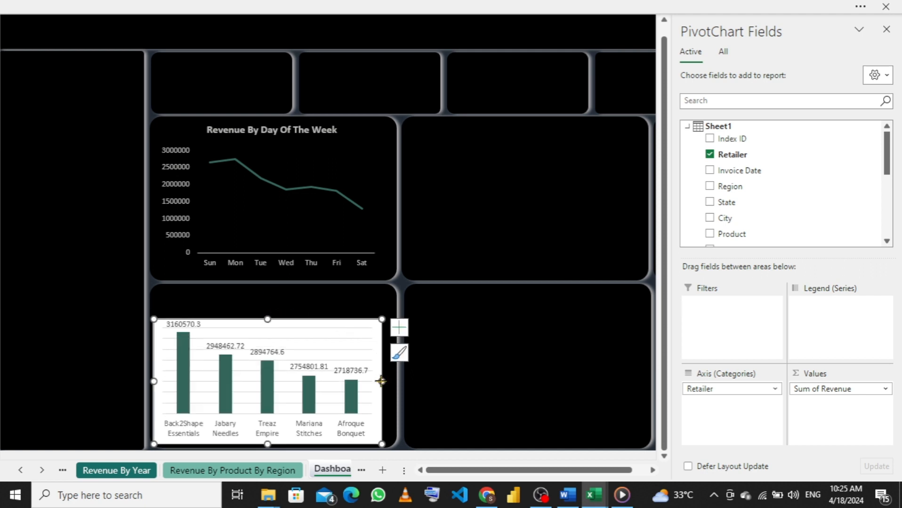
left_click_drag(383, 382, 393, 382)
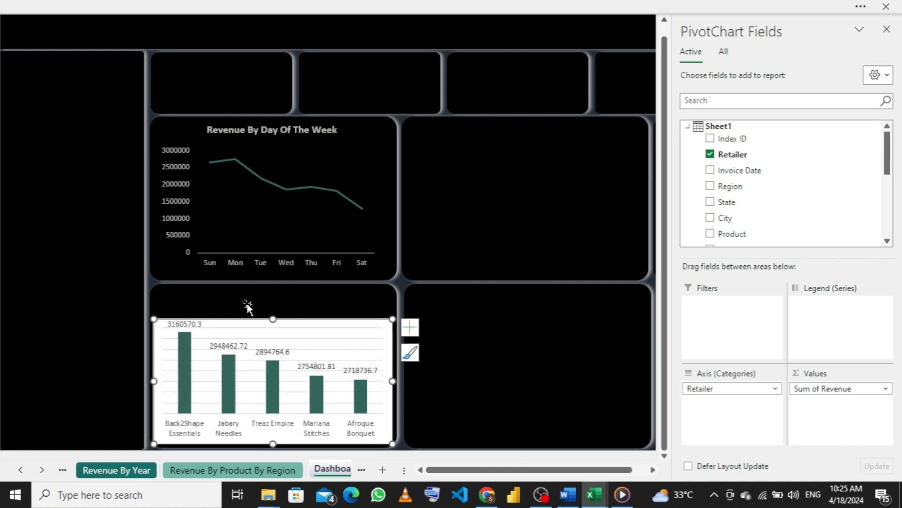
- Nudge the "Revenue By Day Of The Week" text box slightly down and left above its chart
left_click(232, 134)
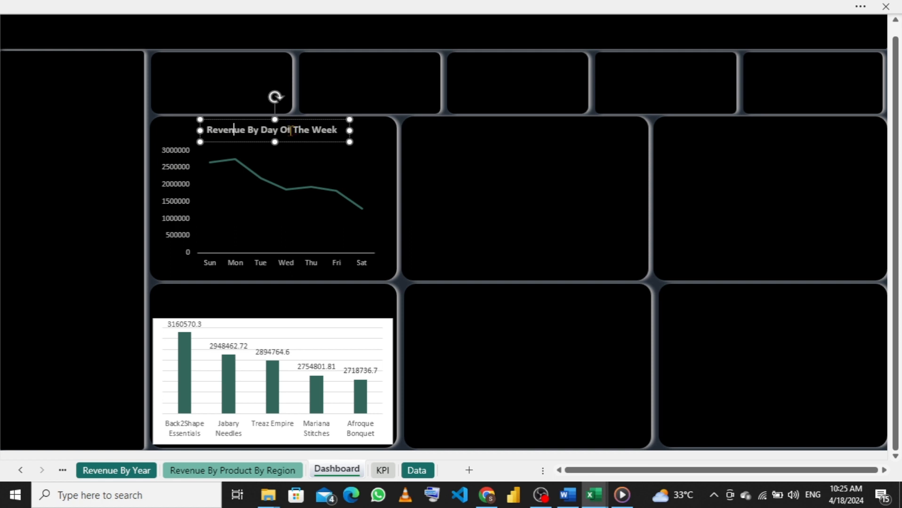
left_click(236, 127)
mouse_move(344, 121)
left_mouse_down()
mouse_move(331, 209)
mouse_move(338, 132)
mouse_move(344, 217)
mouse_move(332, 212)
mouse_move(340, 128)
left_mouse_up()
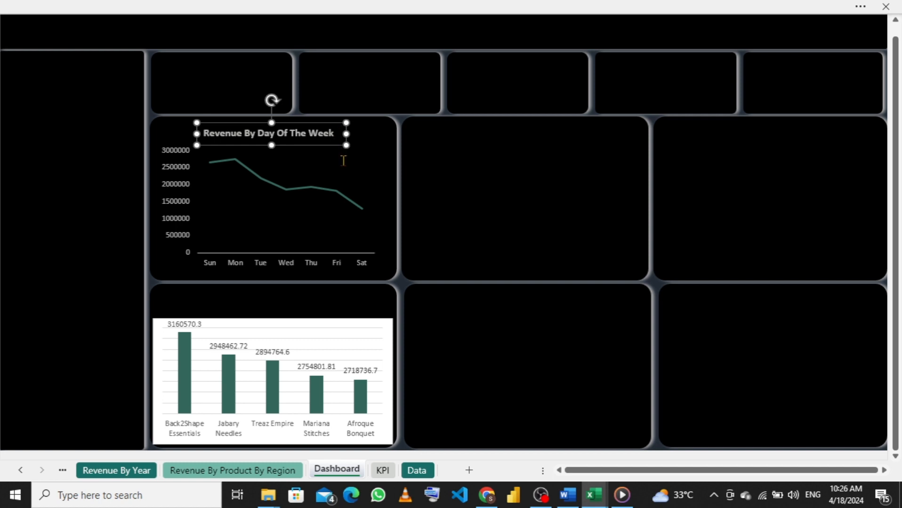
left_click(324, 122)
mouse_move(320, 122)
left_mouse_down()
mouse_move(319, 145)
mouse_move(320, 121)
left_mouse_up()
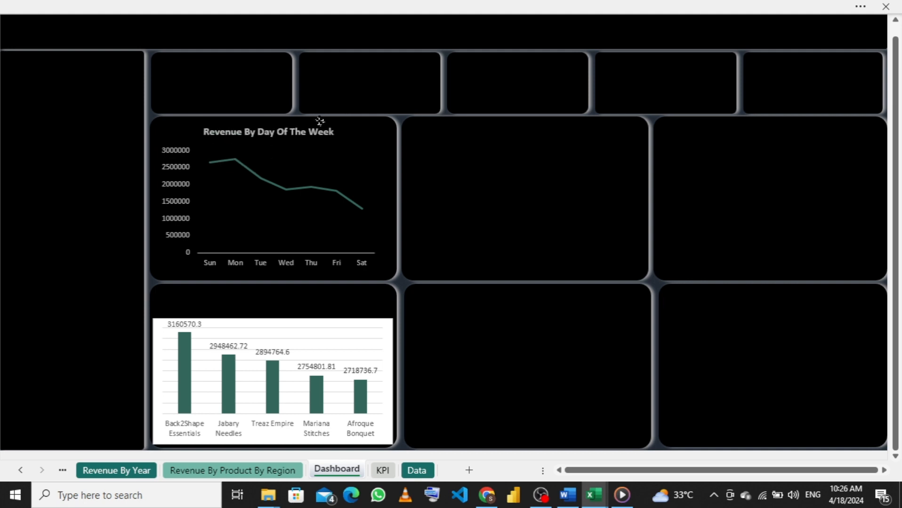
left_click(319, 122)
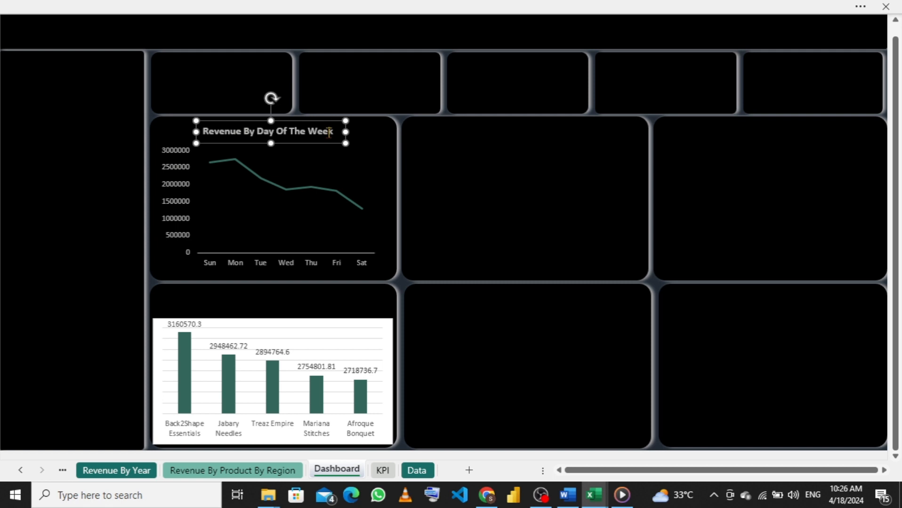
- Copy the "Revenue By Day Of The Week" title above the retailer chart, change its text to "Revenue By Retailer" and centre it
left_click_drag(334, 122, 328, 287)
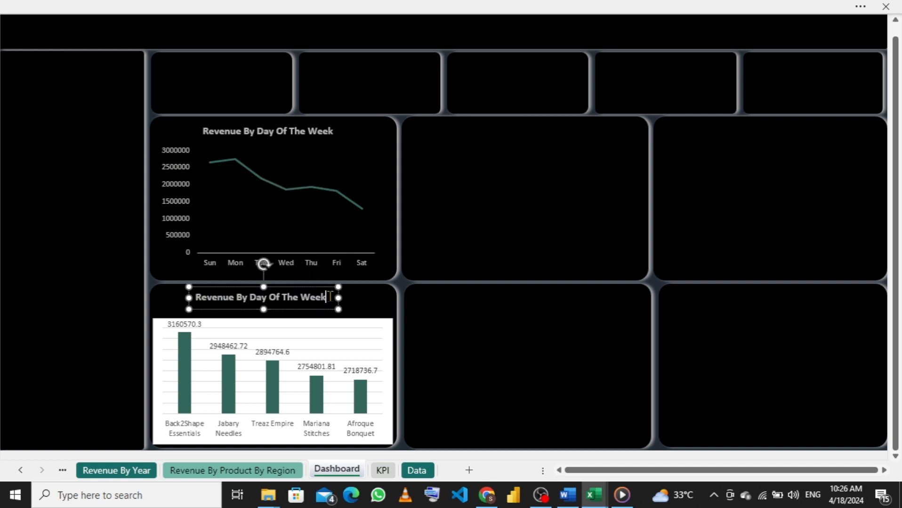
key("BackSpace")
key("BackSpace")
key("BackSpace")
key("BackSpace")
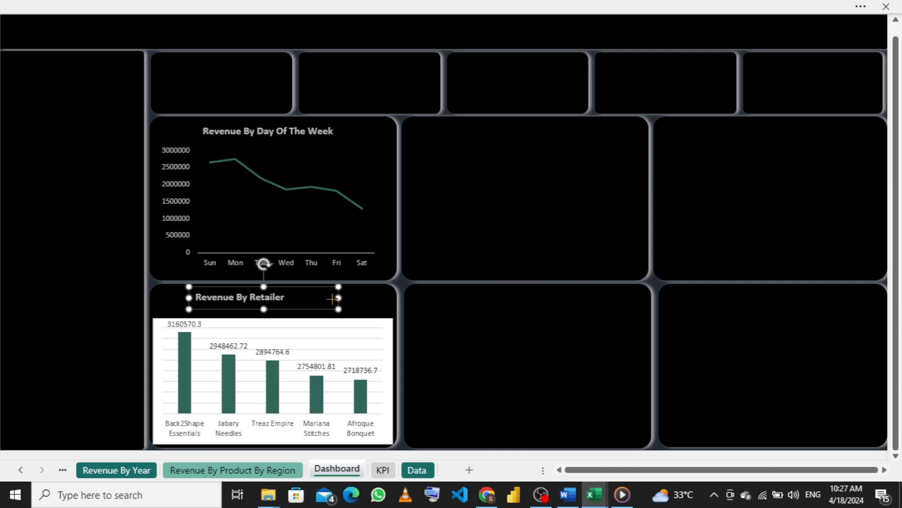
left_click_drag(338, 299, 314, 288)
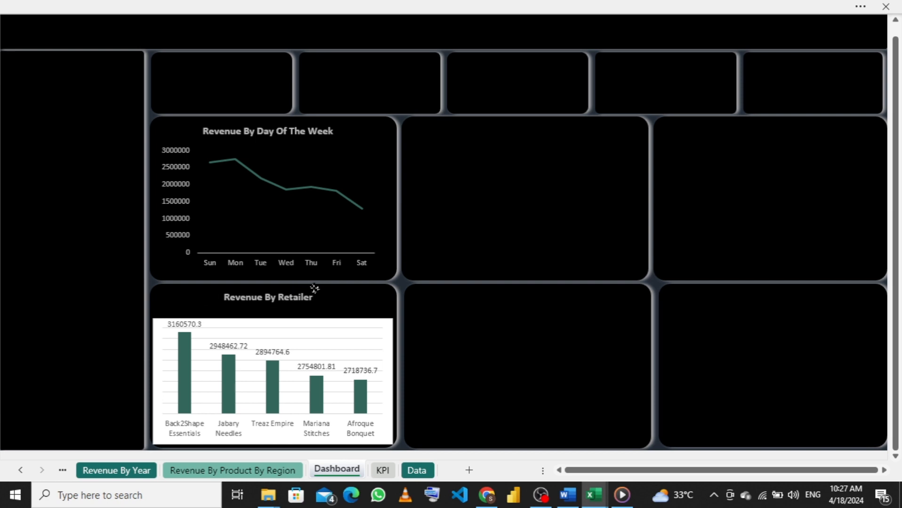
left_click_drag(314, 288, 313, 288)
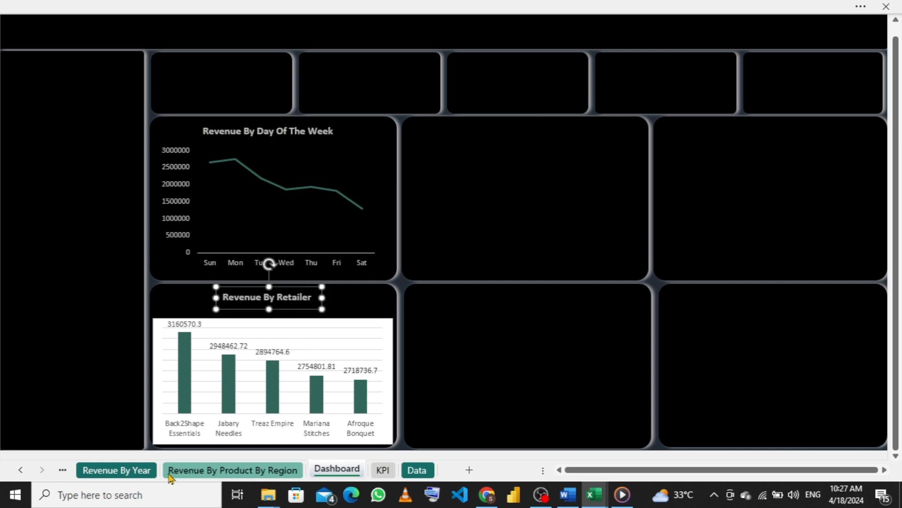
- Go to the Revenue By Retailers sheet
left_click(63, 470)
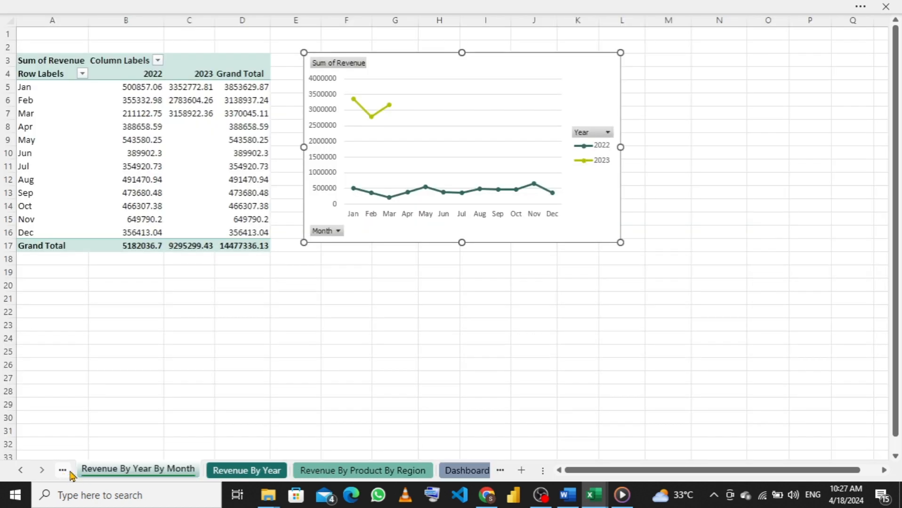
left_click(63, 470)
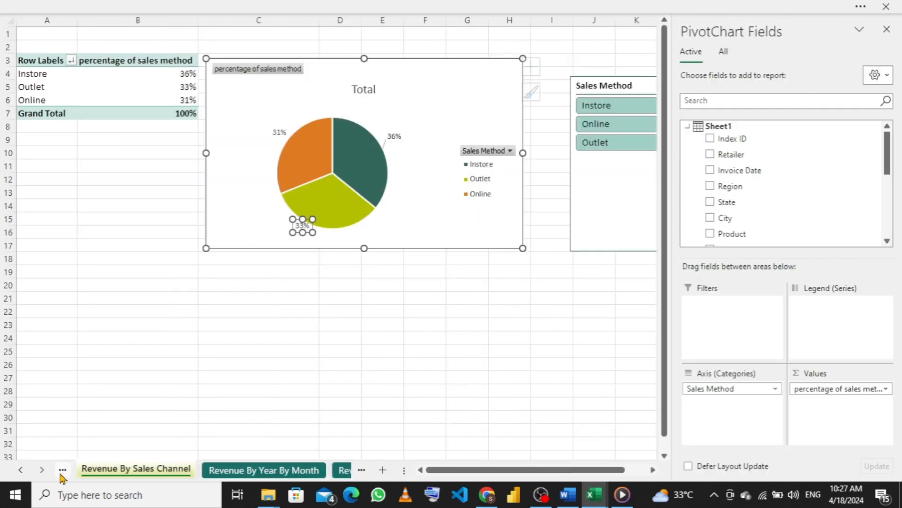
left_click(62, 470)
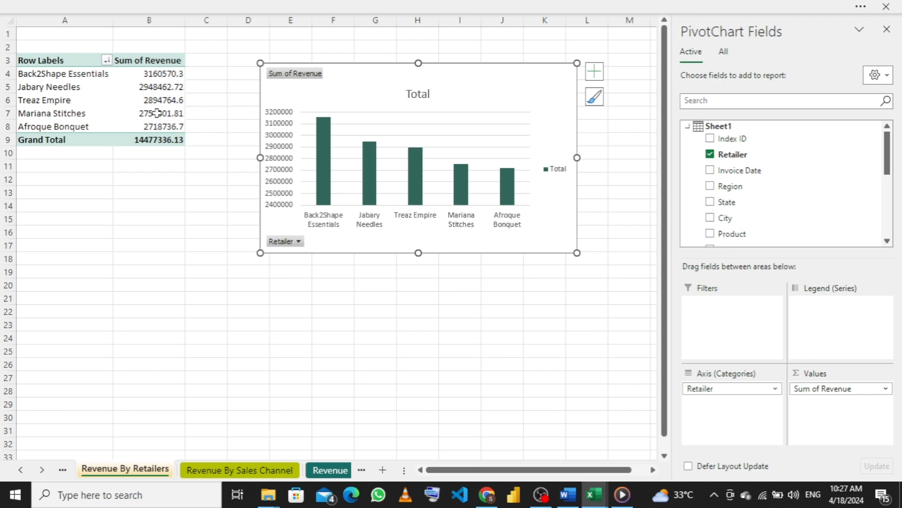
- Format the retailers' Sum of Revenue values in B4:B8 as Currency with the $ symbol and no decimal places
left_click(149, 75)
right_click(150, 77)
left_click(141, 79)
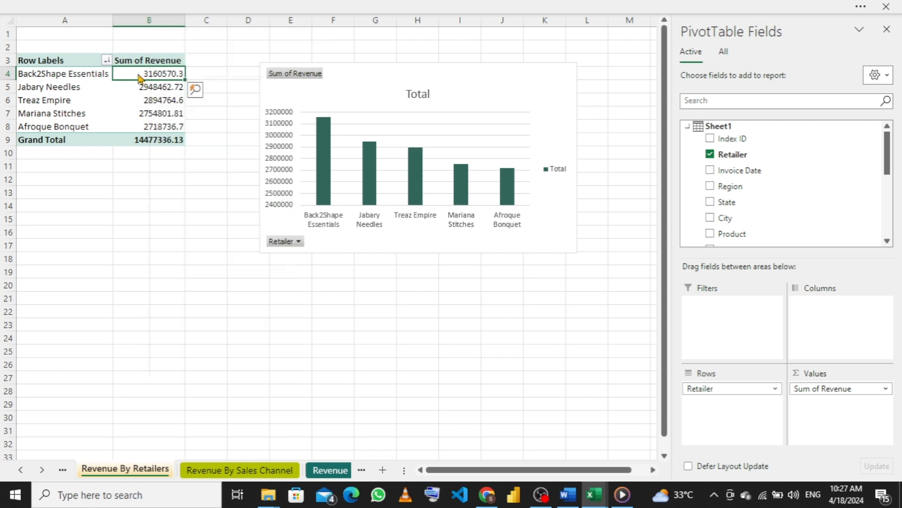
left_click_drag(137, 73, 141, 126)
right_click(135, 88)
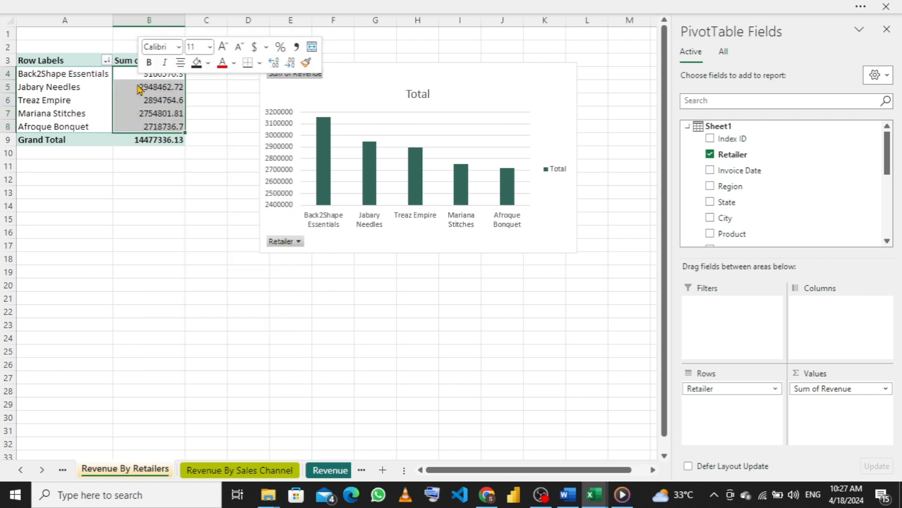
left_click(179, 152)
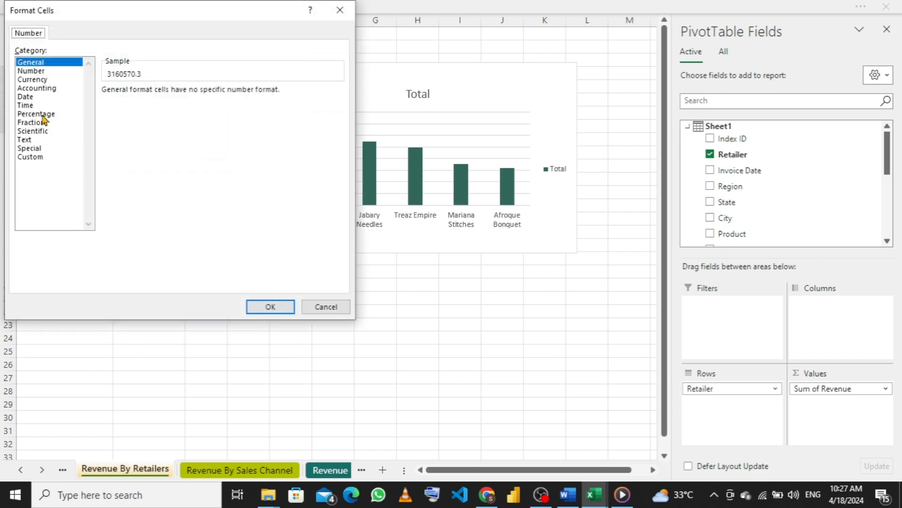
left_click(38, 80)
left_click(191, 95)
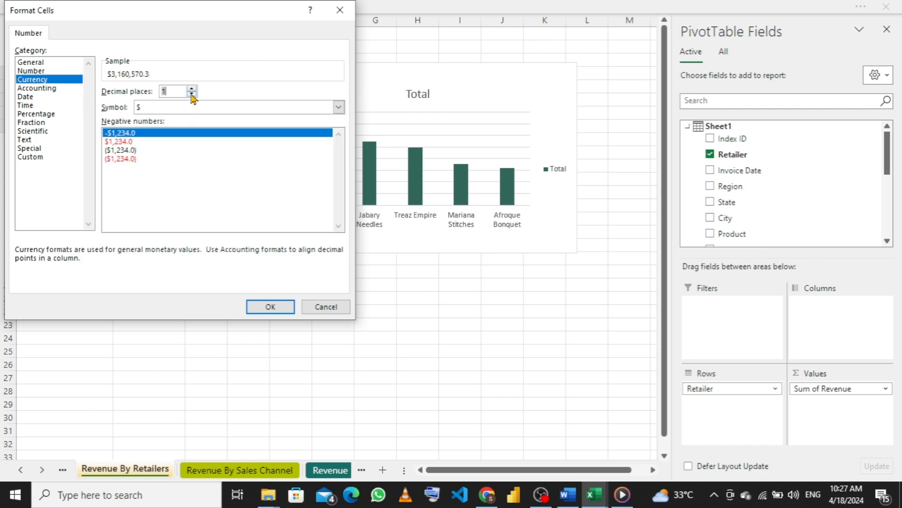
left_click(192, 95)
left_click(263, 308)
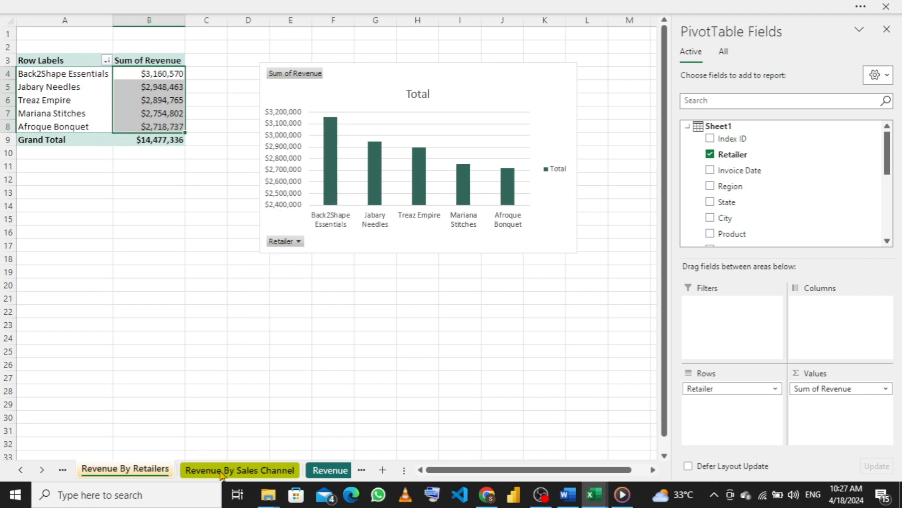
- Return to the Dashboard sheet
left_click(322, 470)
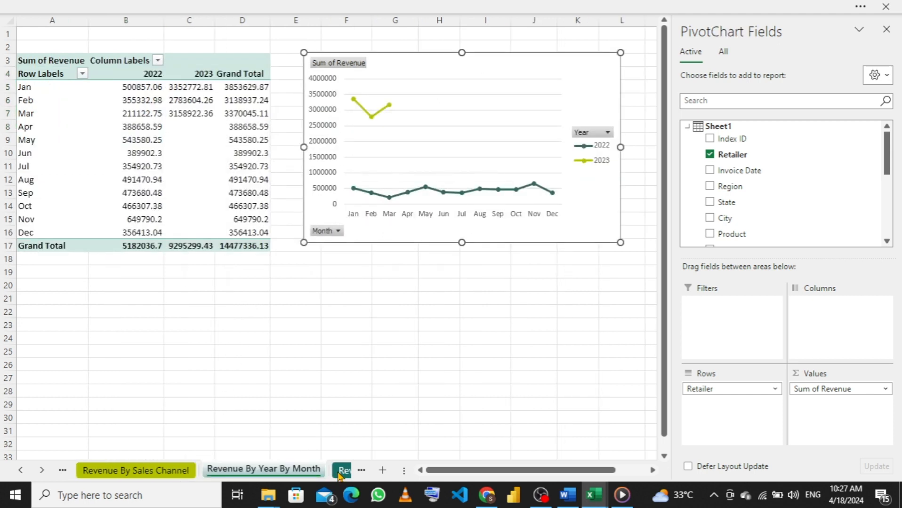
left_click(332, 470)
left_click(331, 471)
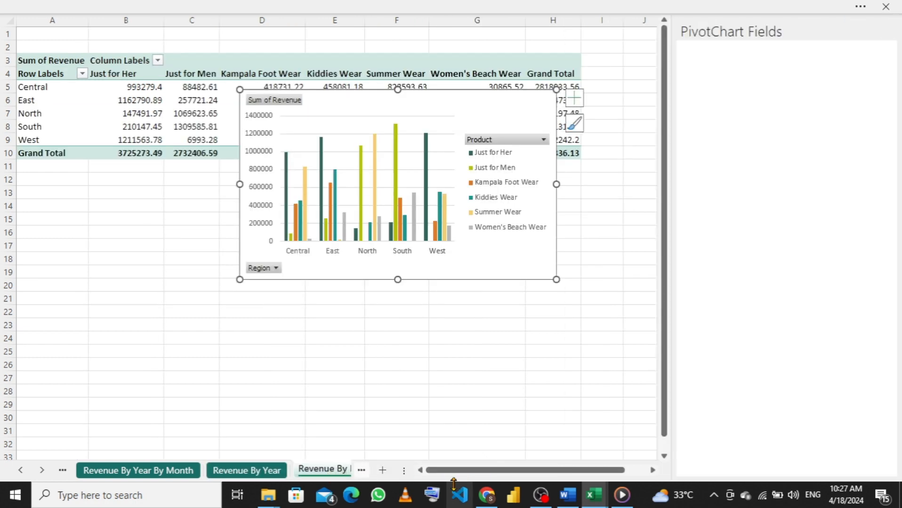
left_click(361, 470)
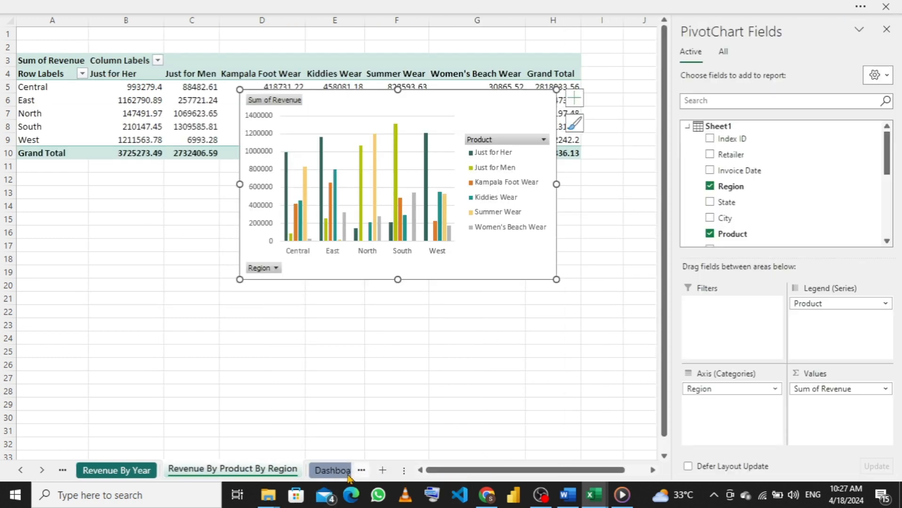
left_click(329, 470)
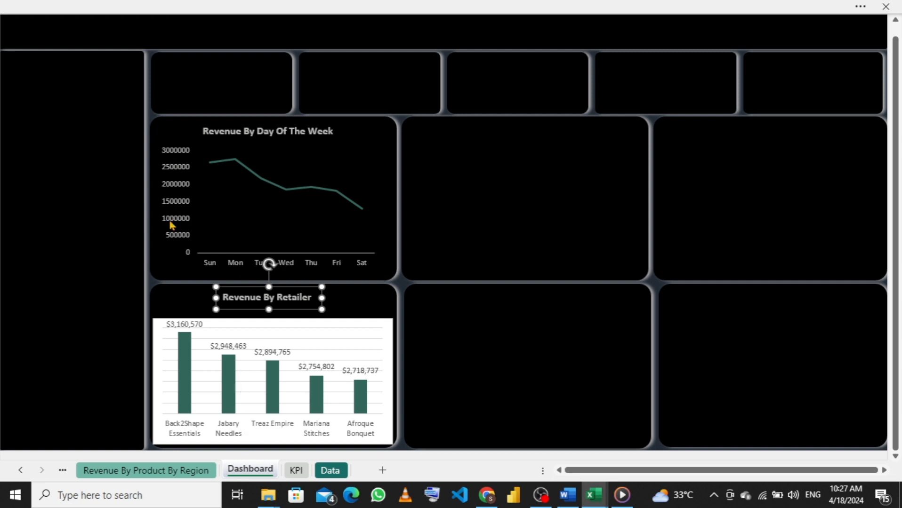
- Remove the fill and outline of the Revenue By Retailer chart area and delete the chart's gridlines
left_click(379, 327)
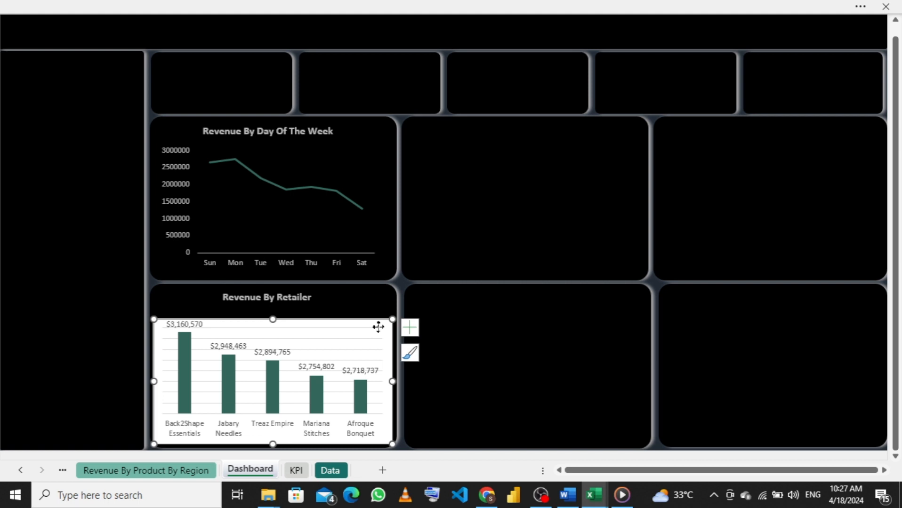
right_click(383, 332)
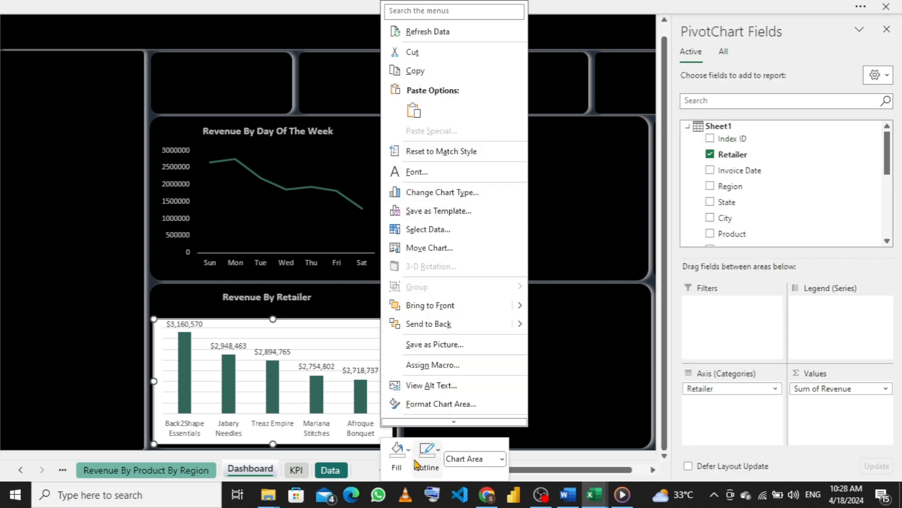
left_click(409, 455)
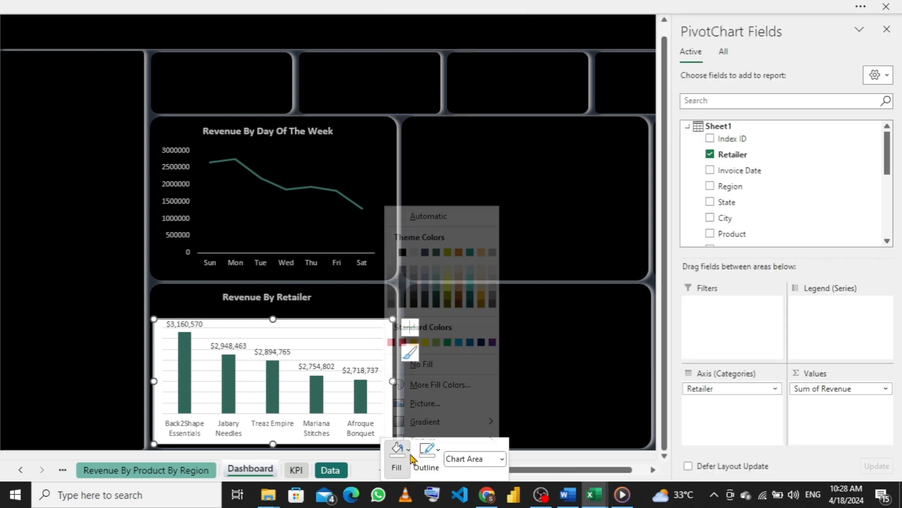
left_click(403, 354)
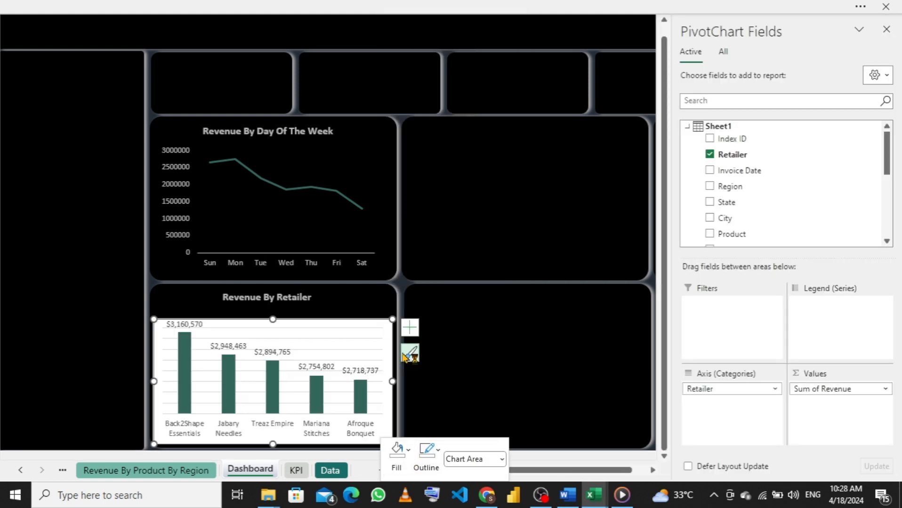
left_click(439, 454)
left_click(434, 354)
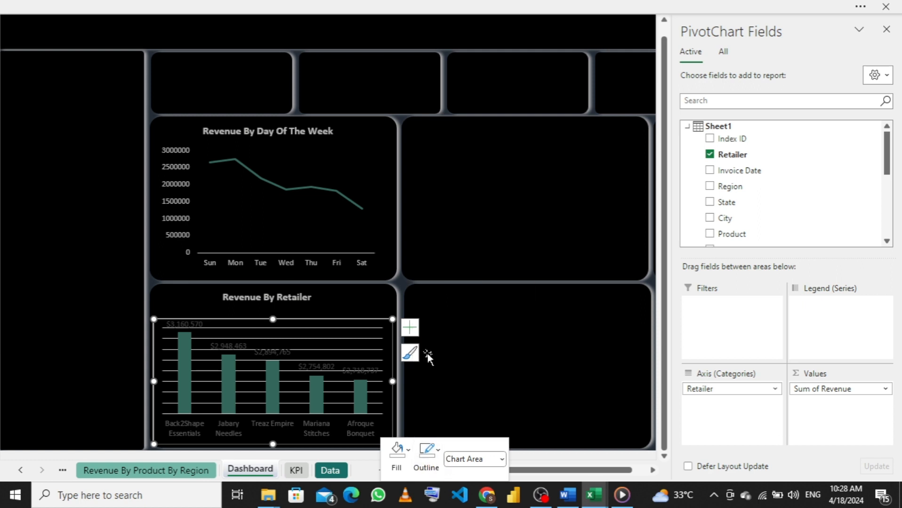
left_click(358, 343)
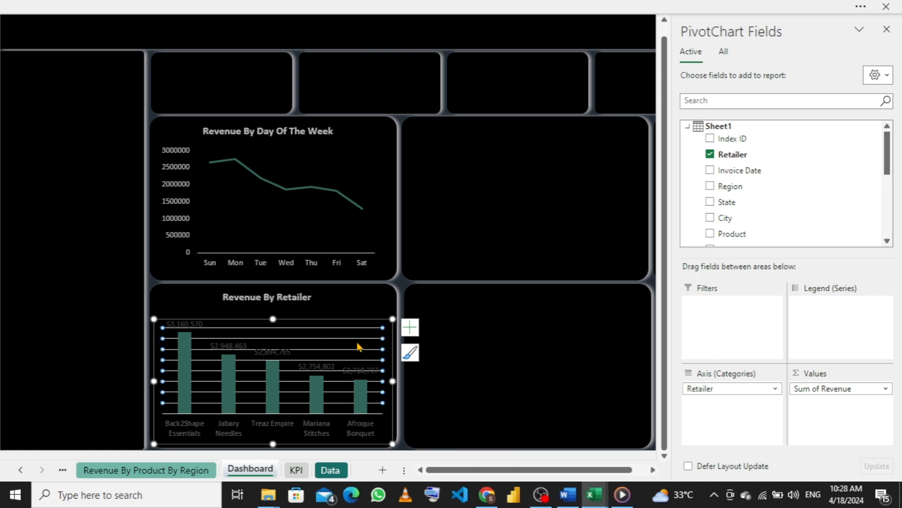
key("Delete")
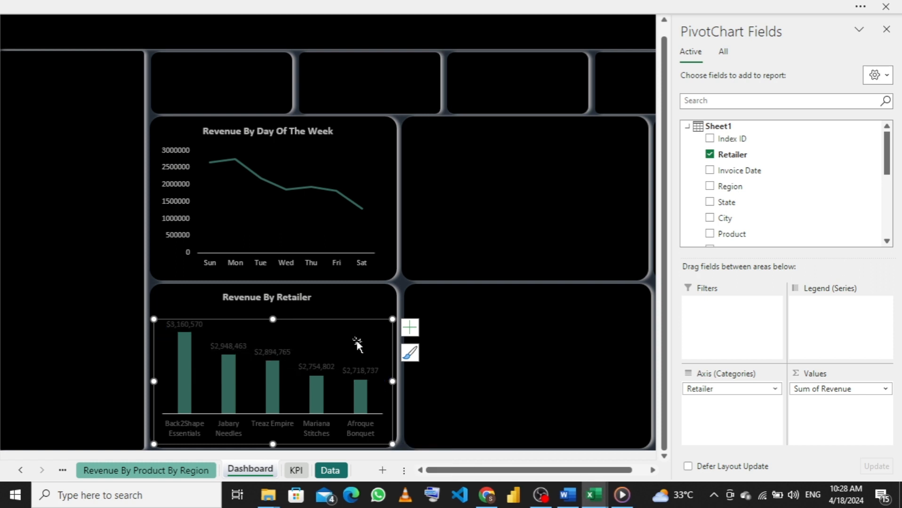
- Set the font colour of the retailer chart's data labels to the light gray theme colour
left_click(278, 357)
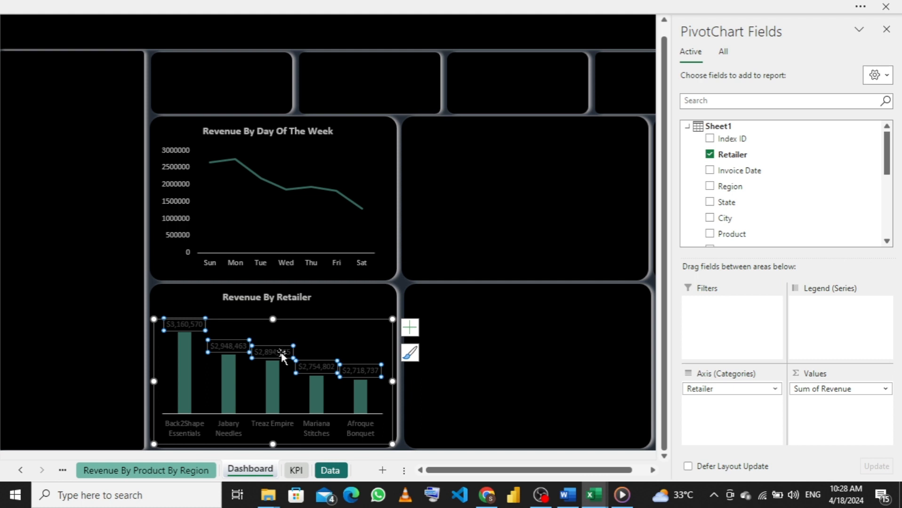
right_click(281, 358)
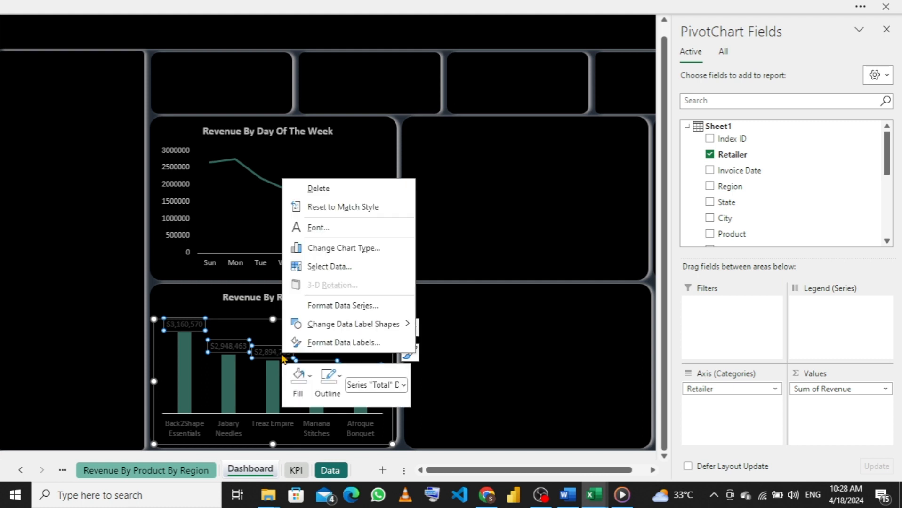
left_click(321, 229)
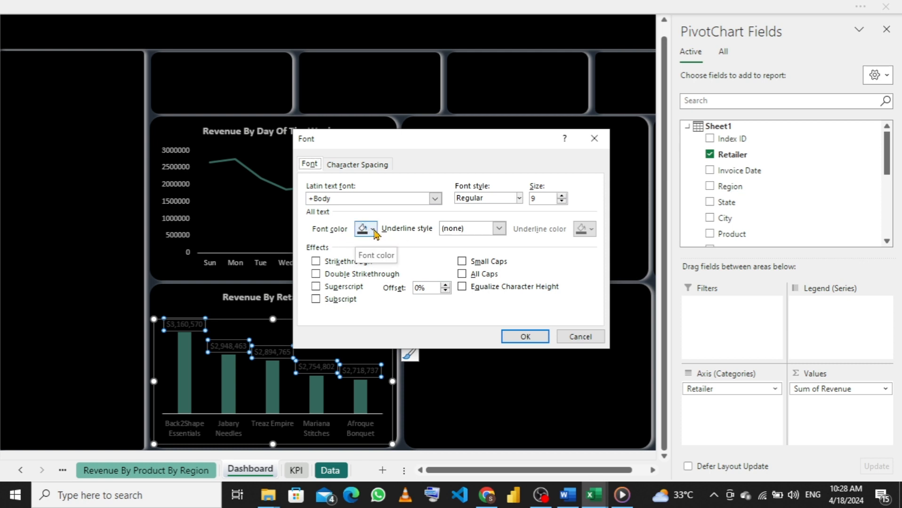
left_click(367, 230)
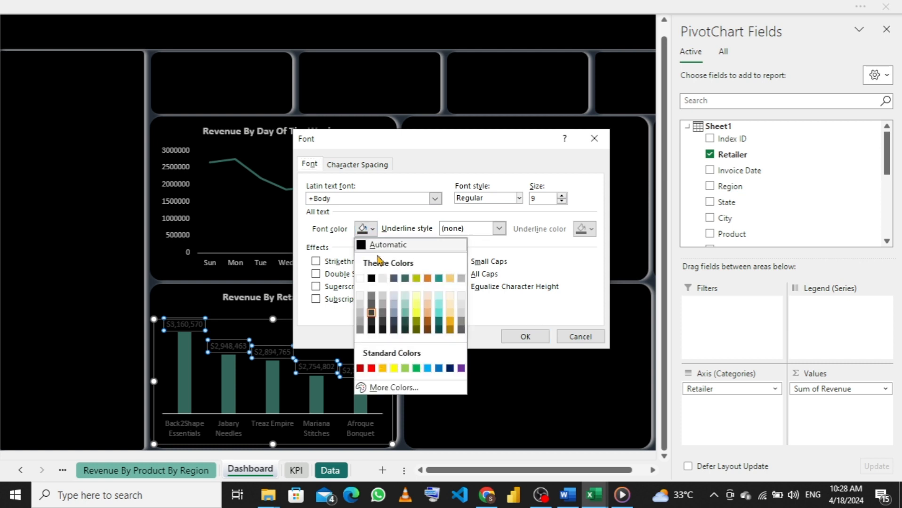
left_click(461, 279)
left_click(523, 337)
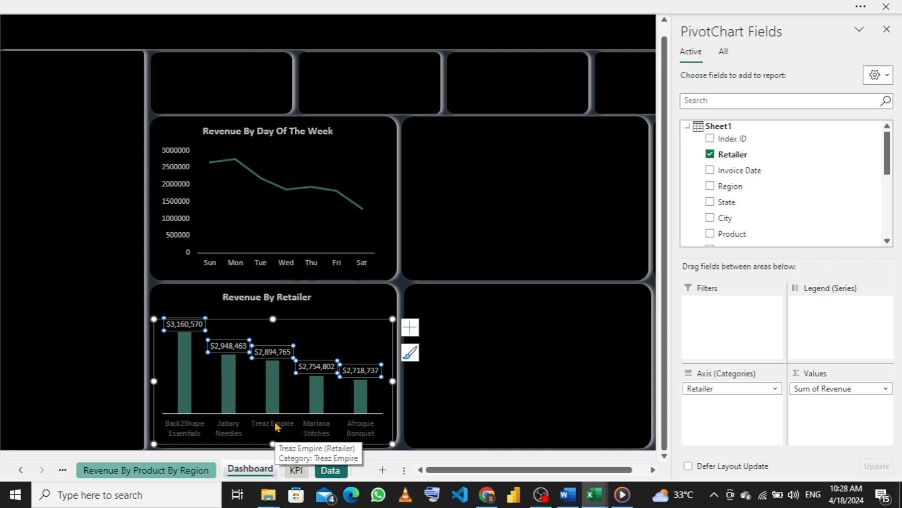
- Set the font colour of the retailer names on the chart's horizontal axis to the light gray theme colour
left_click(275, 426)
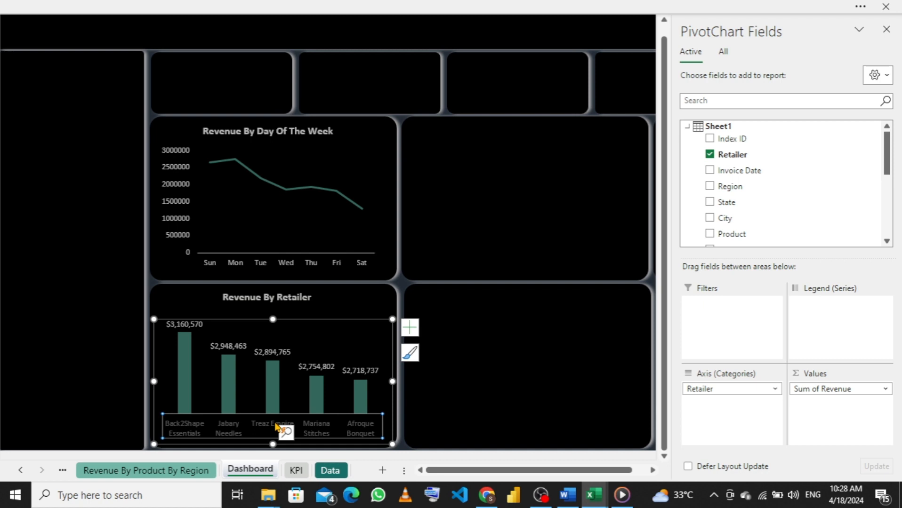
right_click(276, 427)
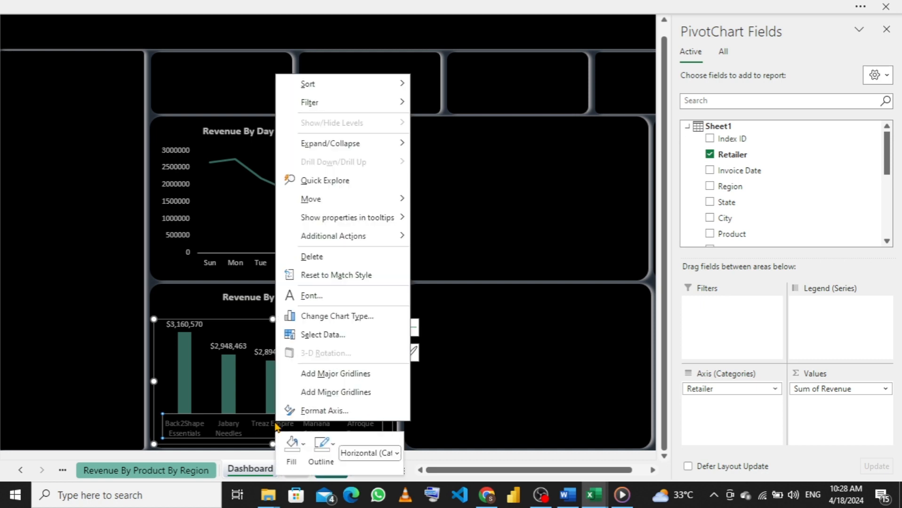
left_click(318, 302)
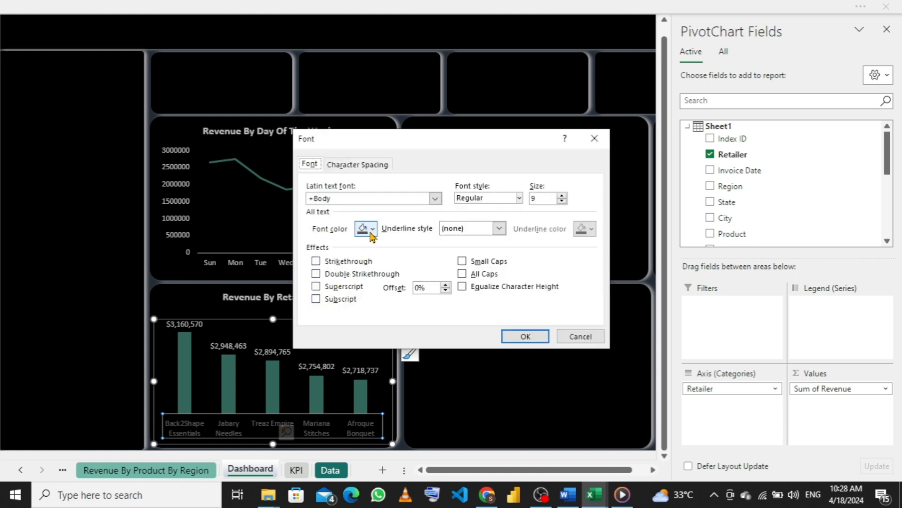
left_click(373, 230)
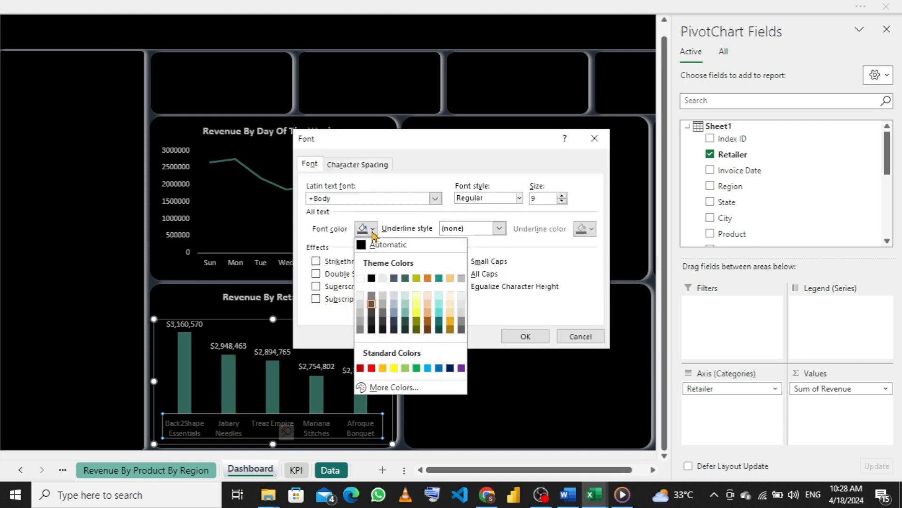
left_click(461, 279)
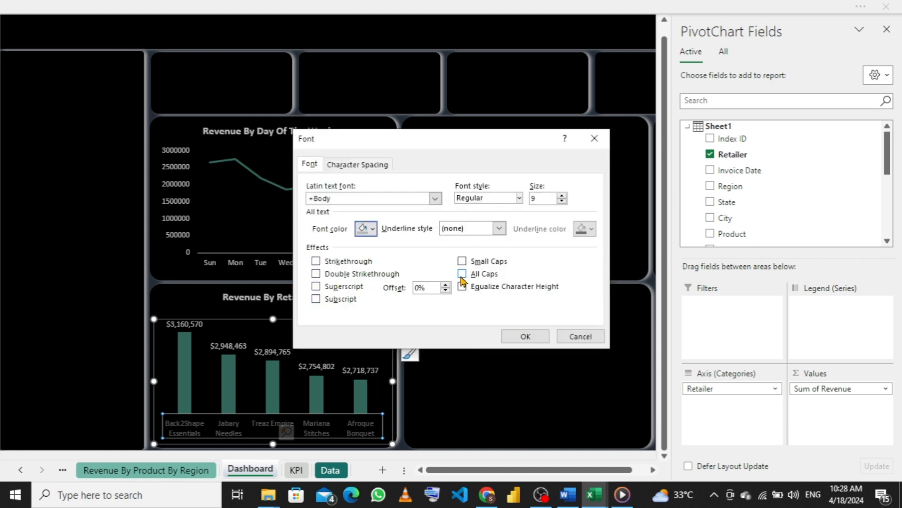
left_click(521, 336)
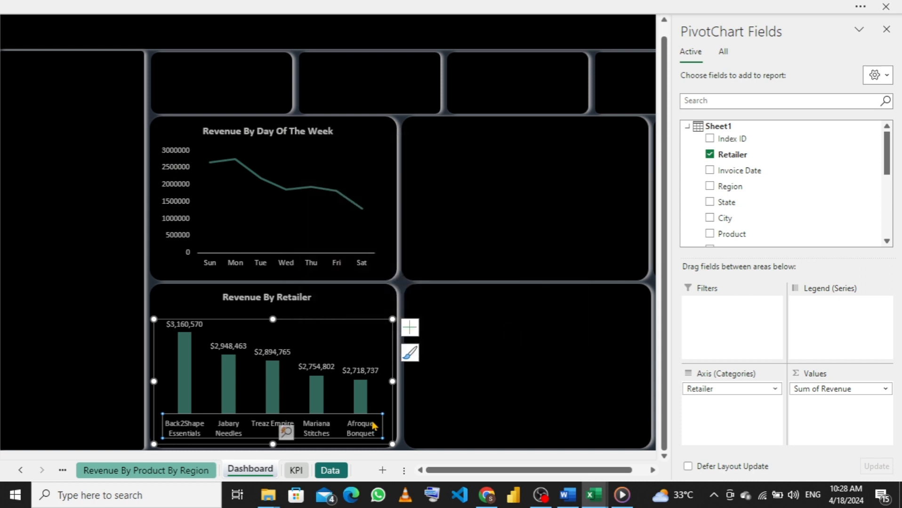
- Remove the outline of the horizontal axis in the Revenue By Retailer chart
right_click(328, 427)
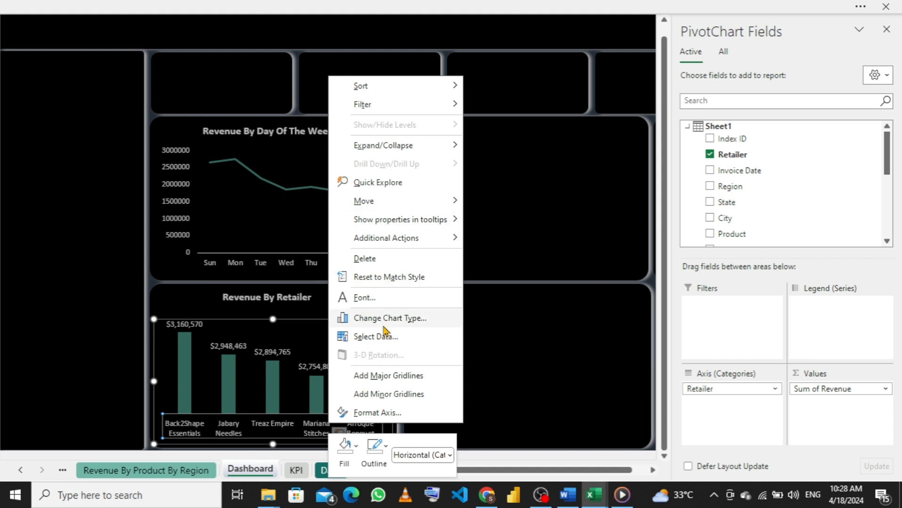
left_click(382, 455)
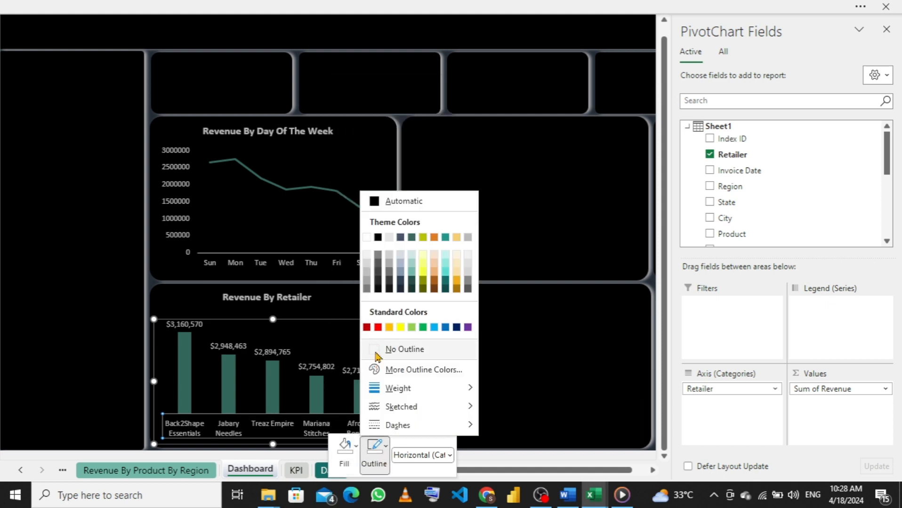
left_click(377, 350)
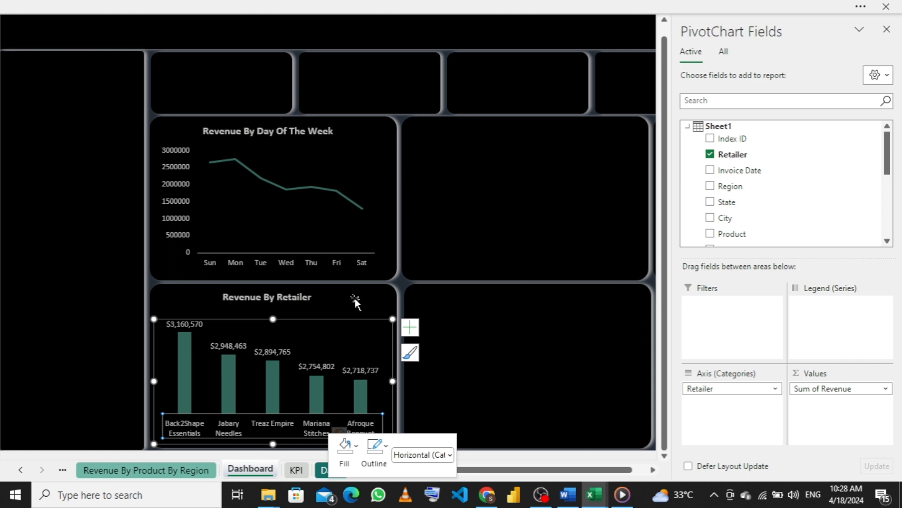
left_click(355, 304)
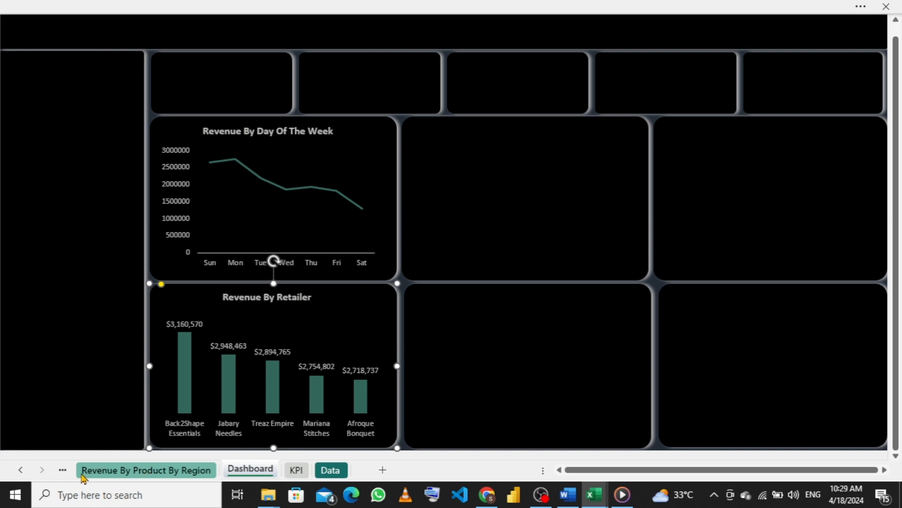
- On the Revenue By Day of The Week sheet, format the Sum of Revenue values as $ currency with 0 decimal places
left_click(63, 470)
left_click(62, 473)
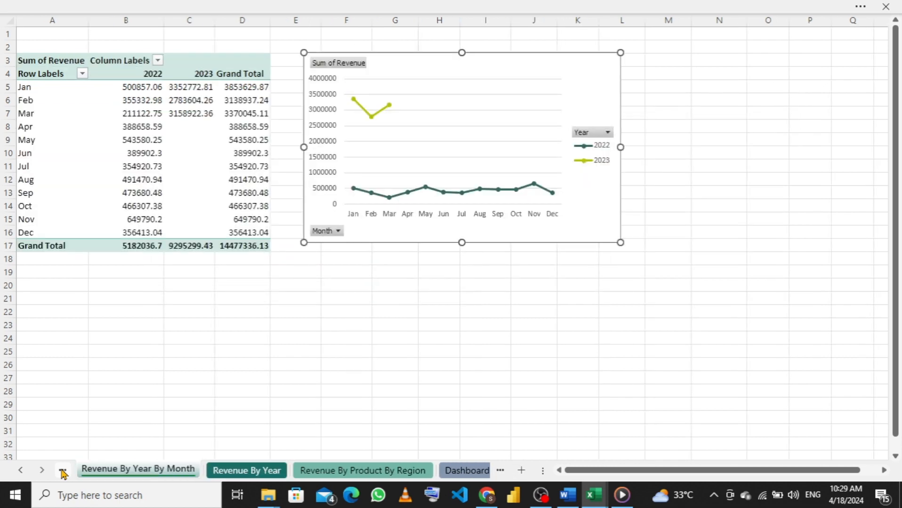
left_click(62, 473)
left_click(63, 473)
left_click(62, 473)
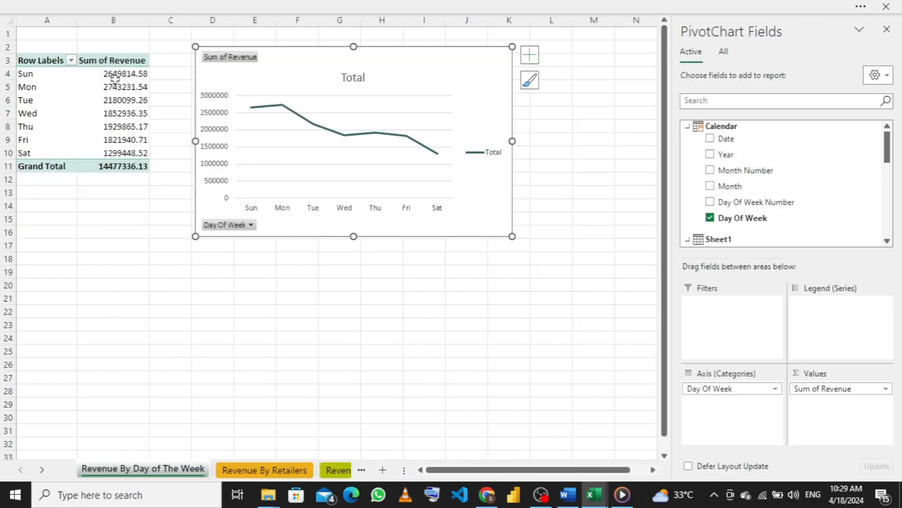
left_click_drag(115, 75, 122, 153)
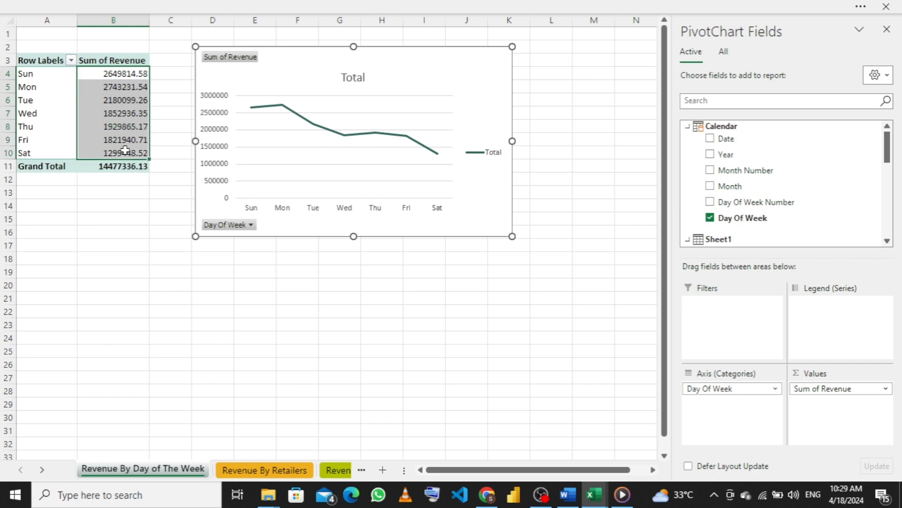
right_click(119, 85)
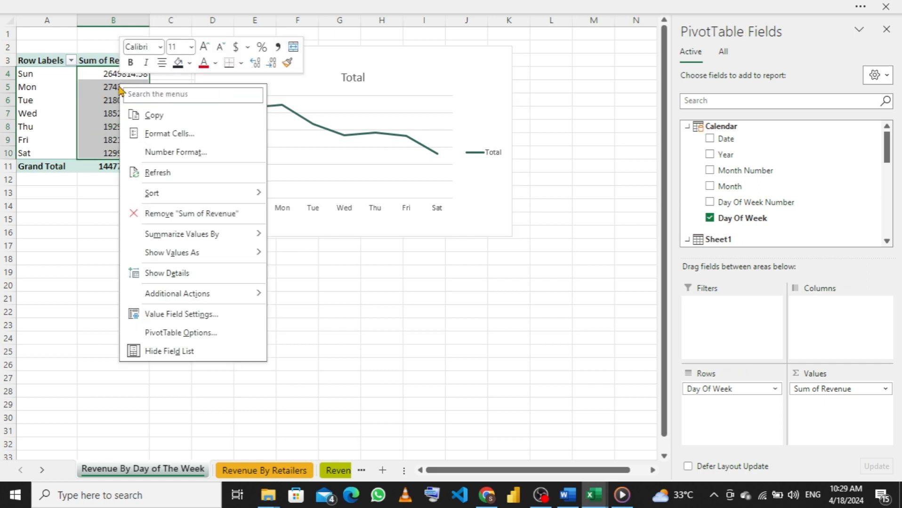
left_click(166, 149)
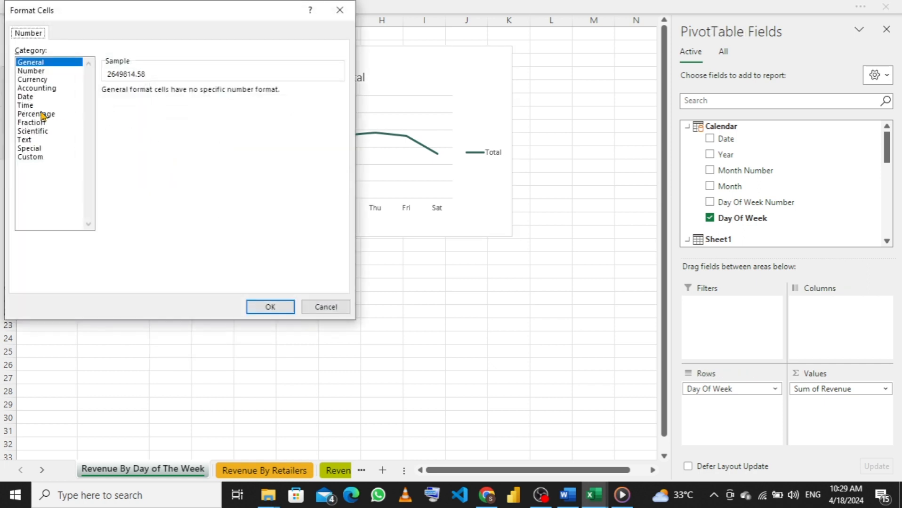
left_click(42, 80)
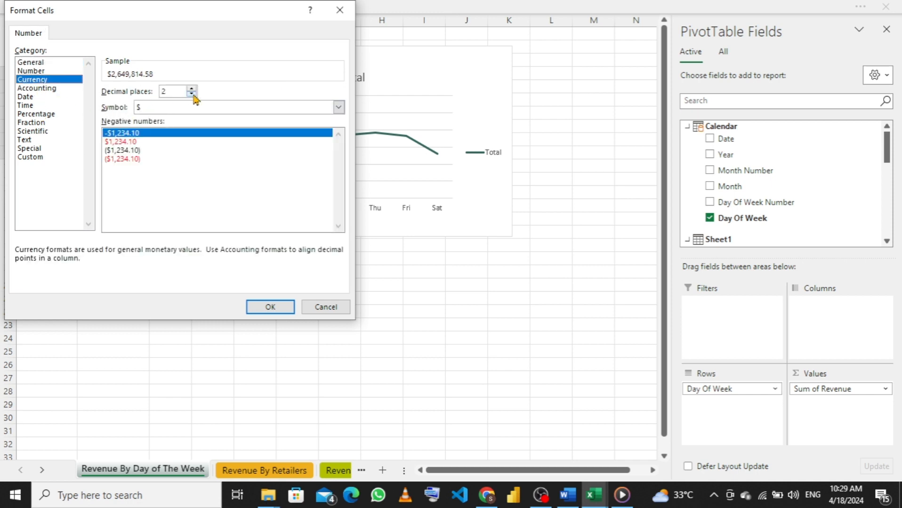
left_click(193, 94)
left_click(192, 94)
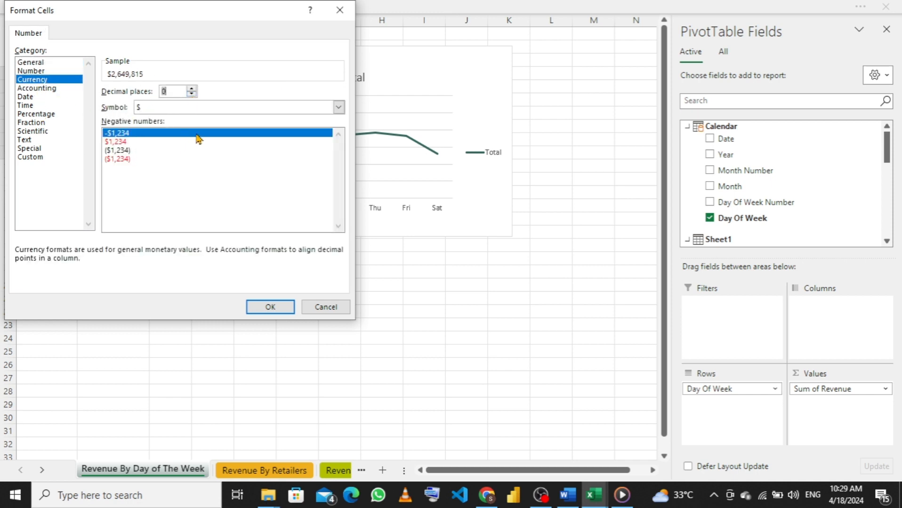
left_click(266, 308)
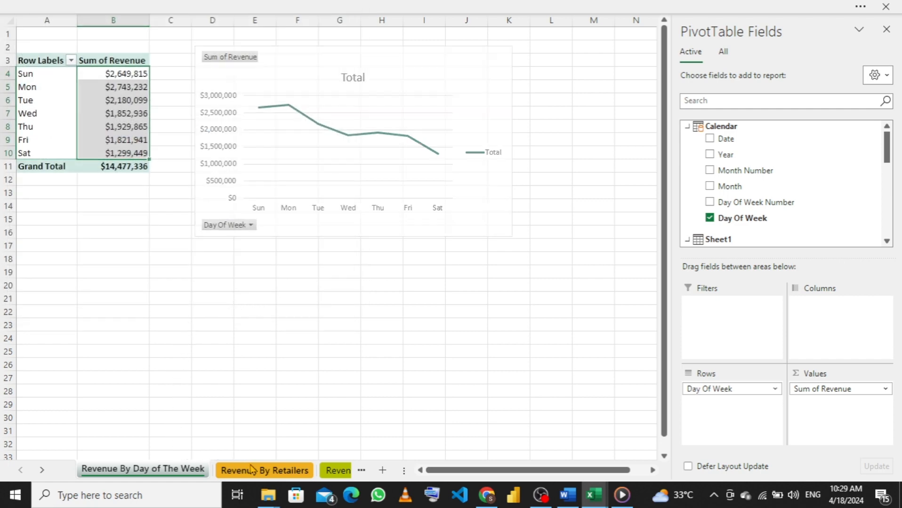
- Return to the Dashboard sheet to view the Revenue By Day Of The Week chart with its currency axis
left_click(283, 470)
left_click(320, 471)
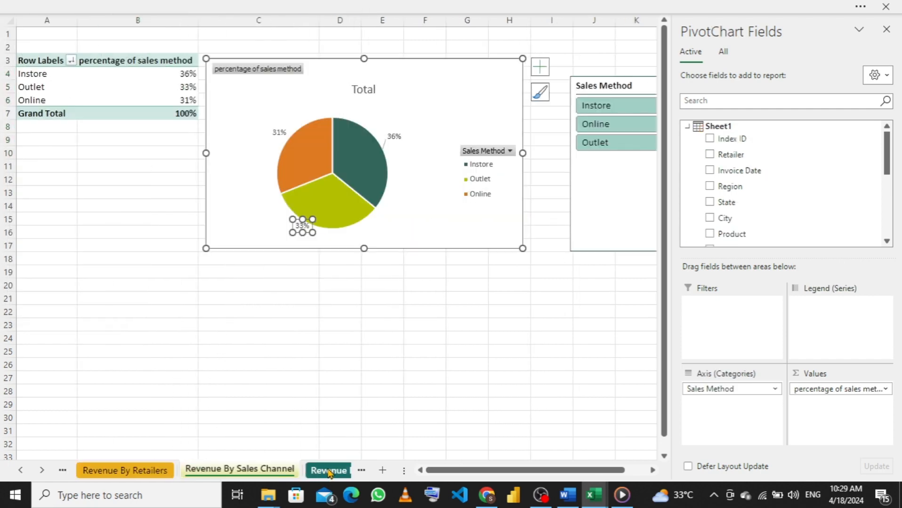
left_click(329, 471)
left_click(335, 471)
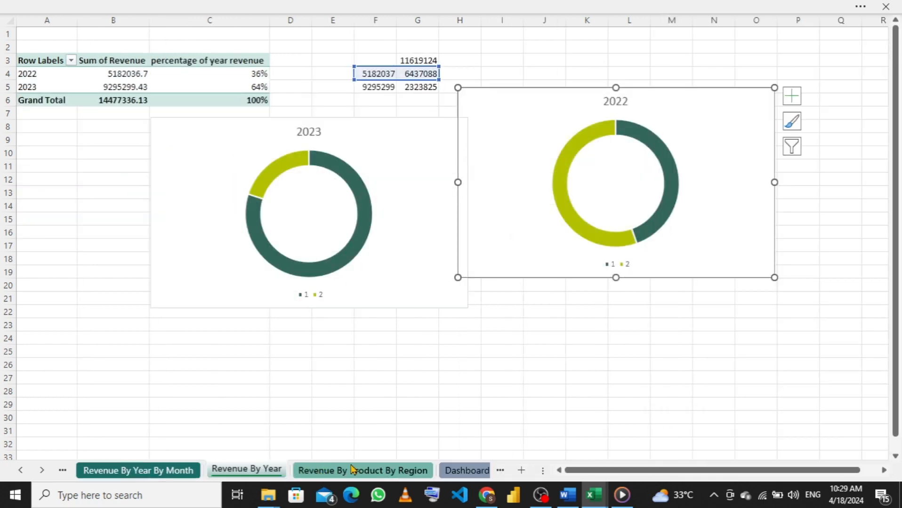
left_click(452, 472)
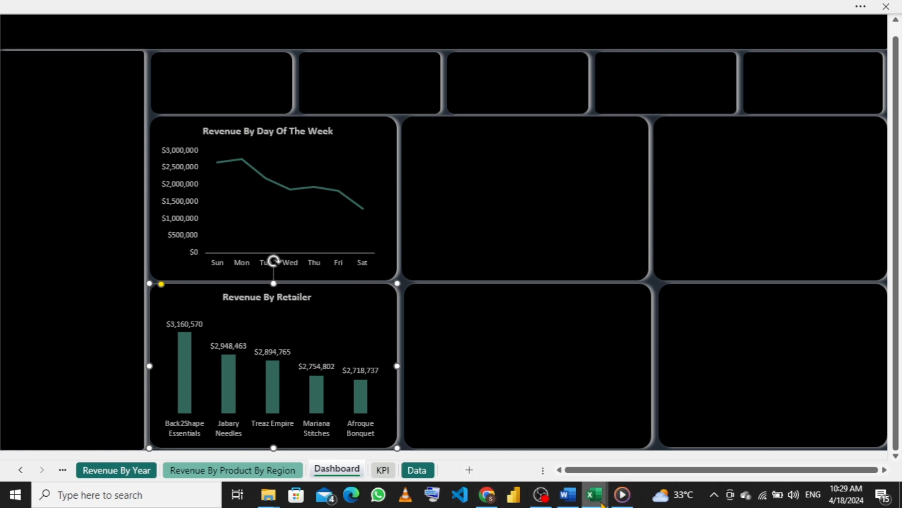
mouse_move(602, 505)
mouse_move(551, 462)
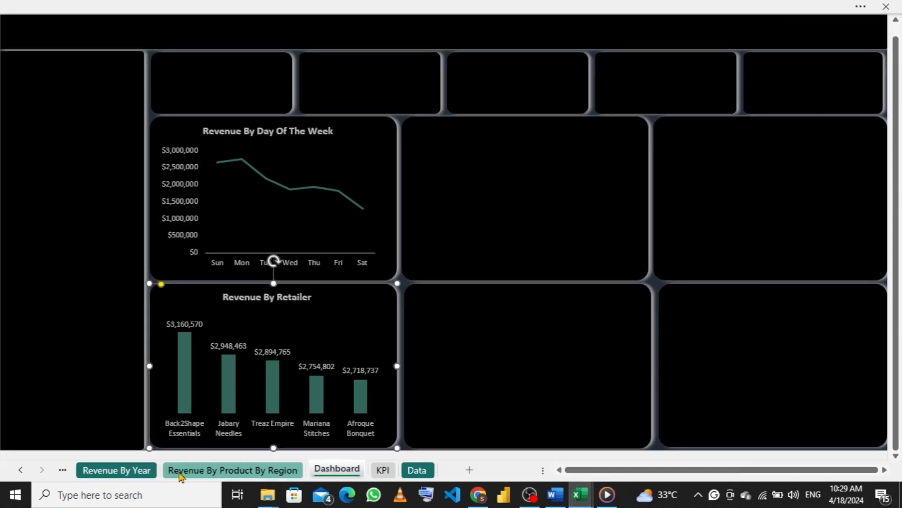
- Copy the sales method pie chart from the Revenue By Sales Channel sheet and go back to the Dashboard sheet
left_click(125, 470)
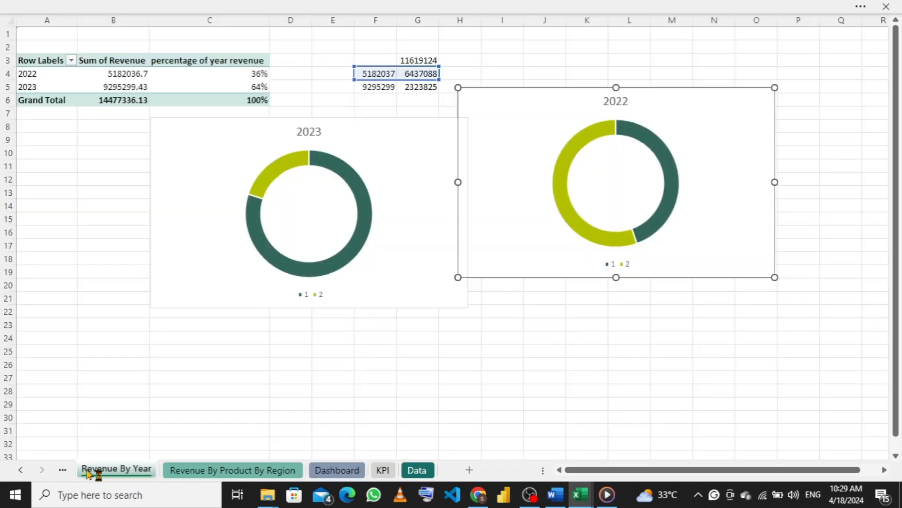
left_click(62, 470)
left_click(63, 471)
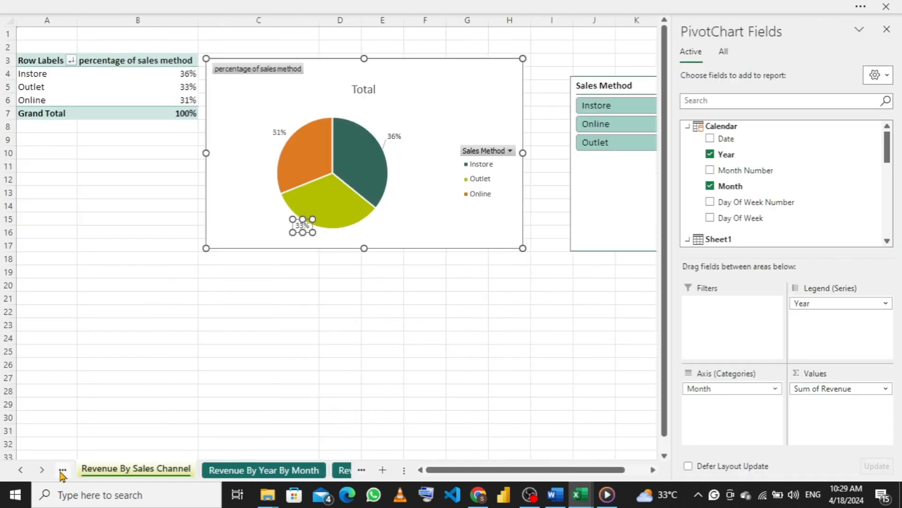
left_click(475, 91)
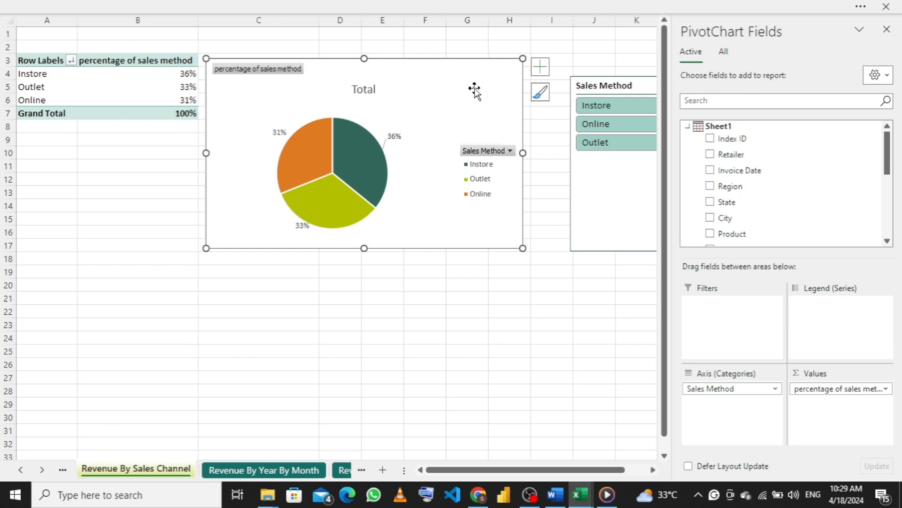
left_click(313, 470)
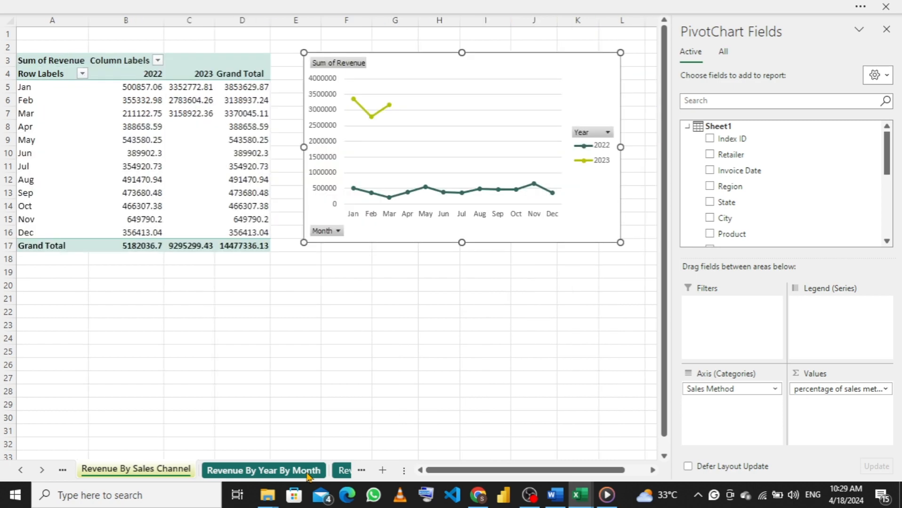
left_click(344, 470)
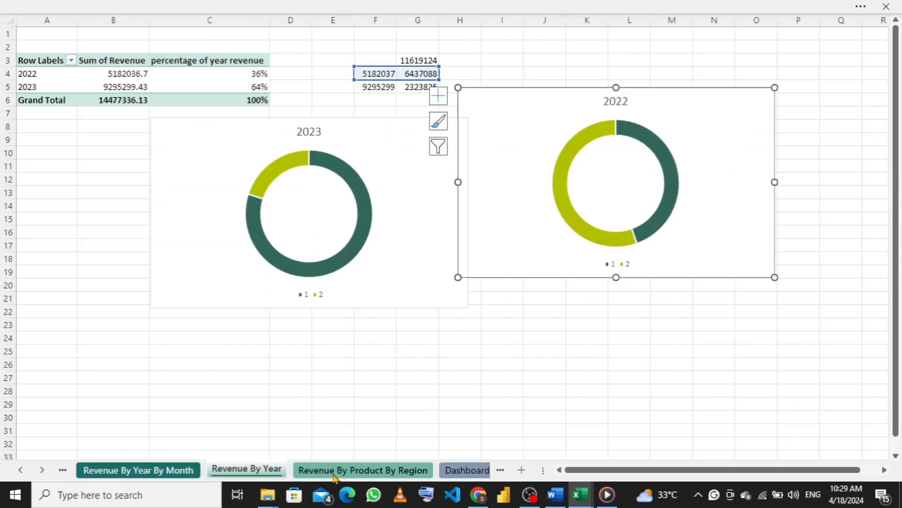
left_click(357, 471)
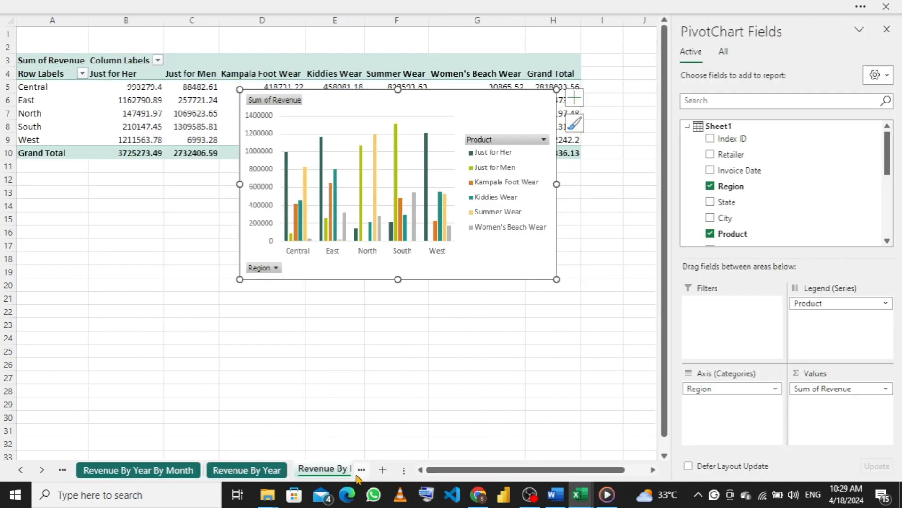
left_click(341, 470)
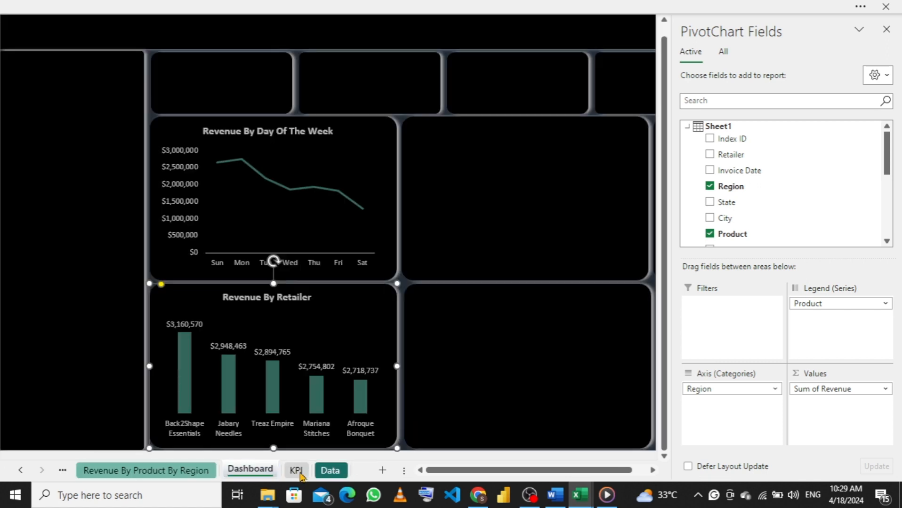
- Narrow the middle panel of the dashboard's lower row and widen the adjacent empty panel to fill the gap
left_click(479, 345)
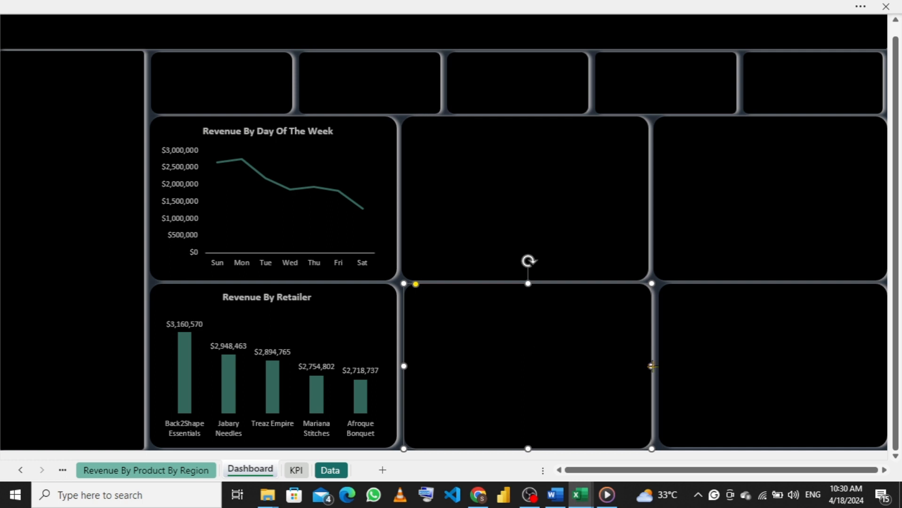
left_click_drag(645, 368, 614, 366)
left_click(671, 371)
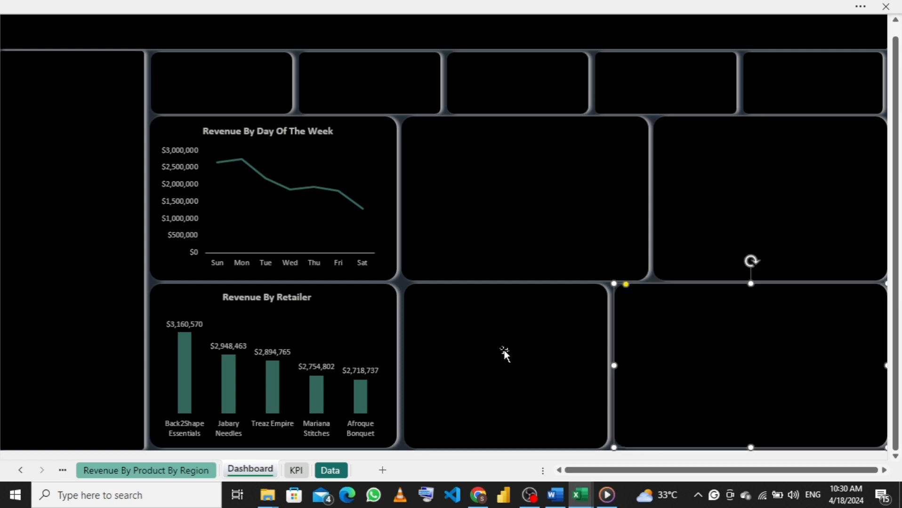
- Paste the sales method pie chart onto the middle panel of the lower row and narrow it to fit inside
left_click(503, 351)
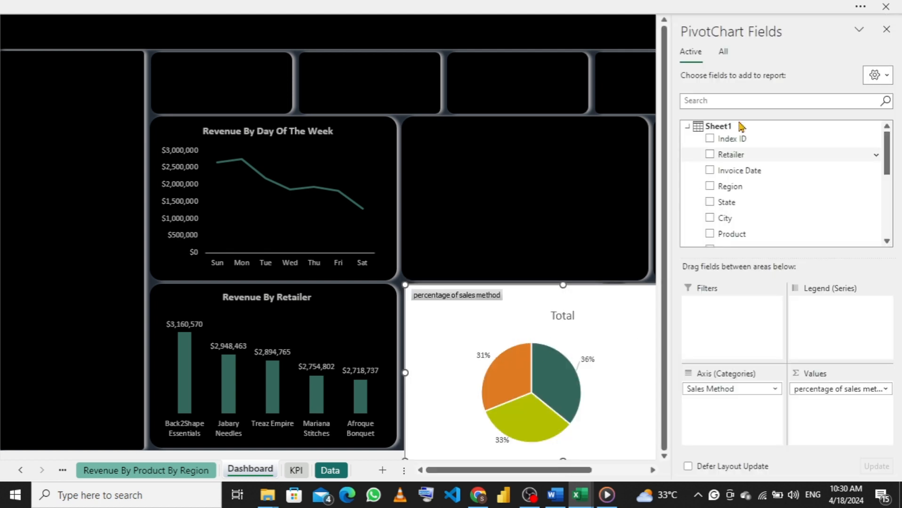
left_click(886, 29)
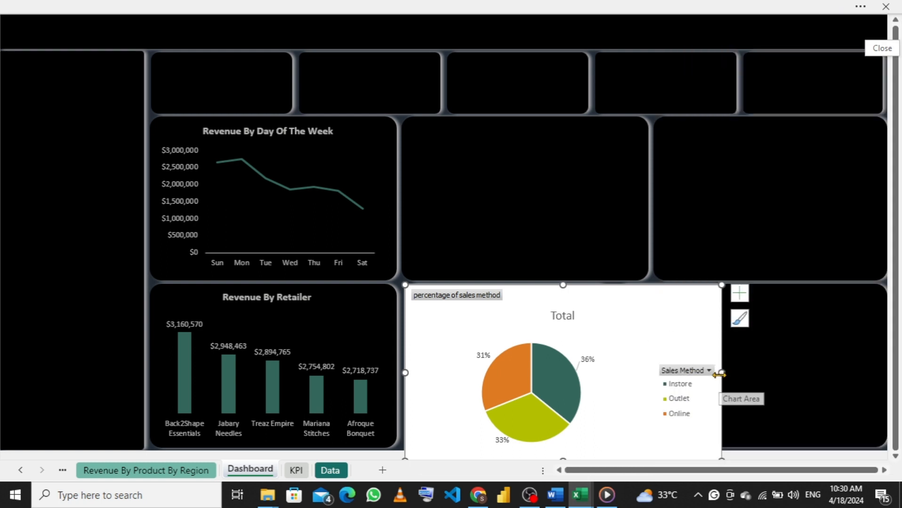
left_click_drag(721, 372, 584, 375)
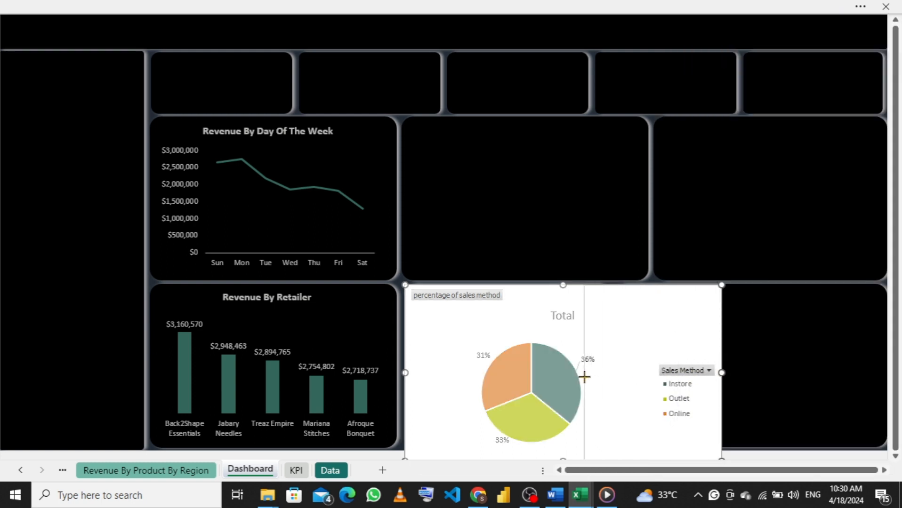
- Hide all field buttons on the sales method pie chart and delete its Total title
right_click(484, 297)
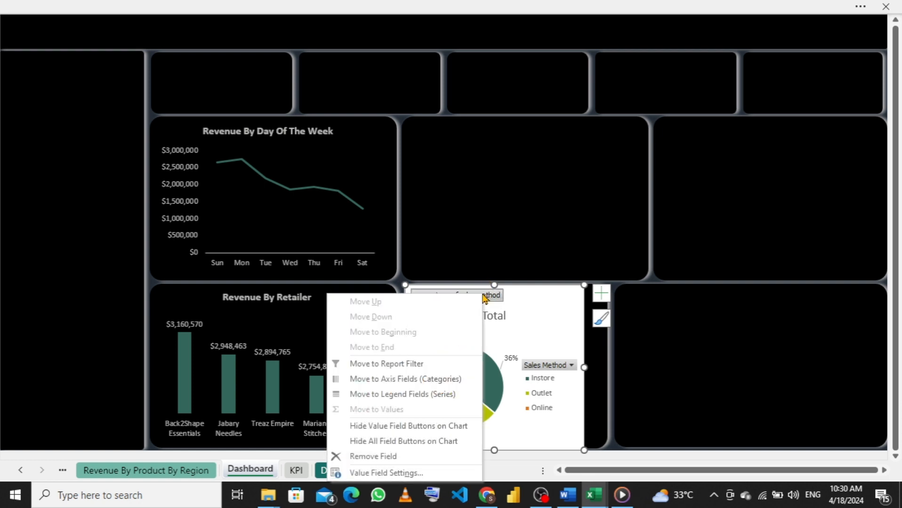
left_click(396, 445)
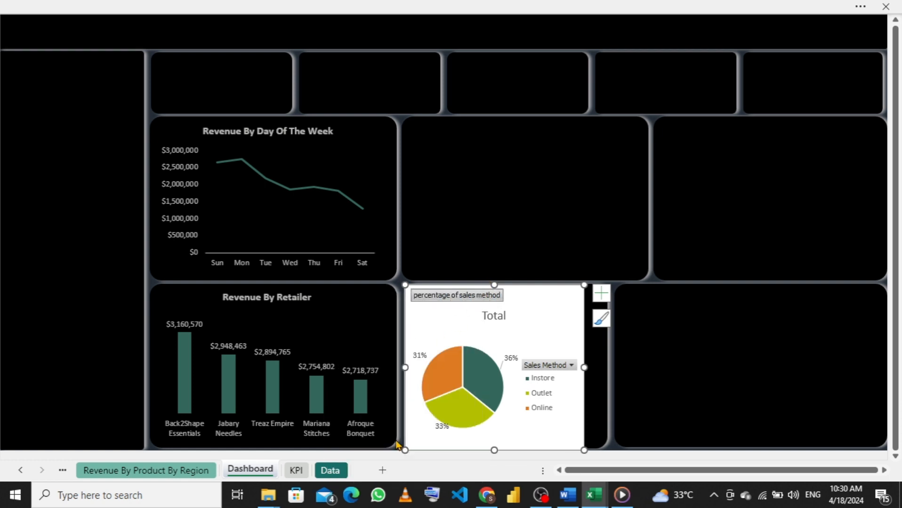
left_click(502, 302)
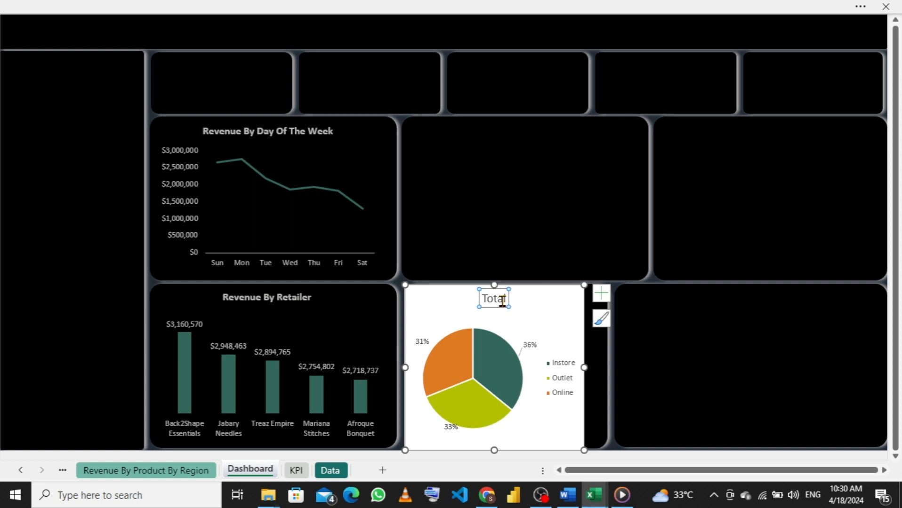
key("Delete")
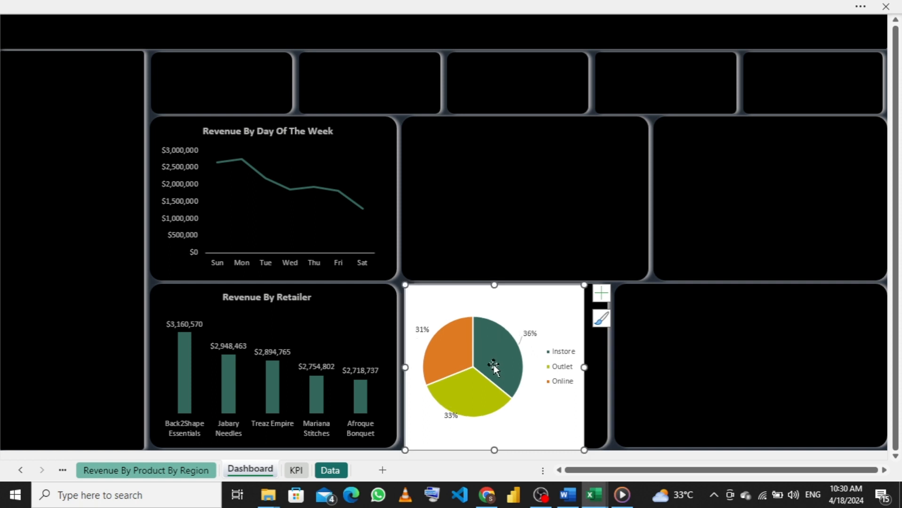
- Reduce the pie chart's height and reposition it within its panel, leaving space above it
mouse_move(509, 376)
left_click_drag(555, 297, 569, 296)
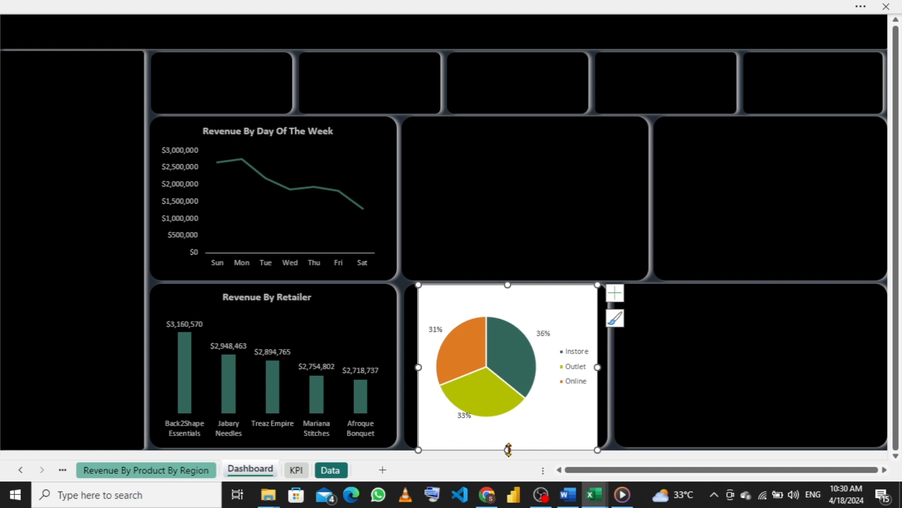
left_click_drag(507, 430, 508, 425)
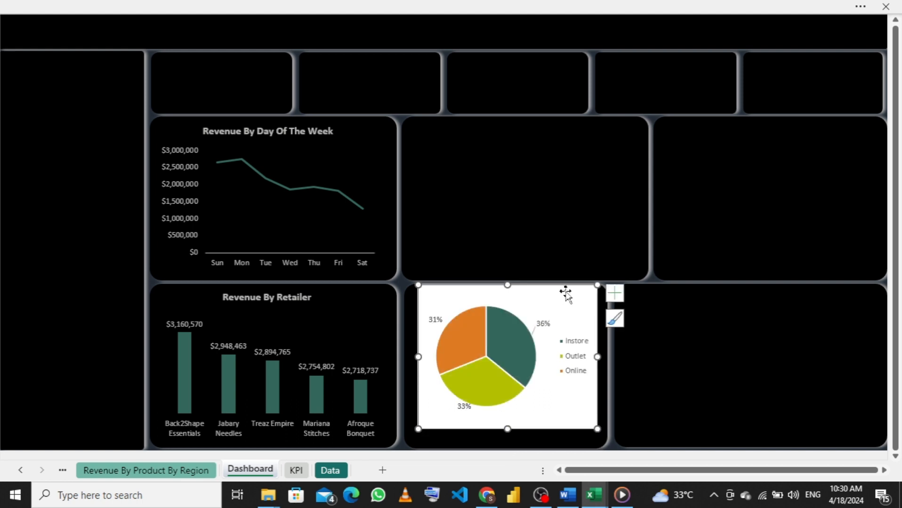
left_click_drag(578, 297, 577, 309)
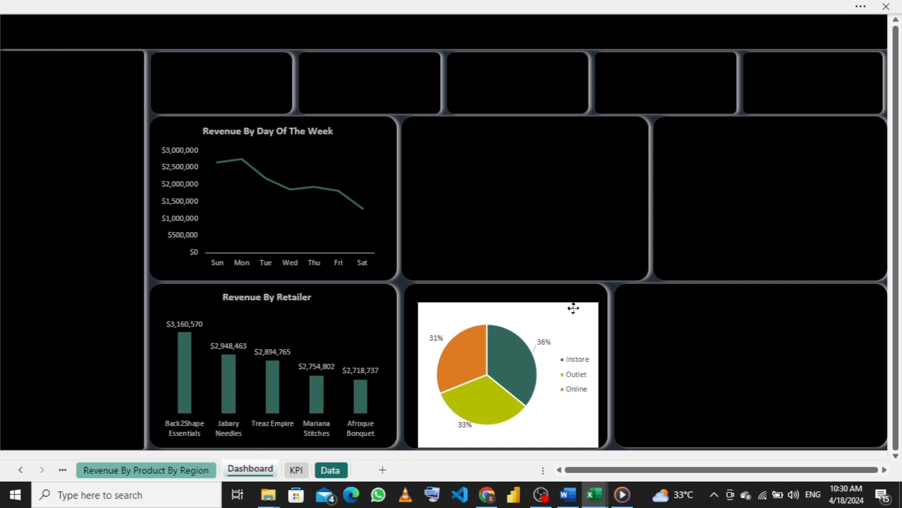
- Shorten the sales method pie chart slightly from its upper edge and set its chart area to no fill and no outline
left_click(514, 312)
left_click_drag(509, 304, 509, 314)
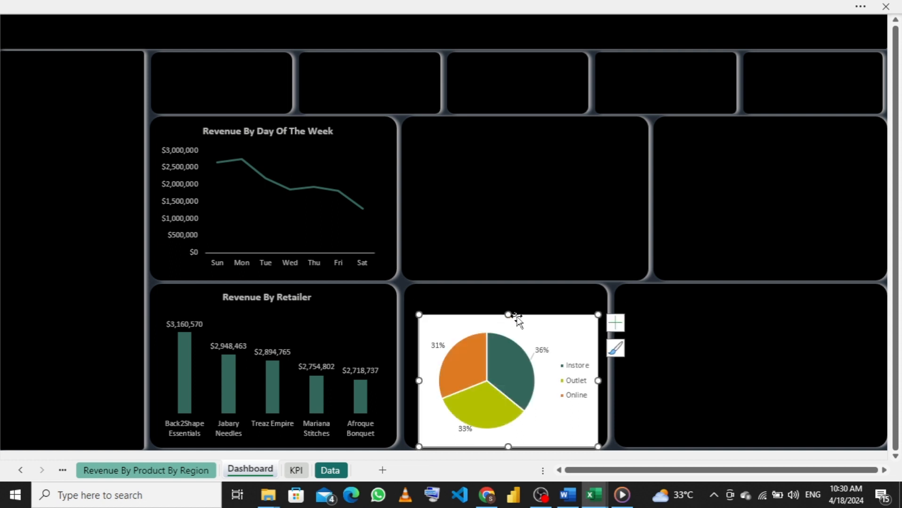
right_click(585, 323)
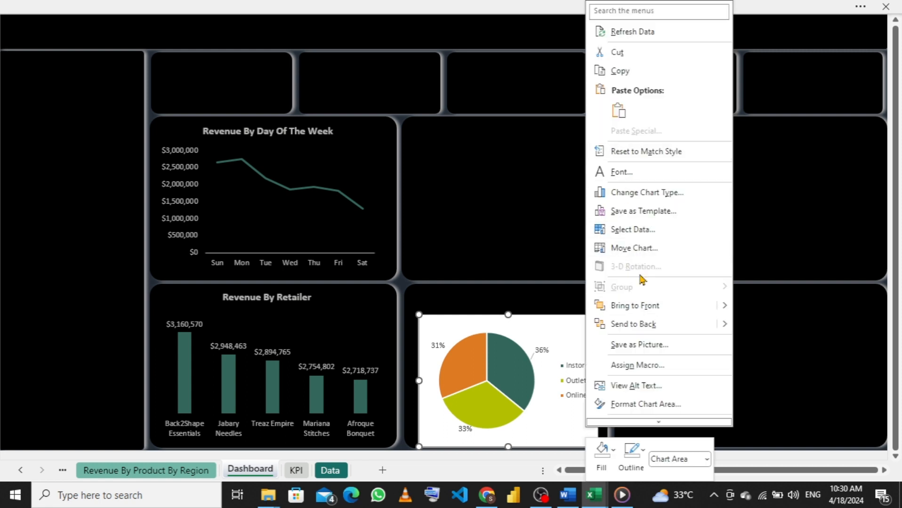
left_click(610, 457)
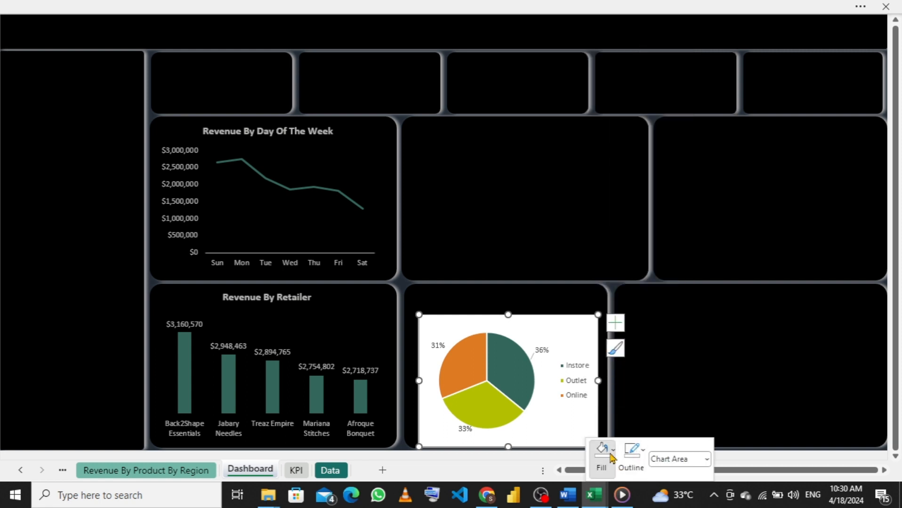
left_click(611, 353)
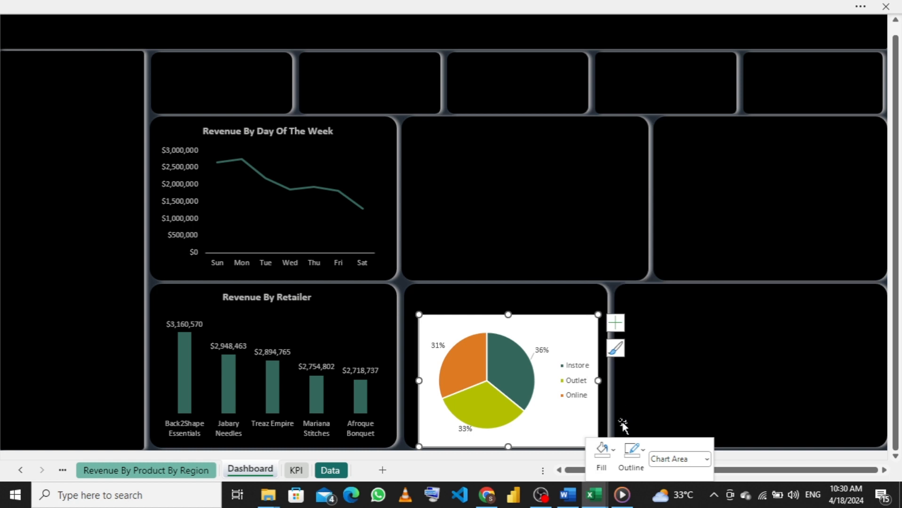
left_click(631, 453)
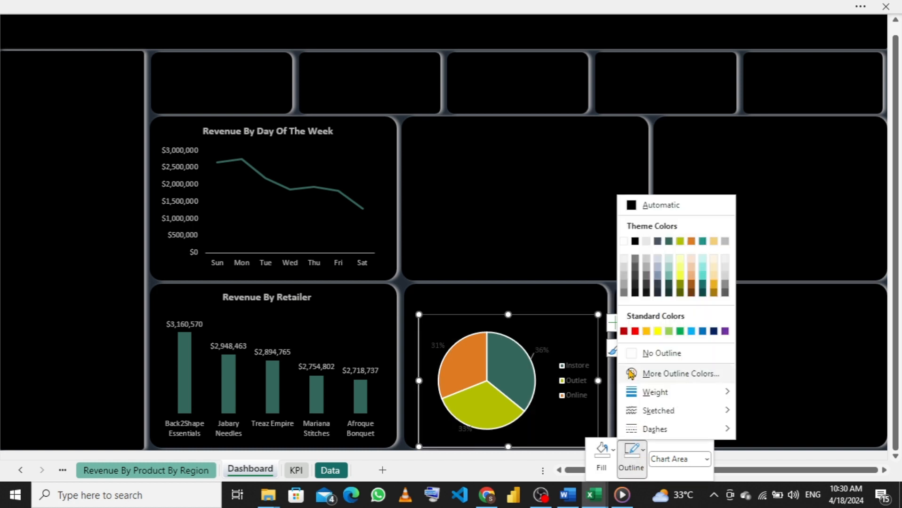
left_click(631, 353)
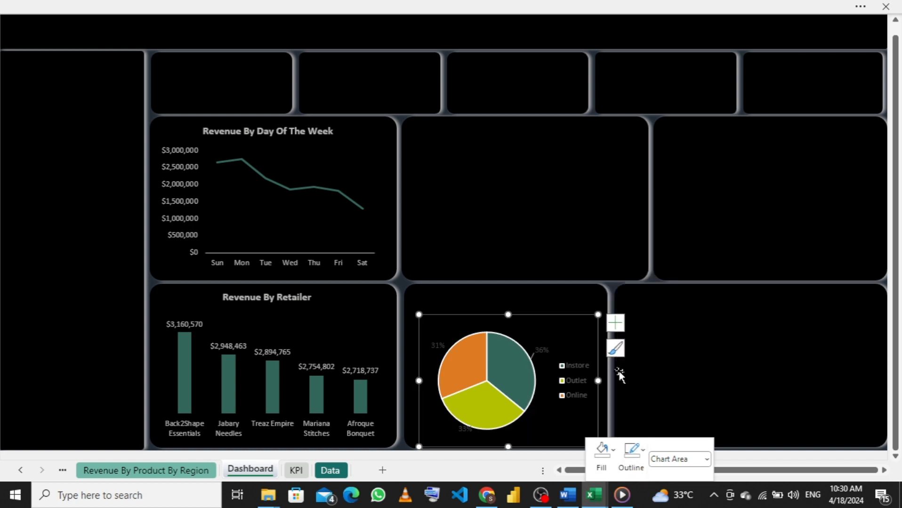
- Set the font color of the pie chart's legend to the light gray theme color
left_click(581, 389)
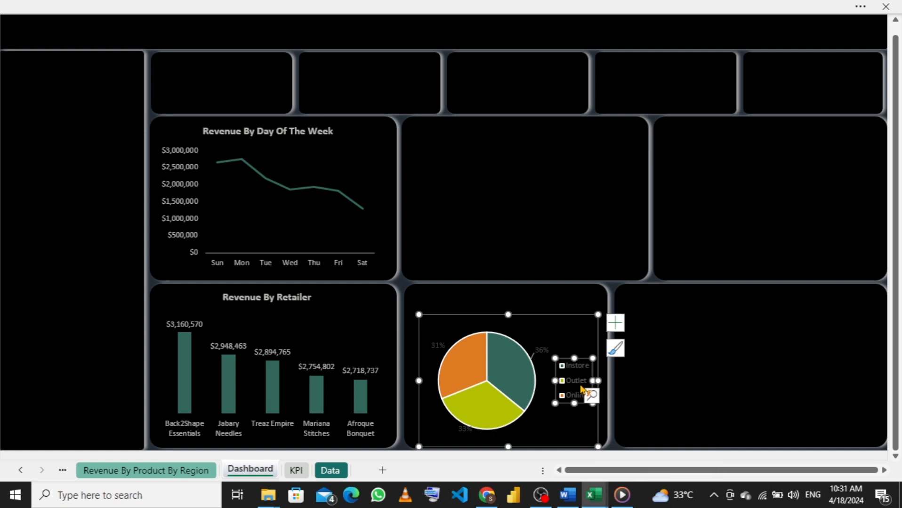
right_click(580, 383)
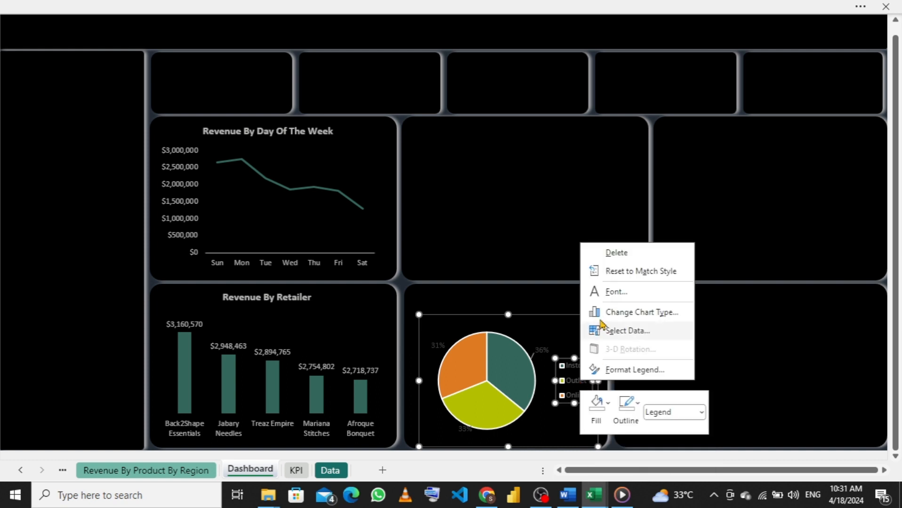
left_click(607, 292)
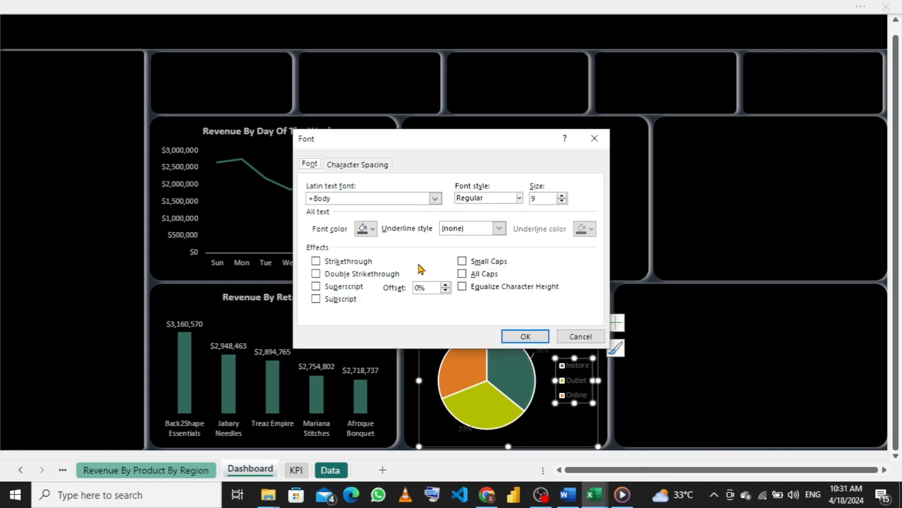
left_click(374, 230)
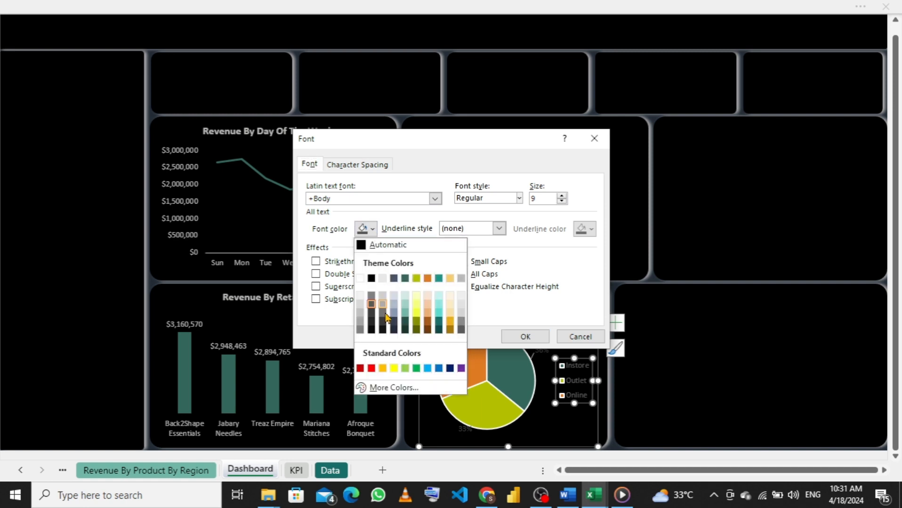
left_click(461, 280)
left_click(512, 335)
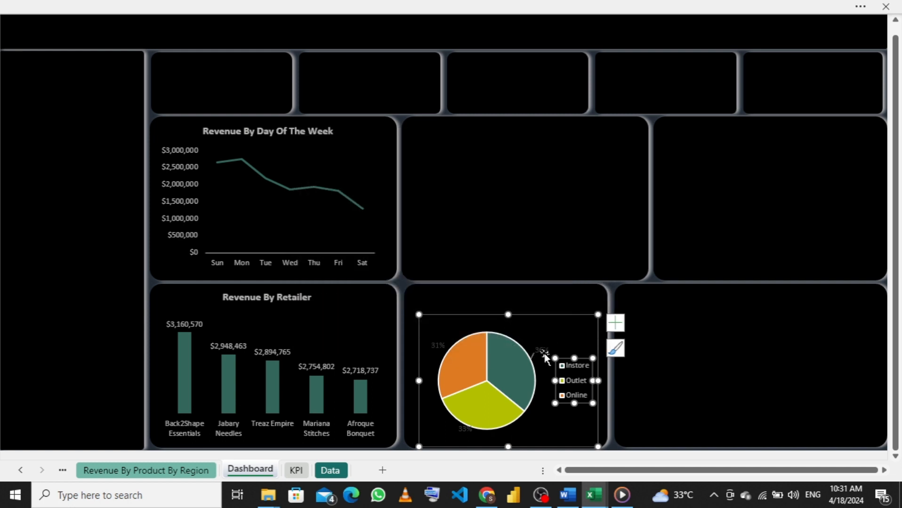
- Remove the outline from the Outlet and Instore entries of the pie chart's legend
left_click(562, 382)
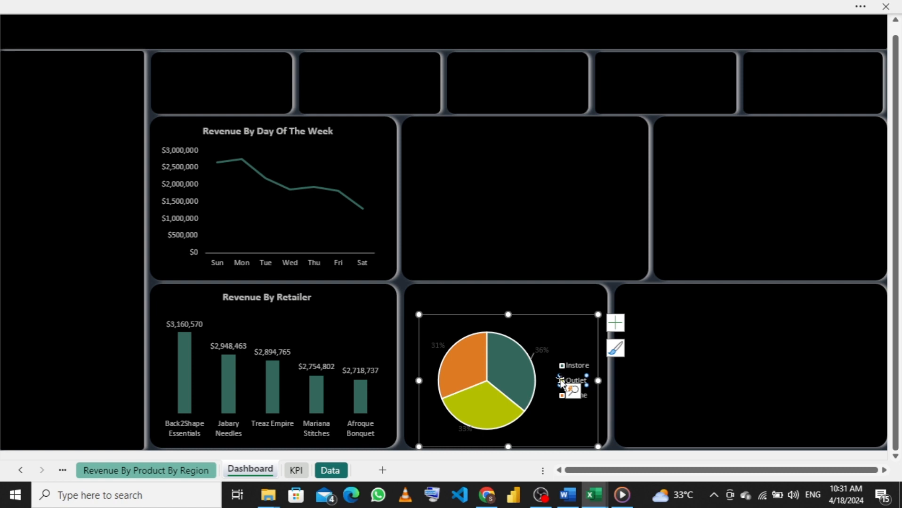
right_click(561, 382)
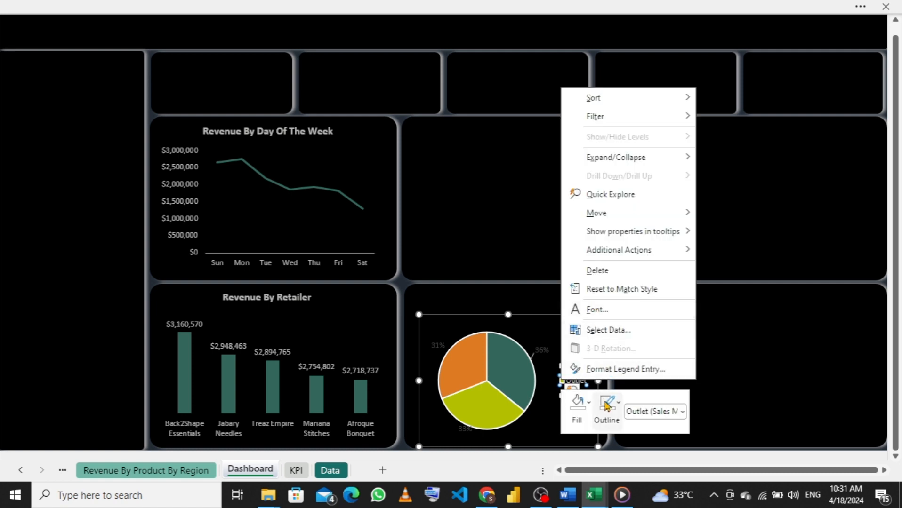
left_click(613, 415)
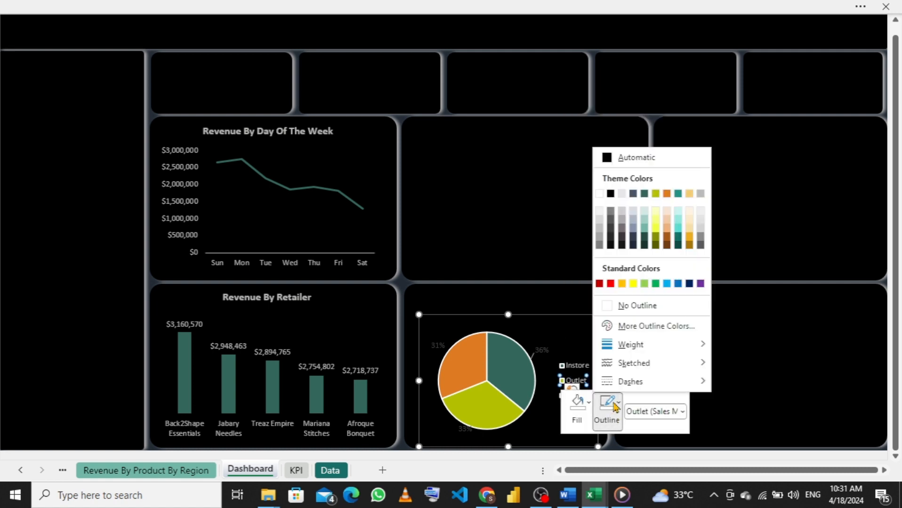
left_click(607, 306)
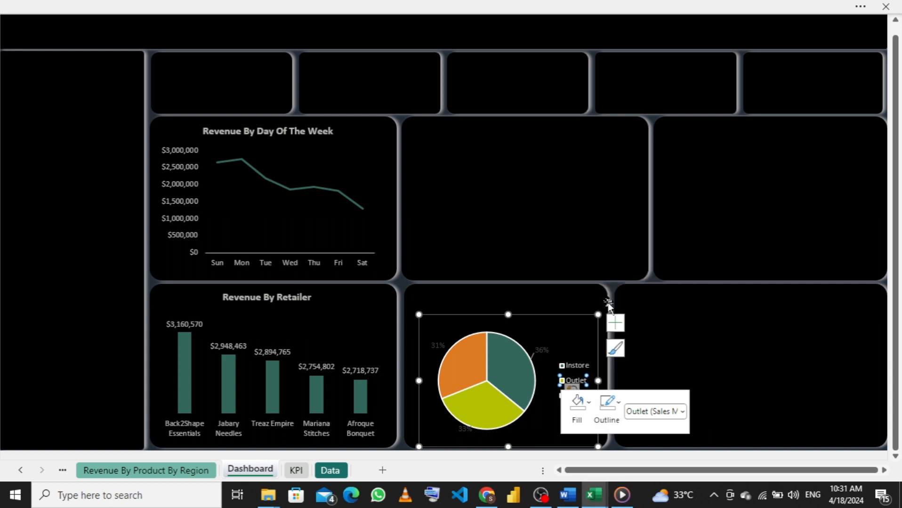
left_click(563, 370)
right_click(563, 371)
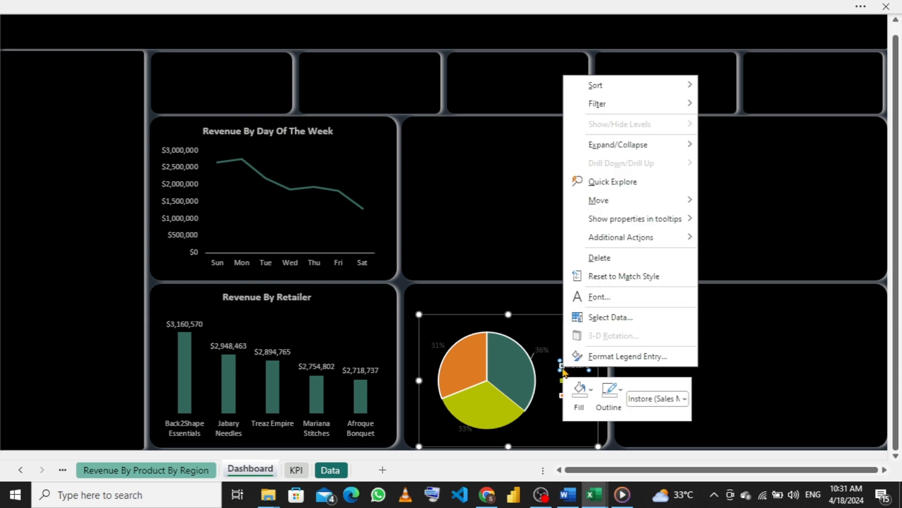
left_click(611, 391)
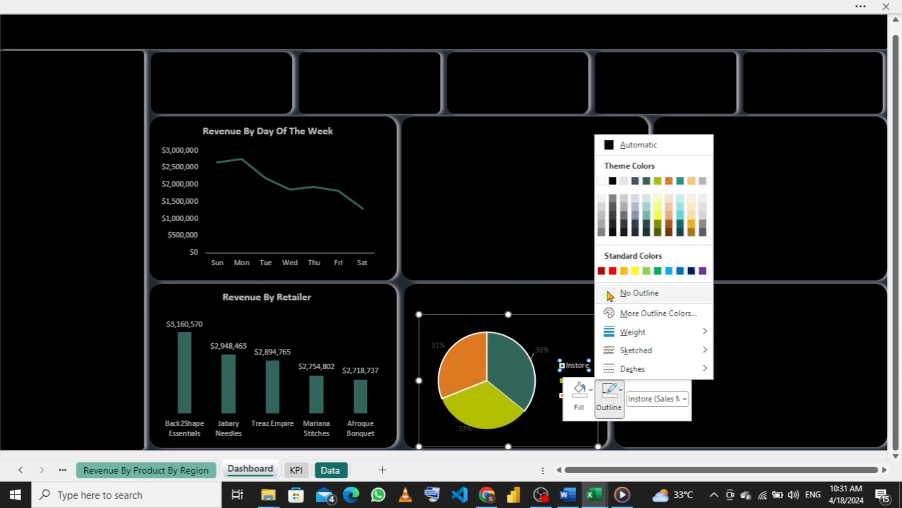
left_click(607, 293)
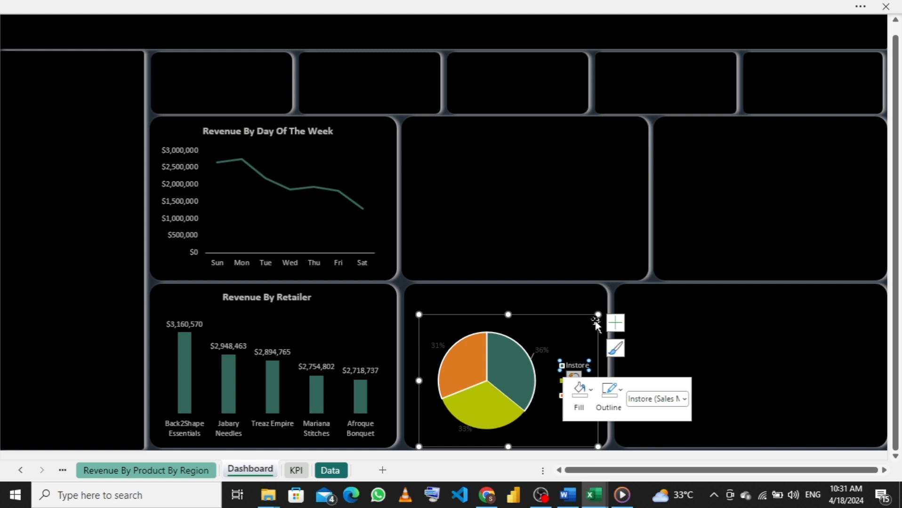
- Remove the outline from the Online entry of the pie chart's legend
left_click(561, 406)
left_click(563, 398)
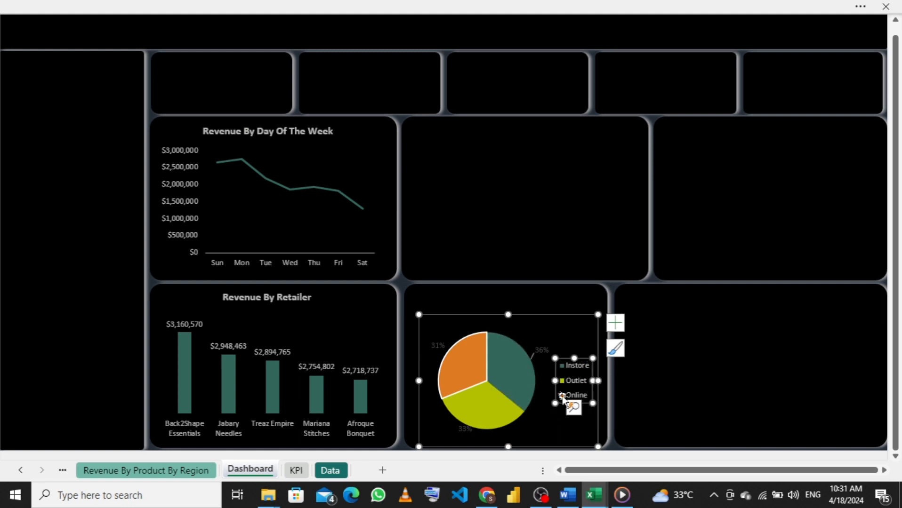
right_click(563, 398)
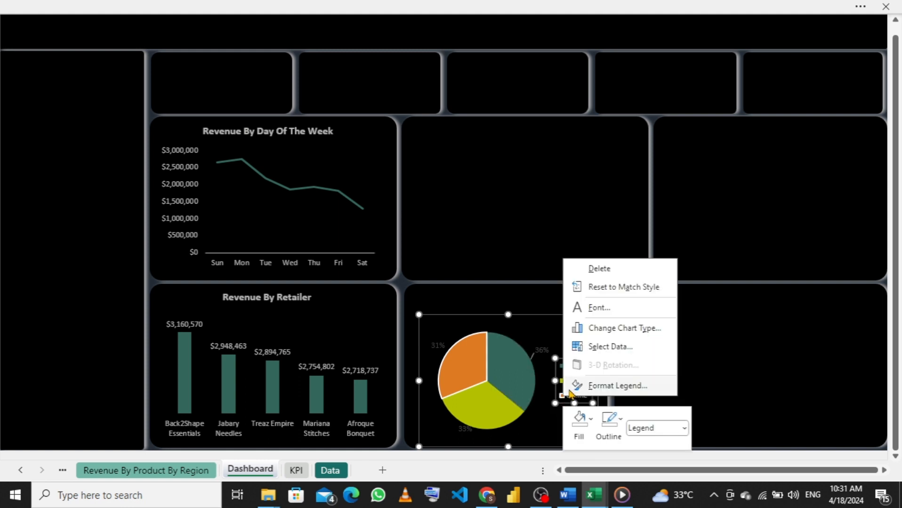
left_click(613, 426)
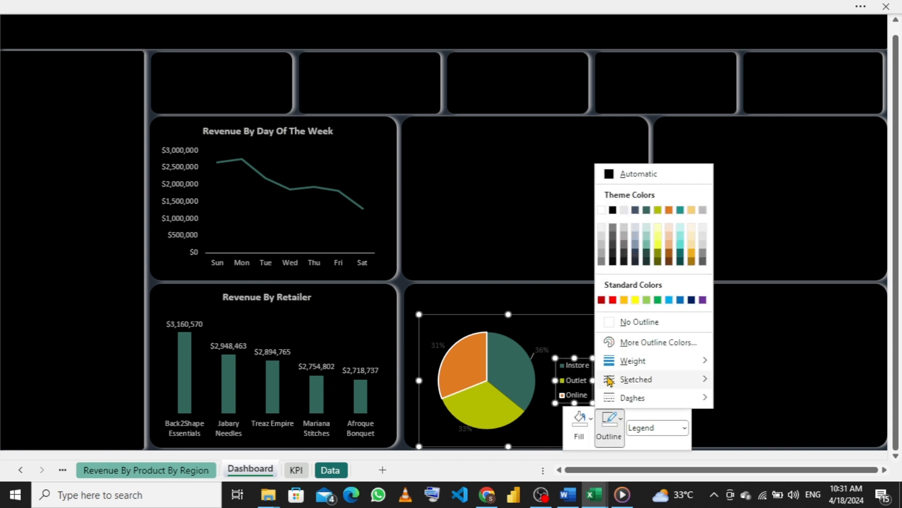
left_click(610, 323)
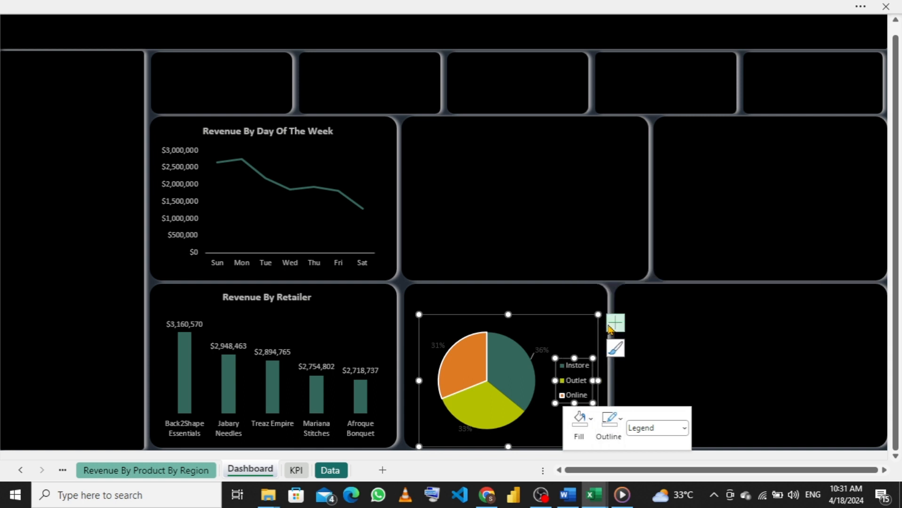
left_click(563, 396)
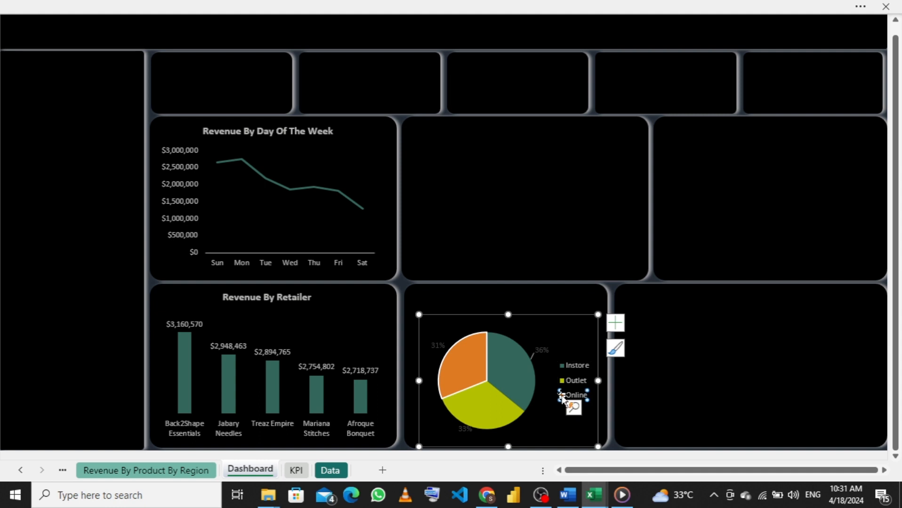
right_click(562, 398)
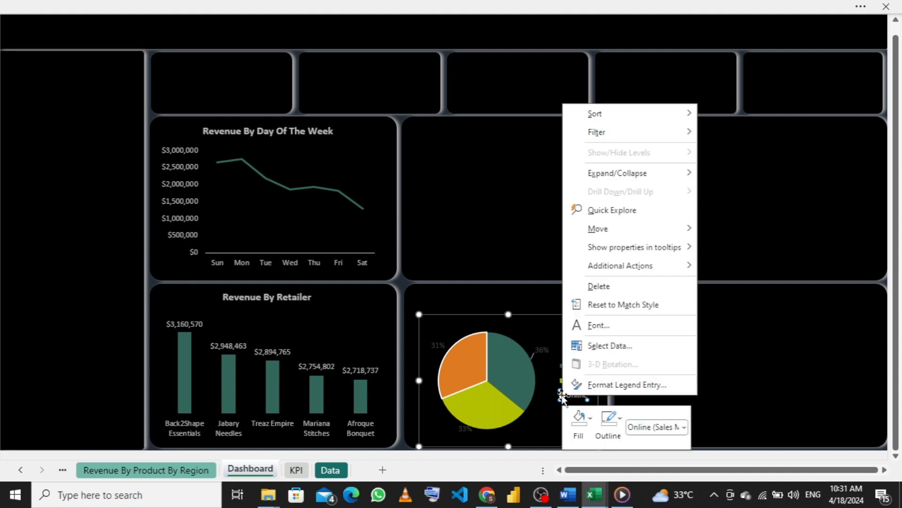
left_click(607, 426)
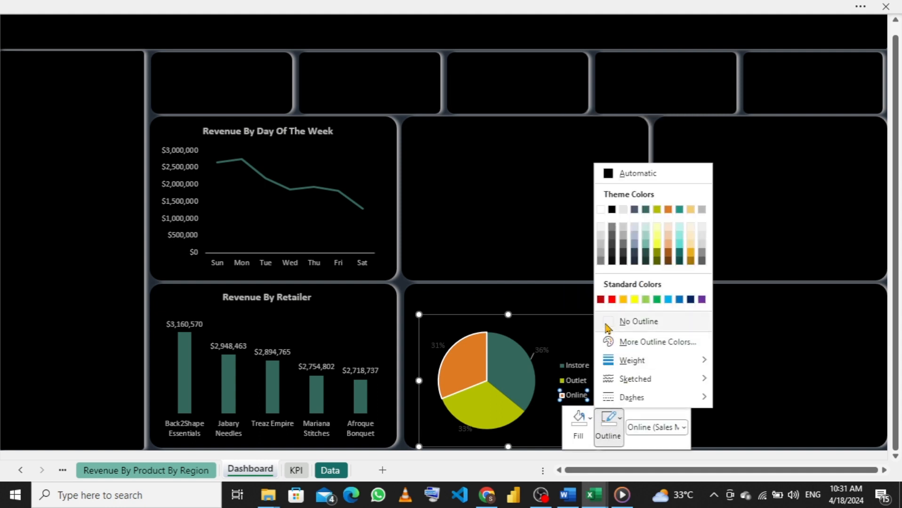
left_click(610, 321)
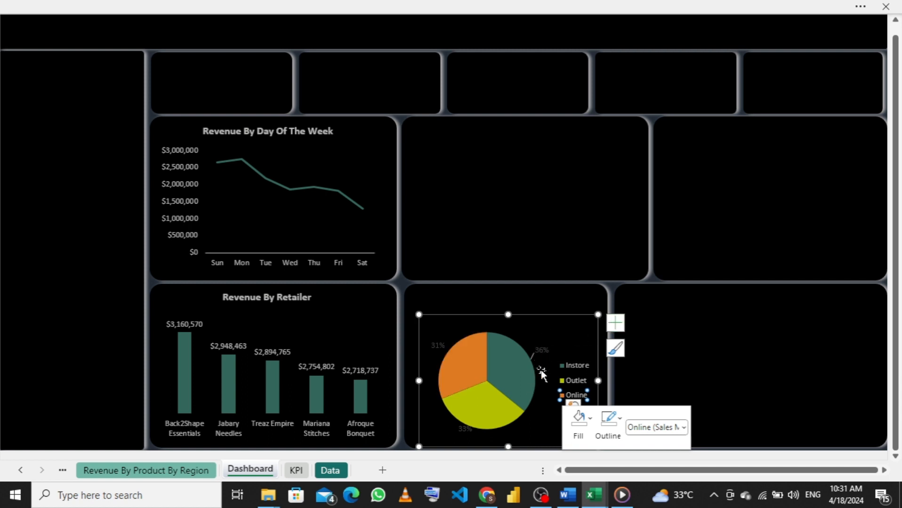
- Set the font color of the pie chart's percentage data labels to the light gray theme color
left_click(541, 348)
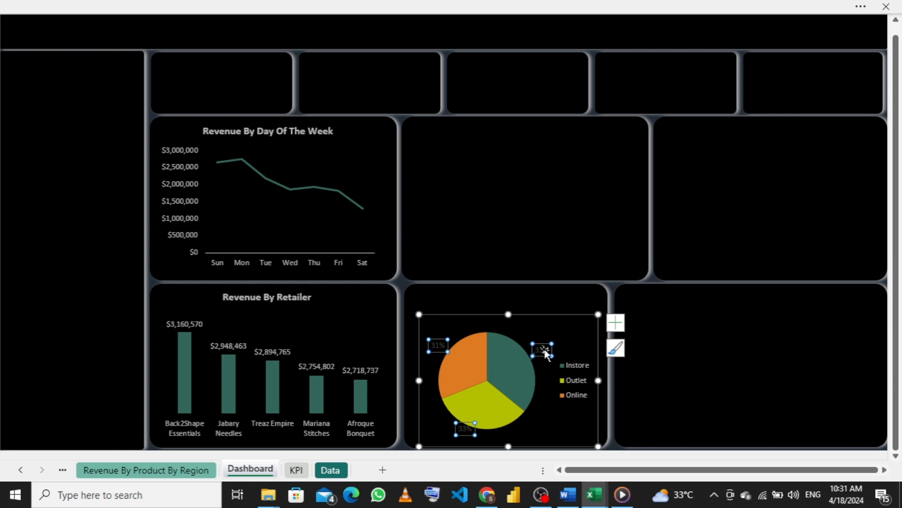
right_click(545, 354)
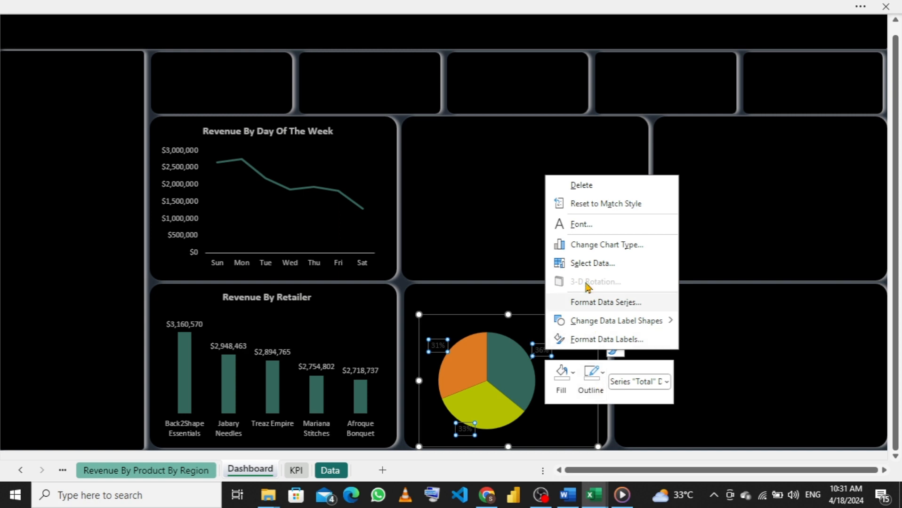
left_click(575, 228)
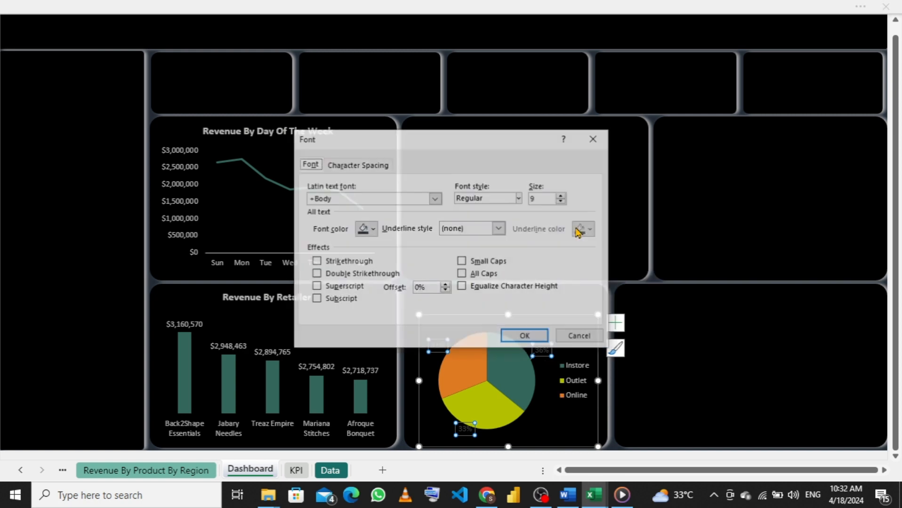
left_click(372, 231)
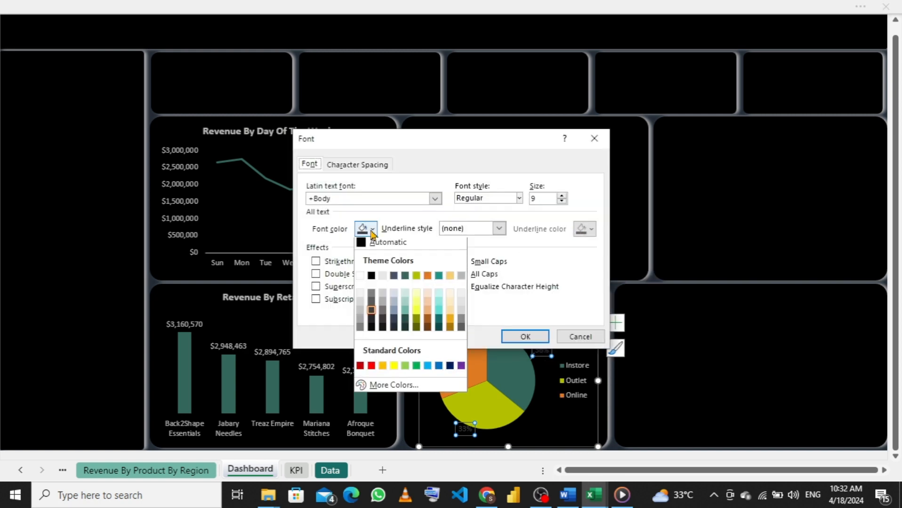
left_click(461, 278)
left_click(521, 337)
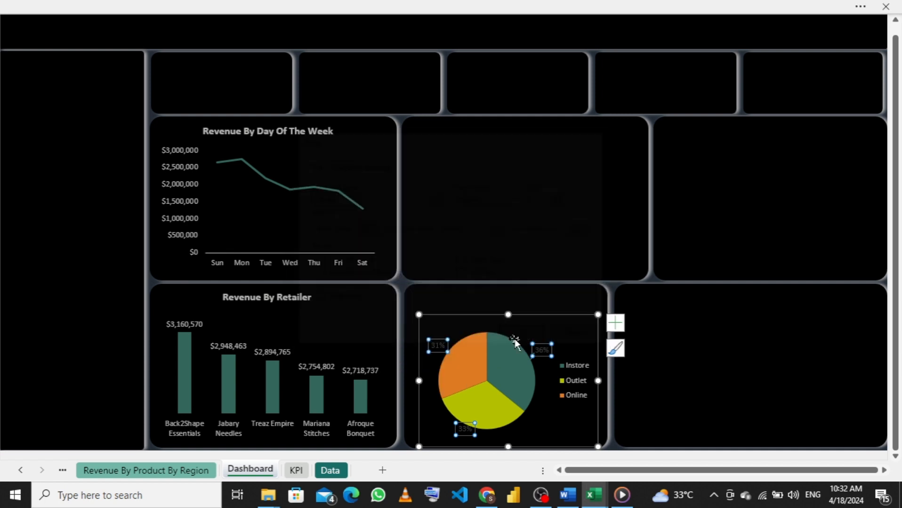
- Duplicate the Revenue By Retailer title above the pie chart, reword it as "Revenue By Sales Channel" and widen its text box to fit
left_click(285, 298)
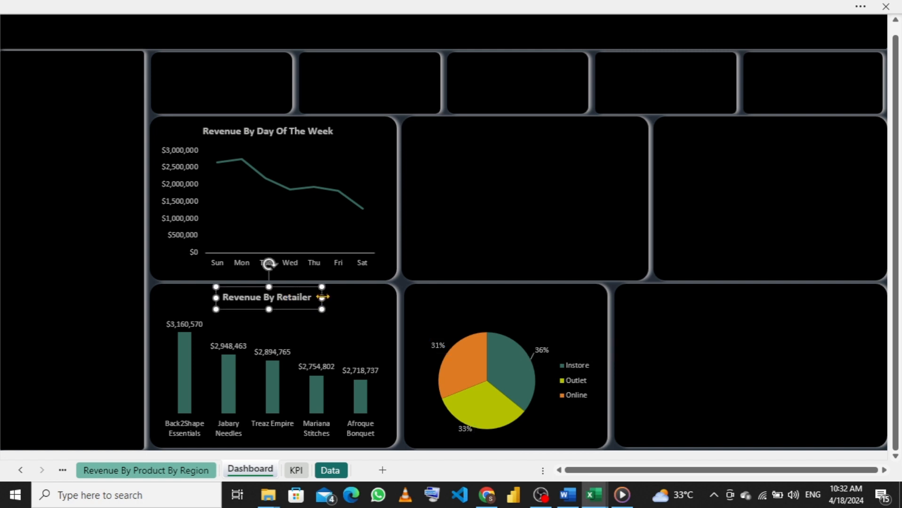
key("ctrl+d")
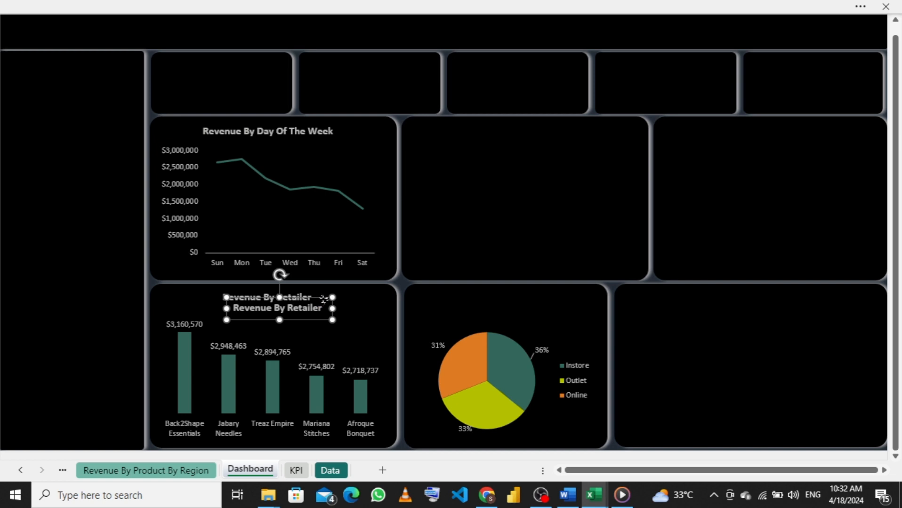
left_click_drag(324, 300, 543, 286)
left_click_drag(543, 286, 546, 289)
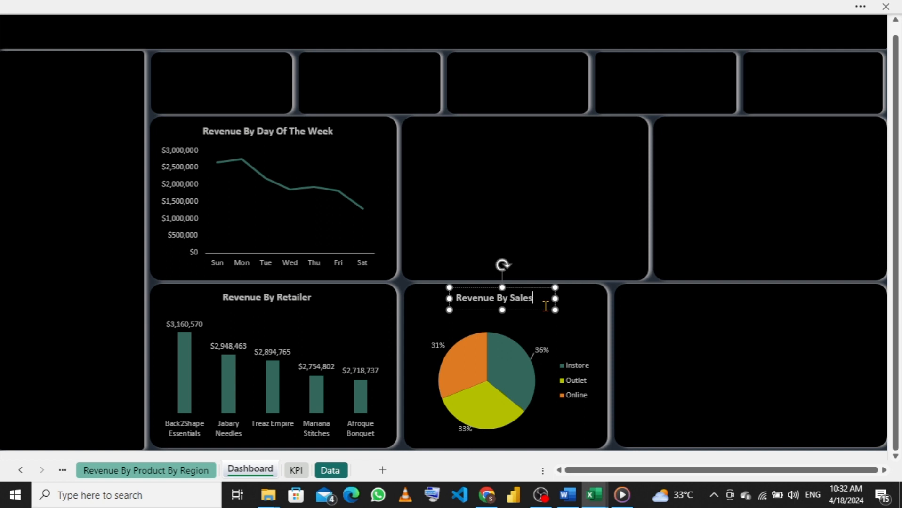
type("annel")
left_click_drag(556, 299, 582, 298)
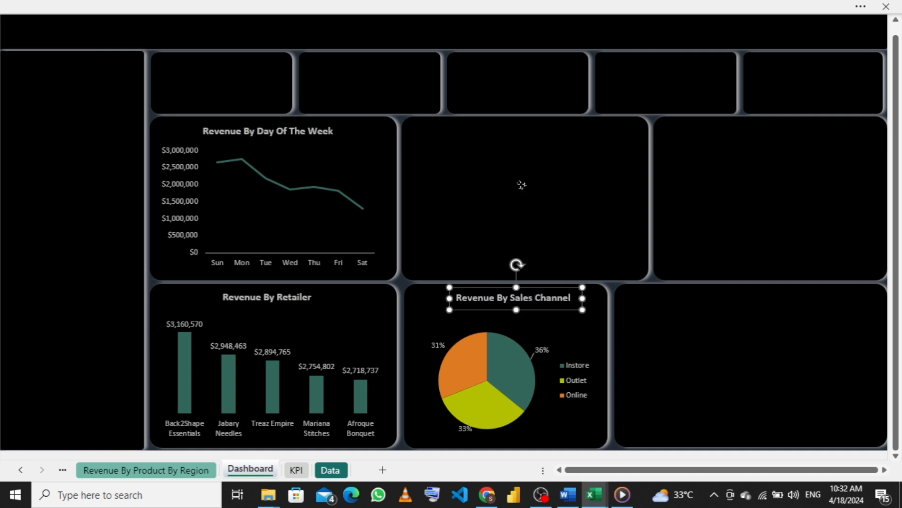
- Copy the Revenue By Product By Region pivot chart into the Dashboard's empty lower-right panel and hide all its field buttons
left_click(520, 185)
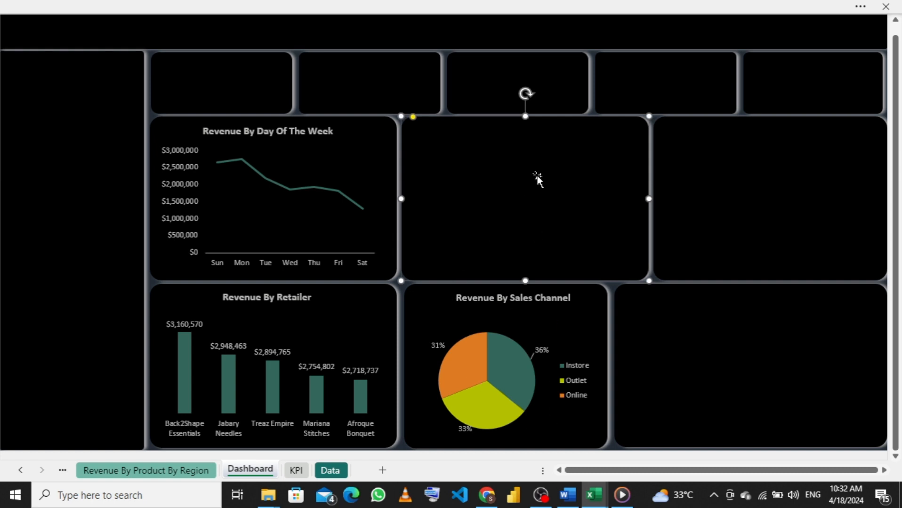
left_click(710, 349)
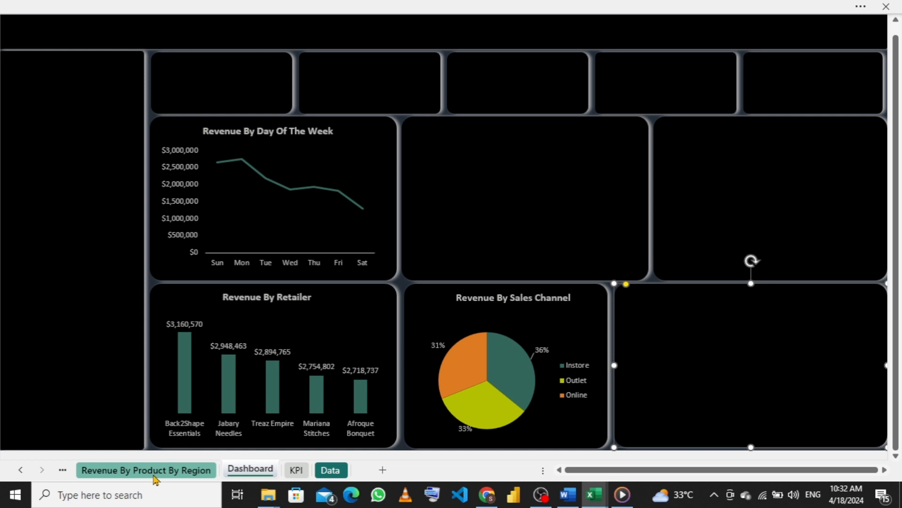
left_click(154, 475)
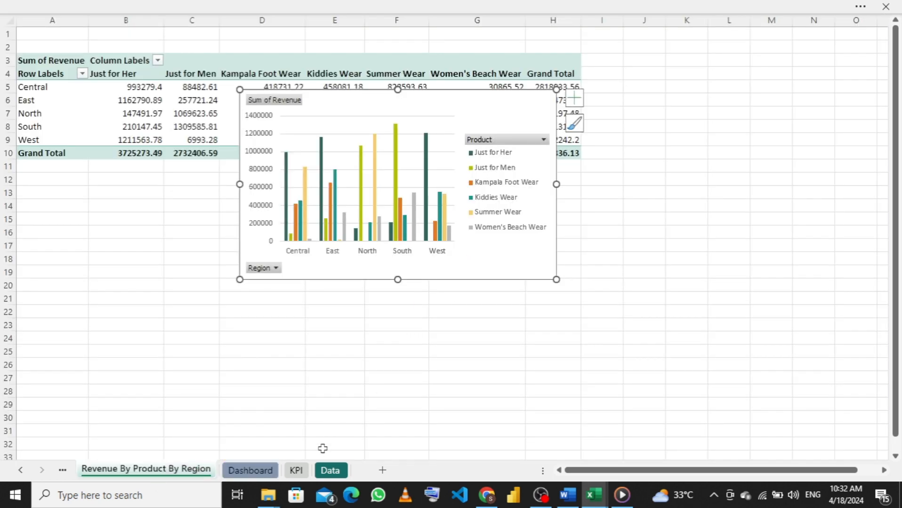
left_click(261, 471)
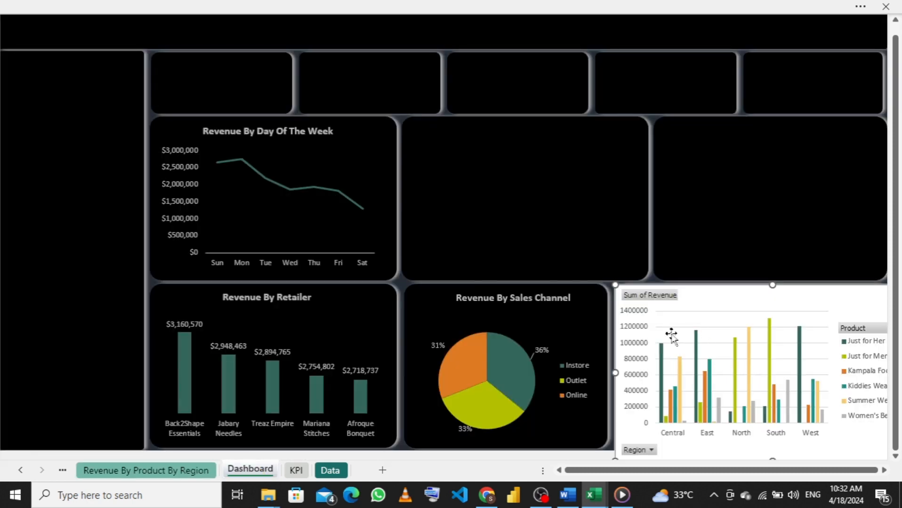
right_click(669, 299)
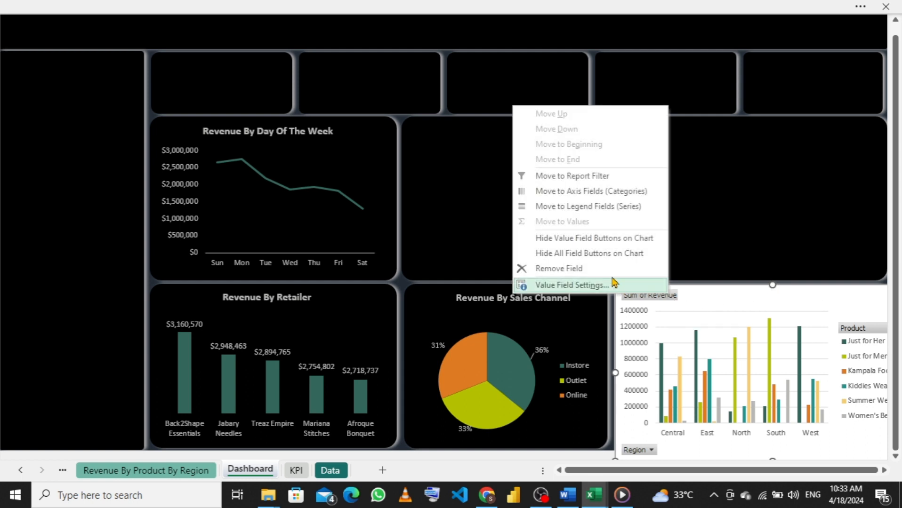
left_click(589, 258)
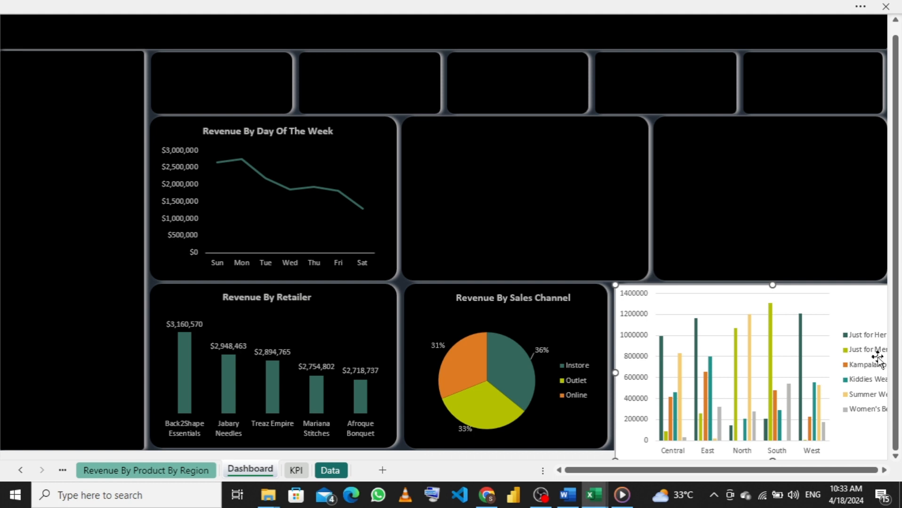
- Shift the product-by-region chart left so it is fully in view and place its legend at the top
left_click(861, 352)
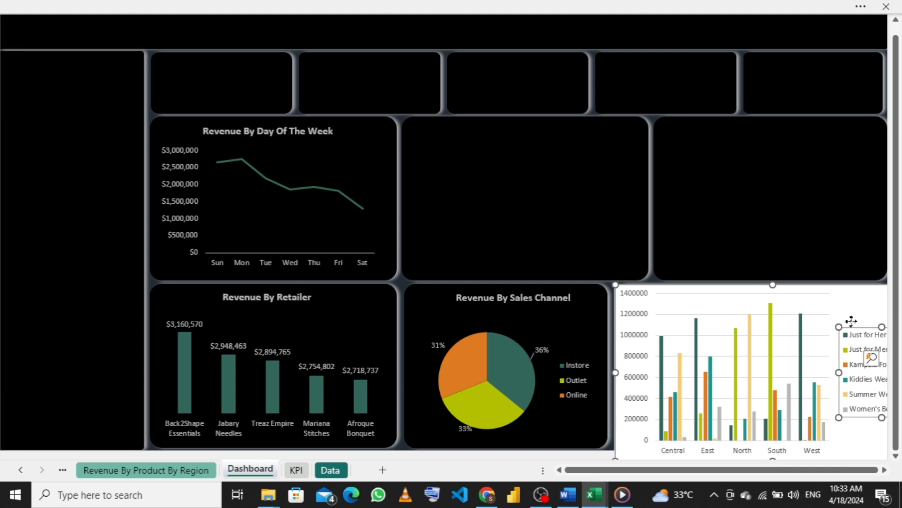
left_click(865, 293)
left_click_drag(865, 293, 795, 297)
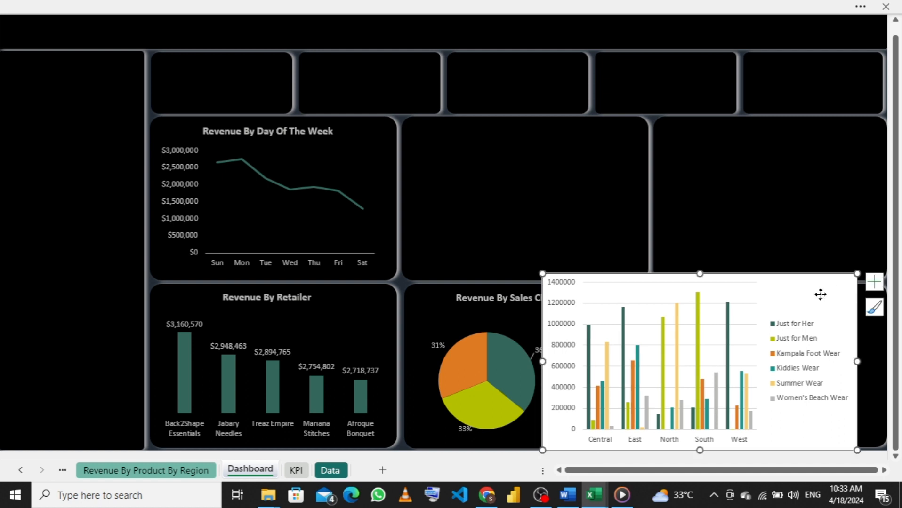
left_click(878, 286)
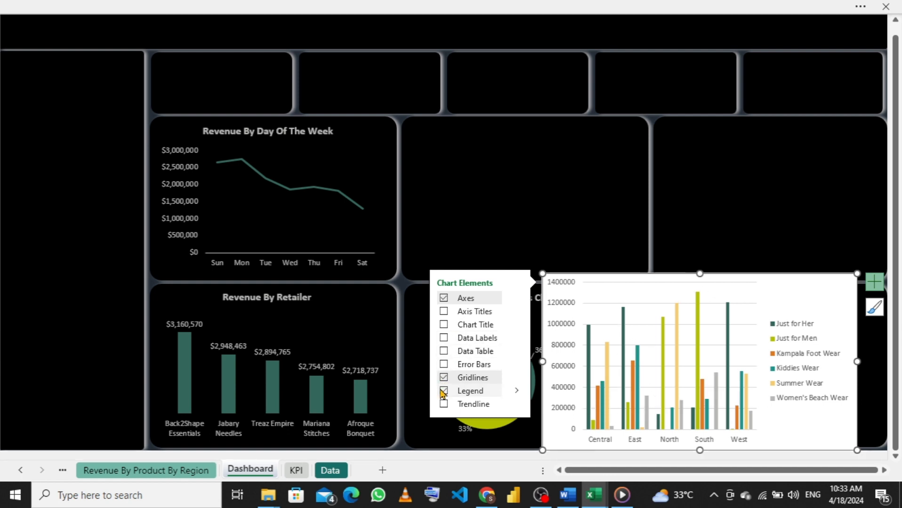
left_click(517, 391)
left_click(547, 412)
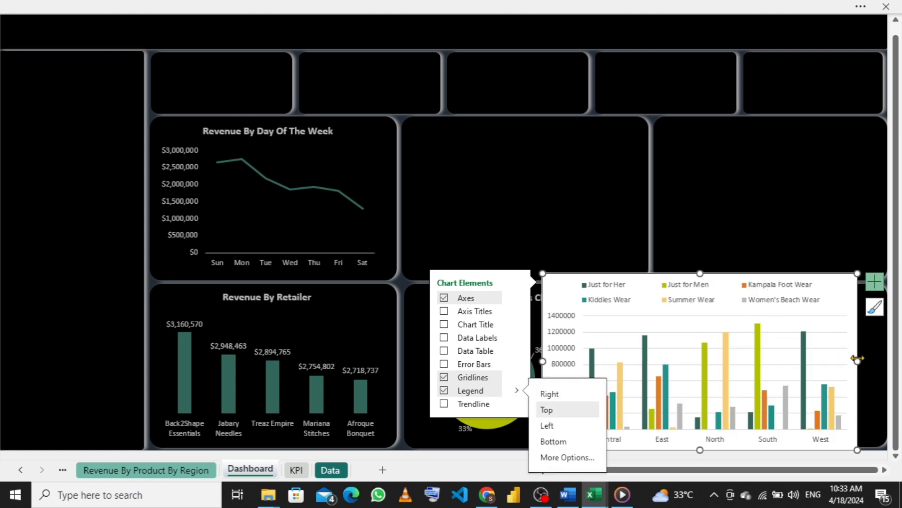
- Resize and reposition the product-by-region chart to fit its panel, leaving room above it for a title
left_click_drag(856, 361, 788, 362)
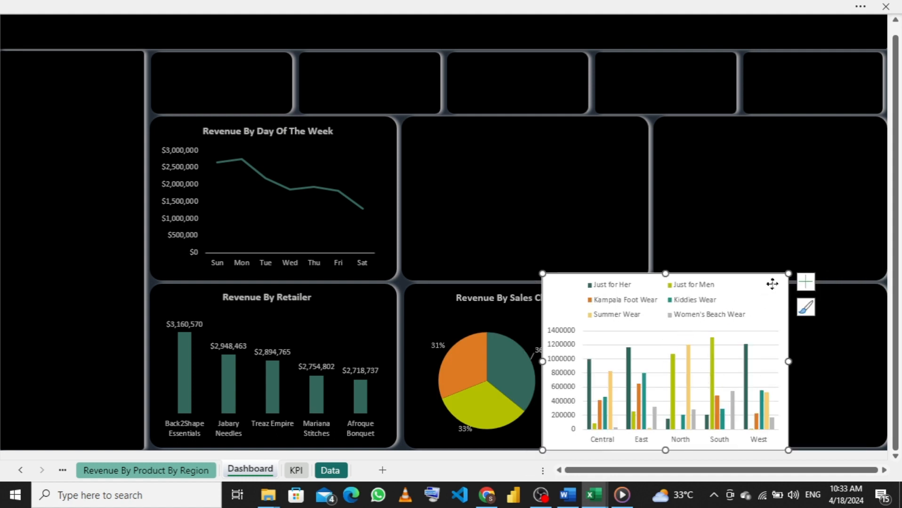
left_click_drag(772, 284, 849, 290)
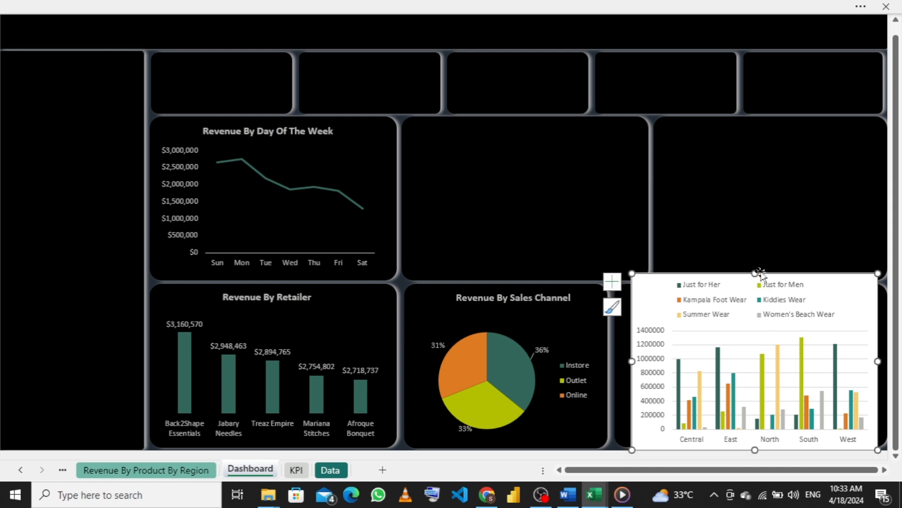
left_click_drag(758, 273, 759, 318)
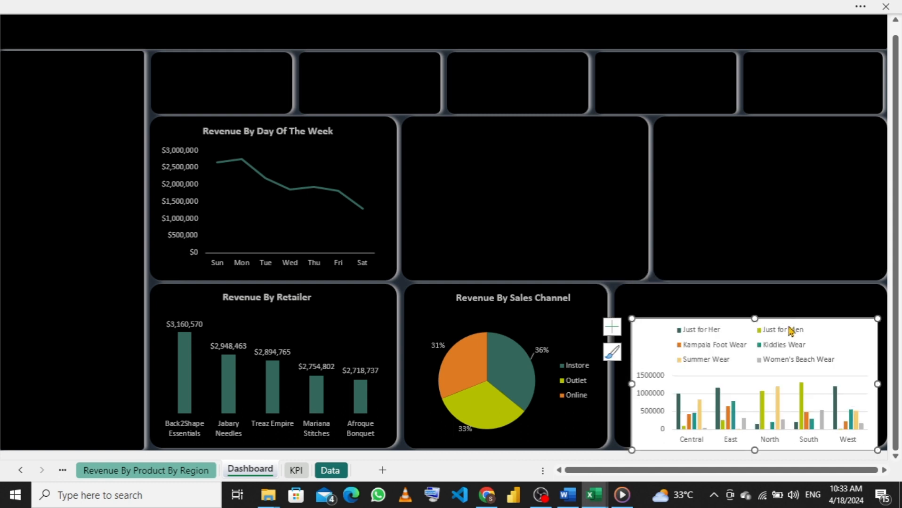
mouse_move(860, 321)
left_mouse_down()
mouse_move(857, 294)
mouse_move(862, 309)
left_mouse_up()
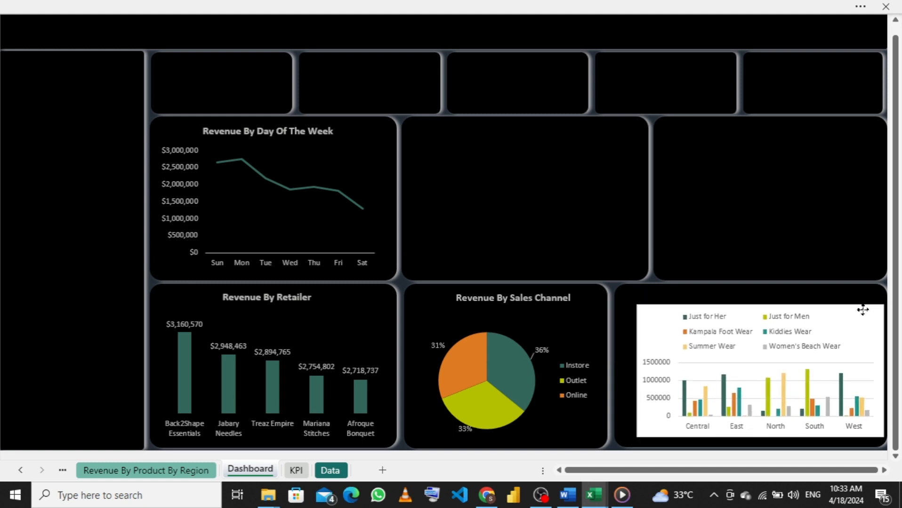
left_click(761, 362)
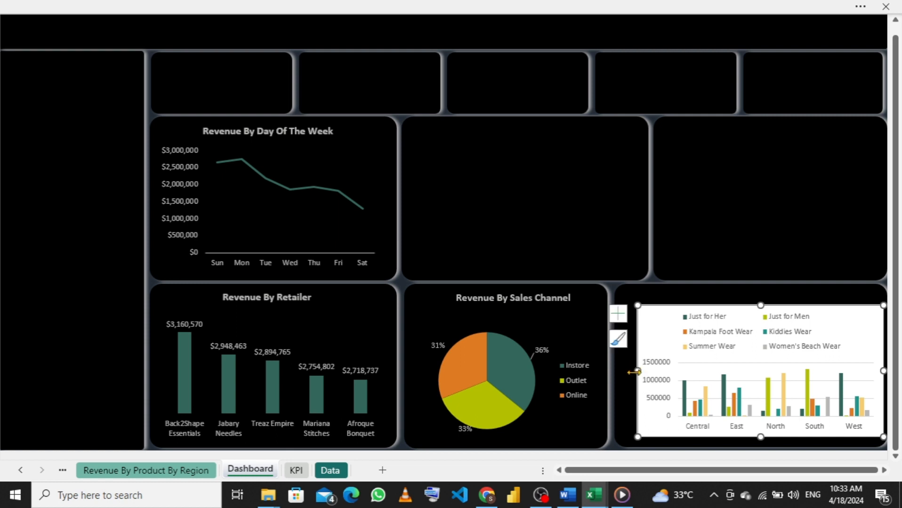
left_click_drag(637, 371, 617, 368)
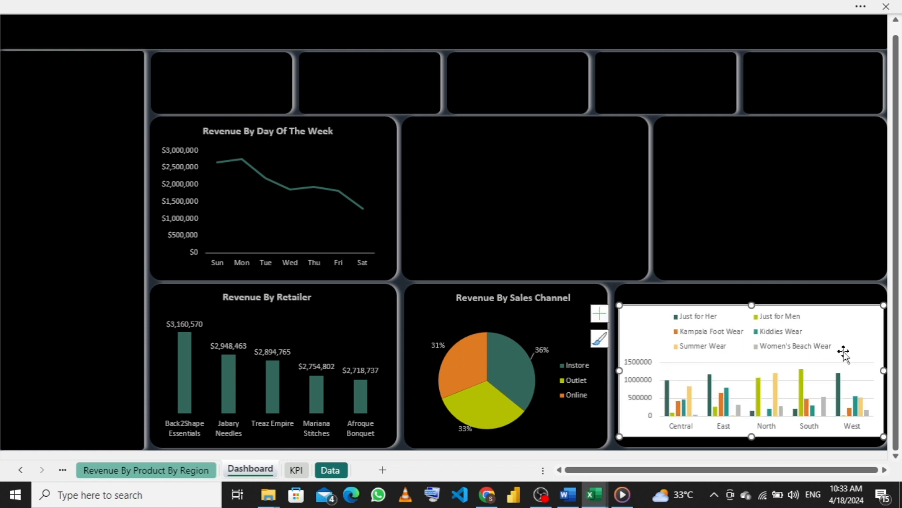
left_click_drag(885, 369, 887, 366)
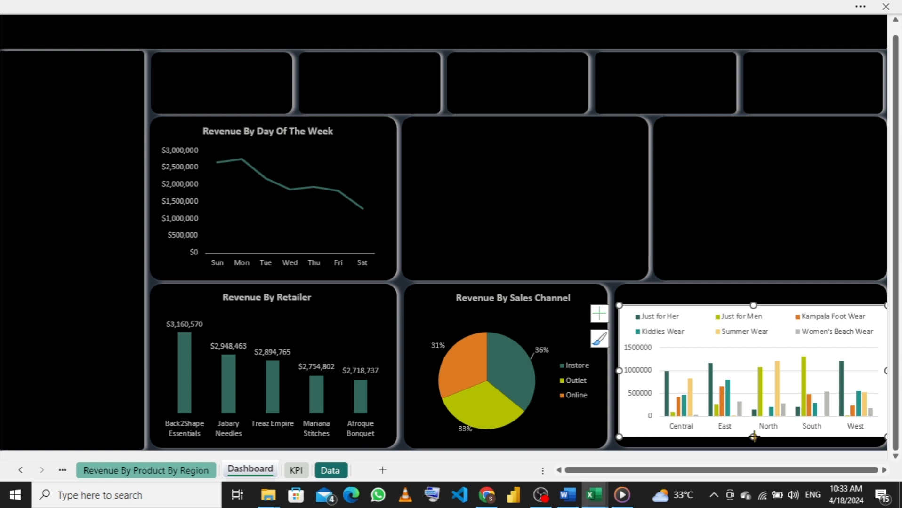
left_click_drag(754, 437, 753, 444)
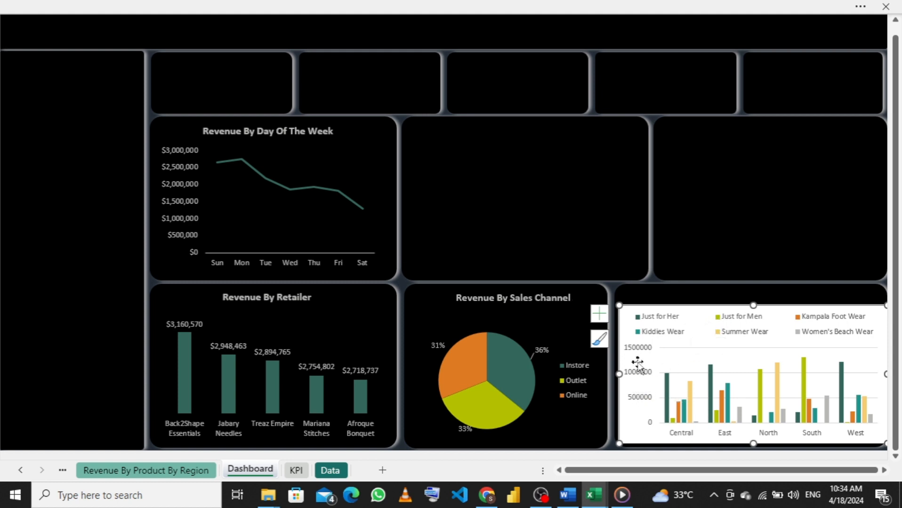
- Set the product-by-region chart's legend to No Fill
right_click(695, 318)
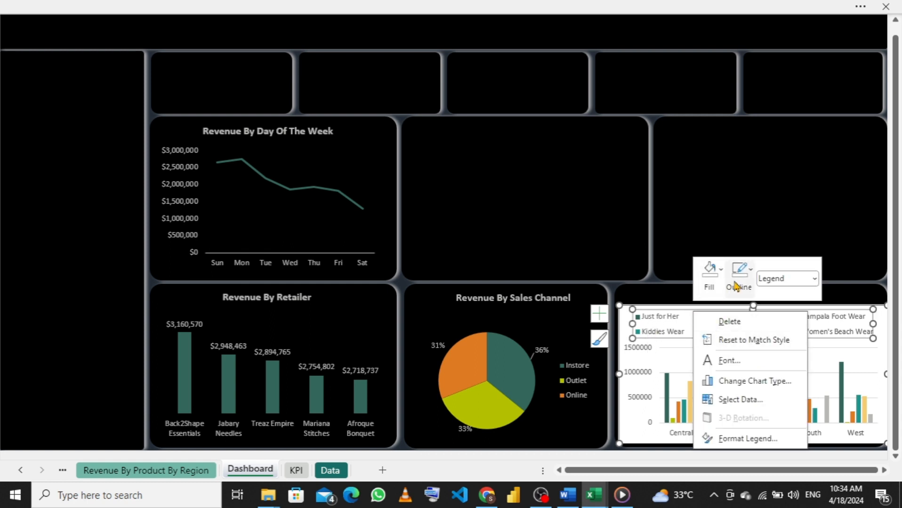
left_click(707, 284)
left_click(706, 288)
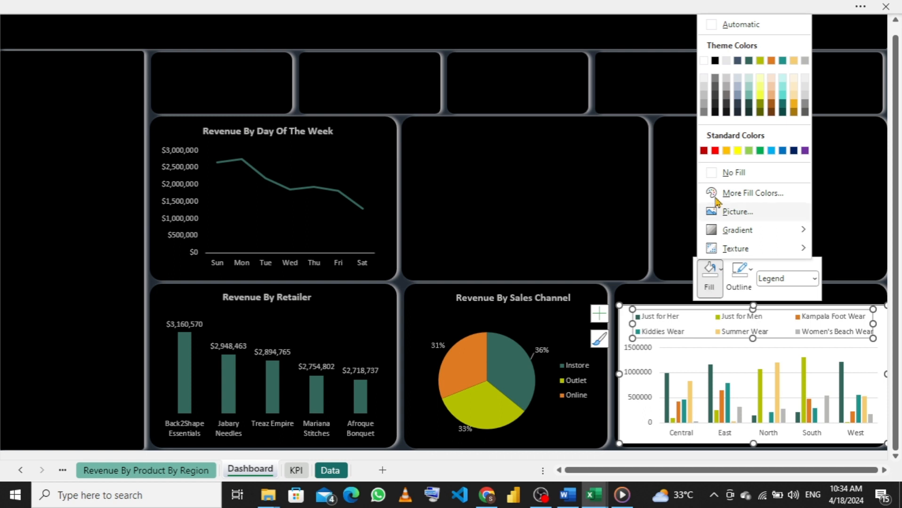
left_click(712, 175)
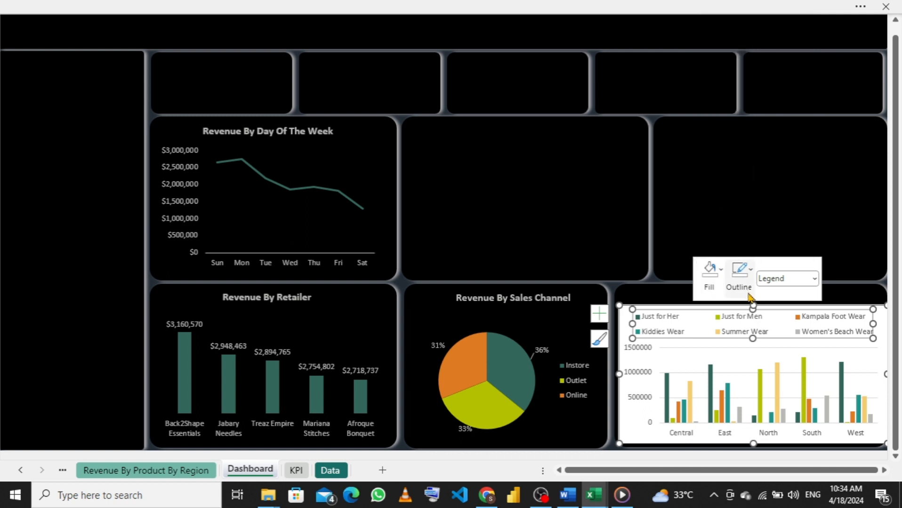
- Remove the fill and outline from the product-by-region chart area and delete its horizontal gridlines
left_click(625, 324)
right_click(624, 323)
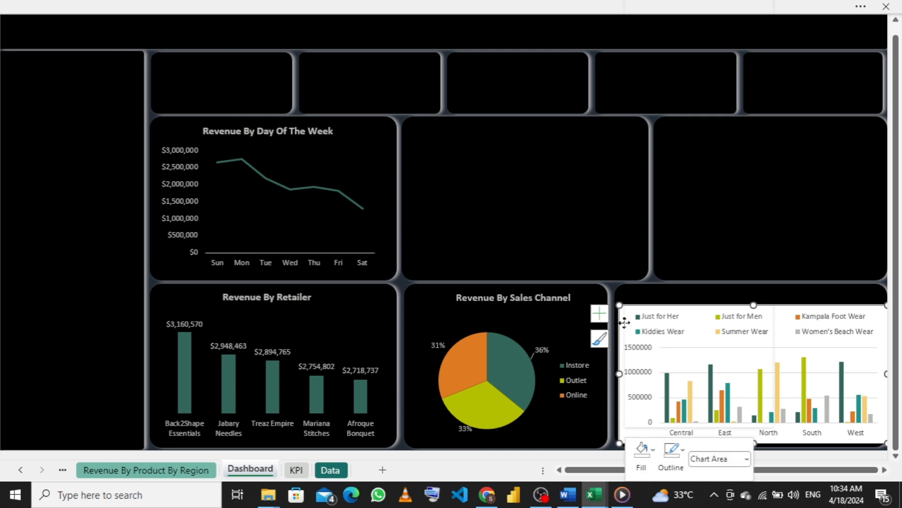
left_click(653, 449)
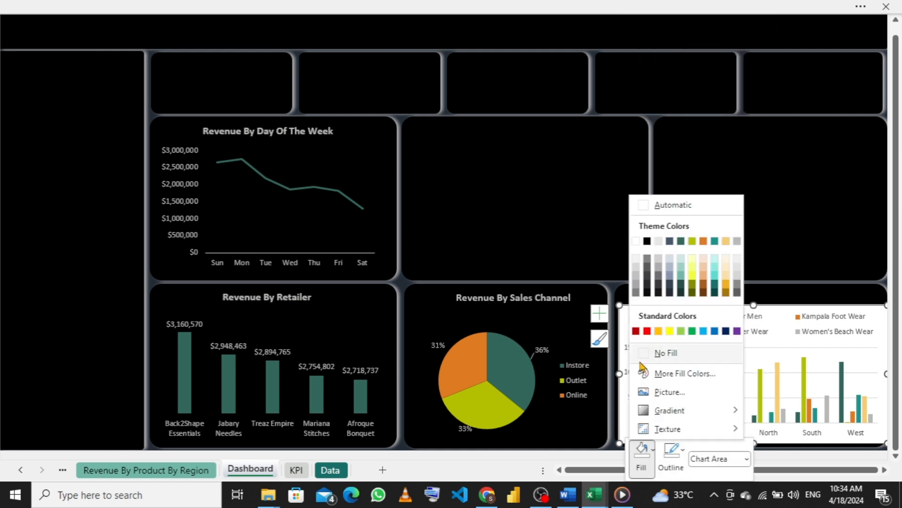
left_click(644, 356)
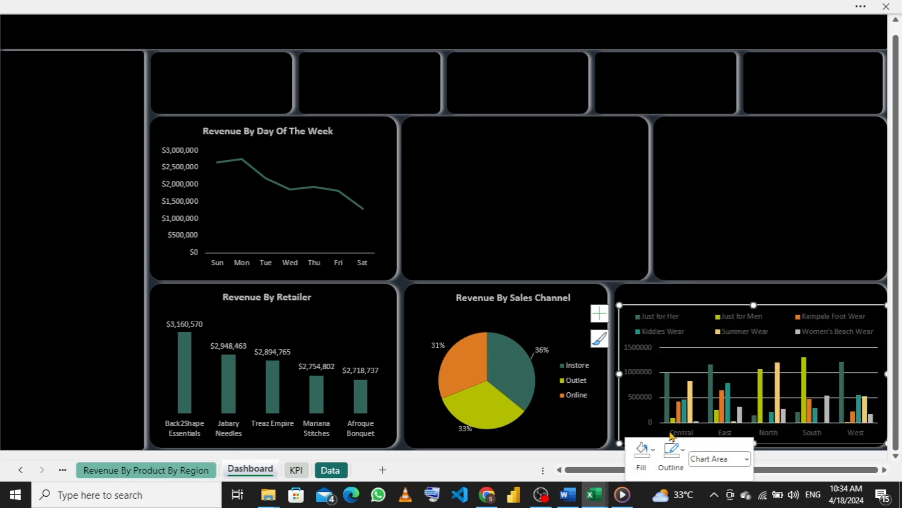
left_click(678, 456)
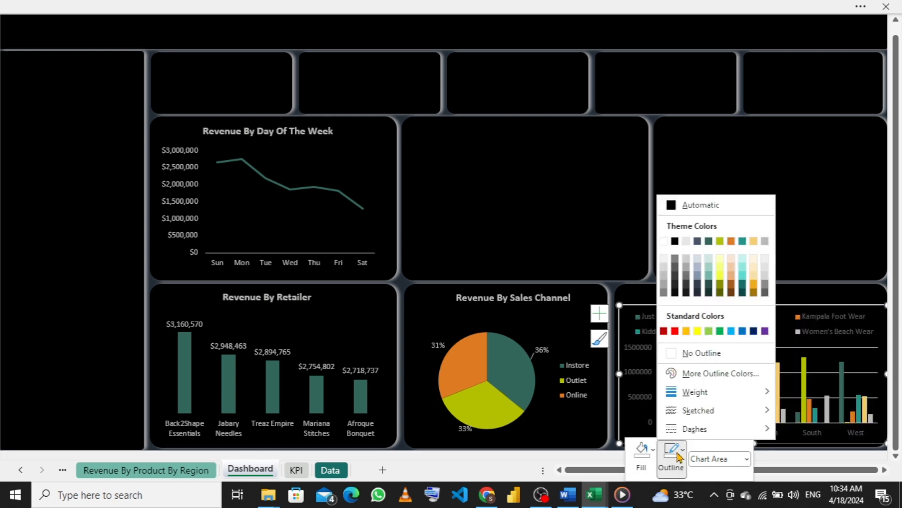
left_click(673, 358)
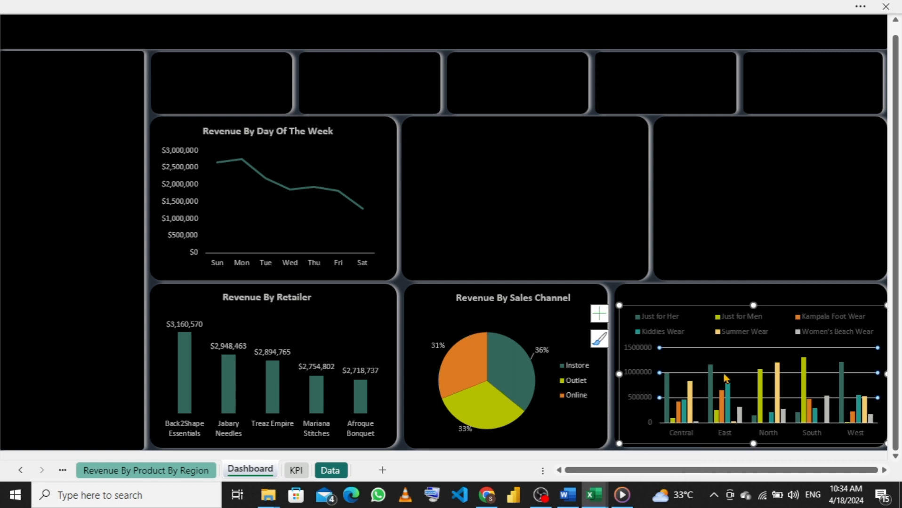
key("Delete")
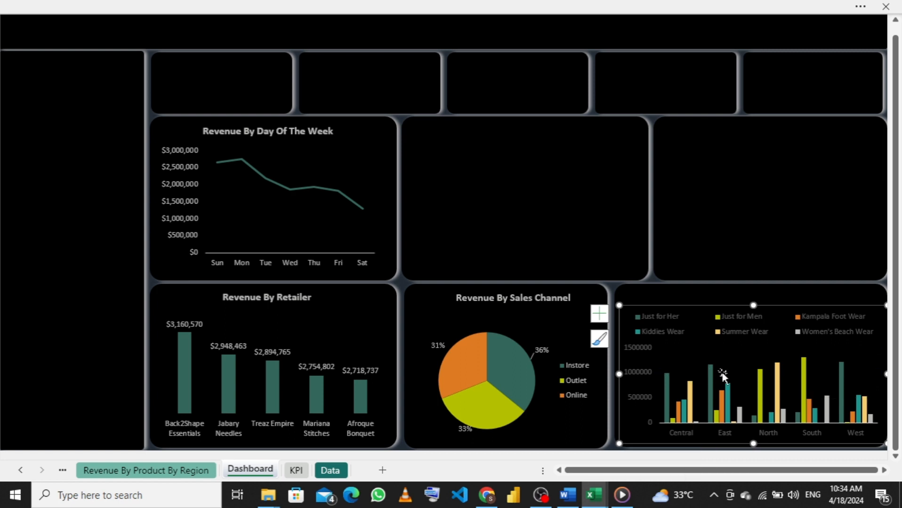
- Set the font color of the product-by-region chart's vertical value axis to the light gray theme color
left_click(640, 374)
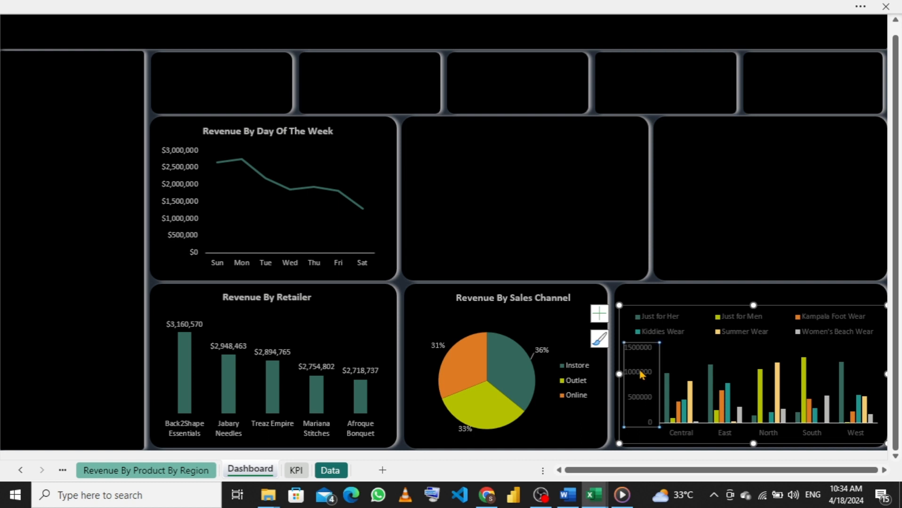
right_click(641, 374)
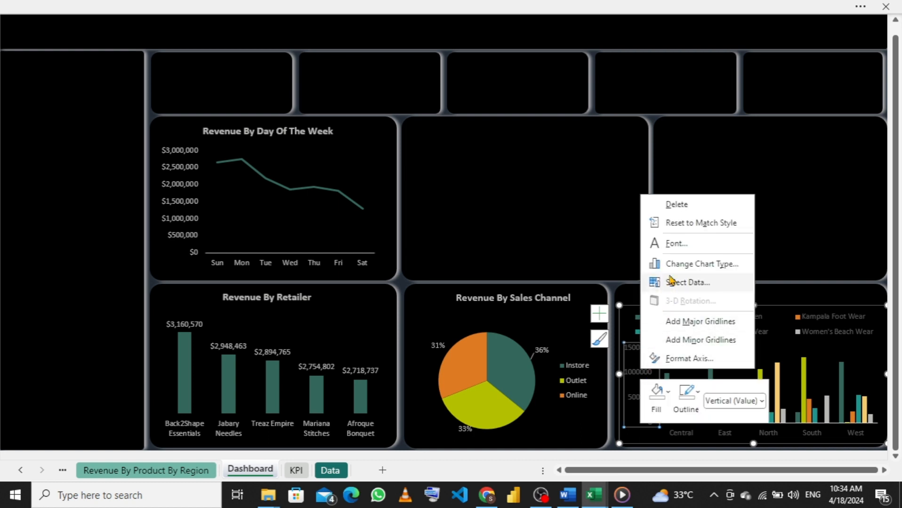
left_click(673, 244)
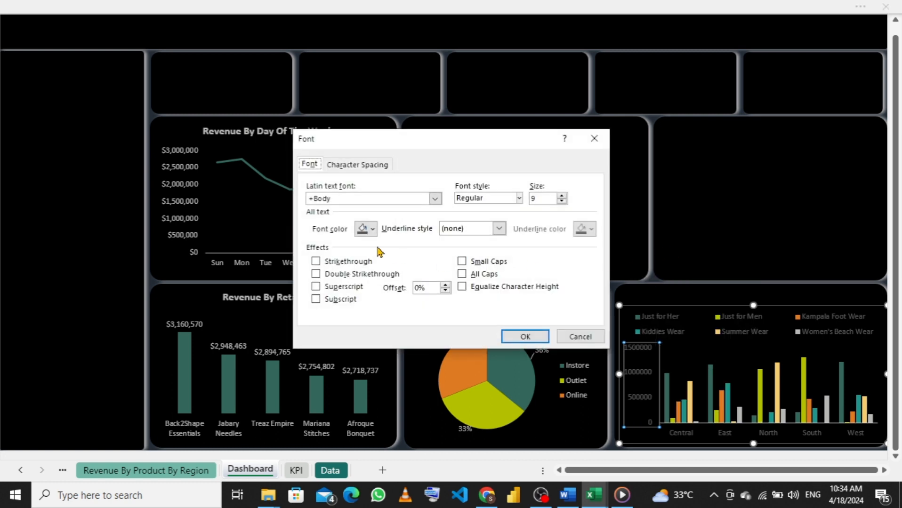
left_click(374, 229)
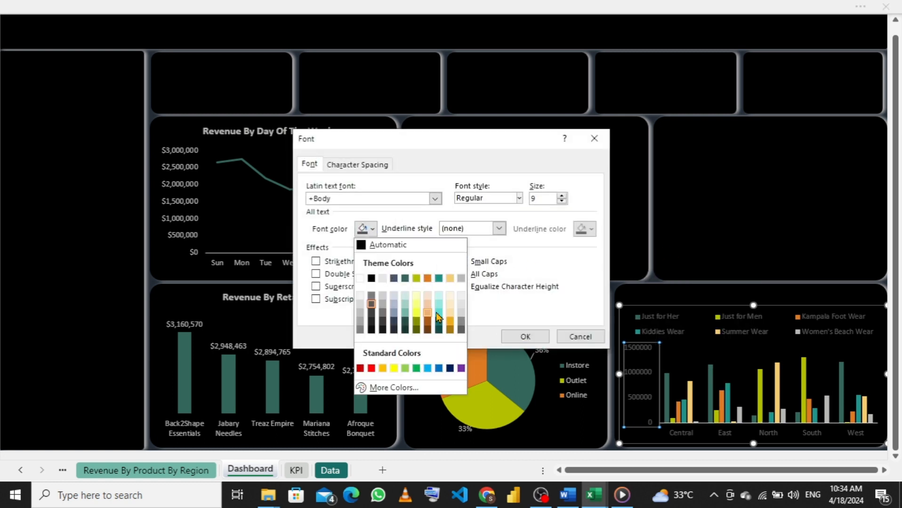
left_click(462, 281)
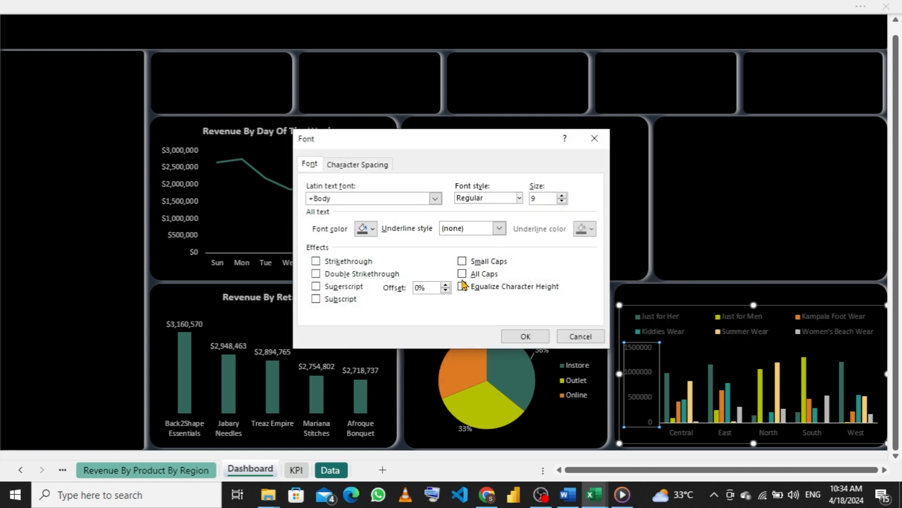
left_click(523, 336)
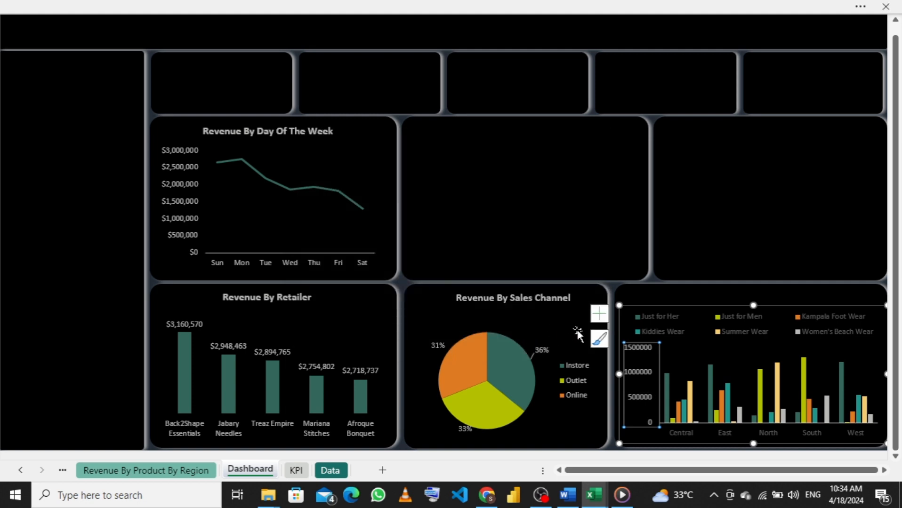
- Set the font color of the product-by-region chart's legend to the light gray theme color
left_click(663, 335)
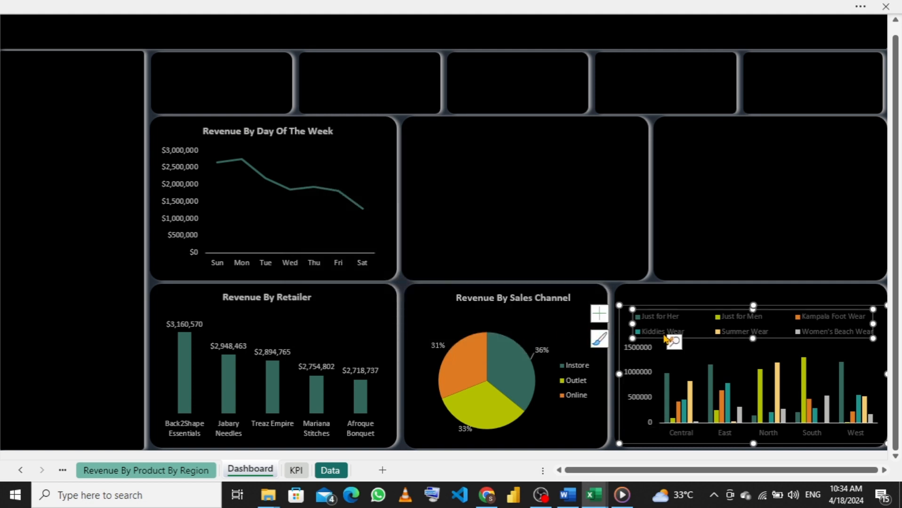
right_click(663, 332)
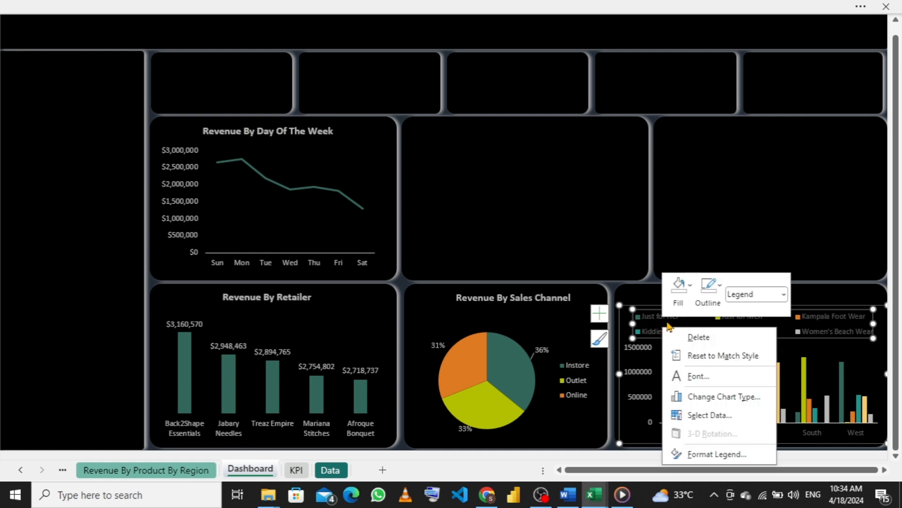
left_click(696, 377)
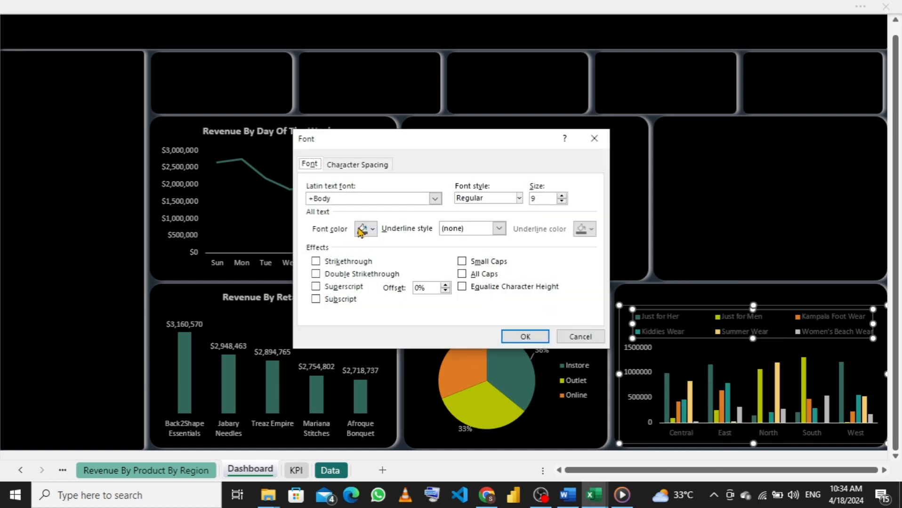
left_click(373, 229)
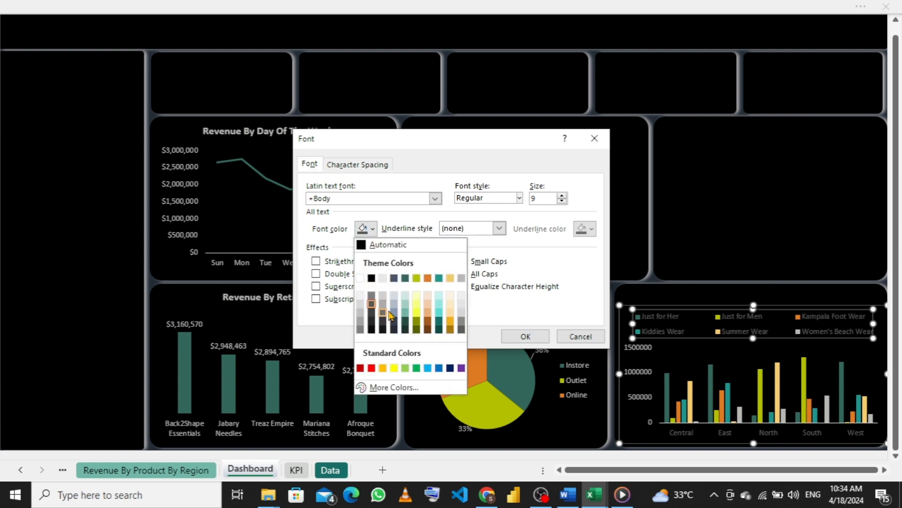
left_click(462, 278)
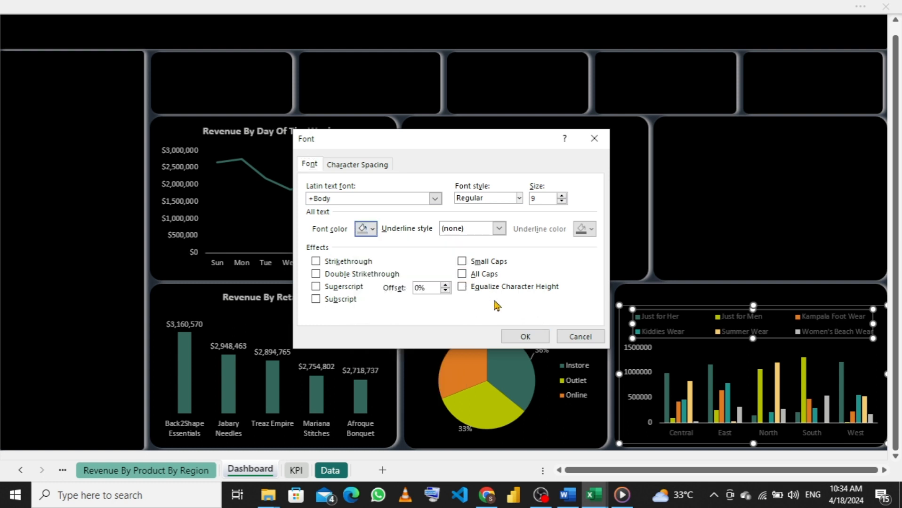
left_click(526, 337)
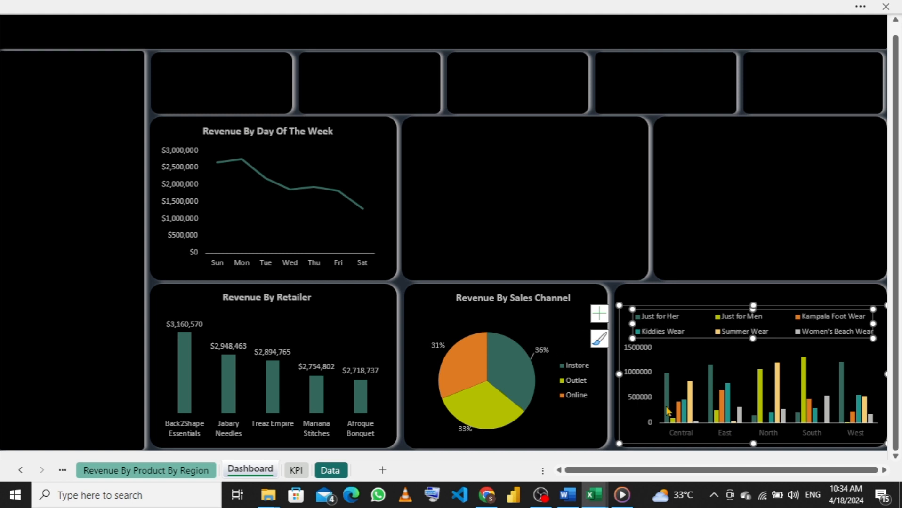
- Set the font color of the product-by-region chart's horizontal region axis to the light gray theme color
left_click(679, 435)
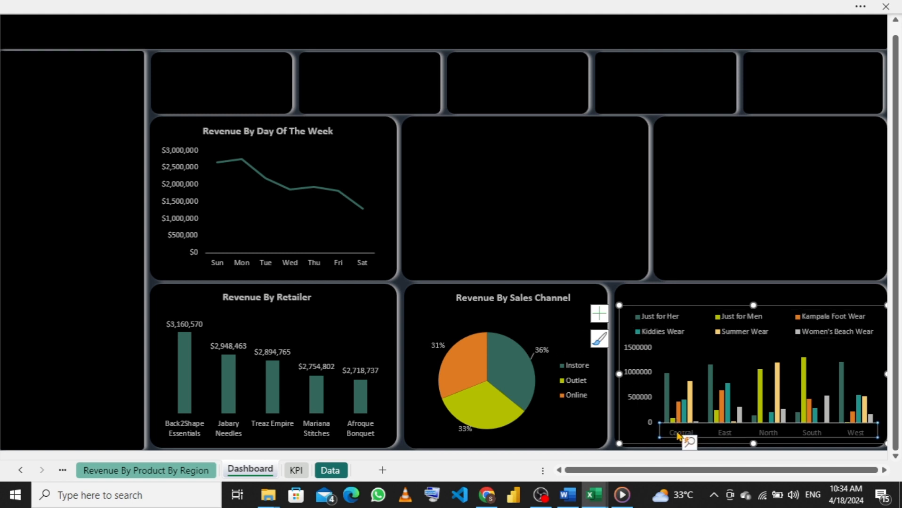
right_click(677, 435)
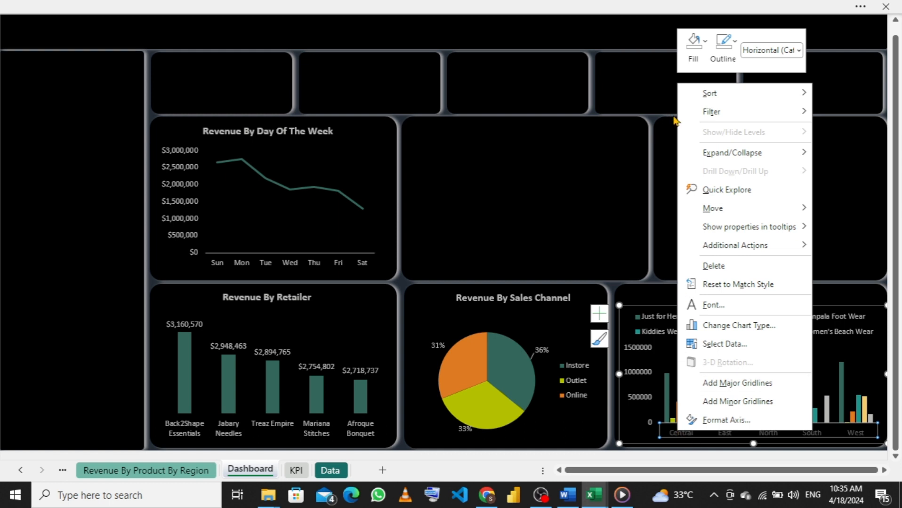
left_click(720, 310)
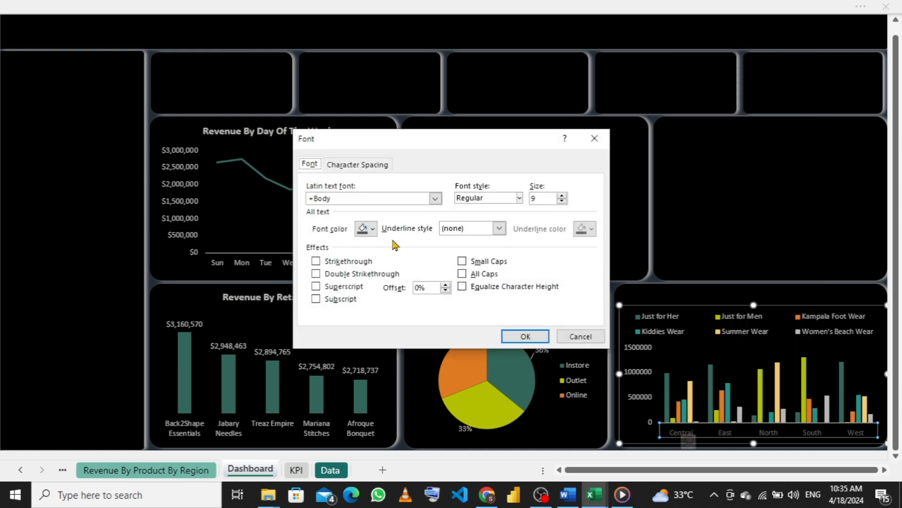
left_click(373, 229)
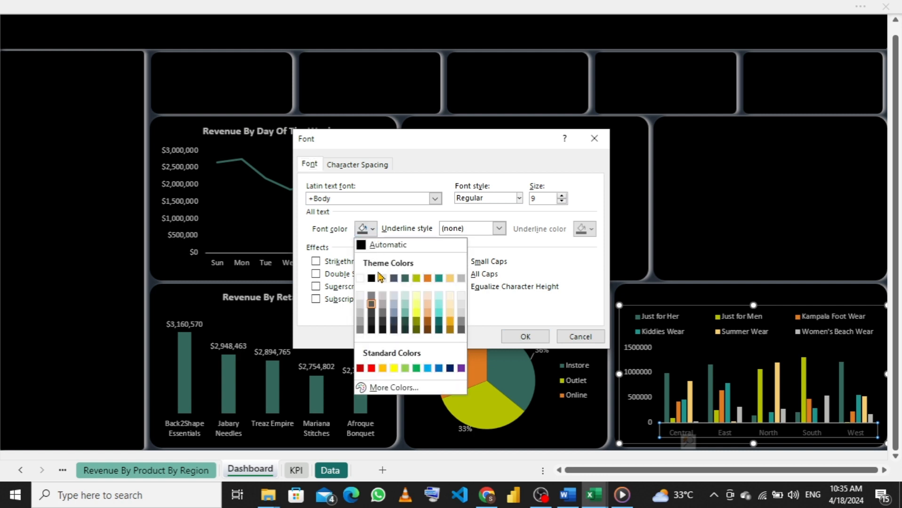
left_click(463, 278)
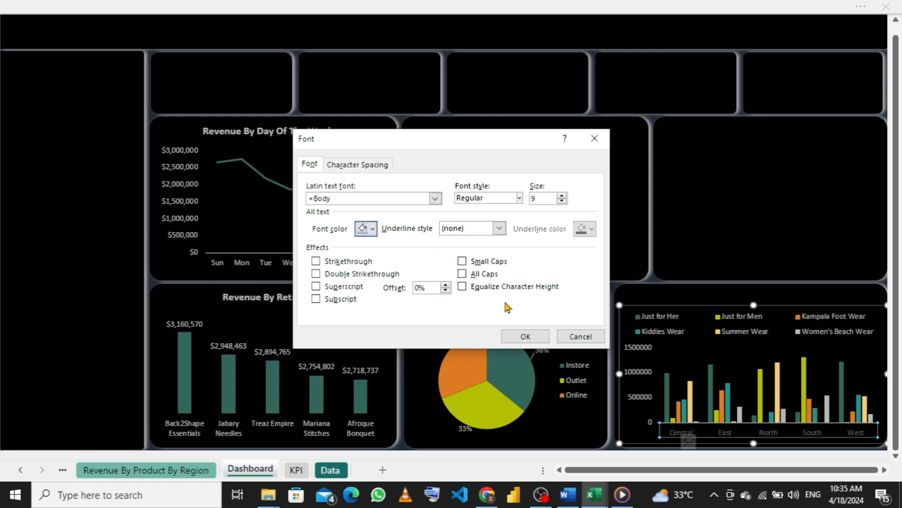
left_click(522, 336)
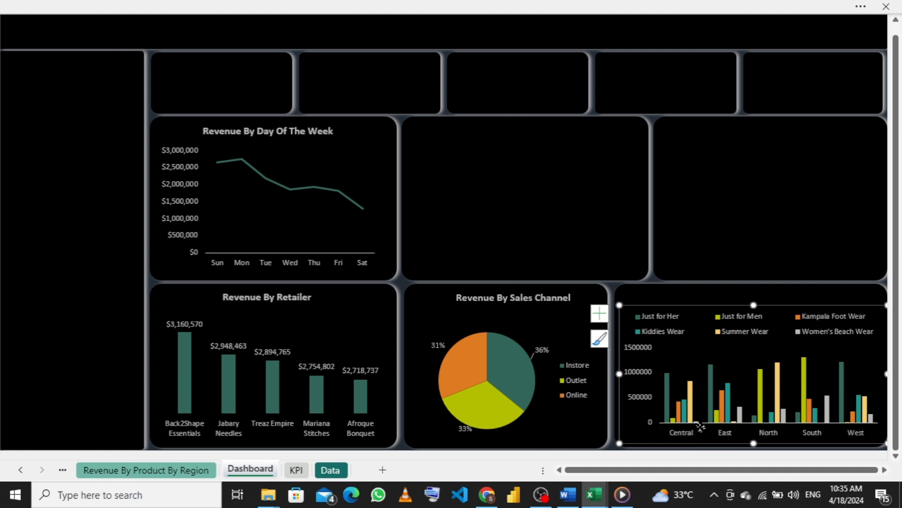
- Set the product-by-region chart's horizontal axis line to No Outline
right_click(702, 432)
key("Escape")
left_click(687, 434)
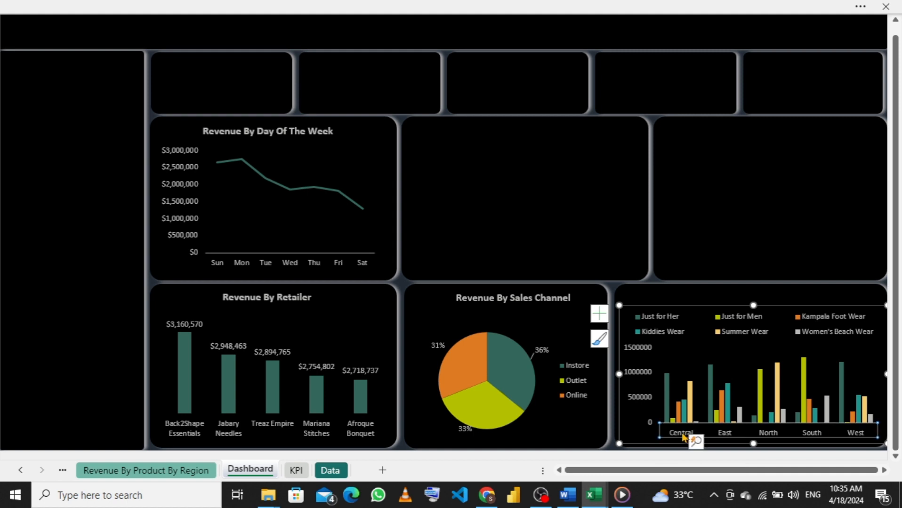
right_click(683, 436)
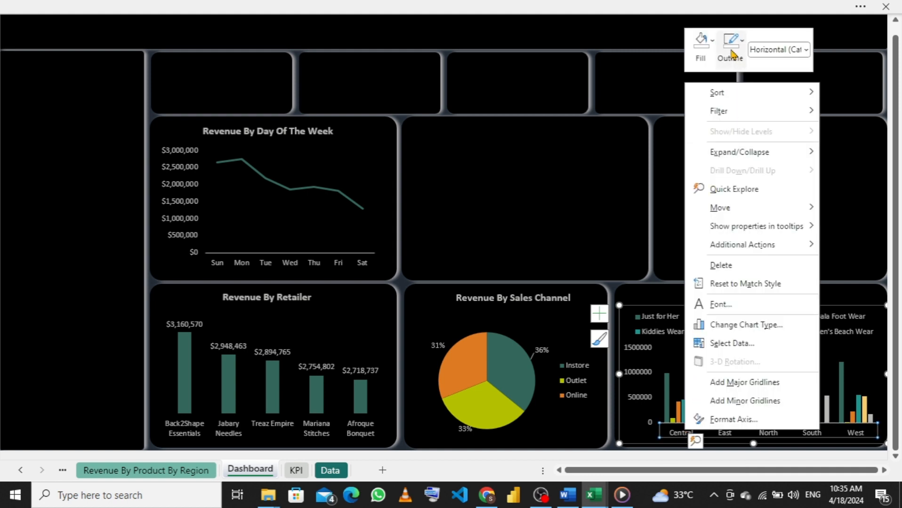
left_click(732, 54)
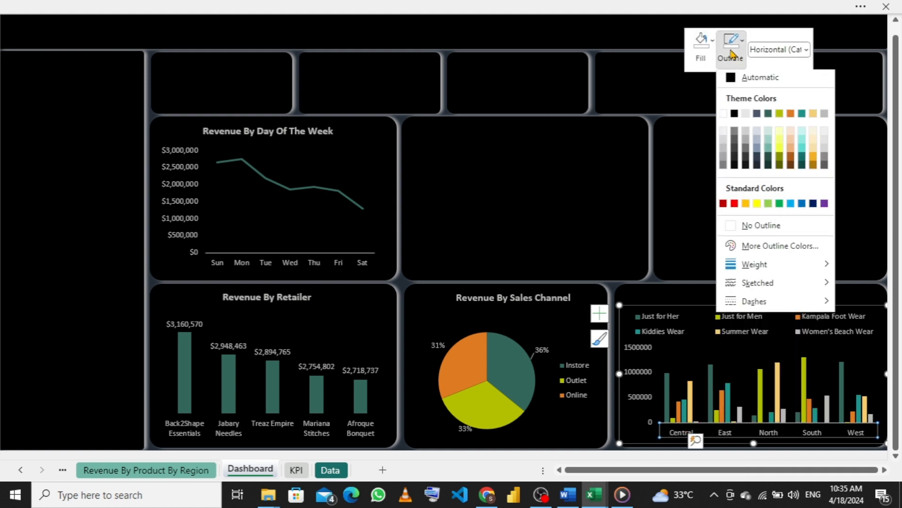
left_click(737, 231)
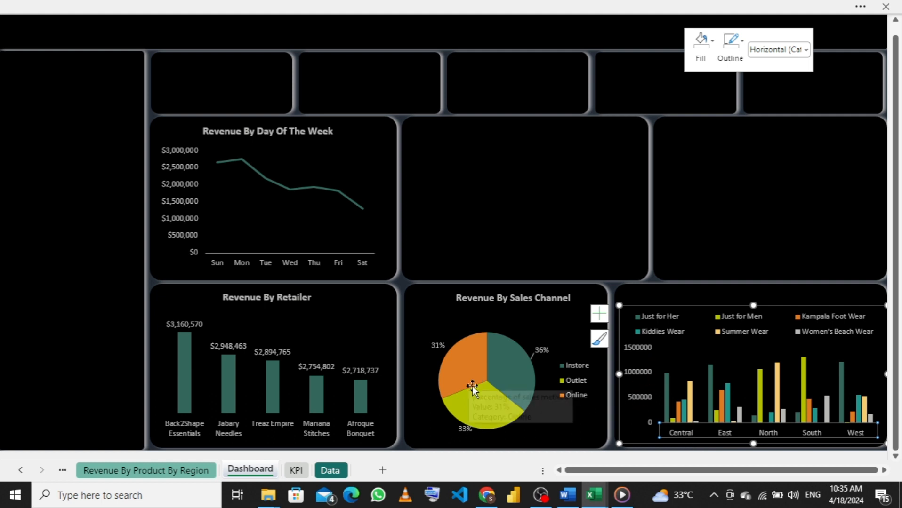
- Format the Revenue By Product By Region pivot values as $ currency with 0 decimal places and return to the Dashboard sheet
left_click(123, 472)
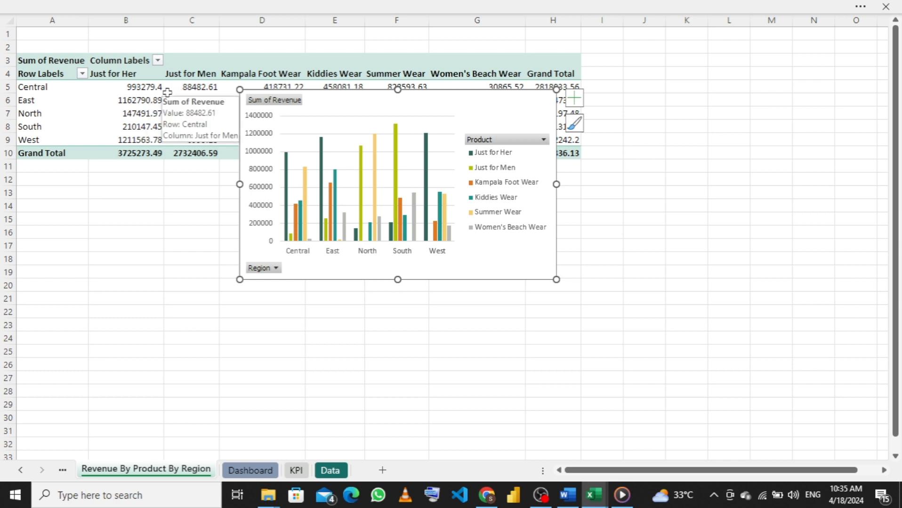
left_click(191, 100)
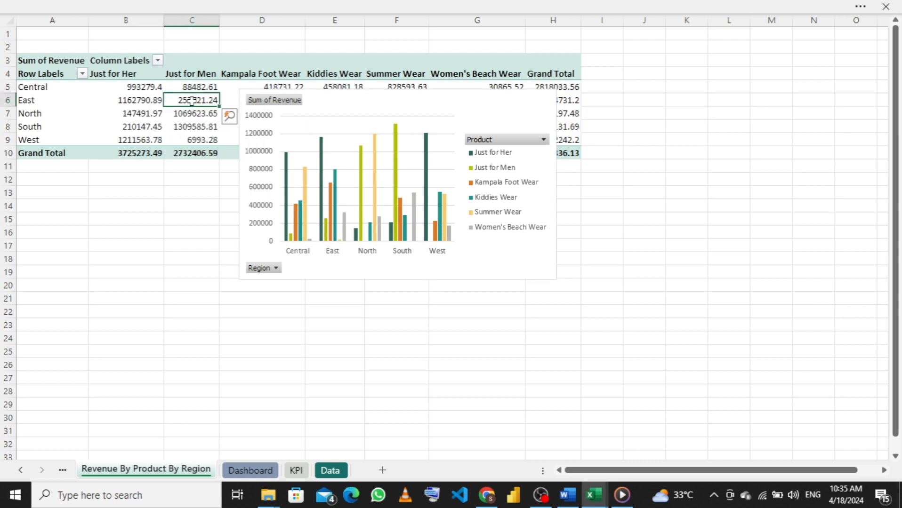
right_click(192, 101)
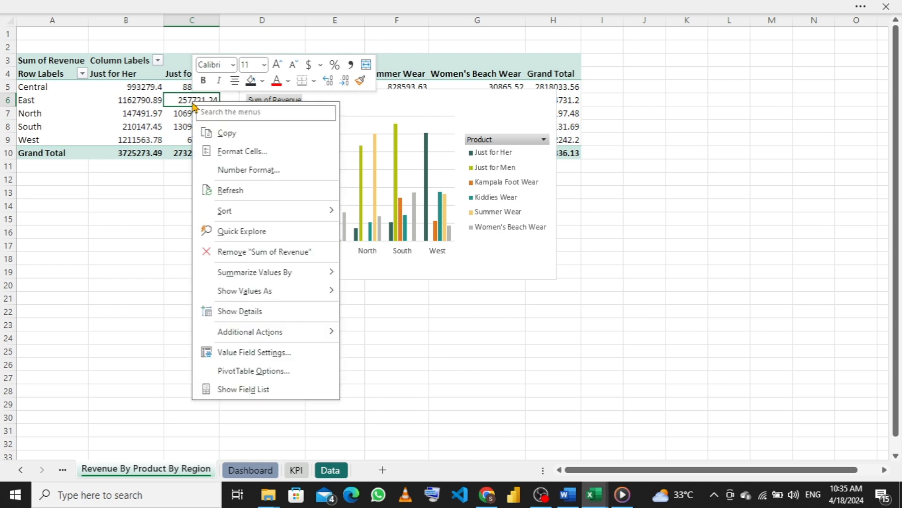
left_click(242, 171)
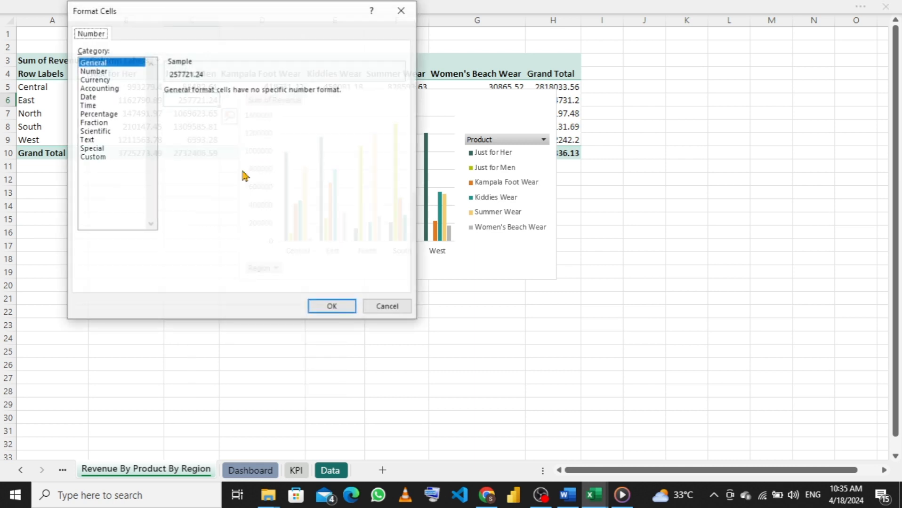
left_click(98, 80)
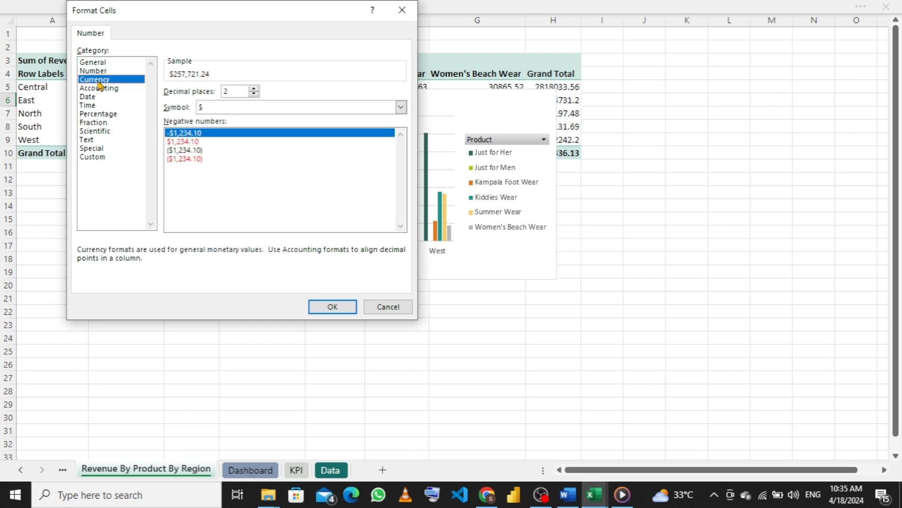
left_click(254, 94)
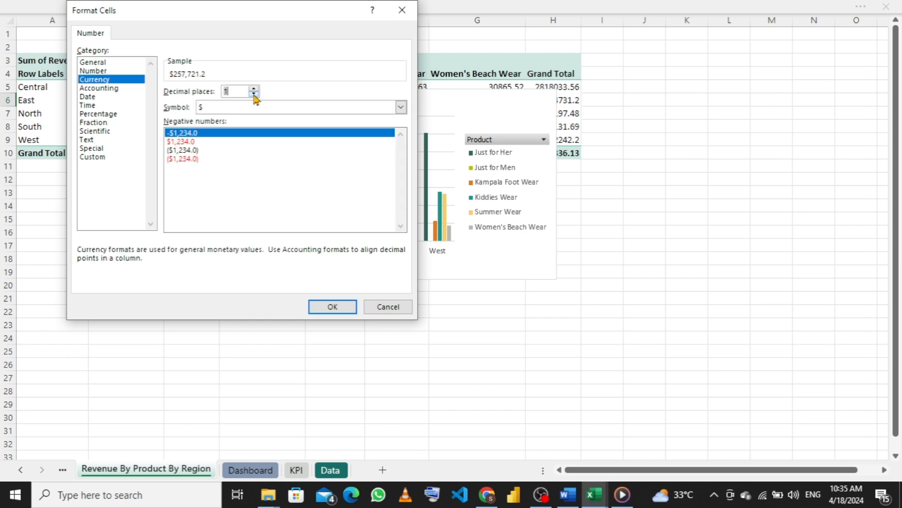
left_click(254, 93)
left_click(331, 308)
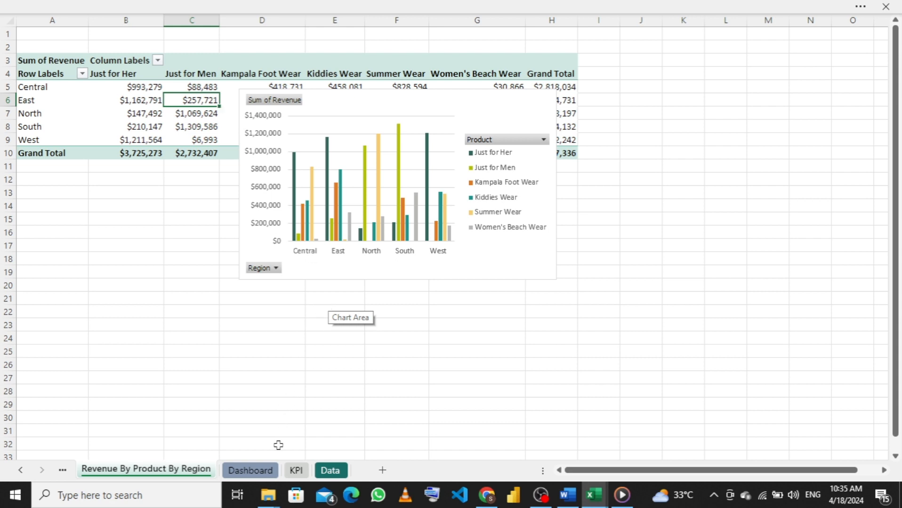
left_click(250, 472)
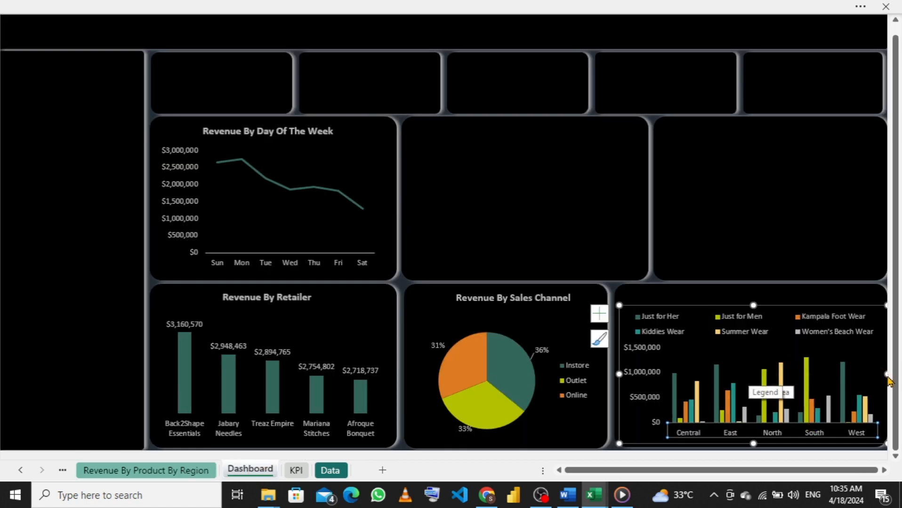
- Copy the Revenue By Sales Channel title above the product-by-region chart, change its text to "Revenue By Product By Region" and narrow its box to fit
left_click(551, 297)
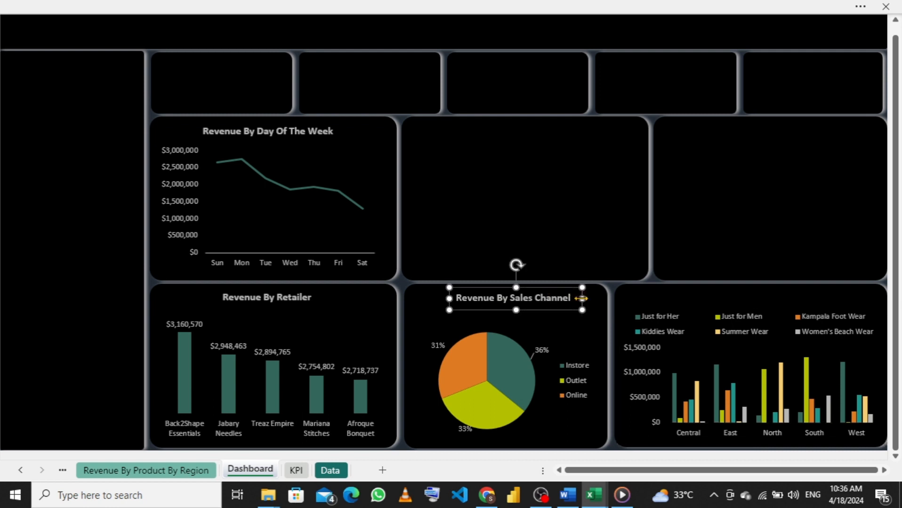
left_click_drag(581, 298, 864, 294)
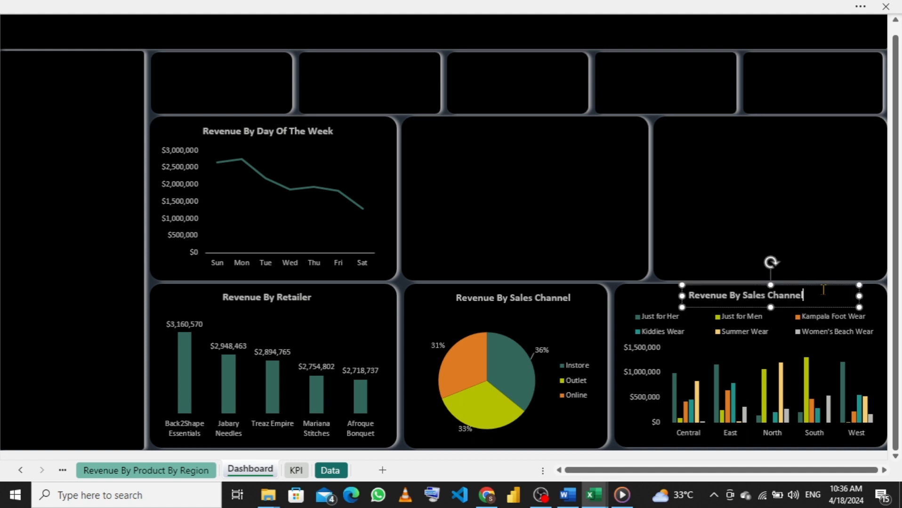
key("BackSpace")
key("BackSpace")
key("BackSpace")
key("BackSpace")
key("BackSpace")
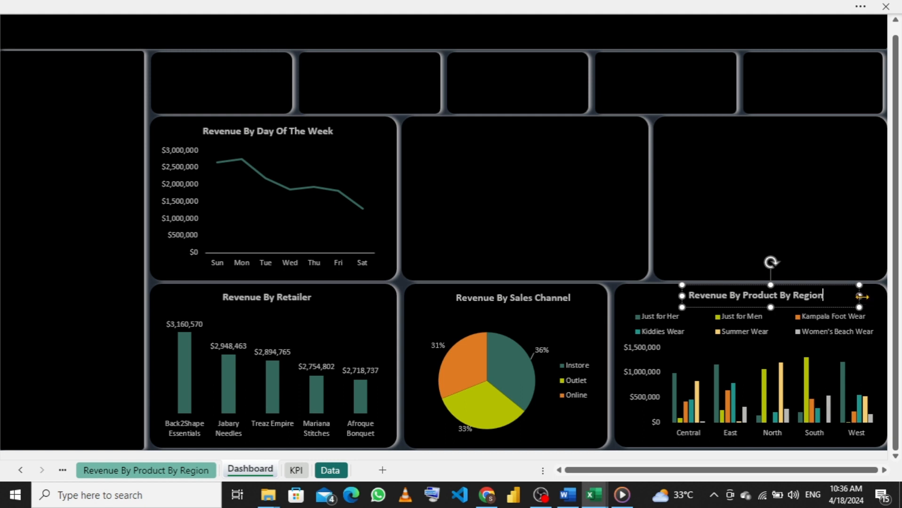
left_click_drag(861, 296, 829, 286)
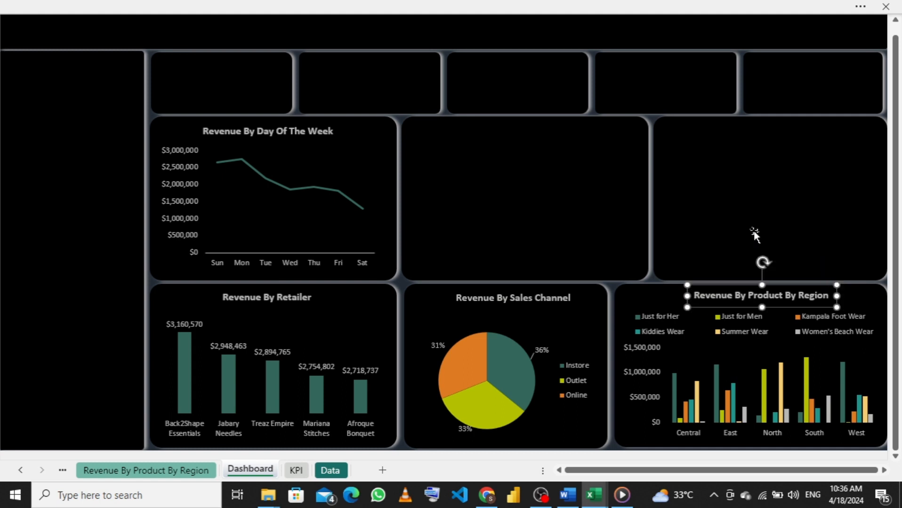
- Copy the line chart from the Revenue By Year By Month sheet into the empty dashboard panel above the product-by-region chart
left_click(488, 224)
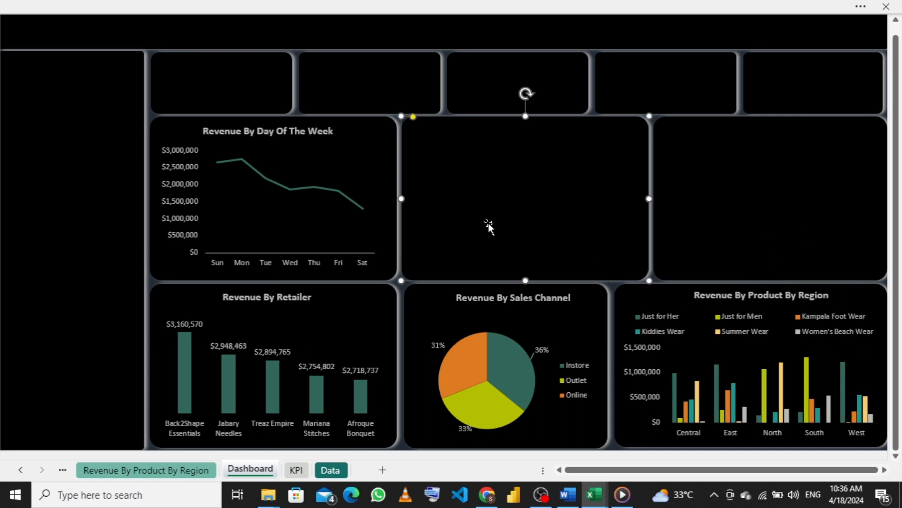
left_click(748, 204)
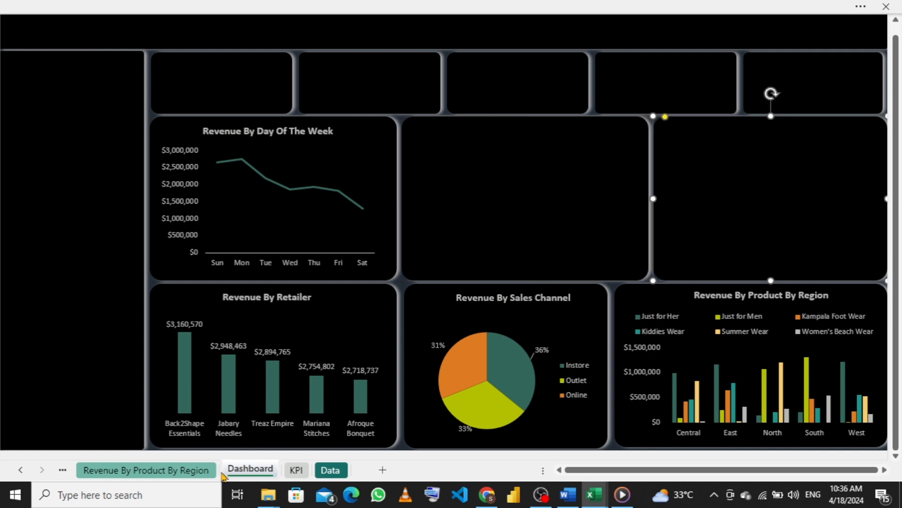
mouse_move(593, 494)
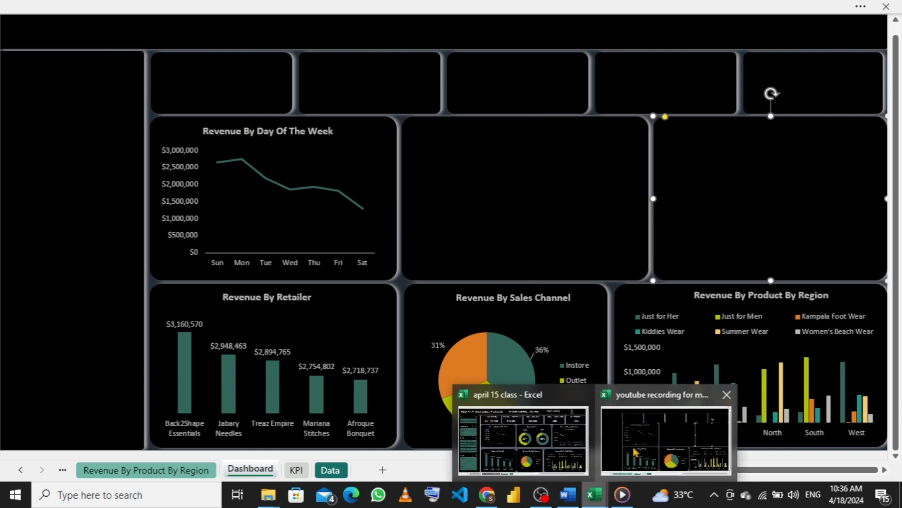
mouse_move(574, 444)
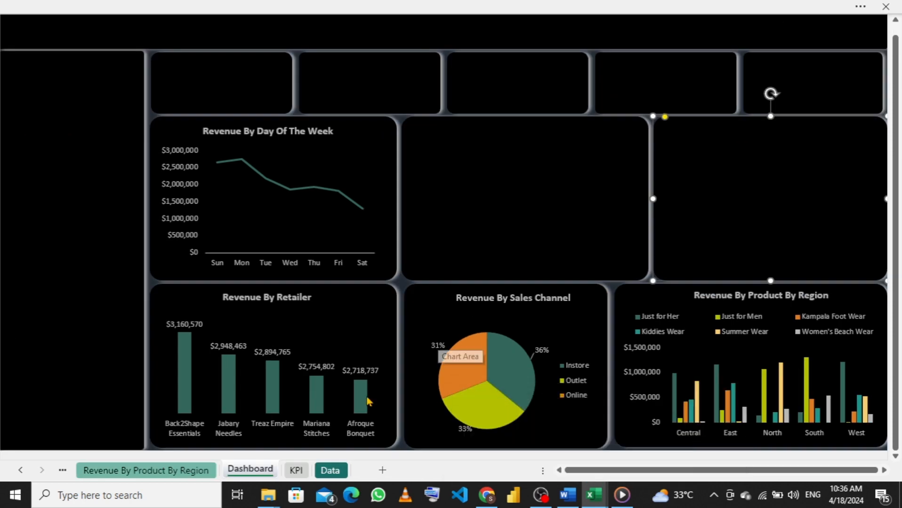
left_click(62, 470)
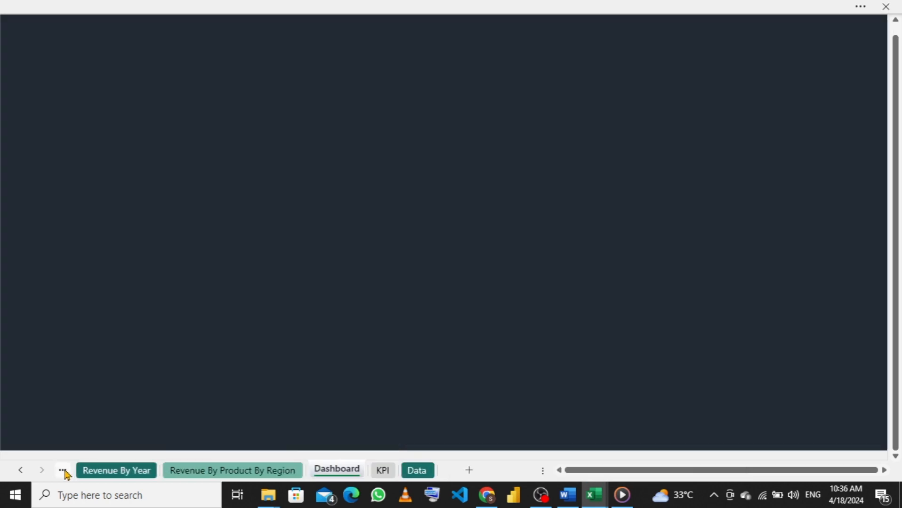
left_click(62, 471)
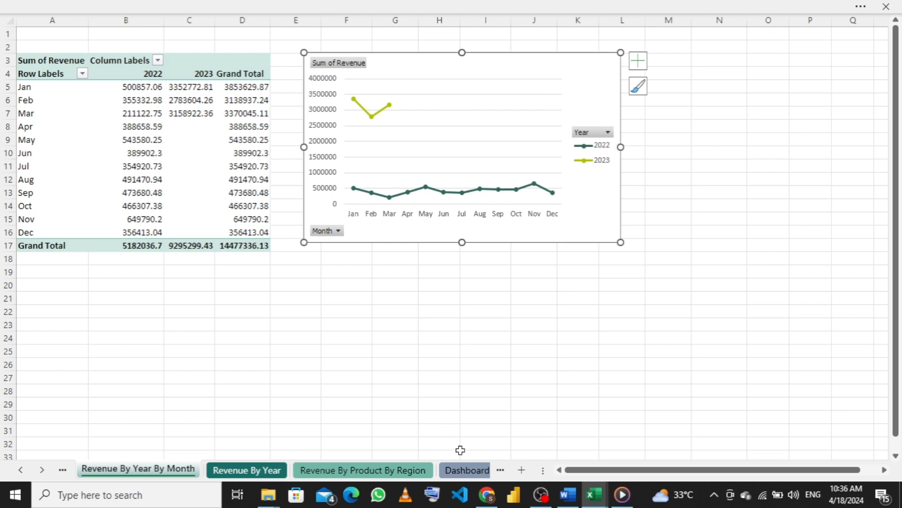
left_click(463, 471)
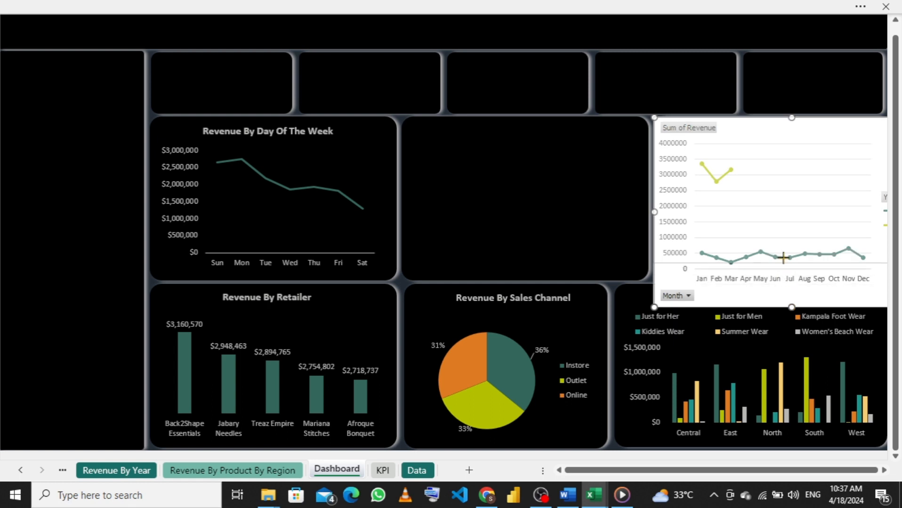
- Shrink and reposition the copied year-by-month line chart, and hide all of its field buttons
left_click_drag(786, 246, 784, 244)
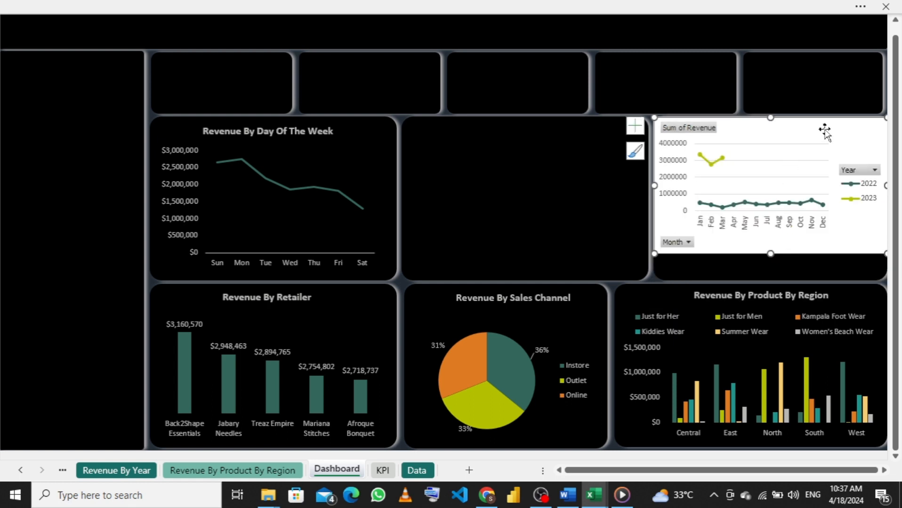
left_click_drag(847, 127, 813, 142)
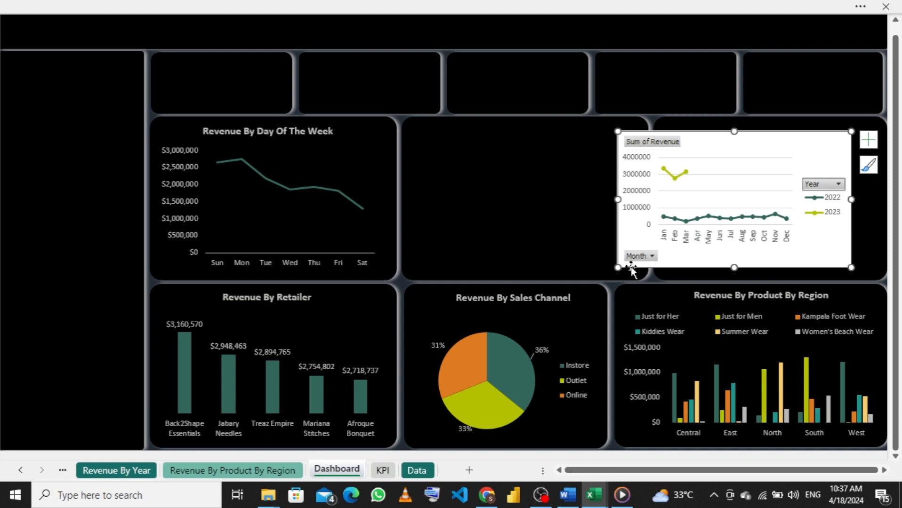
right_click(643, 258)
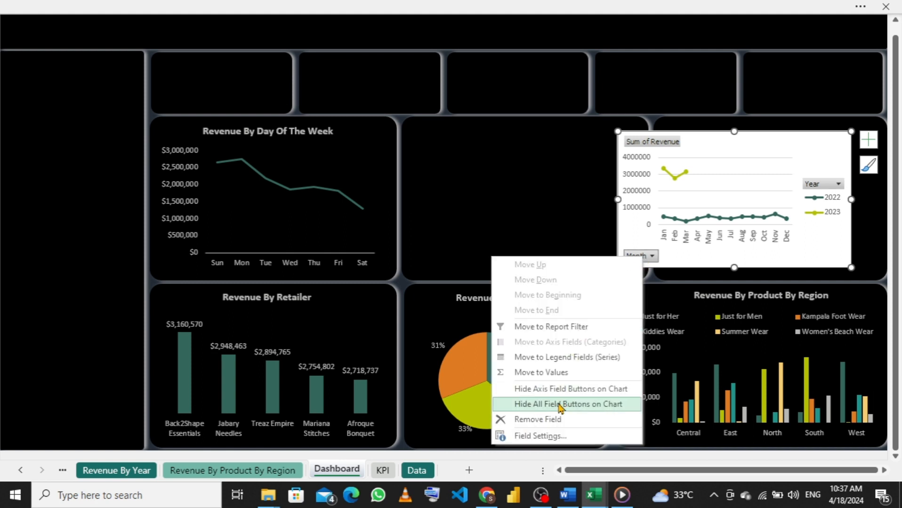
left_click(560, 404)
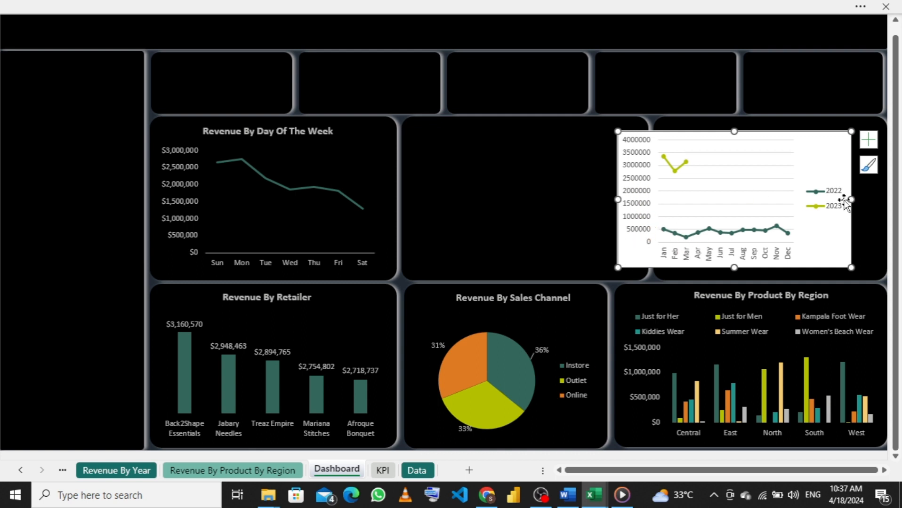
- Place the year-by-month line chart's legend at the top of the chart
left_click(871, 146)
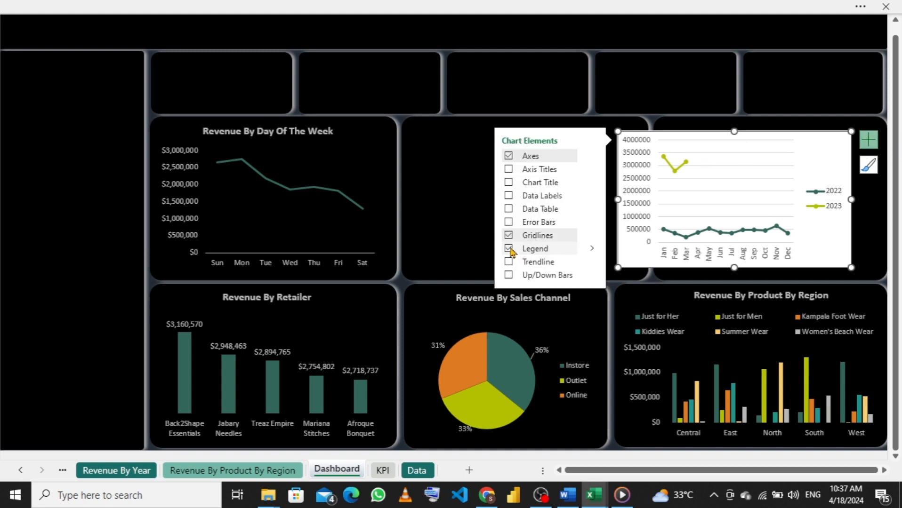
left_click(592, 248)
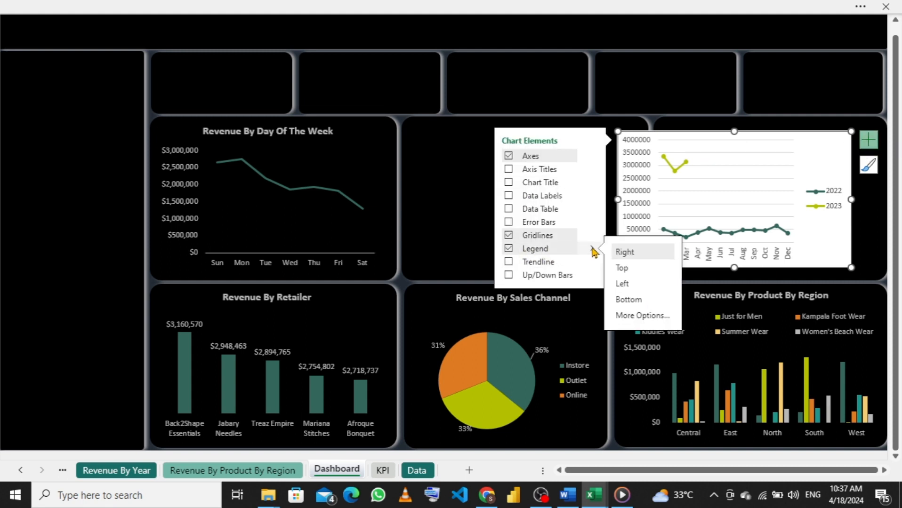
left_click(628, 272)
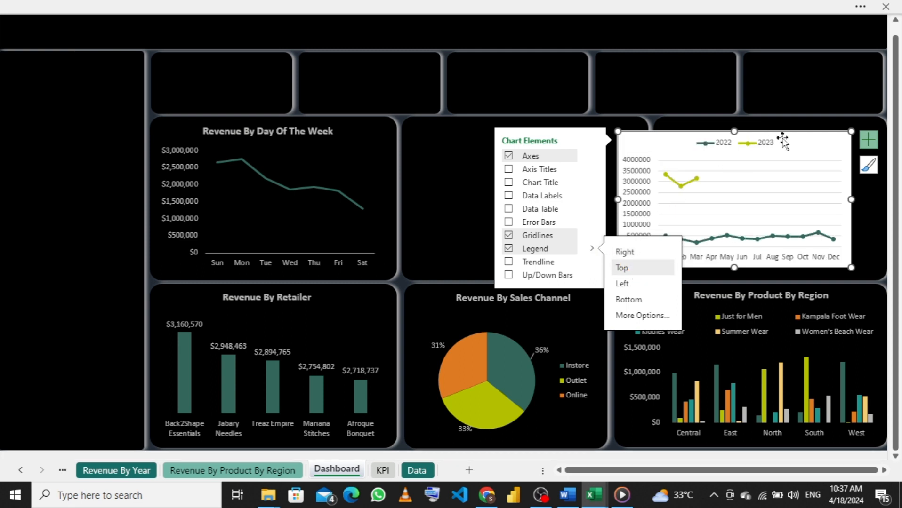
- Resize the year-by-month line chart to fit its dashboard panel, leaving room above it for a title
left_click_drag(851, 199, 885, 193)
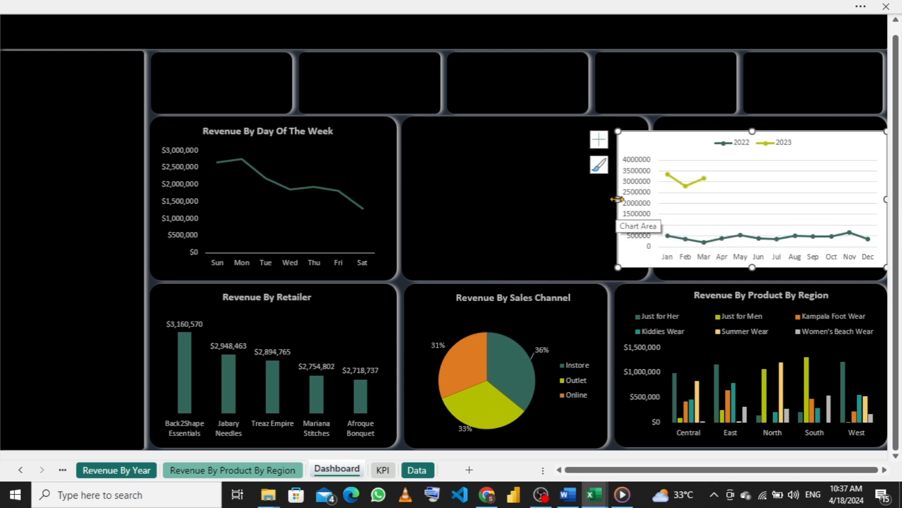
left_click_drag(617, 199, 660, 196)
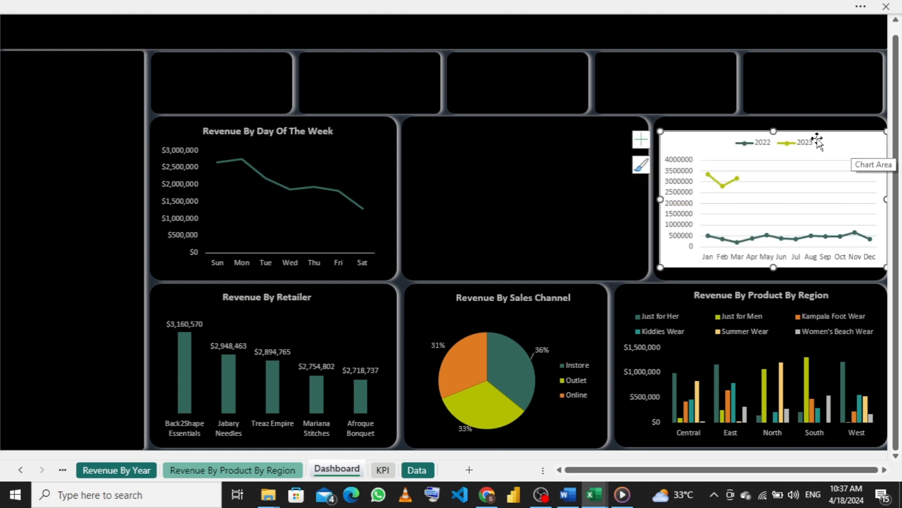
left_click_drag(775, 142, 773, 142)
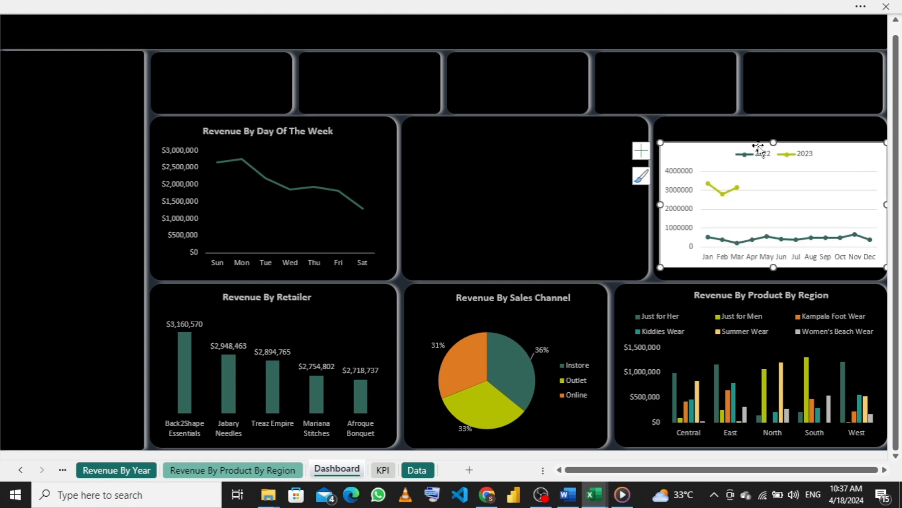
left_click_drag(773, 142, 773, 127)
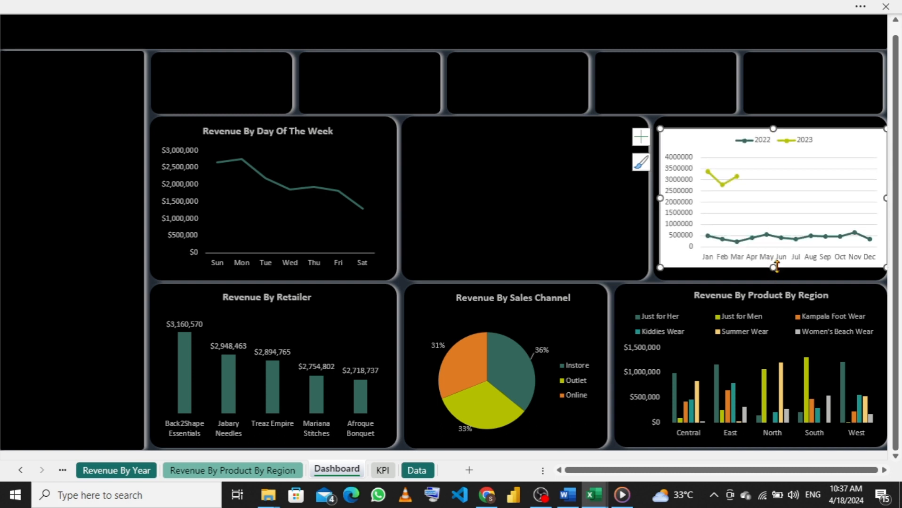
left_click_drag(772, 266, 774, 276)
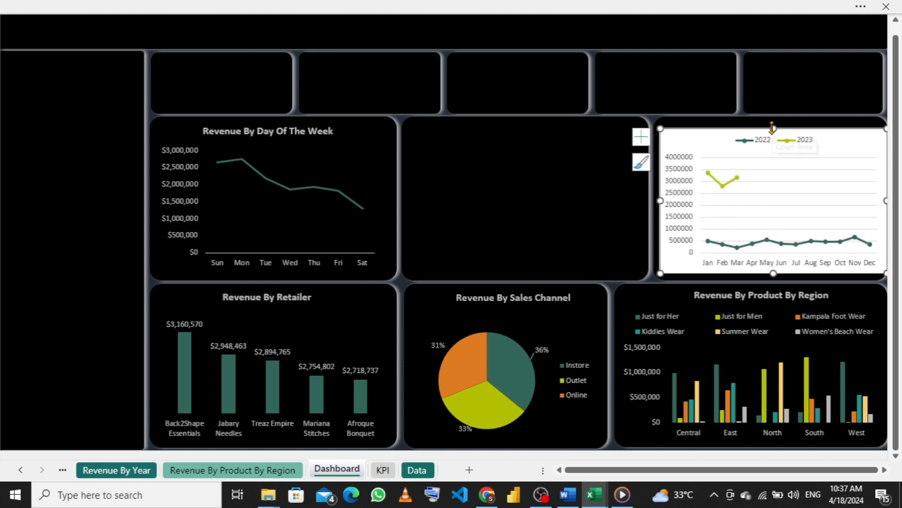
left_click_drag(772, 127, 773, 138)
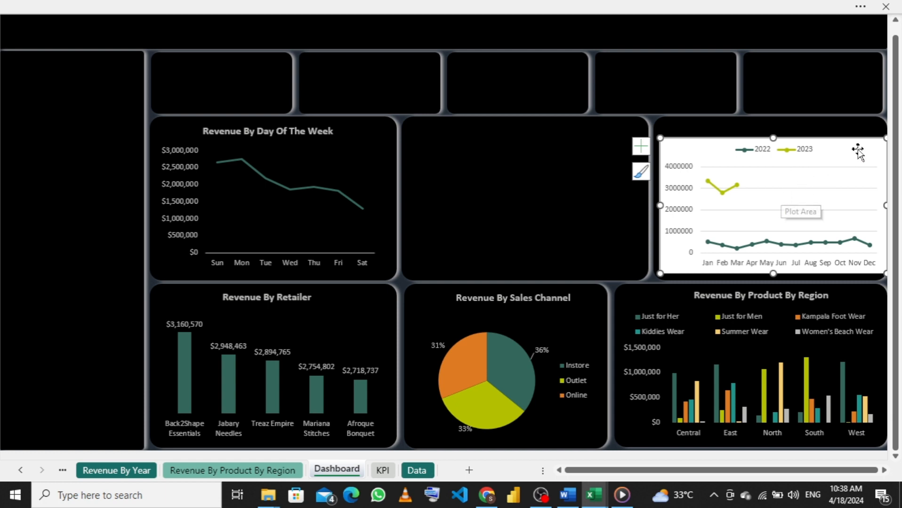
- Set the year-by-month chart area to No Fill and No Outline
right_click(877, 152)
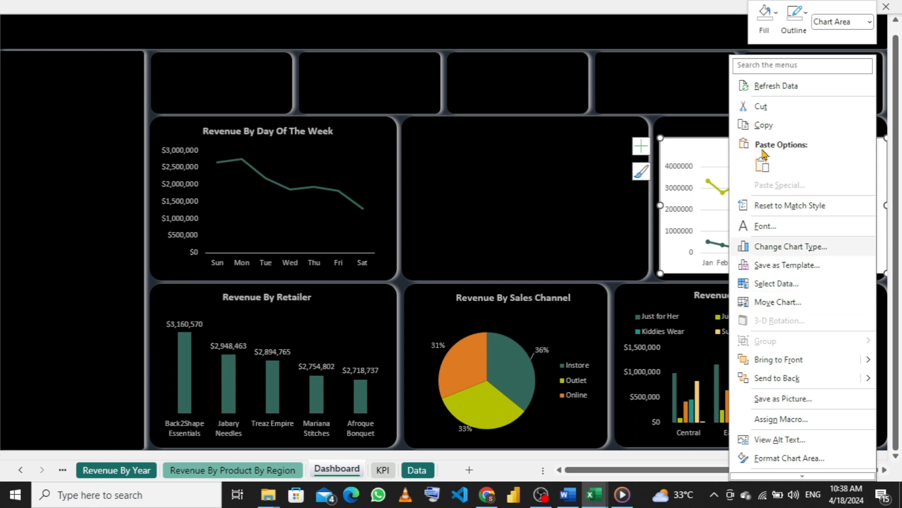
left_click(768, 35)
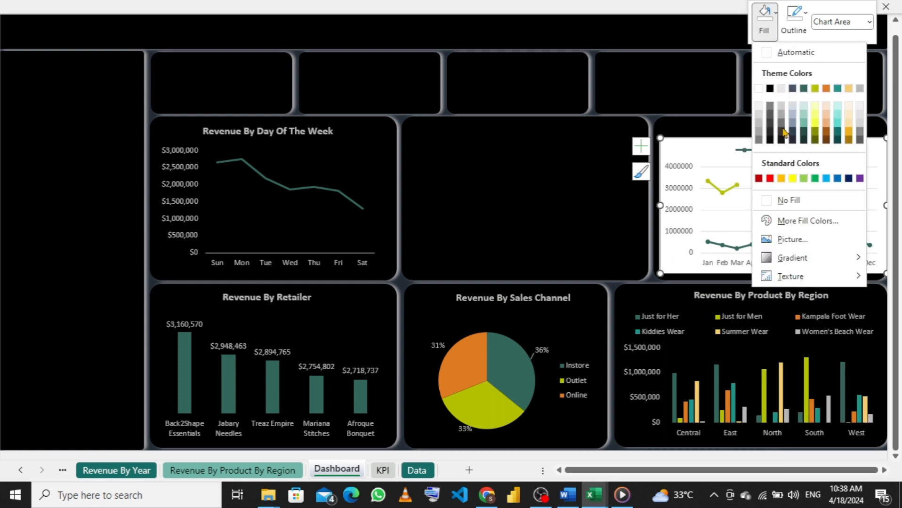
left_click(769, 203)
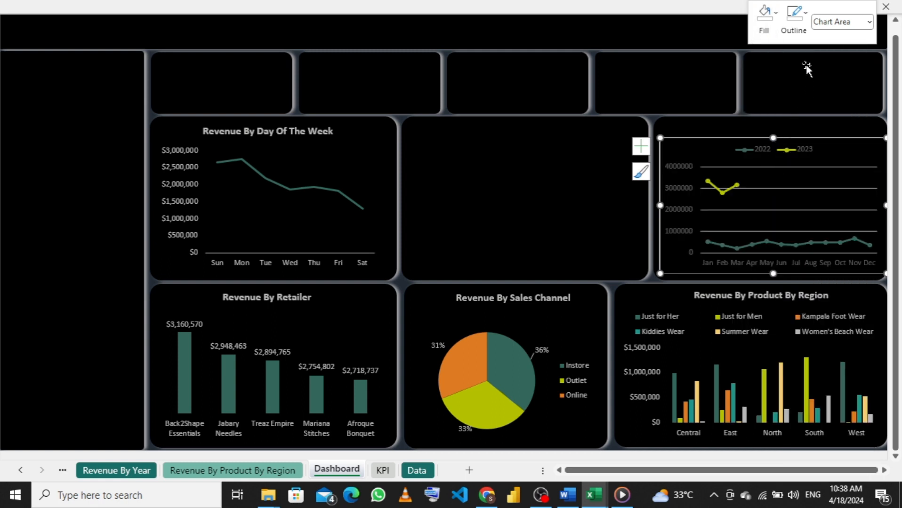
left_click(802, 37)
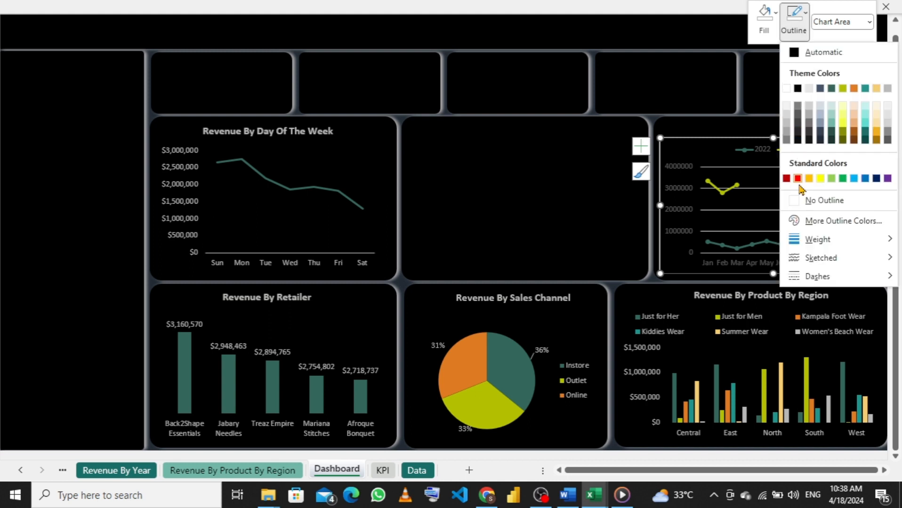
left_click(801, 202)
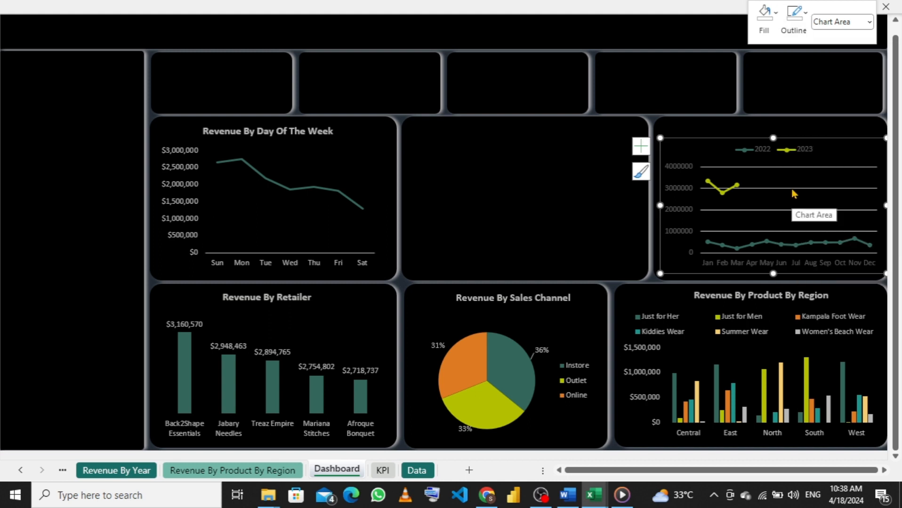
- Remove the gridlines from the year-by-month line chart
left_click(793, 189)
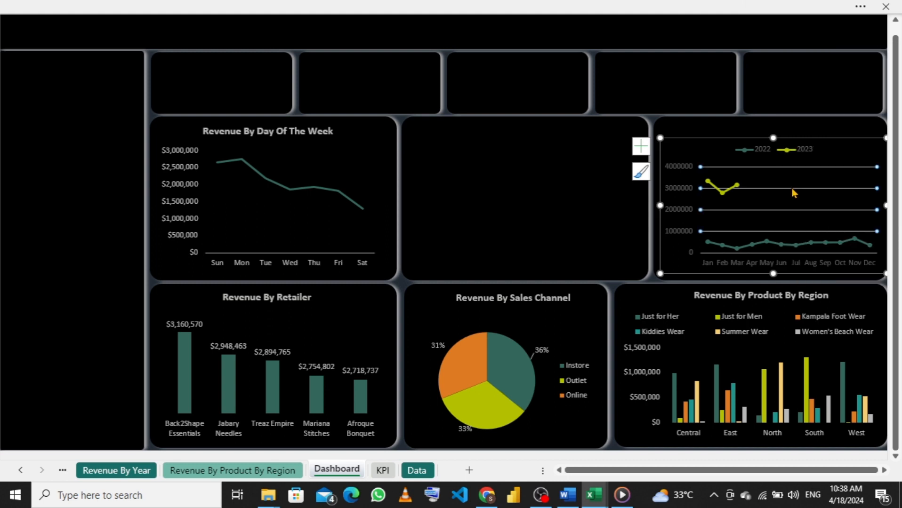
right_click(792, 189)
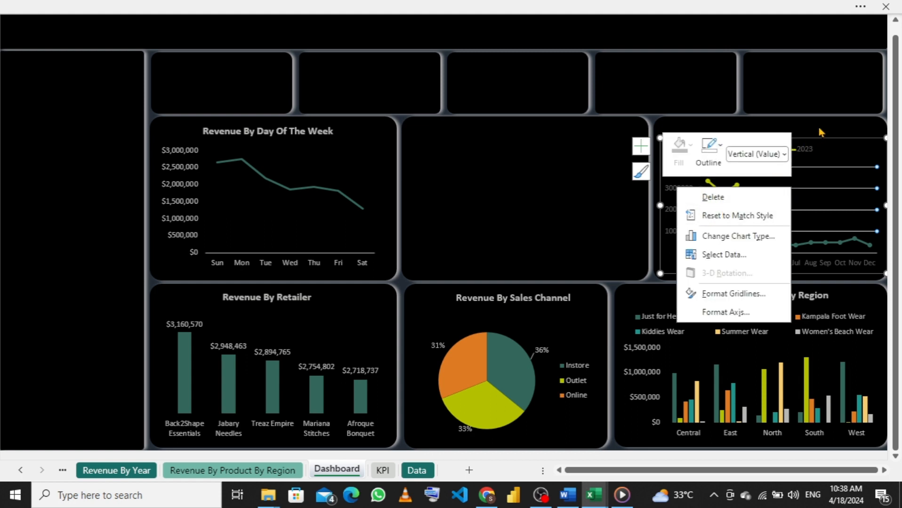
key("Escape")
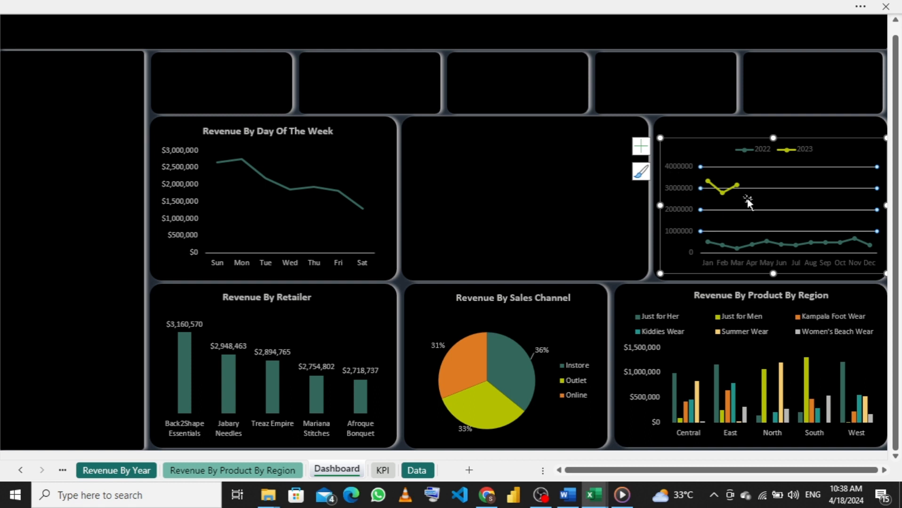
left_click(645, 154)
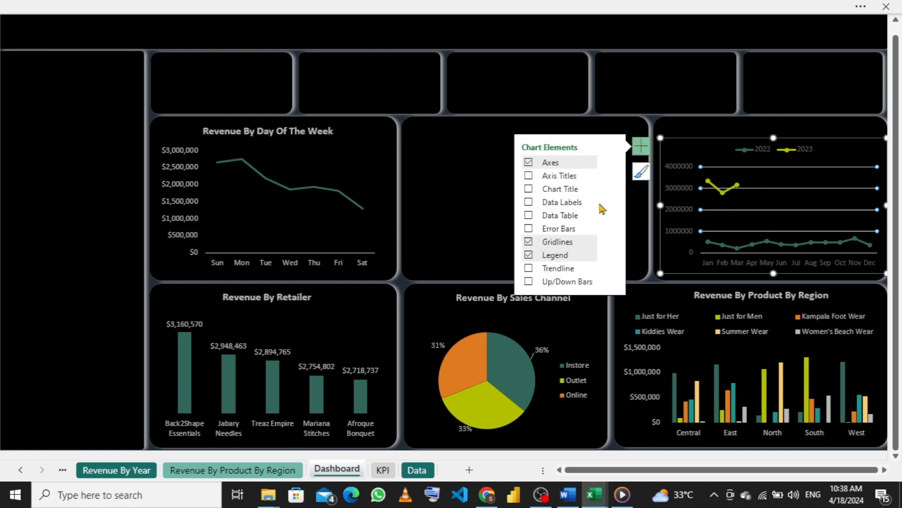
left_click(528, 242)
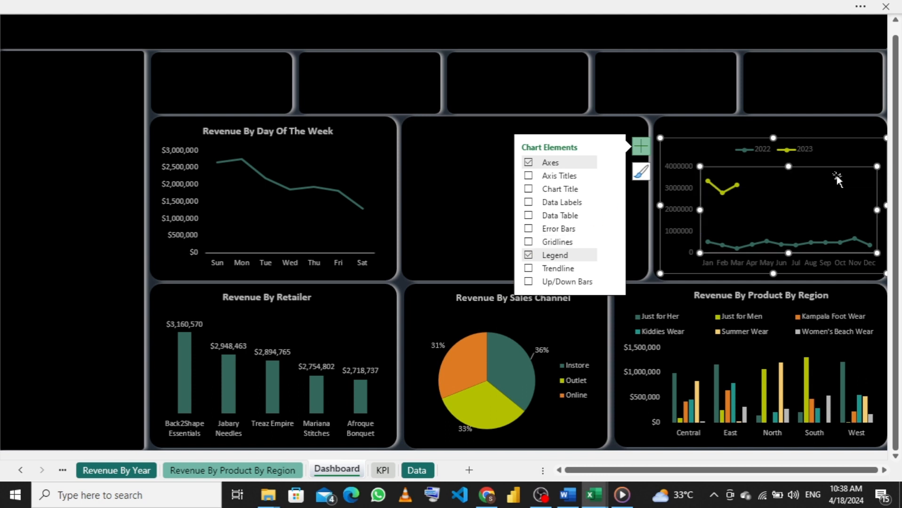
left_click(641, 147)
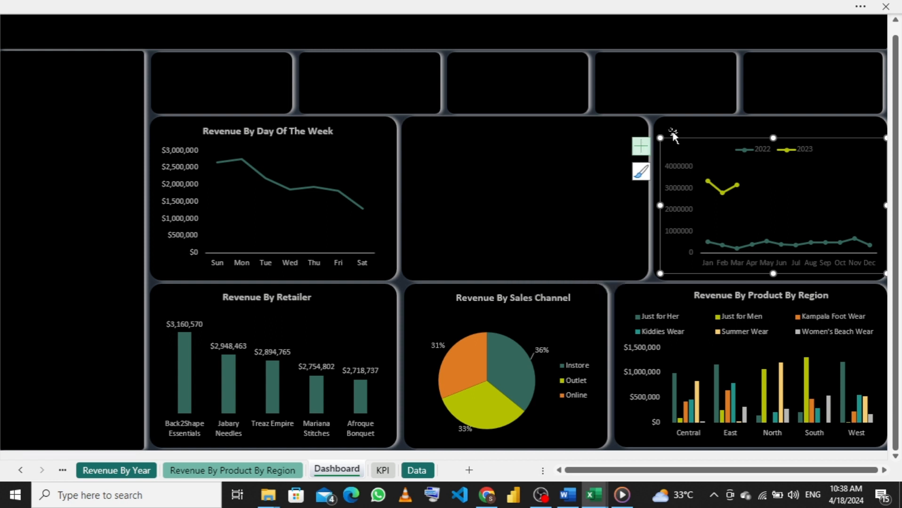
- Change the font color of the year-by-month chart's vertical axis labels to the light gray theme color
left_click(677, 170)
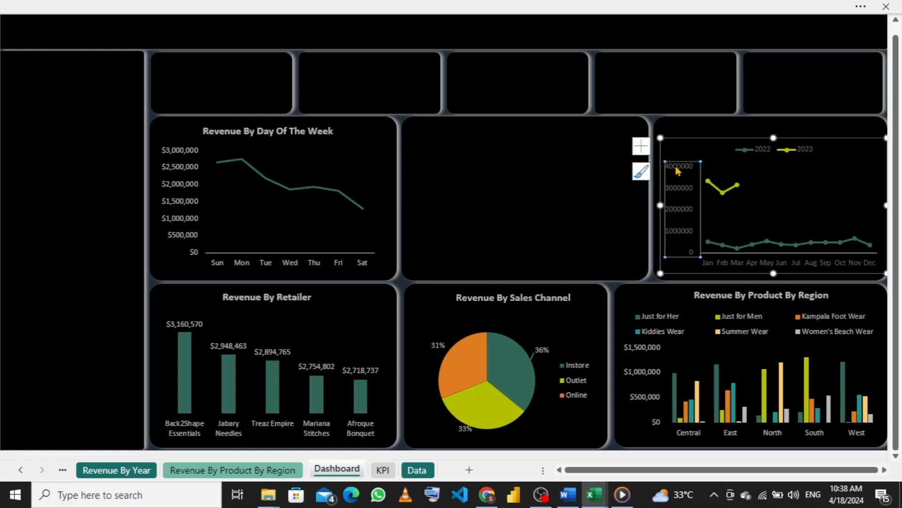
right_click(679, 193)
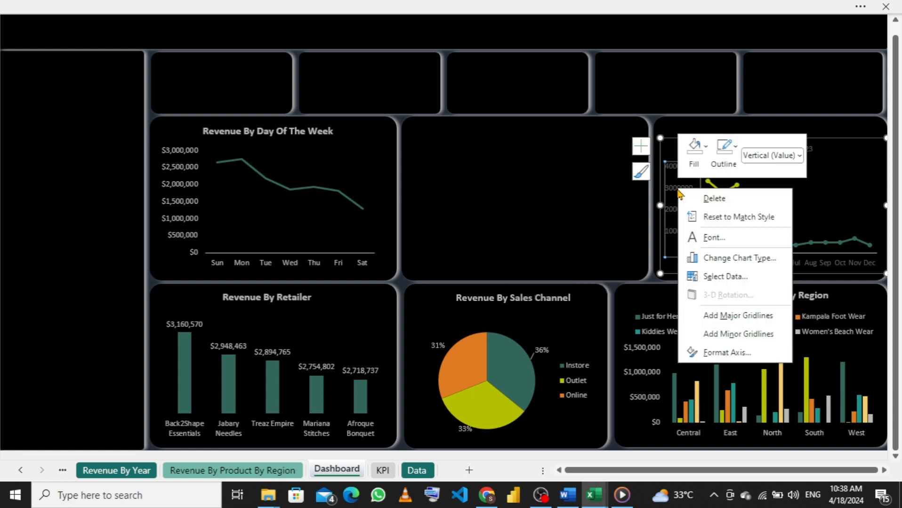
left_click(714, 240)
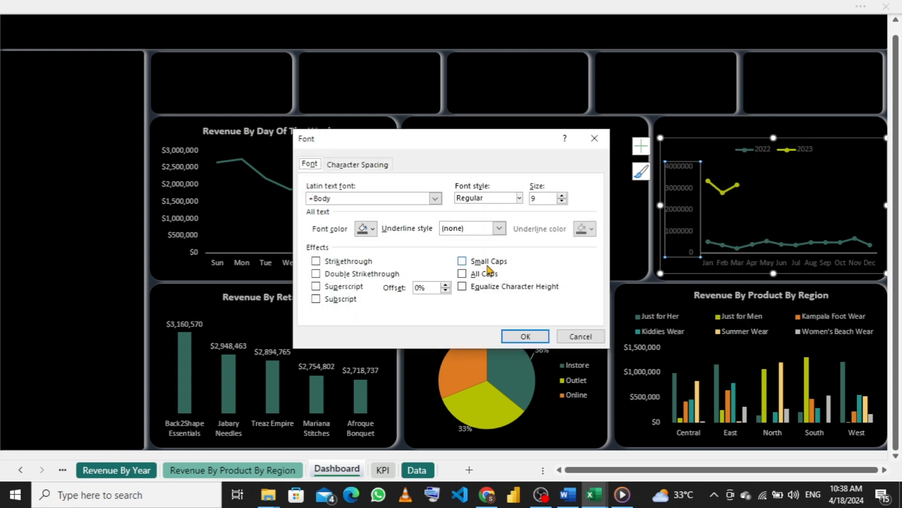
left_click(372, 230)
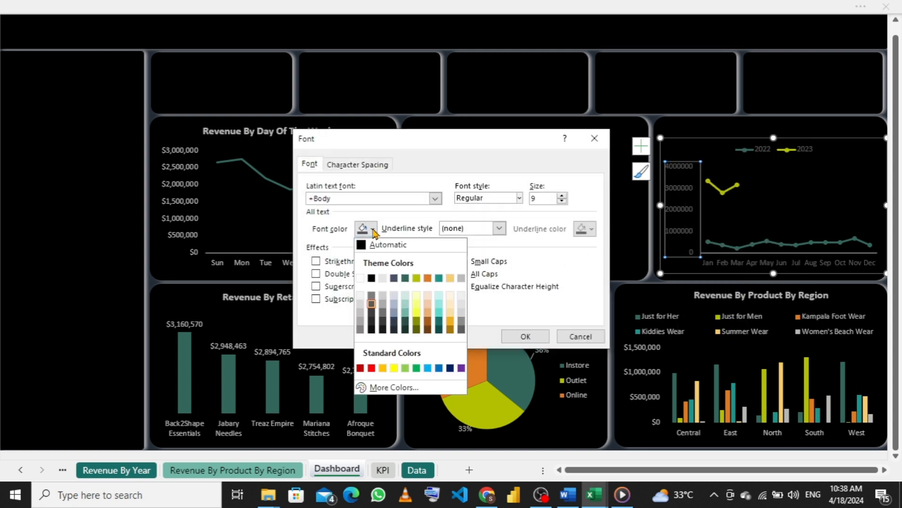
left_click(461, 280)
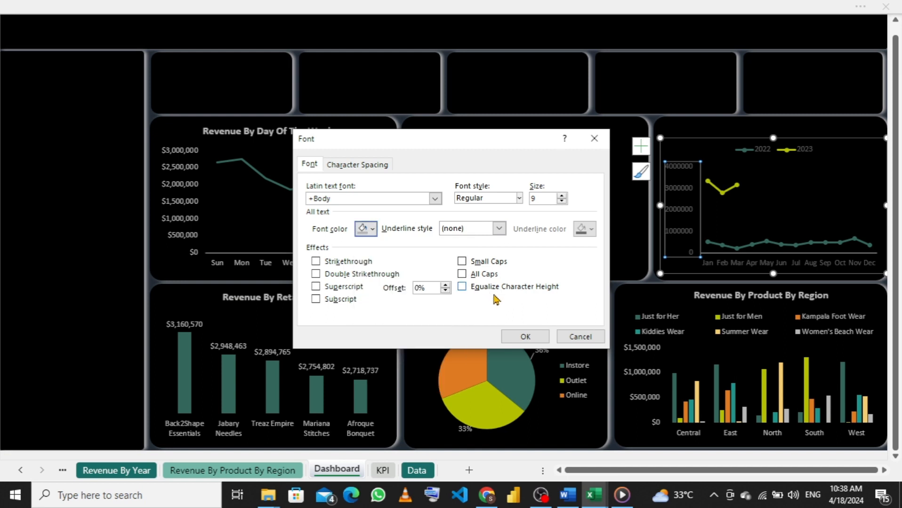
left_click(519, 337)
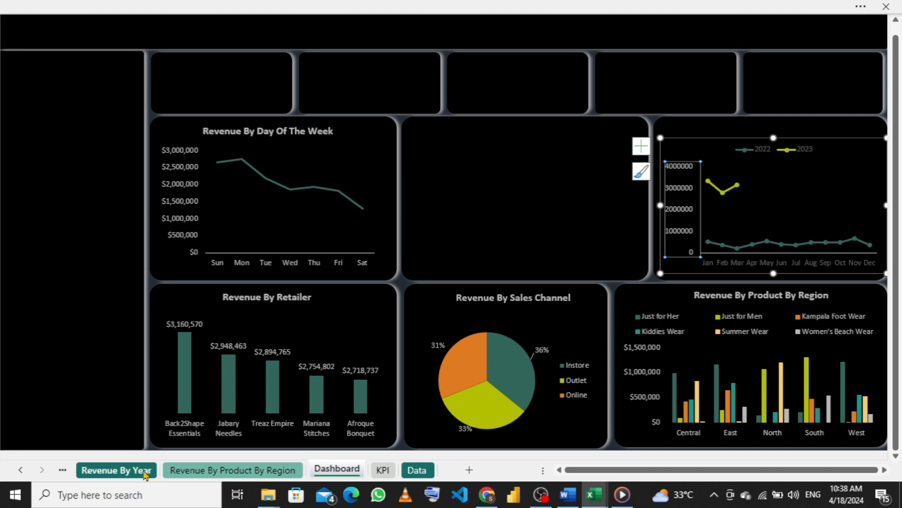
- Format the Revenue By Year By Month pivot values as $ currency with 0 decimal places and return to the Dashboard sheet
left_click(126, 472)
left_click(62, 470)
left_click(104, 476)
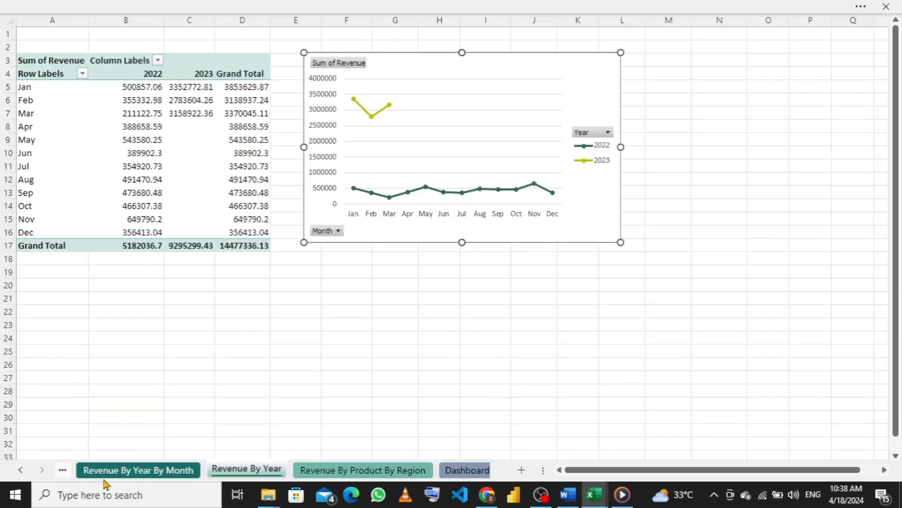
left_click(139, 127)
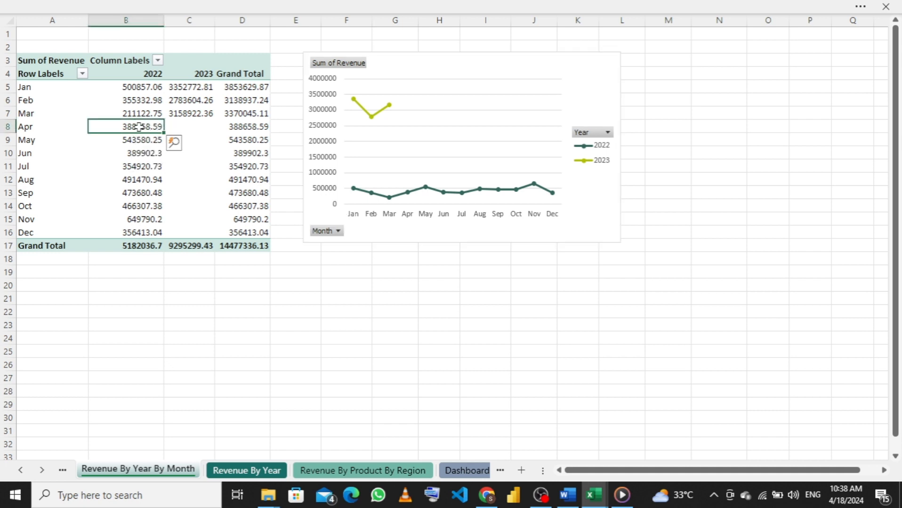
right_click(139, 127)
left_click(177, 192)
left_click(35, 101)
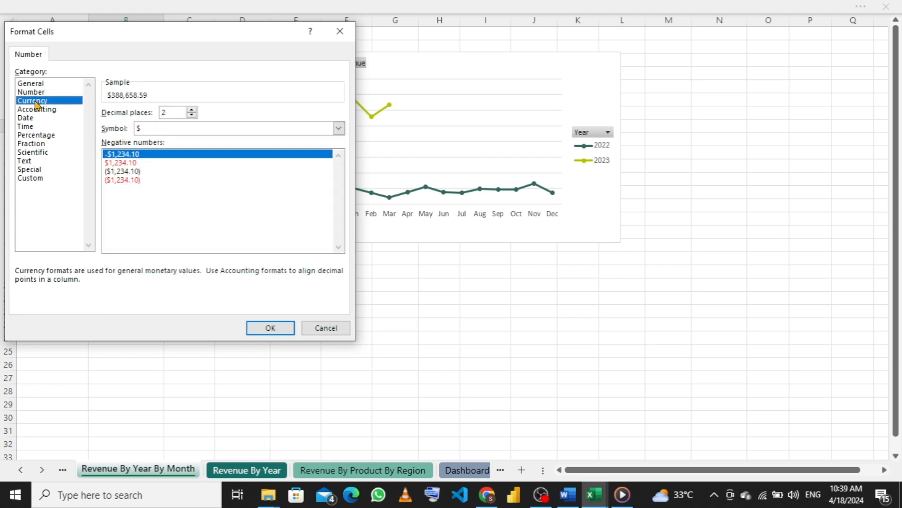
left_click(192, 115)
left_click(257, 329)
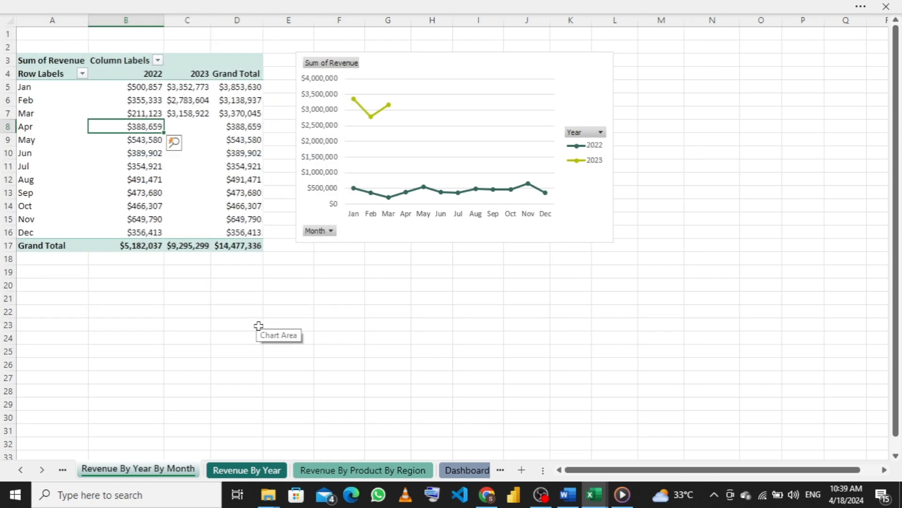
left_click(465, 470)
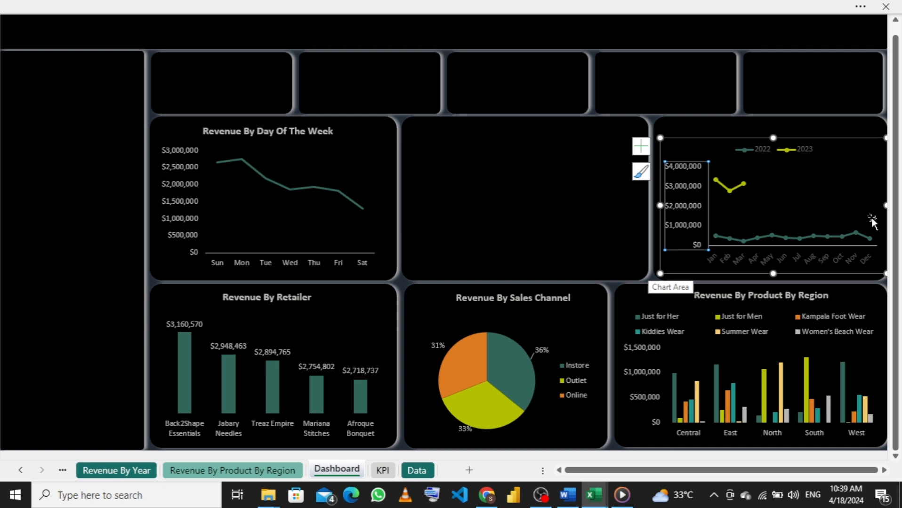
- Change the font color of the year-by-month chart's legend to the light gray theme color
left_click(800, 152)
right_click(801, 153)
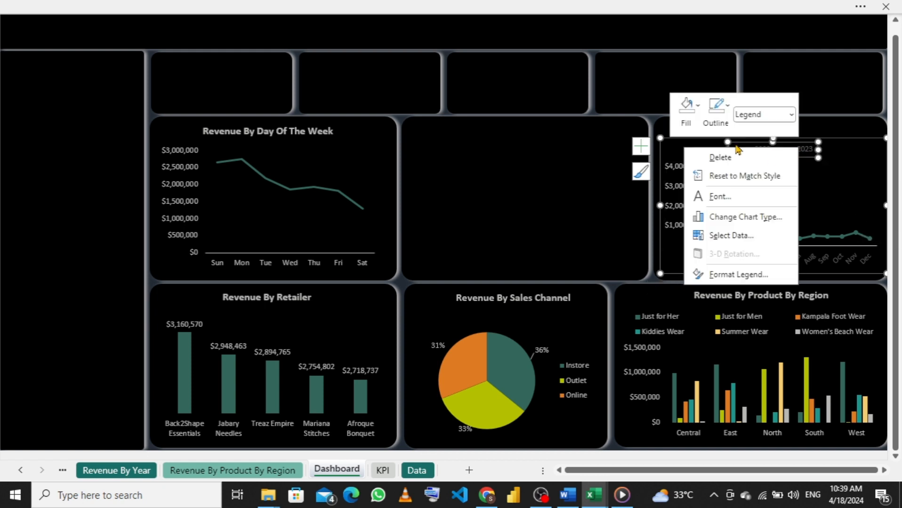
left_click(731, 202)
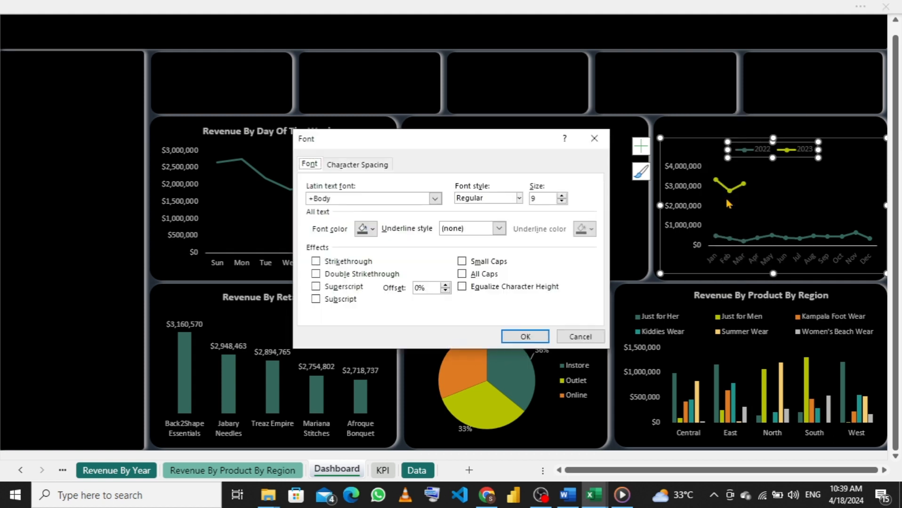
left_click(372, 229)
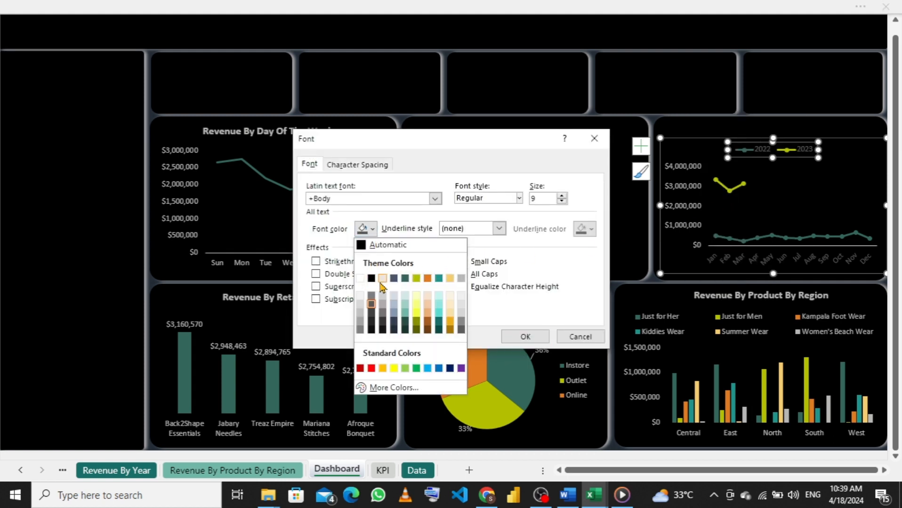
left_click(461, 278)
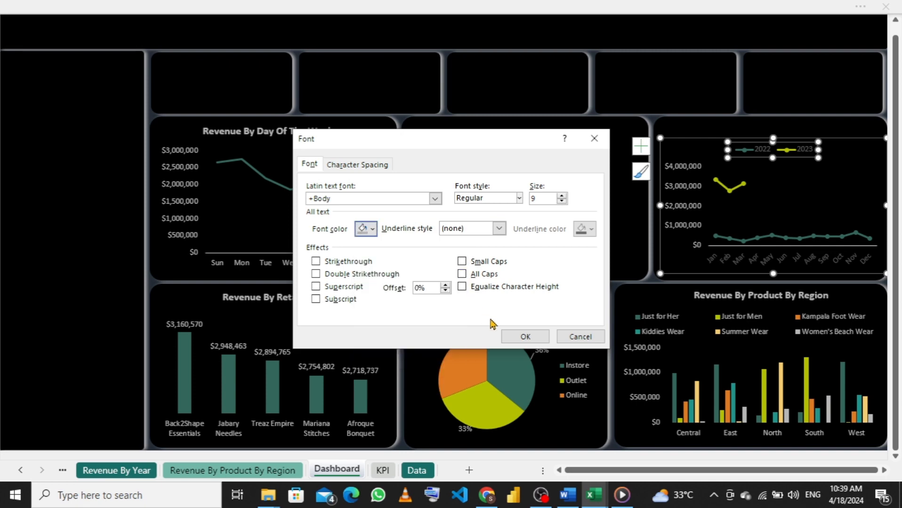
left_click(522, 337)
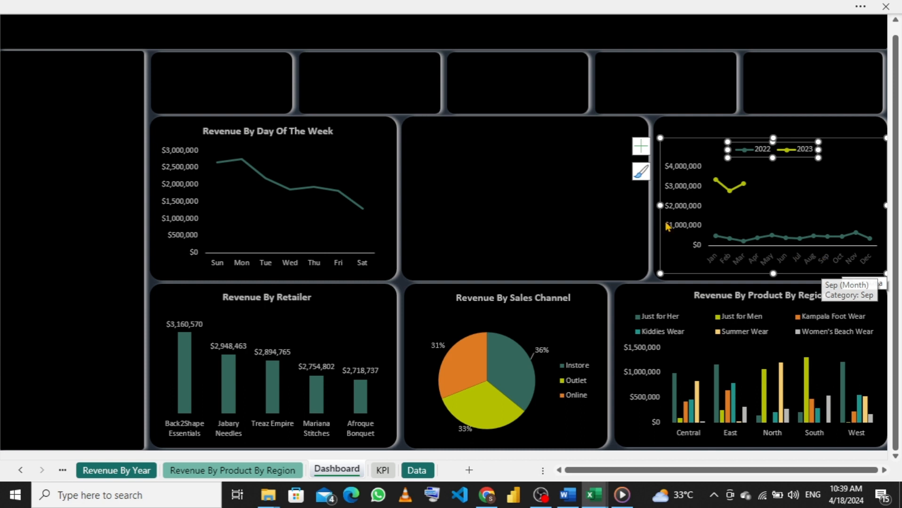
- Widen the year-by-month chart slightly to its panel's left edge and set its month axis labels' font color to the light gray theme color
left_click_drag(660, 206, 652, 207)
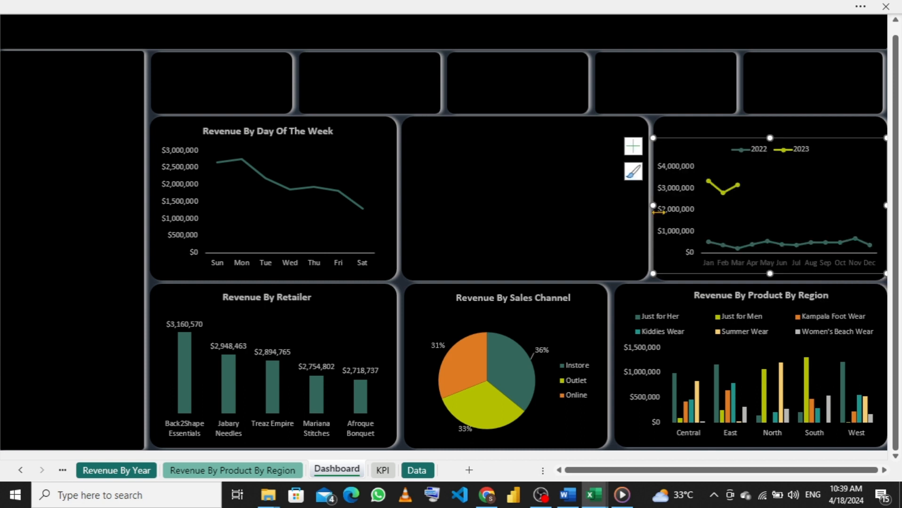
left_click(748, 265)
right_click(747, 266)
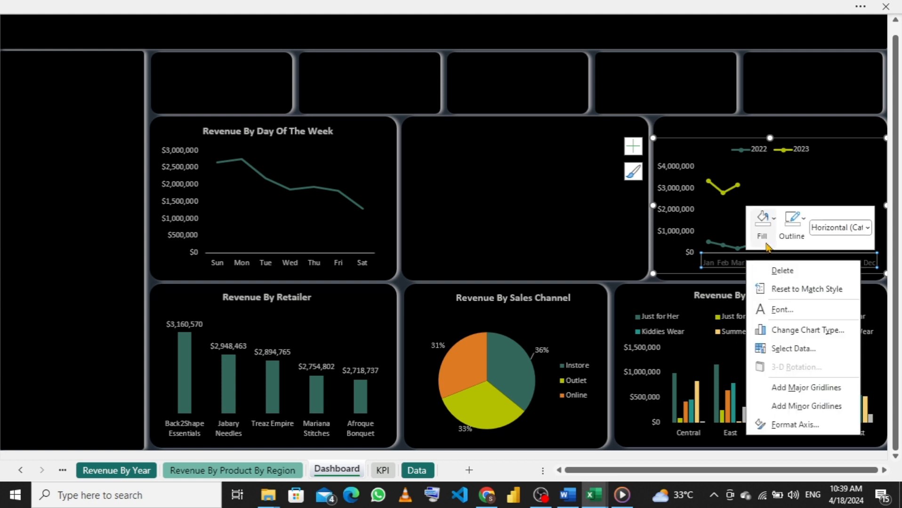
left_click(775, 314)
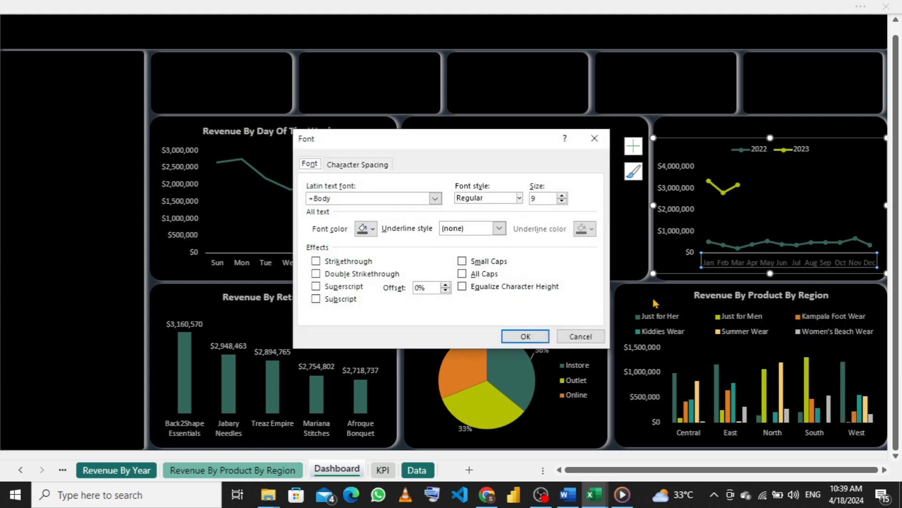
left_click(374, 229)
left_click(462, 281)
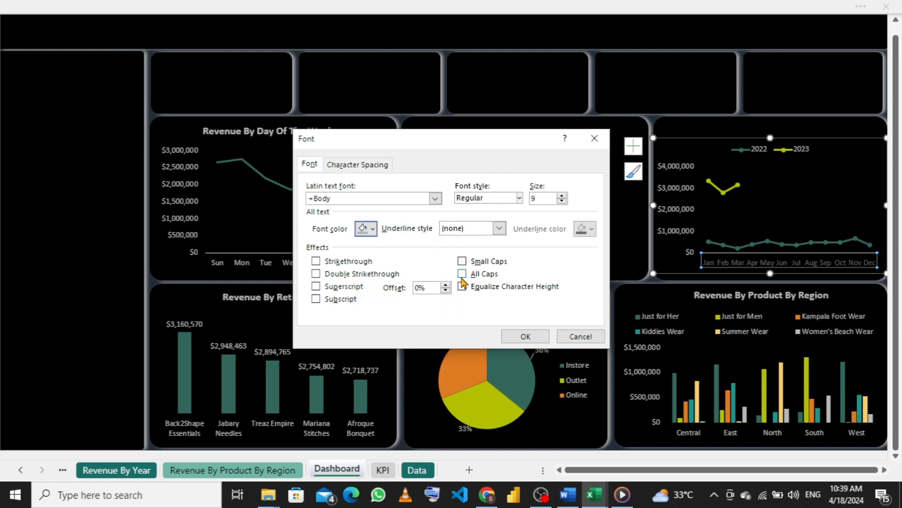
left_click(525, 336)
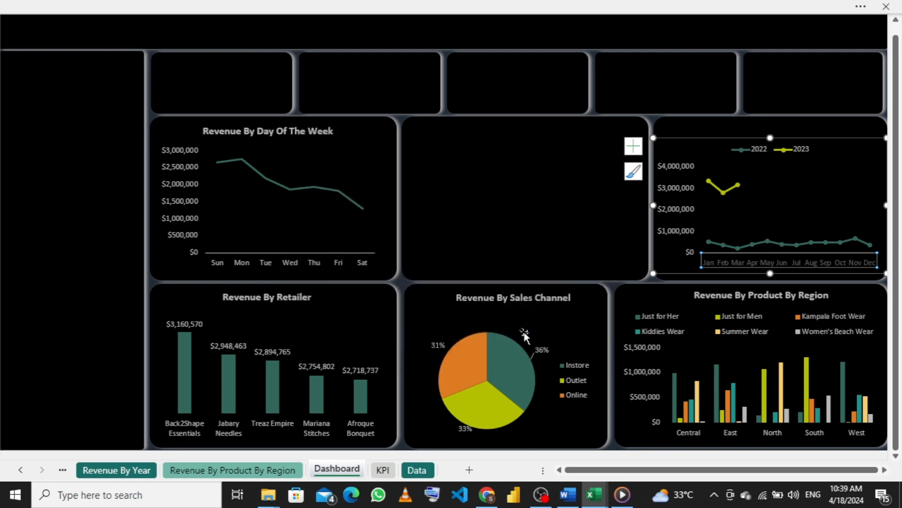
left_click(499, 200)
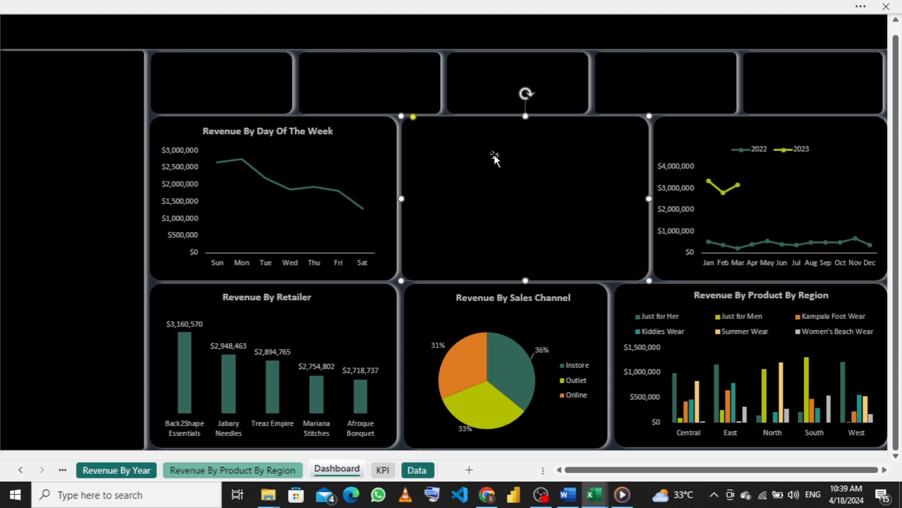
- Duplicate the Revenue By Day Of The Week title and place the copy above the year-by-month chart
left_click(301, 133)
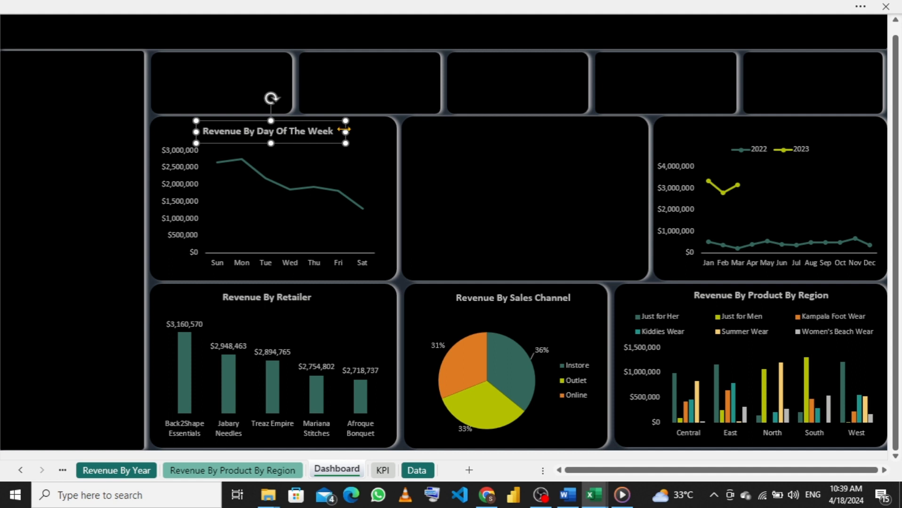
key("ctrl+d")
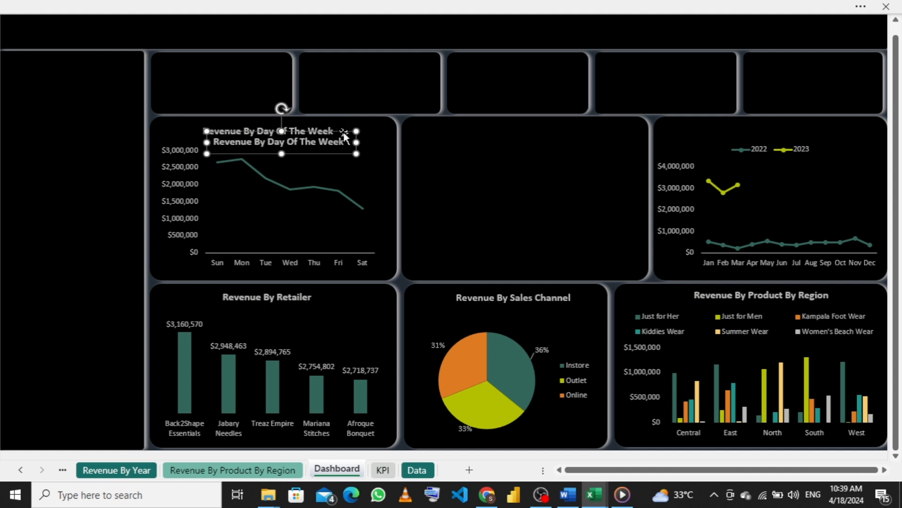
key("ctrl+z")
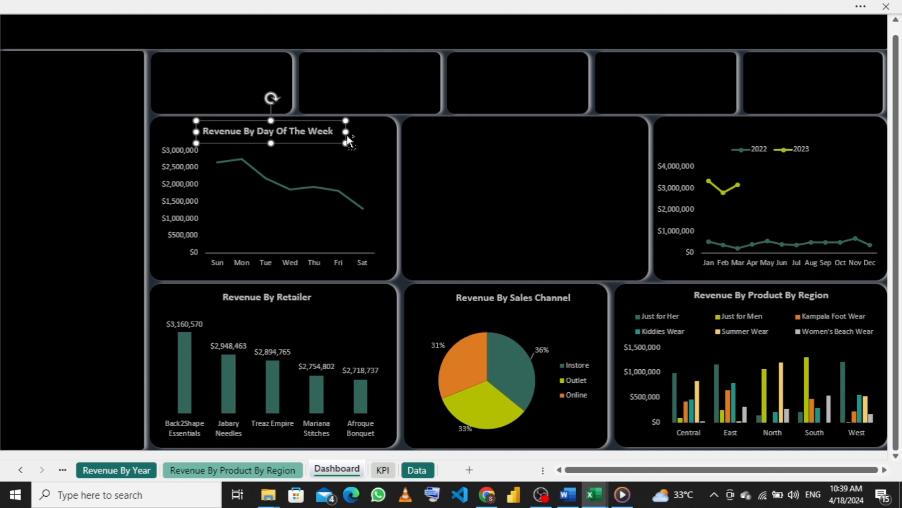
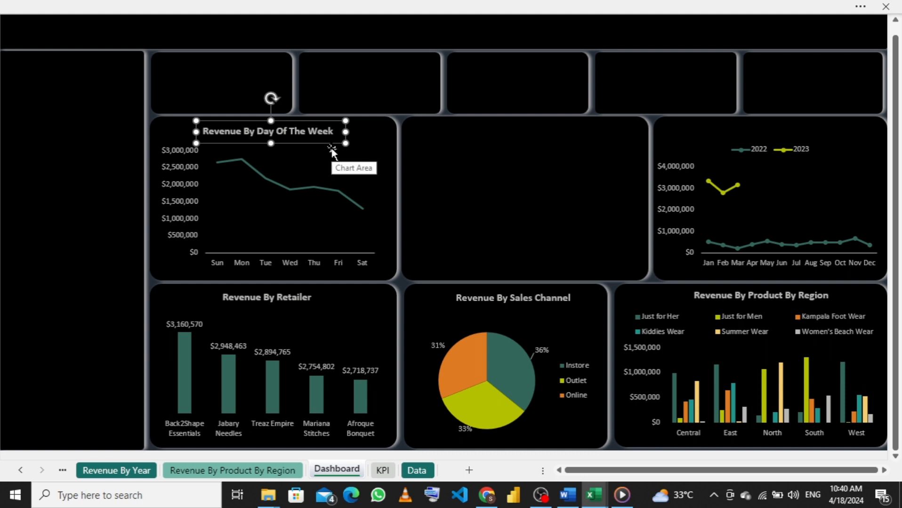
key("ctrl+d")
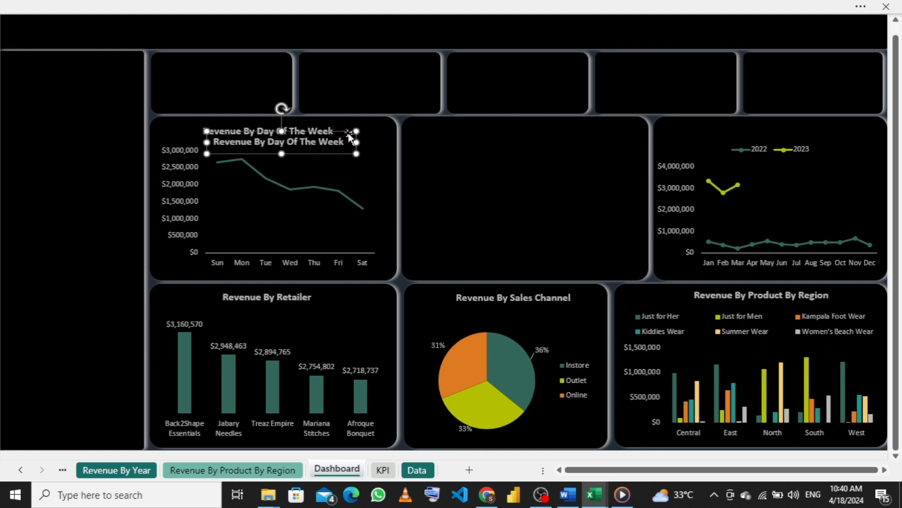
left_click_drag(349, 134, 846, 117)
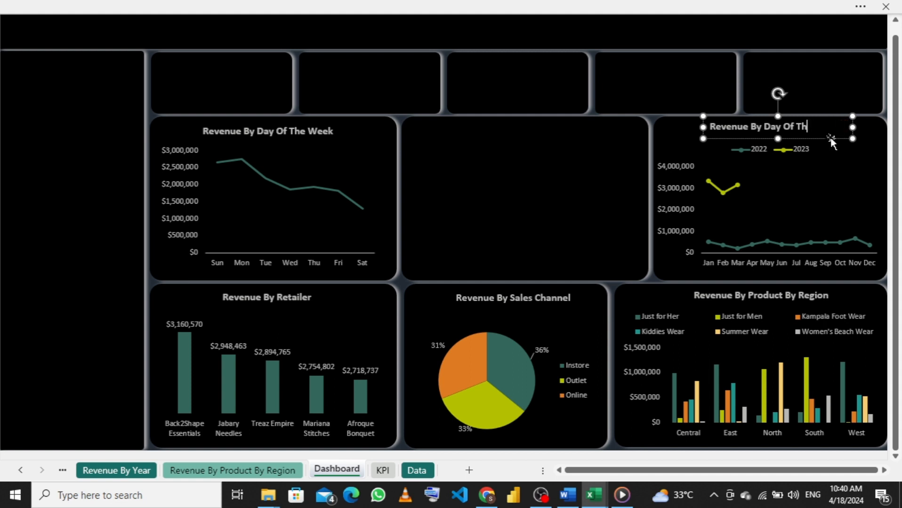
- Change the duplicated title's text to "Revenue By Year By Month"
key("BackSpace")
key("BackSpace")
key("BackSpace")
key("BackSpace")
key("BackSpace")
key("BackSpace")
key("BackSpace")
key("BackSpace")
key("BackSpace")
type("Year By Mont")
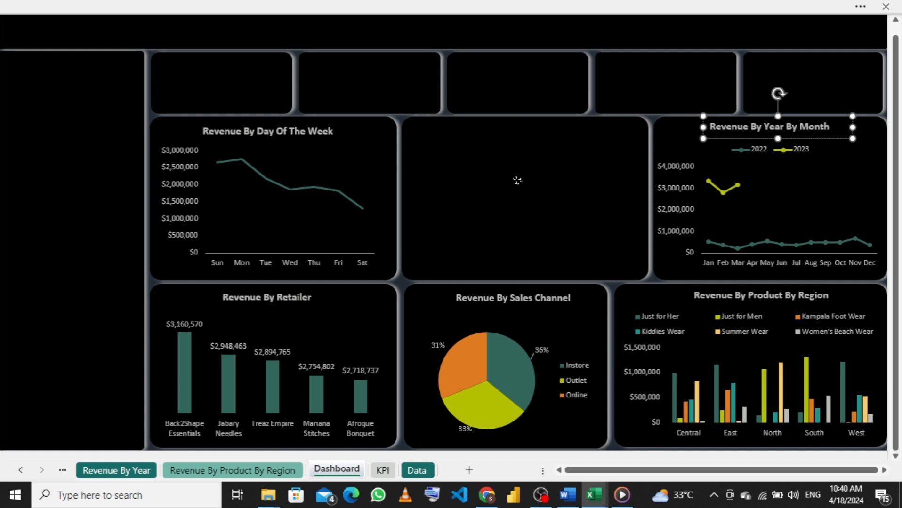
left_click(517, 181)
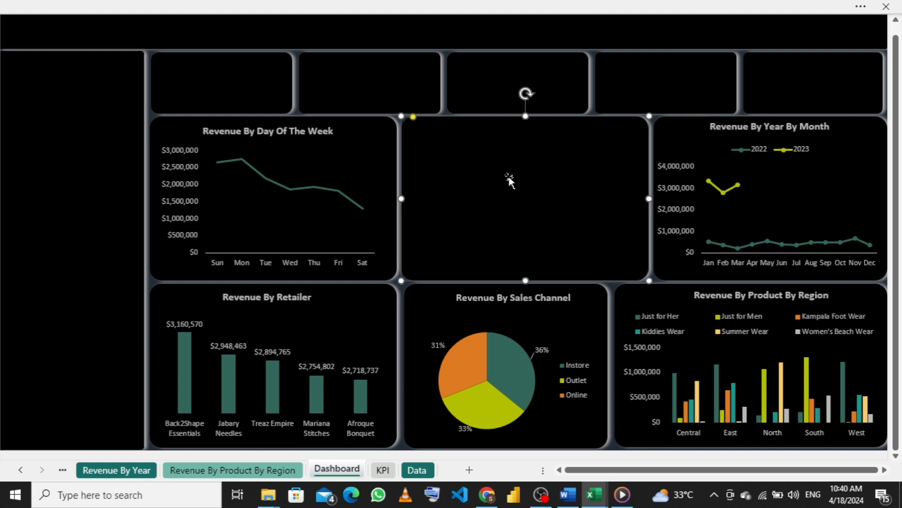
- Narrow the 2022 and 2023 doughnut charts together to about half their width on the Revenue By Year sheet
left_click(140, 470)
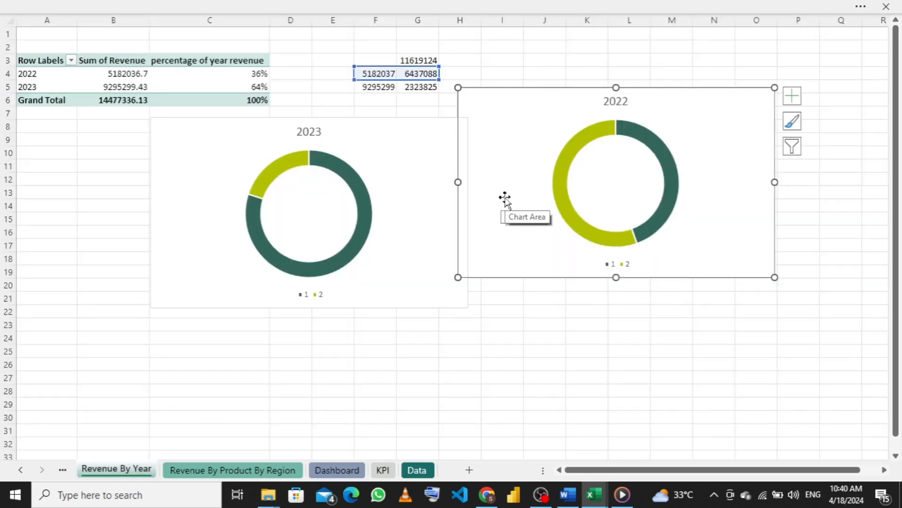
left_click(414, 216, "ctrl")
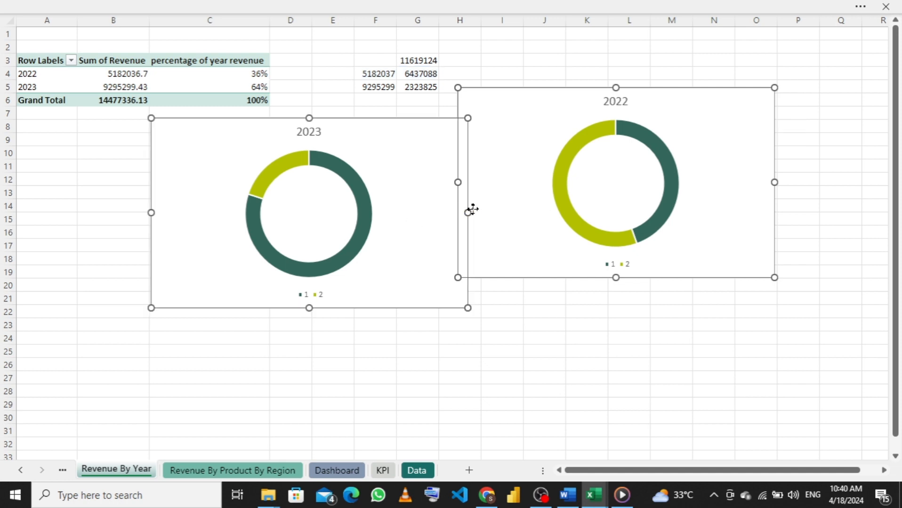
left_click_drag(467, 212, 304, 225)
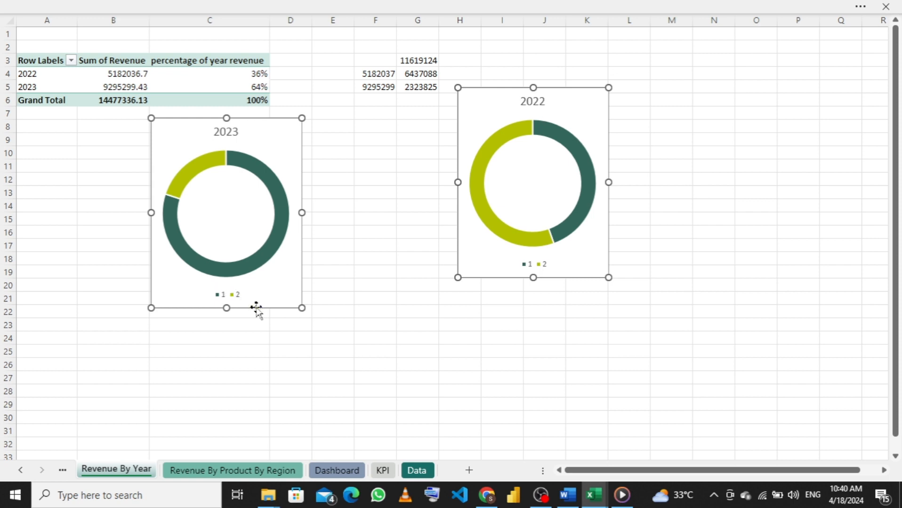
left_click(318, 258)
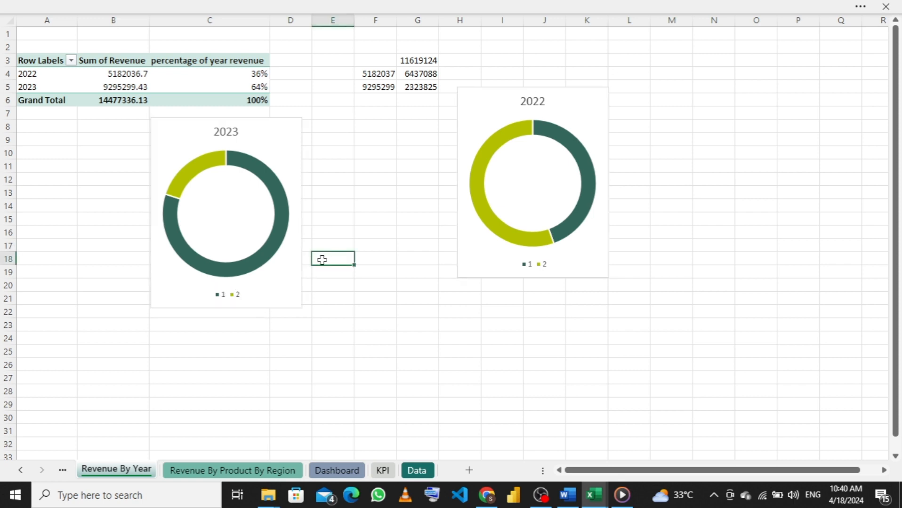
- Copy the 2022 doughnut chart and paste it into the empty middle panel on the Dashboard sheet
left_click(285, 151)
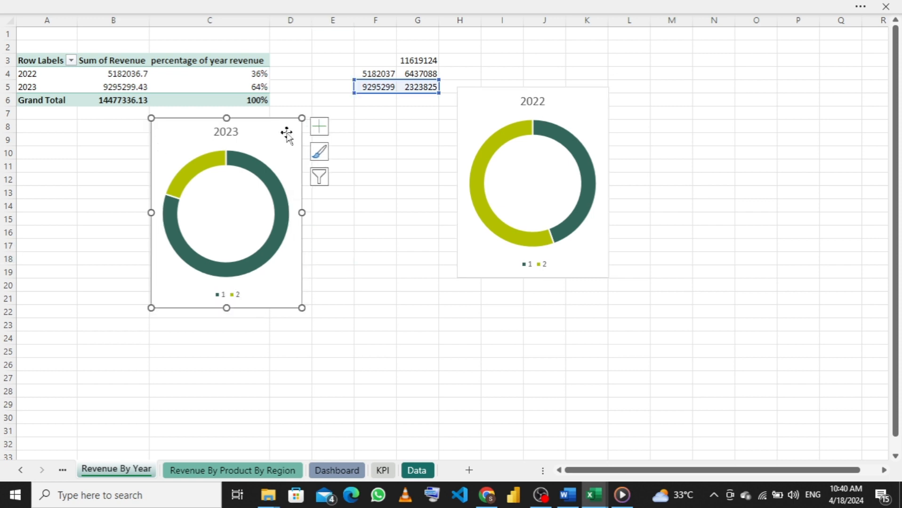
left_click(579, 98)
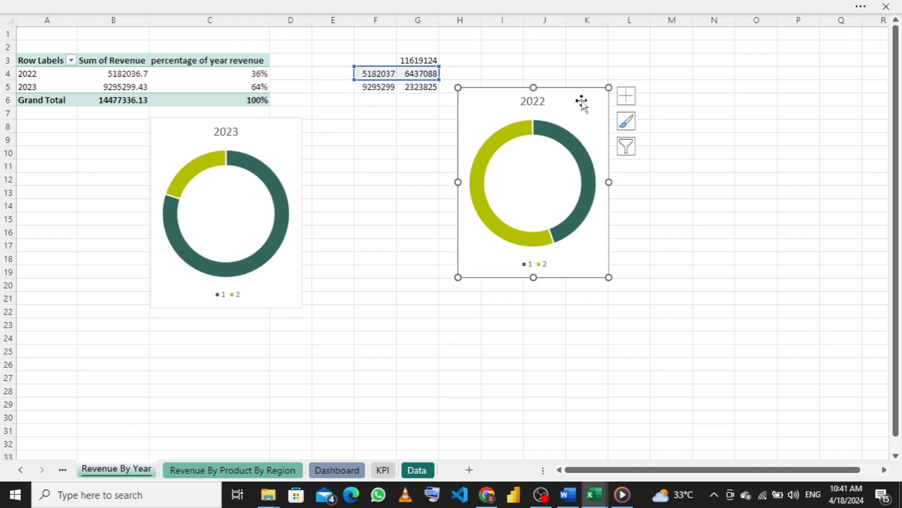
left_click(343, 470)
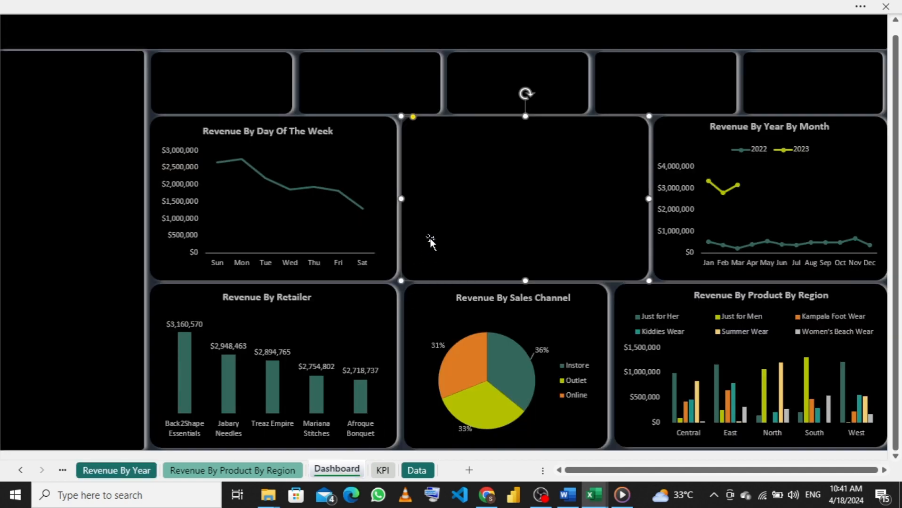
key("ctrl+v")
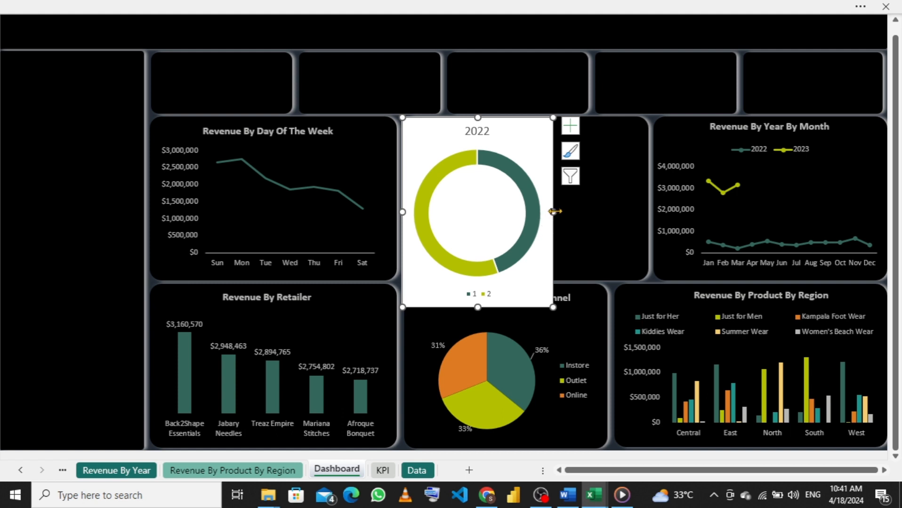
- Delete the 2022 doughnut chart's legend and shrink the chart to fit the left half of the middle panel, leaving room above for a title
left_click_drag(554, 211, 528, 212)
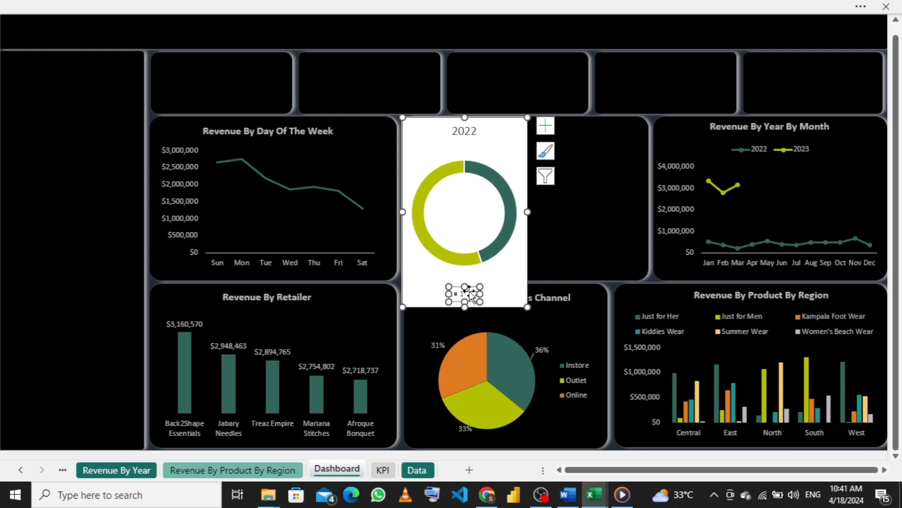
key("Delete")
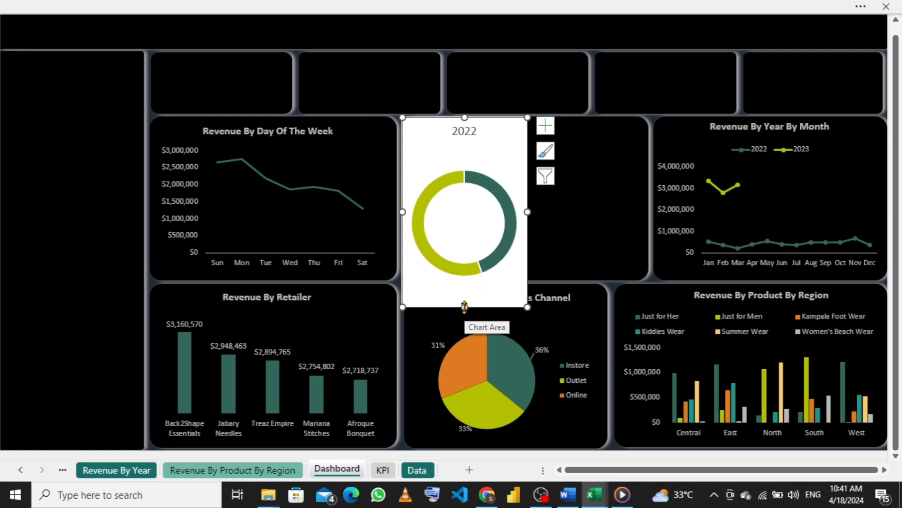
left_click_drag(464, 307, 465, 277)
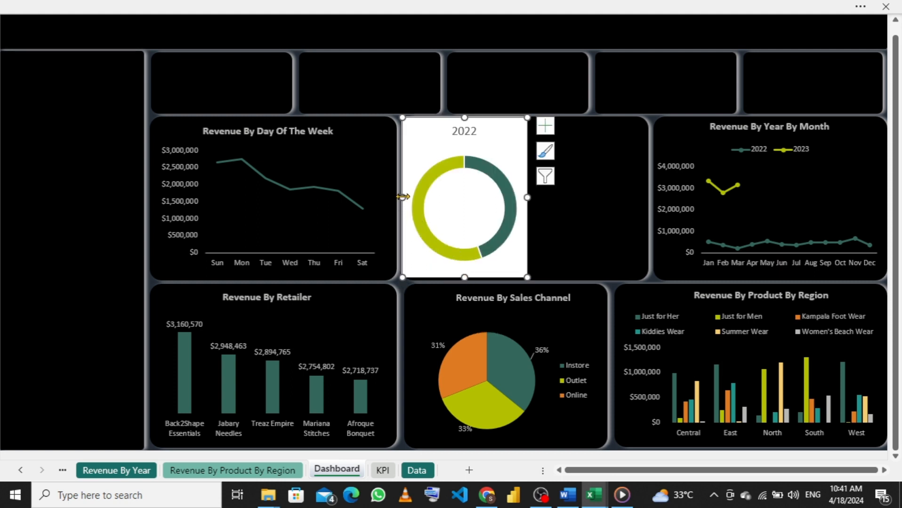
left_click_drag(404, 195, 408, 197)
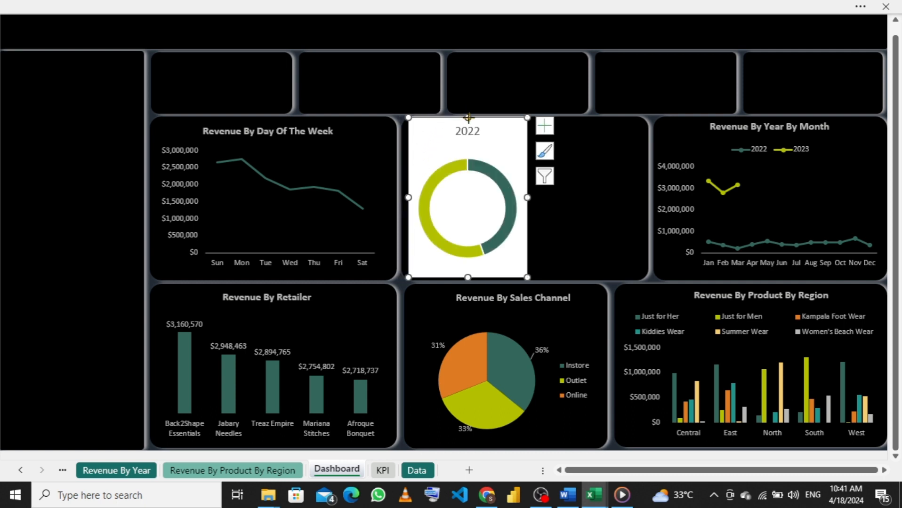
left_click_drag(468, 117, 467, 143)
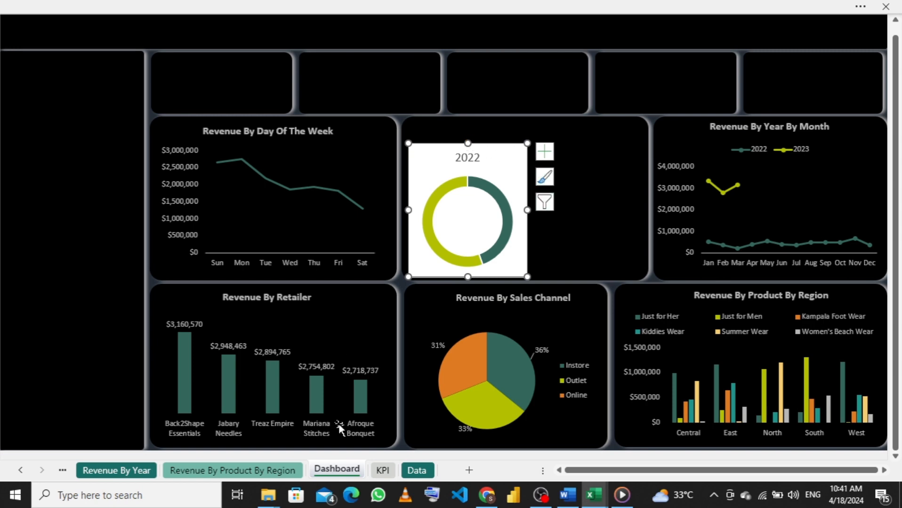
- Copy the 2023 doughnut chart from the Revenue By Year sheet to the Dashboard's middle panel and place it beside the 2022 chart
left_click(137, 471)
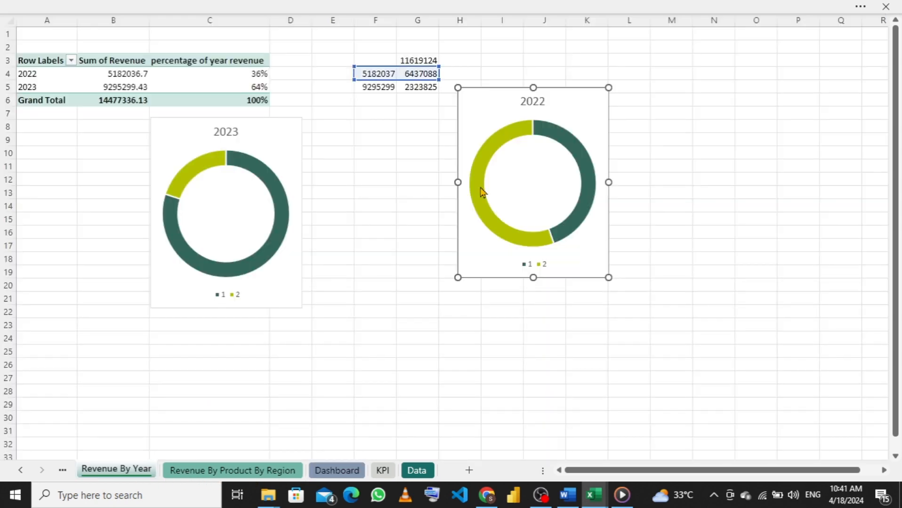
left_click(283, 142)
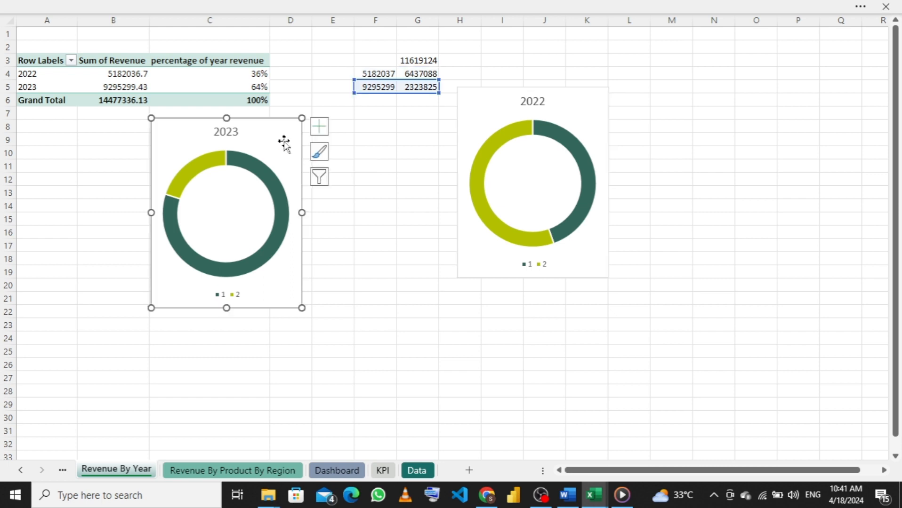
left_click(357, 470)
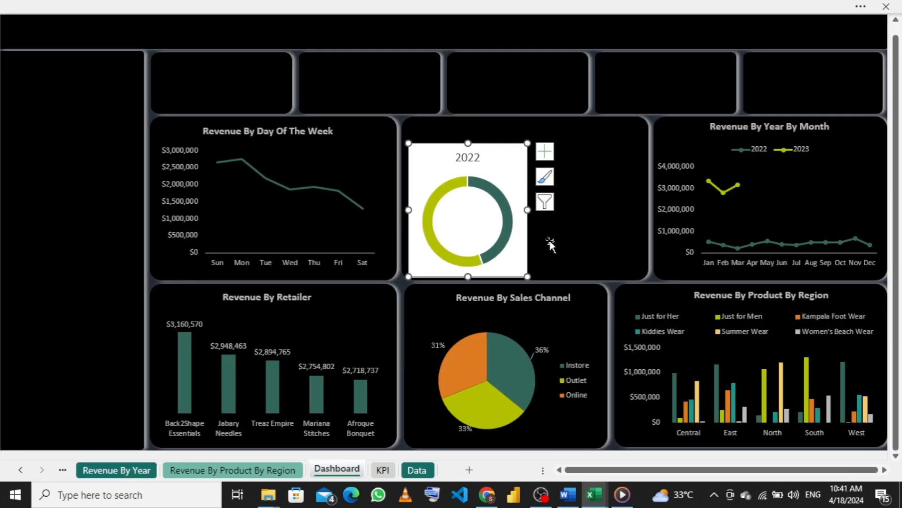
left_click(582, 205)
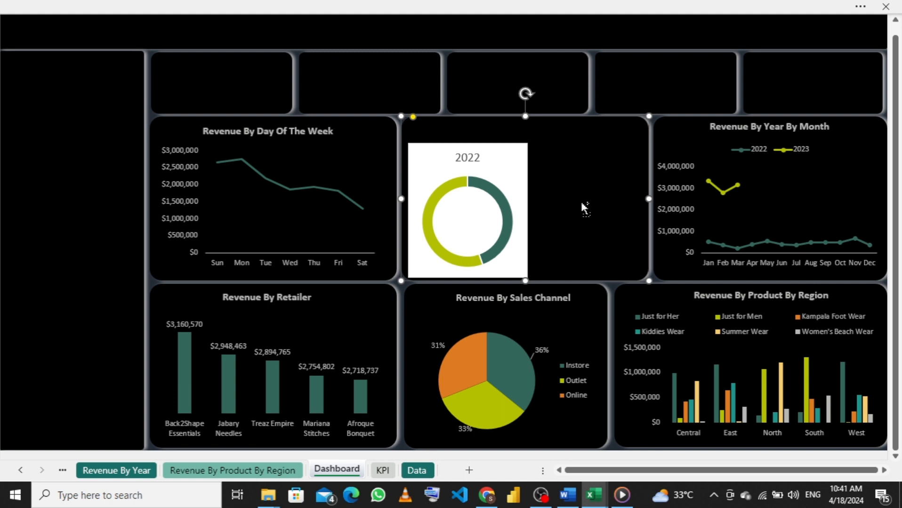
key("ctrl+v")
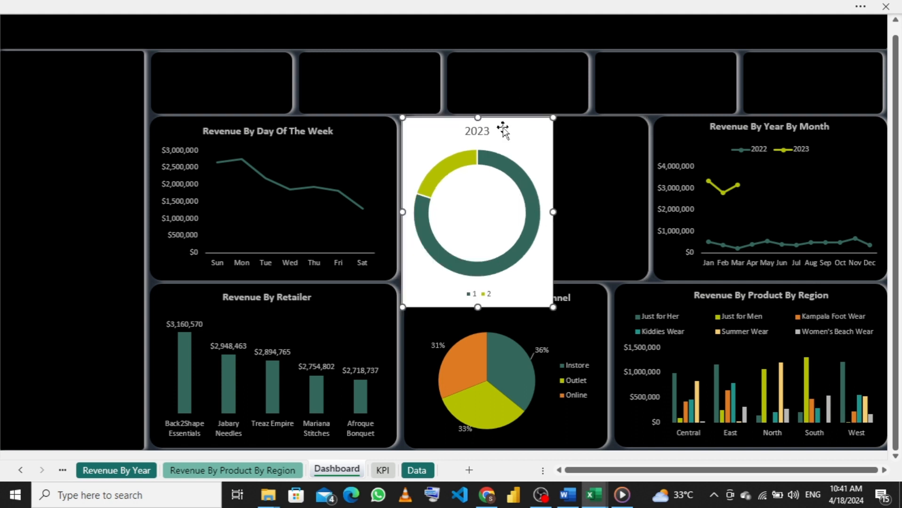
left_click_drag(519, 125, 647, 96)
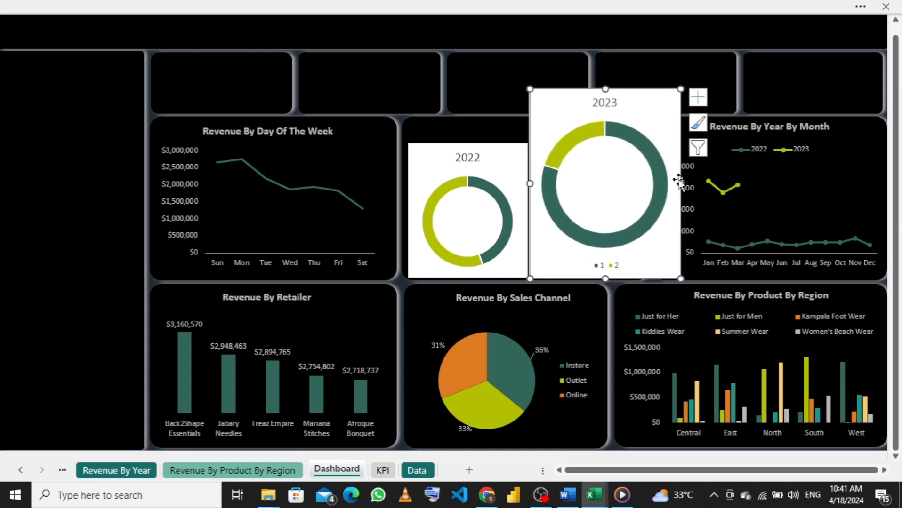
- Delete the 2023 doughnut chart's legend and shrink the chart to fit the right half of the middle panel
left_click_drag(680, 184, 639, 184)
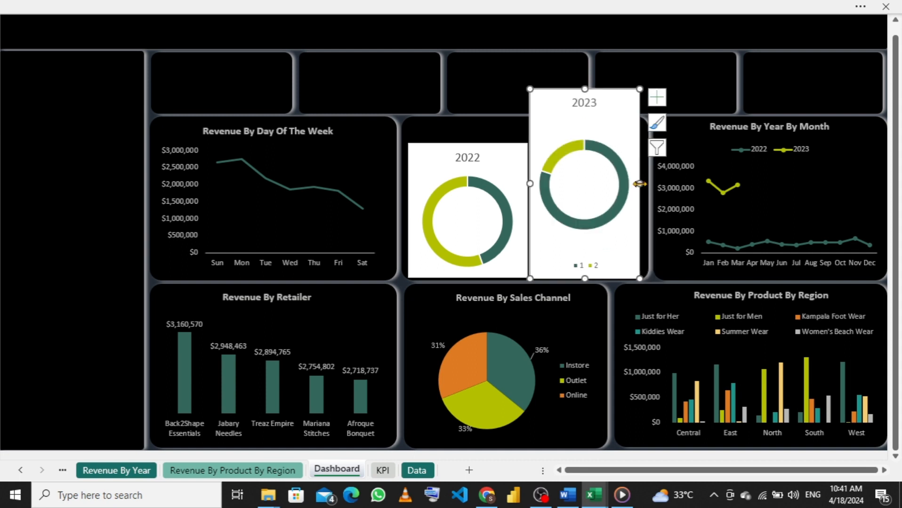
left_click(587, 268)
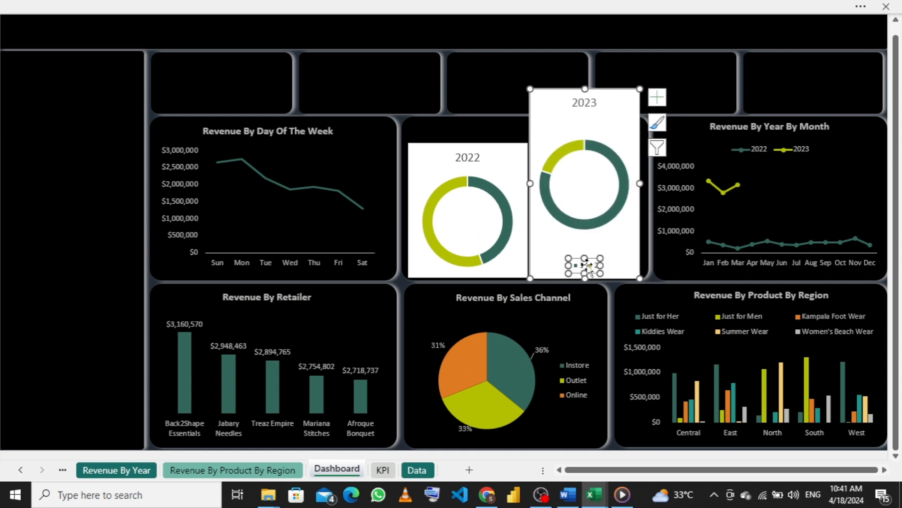
key("Delete")
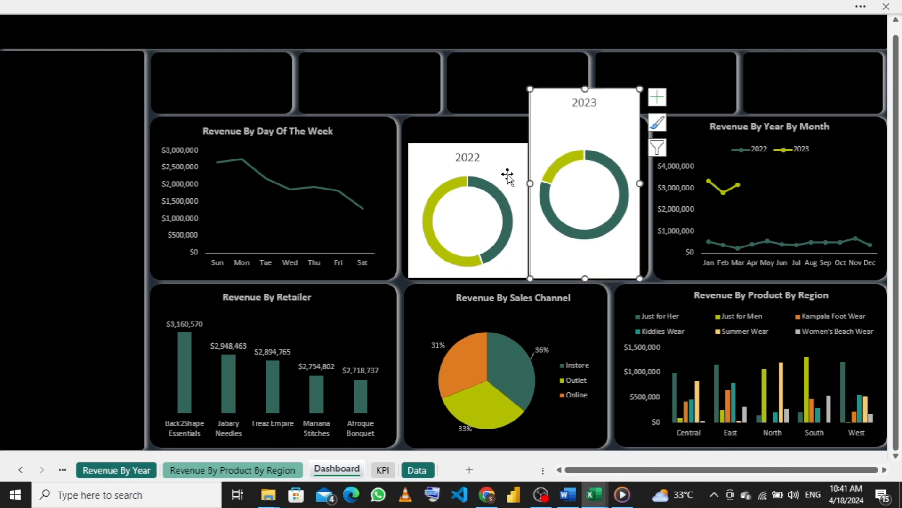
left_click_drag(585, 89, 585, 141)
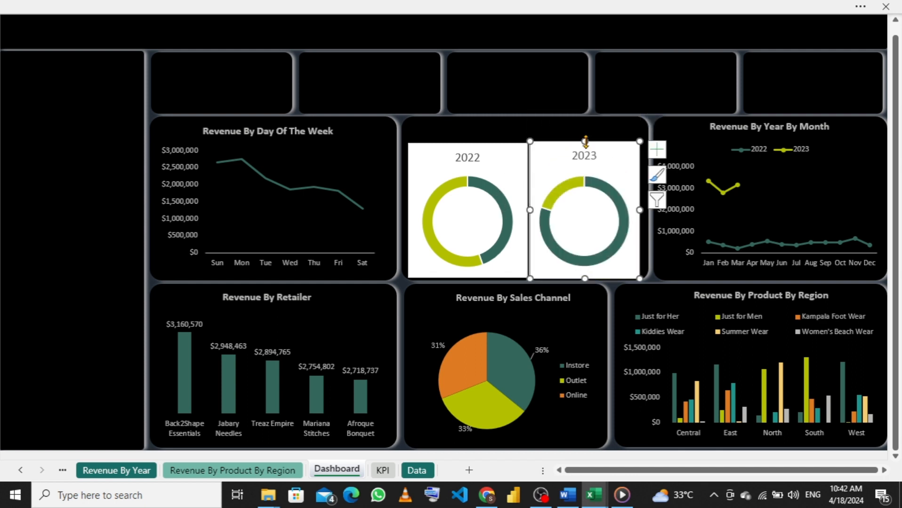
- Widen the 2023 chart slightly towards the panel's right edge and lower its top edge to roughly match the 2022 chart
left_click(507, 155)
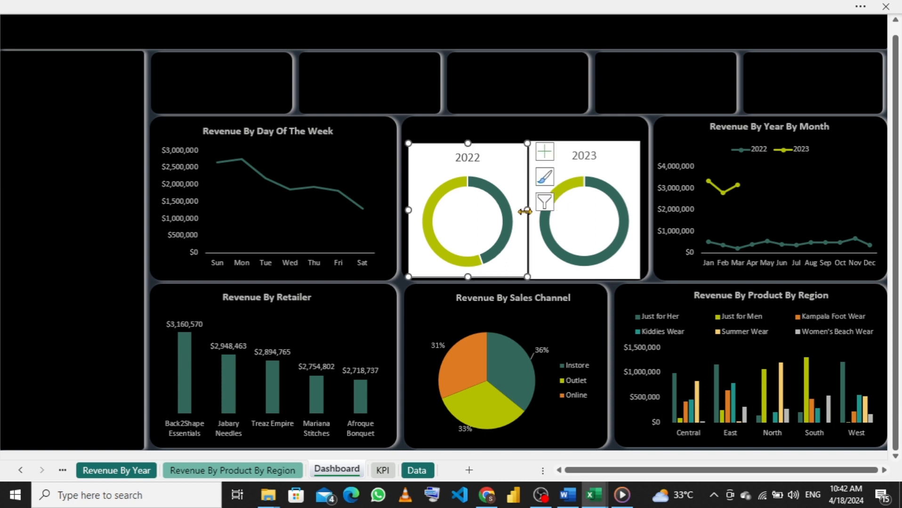
left_click(631, 177)
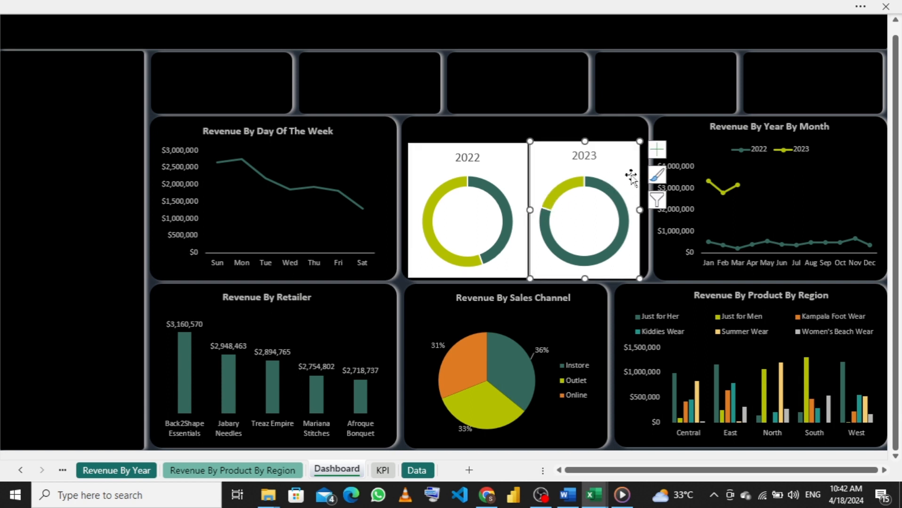
left_click_drag(643, 209, 646, 209)
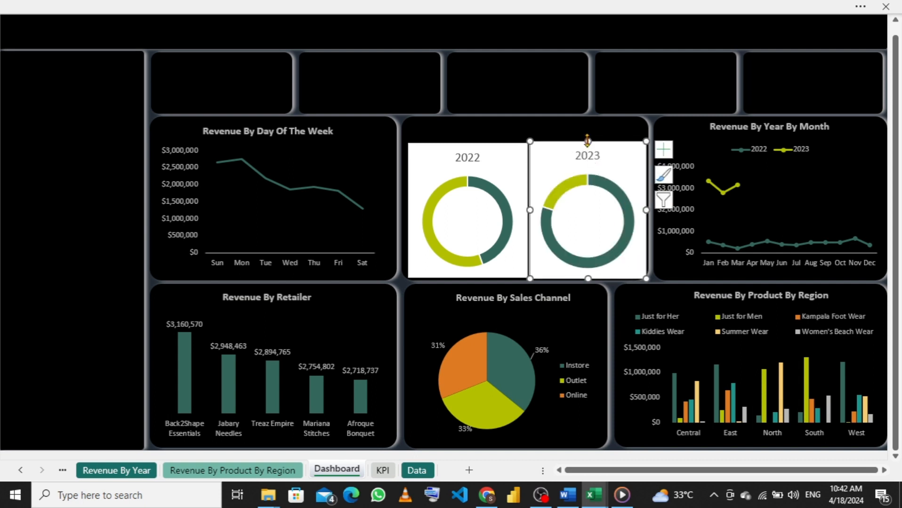
left_click_drag(588, 143, 588, 146)
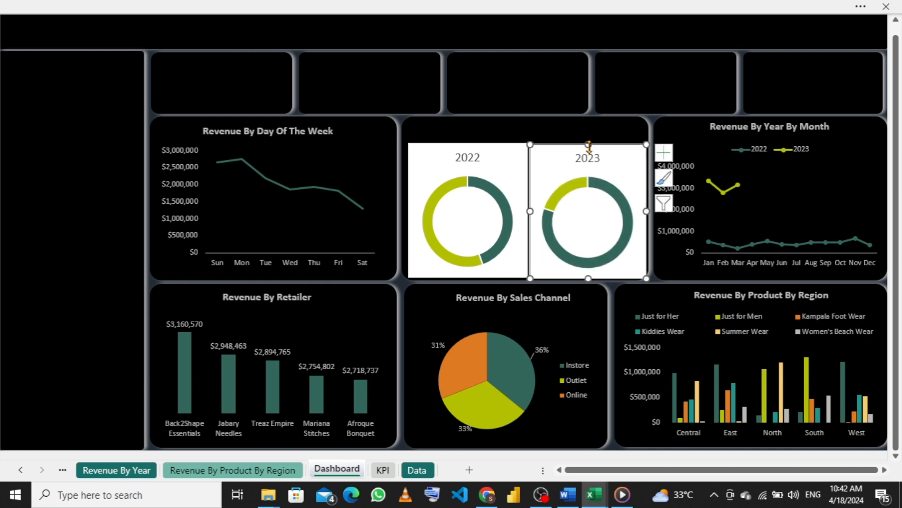
left_click(597, 212)
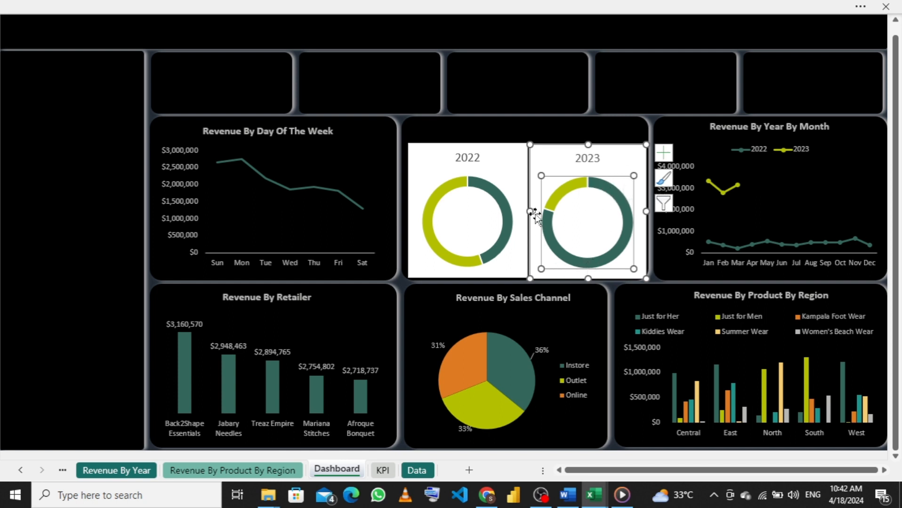
left_click(512, 162)
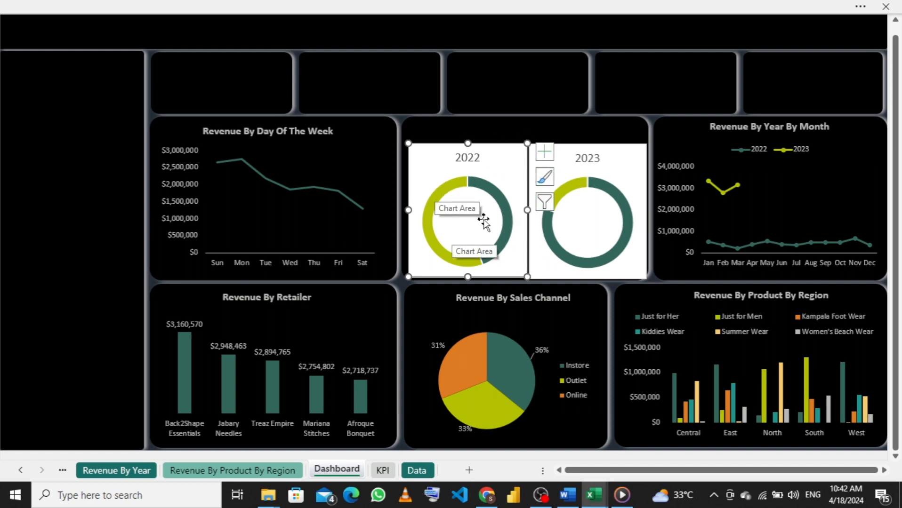
left_click(591, 128)
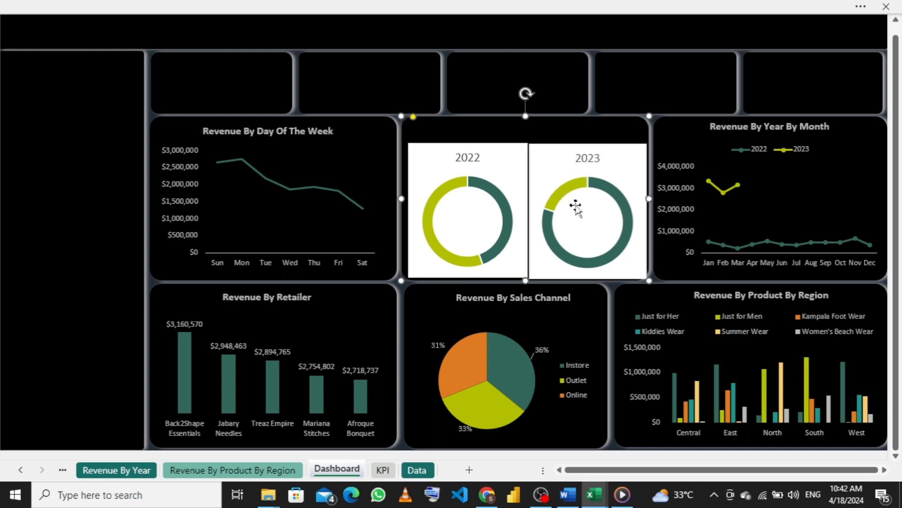
- Adjust the 2022 chart's top and bottom edges to line up with the 2023 chart
left_click(508, 152)
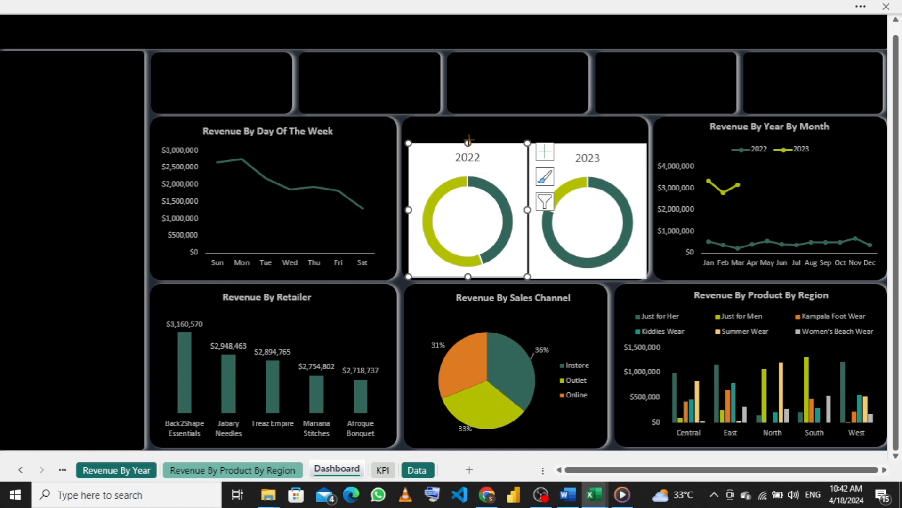
left_click_drag(468, 143, 468, 144)
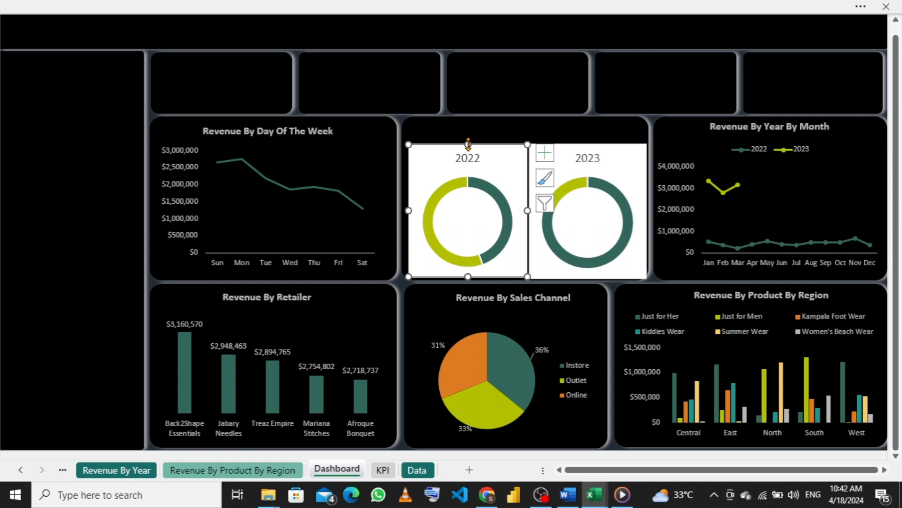
left_click(502, 135)
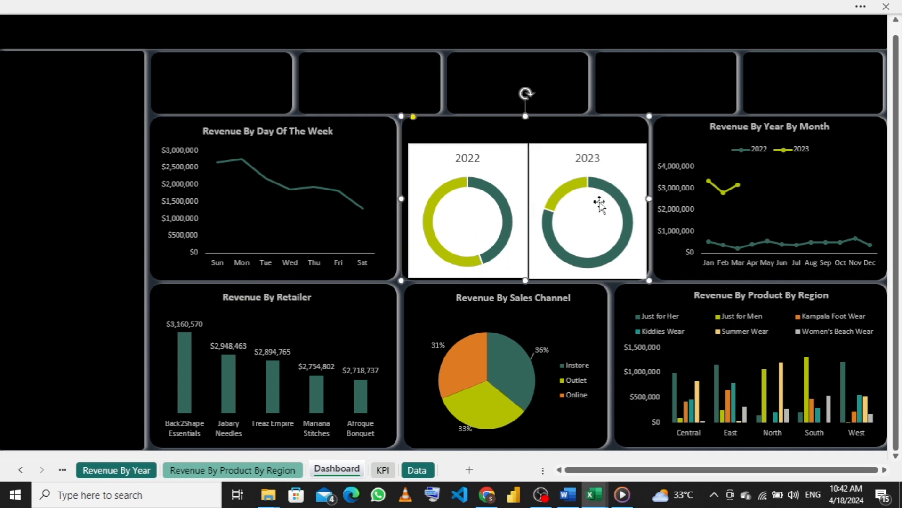
left_click(501, 271)
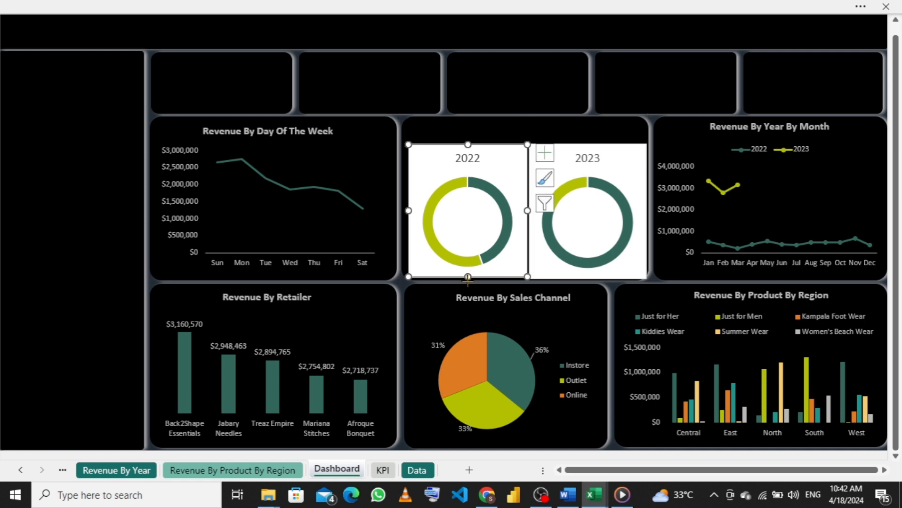
left_click_drag(467, 280, 477, 279)
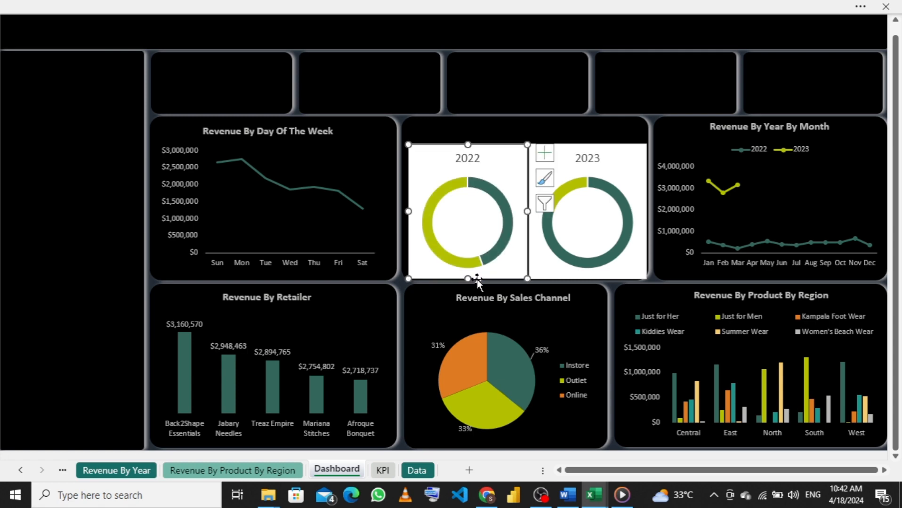
left_click(545, 125)
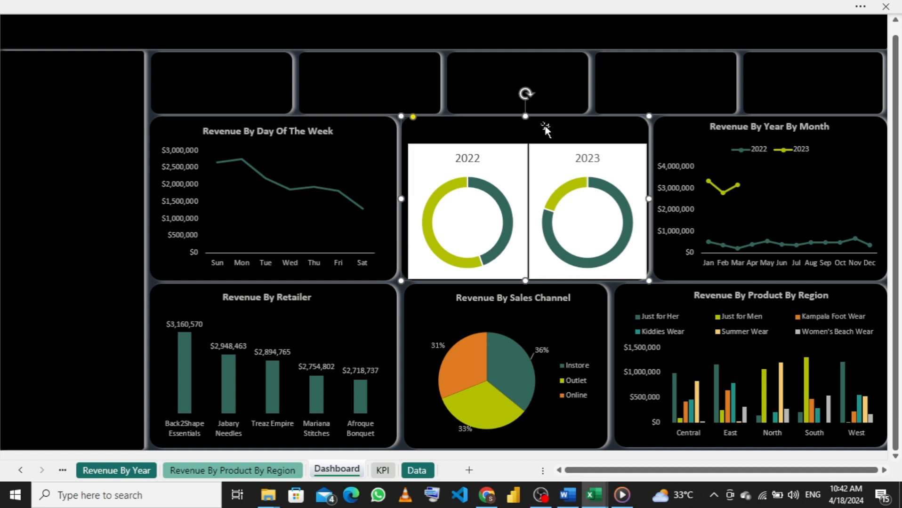
- Set the 2022 doughnut chart's area to no outline and no fill
left_click(515, 156)
right_click(516, 157)
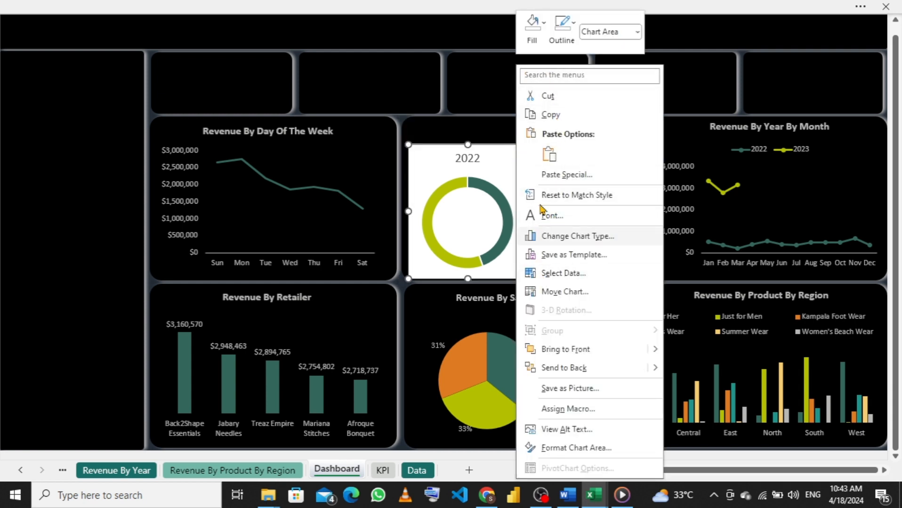
left_click(567, 41)
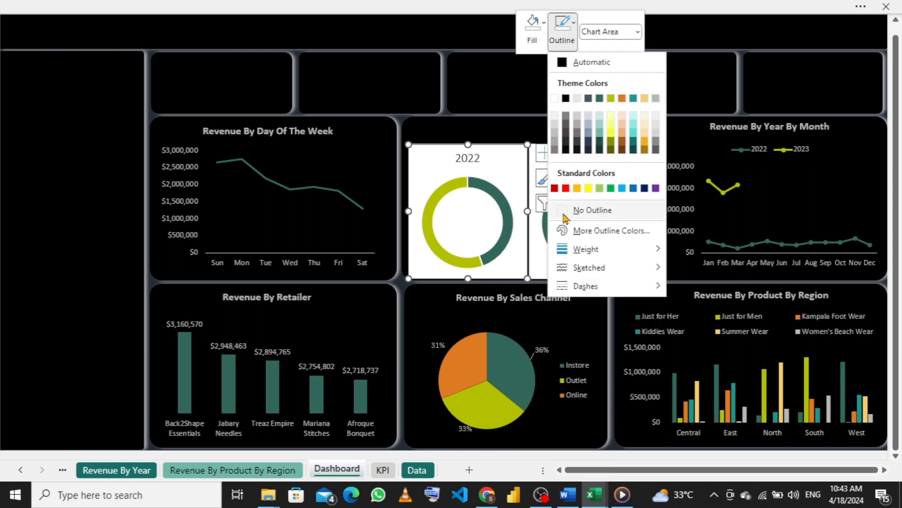
left_click(562, 210)
left_click(532, 27)
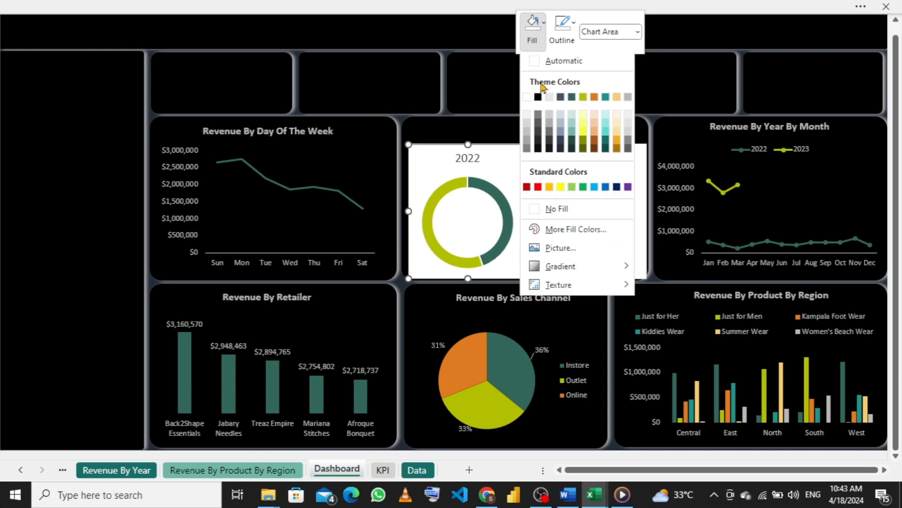
left_click(536, 211)
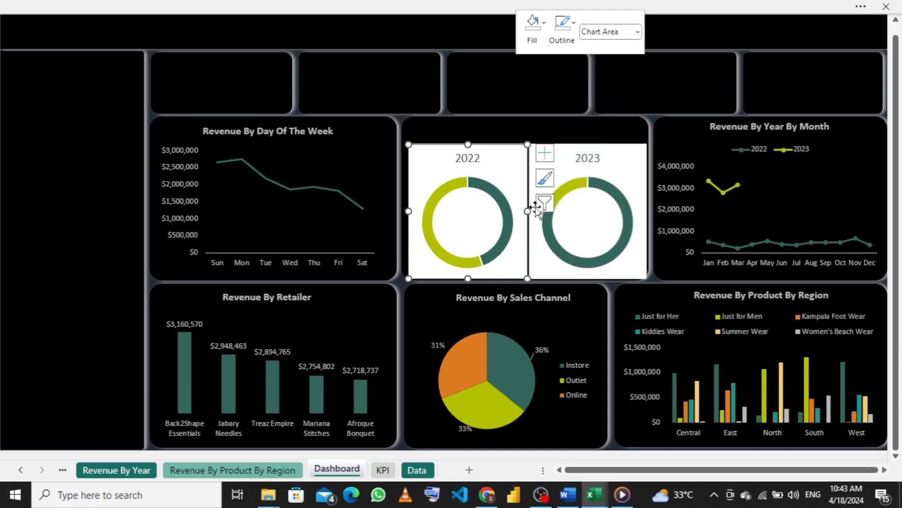
left_click(560, 46)
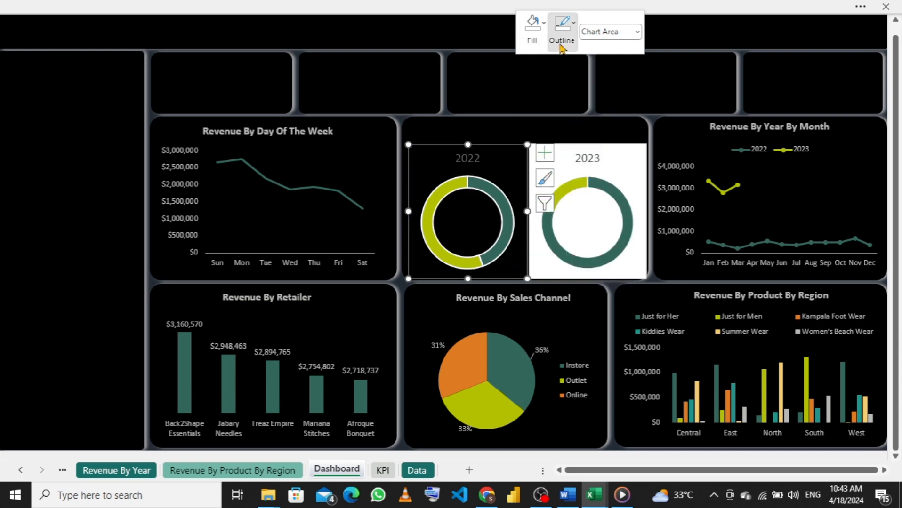
left_click(523, 116)
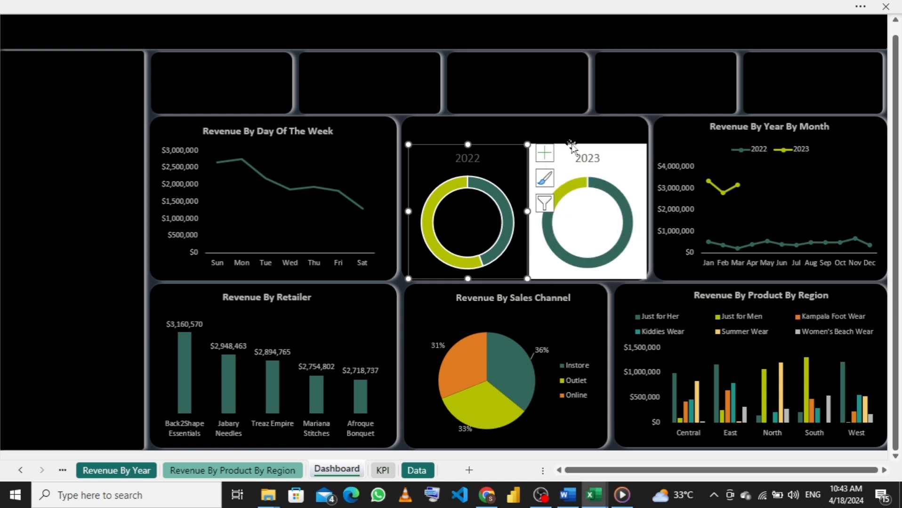
- Set the 2023 doughnut chart's area to no fill and no outline
left_click(608, 150)
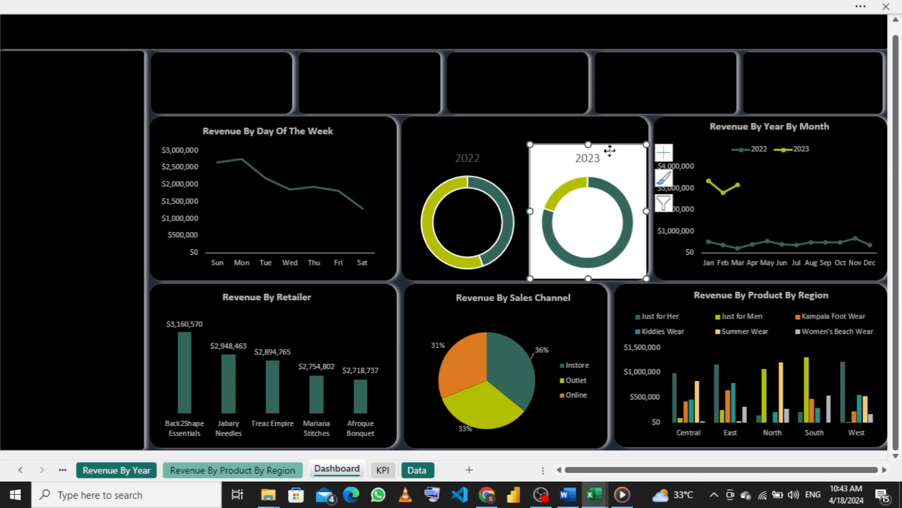
right_click(609, 151)
left_click(633, 42)
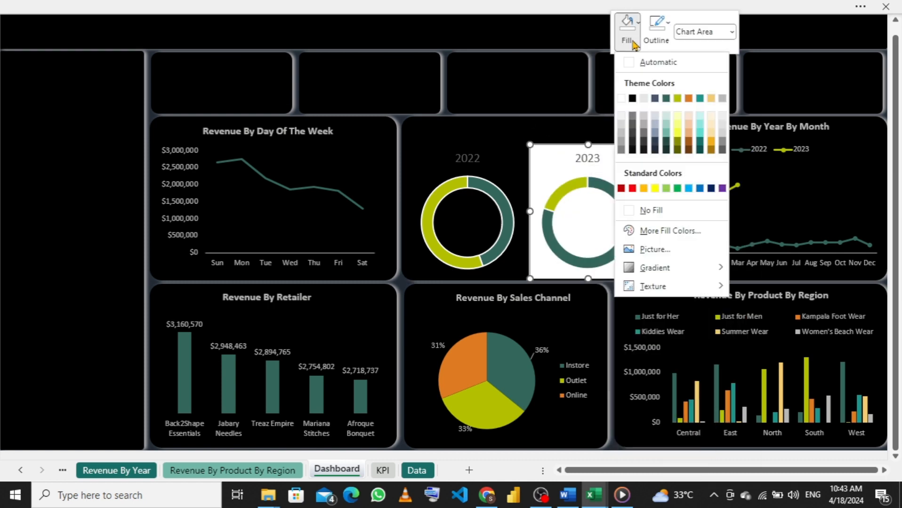
left_click(629, 210)
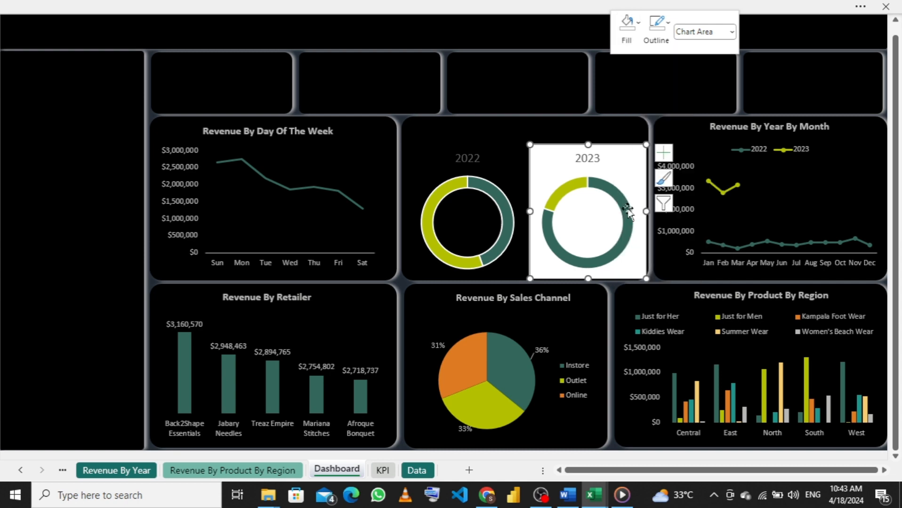
left_click(655, 41)
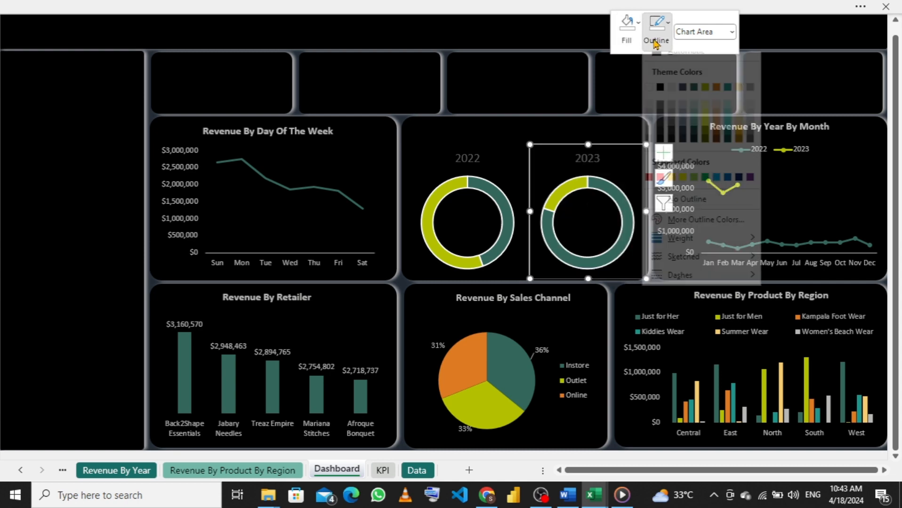
left_click(660, 212)
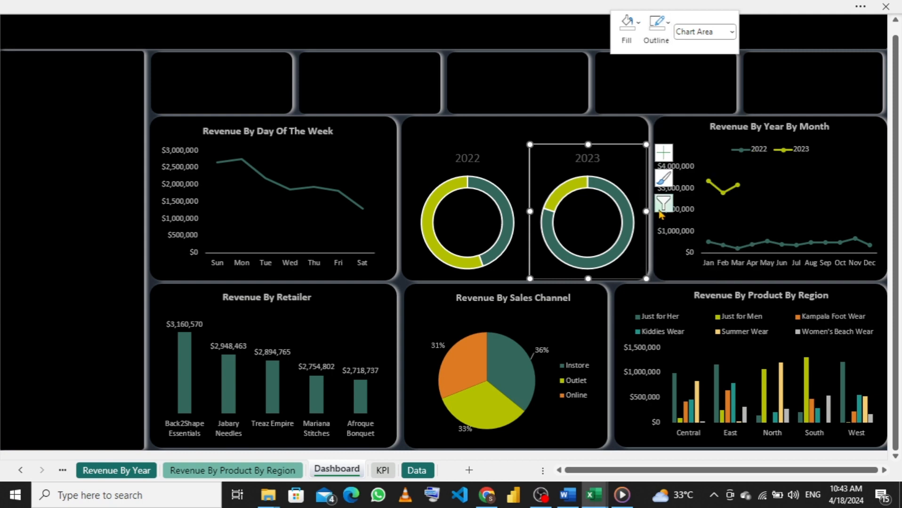
- Remove the outline from the 2022 doughnut's data series
left_click(496, 198)
right_click(496, 200)
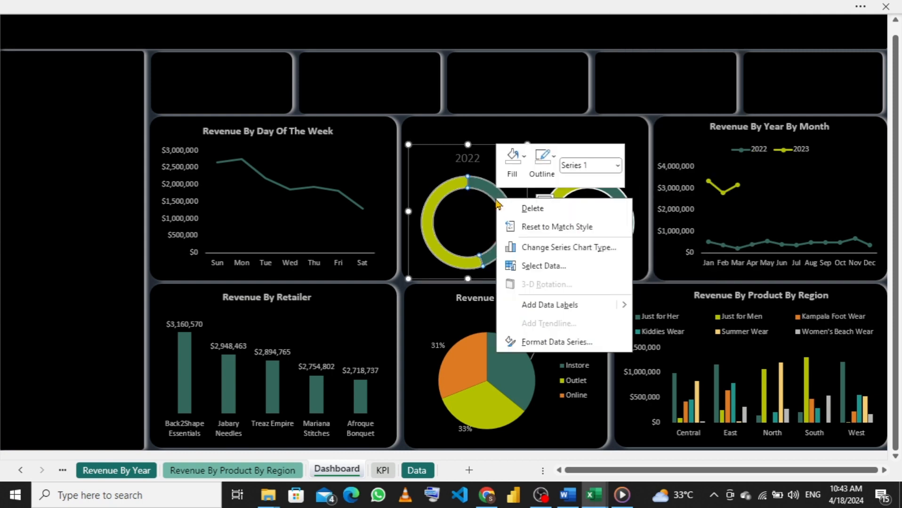
left_click(545, 172)
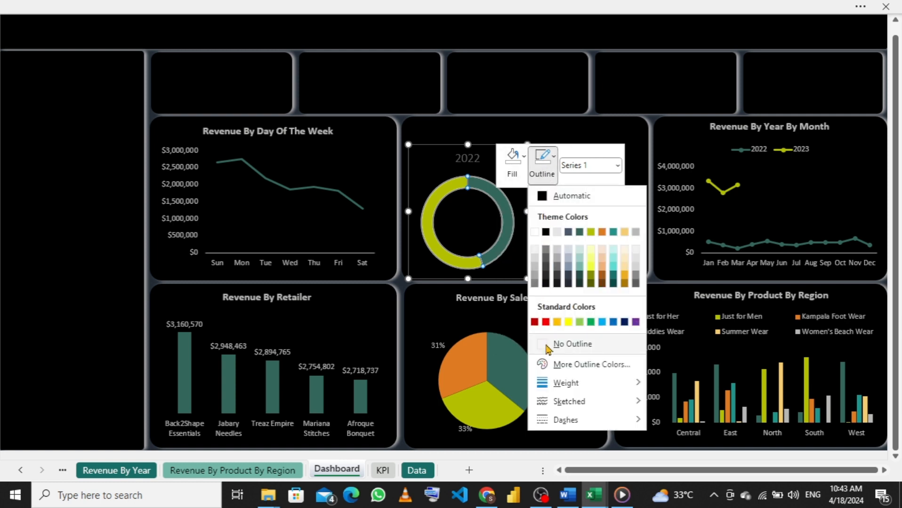
left_click(544, 346)
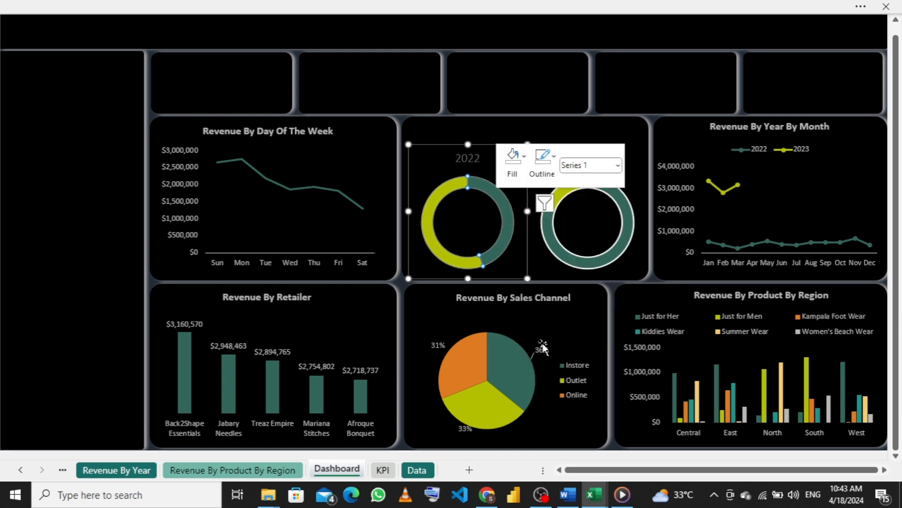
- Set the 2023 doughnut's data series to no outline
left_click(580, 262)
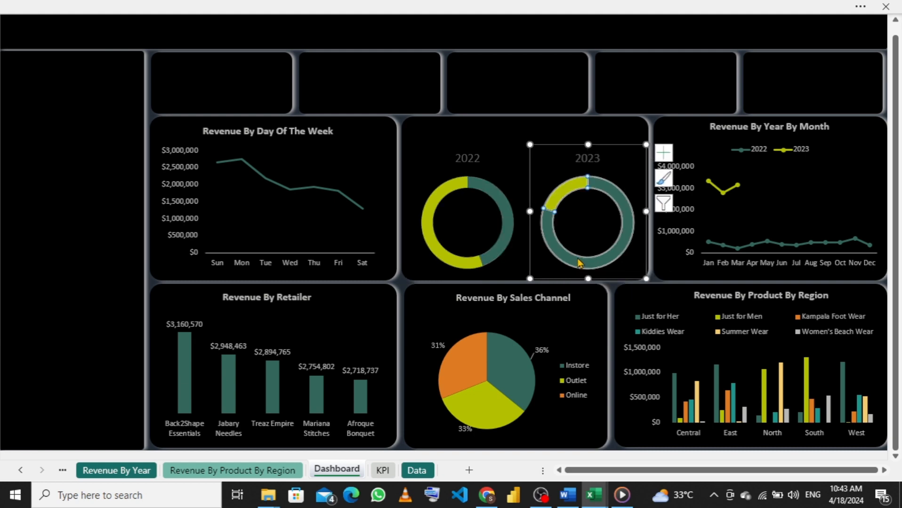
right_click(575, 263)
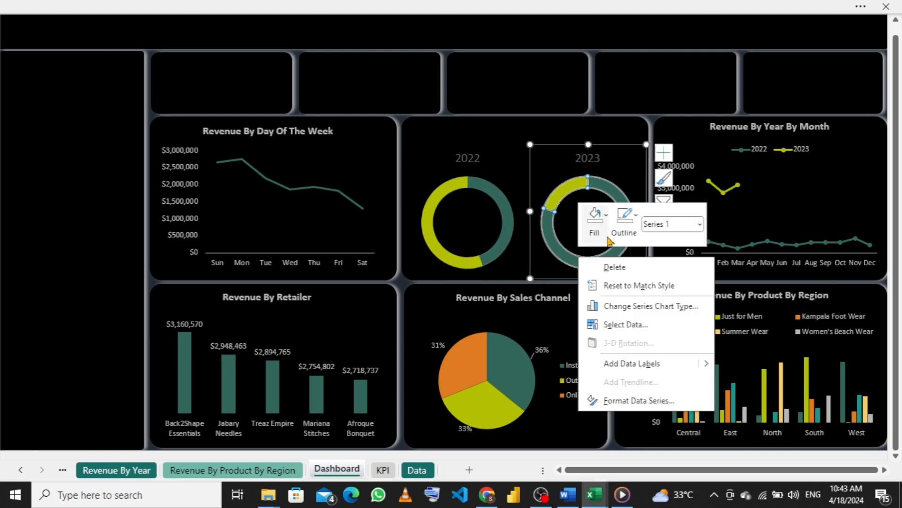
left_click(622, 225)
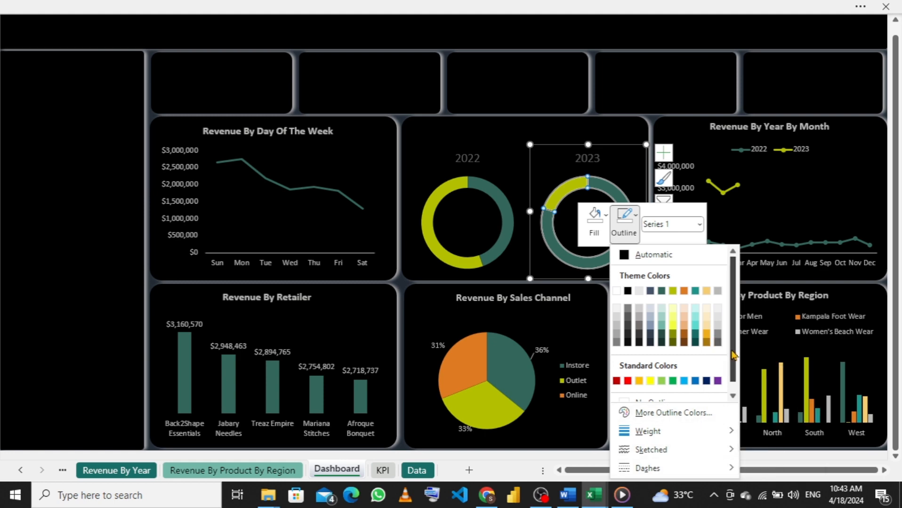
left_click_drag(732, 351, 718, 391)
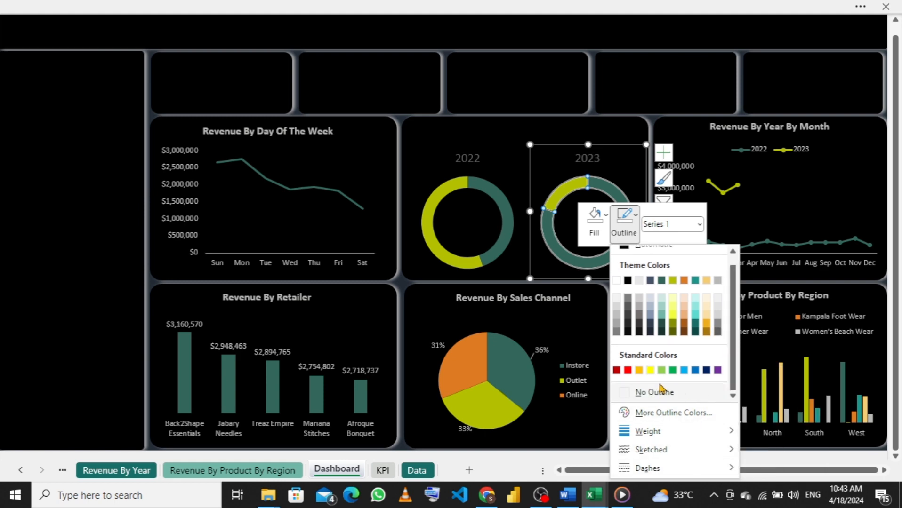
left_click(626, 395)
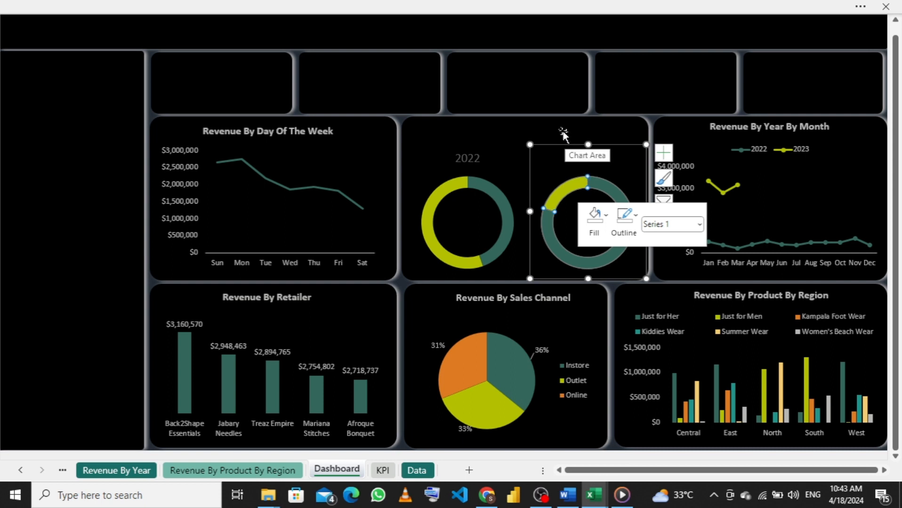
left_click(563, 134)
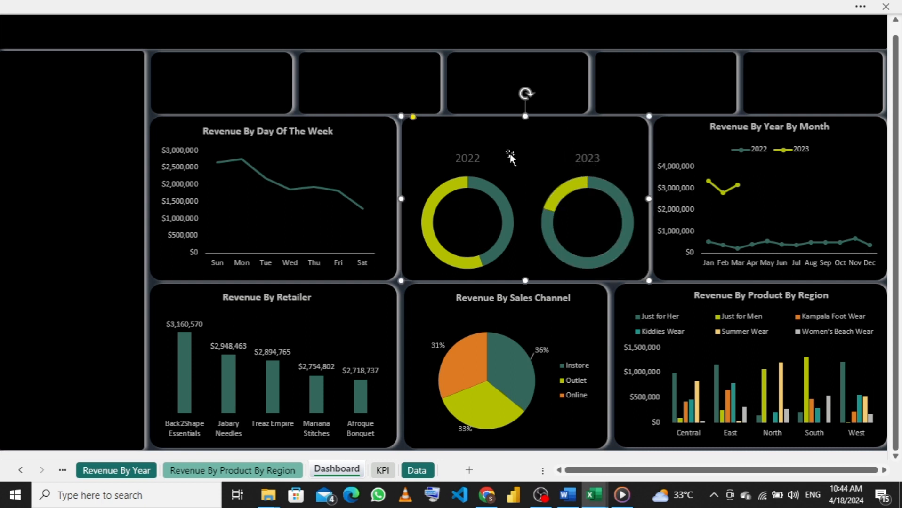
- Format the 2022 doughnut chart's title in the light grey theme colour and bold
left_click(474, 158)
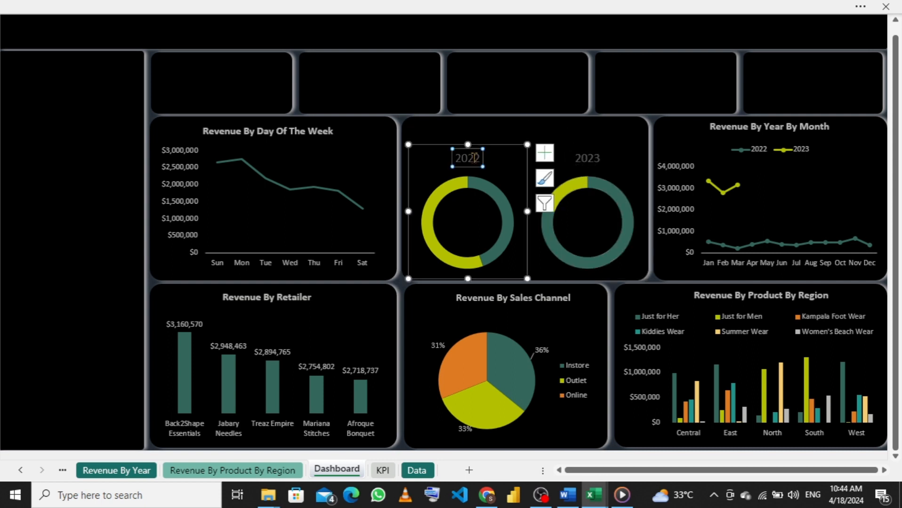
left_click_drag(478, 157, 456, 158)
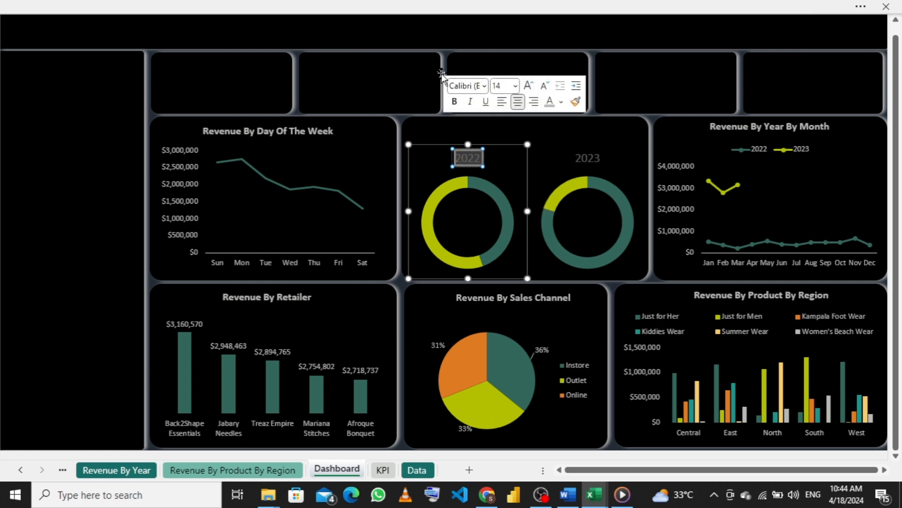
left_click(560, 102)
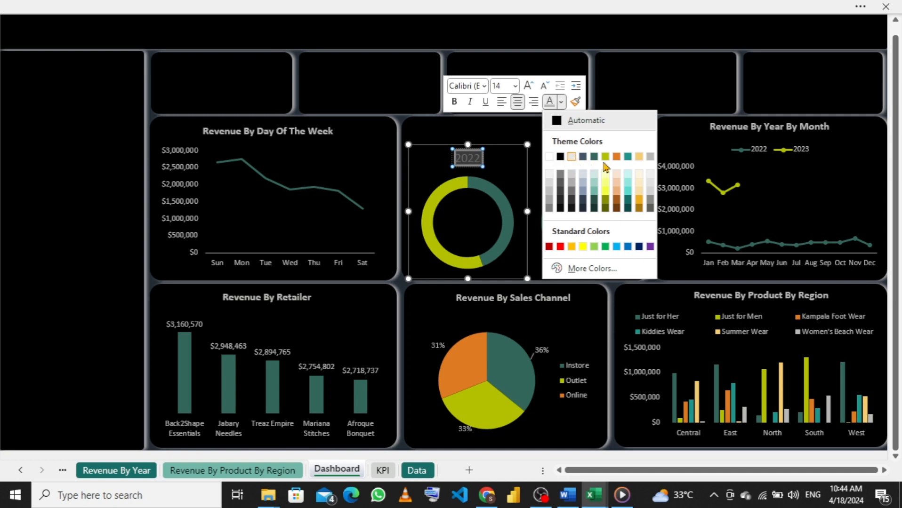
left_click(650, 156)
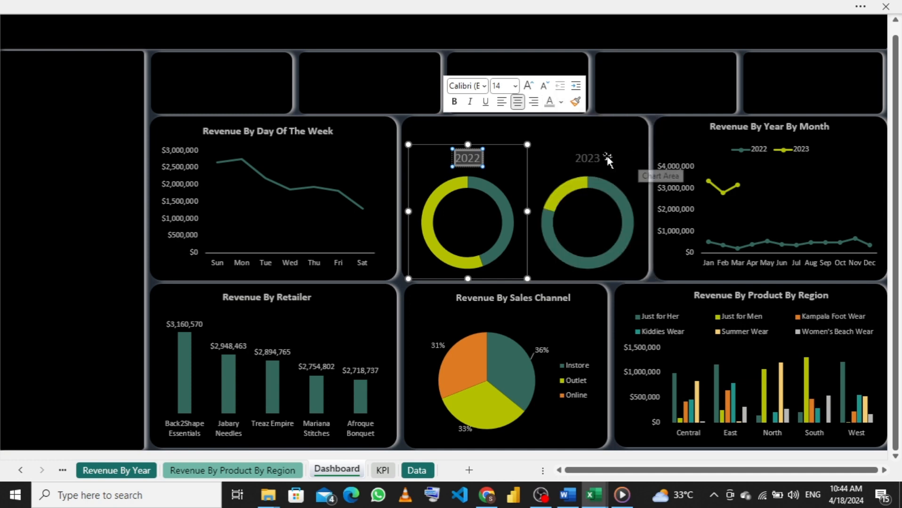
left_click(455, 102)
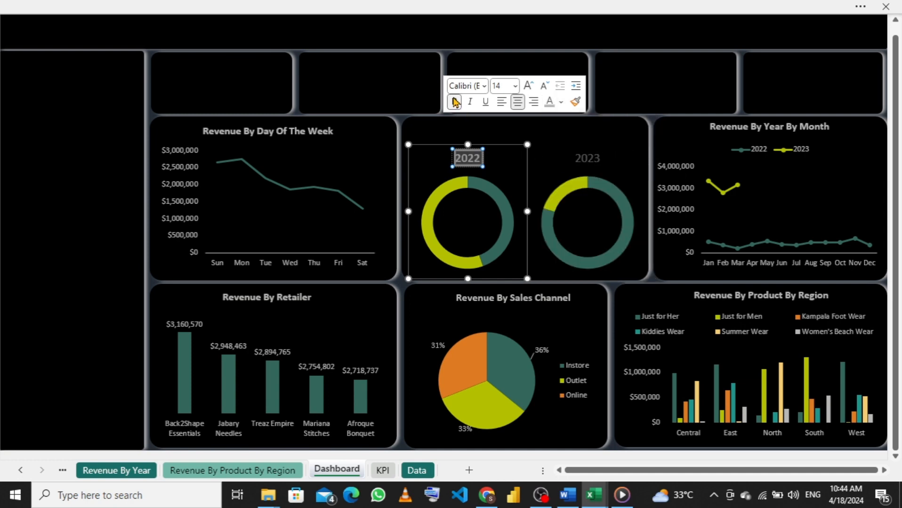
- Make the 2023 doughnut chart's title bold and light grey to match the 2022 title
left_click(580, 156)
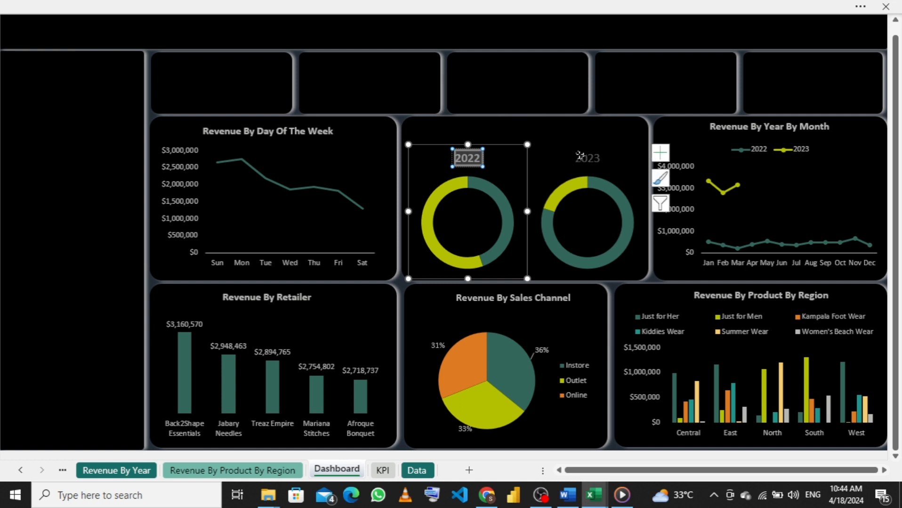
left_click(594, 156)
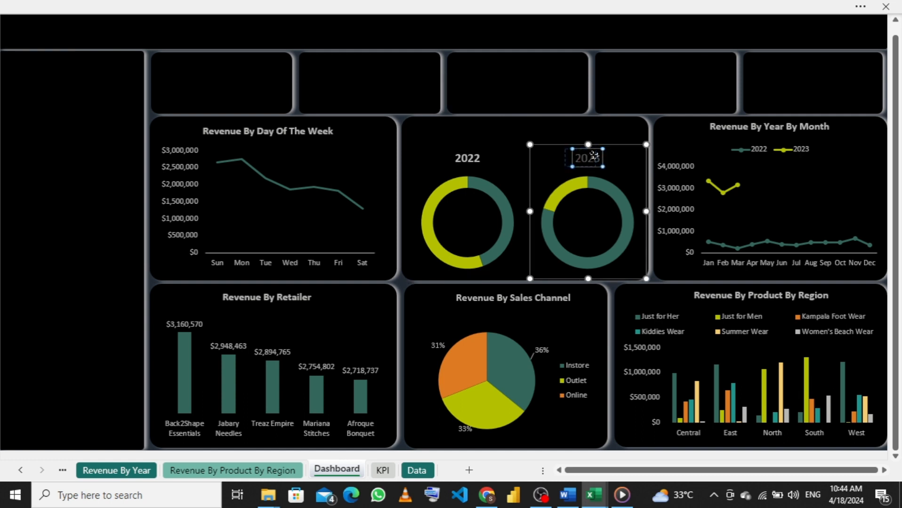
left_click(594, 156)
key("ctrl+z")
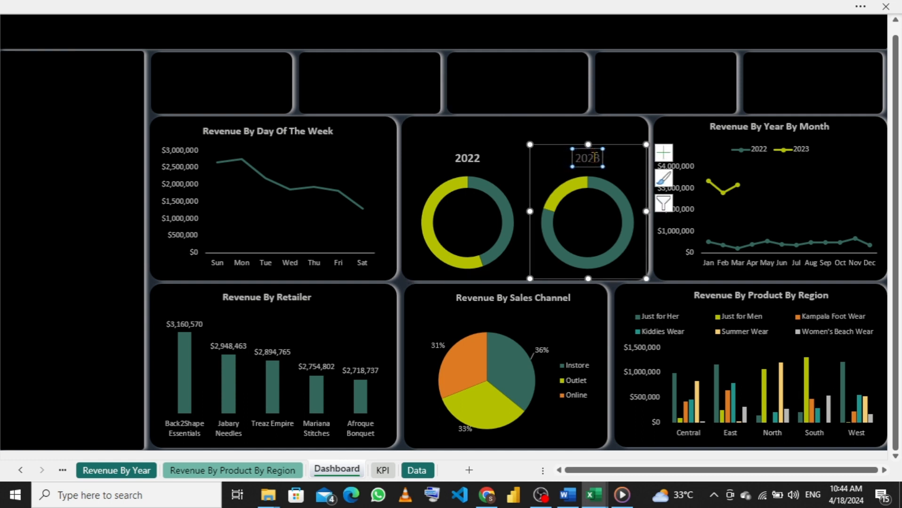
left_click_drag(600, 157, 576, 157)
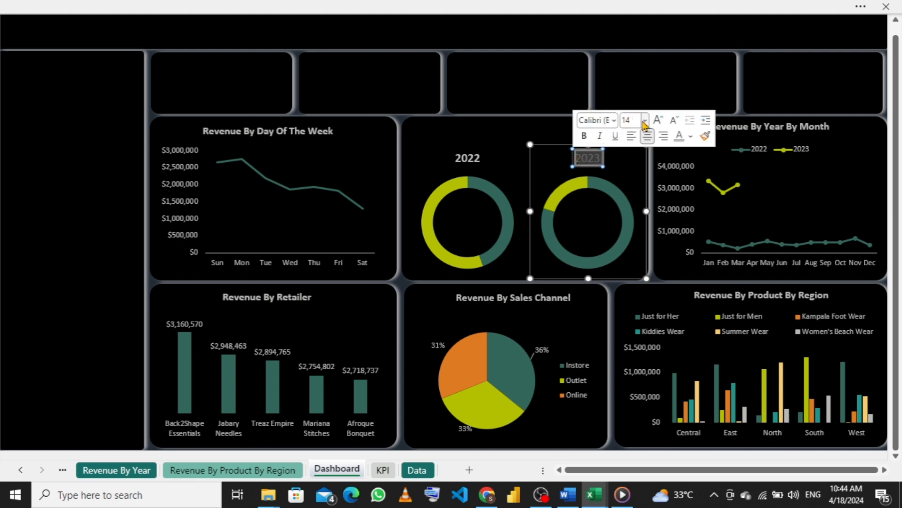
left_click(584, 137)
left_click(689, 138)
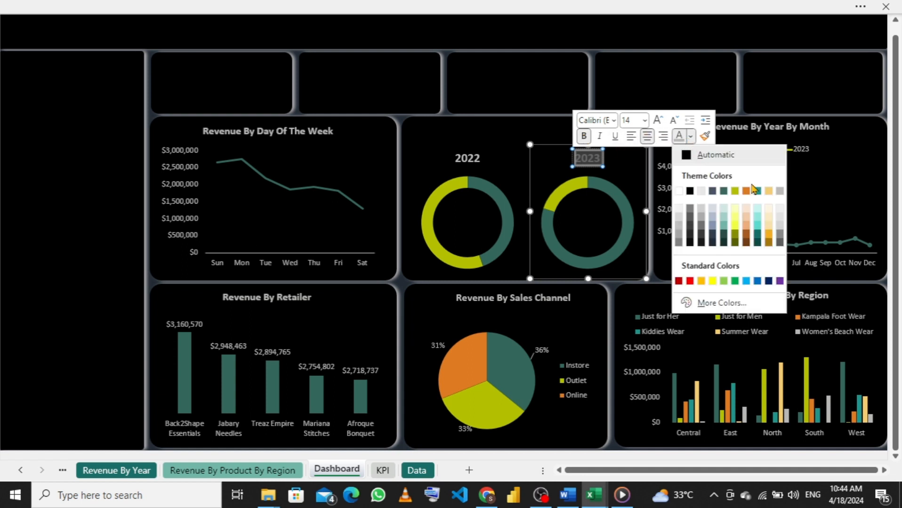
left_click(780, 191)
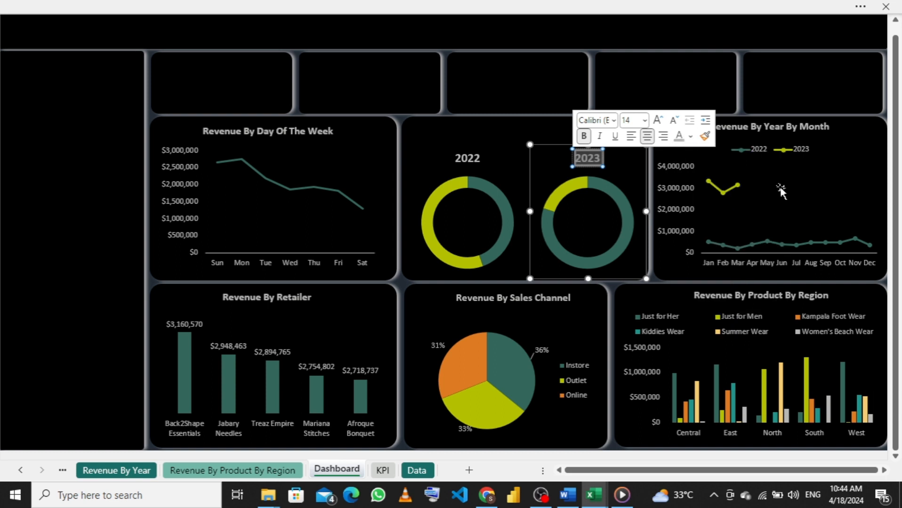
left_click(513, 127)
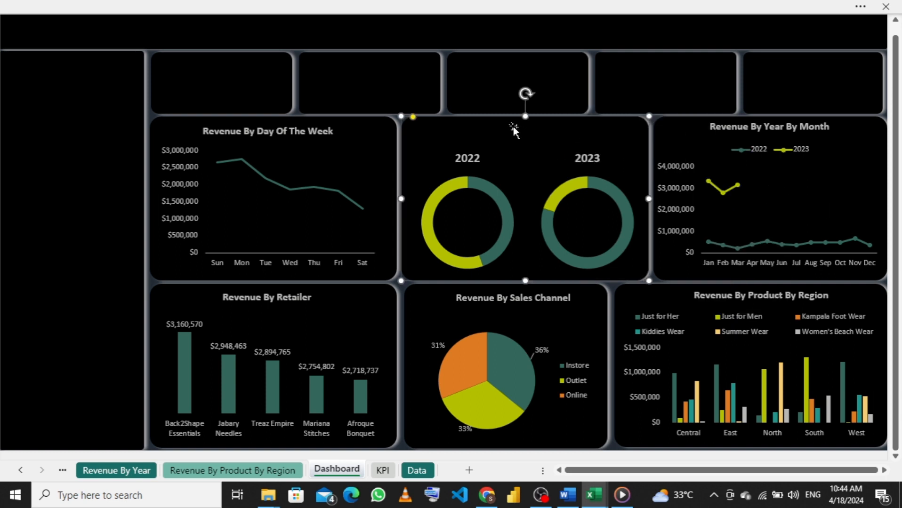
- Duplicate the "Revenue By Day Of The Week" title into the doughnut panel above both charts and change its text to "Revenue By Year"
left_click(318, 135)
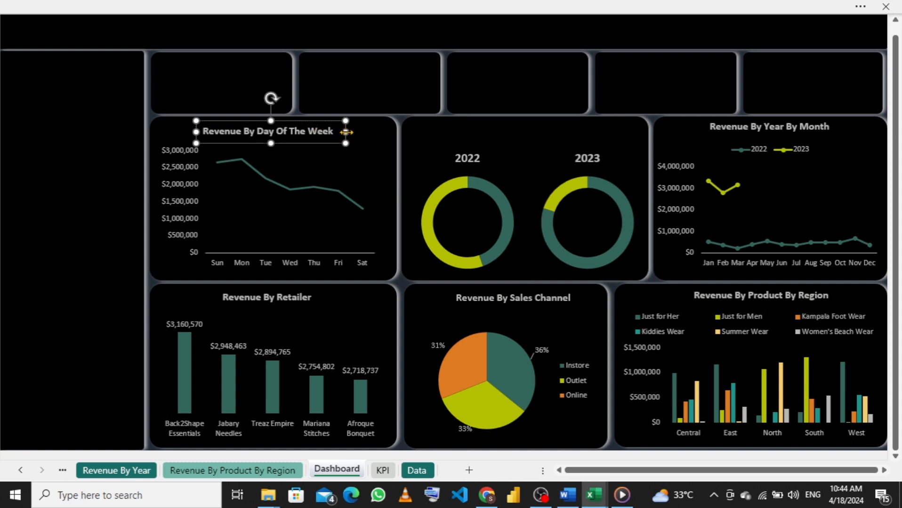
left_click_drag(348, 135, 354, 140)
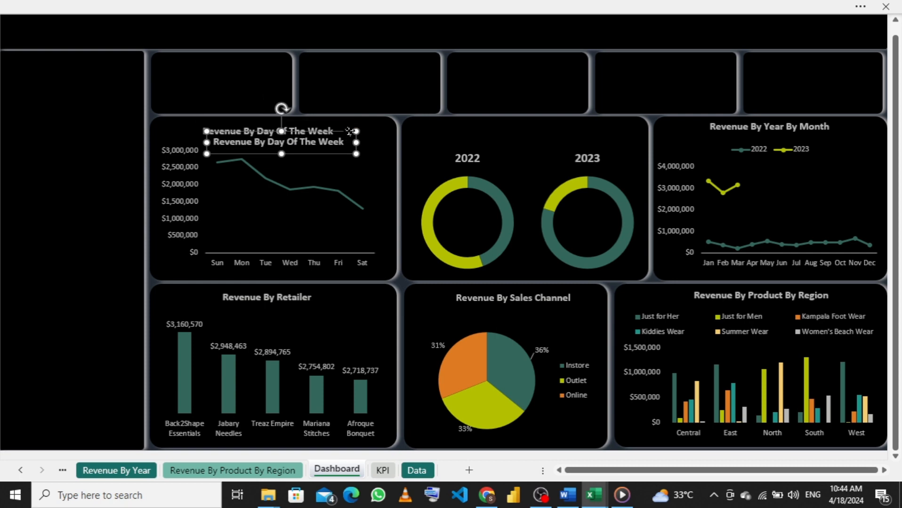
left_click_drag(349, 132, 591, 119)
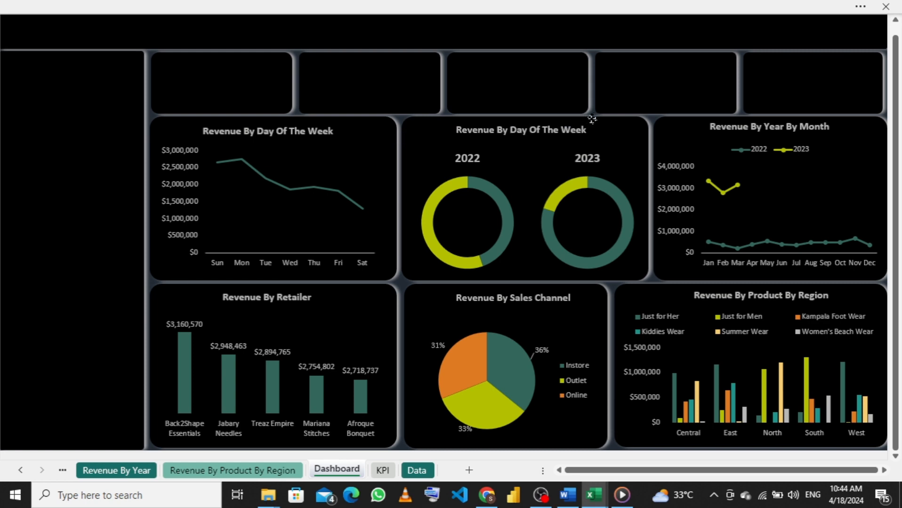
left_click_drag(591, 119, 592, 119)
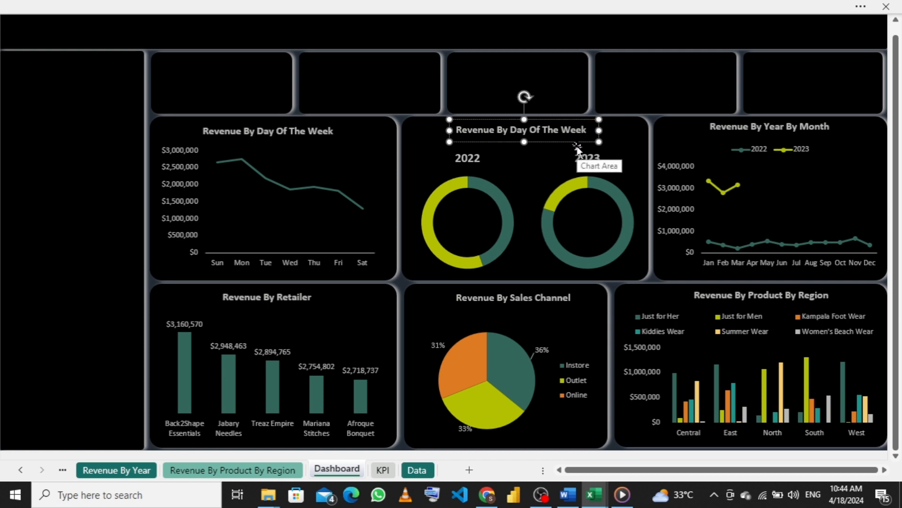
key("BackSpace")
key("BackSpace")
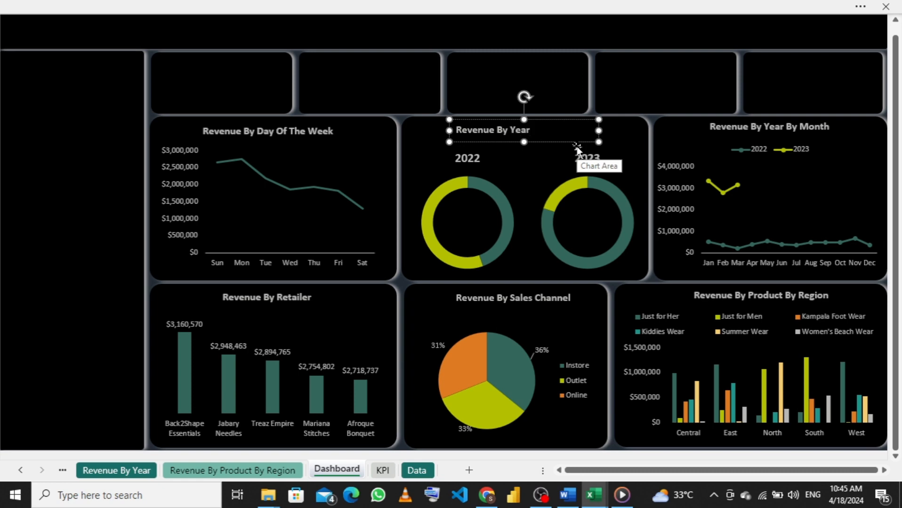
- Narrow the "Revenue By Year" text box to fit its text and centre it above the two doughnuts
left_click_drag(450, 131, 474, 131)
left_click_drag(598, 130, 567, 131)
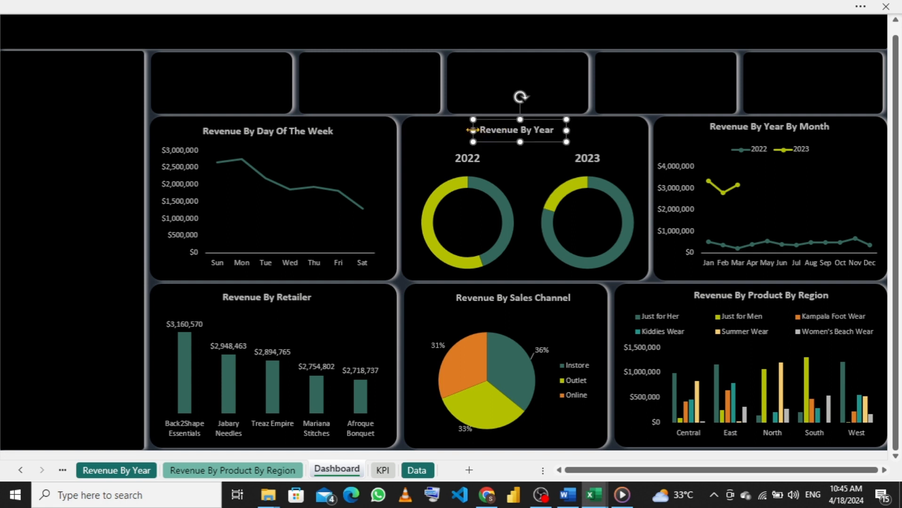
left_click(518, 130)
left_click_drag(473, 125, 486, 125)
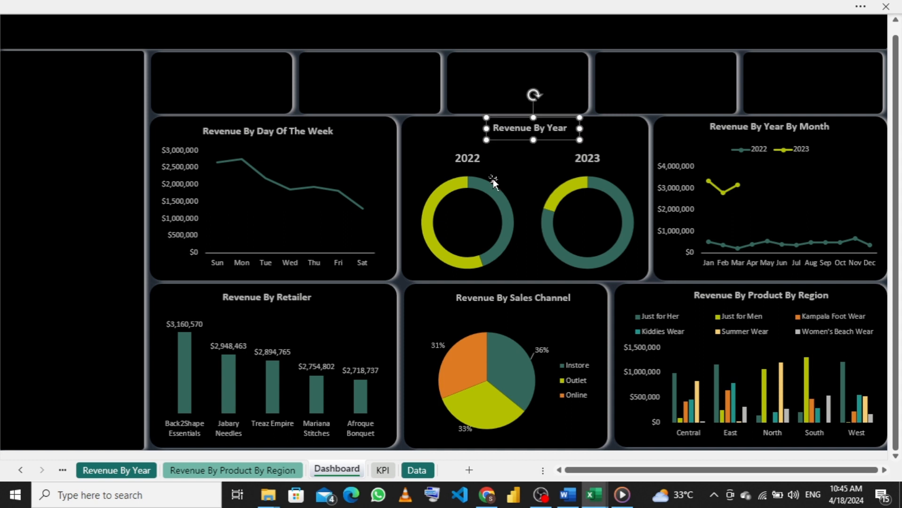
- Reduce the 2022 doughnut series' hole size to 55%
left_click(472, 220)
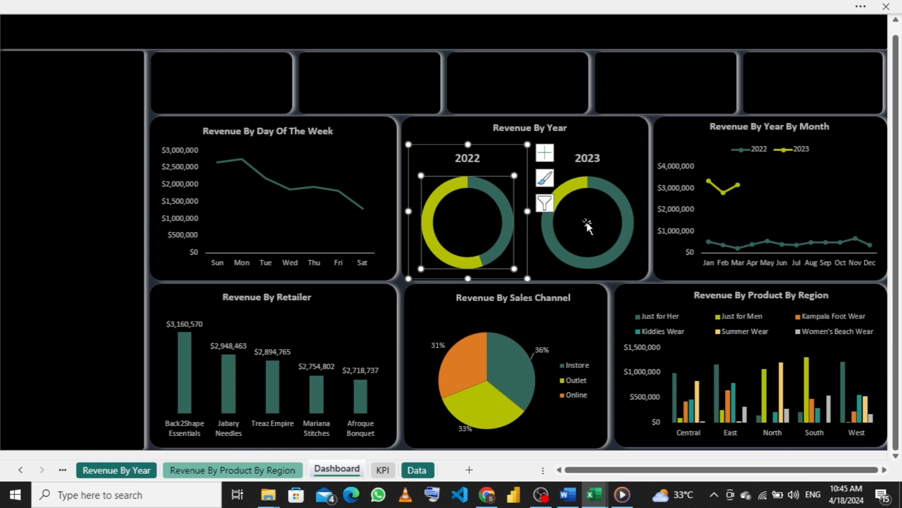
mouse_move(594, 501)
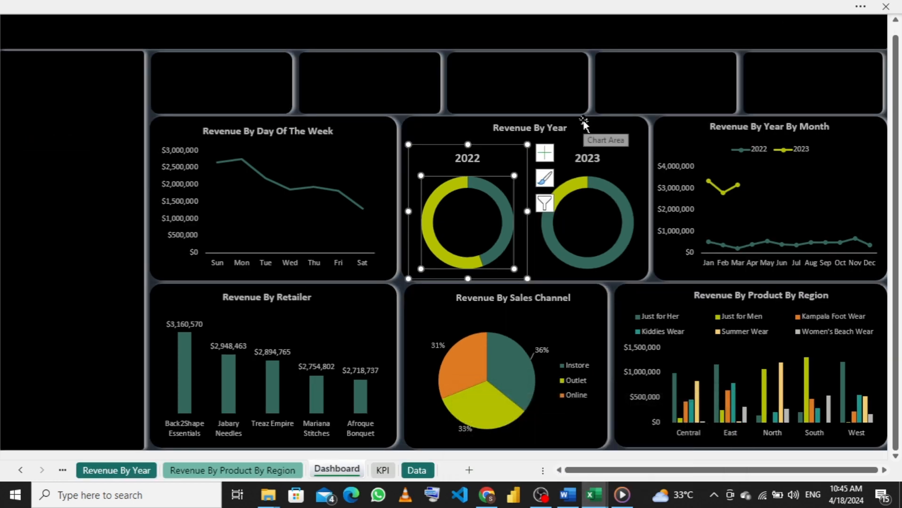
left_click(496, 159)
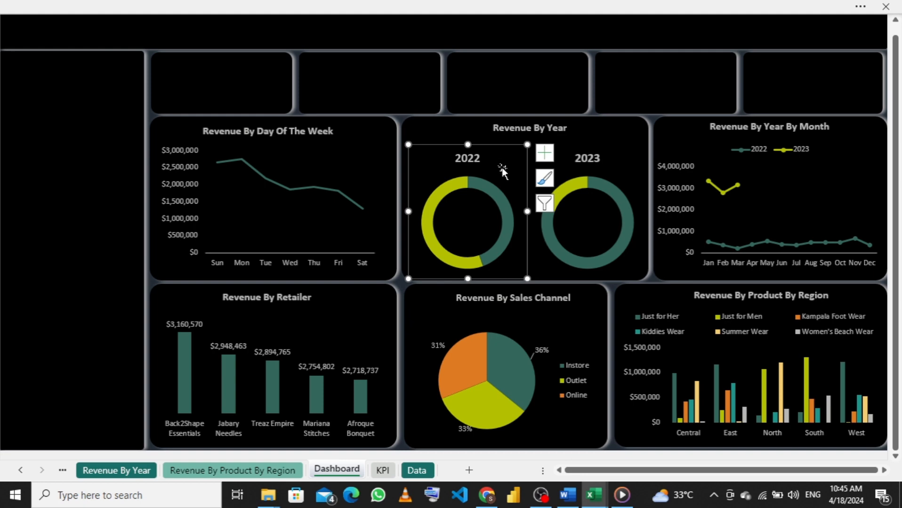
left_click(502, 203)
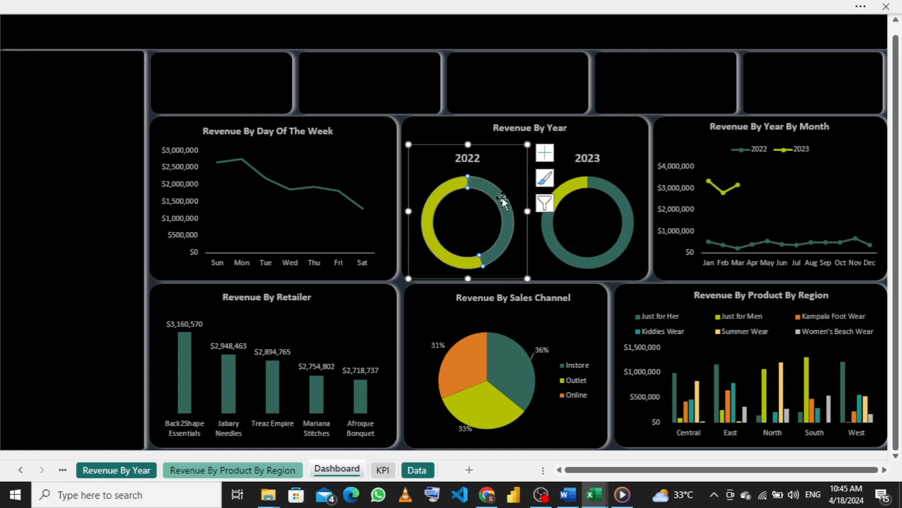
right_click(502, 202)
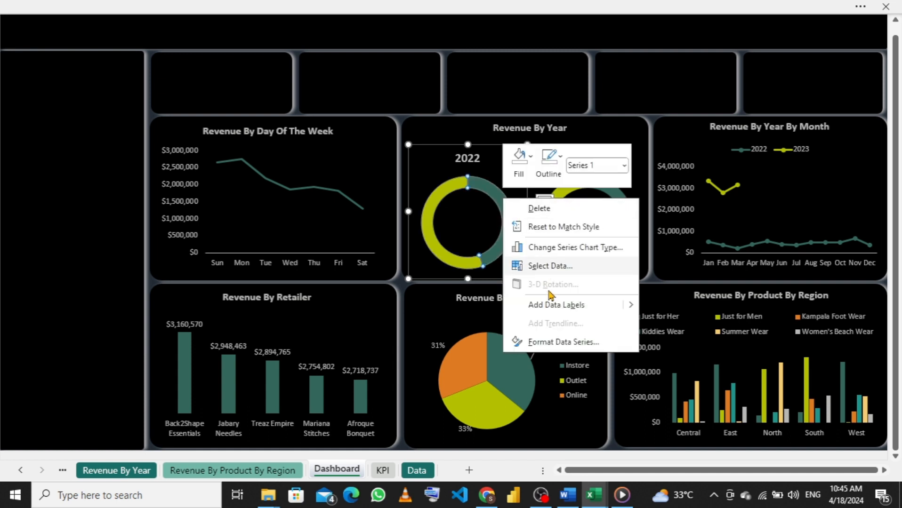
left_click(565, 345)
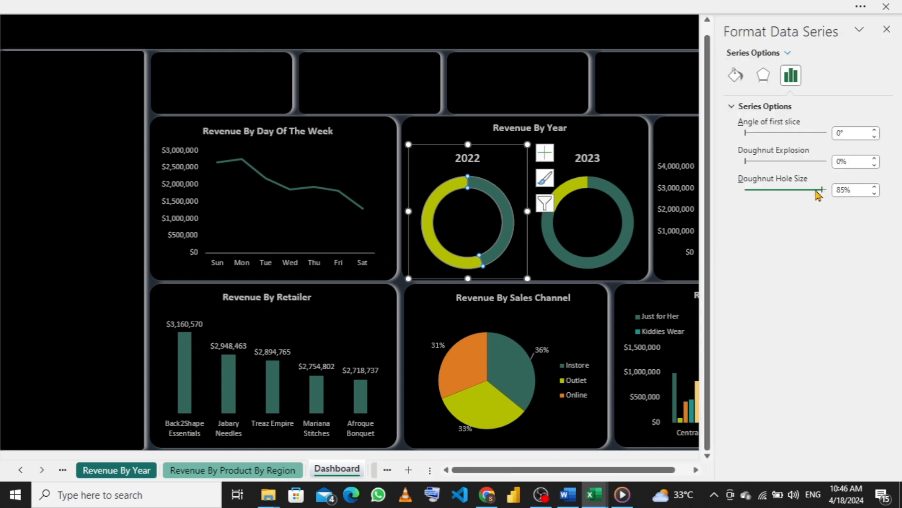
left_click(790, 191)
left_click(786, 189)
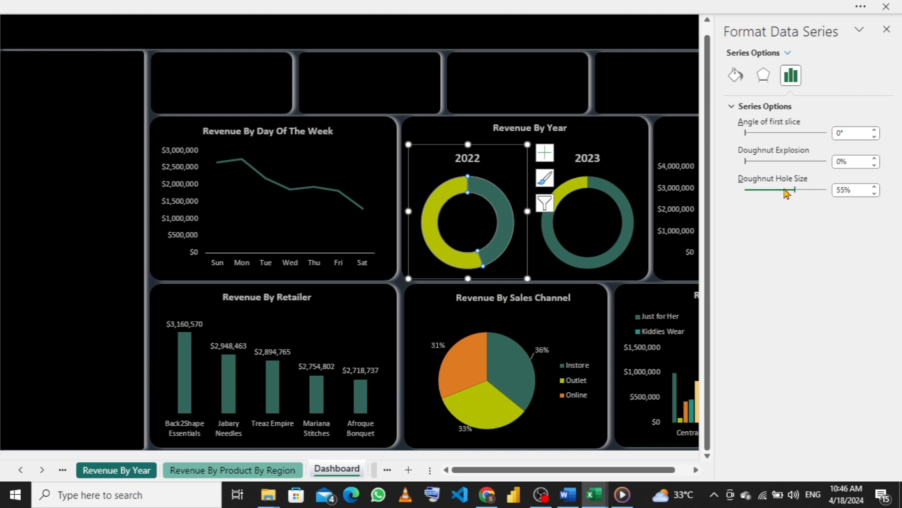
- Set the 2022 doughnut series' hole size to 60%
left_click(786, 190)
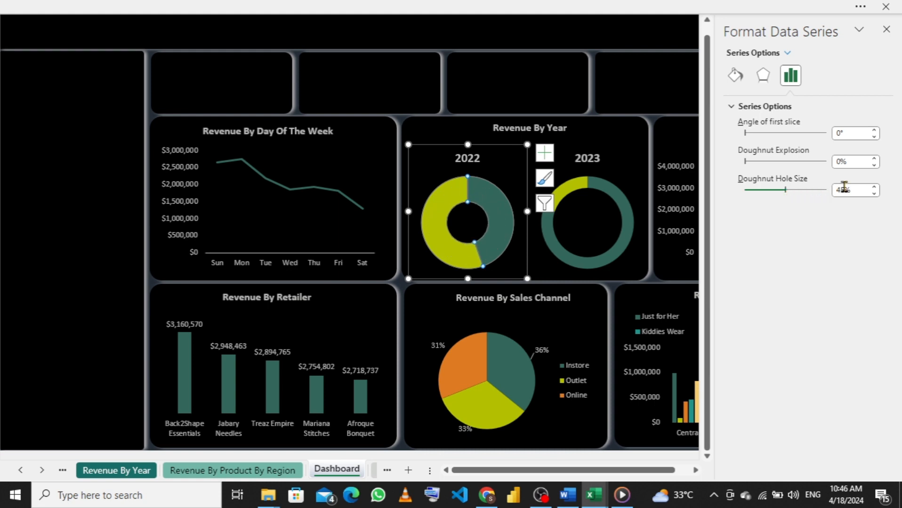
left_click(873, 187)
left_click(873, 186)
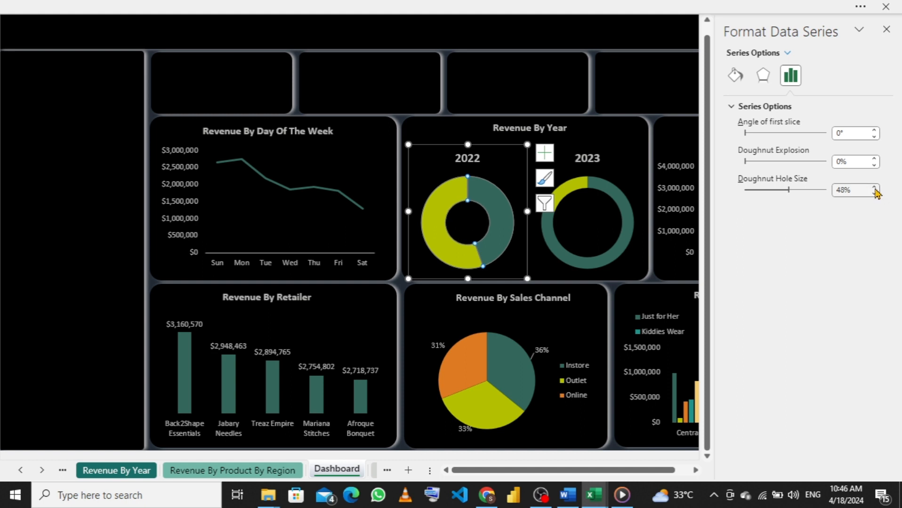
left_click(874, 187)
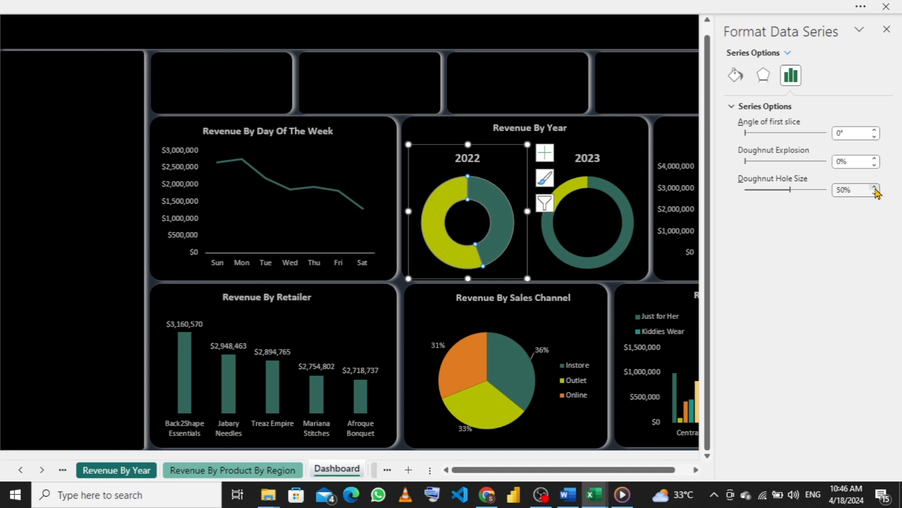
left_click(874, 186)
left_click(874, 187)
left_click(875, 188)
left_click(874, 187)
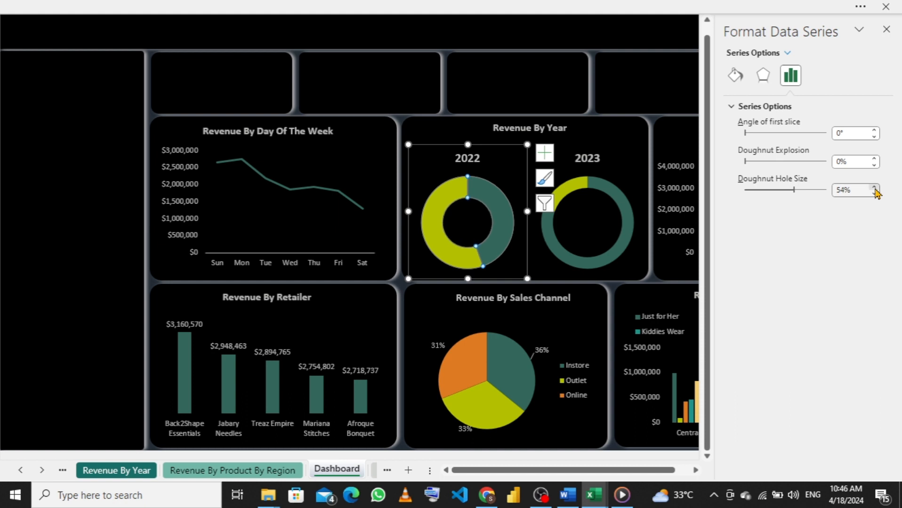
left_click(875, 188)
left_click(874, 187)
left_click(874, 187)
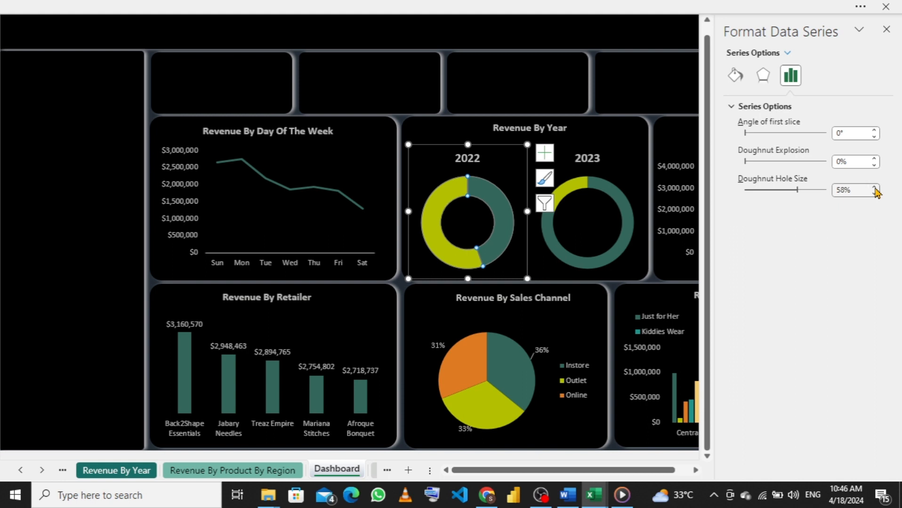
left_click(874, 187)
left_click(874, 186)
- Set the 2023 doughnut series' hole size to 60% to match the 2022 doughnut, and close the series formatting
left_click(604, 243)
left_click(628, 214)
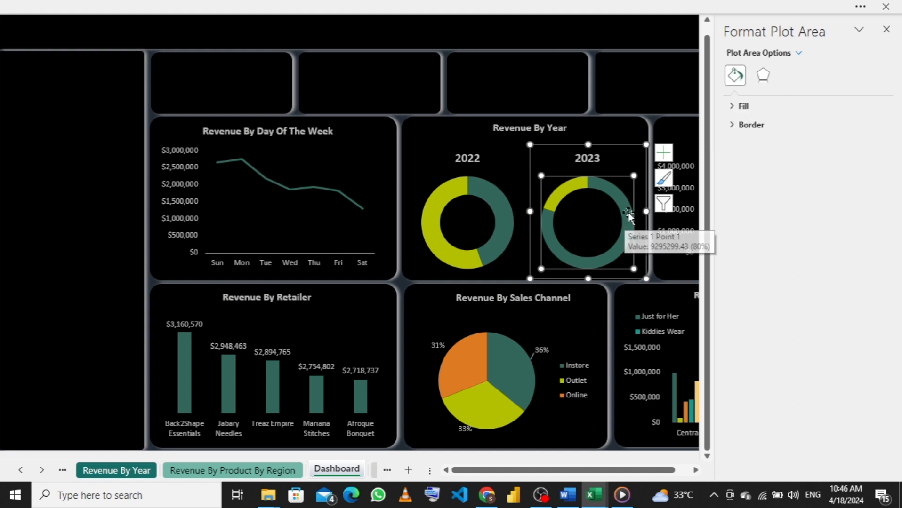
left_click(628, 212)
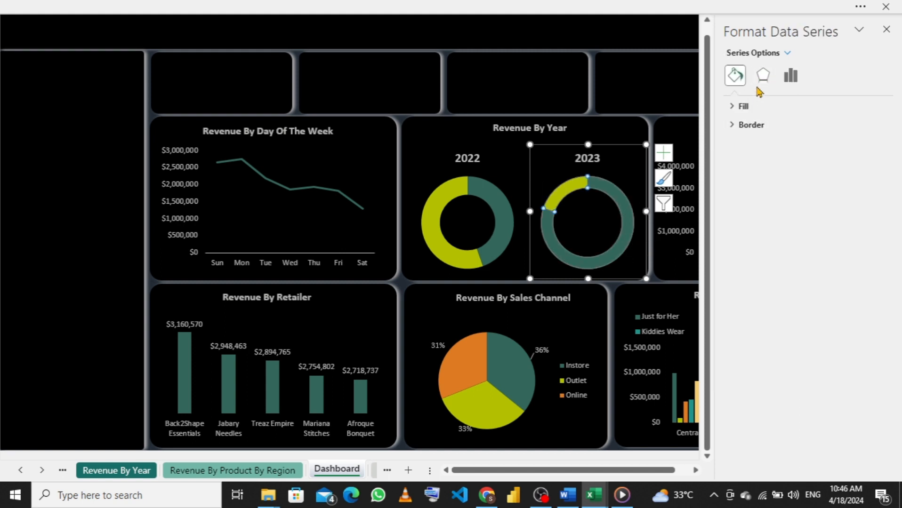
left_click(793, 87)
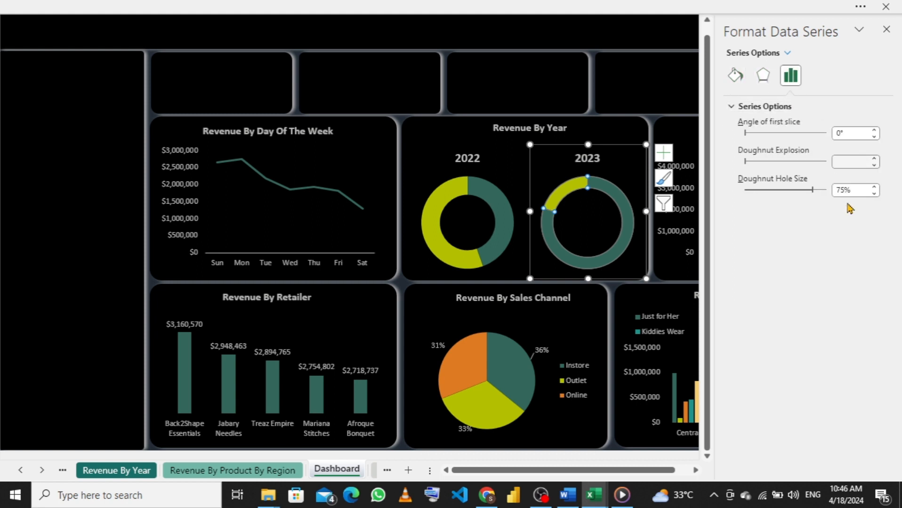
left_click(874, 194)
left_click(874, 193)
left_click(874, 194)
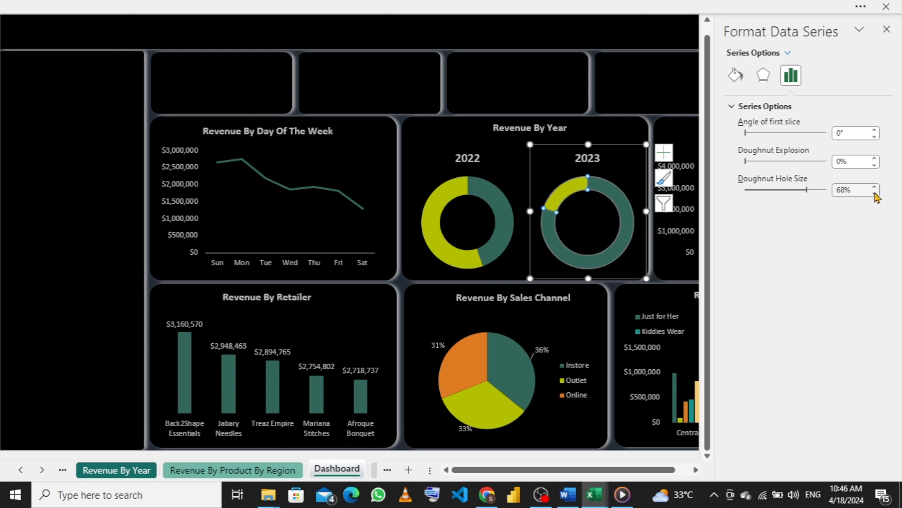
left_click(874, 194)
left_click(874, 193)
left_click(874, 194)
left_click(874, 194)
left_click(874, 194)
left_click(874, 194)
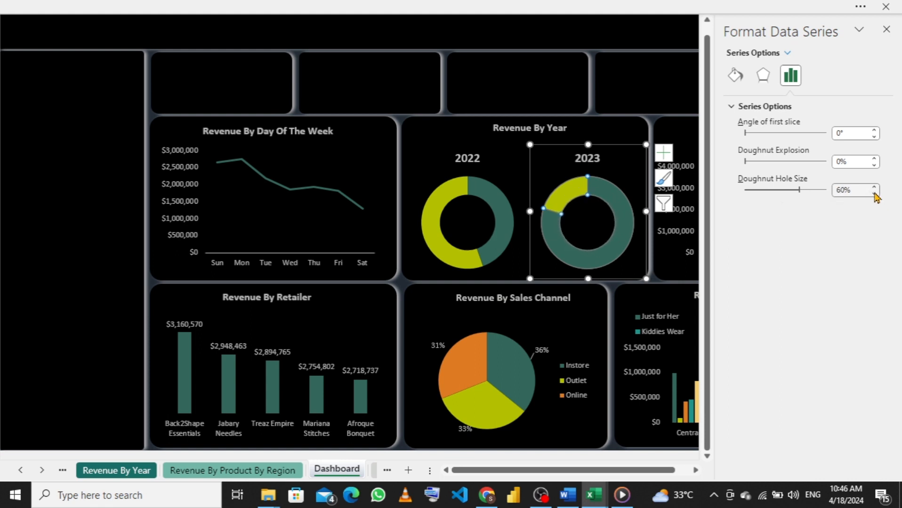
left_click(874, 193)
left_click(874, 187)
left_click(888, 29)
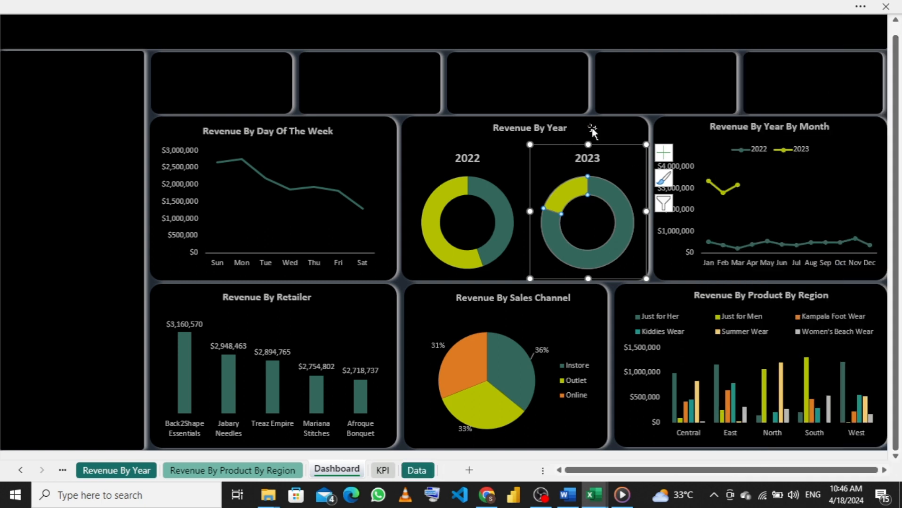
left_click(592, 131)
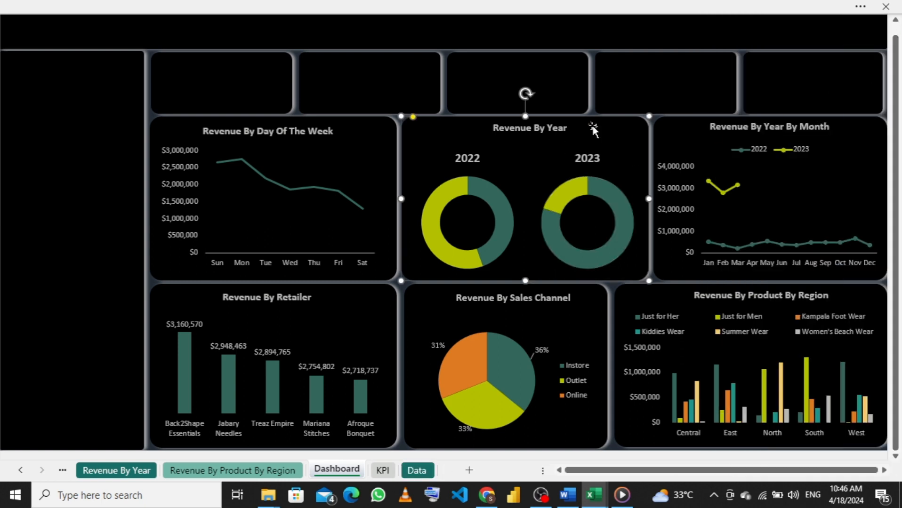
left_click(568, 129)
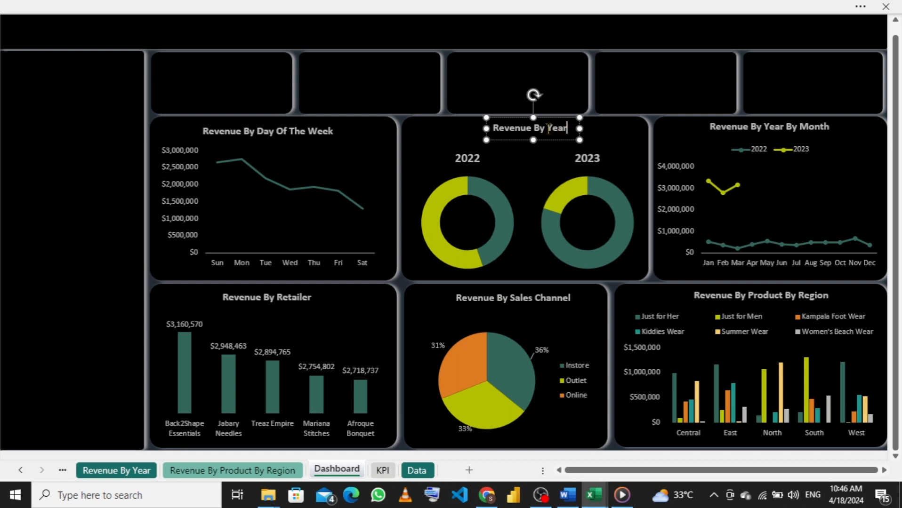
left_click_drag(548, 128, 514, 134)
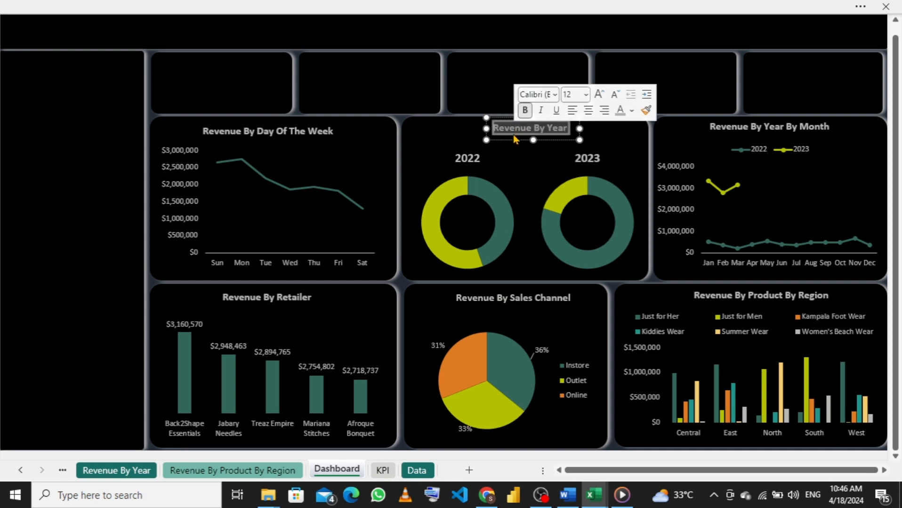
left_click(464, 94)
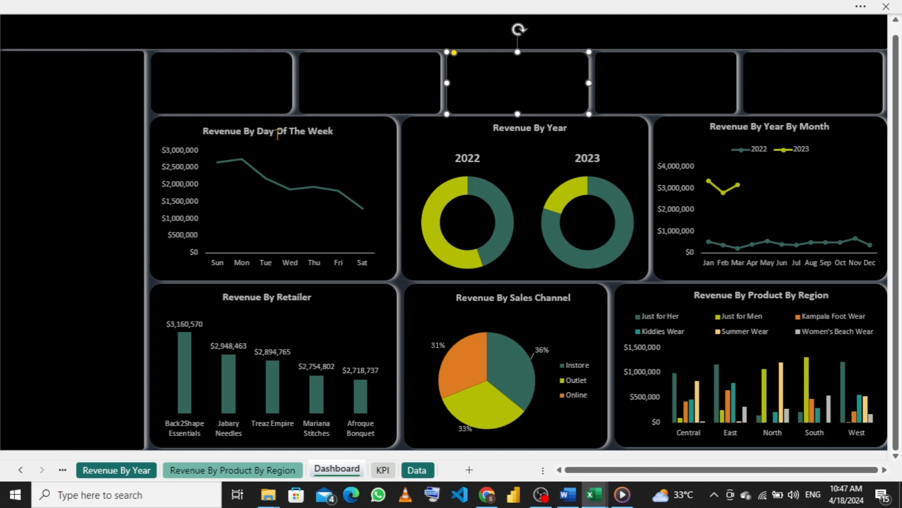
- Place two duplicates of the "Revenue By Day Of The Week" title in the first empty KPI card, one below the other
left_click(277, 133)
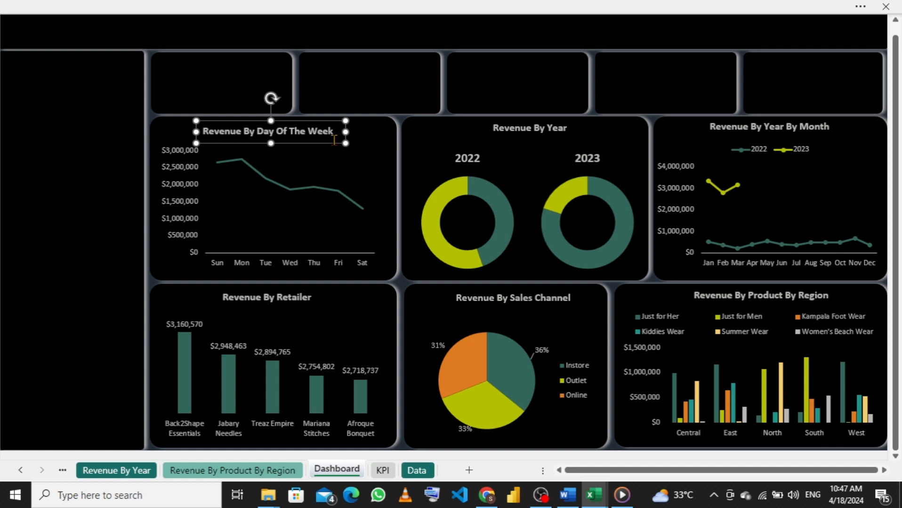
key("ctrl+d")
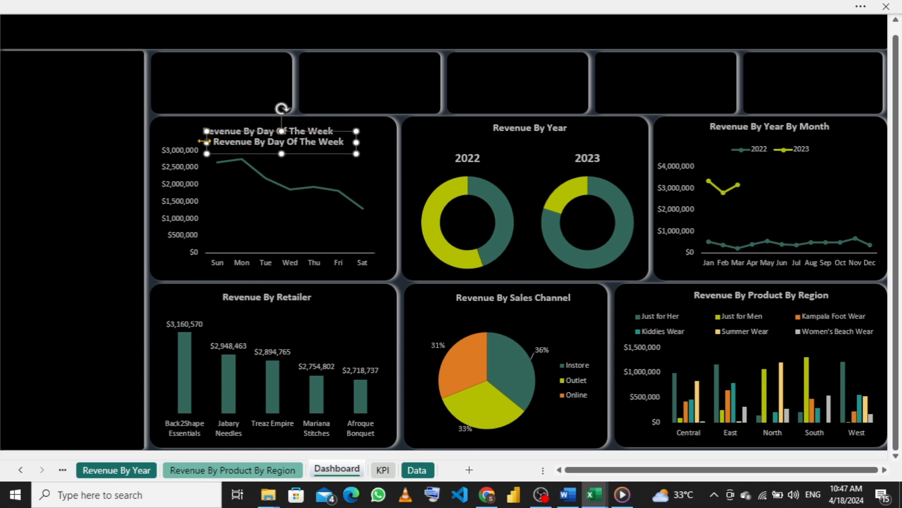
left_click_drag(207, 137, 154, 57)
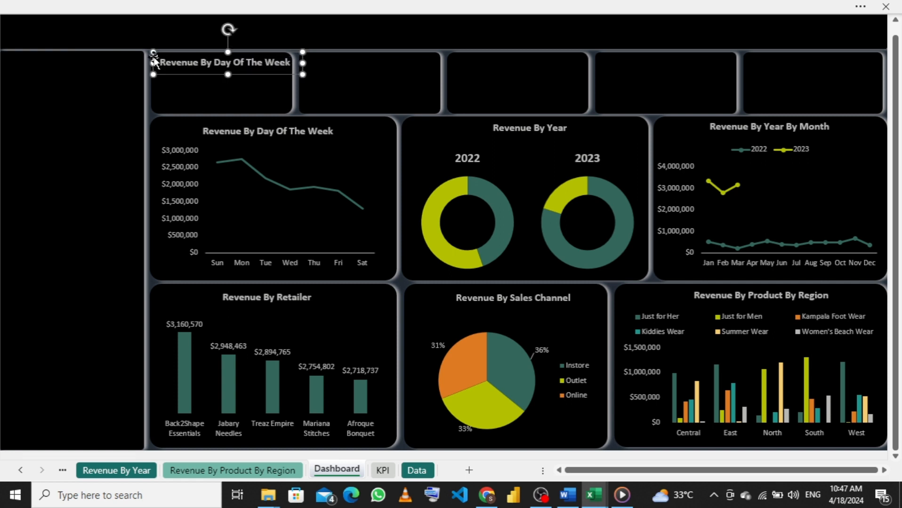
left_click(165, 106)
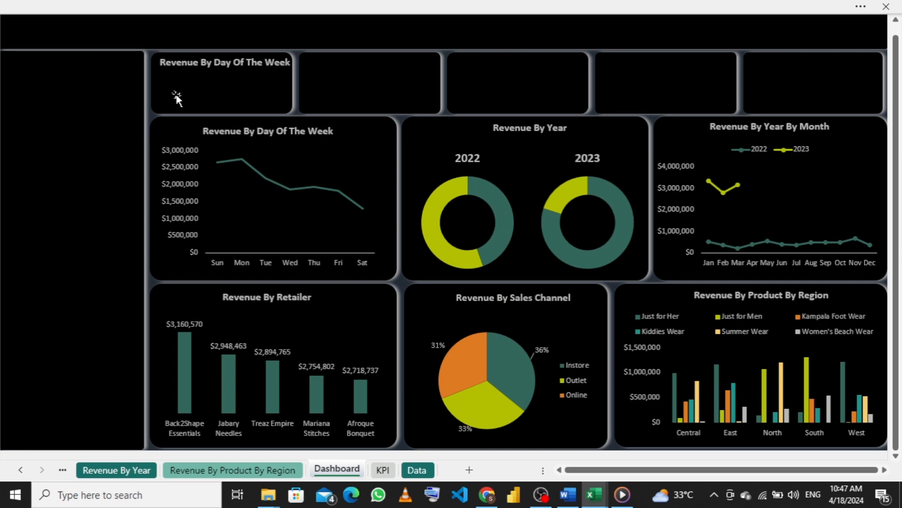
left_click(182, 63)
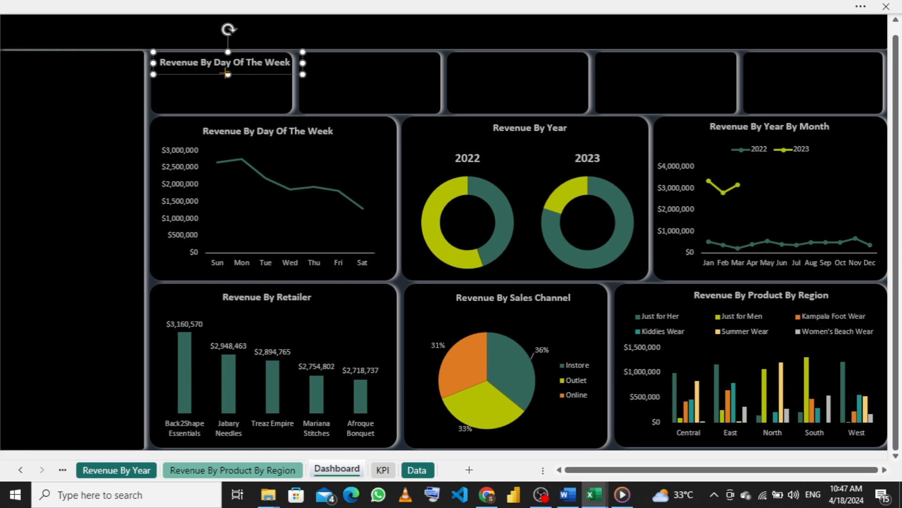
key("ctrl+d")
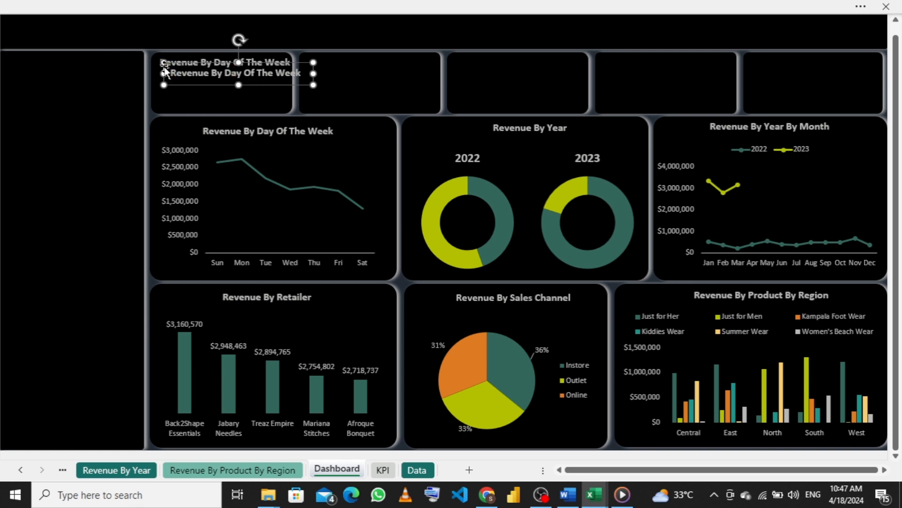
left_click_drag(163, 70, 150, 90)
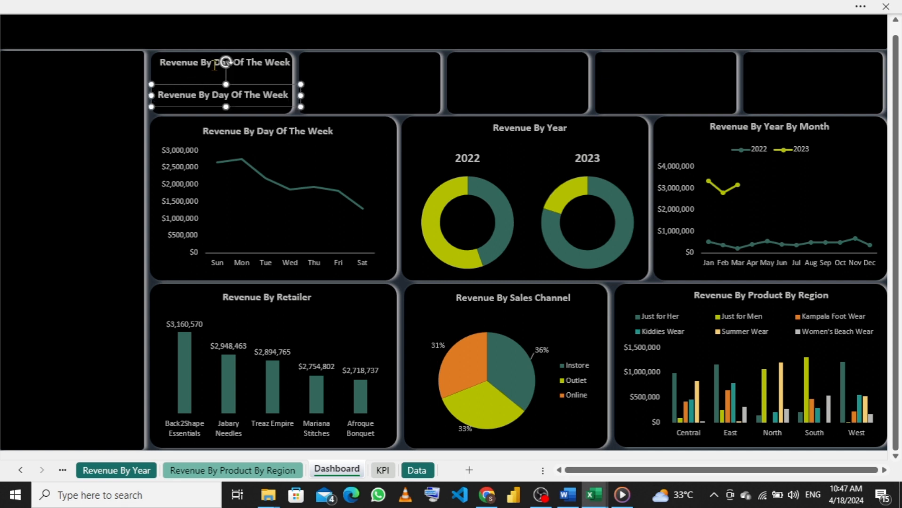
- Change the upper duplicate's text to "TOTAL REVENUE", with its box narrowed to fit and centred at the top of the first KPI card
left_click(199, 62)
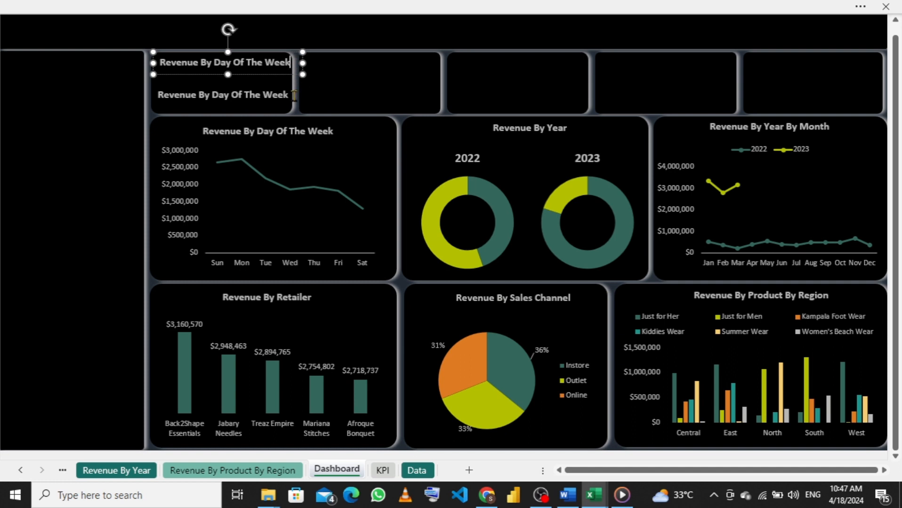
key("BackSpace")
key("BackSpace")
key("BackSpace")
key("BackSpace")
key("BackSpace")
key("BackSpace")
key("BackSpace")
key("BackSpace")
key("BackSpace")
key("BackSpace")
key("BackSpace")
key("BackSpace")
key("BackSpace")
key("BackSpace")
key("BackSpace")
key("BackSpace")
key("BackSpace")
key("BackSpace")
key("BackSpace")
key("BackSpace")
key("BackSpace")
key("BackSpace")
key("BackSpace")
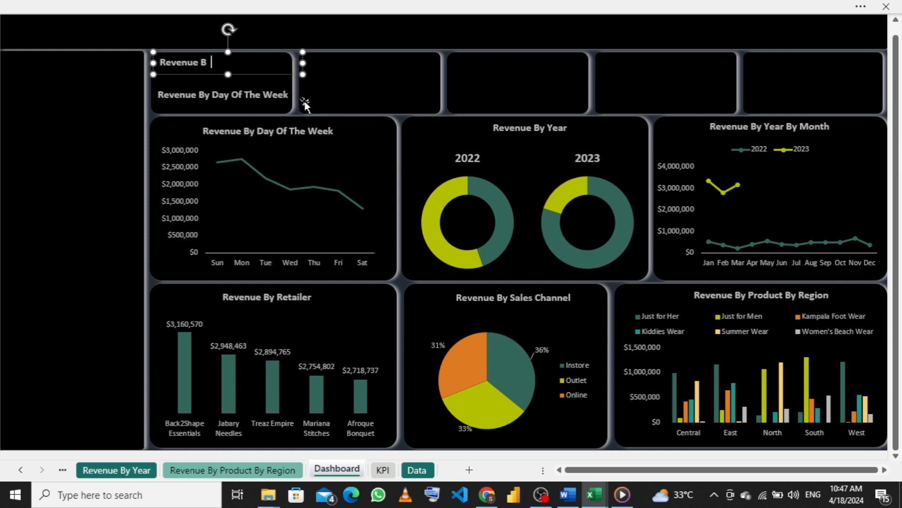
key("BackSpace")
type("TOTAL REVENUE")
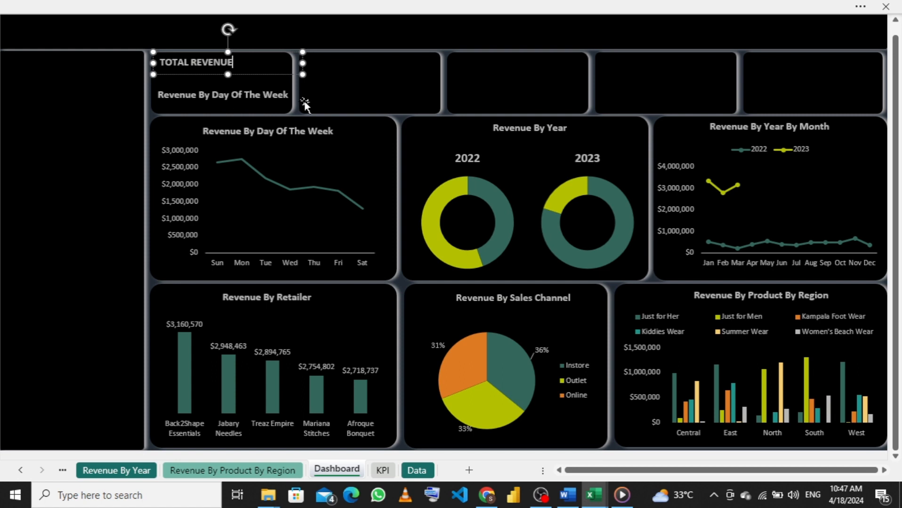
left_click_drag(303, 63, 245, 60)
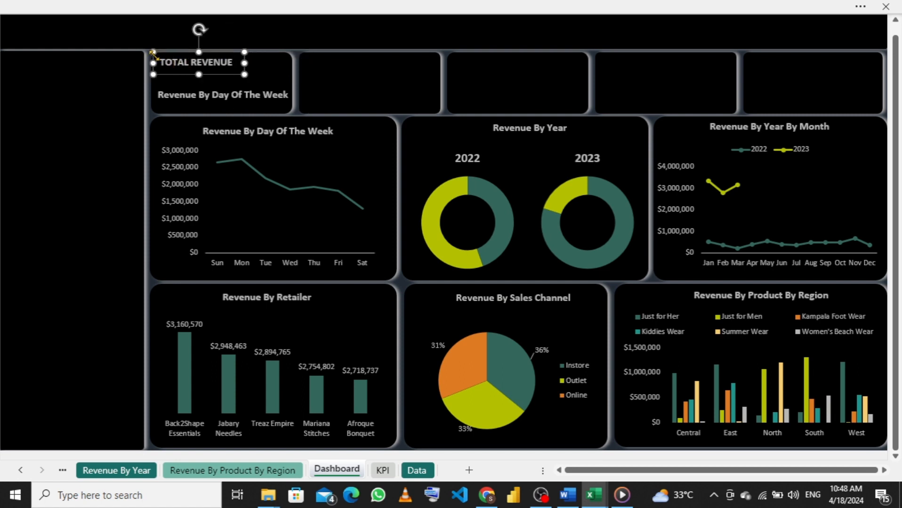
left_click_drag(154, 55, 177, 57)
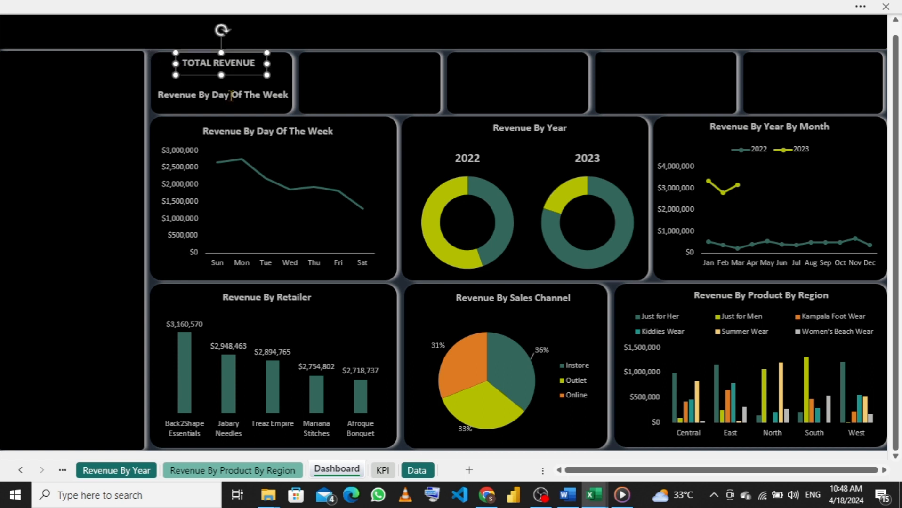
- Extend the lower duplicate text box upward to just below "TOTAL REVENUE" and clear its text
left_click(242, 96)
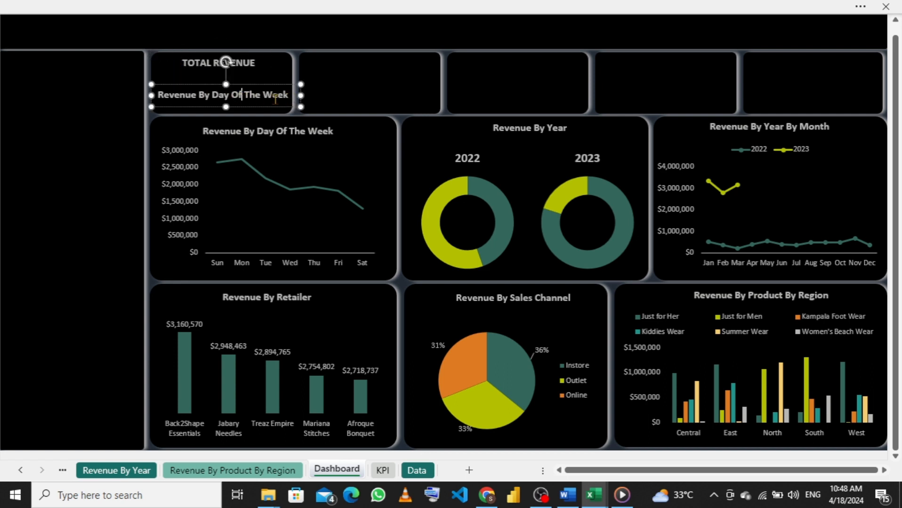
left_click_drag(226, 83, 226, 73)
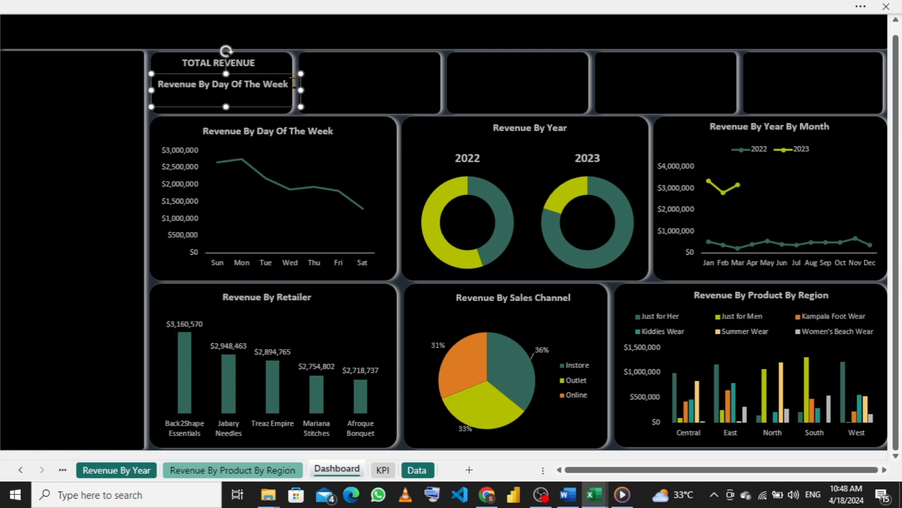
left_click_drag(289, 84, 163, 86)
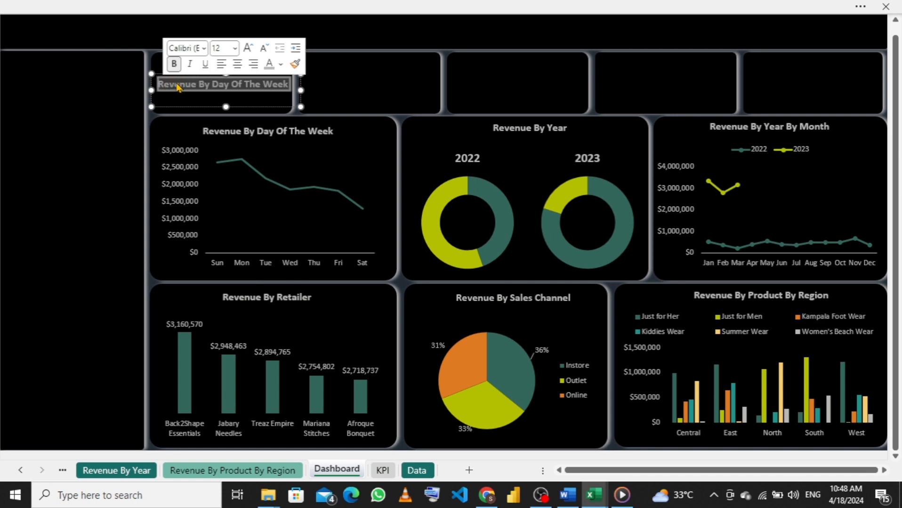
key("Delete")
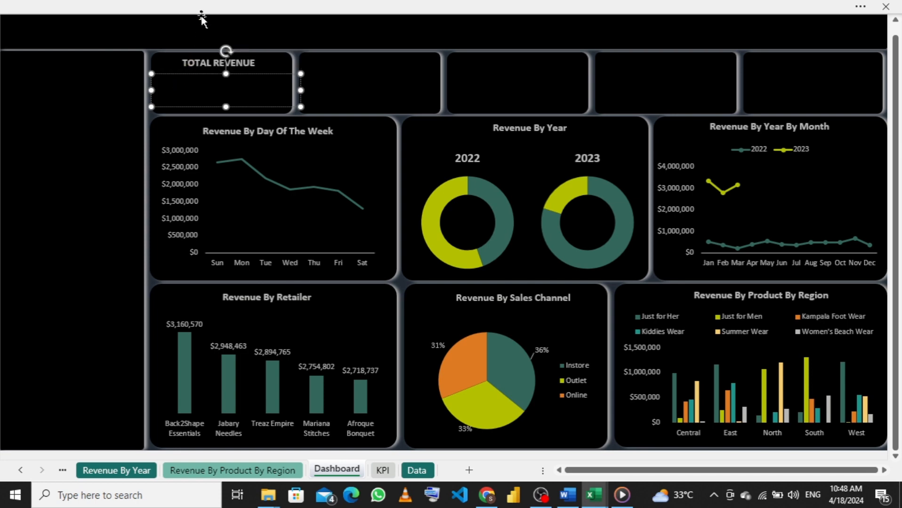
- Show the formula bar while keeping the empty text box in the first KPI card selected
left_click(246, 6)
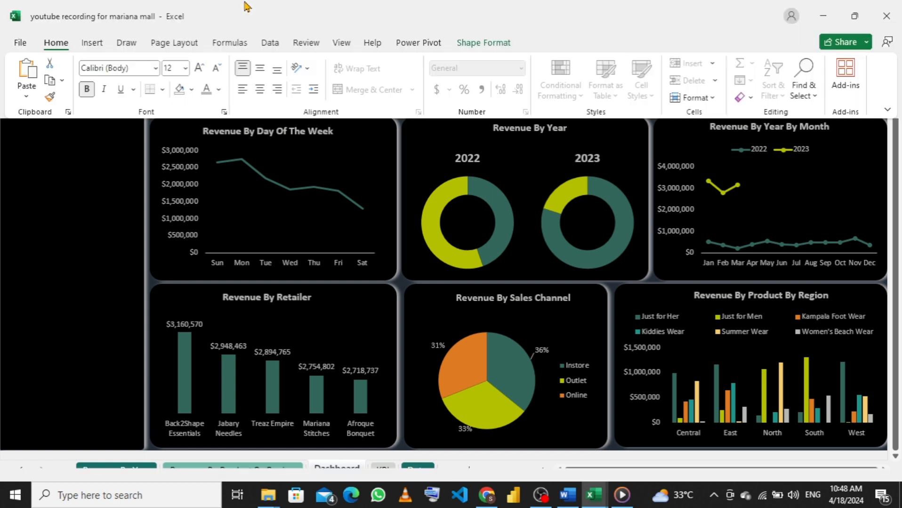
left_click(342, 43)
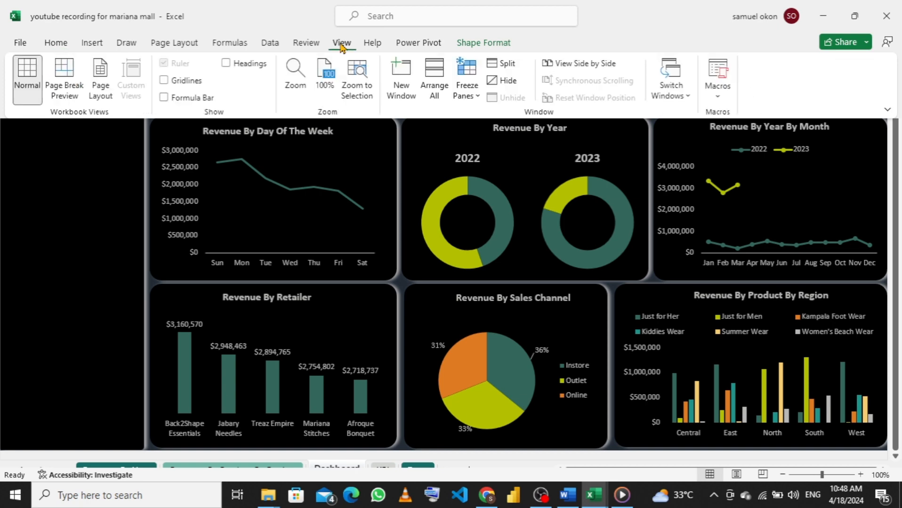
left_click(164, 97)
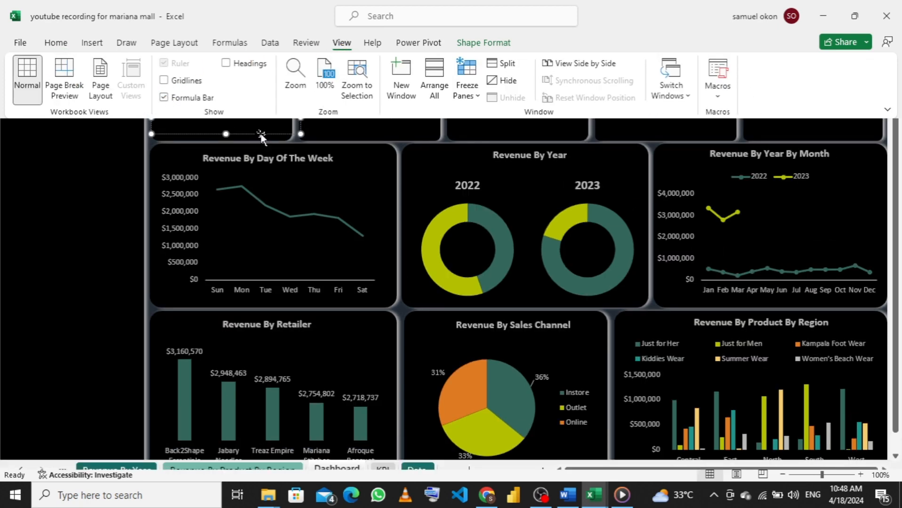
left_click(262, 137)
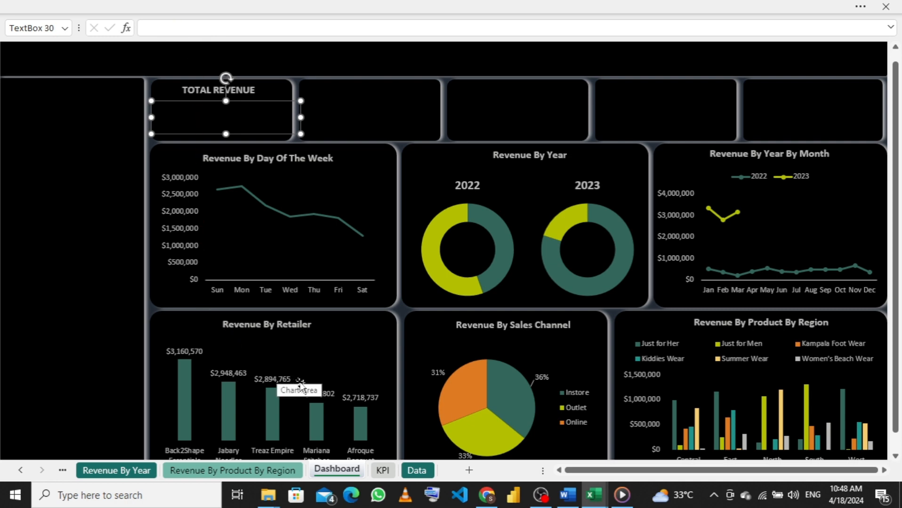
- Link the empty text box in the first KPI card to cell A7 of the KPI sheet with =KPI!A7
left_click(383, 471)
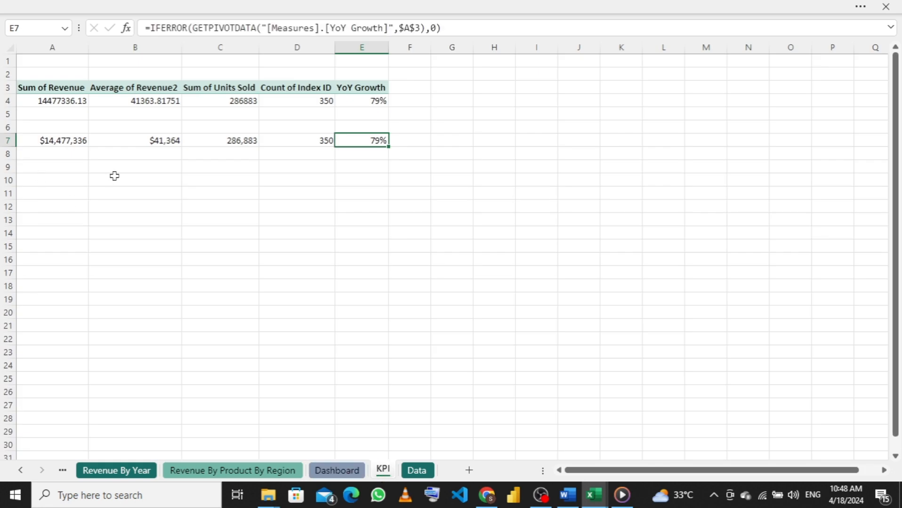
left_click(337, 472)
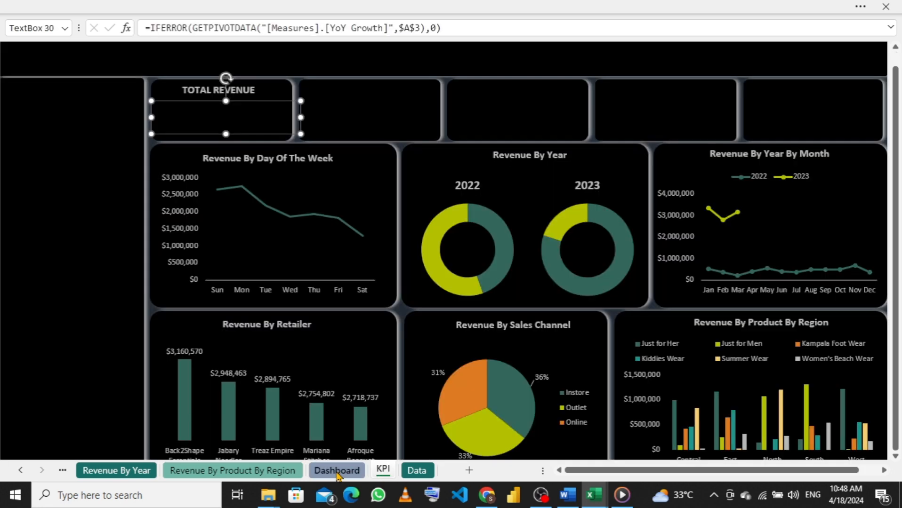
left_click(172, 33)
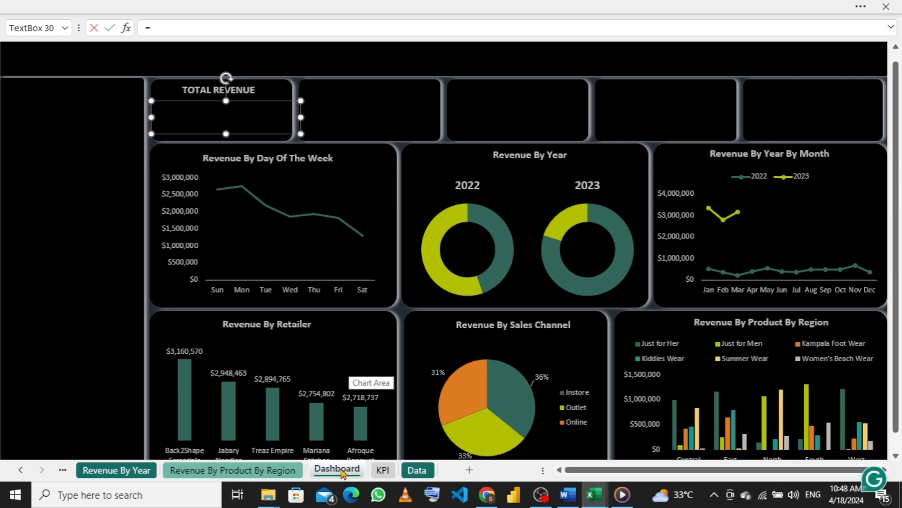
left_click(382, 470)
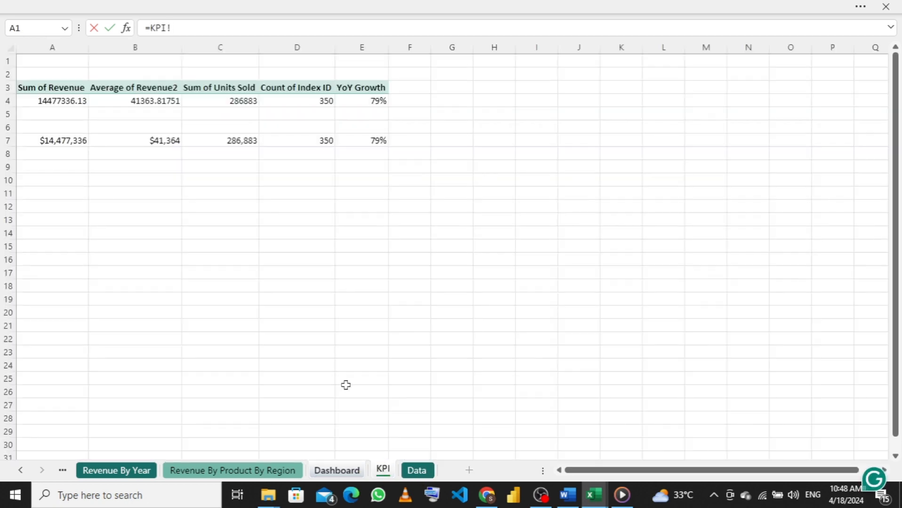
left_click(58, 141)
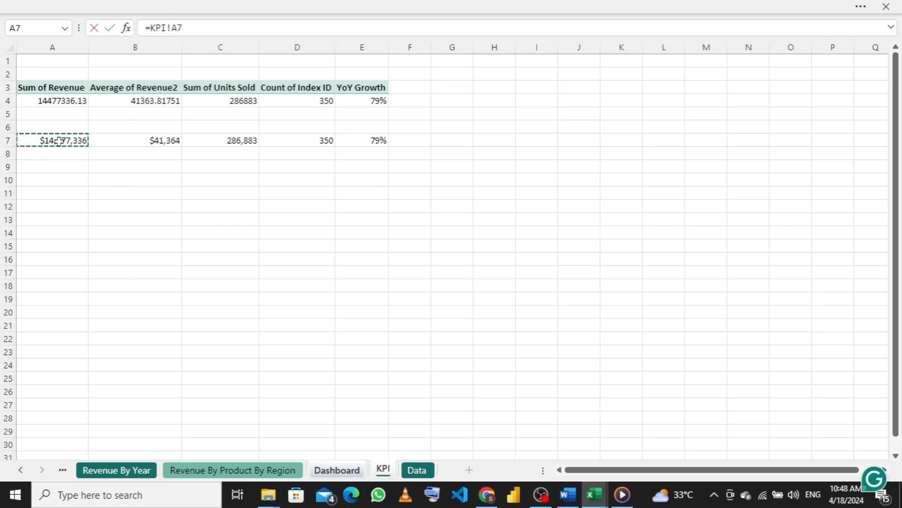
key("Return")
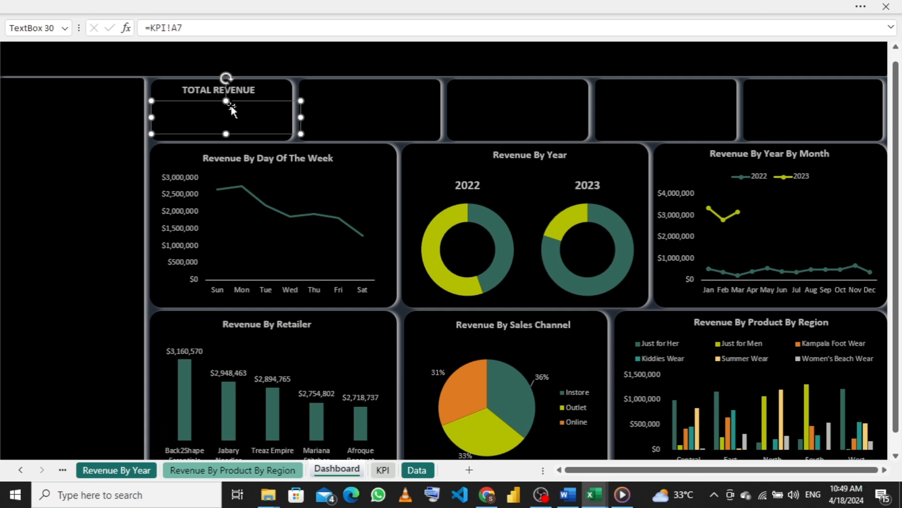
- Format the linked revenue value in the first KPI card with the grey theme font colour, size 16 and bold
left_click(267, 108)
key("ctrl+a")
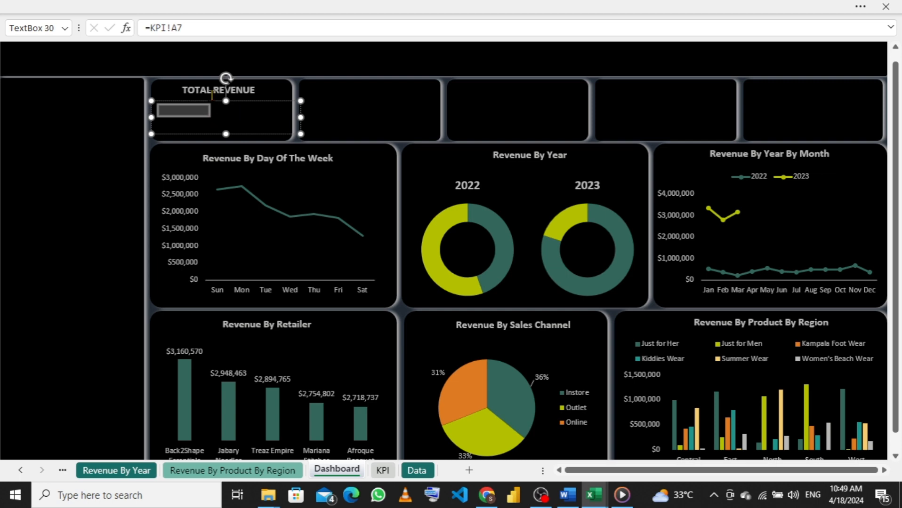
left_click(225, 6)
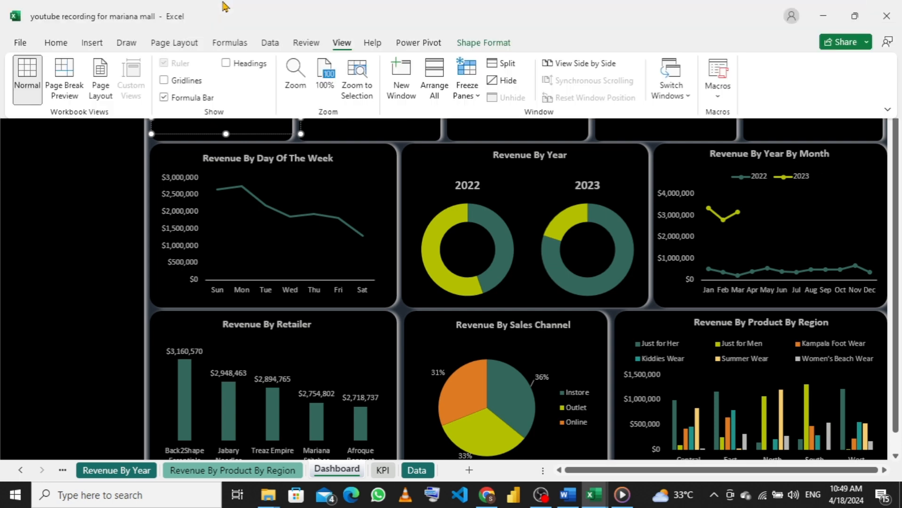
left_click(58, 44)
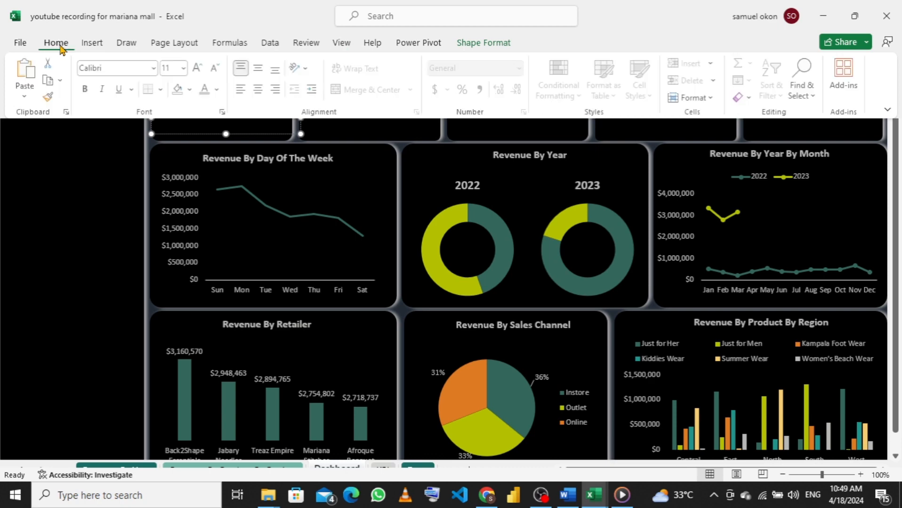
left_click(218, 89)
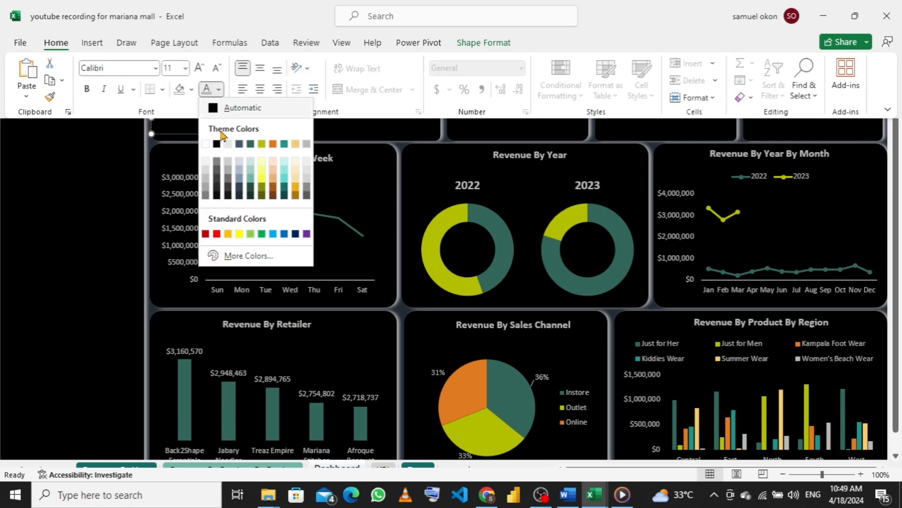
left_click(306, 144)
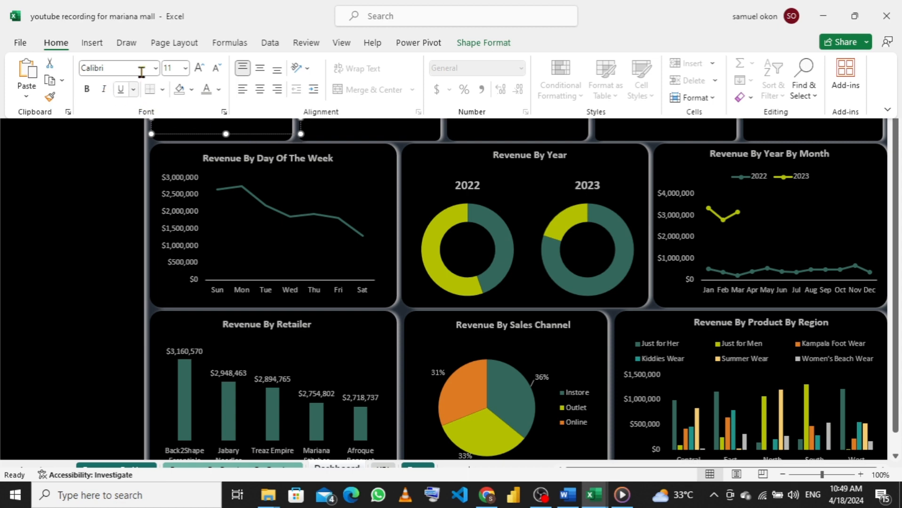
left_click(187, 69)
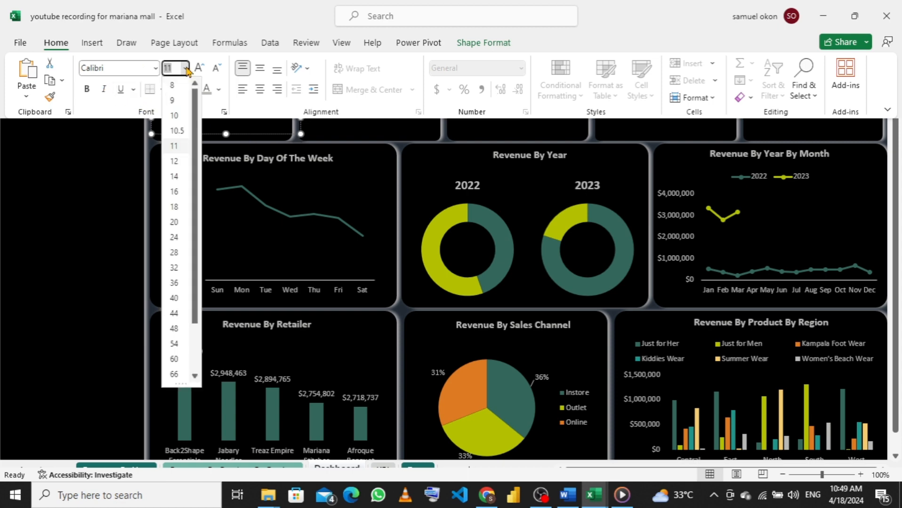
left_click(175, 192)
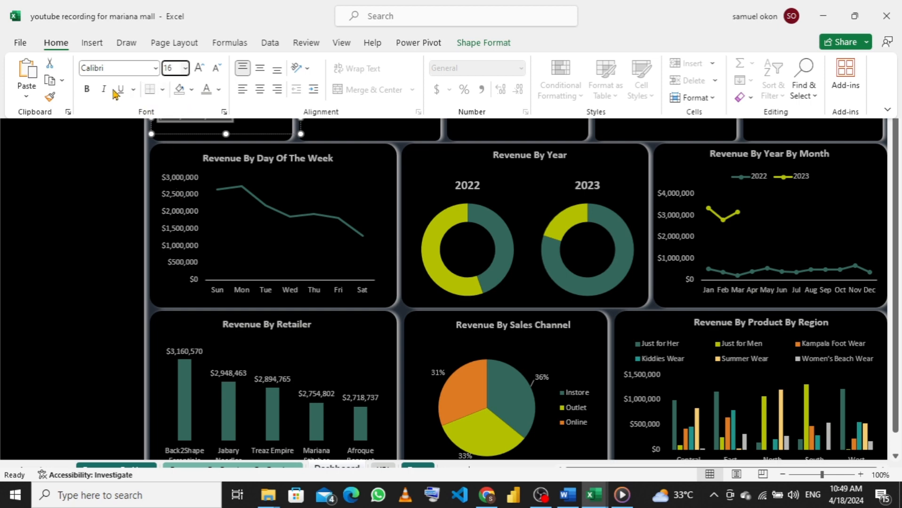
left_click(87, 91)
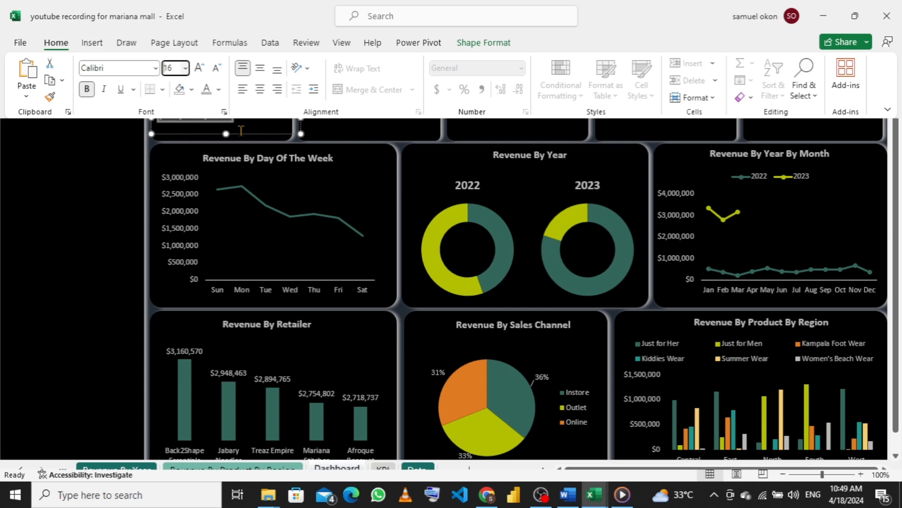
key("ctrl+shift+F1")
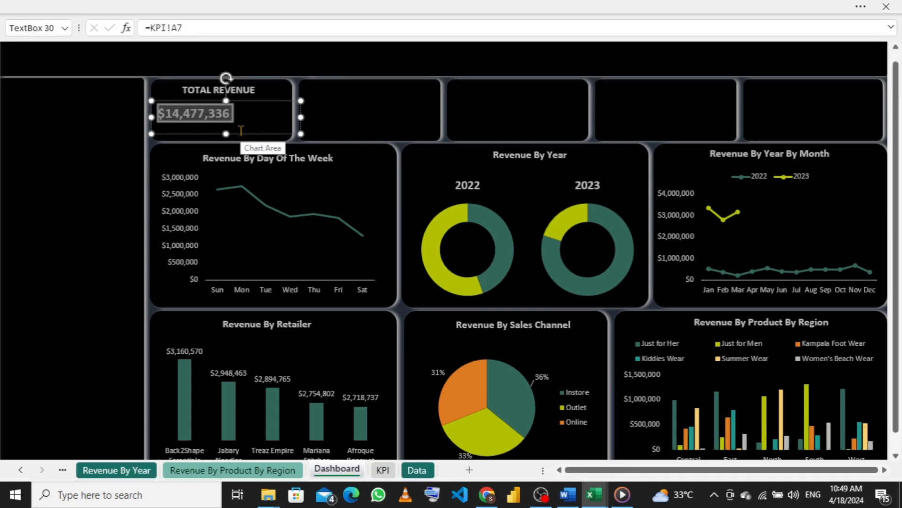
- Set the revenue value's font size to 18 and narrow its text box from both sides to centre it under "TOTAL REVENUE"
left_click(223, 7)
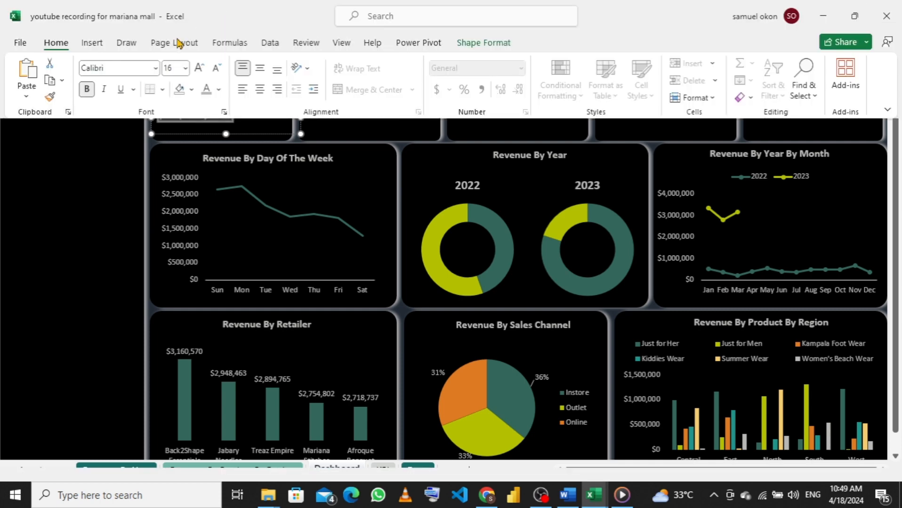
left_click(185, 68)
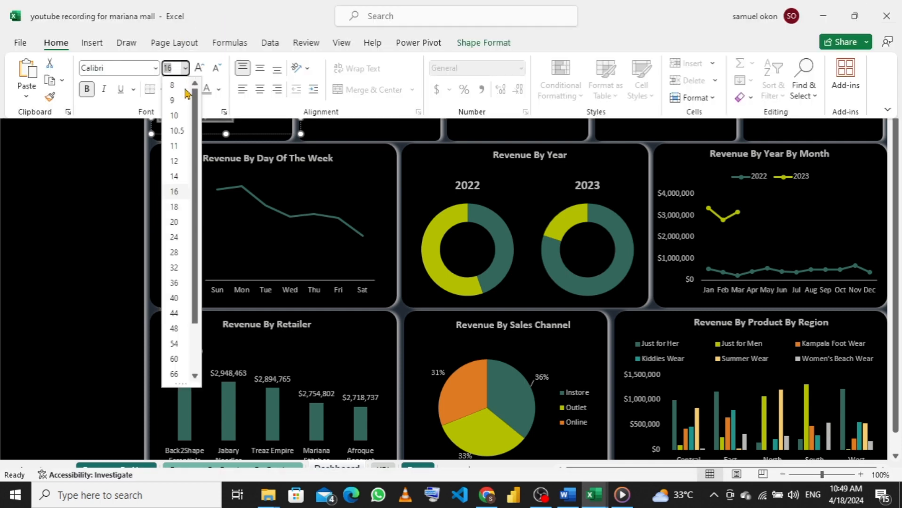
left_click(174, 206)
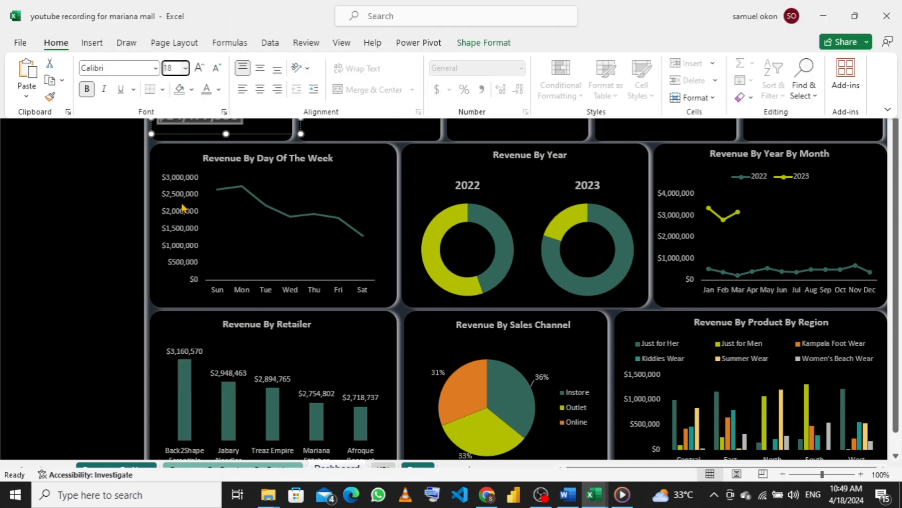
left_click(231, 136)
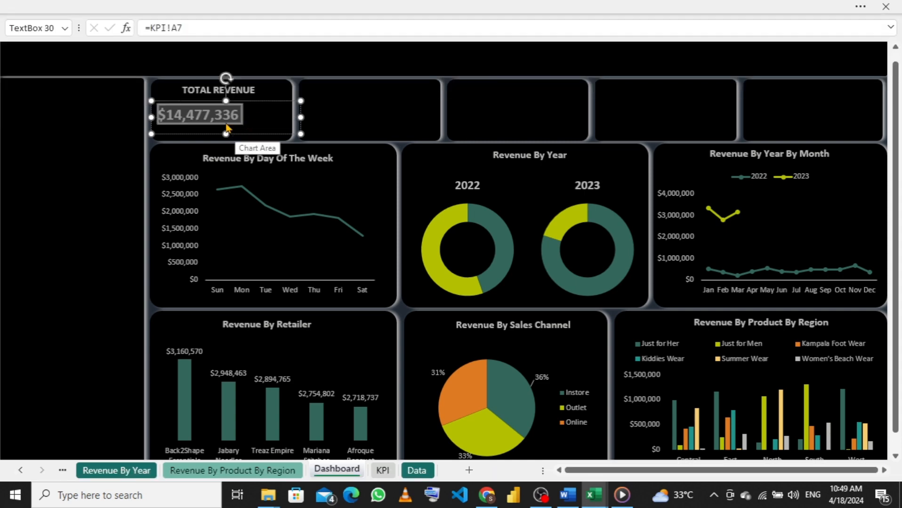
left_click_drag(151, 117, 169, 117)
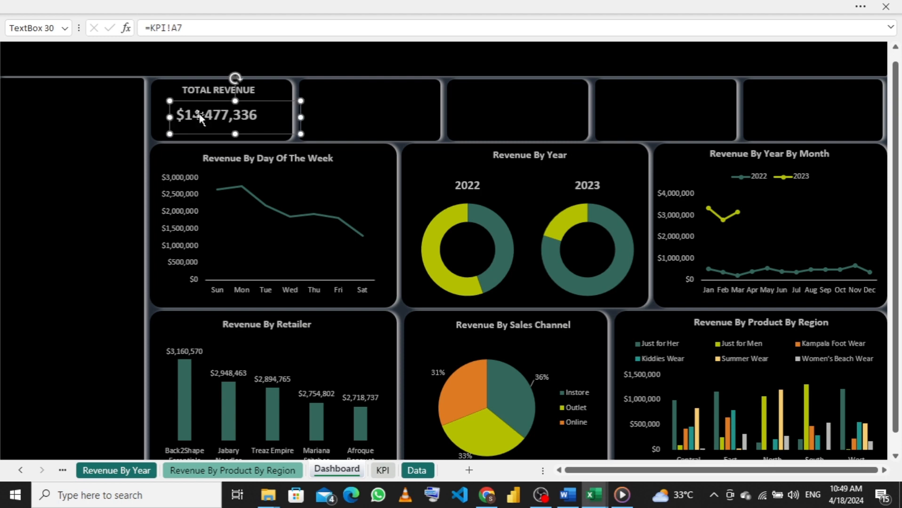
left_click_drag(300, 117, 268, 118)
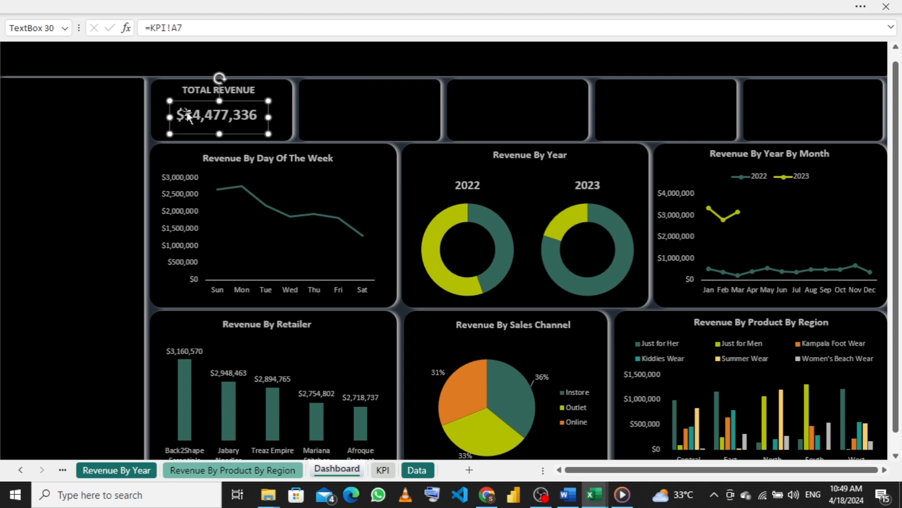
- Duplicate the "TOTAL REVENUE" title and place the copy centred at the top of the second KPI card
left_click(244, 90)
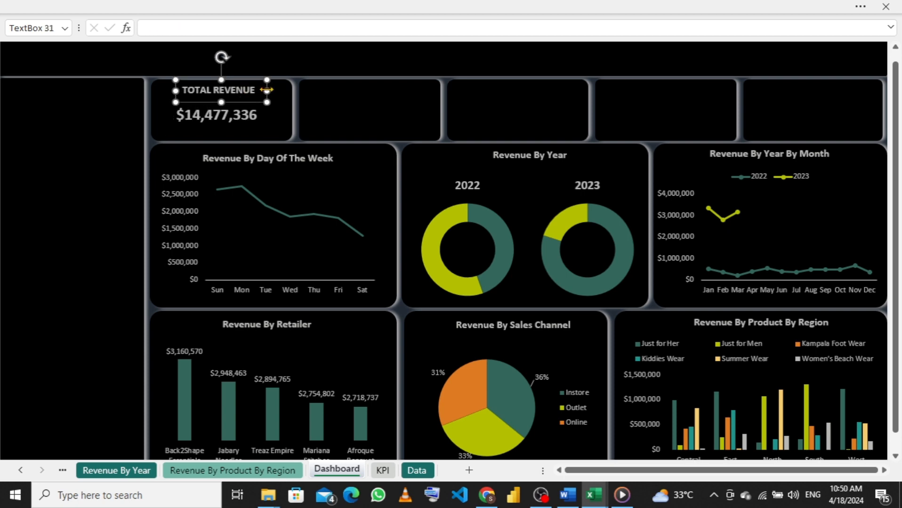
key("ctrl+d")
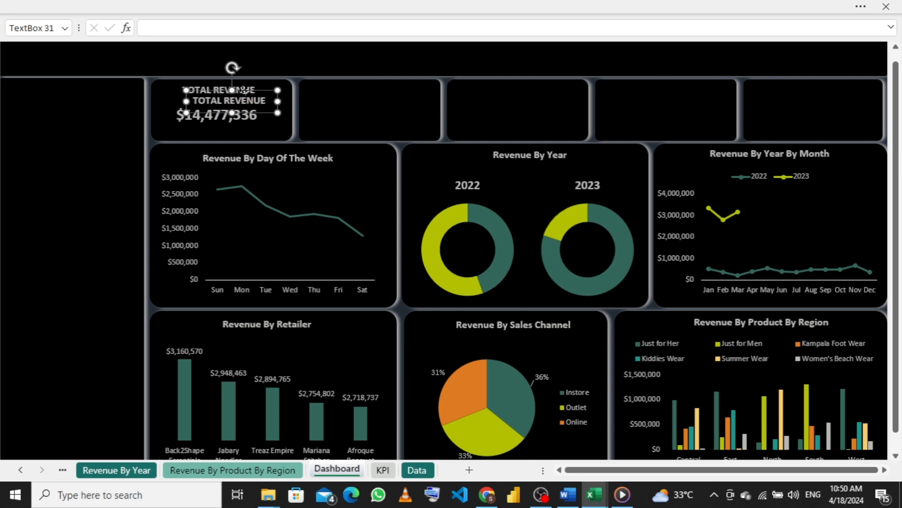
left_click_drag(244, 90, 367, 81)
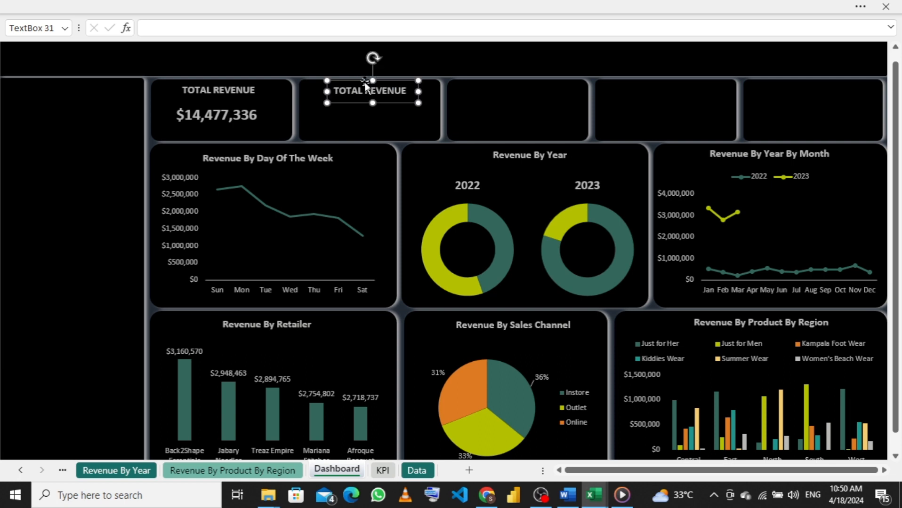
left_click(362, 91)
mouse_move(589, 494)
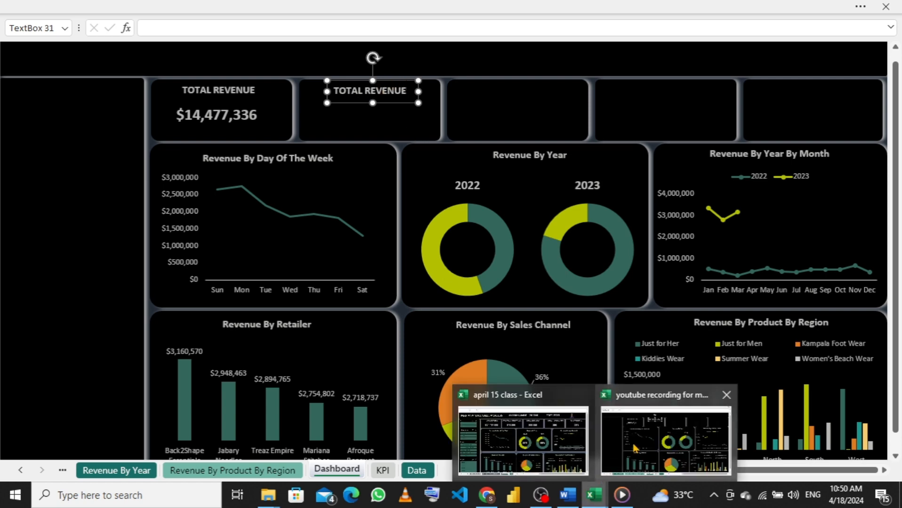
- Change the second KPI card's title to AVERAGE ORDER VALUE and widen its text box to fit on one line
mouse_move(578, 443)
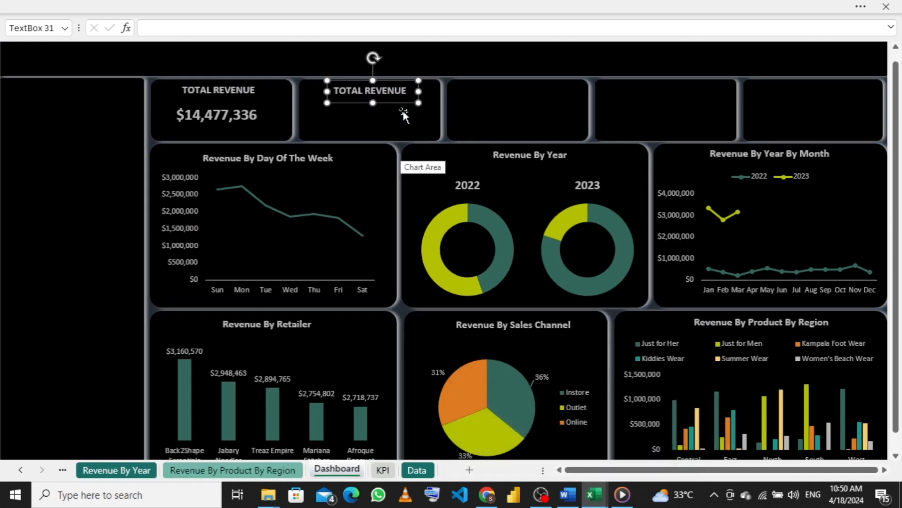
left_click_drag(410, 89, 333, 98)
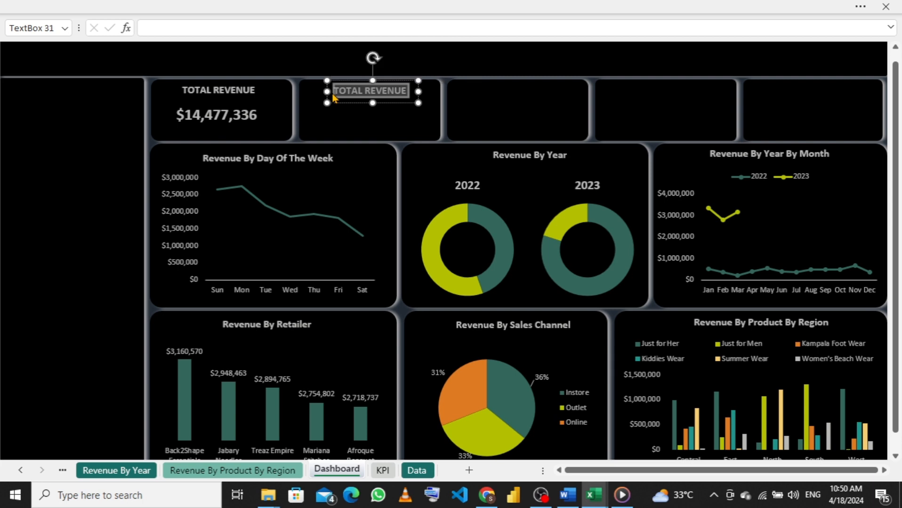
type("a")
key("BackSpace")
type("AV")
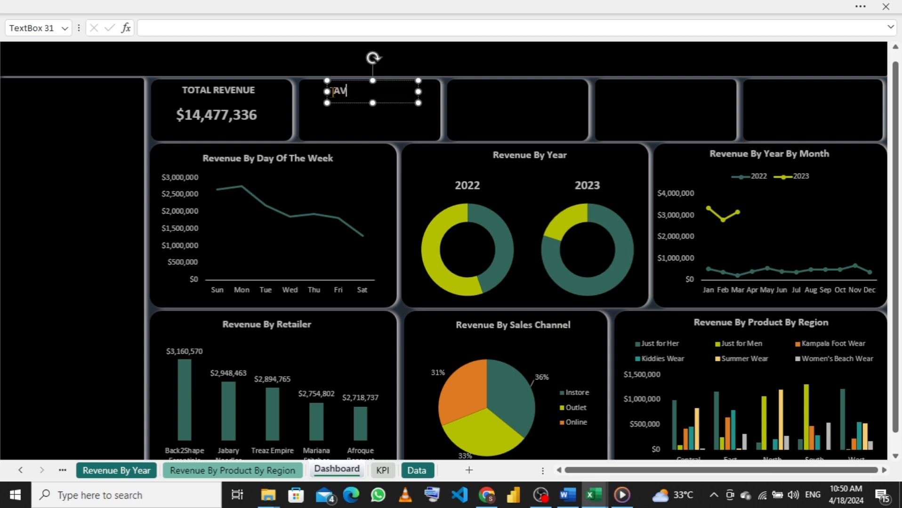
type("ERAGE ")
type("ORDER")
type(" VAK")
type("UE")
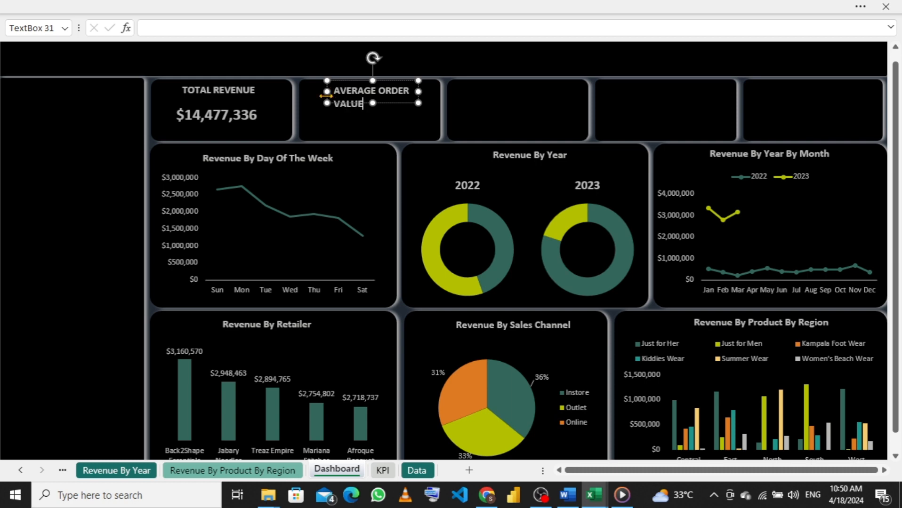
left_click_drag(328, 88, 304, 88)
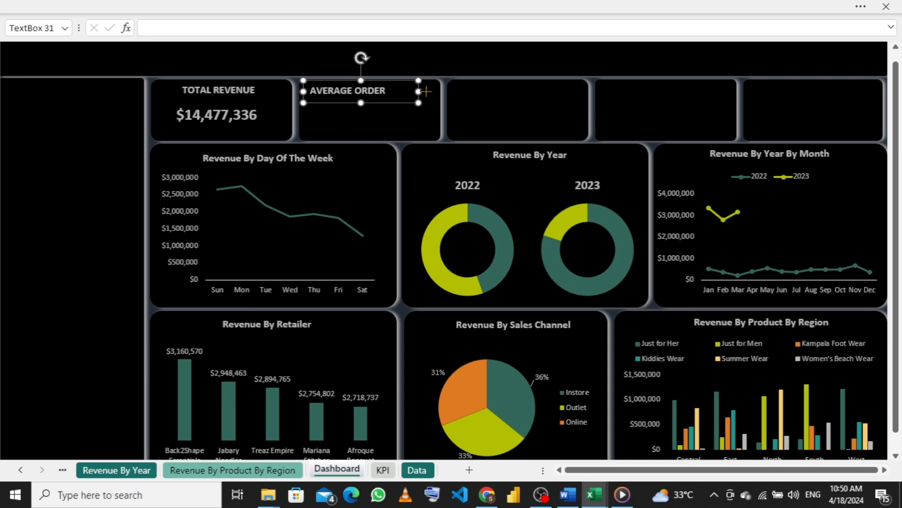
left_click_drag(418, 91, 432, 92)
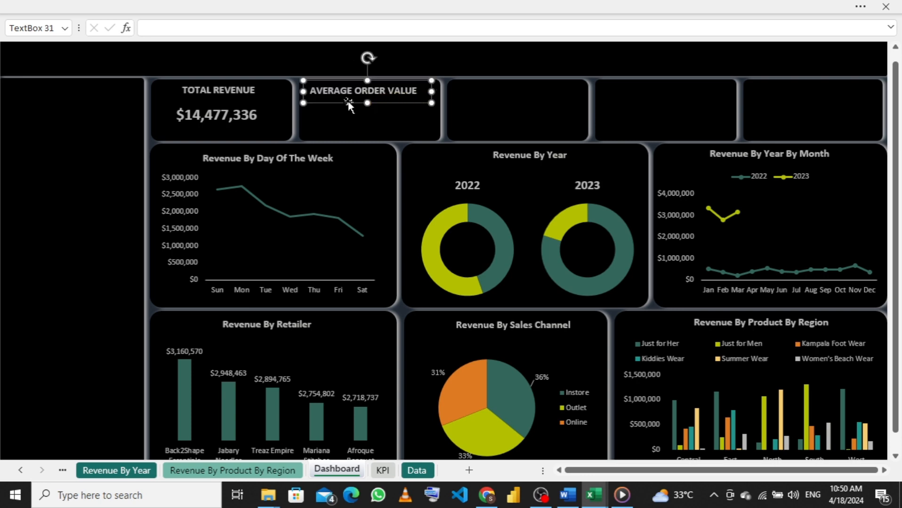
- Duplicate the Total Revenue value text box and place the copy beneath the AVERAGE ORDER VALUE title
left_click(247, 113)
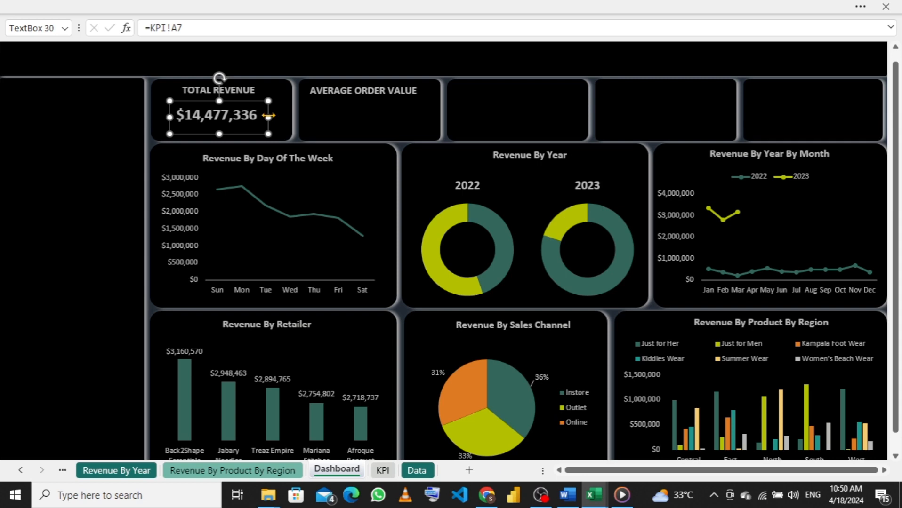
key("ctrl+d")
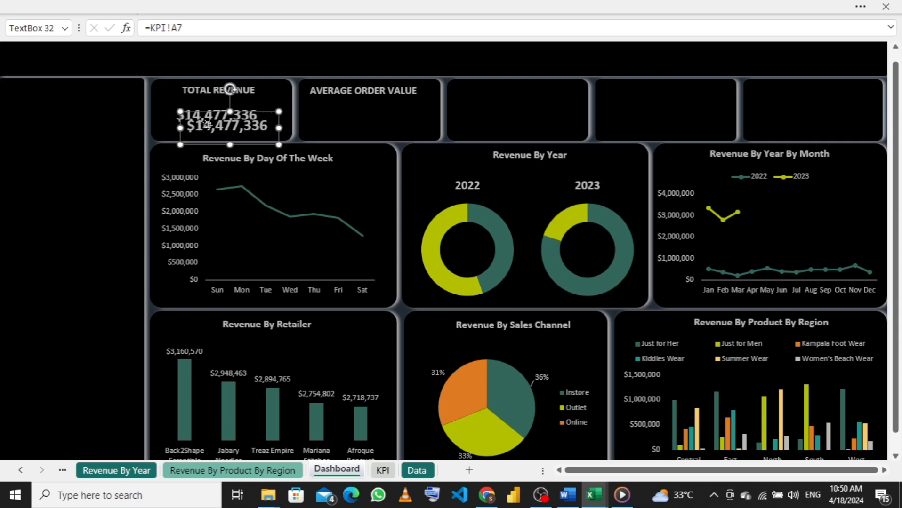
left_click_drag(201, 122, 333, 109)
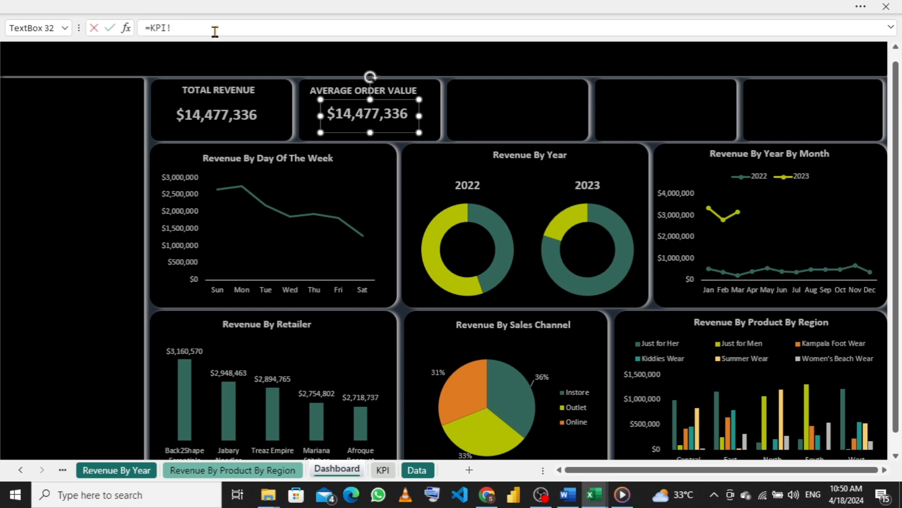
- Link the Average Order Value card's value text box to cell B7 of the KPI sheet
key("BackSpace")
key("BackSpace")
key("BackSpace")
key("BackSpace")
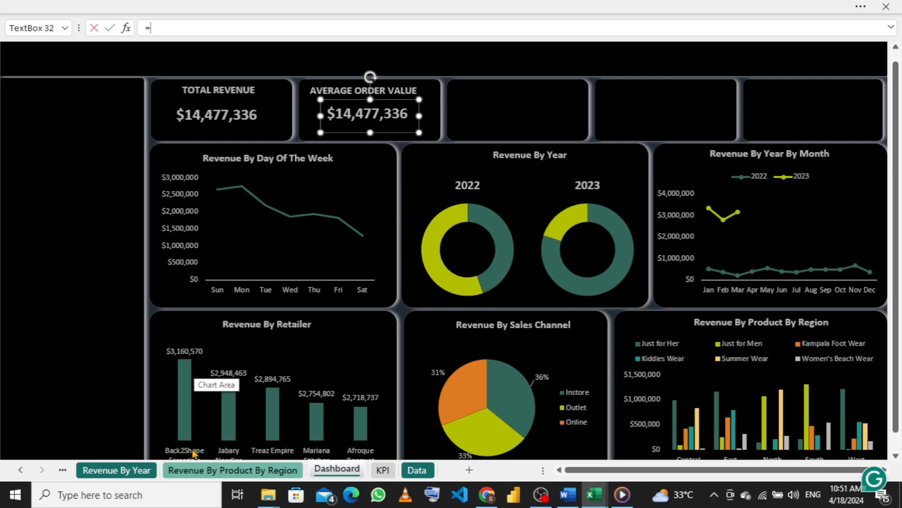
left_click(382, 470)
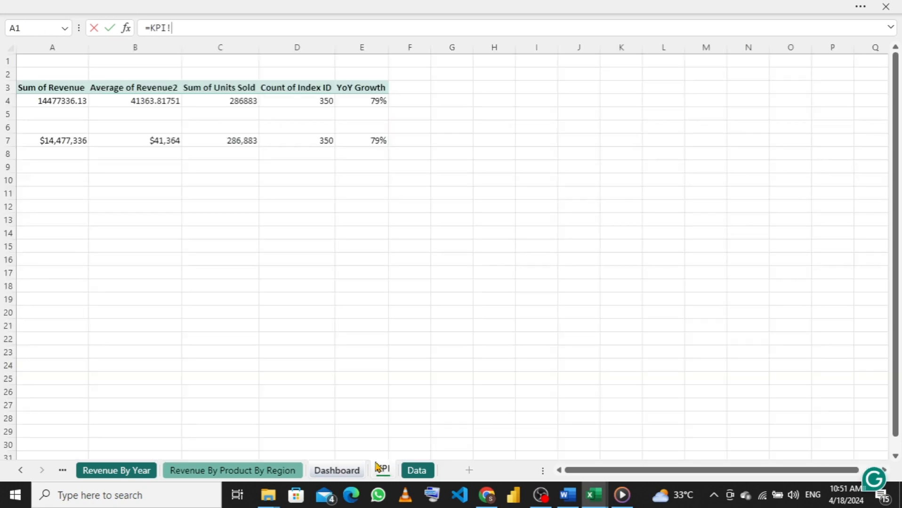
left_click(147, 139)
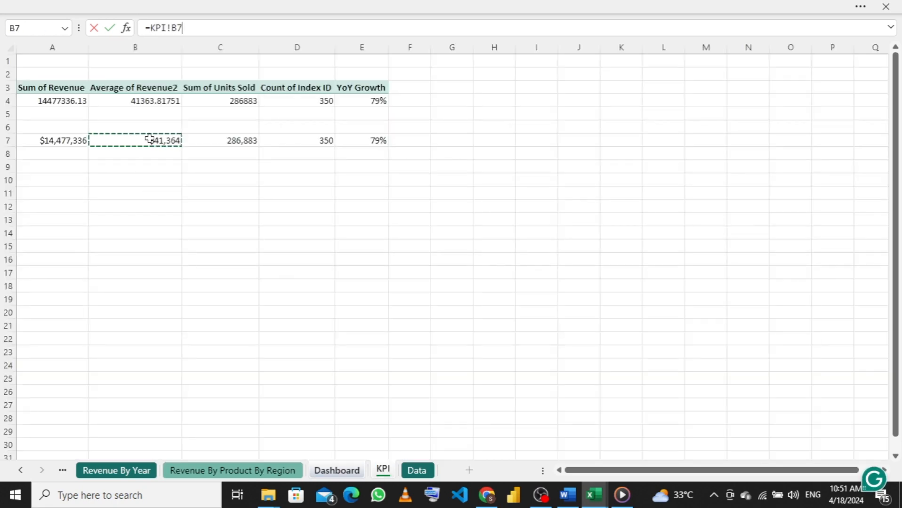
key("Return")
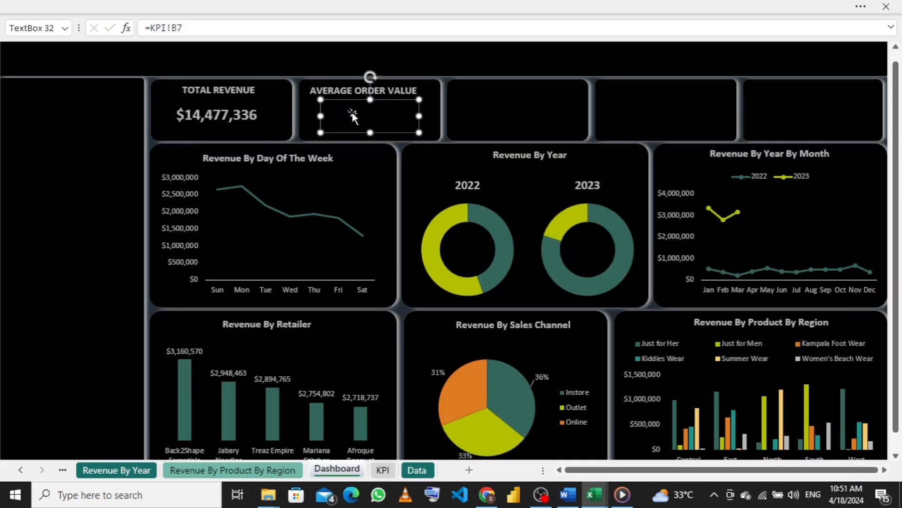
- Copy the formatting of the Total Revenue value onto the Average Order Value text box with Format Painter
left_click(234, 119)
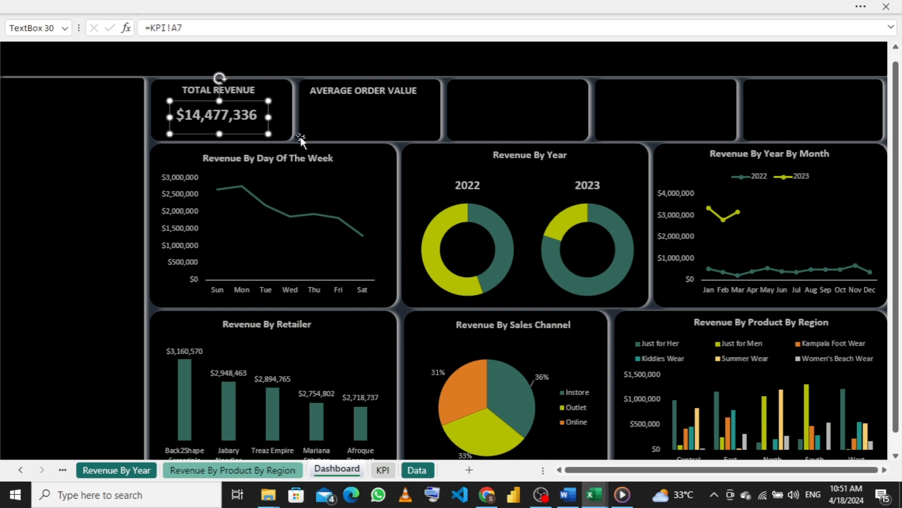
left_click(202, 6)
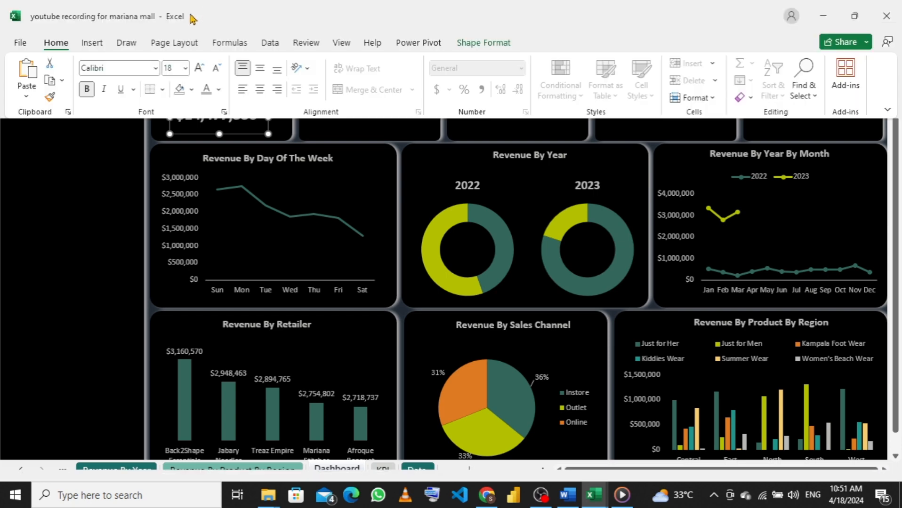
left_click(50, 99)
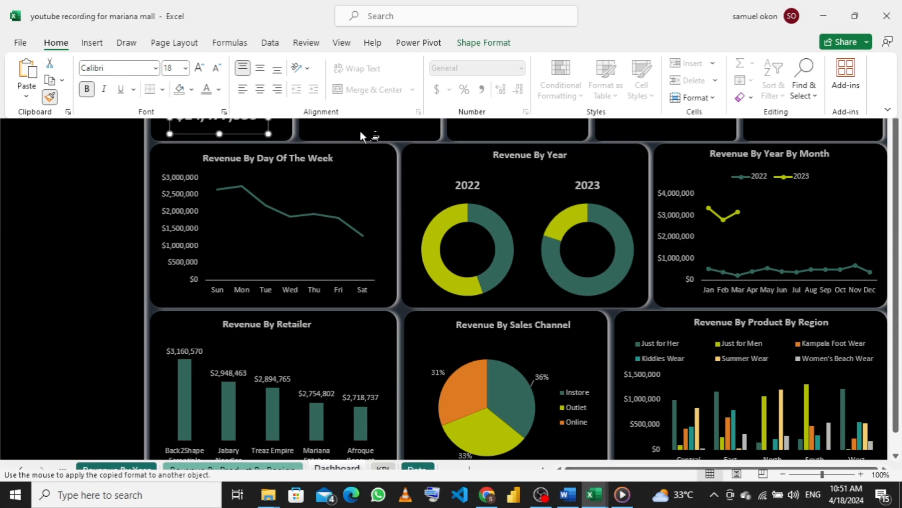
left_click(365, 117)
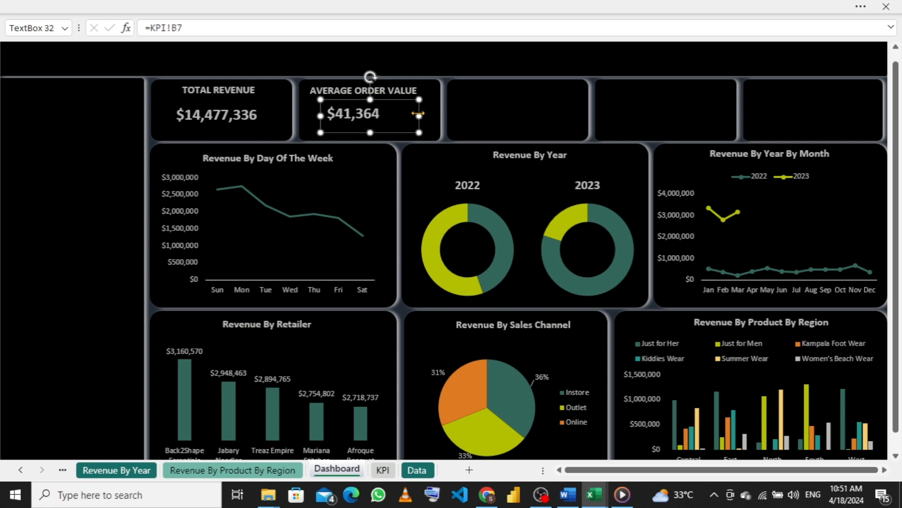
- Narrow the Average Order Value figure's text box and centre it beneath its title, level with the Total Revenue figure
left_click_drag(418, 116, 392, 116)
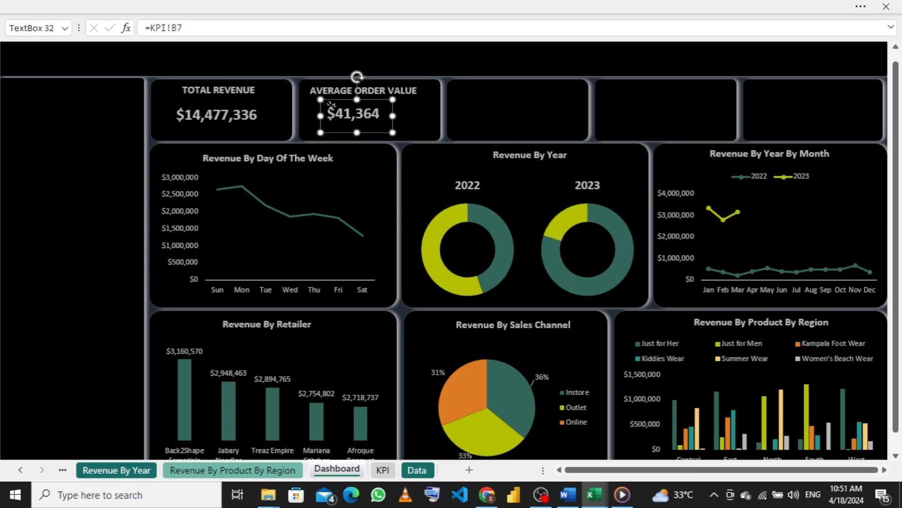
left_click_drag(326, 107, 332, 109)
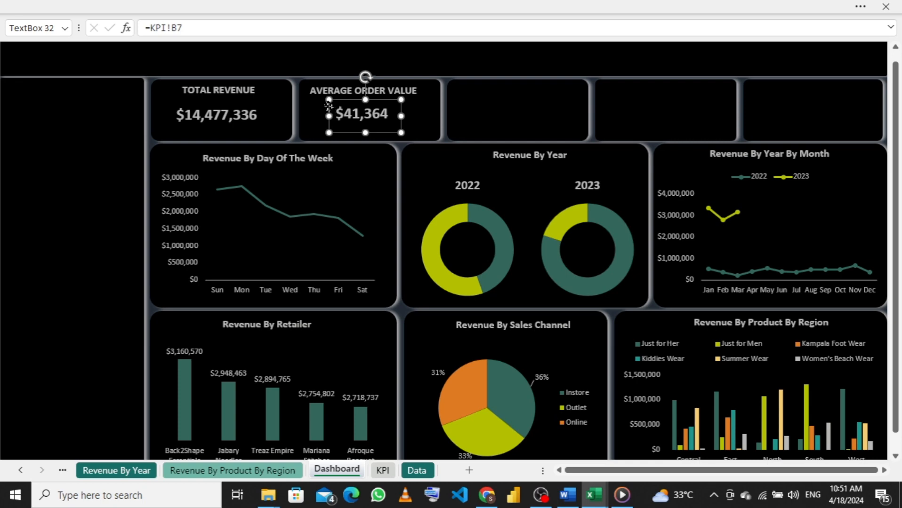
left_click_drag(334, 106, 334, 108)
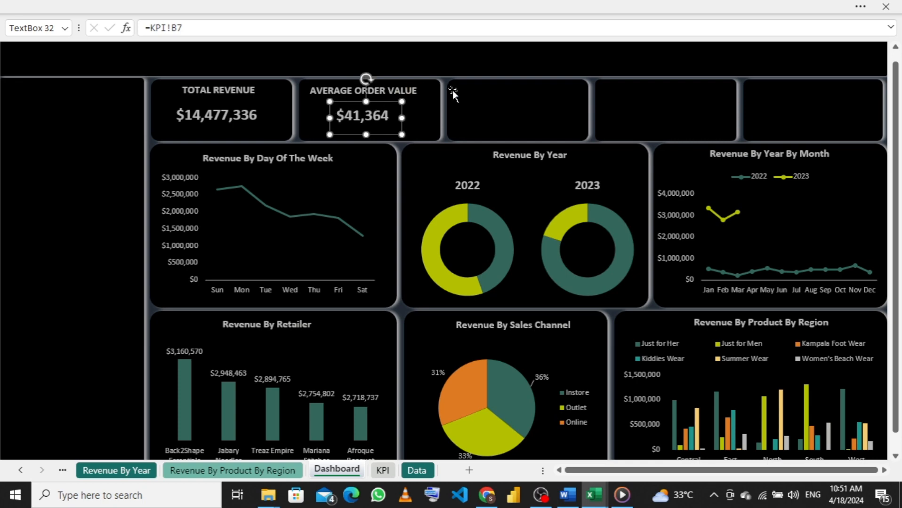
- Duplicate the AVERAGE ORDER VALUE title and place the copy at the top of the third KPI card
left_click(413, 89)
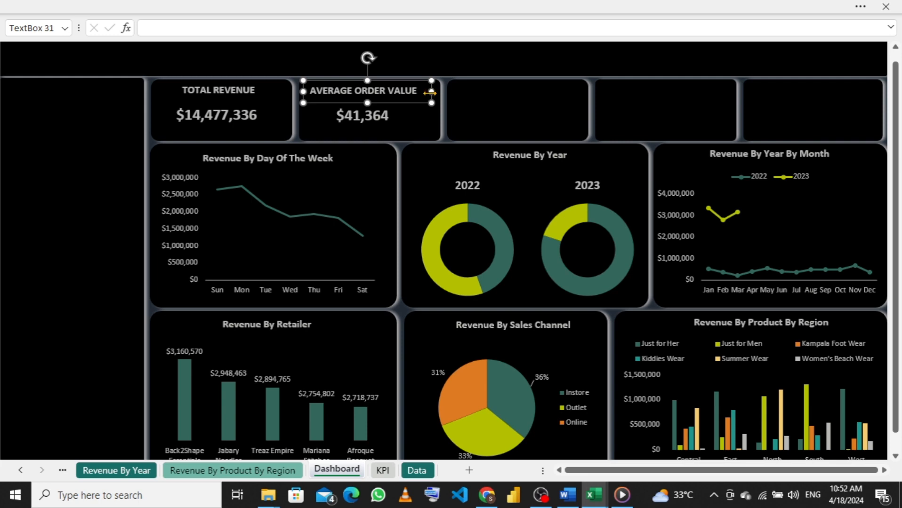
key("ctrl+d")
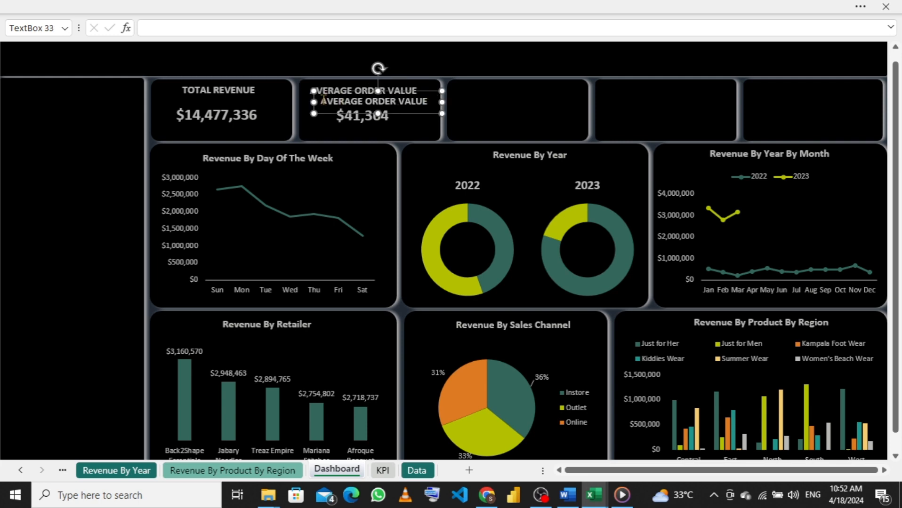
left_click_drag(347, 92, 462, 88)
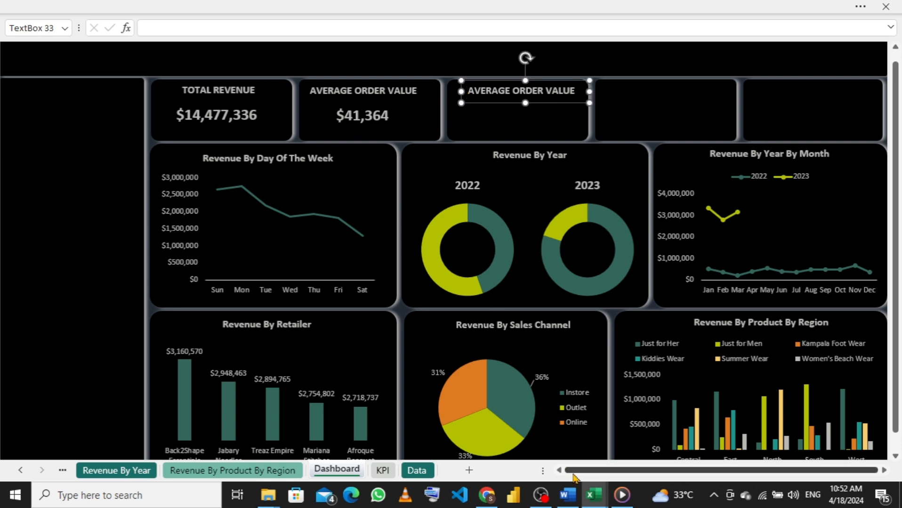
- Change the third card's title to TOTAL UNIT SOLD, then narrow its text box and centre it in the card
mouse_move(590, 500)
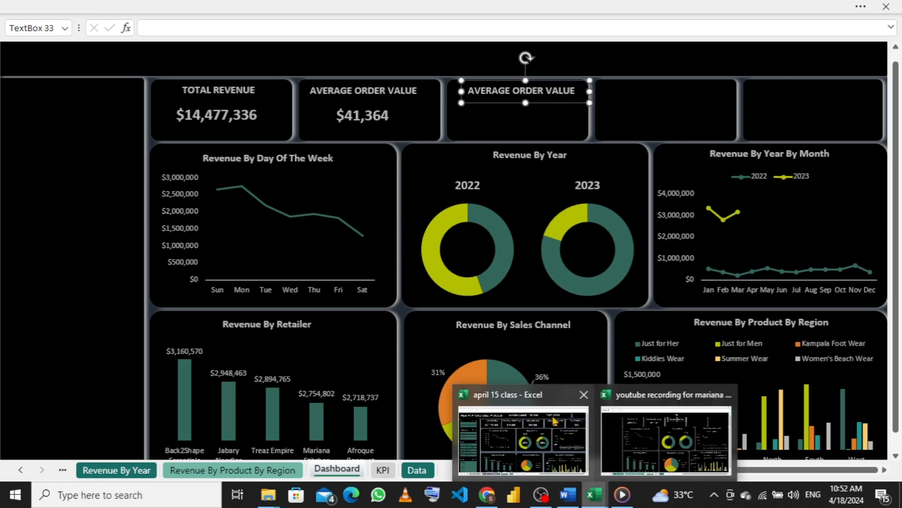
mouse_move(554, 421)
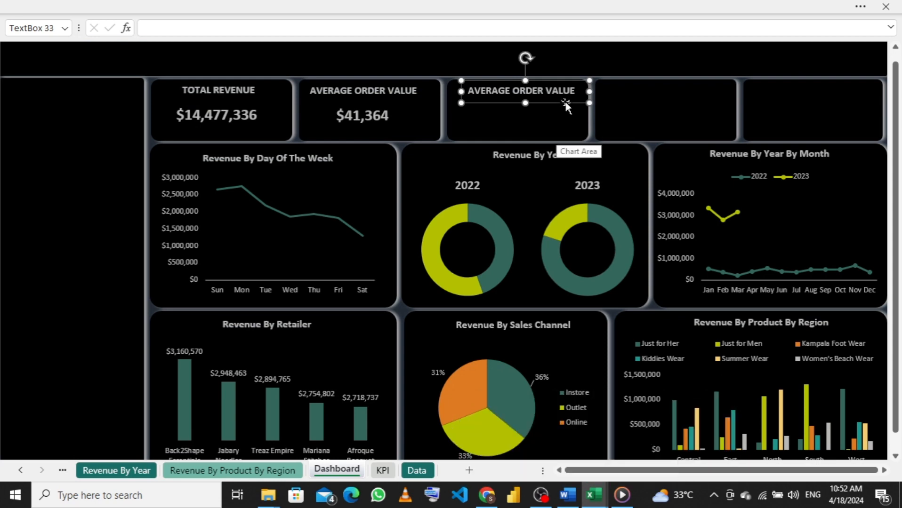
left_click_drag(557, 90, 477, 90)
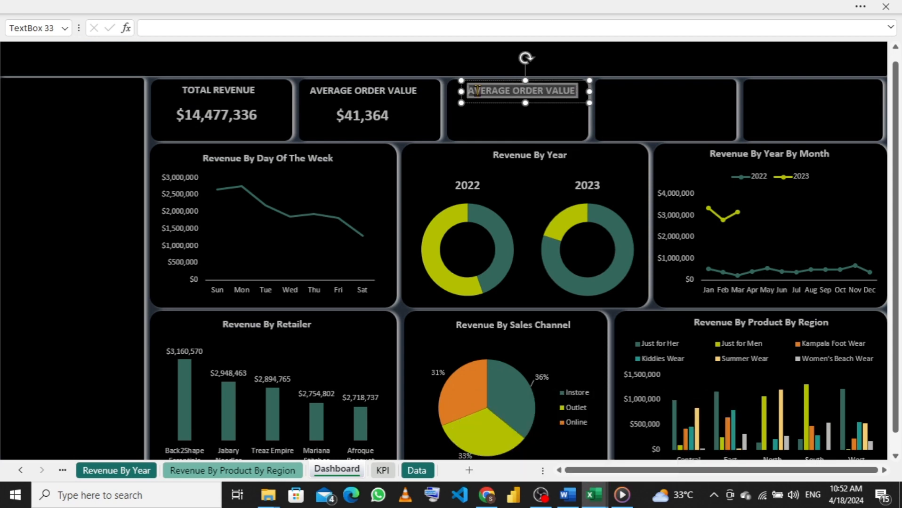
type("T")
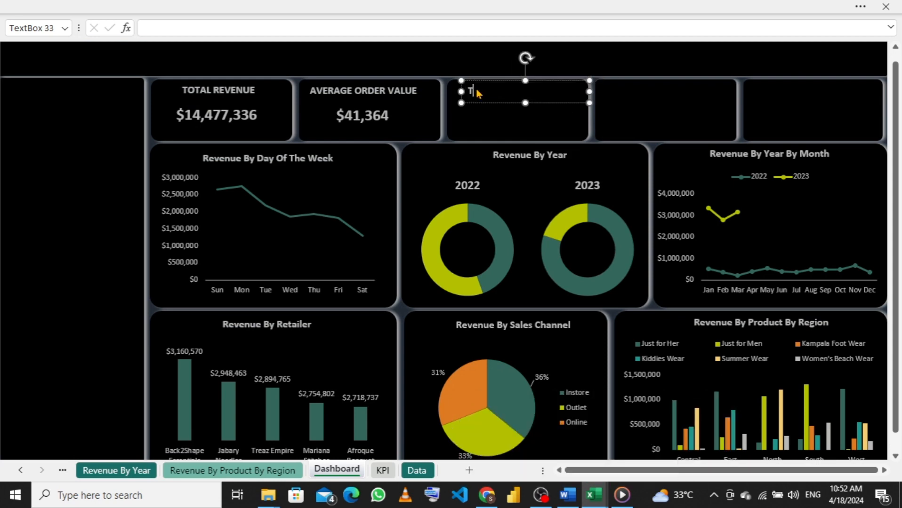
type("OTAL UNIT S")
type("OL")
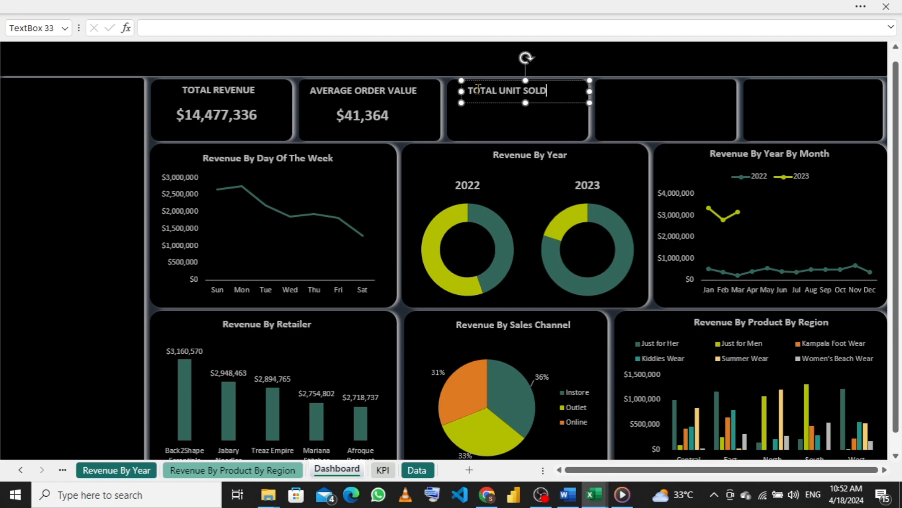
type("D")
left_click_drag(589, 89, 557, 90)
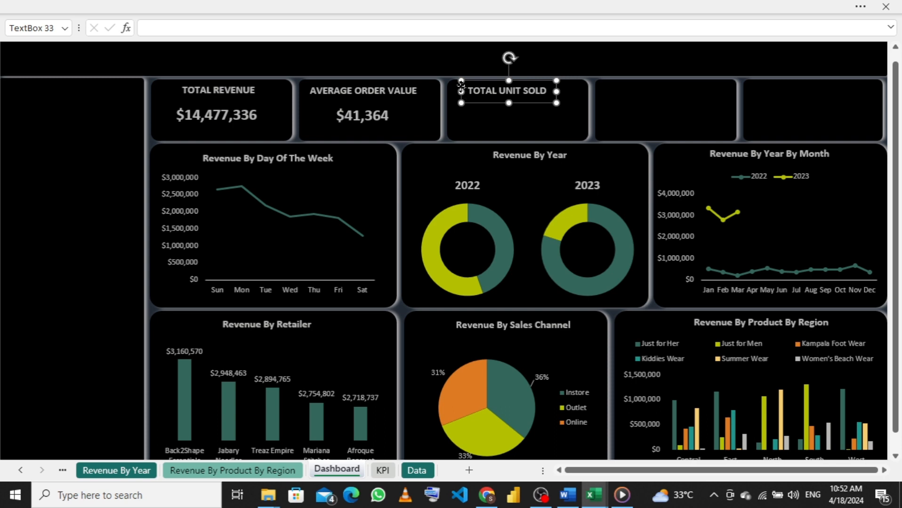
left_click_drag(460, 86, 473, 87)
- Place a copy of the Average Order Value figure in the Total Unit Sold card and link it to cell C7 of the KPI sheet
left_click(389, 113)
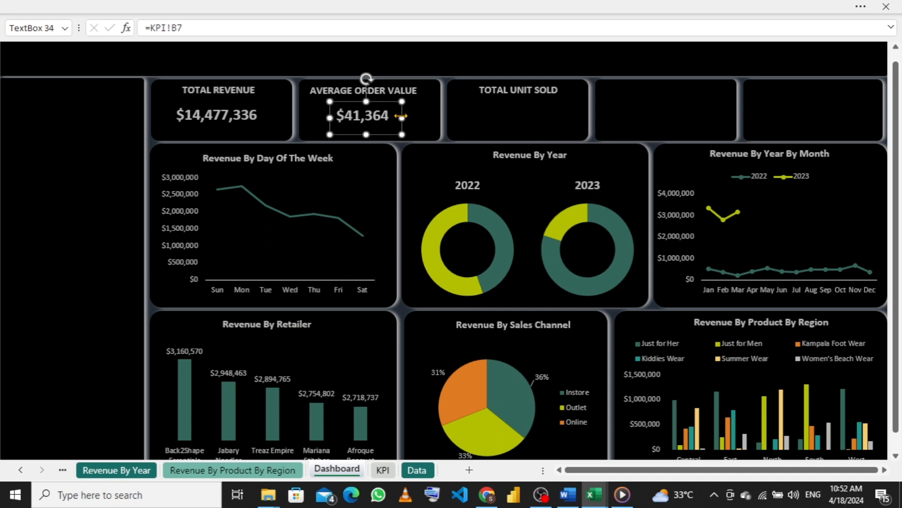
left_click_drag(401, 116, 523, 110)
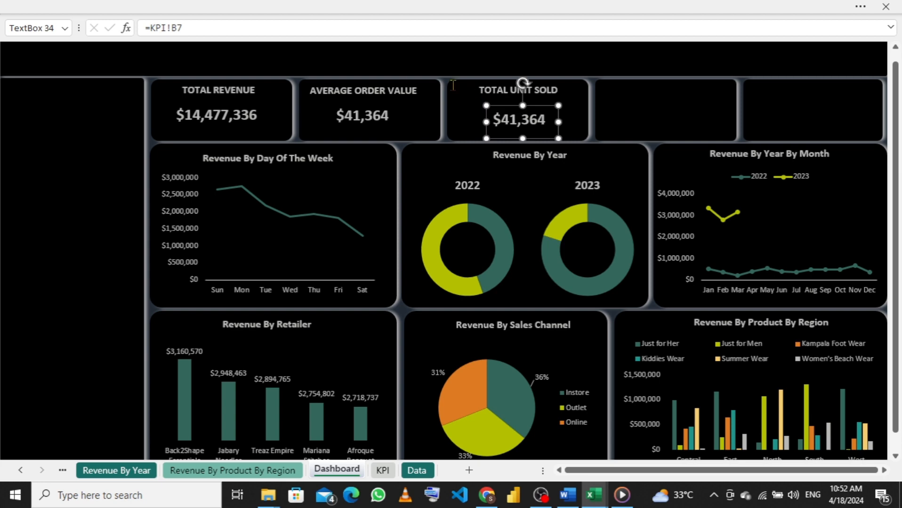
left_click(239, 29)
key("BackSpace")
key("BackSpace")
key("BackSpace")
key("BackSpace")
key("BackSpace")
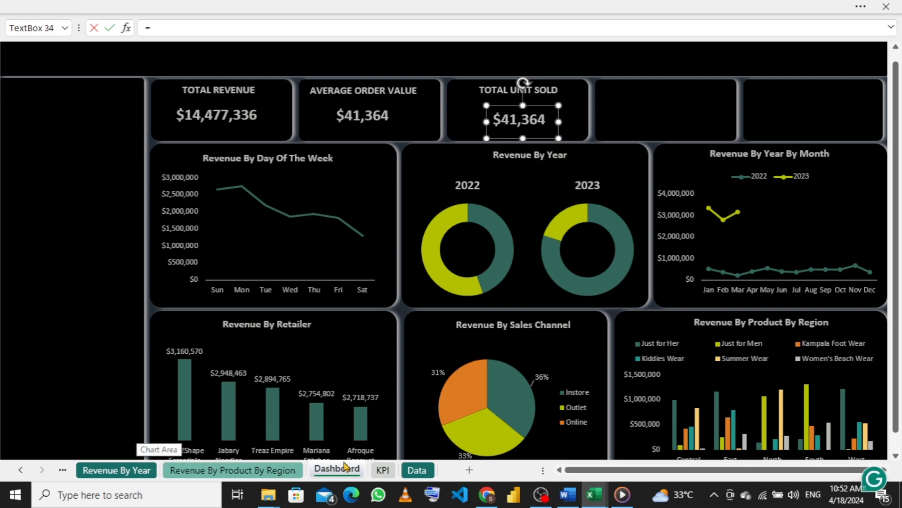
left_click(383, 471)
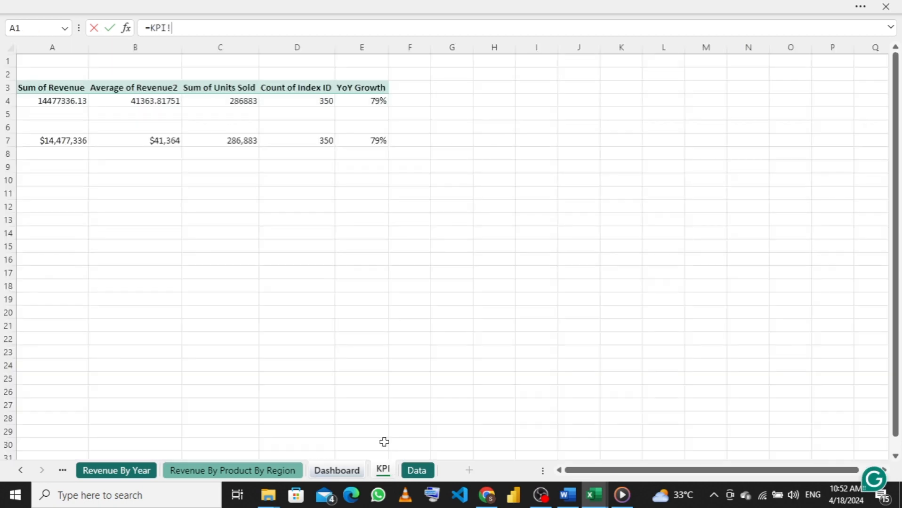
left_click(227, 141)
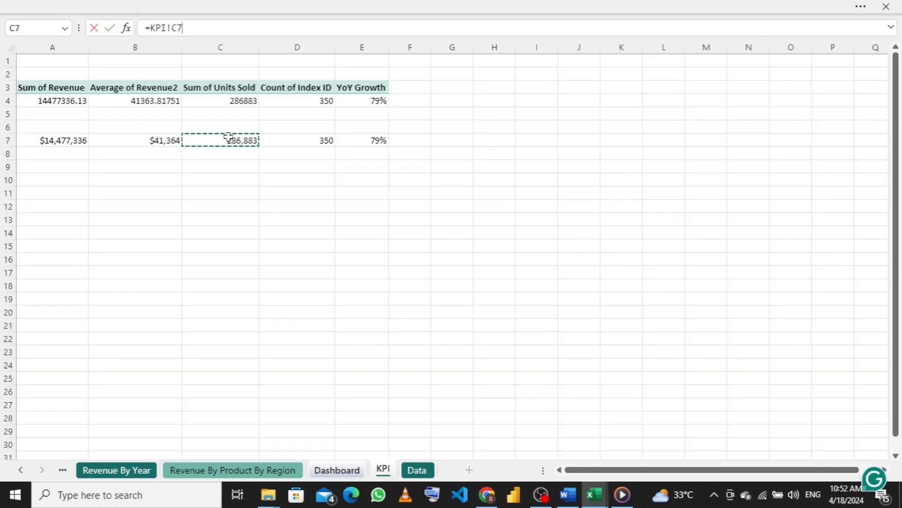
key("Return")
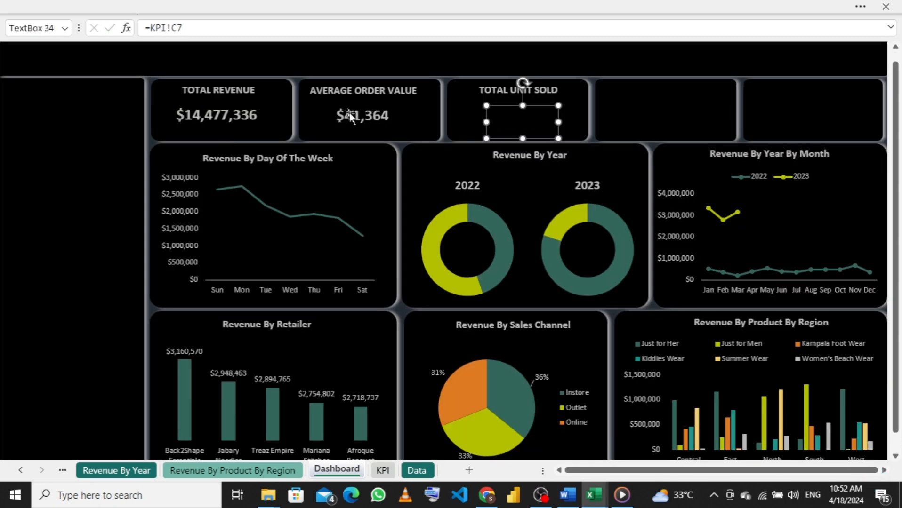
- Copy the Average Order Value figure's formatting onto the figure in the Total Unit Sold card
left_click(347, 113)
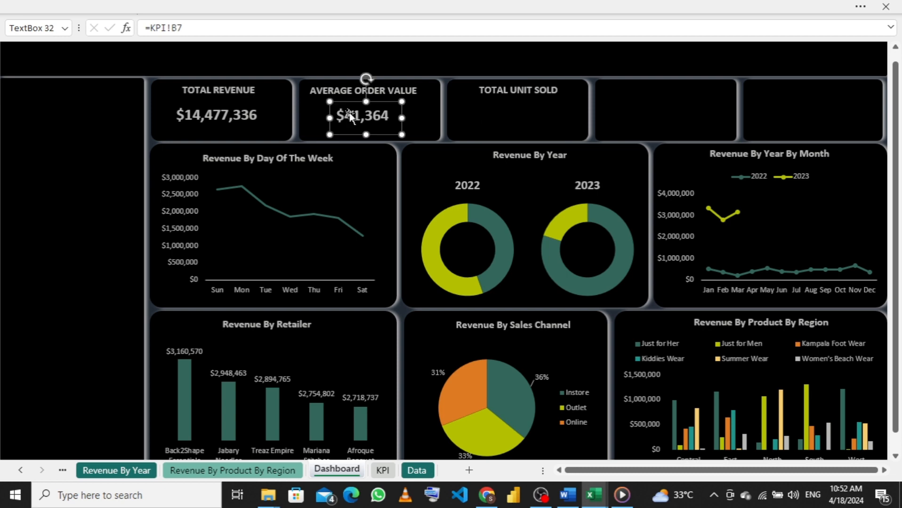
left_click(211, 6)
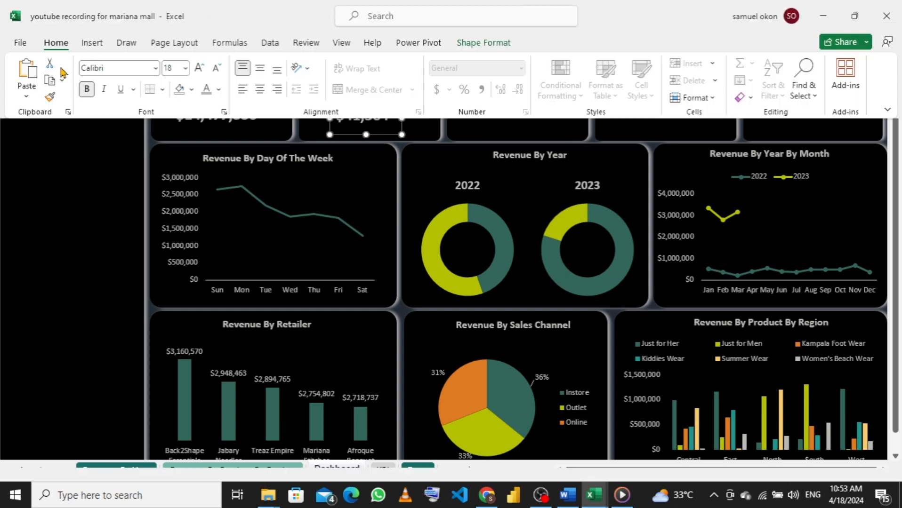
left_click(49, 98)
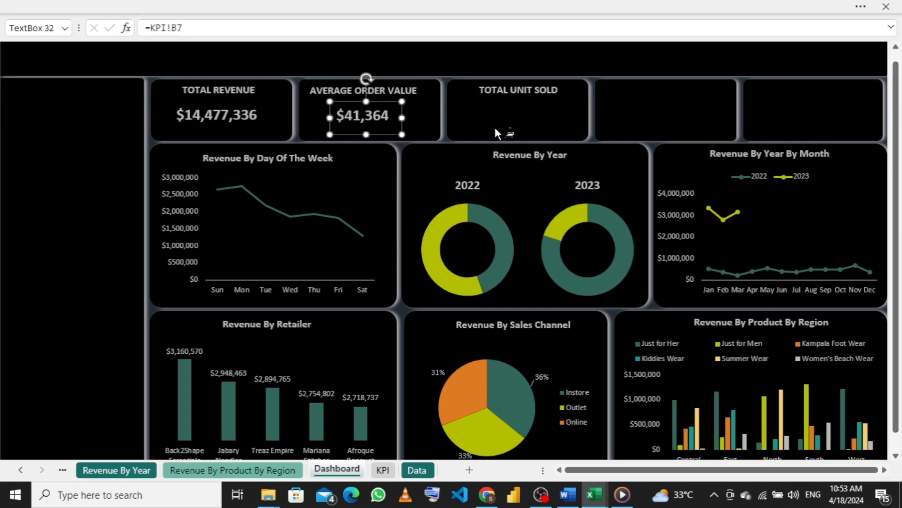
left_click(518, 117)
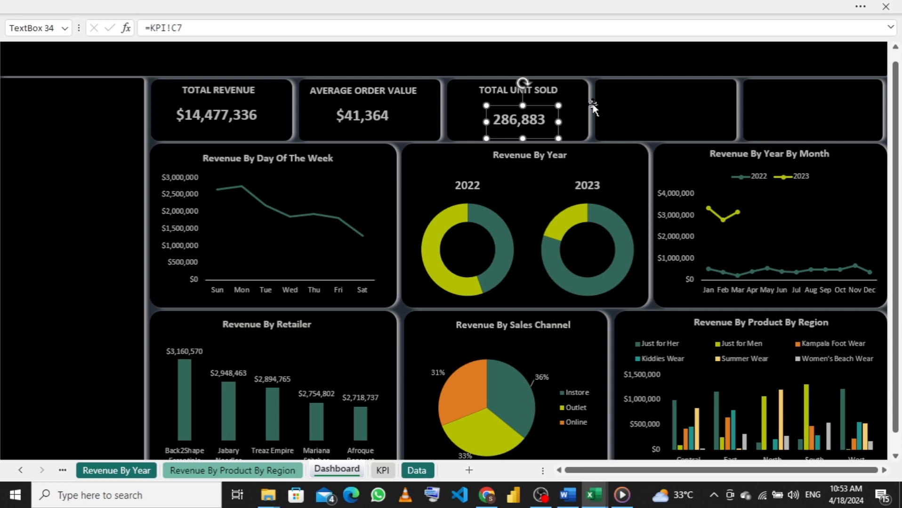
- Duplicate the TOTAL UNIT SOLD title and place the copy at the top of the fourth KPI card
left_click(565, 90)
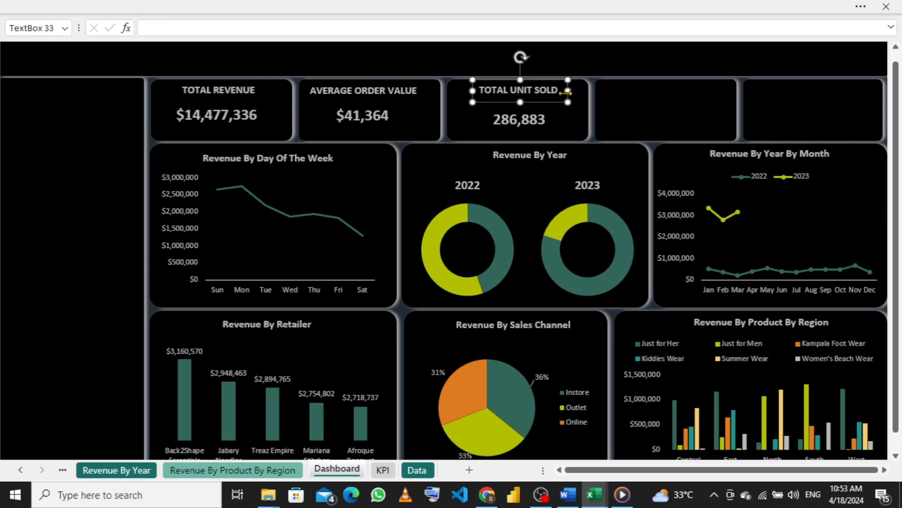
key("ctrl+d")
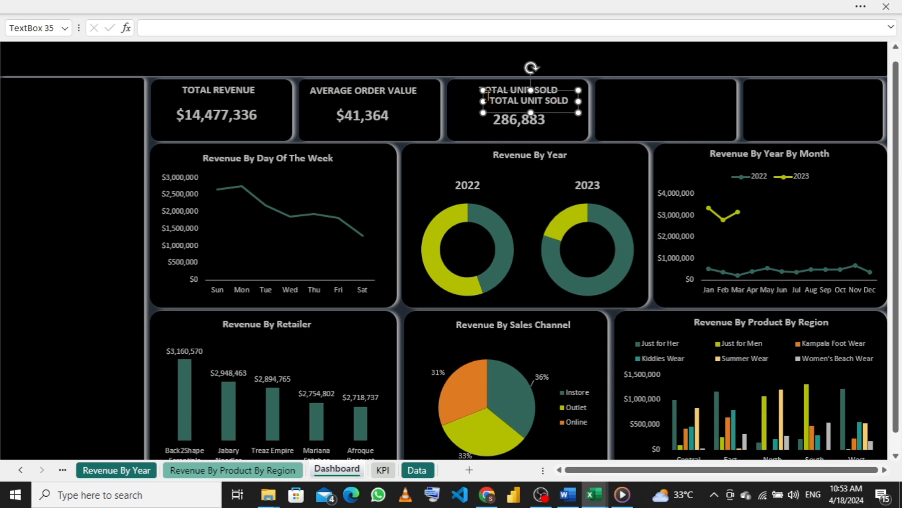
left_click_drag(483, 91, 618, 85)
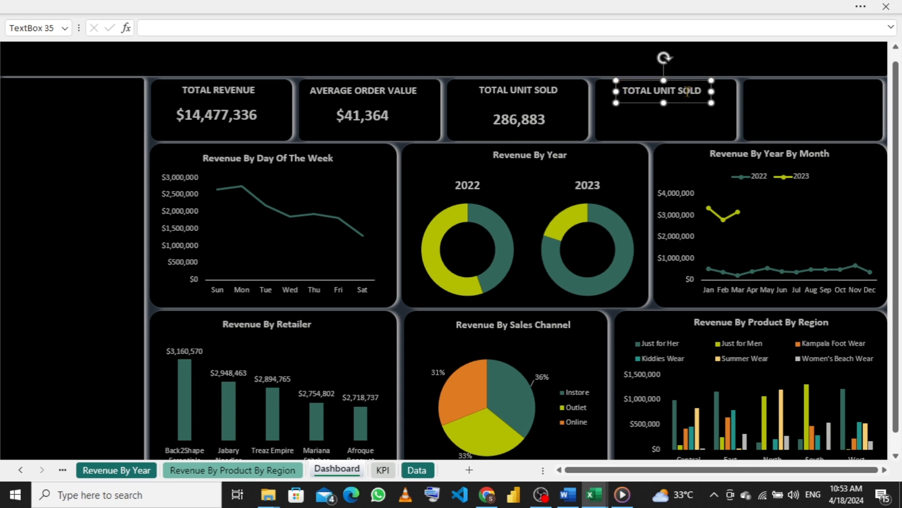
- Change the fourth card's title to TOTAL TRANSACTION, matching the reference dashboard, then widen its text box and centre it in the card
left_click_drag(701, 91, 622, 92)
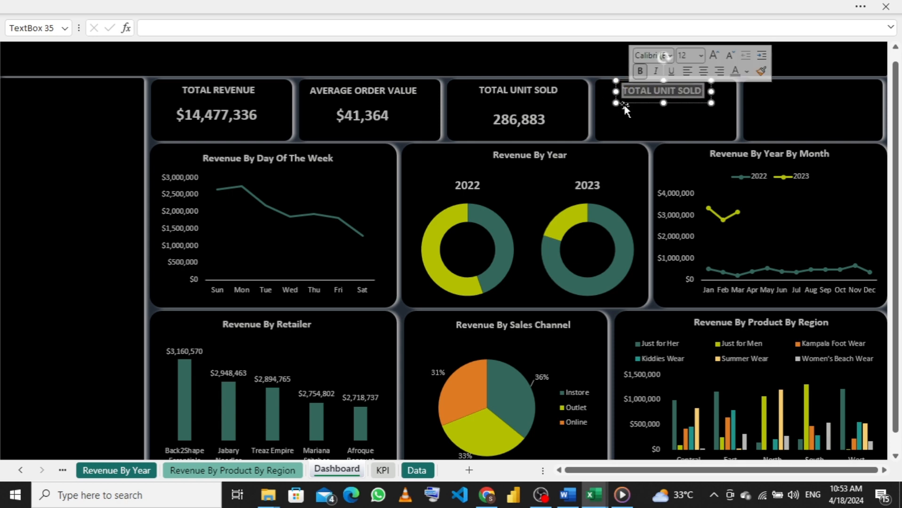
key("BackSpace")
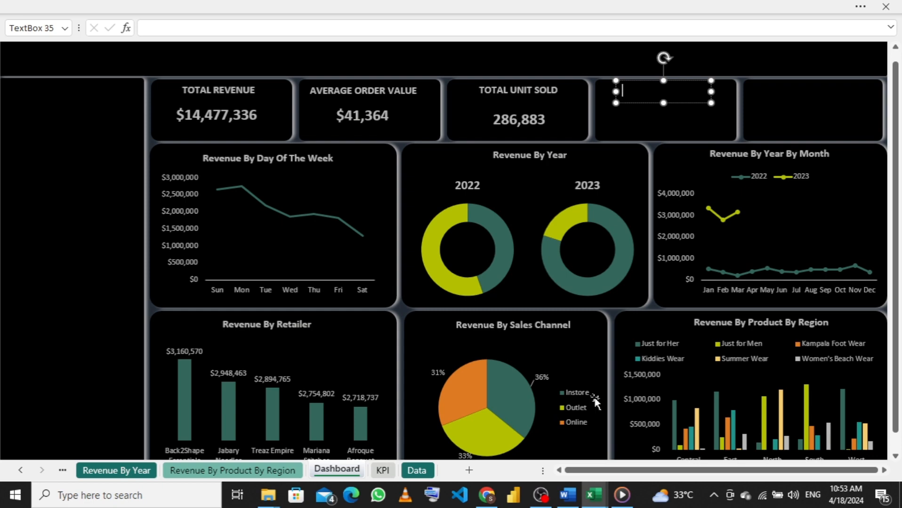
mouse_move(585, 498)
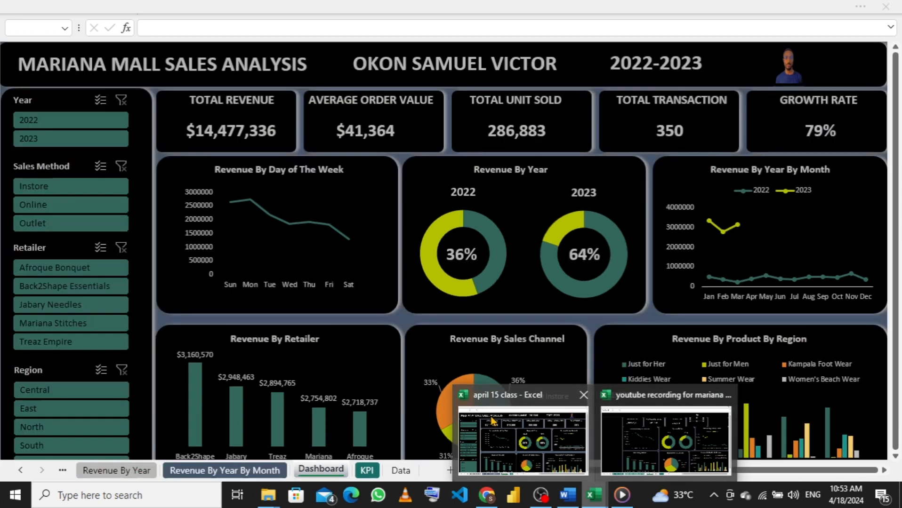
left_click(493, 421)
left_click(664, 440)
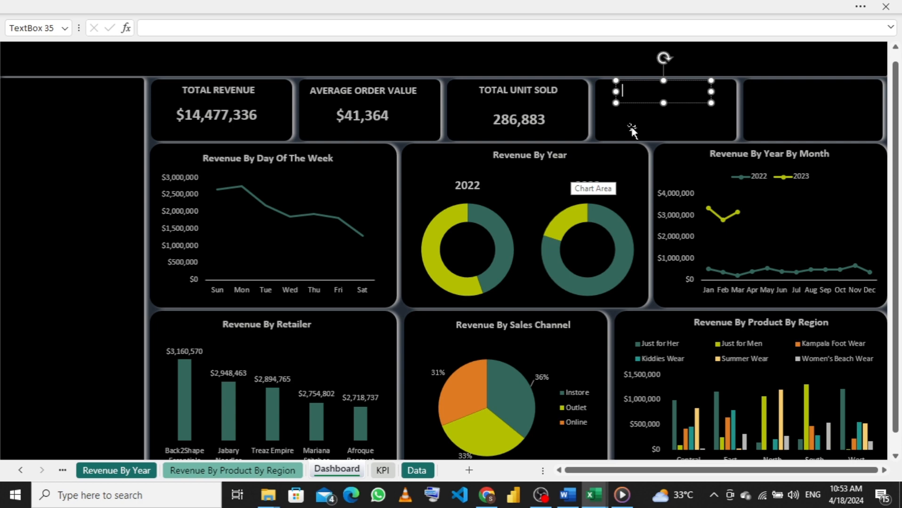
type("TOTAL TRANSACT")
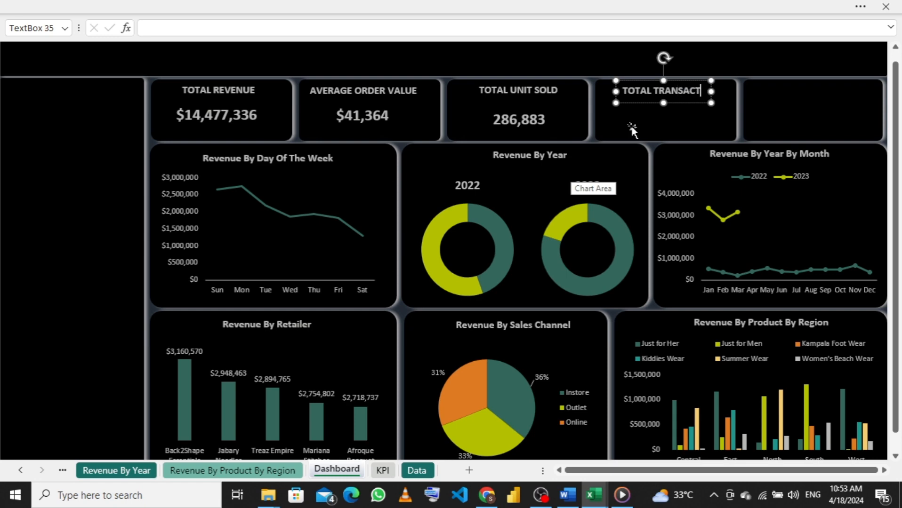
type("ON")
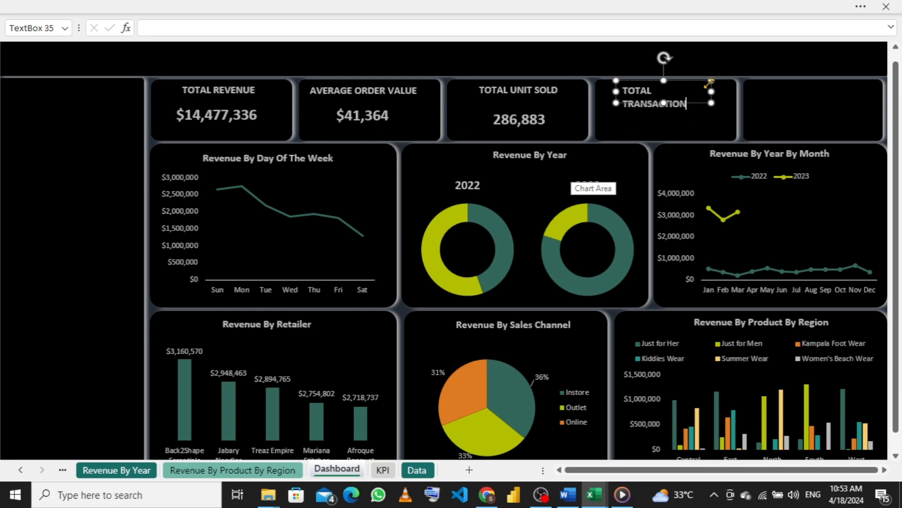
left_click_drag(712, 90, 733, 91)
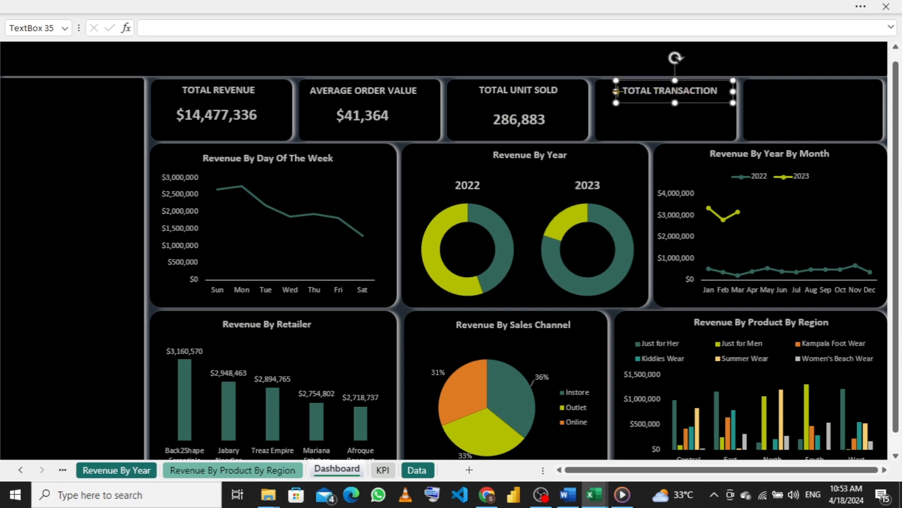
left_click_drag(612, 92, 610, 88)
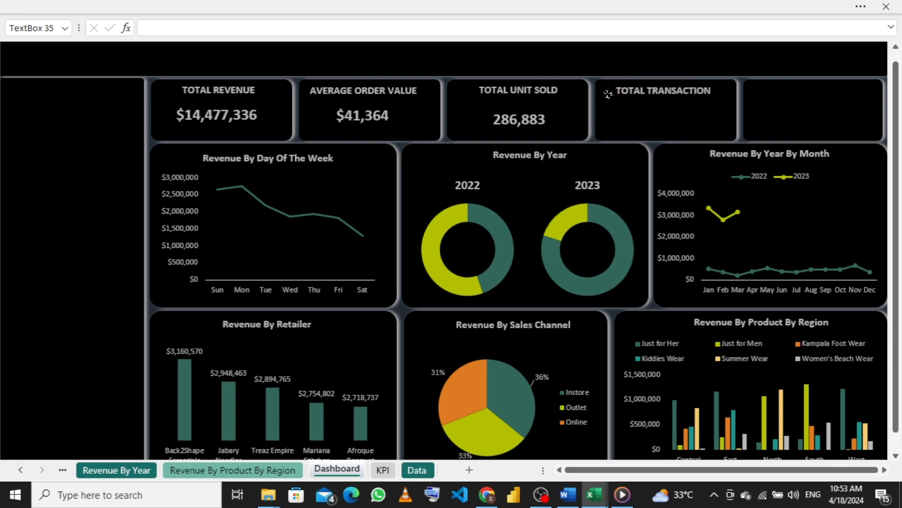
- Duplicate the Total Unit Sold figure and place the copy beneath the TOTAL TRANSACTION title
left_click(556, 124)
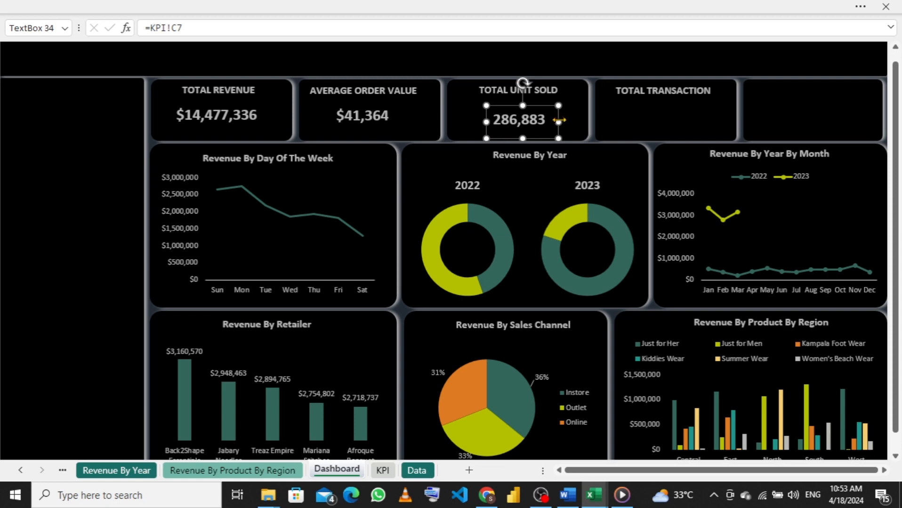
key("ctrl+d")
left_click_drag(537, 128, 642, 112)
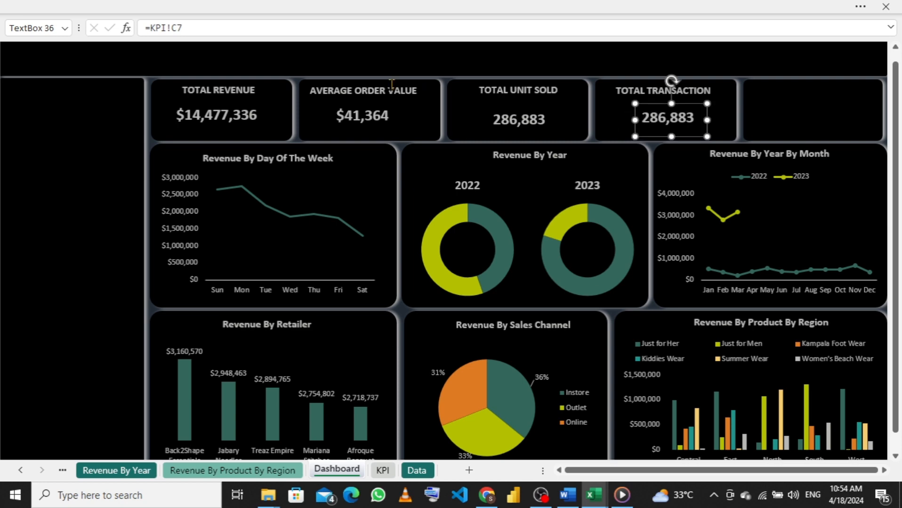
- Link the copied figure in the Total Transaction card to cell D7 of the KPI sheet
left_click(196, 29)
key("BackSpace")
key("BackSpace")
key("BackSpace")
key("BackSpace")
key("BackSpace")
key("BackSpace")
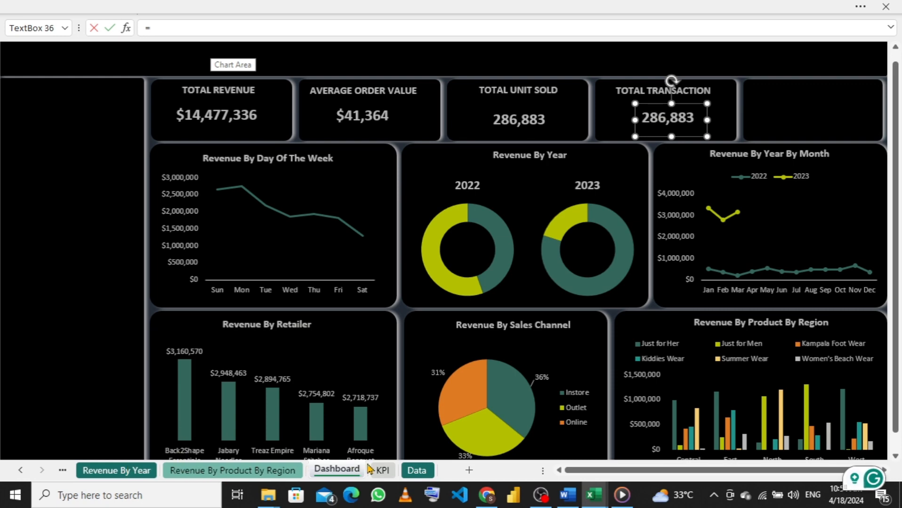
left_click(382, 470)
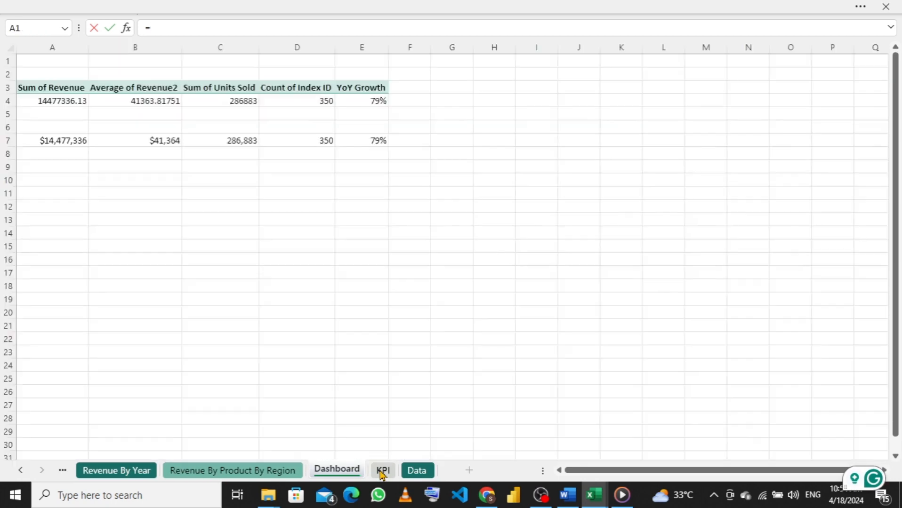
left_click(309, 140)
key("Return")
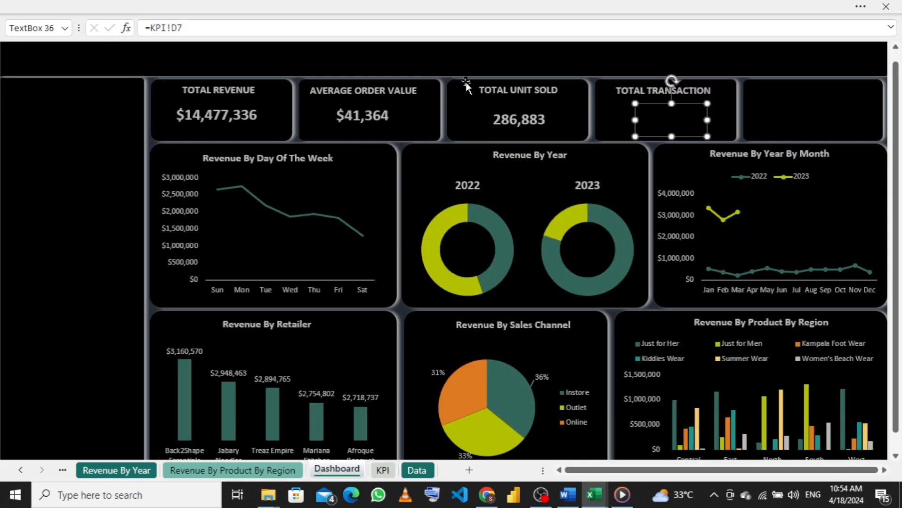
- Copy the Total Unit Sold figure's formatting onto the figure in the Total Transaction card
left_click(516, 133)
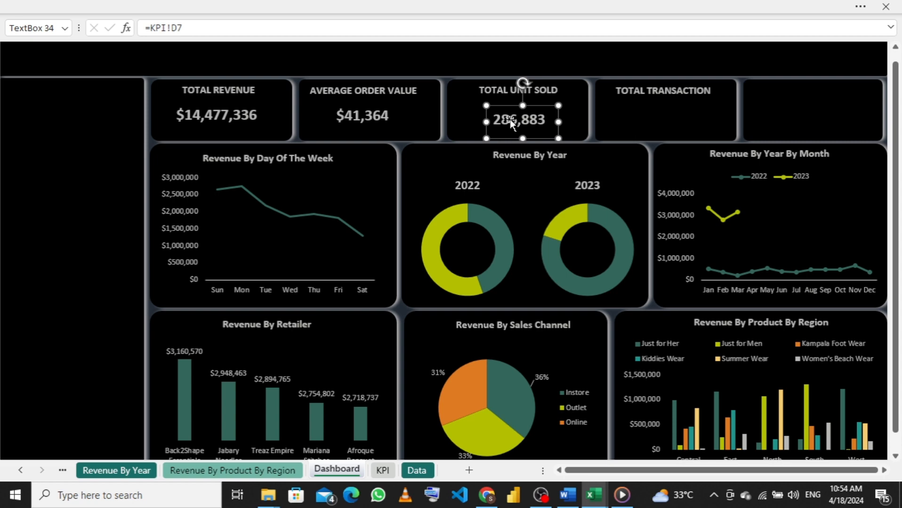
left_click(216, 9)
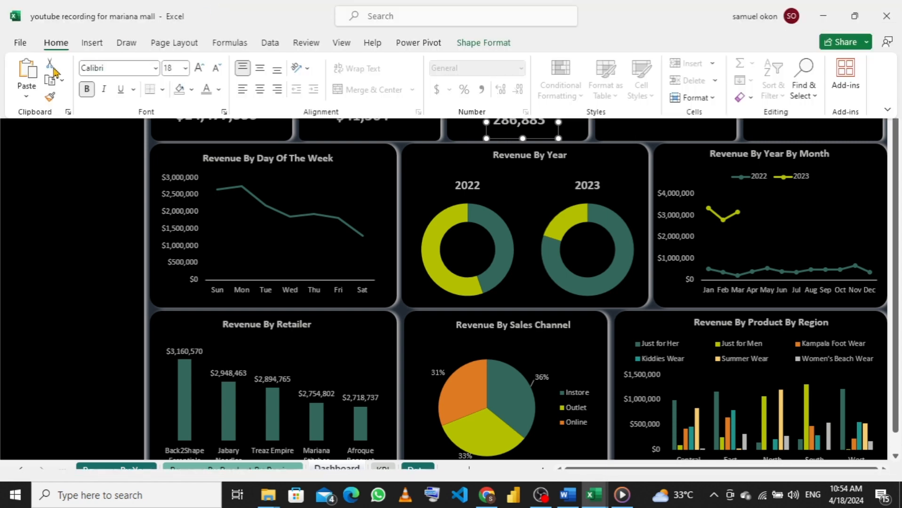
left_click(49, 97)
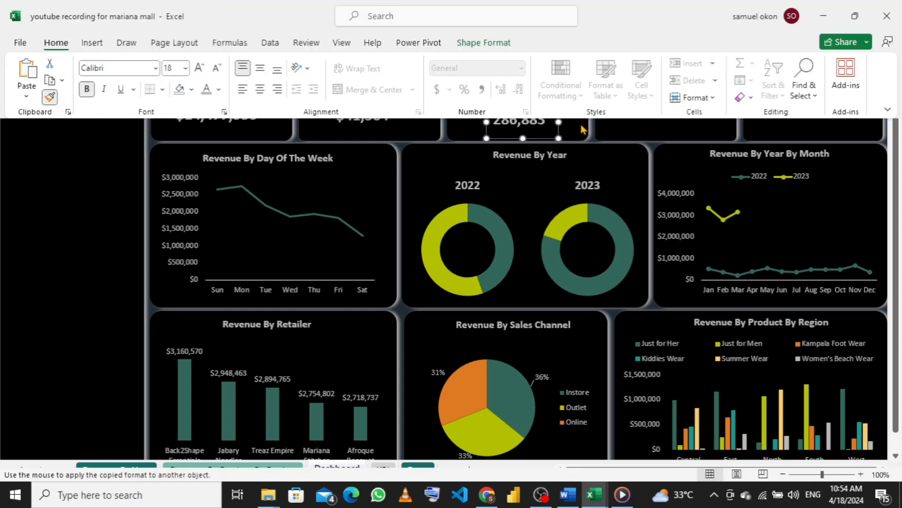
left_click(637, 130)
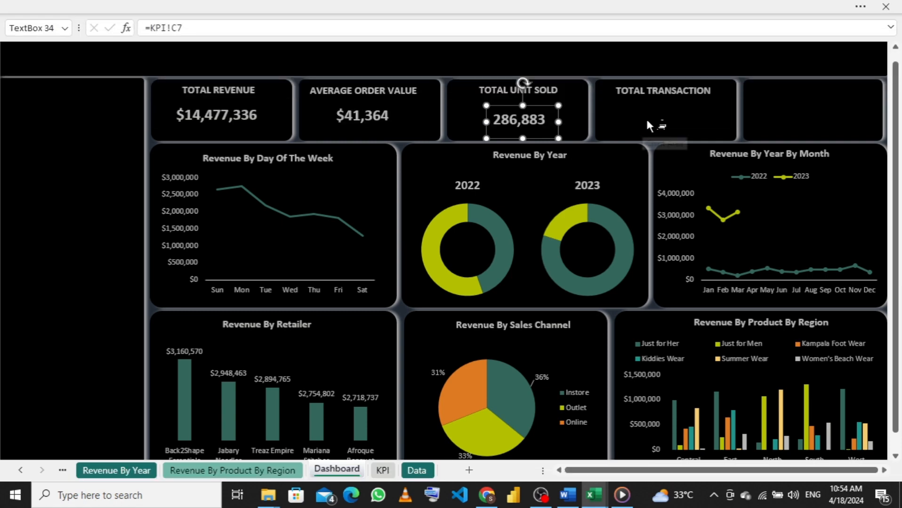
left_click(654, 113)
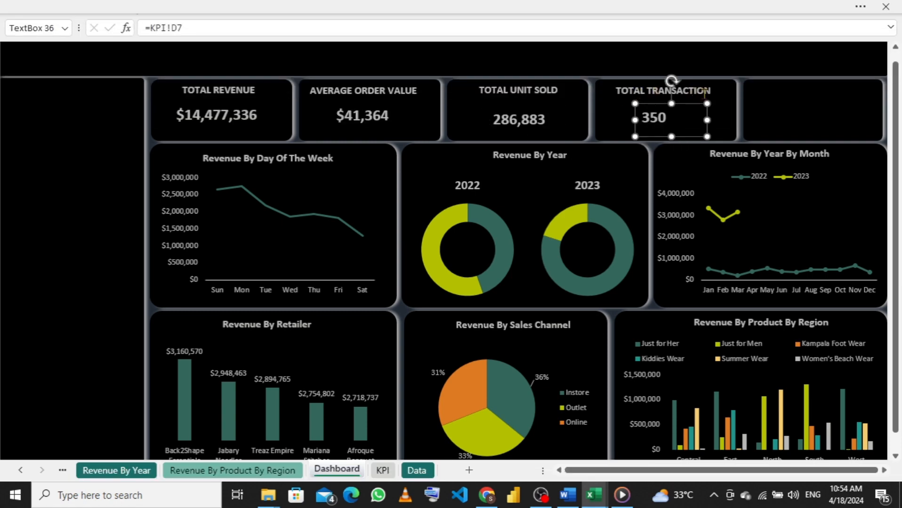
- Duplicate the TOTAL TRANSACTION title and its figure, placing both copies in the fifth KPI card
left_click(719, 94)
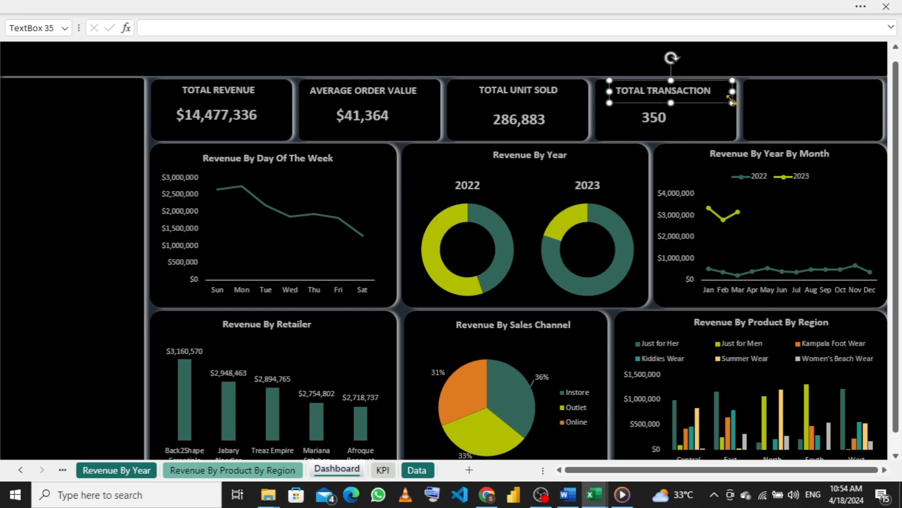
key("ctrl+d")
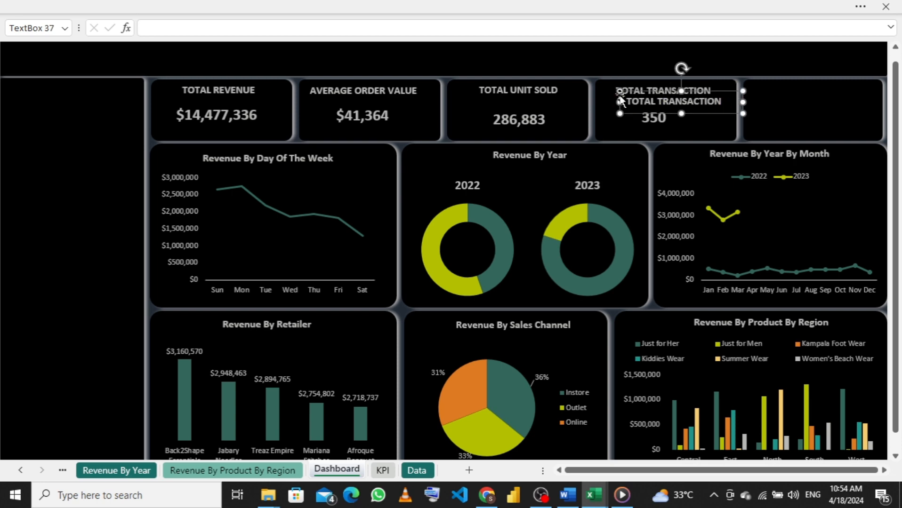
left_click_drag(616, 101, 764, 83)
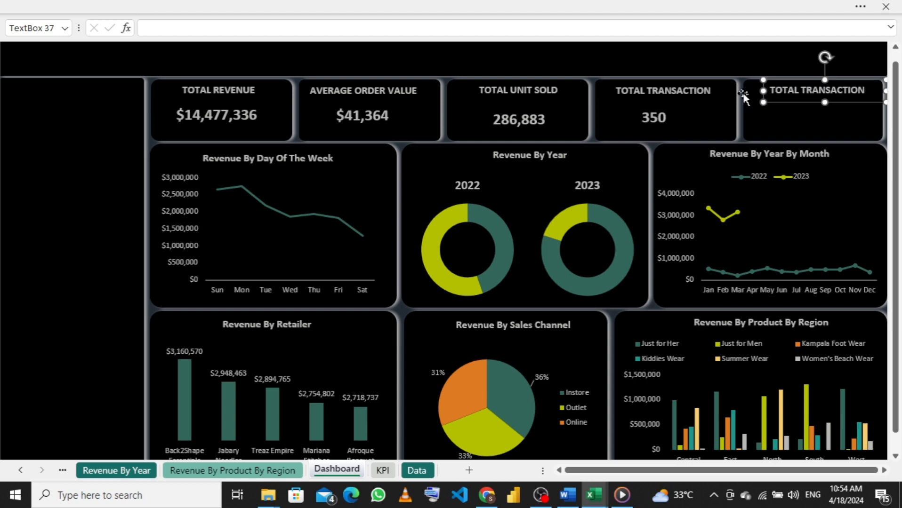
left_click(678, 115)
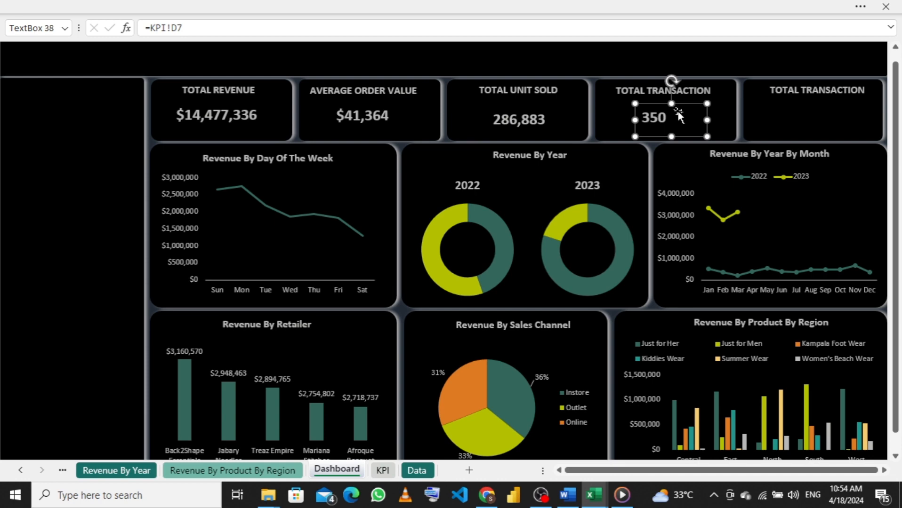
left_click_drag(679, 115, 804, 115)
- Change the fifth card's title to GROWTH RATE in a narrower text box and shift the copied figure beneath it
left_click(867, 90)
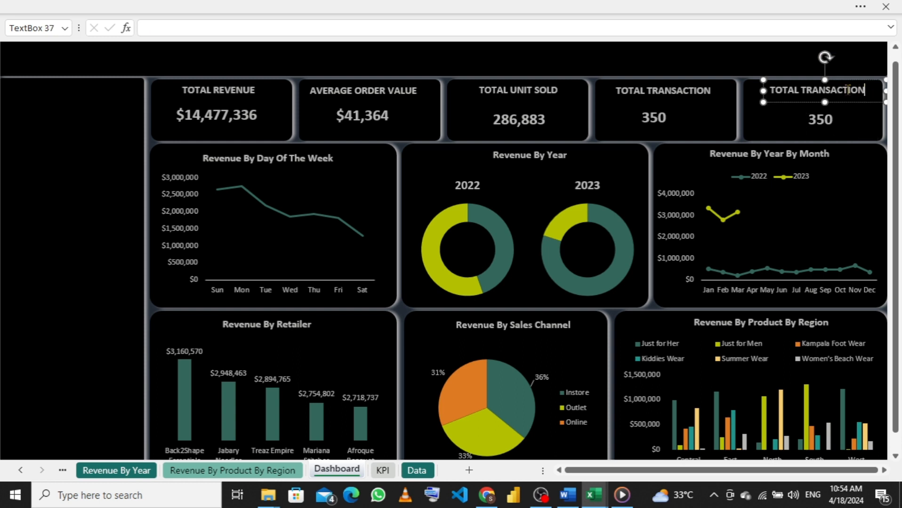
left_click_drag(865, 90, 768, 92)
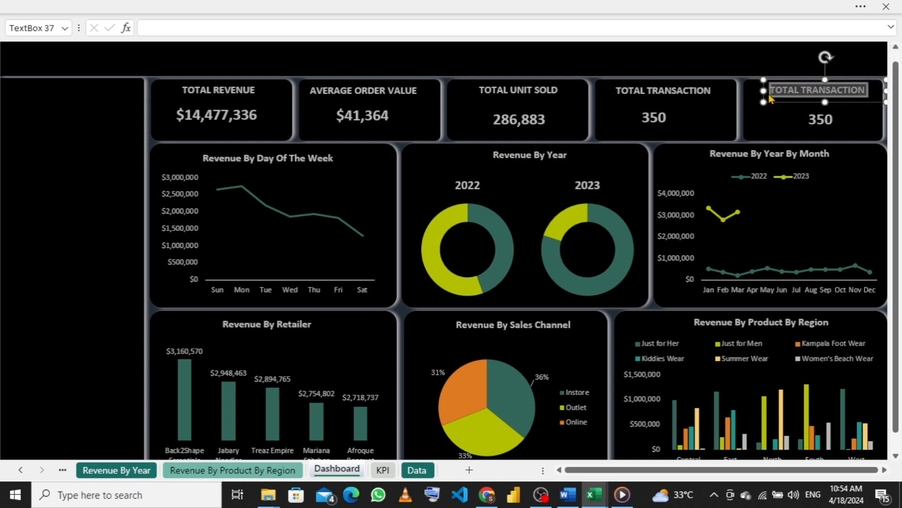
type("g")
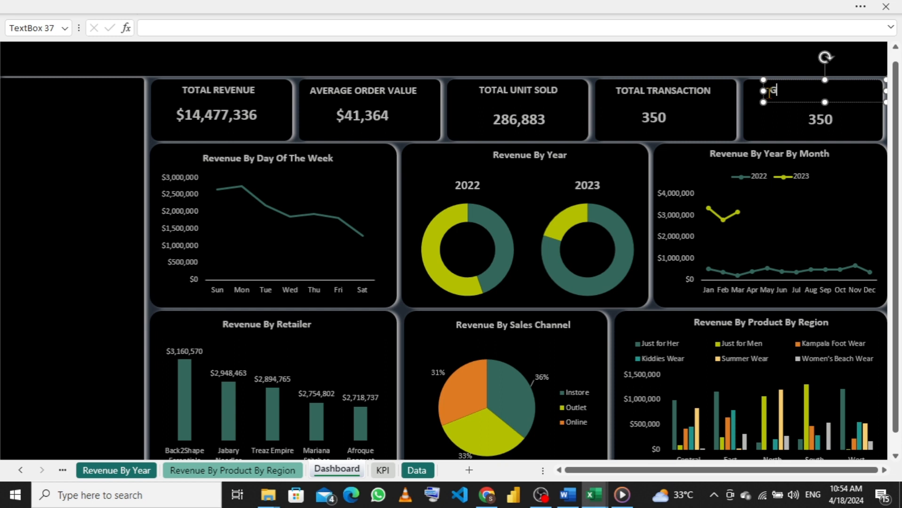
type("ROWTH RATE")
left_click_drag(886, 91, 849, 91)
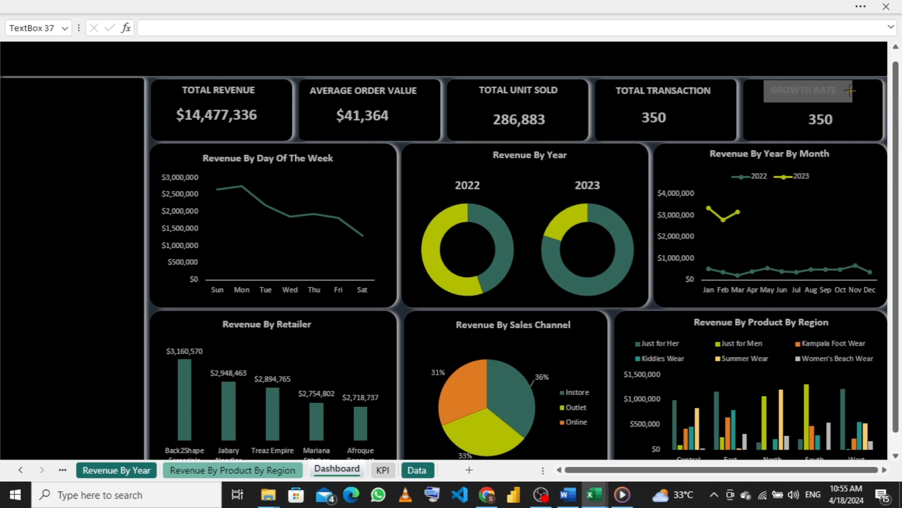
left_click(818, 121)
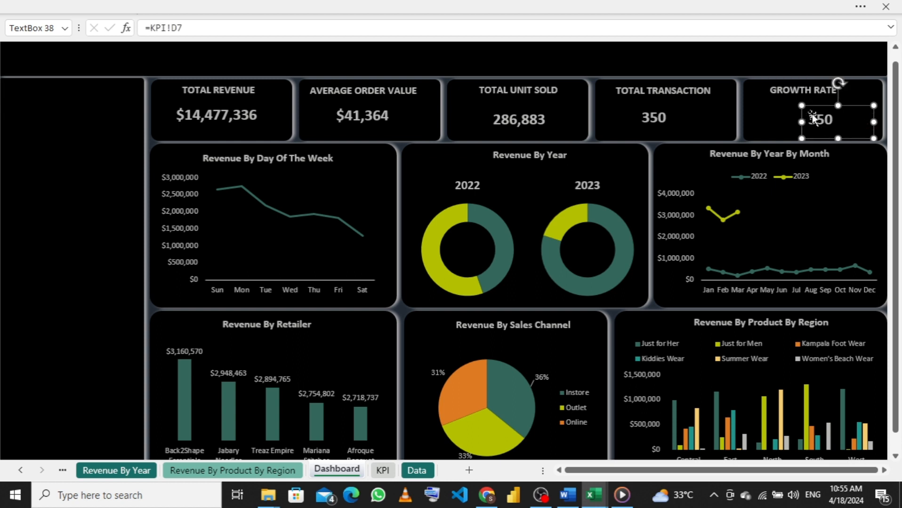
left_click_drag(811, 114, 800, 115)
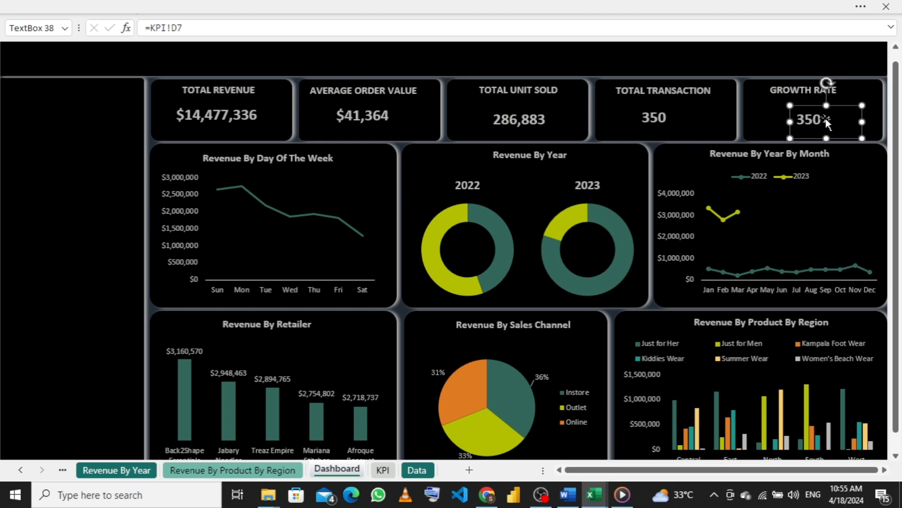
- Relink the copied figure in the Growth Rate card to cell E7 of the KPI sheet
left_click(223, 29)
key("BackSpace")
key("BackSpace")
key("BackSpace")
key("BackSpace")
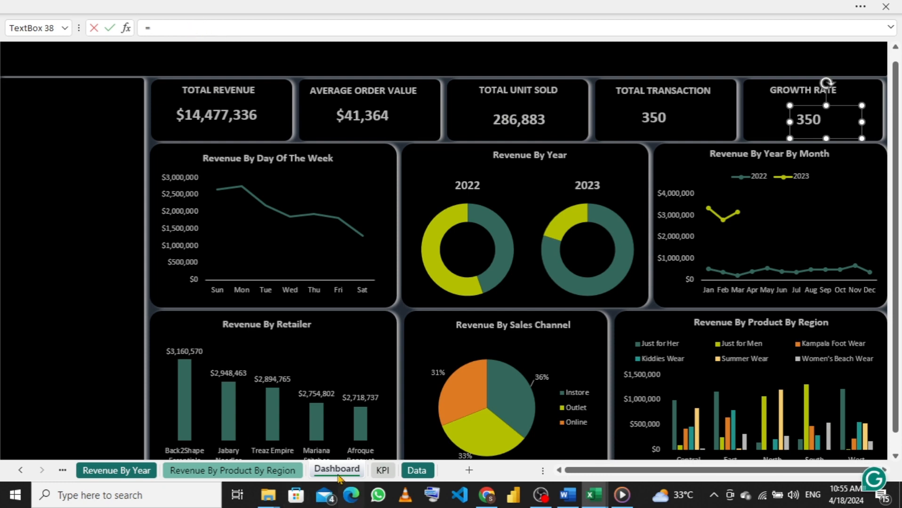
left_click(382, 471)
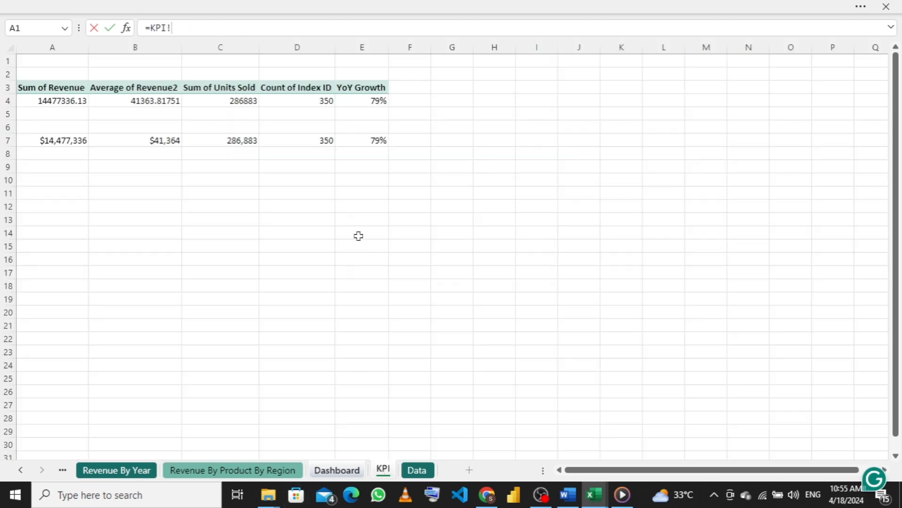
left_click(373, 139)
key("Return")
- Copy the Total Transaction figure's formatting onto the Growth Rate figure and shift that figure slightly down and left within its card
left_click(663, 120)
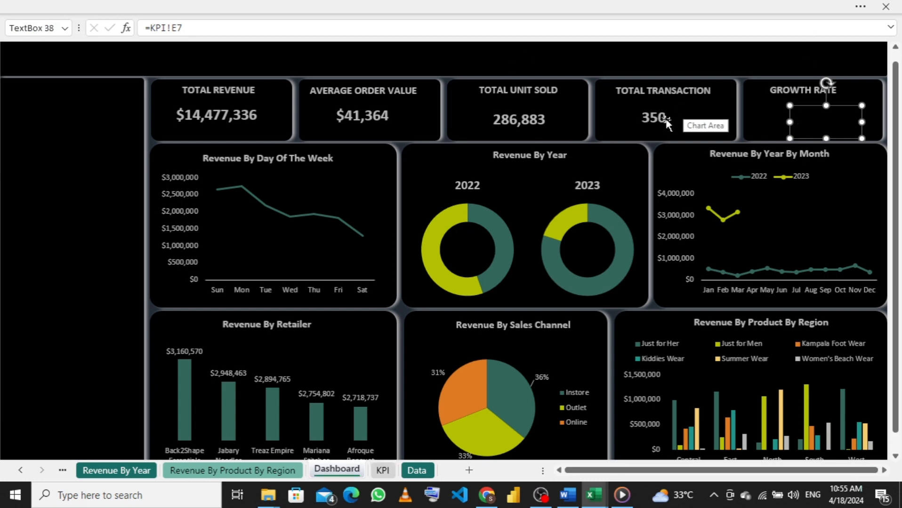
left_click(266, 6)
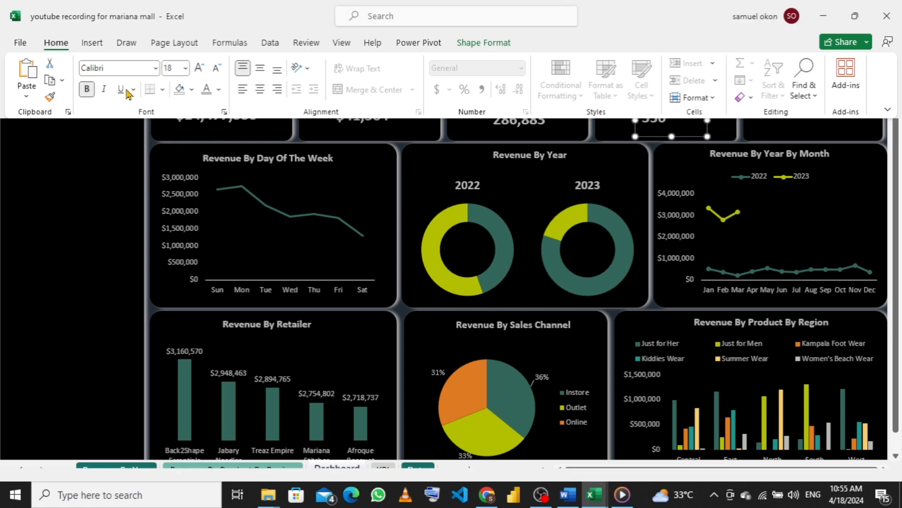
left_click(50, 98)
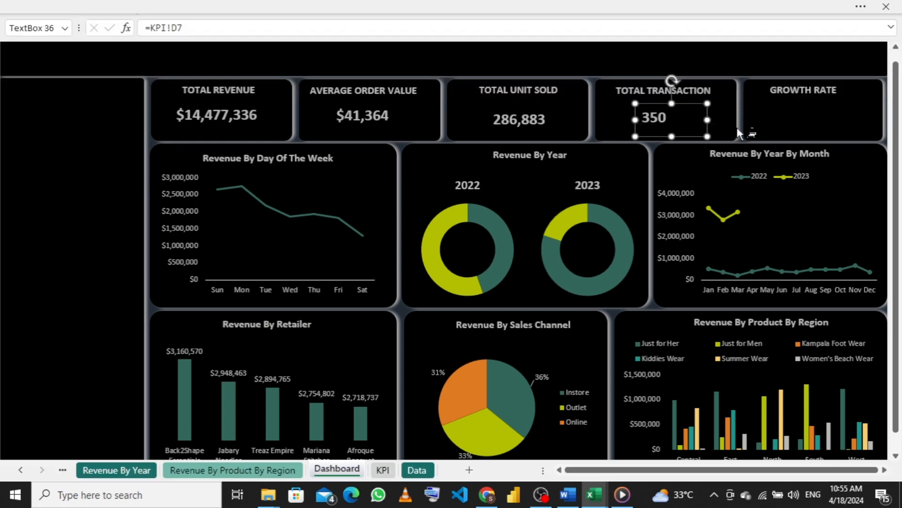
left_click(802, 126)
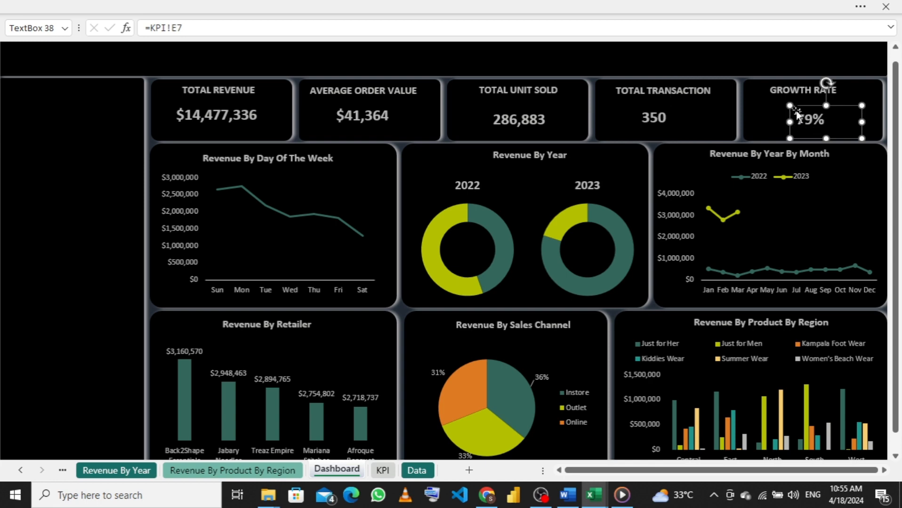
mouse_move(792, 110)
left_mouse_down()
mouse_move(782, 106)
mouse_move(783, 115)
left_mouse_up()
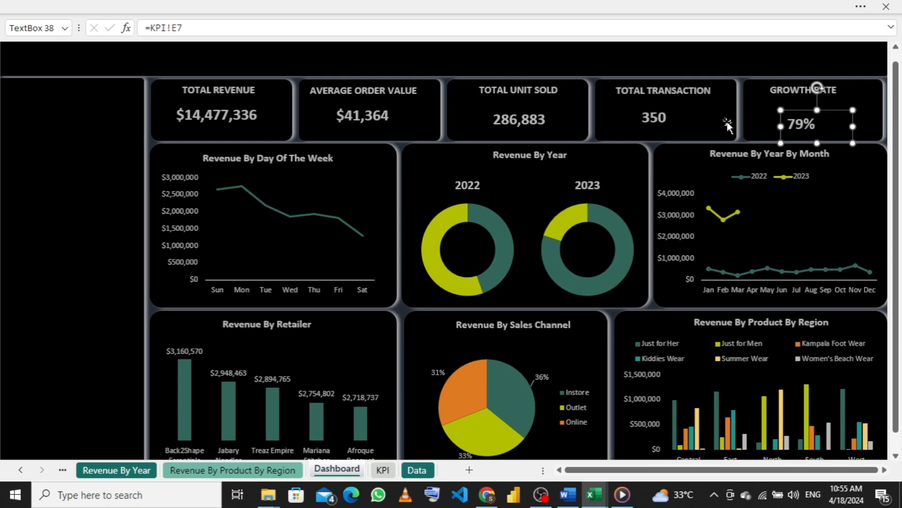
- Align the five KPI card titles, from TOTAL REVENUE to GROWTH RATE, along their top edges
left_click(210, 88)
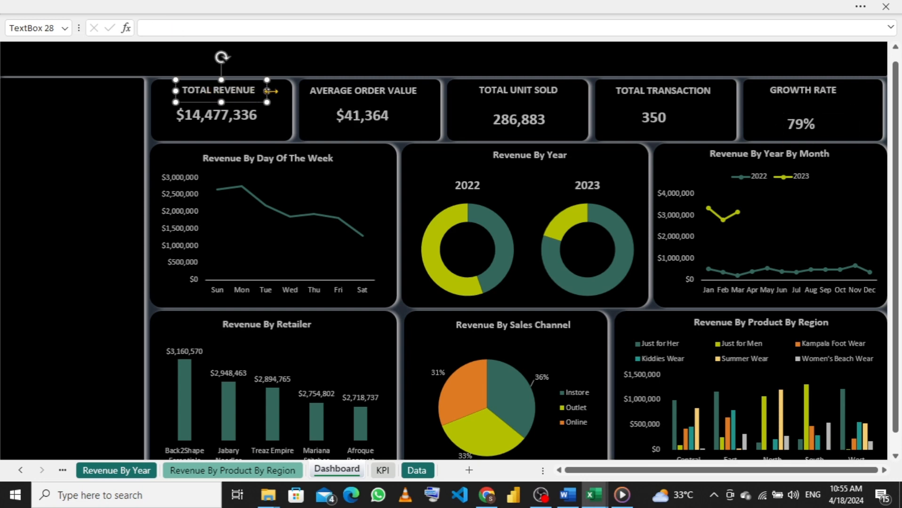
left_click(330, 94, "ctrl")
left_click(531, 89, "ctrl")
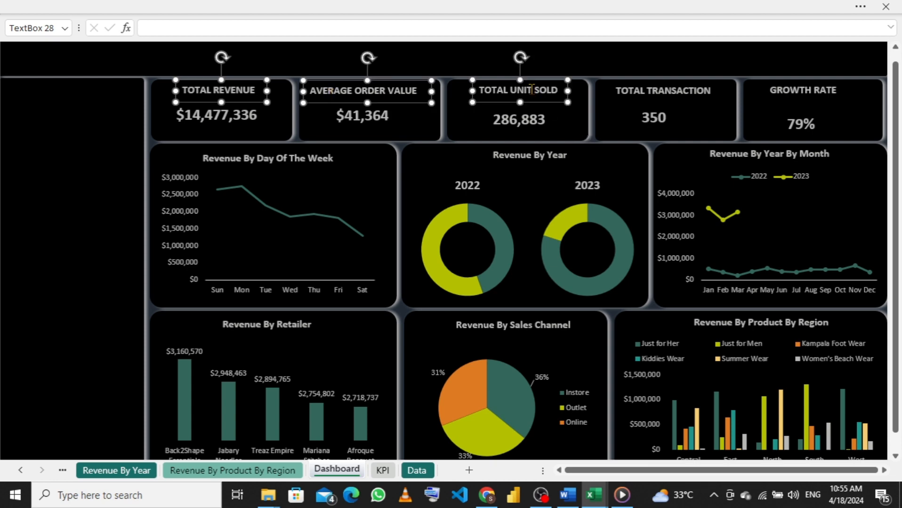
left_click(647, 94, "ctrl")
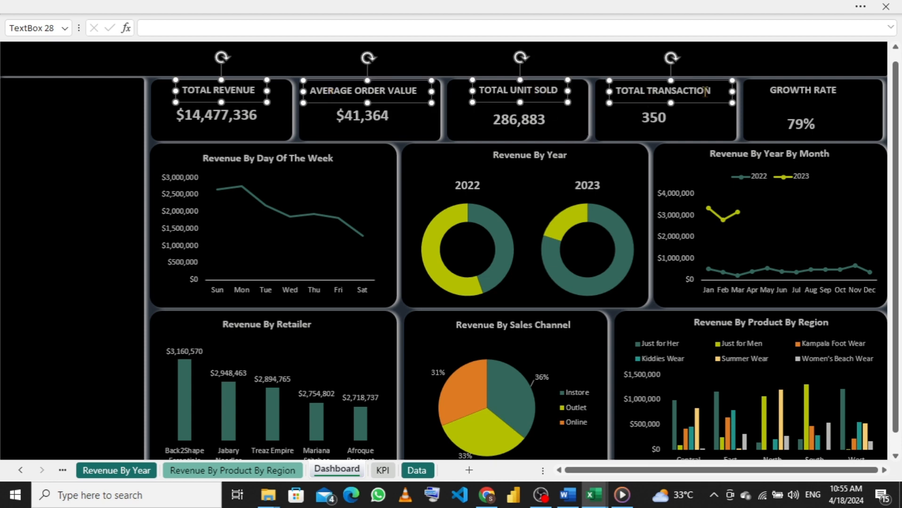
left_click(770, 90, "ctrl")
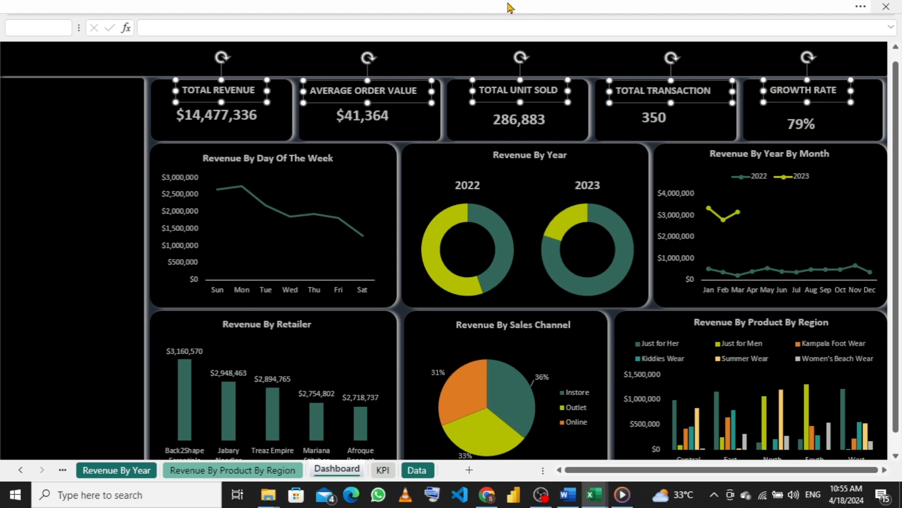
left_click(508, 7)
left_click(480, 43)
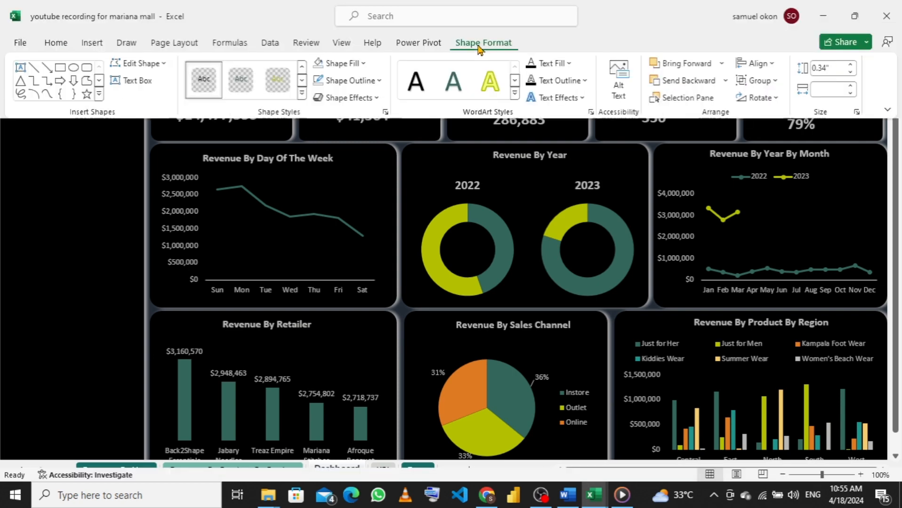
left_click(774, 64)
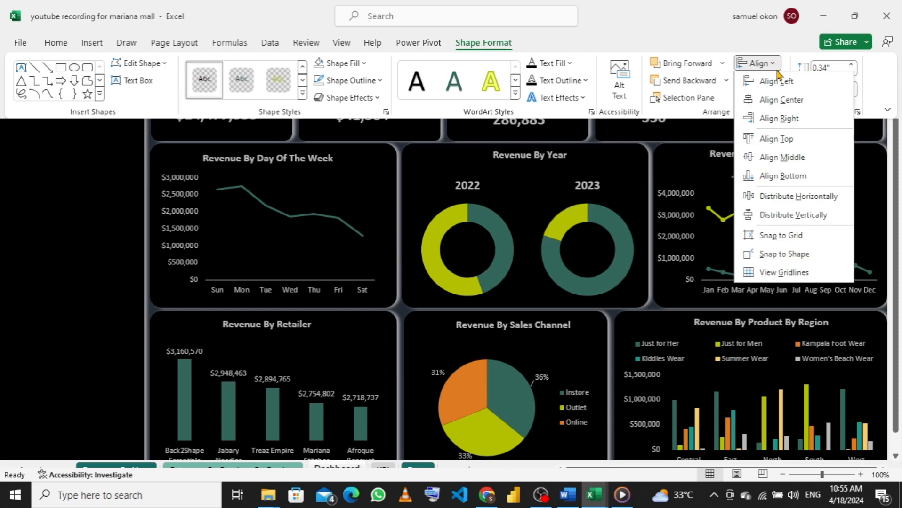
left_click(767, 137)
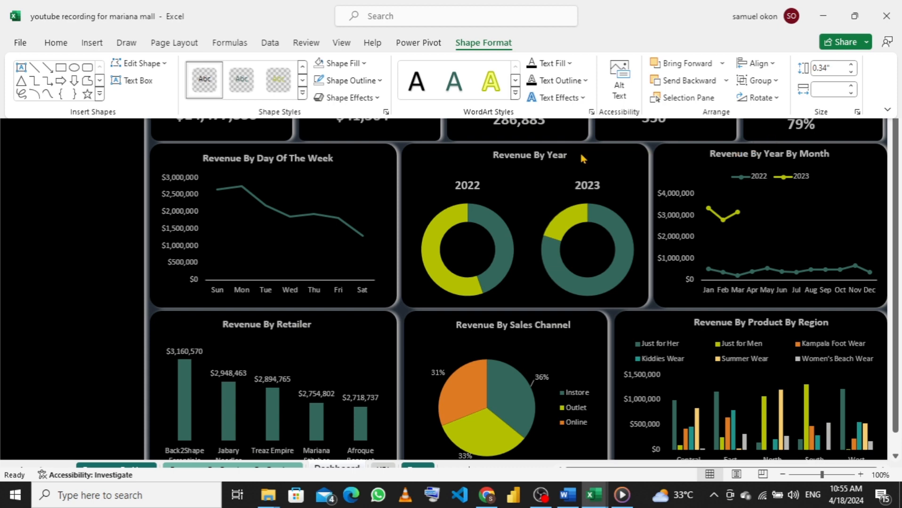
key("ctrl+shift+F1")
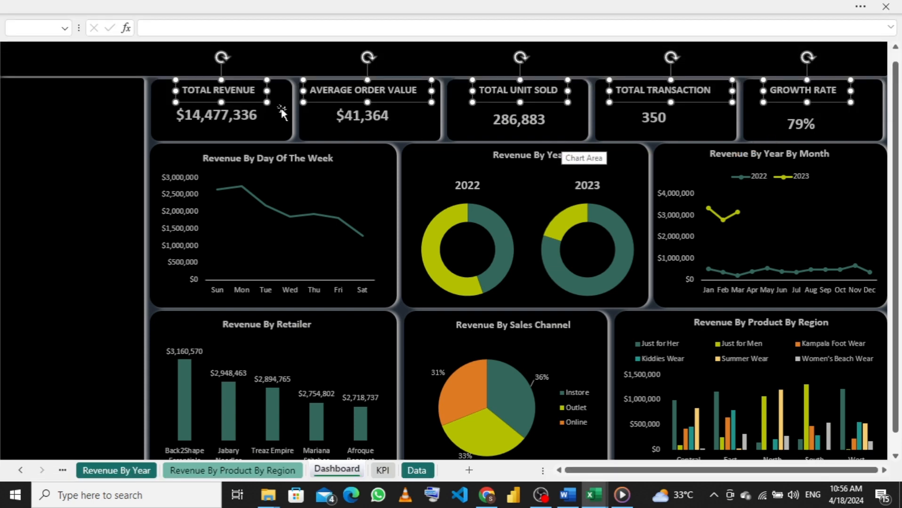
- Align the figures of all five KPI cards along their top edges
left_click(232, 114)
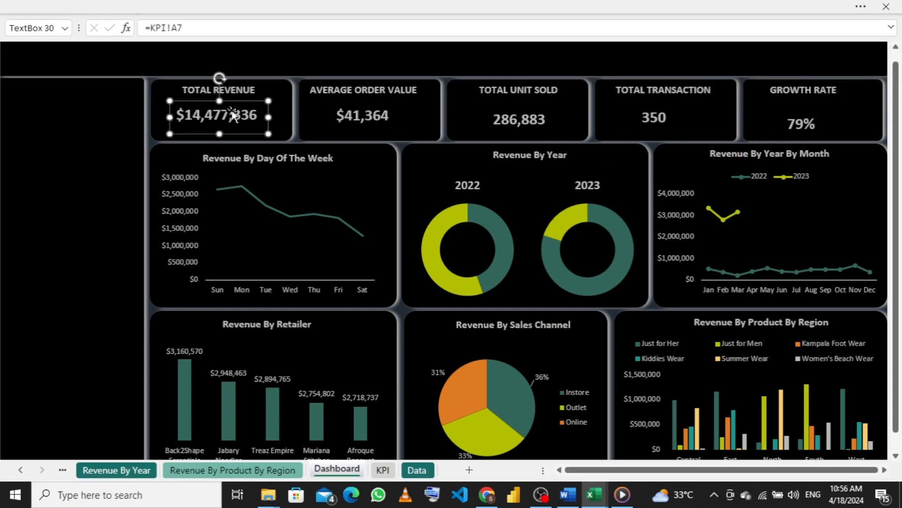
left_click(361, 123, "shift")
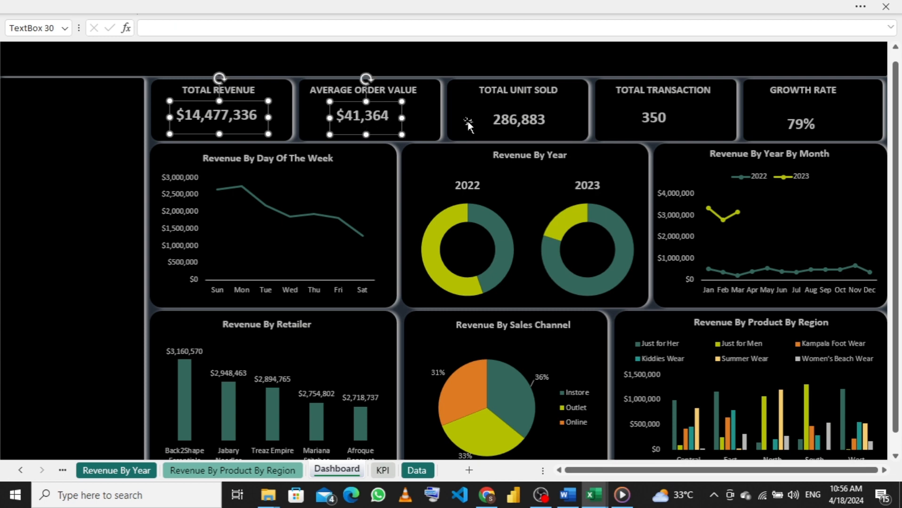
left_click(527, 127, "shift")
left_click(645, 121, "shift")
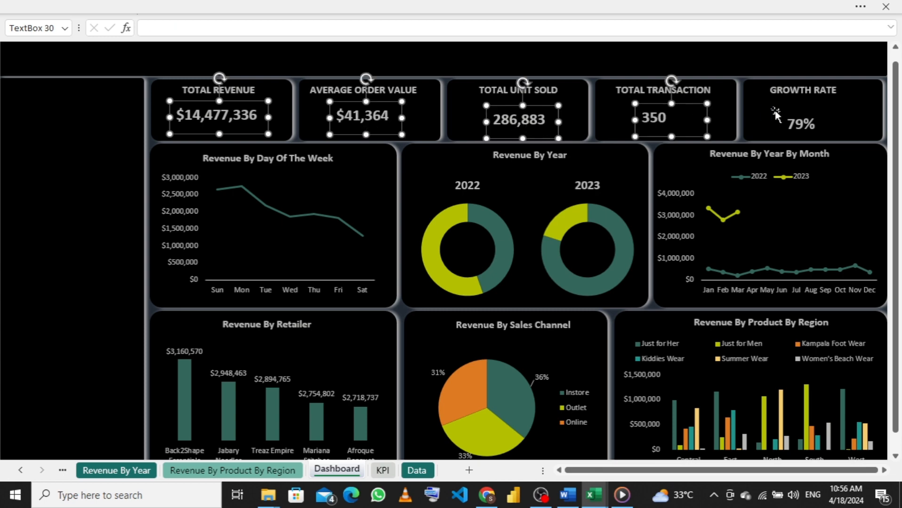
left_click(792, 125, "shift")
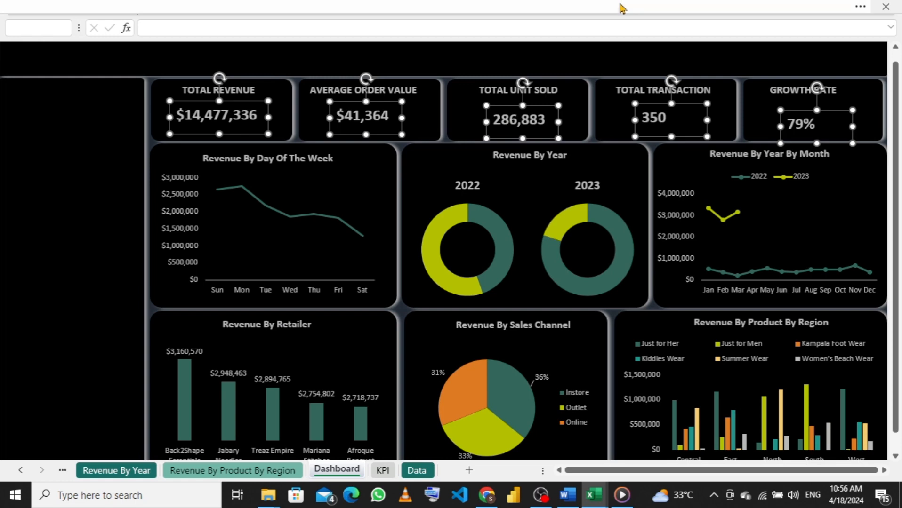
left_click(621, 7)
left_click(771, 69)
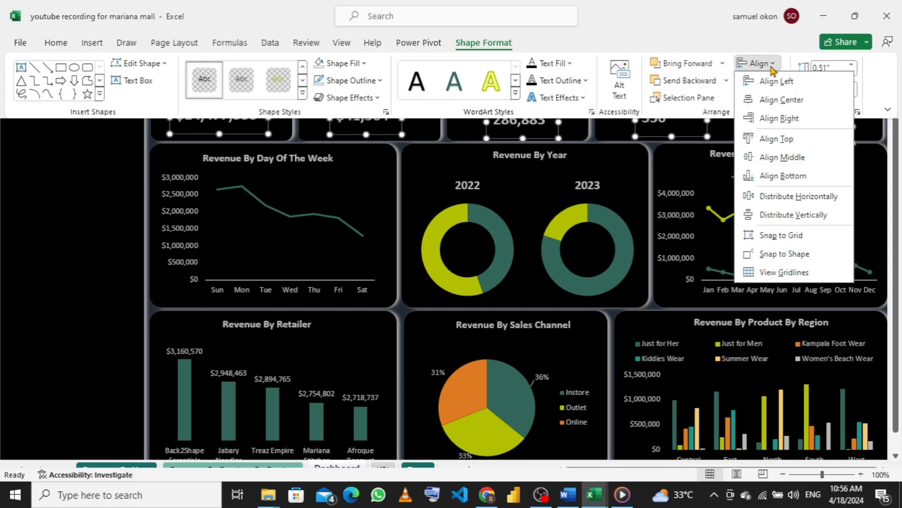
left_click(775, 137)
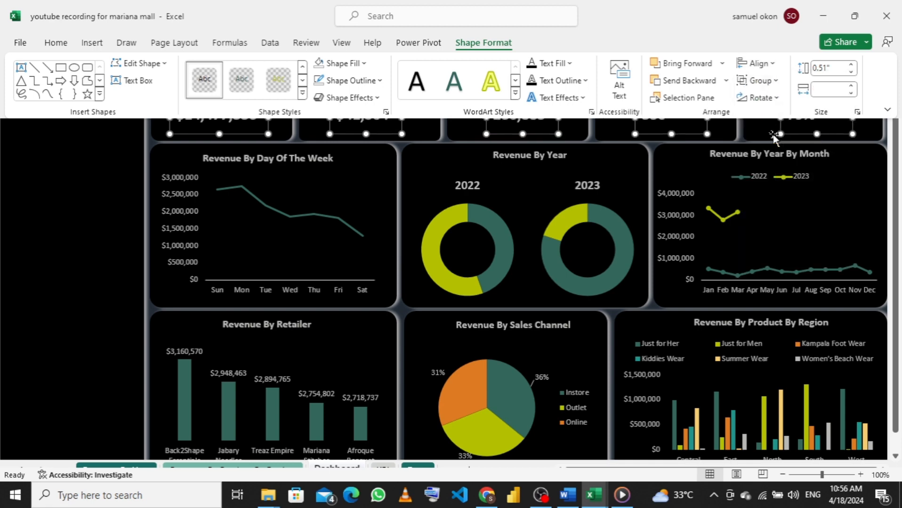
key("ctrl+shift+F1")
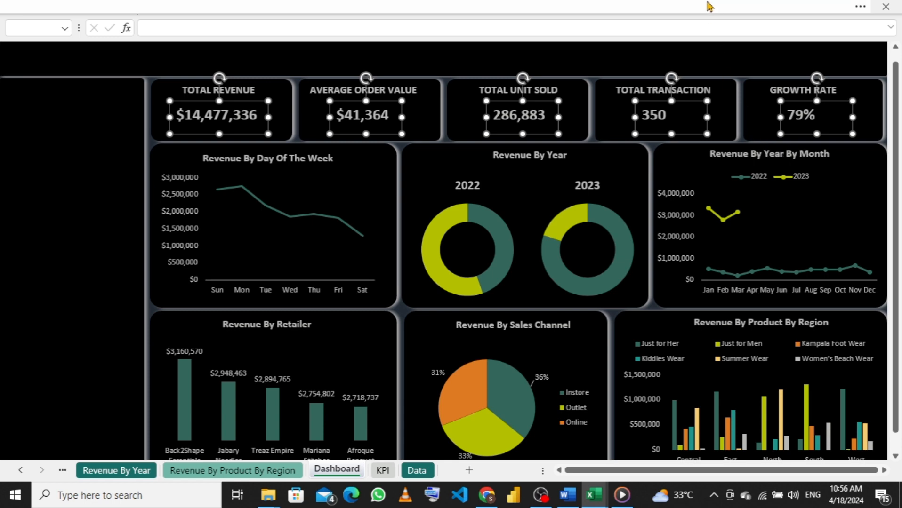
left_click(743, 113)
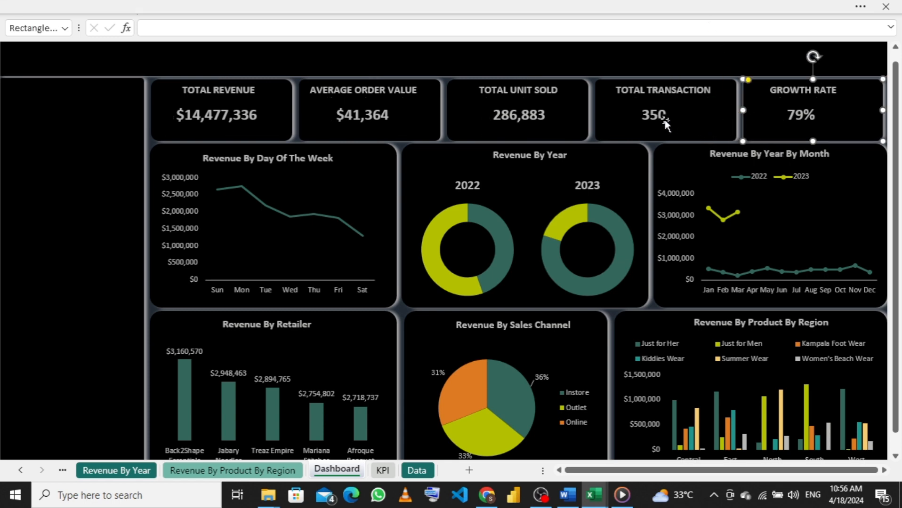
- Narrow the Total Transaction figure's text box and centre it beneath its title
left_click(652, 118)
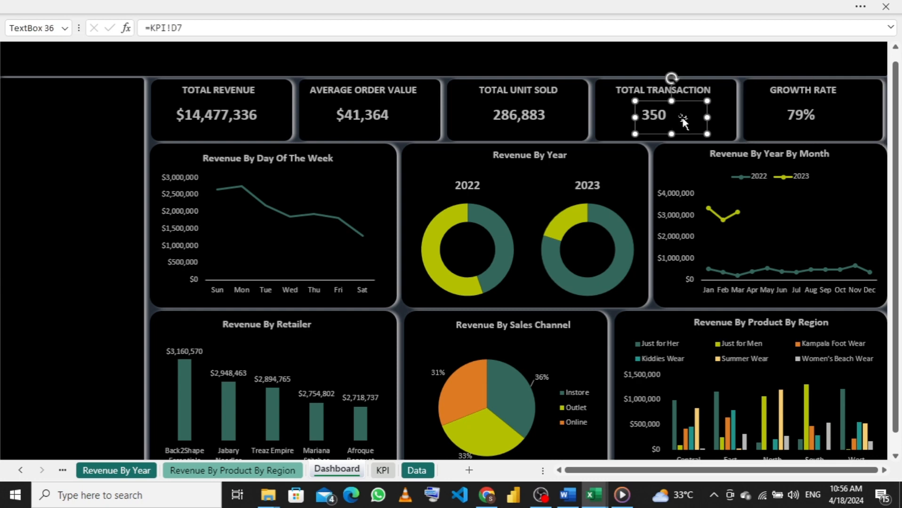
left_click_drag(706, 116, 675, 111)
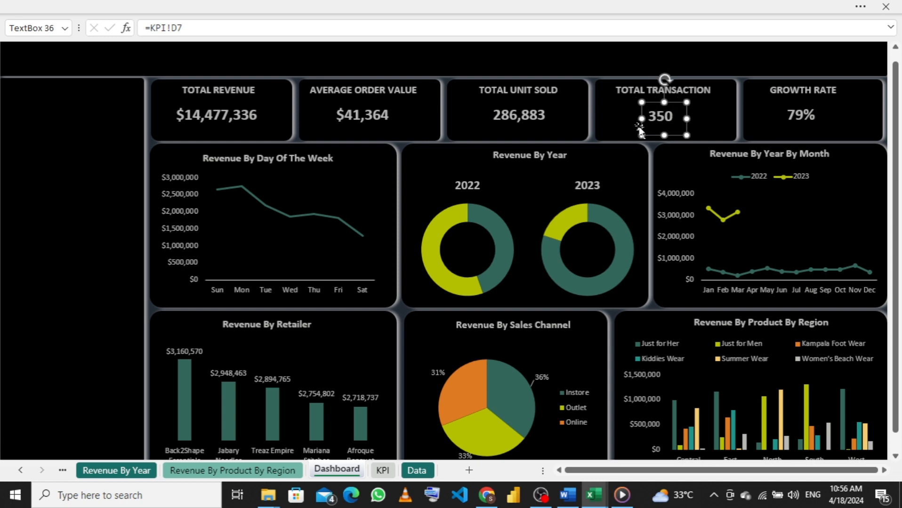
left_click(119, 124)
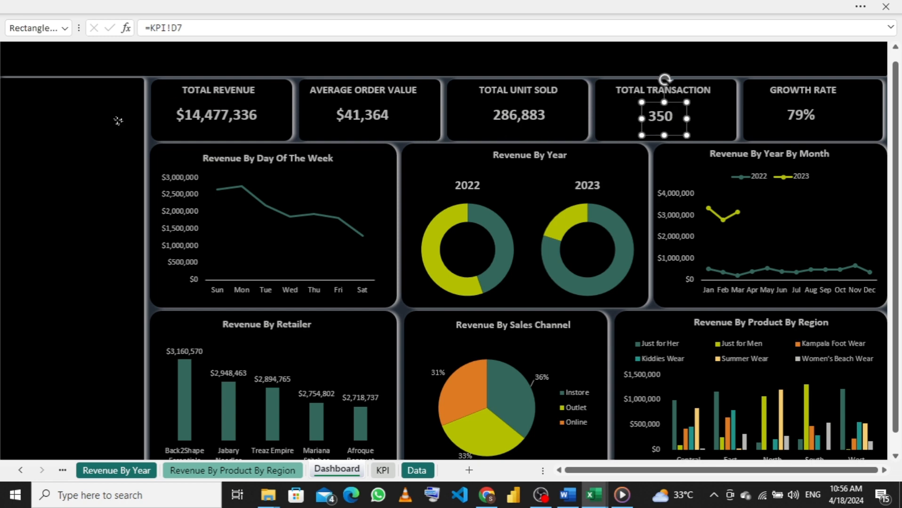
left_click(148, 57)
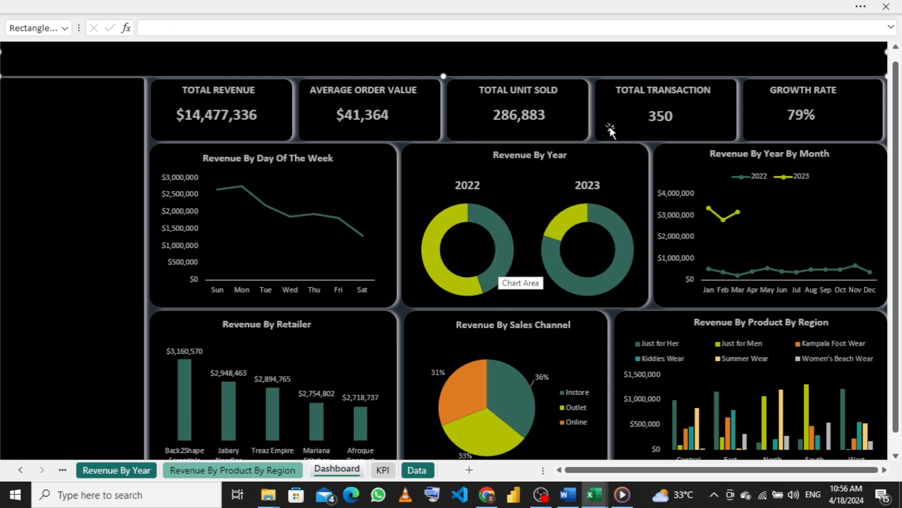
- Narrow the Growth Rate figure's text box and place copies of it in the centres of the 2022 and 2023 doughnut charts
left_click(796, 116)
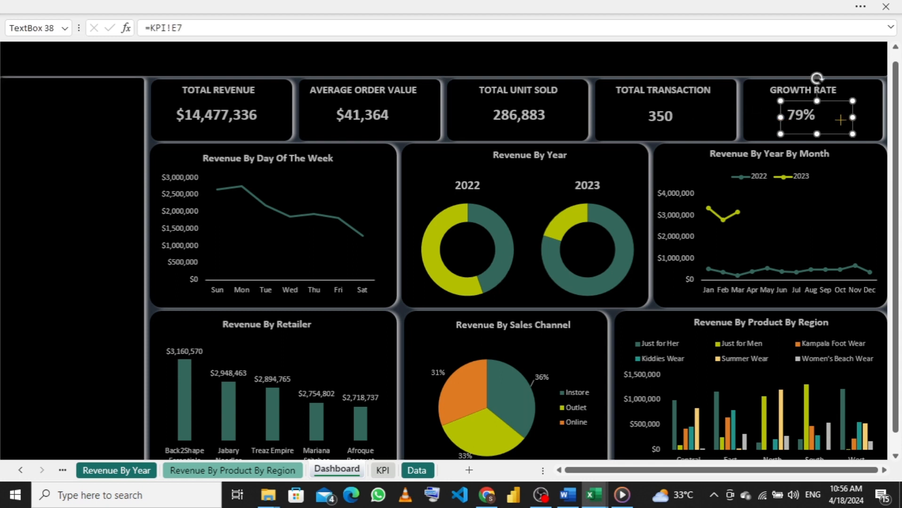
left_click_drag(840, 120, 822, 122)
left_click_drag(776, 115, 450, 242)
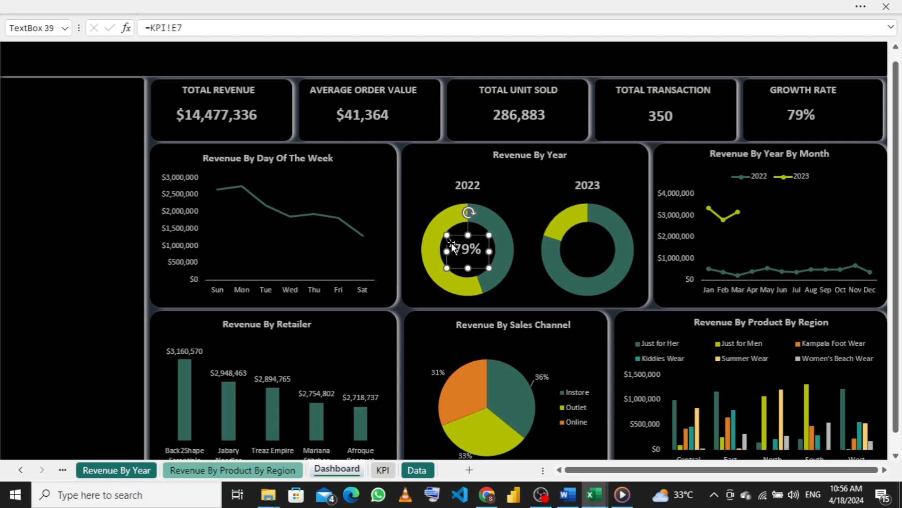
key("ctrl+v")
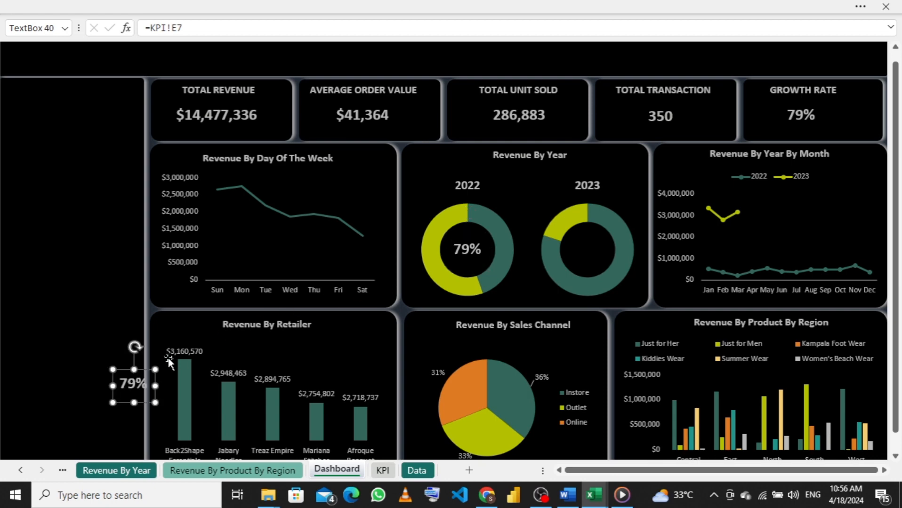
left_click_drag(142, 370, 573, 243)
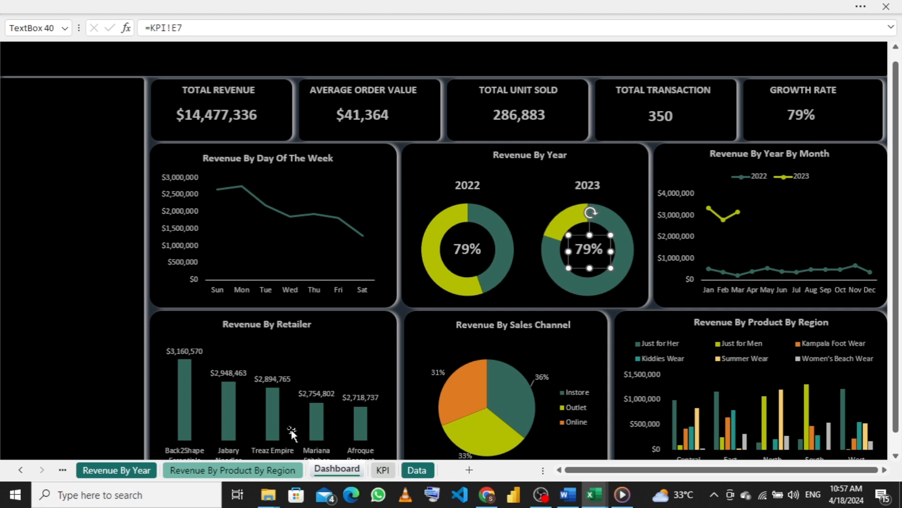
- On the Revenue By Year sheet, move the 2023 and 2022 doughnut charts side by side below the pivot table
left_click(113, 471)
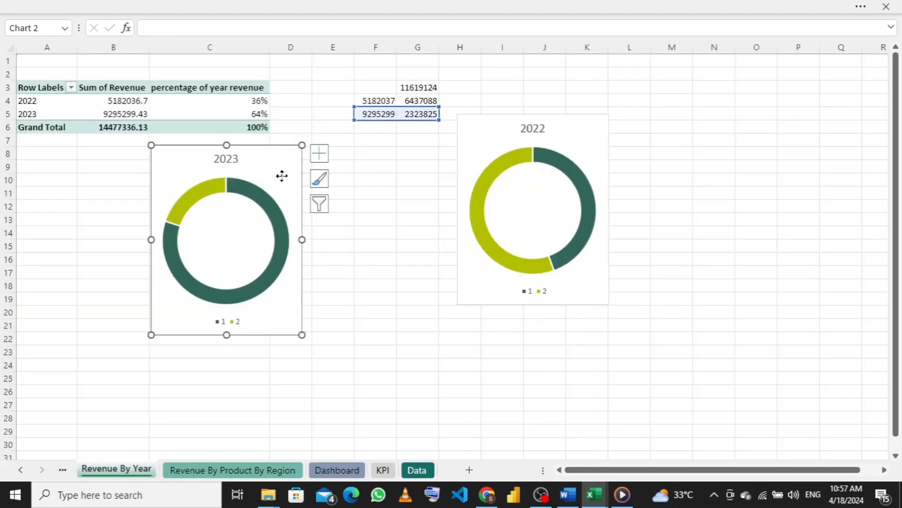
left_click_drag(279, 175, 161, 189)
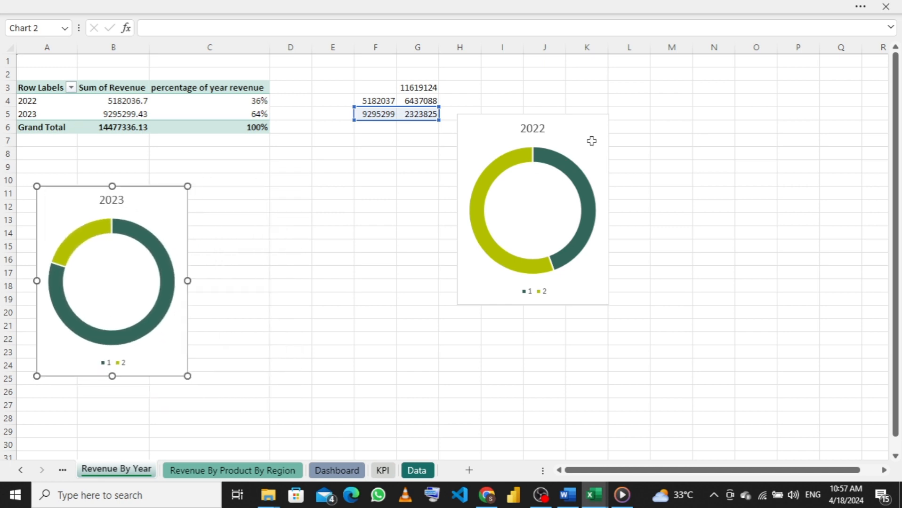
left_click_drag(503, 230, 322, 201)
- Enter the year labels 2022 in cell I4 and 2023 in cell I5
left_click(510, 101)
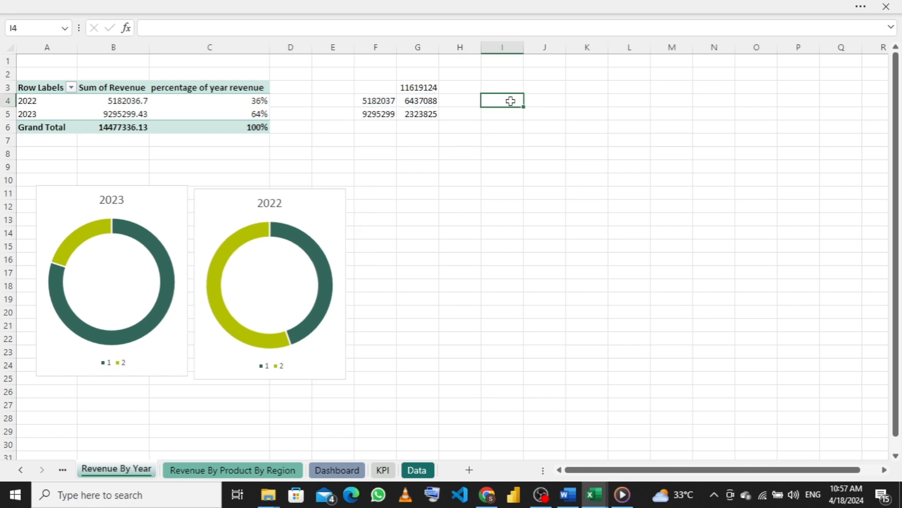
double_click(510, 101)
type("202")
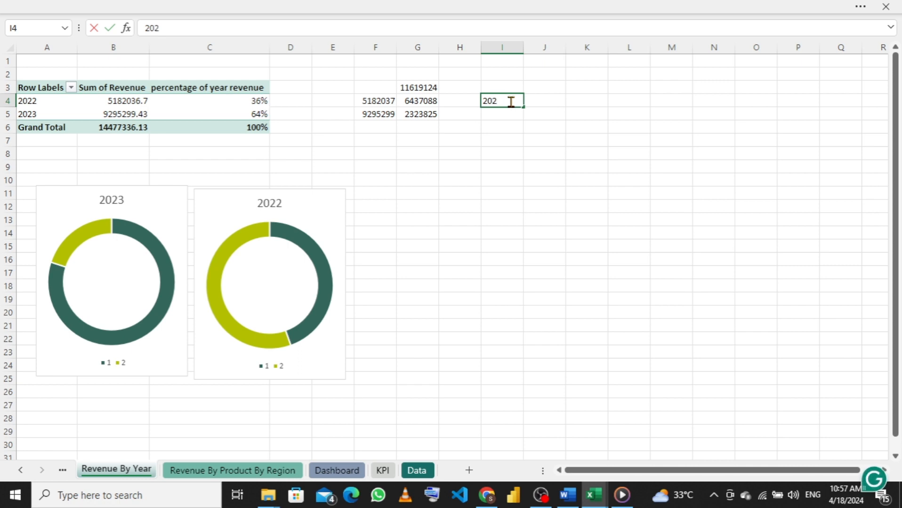
type("2")
left_click(510, 114)
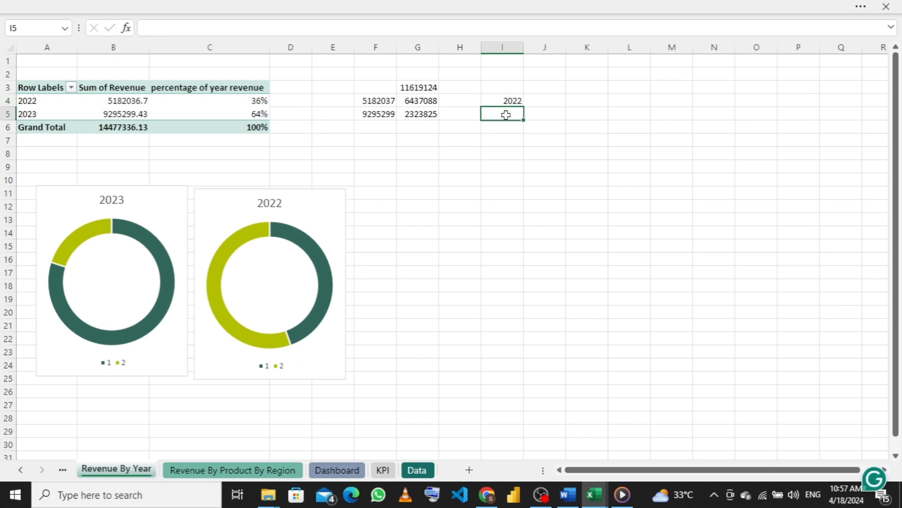
type("202")
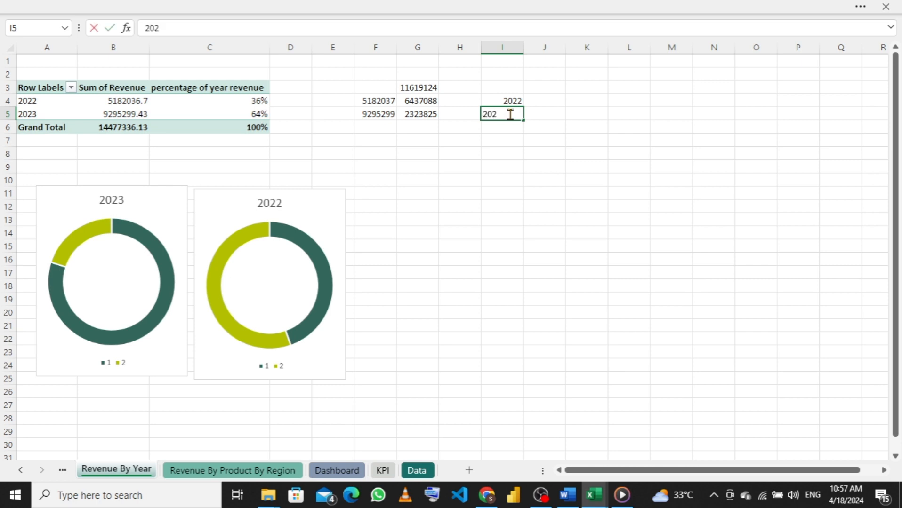
type("3")
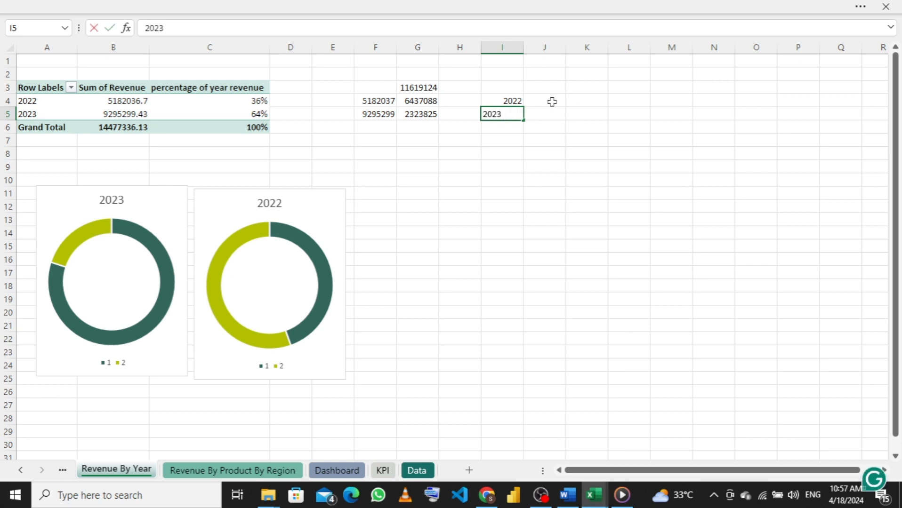
- In J4, enter an IFERROR formula that returns the pivot table's 2022 percentage of year revenue, with 0 as the error value
left_click(551, 101)
type("=")
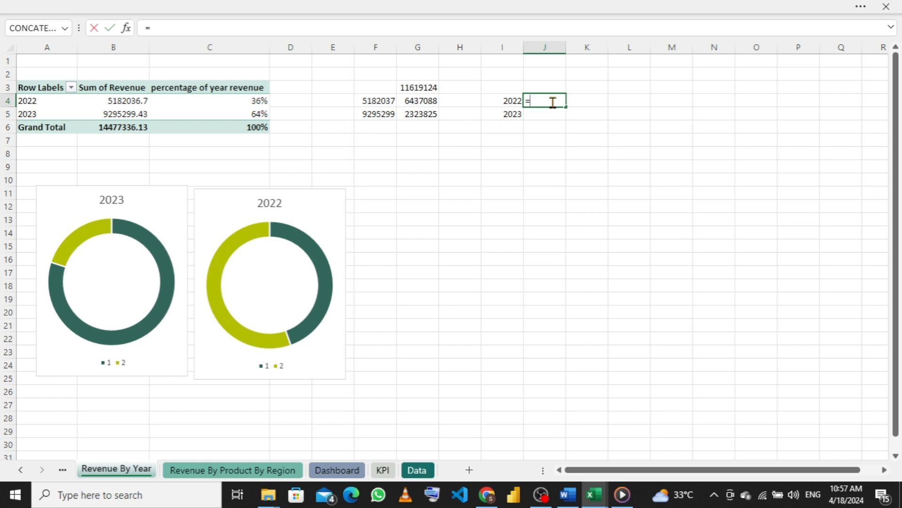
type("IF")
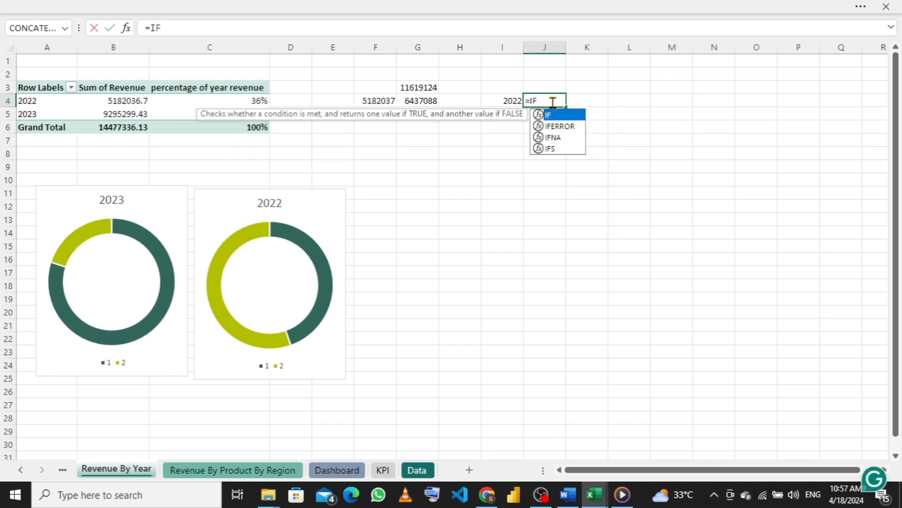
key("Down")
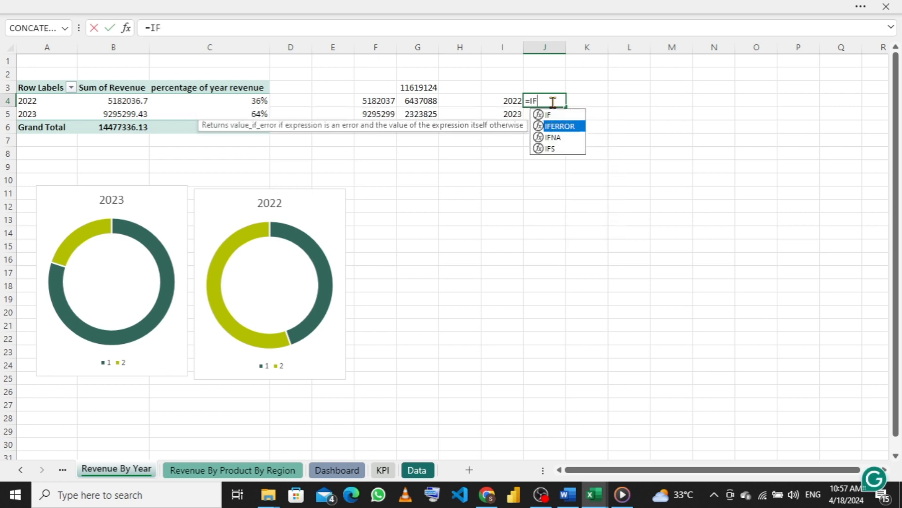
key("Tab")
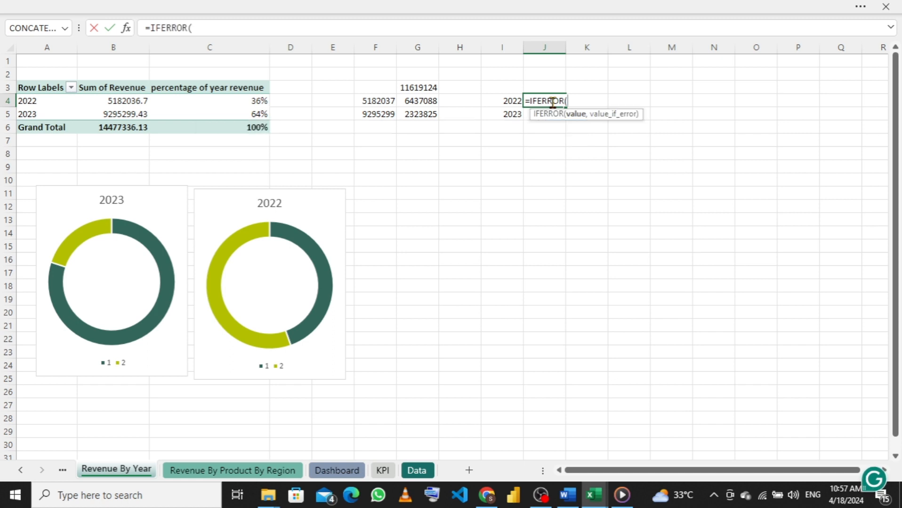
left_click(254, 101)
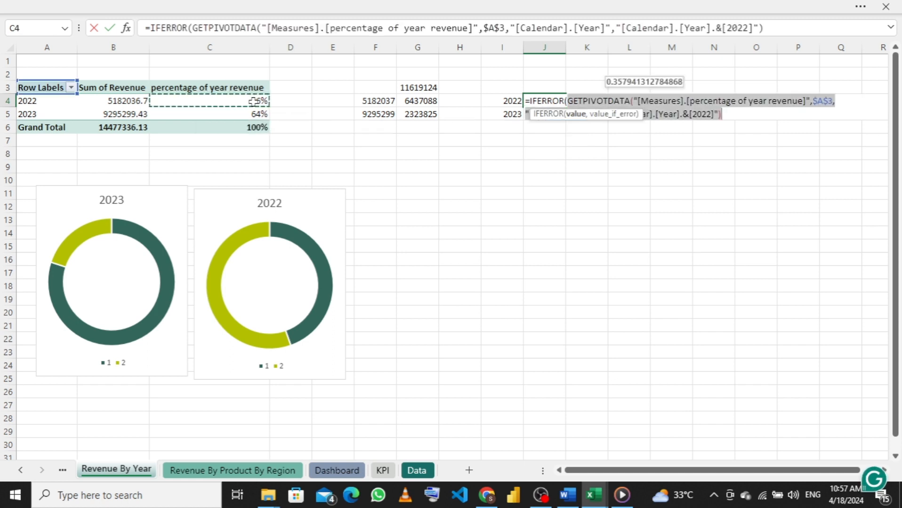
type(",")
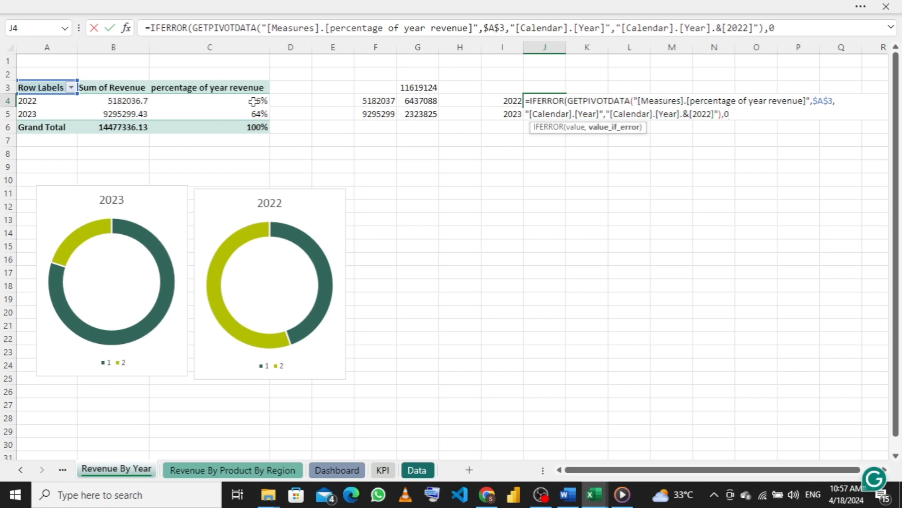
type("0)")
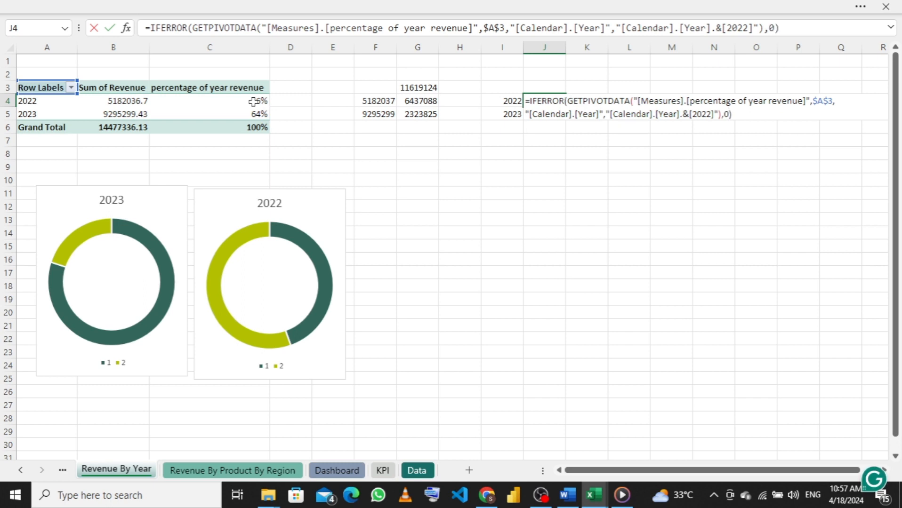
key("Return")
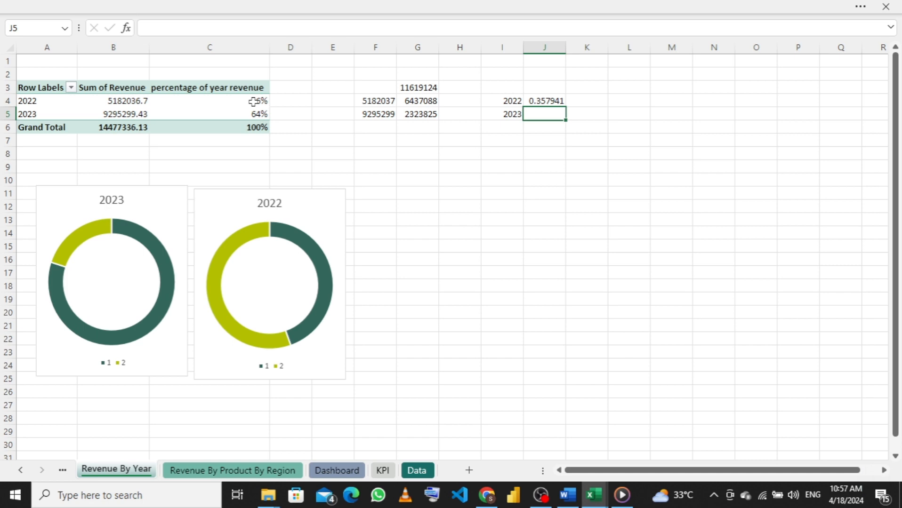
- In J5, enter an IFERROR formula that returns the pivot table's 2023 percentage of year revenue, with 0 as the error value
type("=IF")
key("Down")
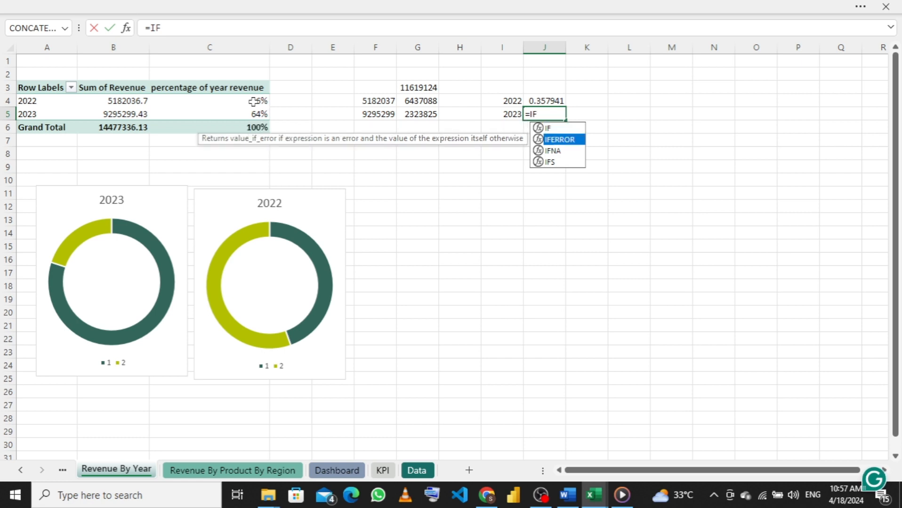
key("Tab")
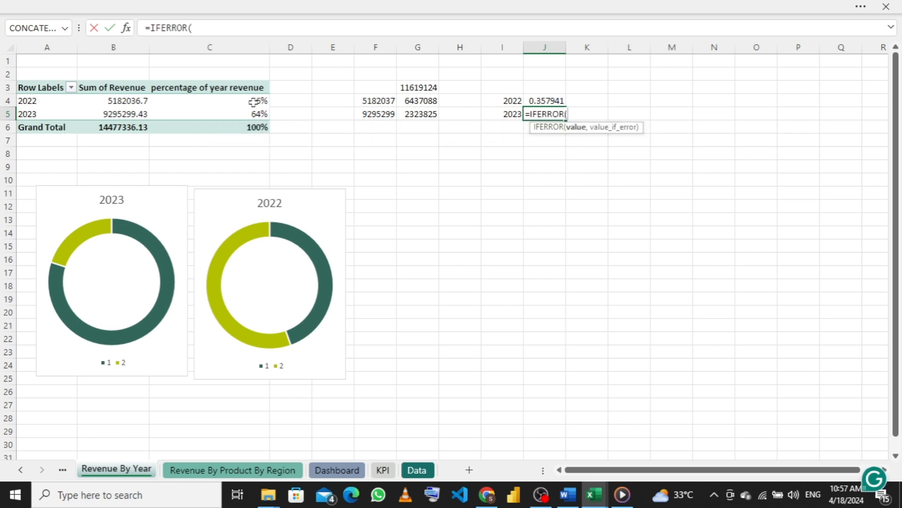
left_click(255, 113)
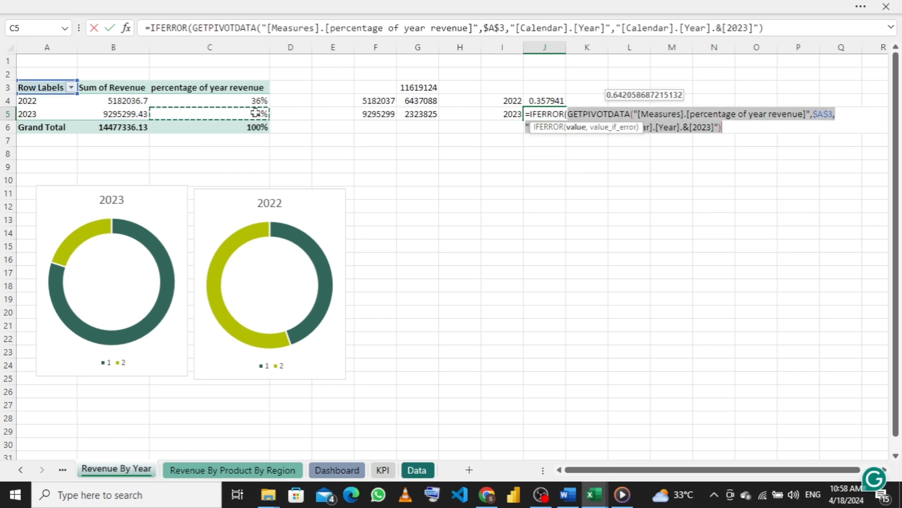
type(",0")
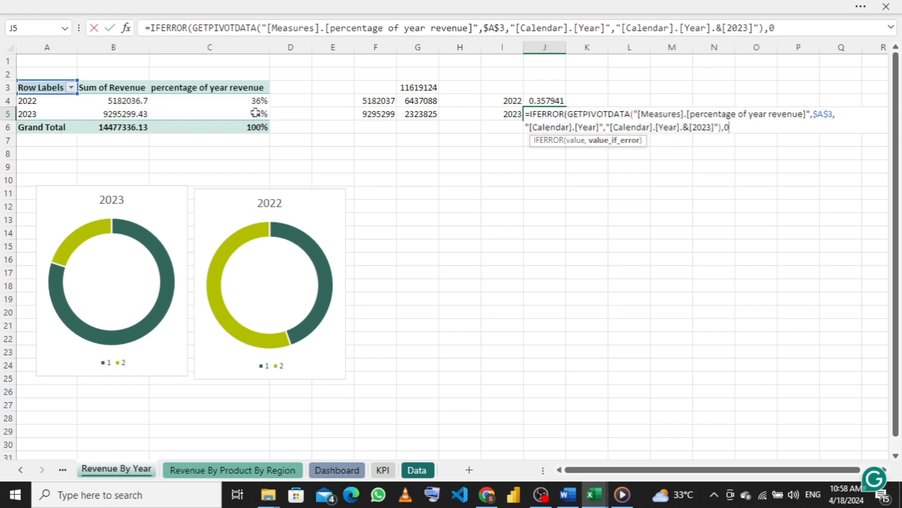
type(")")
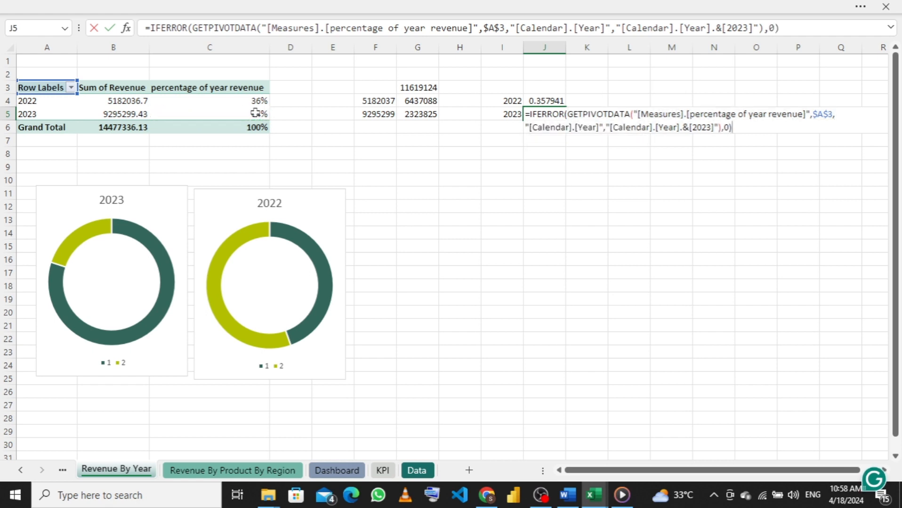
key("Return")
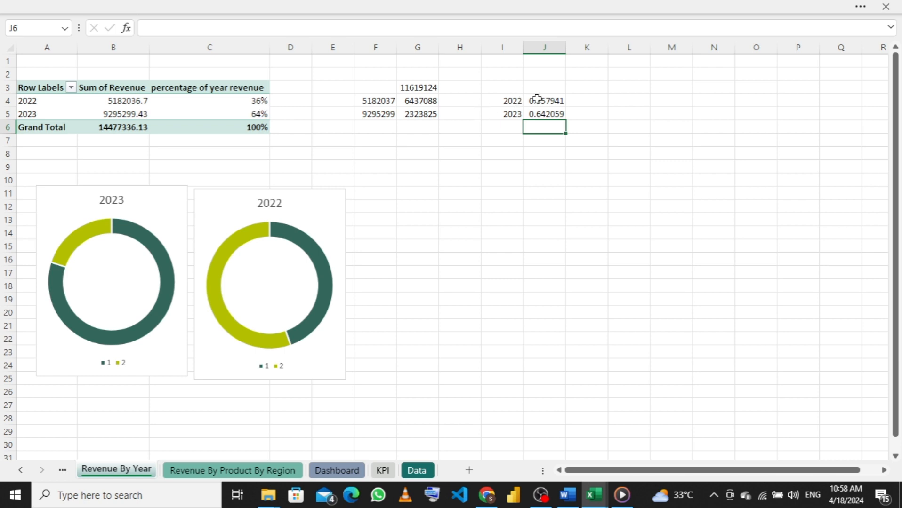
- Format cells J4:J5 as Percentage with 0 decimal places
left_click_drag(537, 98, 540, 114)
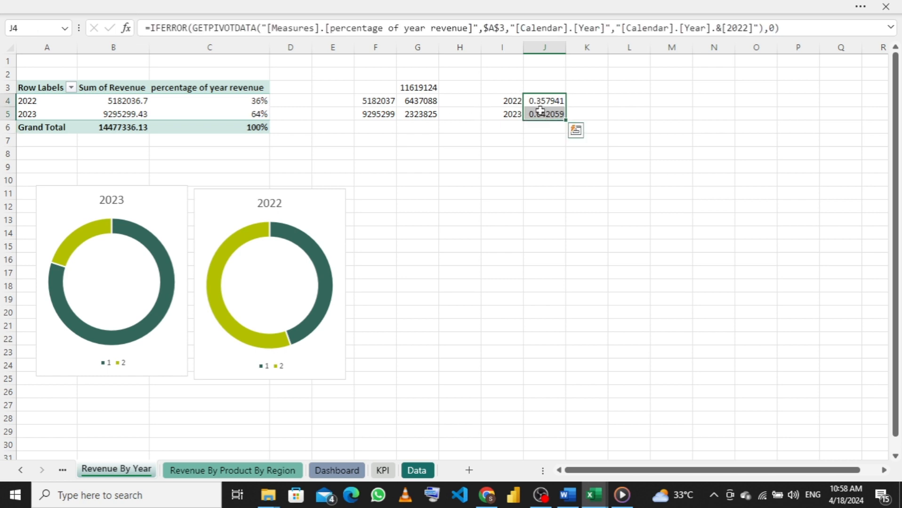
right_click(540, 112)
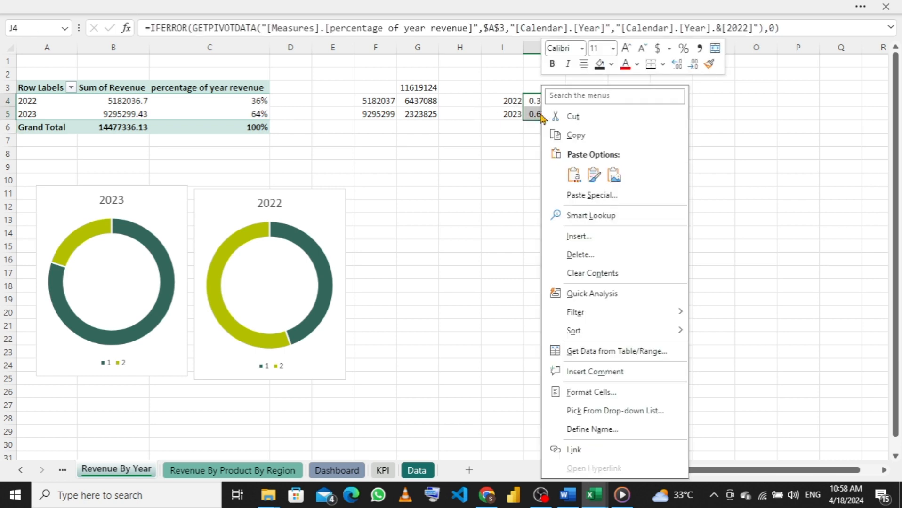
left_click(586, 392)
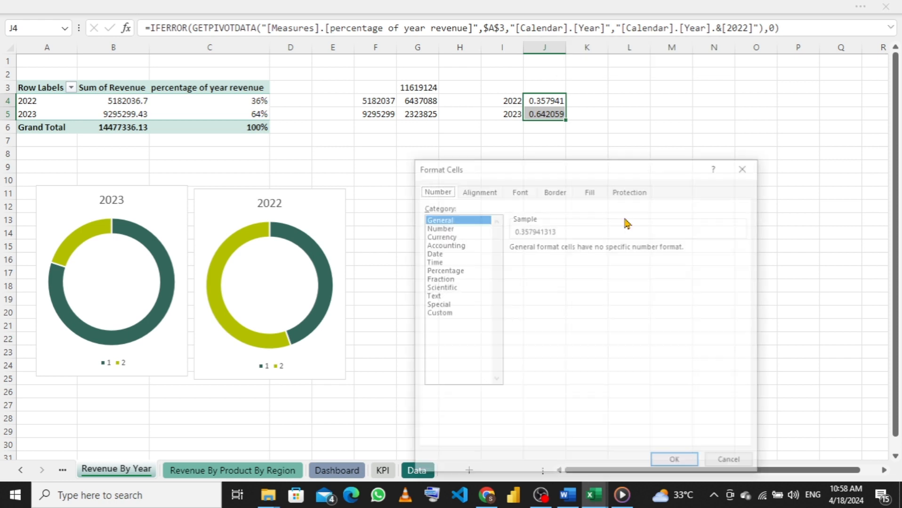
left_click(460, 271)
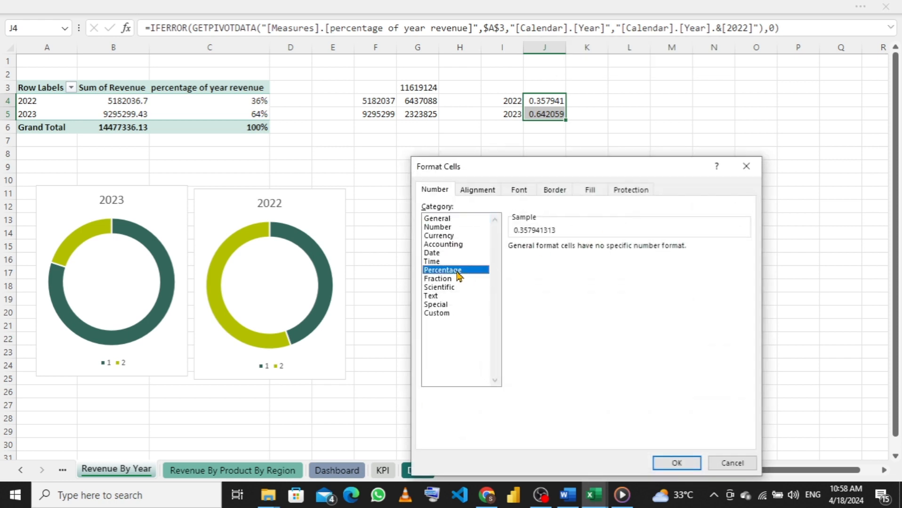
left_click(598, 250)
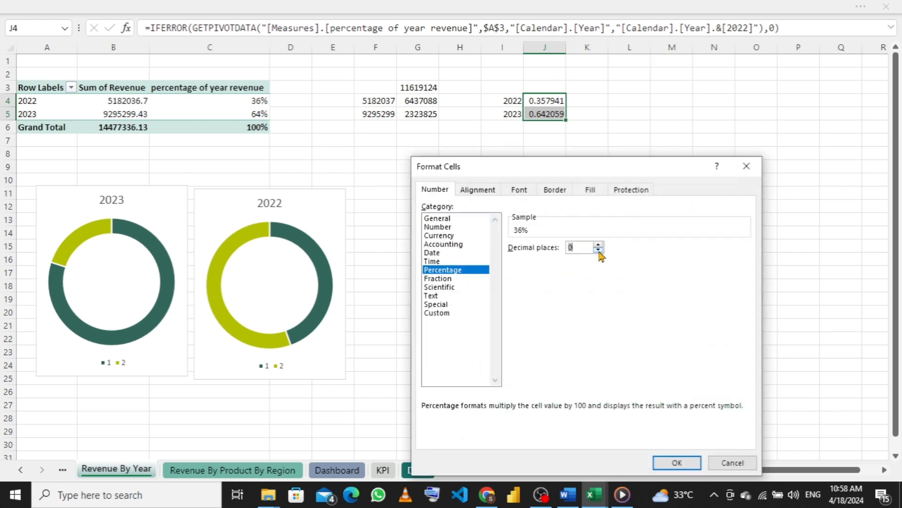
left_click(666, 462)
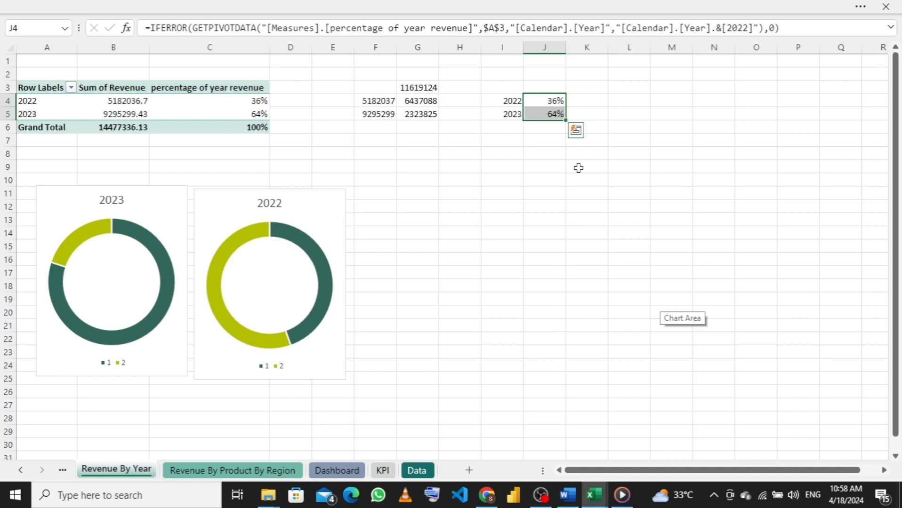
- On the Dashboard sheet, relink the 2022 doughnut's centre text box to ='Revenue By Year'!J4
left_click(330, 471)
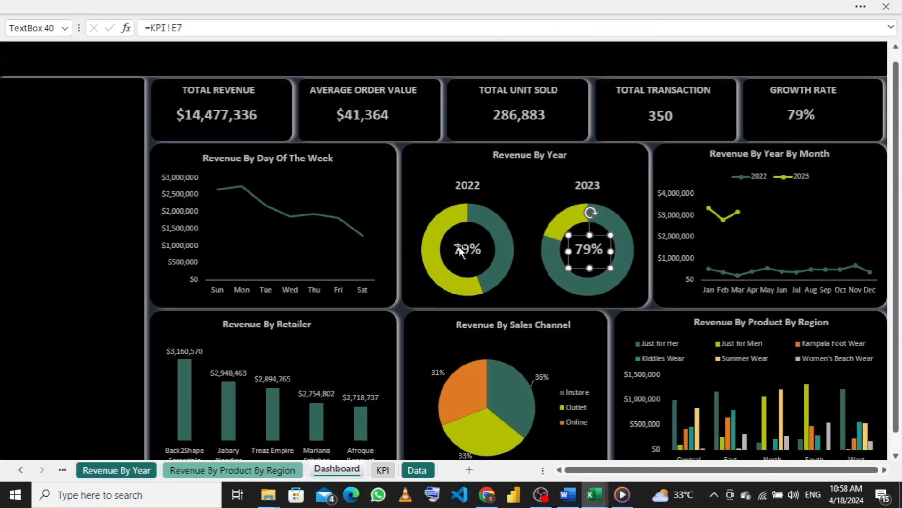
left_click(459, 247)
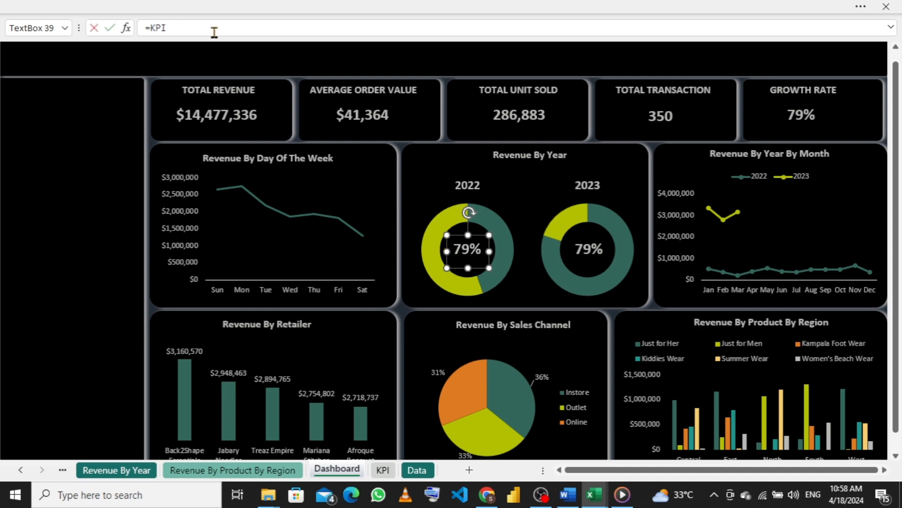
key("BackSpace")
key("BackSpace")
key("BackSpace")
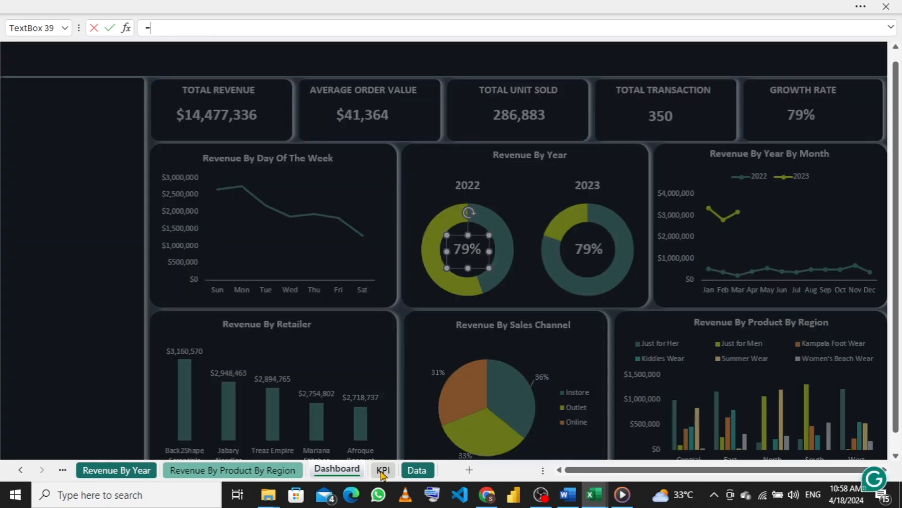
left_click(383, 470)
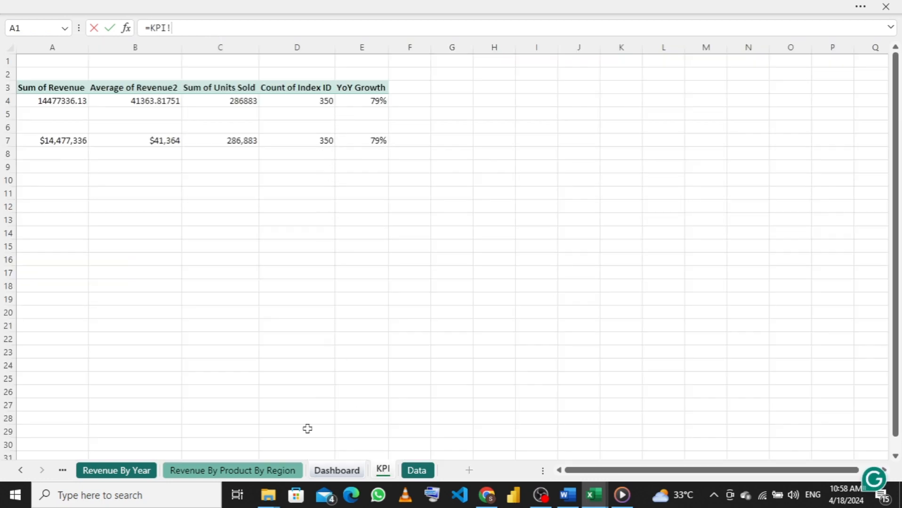
left_click(133, 471)
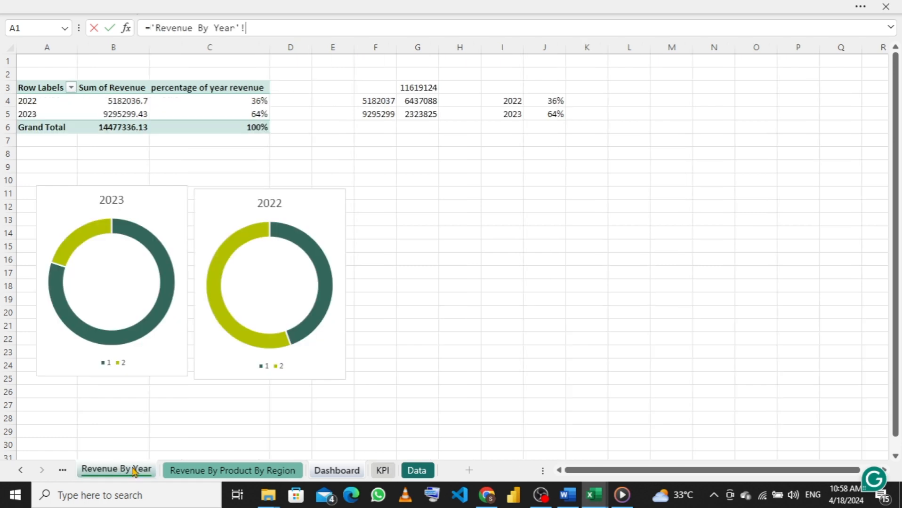
left_click(553, 101)
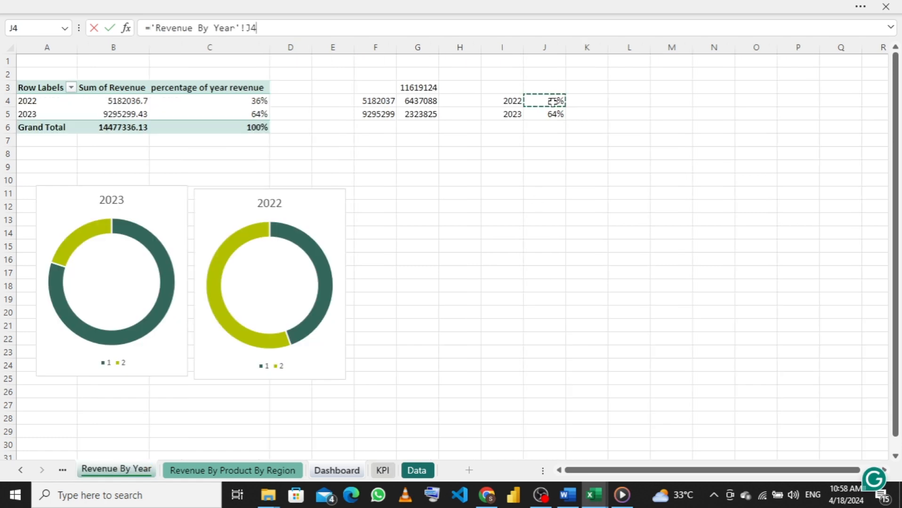
key("Return")
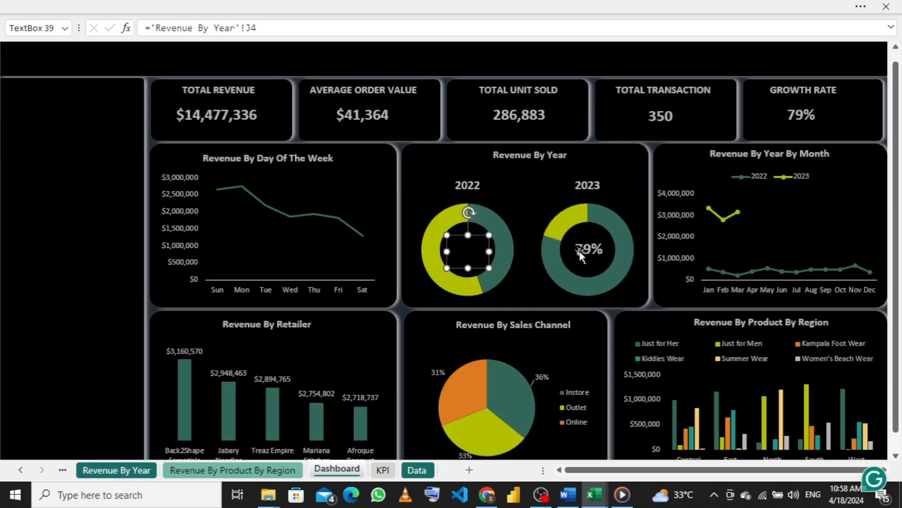
- Relink the 2023 doughnut's centre text box to ='Revenue By Year'!J5
left_click(580, 254)
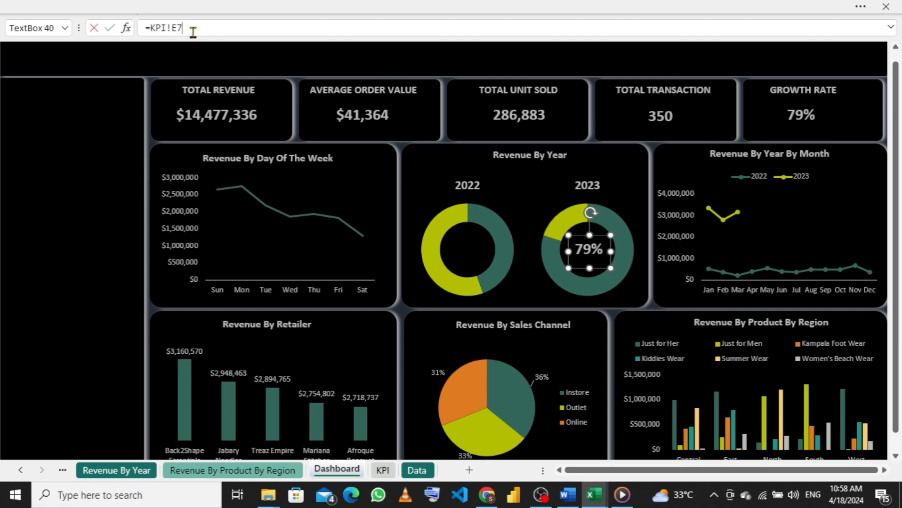
key("BackSpace")
key("BackSpace")
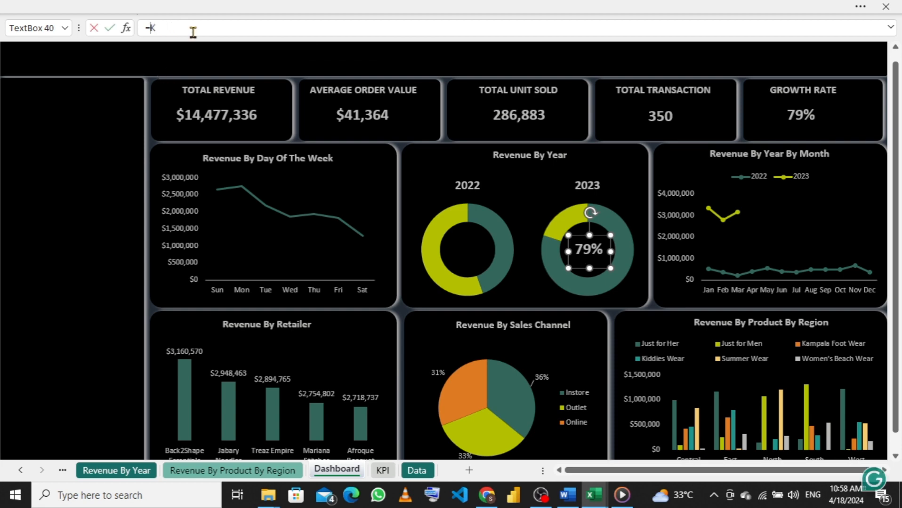
left_click(143, 471)
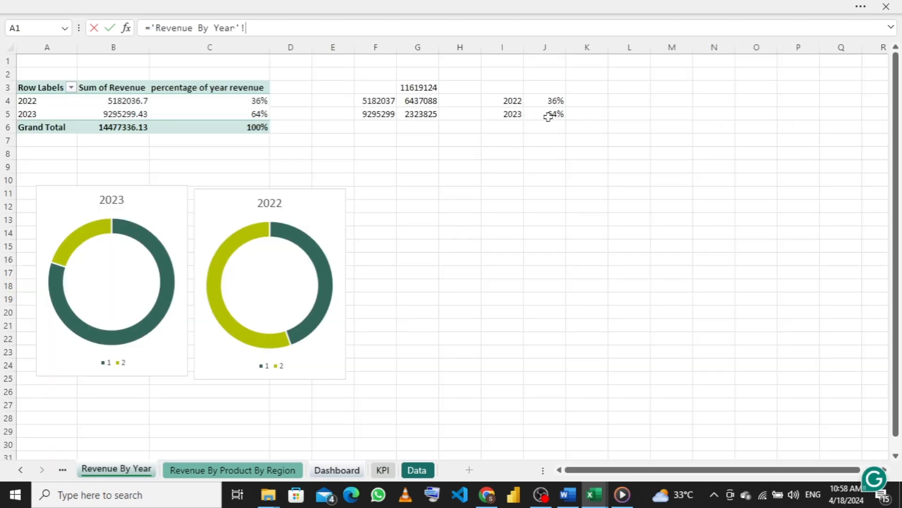
left_click(547, 117)
key("Return")
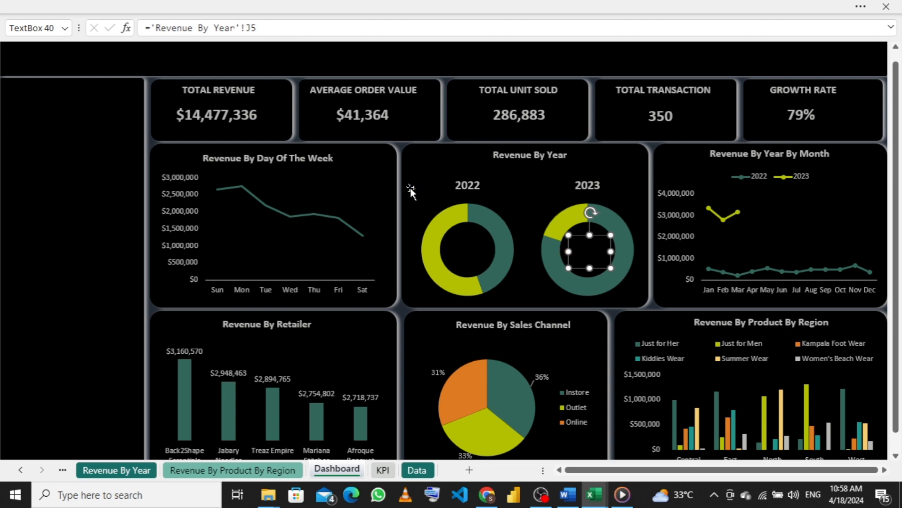
- Copy the Growth Rate value's formatting onto the centre text boxes of the 2022 and 2023 doughnuts with Format Painter
left_click(795, 115)
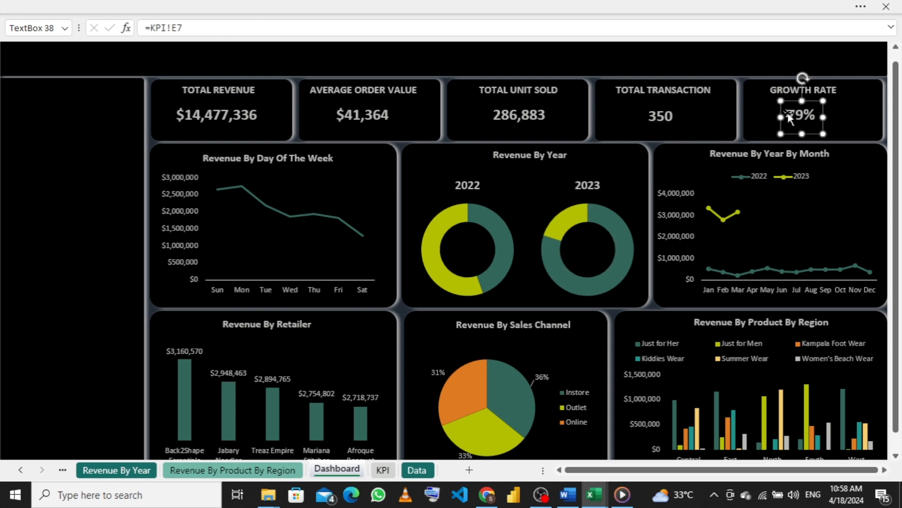
left_click(254, 7)
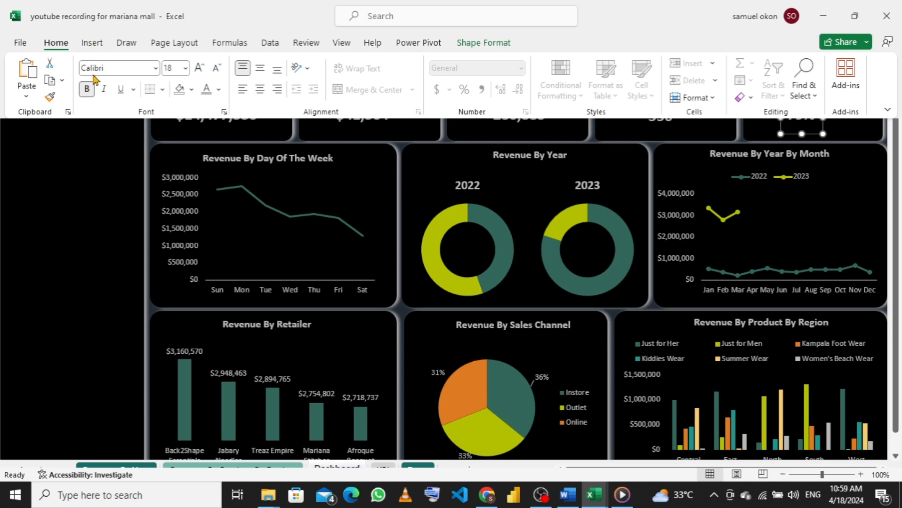
left_click(50, 97)
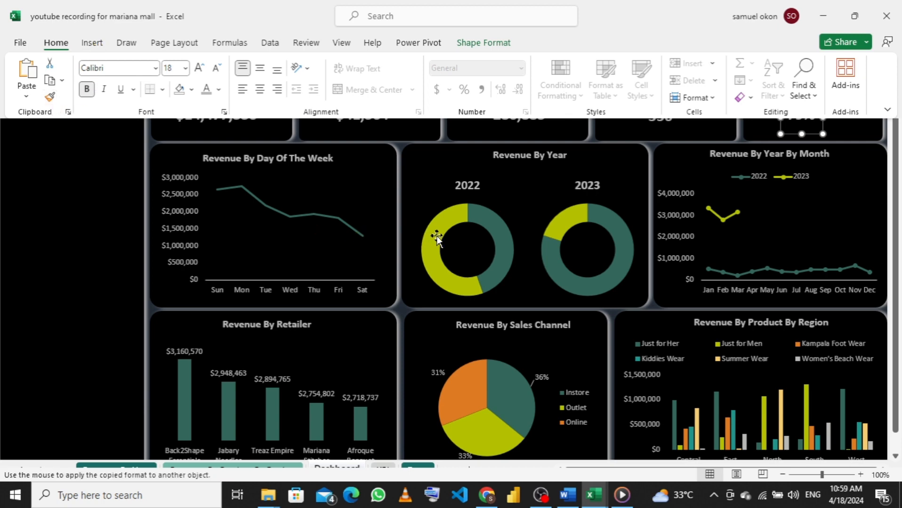
double_click(50, 97)
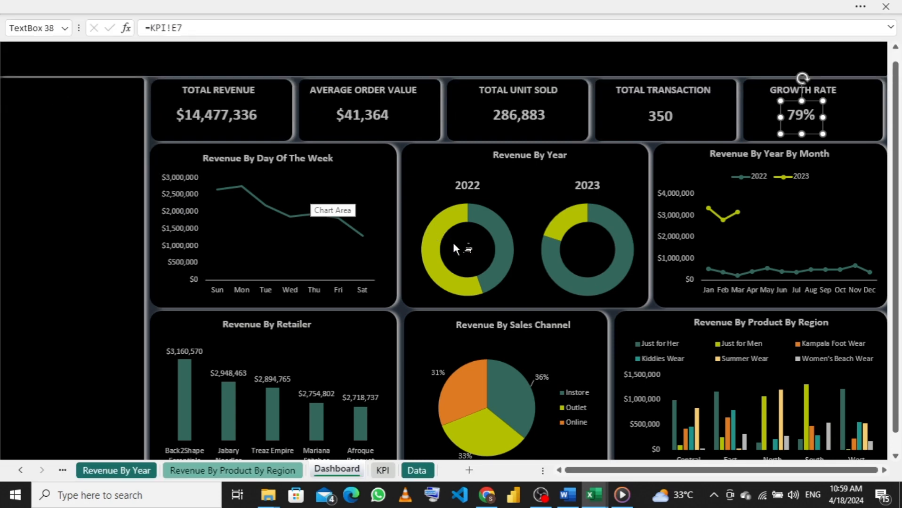
left_click(462, 241)
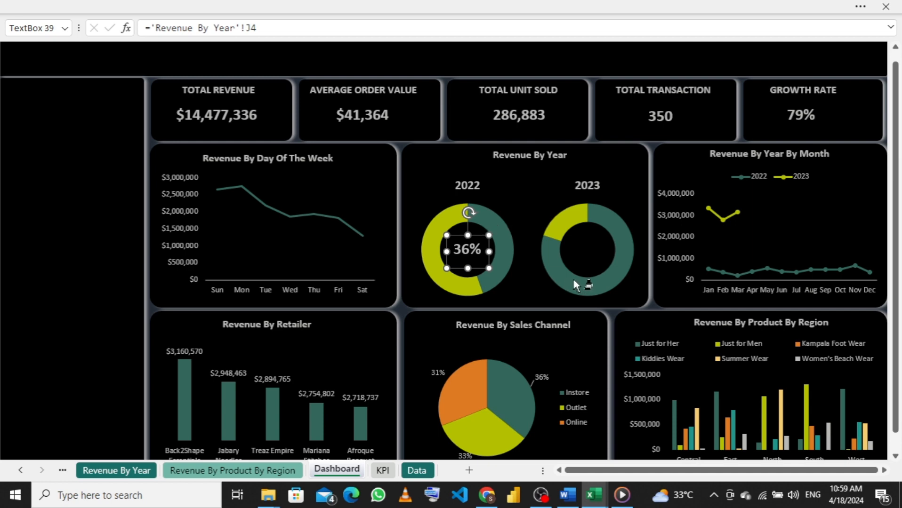
left_click(585, 243)
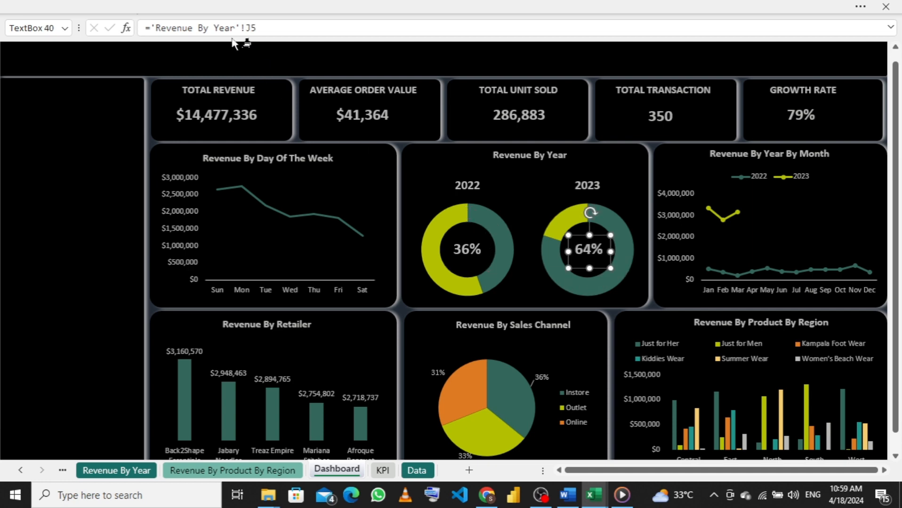
left_click(214, 6)
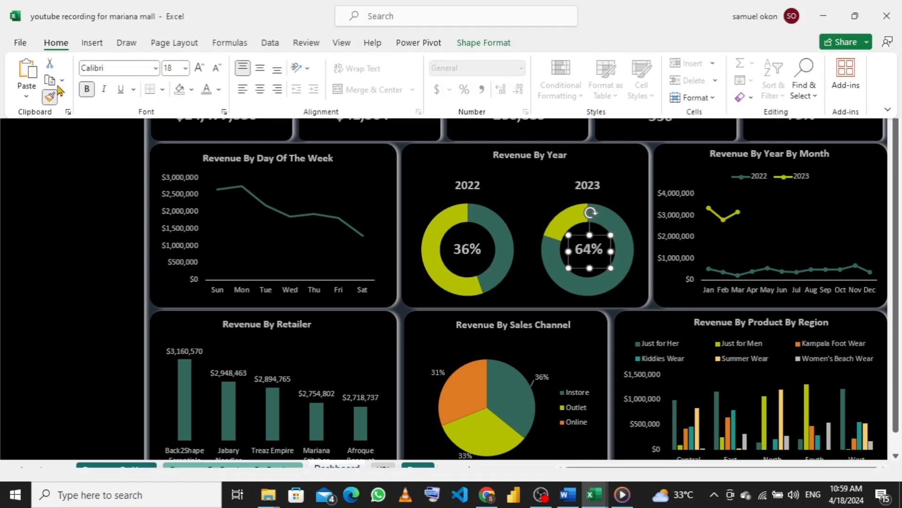
left_click(50, 98)
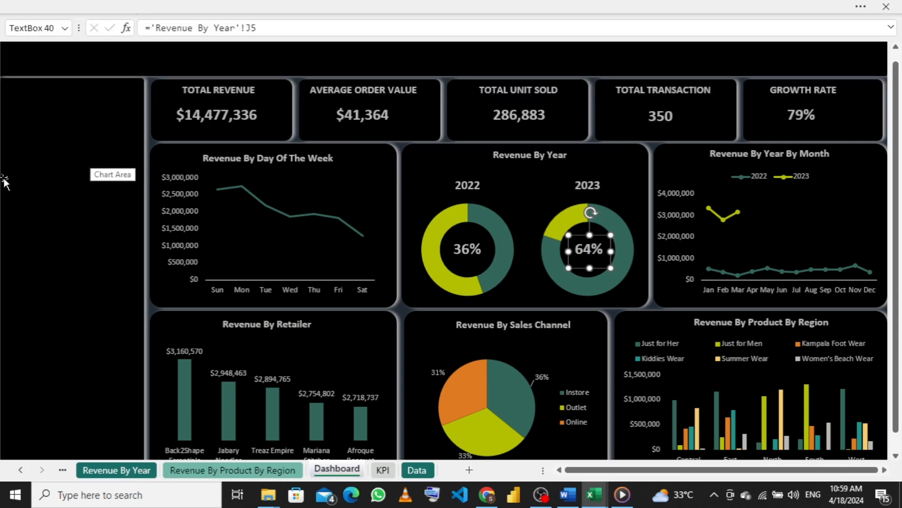
- Hide the formula bar and collapse the ribbon again to give the dashboard more room
left_click(67, 189)
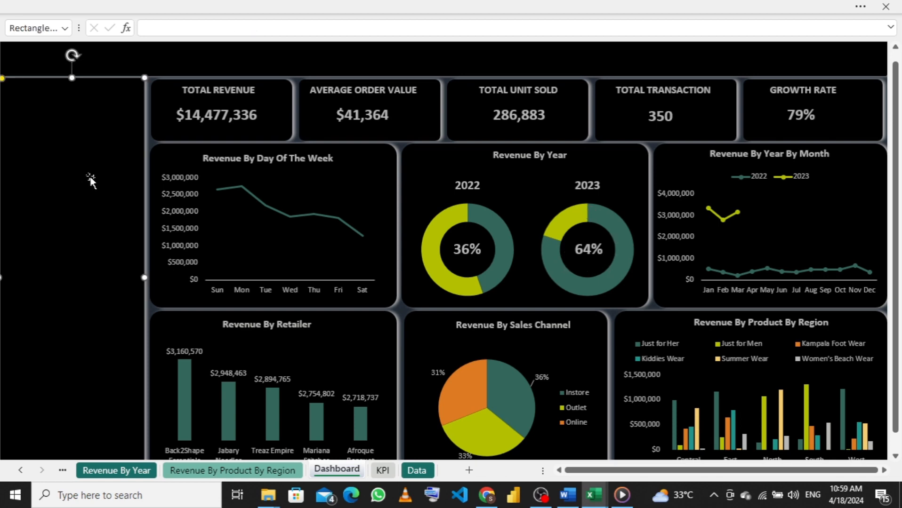
left_click(225, 17)
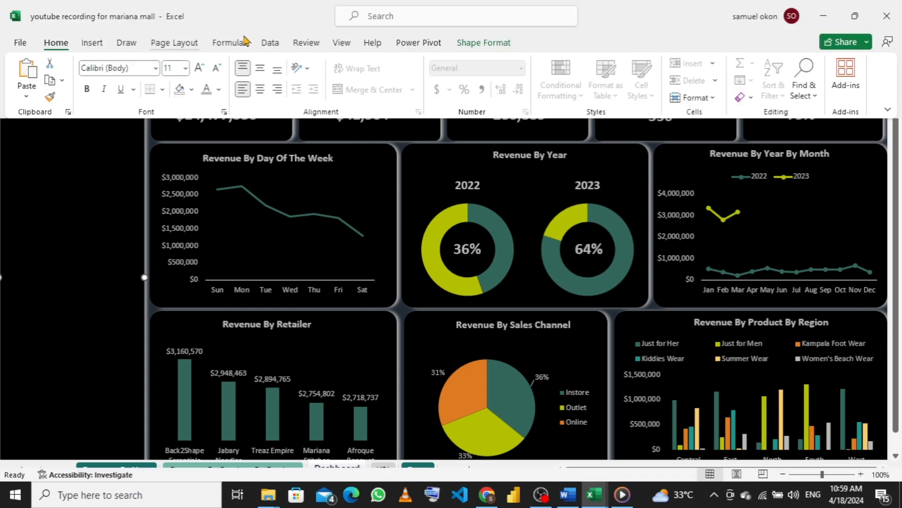
left_click(341, 44)
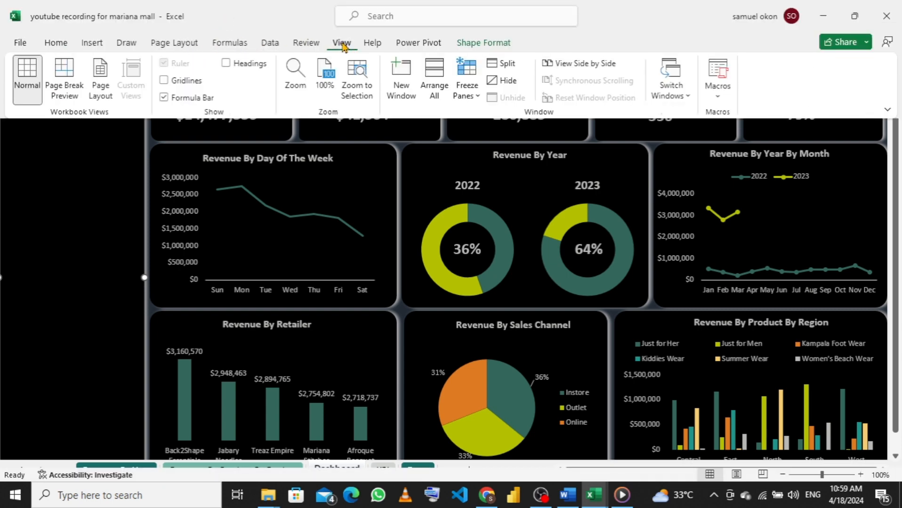
left_click(164, 98)
key("ctrl+shift+F1")
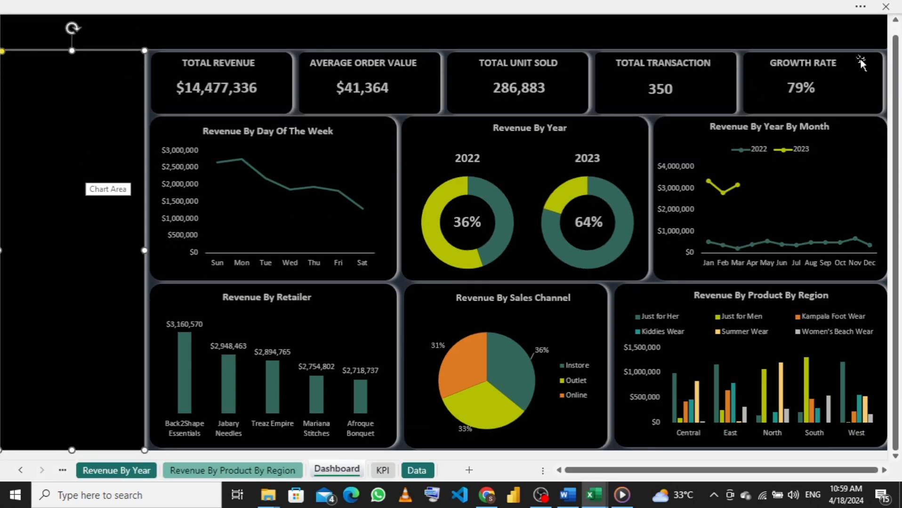
left_click_drag(894, 80, 894, 19)
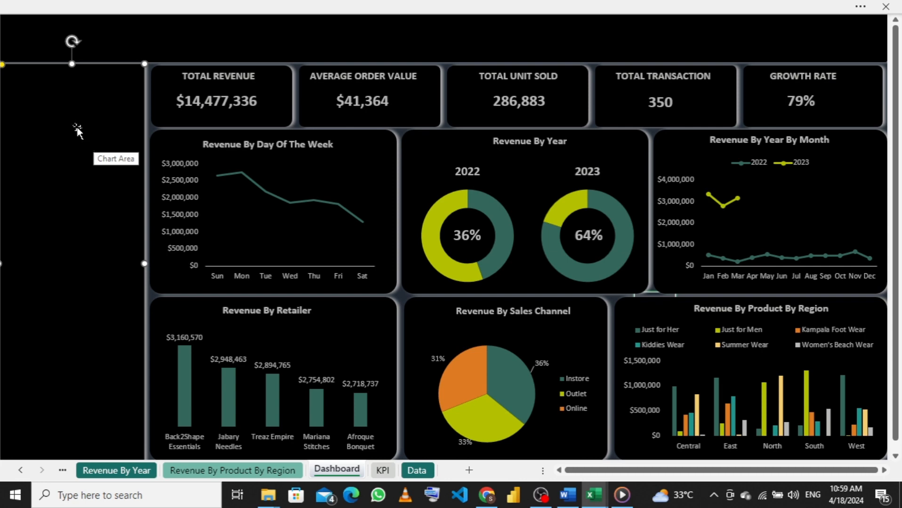
- Start inserting slicers based on the tables in the workbook's Data Model
left_click(481, 6)
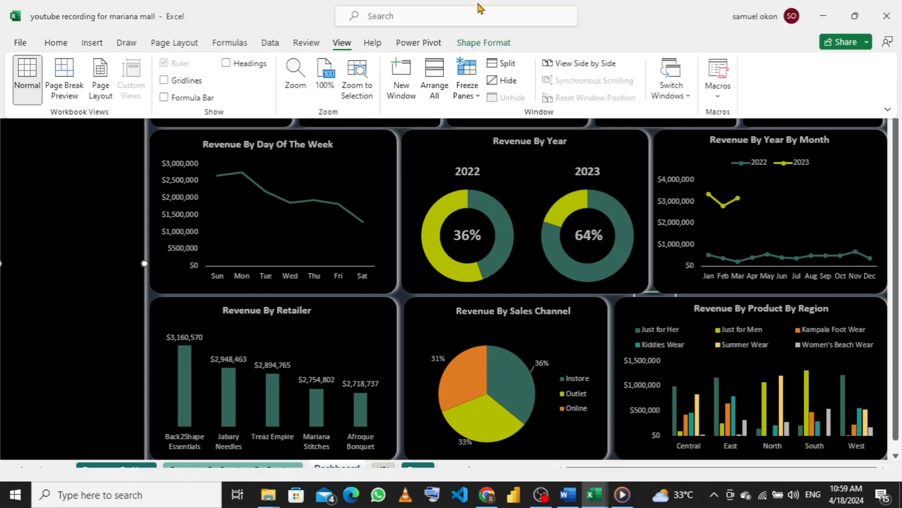
left_click(92, 43)
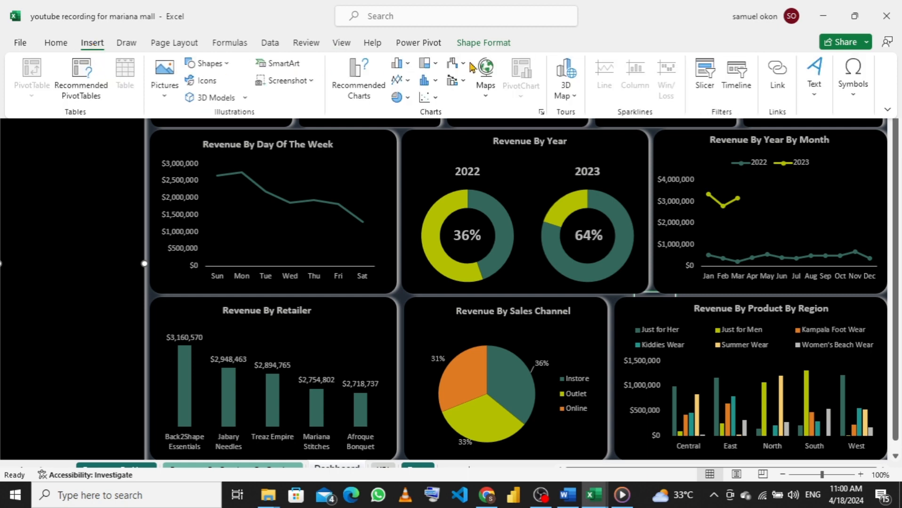
left_click(707, 70)
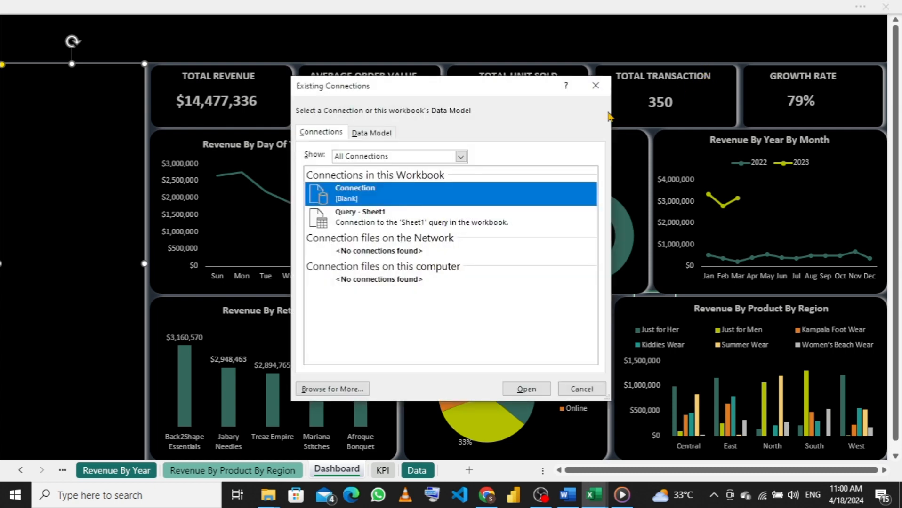
left_click(365, 135)
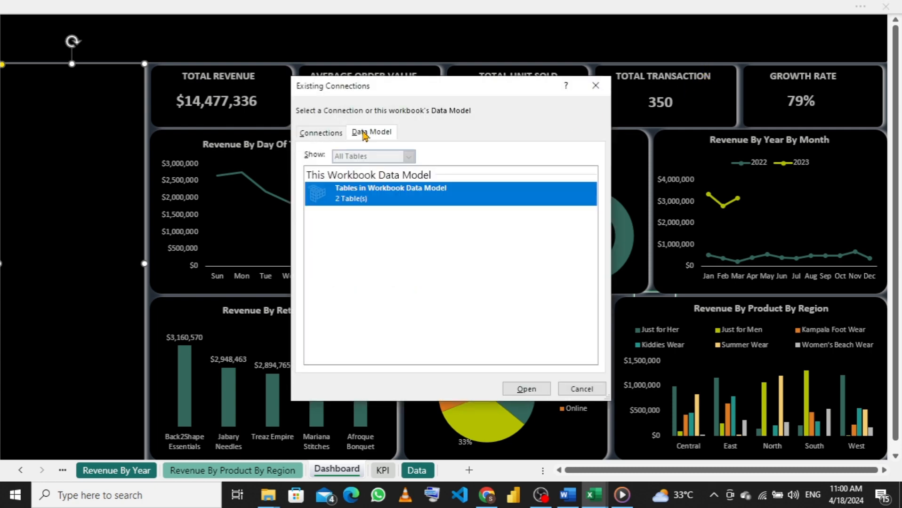
left_click(515, 389)
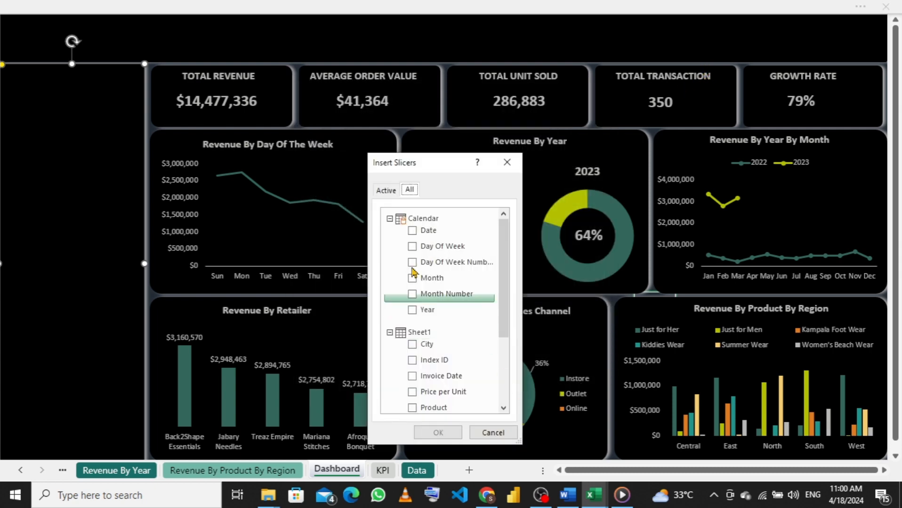
- Insert slicers for Year from the Calendar table and for Retailer, Sales Method and Region from Sheet1
left_click(413, 310)
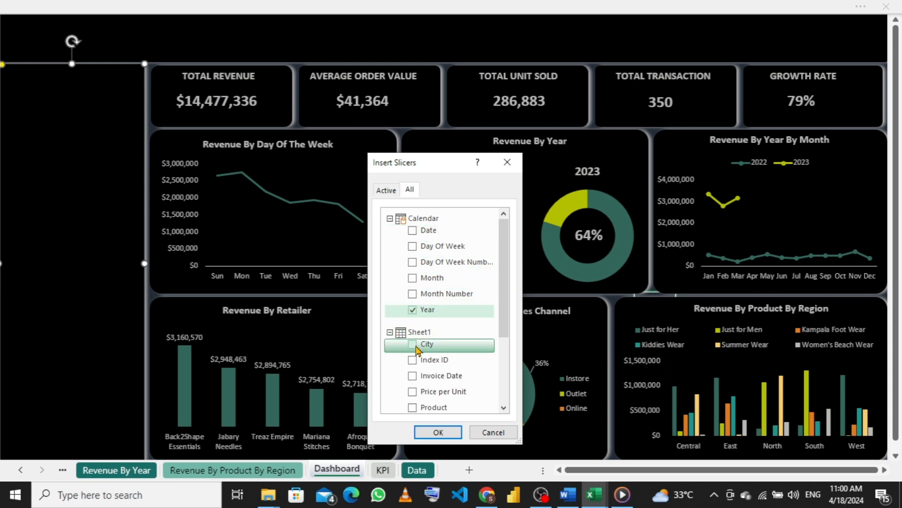
scroll(417, 350, "down", 1)
scroll(417, 351, "down", 1)
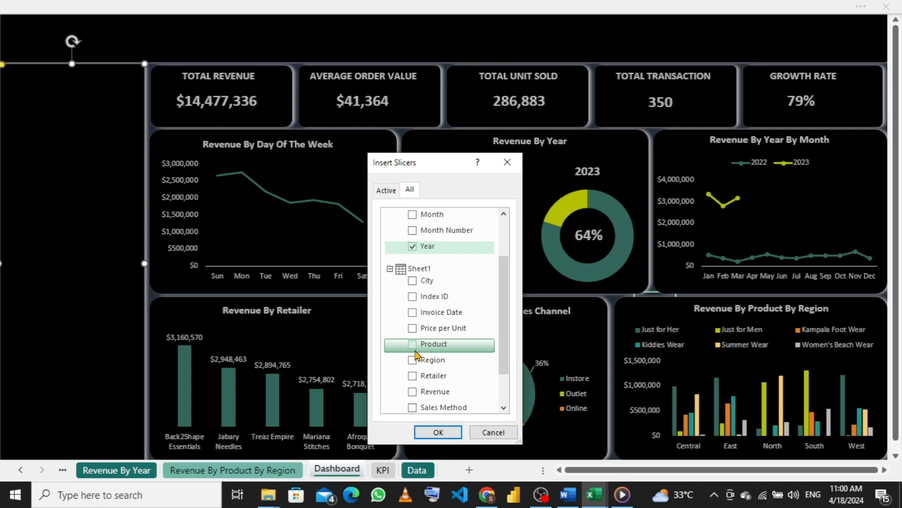
scroll(415, 357, "down", 1)
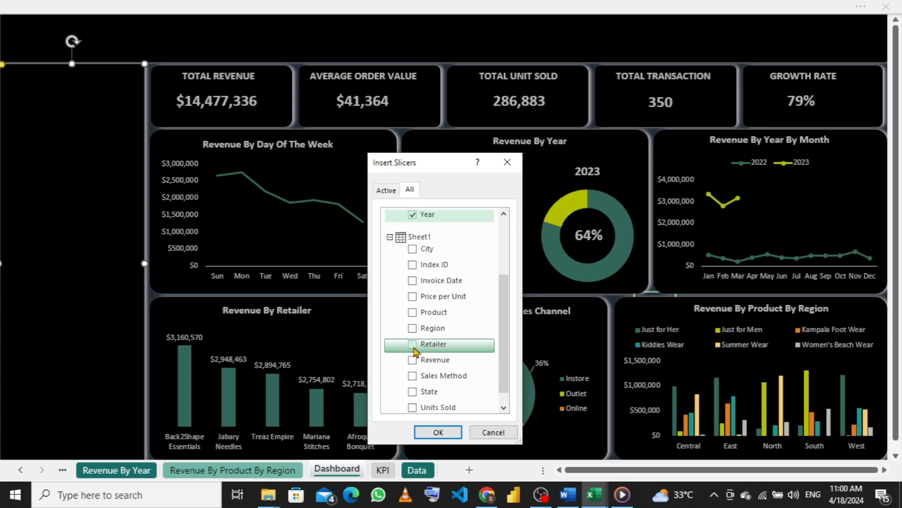
left_click(413, 347)
scroll(414, 349, "down", 1)
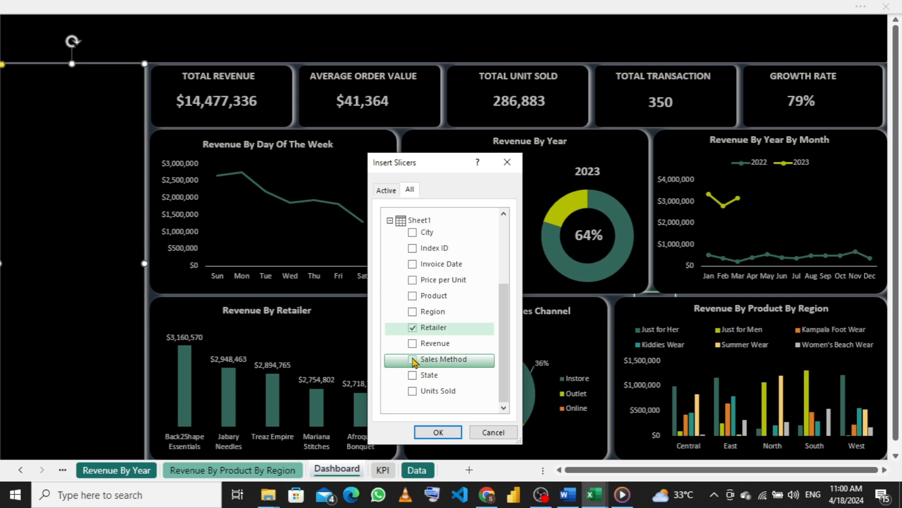
left_click(412, 360)
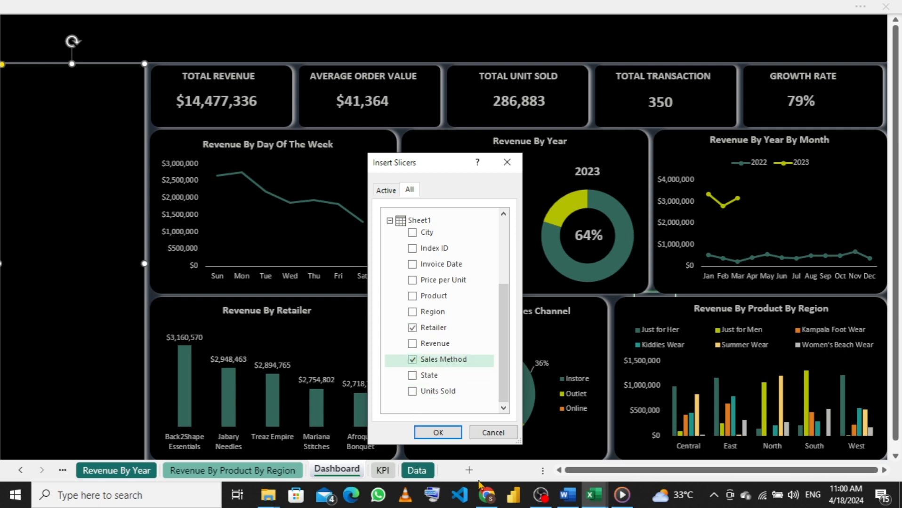
mouse_move(594, 503)
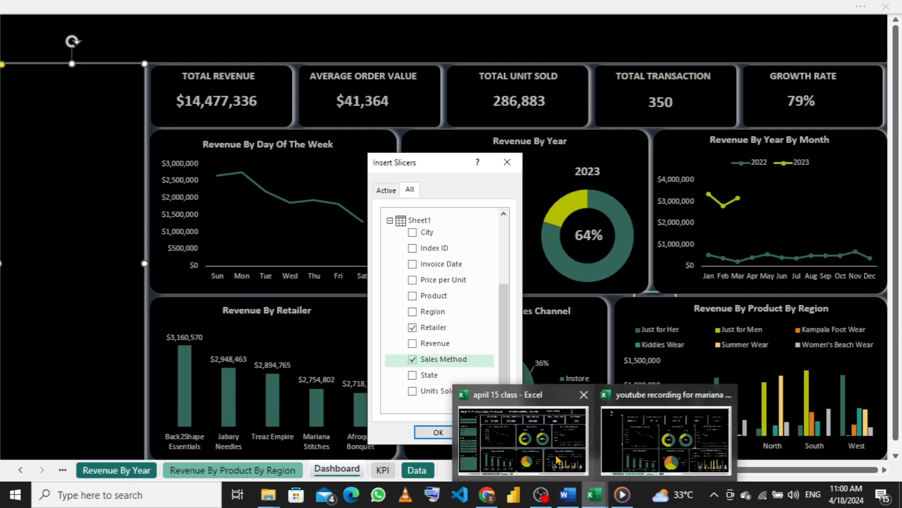
mouse_move(553, 453)
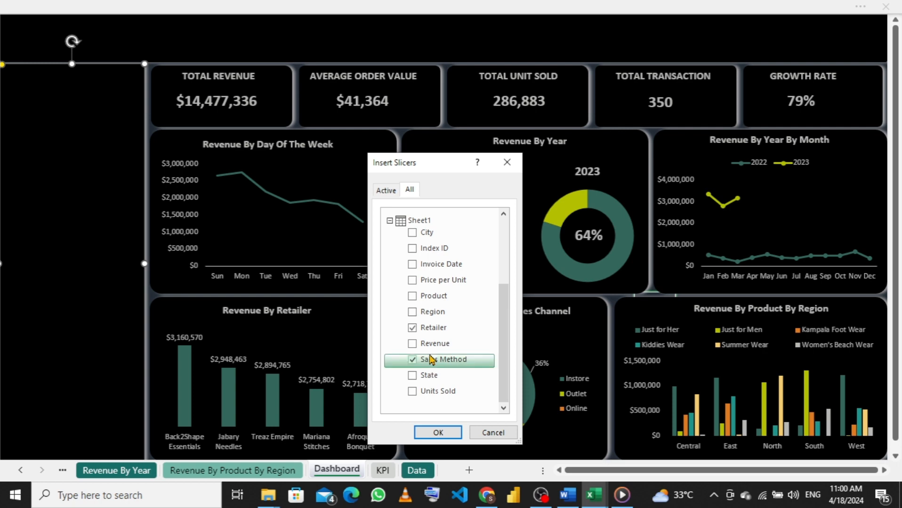
left_click(413, 312)
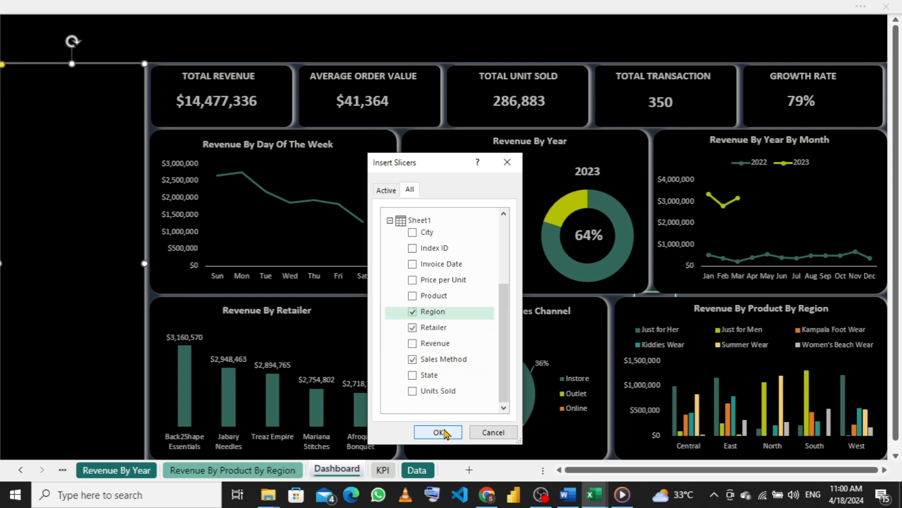
left_click(439, 432)
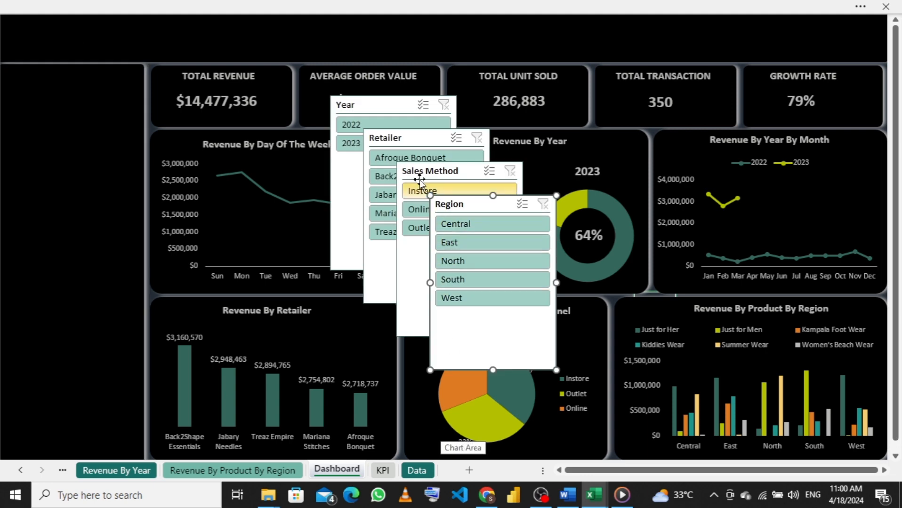
- Place the Year slicer atop the dashboard's empty side panel with the Sales Method slicer beneath it, shortening each to fit its items
left_click_drag(334, 104, 58, 75)
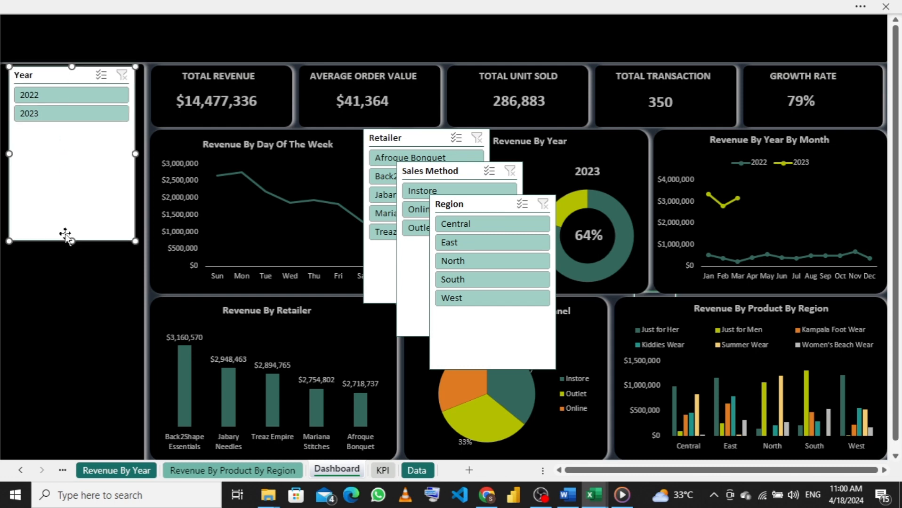
left_click_drag(71, 236, 72, 128)
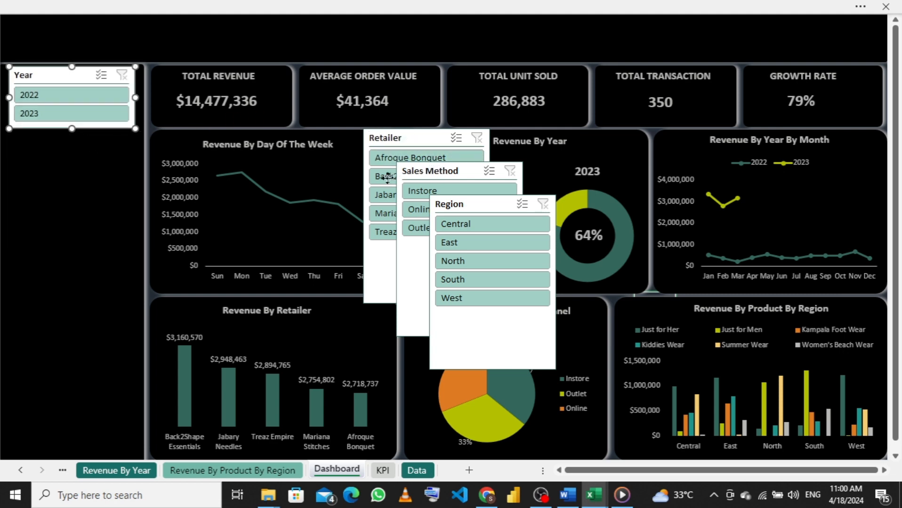
left_click_drag(444, 169, 68, 140)
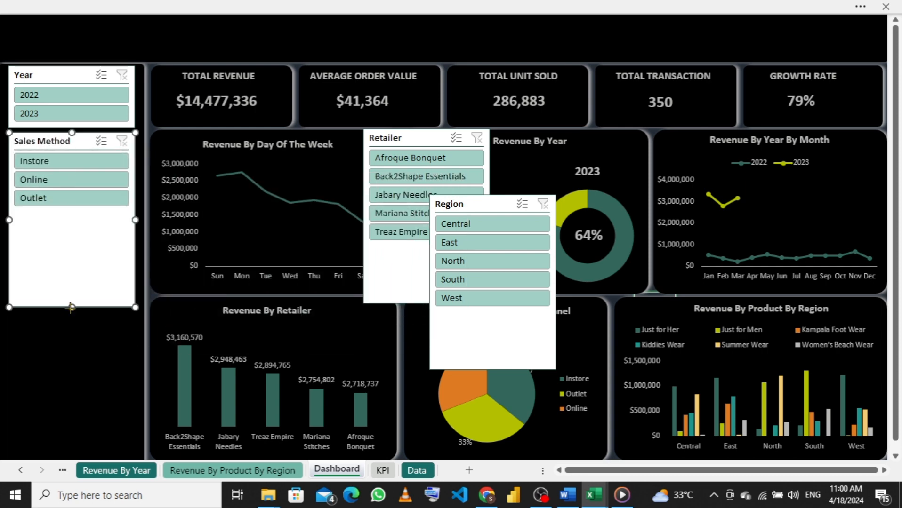
left_click_drag(71, 308, 73, 212)
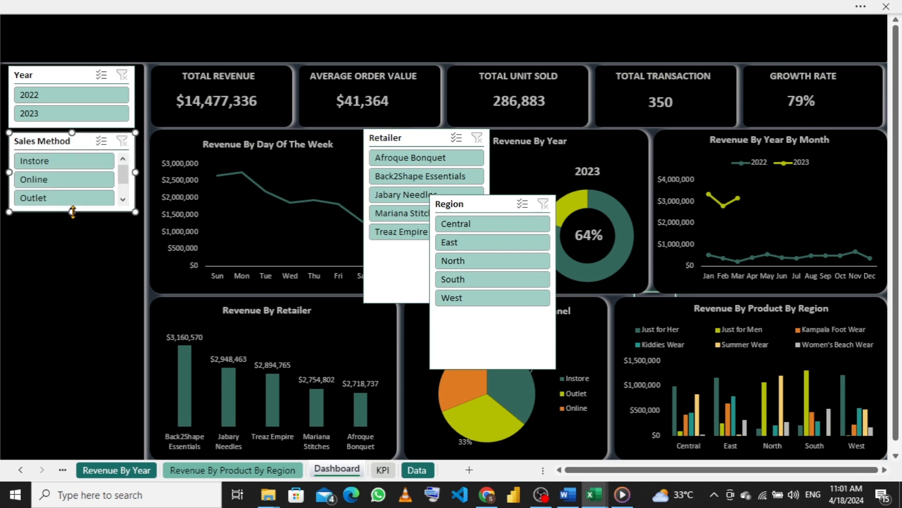
- Move the Region slicer into the side panel directly beneath the Sales Method slicer, aligned with the slicers above
left_click(467, 197)
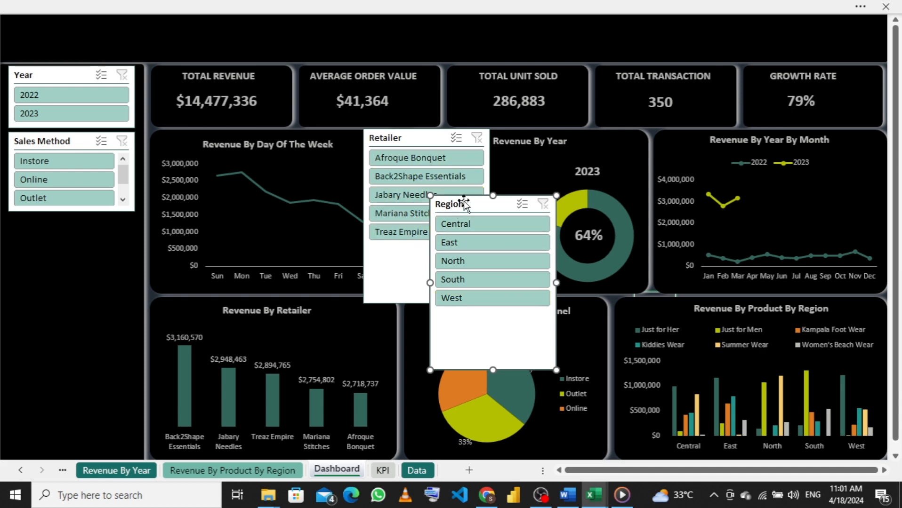
left_click_drag(452, 205, 44, 222)
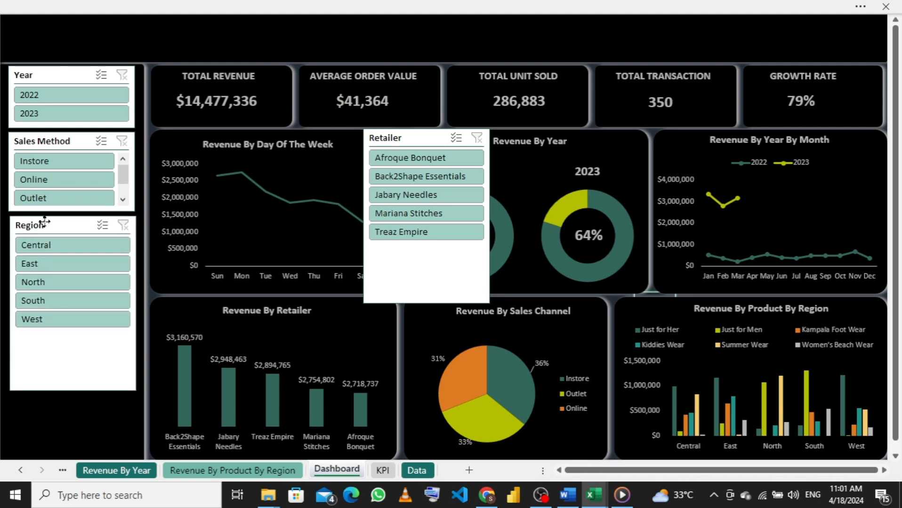
left_click_drag(44, 222, 42, 221)
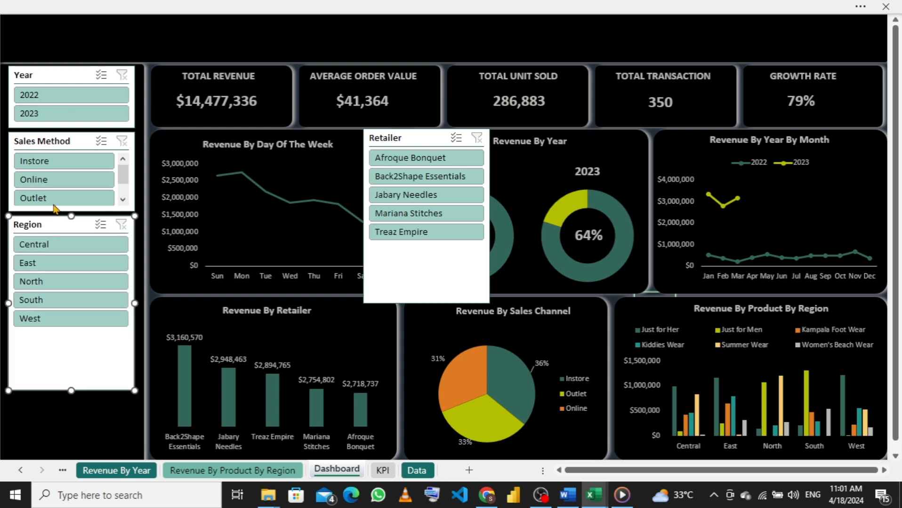
- Lengthen the Sales Method slicer to fit all its items, then shift the Region slicer down and shorten it to its five items
left_click(71, 150)
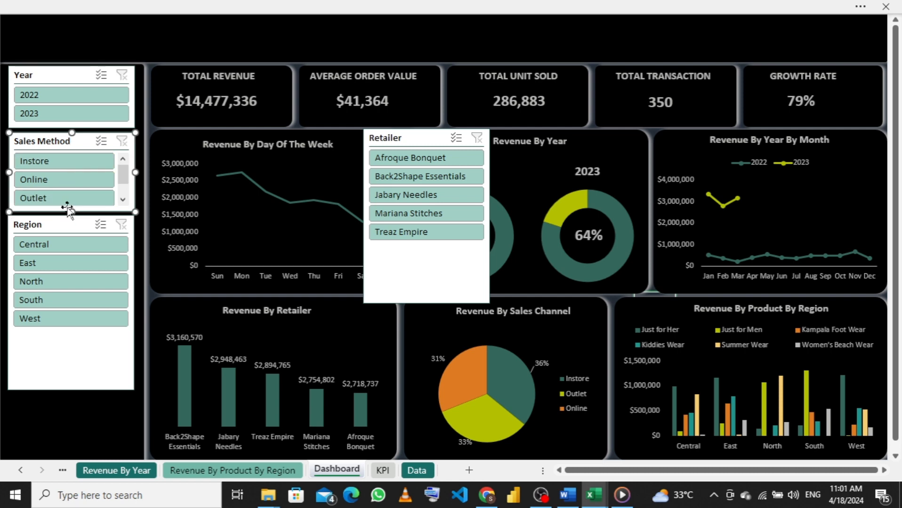
left_click_drag(71, 213, 69, 218)
left_click(66, 225)
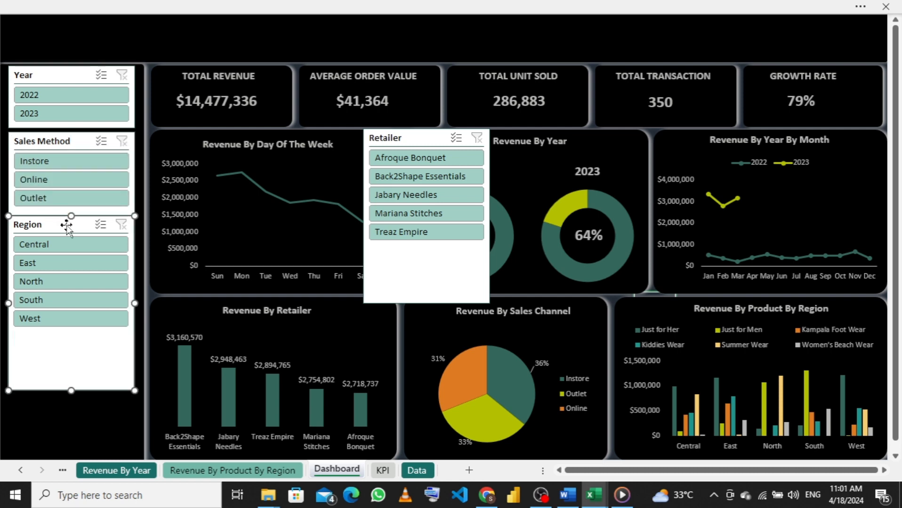
left_click_drag(66, 229, 66, 233)
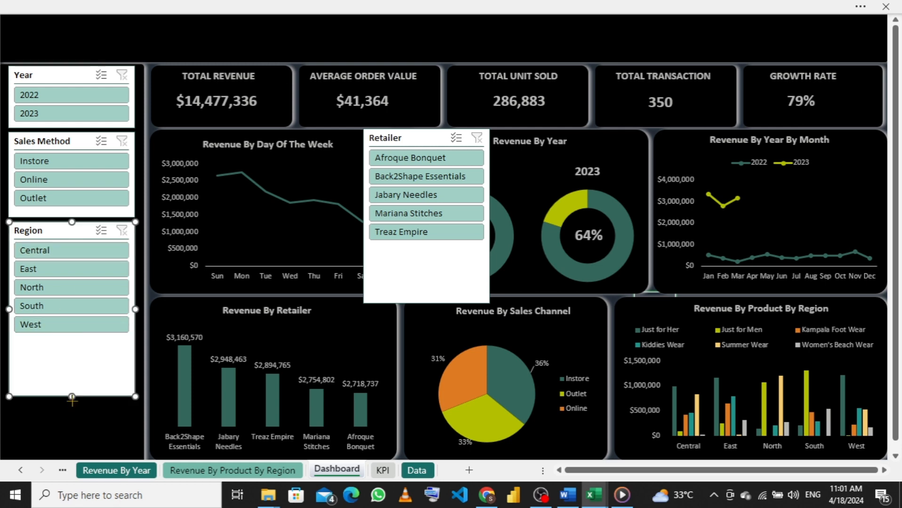
left_click_drag(71, 398, 69, 340)
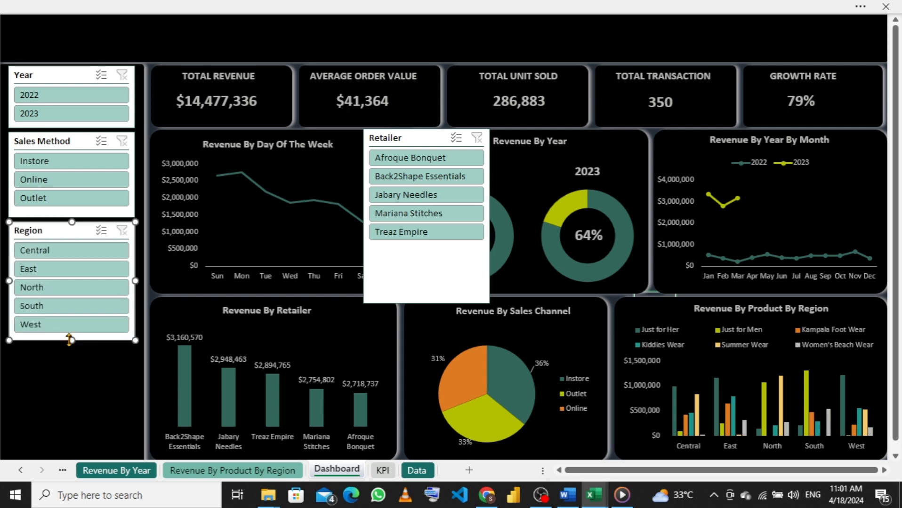
- Move the Retailer slicer off the upper charts toward the lower side panel and shorten it to fit its five items
left_click(412, 137)
left_click_drag(412, 136, 231, 362)
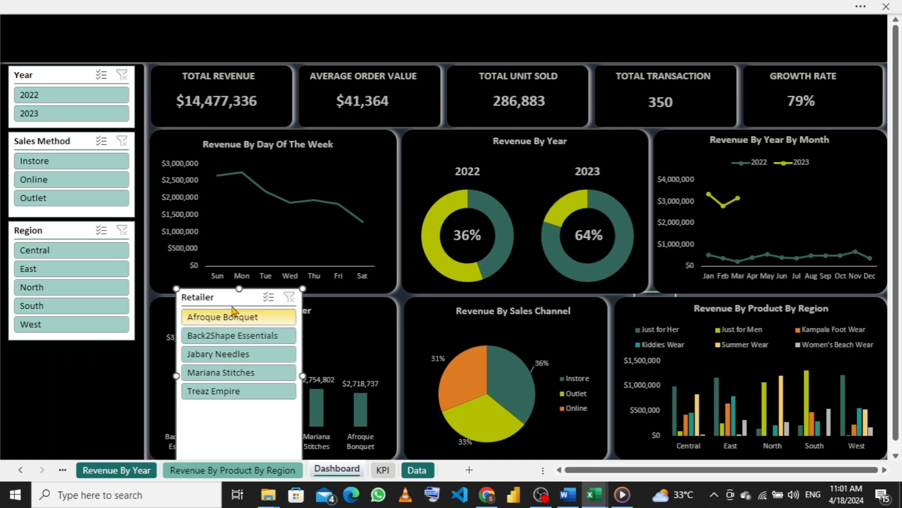
left_click_drag(240, 289, 194, 335)
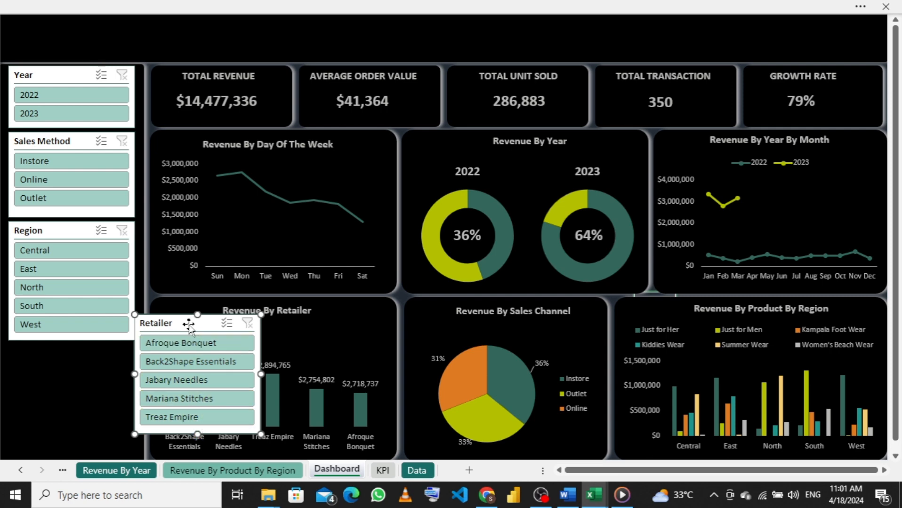
- Nudge the Region and Sales Method slicers slightly upward to tighten the gaps between the stacked slicers
left_click(67, 231)
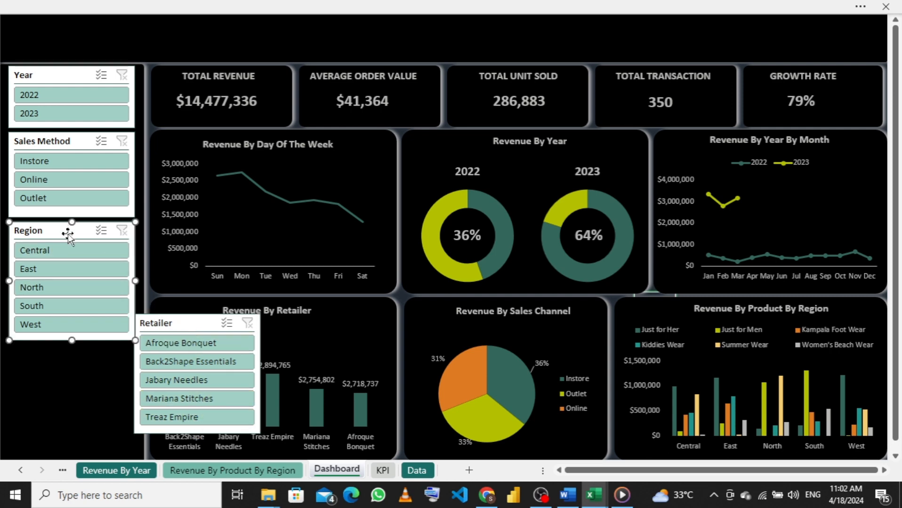
key("Up")
key("Up")
key("Up")
key("Up")
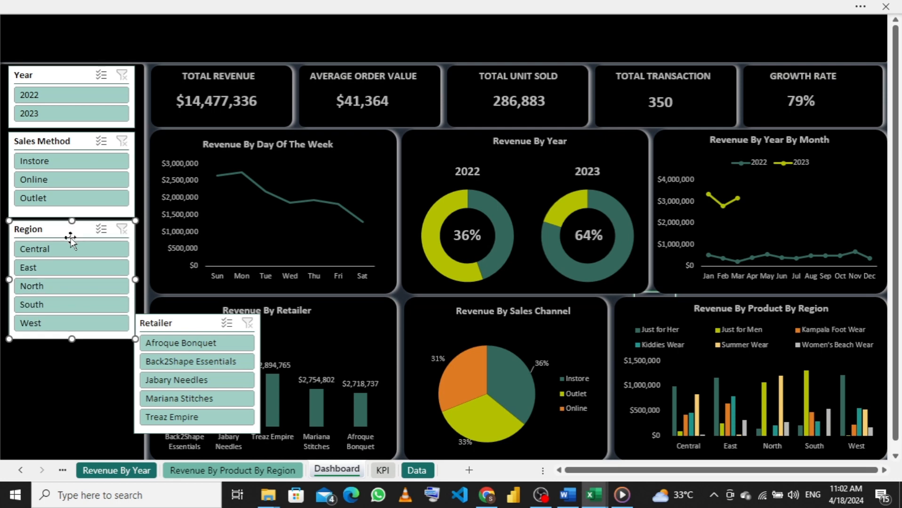
left_click(67, 141)
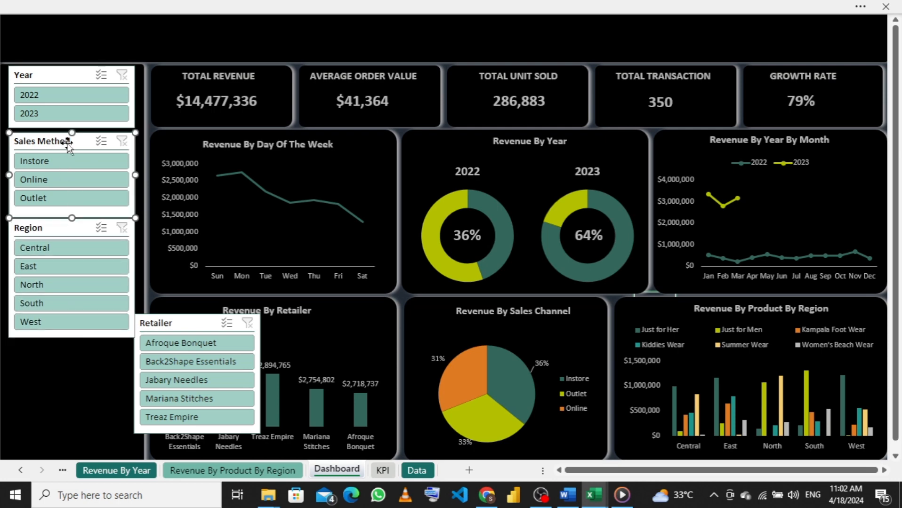
key("Up")
key("Up")
key("Up")
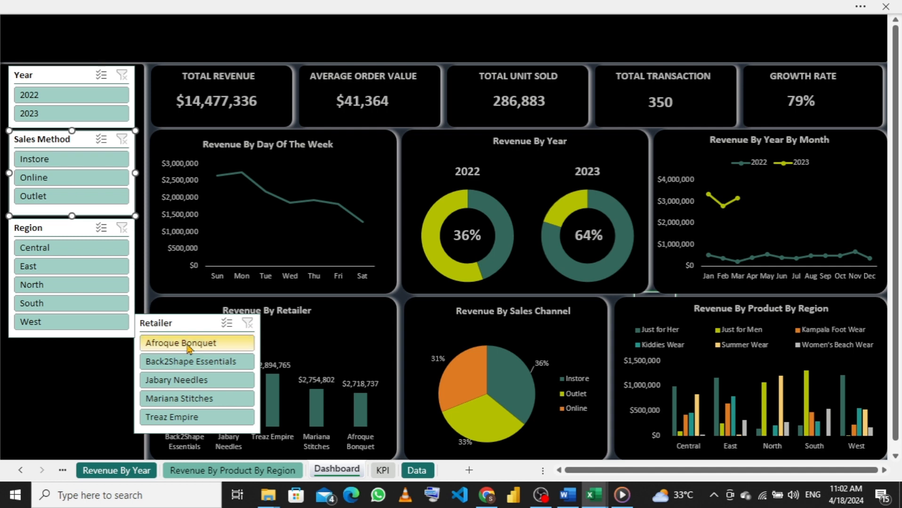
- Place the Retailer slicer beneath the Region slicer and nudge it into line with the others and fully within the side panel
left_click_drag(183, 322, 66, 357)
key("Up")
key("Up")
key("Up")
key("Up")
key("Up")
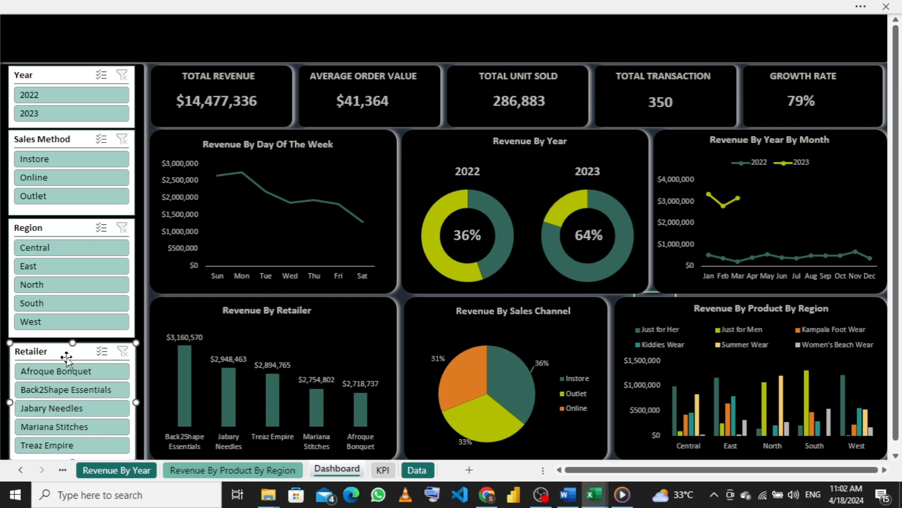
key("Up")
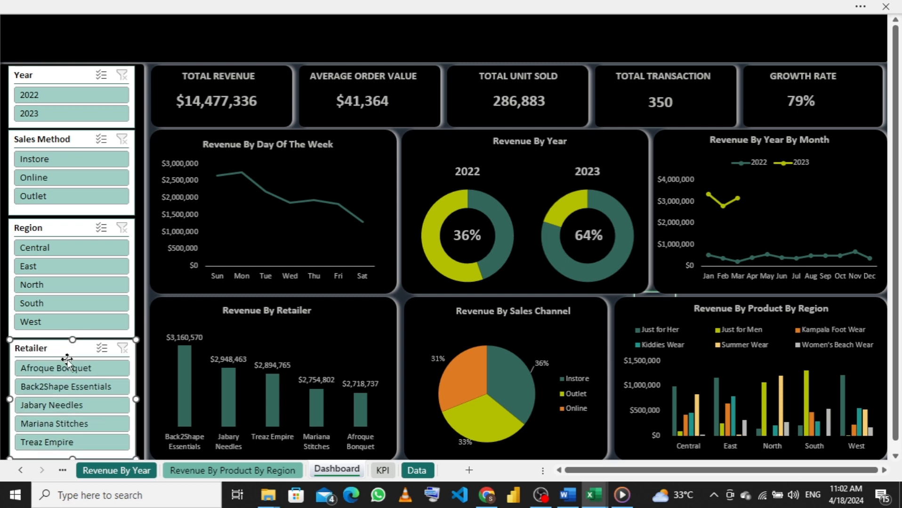
key("Left")
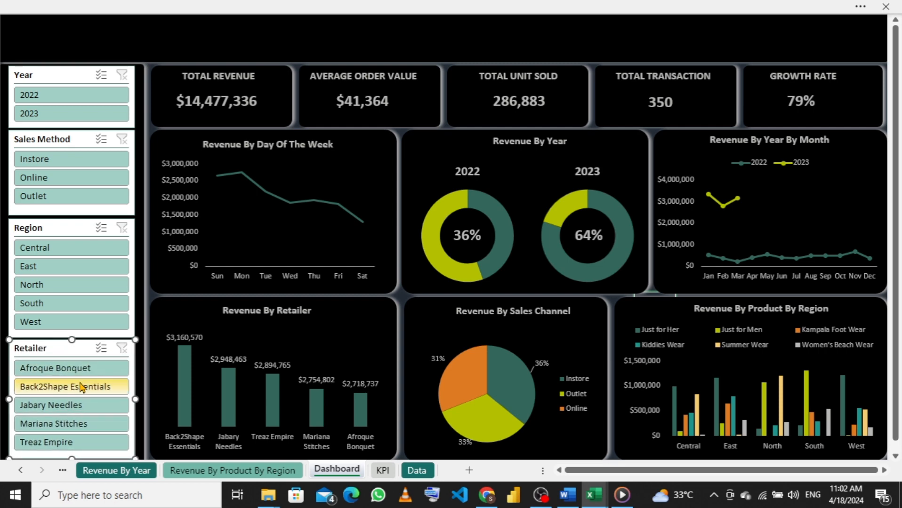
key("Left")
key("Down")
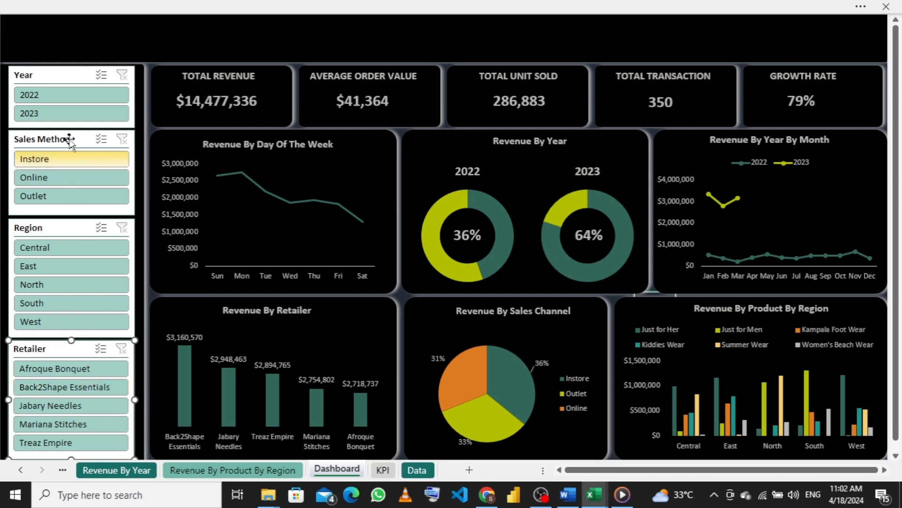
- Start a new slicer style from the Year slicer and give its Whole Slicer element a black fill
left_click(85, 44)
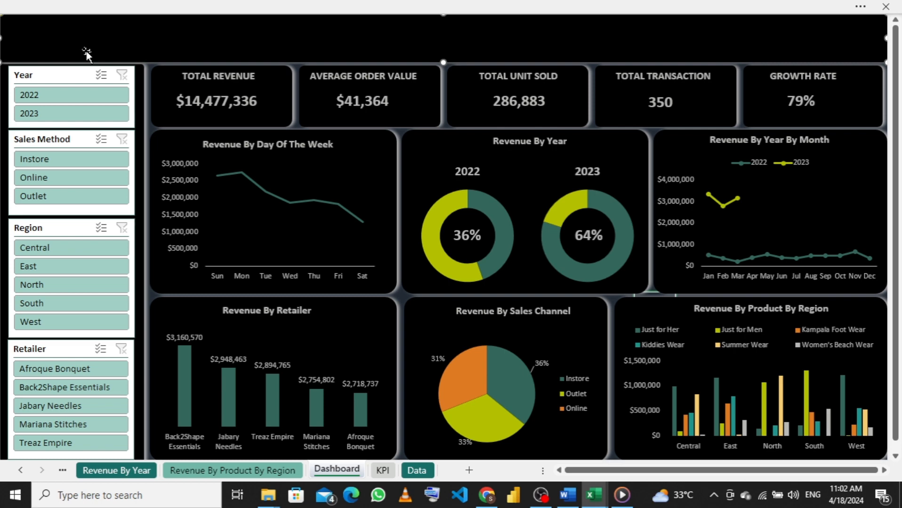
left_click(65, 76)
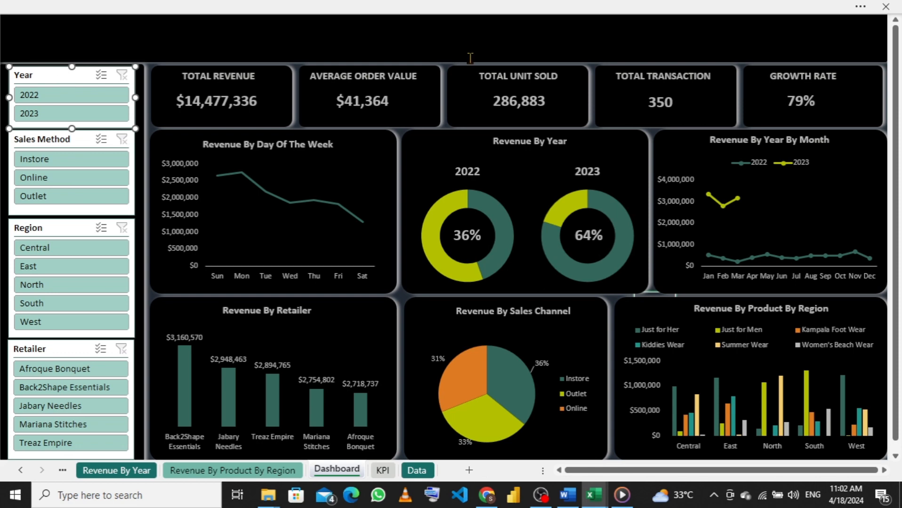
double_click(59, 75)
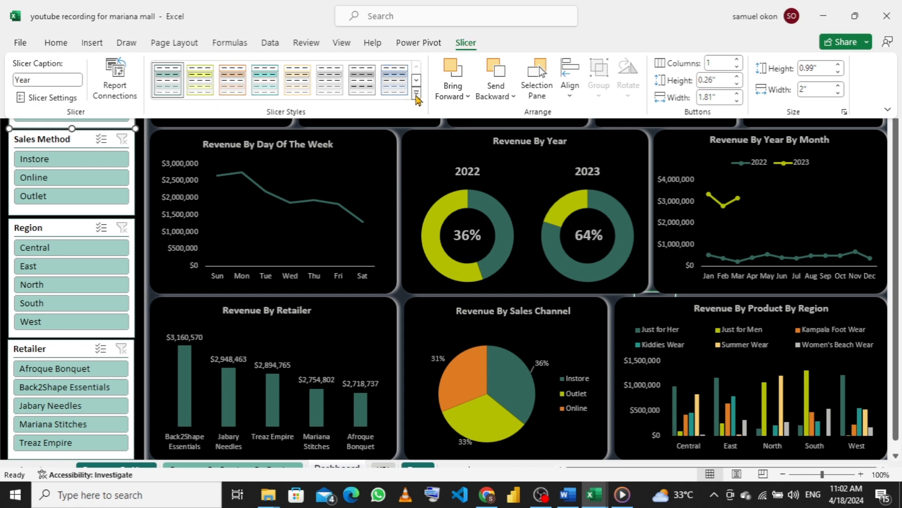
left_click(416, 97)
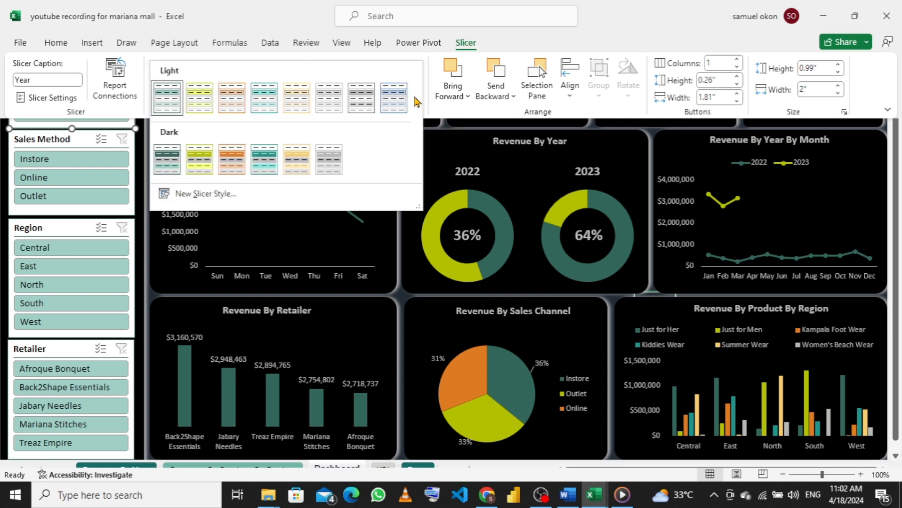
left_click(202, 197)
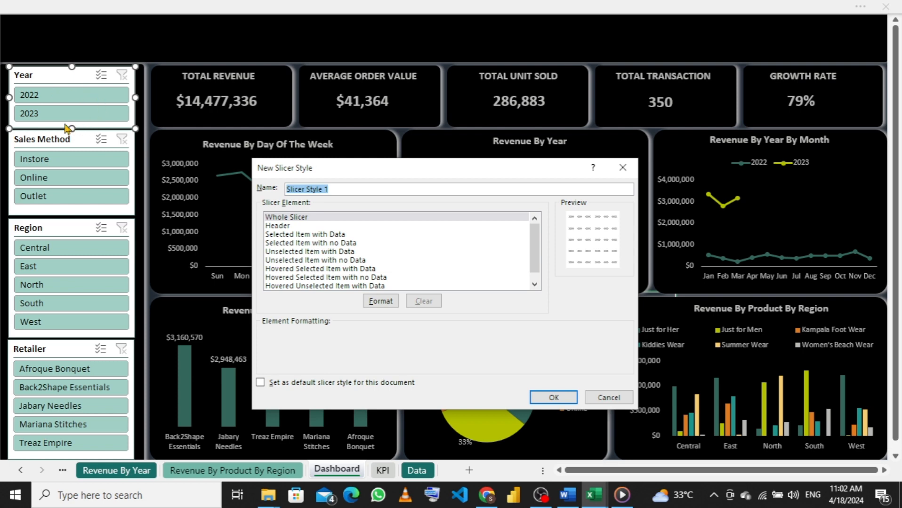
left_click(381, 303)
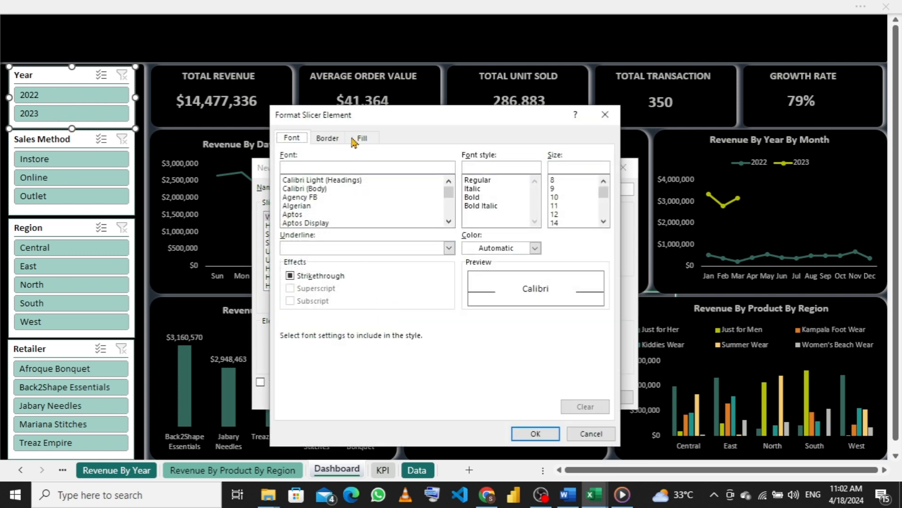
left_click(363, 139)
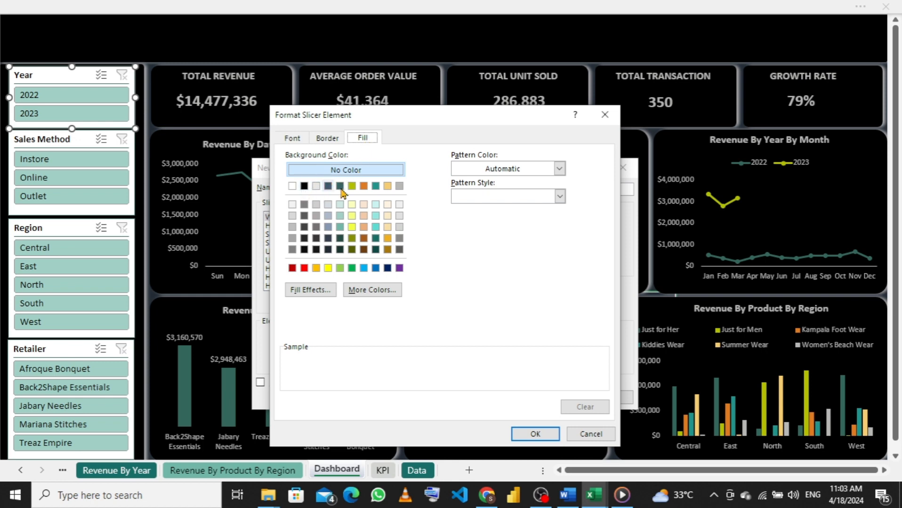
left_click(304, 186)
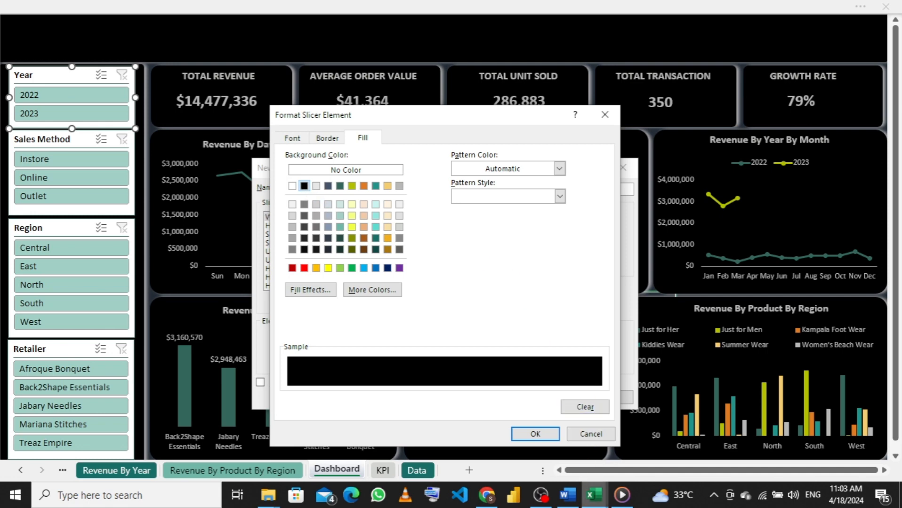
mouse_move(594, 495)
mouse_move(530, 443)
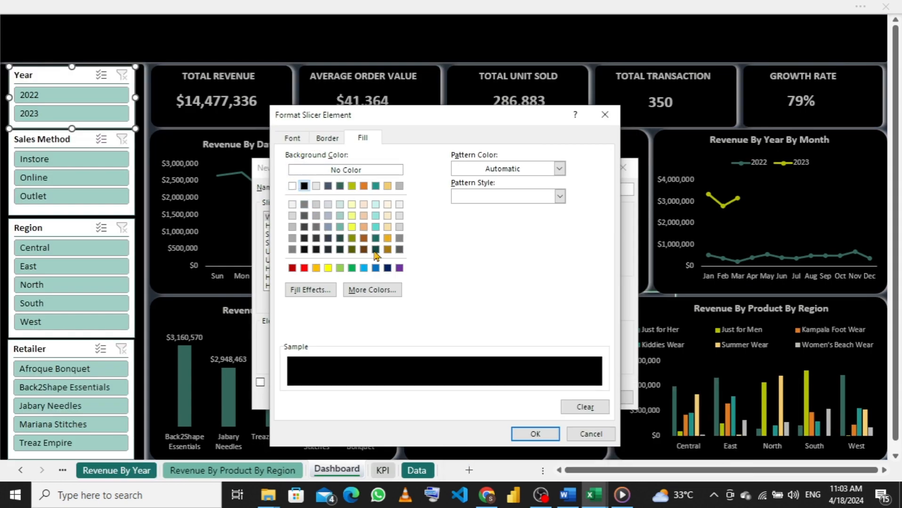
left_click(536, 437)
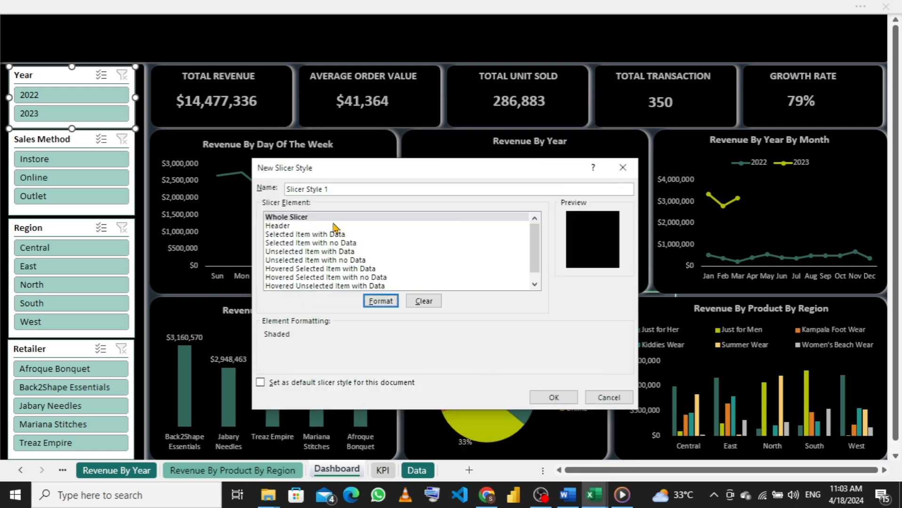
- Format the new slicer style's Header element with bold text in the grey Accent 6 theme color
left_click(286, 226)
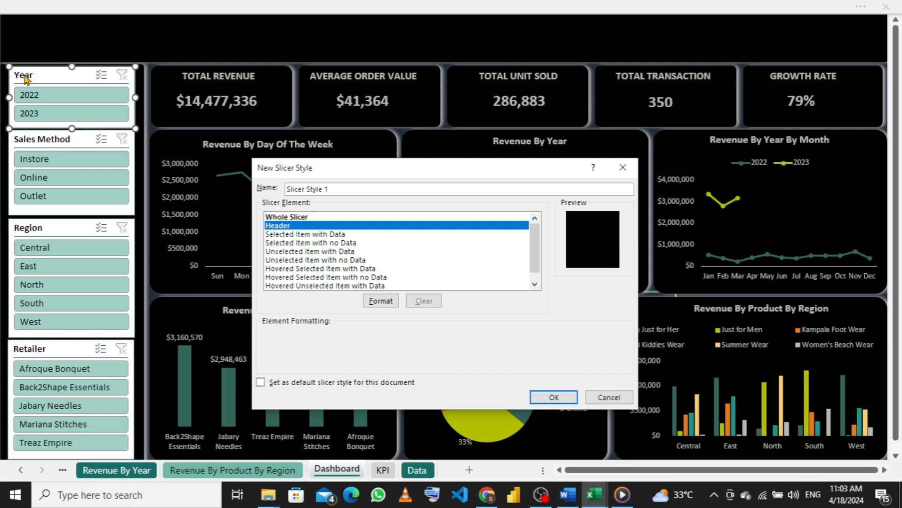
left_click(381, 302)
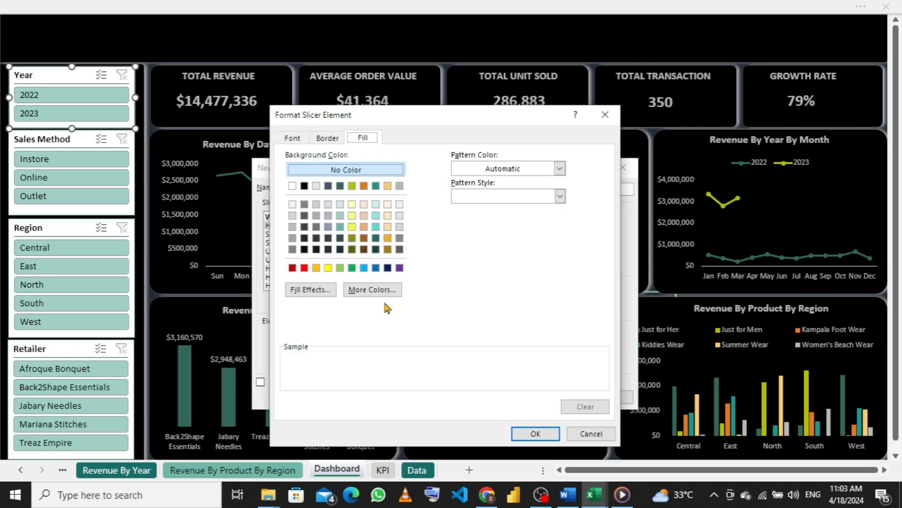
left_click(293, 138)
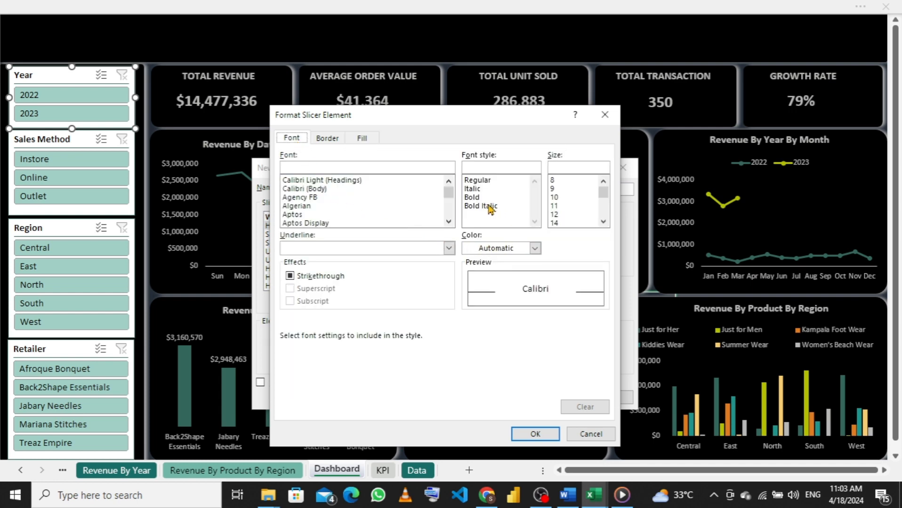
left_click(472, 197)
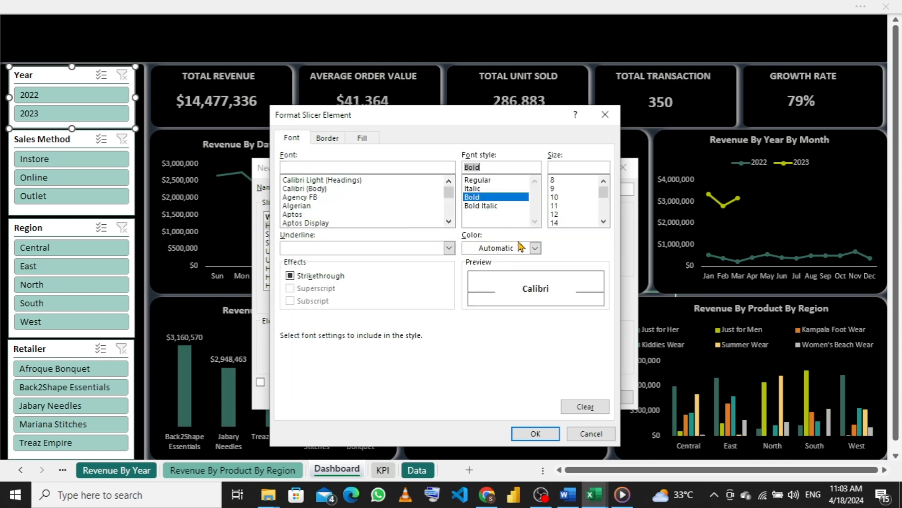
left_click(536, 249)
left_click(536, 249)
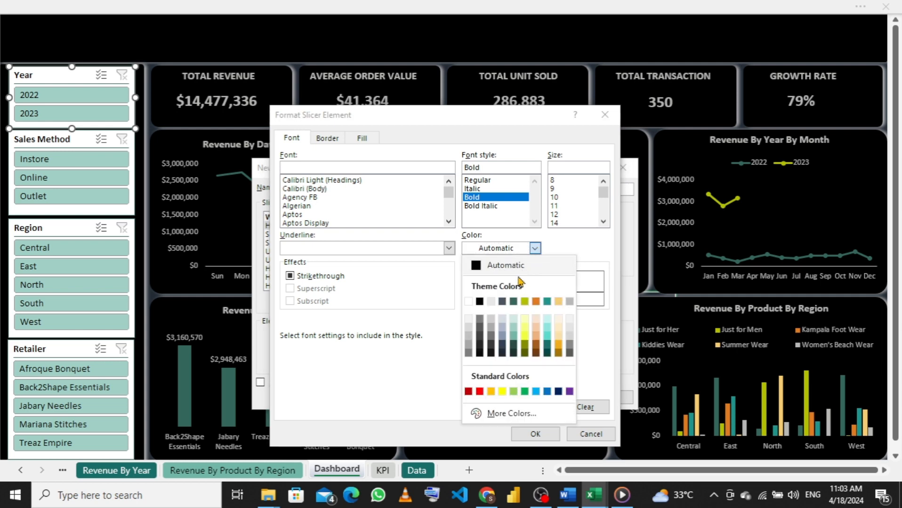
left_click(571, 303)
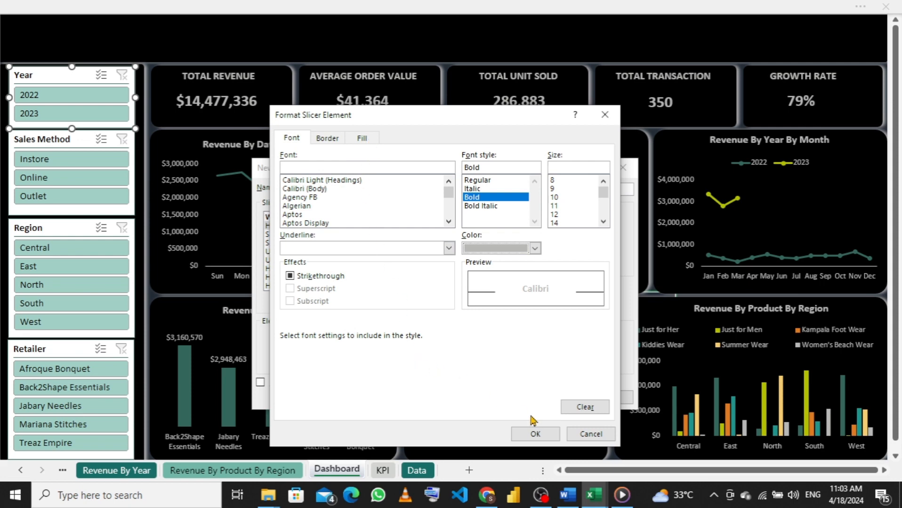
left_click(535, 433)
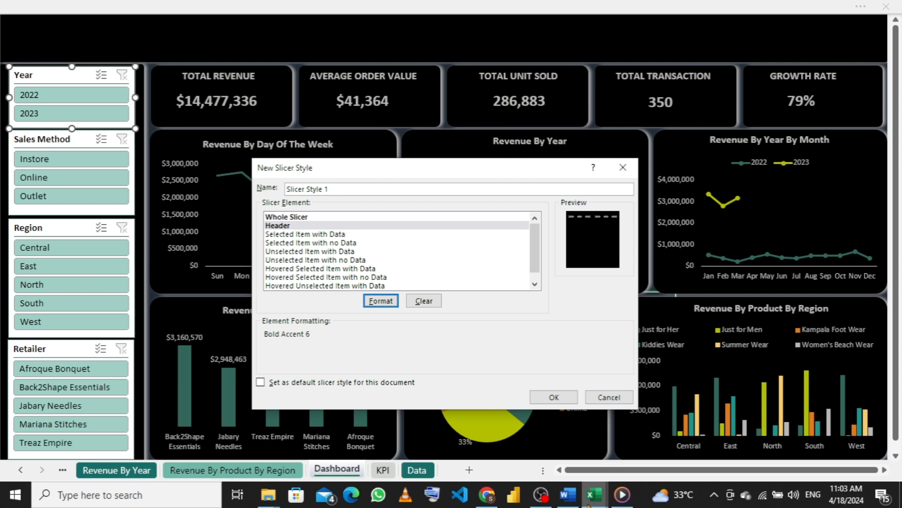
mouse_move(538, 441)
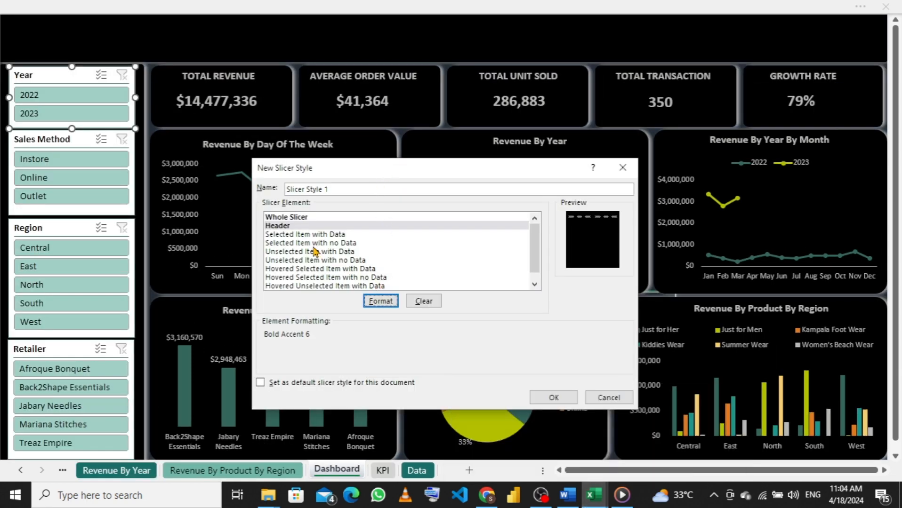
- Give the new slicer style's Selected Item with Data element a solid dark green theme-color fill
left_click(306, 235)
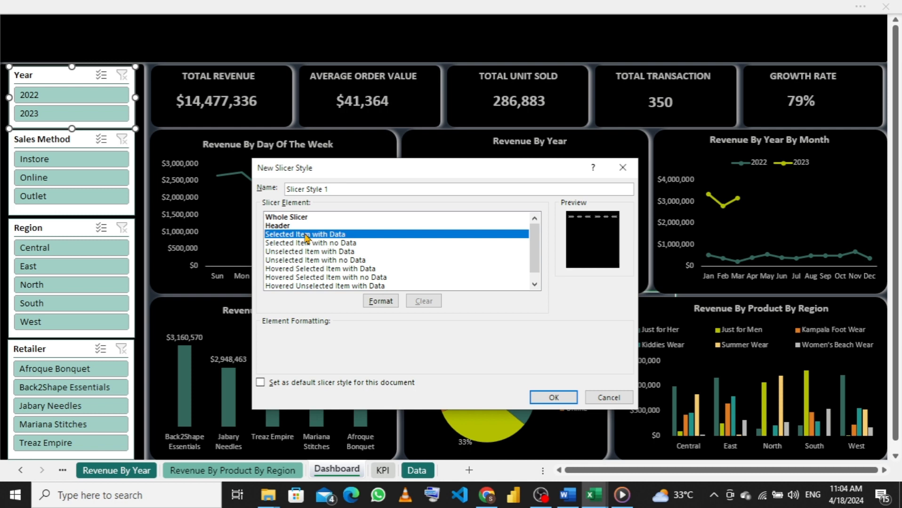
left_click(380, 303)
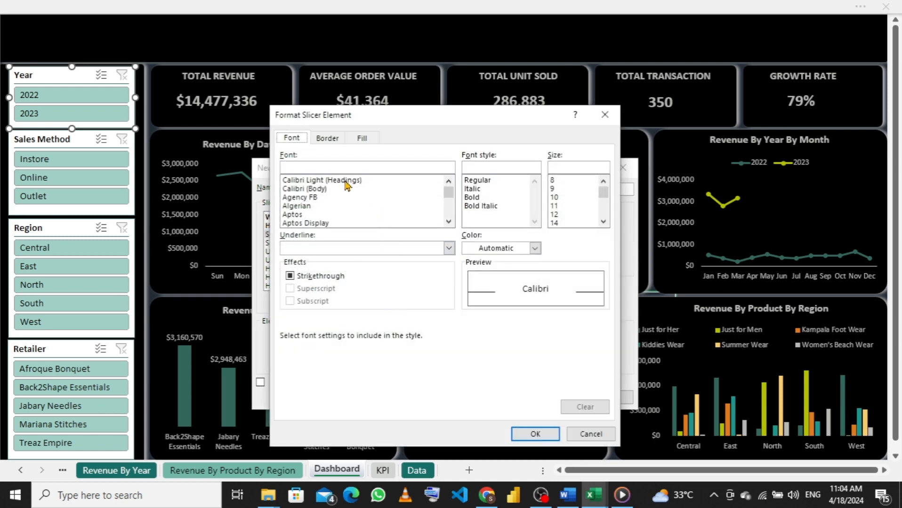
left_click(361, 137)
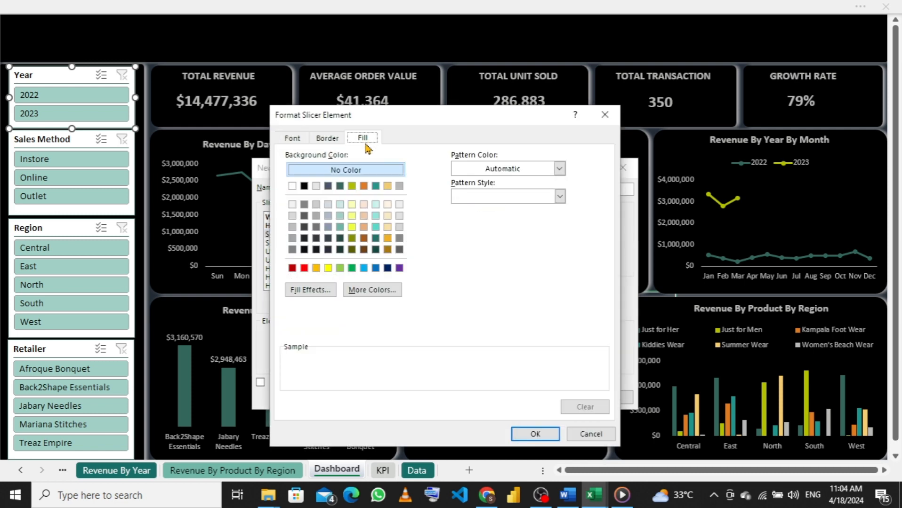
left_click(292, 139)
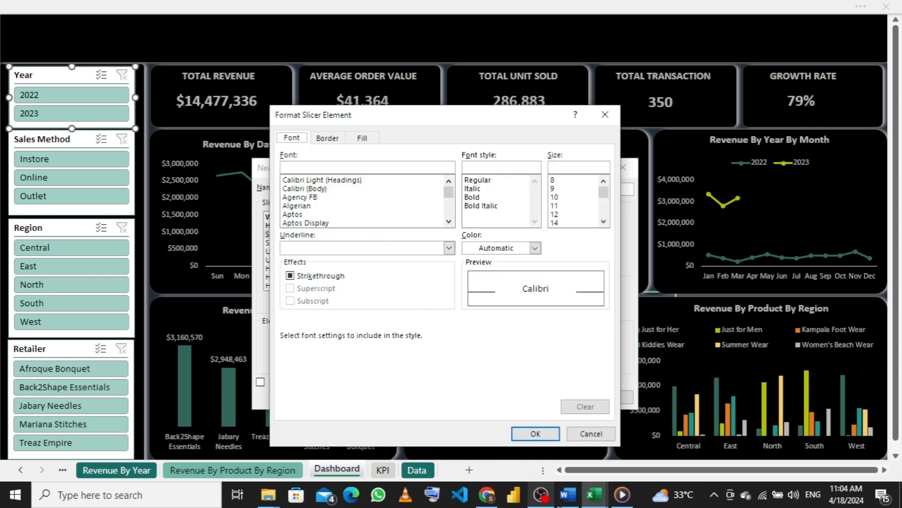
mouse_move(592, 505)
mouse_move(555, 459)
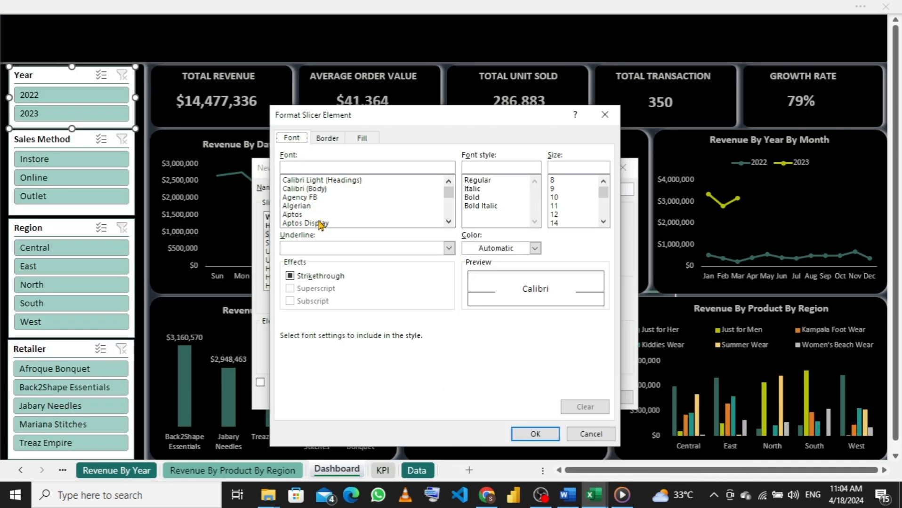
left_click(361, 140)
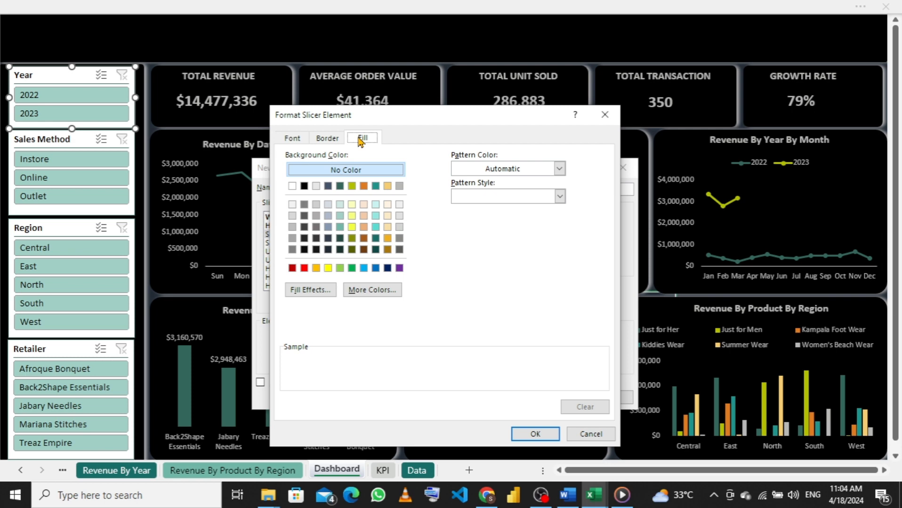
left_click(339, 188)
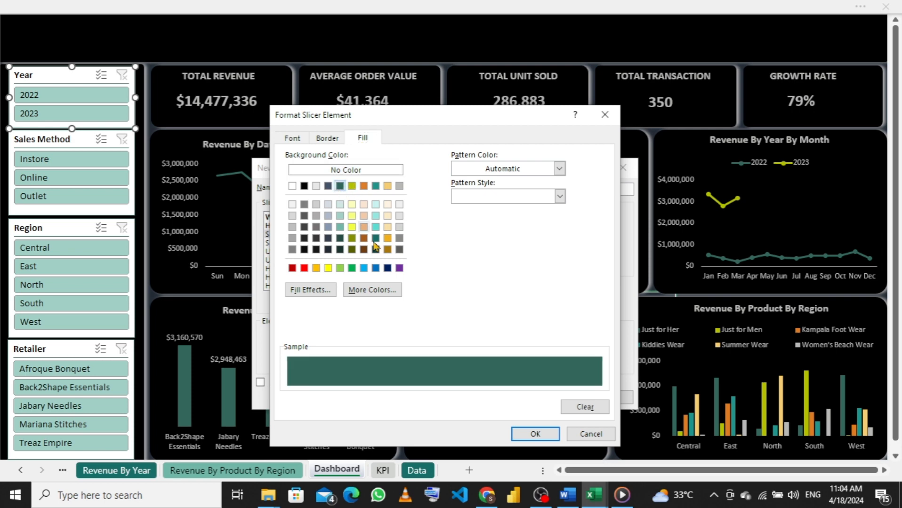
left_click(536, 434)
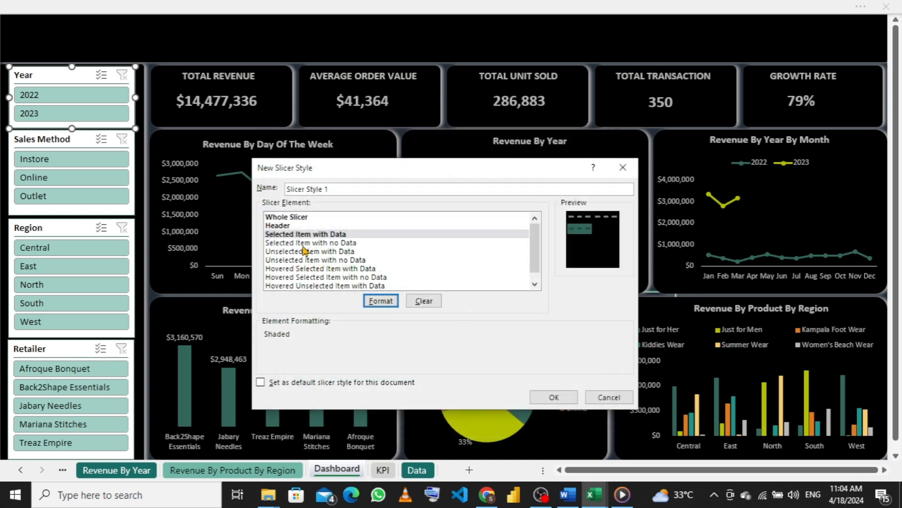
- Fill the new slicer style's Unselected Item with Data element with the orange theme color
left_click(299, 252)
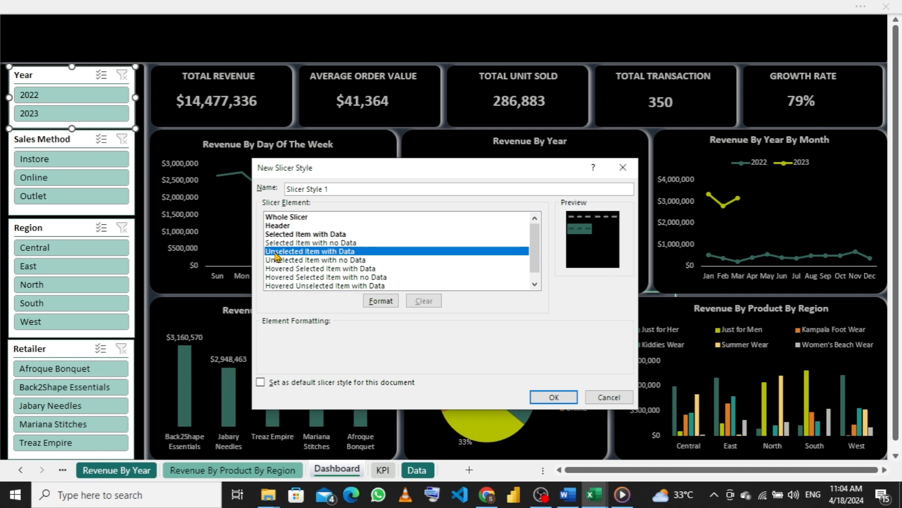
left_click(382, 305)
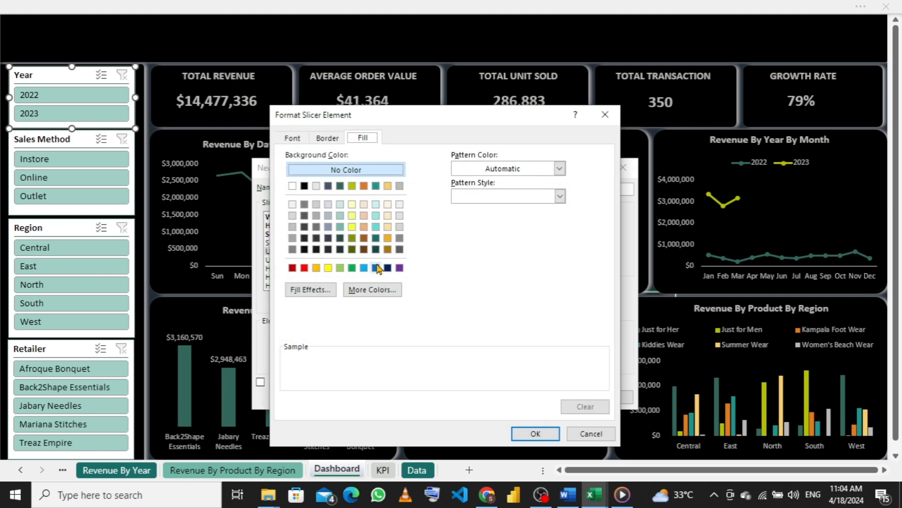
left_click(363, 187)
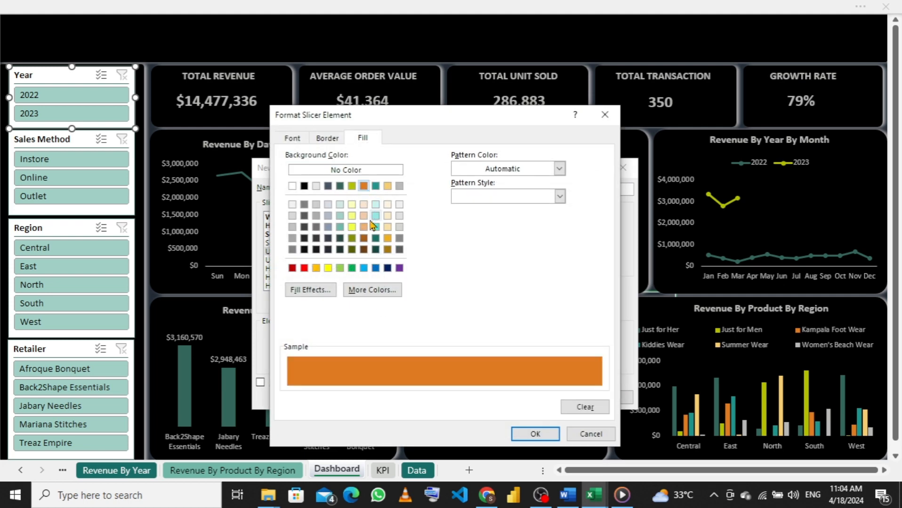
left_click(535, 435)
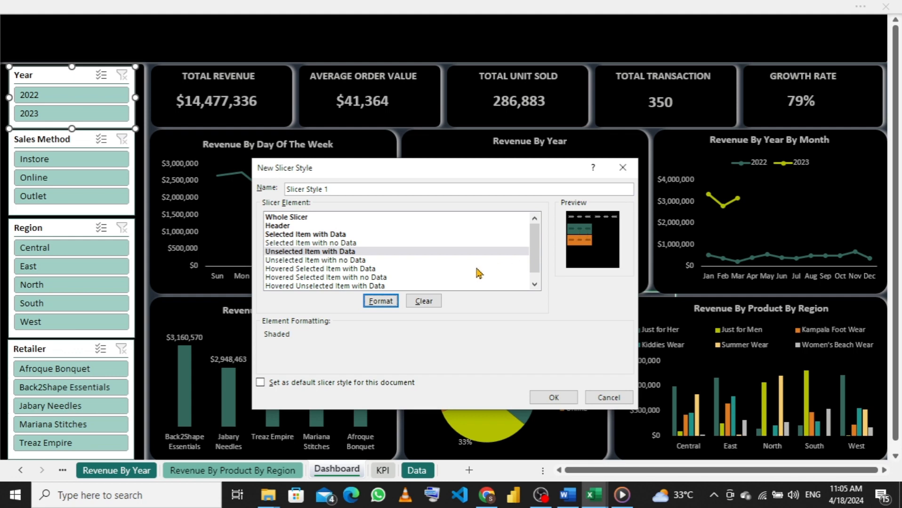
- Fill the Hovered Selected Item with Data element with the lightest tint of the dark green theme color
left_click(284, 269)
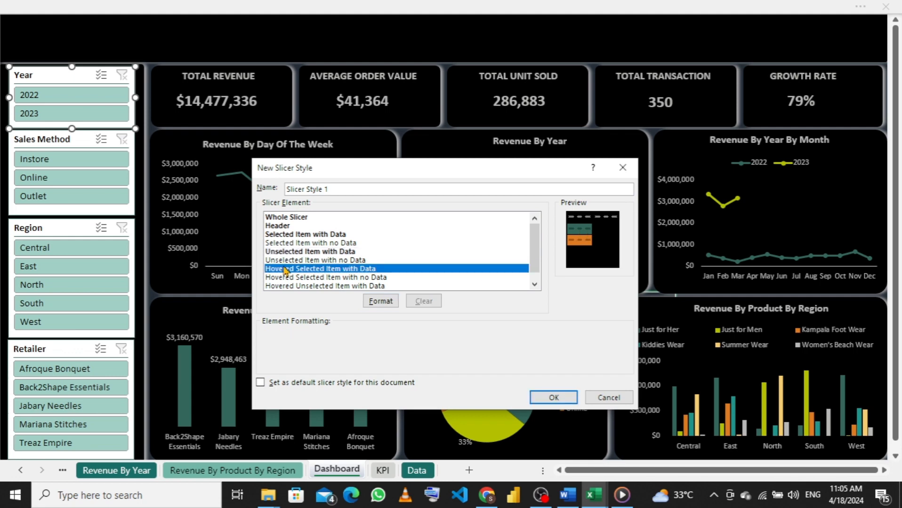
left_click(376, 301)
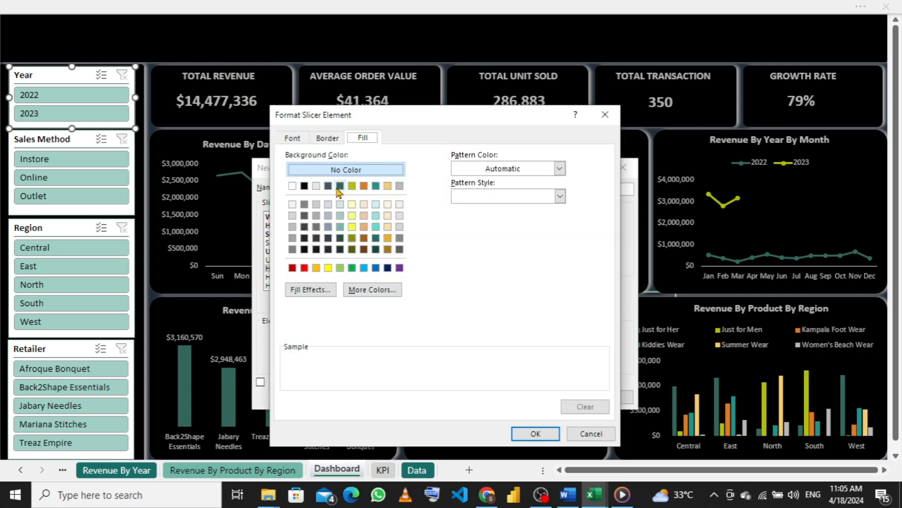
left_click(339, 205)
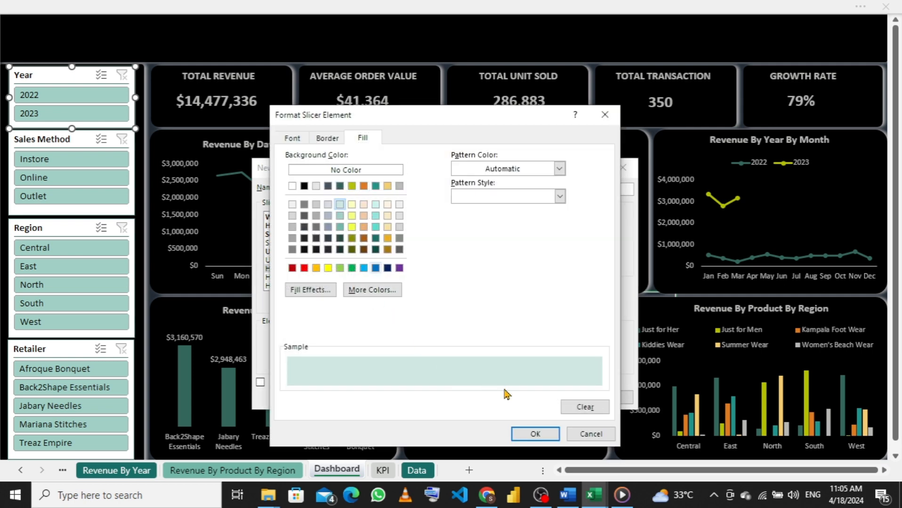
left_click(533, 433)
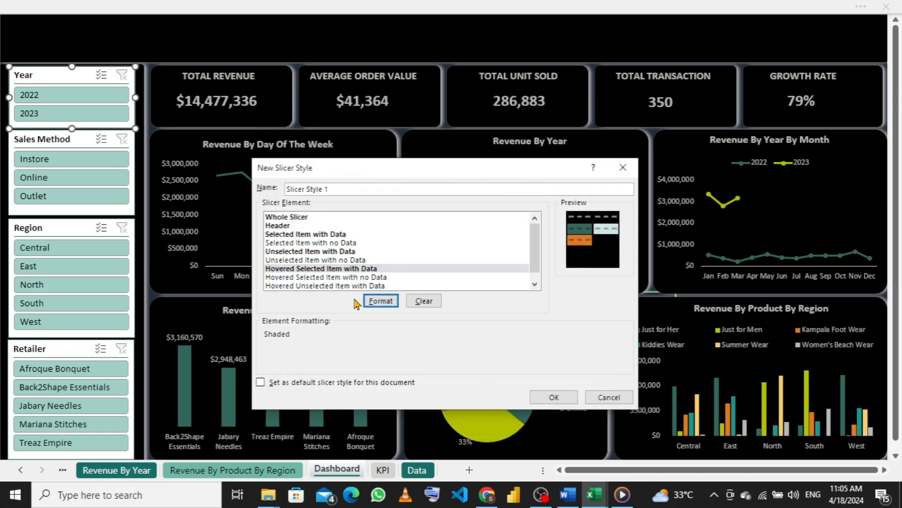
- Fill the Hovered Unselected Item with Data element with the lightest tint of the orange theme color
left_click(298, 286)
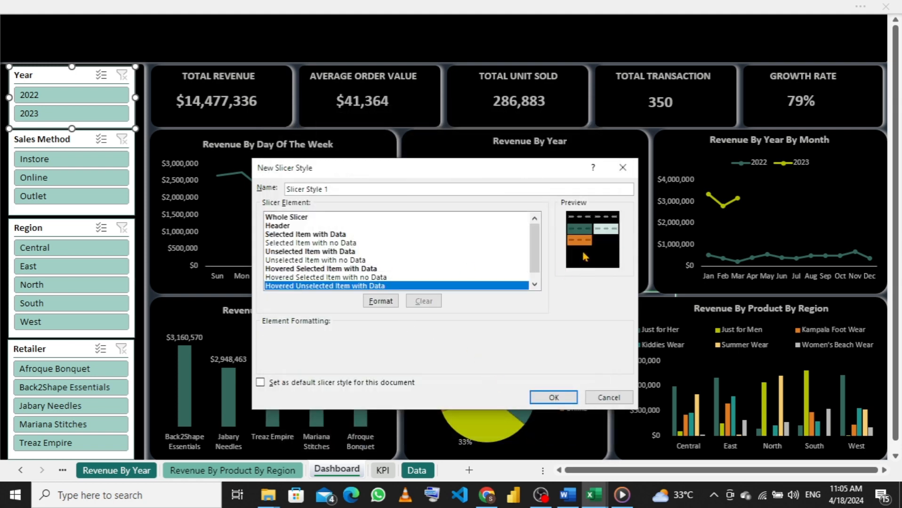
left_click(379, 301)
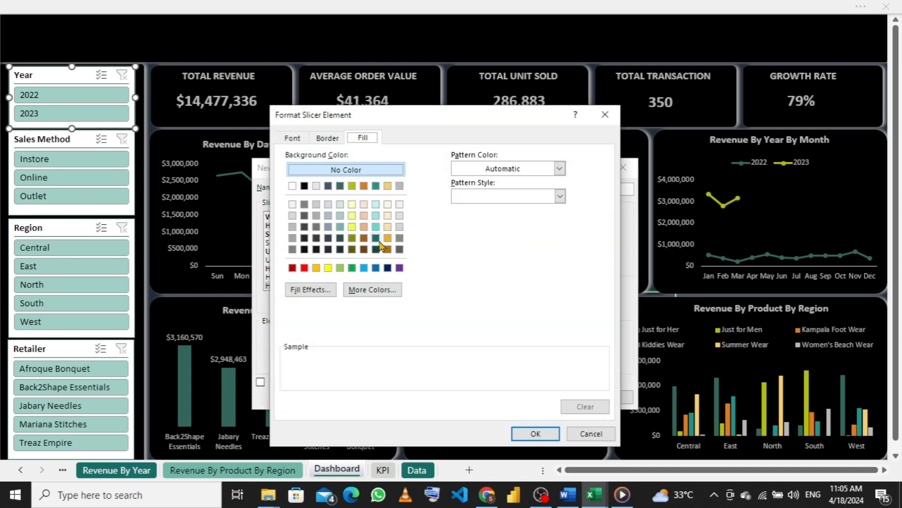
left_click(364, 205)
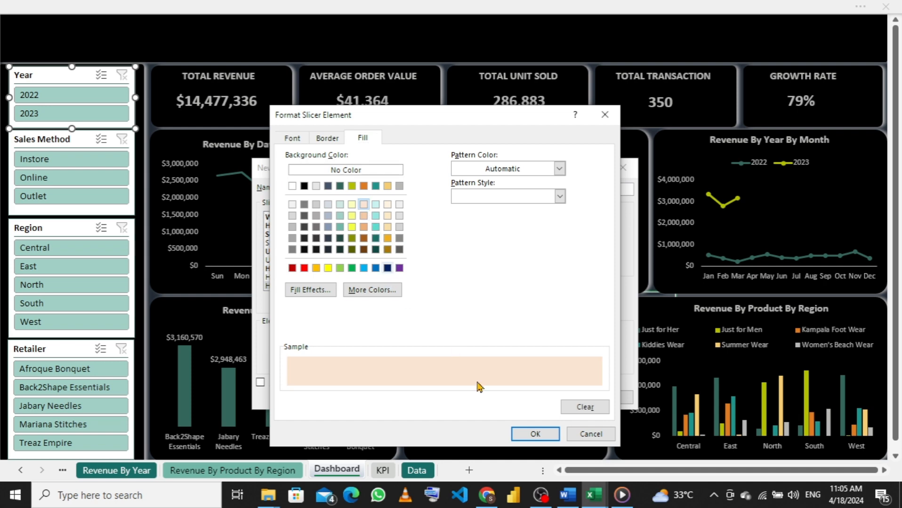
left_click(534, 434)
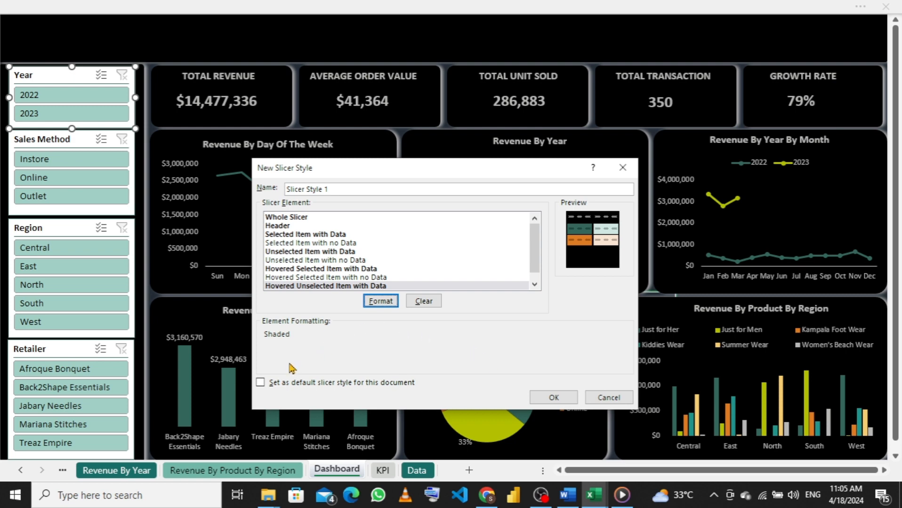
- Make the new slicer style the document's default, name it "Mariana mall slicer" and save it
left_click(260, 383)
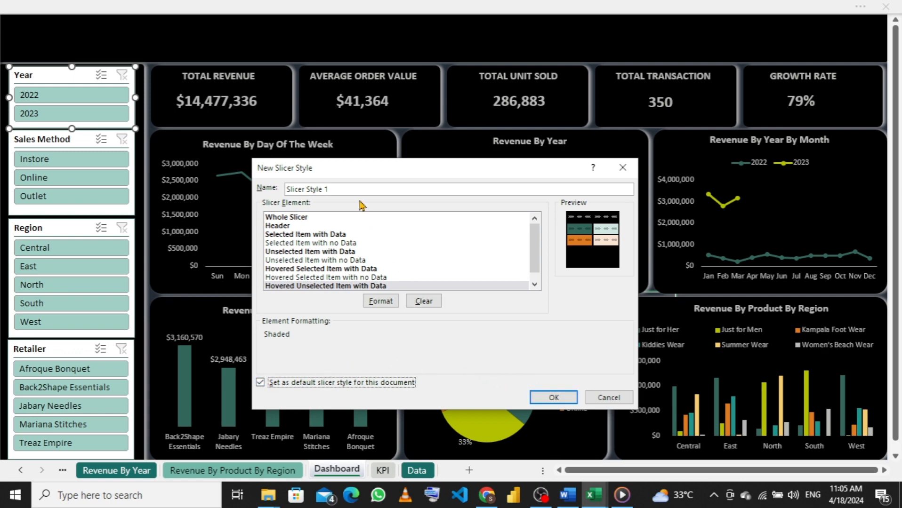
left_click_drag(349, 189, 280, 194)
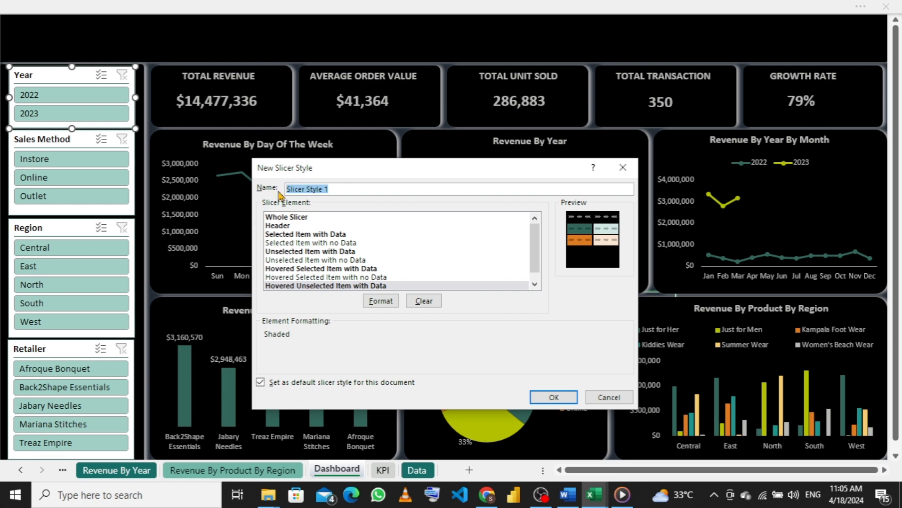
type("Mariana mall slicer")
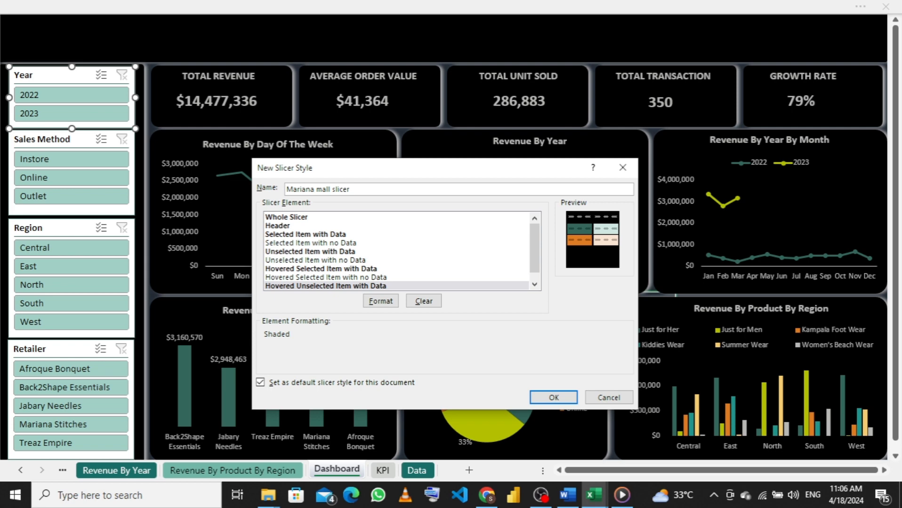
left_click(552, 397)
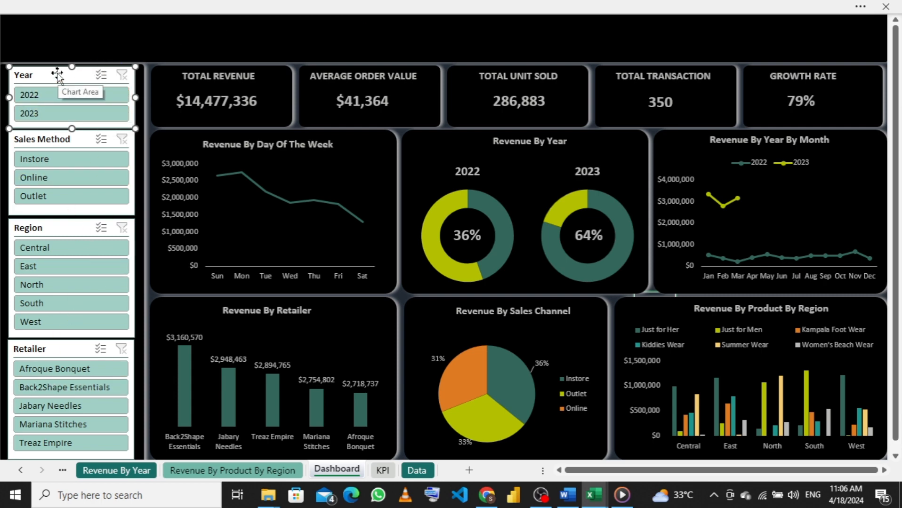
- Apply the custom Mariana mall slicer style to the Year and Sales Method slicers
left_click(383, 8)
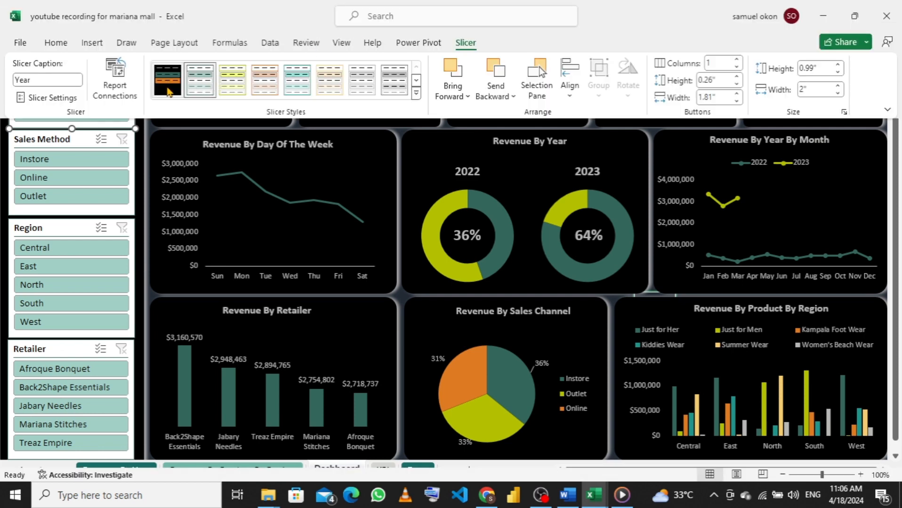
left_click(168, 91)
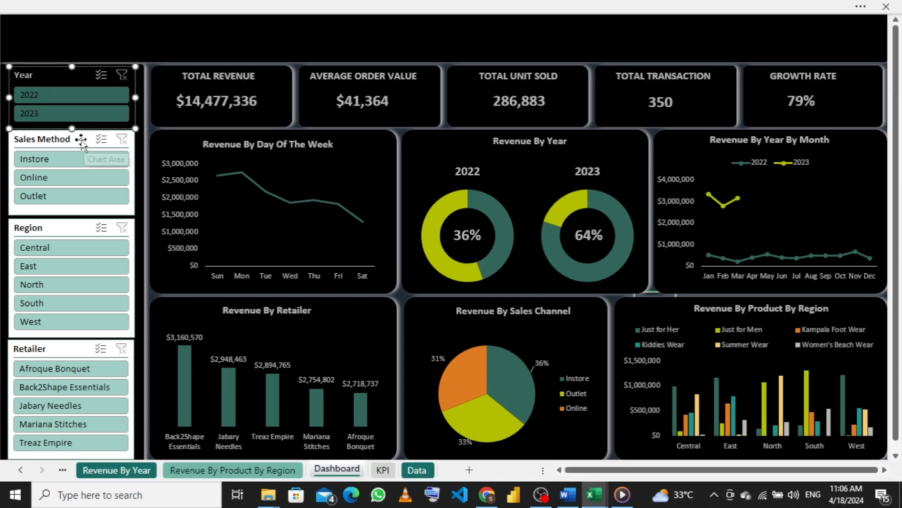
left_click(78, 139)
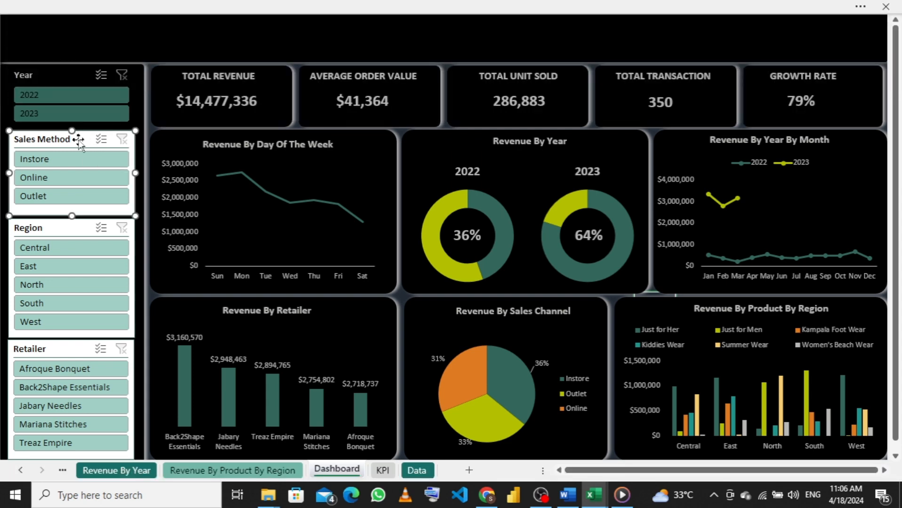
left_click(466, 6)
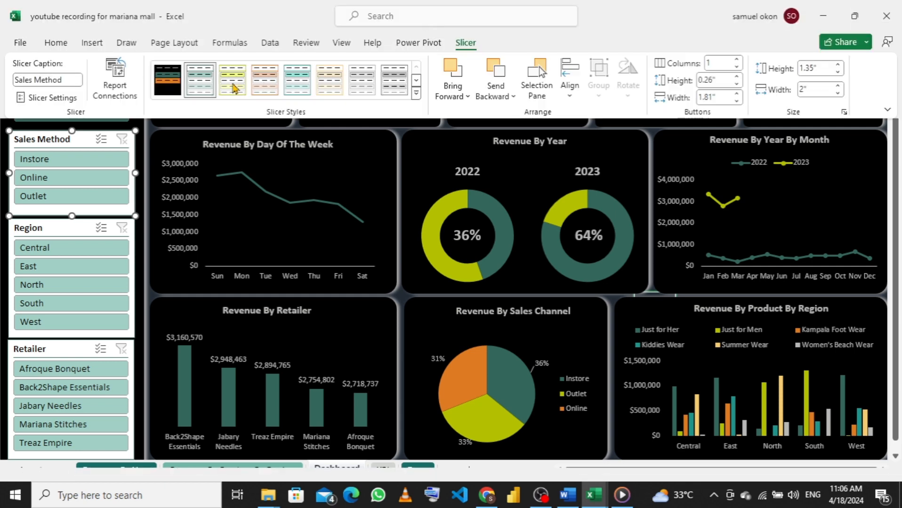
left_click(166, 95)
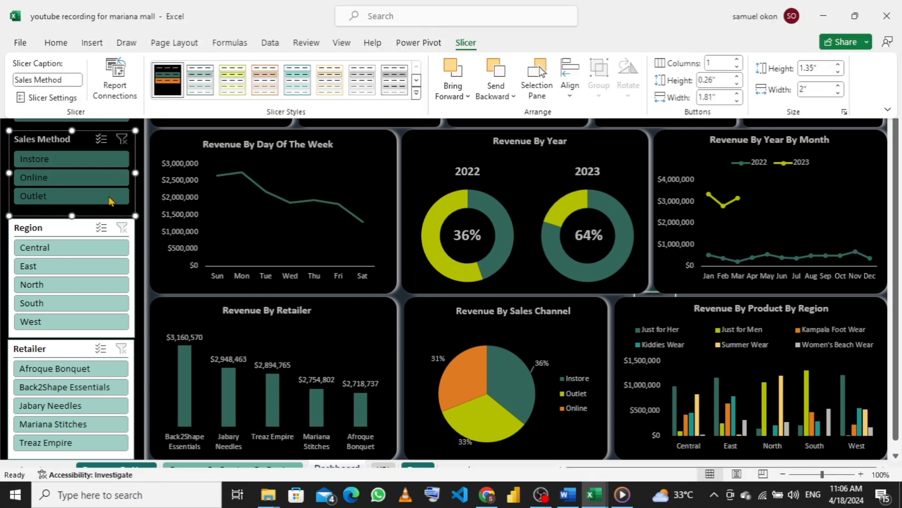
- Apply the custom Mariana mall slicer style to the Region slicer
left_click(69, 231)
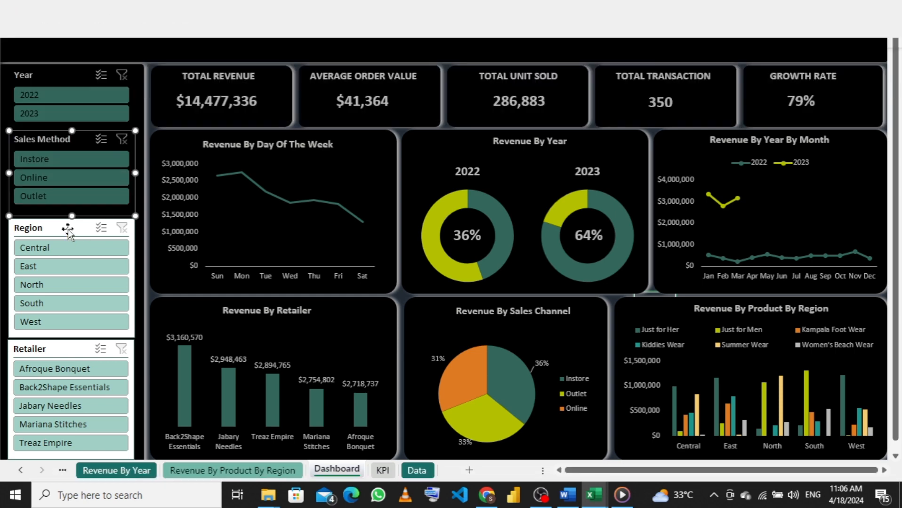
left_click(293, 7)
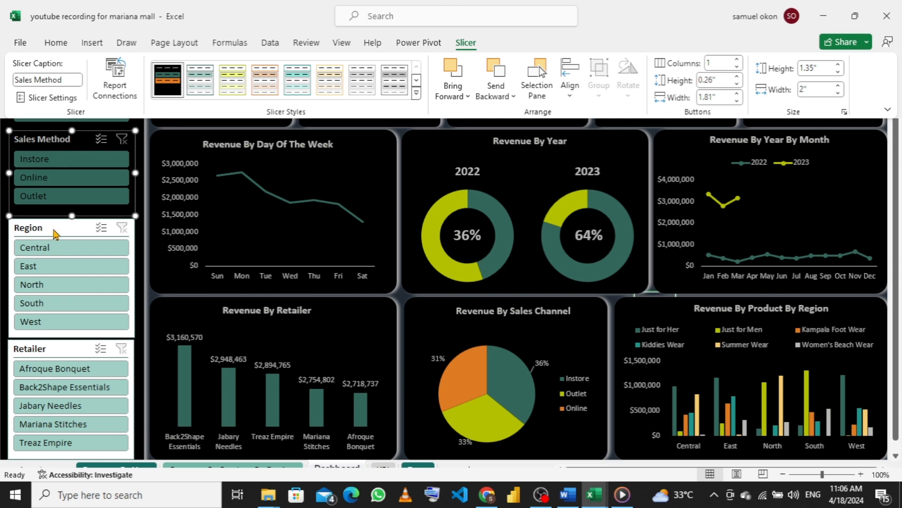
left_click(55, 231)
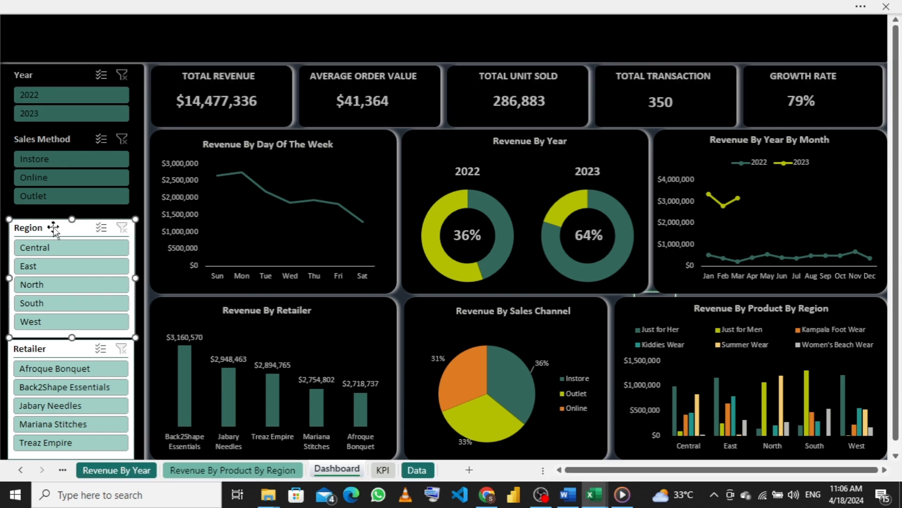
left_click(357, 6)
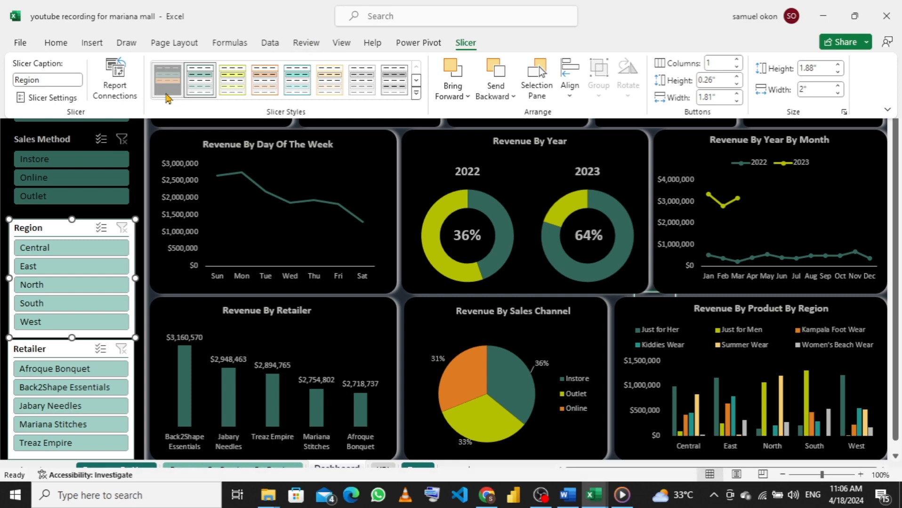
left_click(166, 93)
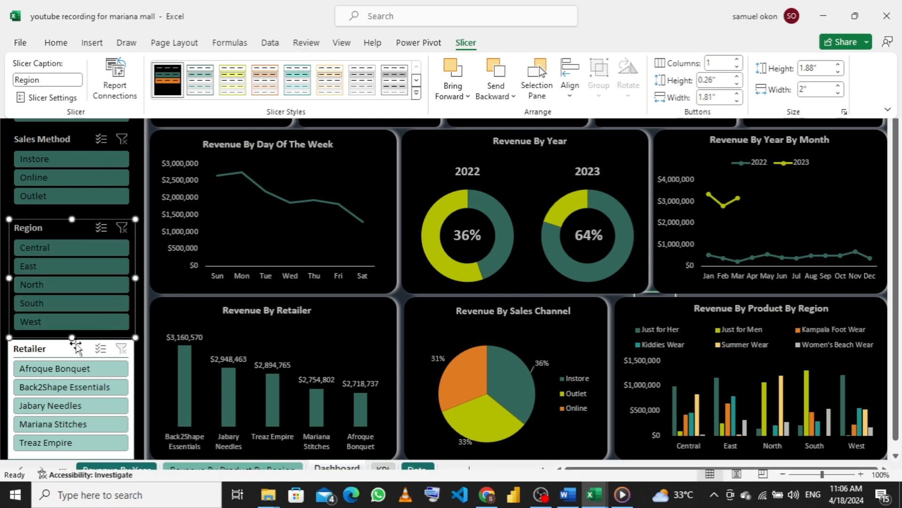
- Apply the custom Mariana mall slicer style to the Retailer slicer
left_click(76, 348)
left_click(75, 345)
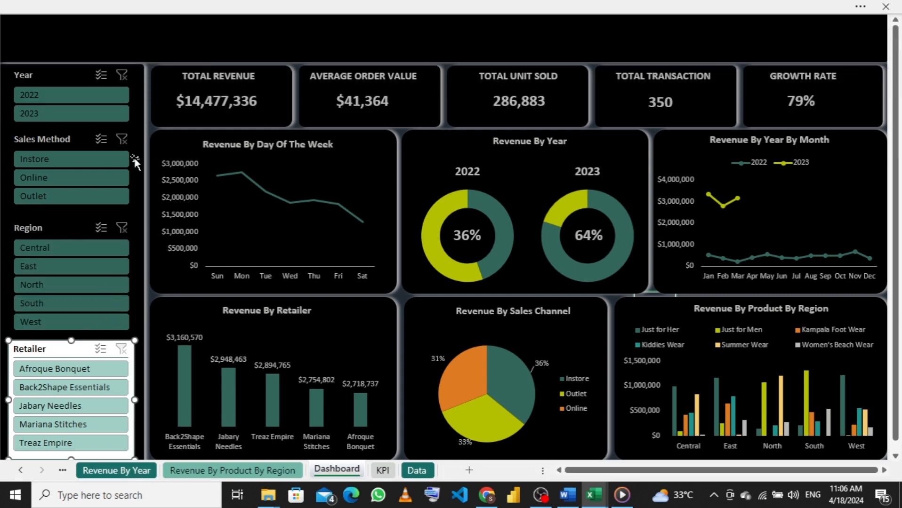
left_click(363, 6)
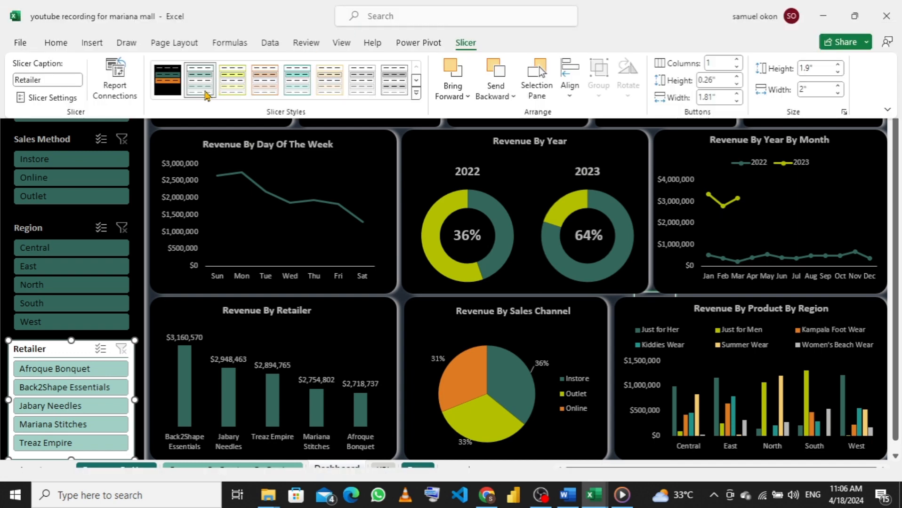
left_click(170, 85)
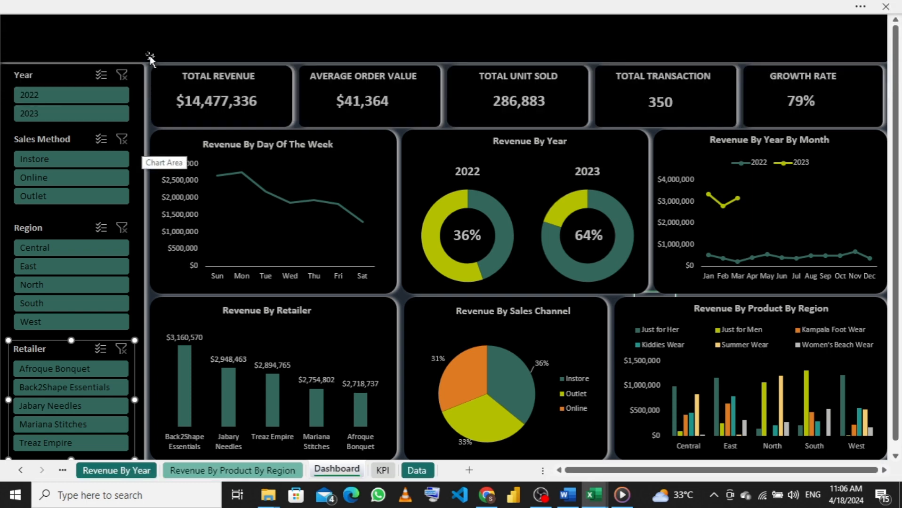
left_click(139, 67)
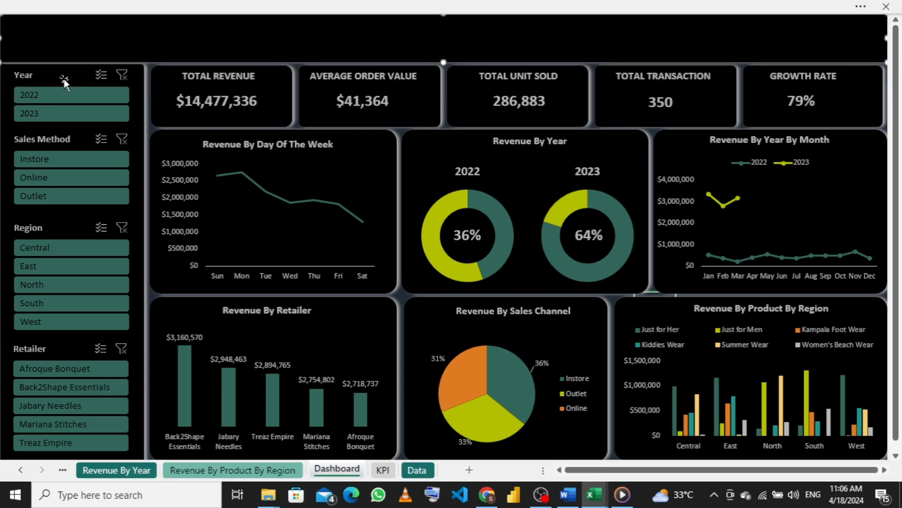
- Connect the Year slicer to all seven pivot tables in its report connections, including both named PivotTable1
left_click(69, 79)
right_click(70, 78)
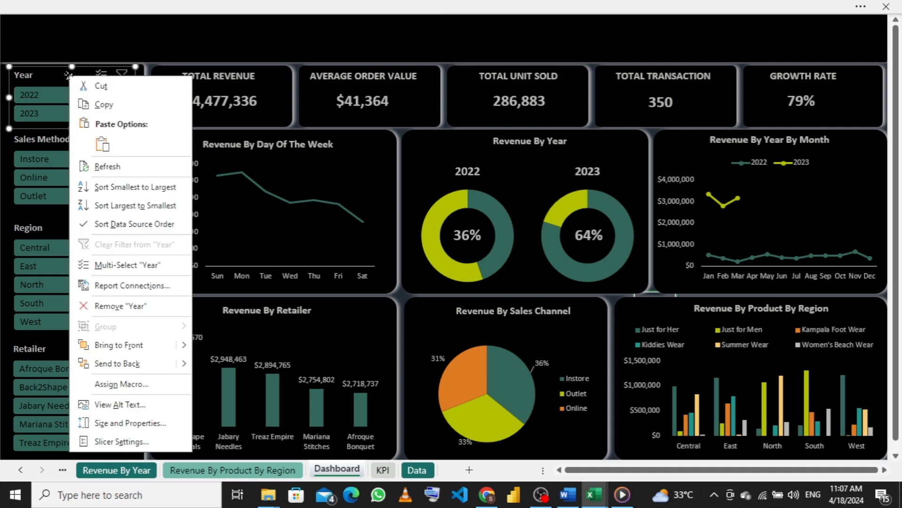
left_click(121, 290)
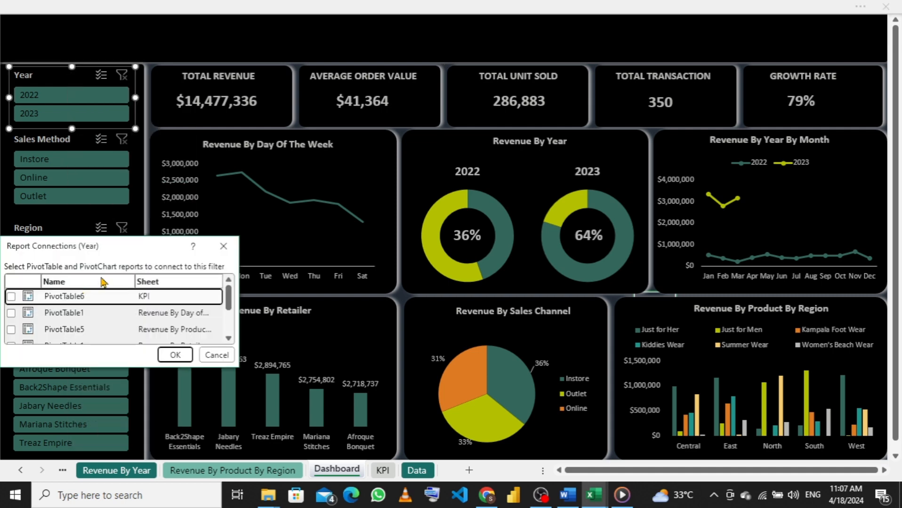
left_click(11, 297)
left_click(11, 312)
left_click(11, 330)
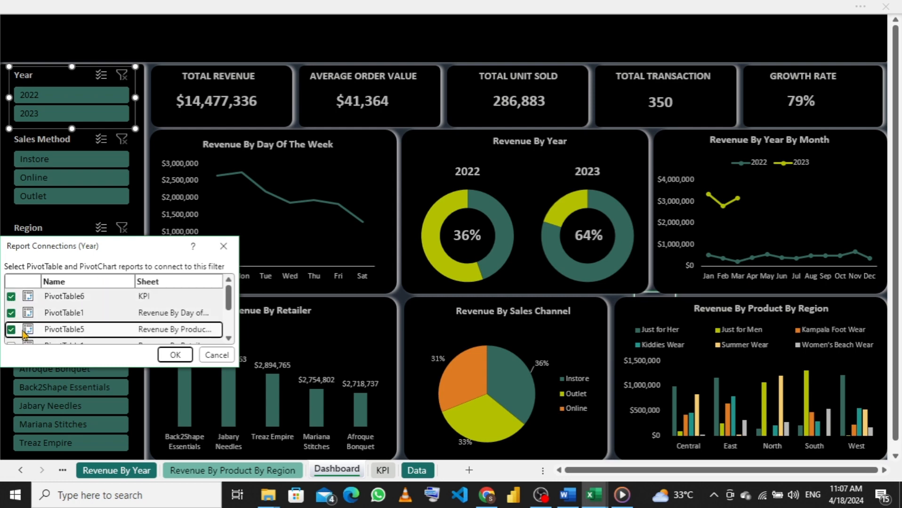
scroll(23, 331, "down", 1)
left_click(11, 316)
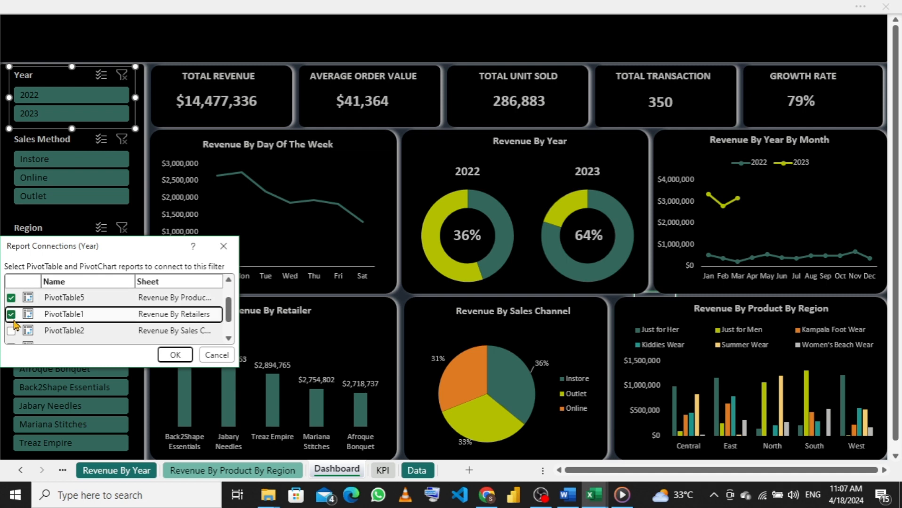
scroll(14, 321, "down", 1)
left_click(11, 316)
scroll(14, 320, "down", 1)
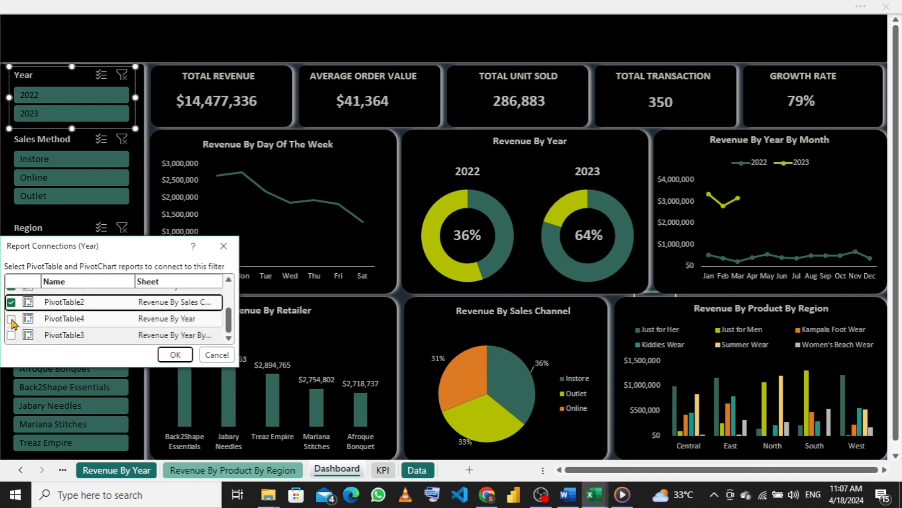
left_click(10, 319)
left_click(11, 335)
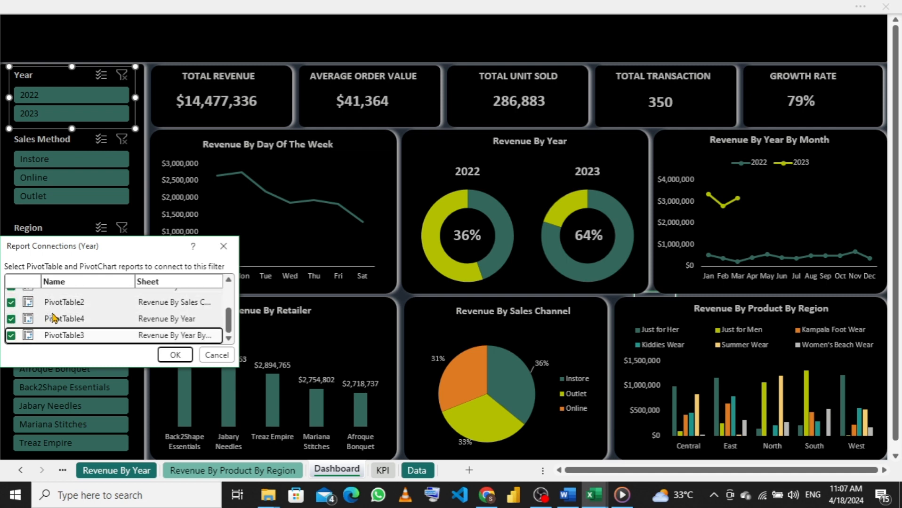
left_click(174, 355)
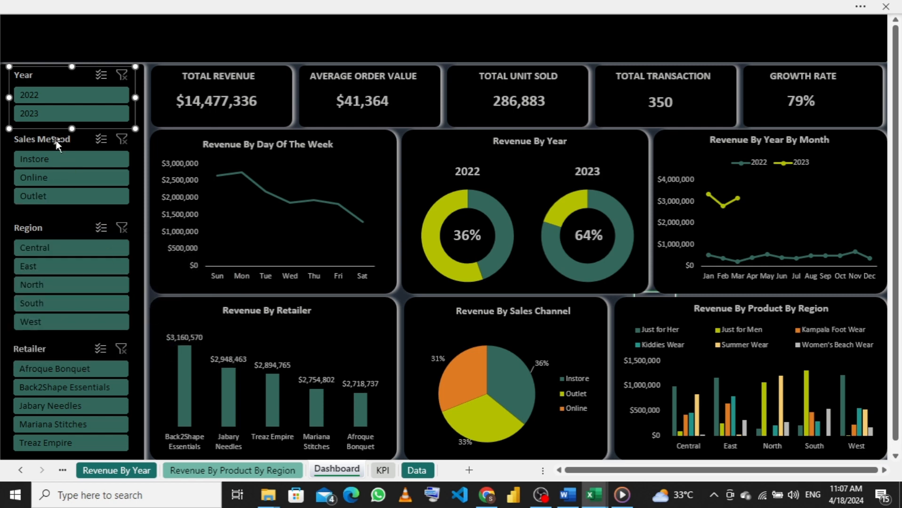
- Connect the Sales Method slicer to all seven pivot tables in its report connections, including both named PivotTable1
right_click(56, 141)
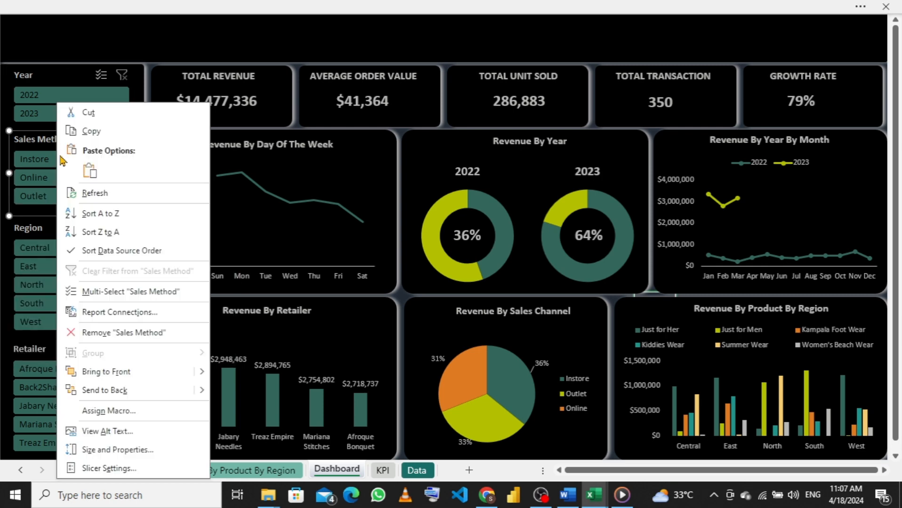
left_click(114, 313)
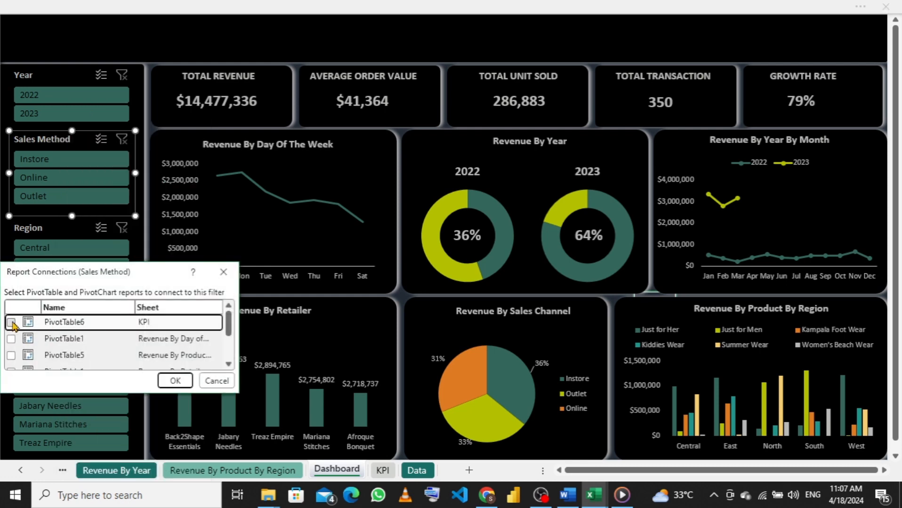
left_click(11, 338)
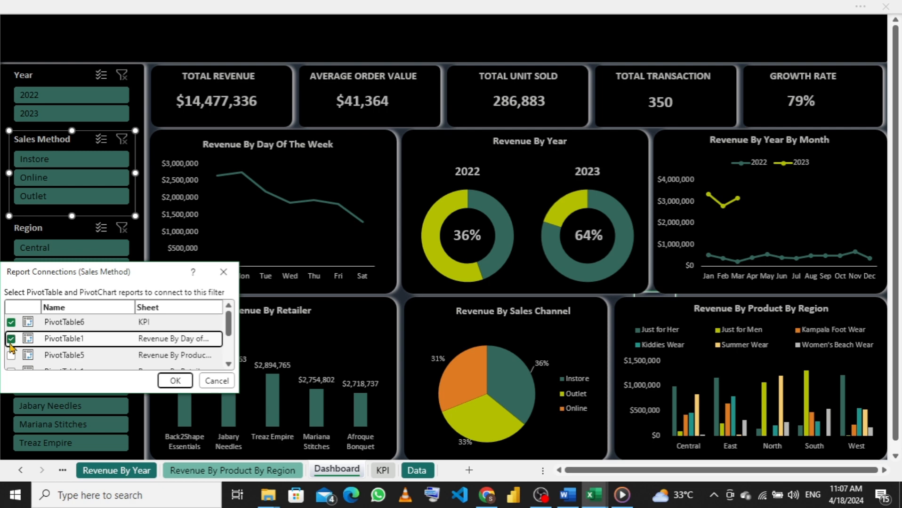
left_click(11, 355)
scroll(11, 344, "down", 3)
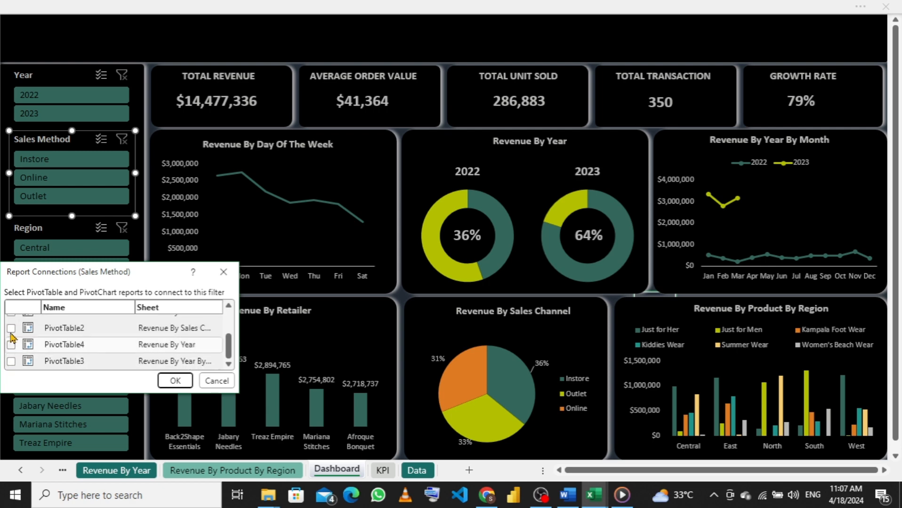
scroll(10, 334, "up", 1)
left_click(11, 344)
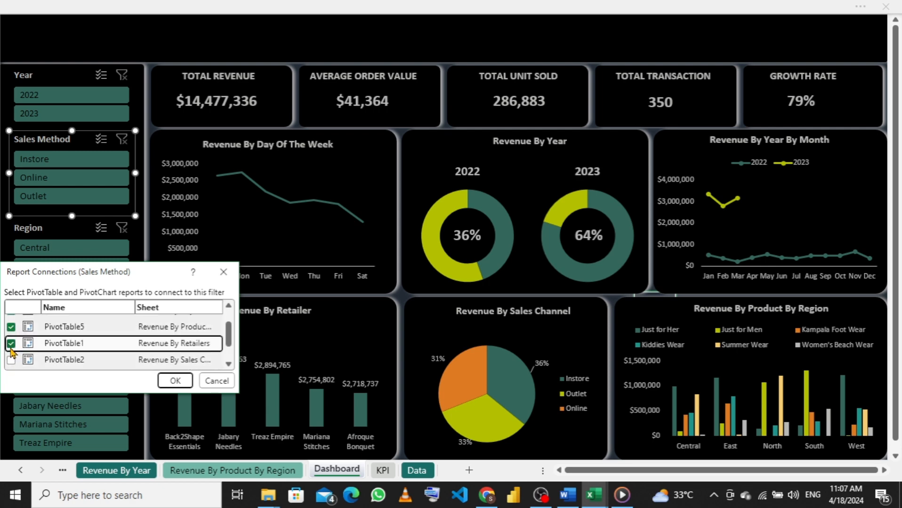
scroll(11, 348, "down", 1)
left_click(12, 344)
scroll(11, 348, "down", 1)
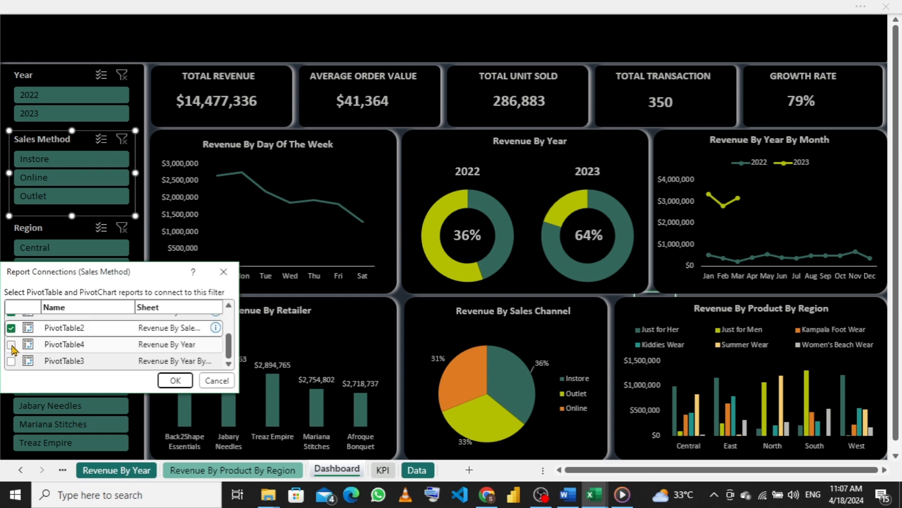
left_click(11, 344)
left_click(11, 361)
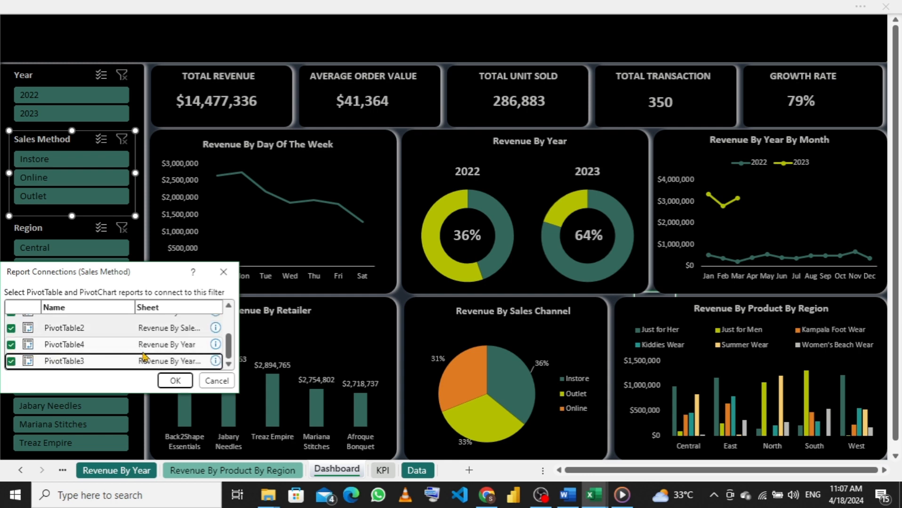
left_click(175, 381)
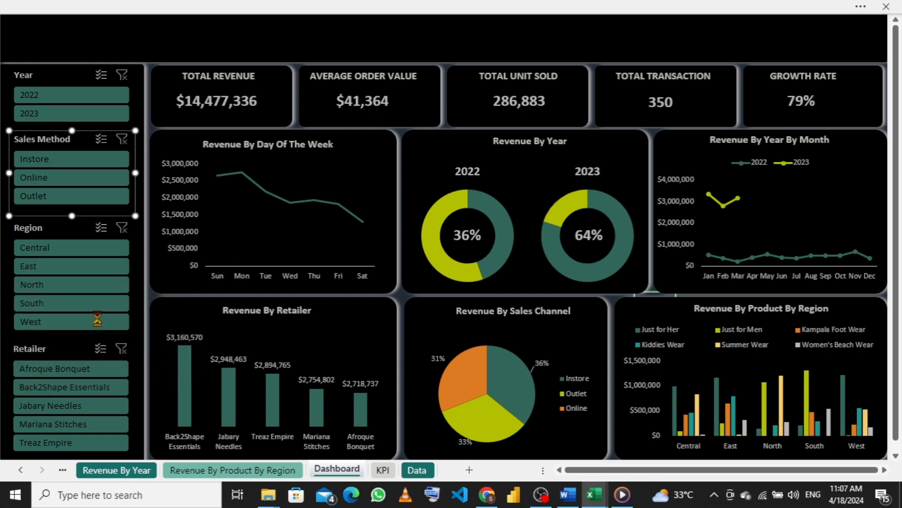
- Connect the Region slicer to all seven pivot tables in its report connections, including both named PivotTable1
left_click(56, 230)
right_click(56, 230)
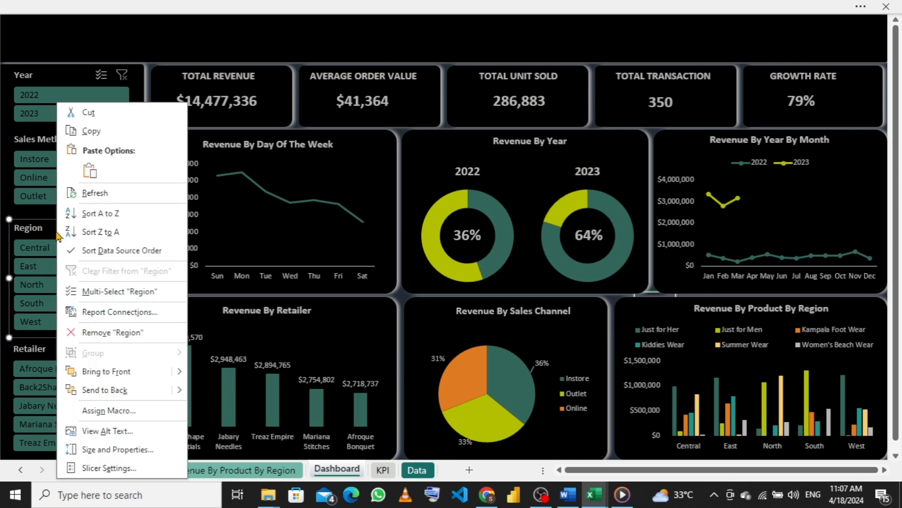
left_click(94, 311)
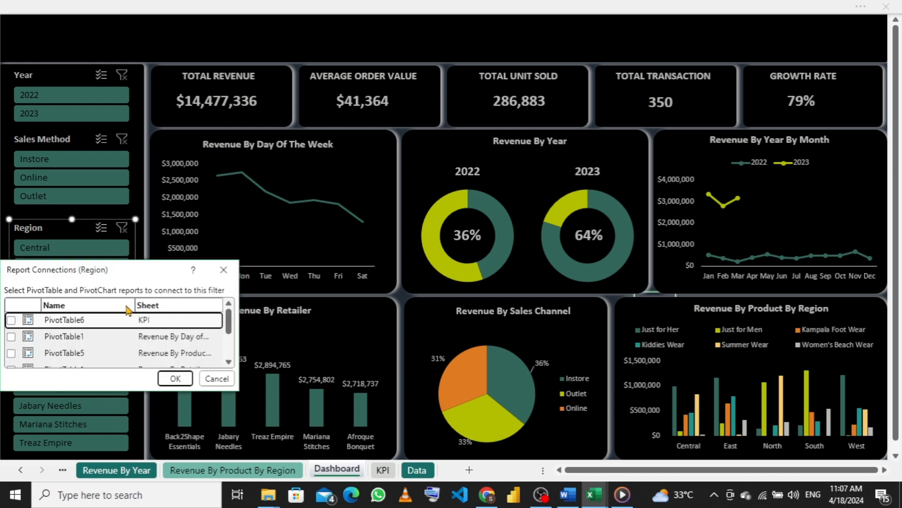
left_click(11, 321)
left_click(11, 337)
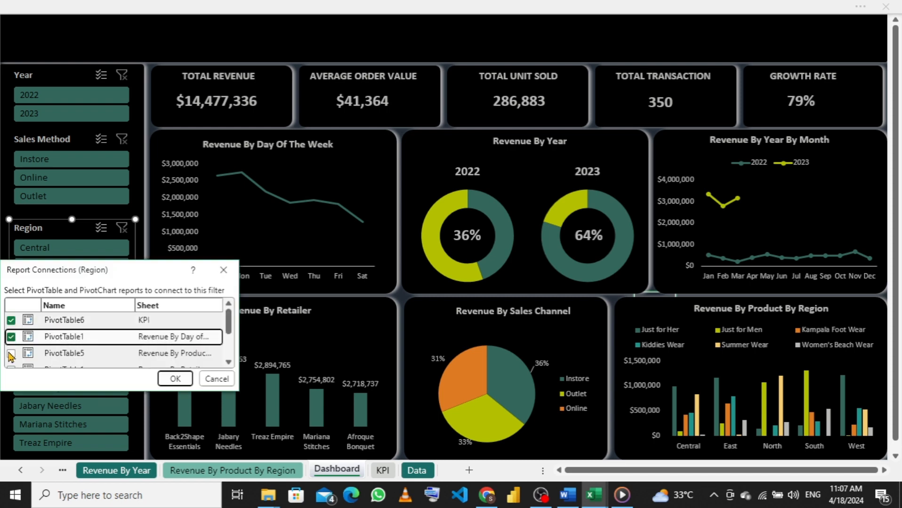
left_click(11, 353)
scroll(11, 348, "down", 3)
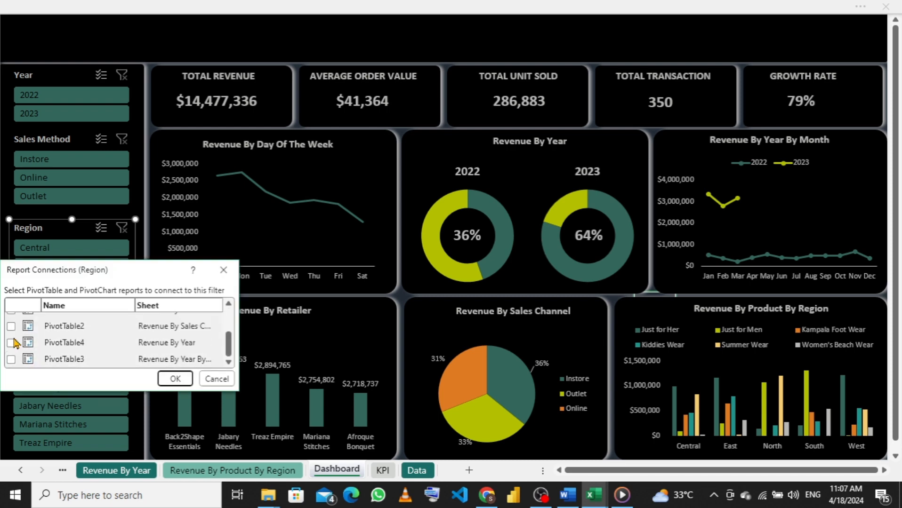
scroll(11, 346, "up", 1)
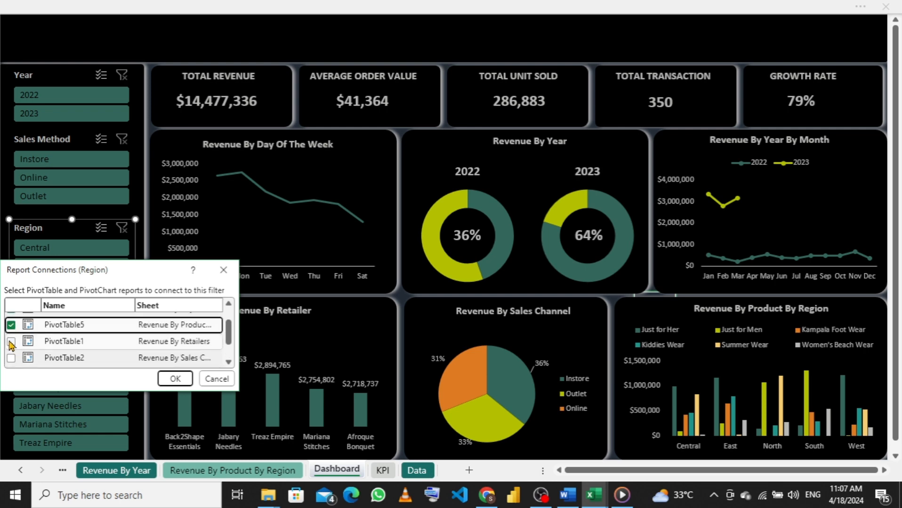
left_click(11, 343)
scroll(12, 345, "down", 1)
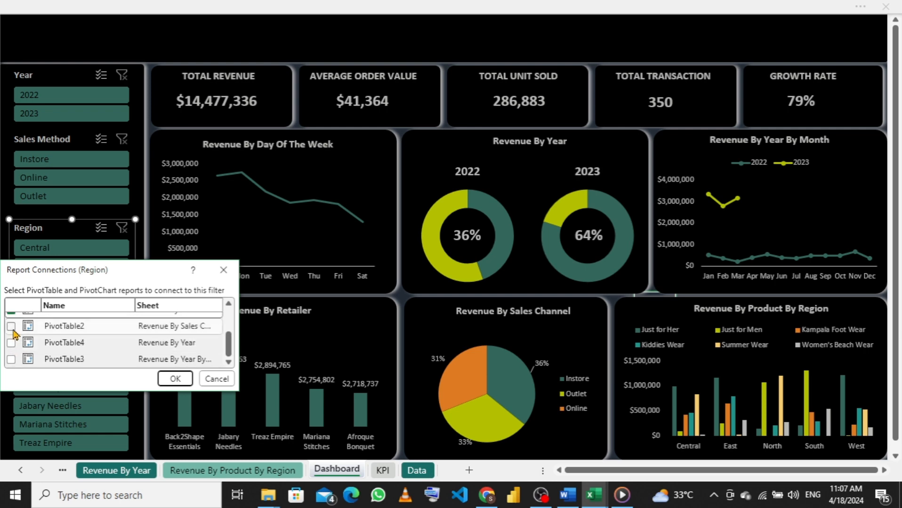
left_click(11, 328)
left_click(11, 343)
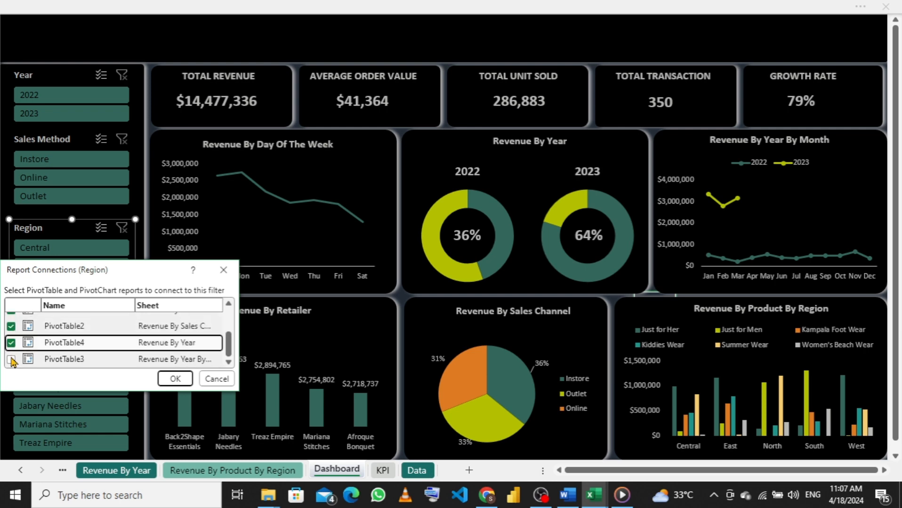
left_click(10, 360)
left_click(174, 380)
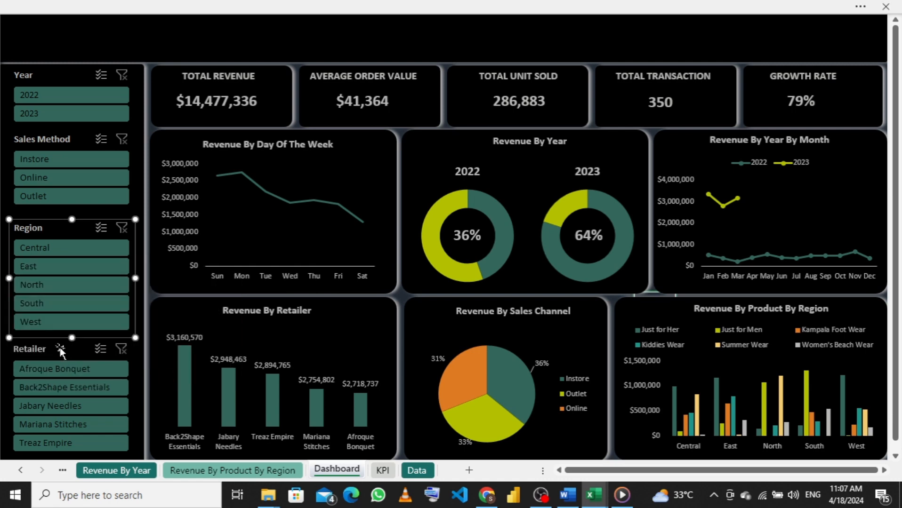
- Connect the Retailer slicer to all seven pivot tables in its report connections, including both named PivotTable1
left_click(59, 349)
right_click(60, 350)
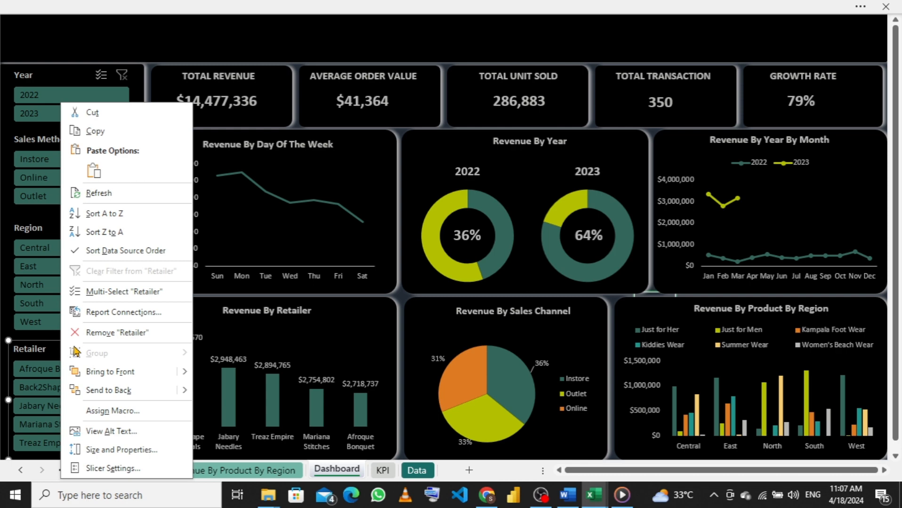
left_click(100, 312)
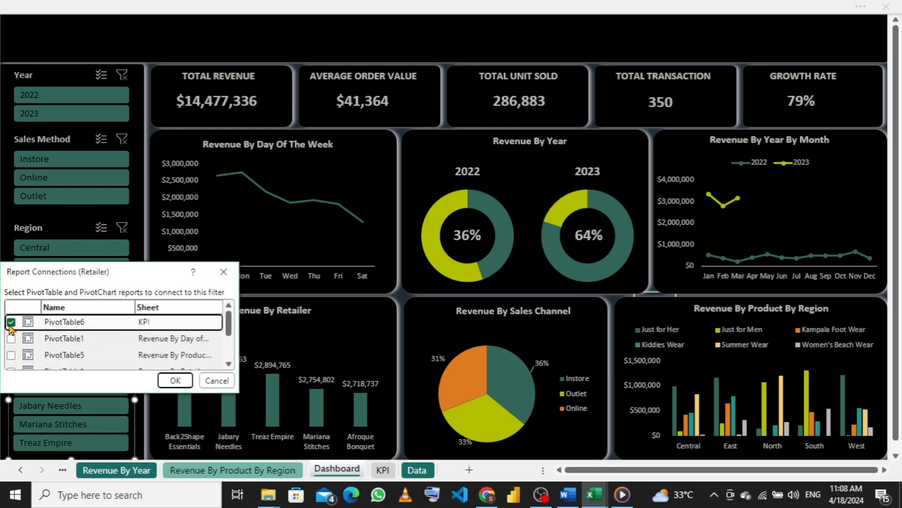
left_click(11, 338)
left_click(11, 355)
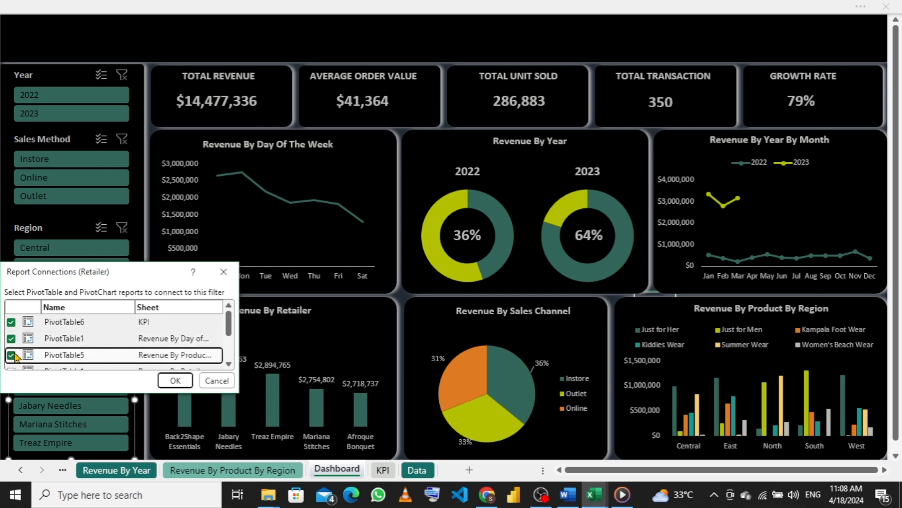
scroll(11, 356, "down", 2)
scroll(12, 339, "up", 2)
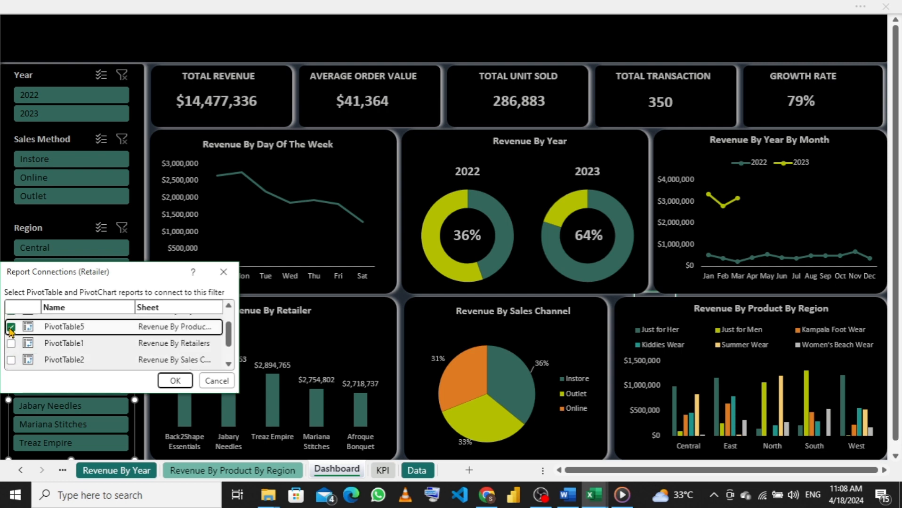
left_click(11, 361)
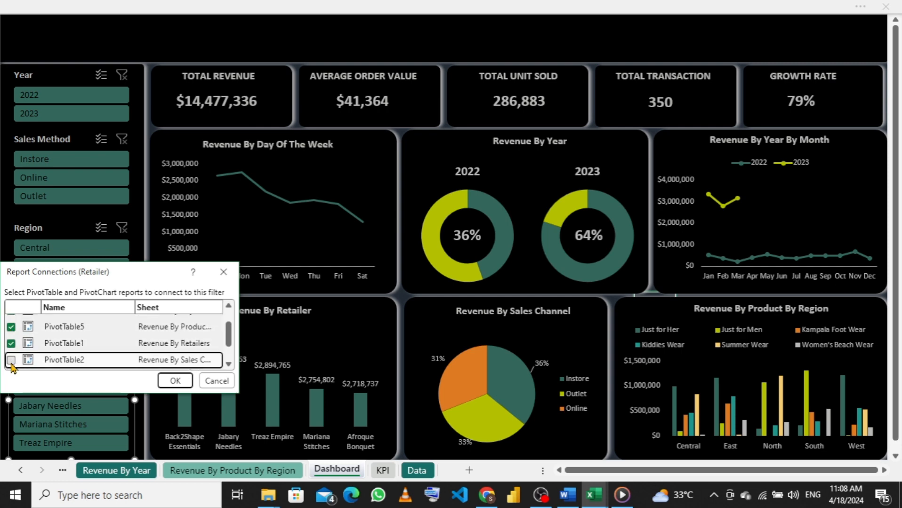
scroll(11, 361, "down", 1)
left_click(12, 345)
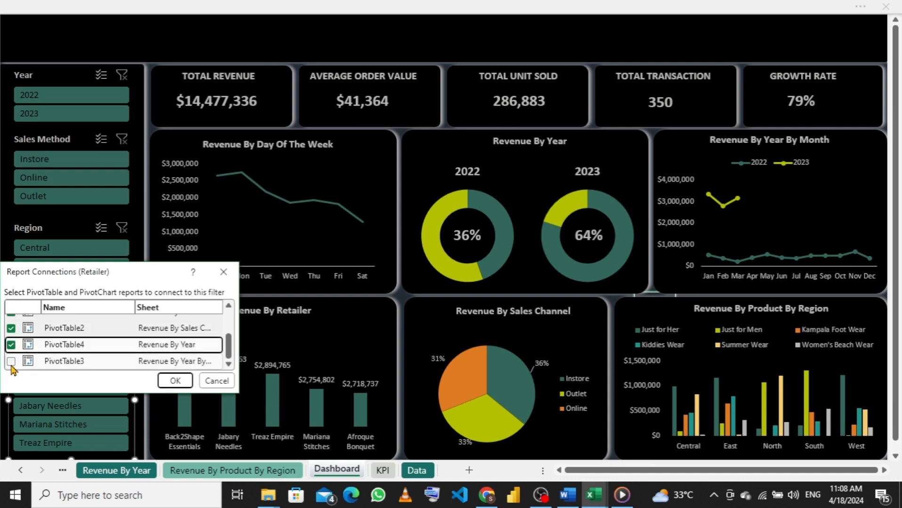
left_click(11, 361)
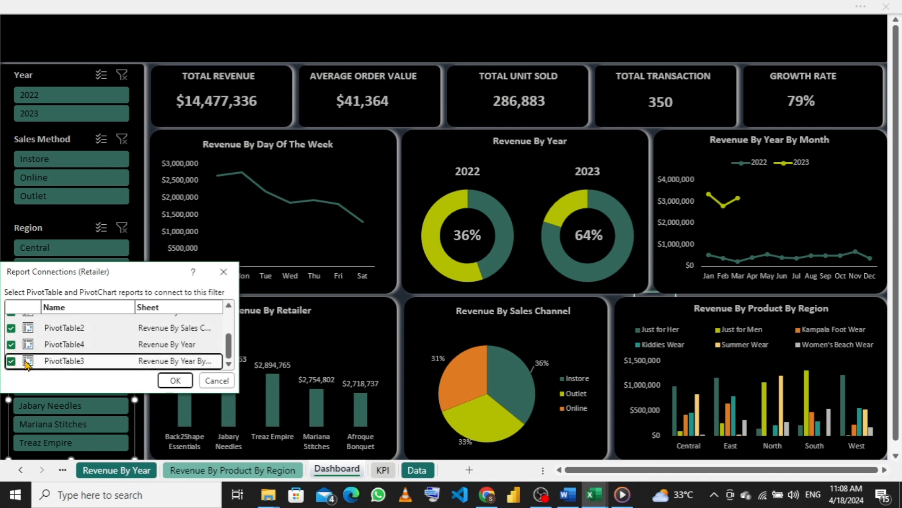
left_click(169, 380)
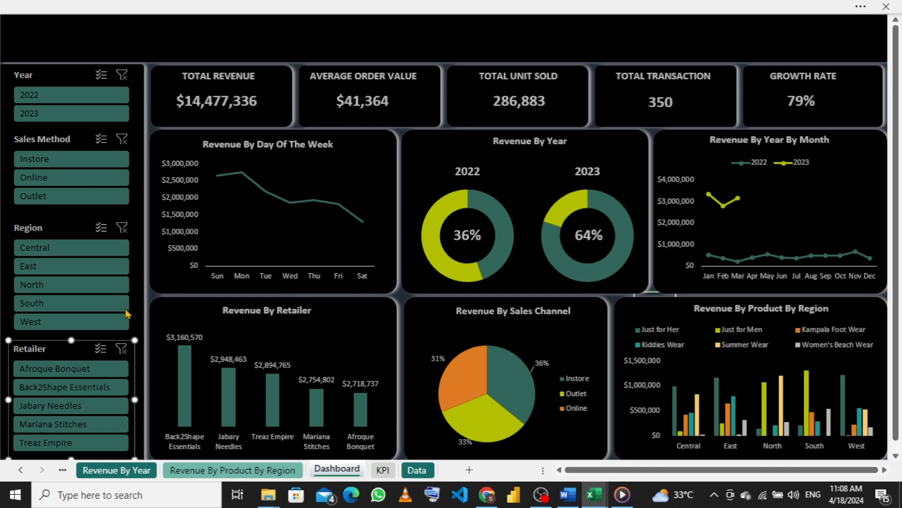
- Test the Year slicer by filtering the dashboard to 2022 and 2023 in turn, and clear its filter
left_click(73, 42)
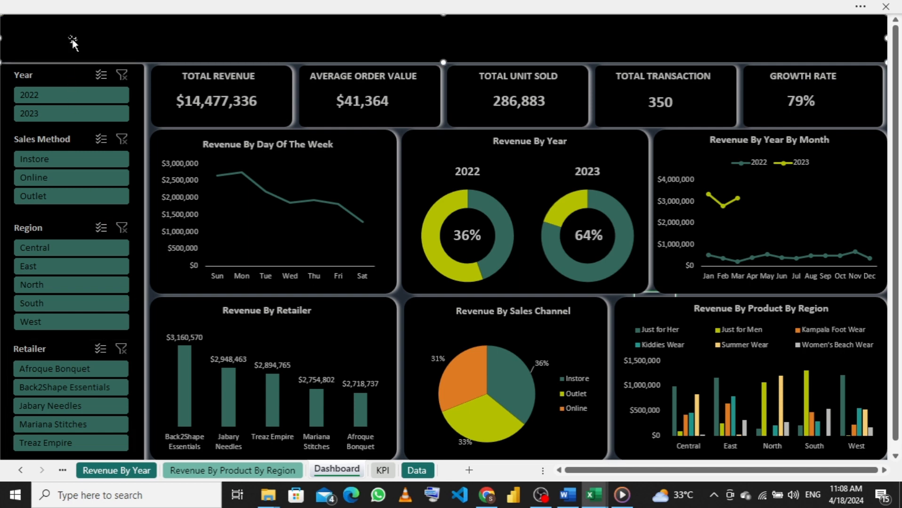
left_click(67, 96)
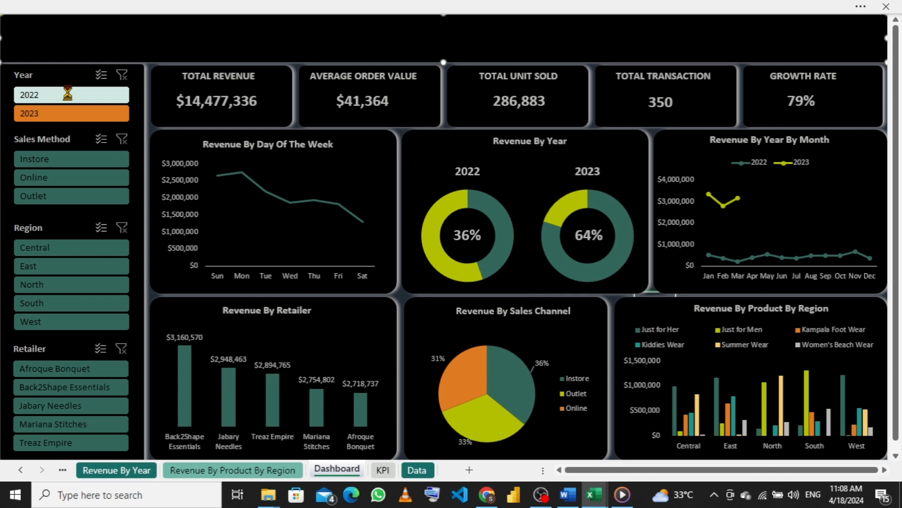
left_click(68, 113)
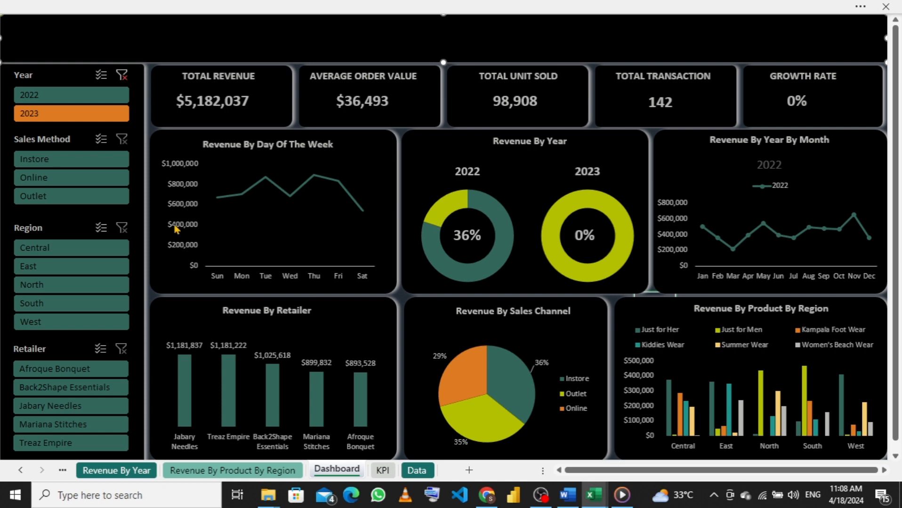
left_click(39, 100)
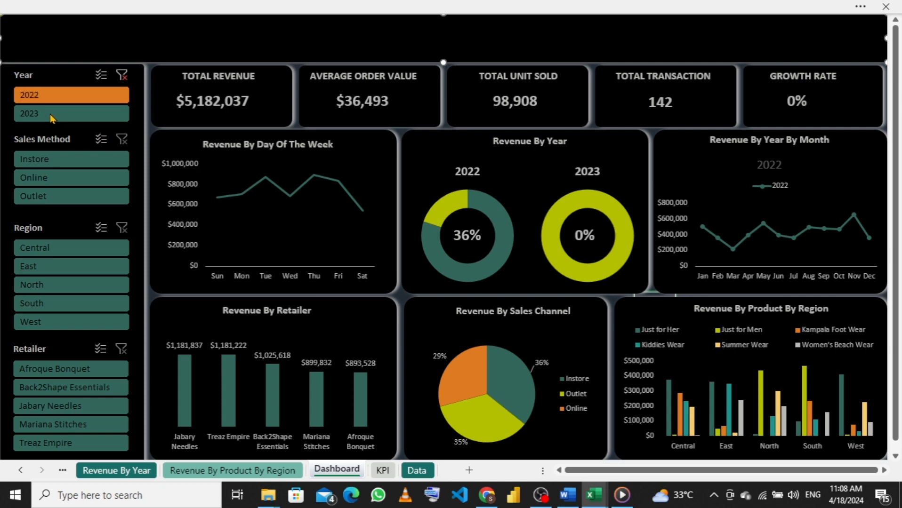
left_click(52, 115)
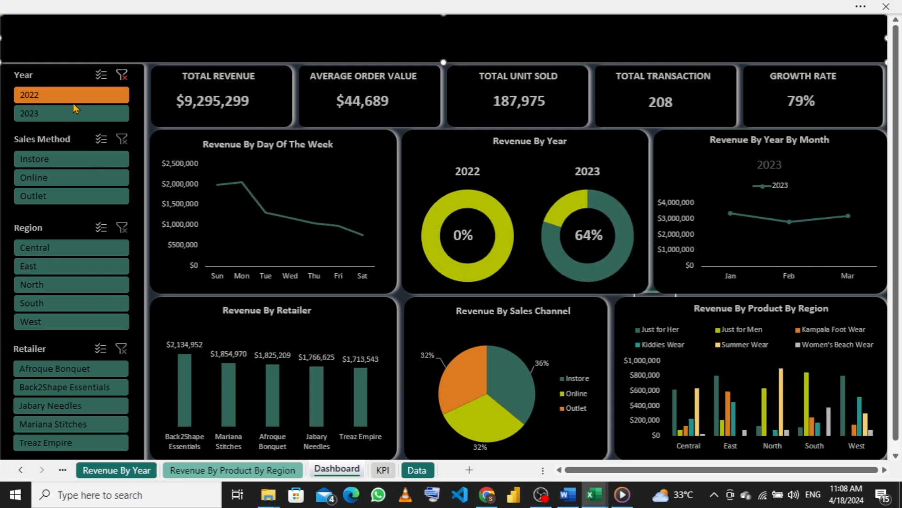
left_click(124, 75)
- Test the Sales Method slicer by filtering the dashboard to Instore, Online and Outlet in turn, and clear its filter
left_click(70, 159)
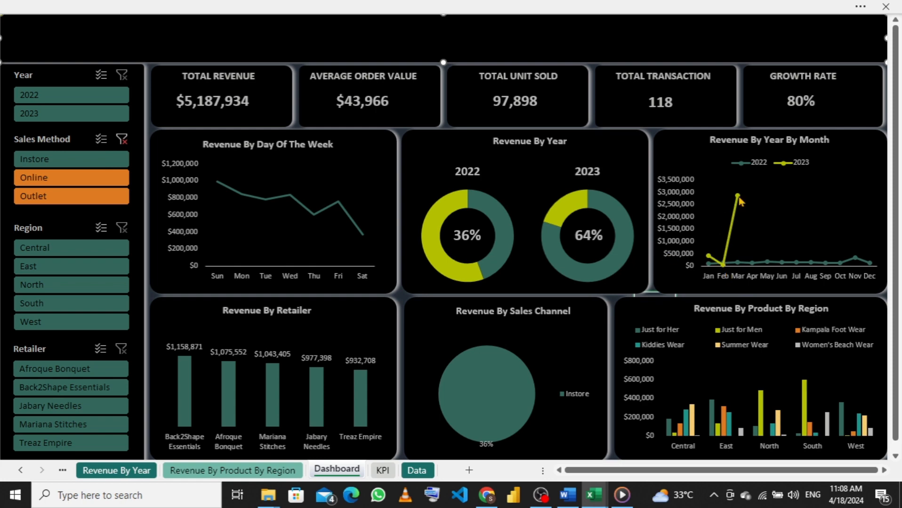
left_click(79, 177)
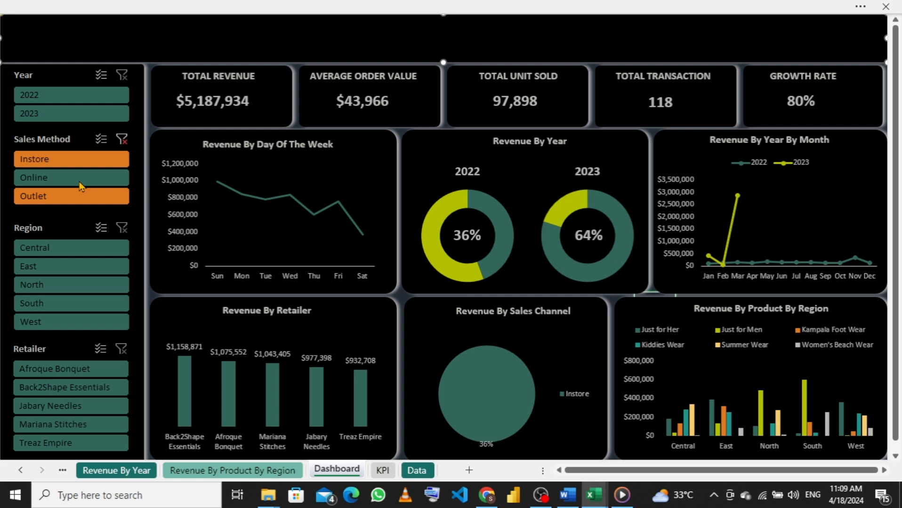
left_click(81, 187)
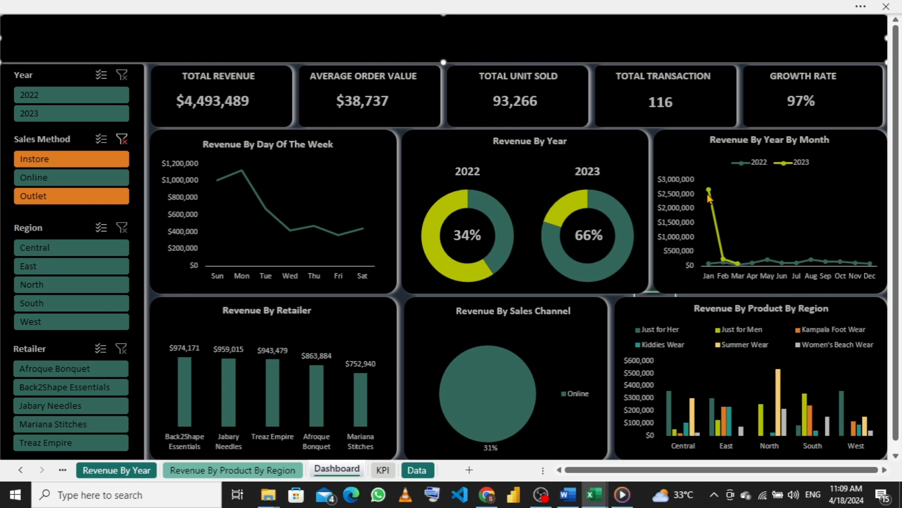
mouse_move(737, 266)
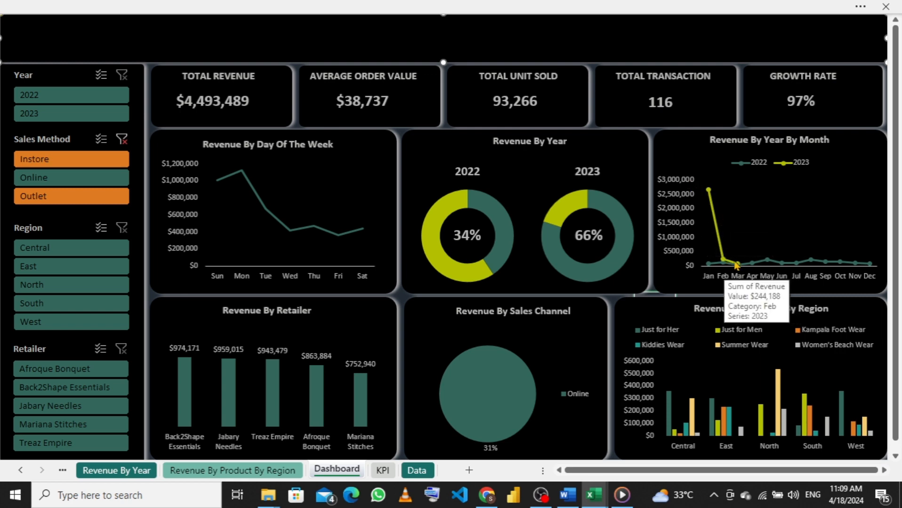
left_click(62, 204)
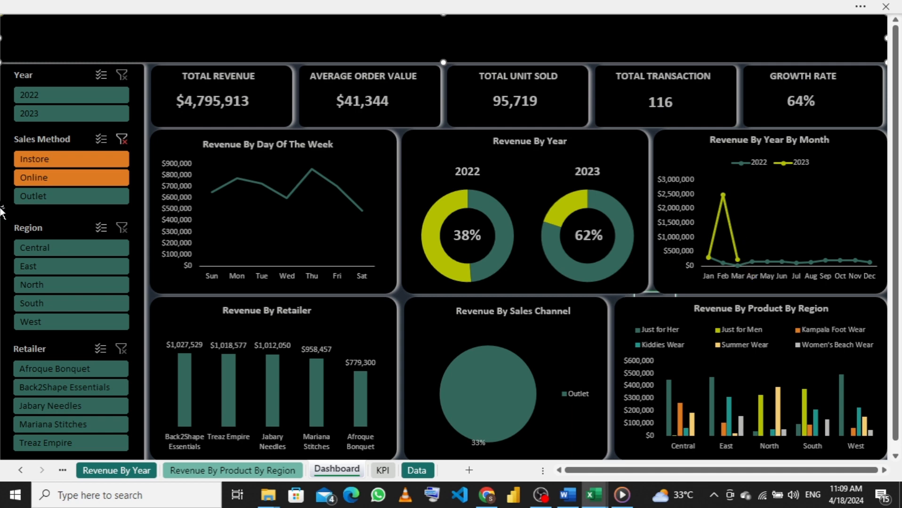
left_click(70, 248)
mouse_move(735, 237)
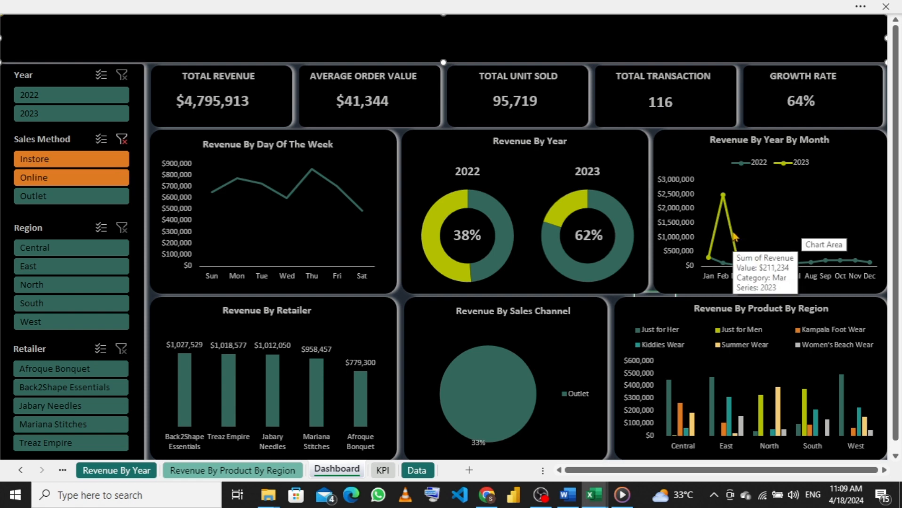
left_click(414, 472)
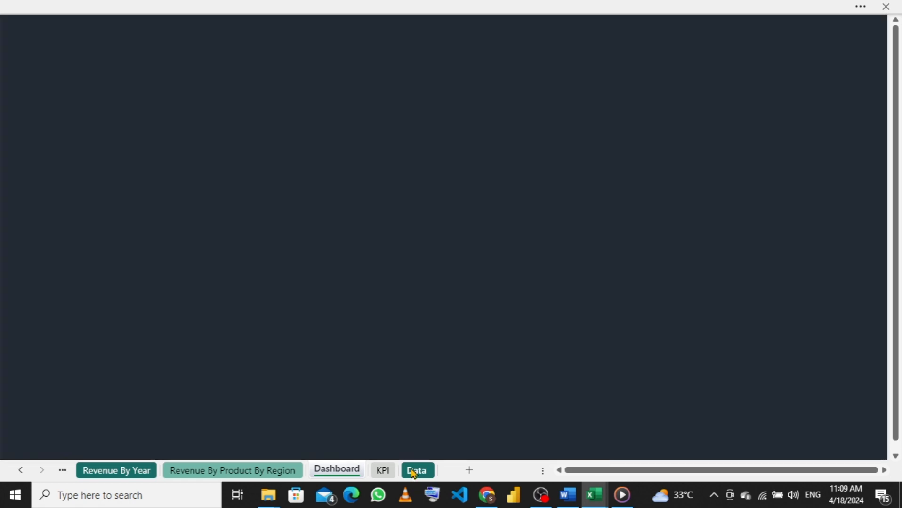
left_click(335, 471)
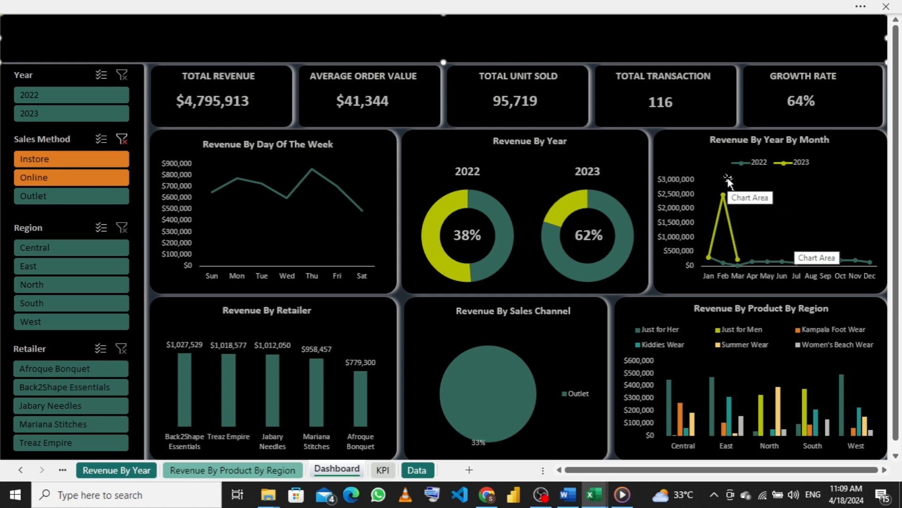
left_click(122, 139)
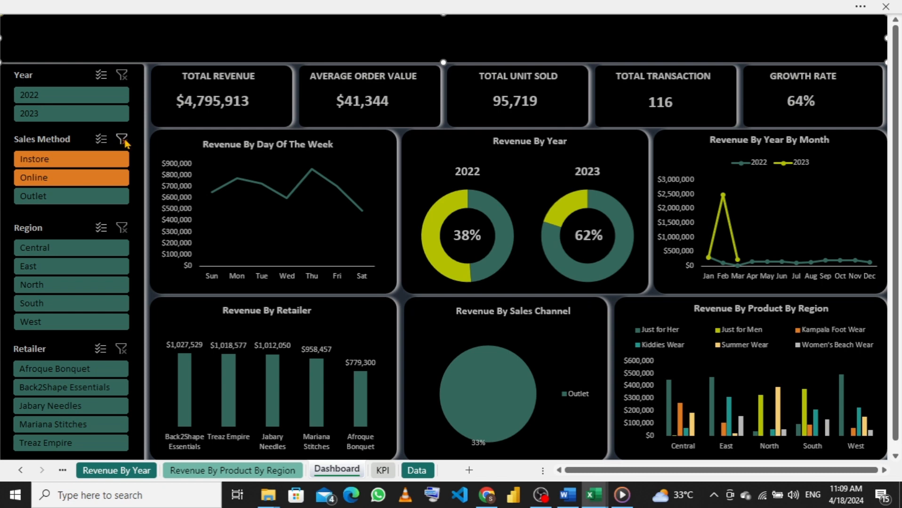
left_click(124, 140)
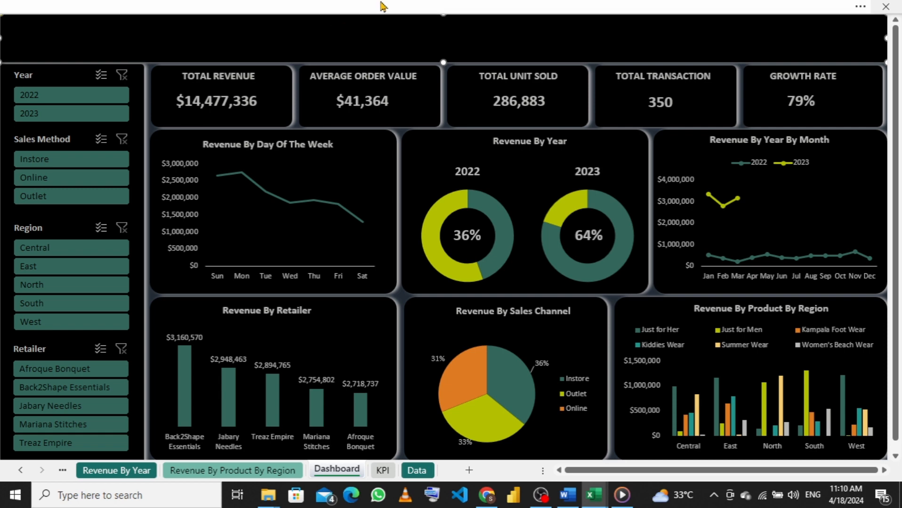
- Insert the dress stock icon and fit it into the left end of the header banner at 0.75" by 0.75"
left_click(408, 6)
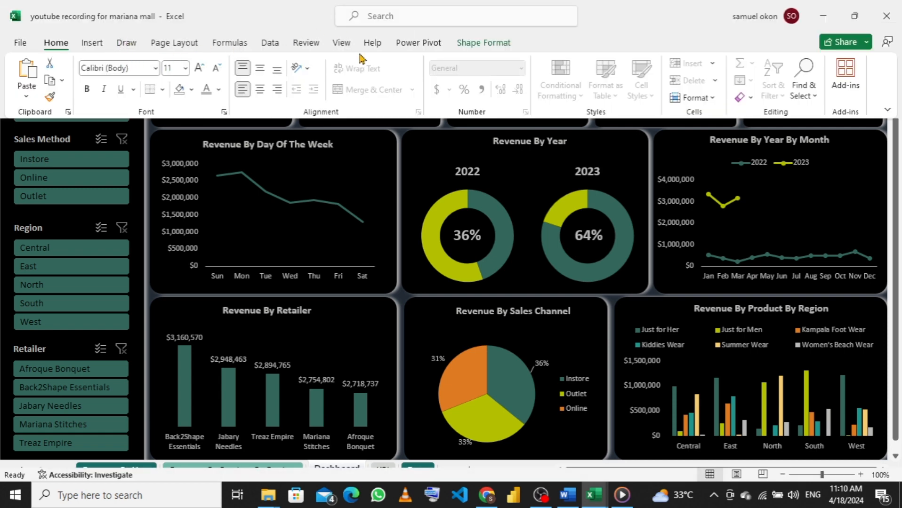
left_click(91, 46)
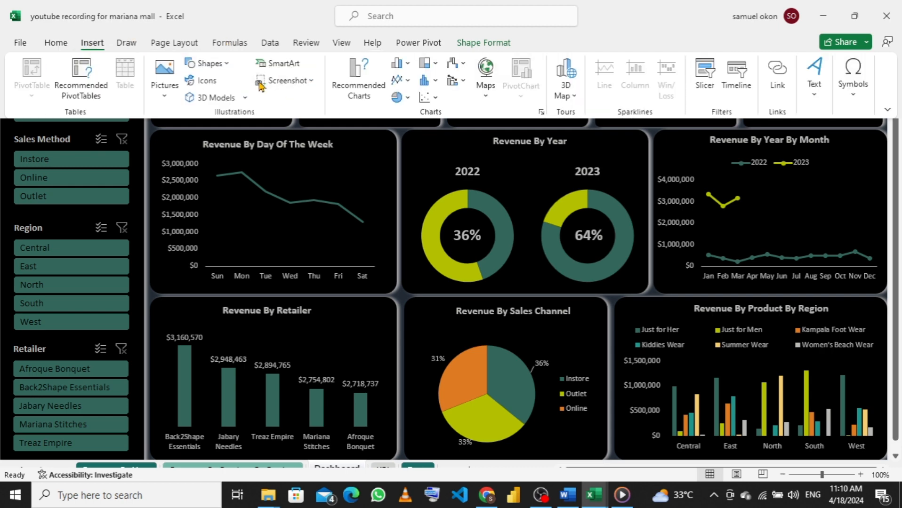
left_click(215, 83)
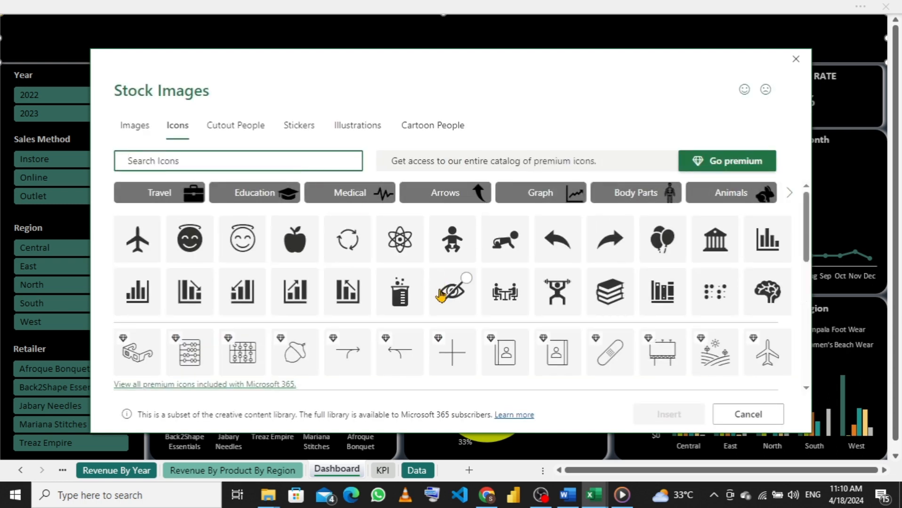
scroll(440, 296, "down", 5)
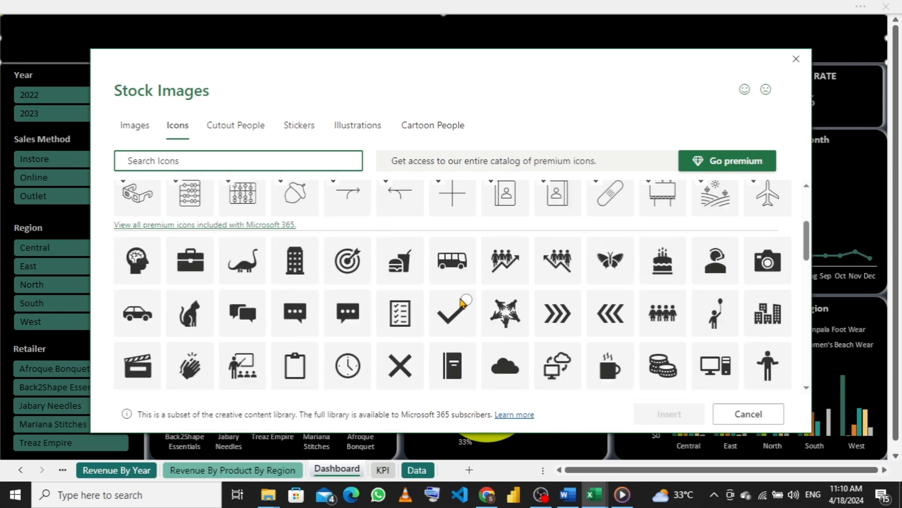
scroll(464, 301, "down", 3)
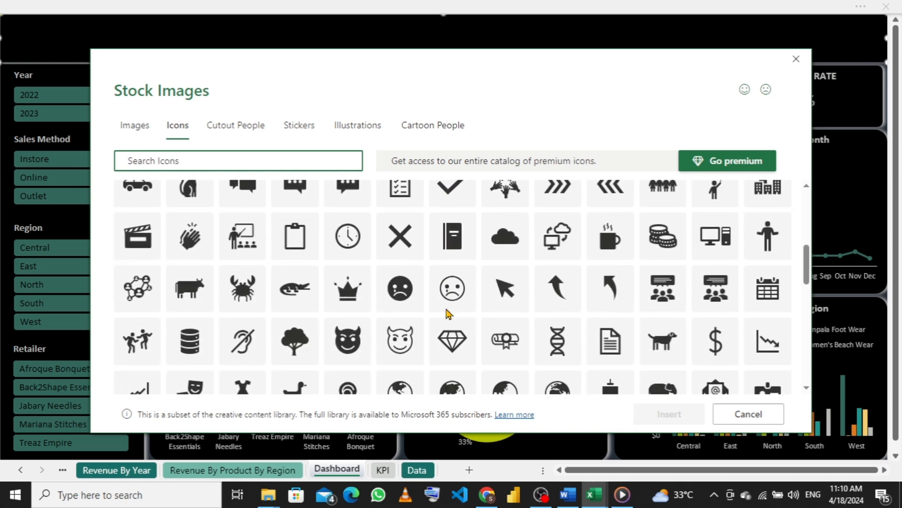
scroll(448, 314, "down", 4)
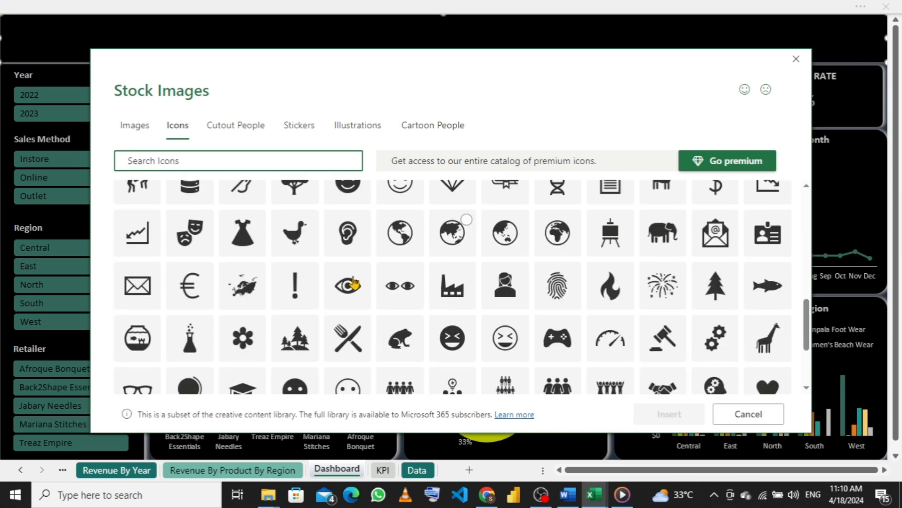
left_click(245, 235)
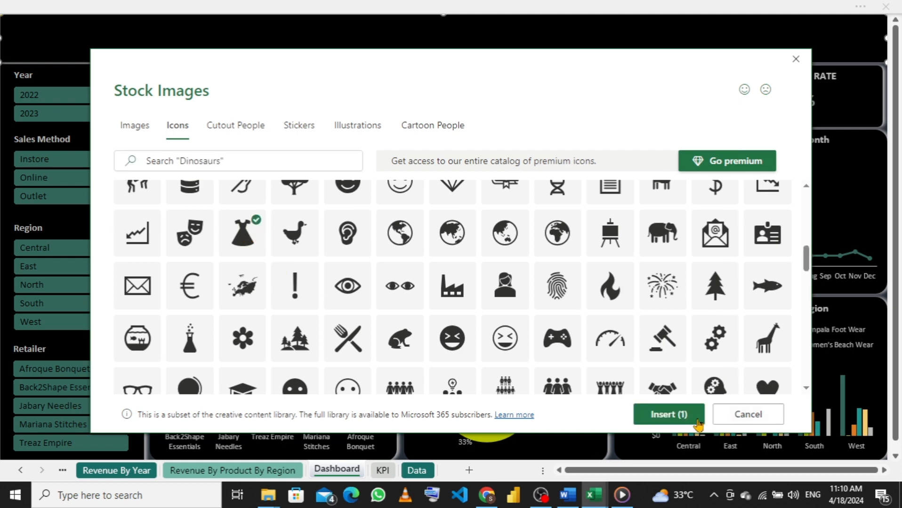
left_click(698, 421)
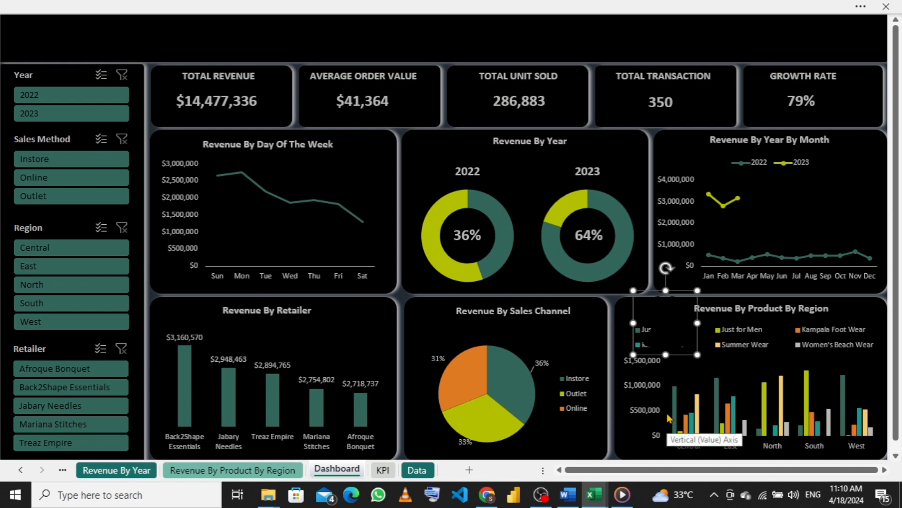
left_click_drag(669, 323, 8, 14)
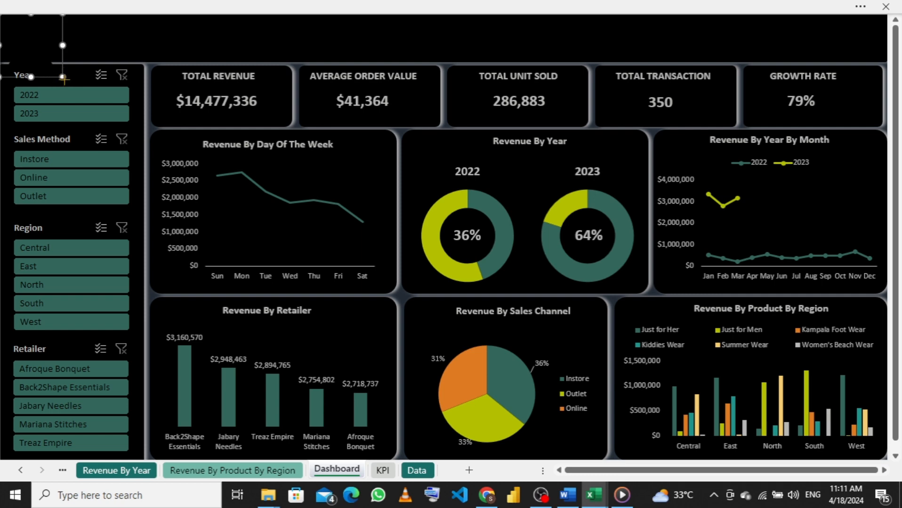
left_click_drag(64, 79, 47, 42)
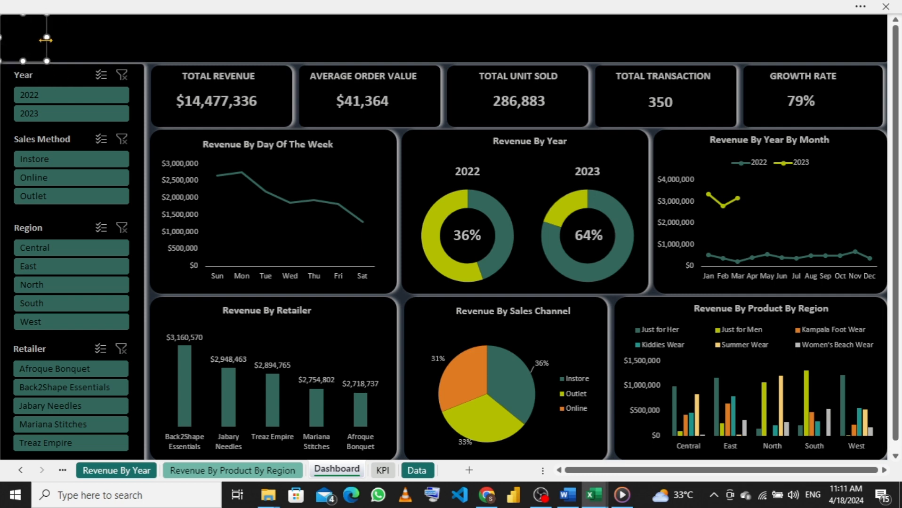
- Fill the dress icon with the dark green theme colour used in the charts and remove its outline
left_click(723, 7)
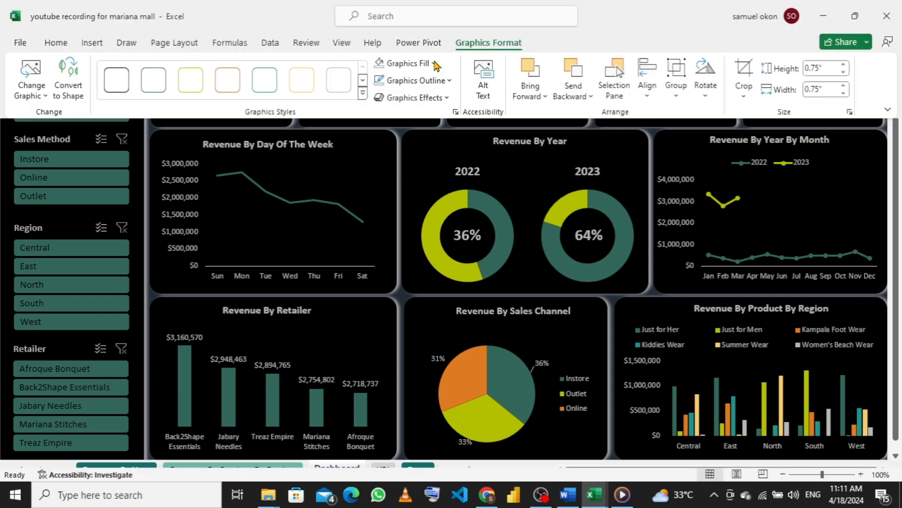
left_click(434, 65)
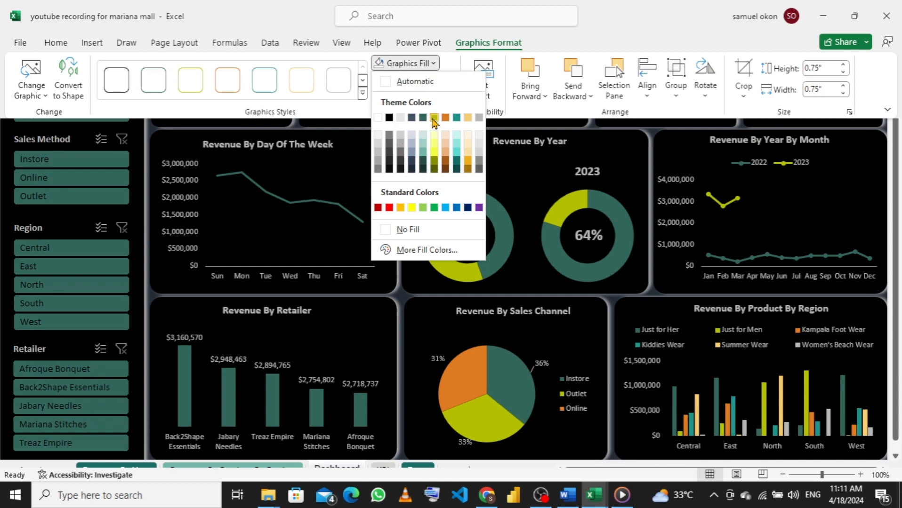
left_click(424, 119)
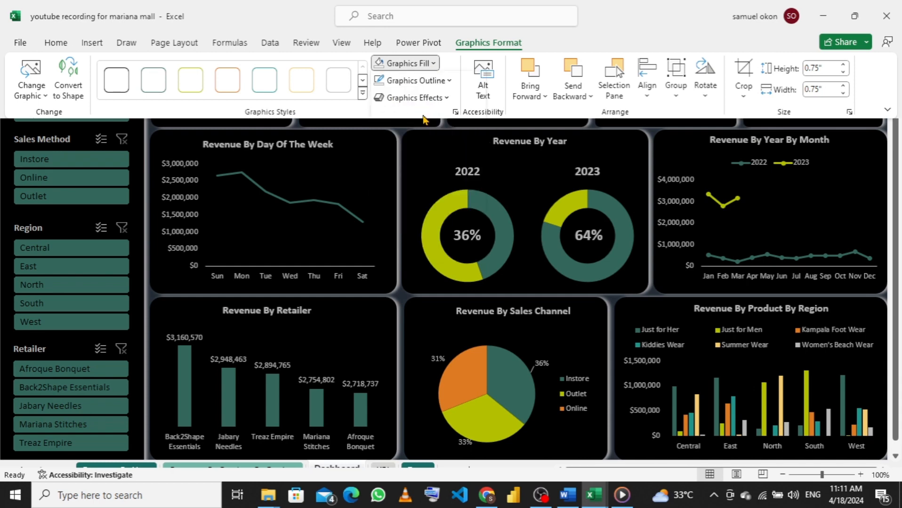
left_click(451, 81)
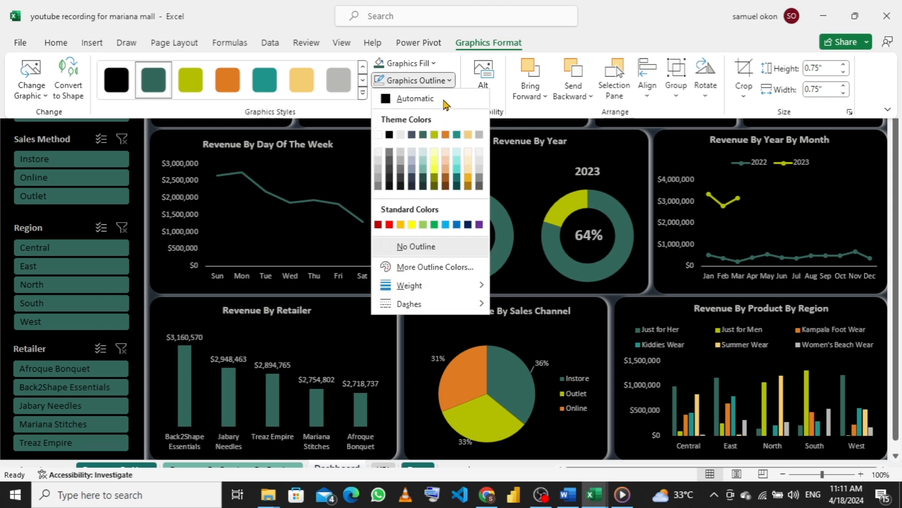
left_click(387, 248)
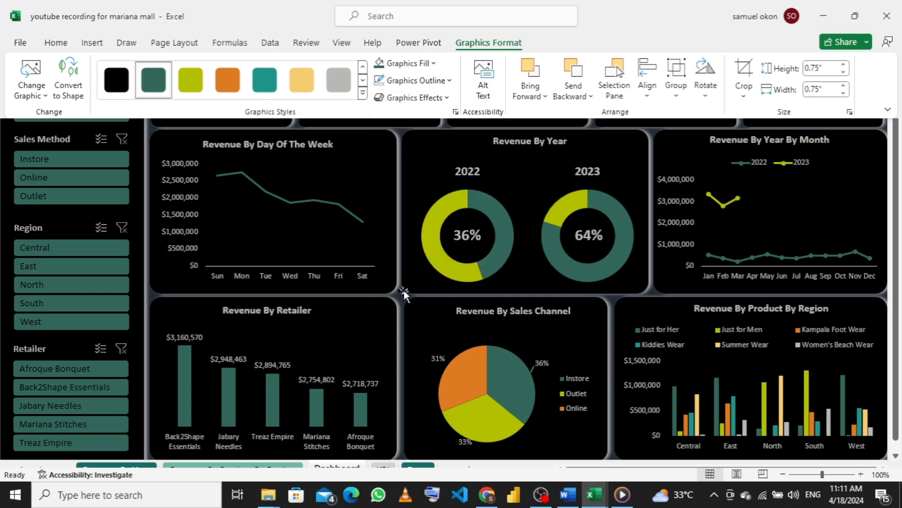
key("ctrl+shift+F1")
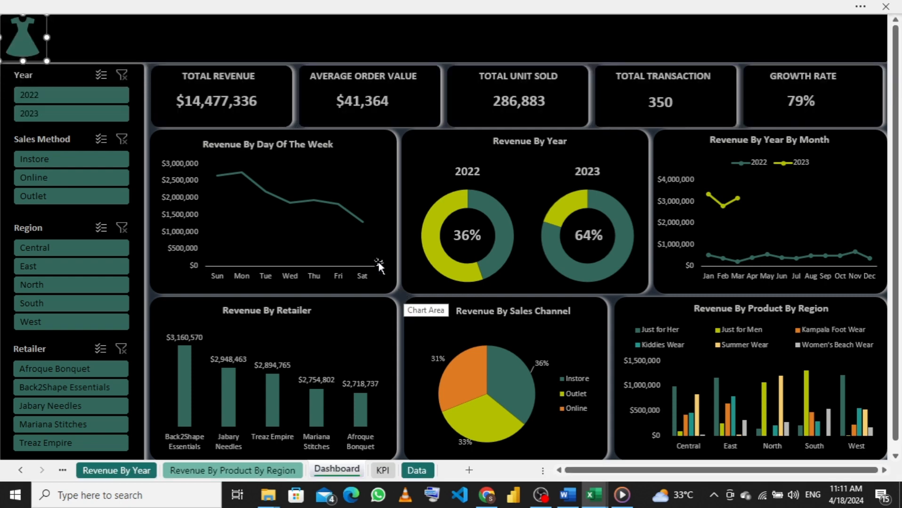
- Copy the Total Revenue value text box into the header banner beside the dress icon and enlarge it to title width
left_click(101, 36)
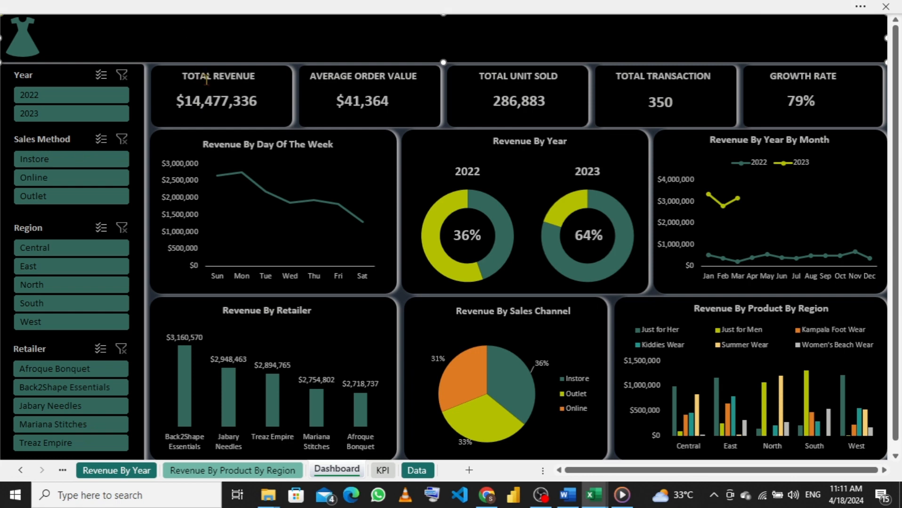
left_click(217, 105)
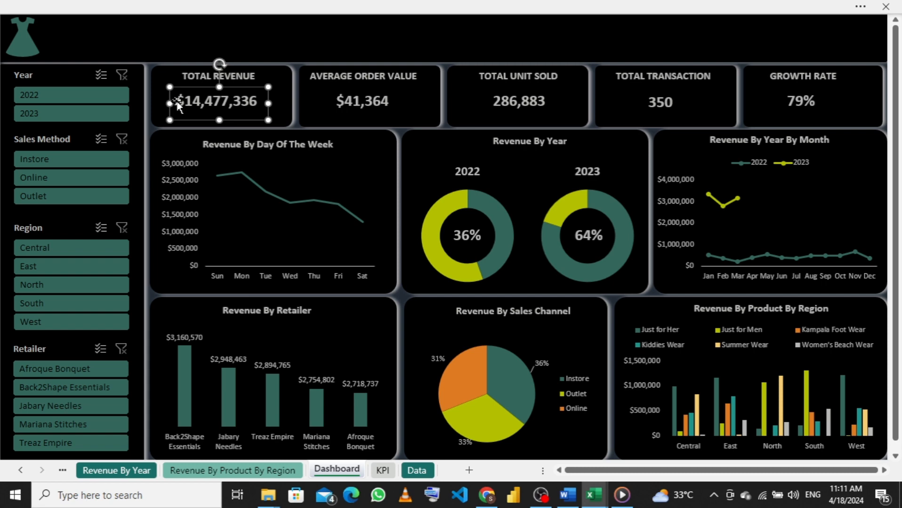
left_click_drag(178, 104, 61, 23)
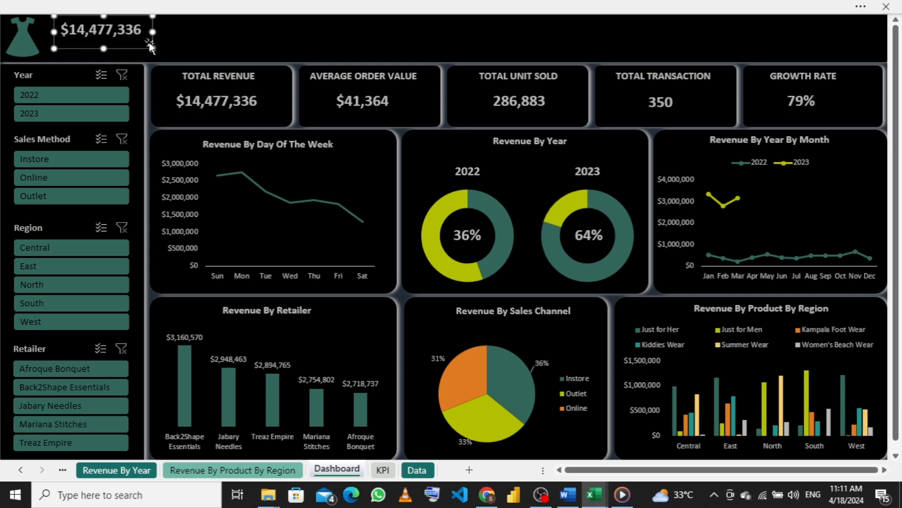
left_click_drag(152, 31, 371, 55)
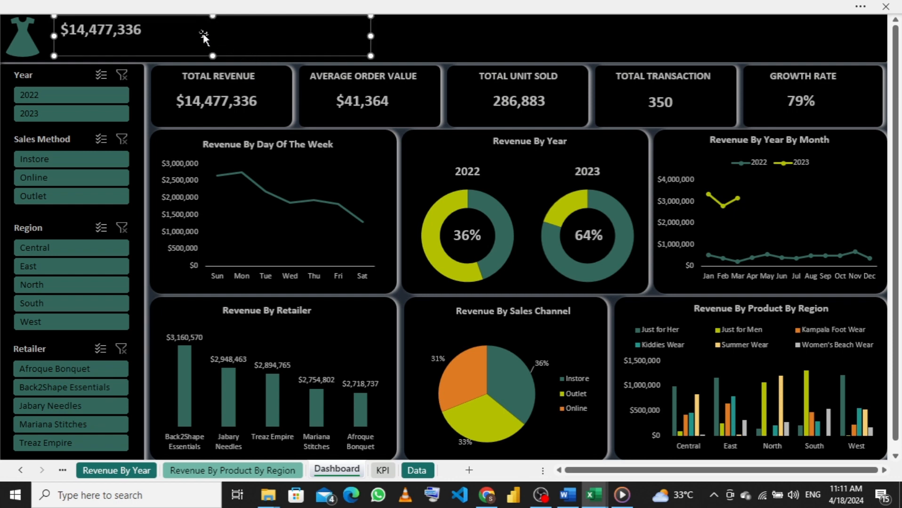
- Replace the copied revenue value in the banner text box with the title "MARIANA MALL SALES ANALYSIS"
left_click(179, 32)
key("ctrl+a")
key("BackSpace")
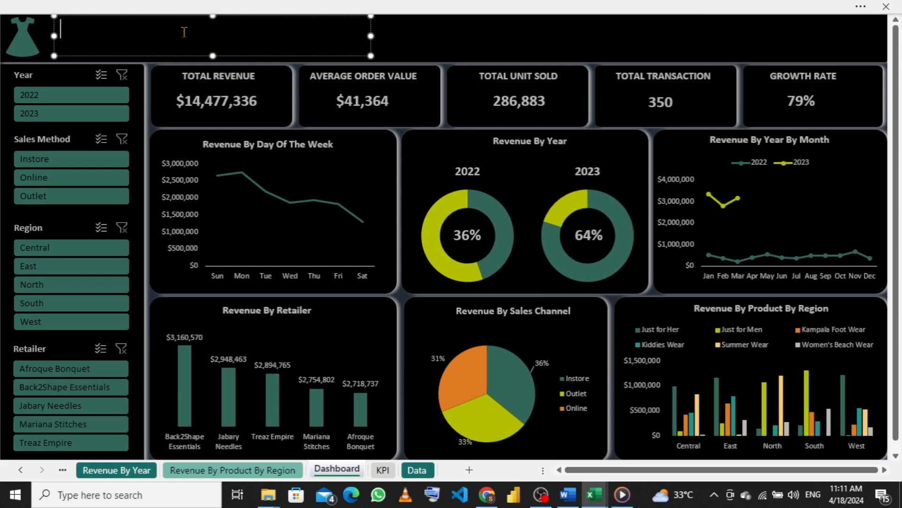
type("M")
type("ARR")
key("BackSpace")
type("I")
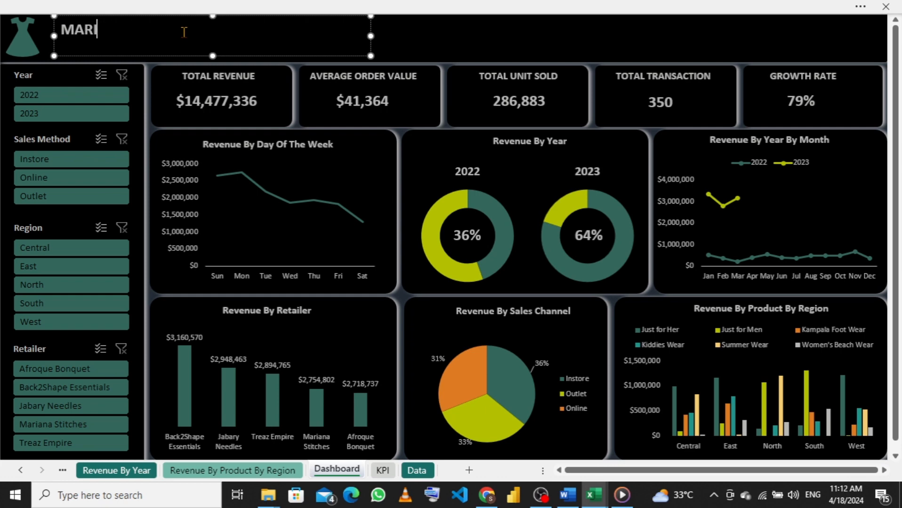
type("ANA MALL")
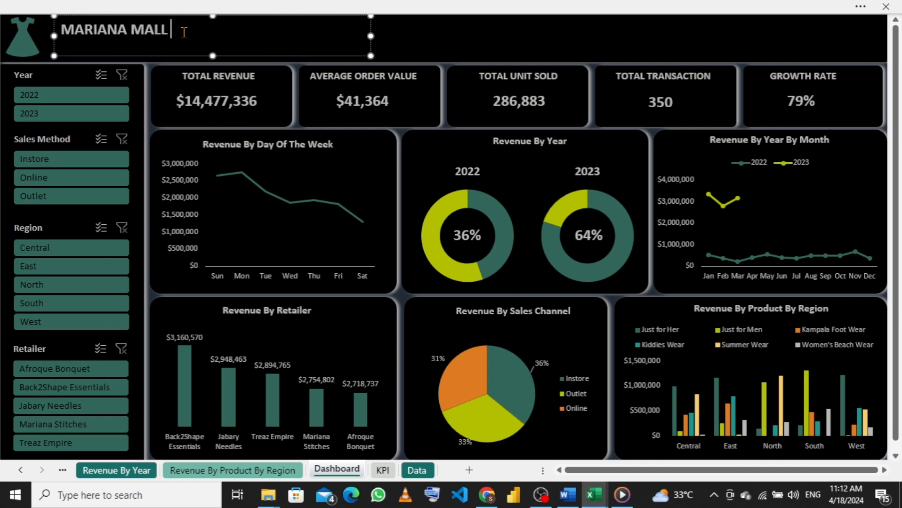
type(" SALES")
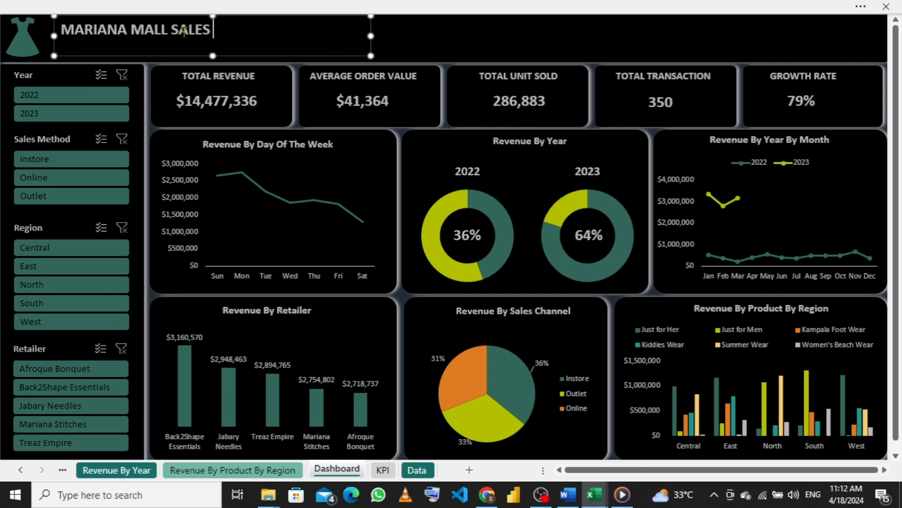
type(" ANALYSIS")
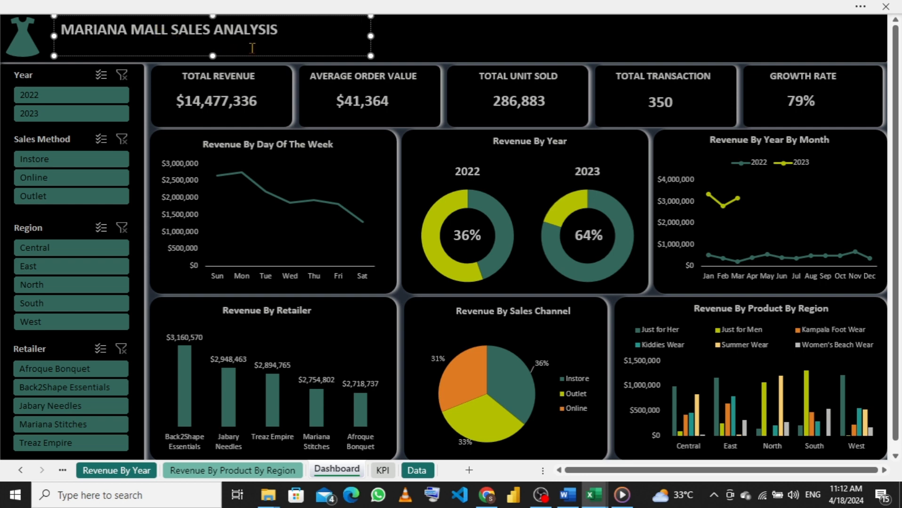
- Set the banner title's font size to 24
key("ctrl+a")
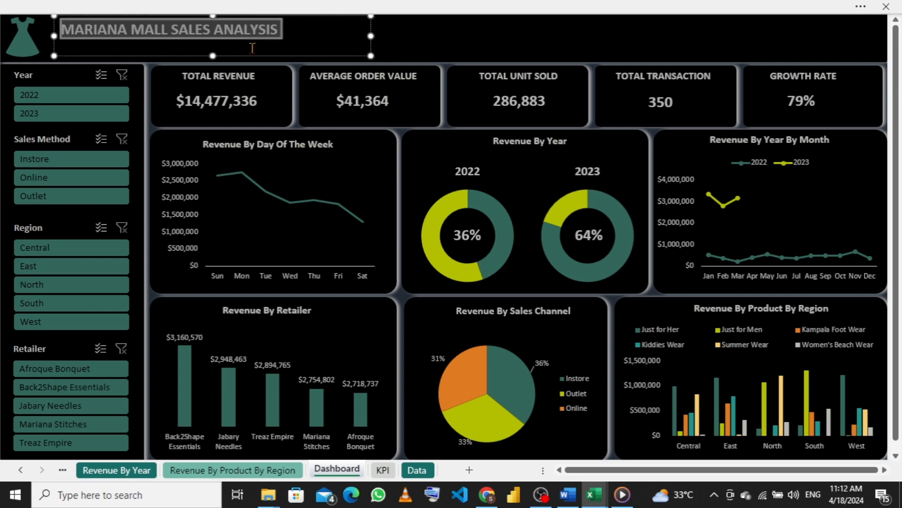
left_click(218, 5)
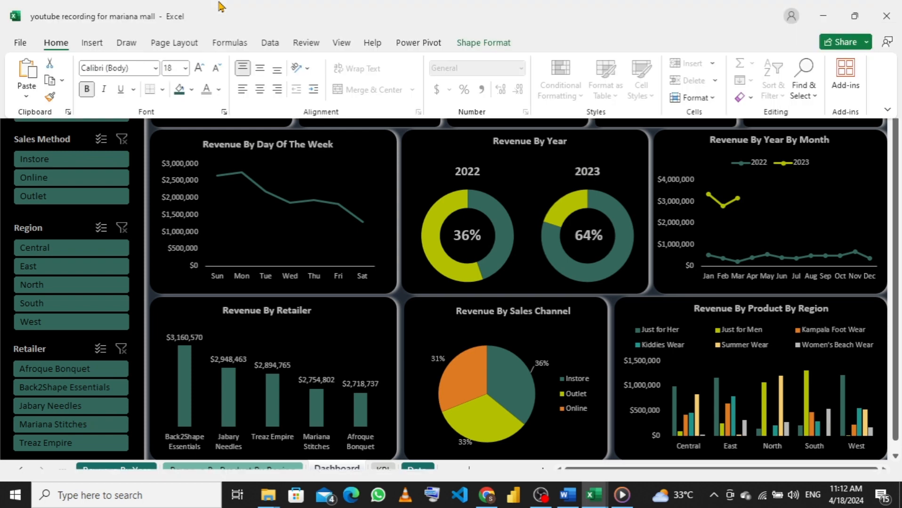
left_click(185, 69)
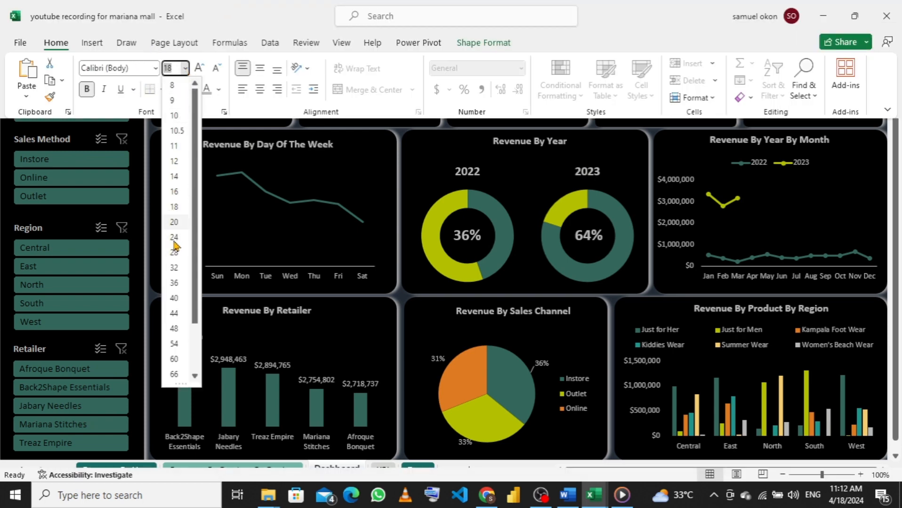
left_click(173, 239)
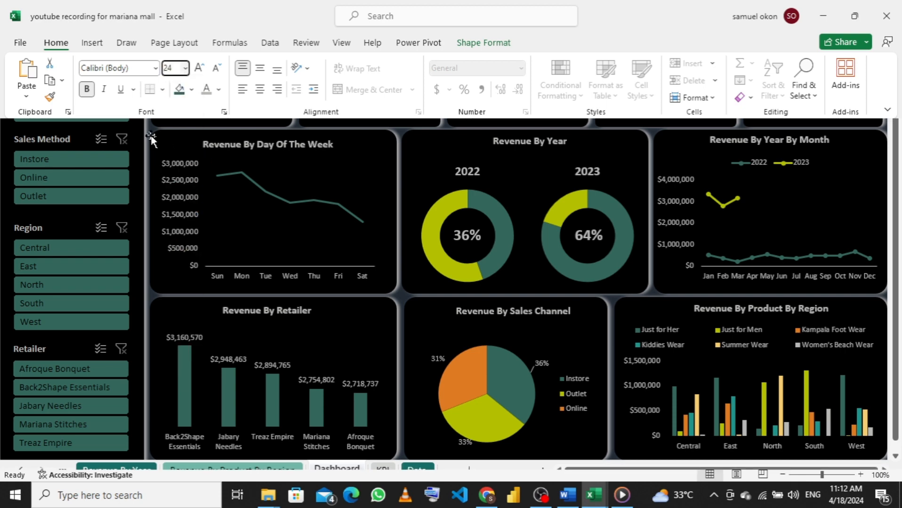
key("ctrl+shift+F1")
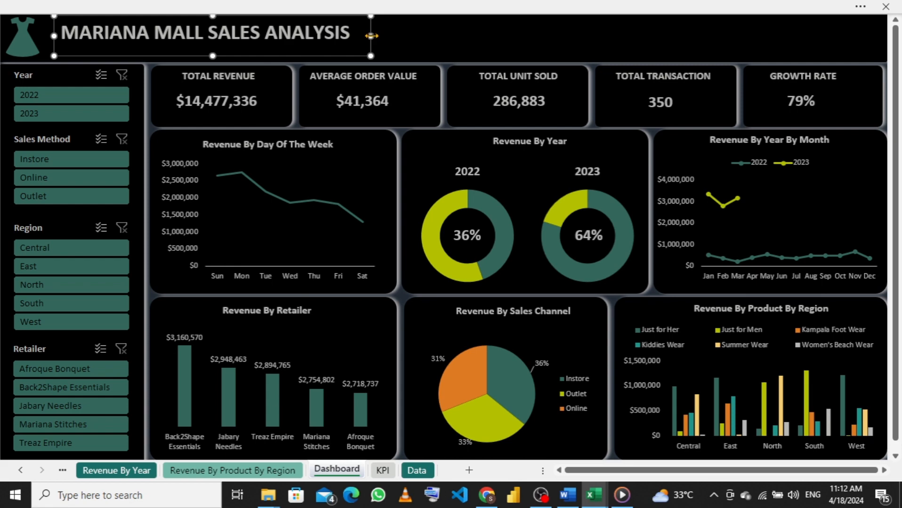
key("Escape")
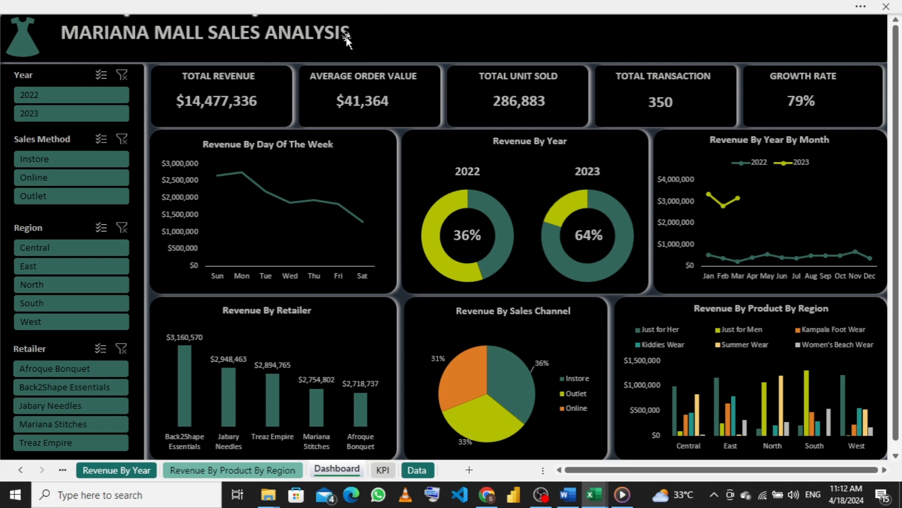
- Duplicate the title text box and place one copy in the banner beside the original title
left_click(333, 35)
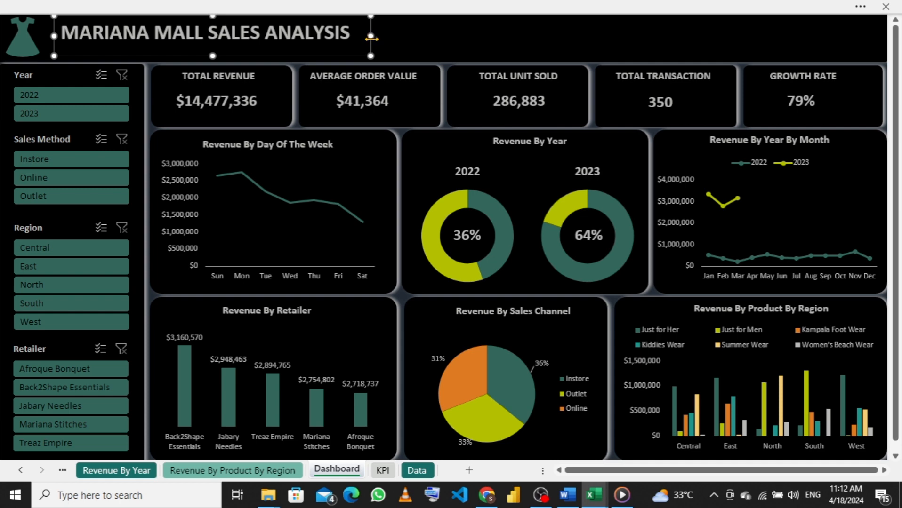
key("ctrl+d")
key("ctrl+d")
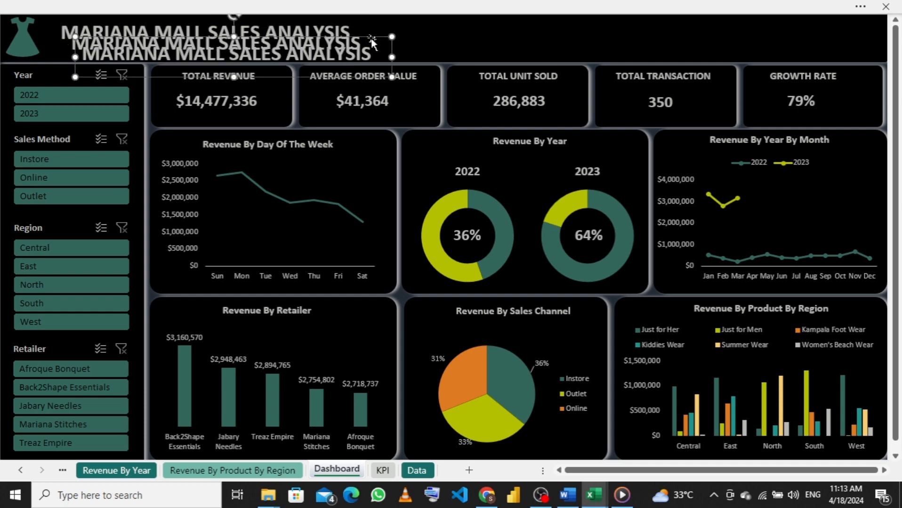
key("ctrl+z")
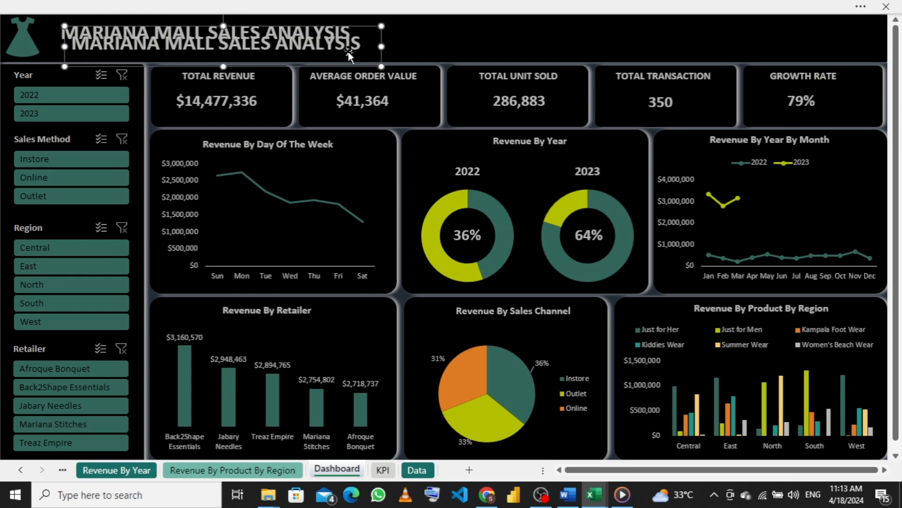
left_click_drag(68, 32, 397, 24)
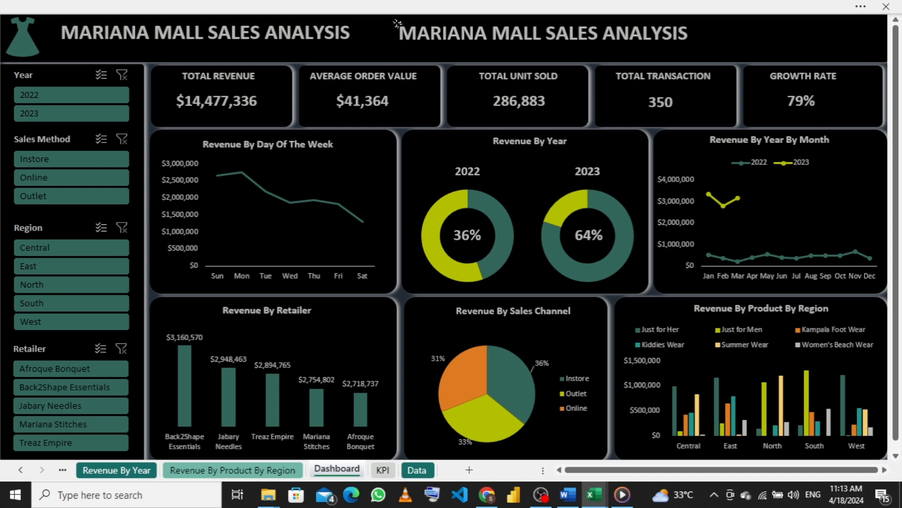
left_click_drag(396, 23, 396, 23)
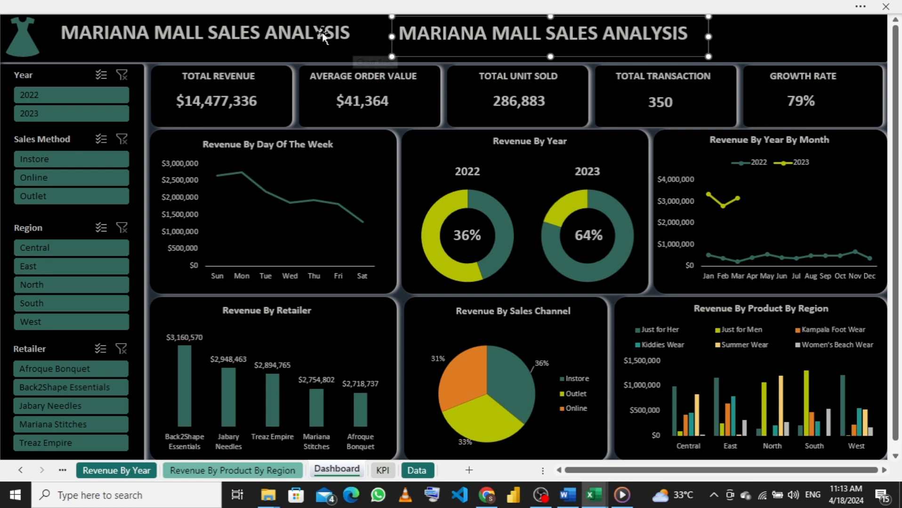
- Delete the duplicated title and place the stray title copy from the banner's upper edge beside the title, widened to fit its text on one line
left_click(143, 26)
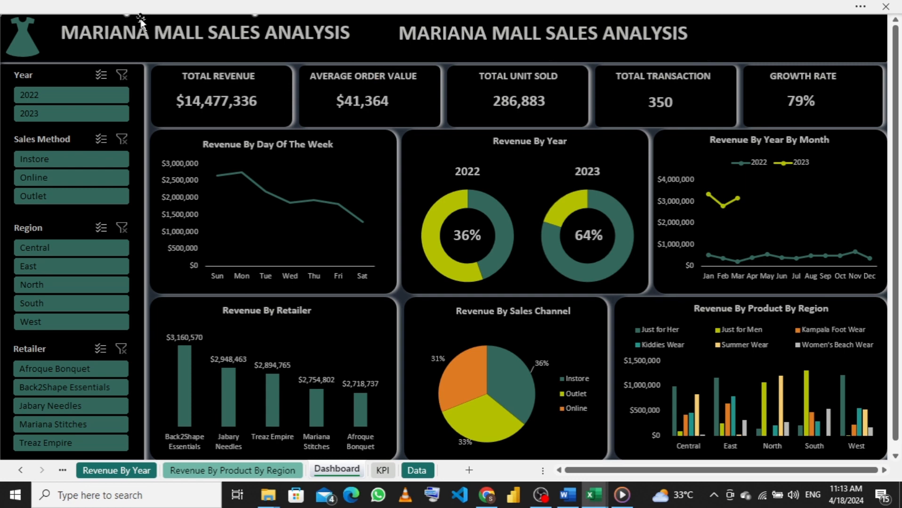
left_click_drag(255, 15, 267, 48)
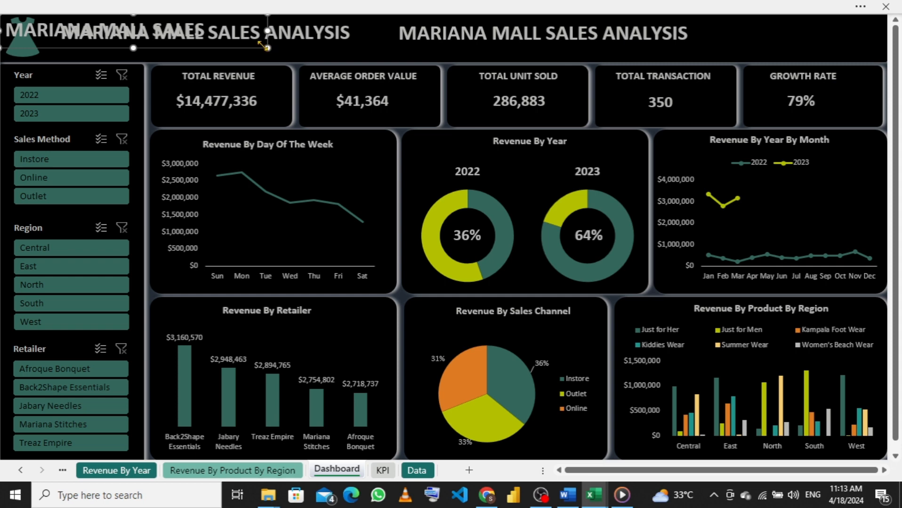
left_click(412, 33)
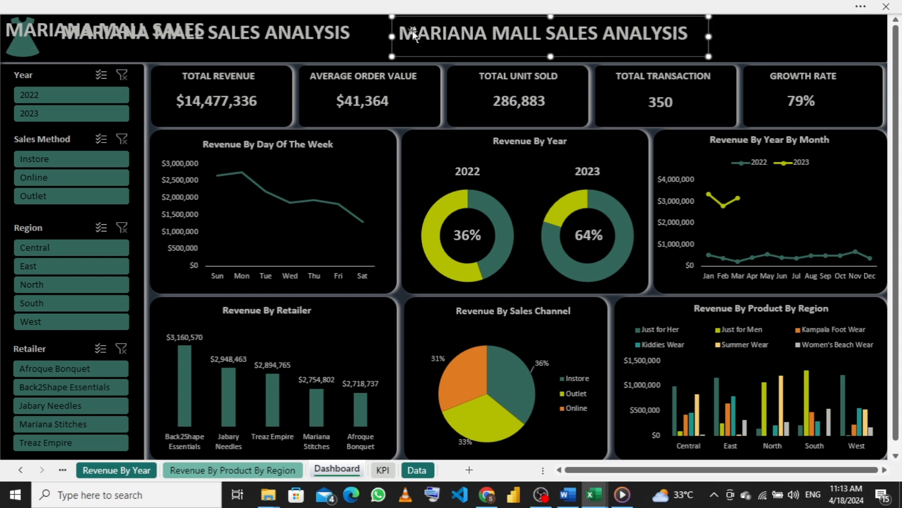
key("Delete")
left_click(126, 31)
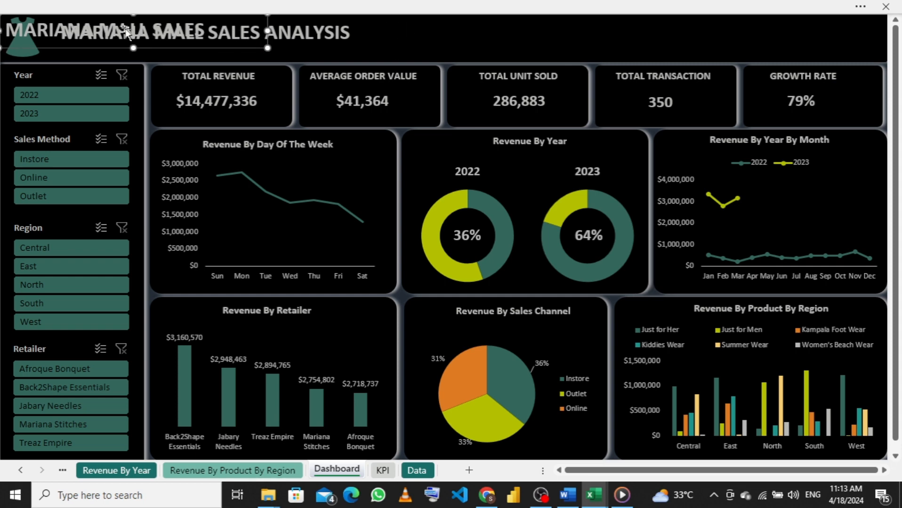
left_click_drag(126, 31, 564, 31)
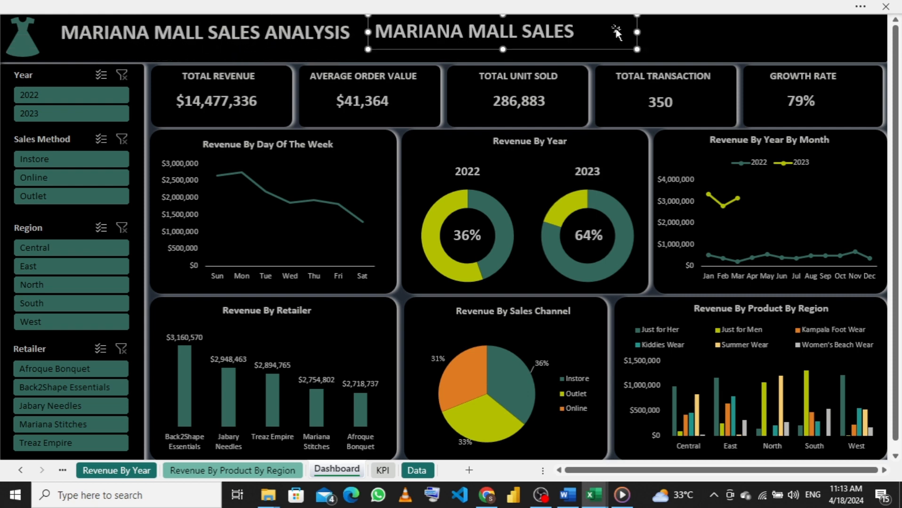
left_click_drag(636, 31, 687, 32)
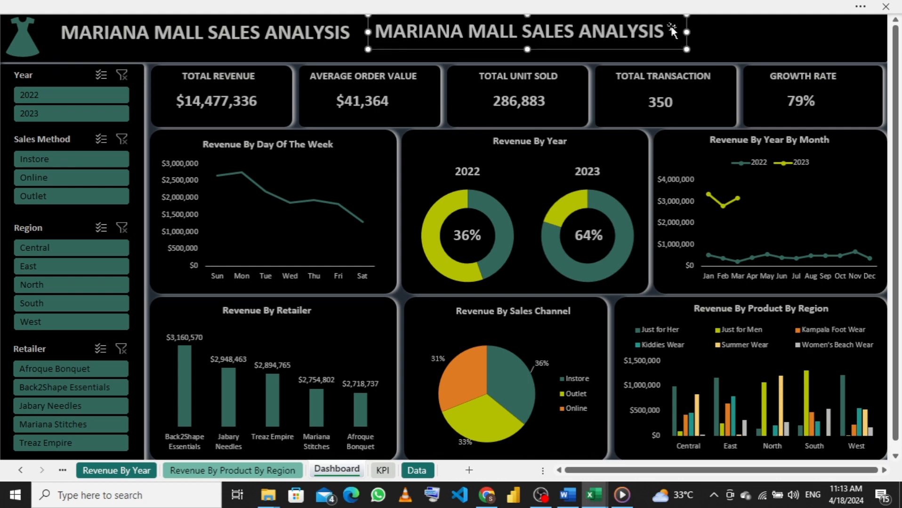
- Replace the second title's text with the dashboard author's full name and narrow the text box to fit it
key("BackSpace")
key("BackSpace")
key("BackSpace")
key("BackSpace")
key("BackSpace")
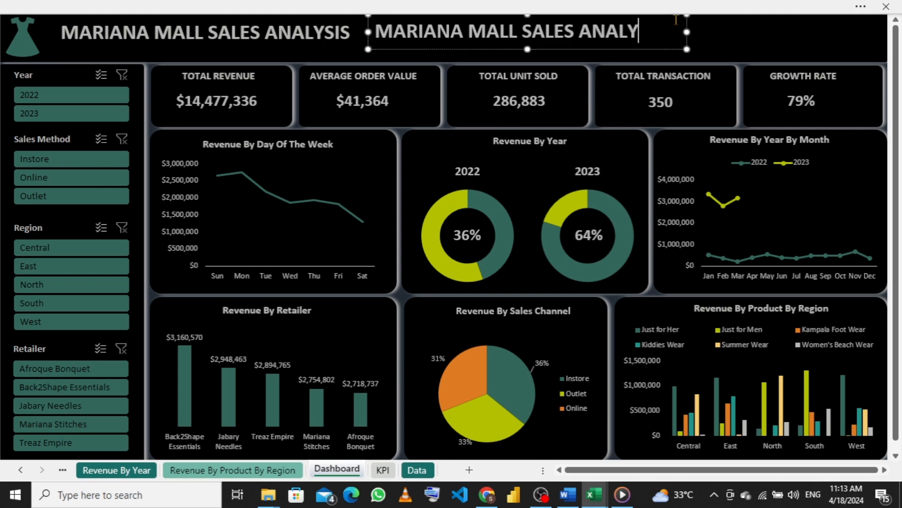
key("BackSpace")
key("BackSpace")
key("BackSpace")
key("BackSpace")
key("BackSpace")
key("BackSpace")
key("BackSpace")
key("BackSpace")
key("BackSpace")
key("BackSpace")
key("BackSpace")
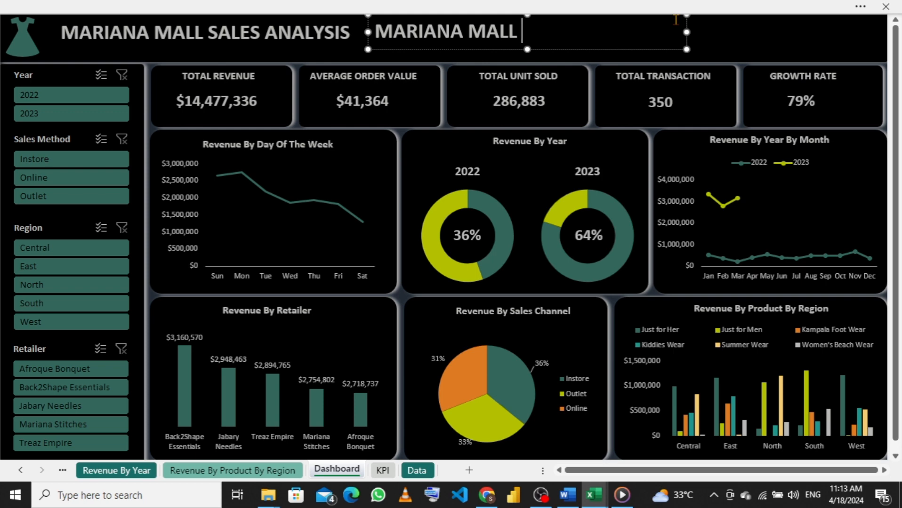
key("BackSpace")
key("BackSpace")
key("BackSpace")
key("BackSpace")
key("BackSpace")
key("BackSpace")
key("BackSpace")
key("BackSpace")
key("BackSpace")
key("BackSpace")
key("BackSpace")
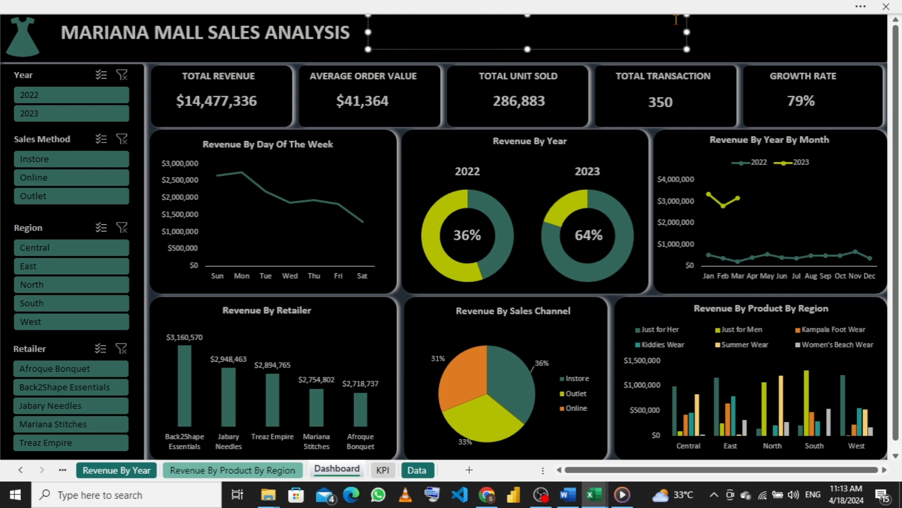
type("SAMUEL")
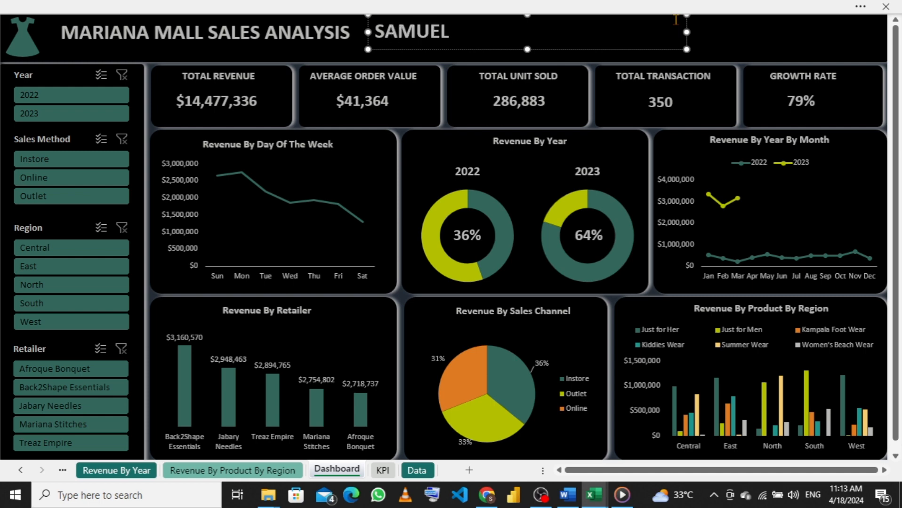
type(" OKON")
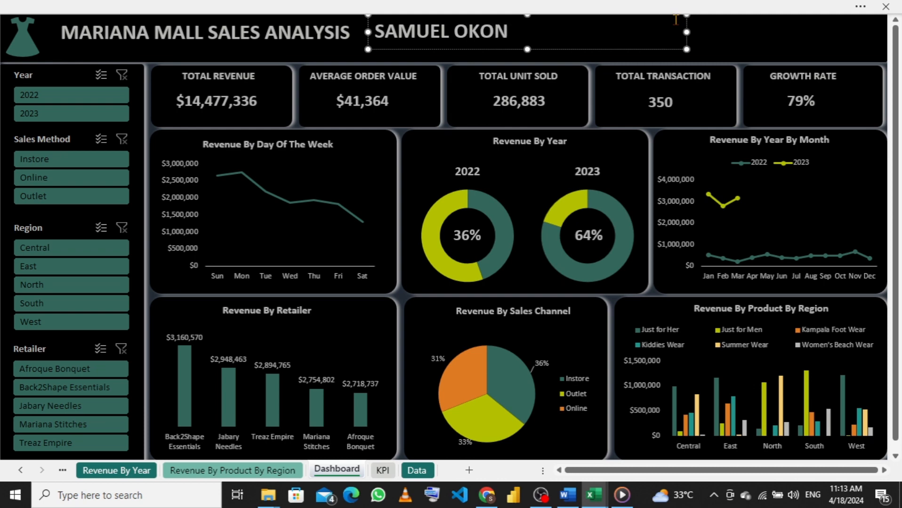
type(" VICTO")
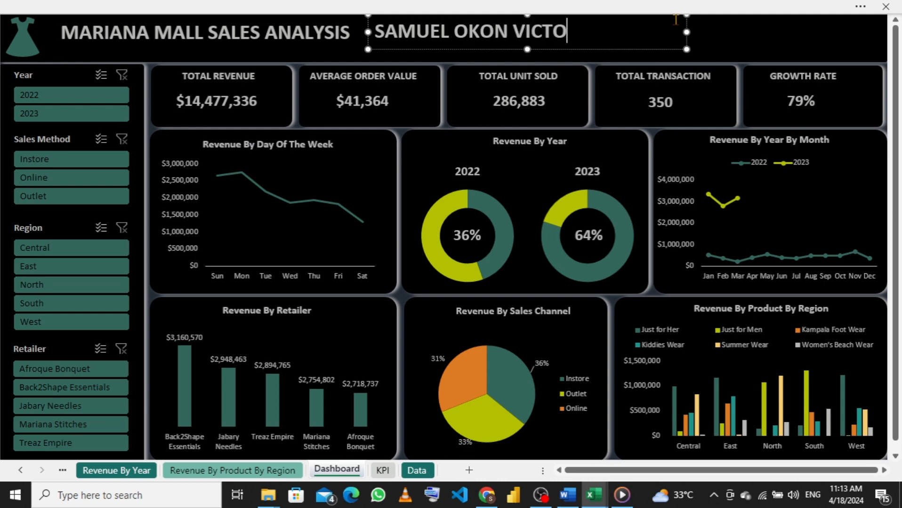
type("R")
left_click_drag(687, 32, 594, 35)
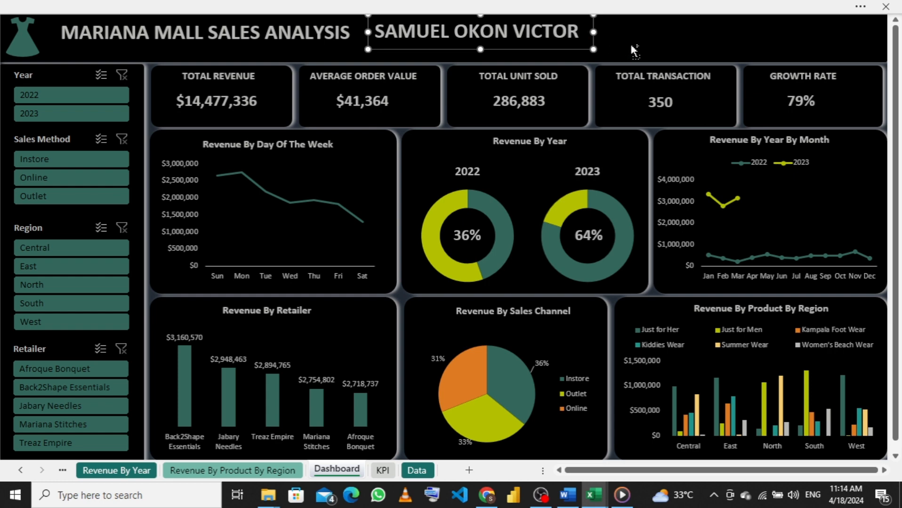
- Duplicate the author name text box and place the copy beside the first one, level with it in the banner
key("ctrl+d")
left_click_drag(586, 32, 795, 17)
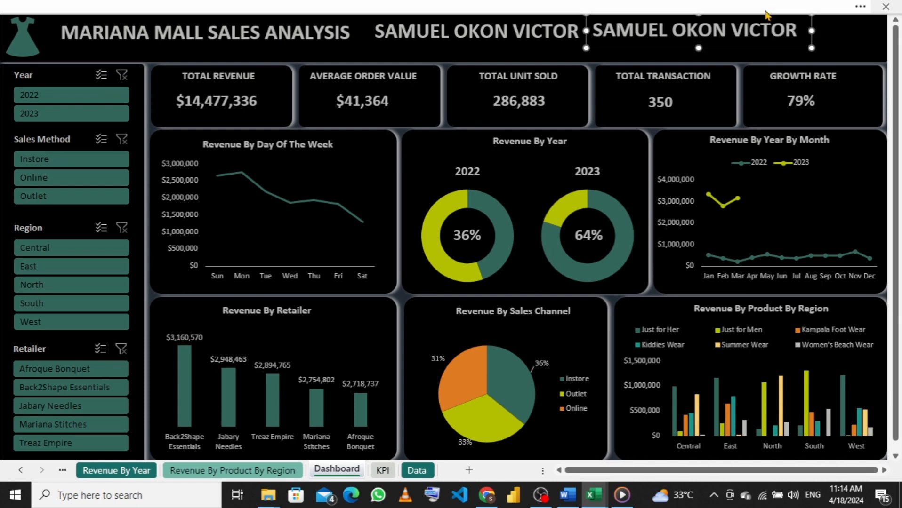
key("Down")
key("Down")
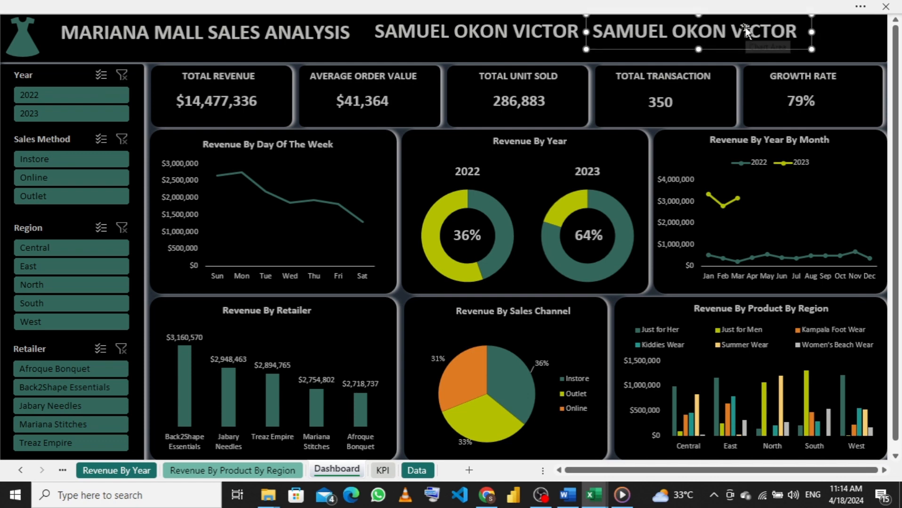
- Test the Year slicer by filtering the dashboard to 2022, and clear its filter
left_click(57, 94)
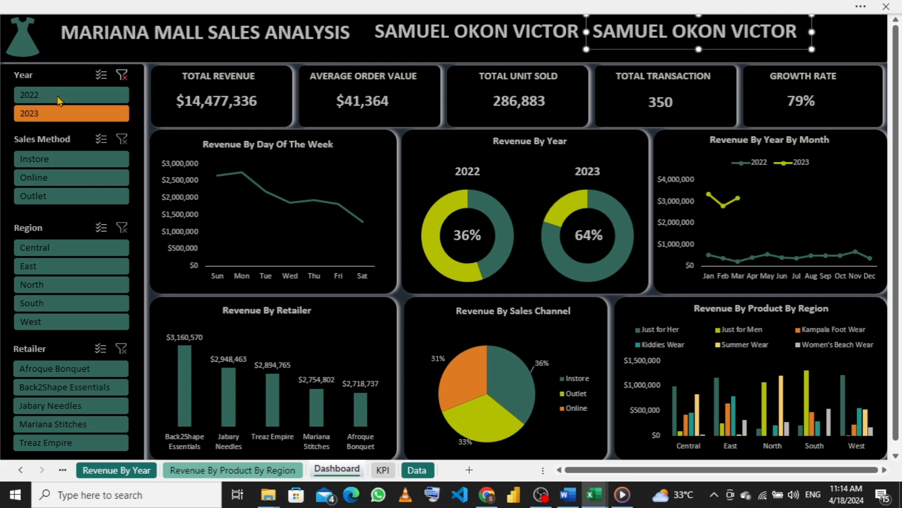
left_click(57, 96)
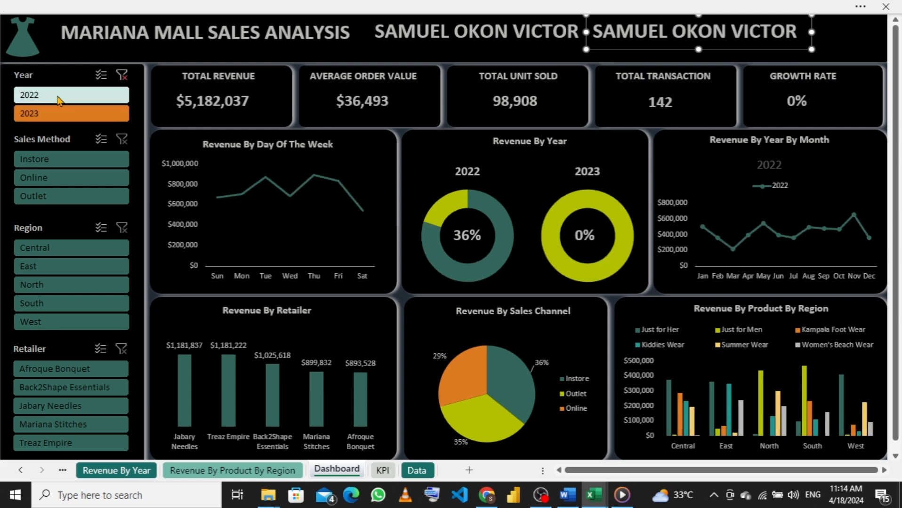
left_click(121, 75)
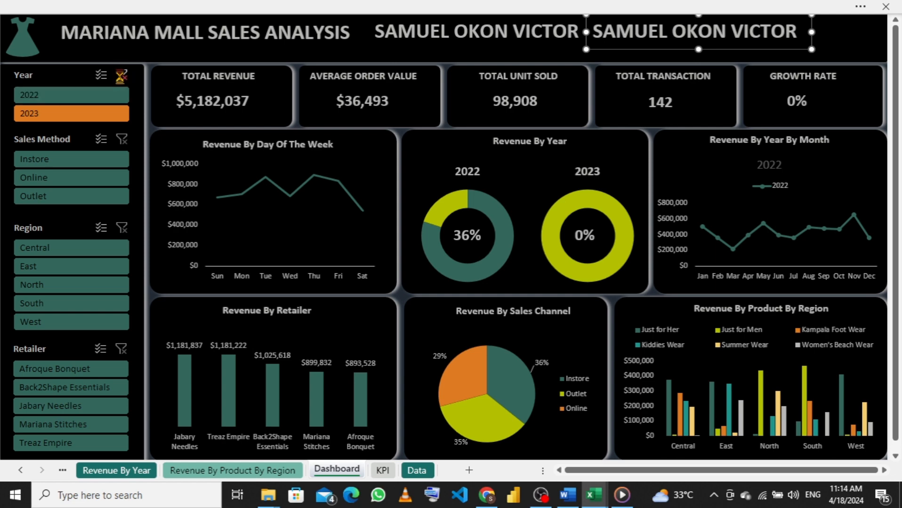
left_click(121, 75)
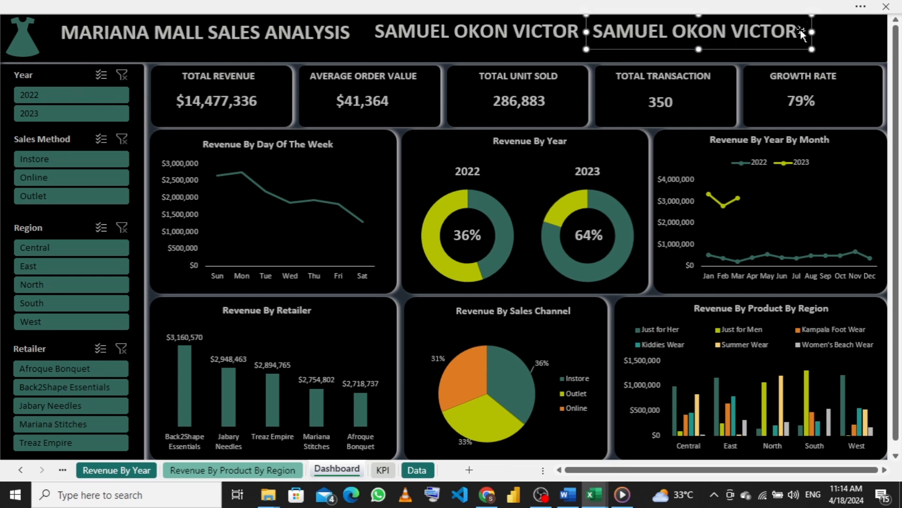
- Replace the text in the copied author name text box with 2022-2023
key("BackSpace")
key("BackSpace")
key("BackSpace")
key("BackSpace")
key("BackSpace")
key("BackSpace")
key("BackSpace")
key("BackSpace")
key("BackSpace")
key("BackSpace")
key("BackSpace")
key("BackSpace")
key("BackSpace")
key("BackSpace")
key("BackSpace")
key("BackSpace")
key("BackSpace")
key("BackSpace")
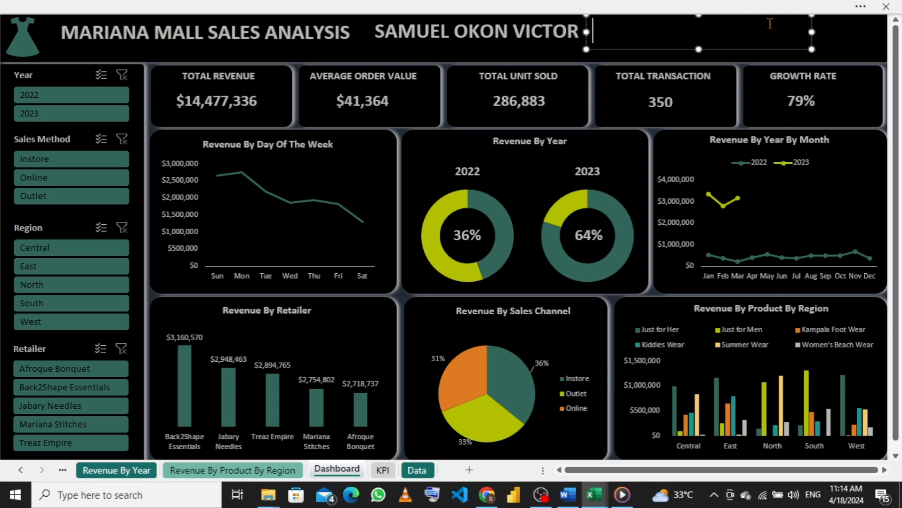
type("202")
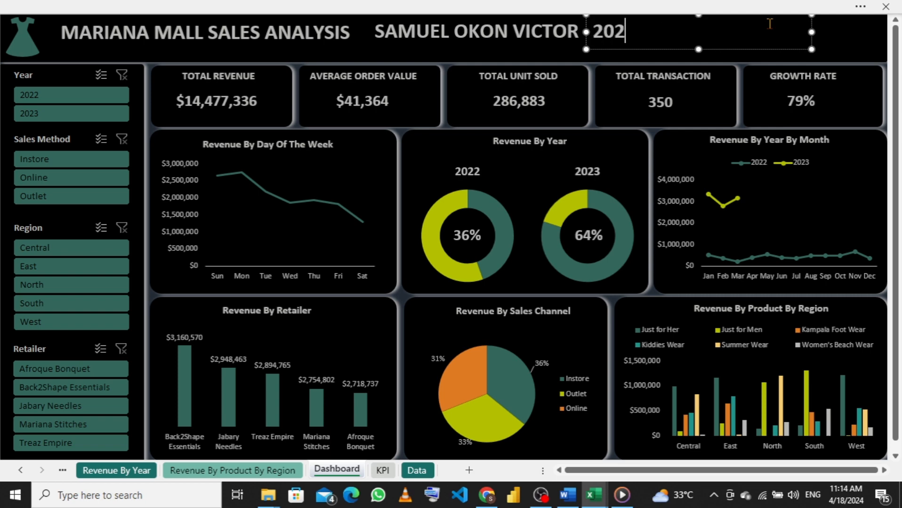
type("2-2023")
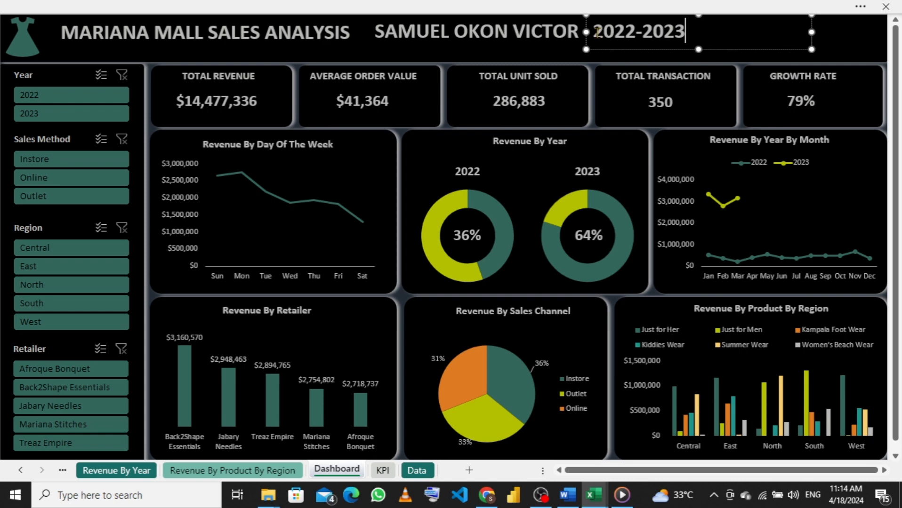
- Narrow the 2022-2023 text box to fit its text and space it away from the author name
left_click_drag(584, 34, 610, 34)
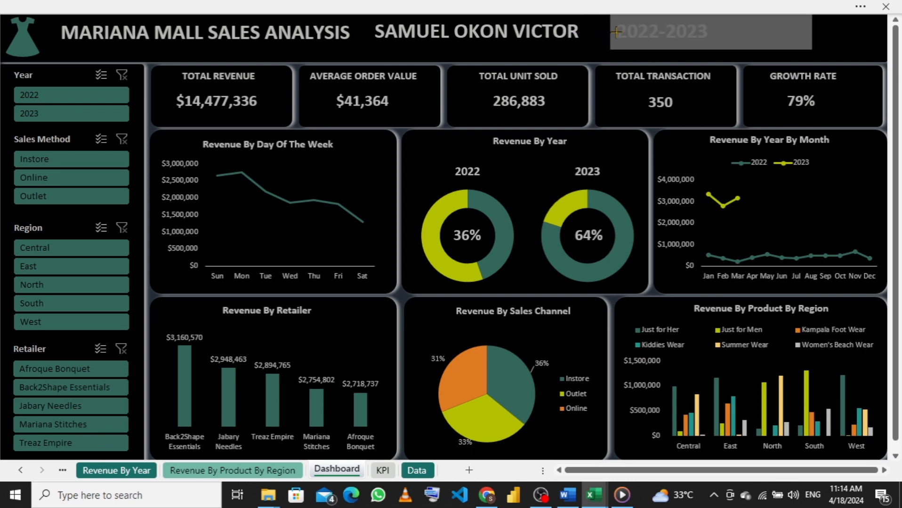
left_click_drag(811, 32, 727, 32)
left_click_drag(618, 20, 630, 20)
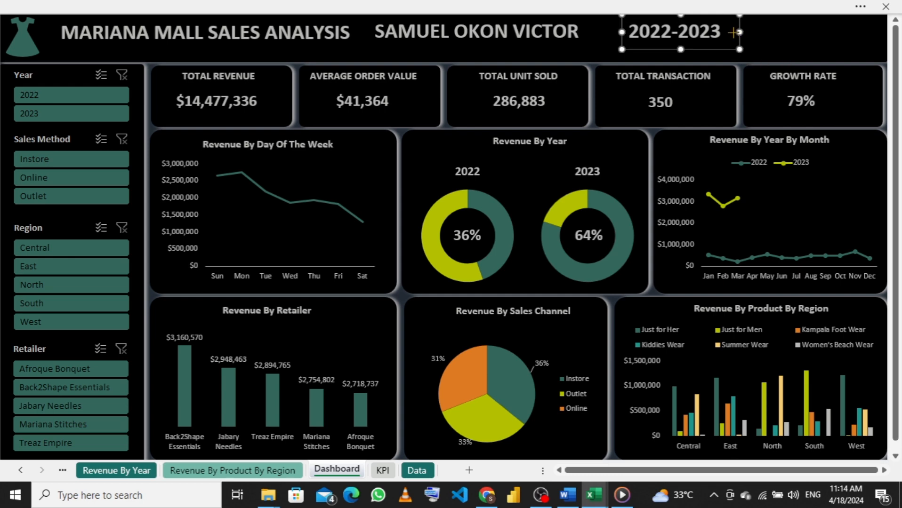
left_click_drag(739, 32, 735, 34)
key("ctrl+d")
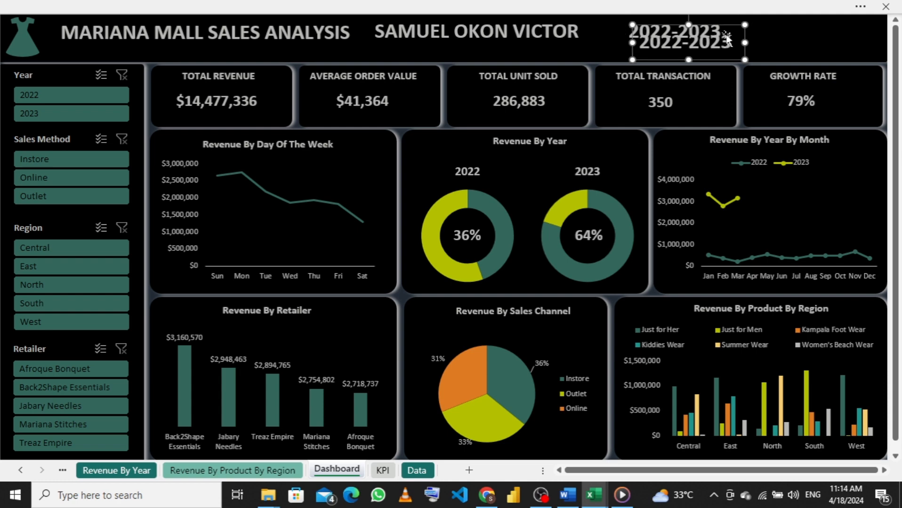
left_click_drag(728, 35, 786, 39)
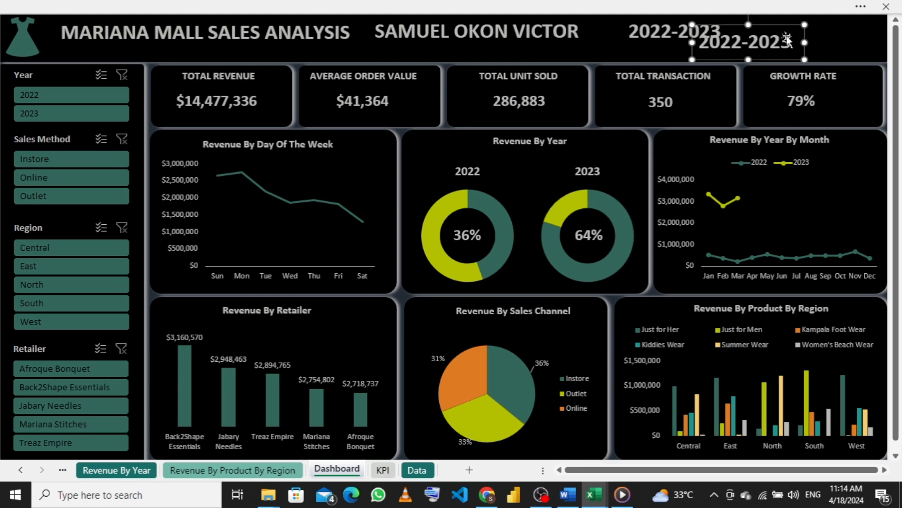
key("Delete")
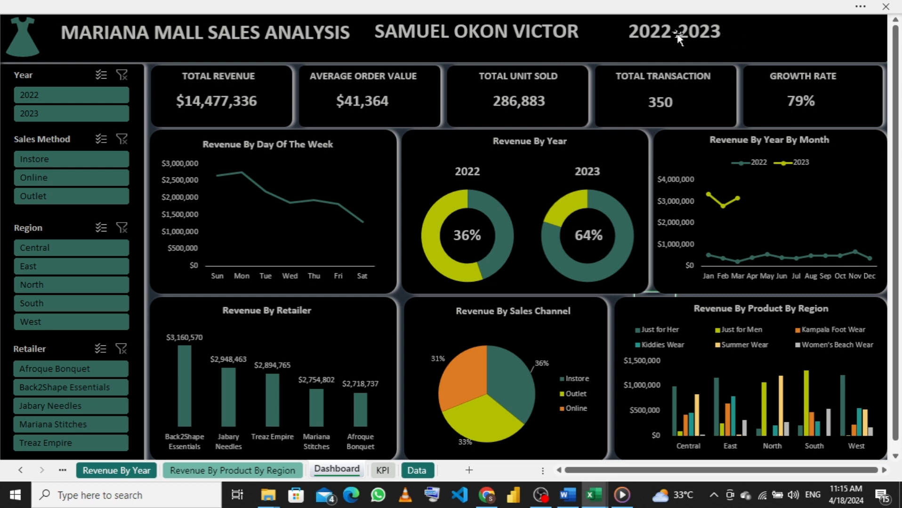
- Insert the mypfpic picture from this device's Downloads folder into the dashboard
left_click(475, 6)
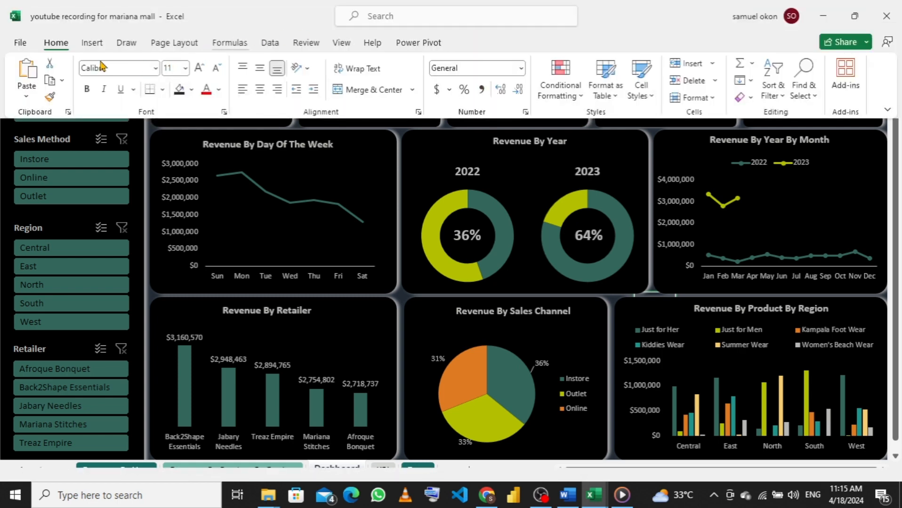
left_click(93, 48)
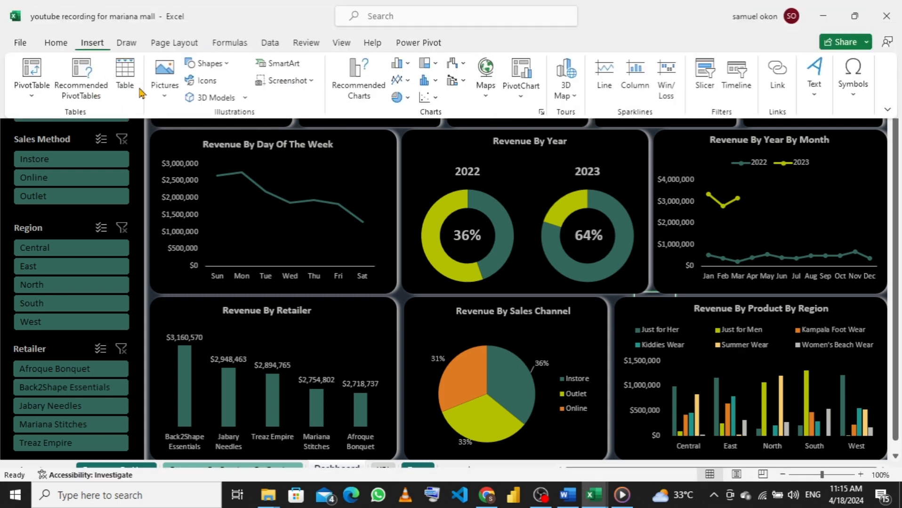
left_click(165, 100)
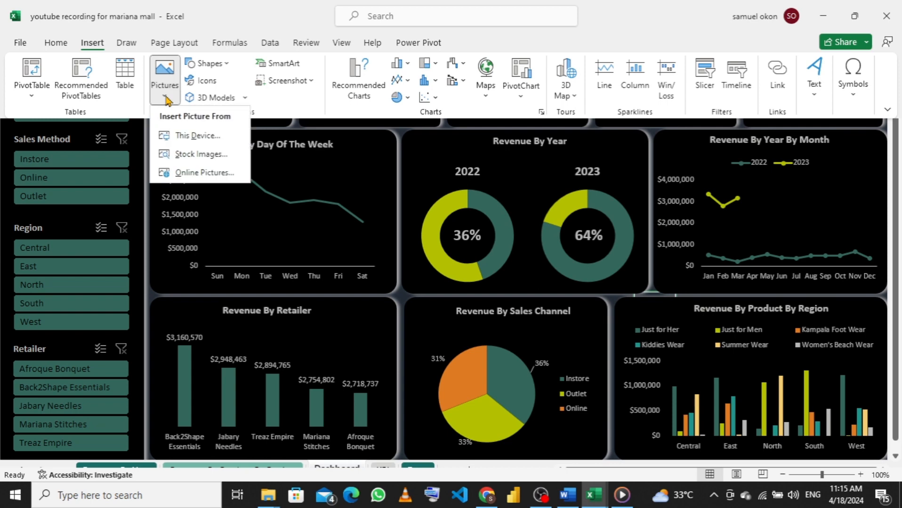
left_click(180, 132)
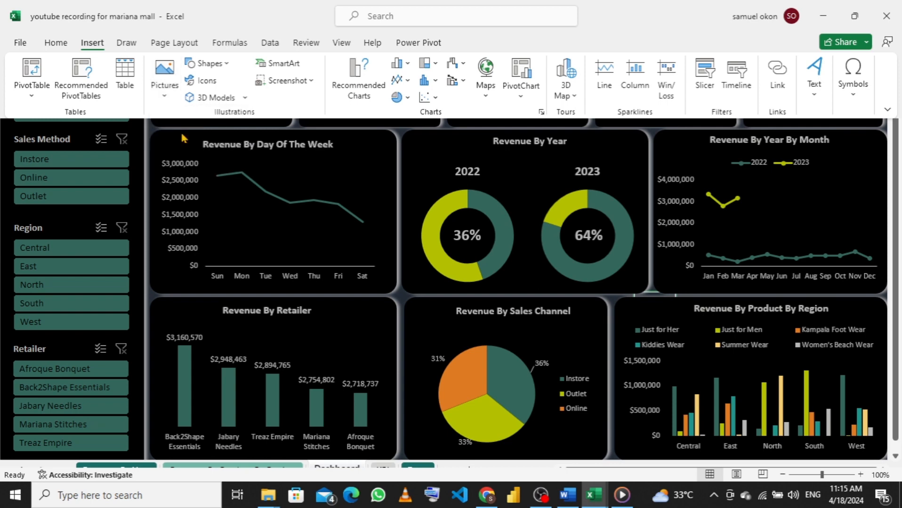
left_click(184, 130)
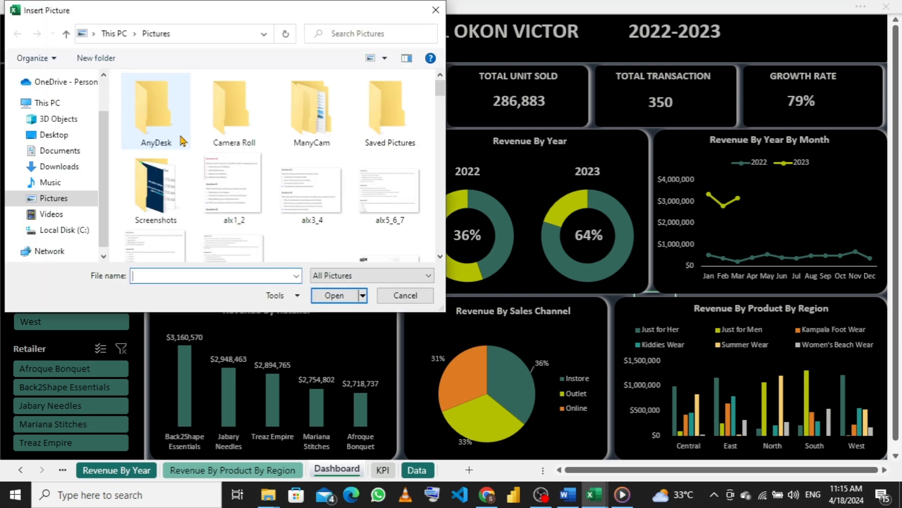
left_click(70, 168)
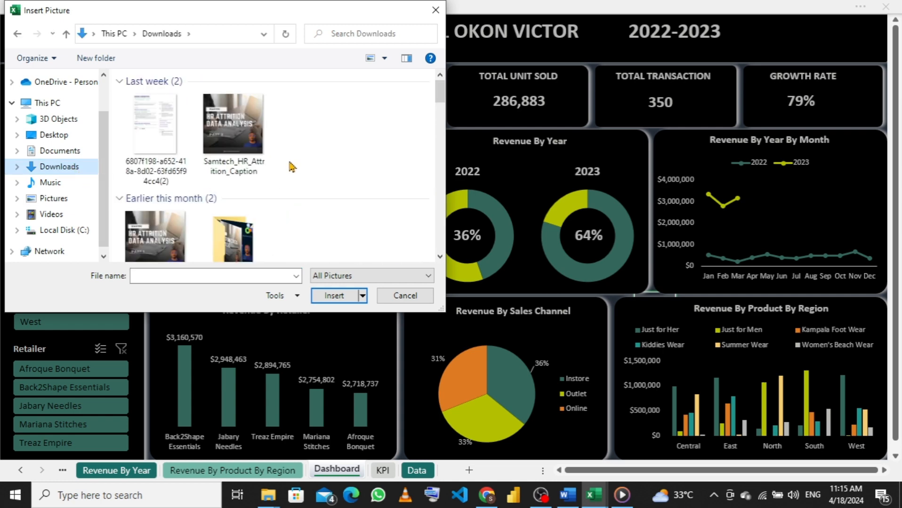
scroll(292, 167, "down", 8)
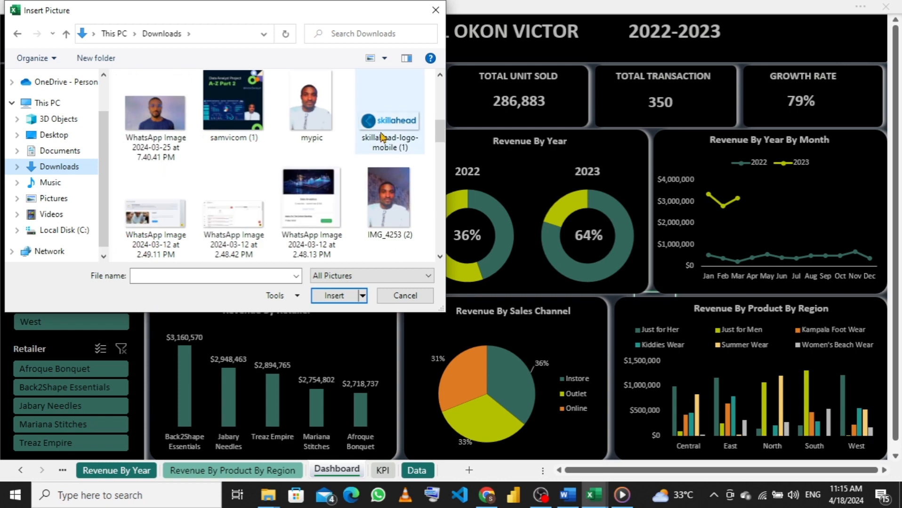
scroll(381, 136, "up", 2)
scroll(385, 144, "up", 3)
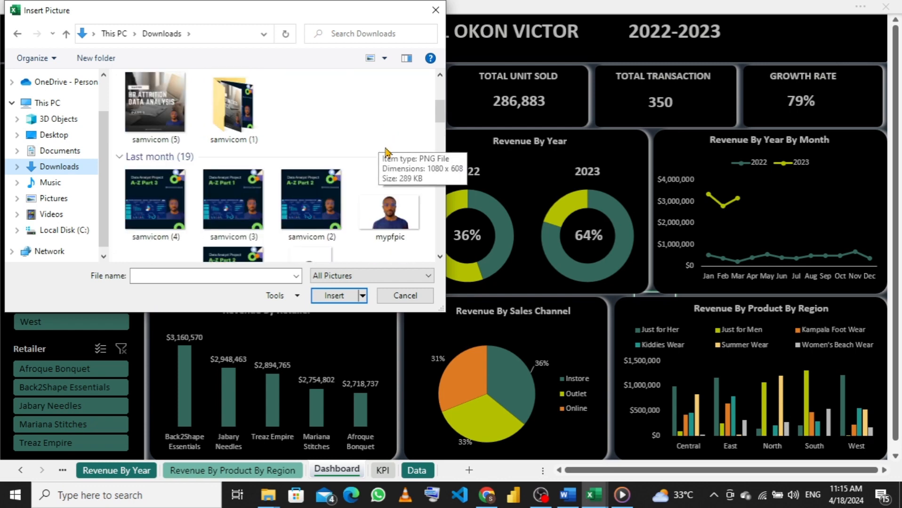
left_click(386, 201)
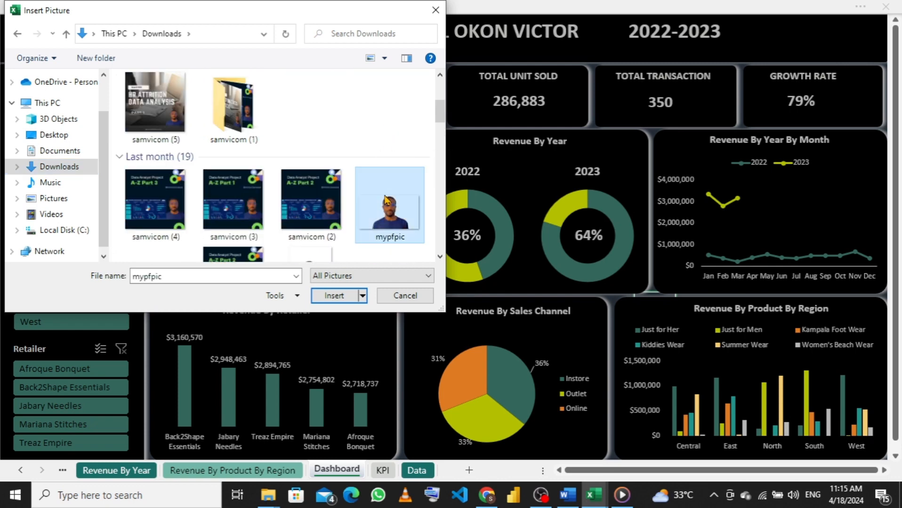
left_click(333, 296)
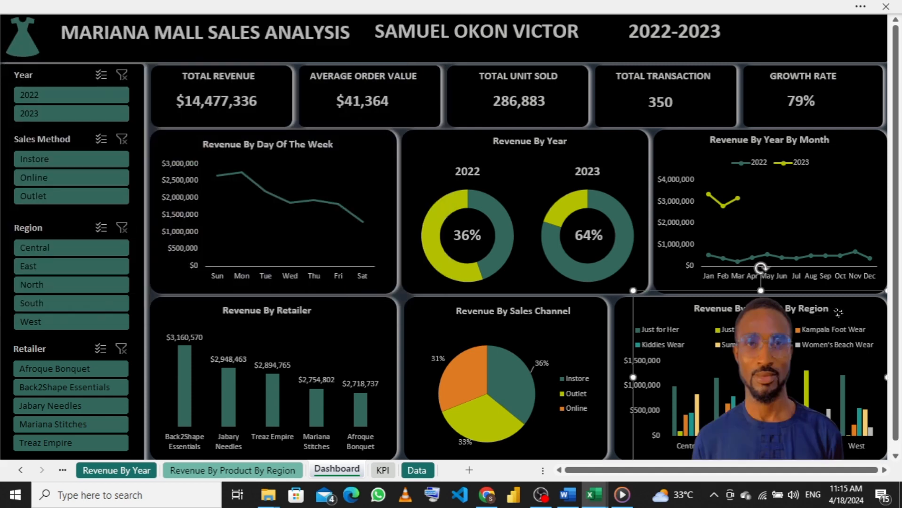
- Shrink the inserted profile picture to the banner's height and place it in the banner to the right of 2022-2023
left_click_drag(836, 313, 666, 183)
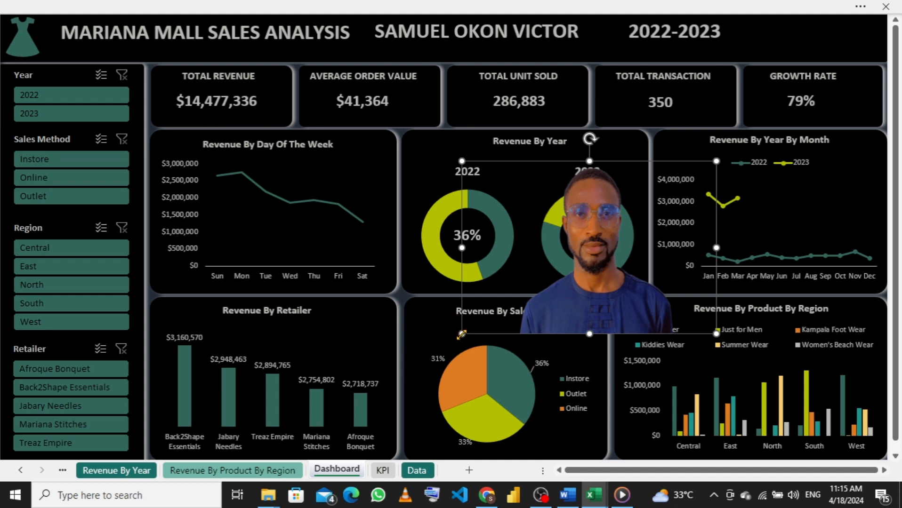
left_click(552, 285)
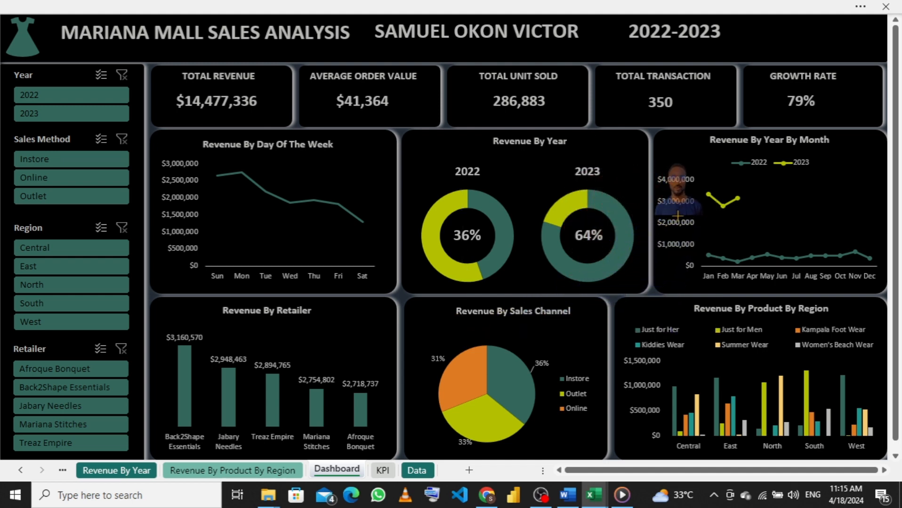
left_click(688, 186)
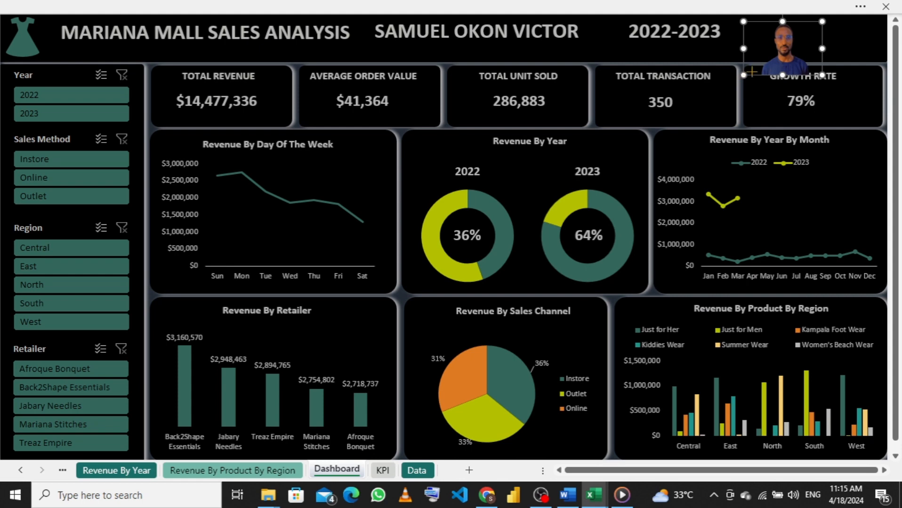
left_click_drag(749, 75, 764, 63)
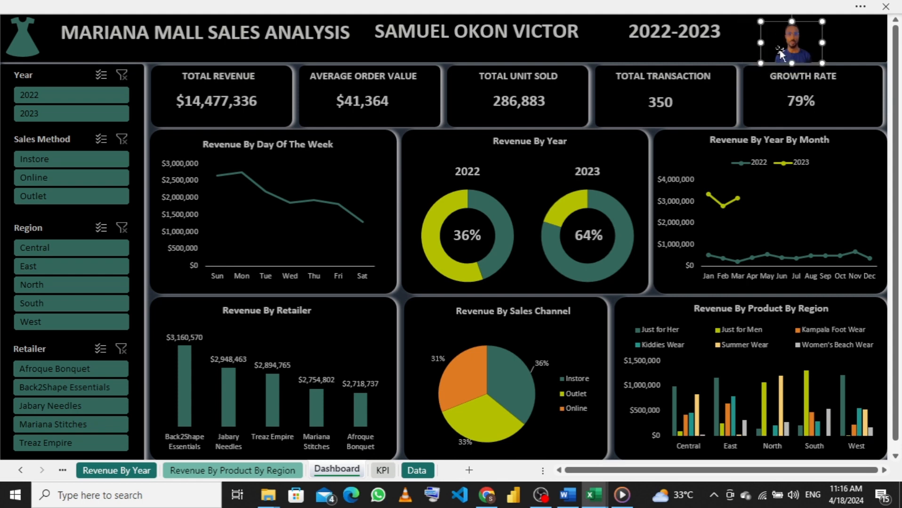
left_click_drag(788, 34, 840, 14)
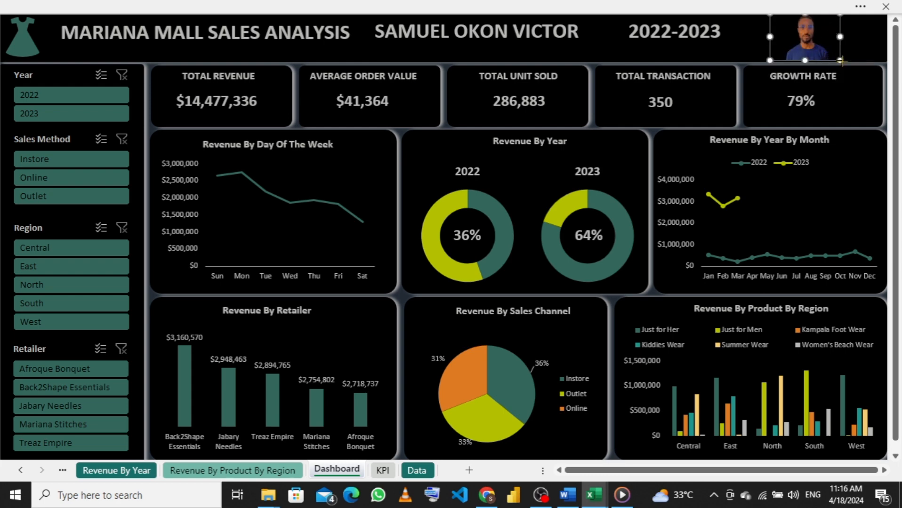
left_click_drag(841, 60, 843, 62)
left_click(865, 52)
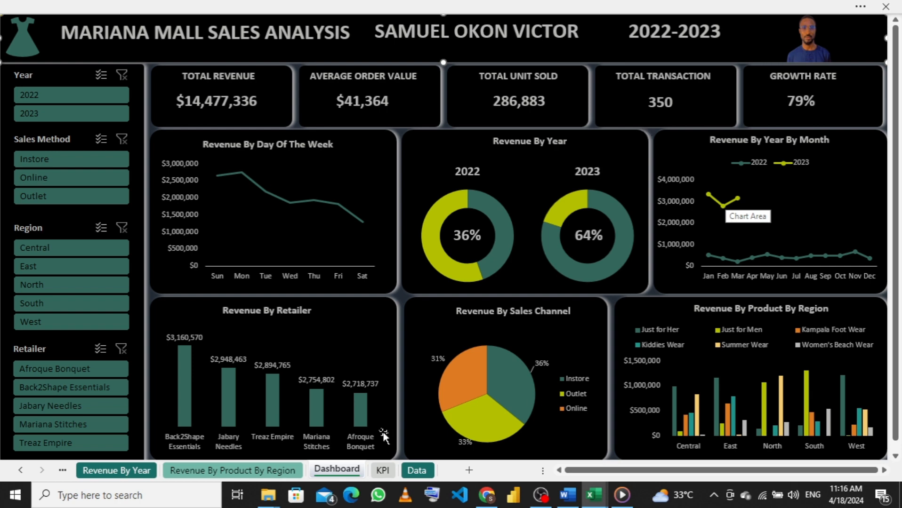
mouse_move(438, 207)
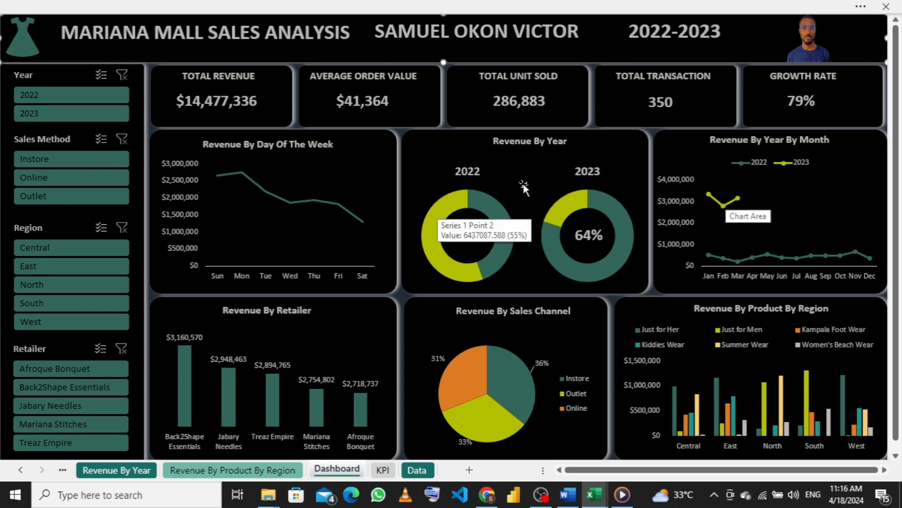